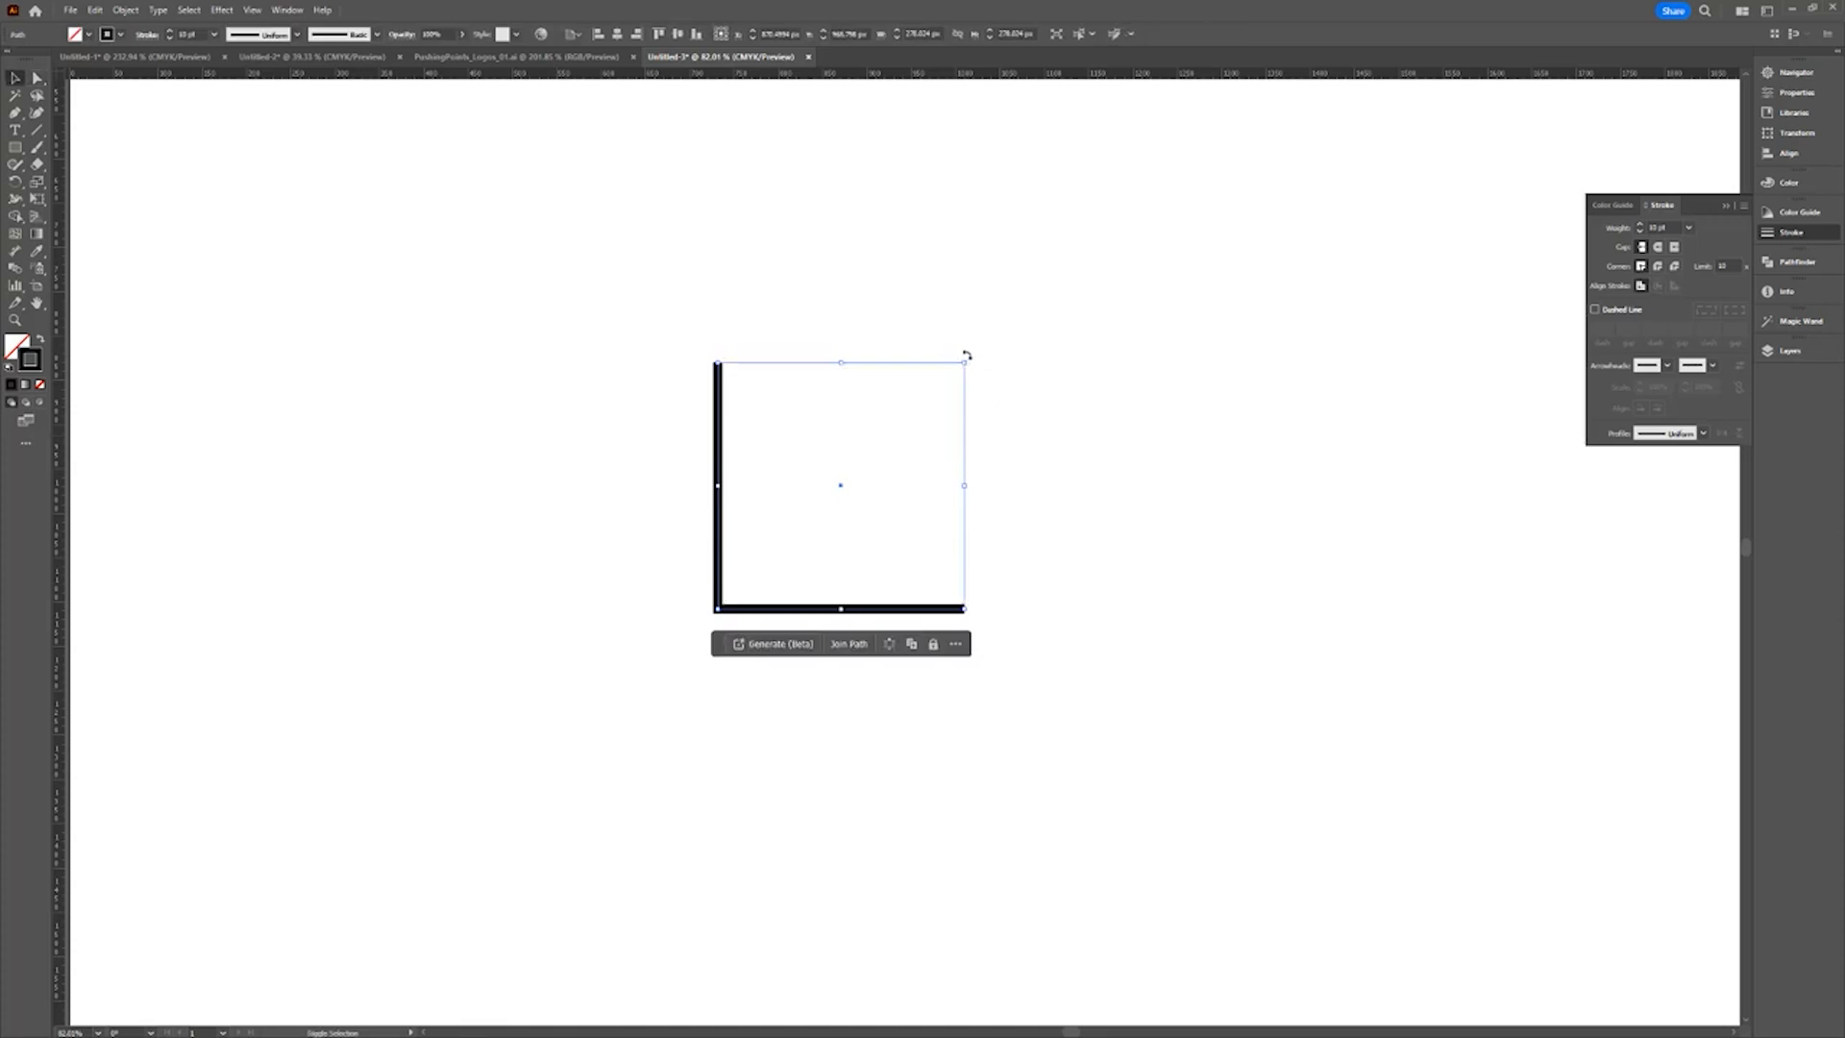
Rotate the L-shaped path 45° into a V and give it round caps and a 400 pt stroke weight.
drag(966, 356, 849, 366)
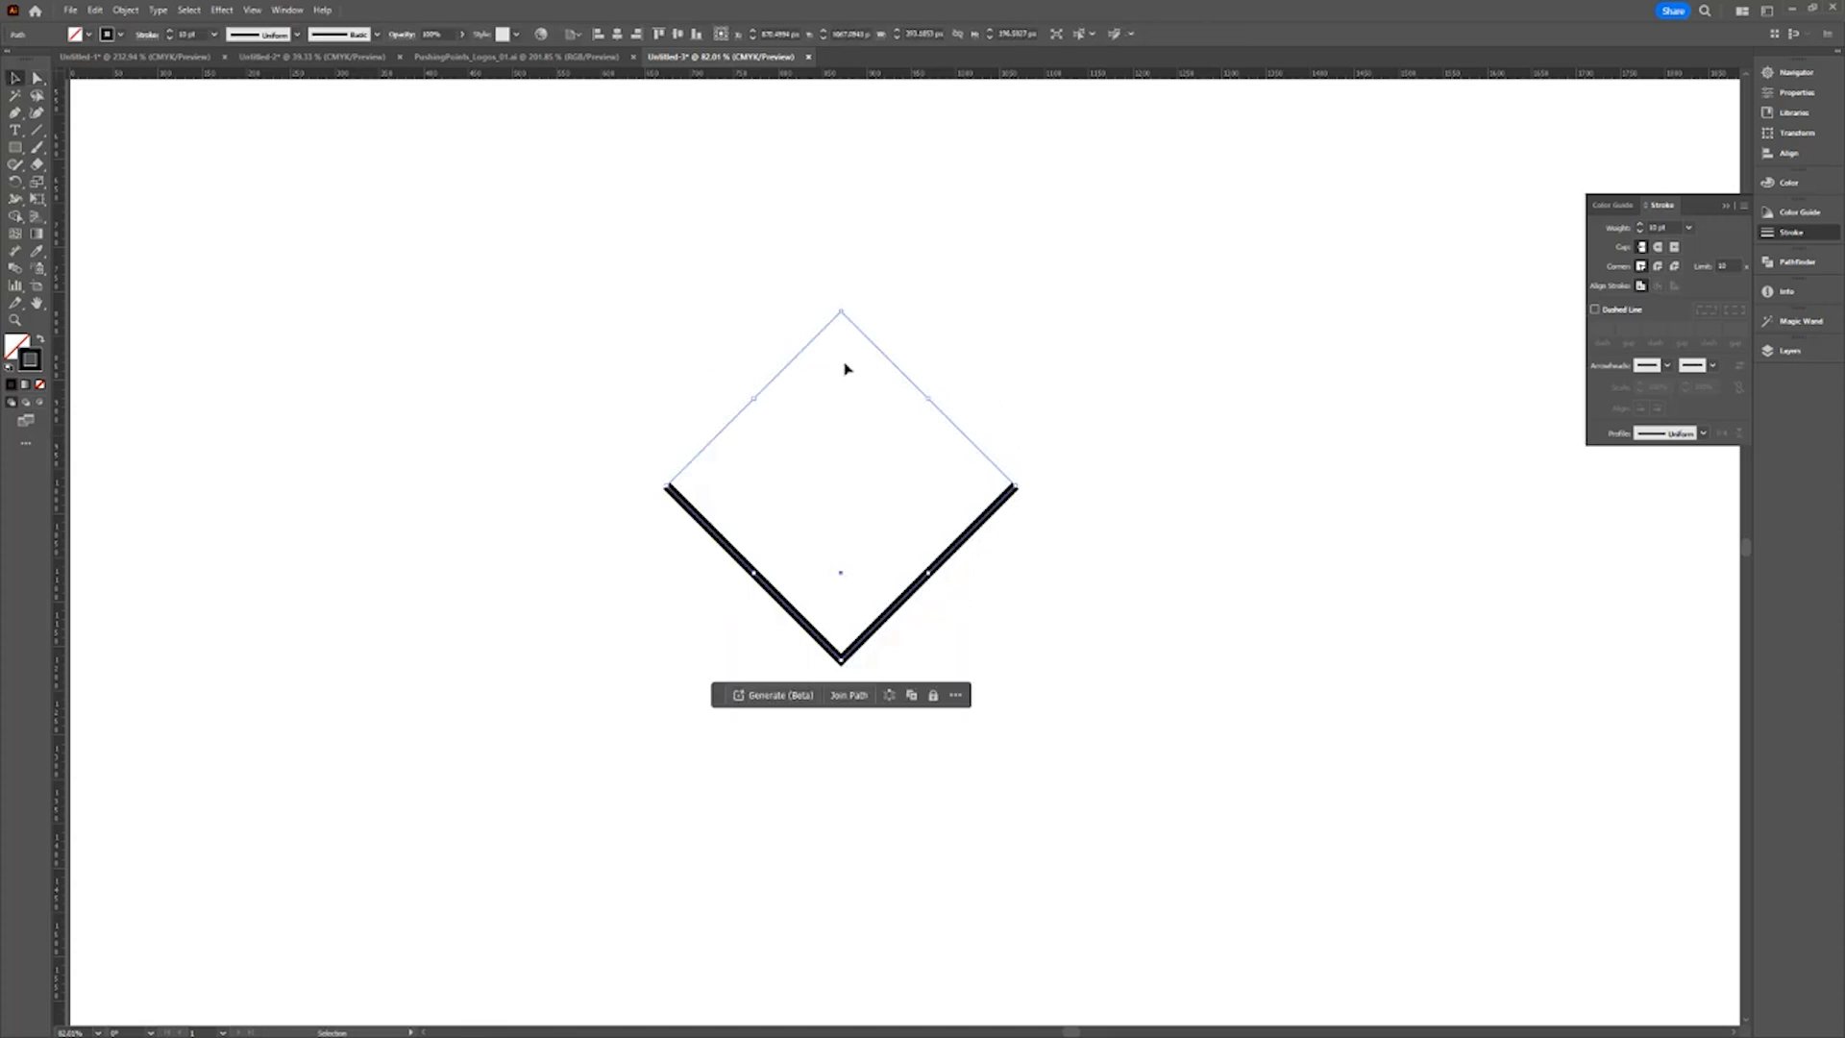
click(1658, 248)
click(1661, 227)
text(100)
key(Return)
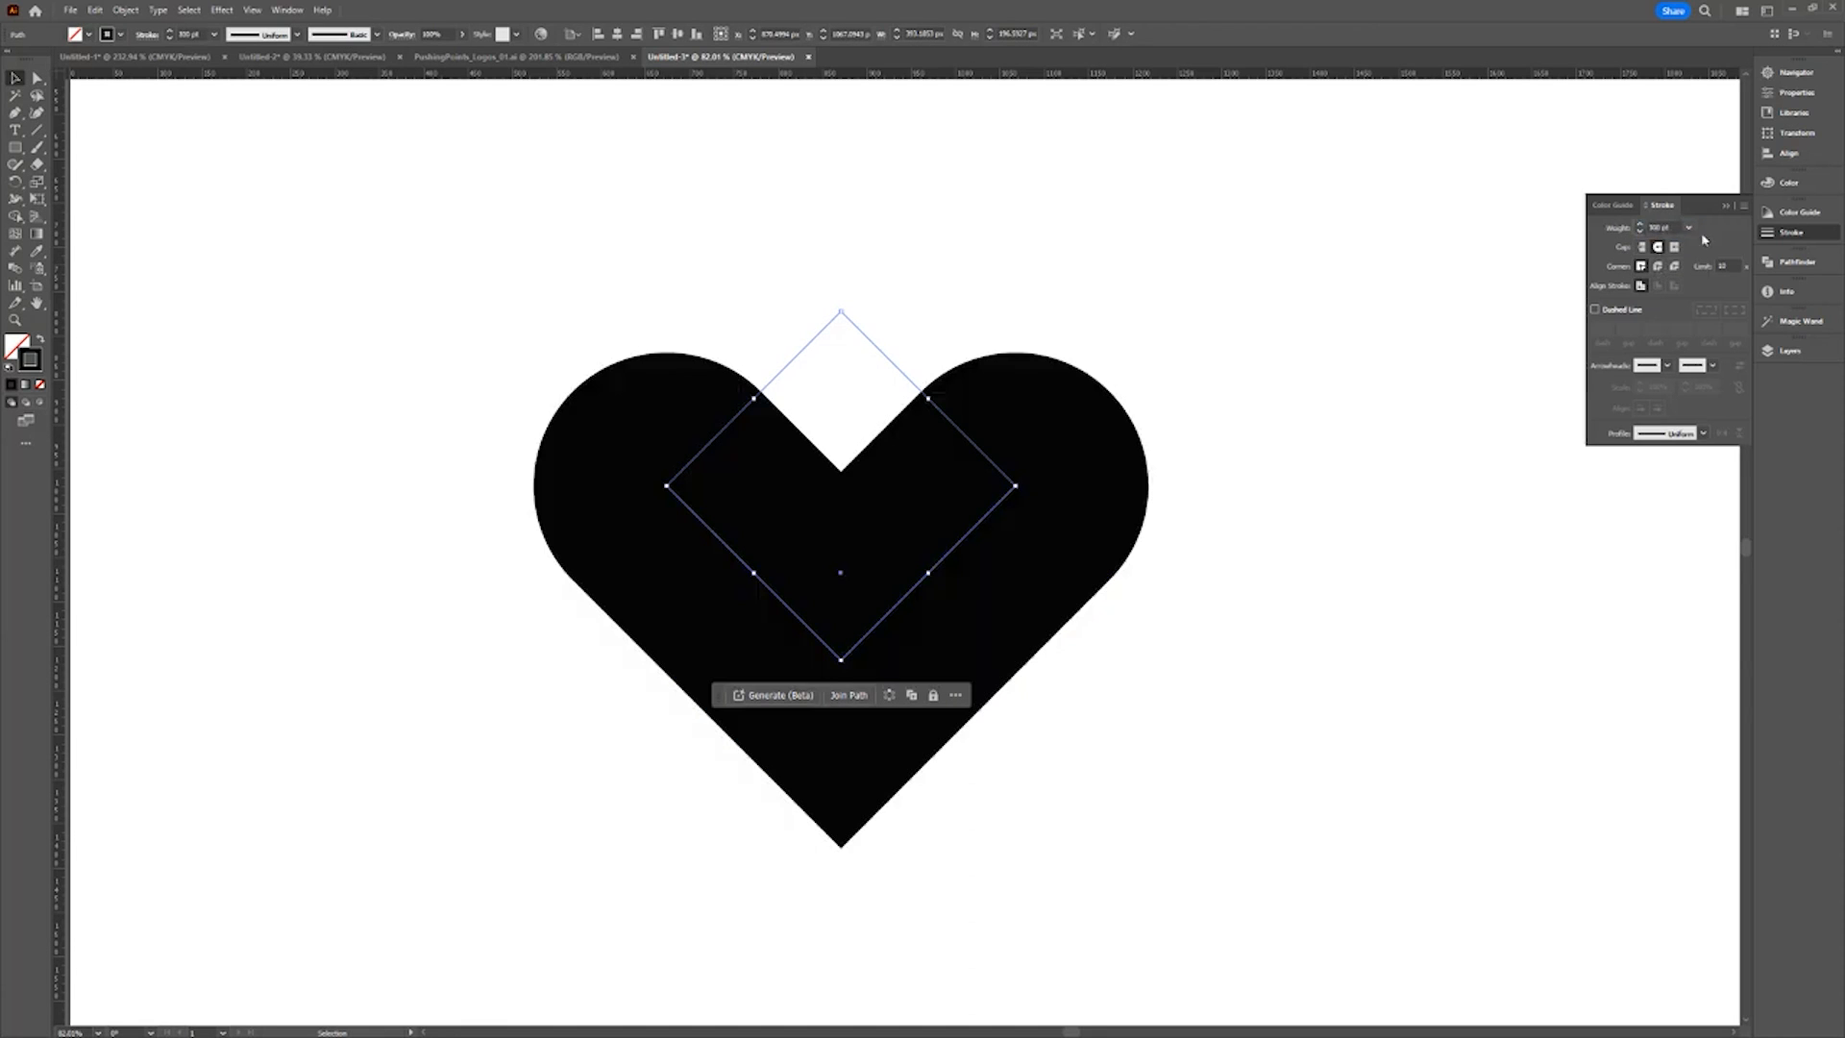
text(400)
key(Return)
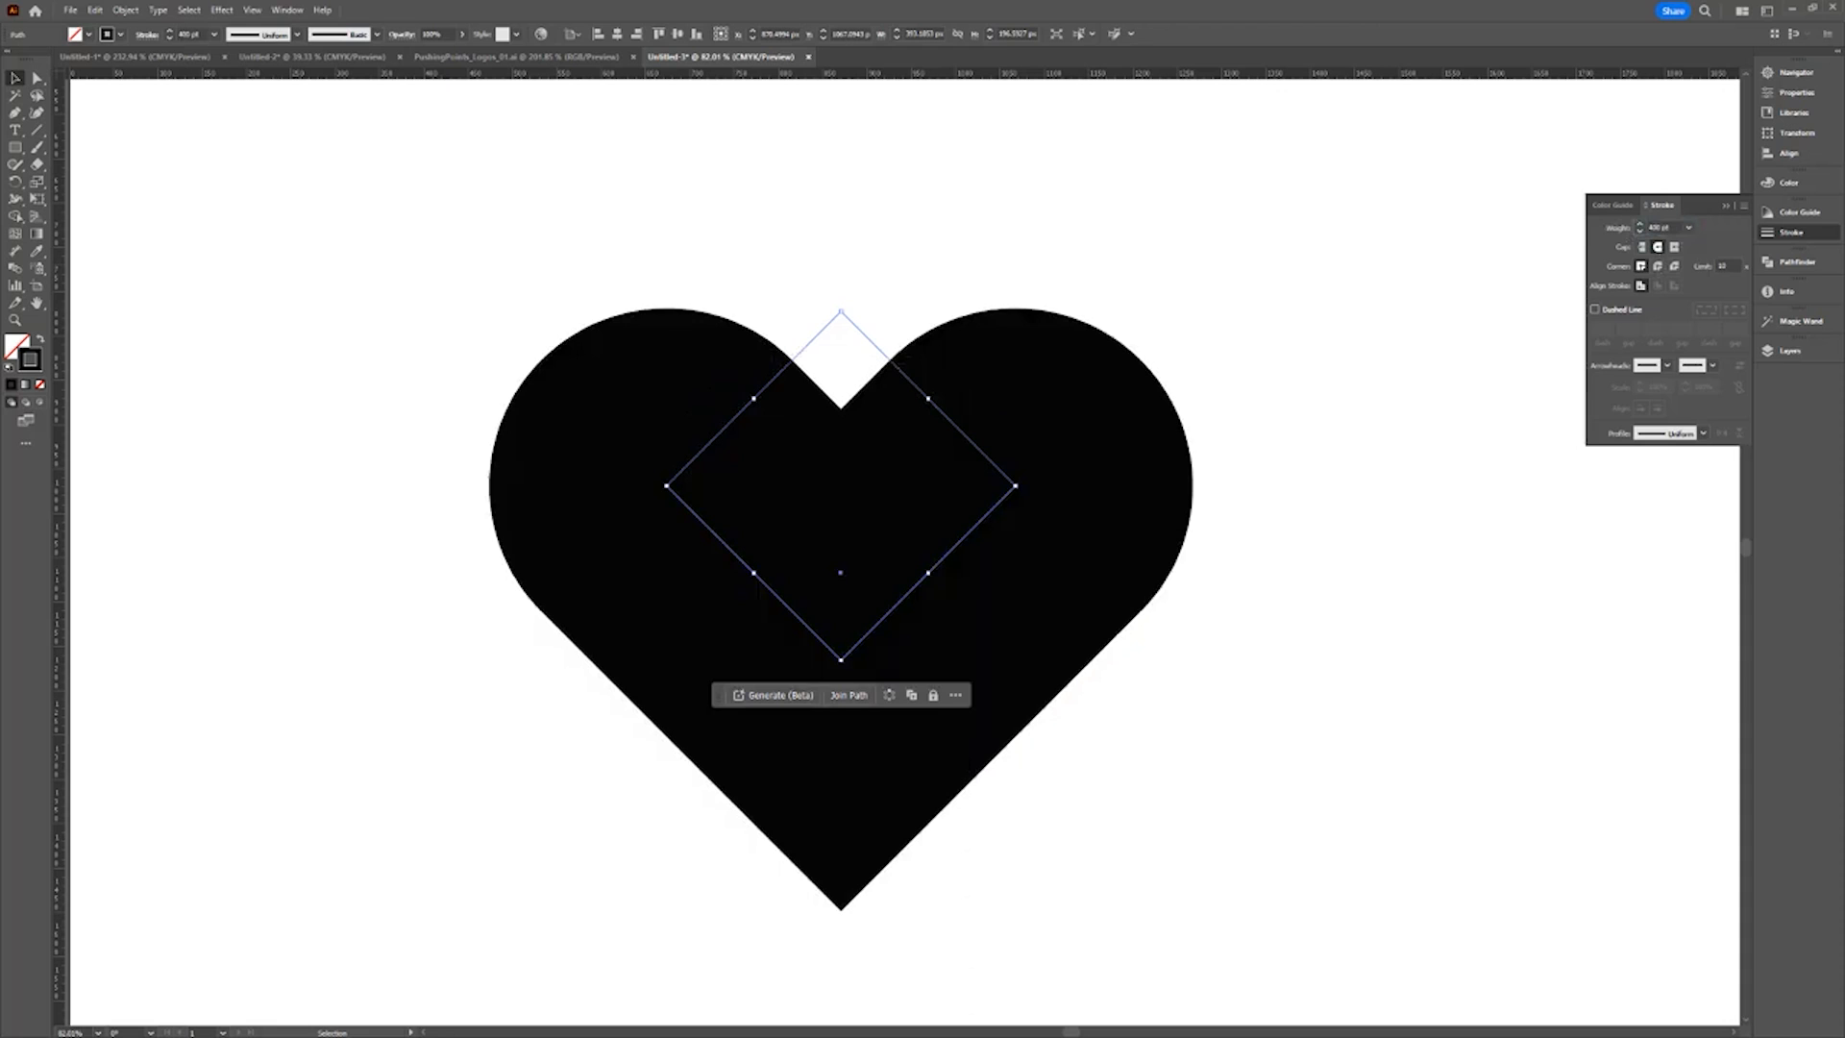
Convert the heart's stroke into an outlined shape with Outline Stroke and pick a new fill colour for it.
click(125, 9)
click(388, 404)
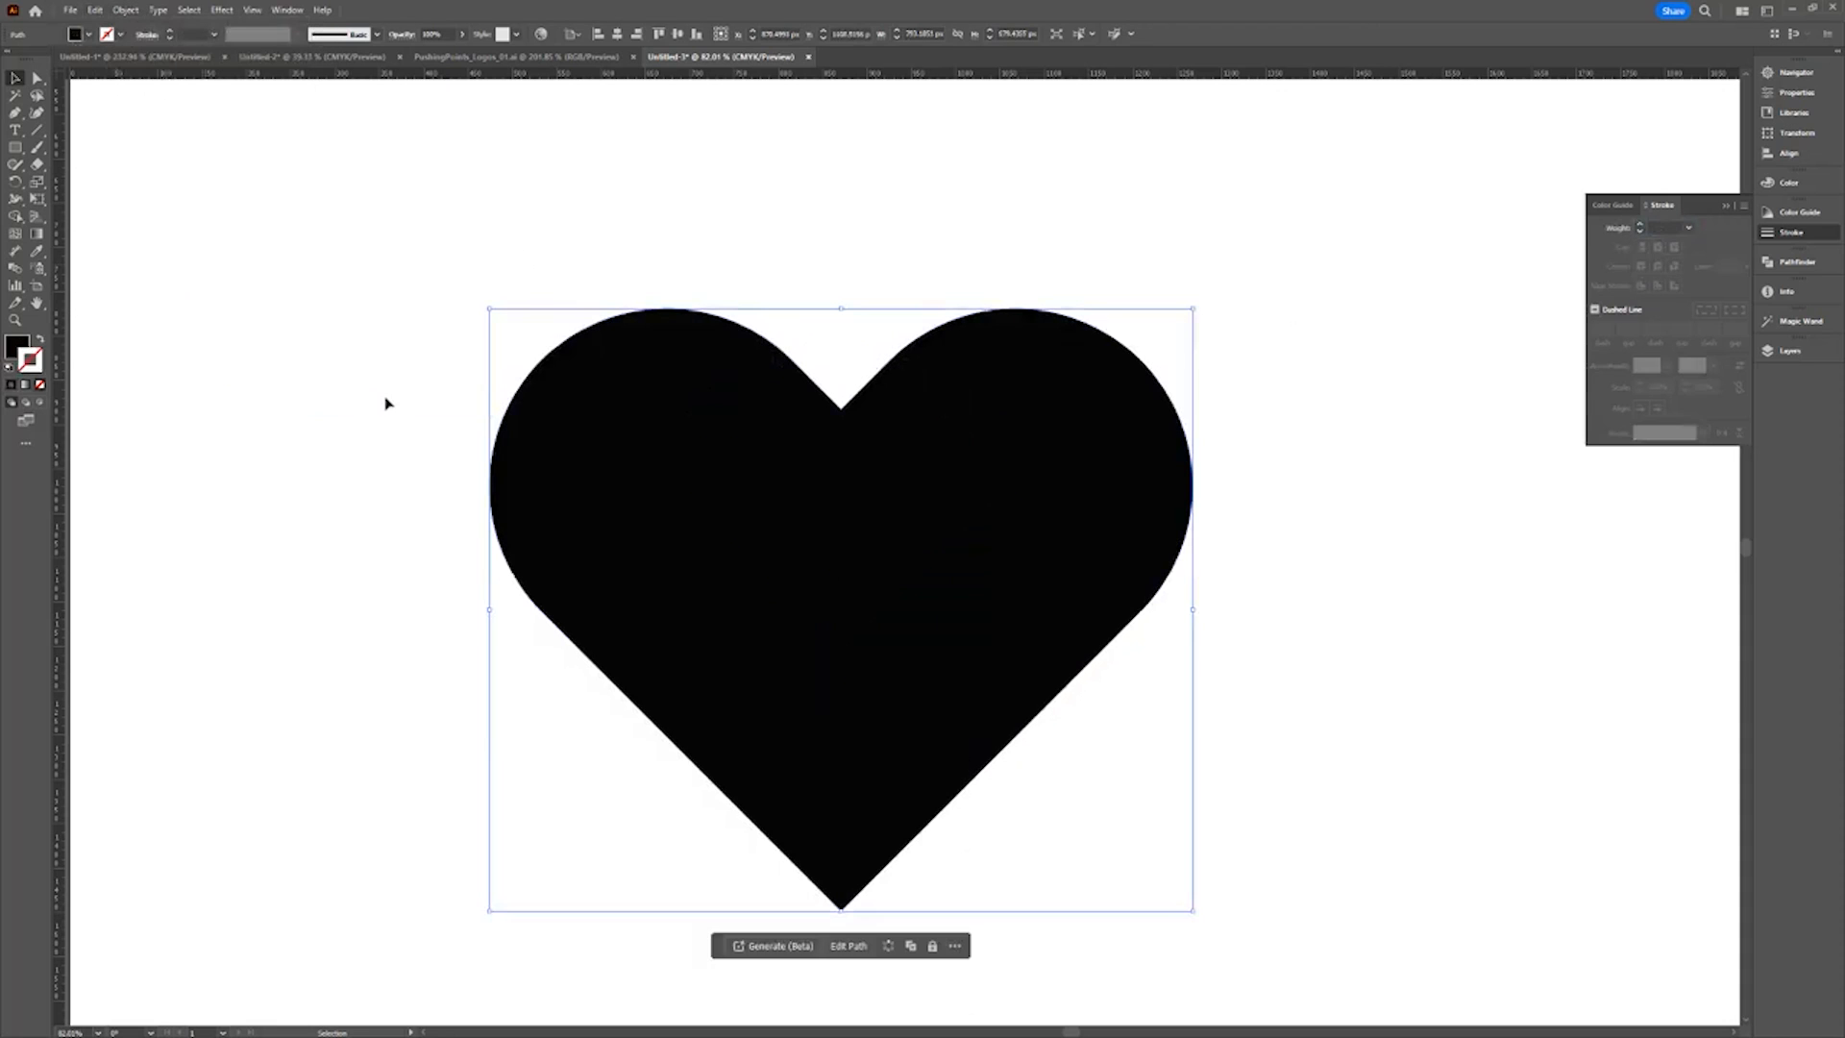
double_click(9, 345)
drag(880, 438, 853, 446)
click(1074, 437)
click(1263, 386)
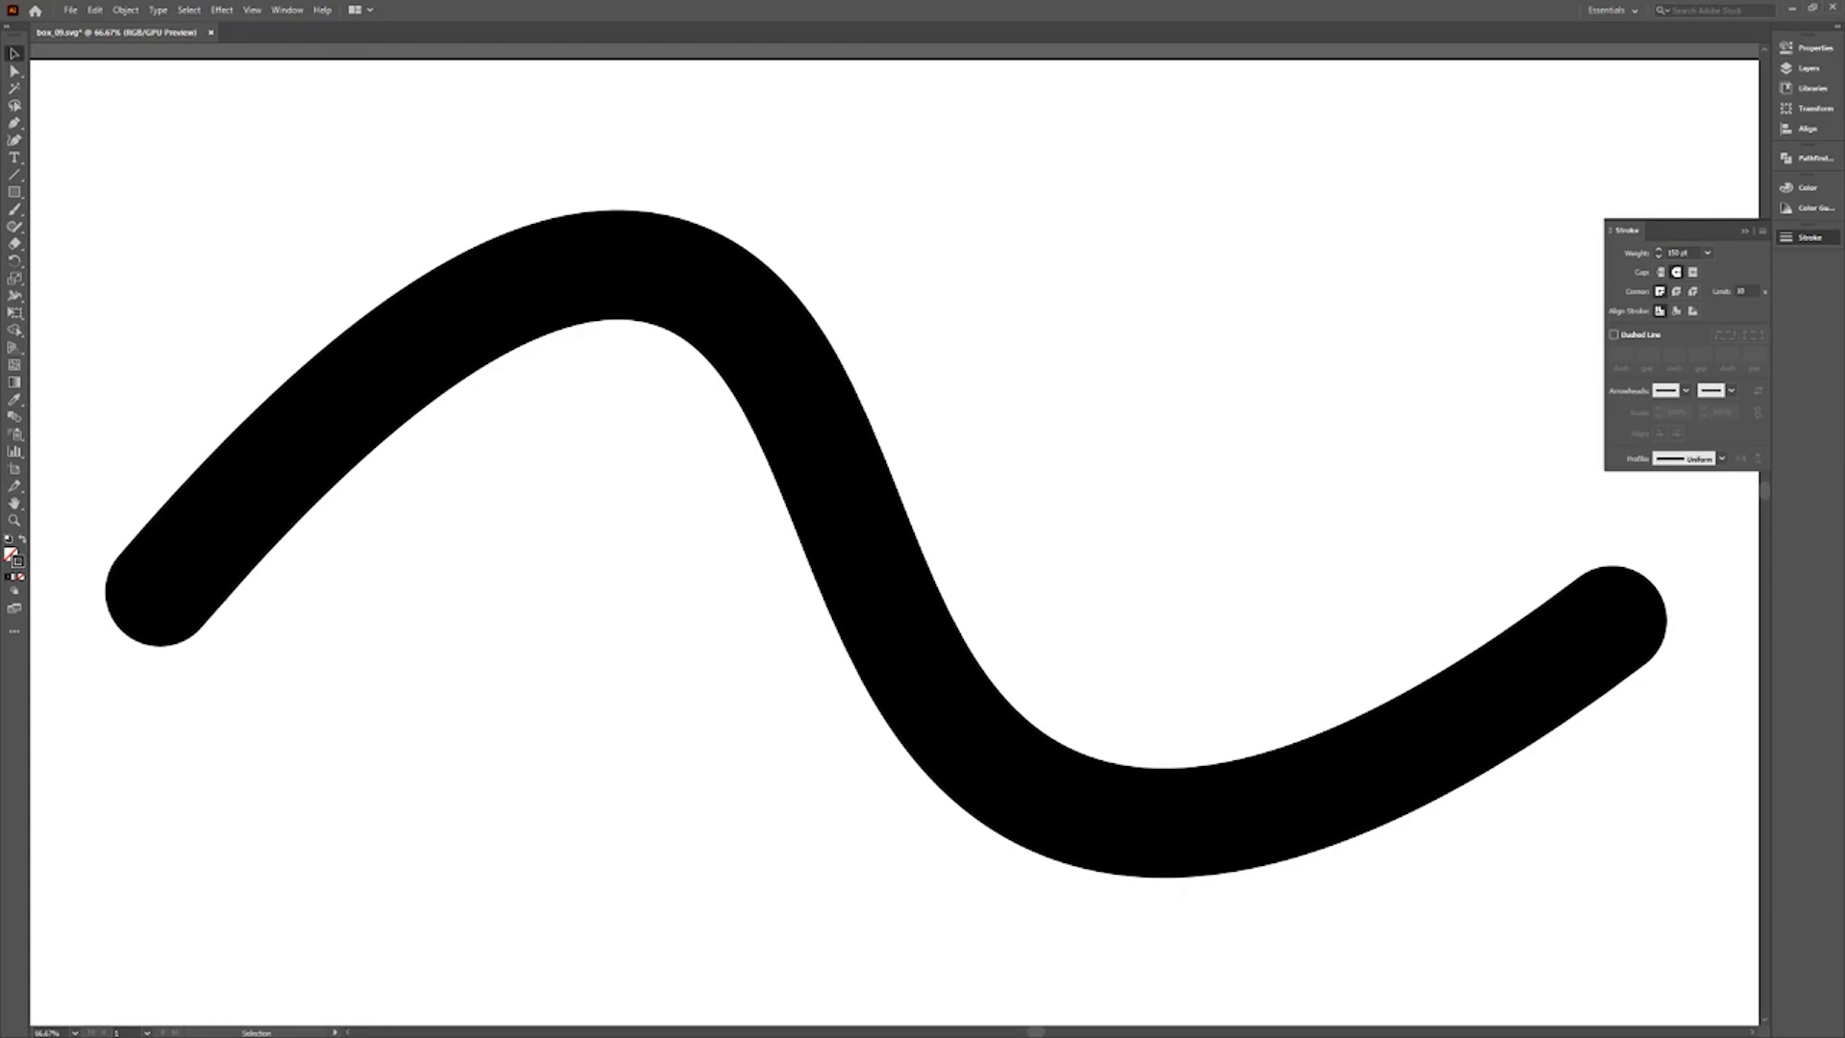
Convert the thick wavy path's stroke into an outlined shape and activate the Direct Selection tool.
click(415, 355)
click(122, 11)
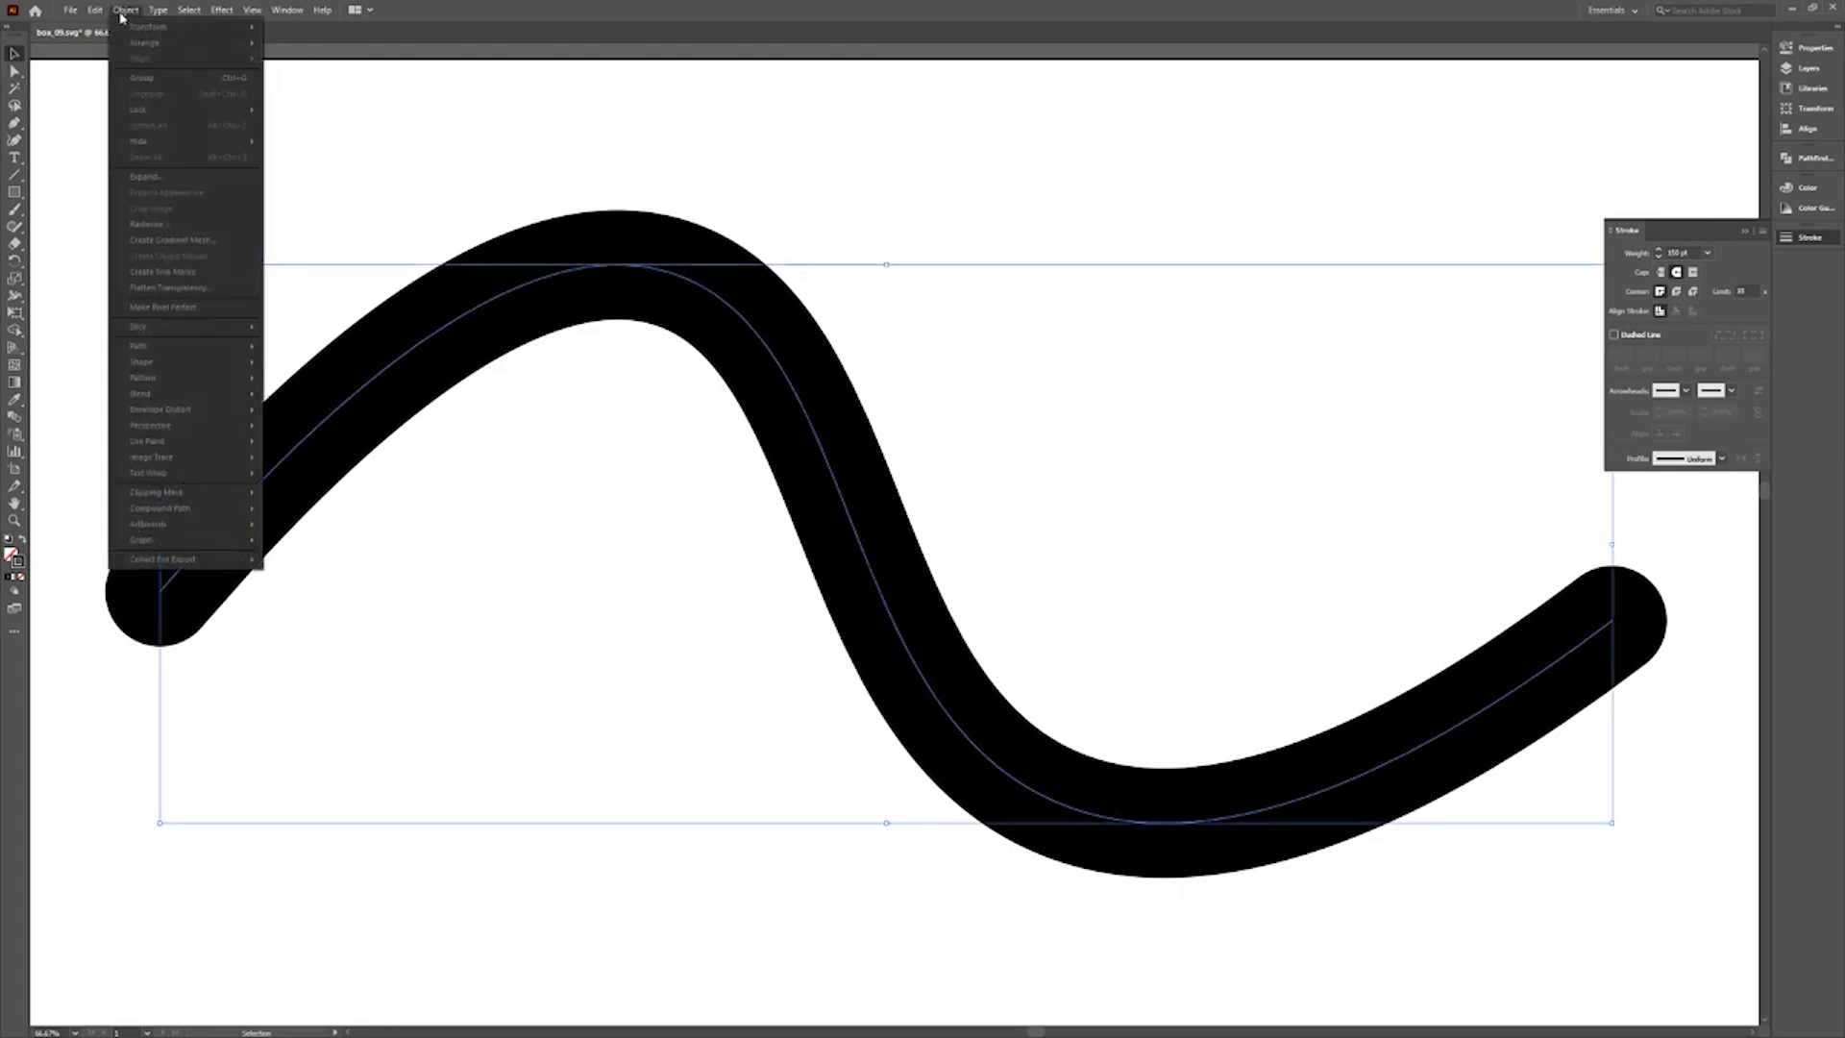
mouse_move(178, 346)
click(400, 379)
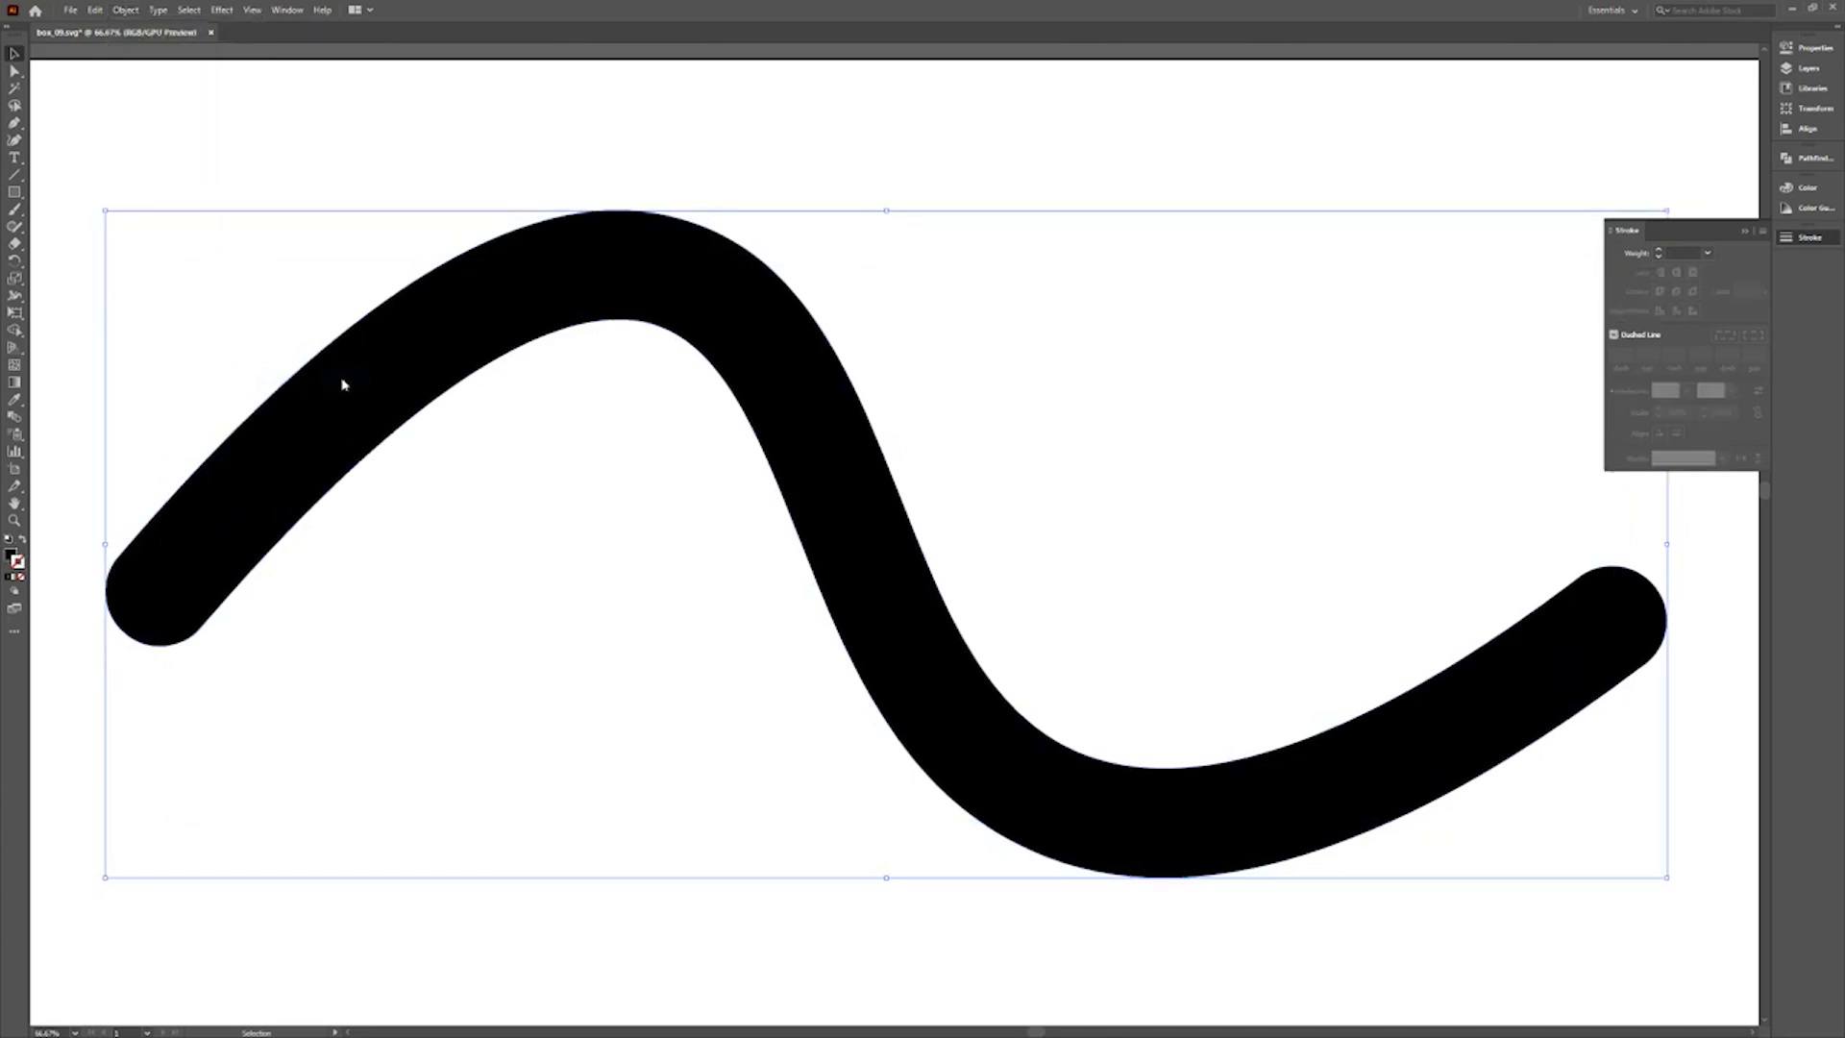
click(14, 70)
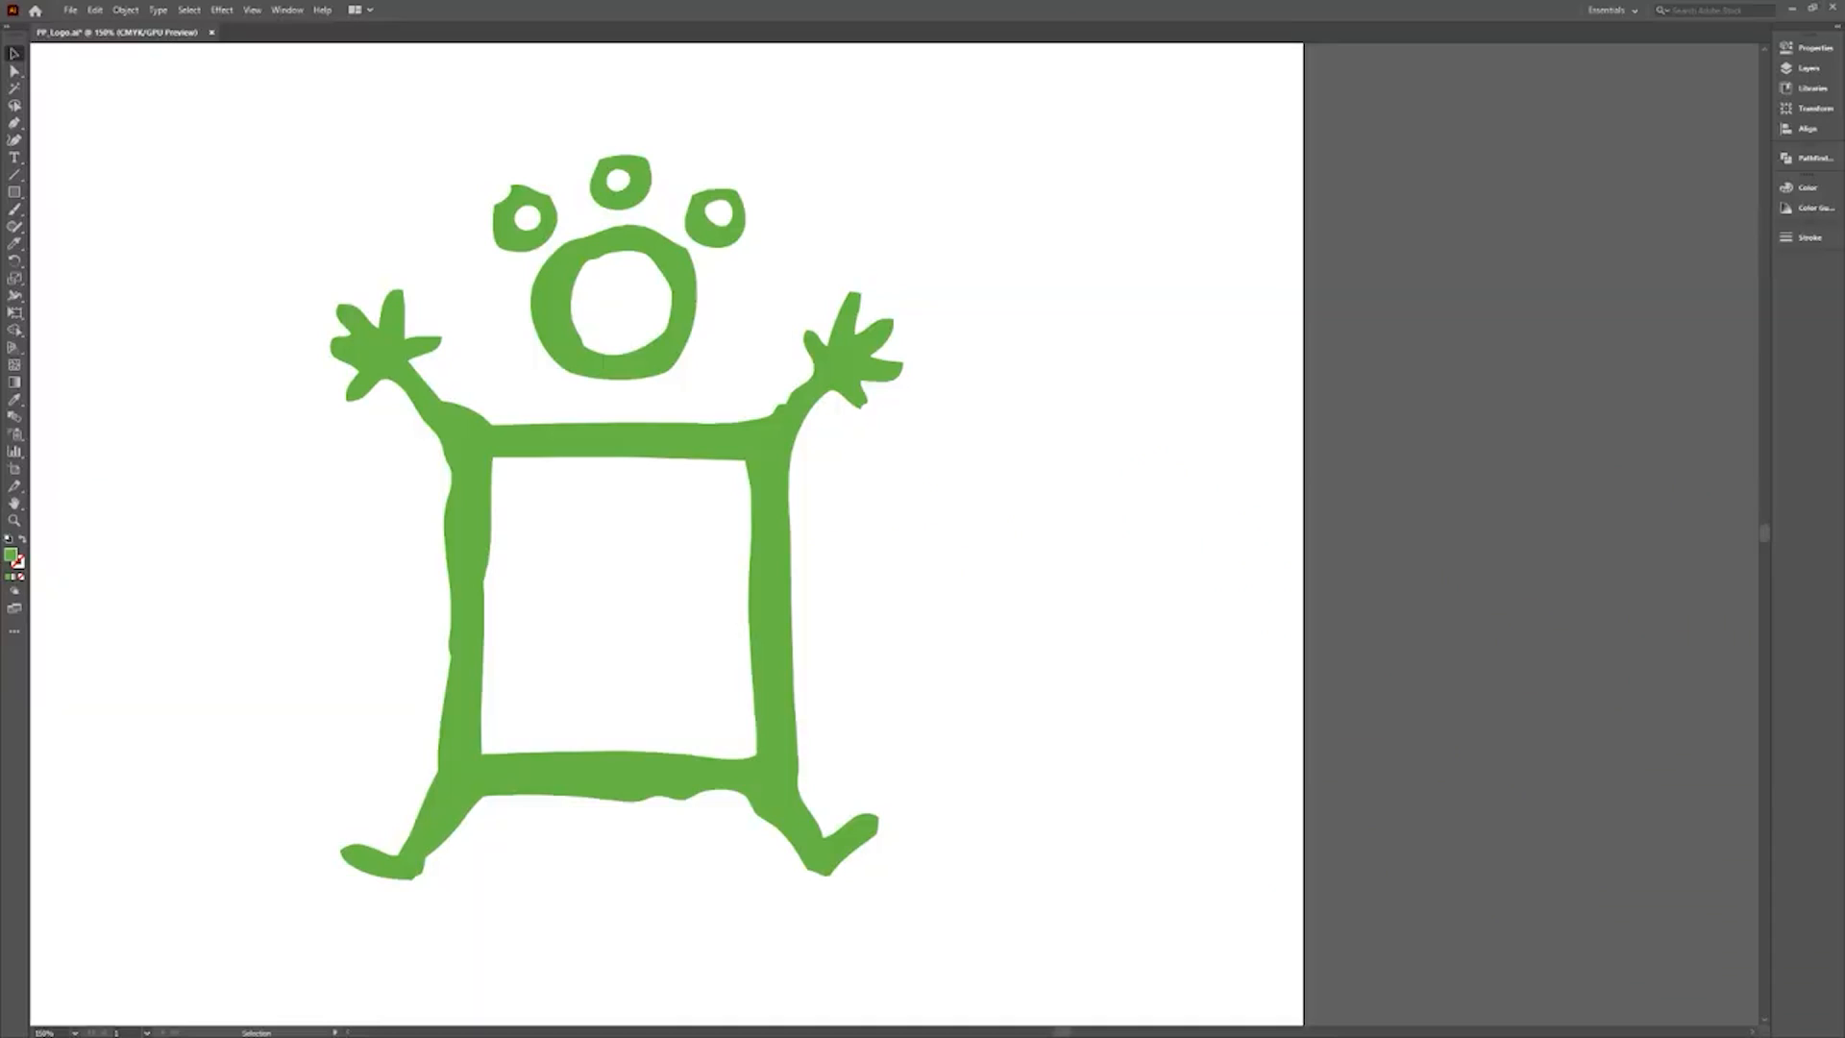
Turn on Draw Inside mode for the green figure logo.
click(471, 430)
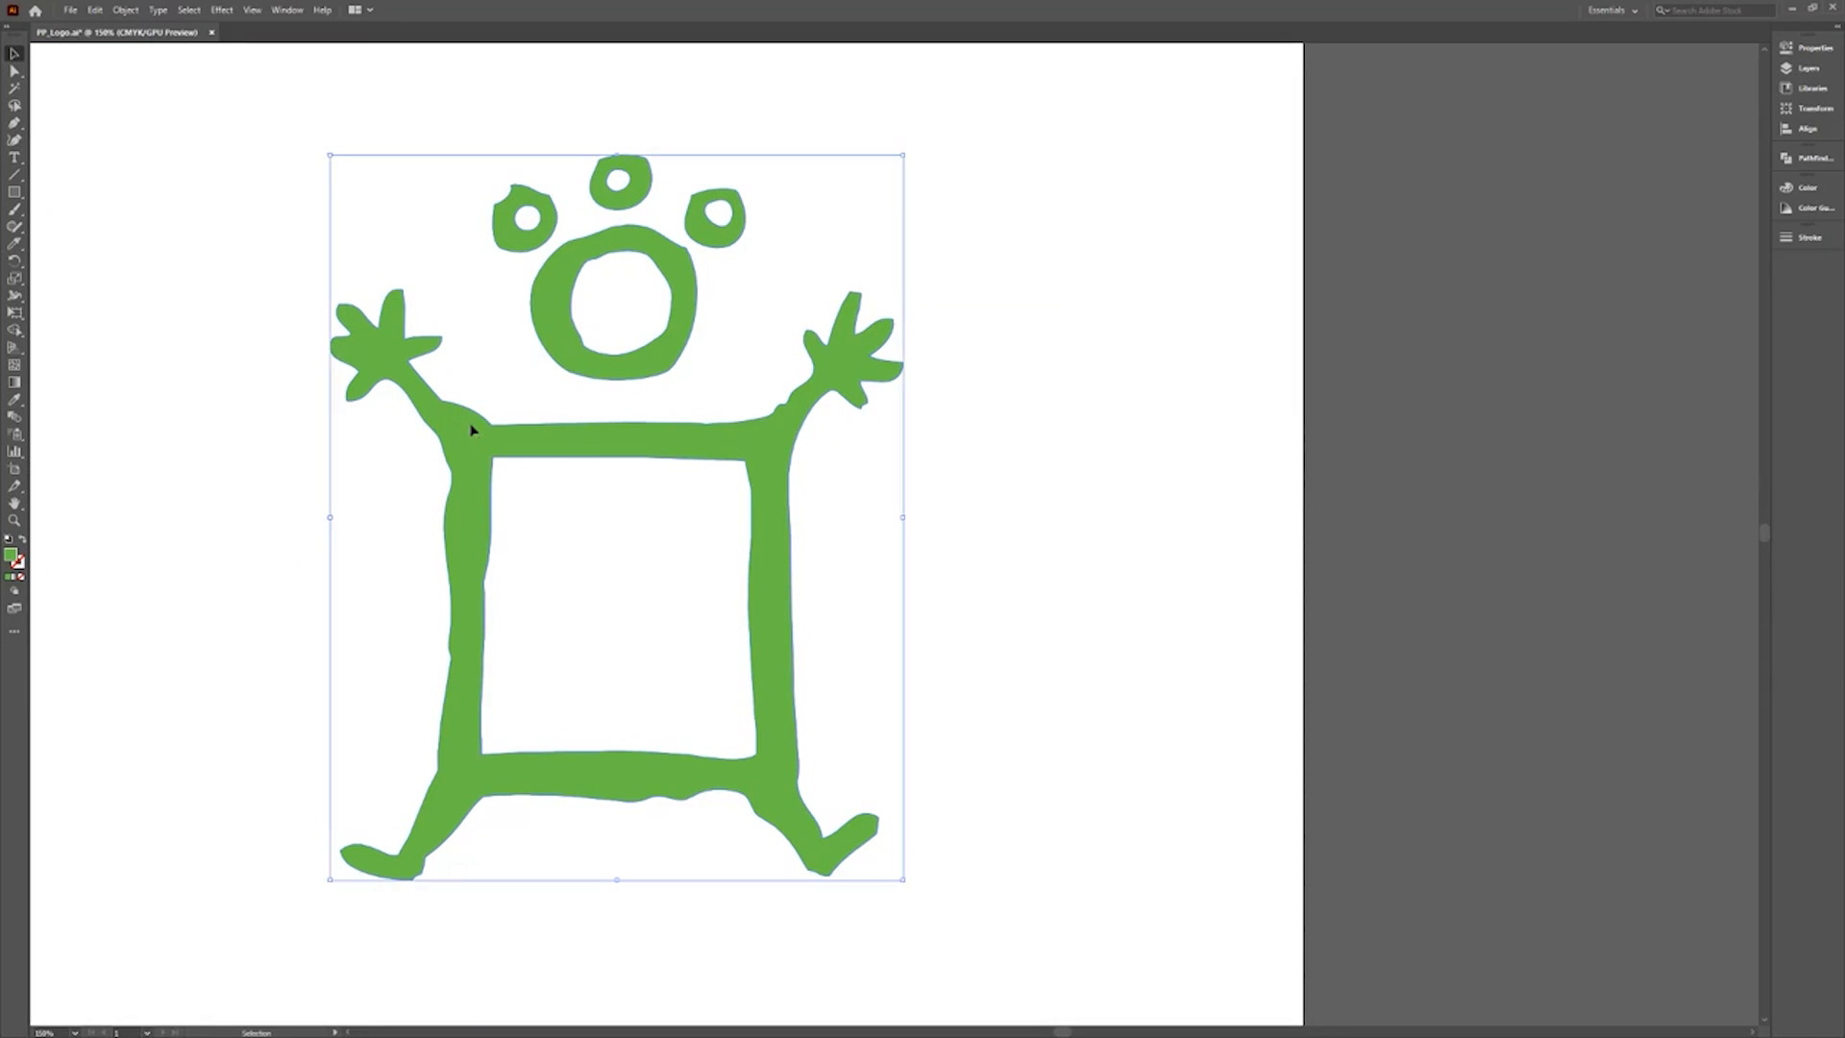
click(15, 591)
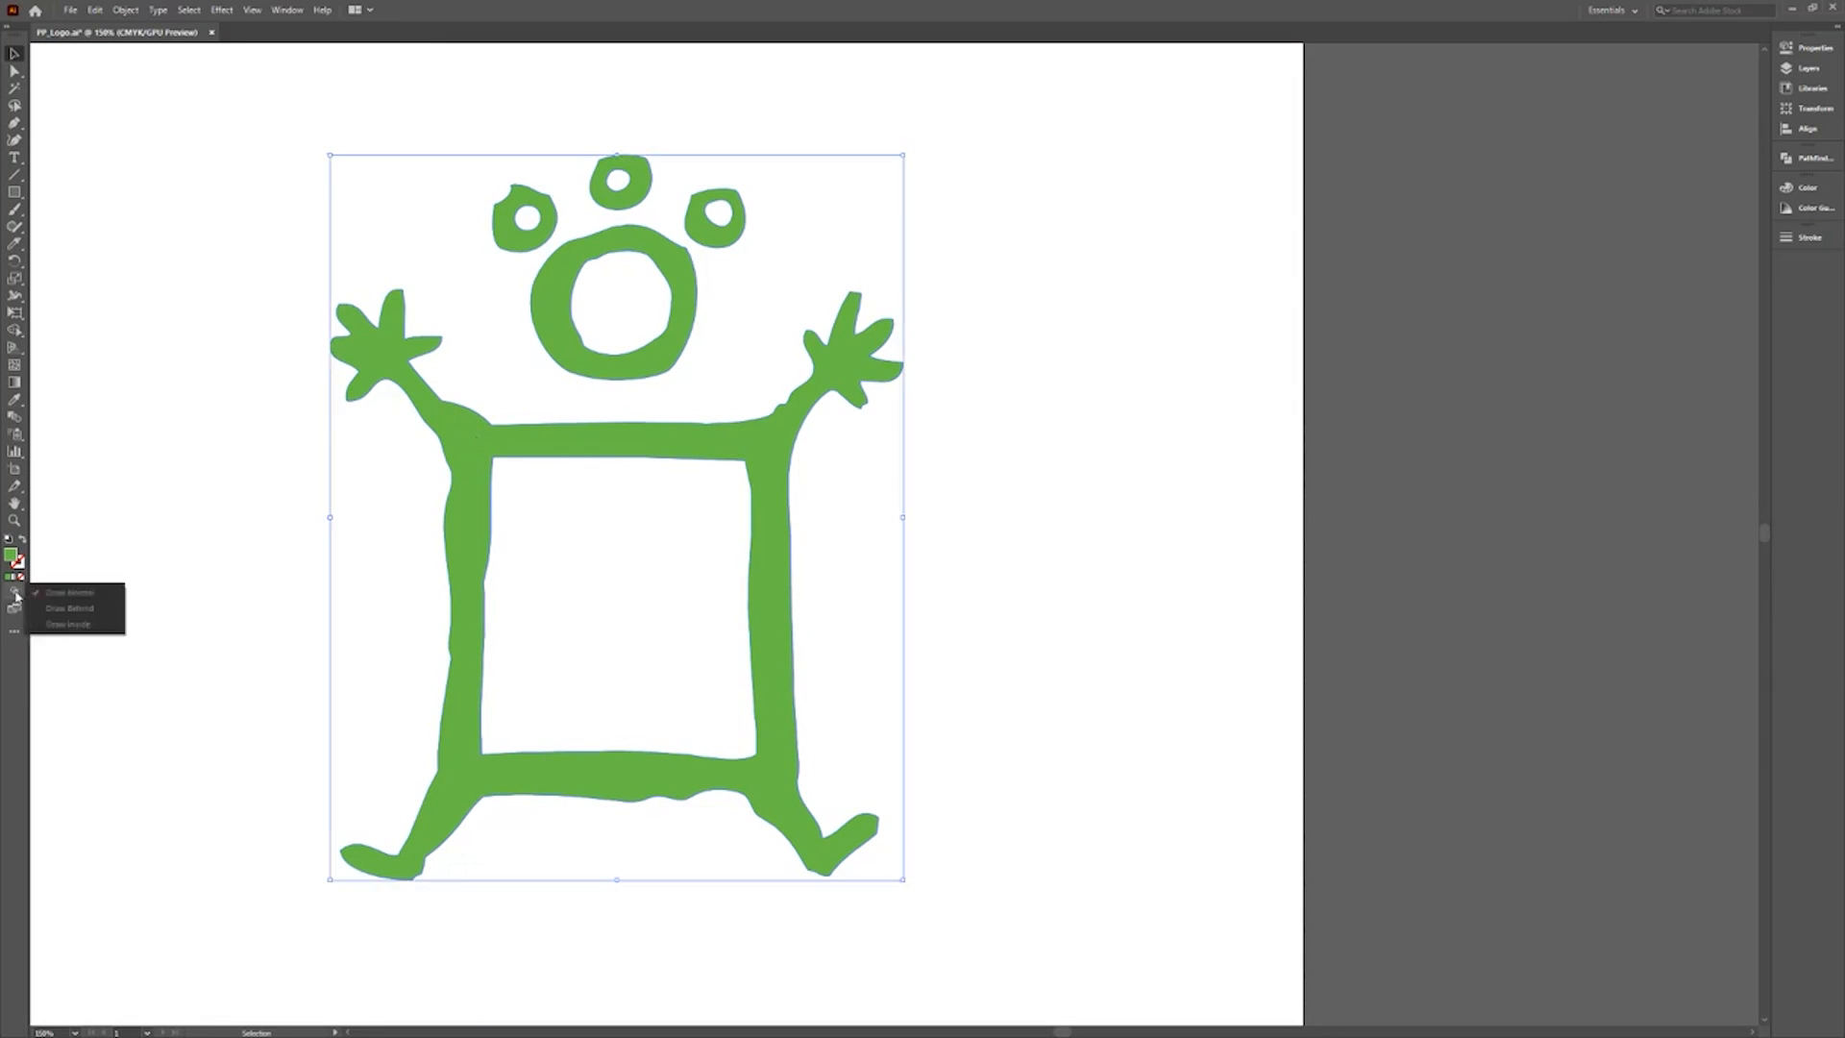
click(82, 626)
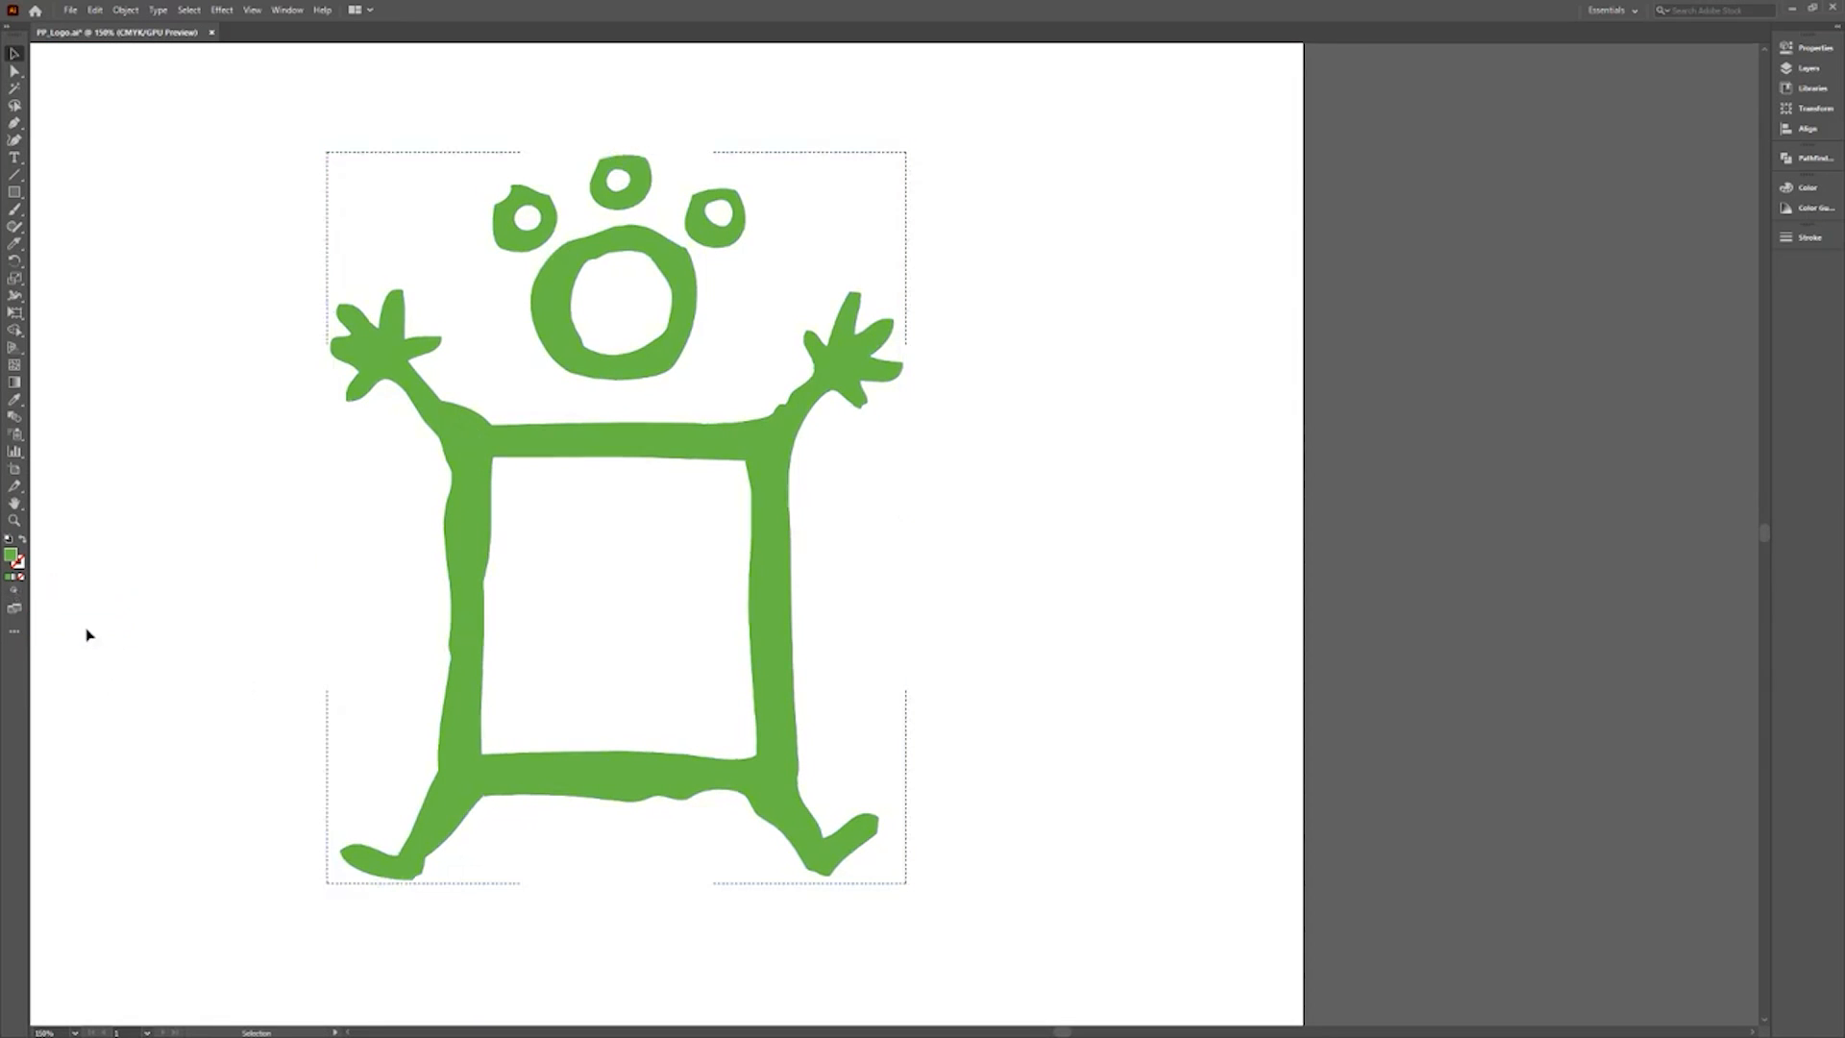
Set the Paintbrush's stroke colour to yellow FFE600 with no fill and paint a zigzag stroke across the whole figure.
click(15, 209)
double_click(12, 557)
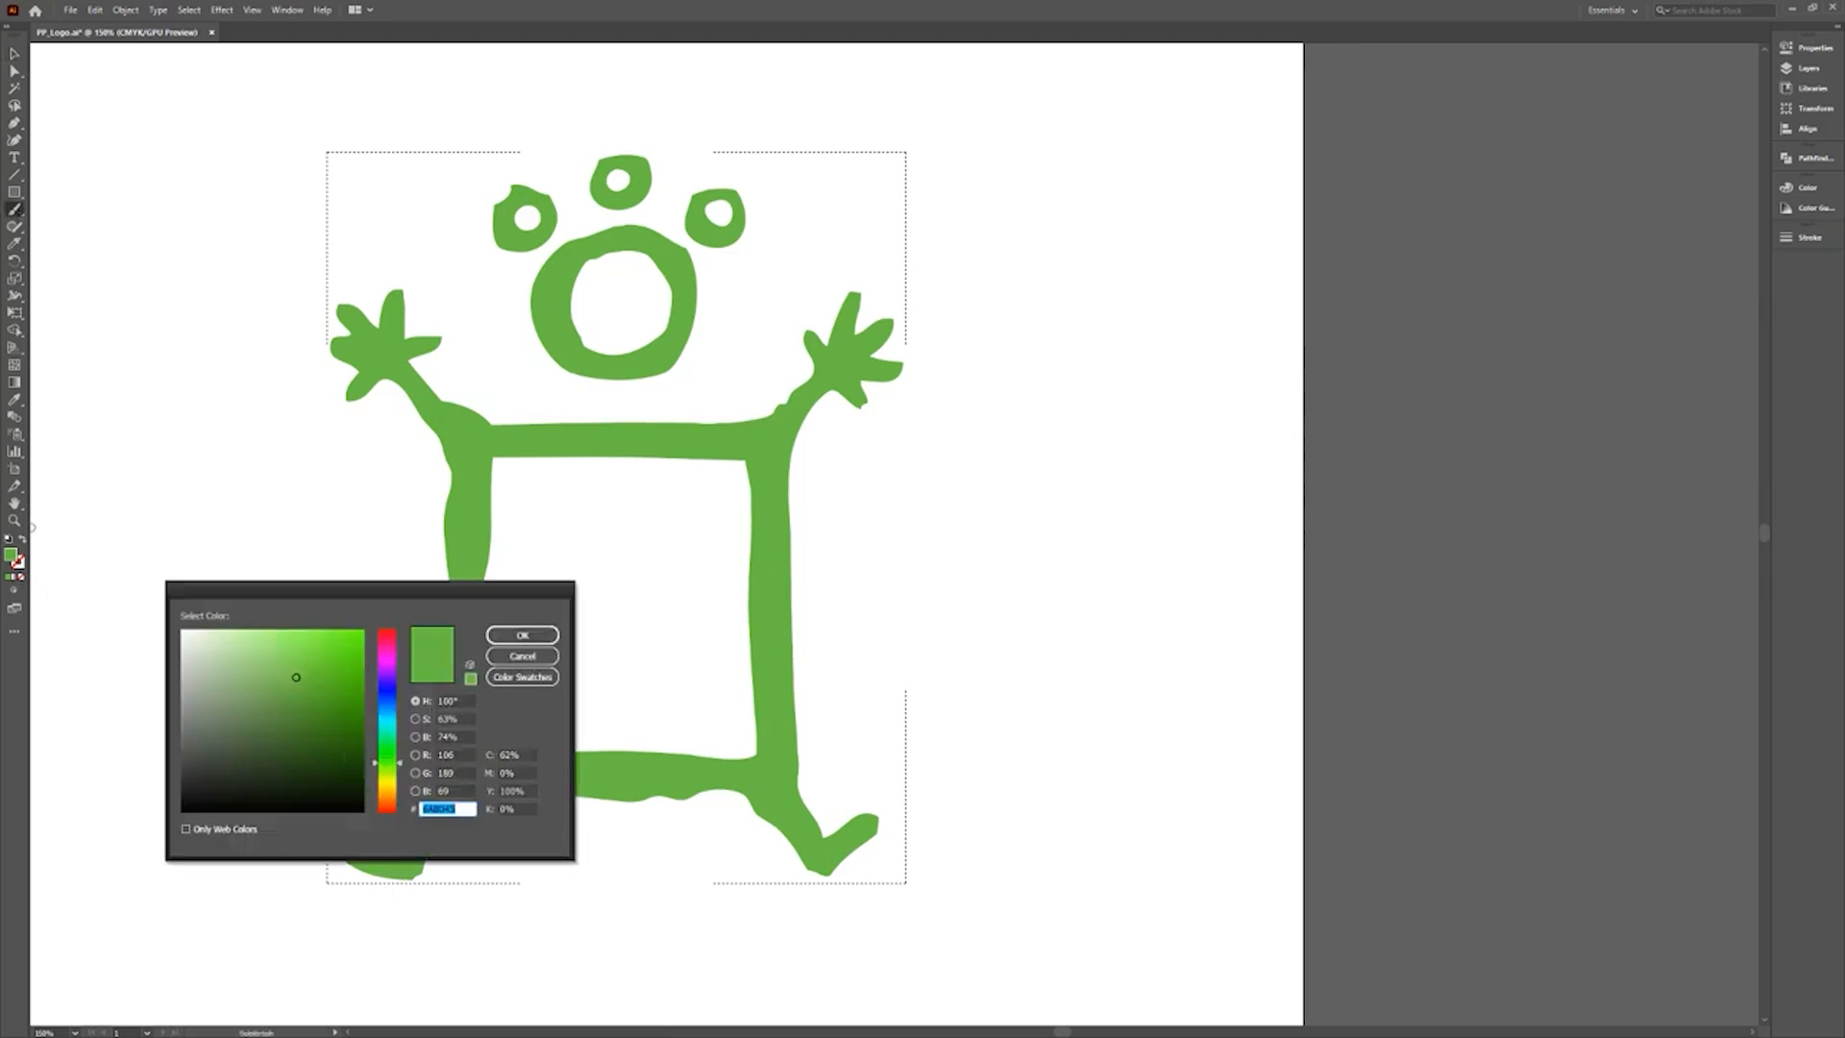
text(FFE600)
key(Return)
key(shift+x)
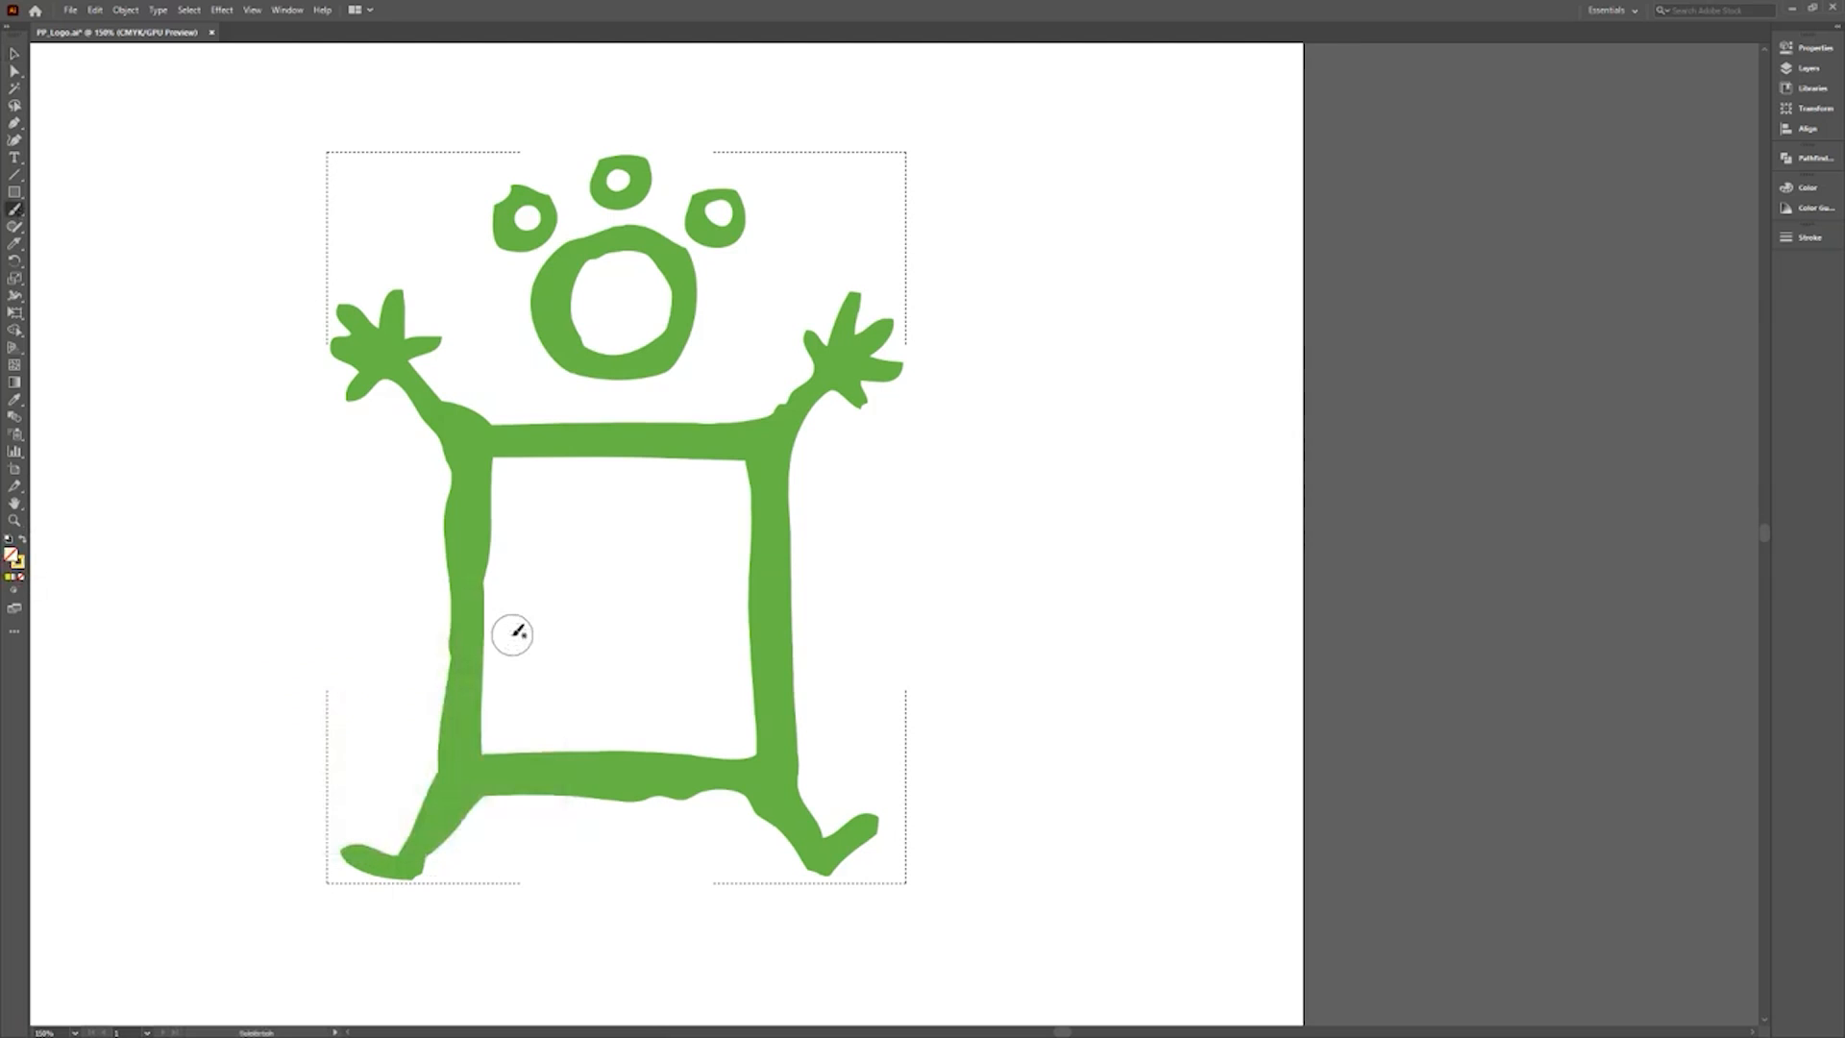
mouse_move(774, 115)
mouse_down()
mouse_move(679, 164)
mouse_move(1086, 212)
mouse_move(721, 753)
mouse_move(880, 873)
mouse_up()
Isolate the figure's clip group and move the yellow zigzag stroke slightly up and to the left inside it.
click(14, 54)
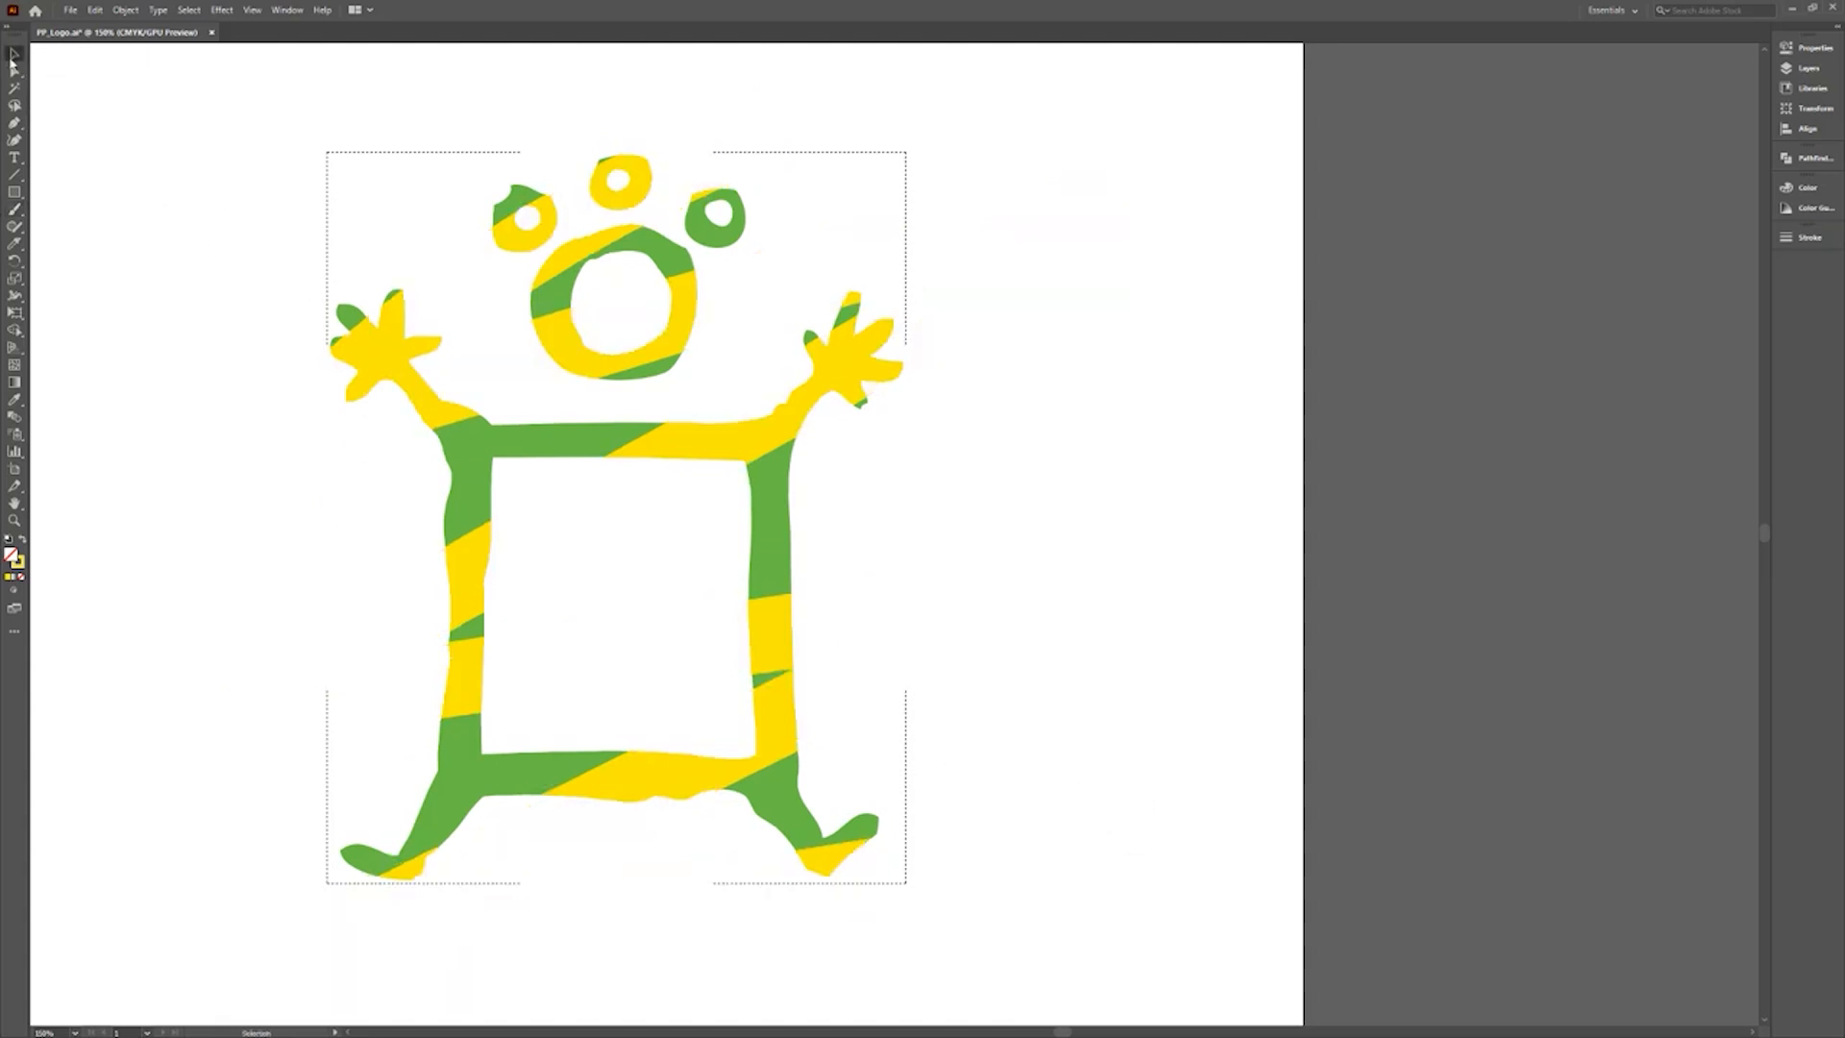
double_click(534, 440)
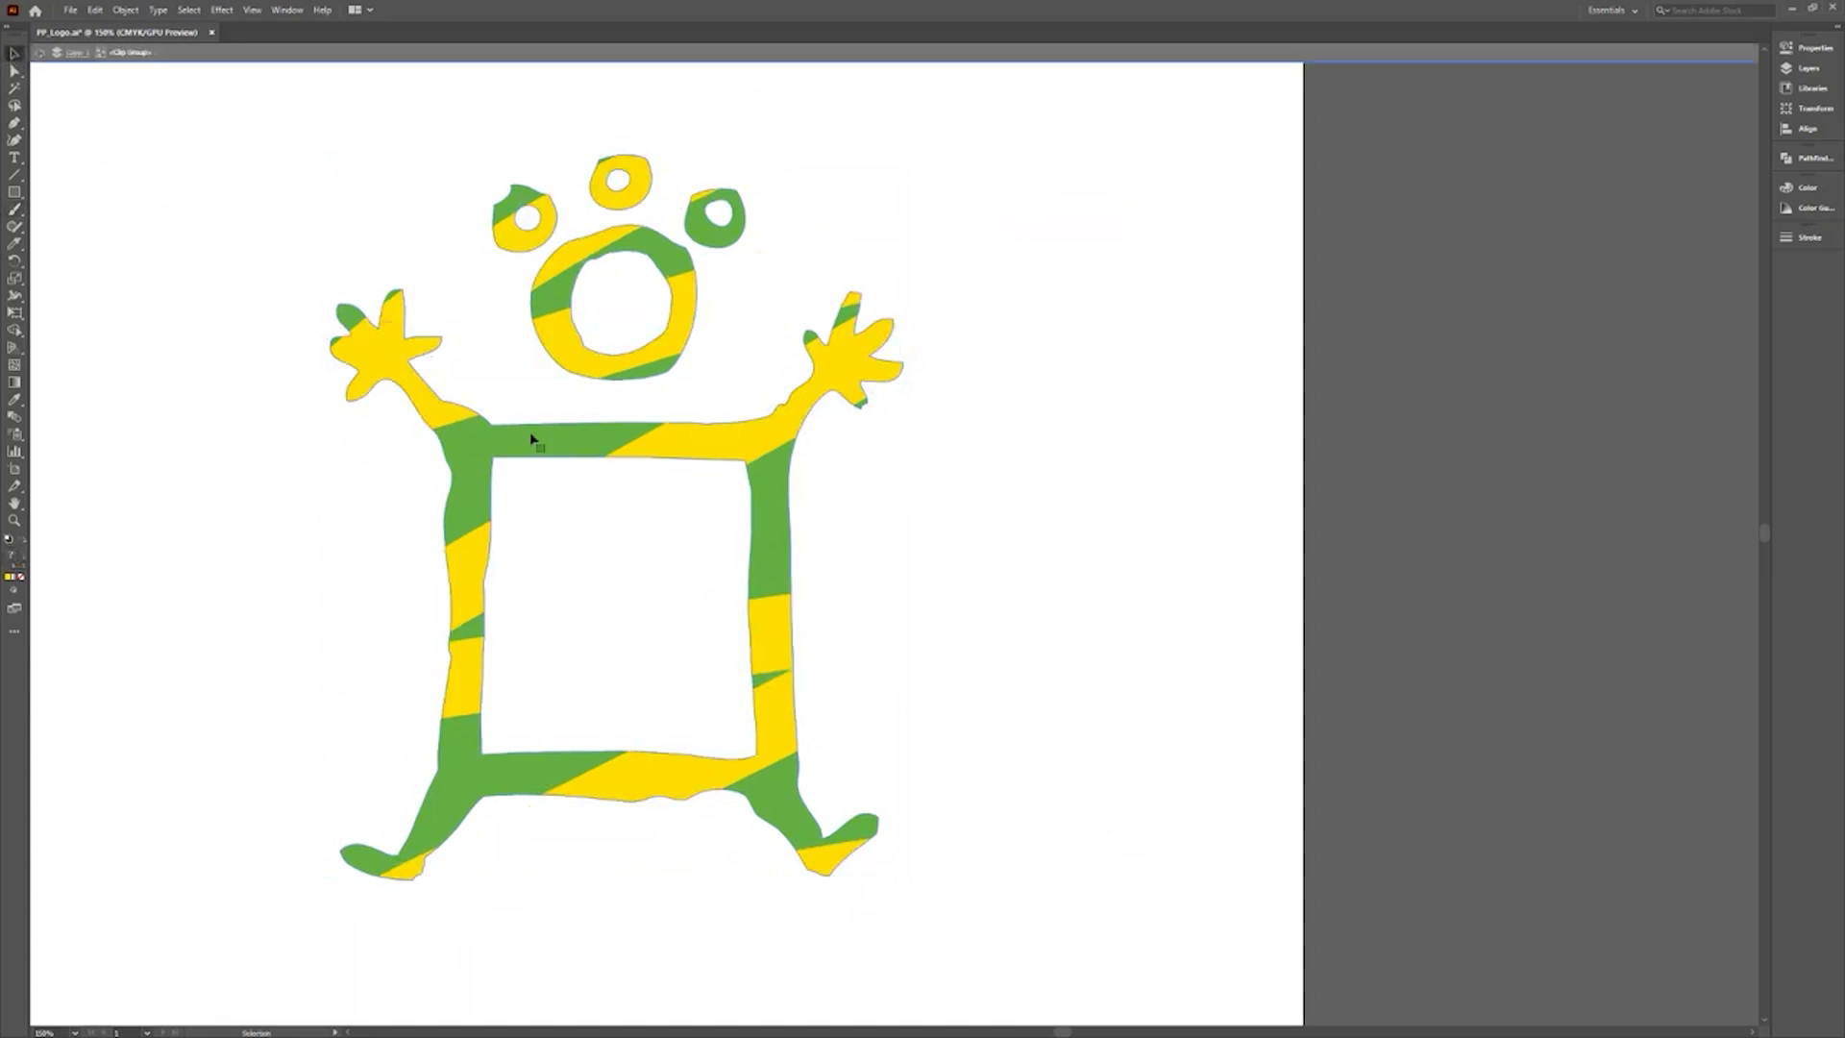
click(711, 442)
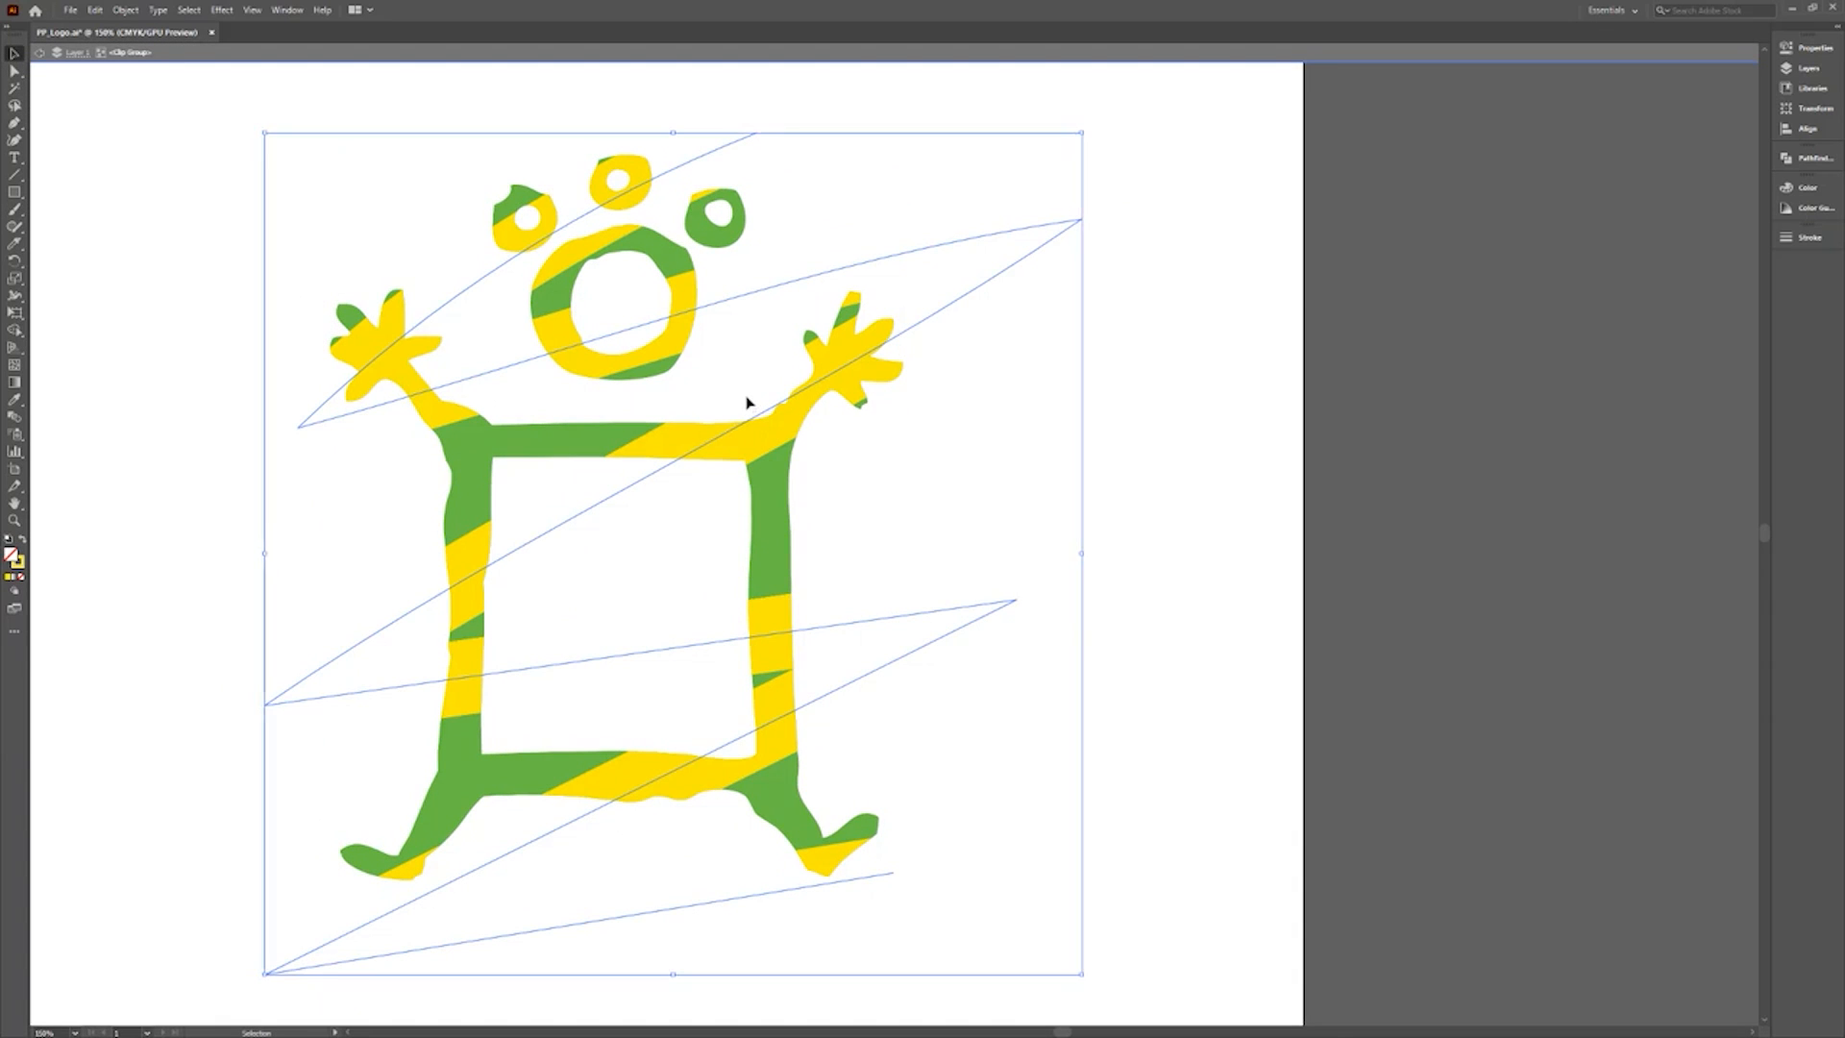
drag(763, 415, 737, 371)
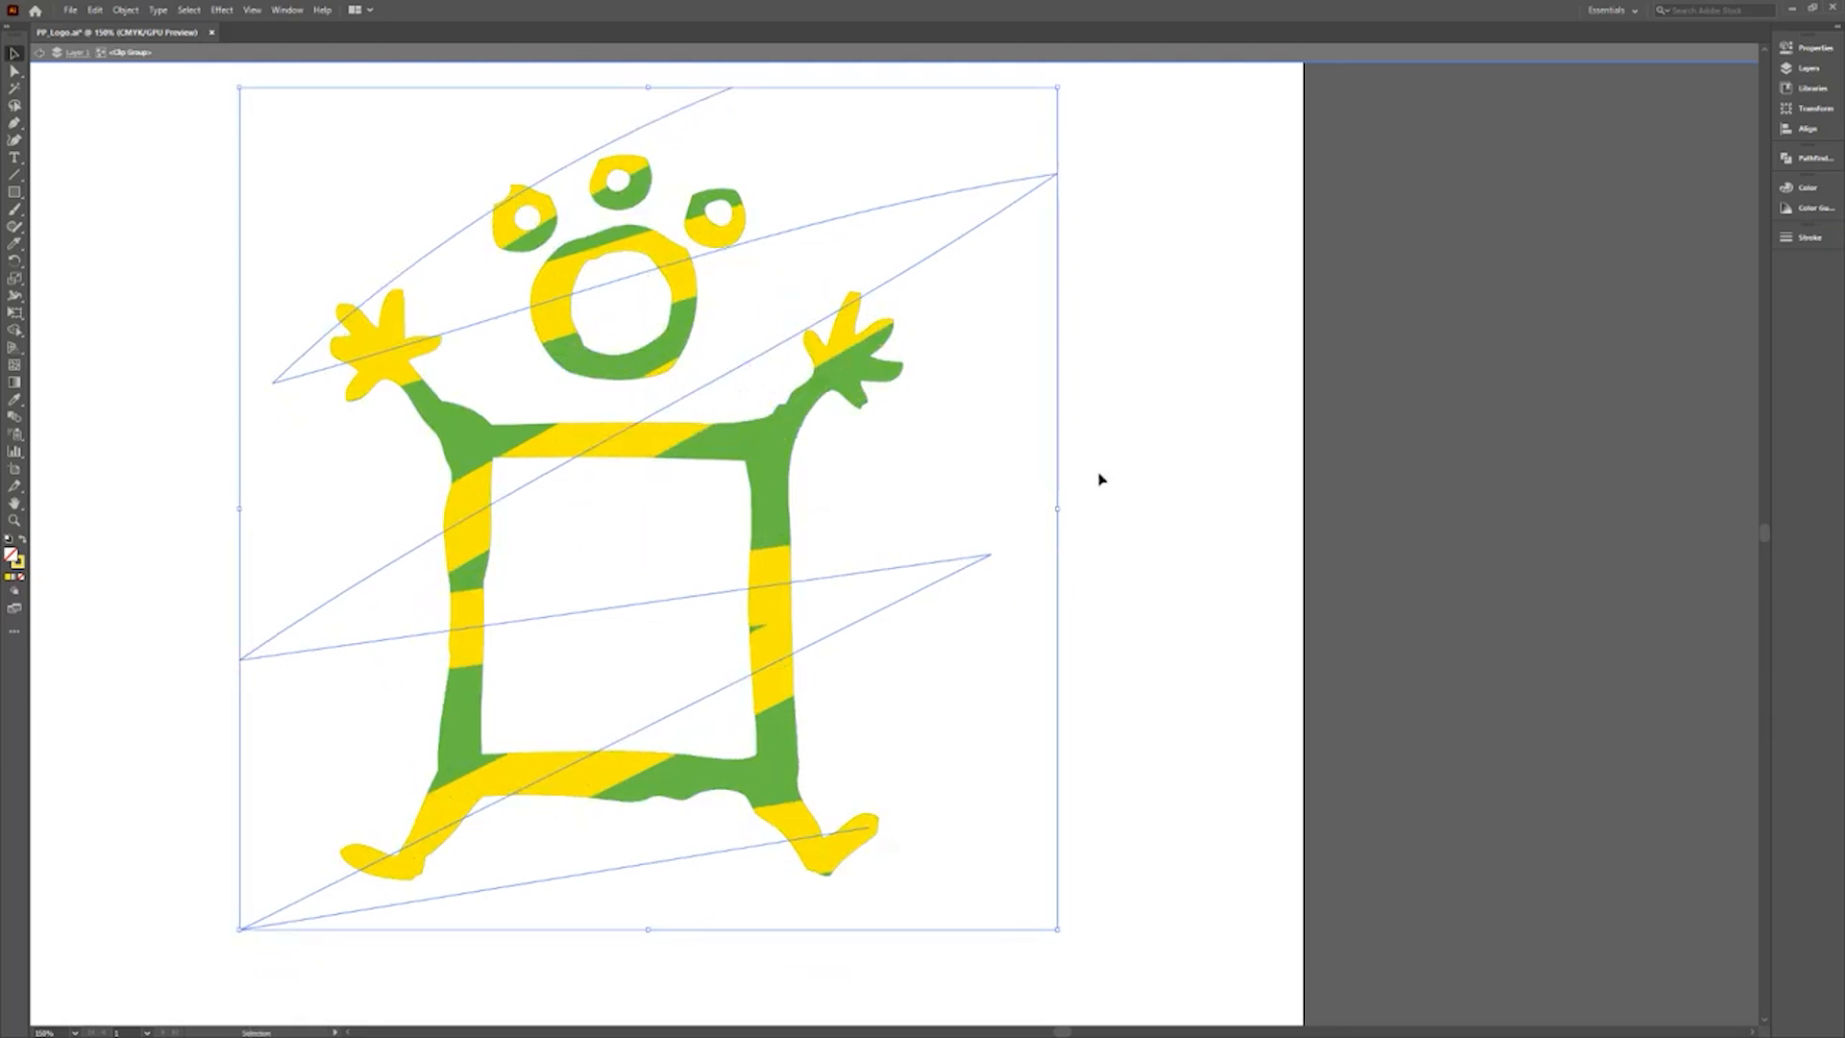
key(Escape)
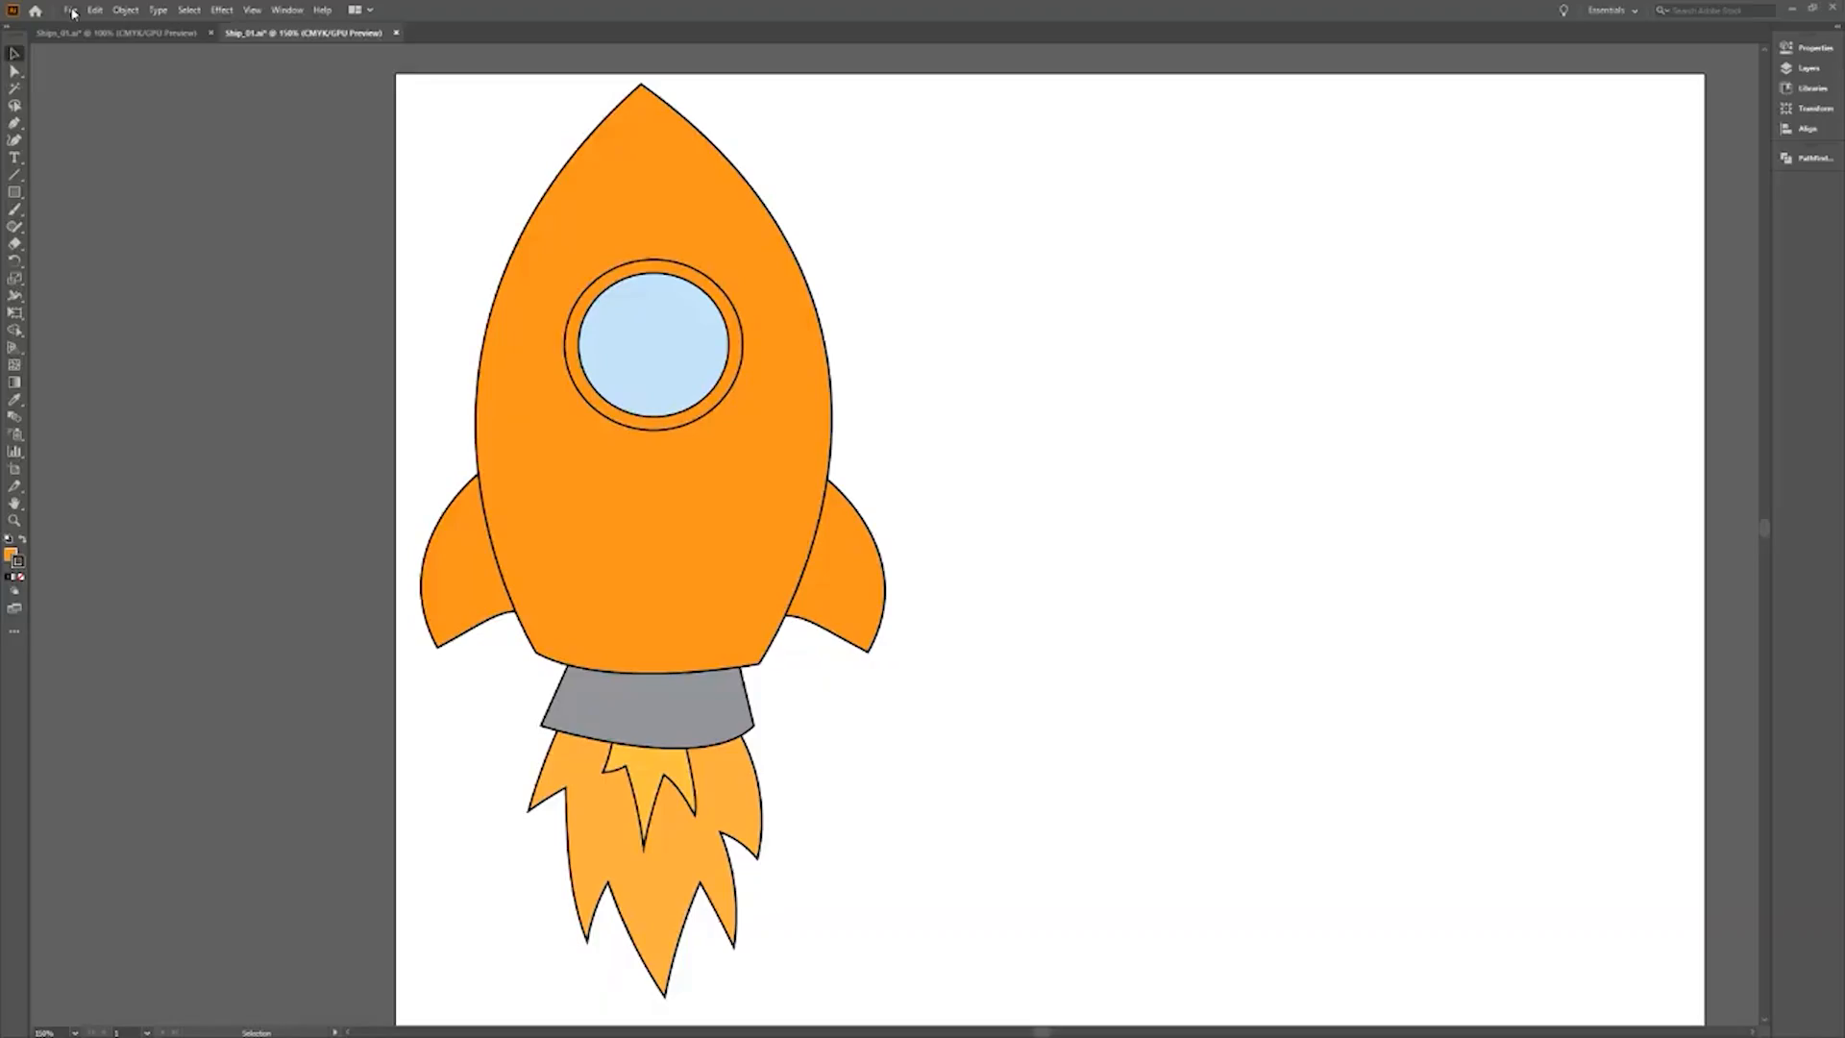
Save the rocket illustration in the legacy Illustrator 8 format and switch to Modo.
click(71, 9)
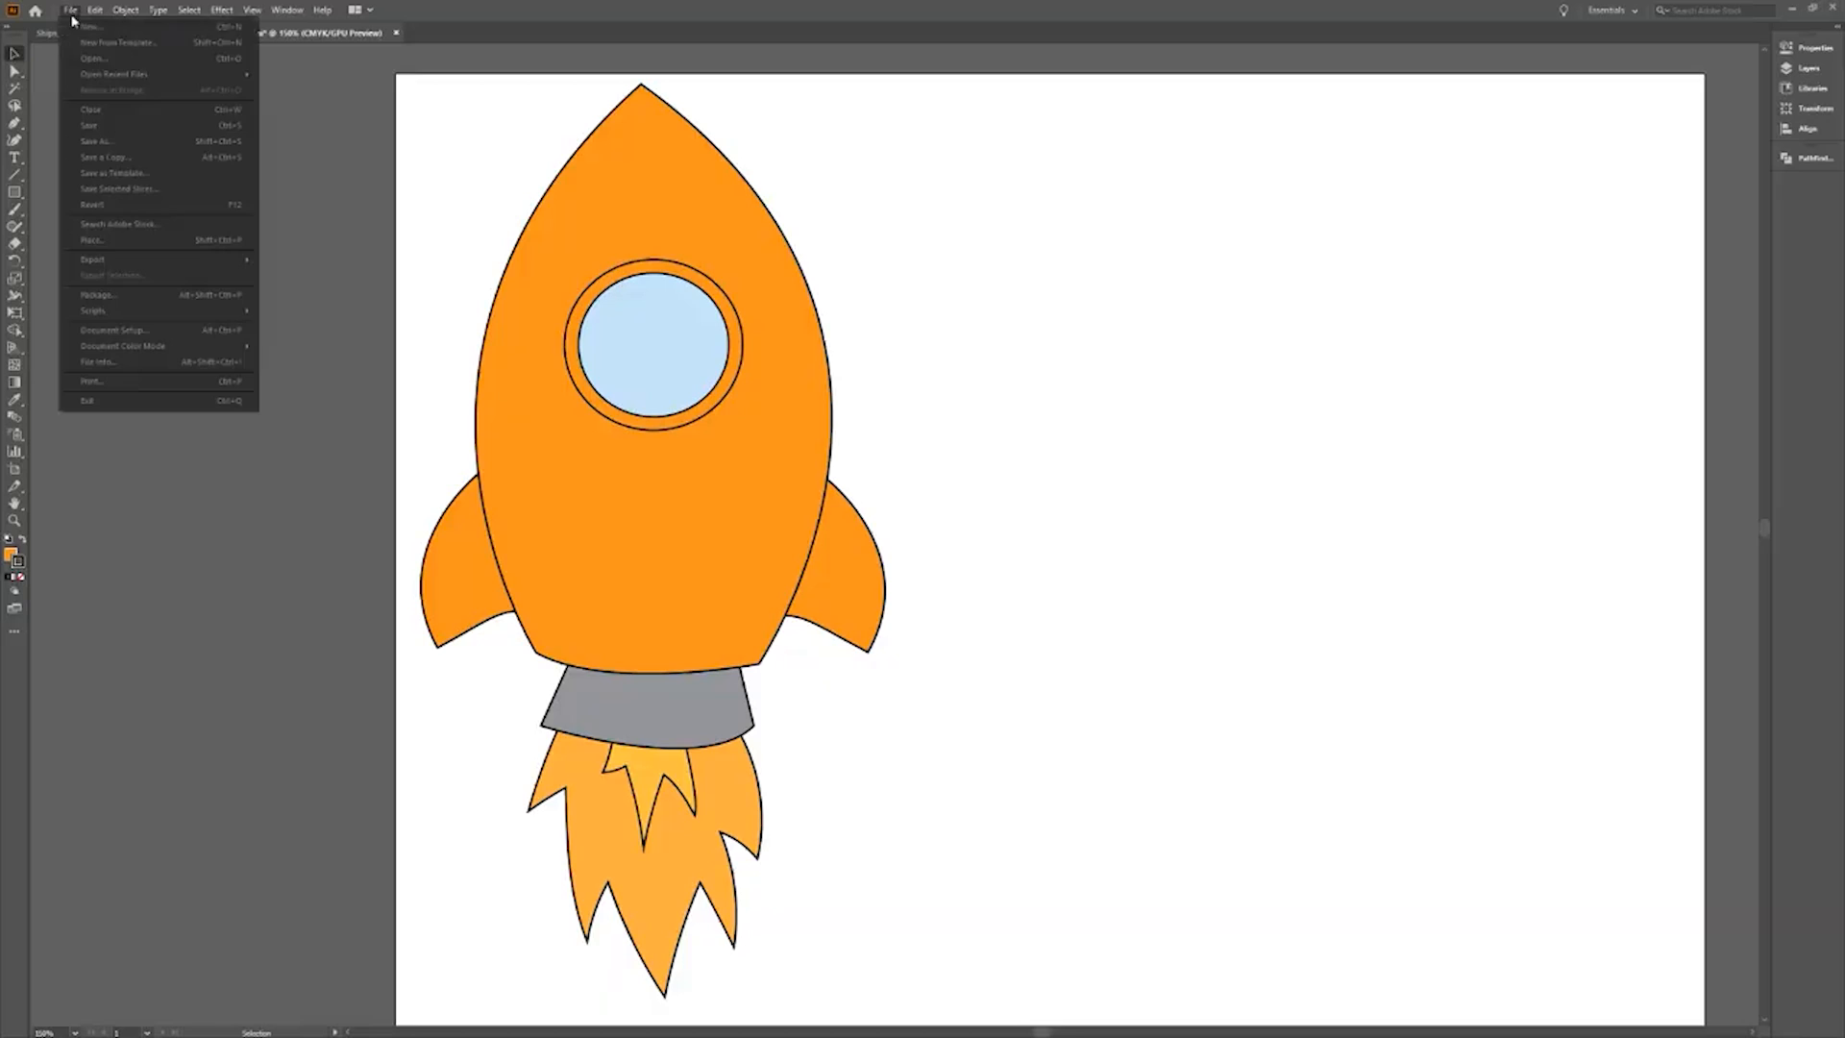
click(125, 142)
click(200, 101)
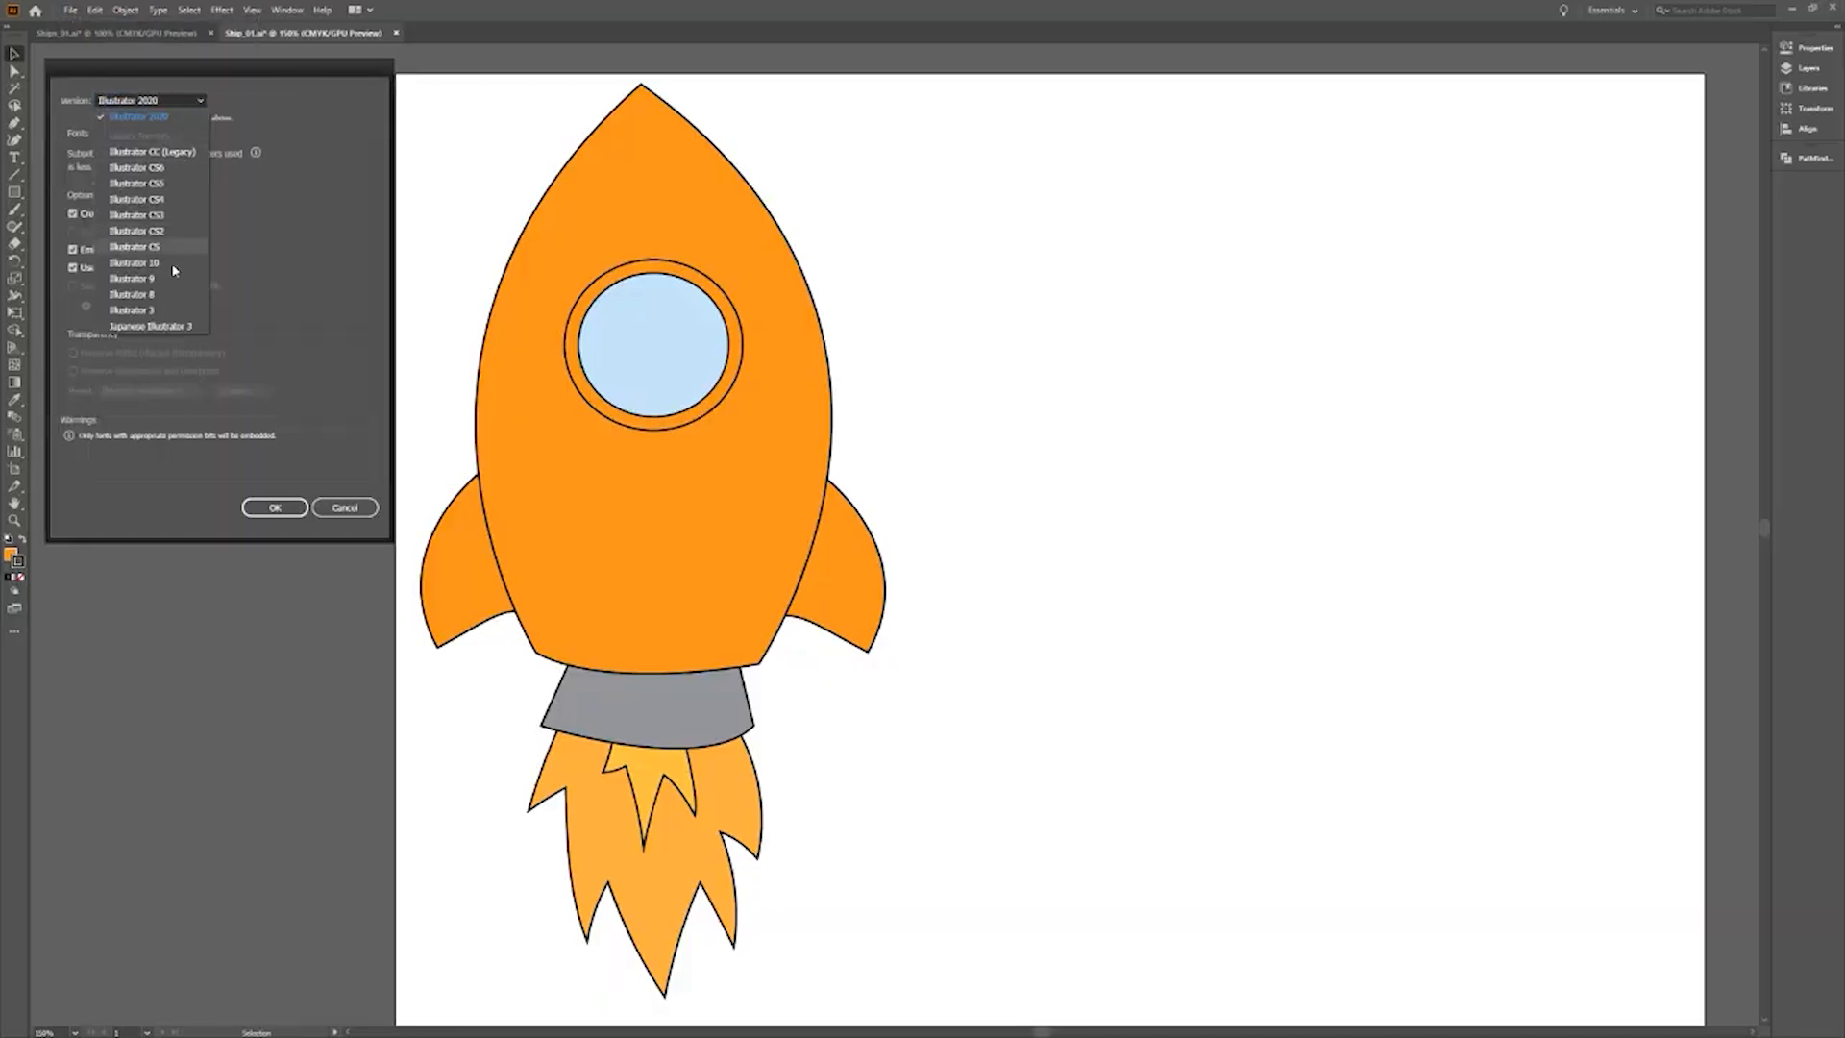
click(174, 294)
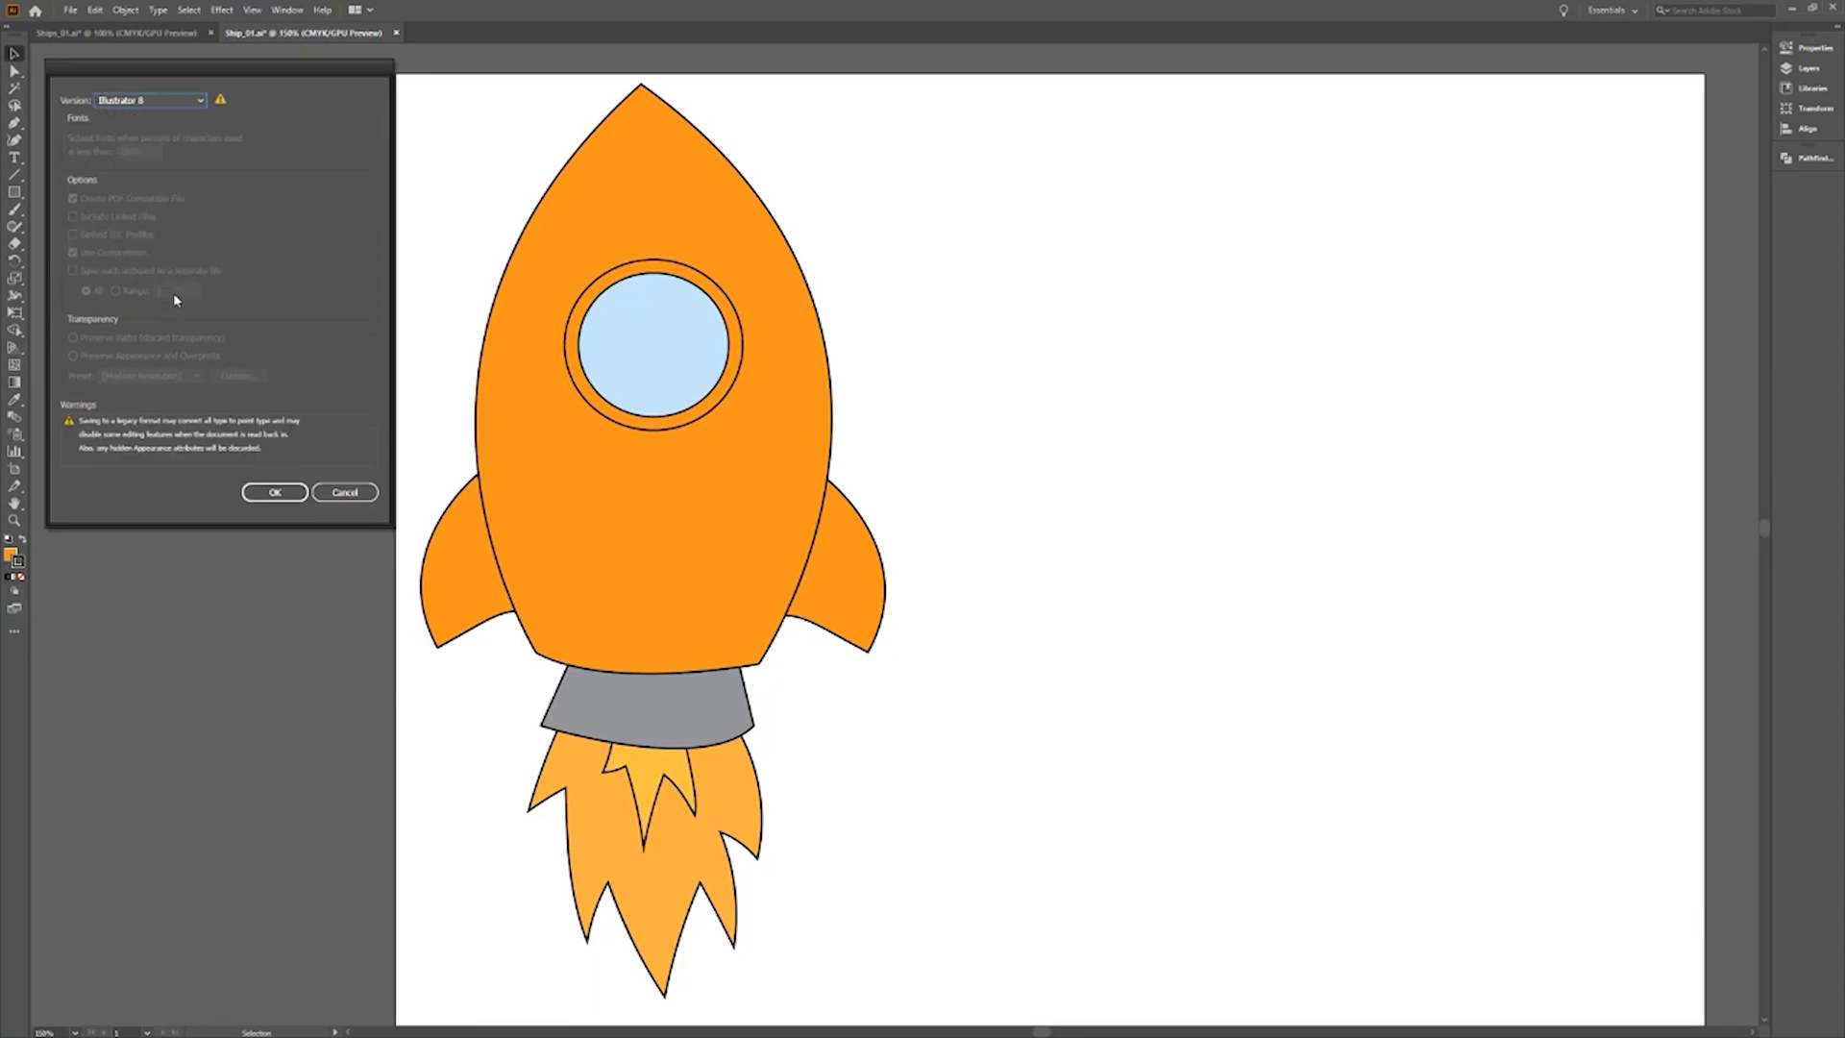
click(272, 493)
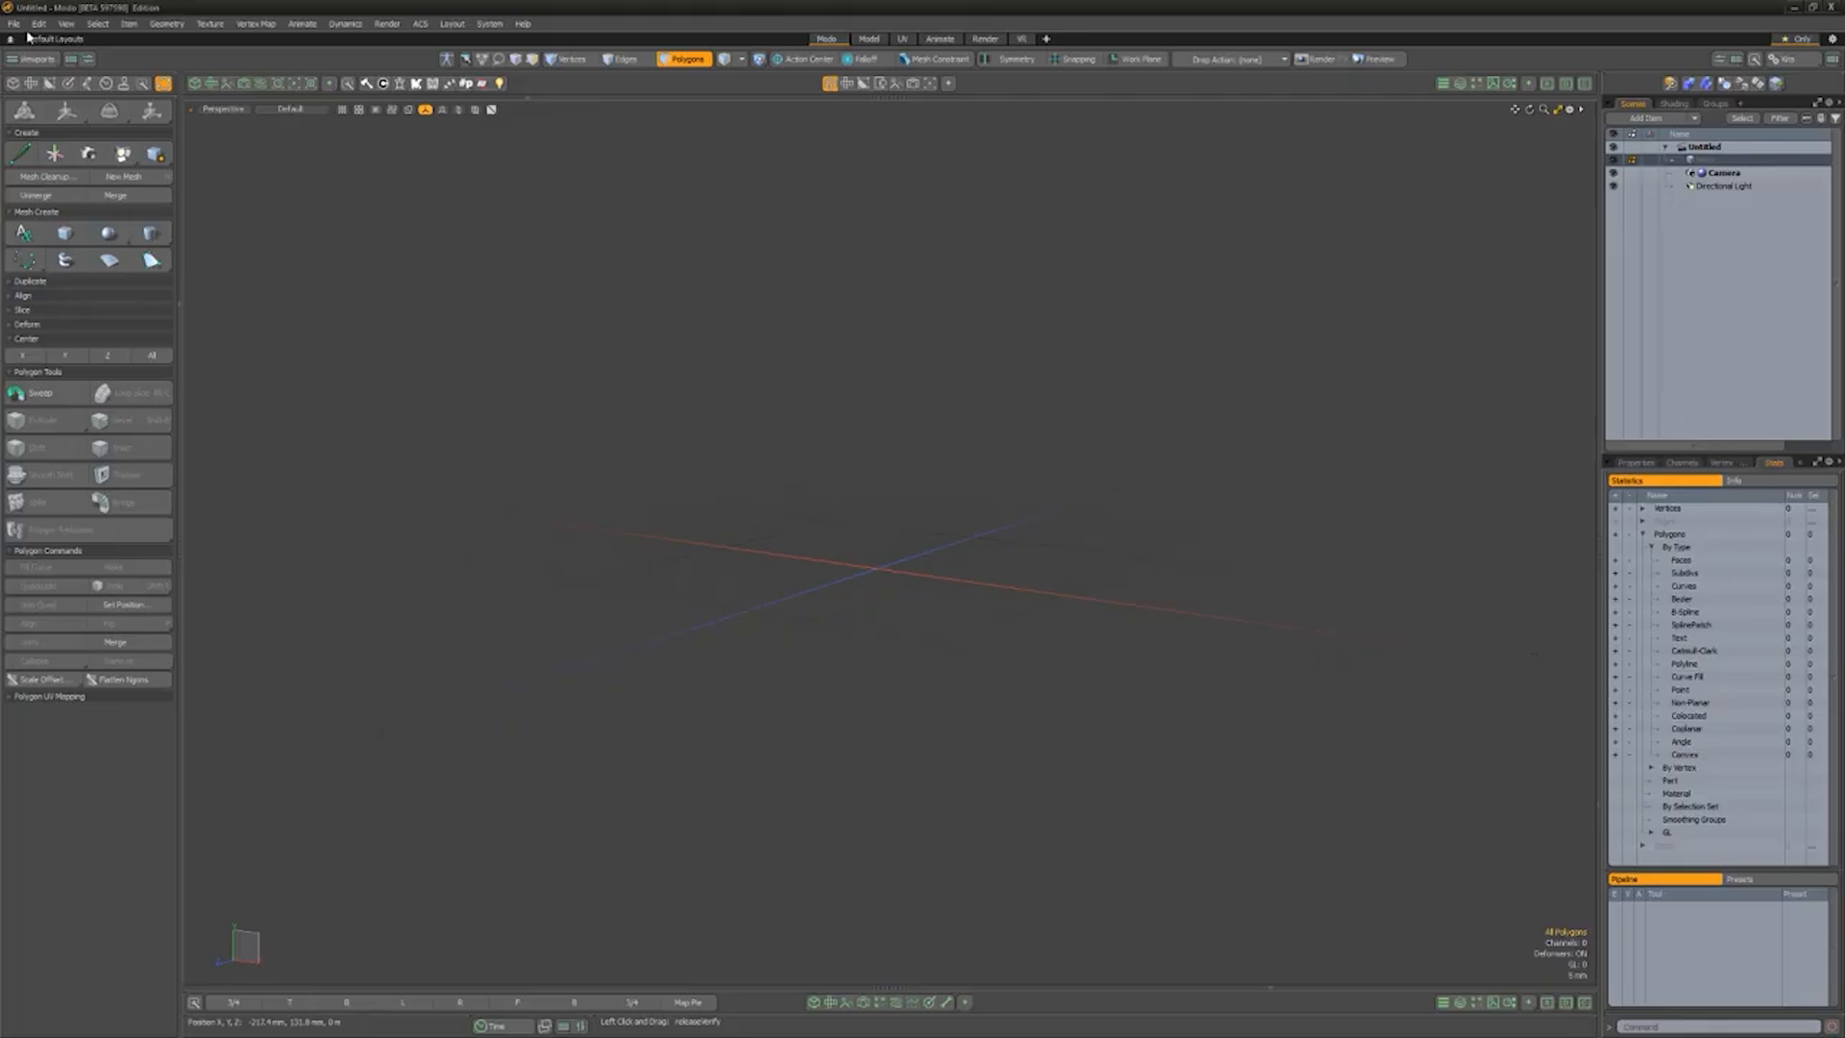
click(13, 23)
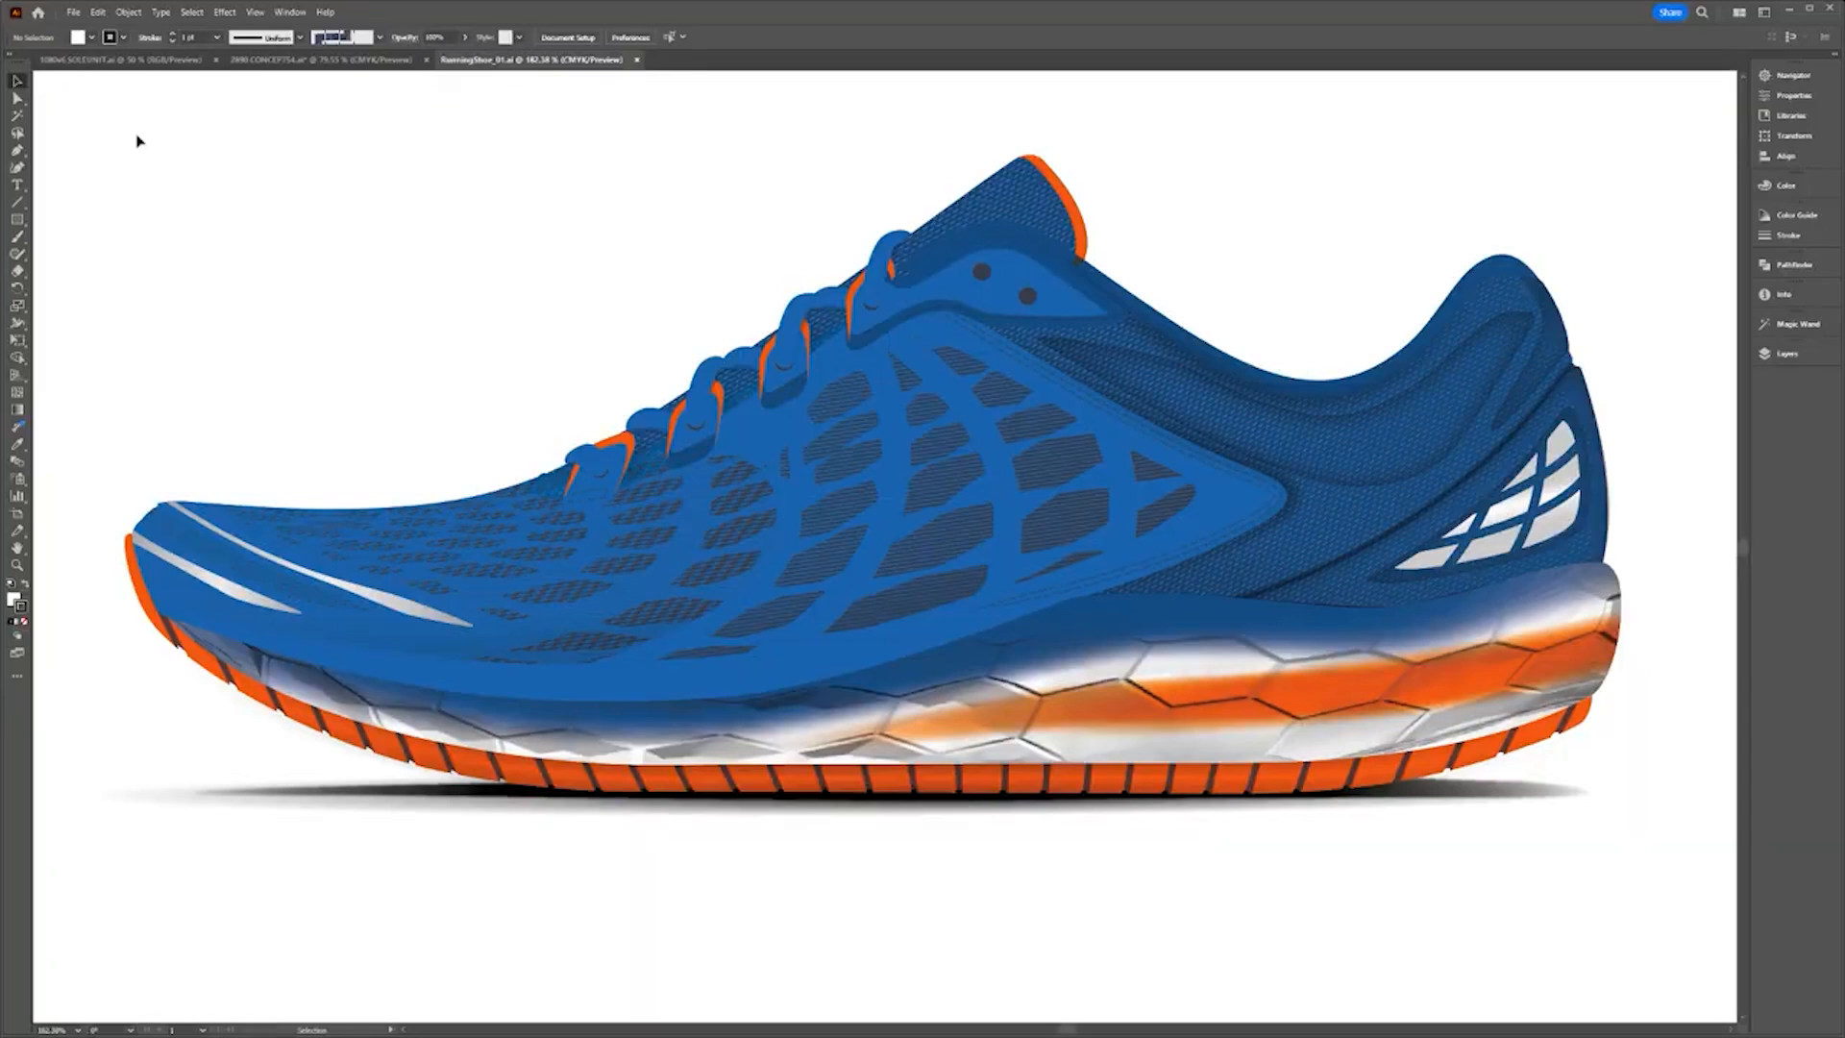
Select the whole running shoe artwork and generate Generative Recolor variations with the prompt "Autumn Forest Fire".
drag(64, 111, 1641, 909)
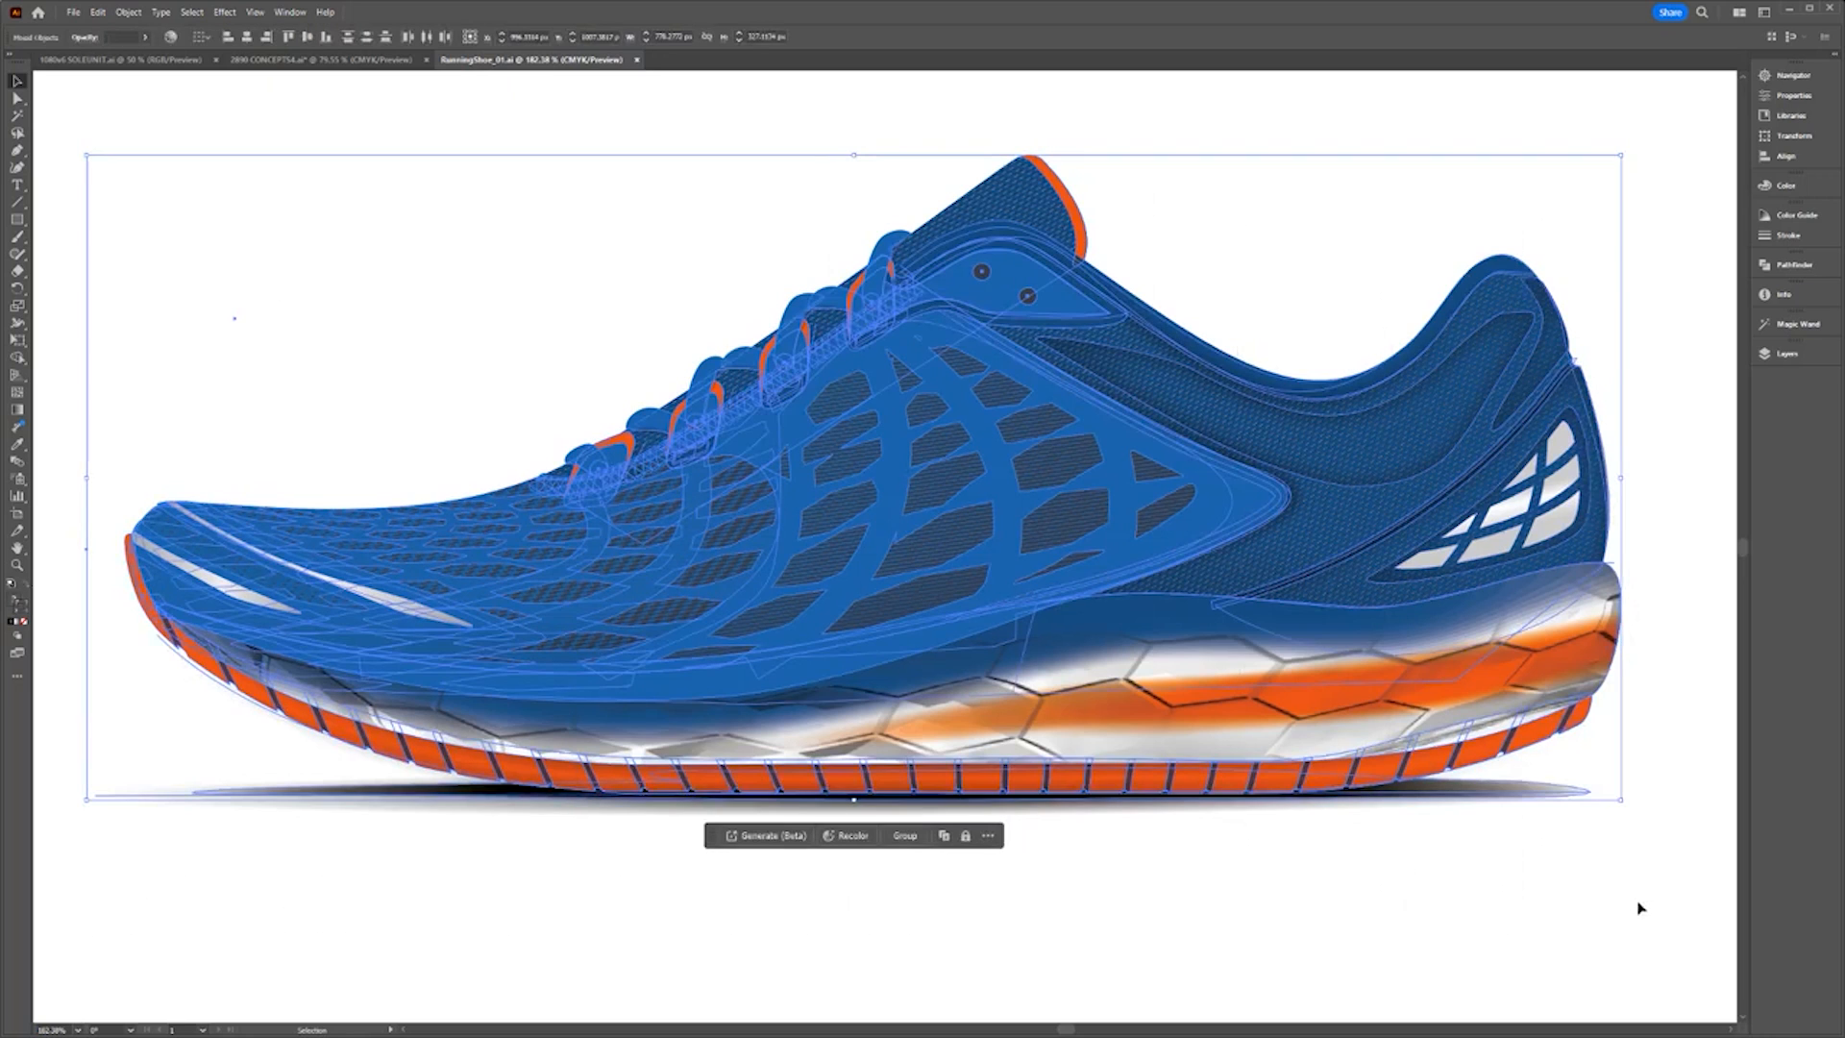
click(846, 835)
click(1308, 535)
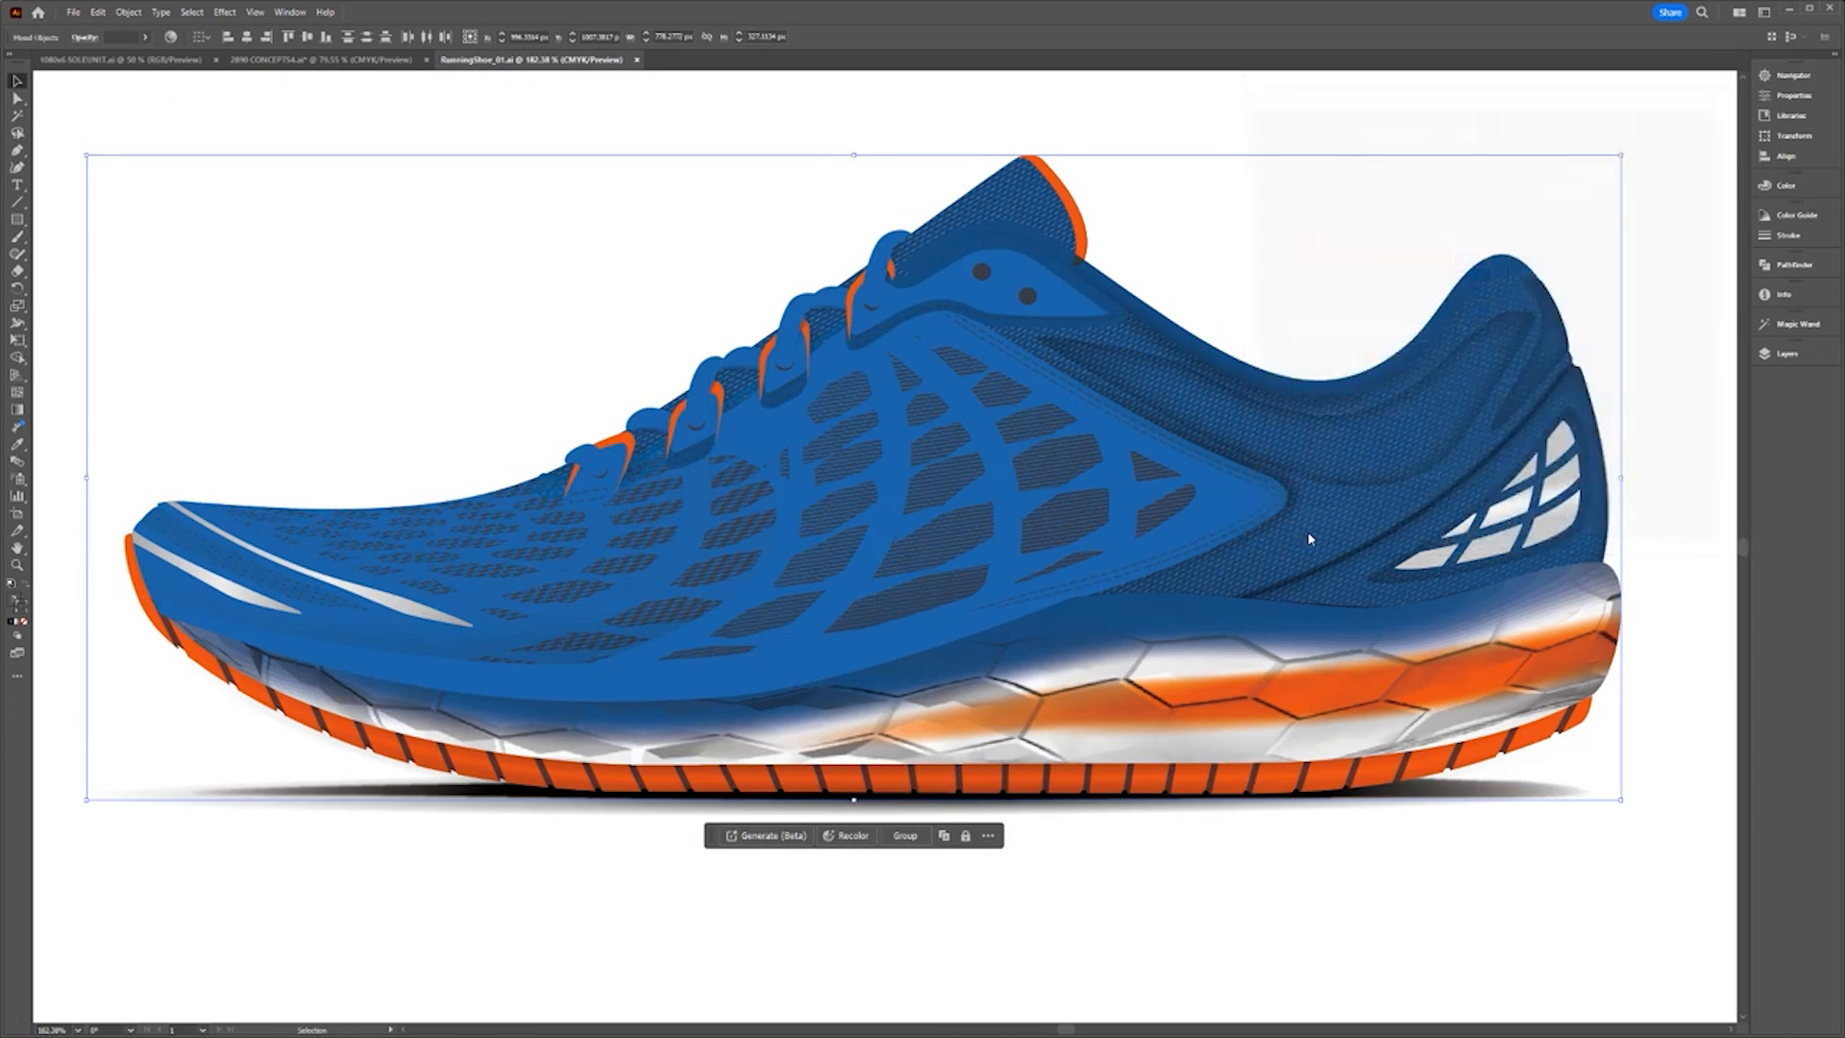
click(1629, 401)
text(Autumn)
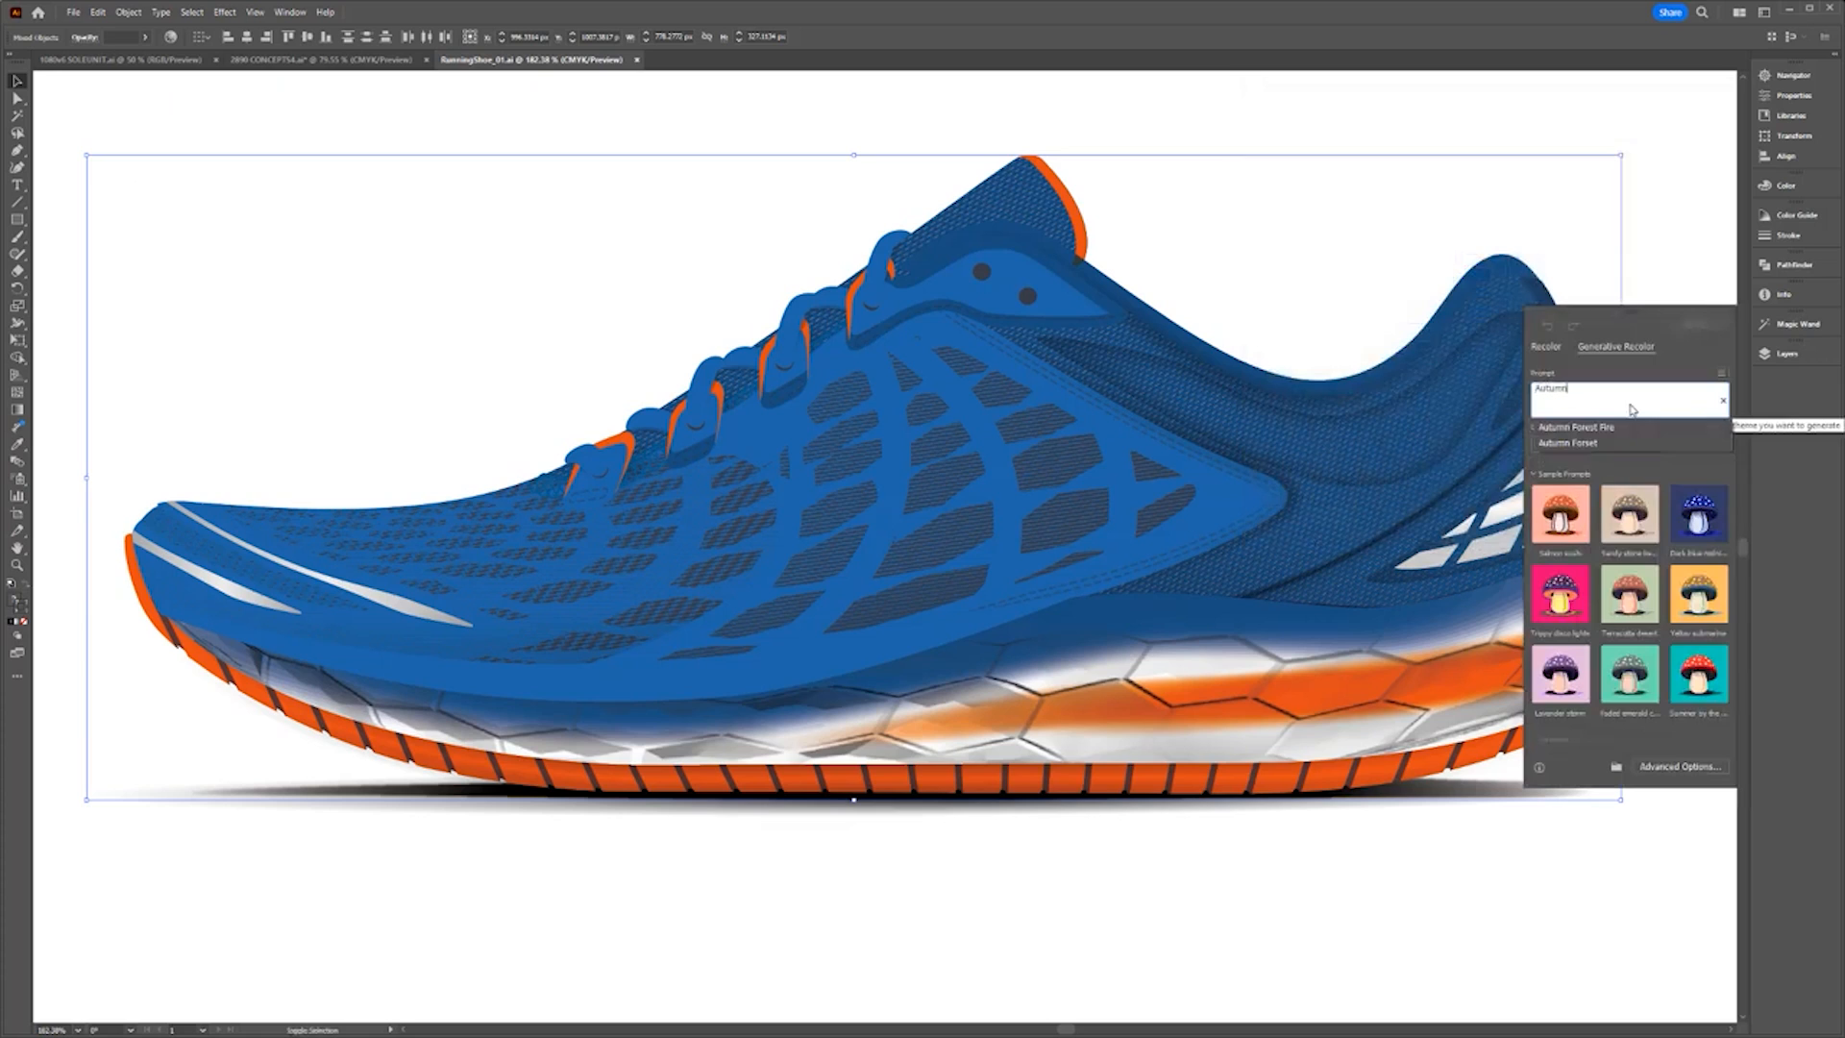
text( Forest Fire)
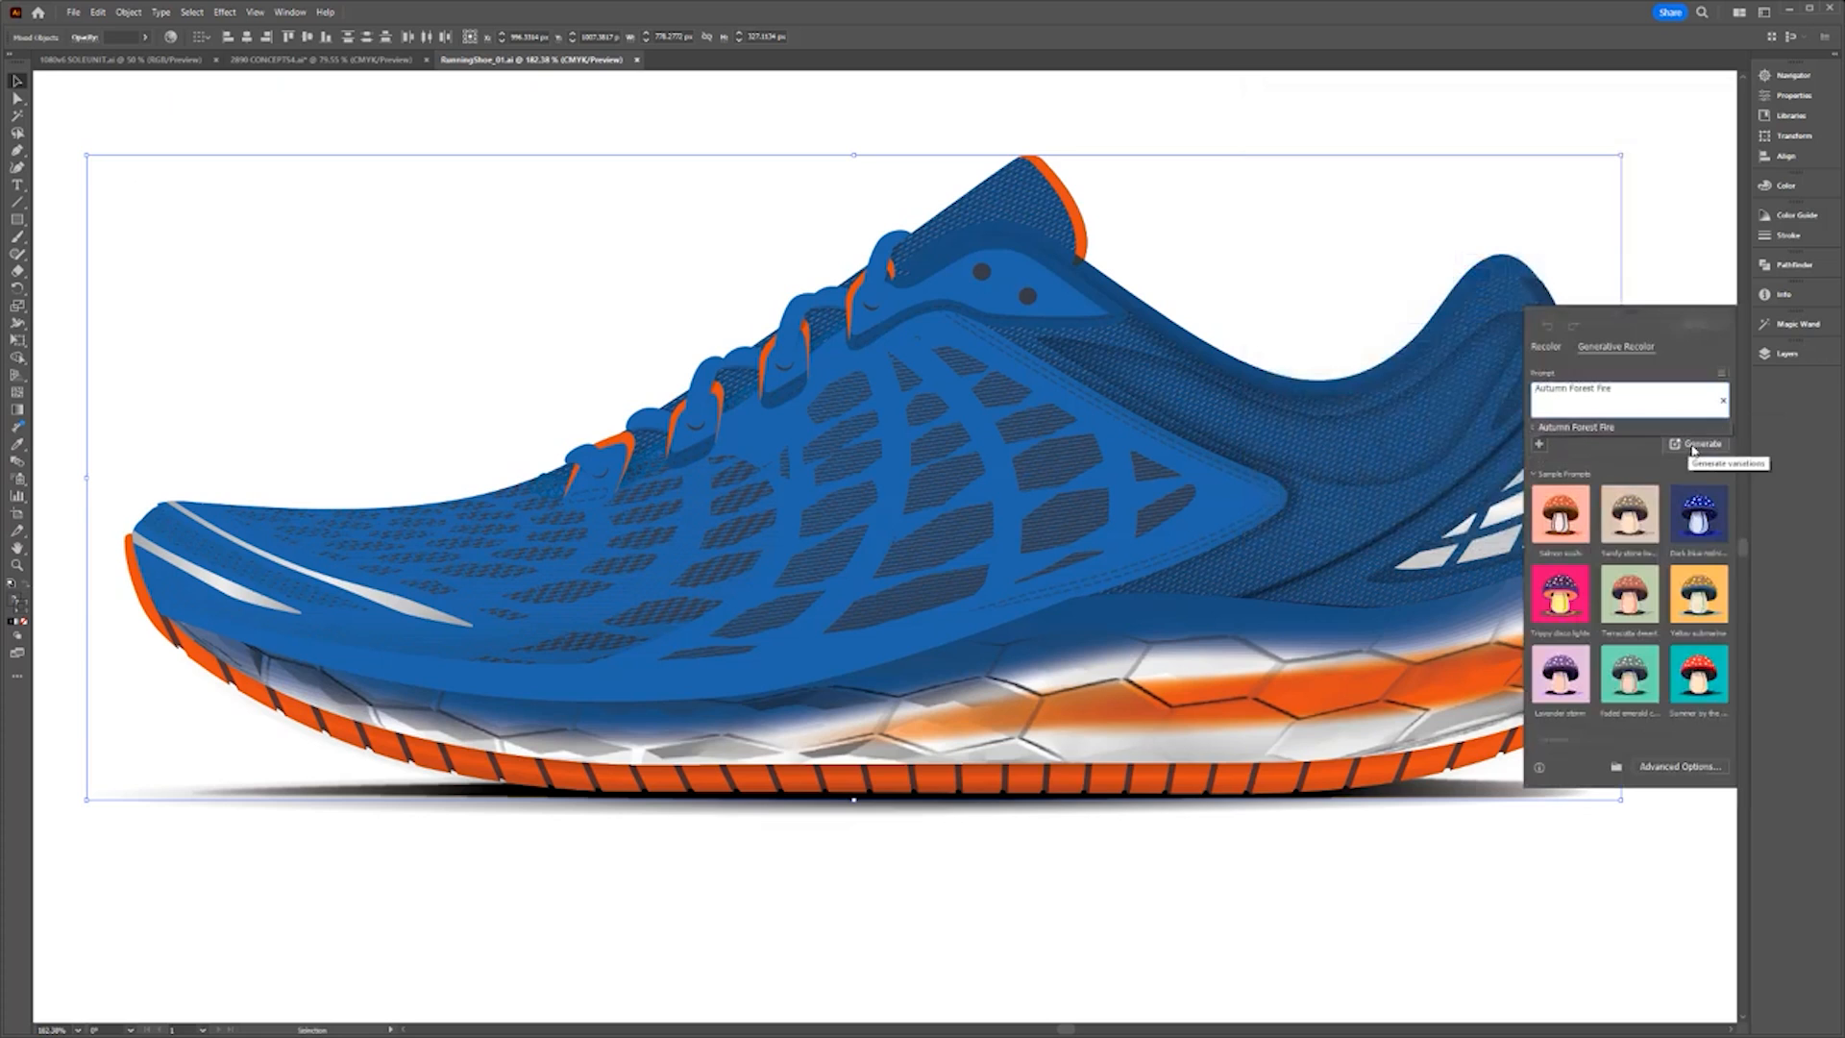
click(1696, 443)
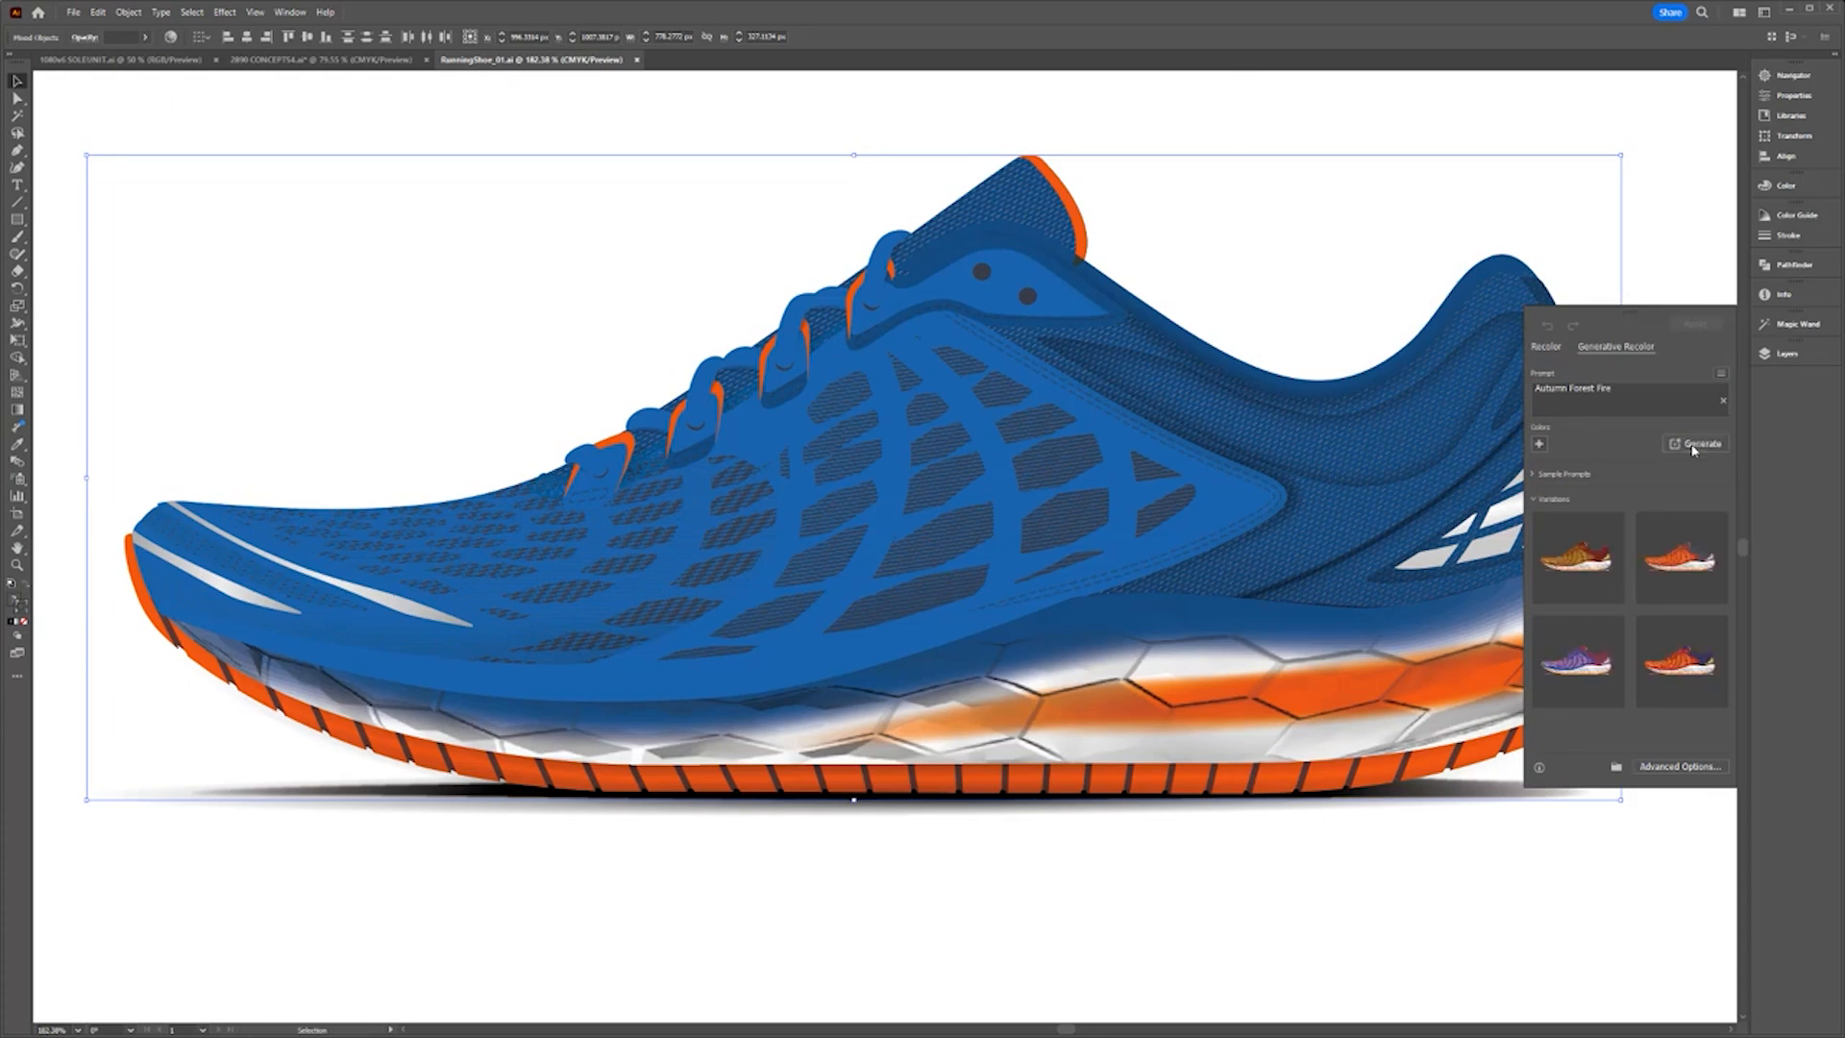
Preview the generated colour variations, choose the orange-red one with slate-purple accents, and apply it through the advanced recolor options.
click(1581, 569)
click(1680, 567)
click(1700, 664)
click(1680, 569)
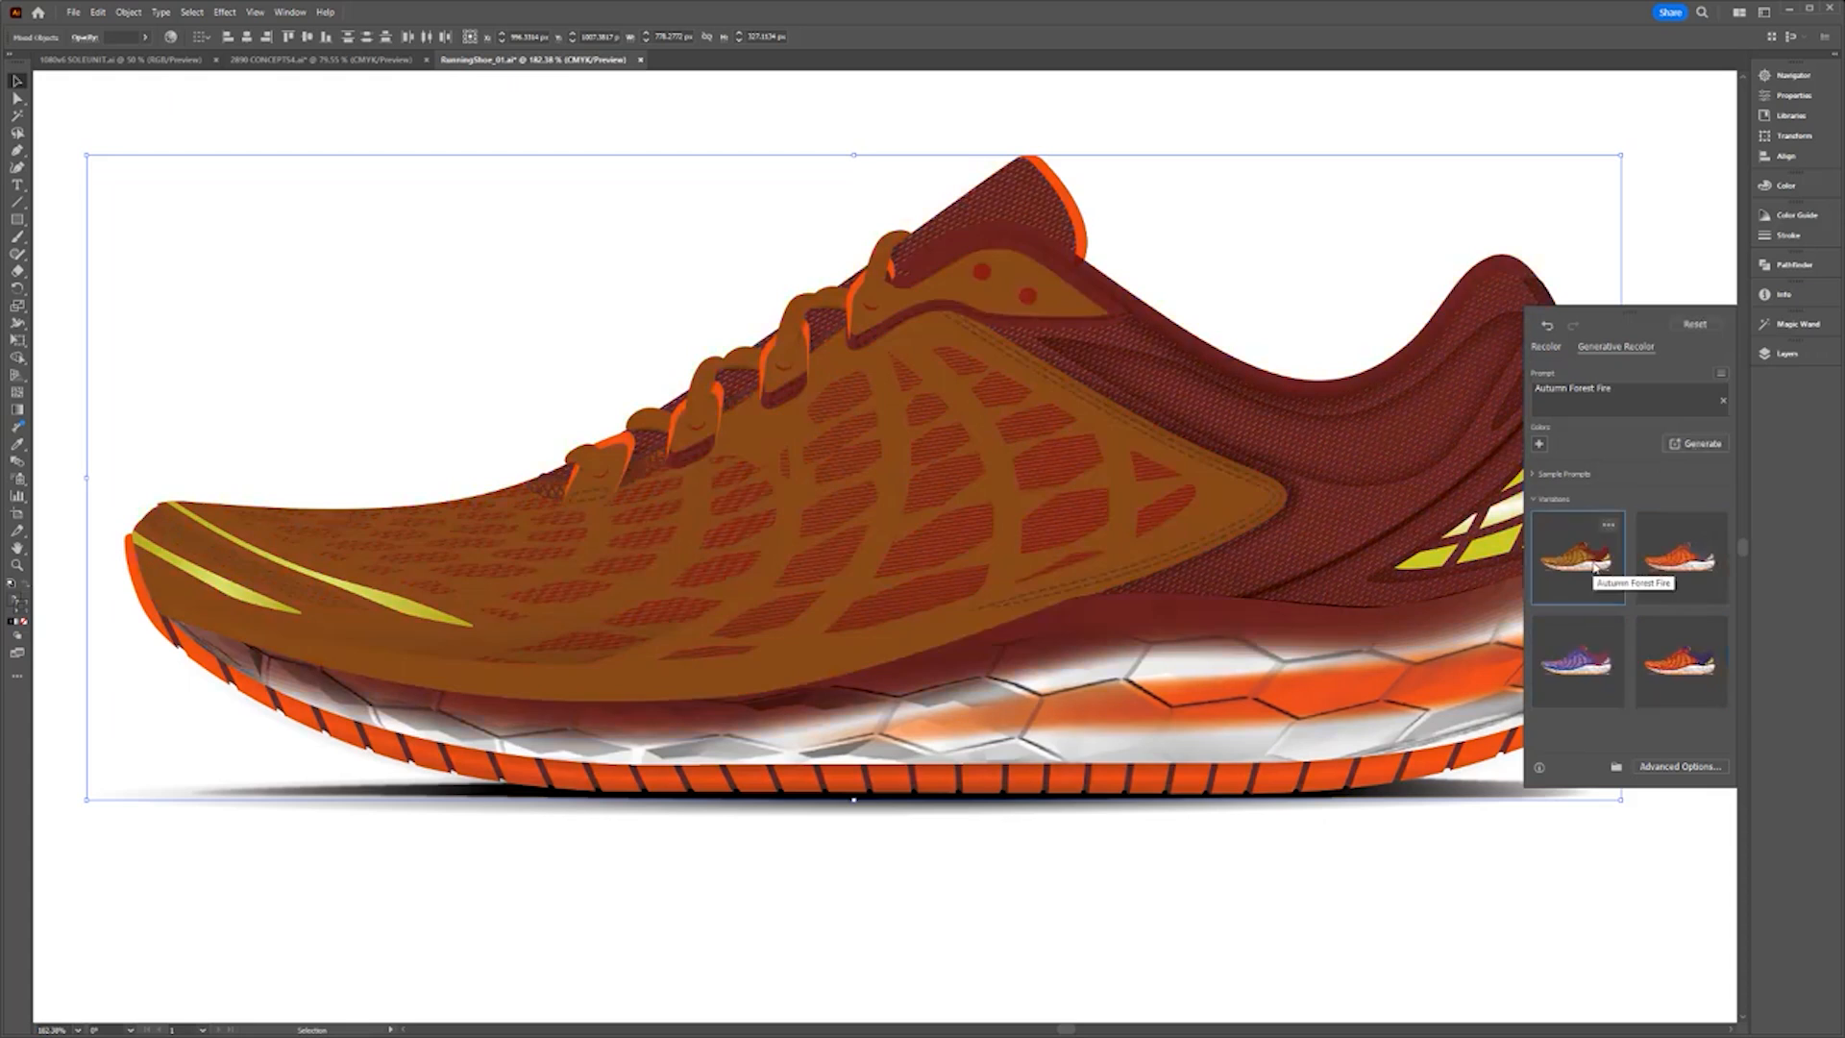
click(1682, 766)
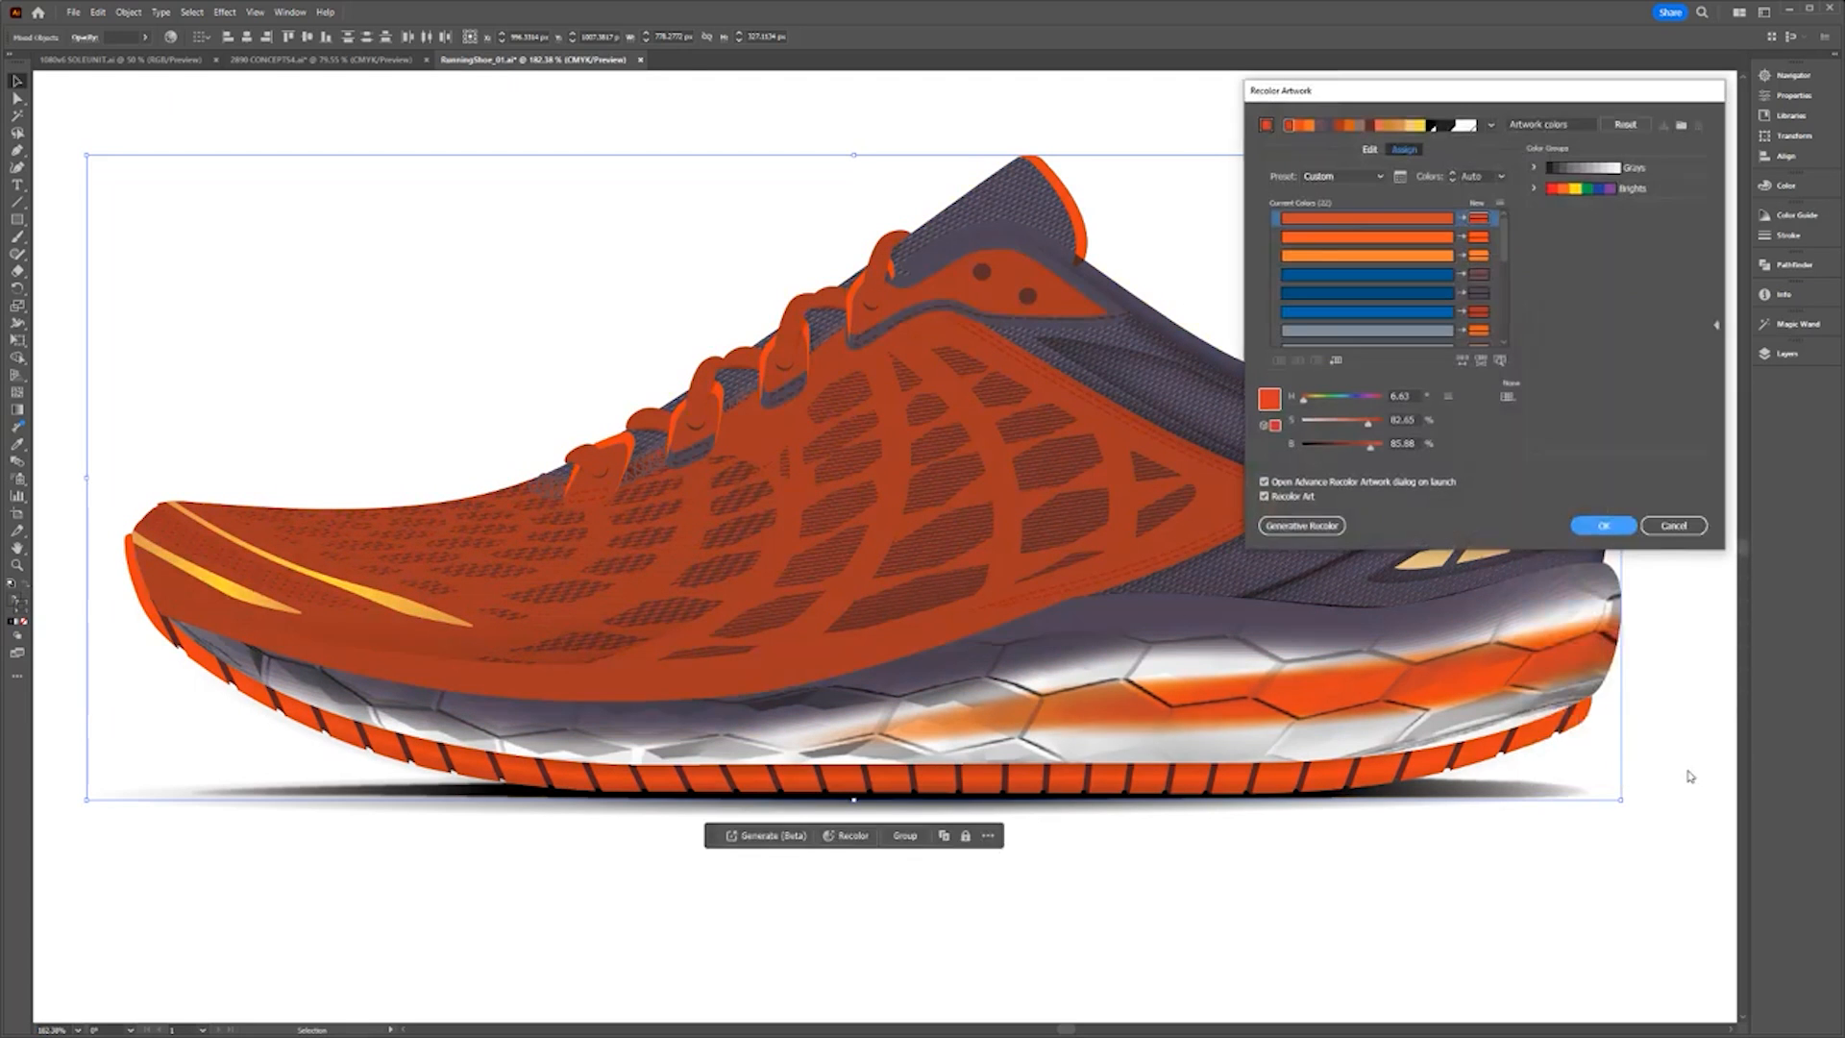
click(1602, 527)
click(1635, 523)
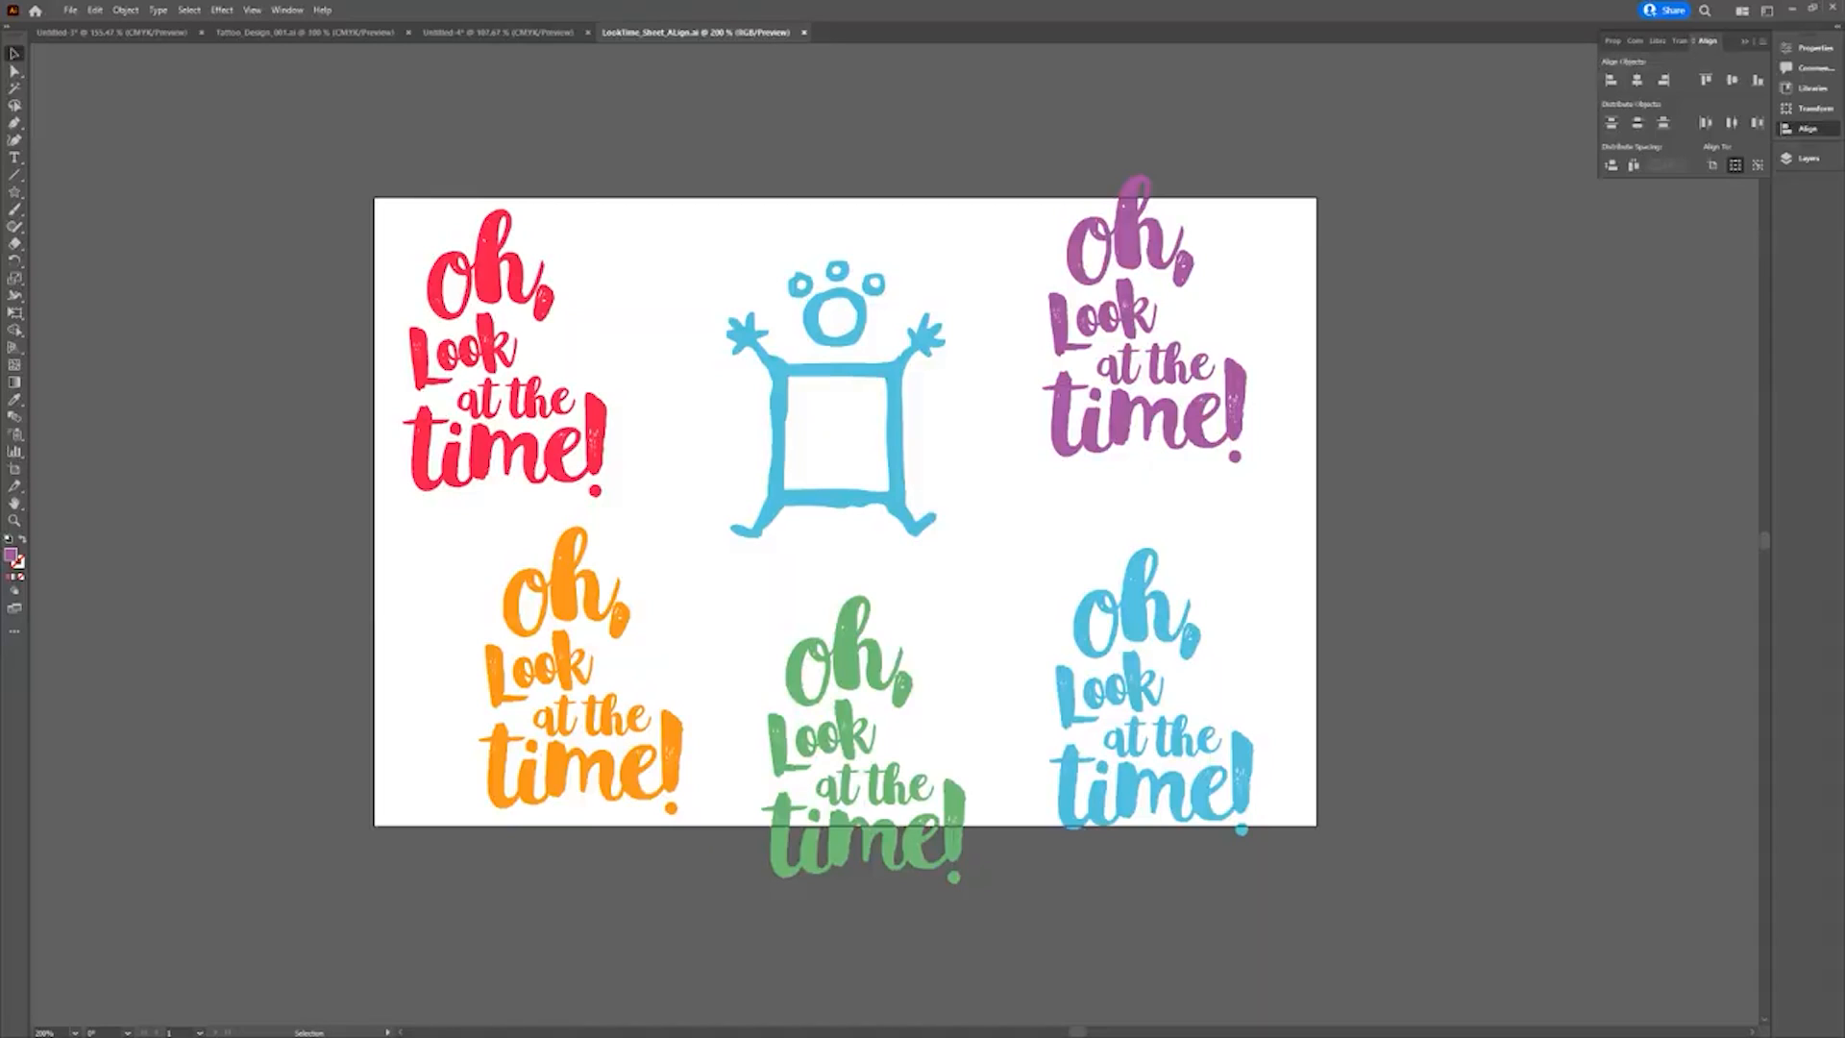
Left-align the red and orange lettering, and vertically centre the top row's figure and two lettering pieces with each other.
drag(382, 205, 603, 776)
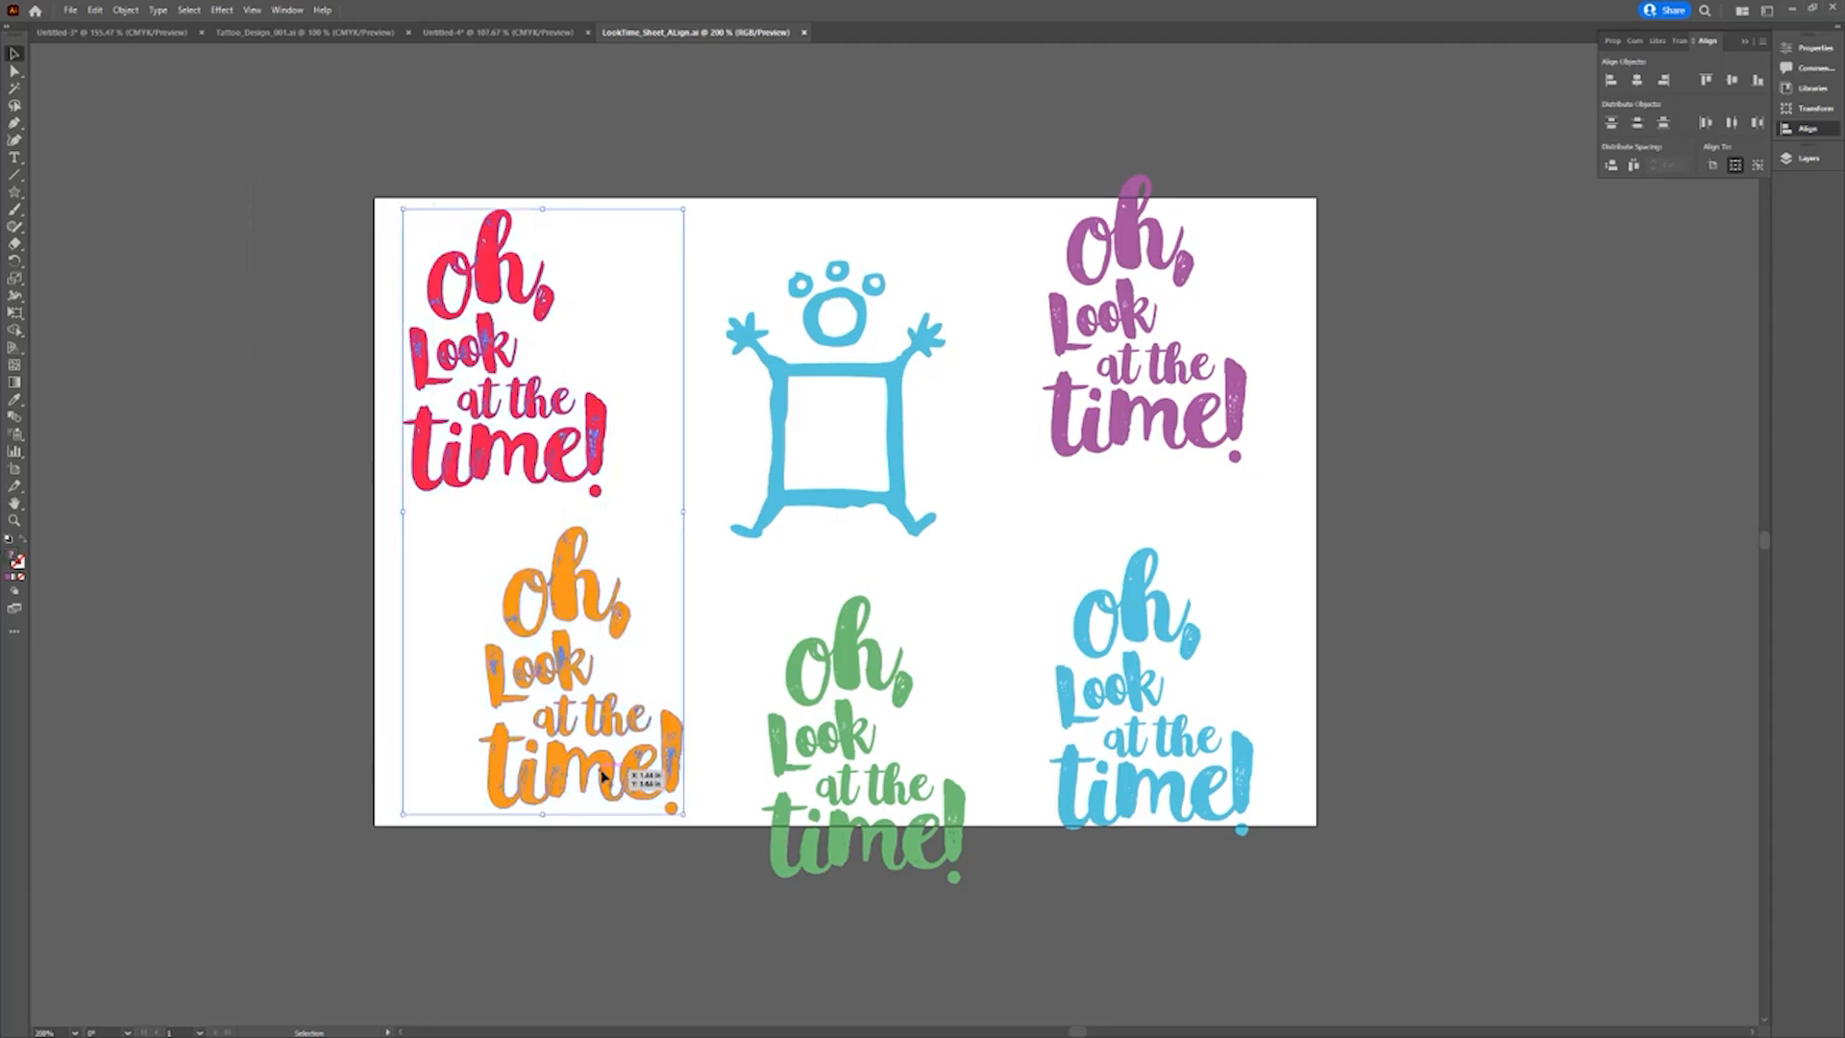
key(shift+F7)
click(1613, 82)
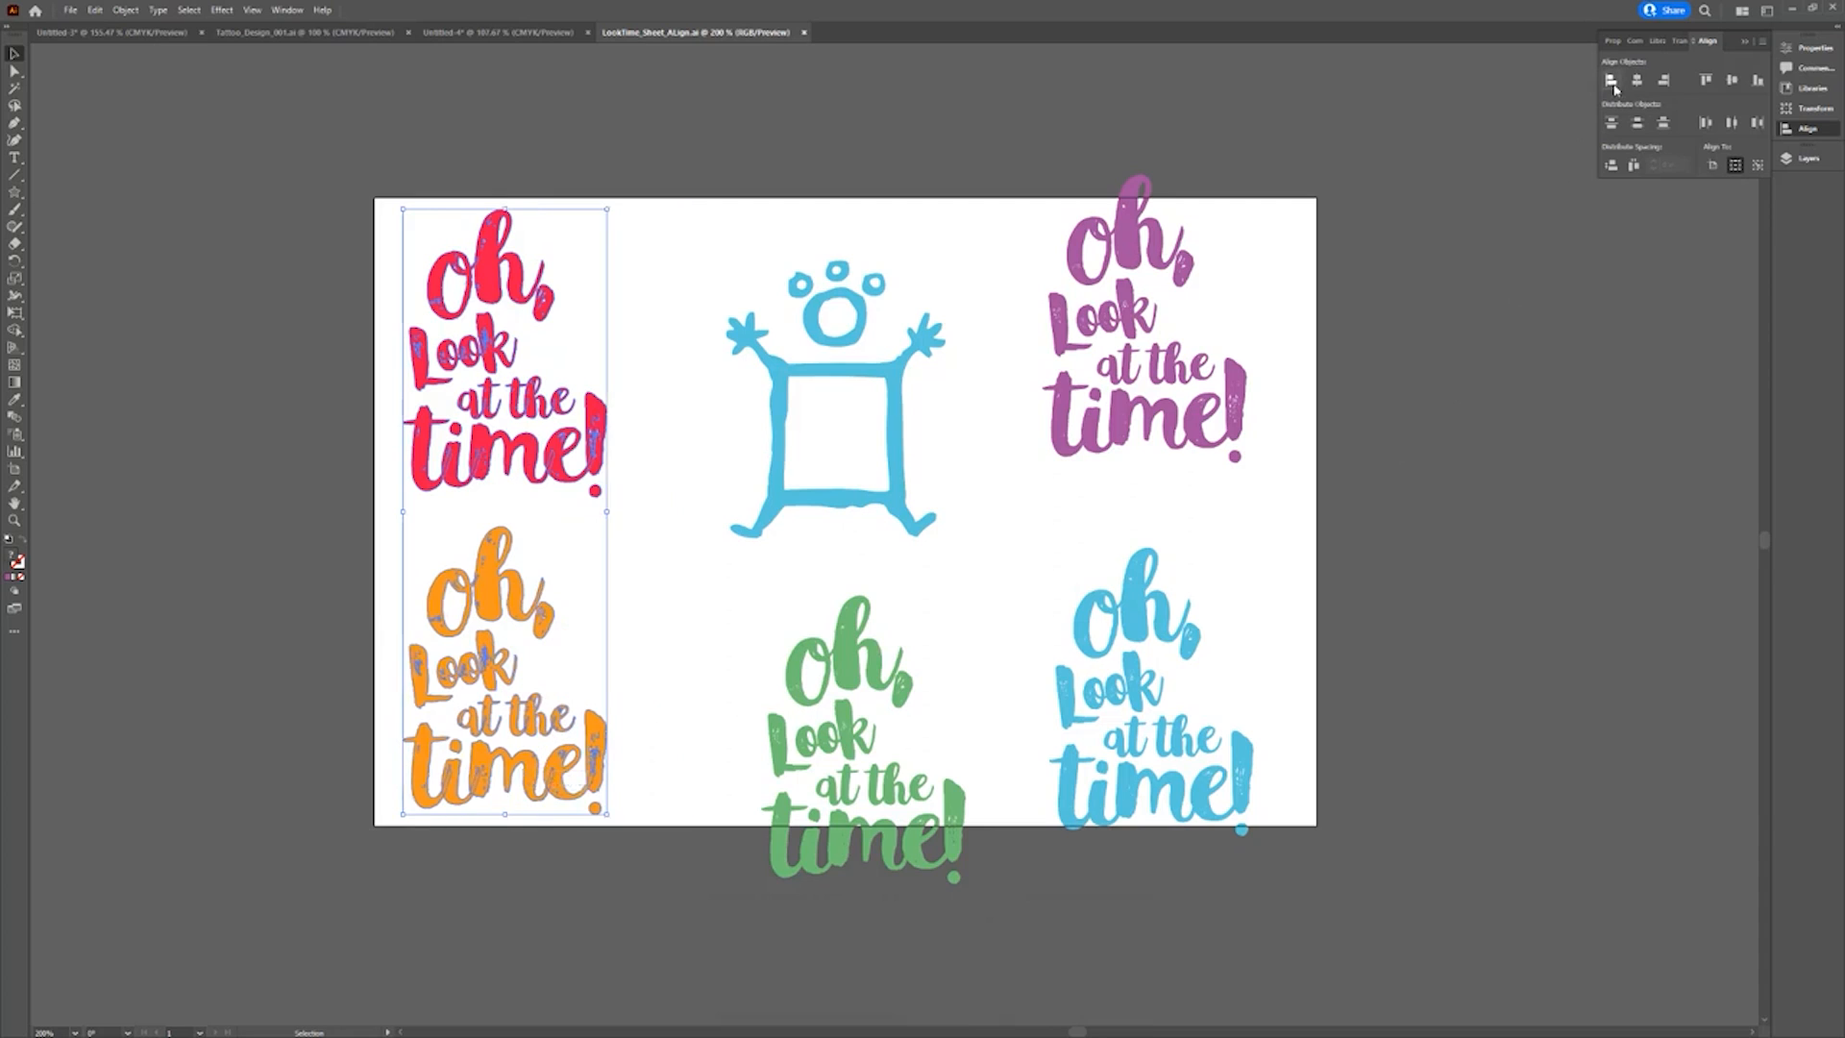
drag(617, 202, 1265, 476)
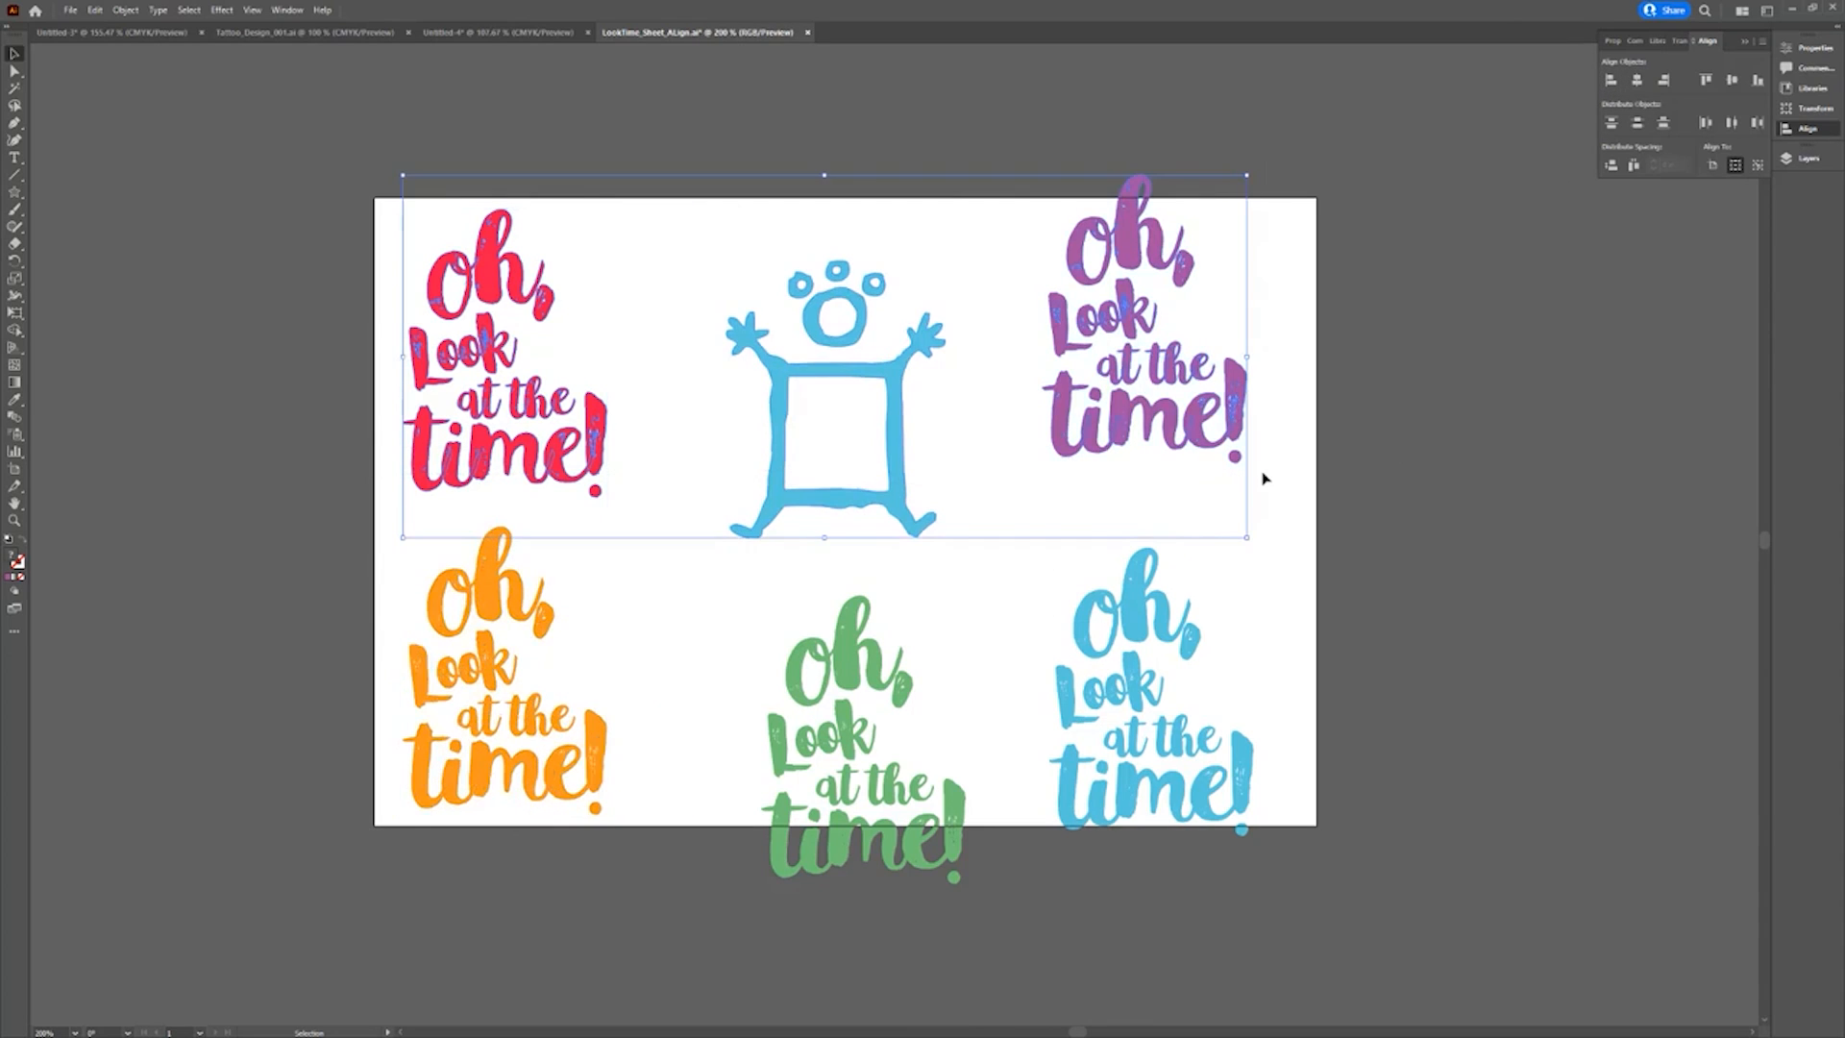
click(1732, 80)
Align the top edges of the three lettering pieces in the bottom row, then deselect them.
drag(636, 856, 423, 872)
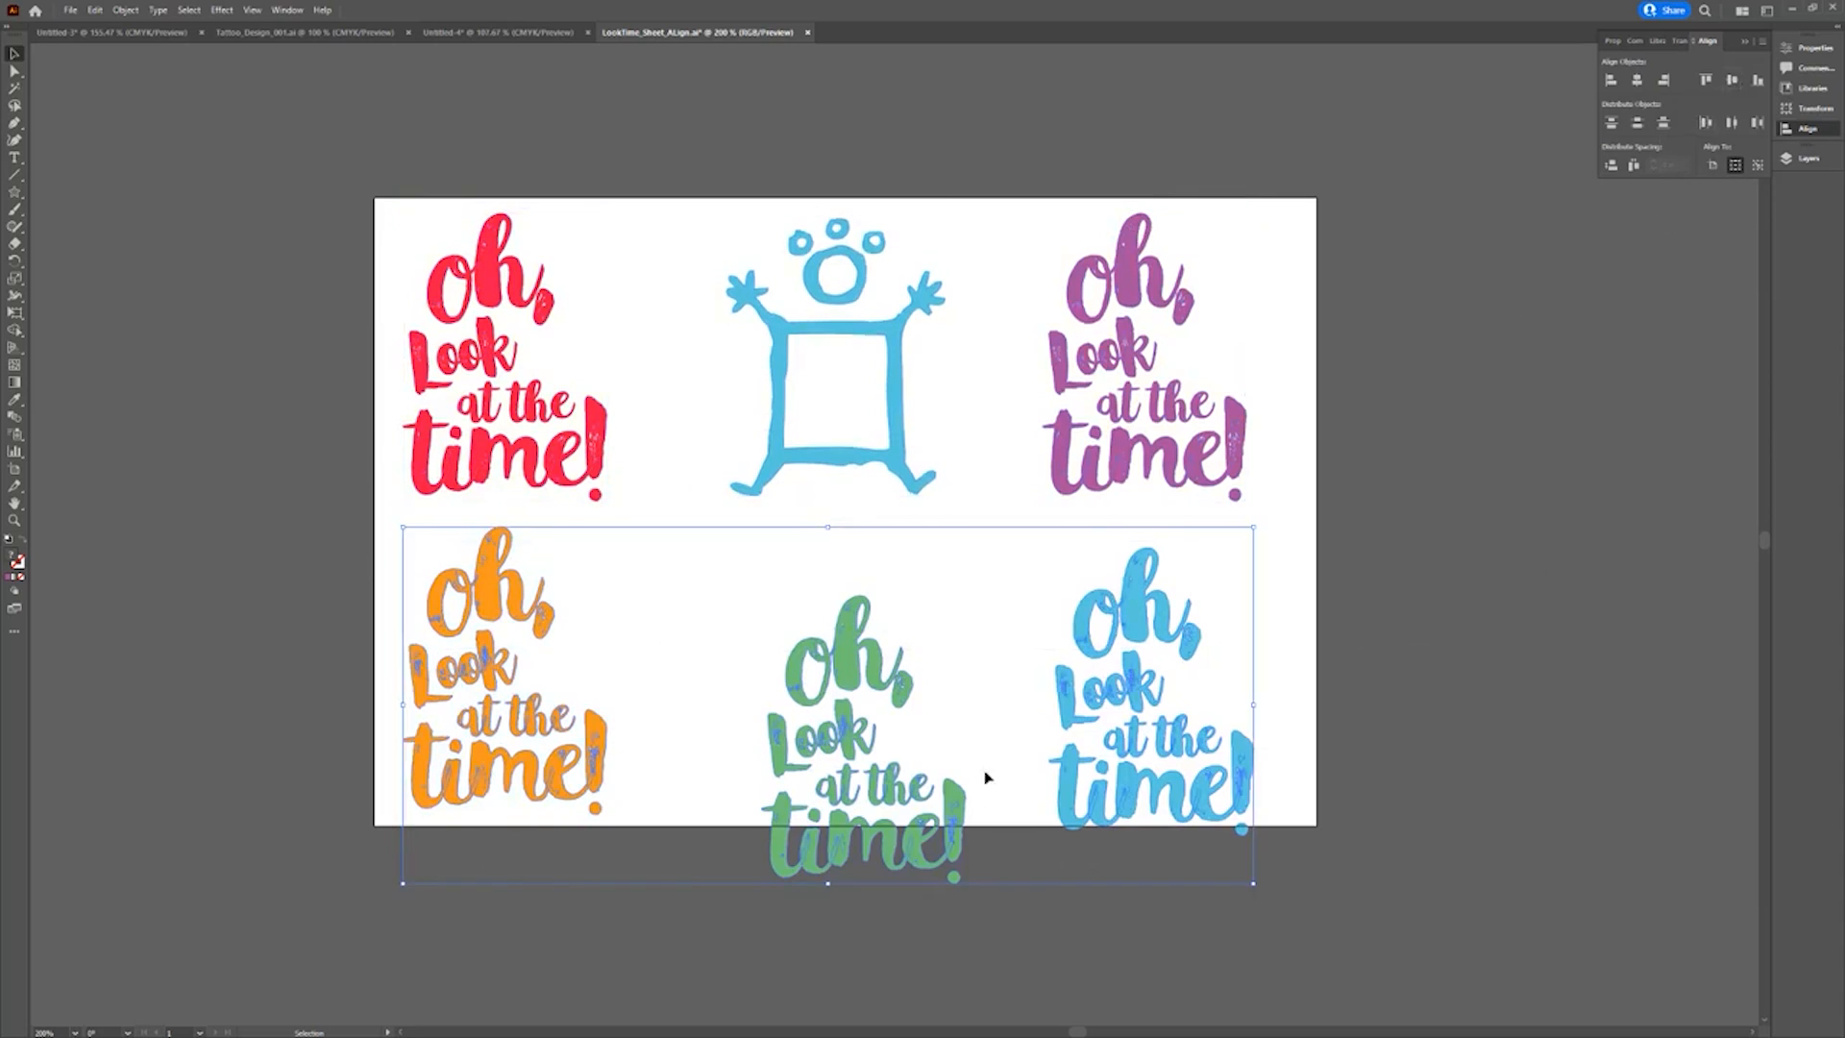
click(1705, 83)
click(1349, 420)
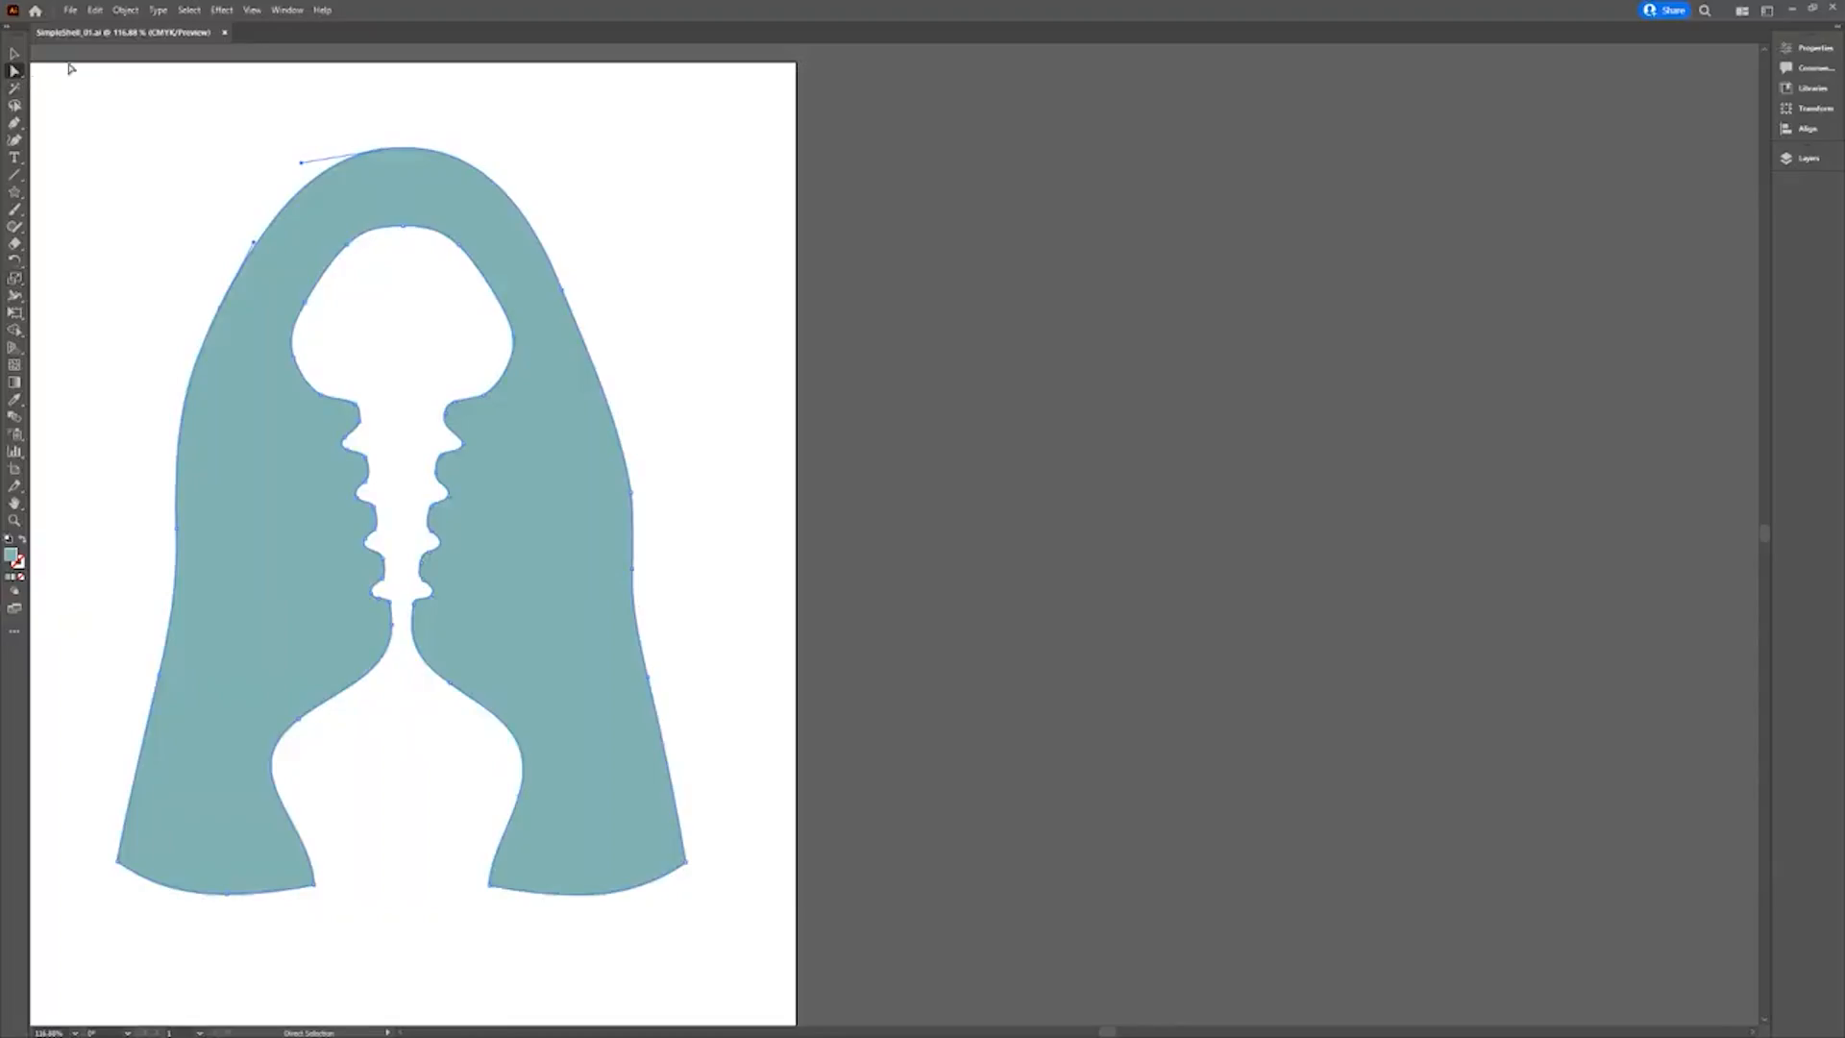
Save the teal shoe-upper shape over SimpleShell_01 as an Illustrator 2020 file with PDF compatibility enabled.
click(71, 10)
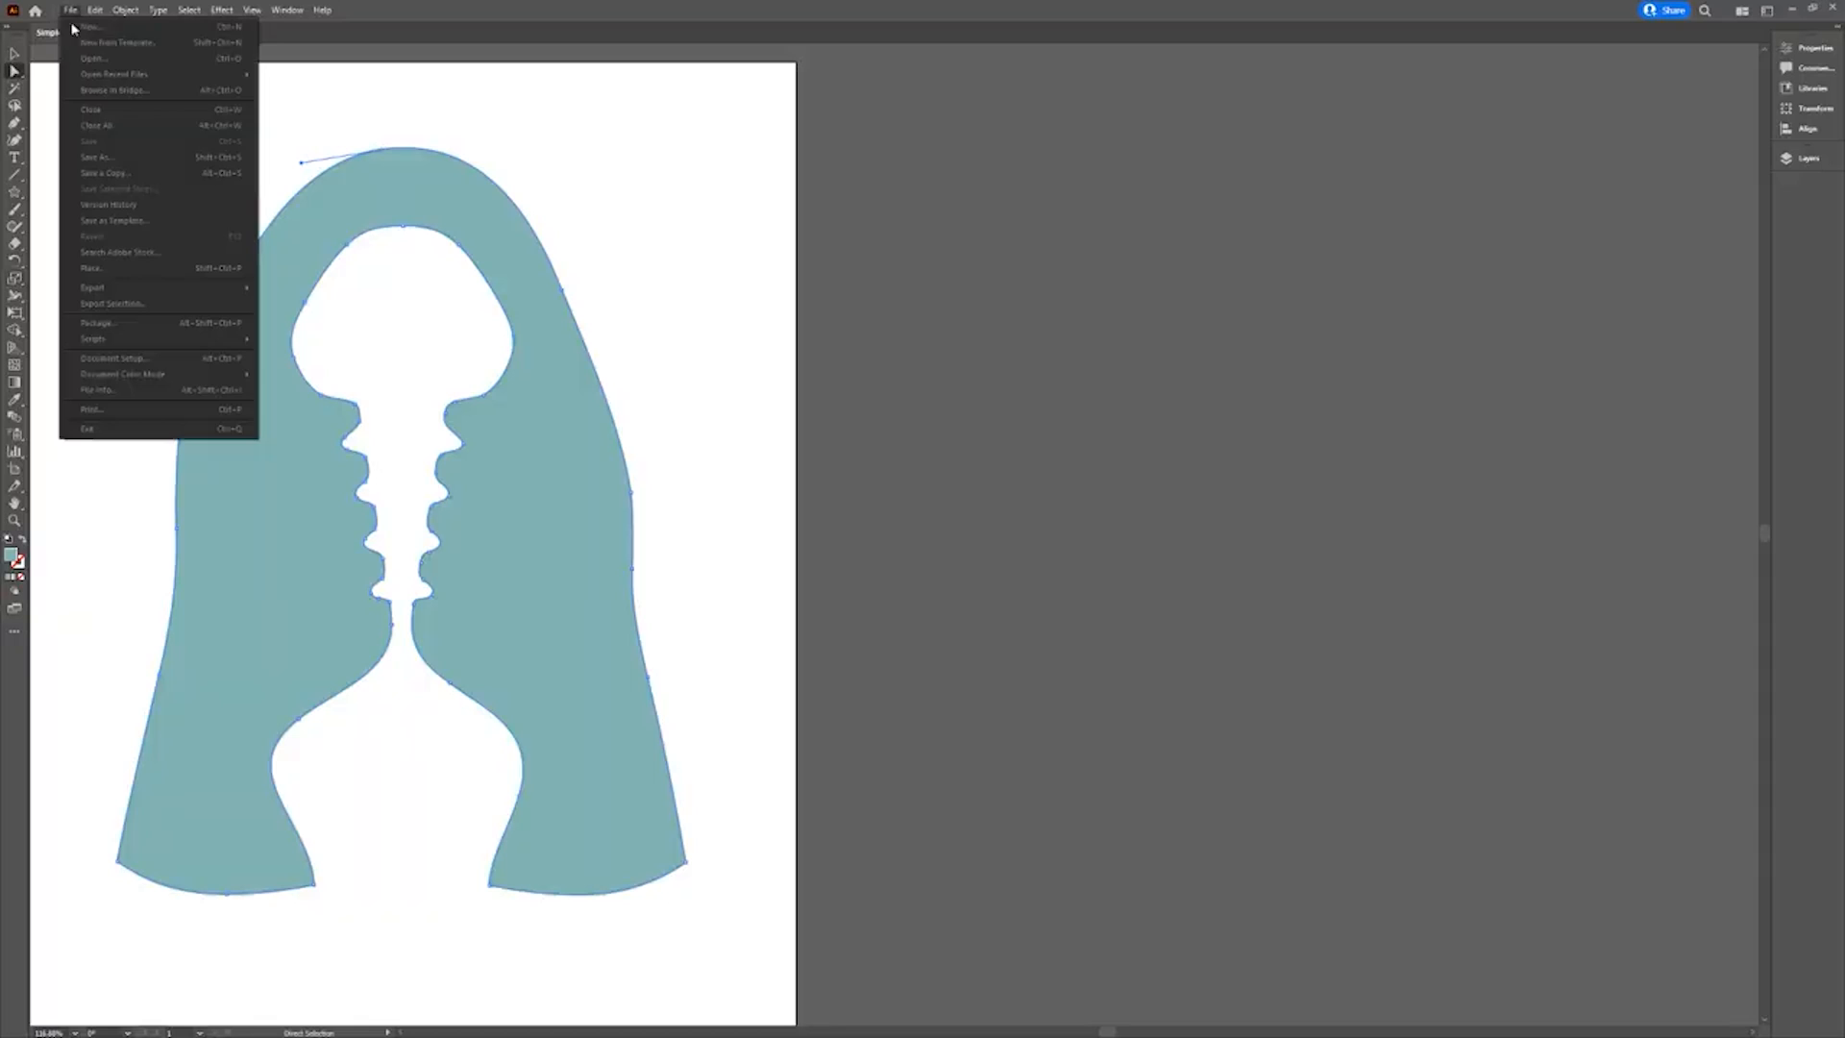
click(96, 154)
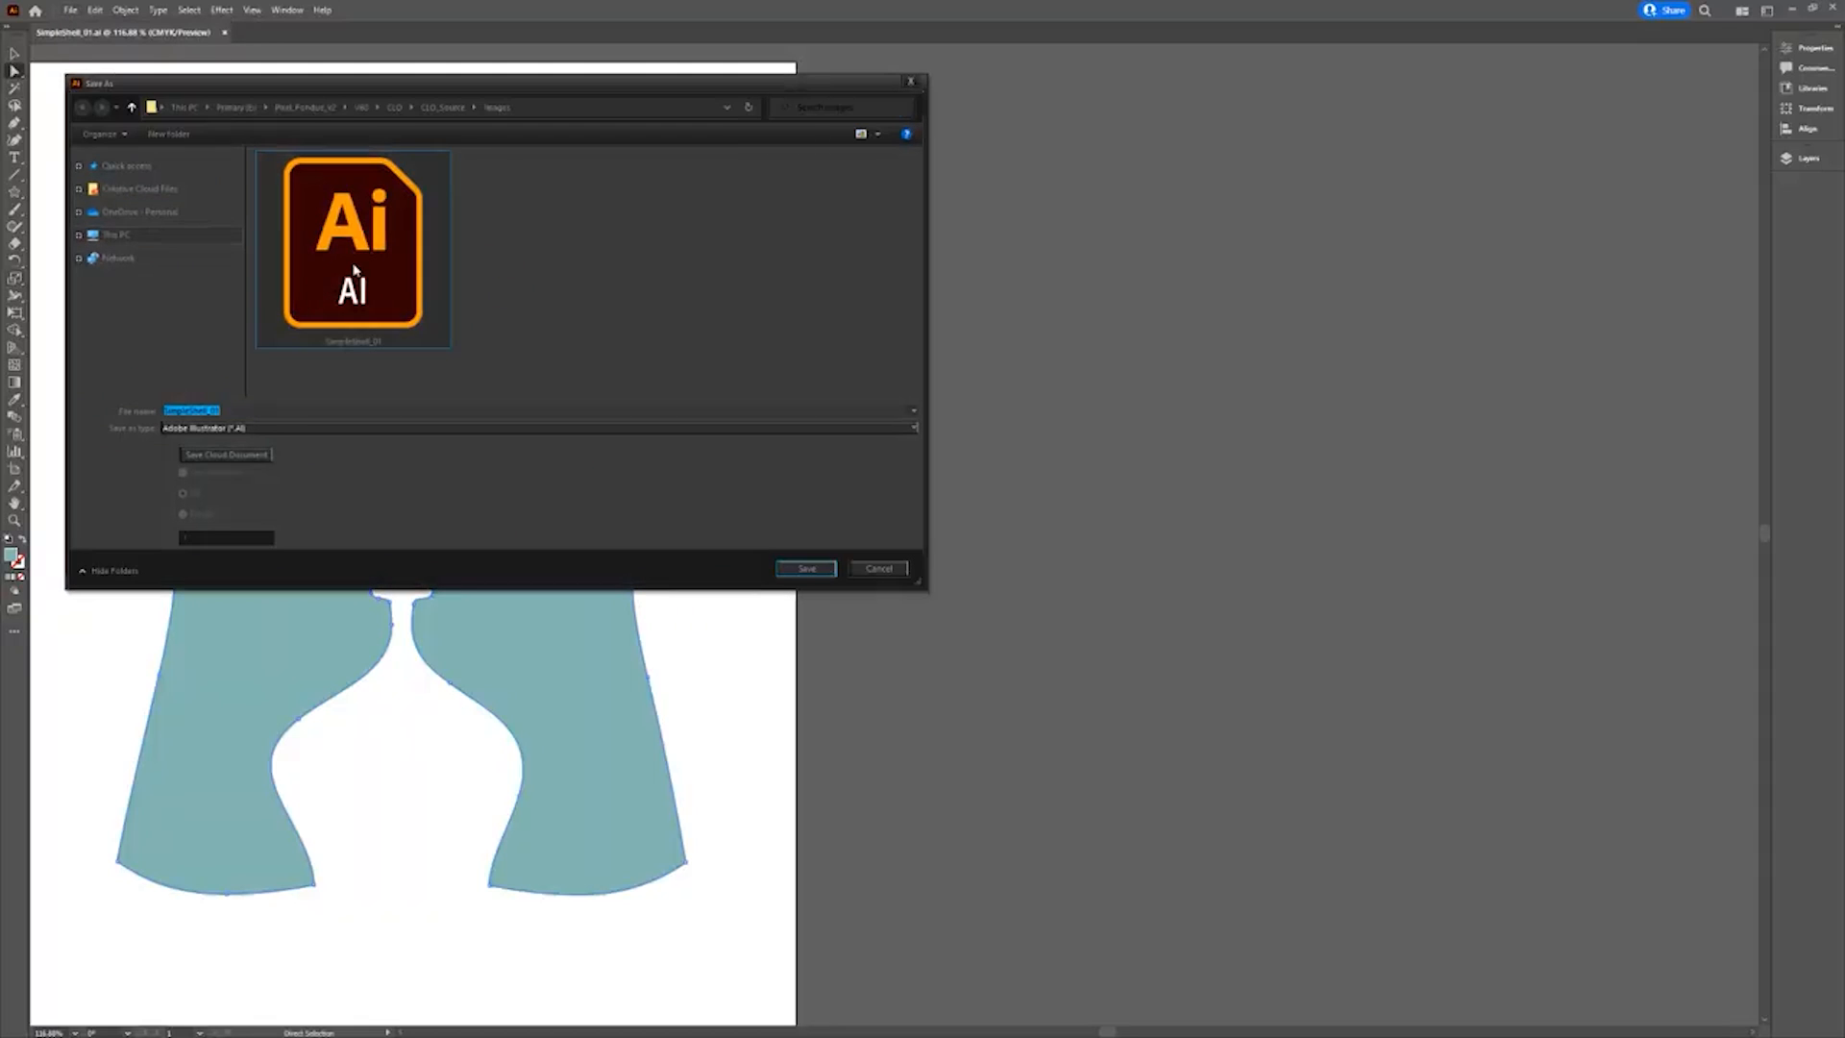
click(354, 270)
click(804, 567)
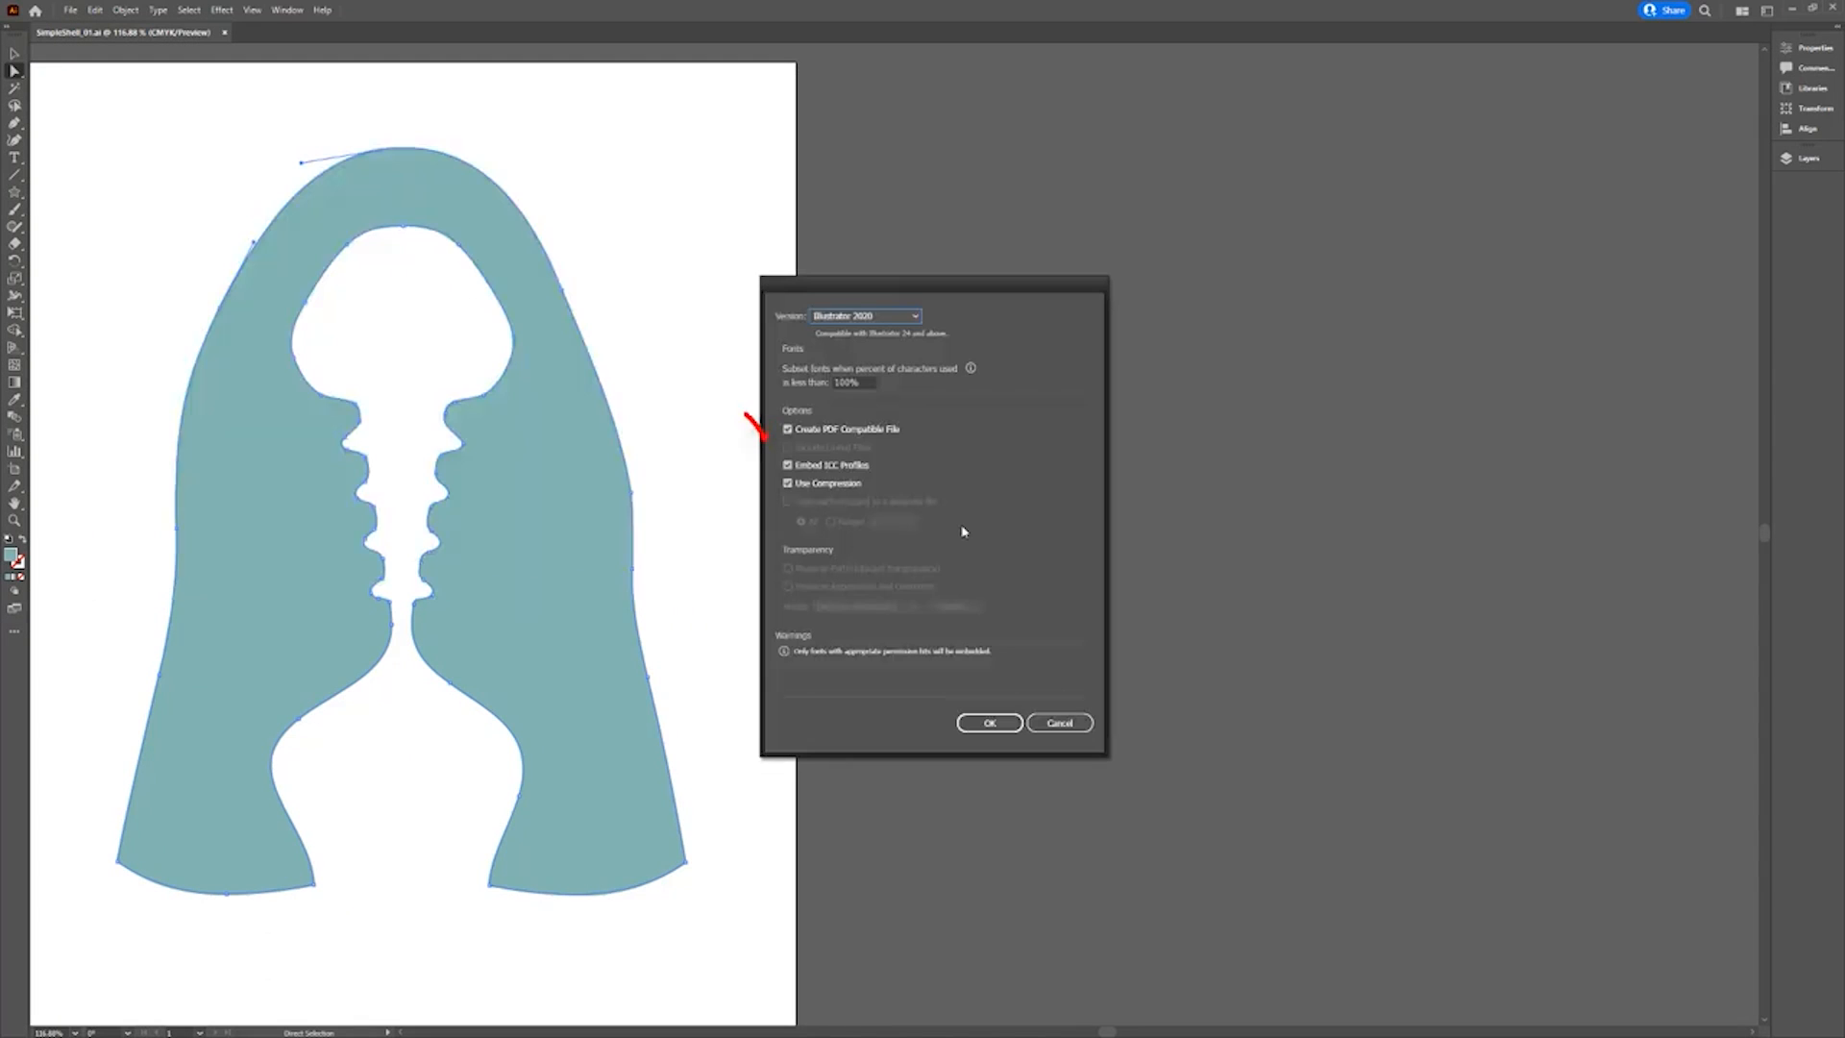
click(989, 723)
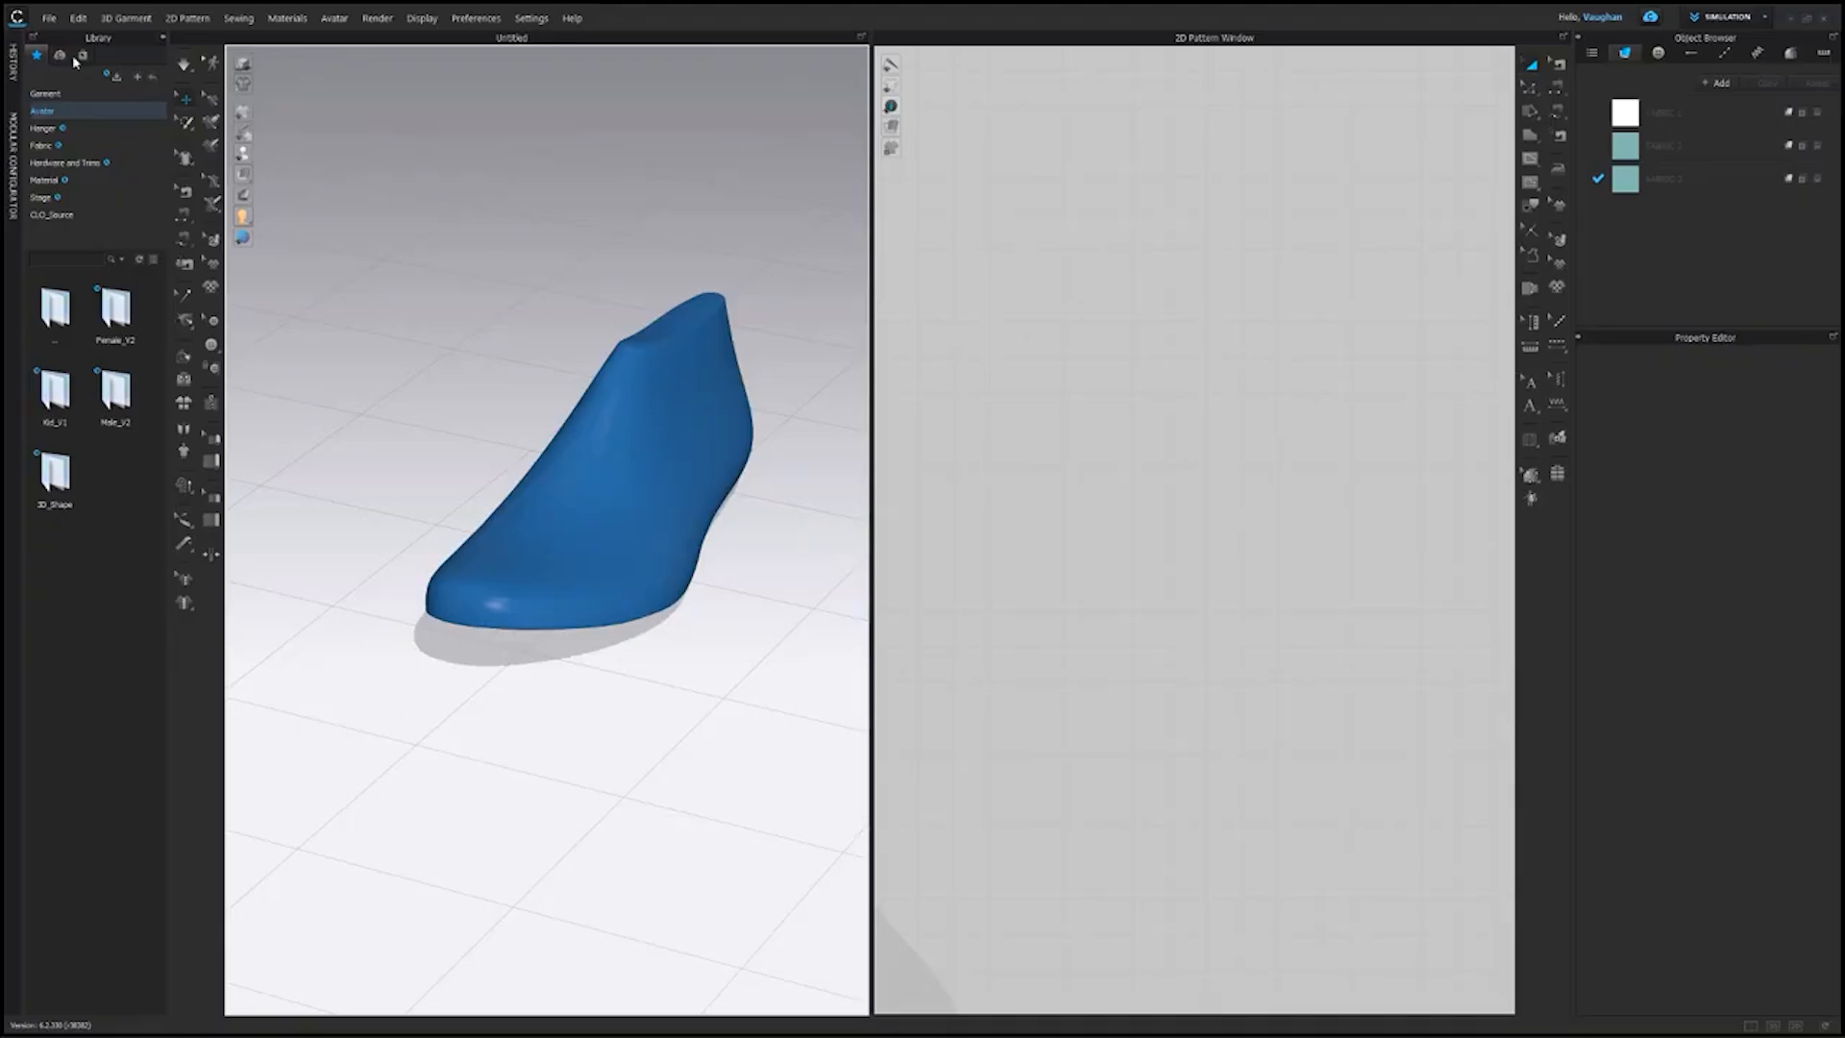
Switch to CLO and add the SimpleShell_01 Illustrator file as a pattern, in millimetres at 100% scale, without rotation and with baselines imported.
click(49, 18)
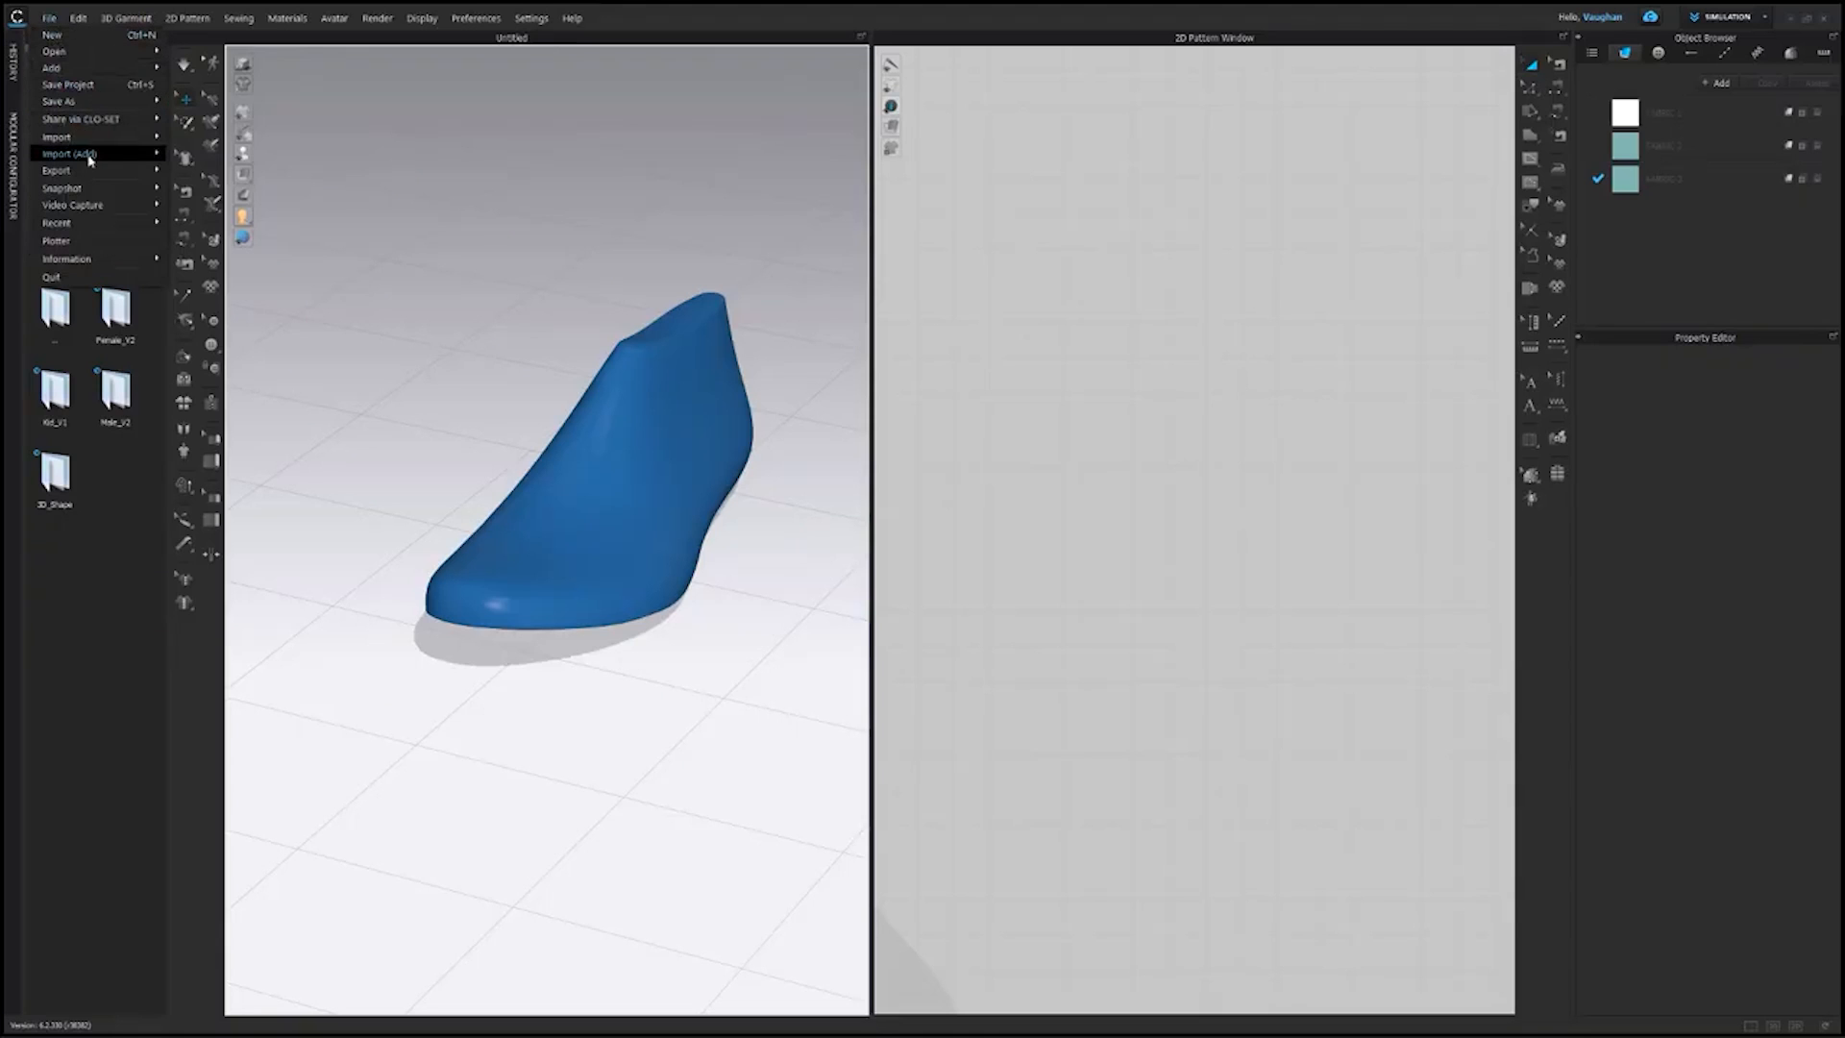
mouse_move(88, 160)
click(210, 170)
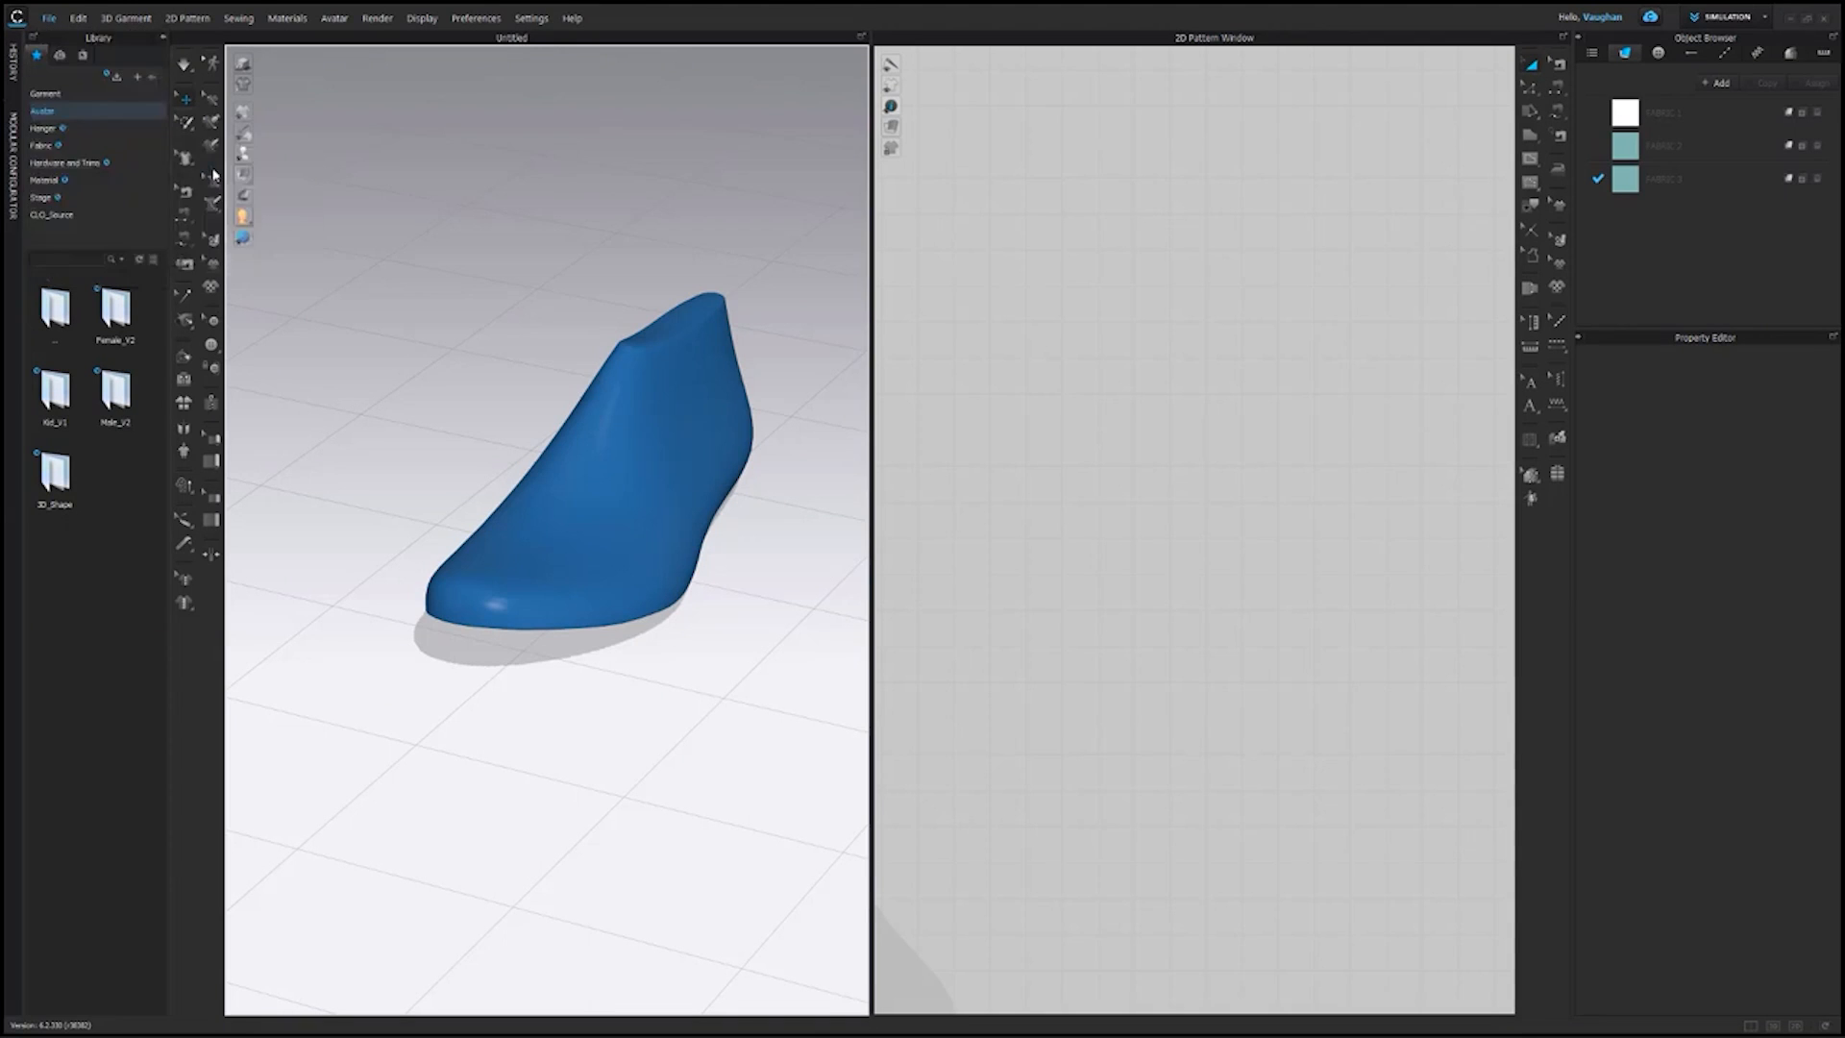
click(285, 184)
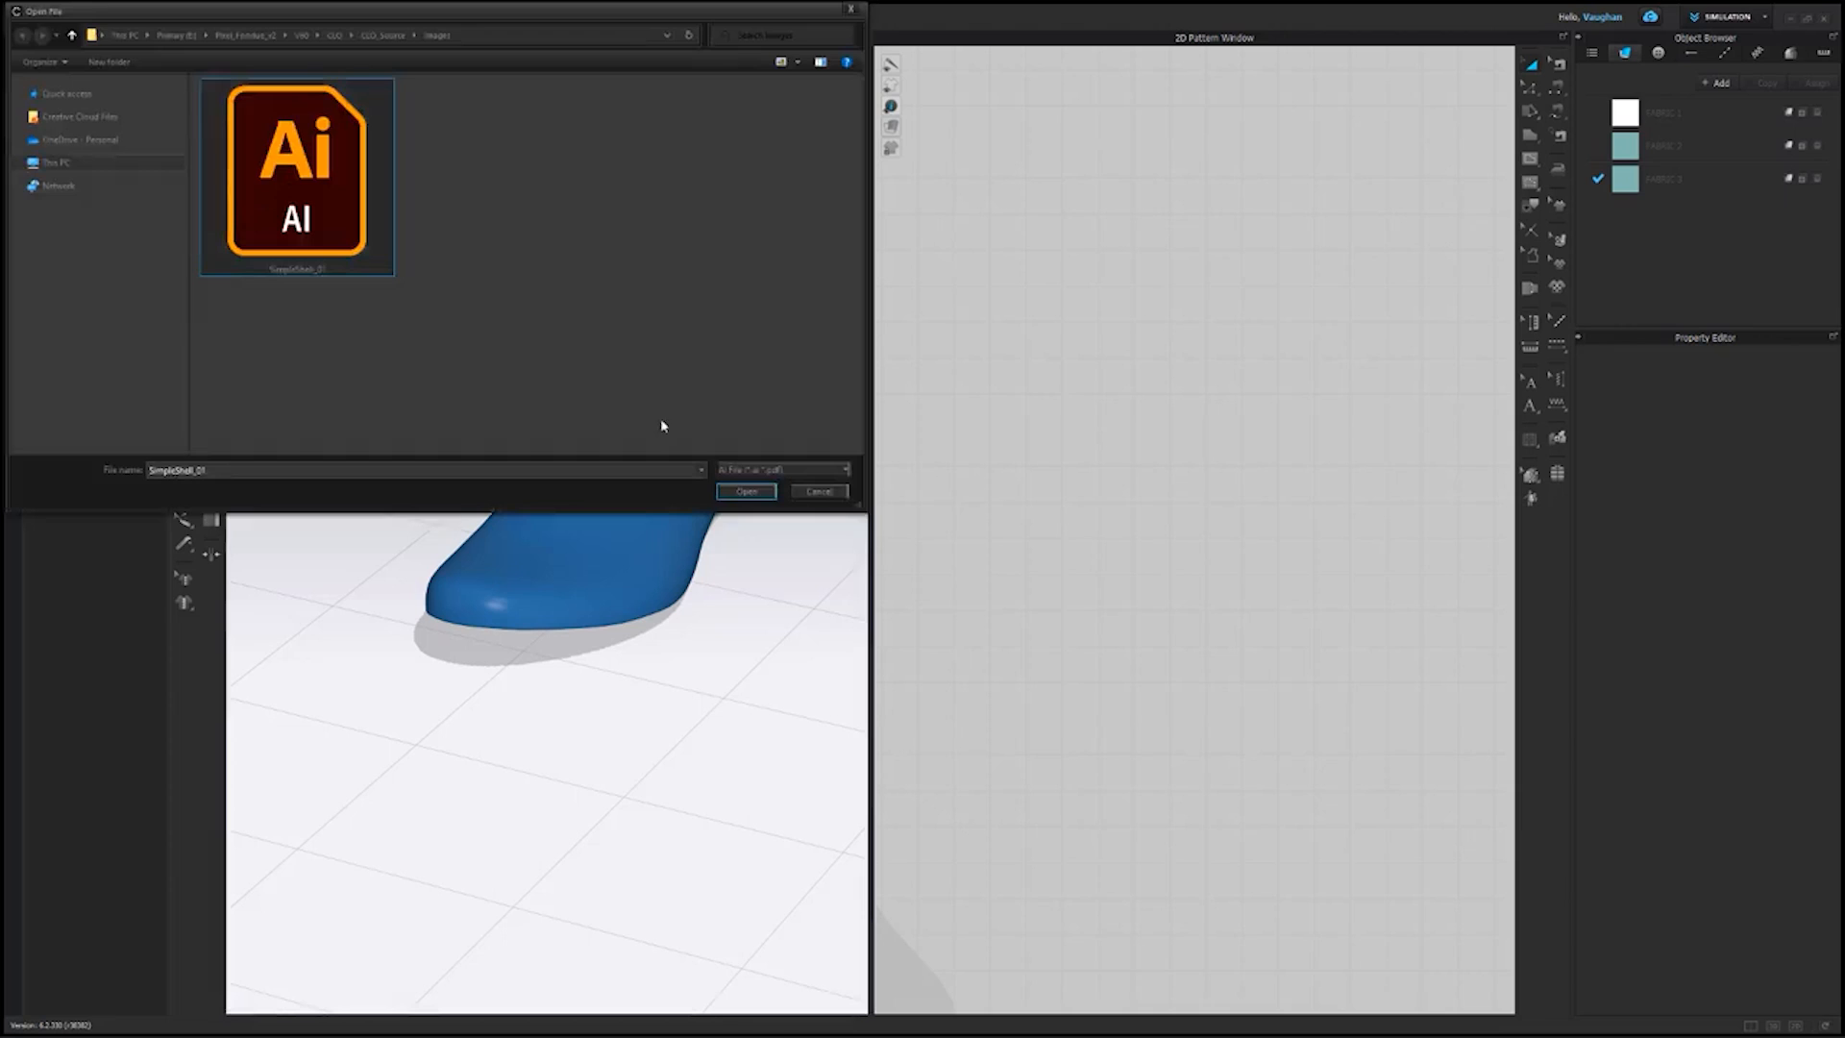
click(746, 491)
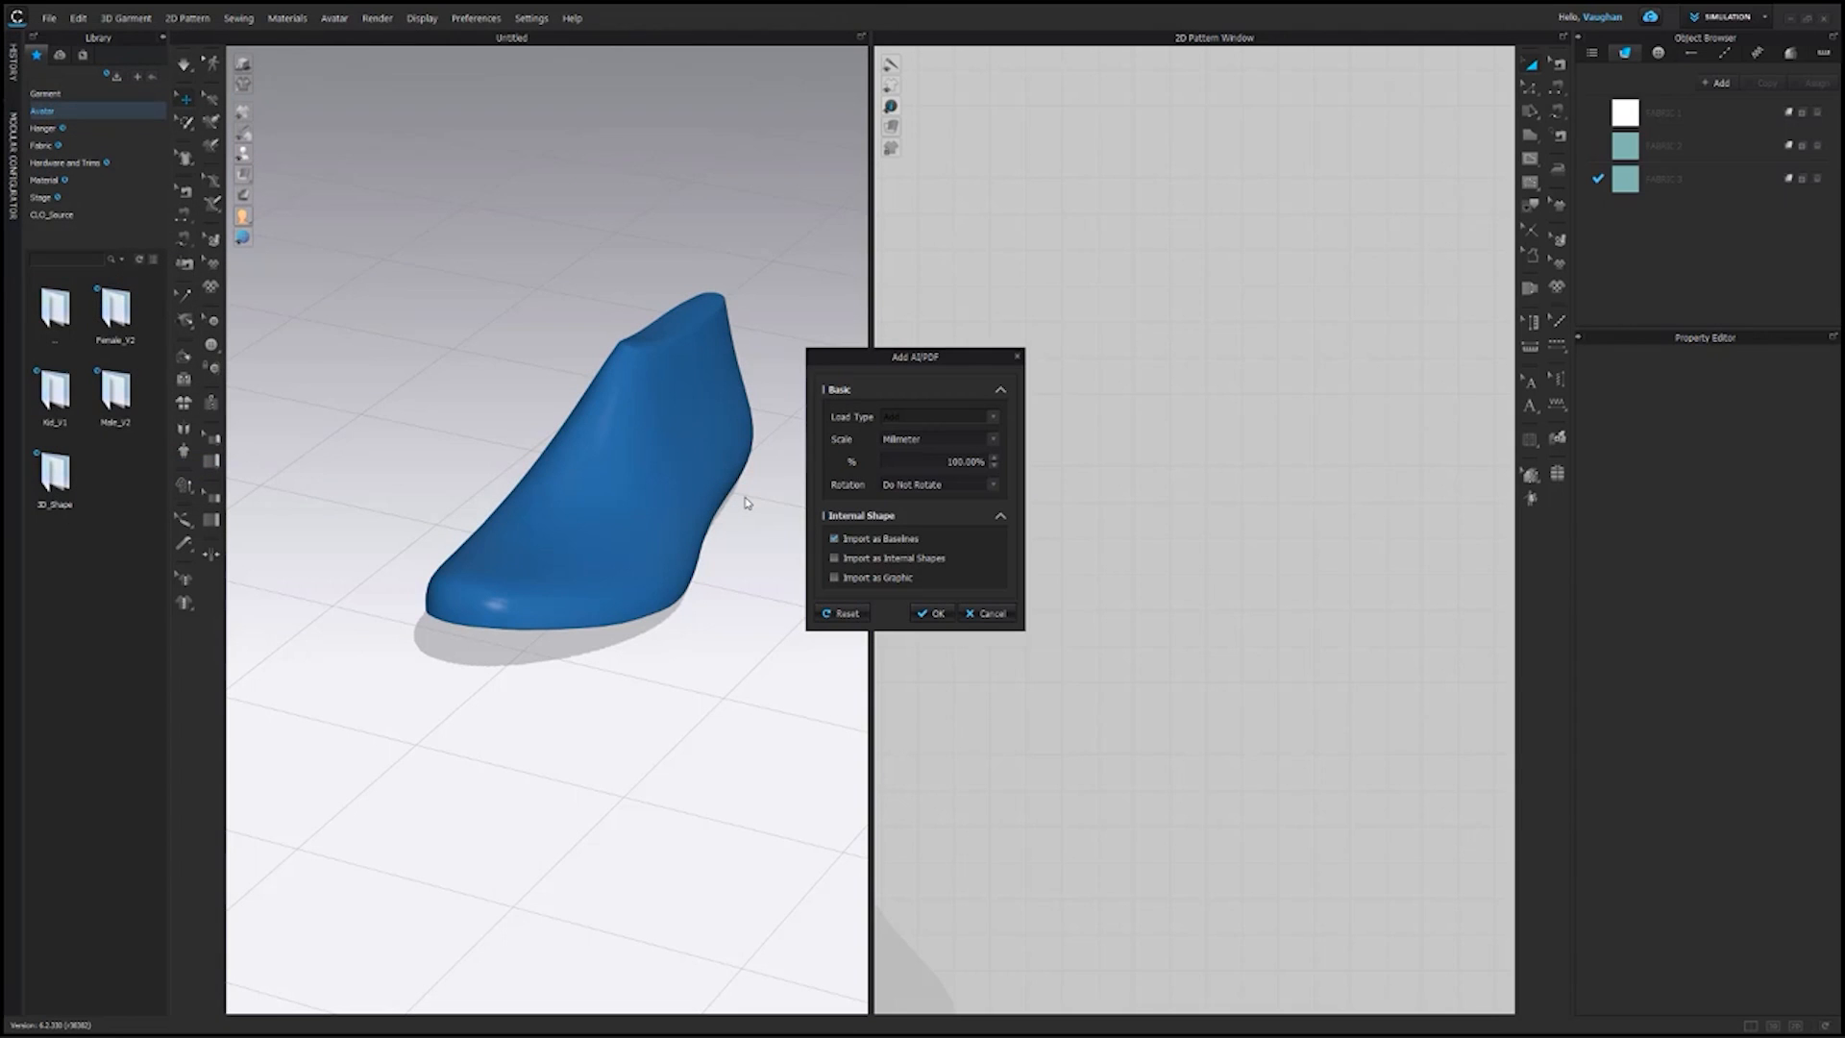
click(934, 613)
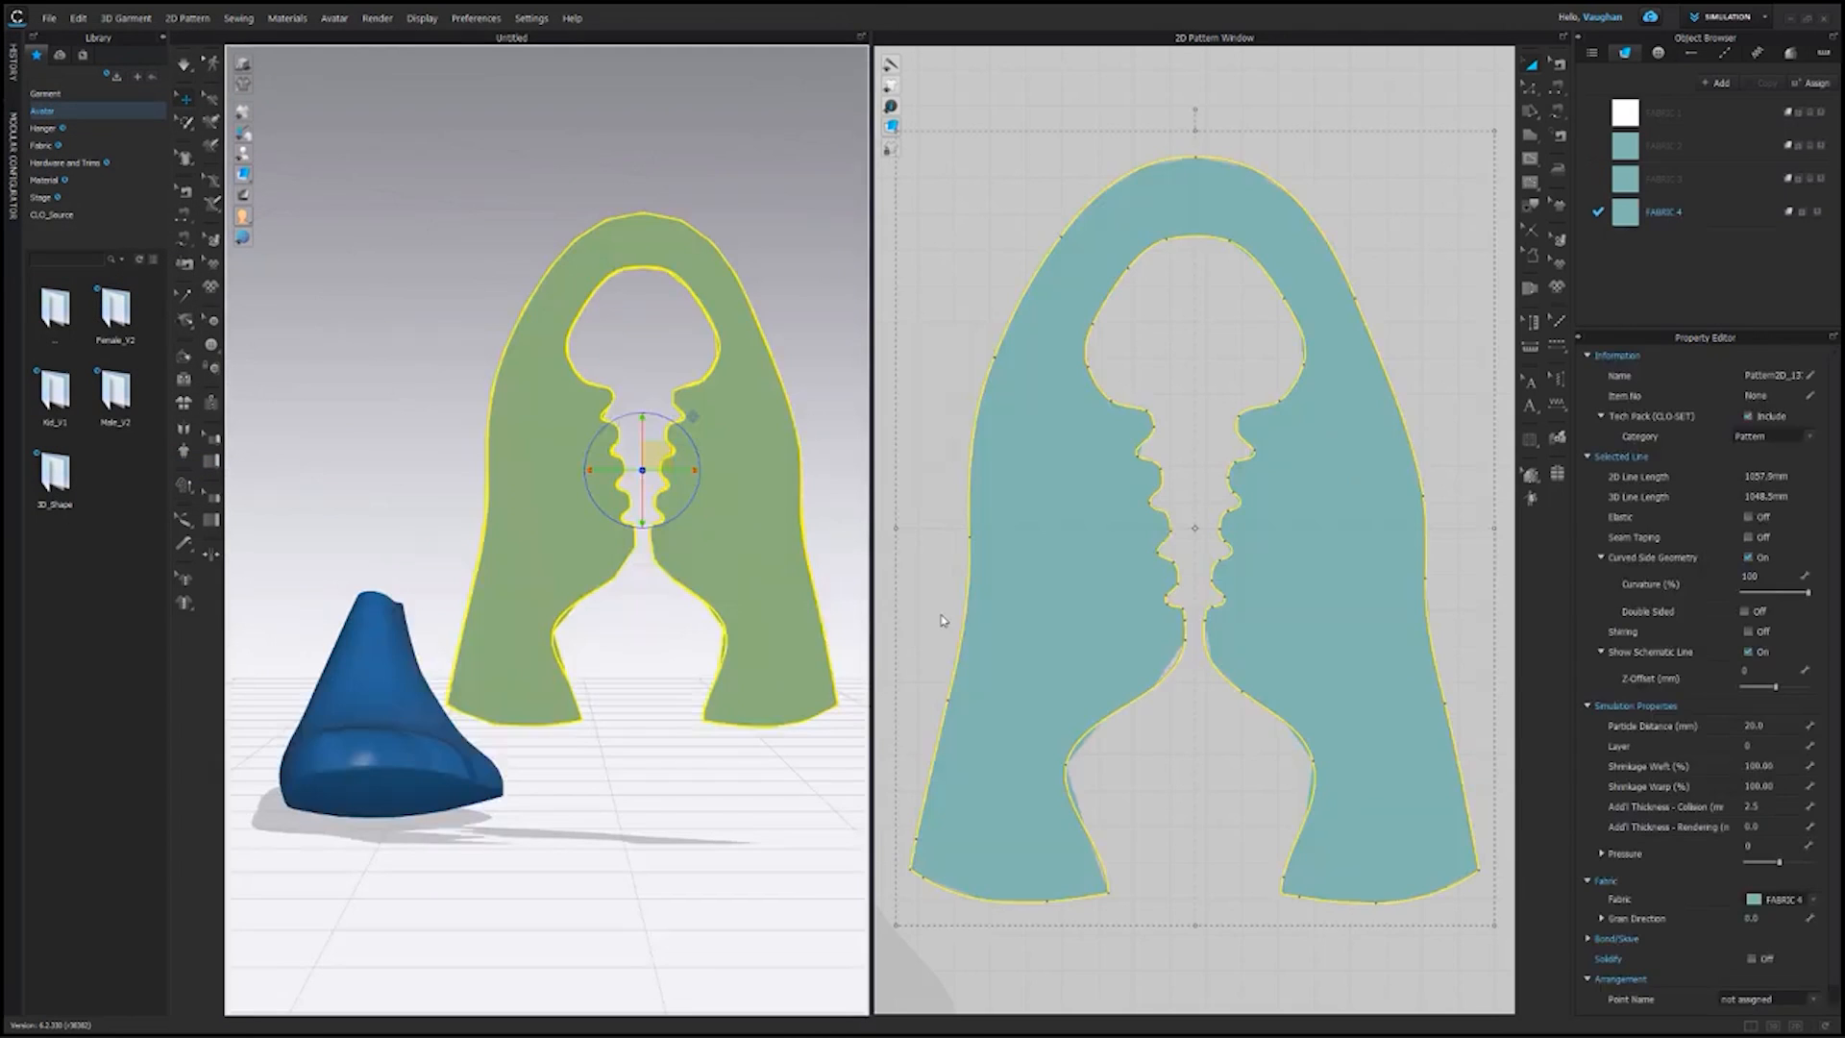
Set the imported pattern's particle distance to 2 mm and accept the slower simulation.
click(1755, 725)
text(1)
key(Return)
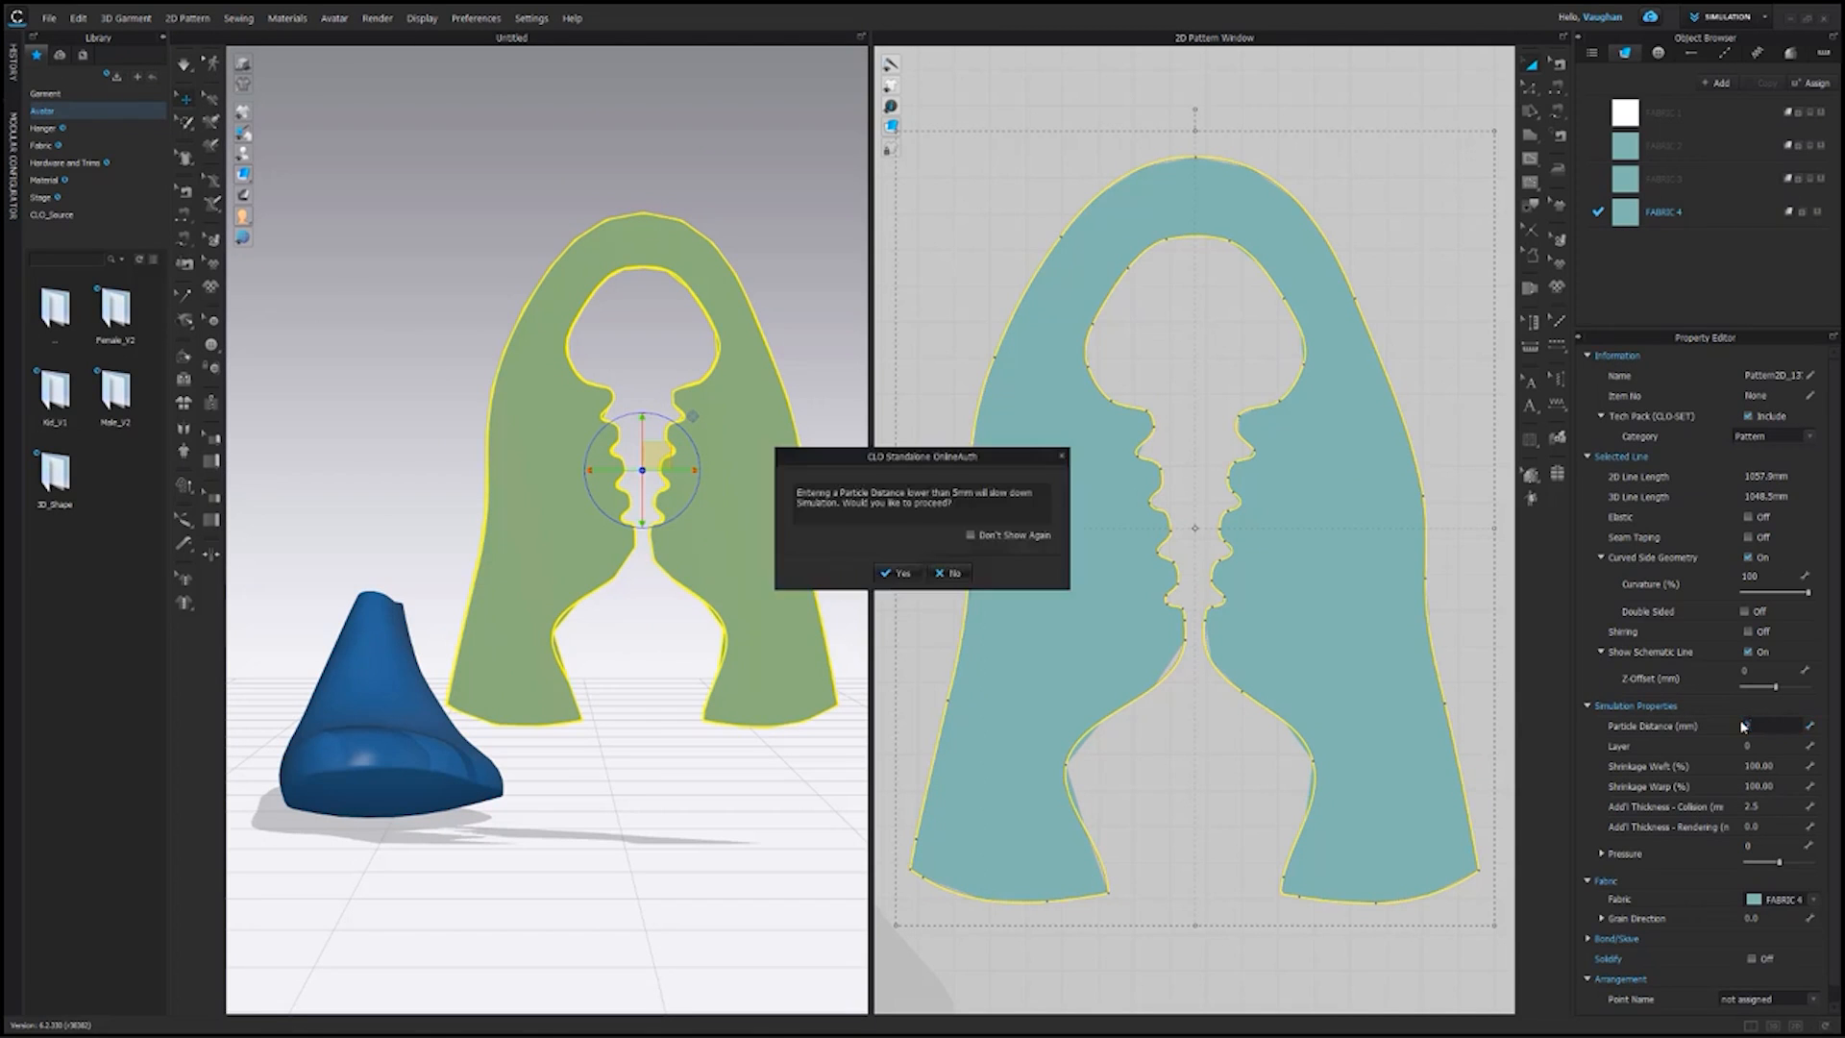
click(904, 574)
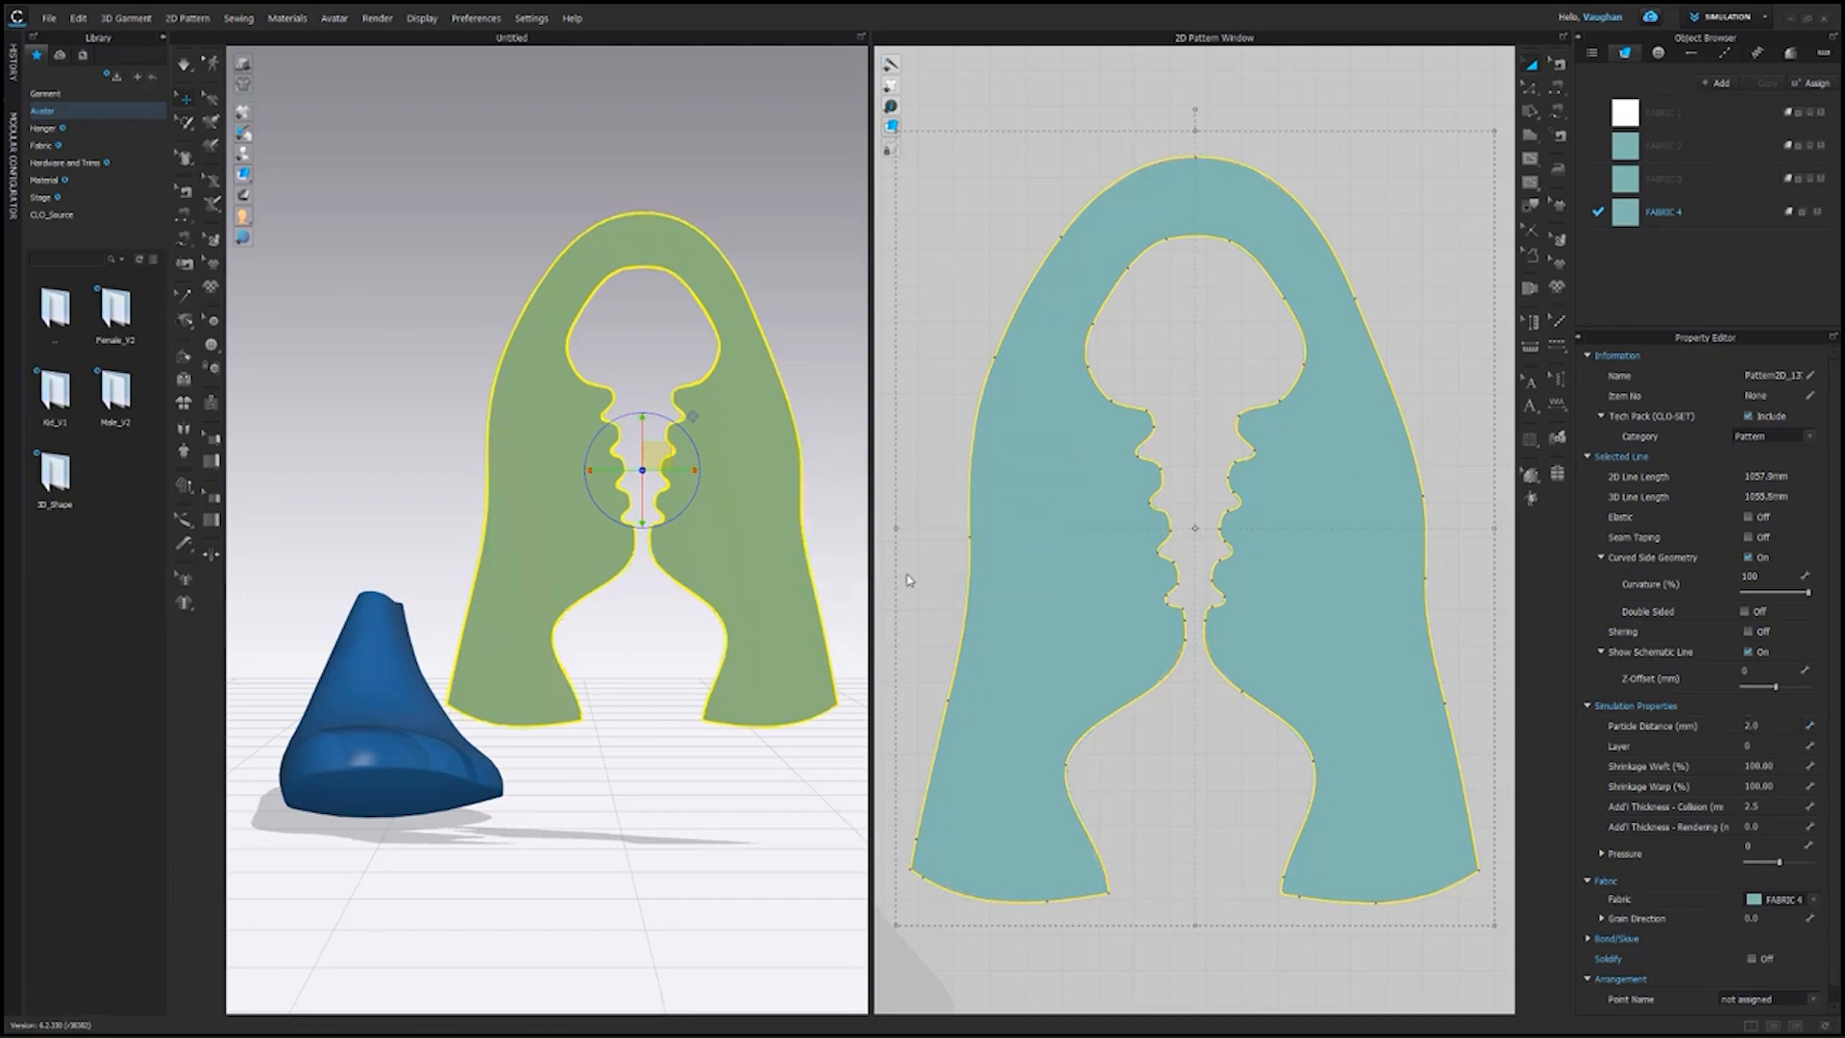
click(910, 581)
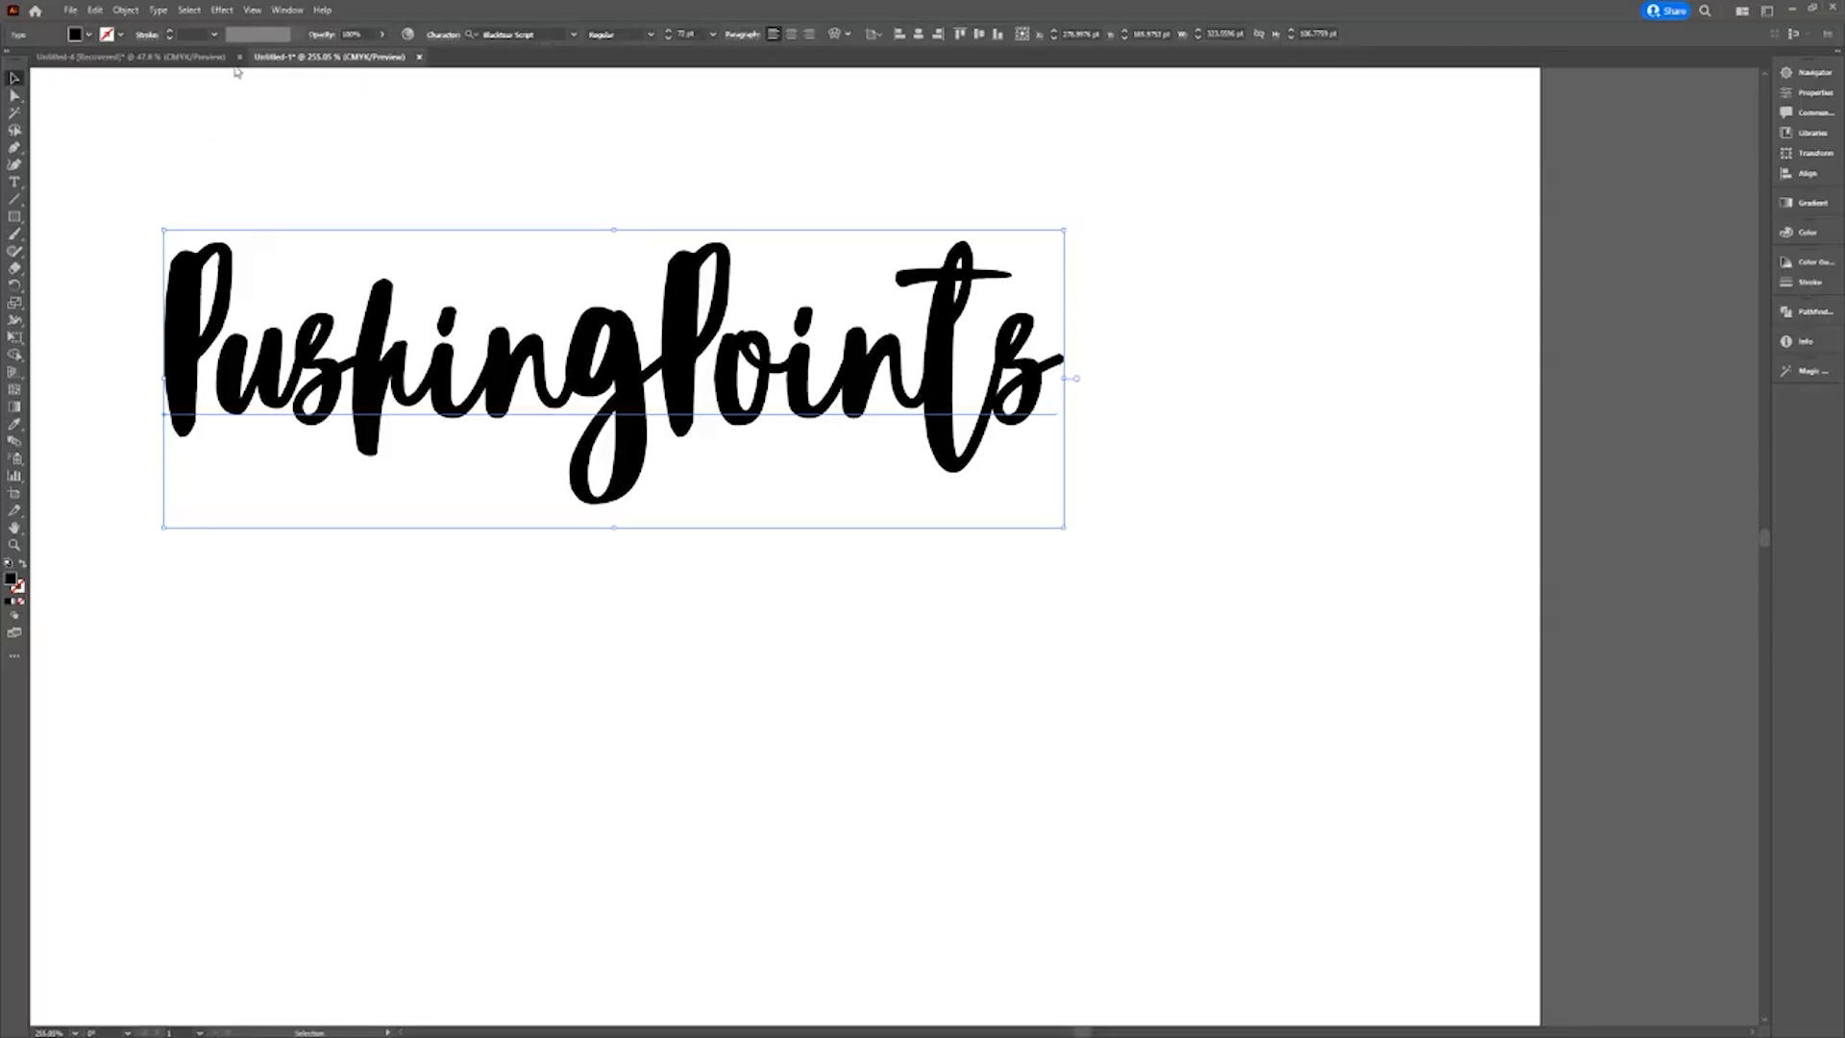
Switch to Illustrator and add a new 1 pt black stroke to the PushingPoints text's appearance.
click(286, 10)
click(433, 205)
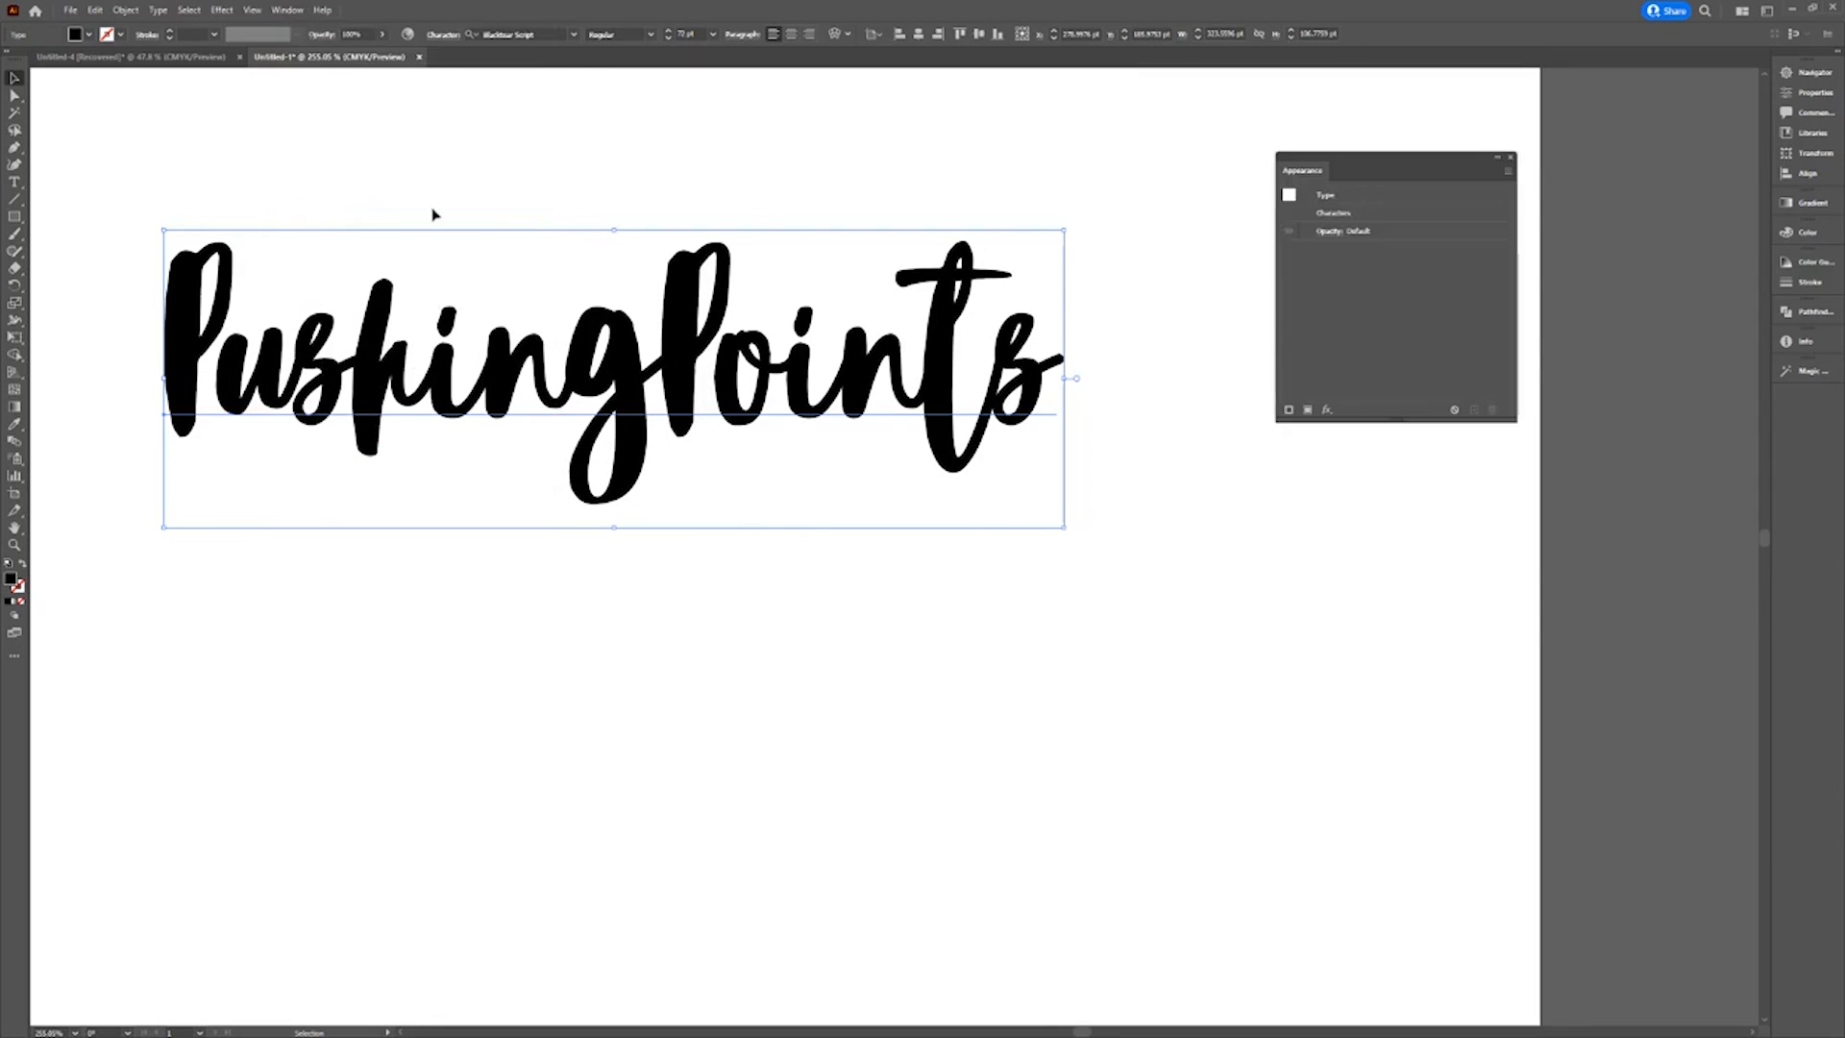
click(1507, 175)
click(1577, 189)
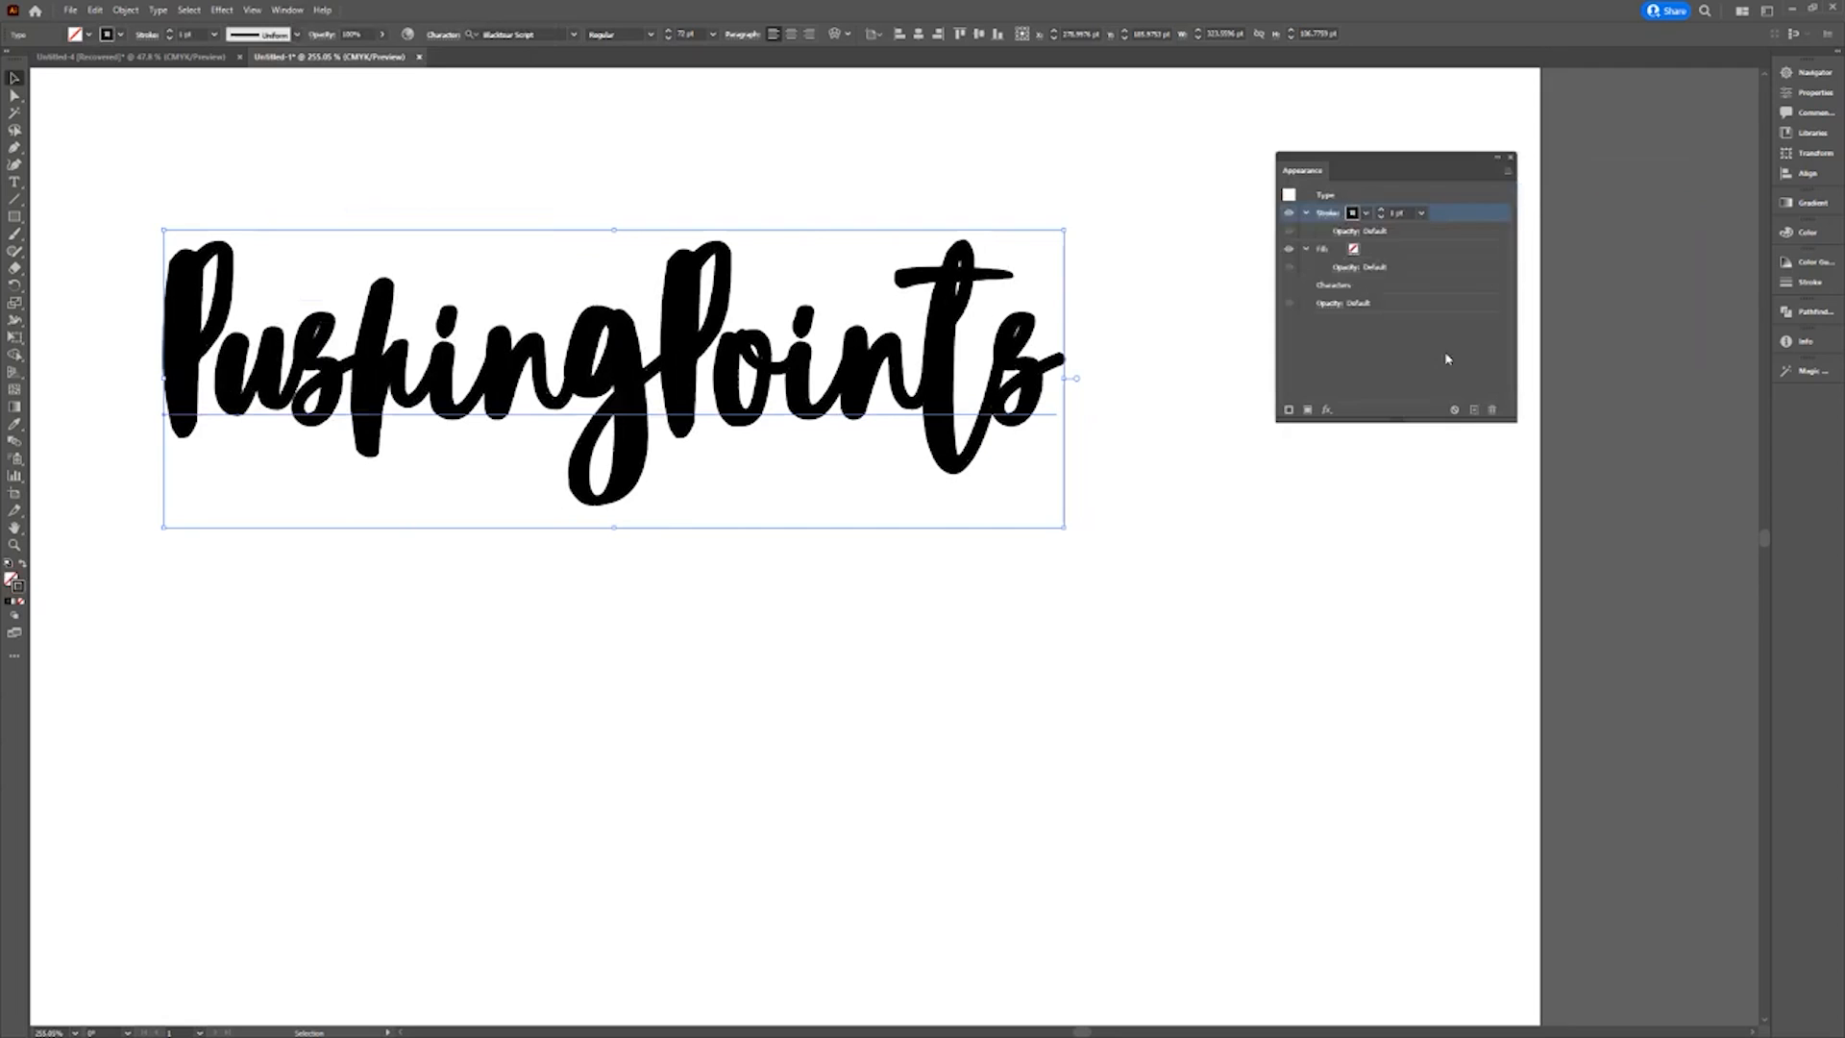
Apply an Offset Path effect of 10 pt with miter joins to the text's new stroke.
click(1327, 411)
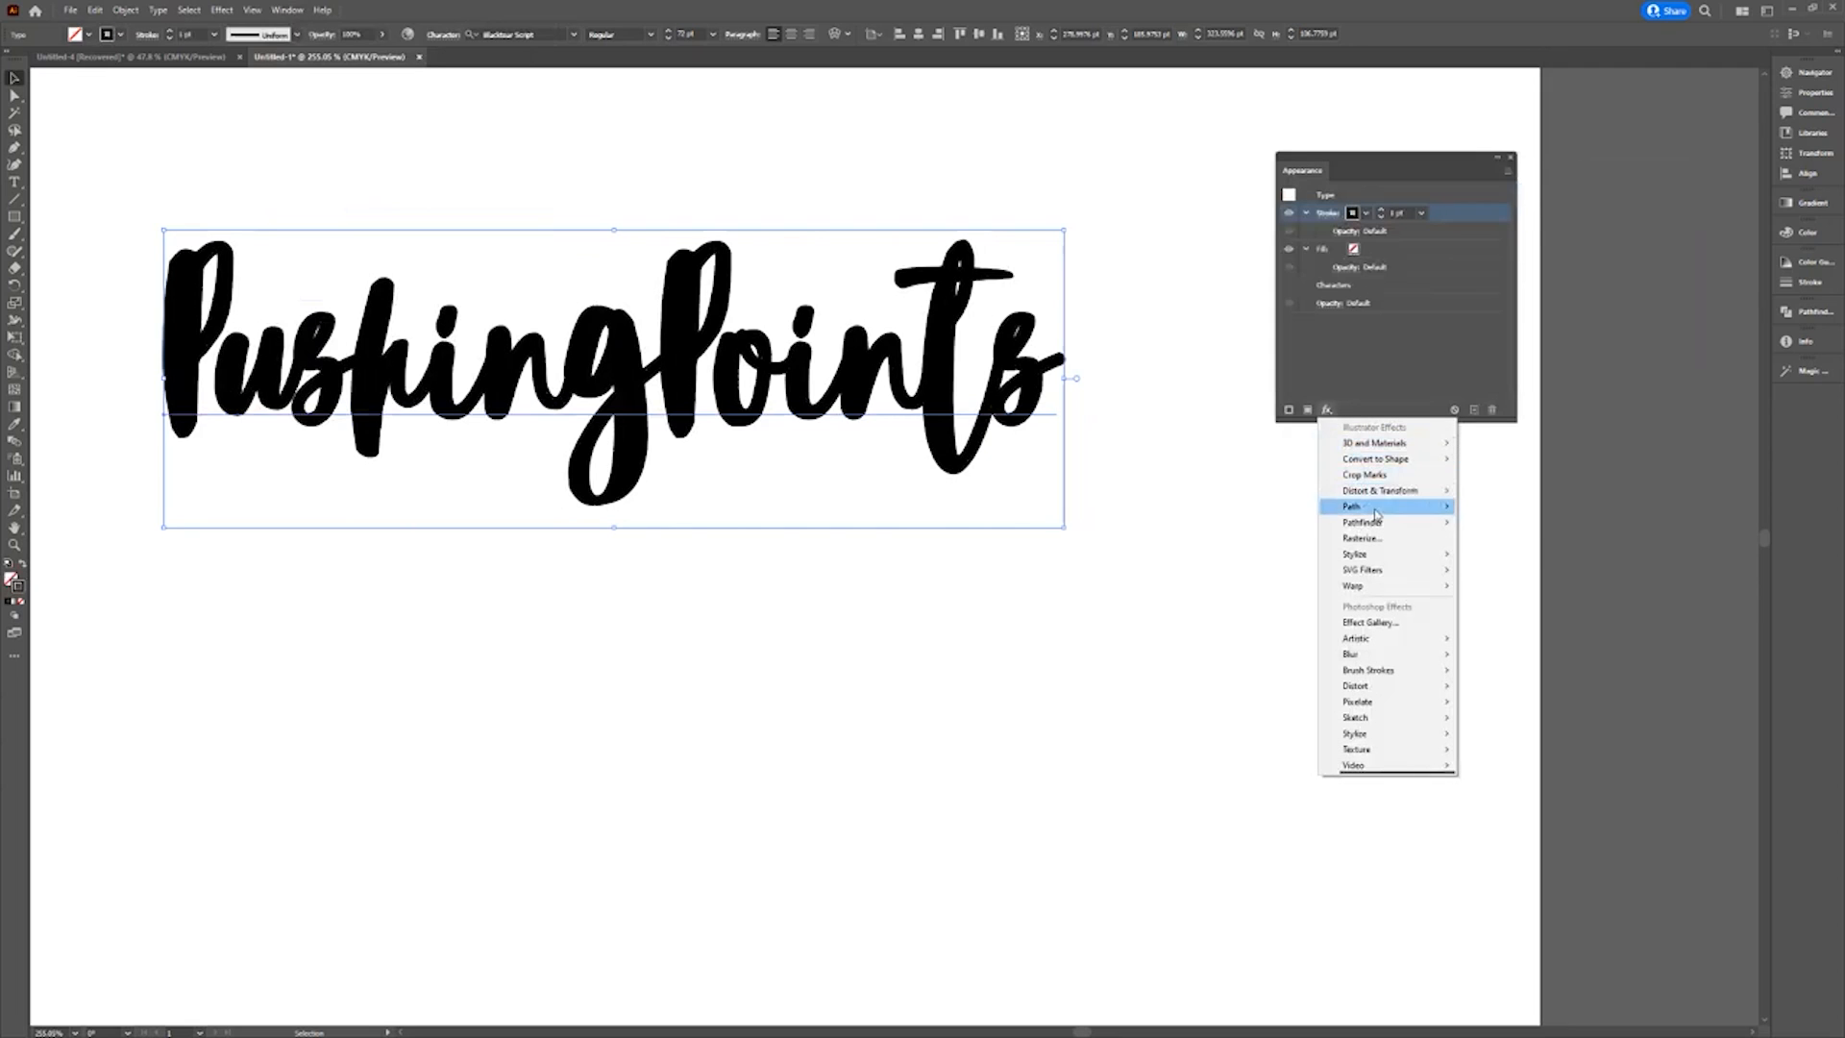
mouse_move(1399, 504)
click(1499, 507)
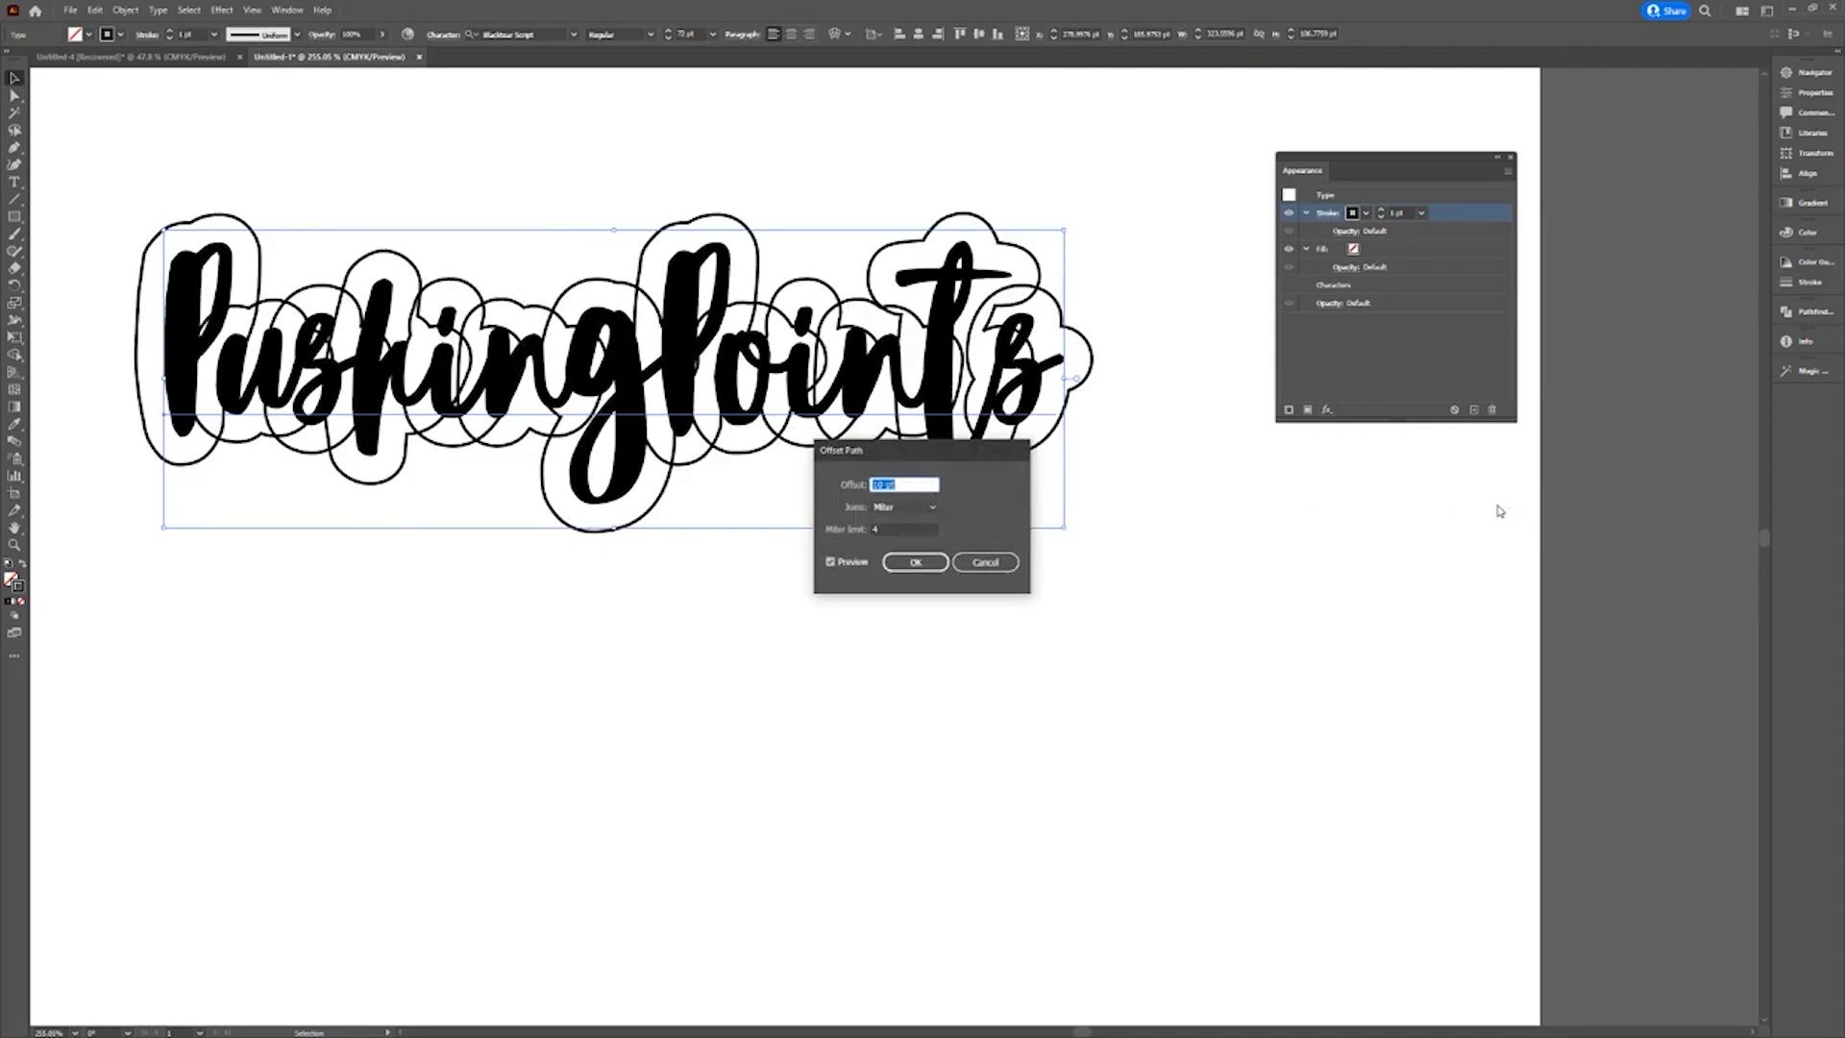
click(915, 563)
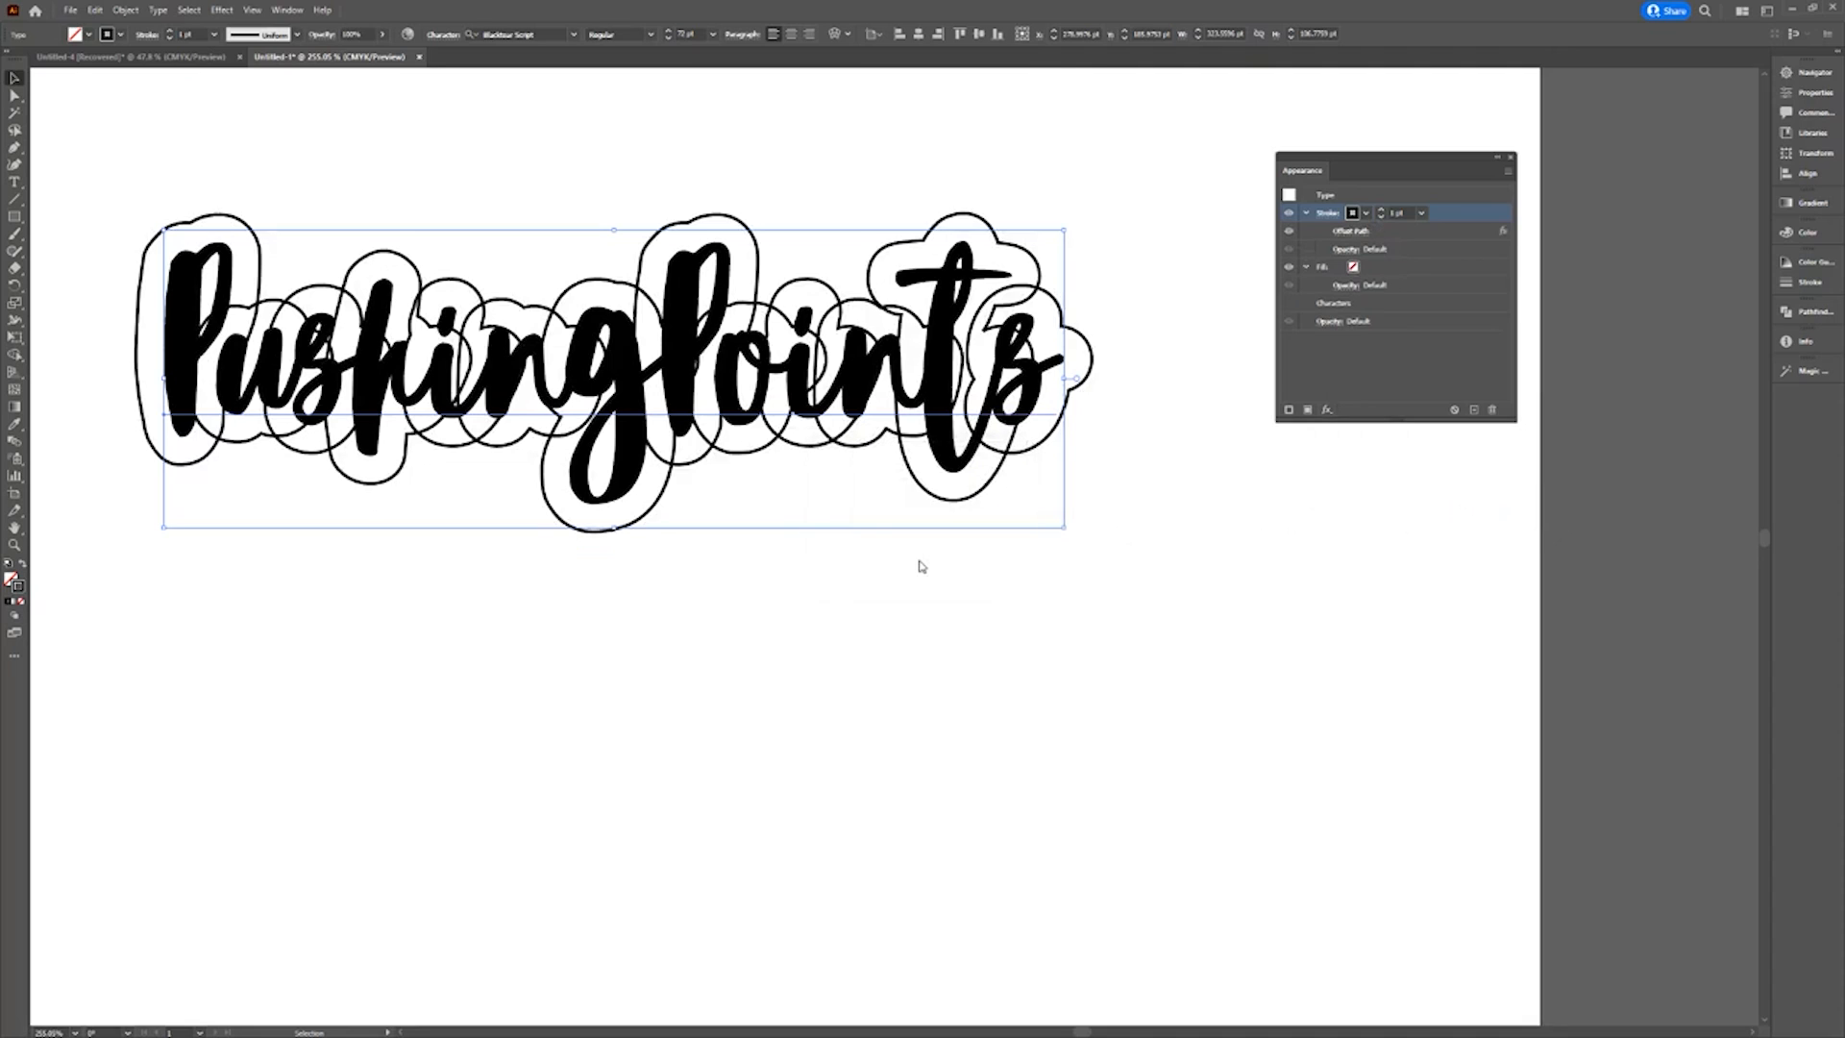
Apply the Pathfinder Add effect to the text's offset stroke.
click(1328, 412)
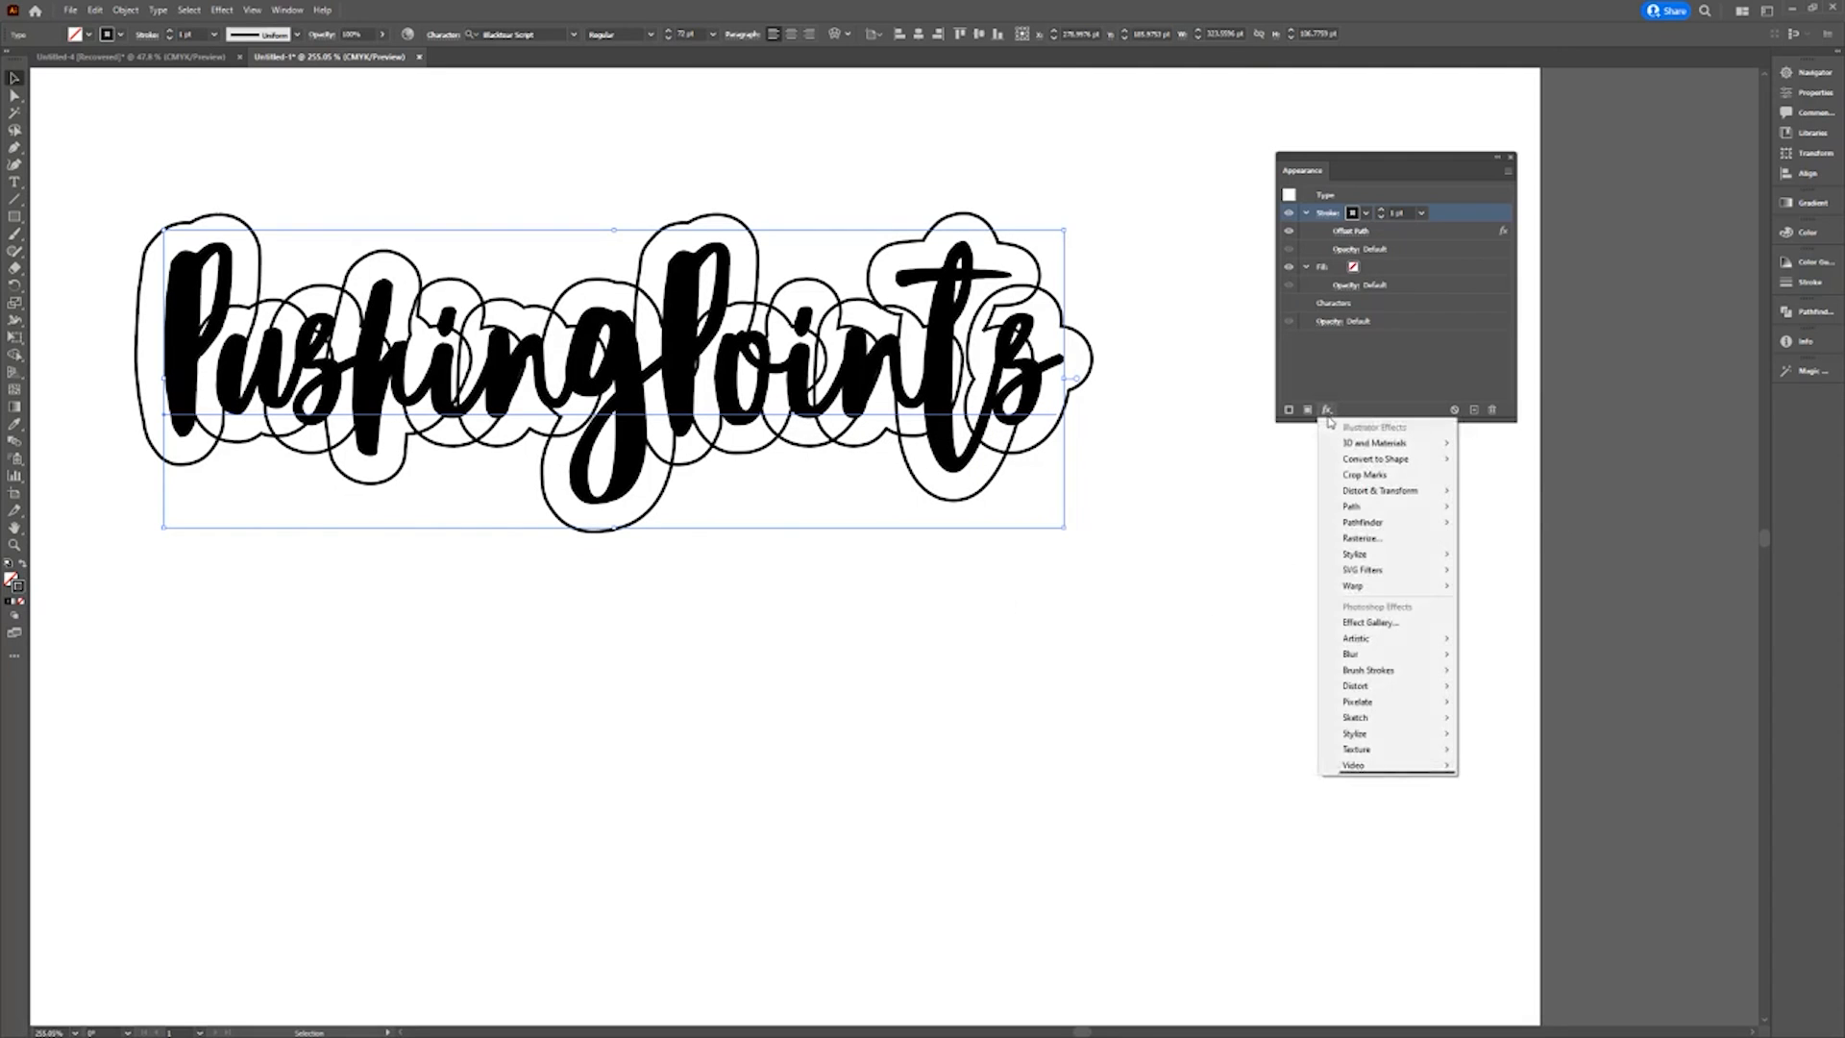
mouse_move(1412, 522)
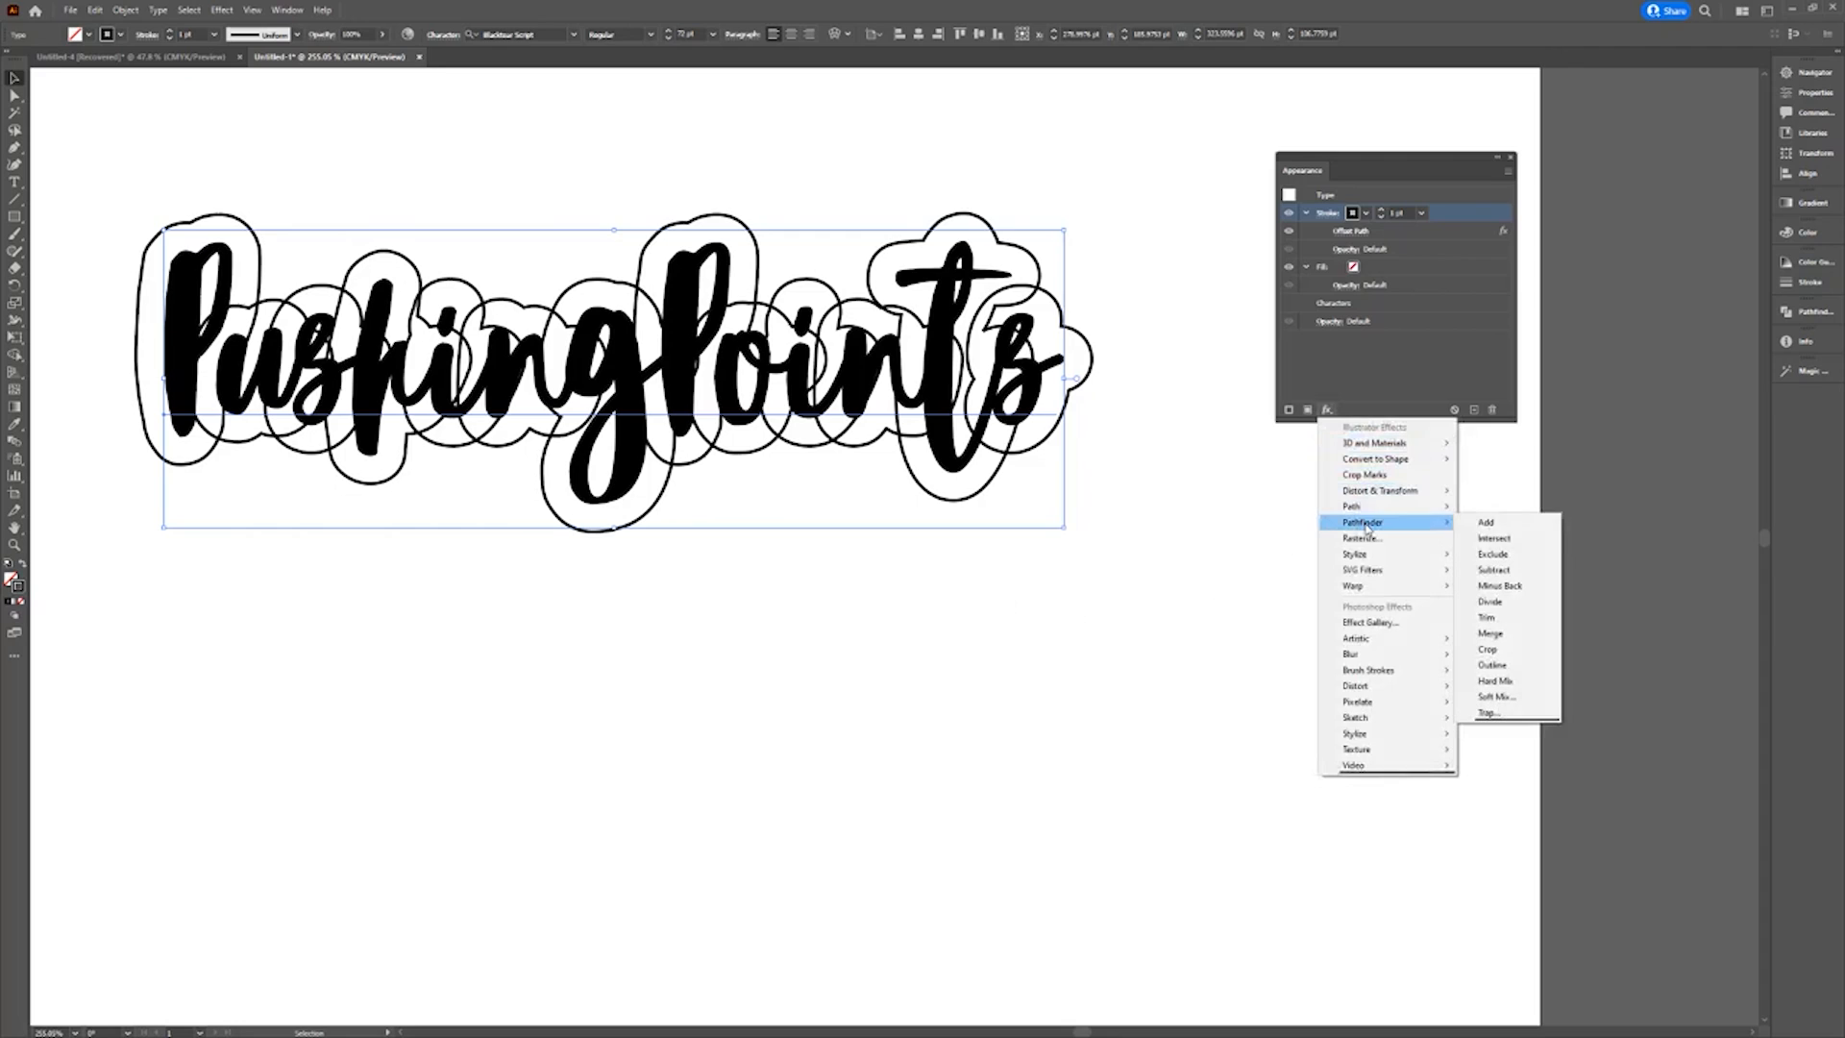
click(1488, 522)
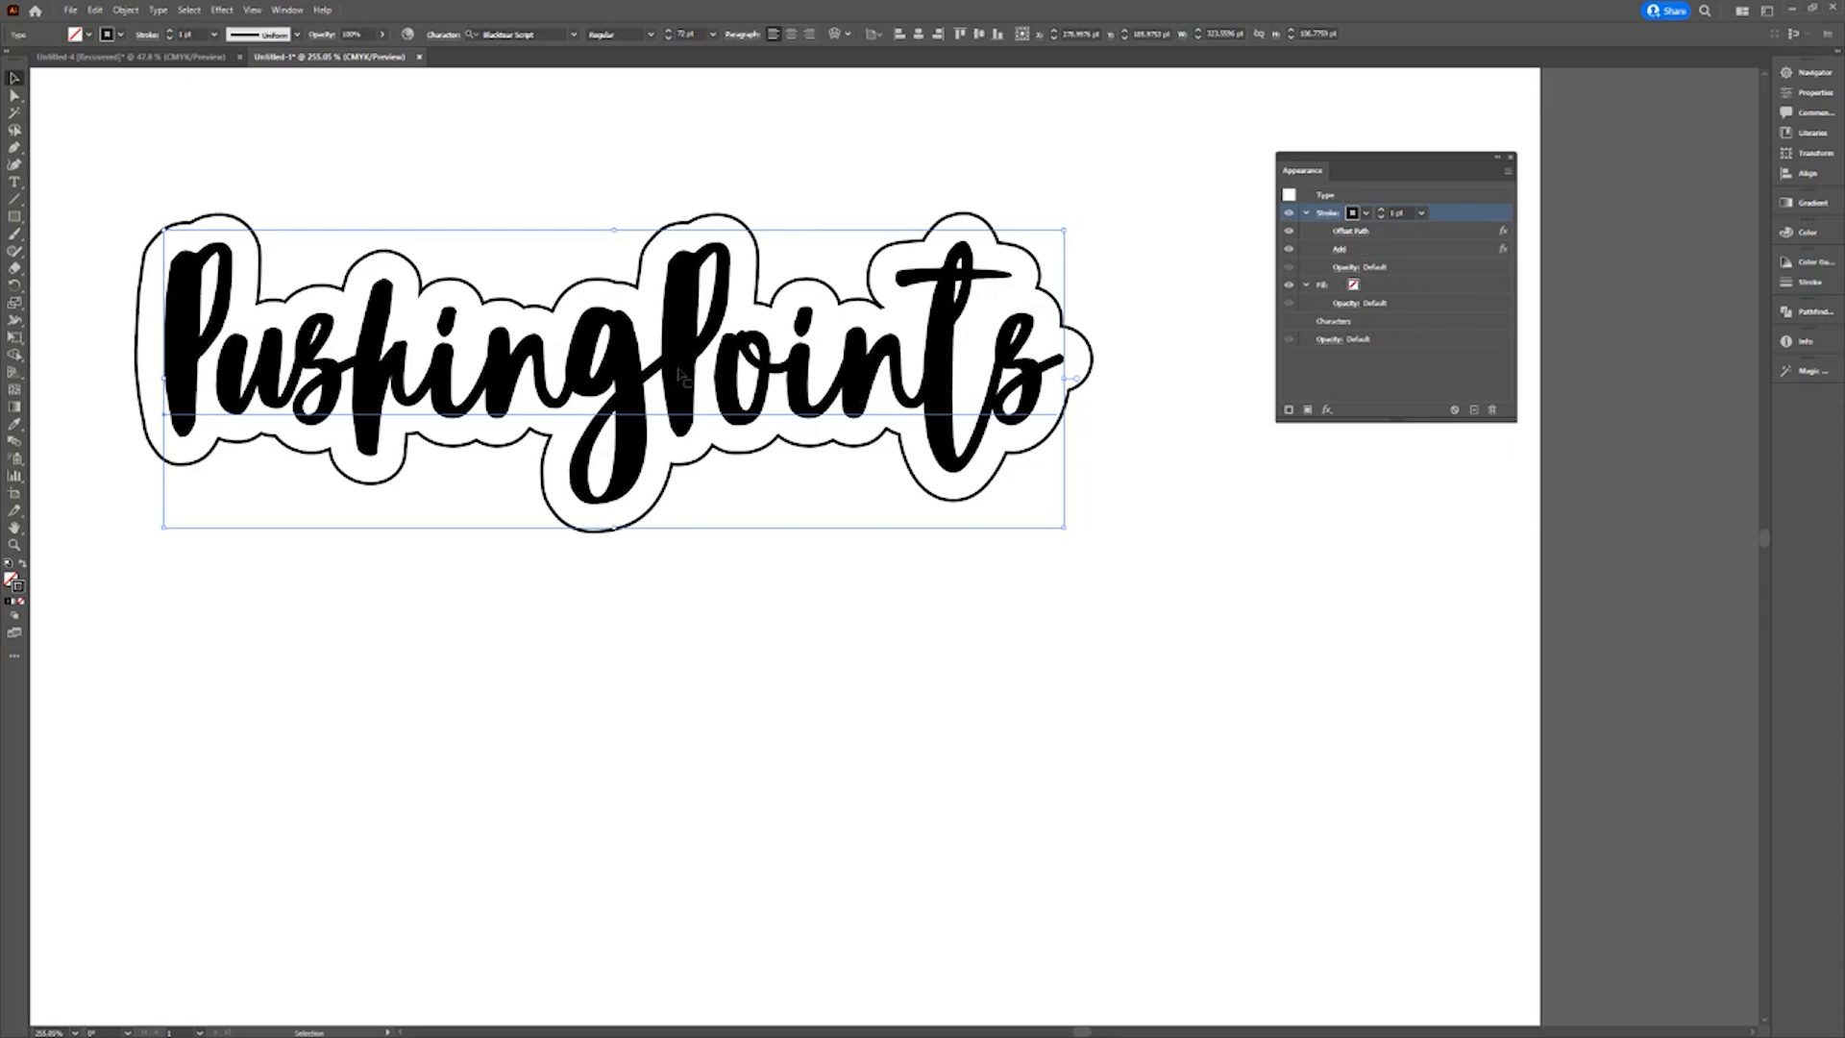
Insert a space between "Pushing" and "Points" in the outlined text.
double_click(641, 361)
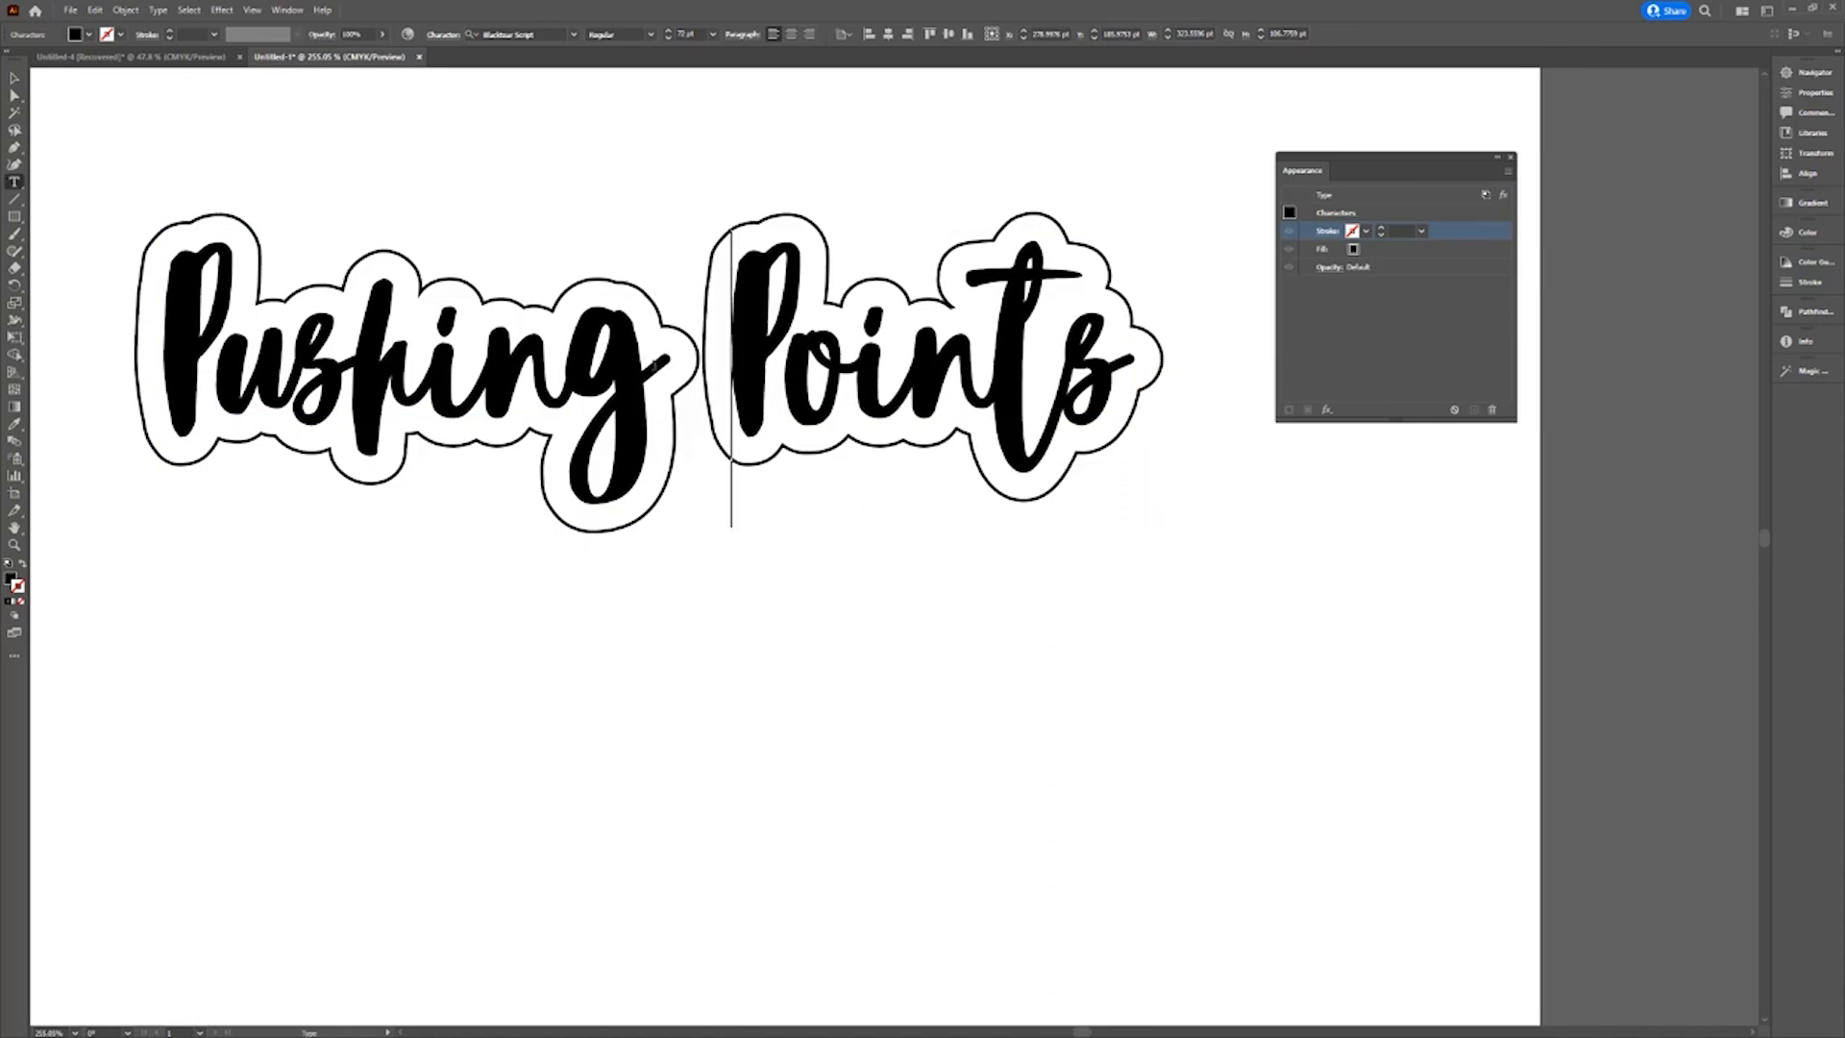
click(14, 77)
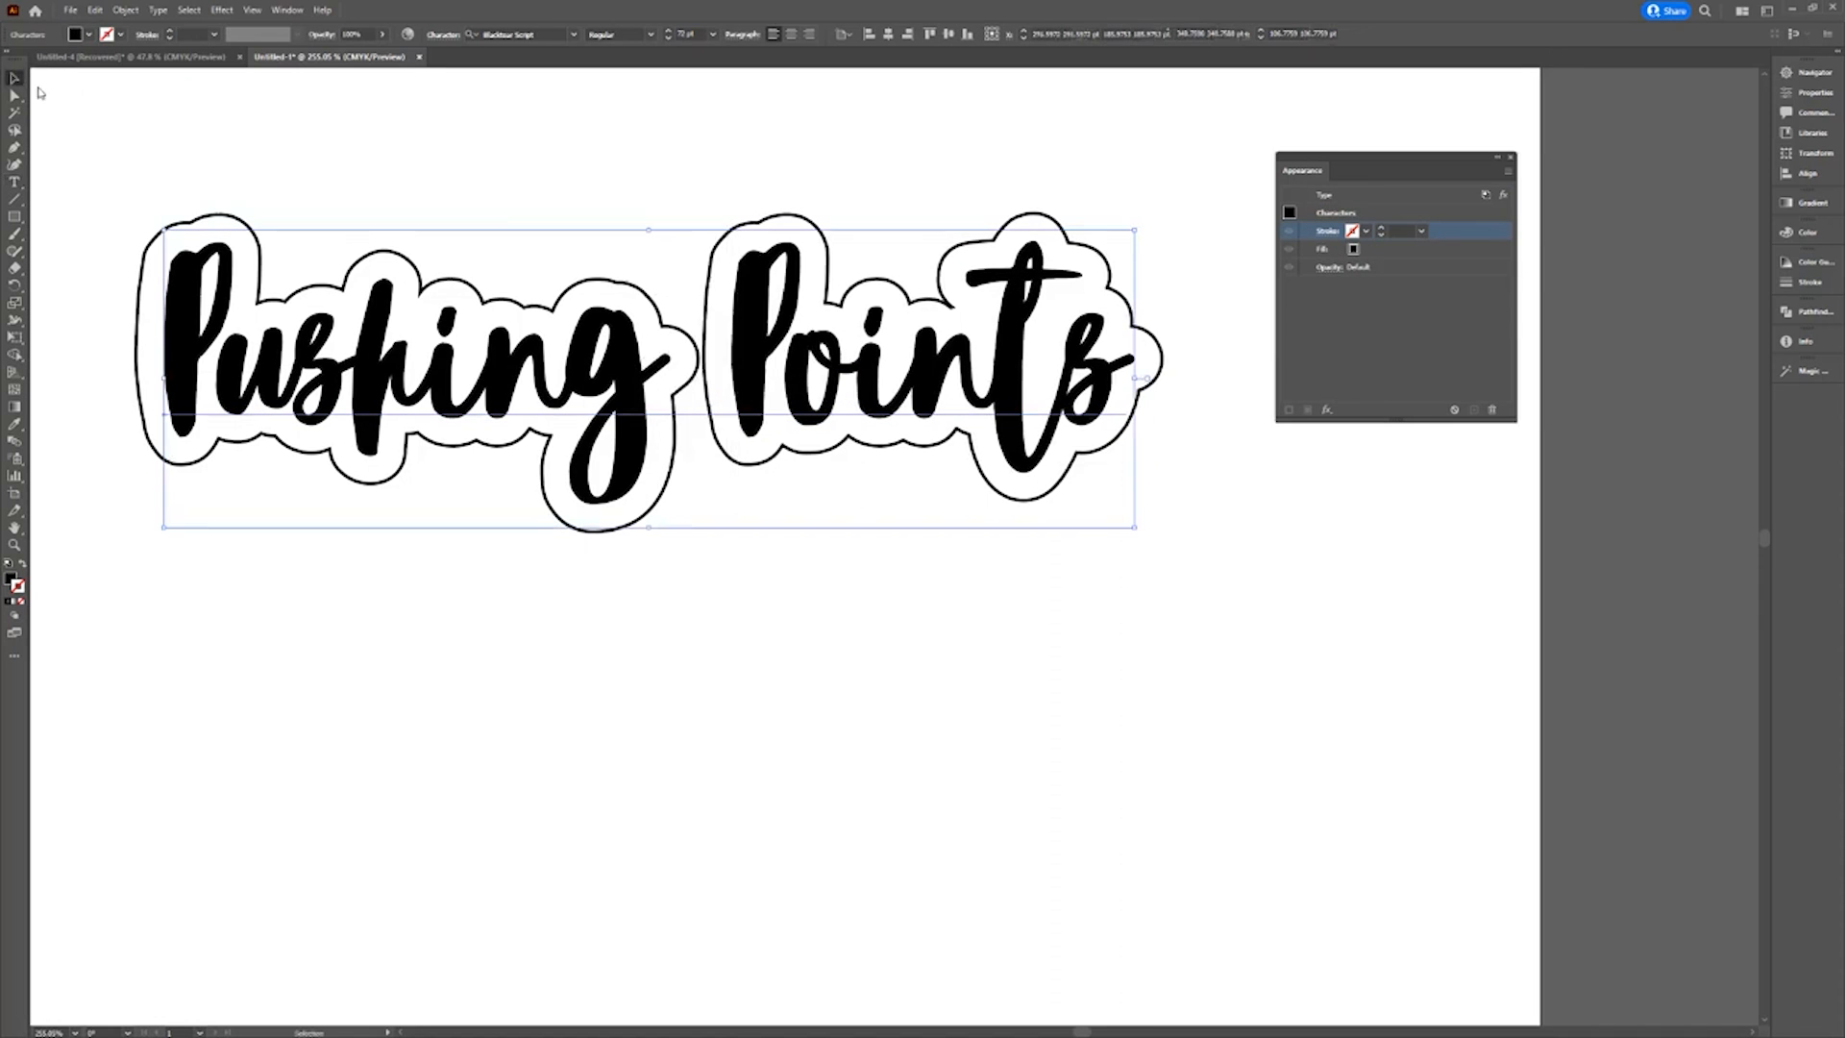
click(508, 201)
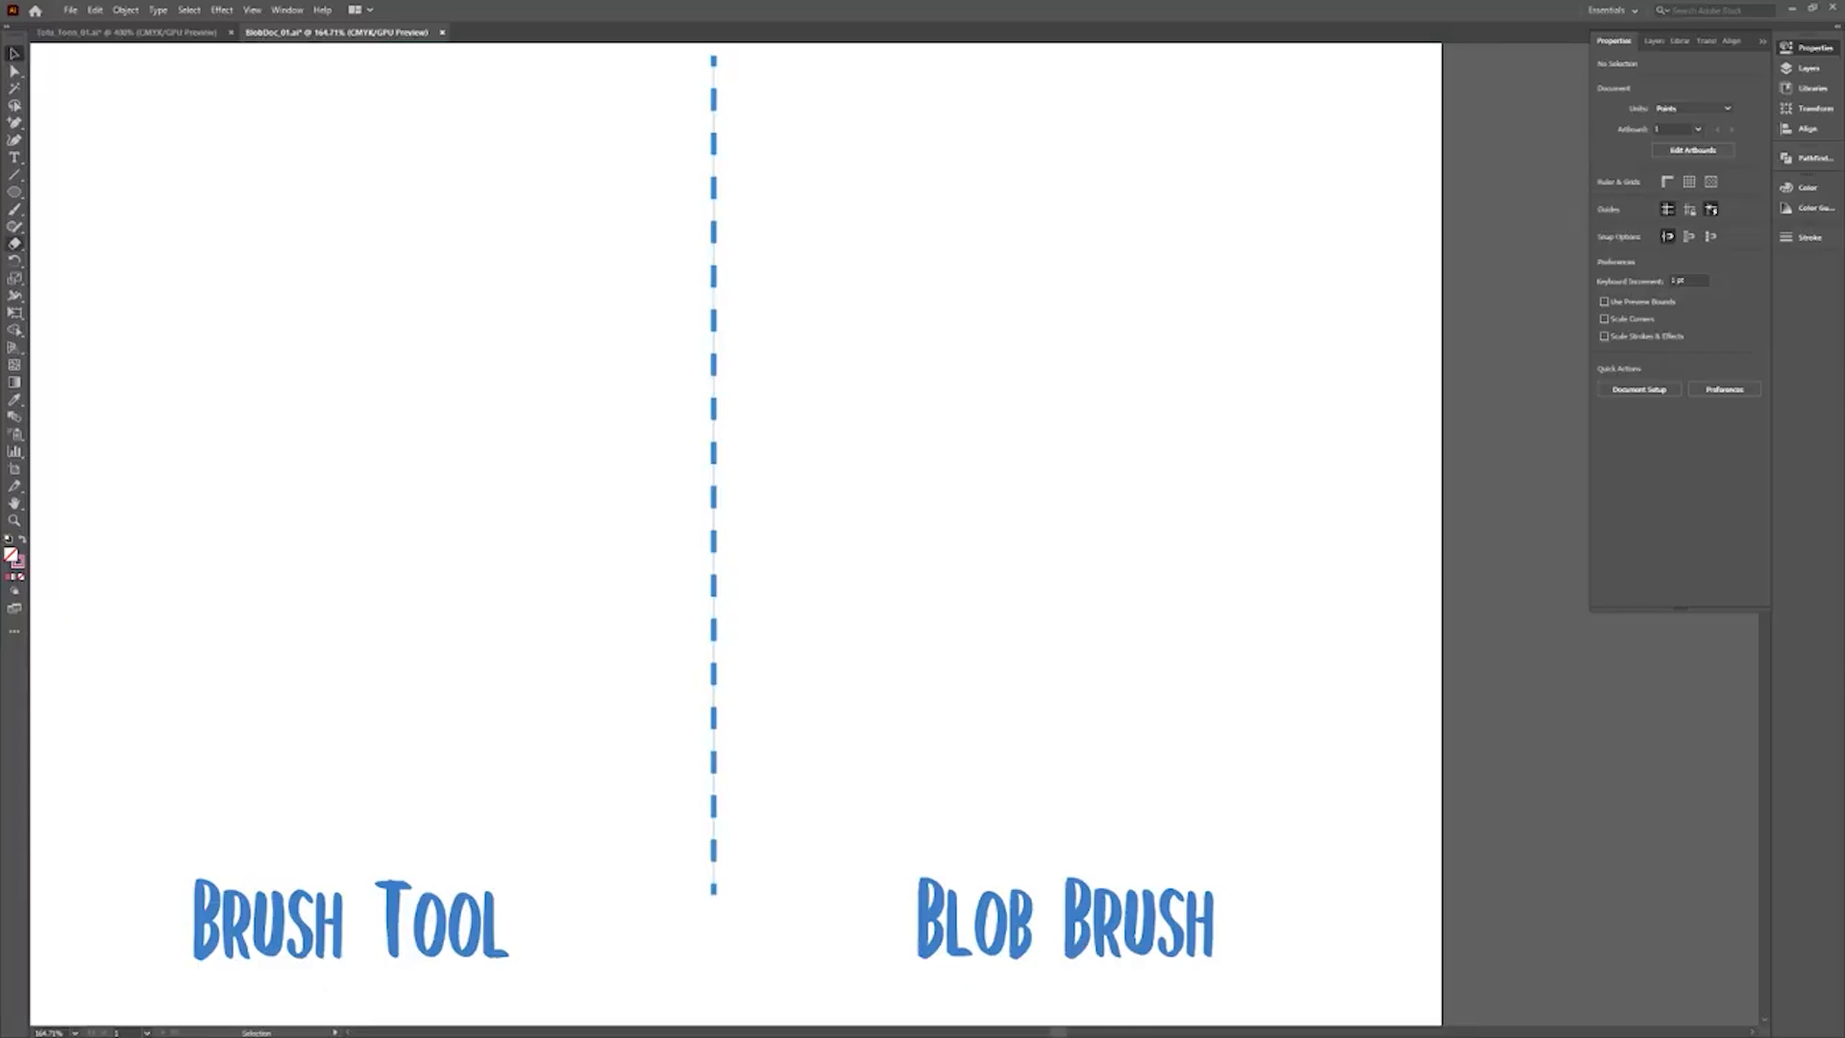
Paint a pink zigzag with the Paintbrush above the Brush Tool label and a similar one with the Blob Brush above the Blob Brush label.
click(15, 208)
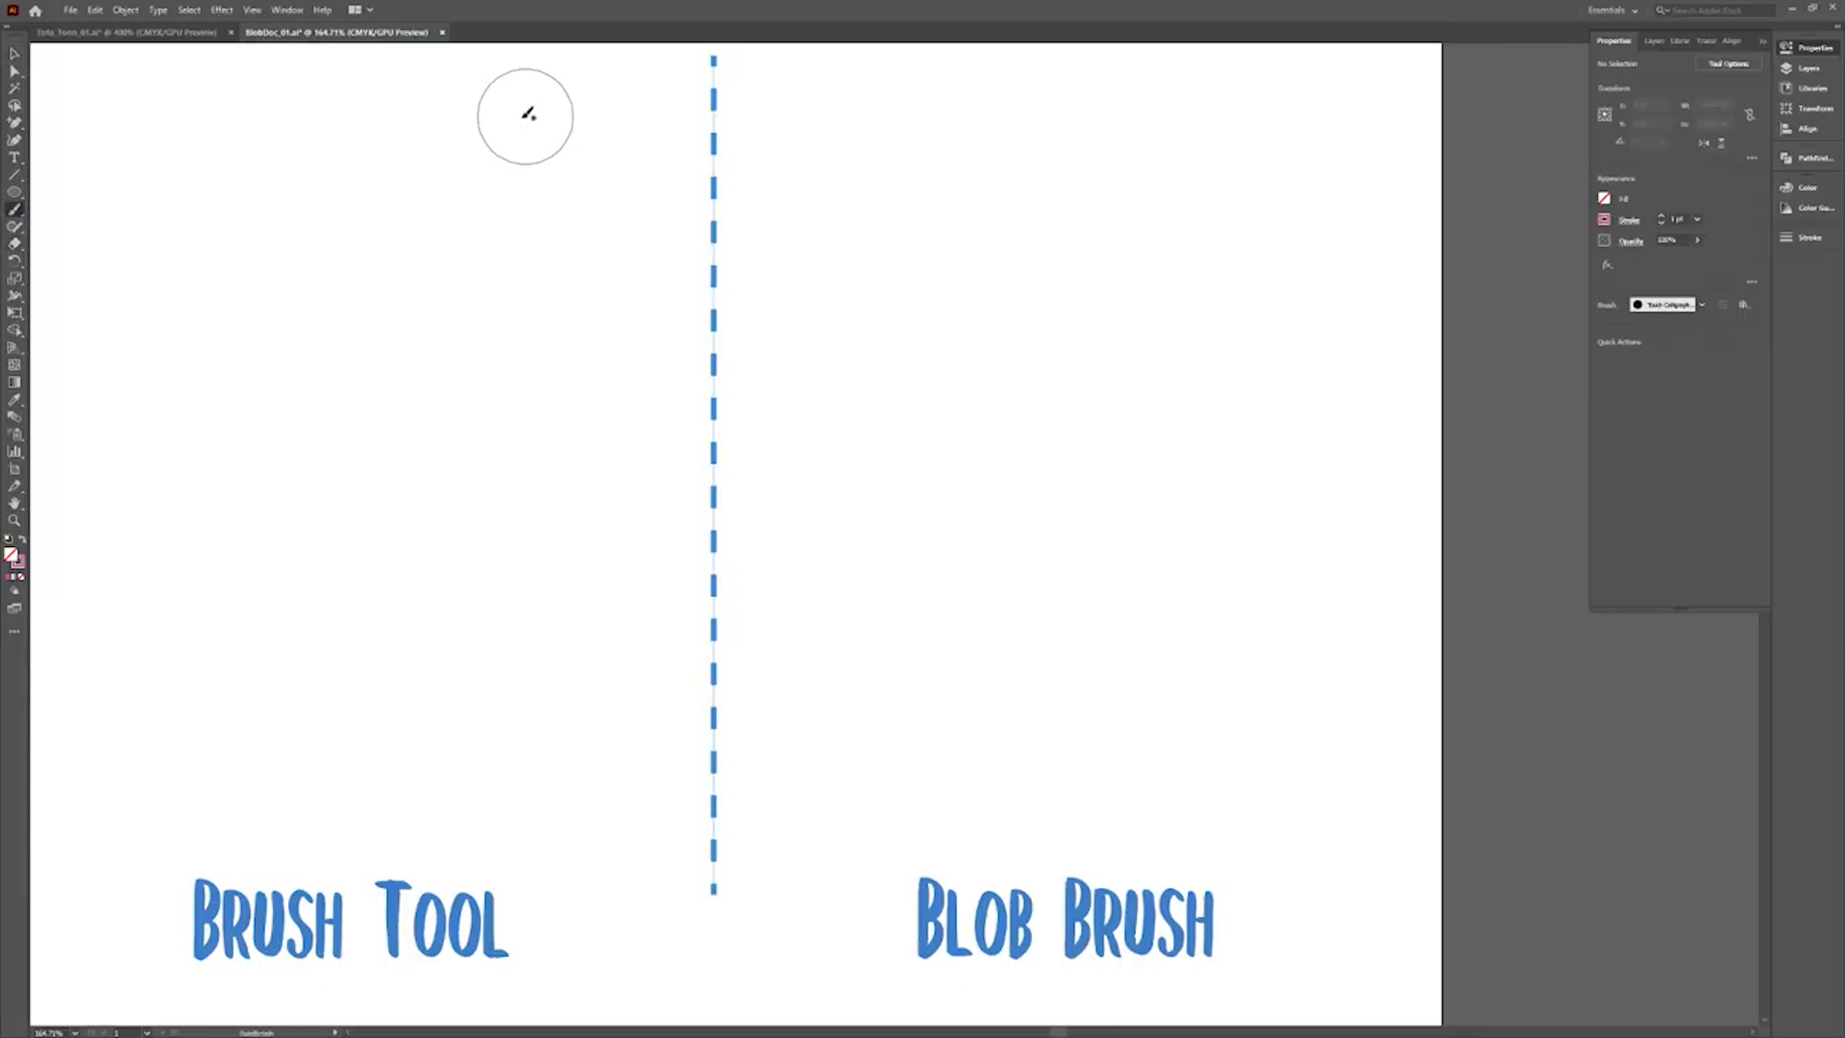
mouse_move(524, 117)
mouse_down()
mouse_move(359, 447)
mouse_move(412, 745)
mouse_up()
click(15, 210)
click(81, 226)
mouse_move(1213, 99)
mouse_down()
mouse_move(914, 544)
mouse_move(1063, 757)
mouse_move(1043, 771)
mouse_up()
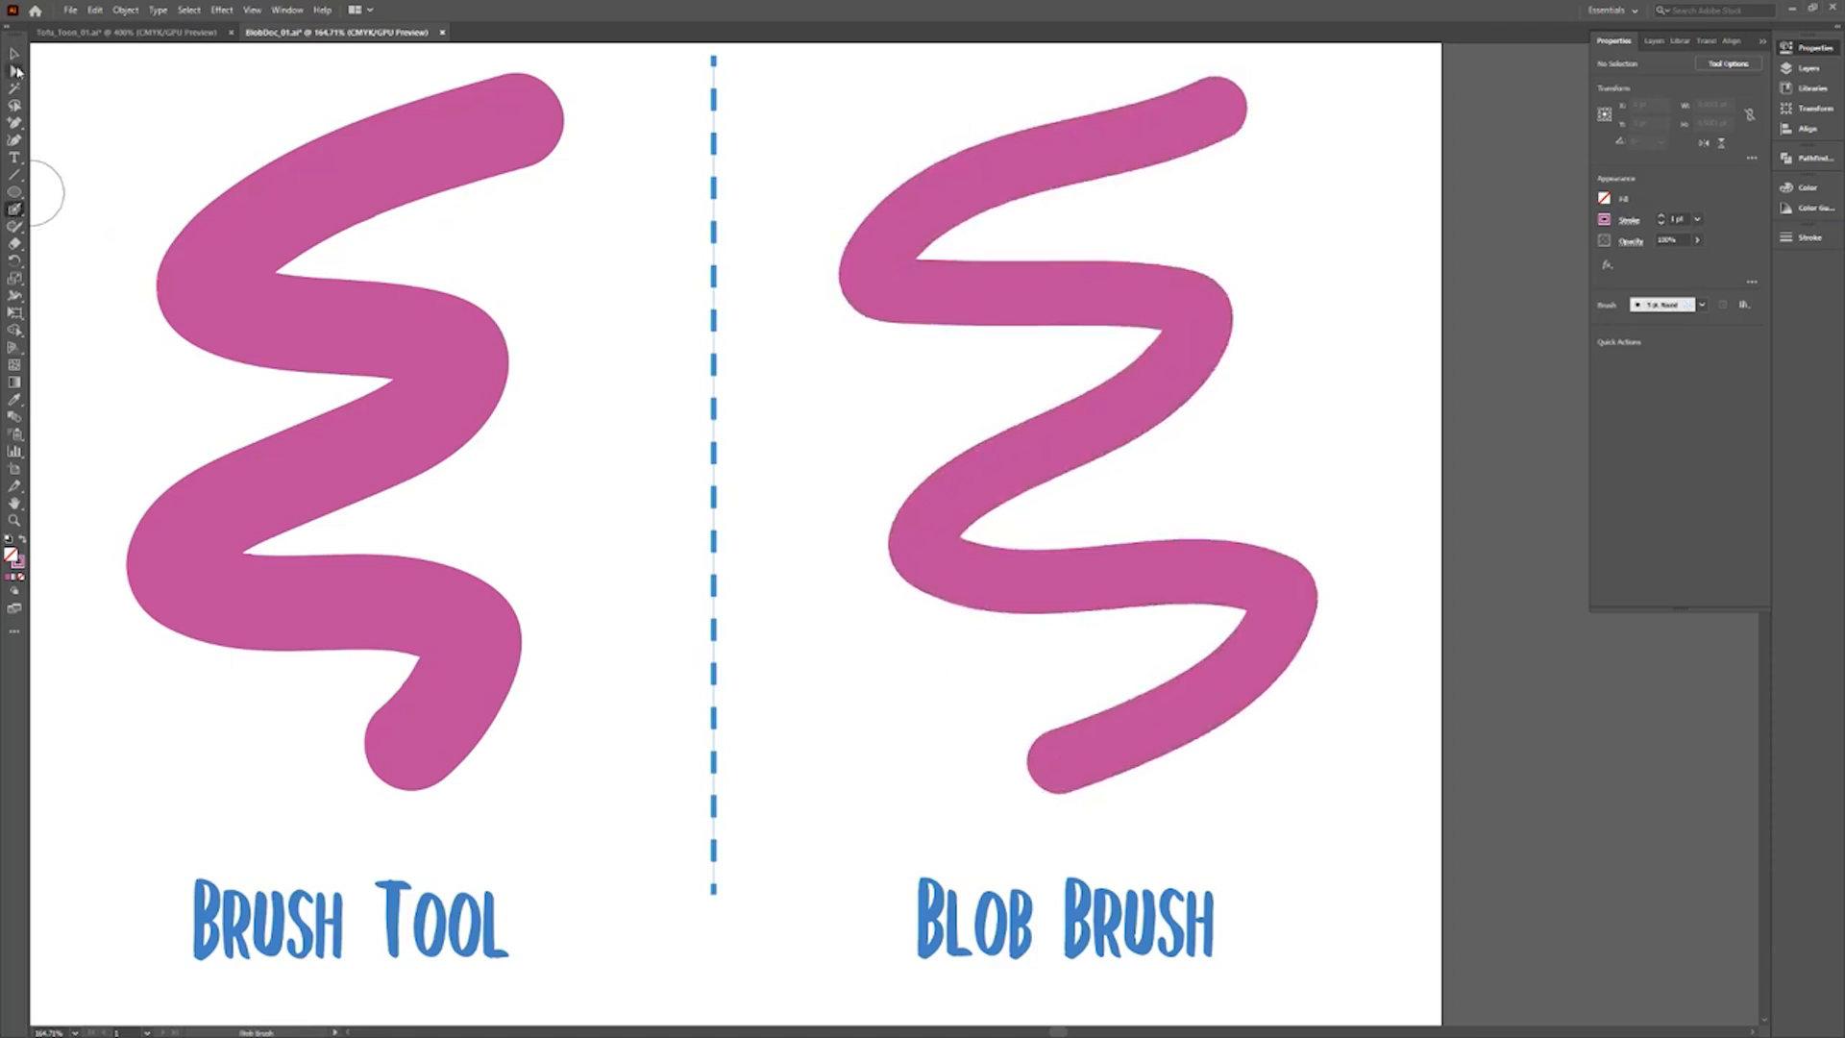
Select the Paintbrush zigzag and the Blob Brush zigzag in turn to compare their path structure.
click(16, 70)
click(384, 175)
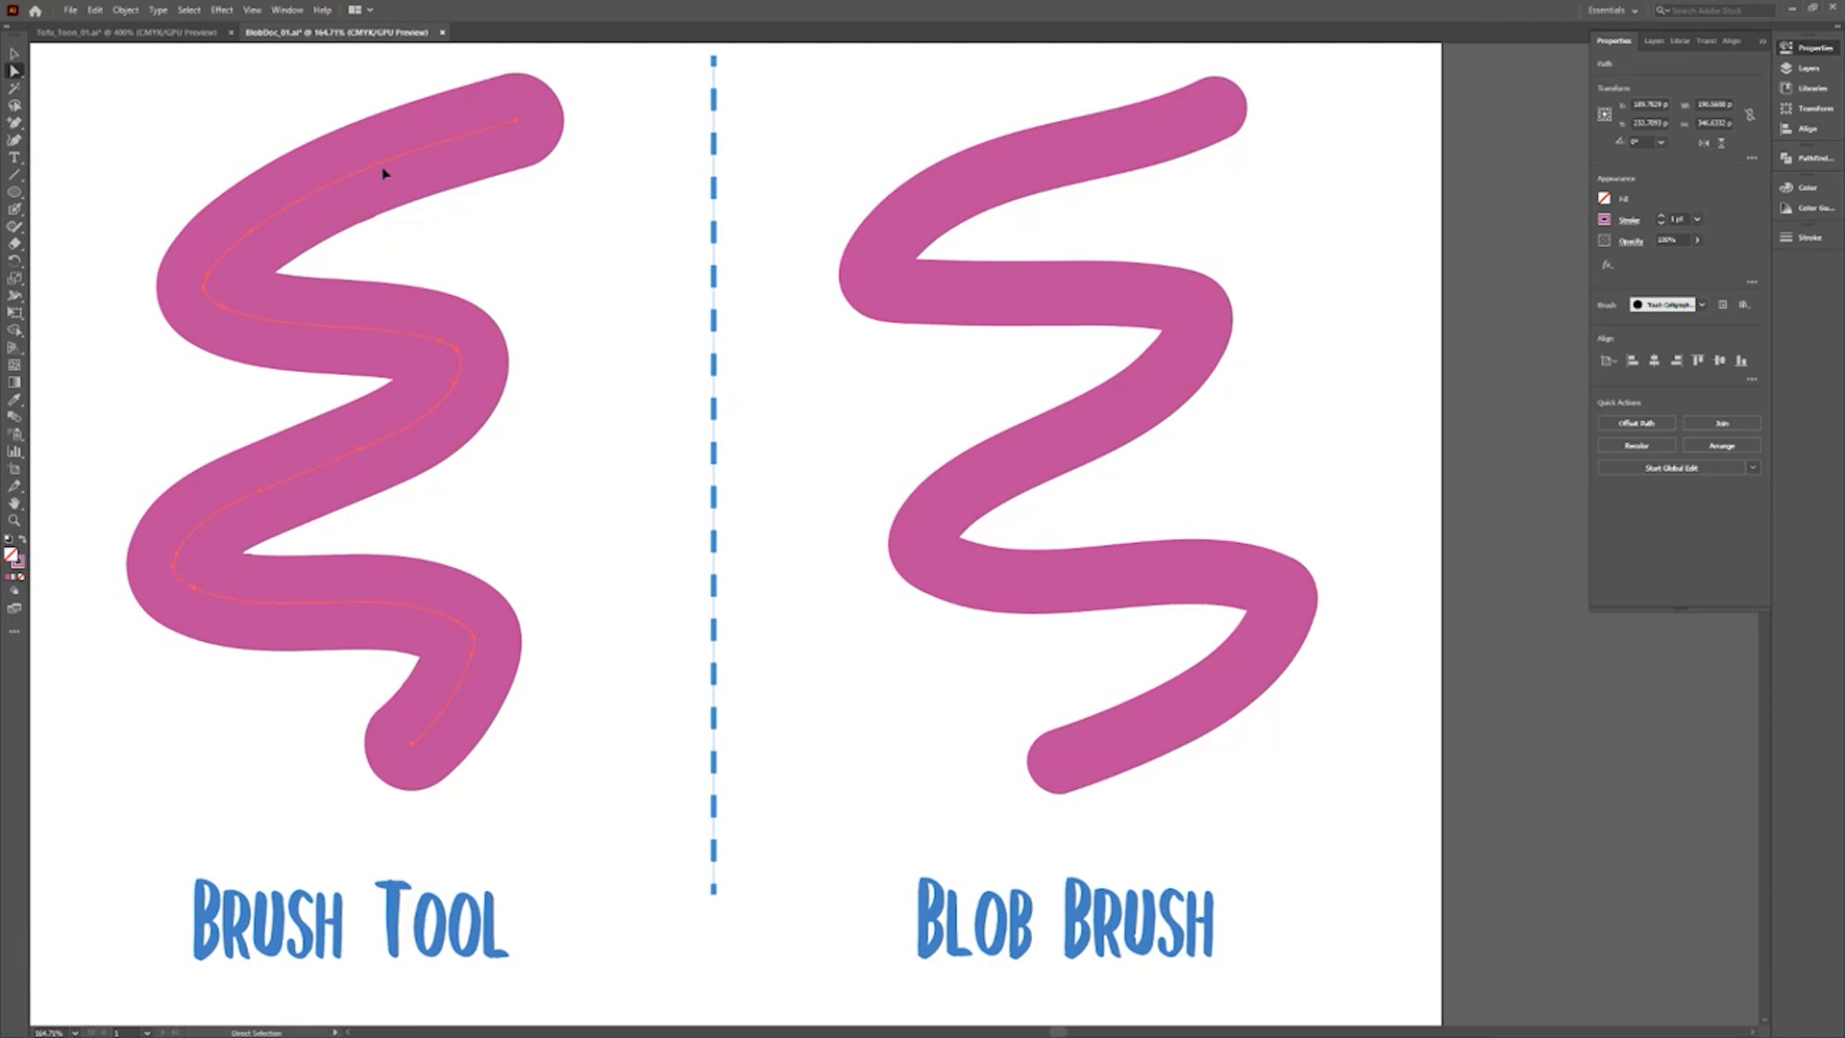
click(1043, 171)
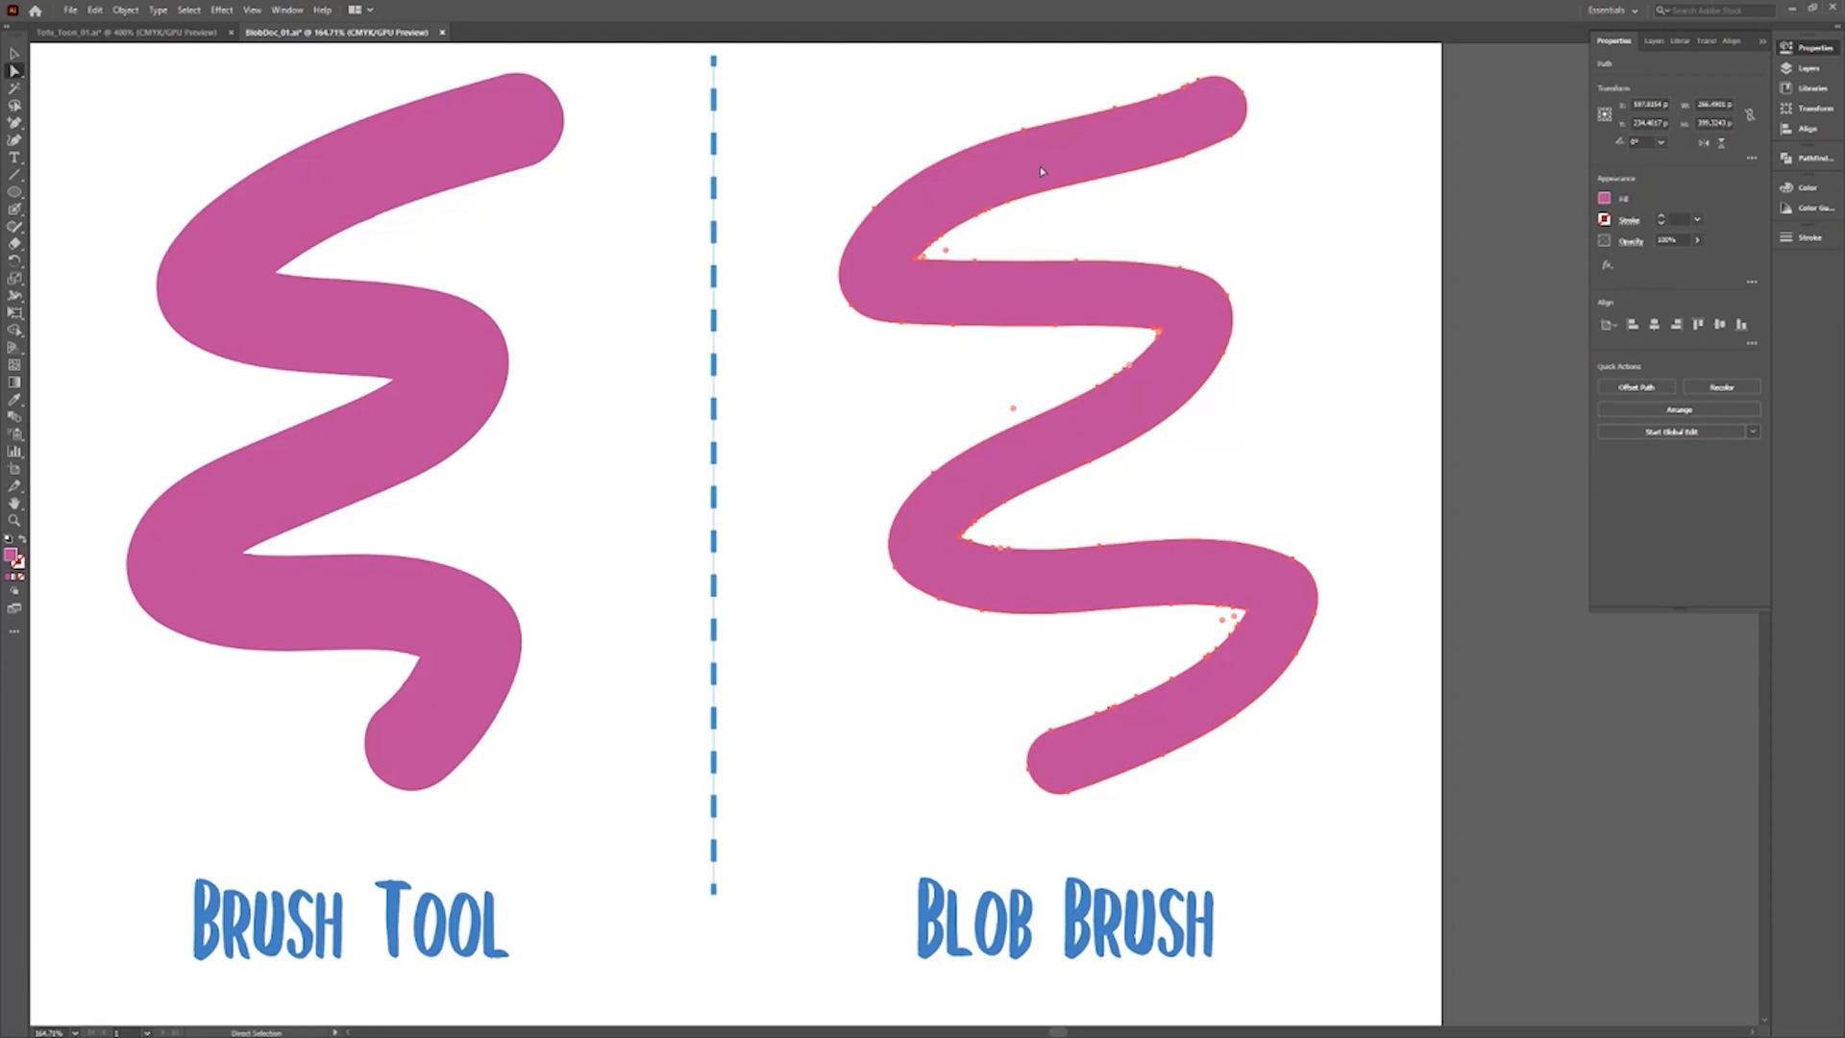
Paint a diagonal Paintbrush stroke across the Brush Tool zigzag and inspect the overlapping paths.
click(14, 209)
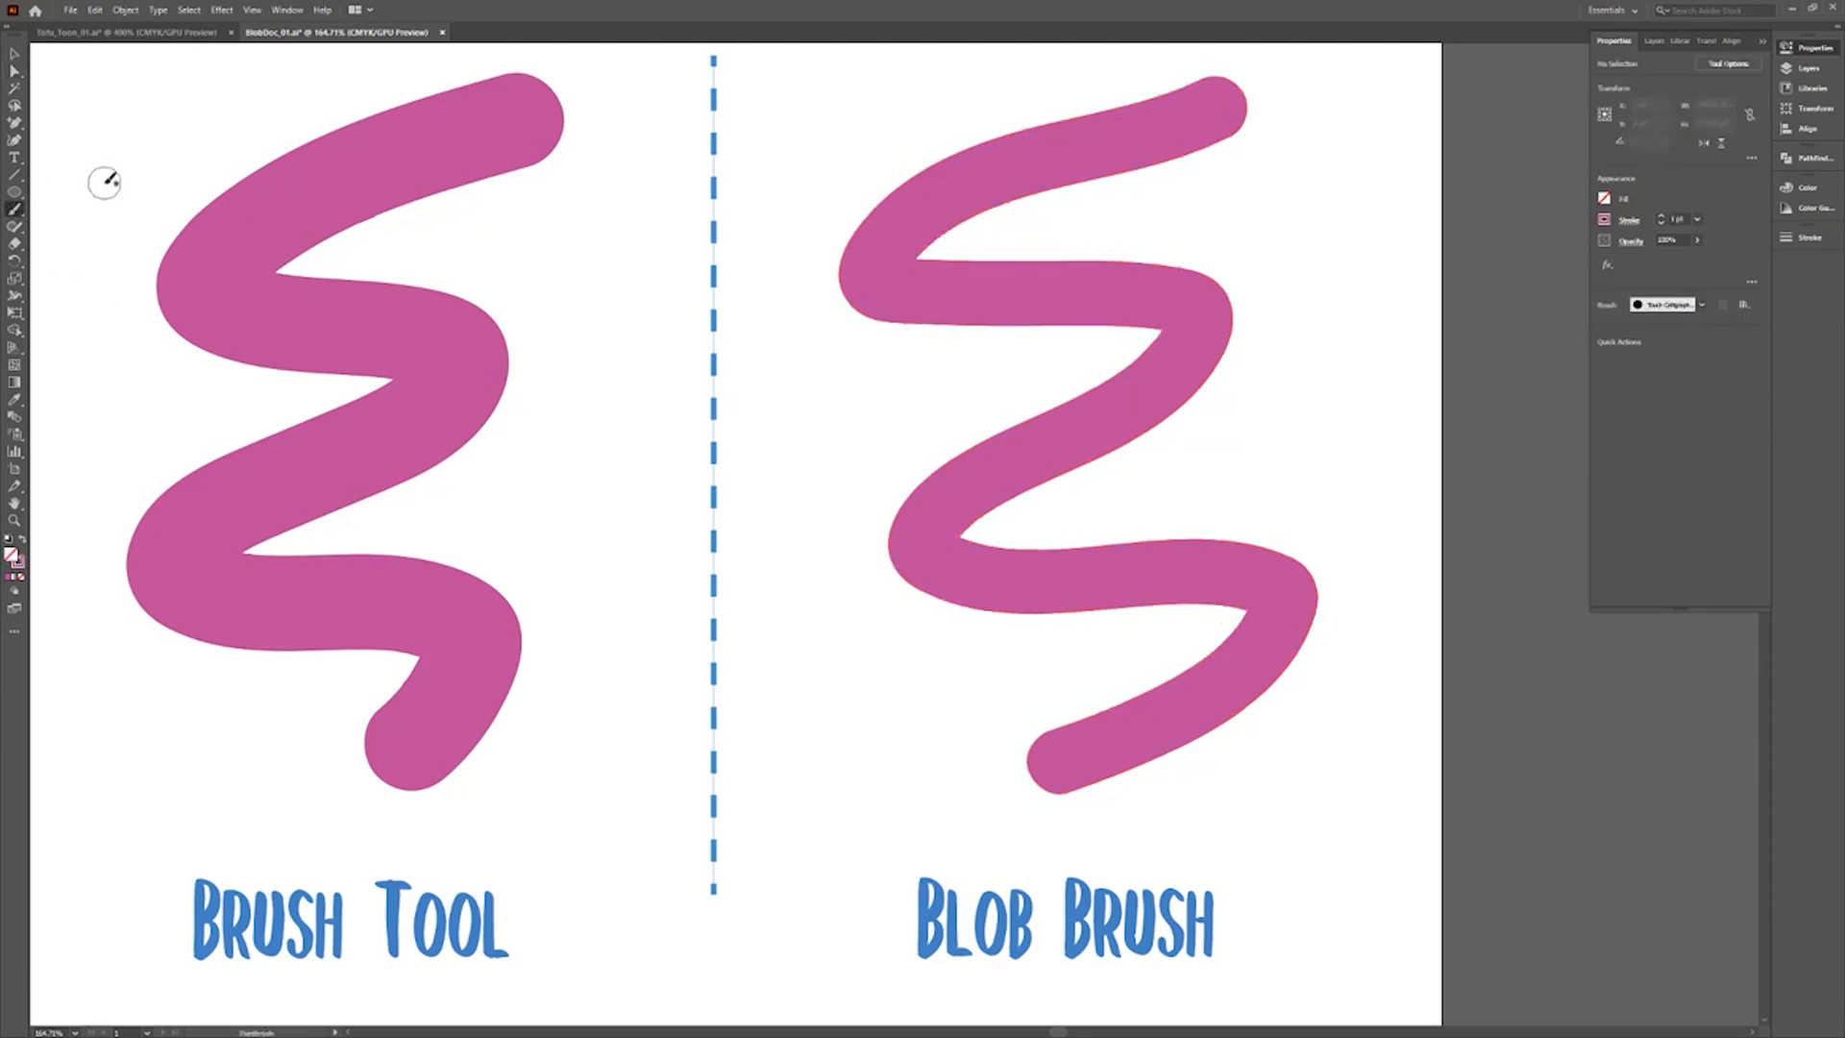
drag(135, 104, 638, 845)
key(a)
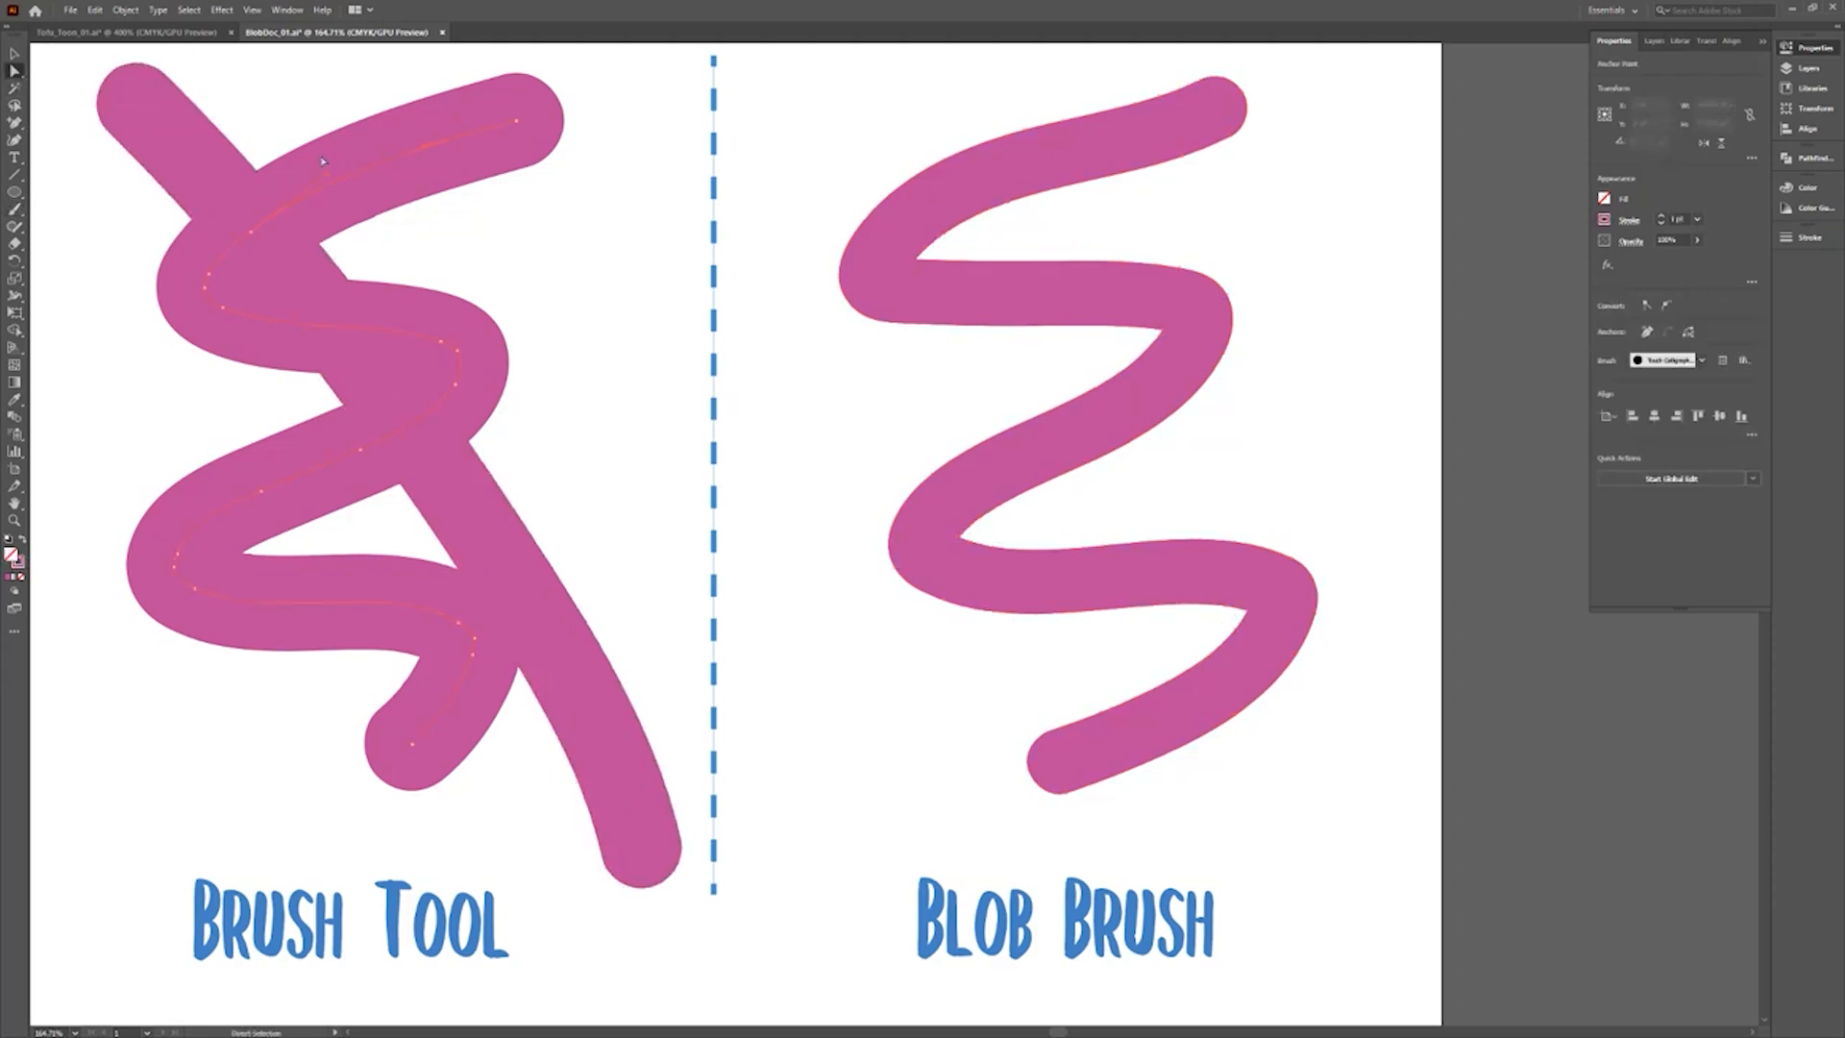
Paint a diagonal Blob Brush stroke across the Blob Brush zigzag and select the shape to inspect its outline.
drag(17, 212, 96, 229)
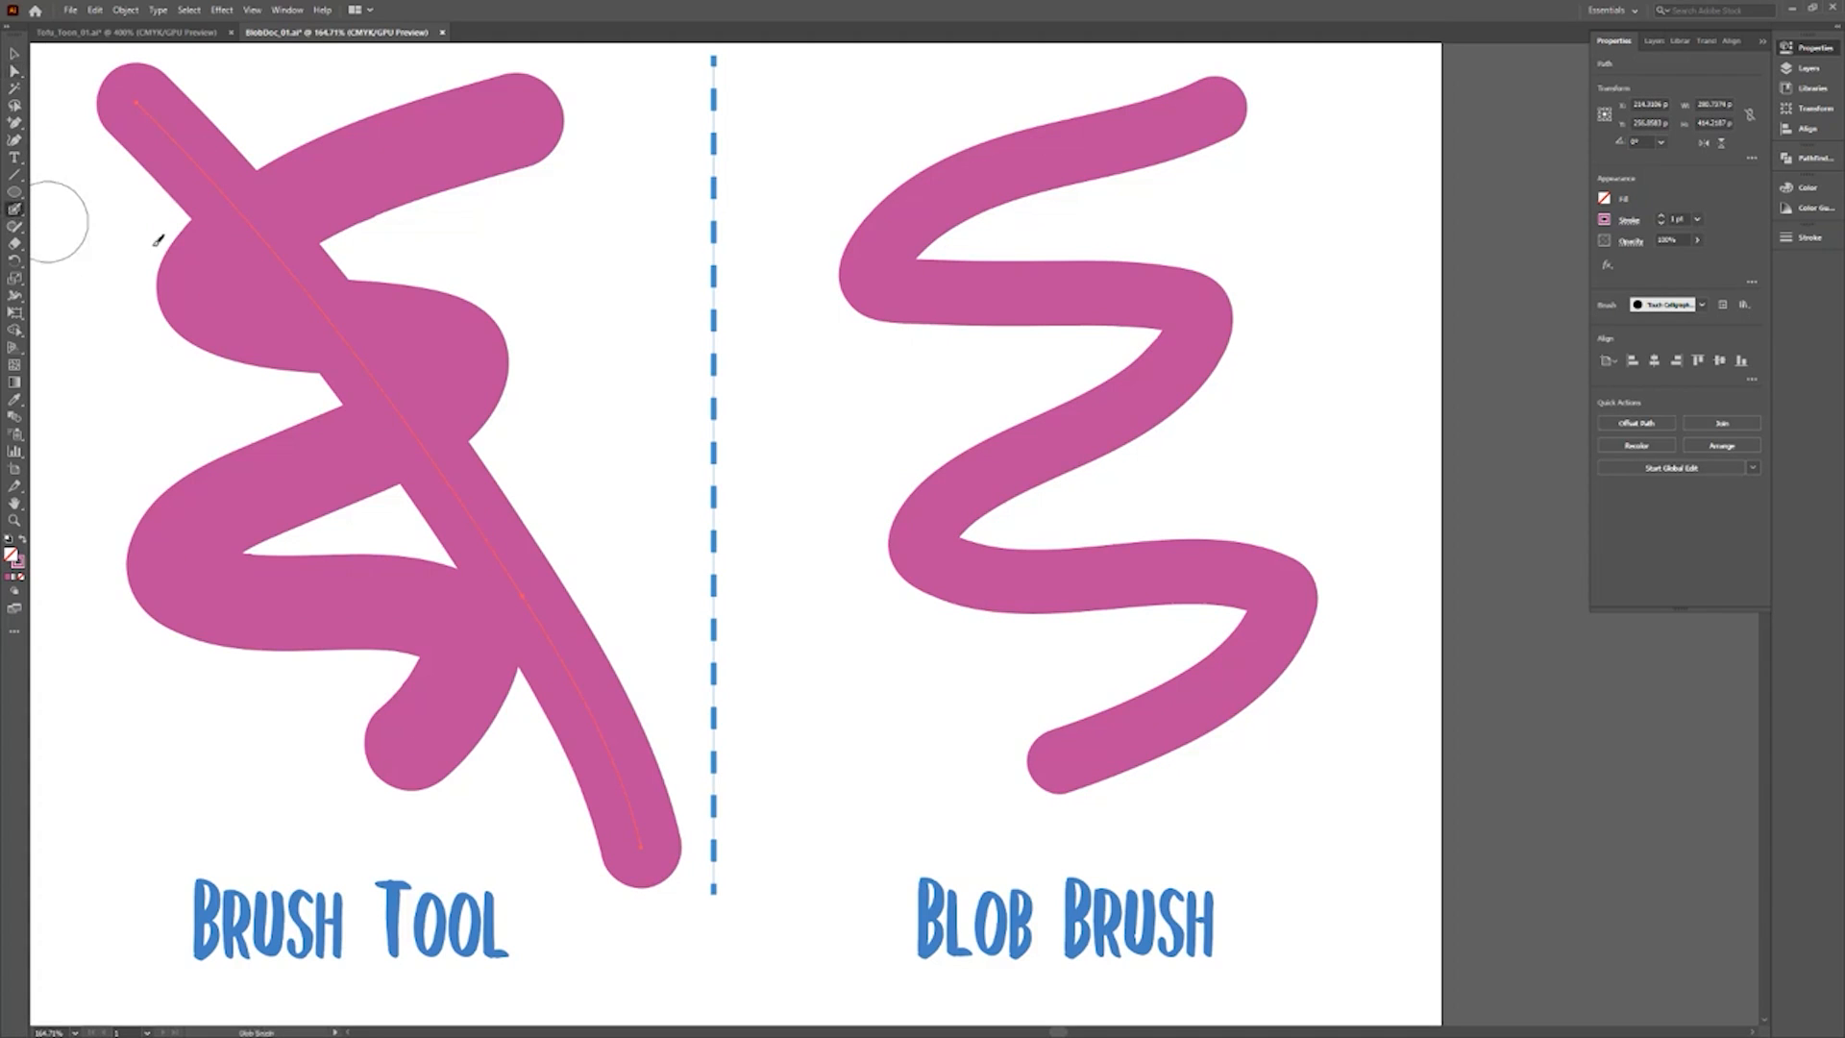
mouse_move(861, 107)
mouse_down()
mouse_move(1155, 585)
mouse_move(1247, 773)
mouse_up()
key(a)
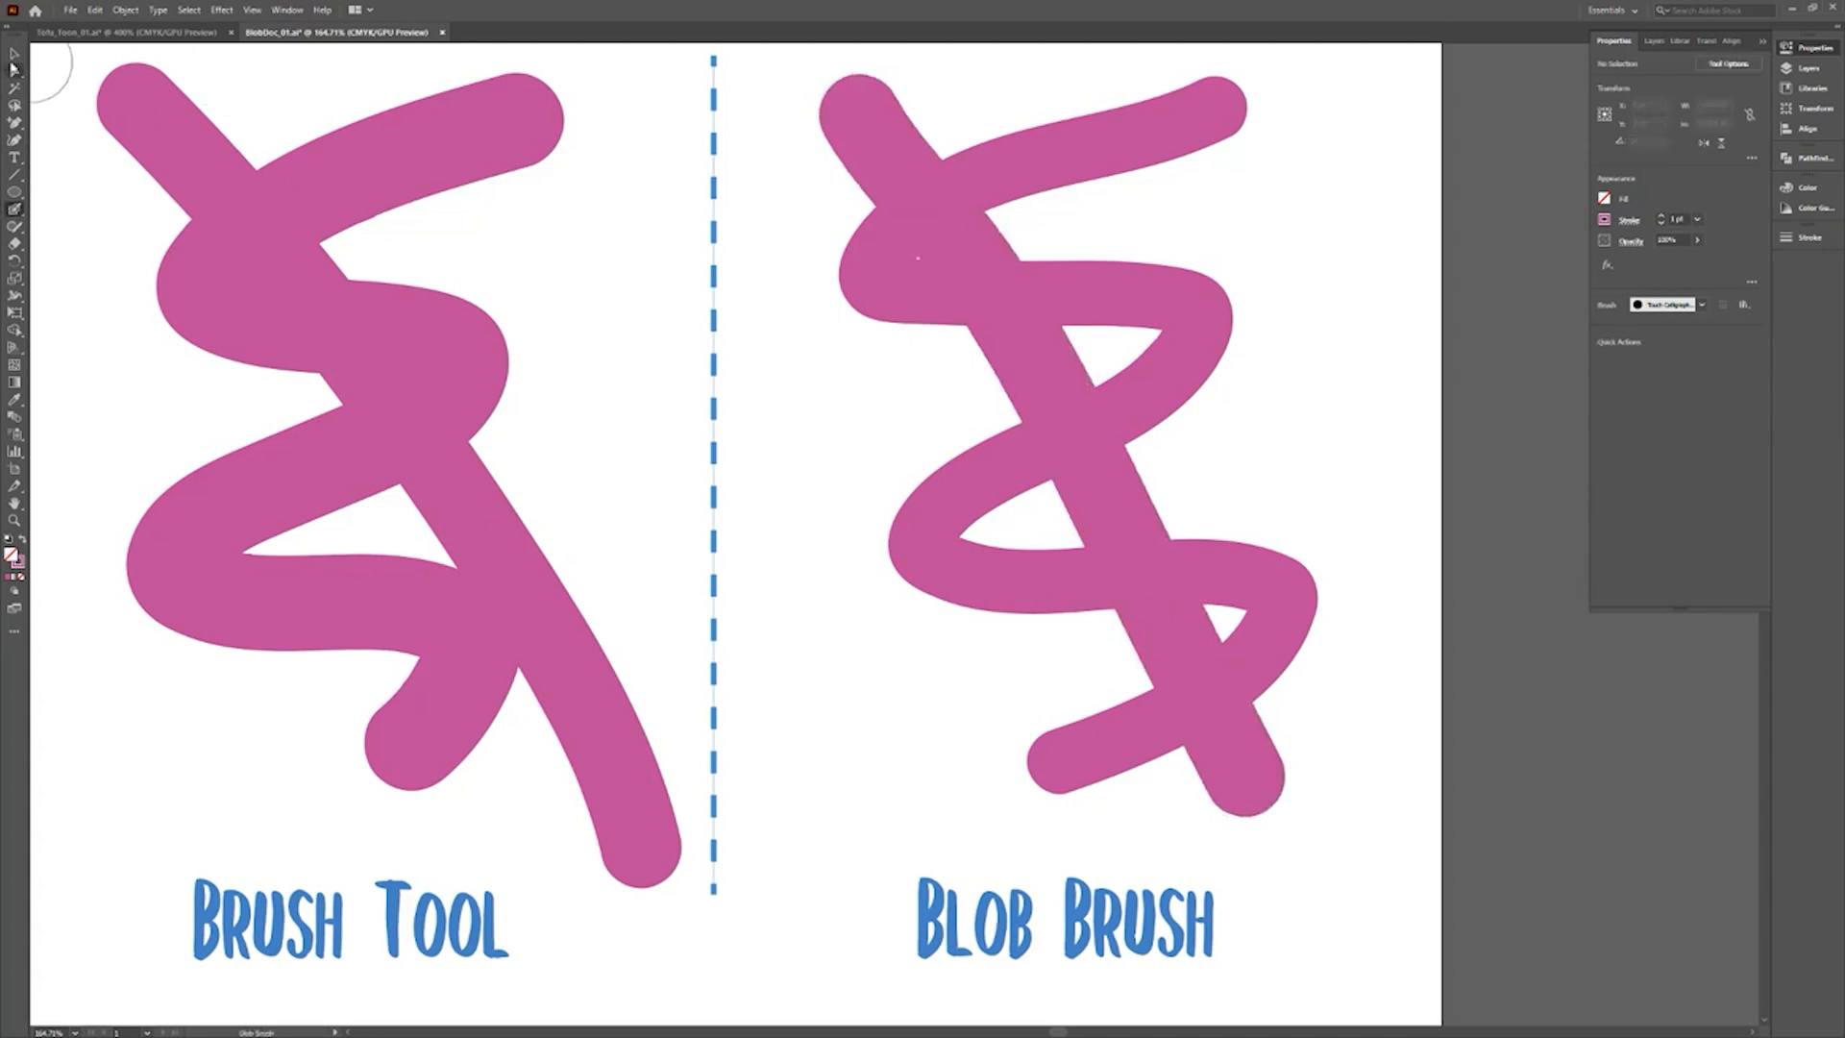
click(961, 209)
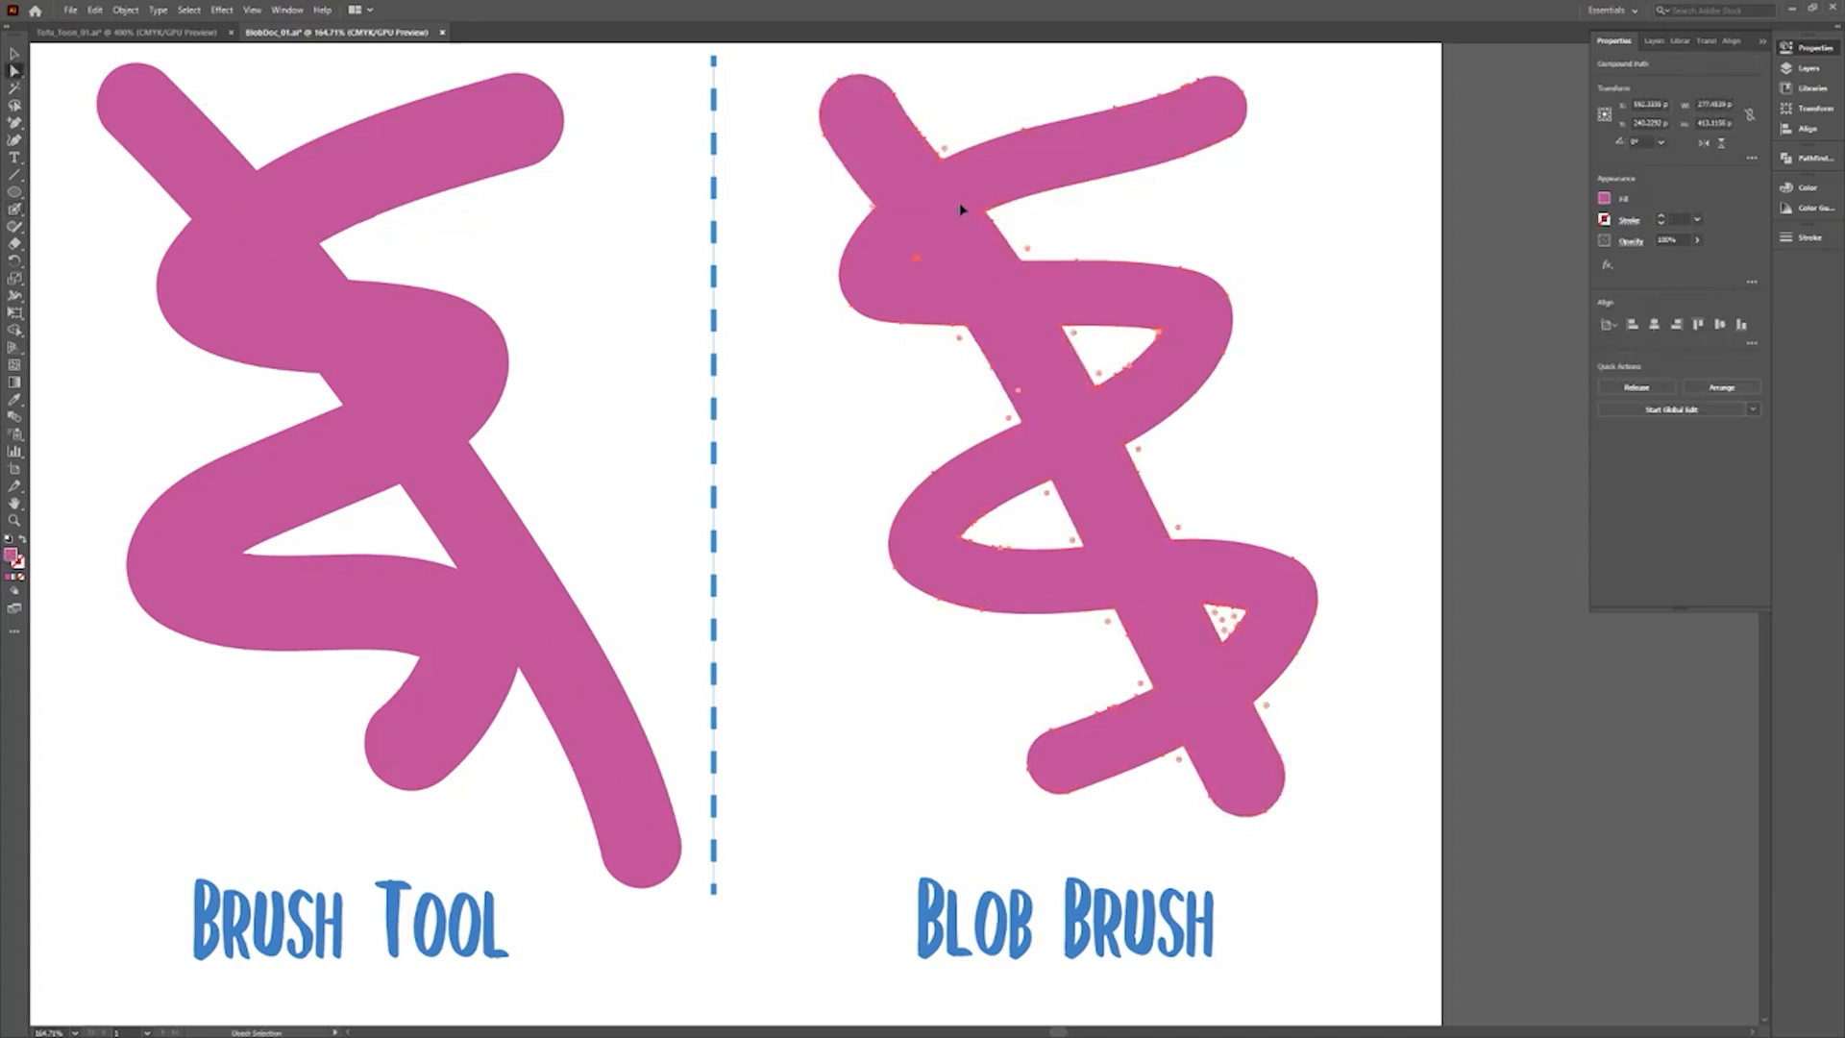
Review the Blob Brush options, and cut away the outer curves of the Blob Brush shape with the Eraser.
double_click(17, 212)
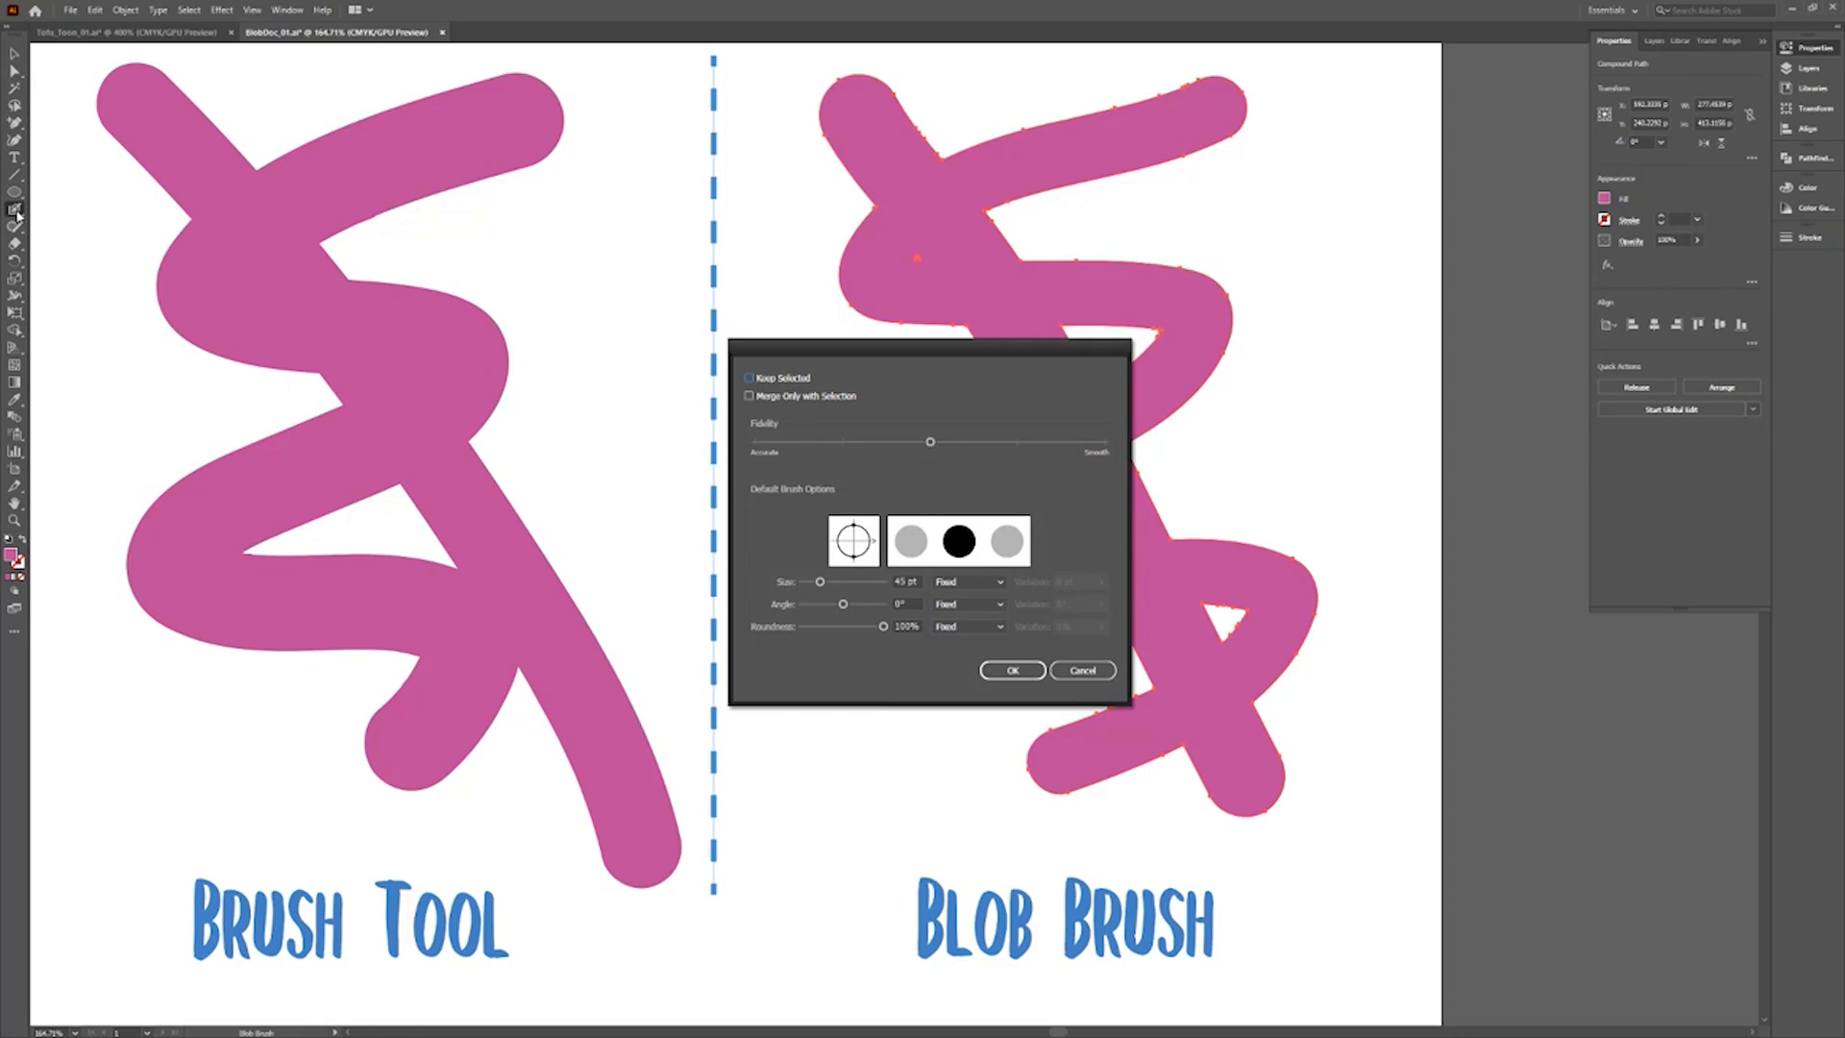
click(1078, 670)
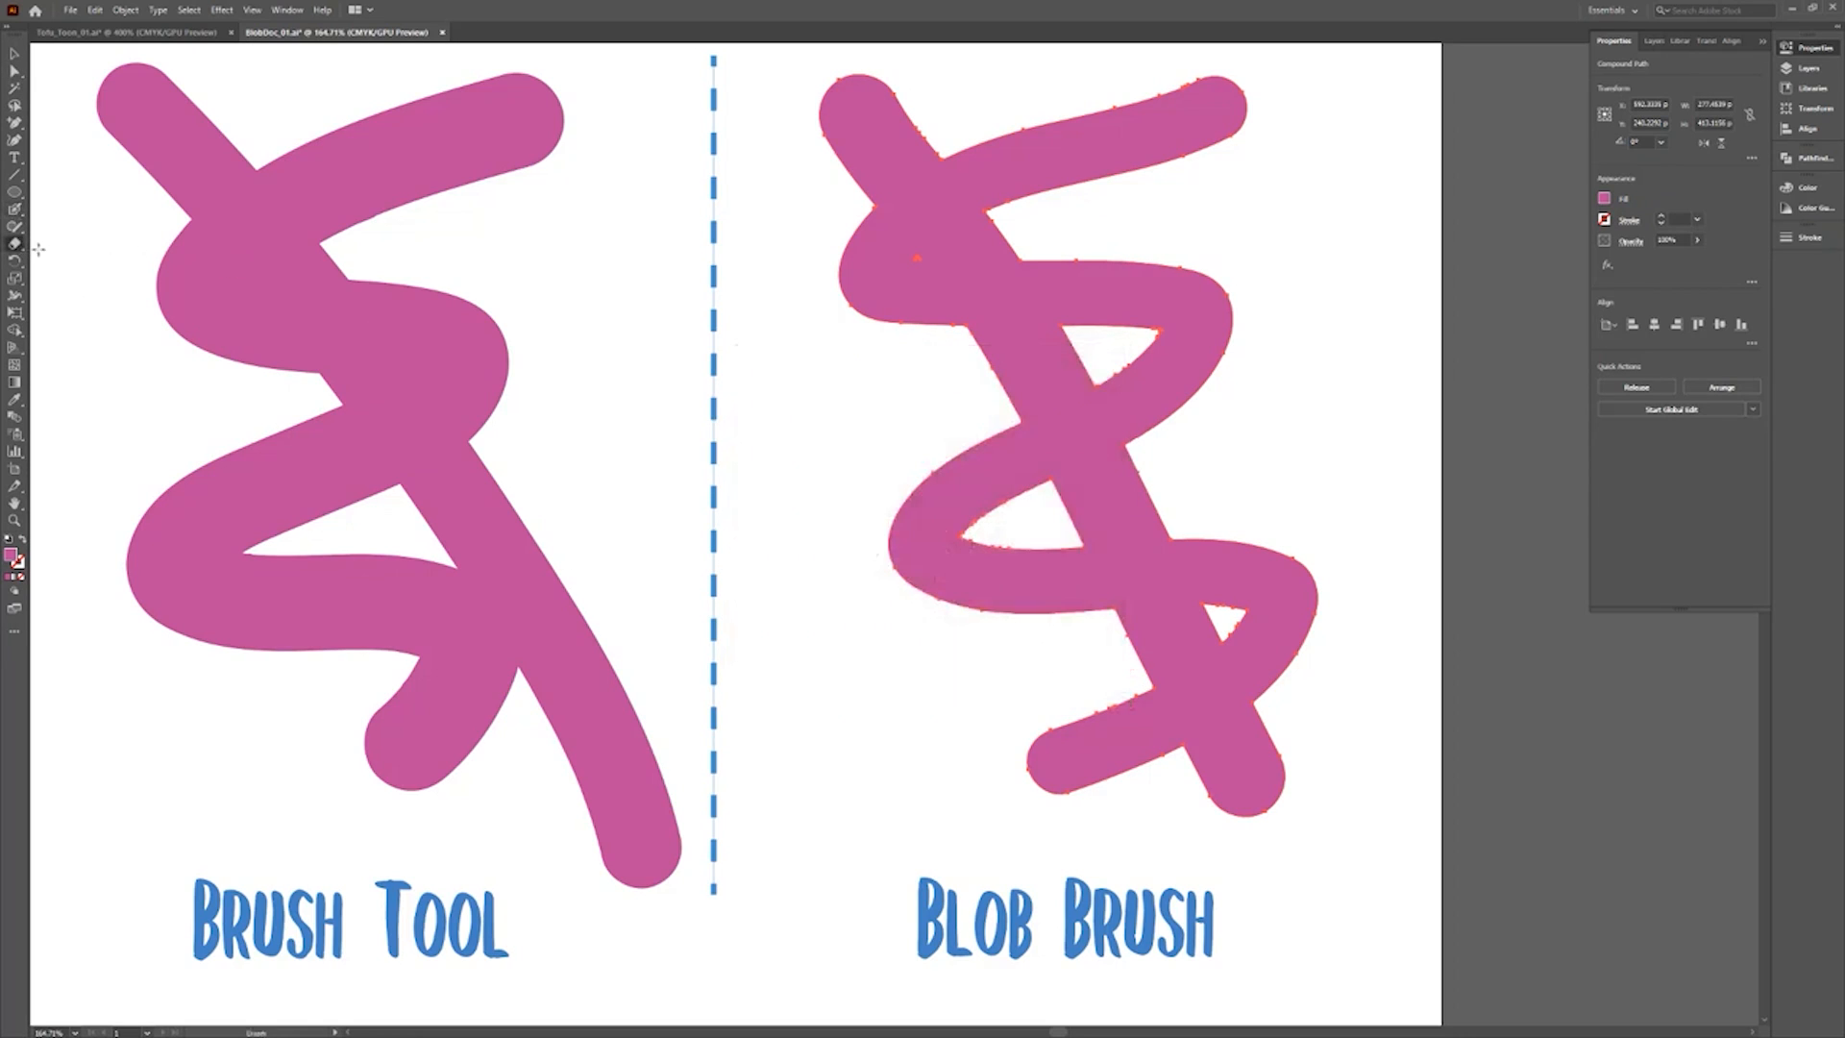
drag(802, 216, 822, 331)
drag(1254, 274, 1264, 361)
drag(846, 490, 883, 609)
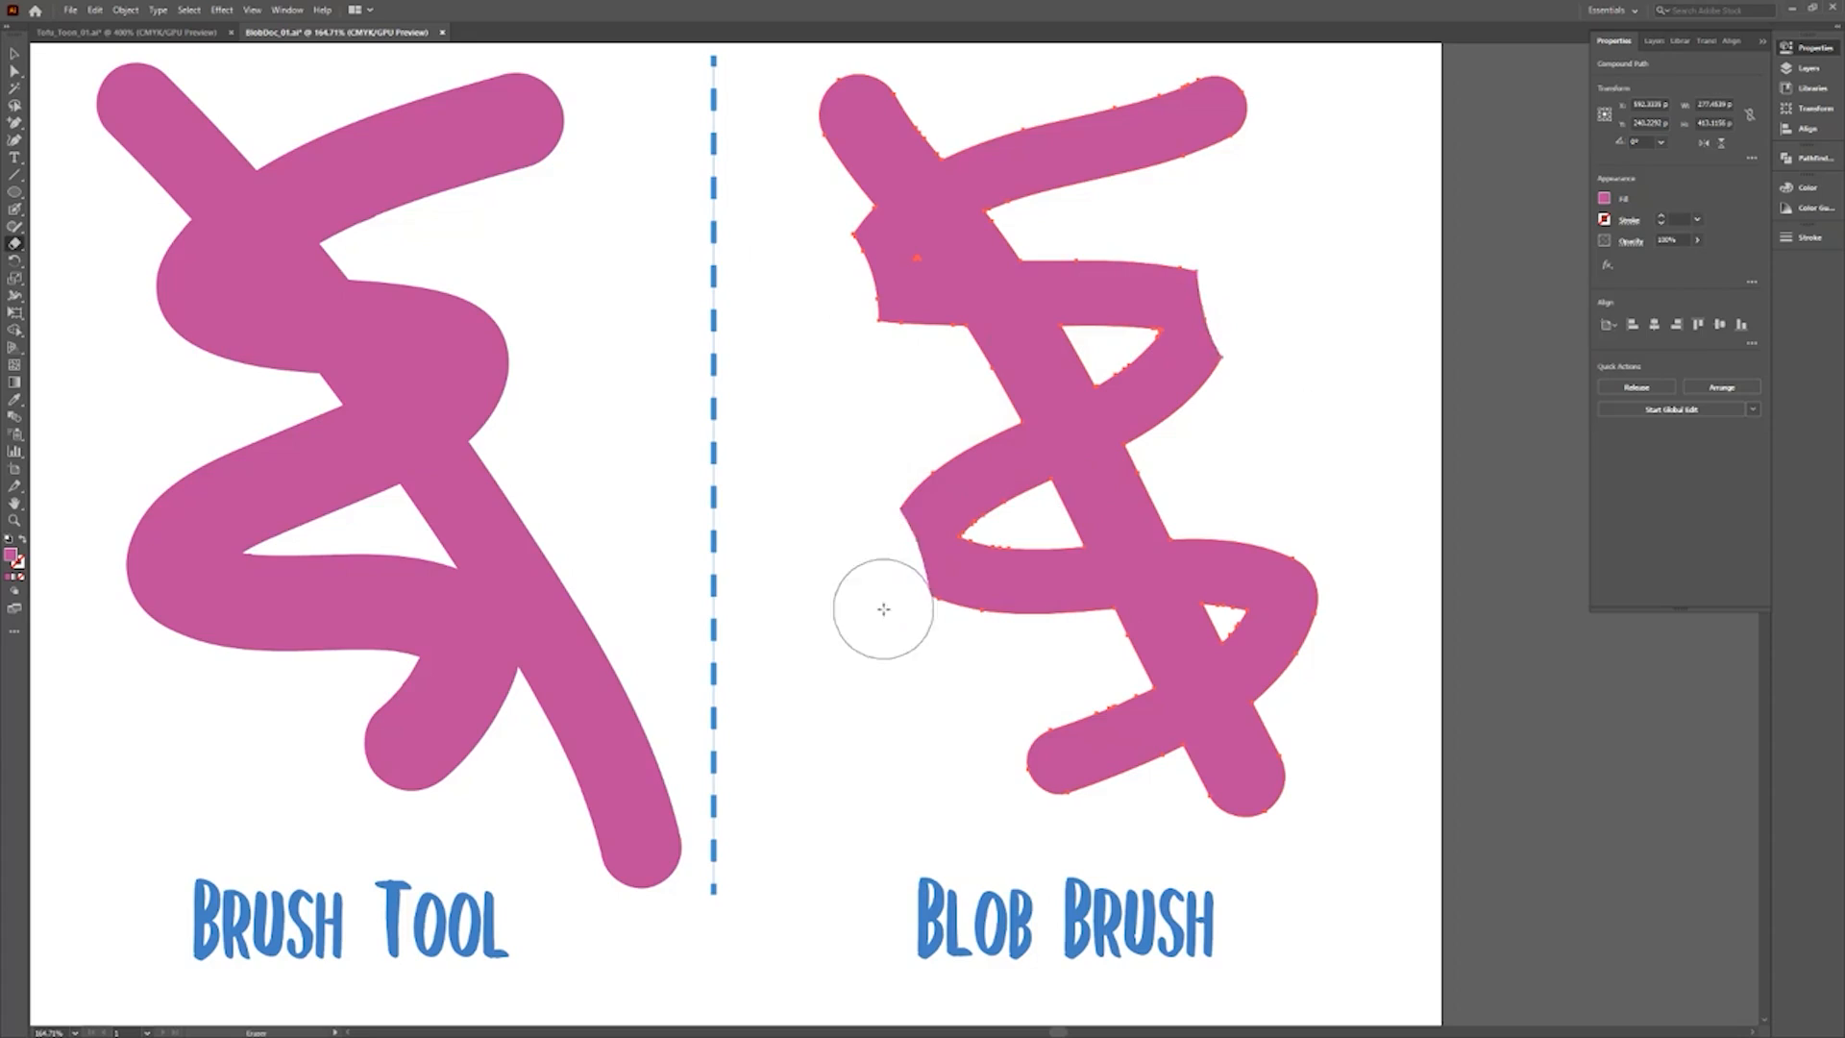
drag(1042, 519, 1057, 524)
mouse_move(1048, 226)
mouse_down()
mouse_move(1018, 193)
mouse_move(1043, 209)
mouse_move(1288, 78)
mouse_up()
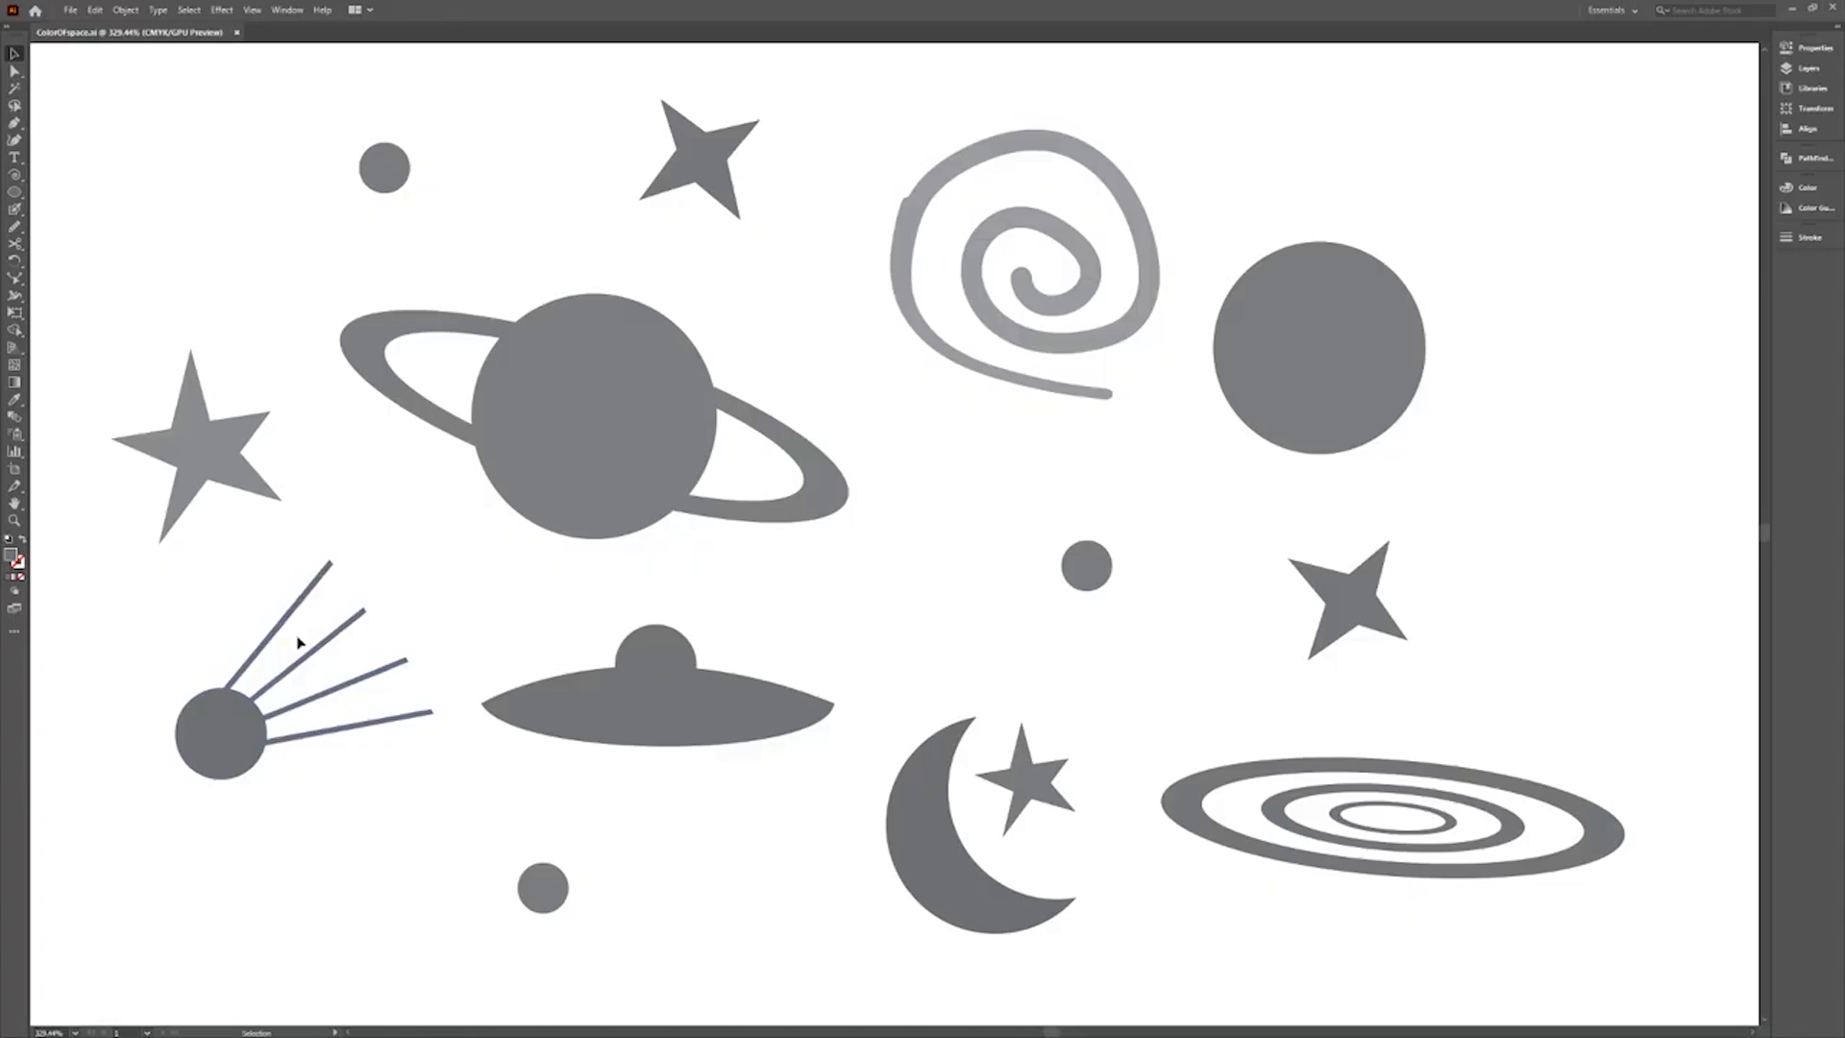
Select the ringed planet and try to recolor its gray fill with the color picker.
click(507, 448)
double_click(17, 559)
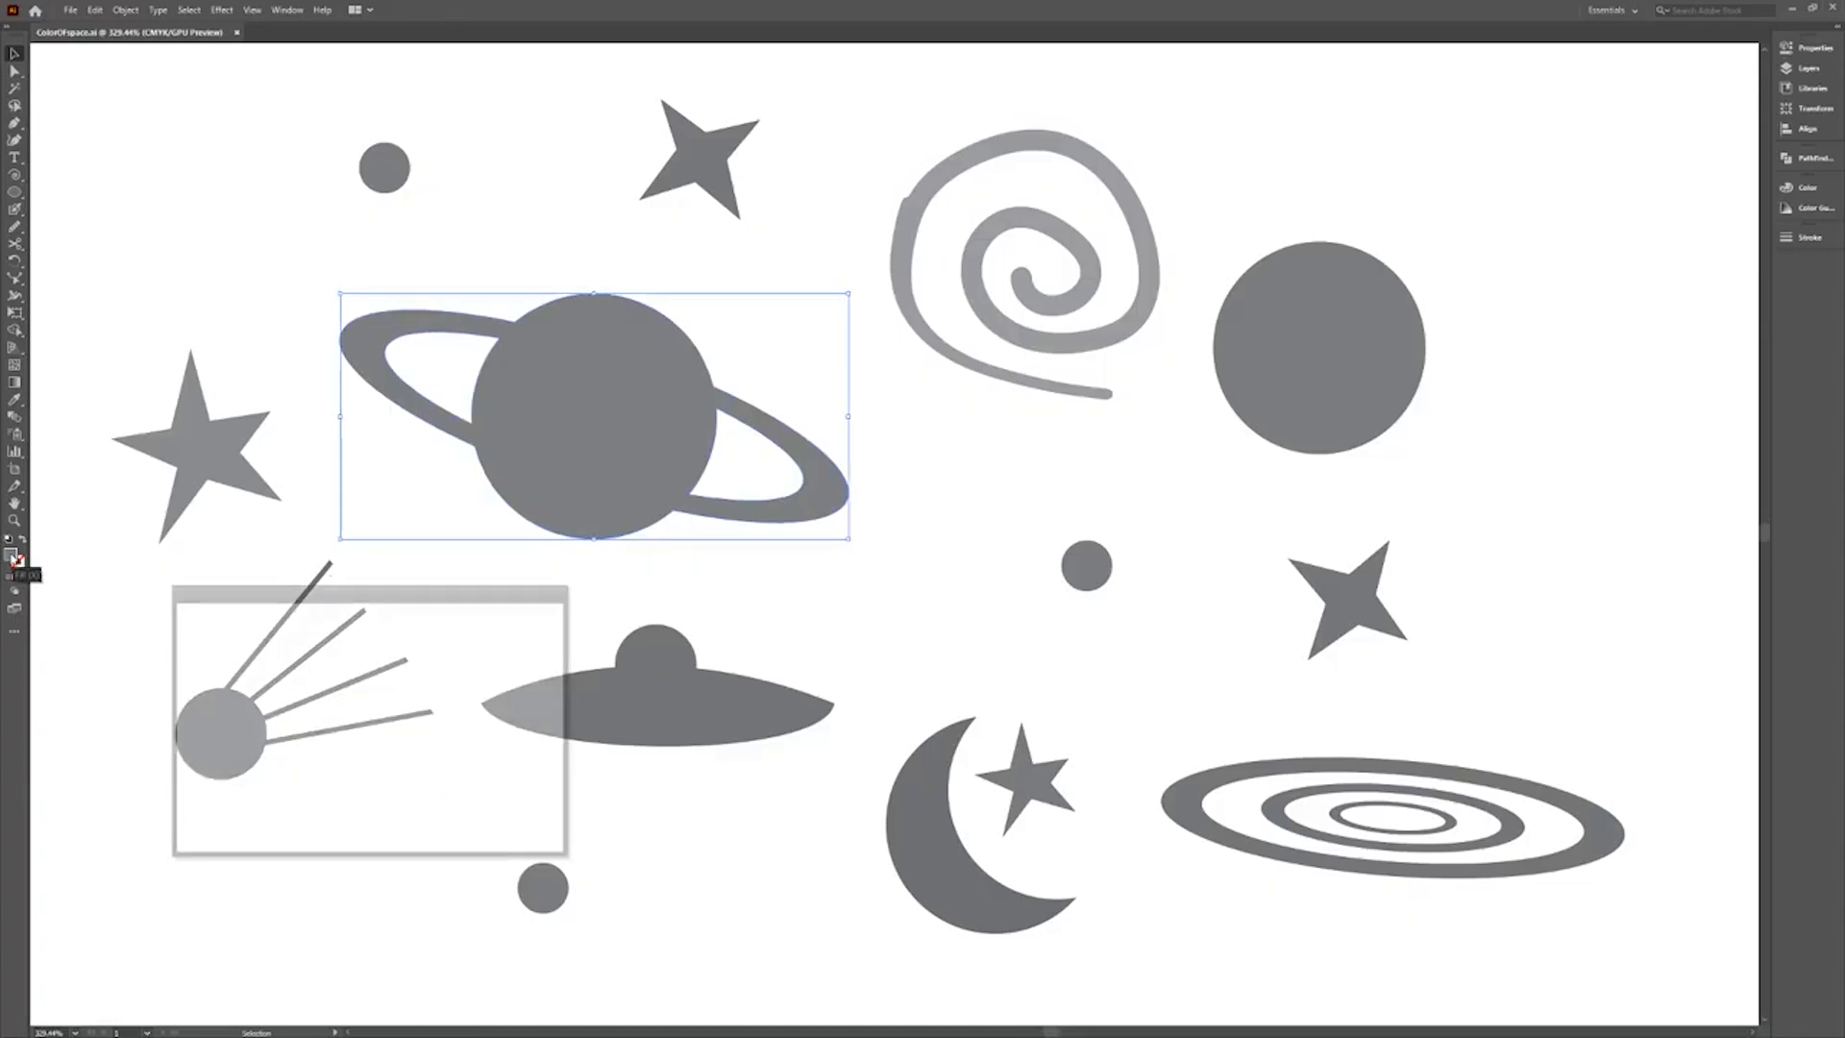
click(359, 640)
click(509, 639)
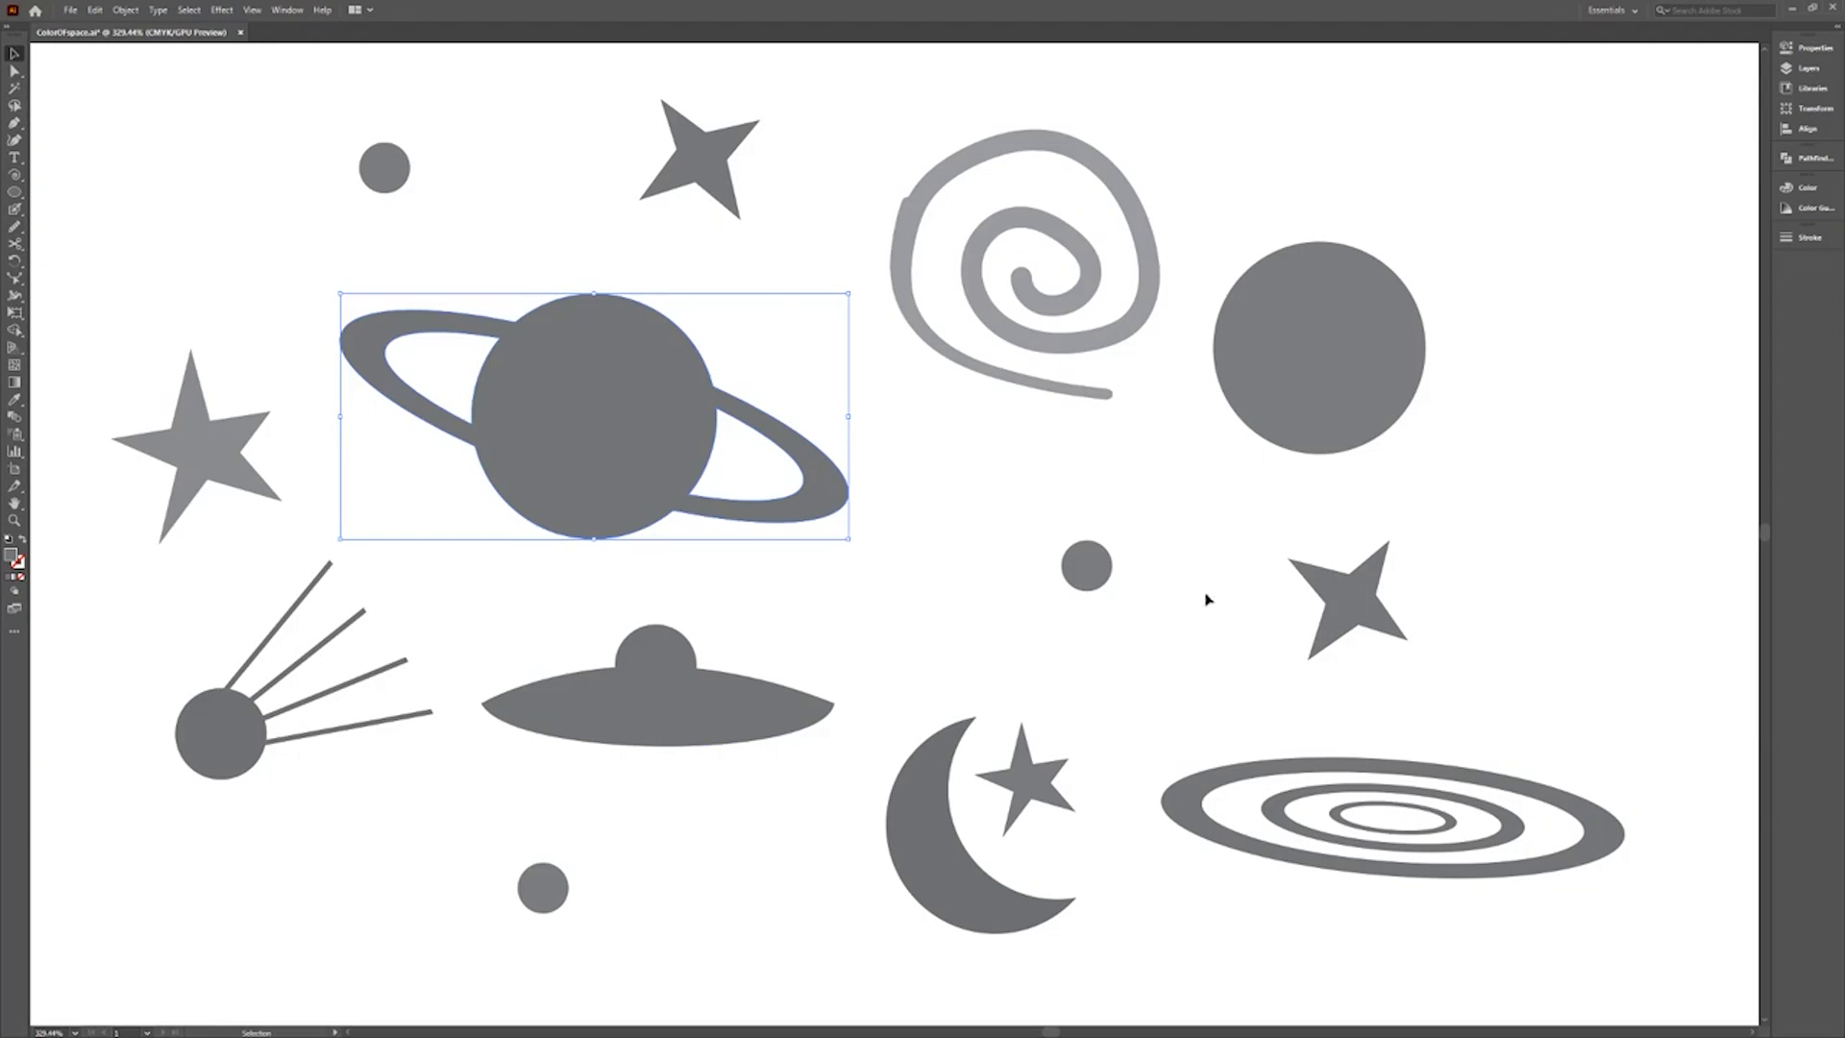
Switch the ringed planet's color mode from Grayscale to RGB and give it a bright pinkish-red fill.
click(1801, 191)
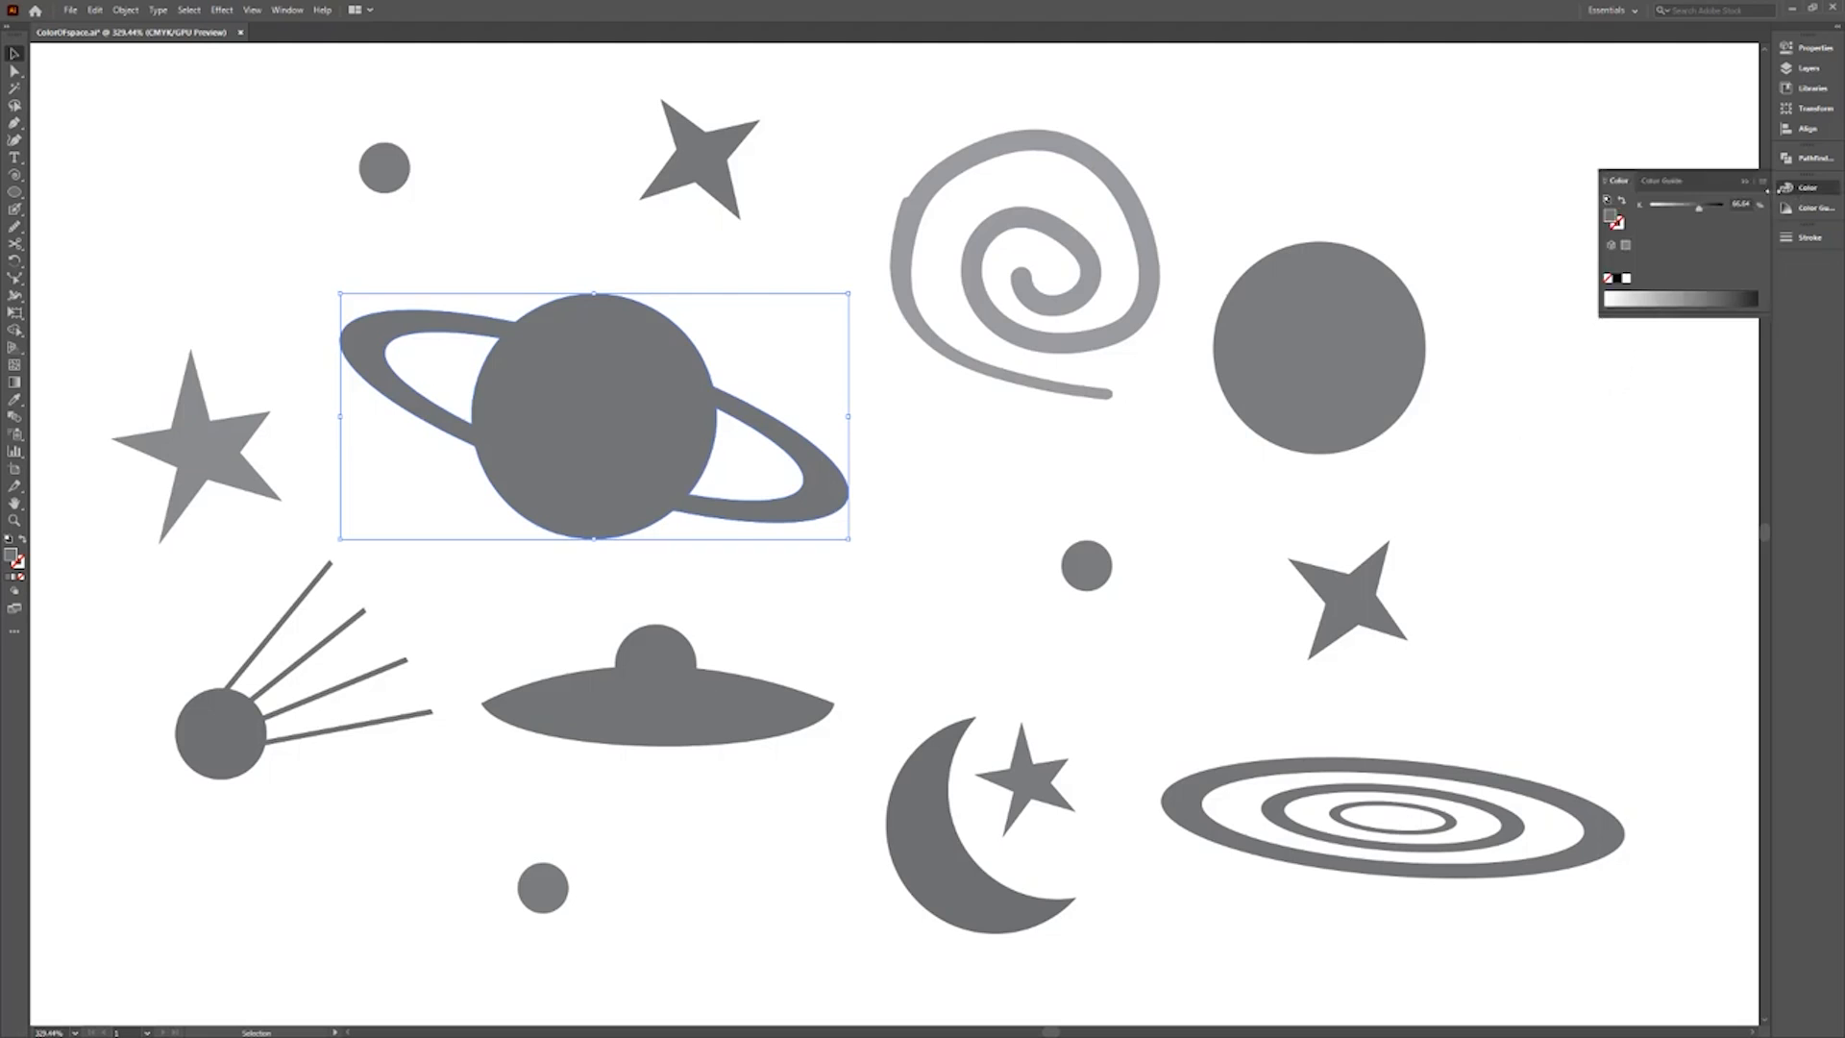
click(1763, 183)
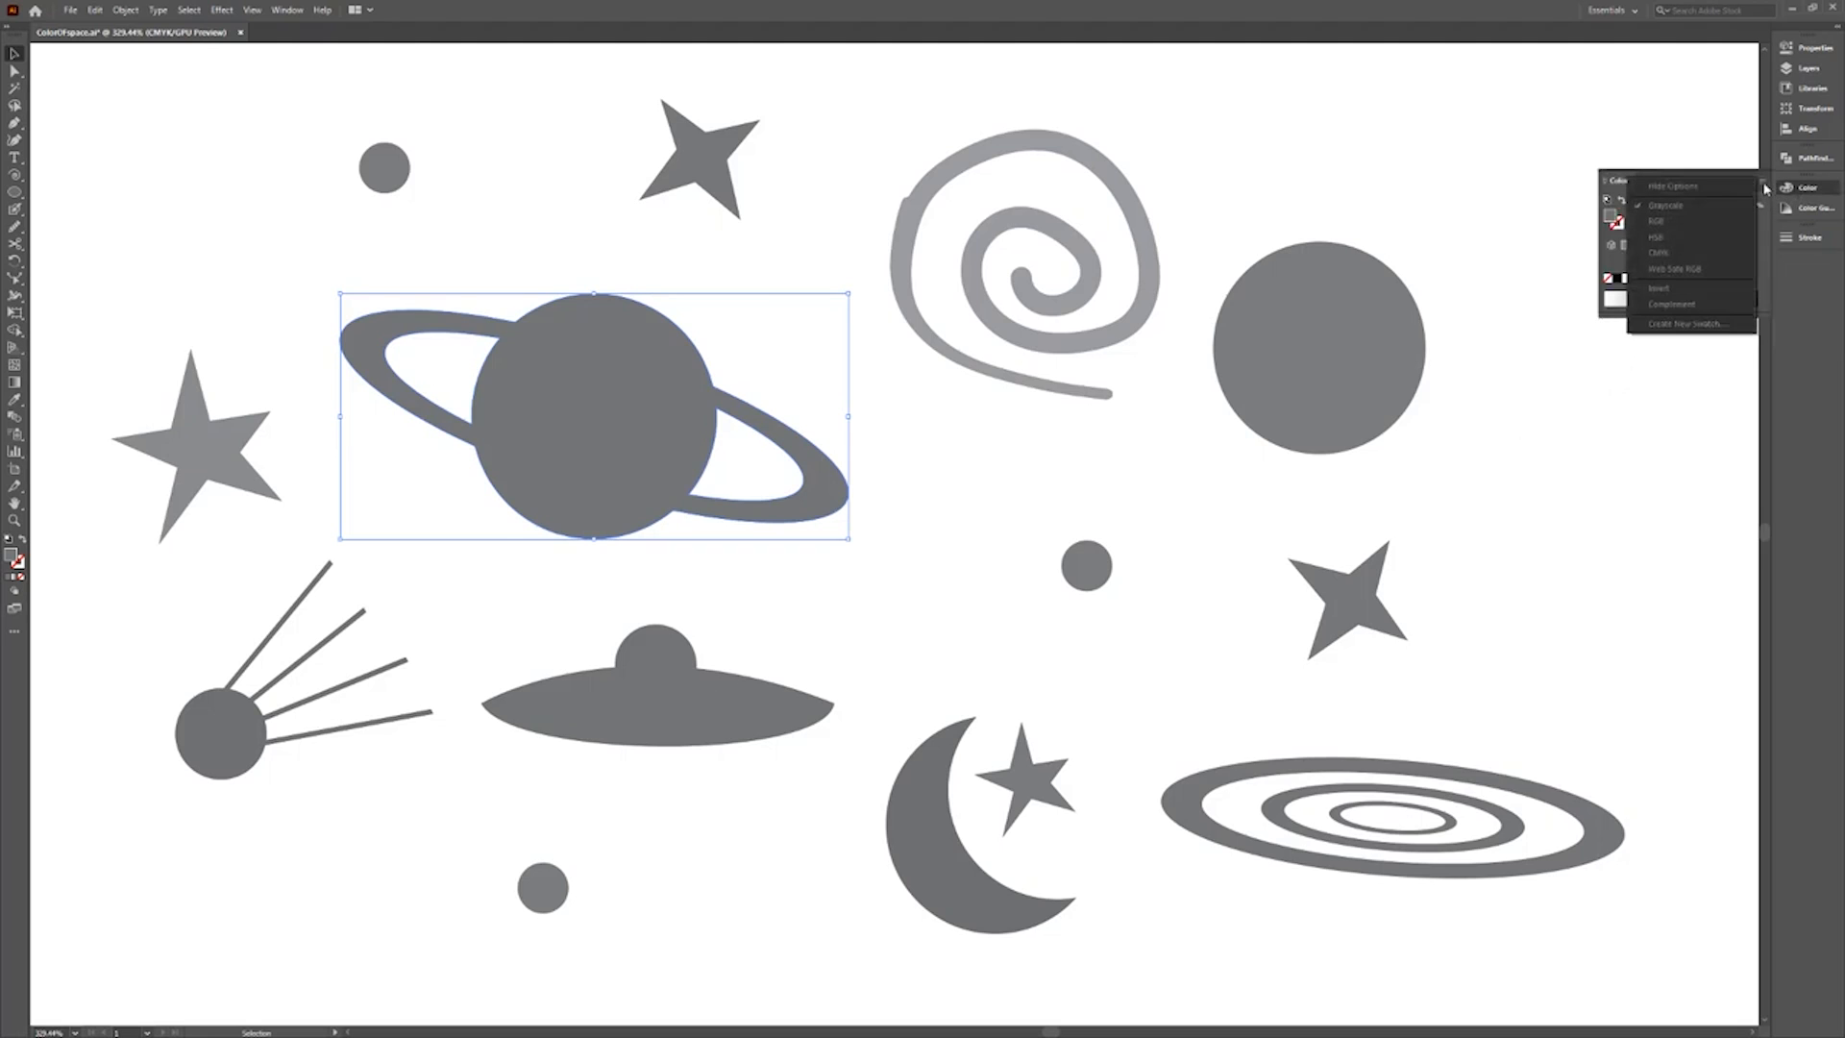
click(1679, 231)
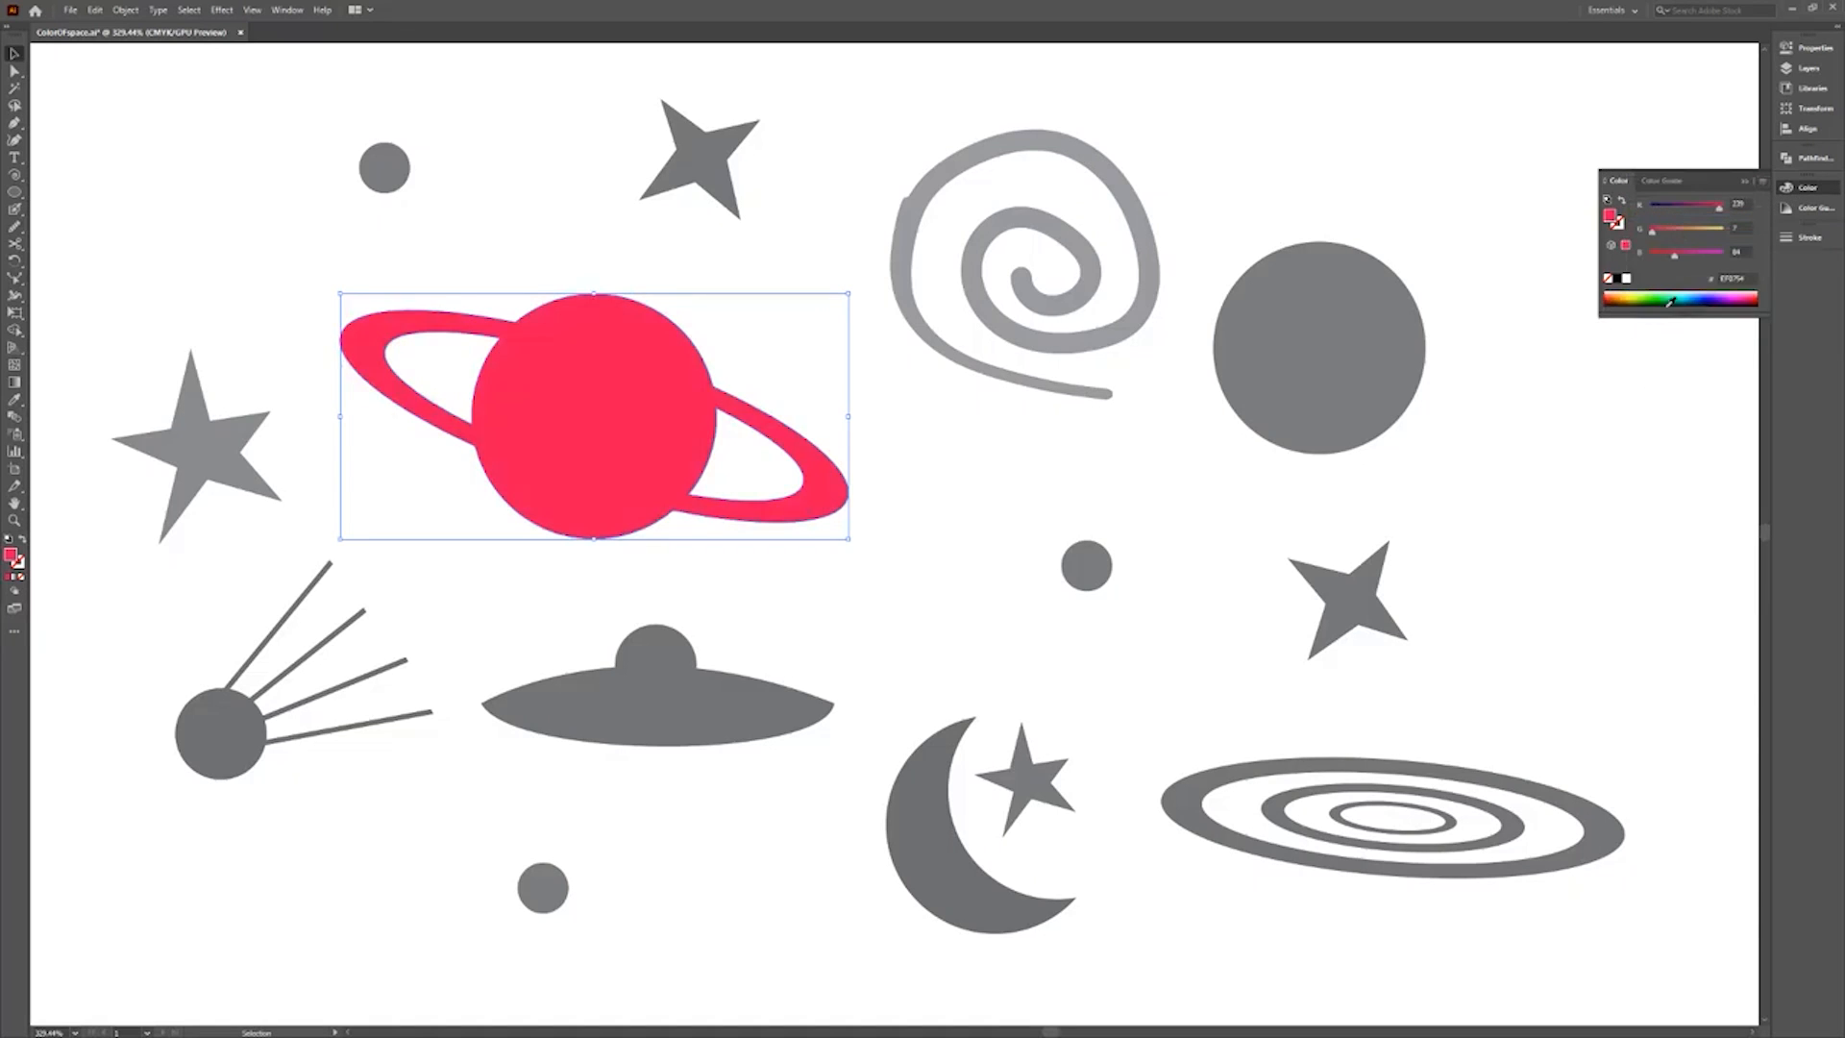
click(1592, 449)
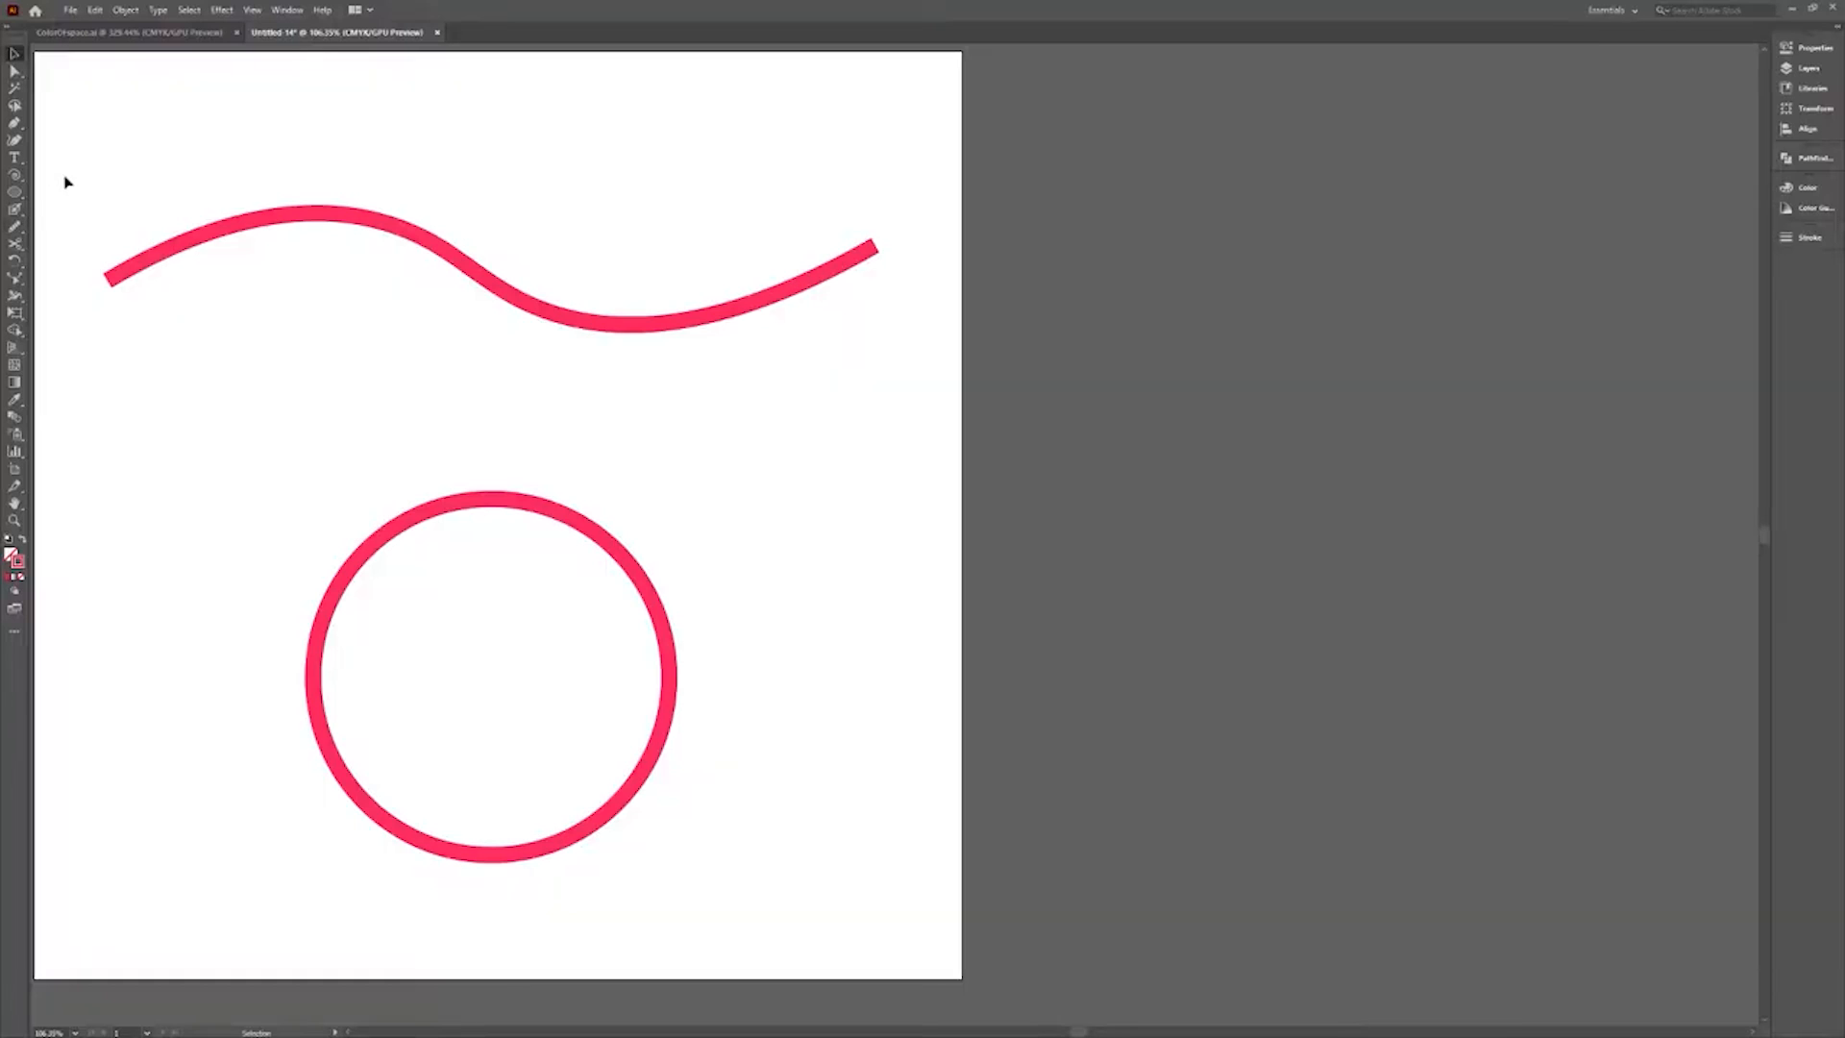
Use Type on a Path to write the creator's name followed by "in 60 Seconds" along the wavy line and around the circle.
drag(18, 162, 58, 192)
click(181, 241)
text(Vaughan)
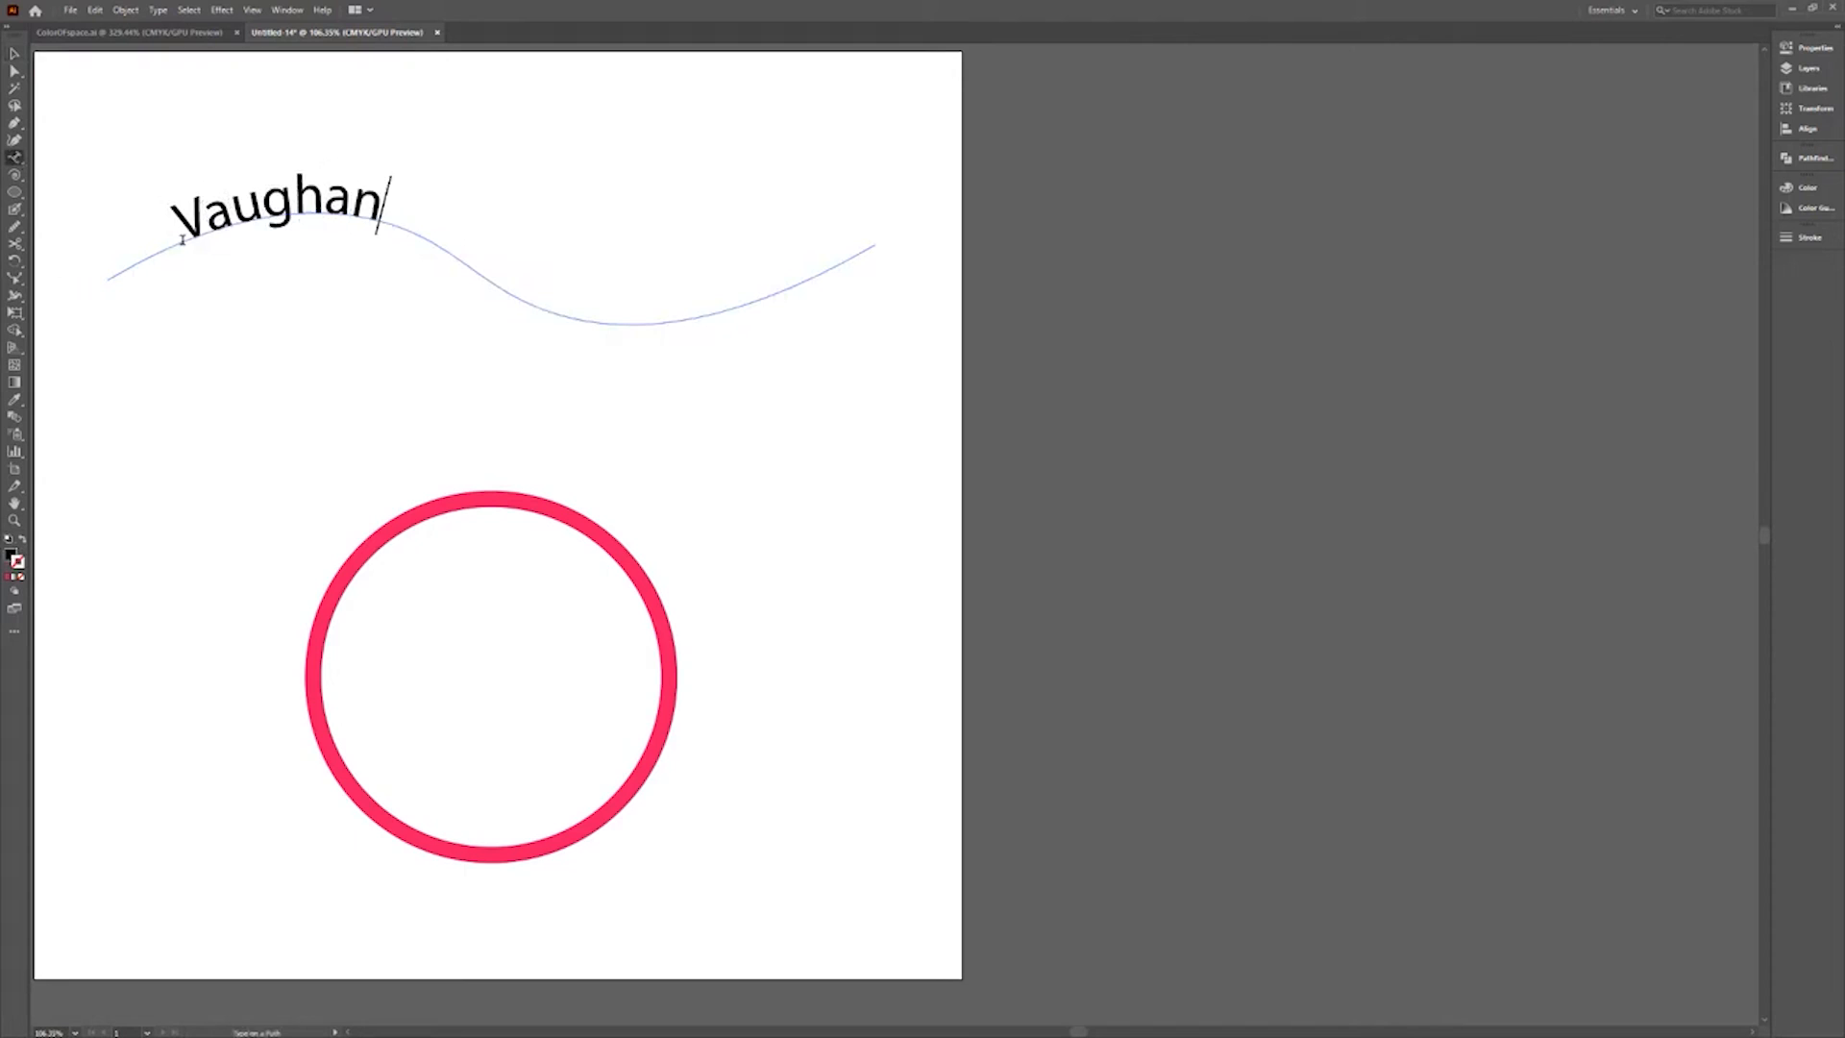
text( in 60 Seconds)
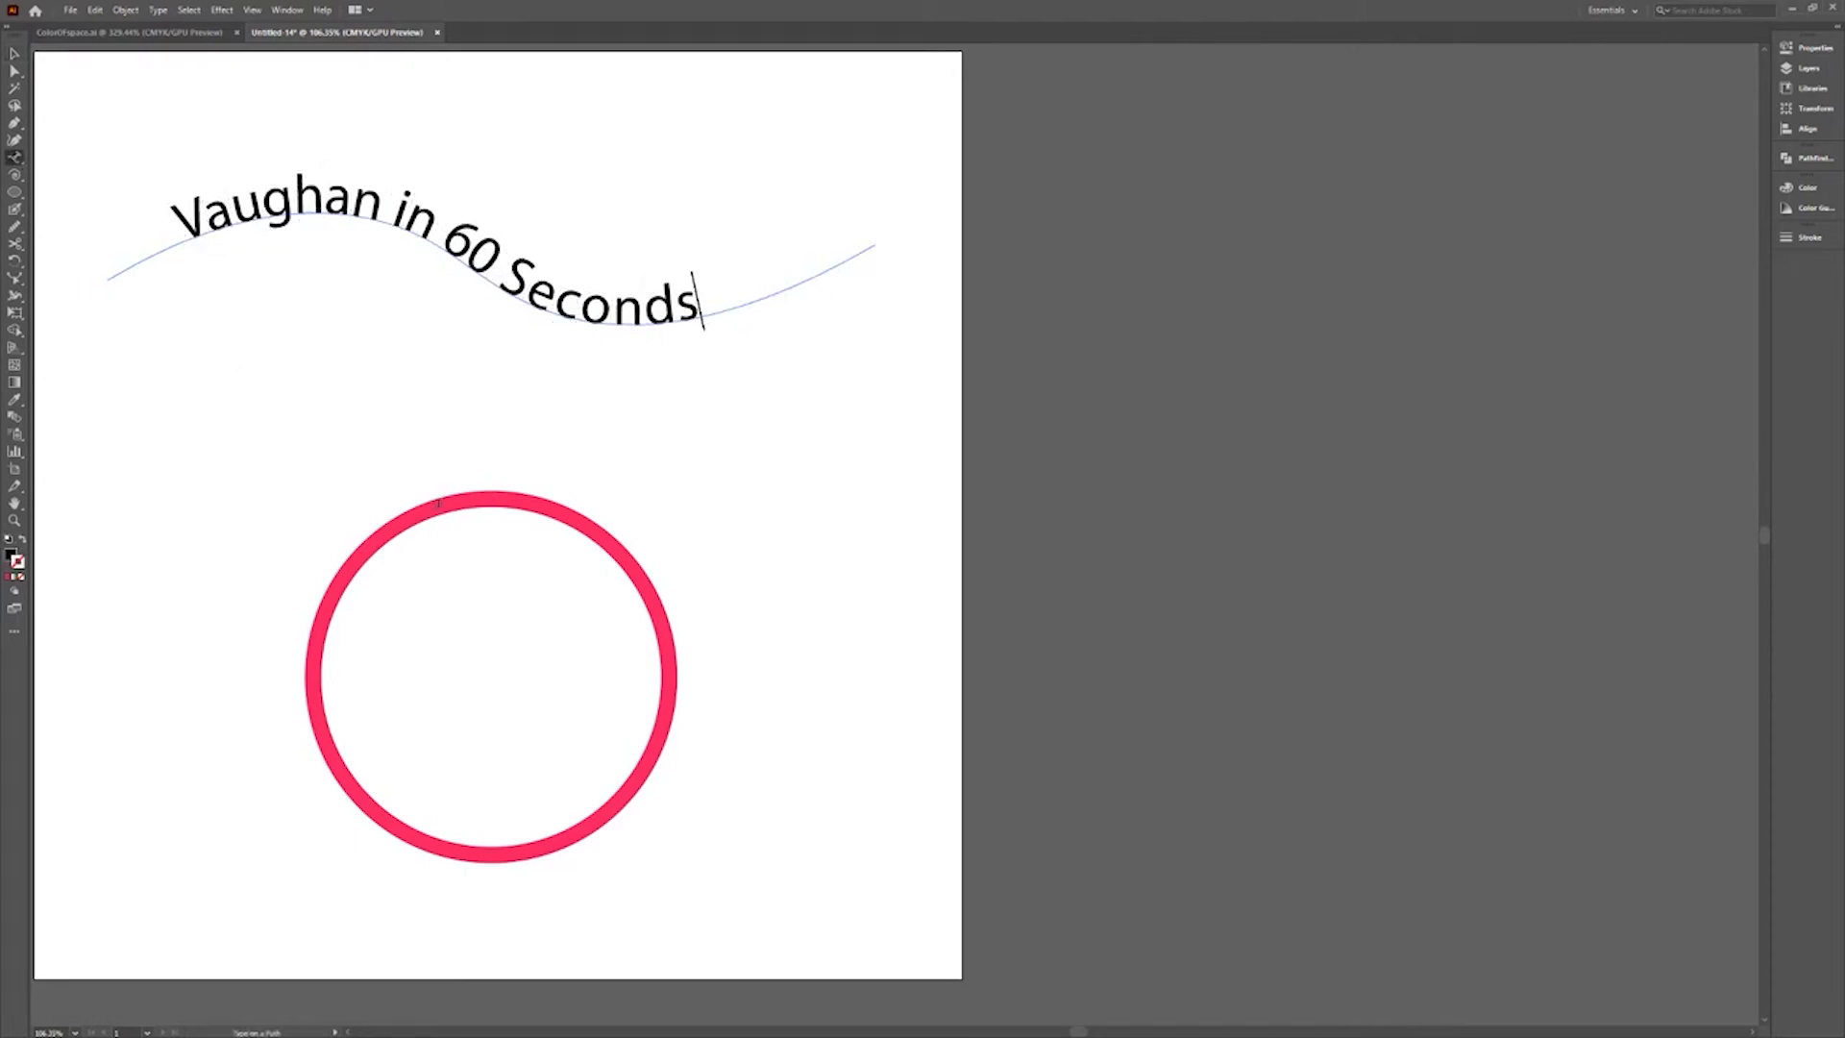
click(439, 502)
text(Vaughan in 60 Seconds)
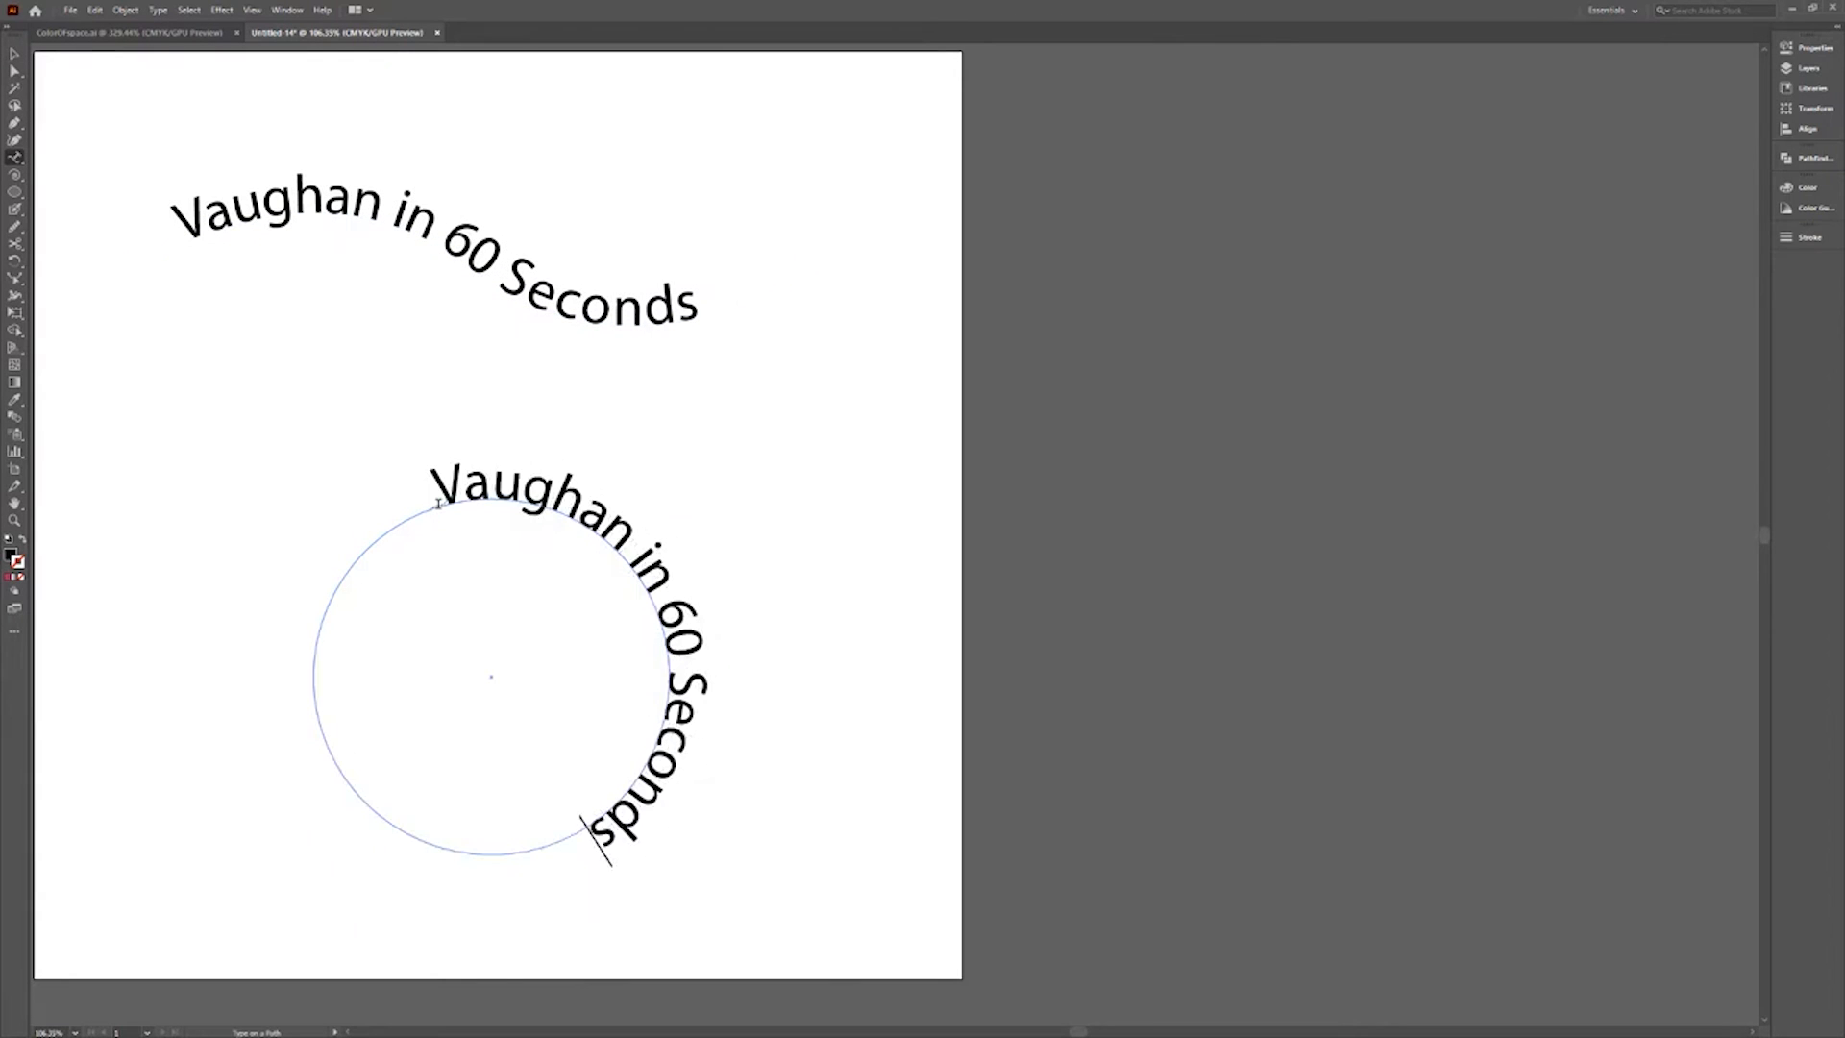
key(Escape)
Slide the wavy text closer to its path's start and move the circle text to begin on the circle's lower-left side.
click(566, 314)
mouse_move(552, 252)
mouse_down()
mouse_move(824, 260)
mouse_move(586, 255)
mouse_up()
click(680, 661)
drag(589, 869, 222, 833)
click(14, 70)
click(136, 272)
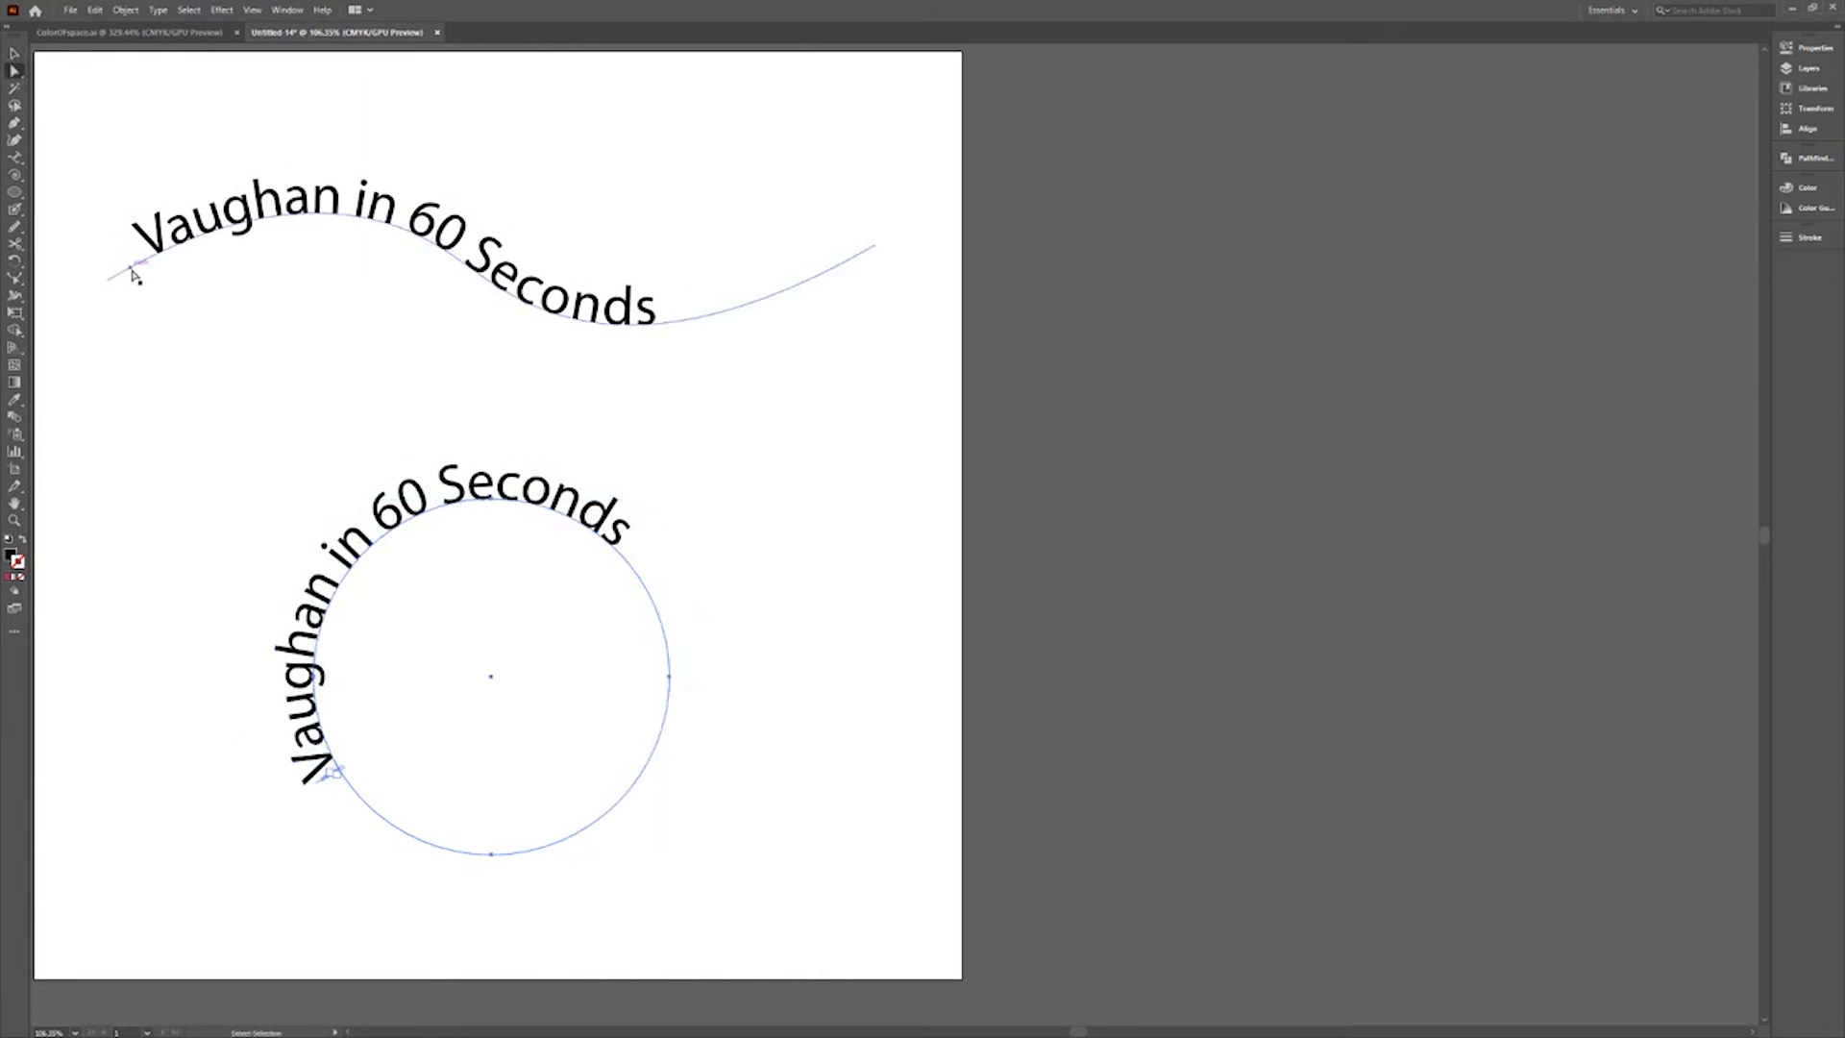
click(615, 322)
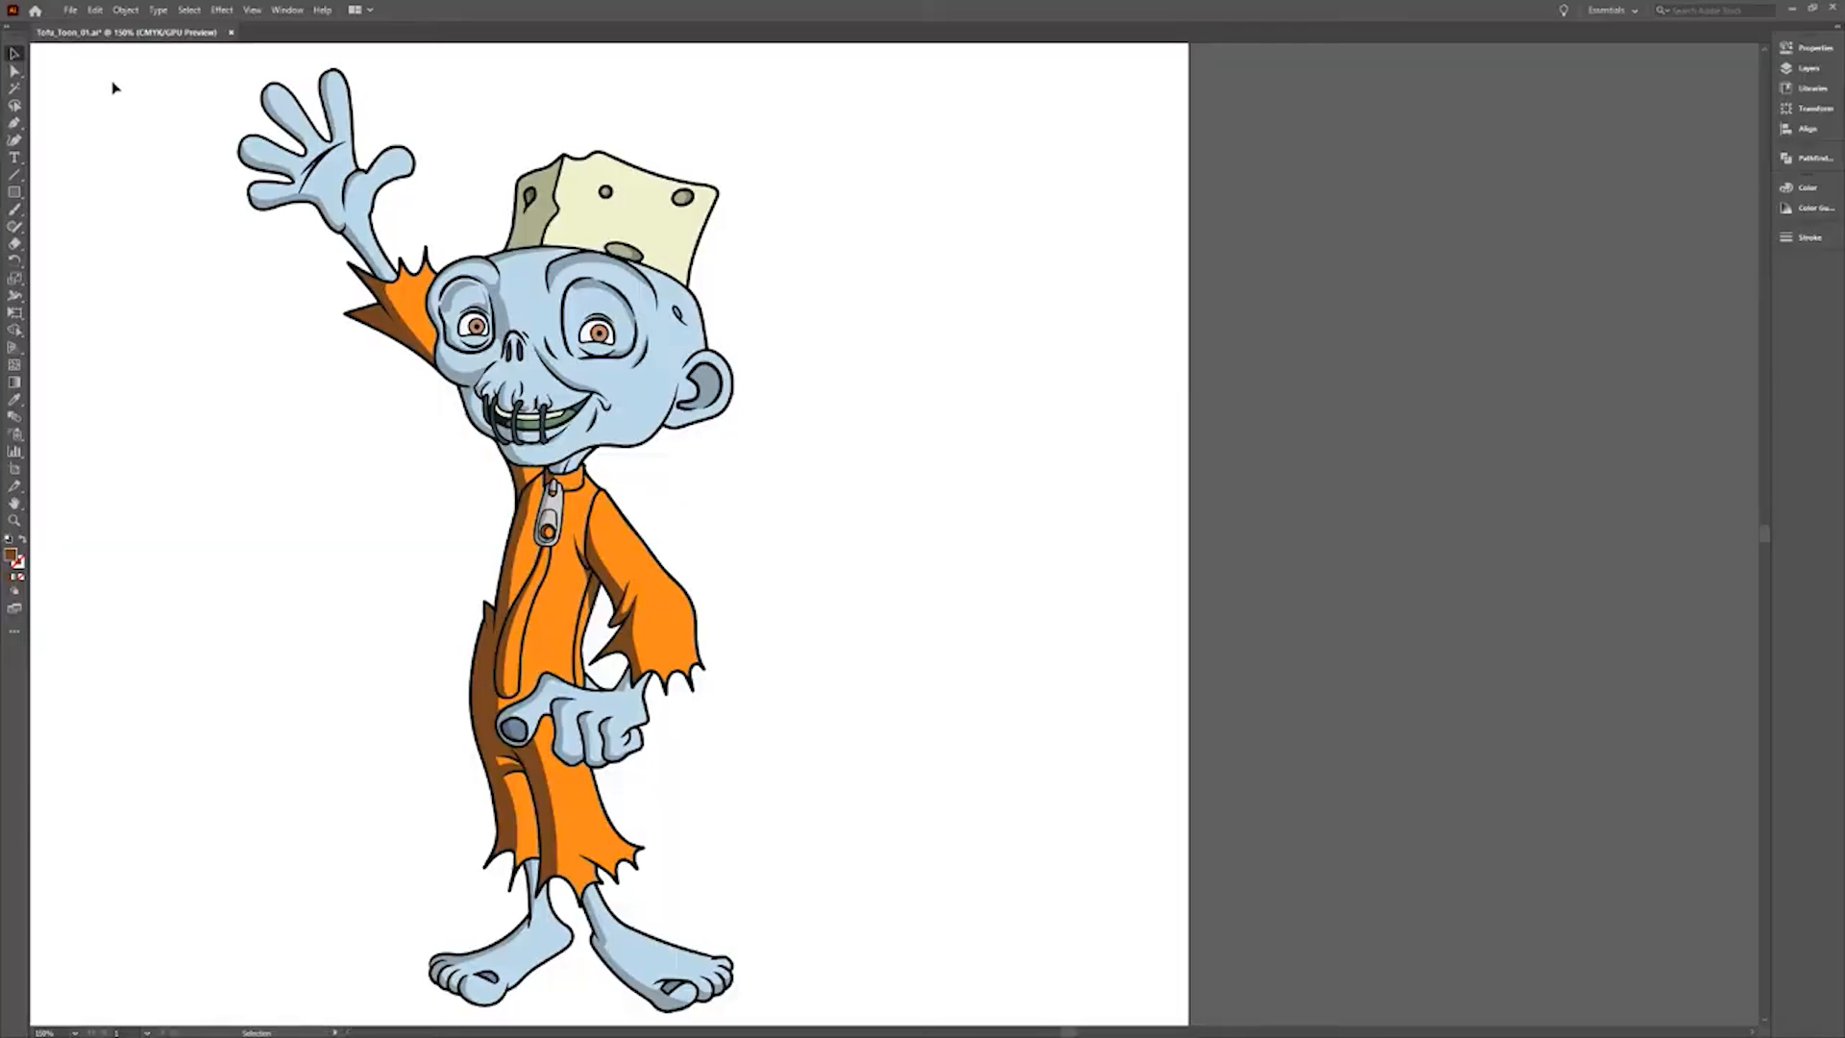
Open a second window of the zombie drawing and arrange both windows side by side.
click(278, 10)
click(294, 28)
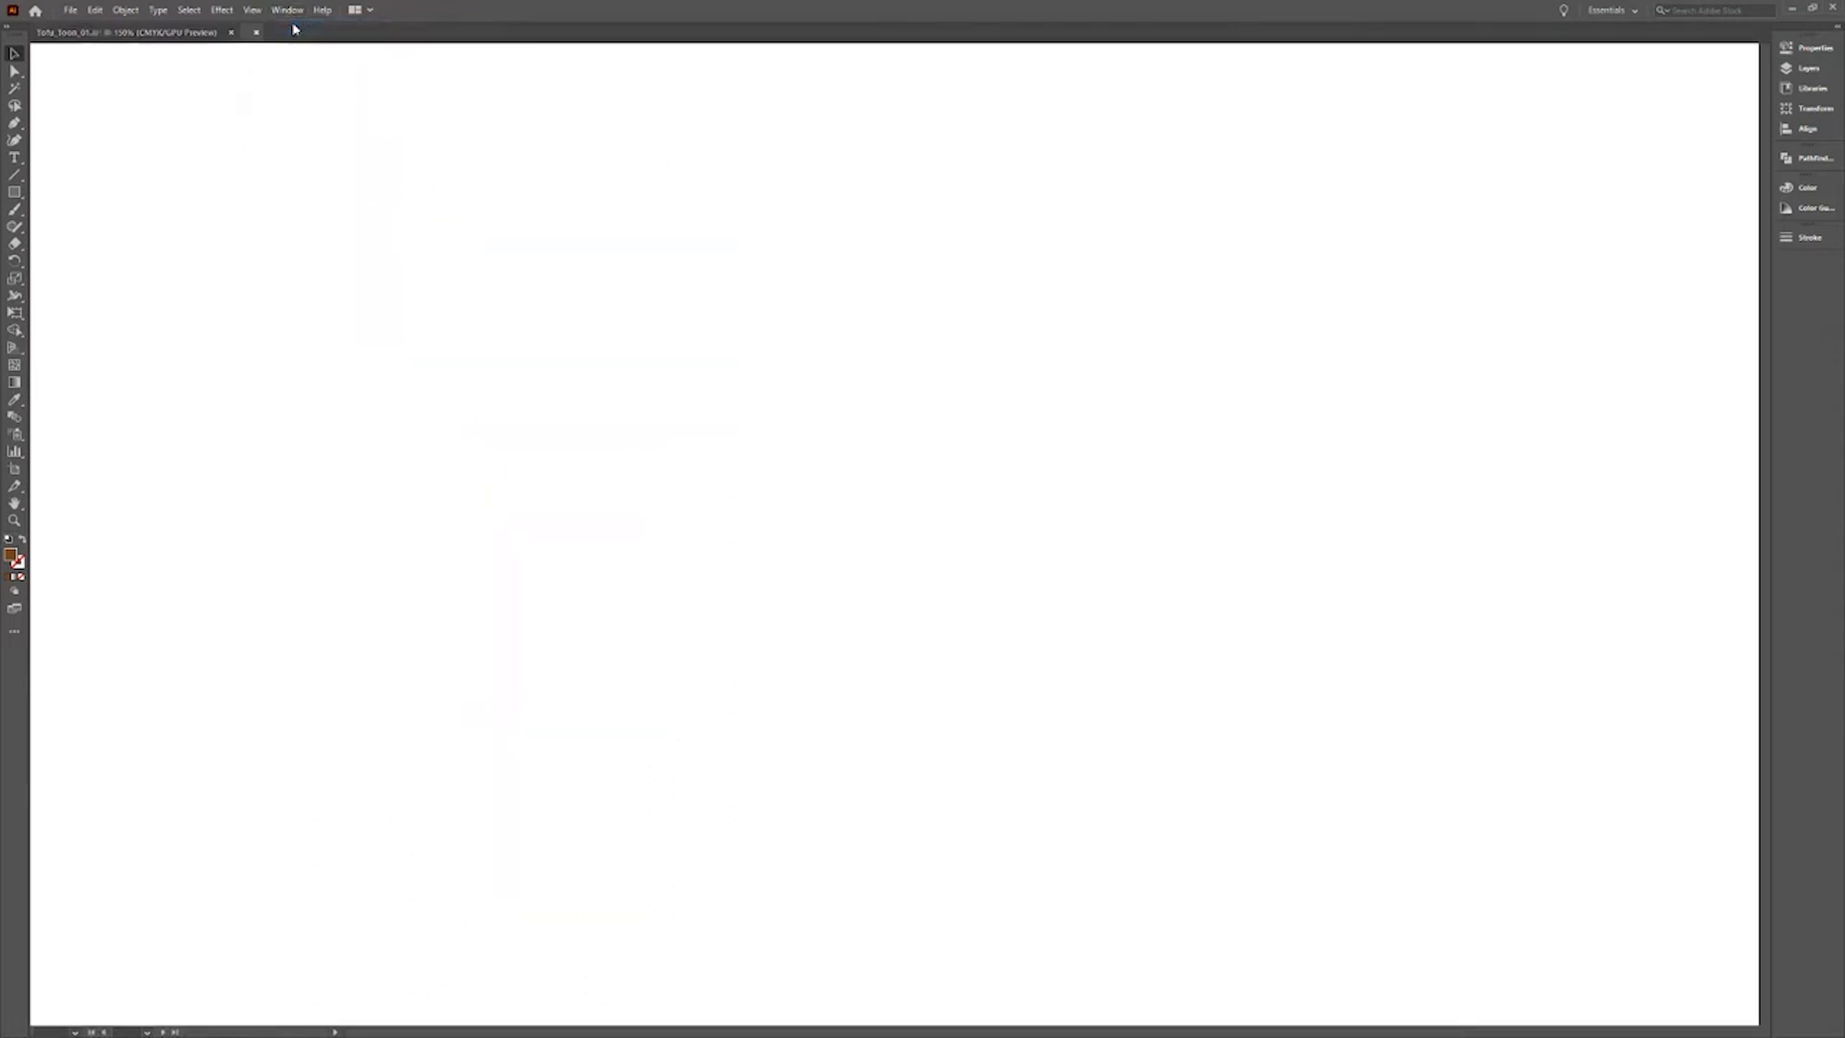
click(371, 10)
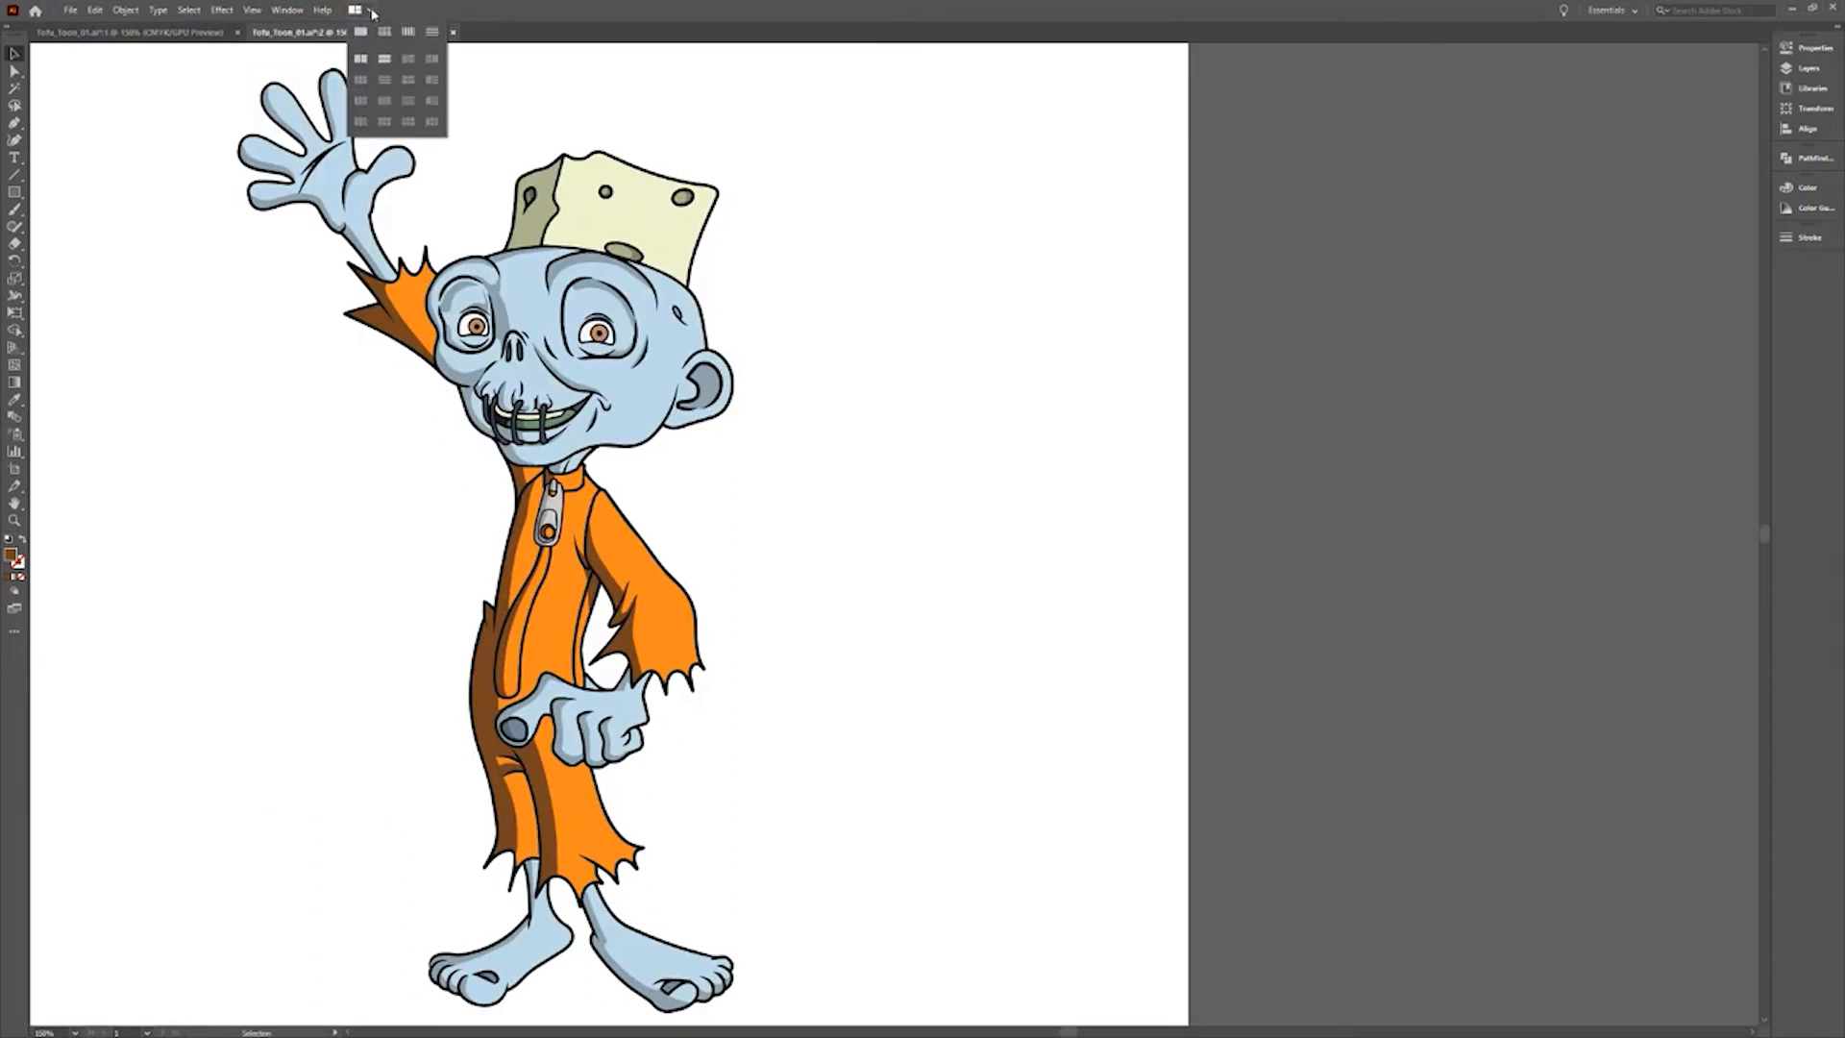
click(362, 58)
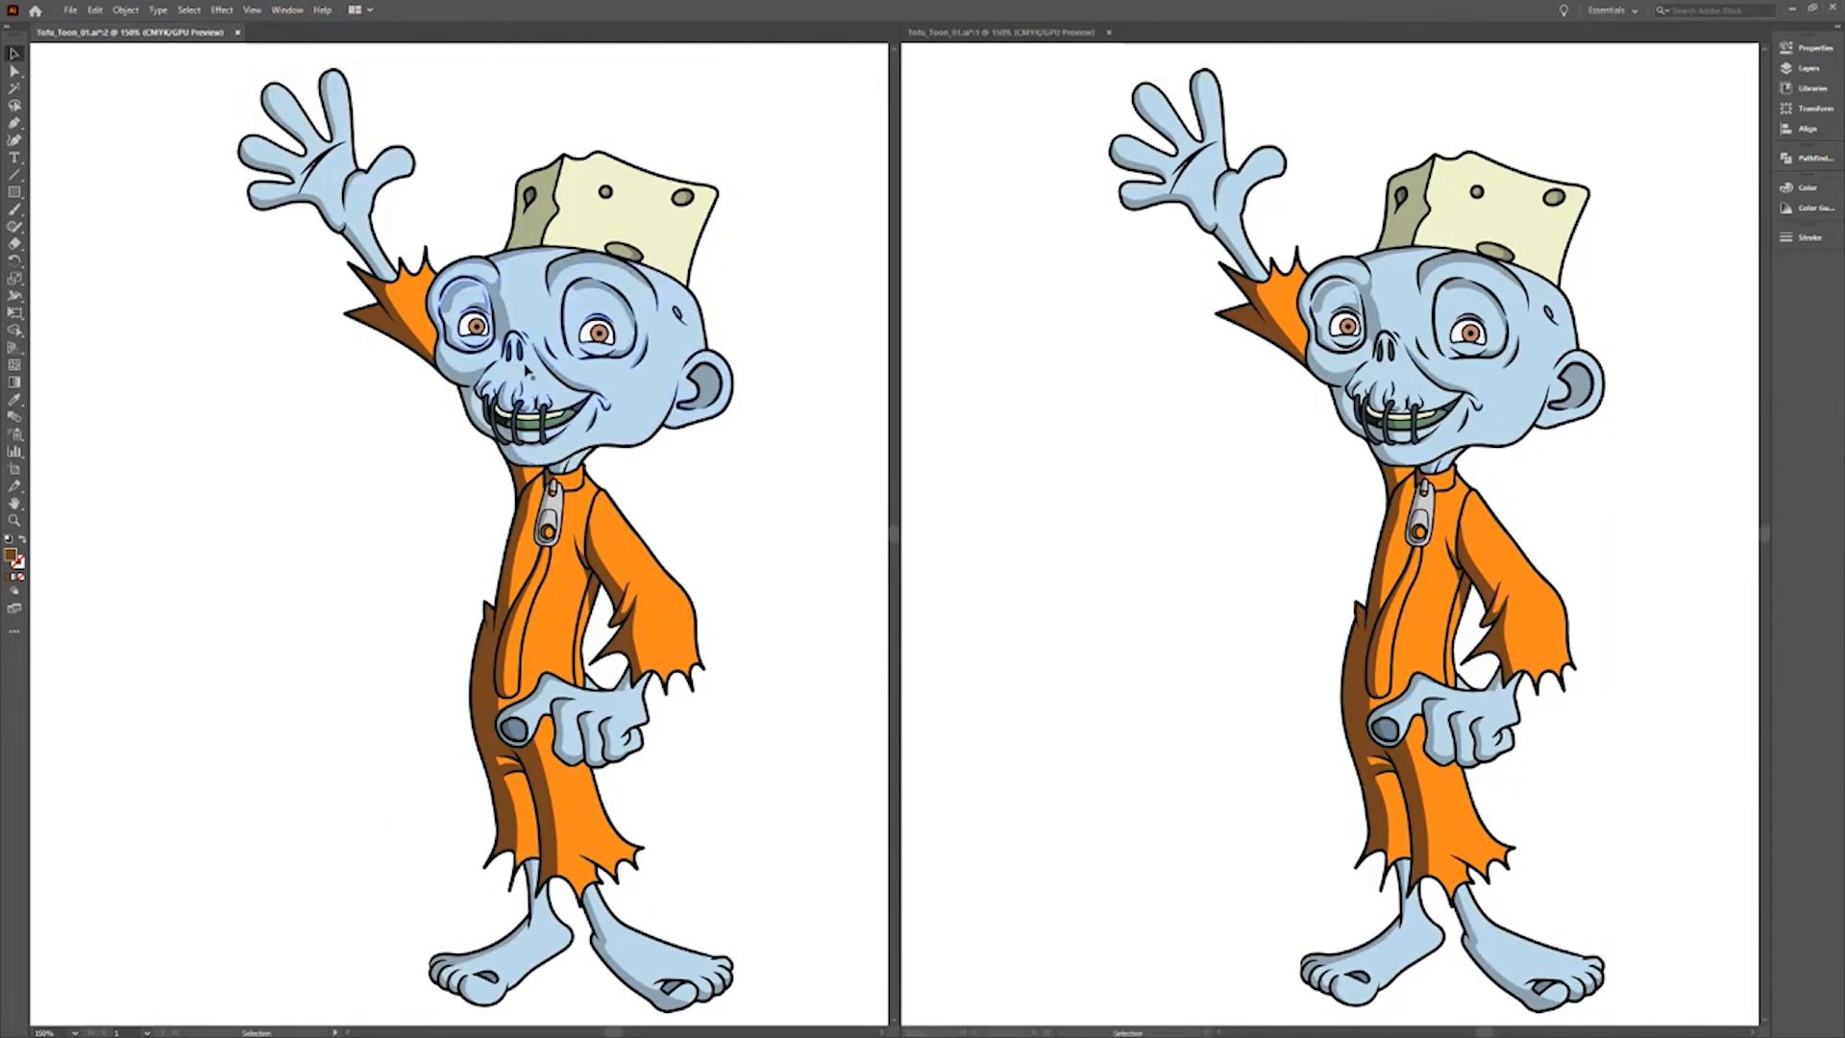
Select both of the zombie's irises in a close-up in one window and pick a new fill color for them.
drag(525, 369, 636, 306)
drag(637, 306, 512, 437)
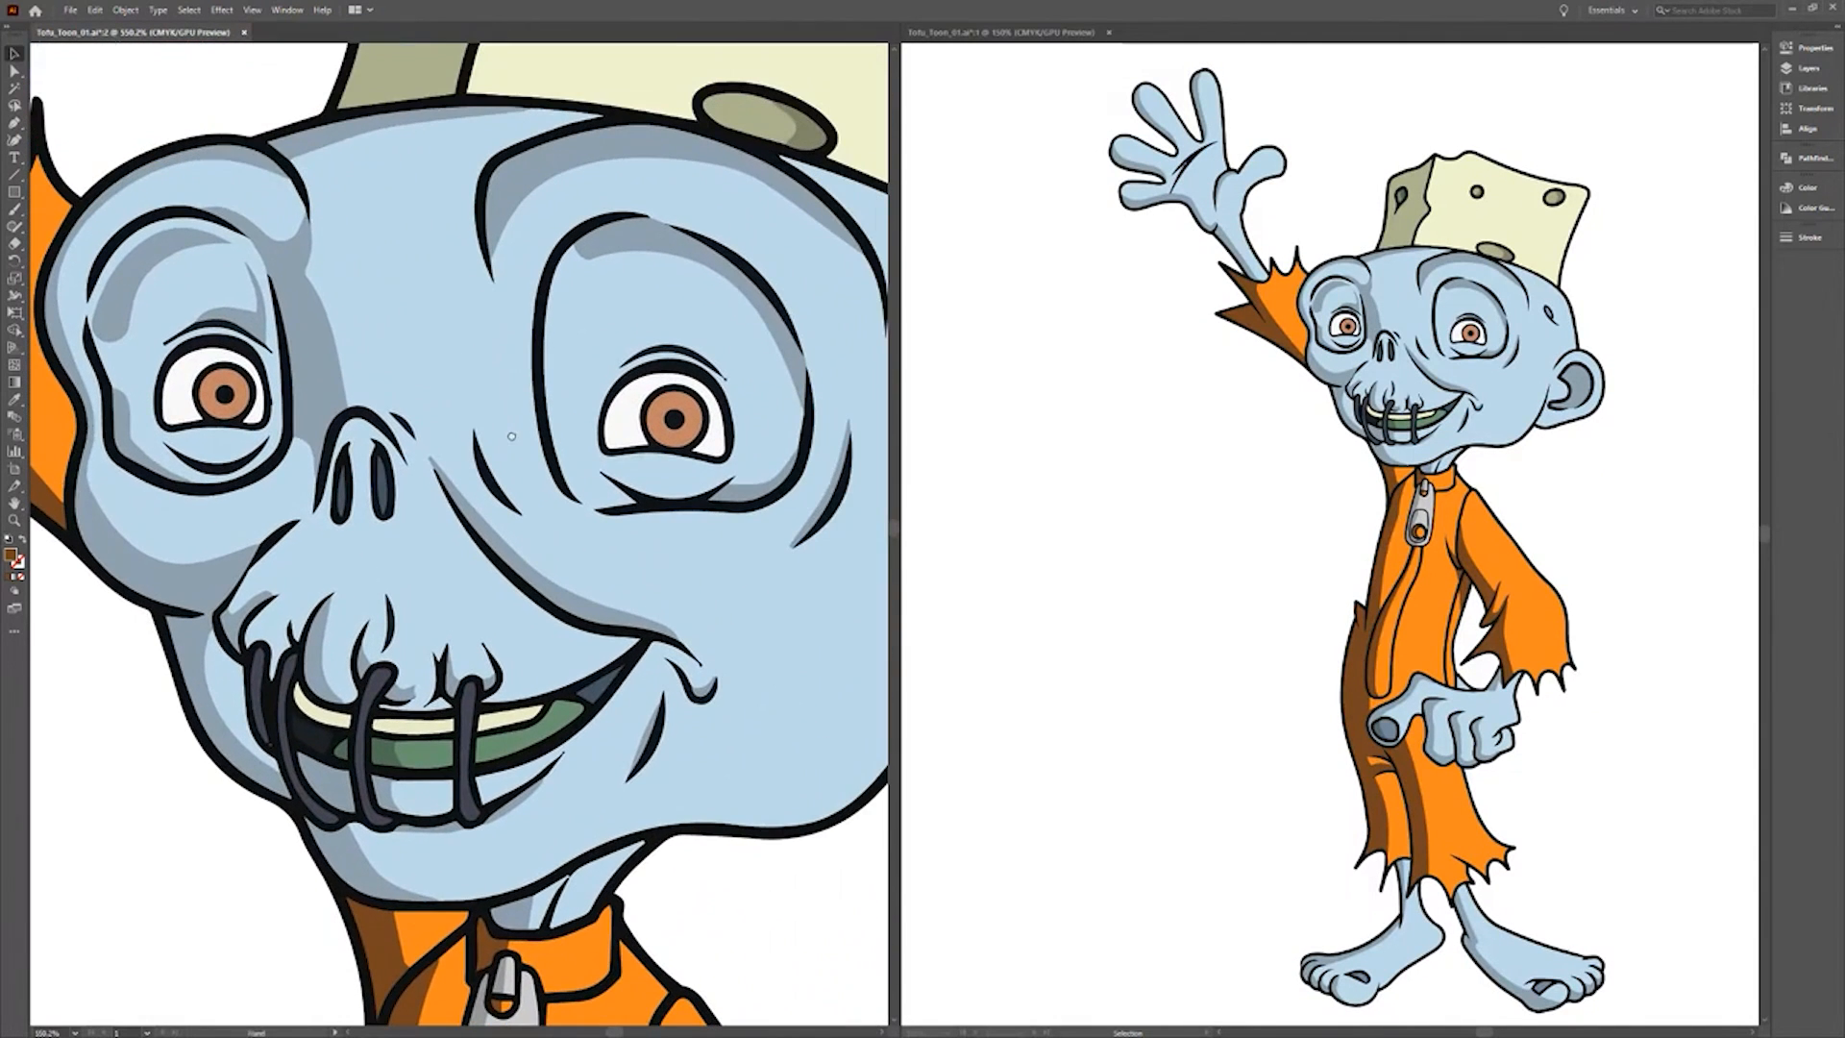
click(247, 396)
shift+click(672, 419)
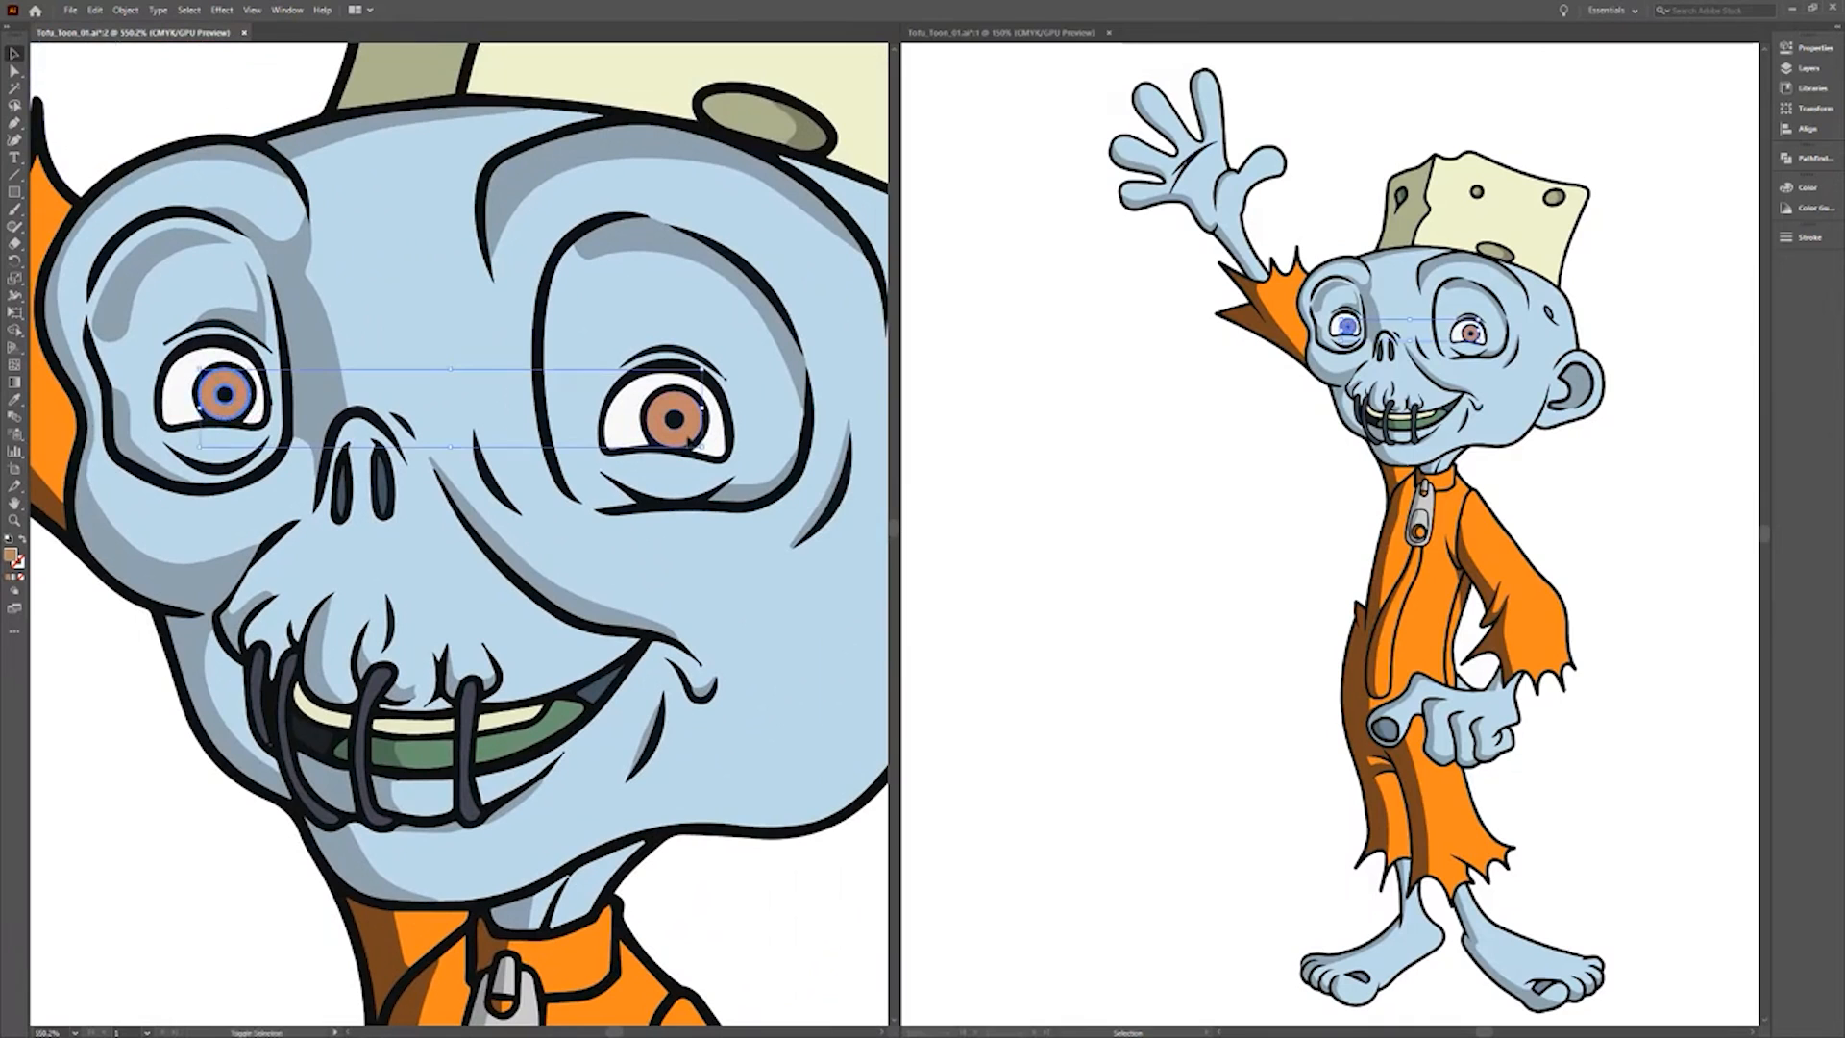
double_click(12, 556)
drag(386, 728, 387, 751)
click(363, 631)
click(504, 636)
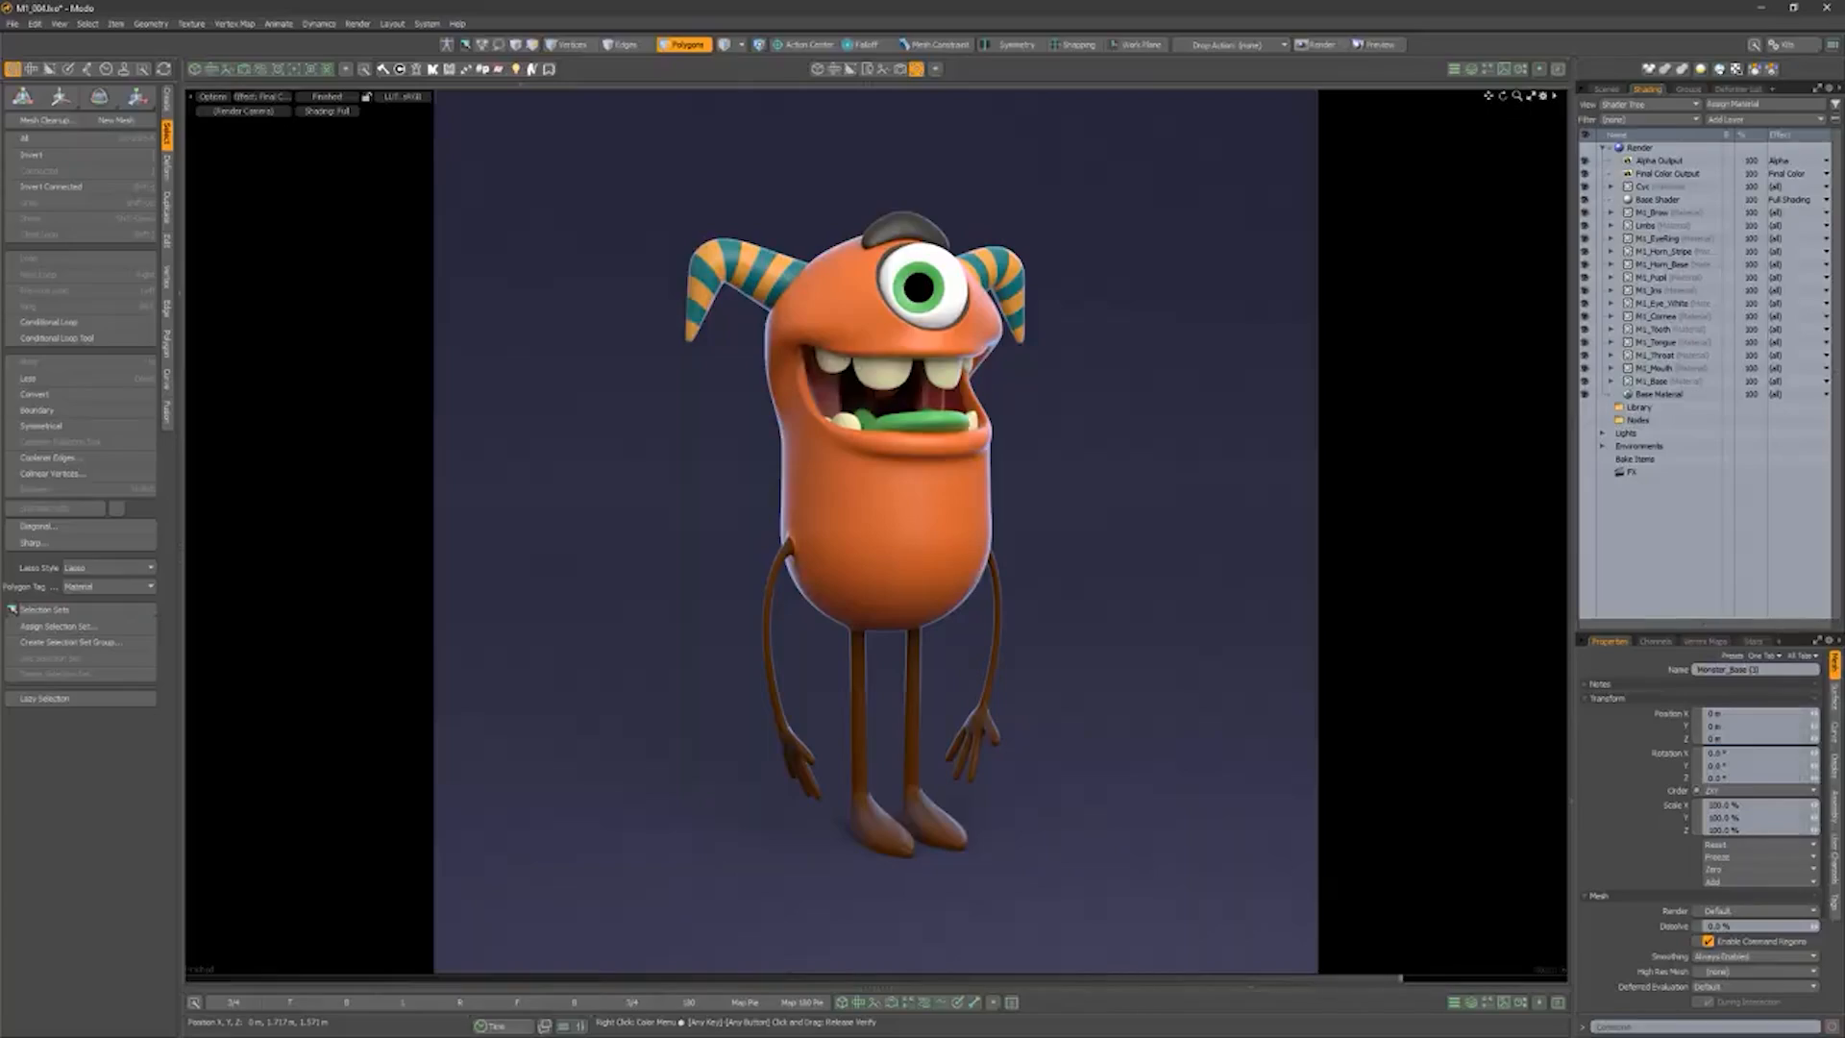
In Modo, add a Diffuse Color render output from the Material group to the monster's shader tree.
click(1738, 123)
mouse_move(1735, 229)
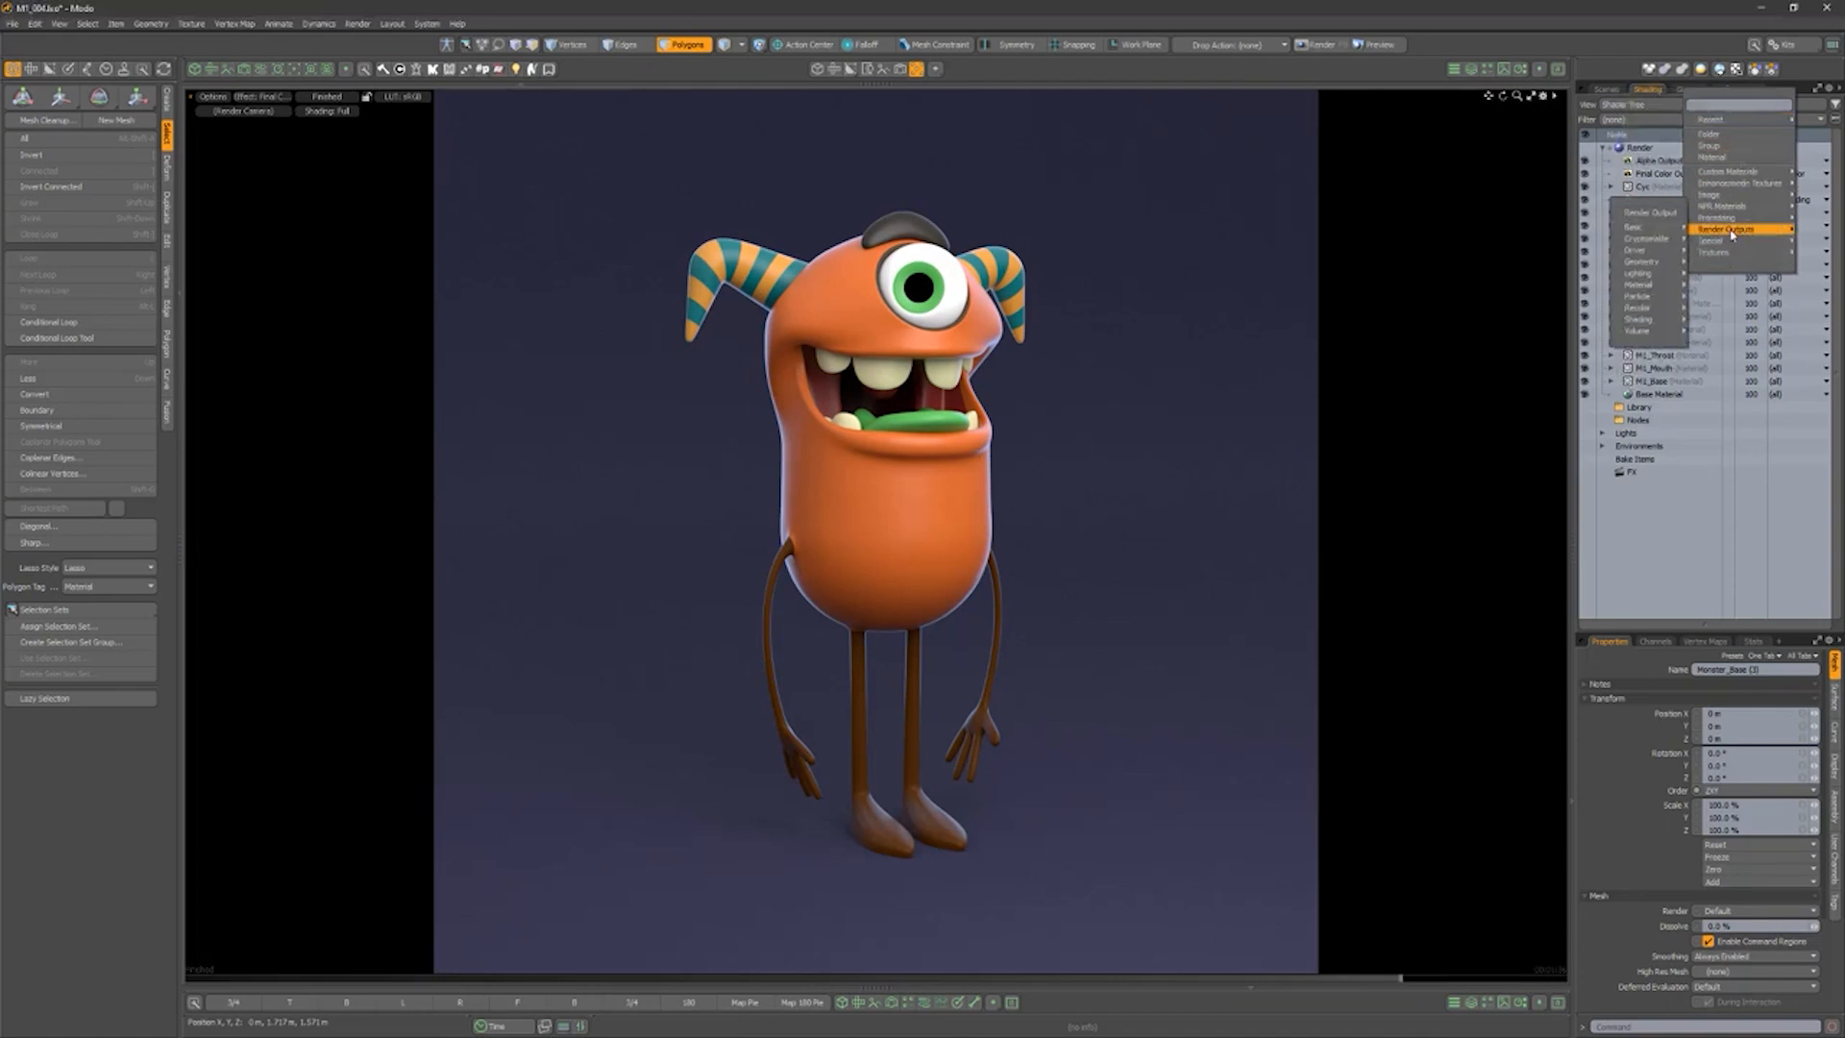
mouse_move(1652, 284)
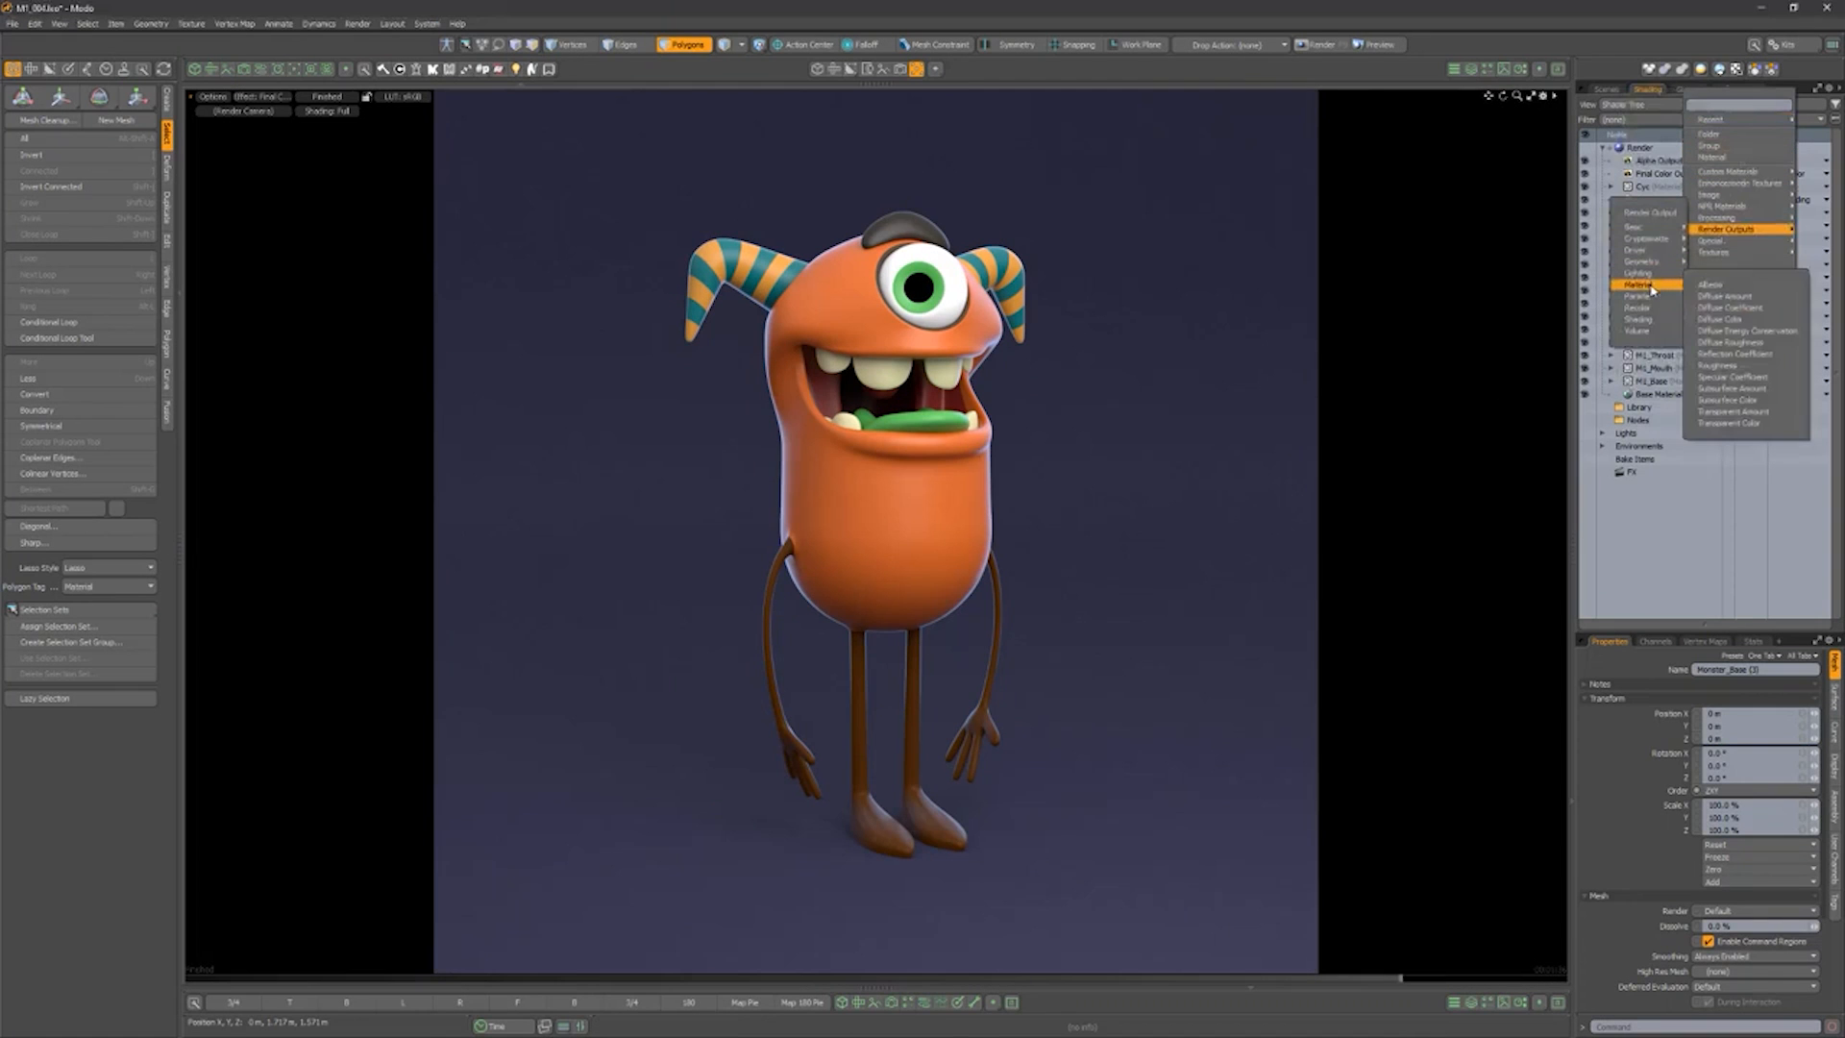
click(1737, 325)
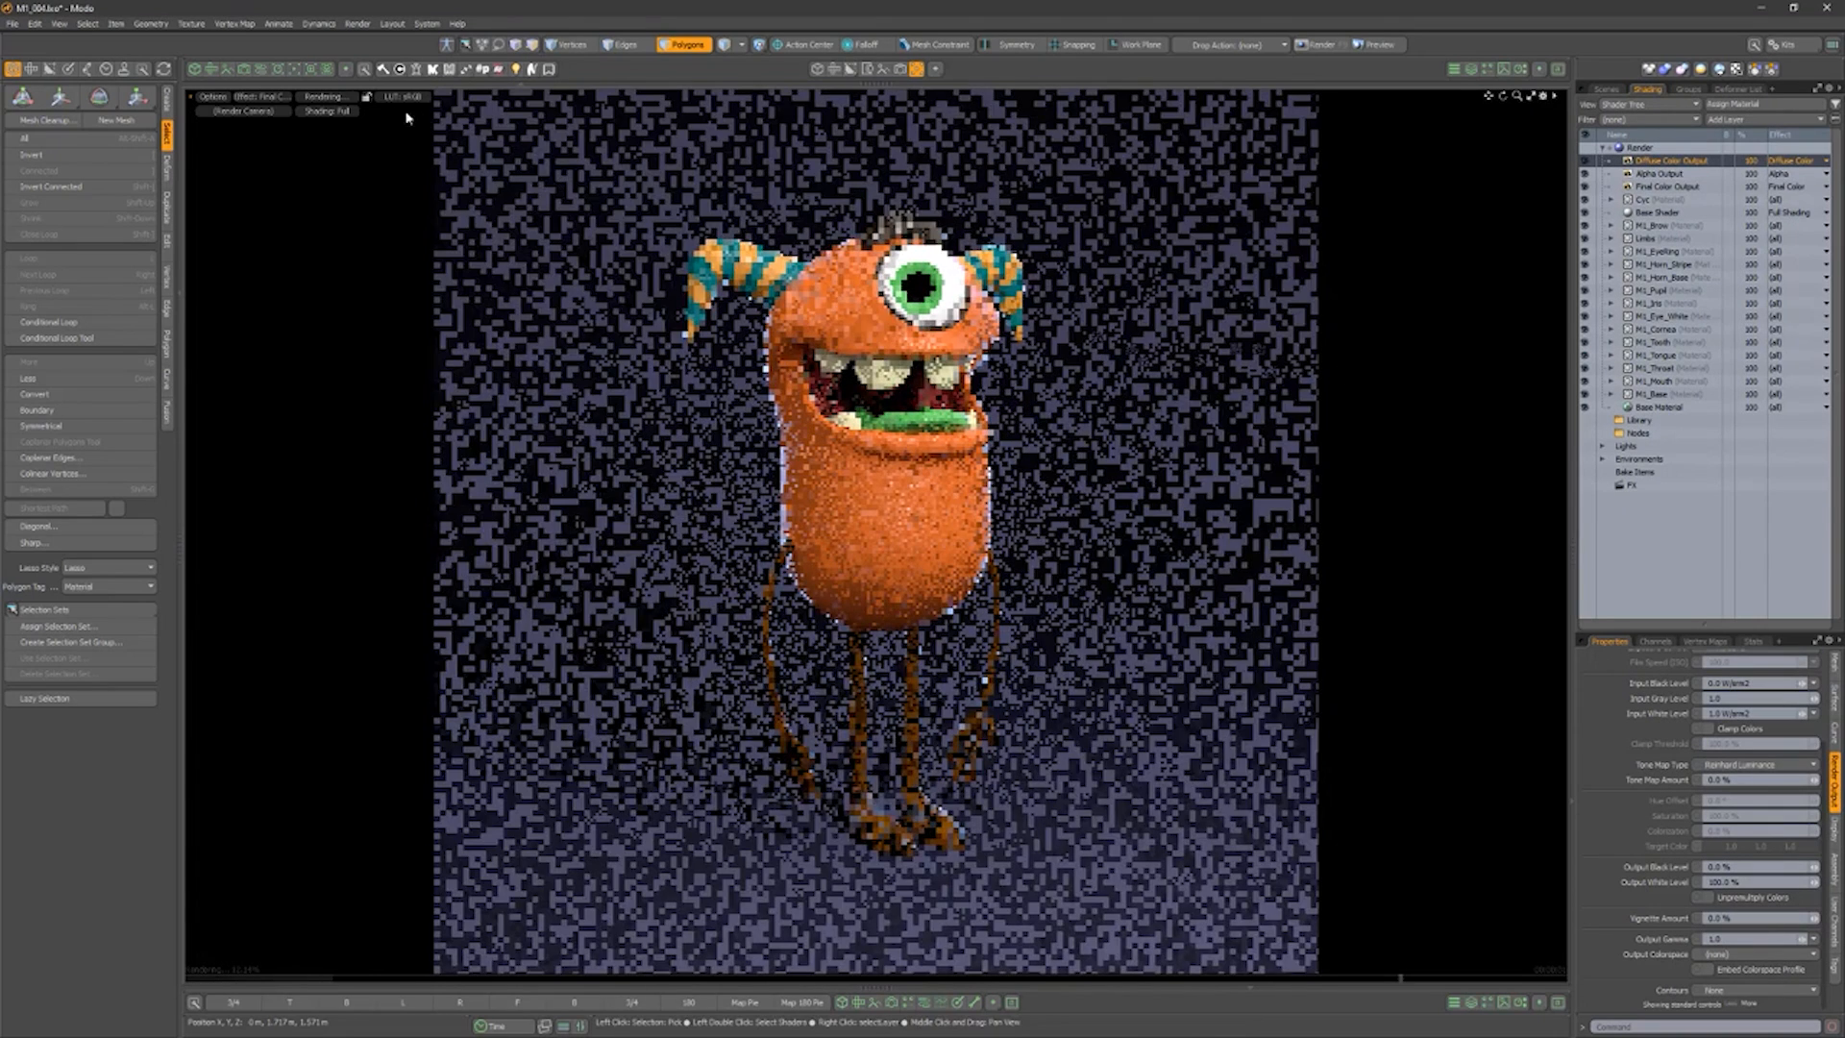
Set the preview render to display the Diffuse Color Output and start a render of the monster scene.
click(276, 97)
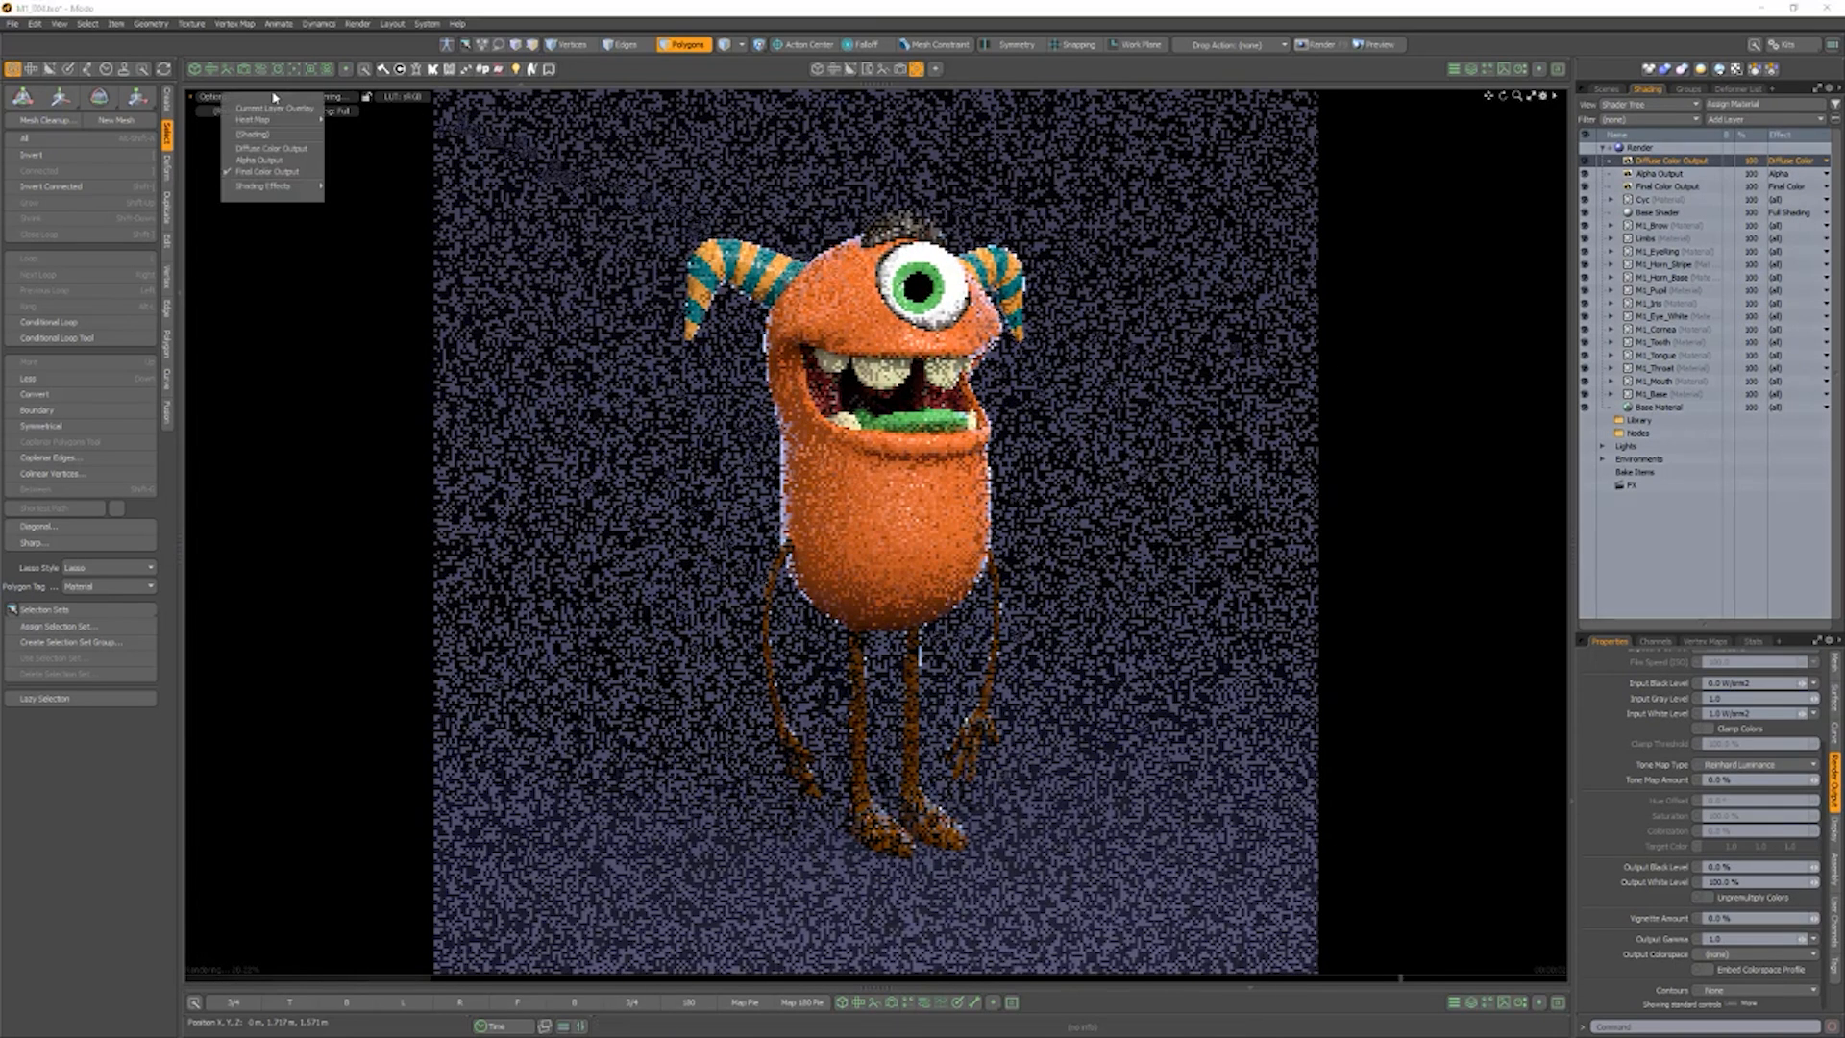
click(287, 154)
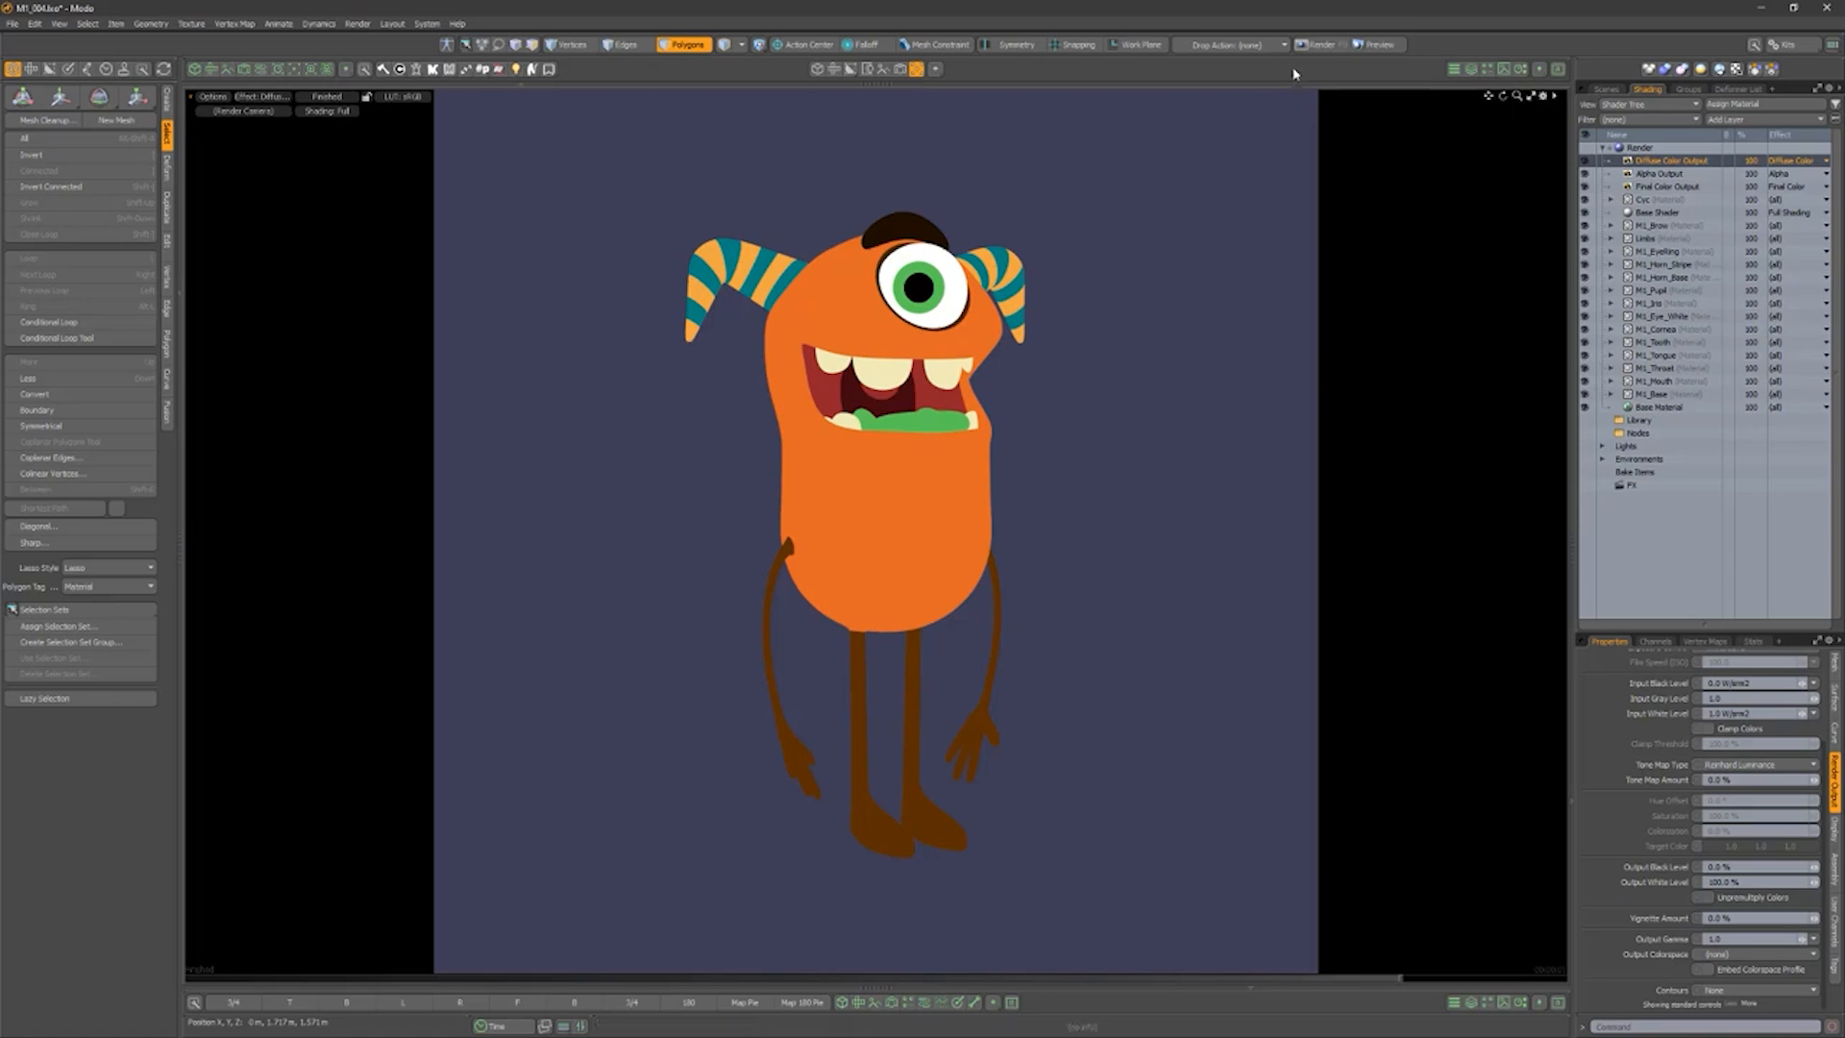
click(1319, 45)
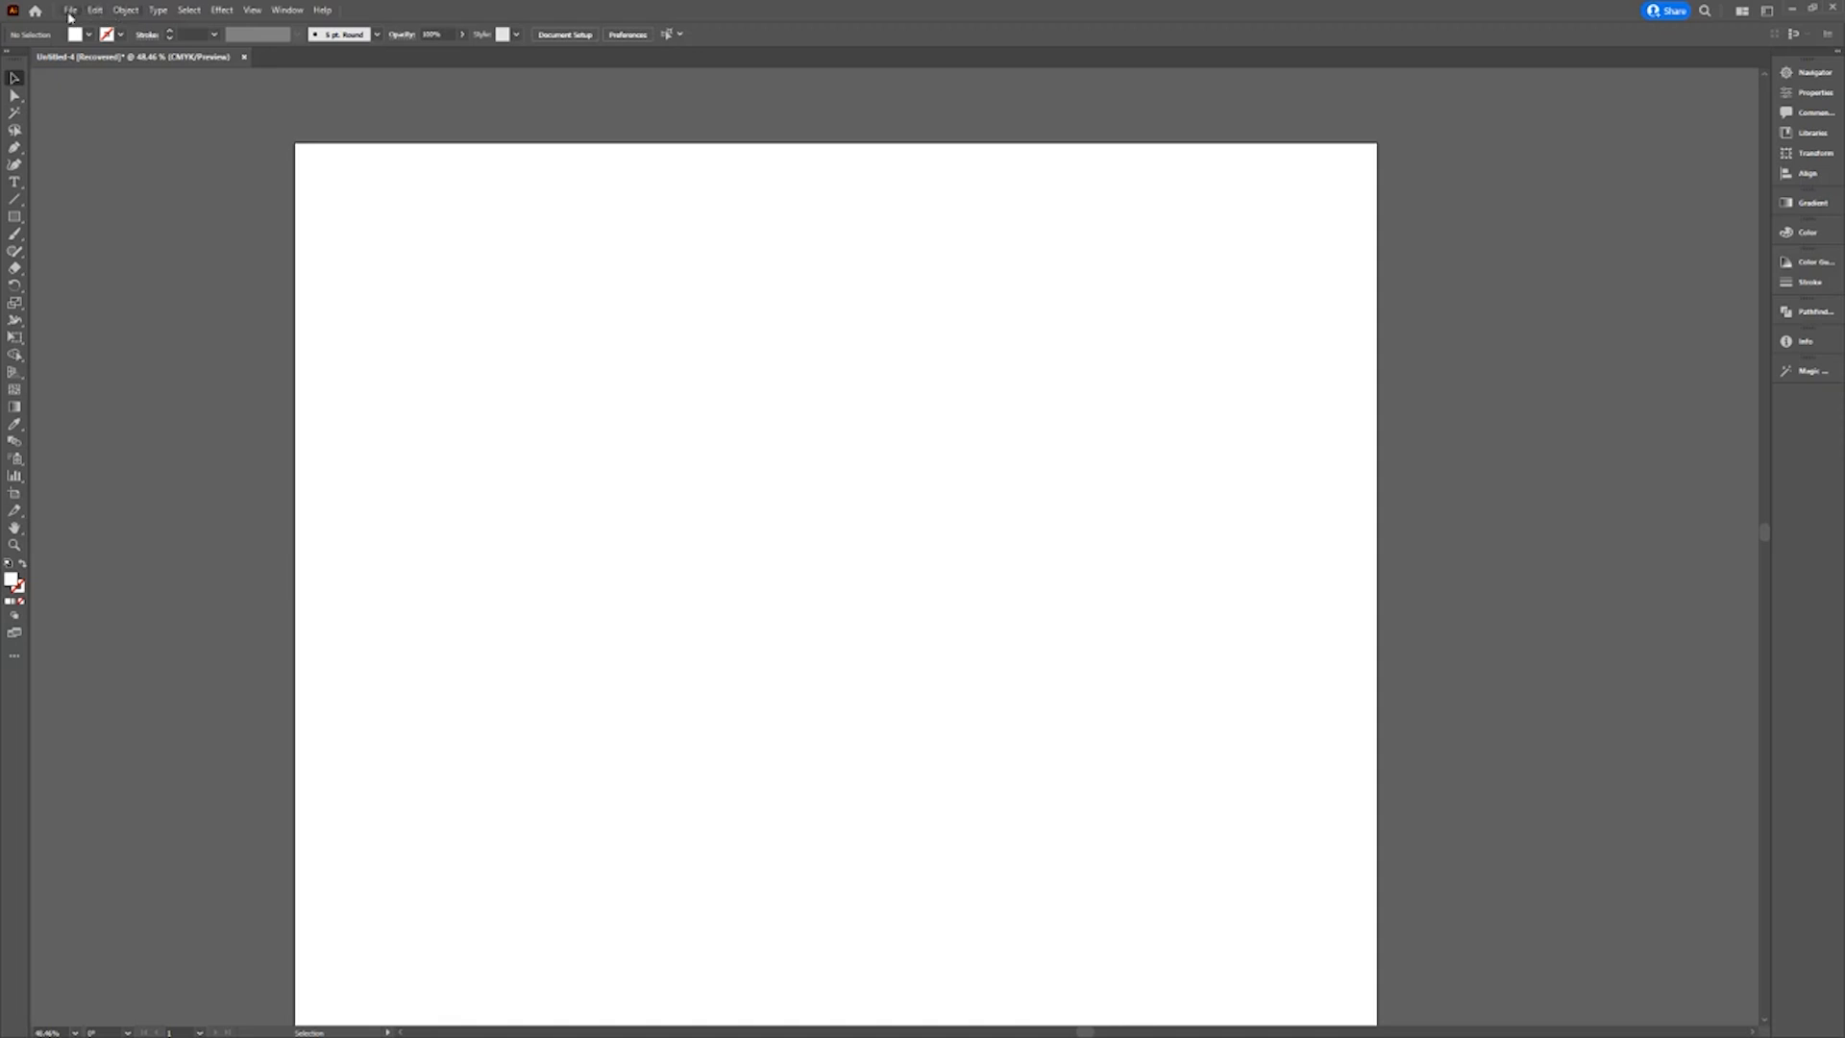
In Illustrator, place the flat-color monster PNG as a large square image across the upper part of the artboard.
click(70, 10)
click(131, 271)
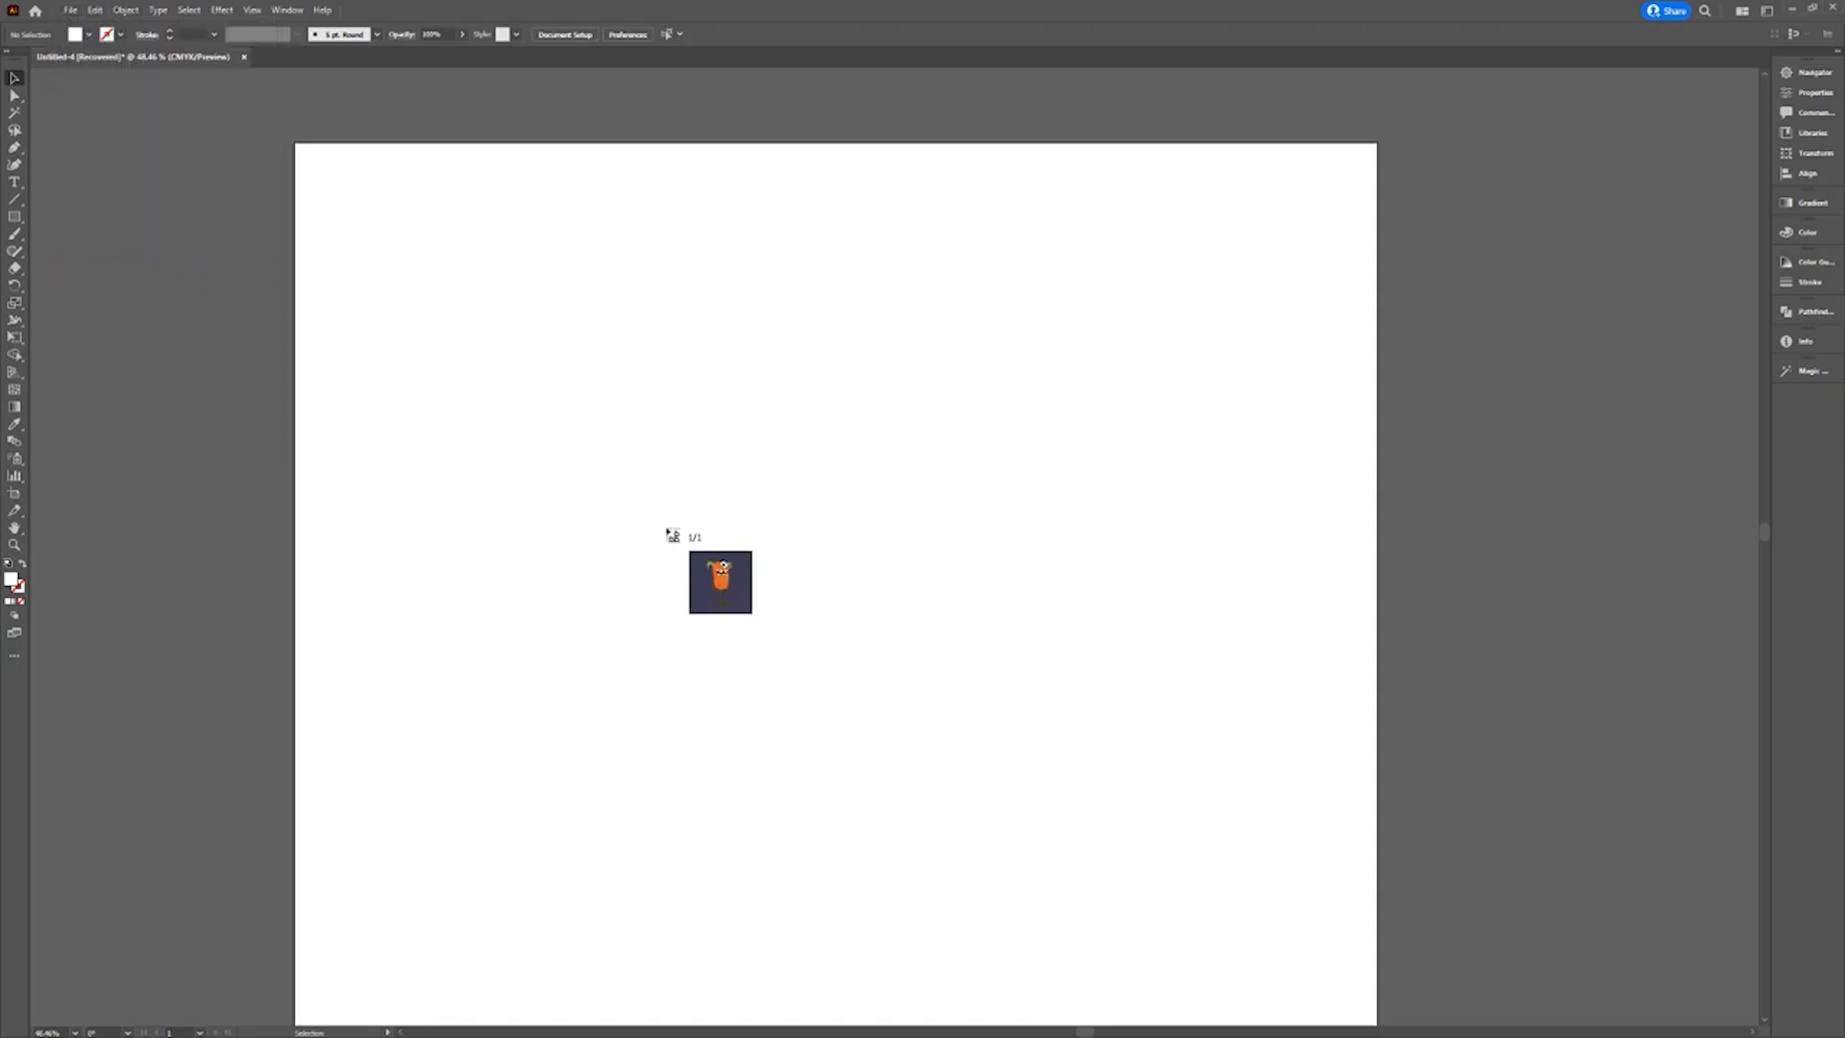
drag(388, 188, 1189, 921)
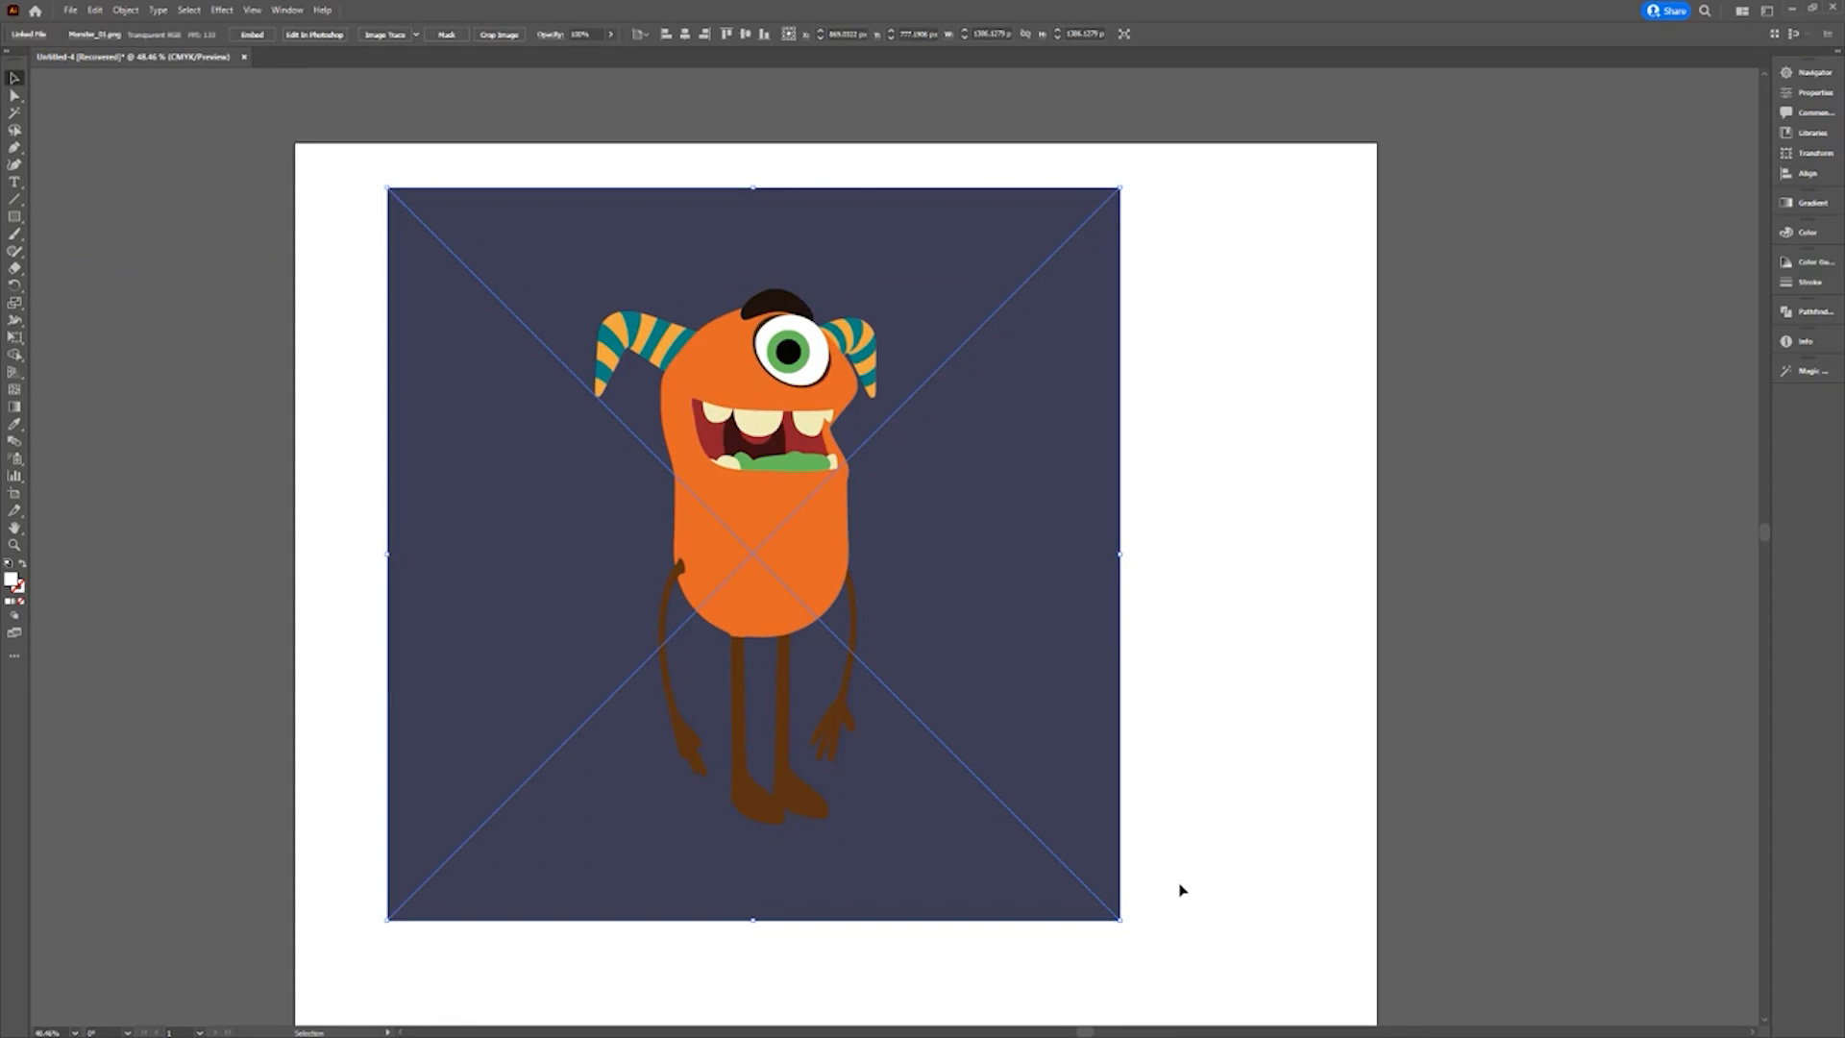
Image Trace the placed monster with the Auto Color preset and expand the result into vector shapes.
click(288, 9)
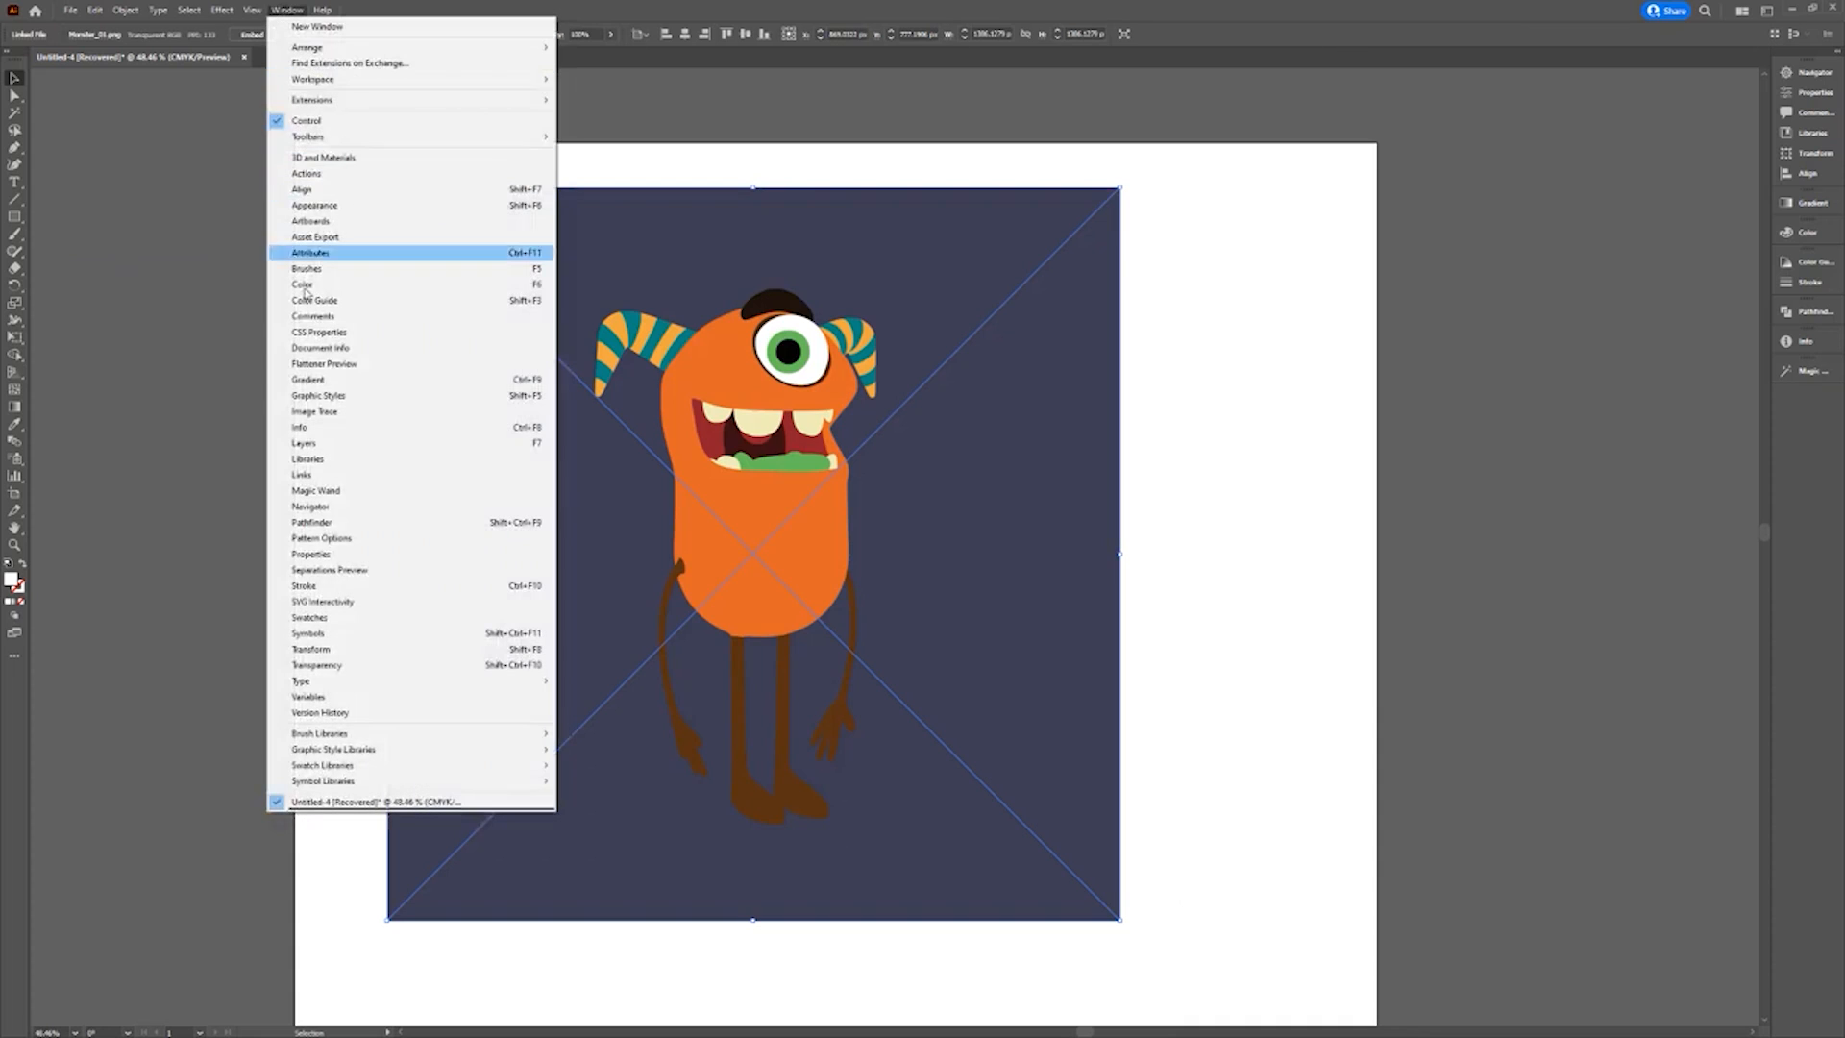
click(335, 408)
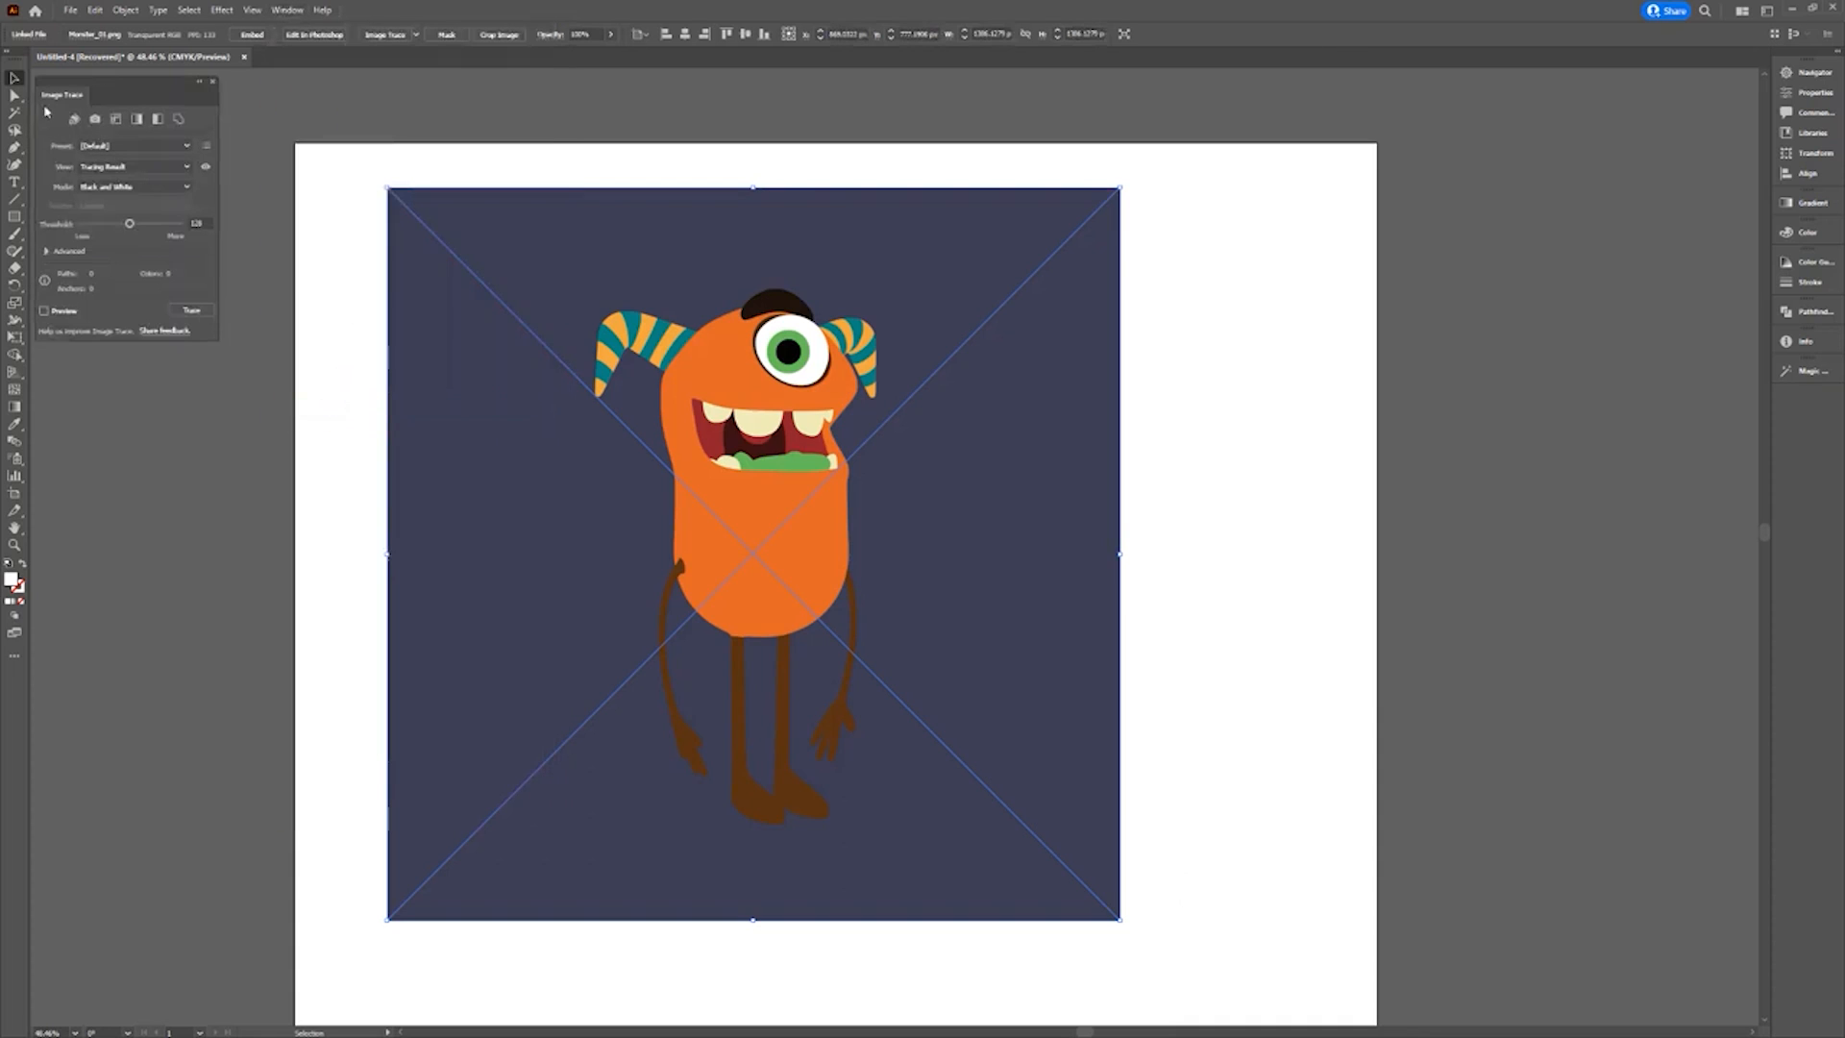
click(75, 119)
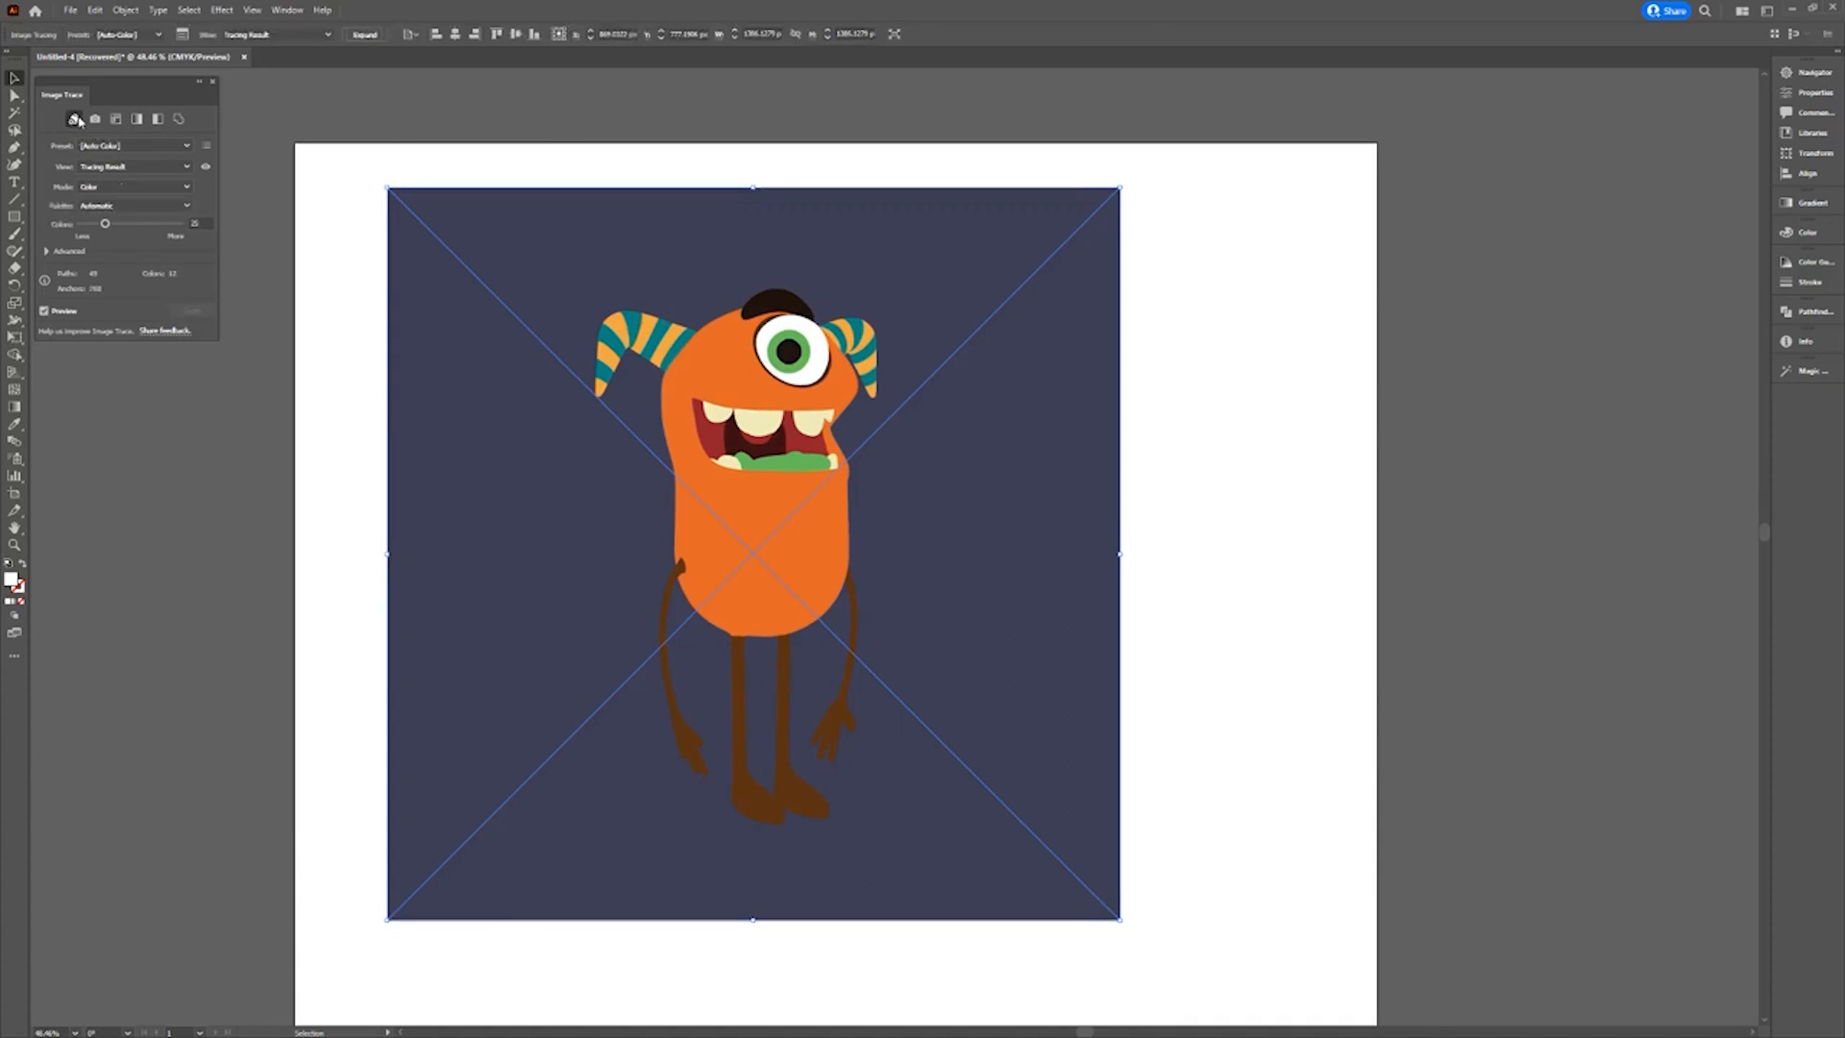
click(366, 34)
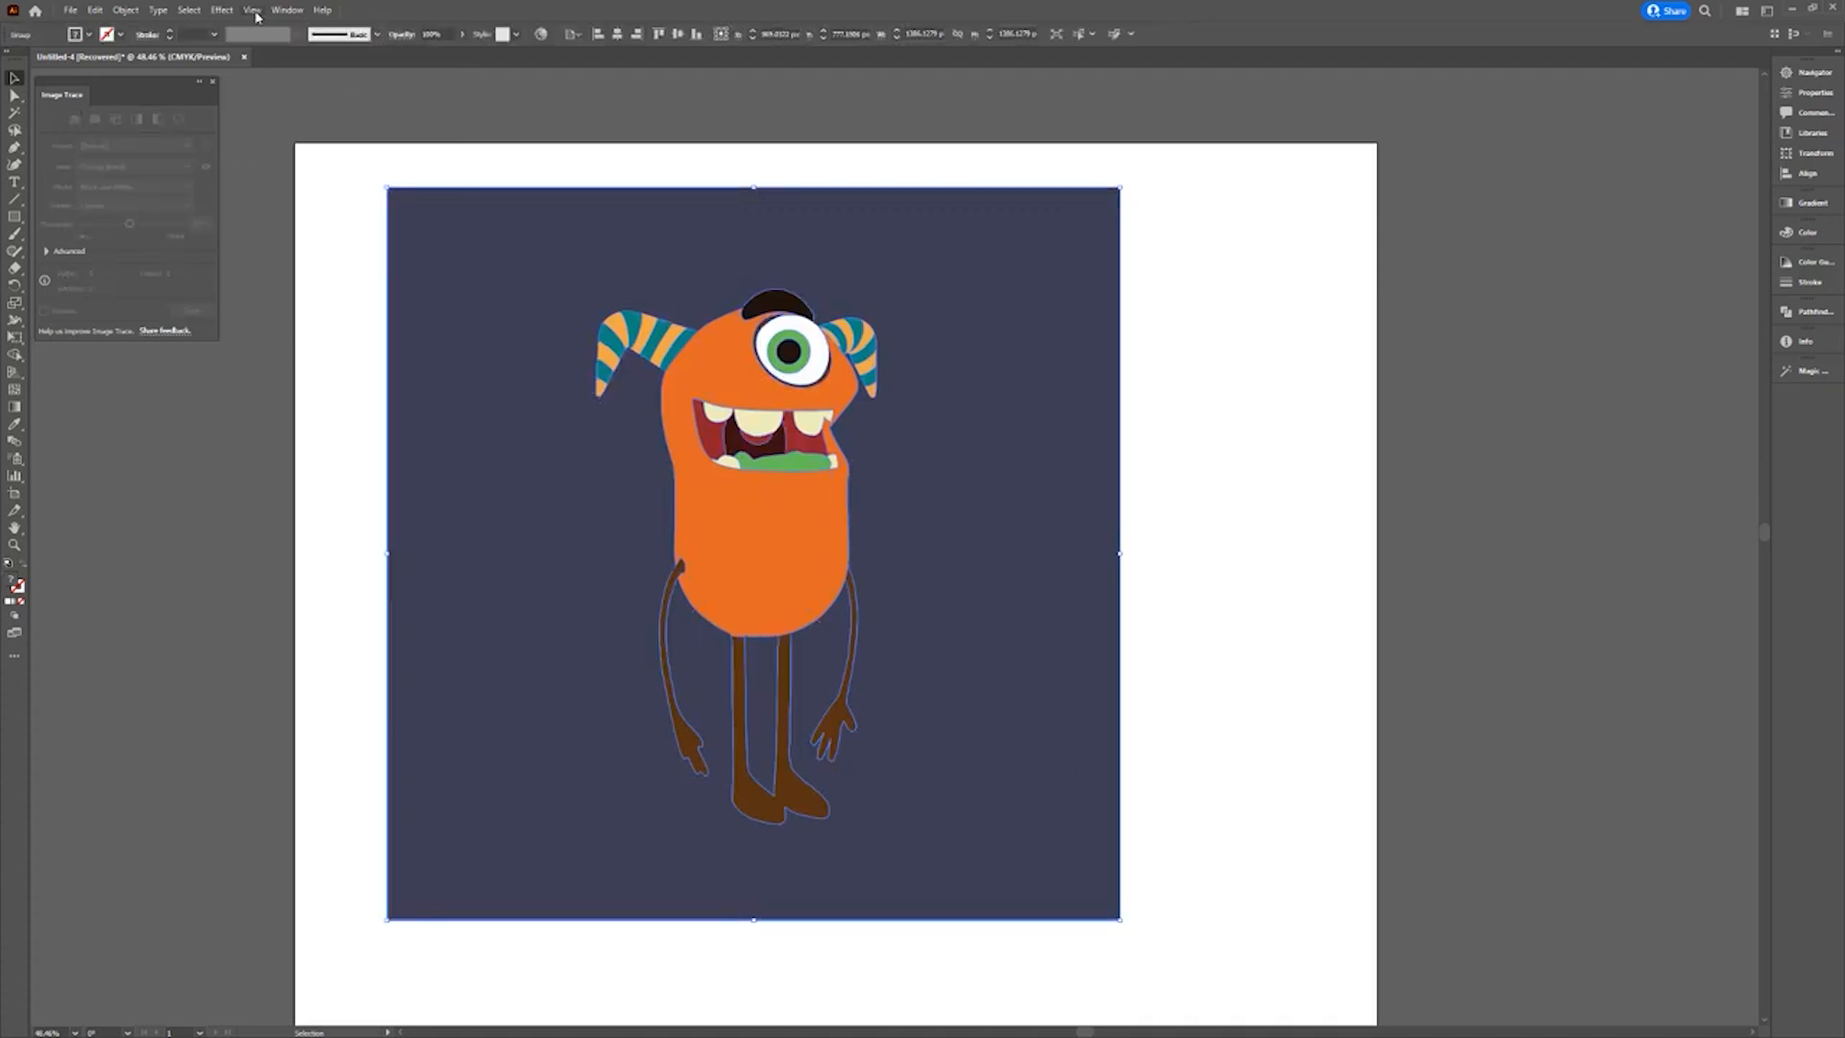
Show the traced monster's paths in Outline mode and return to the colored Preview mode.
click(253, 11)
click(270, 40)
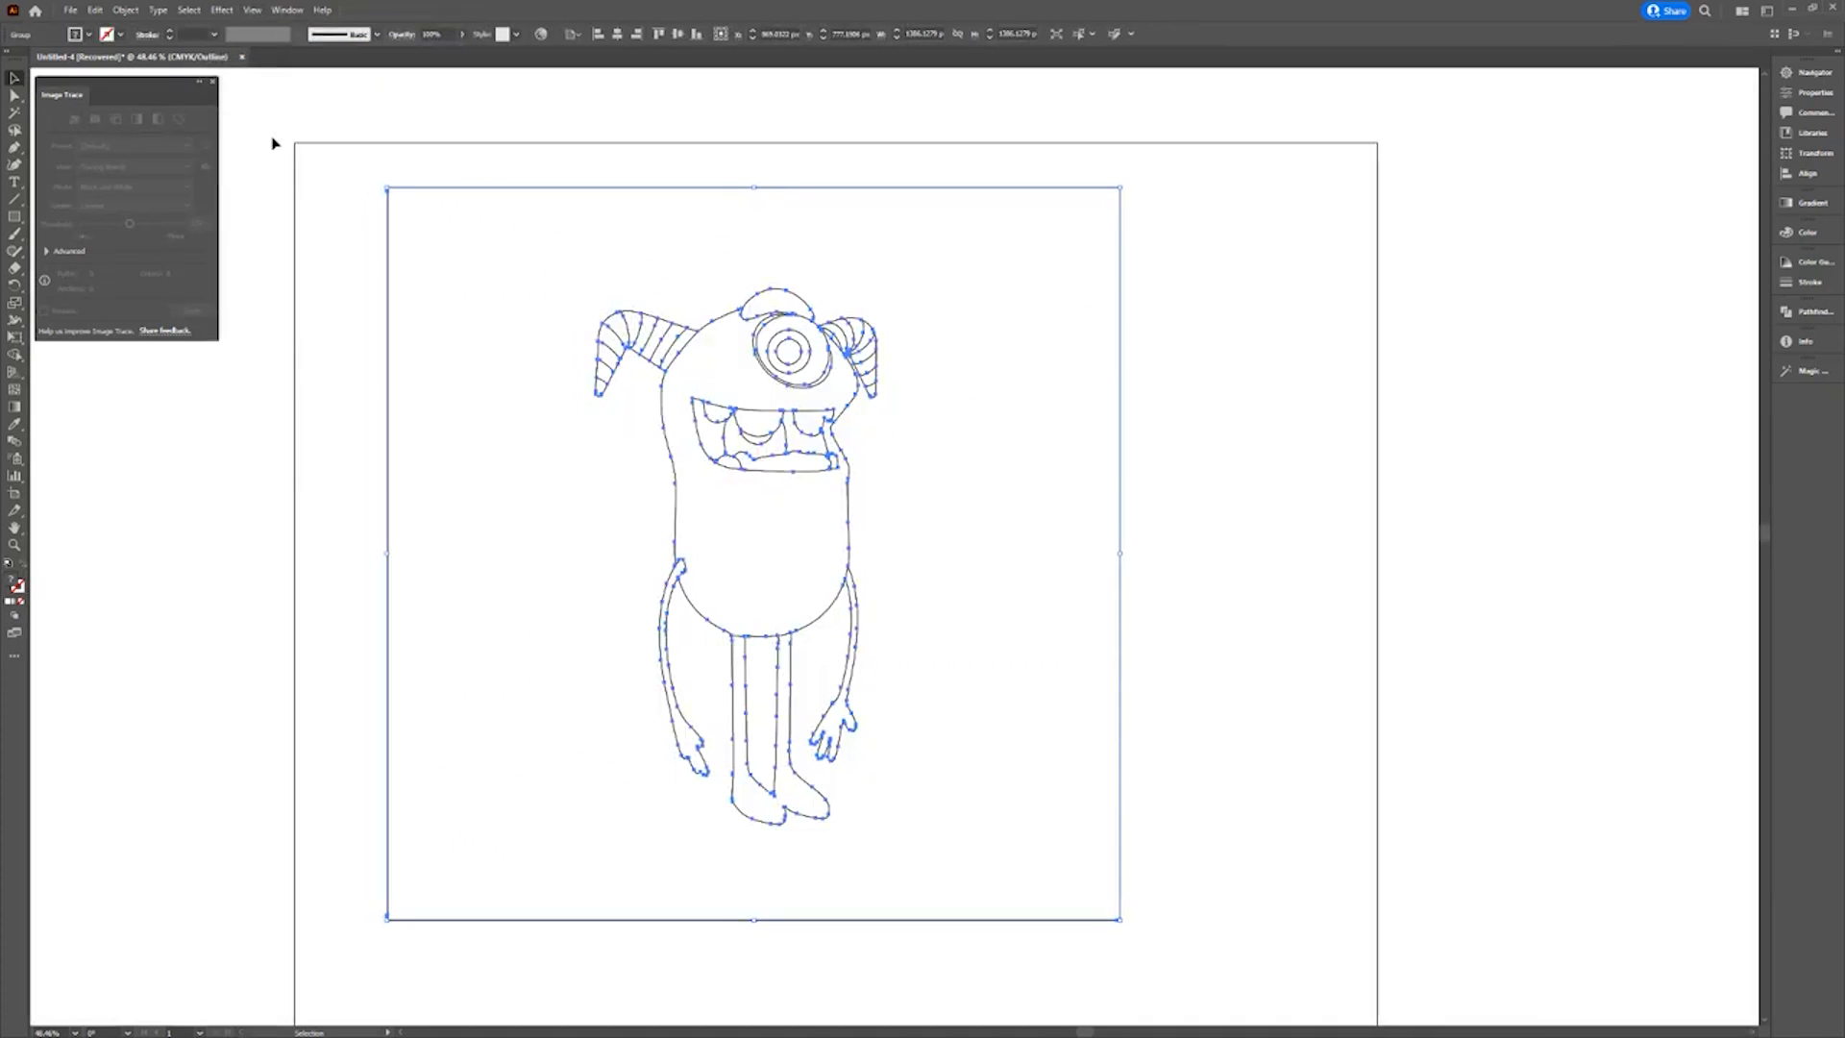
click(252, 11)
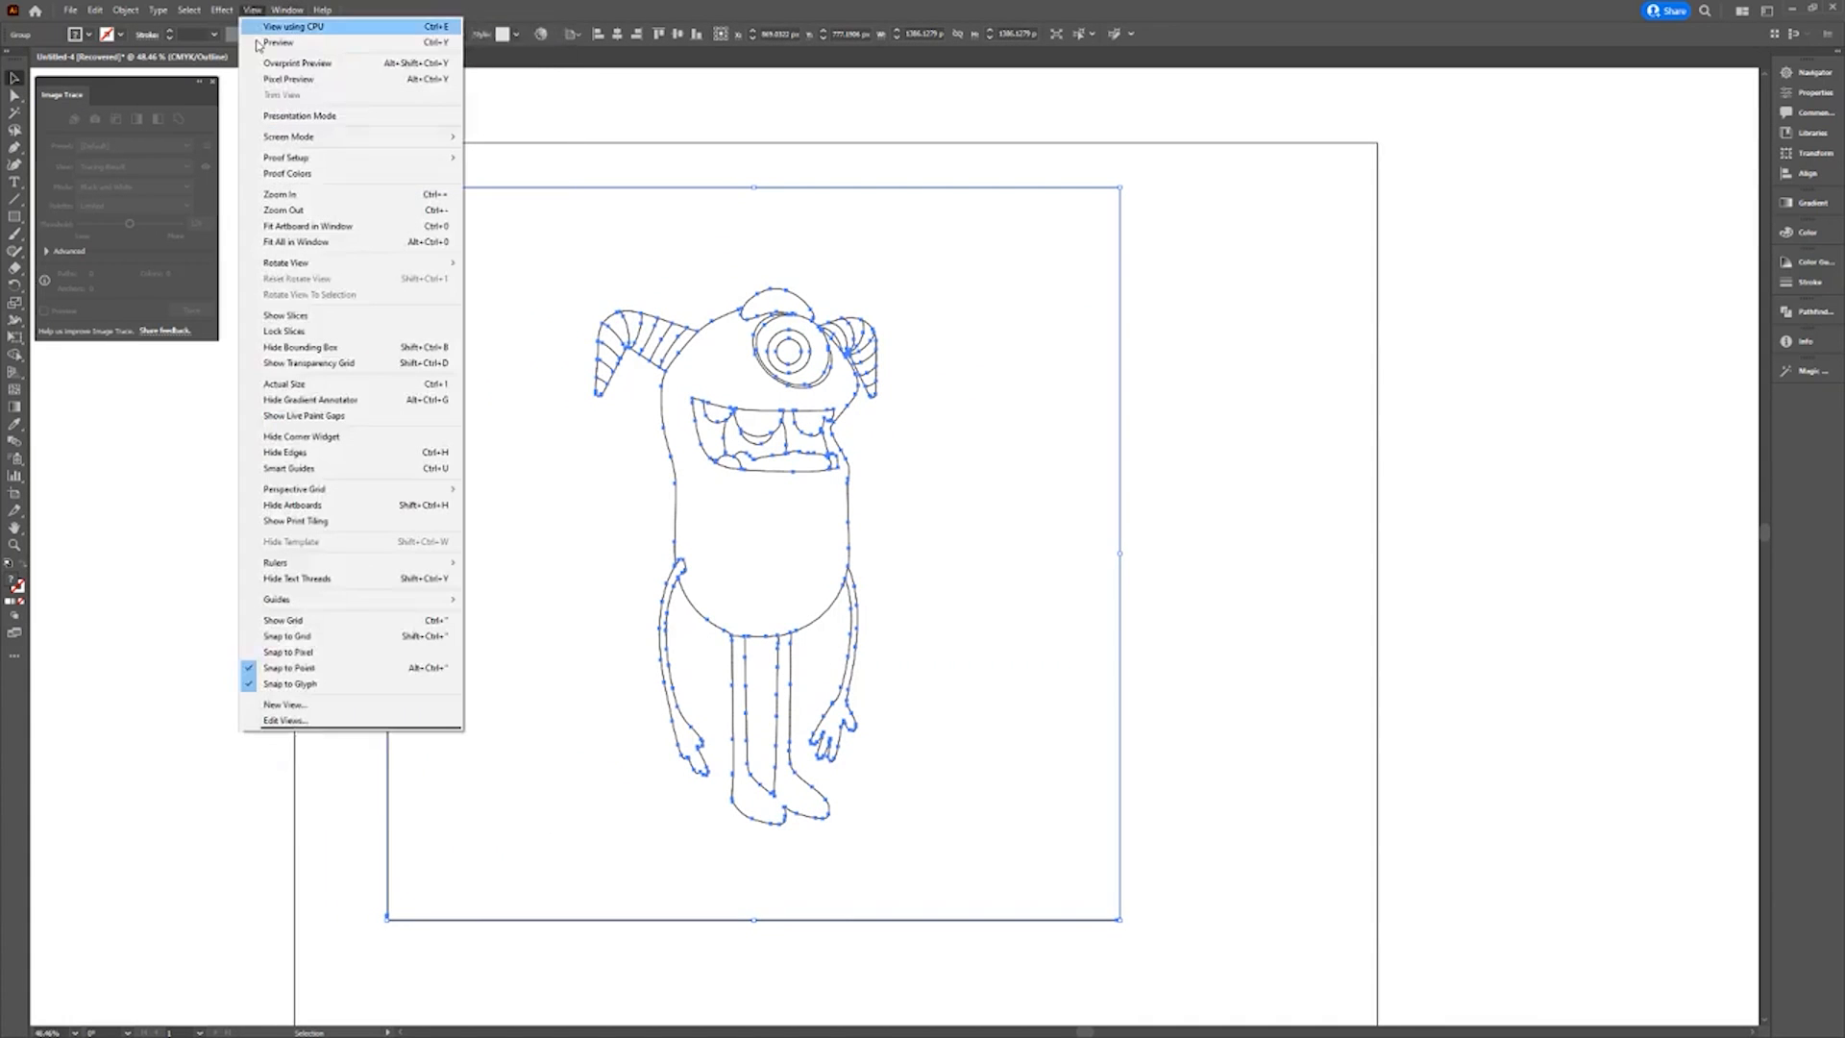
click(257, 41)
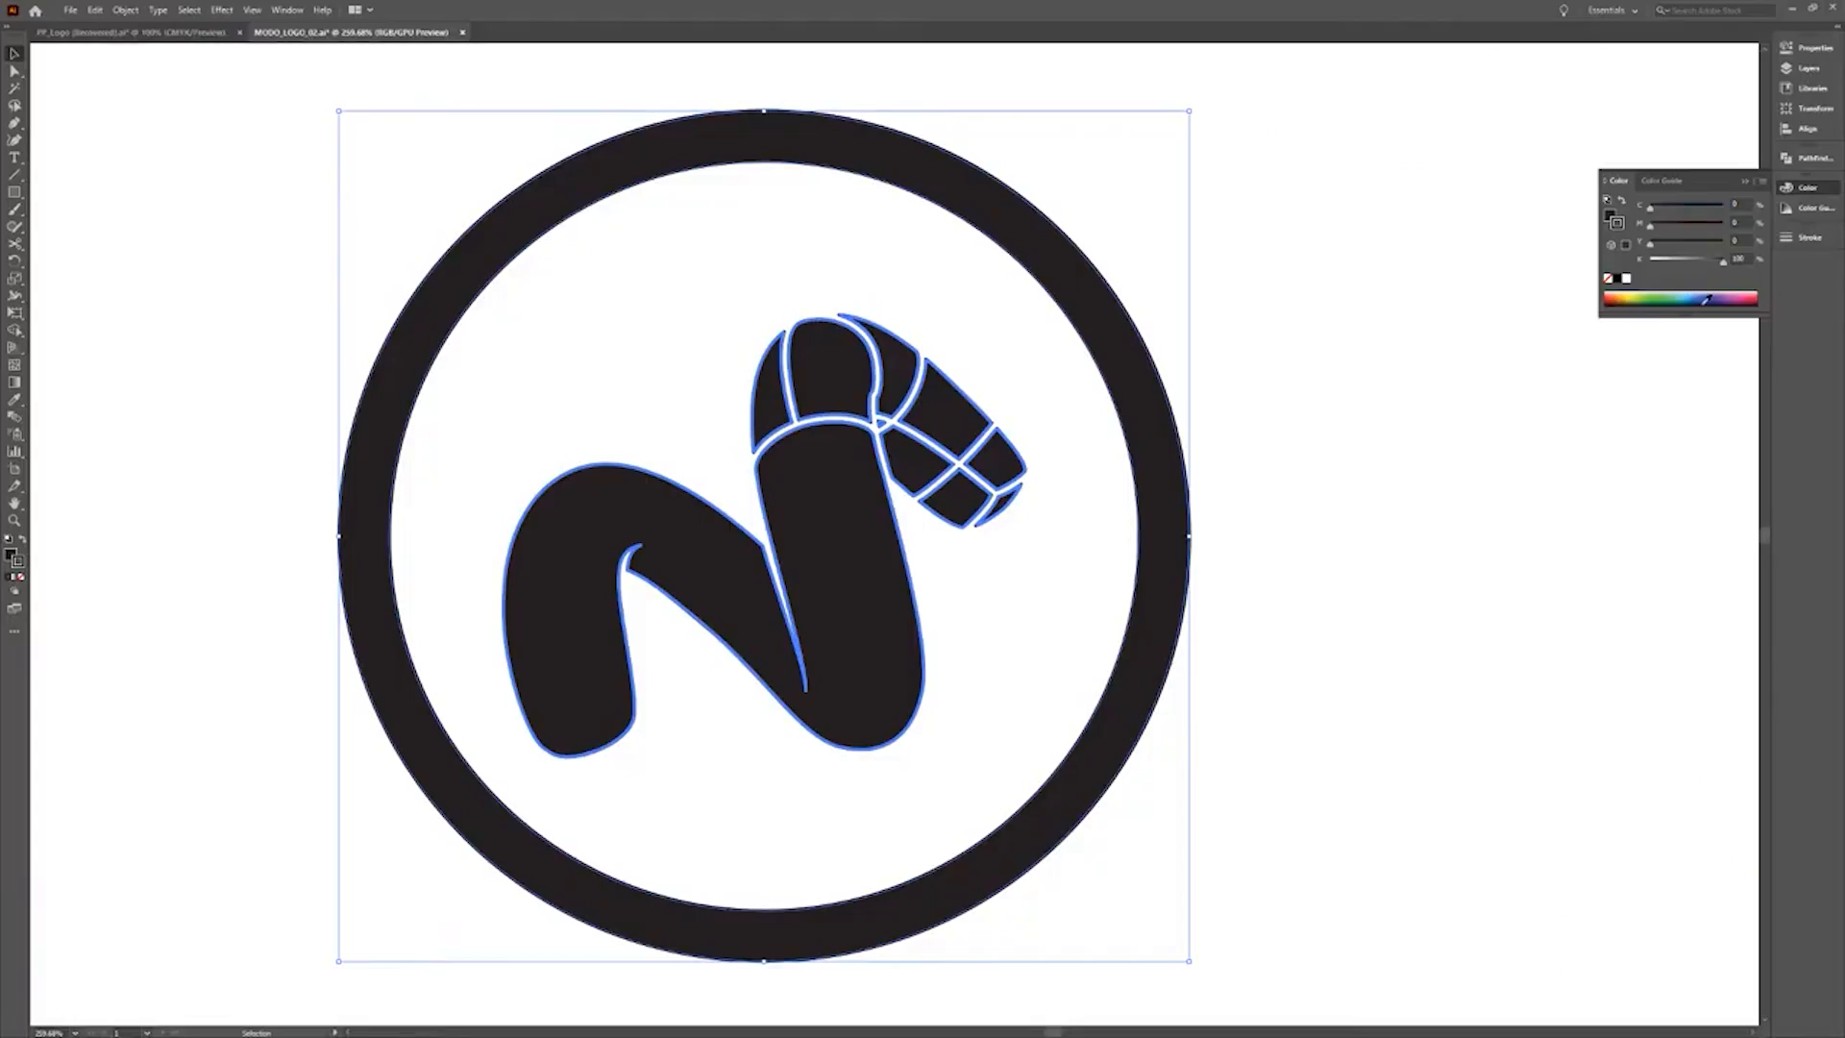
Make the fill active, color the selected horse-head logo green, and swap its fill and stroke colors back and forth.
key(x)
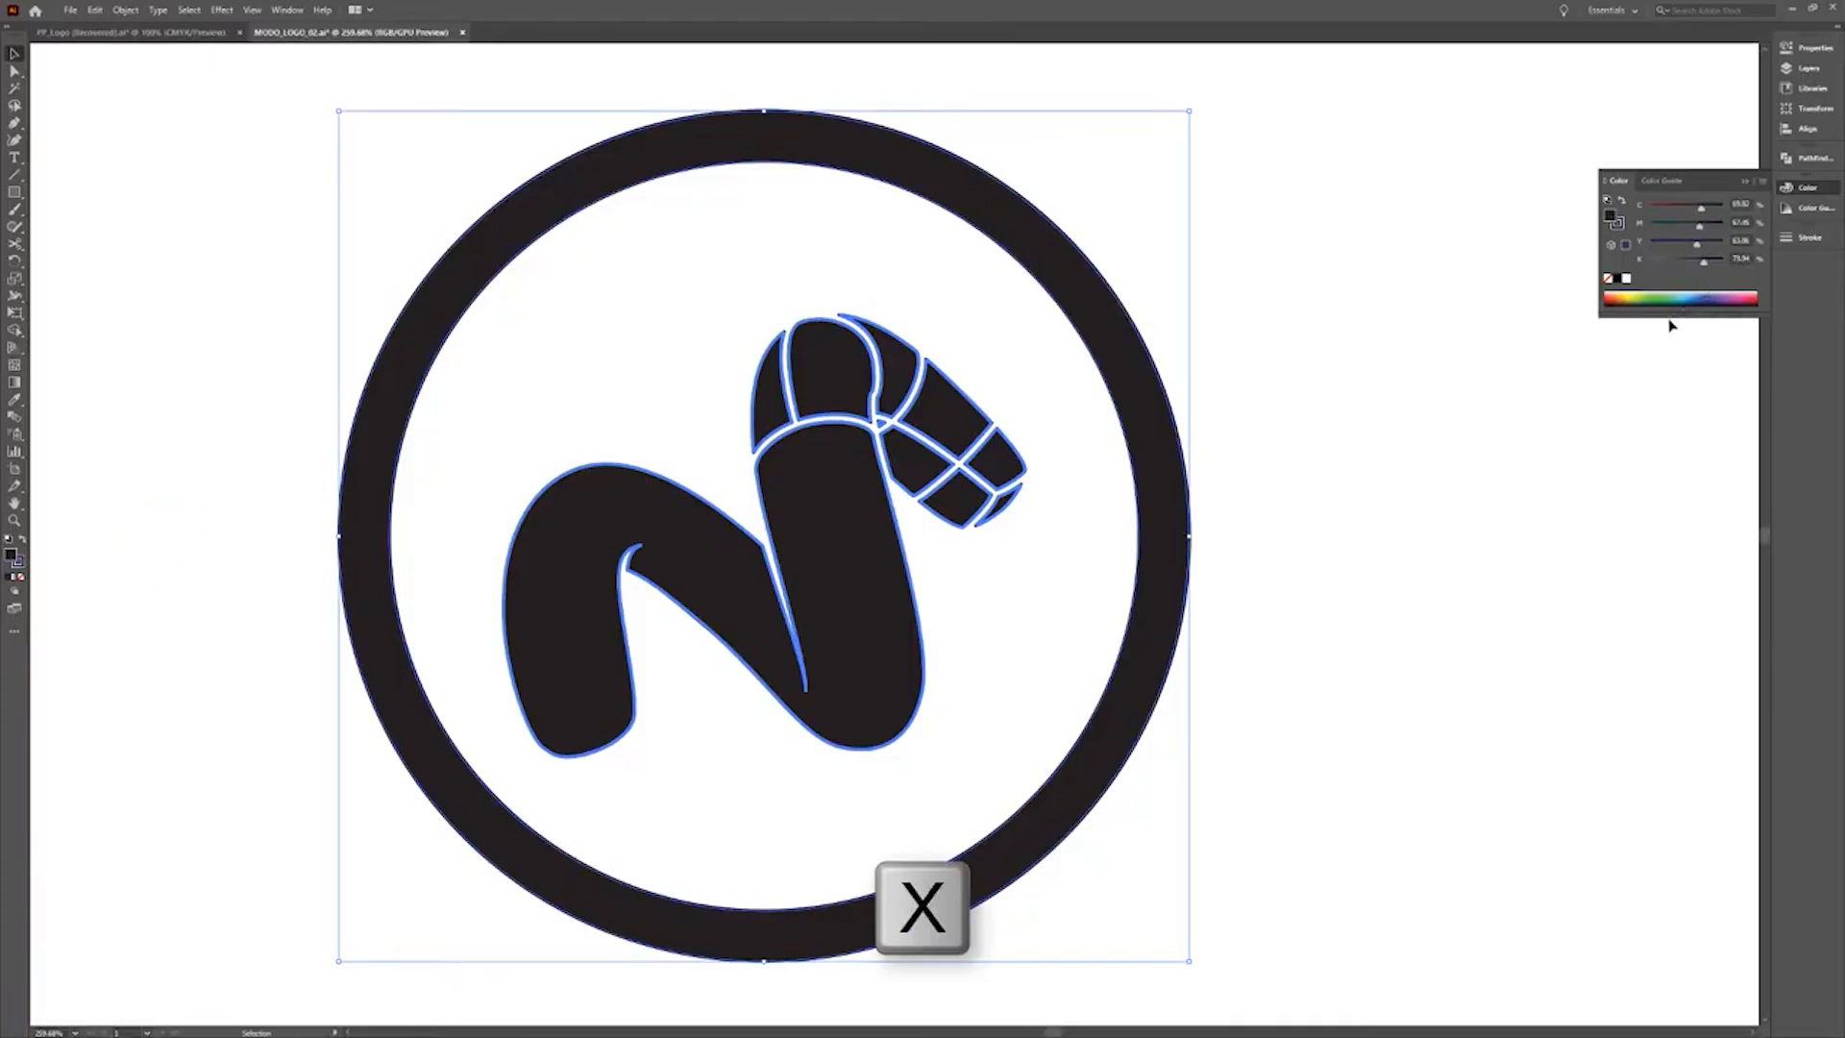
click(1669, 296)
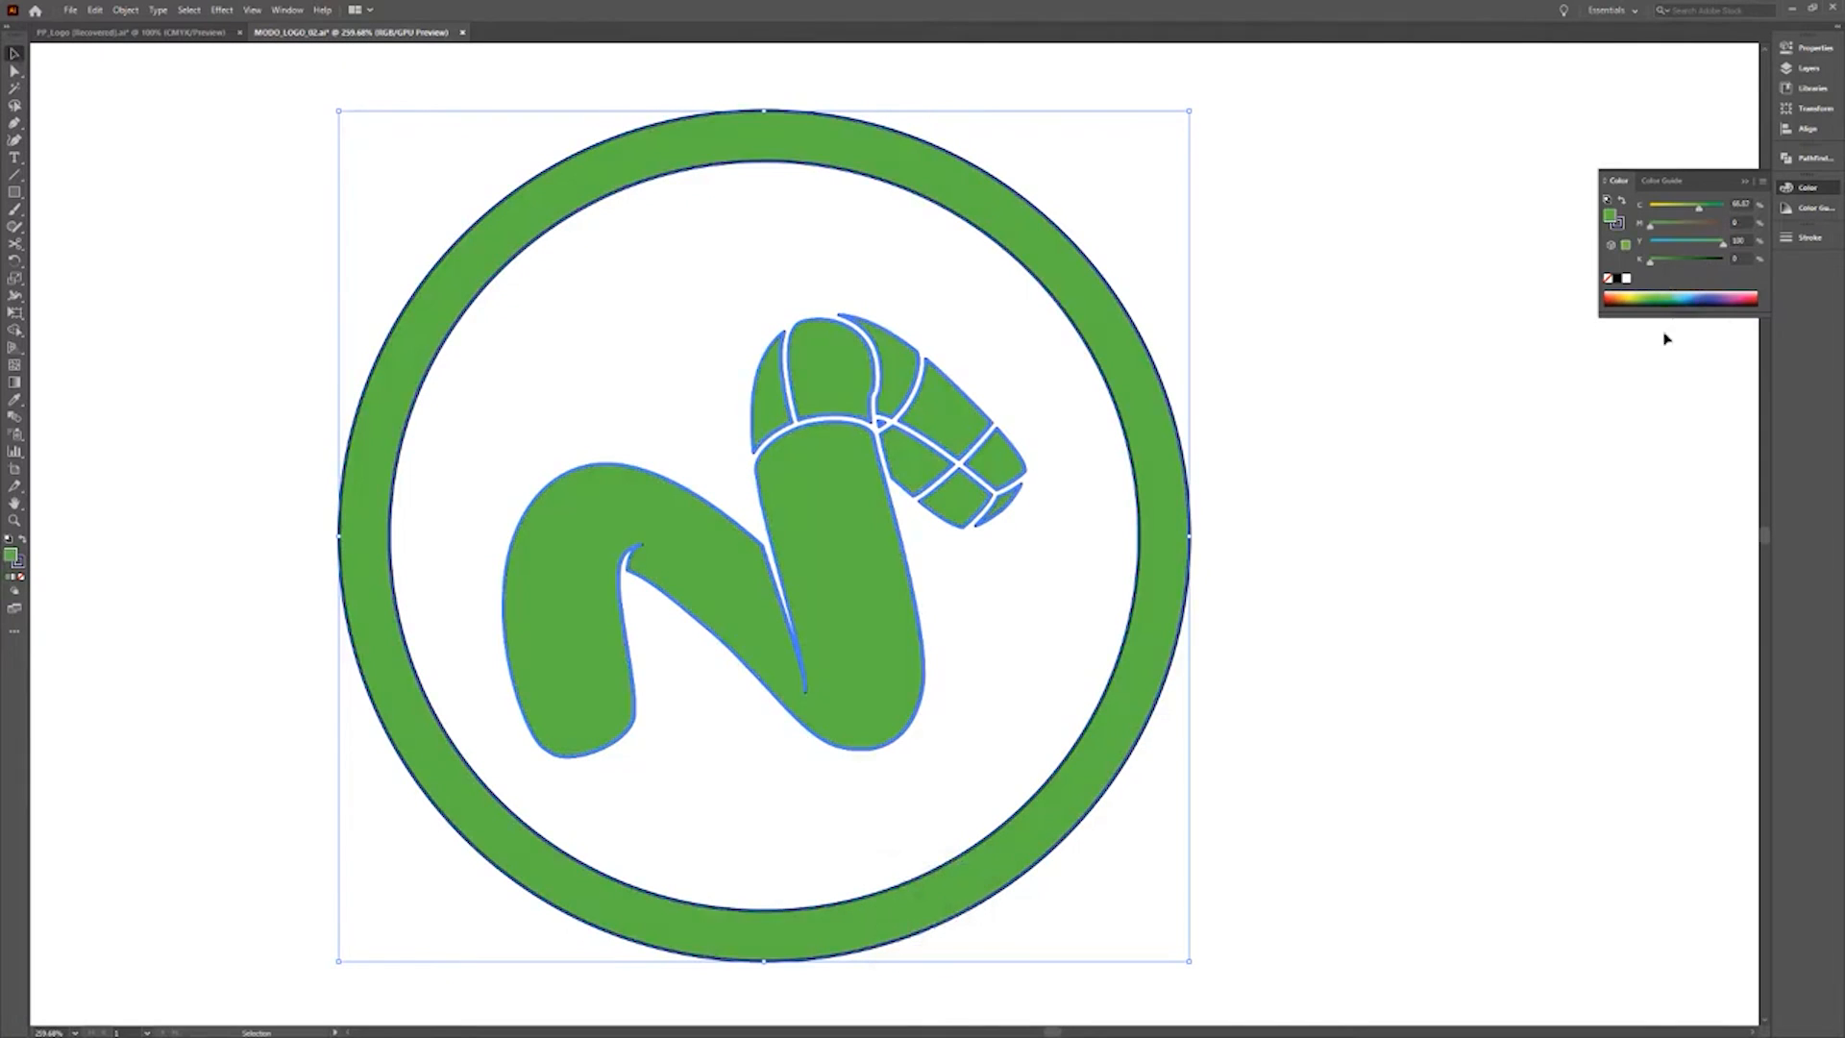
key(shift+x)
key(shift+x)
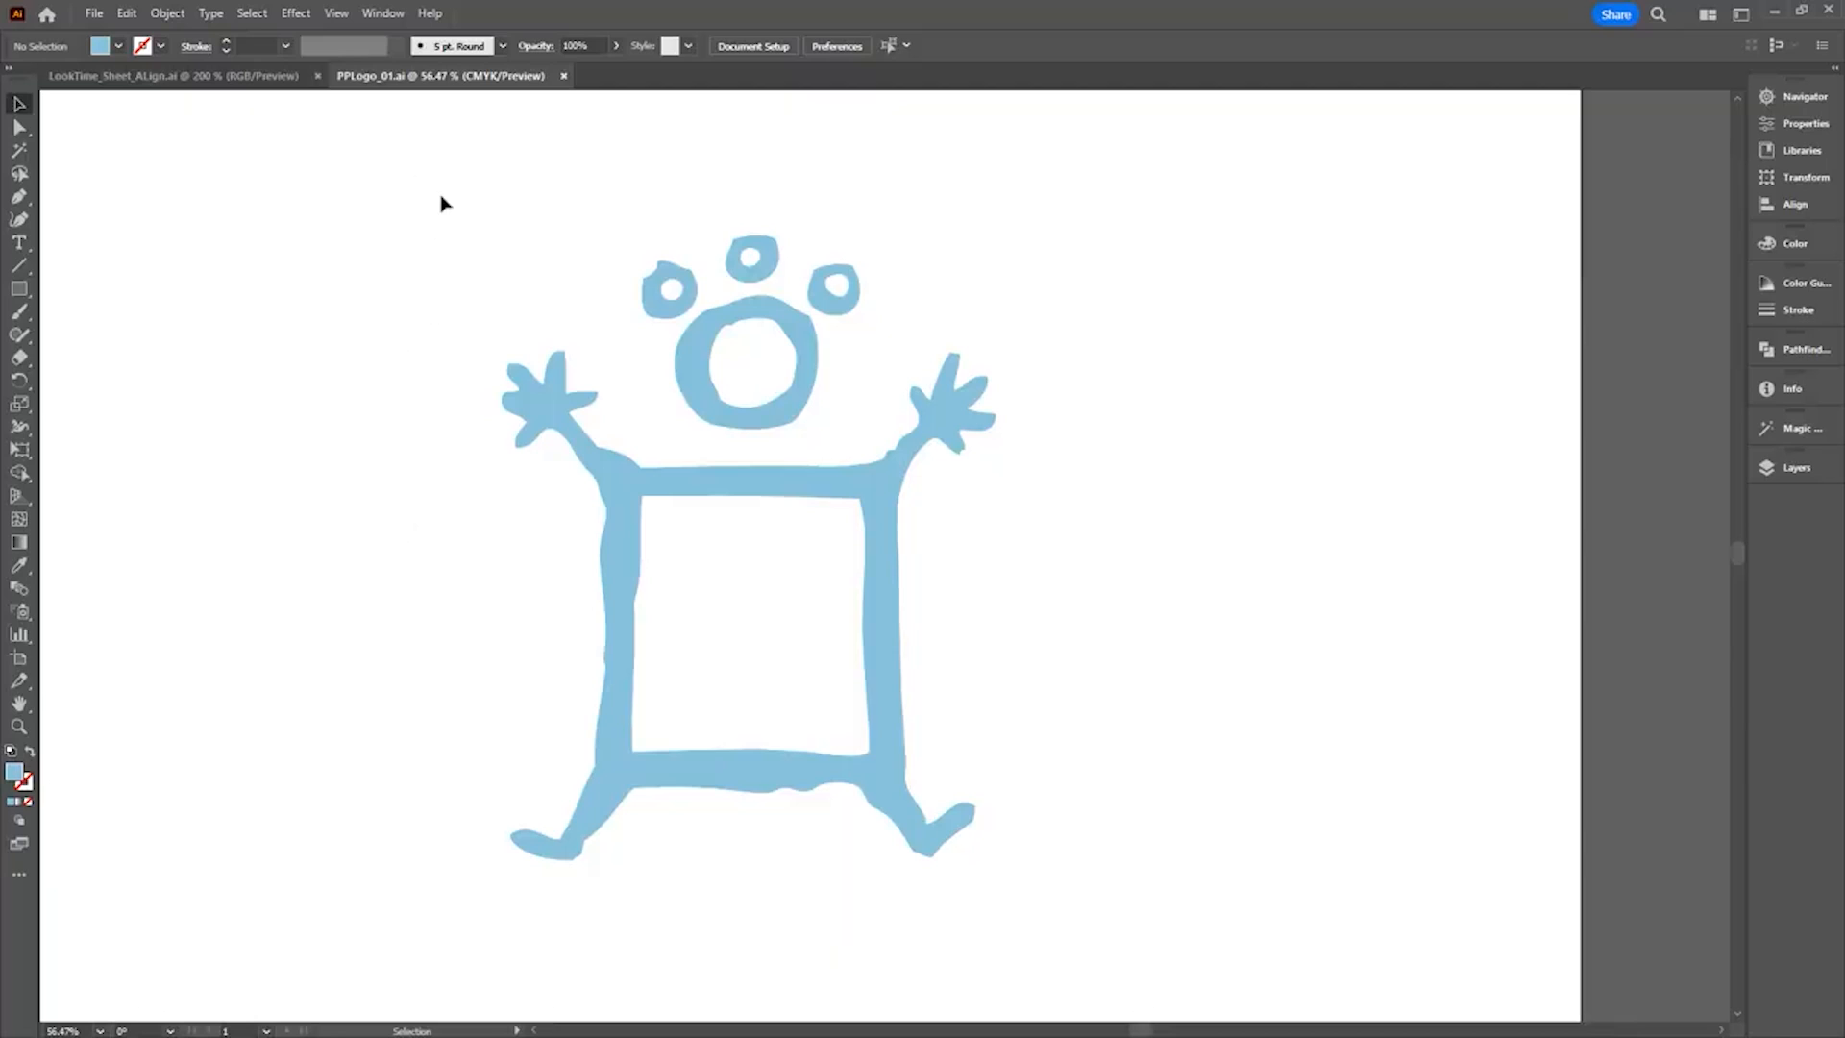
Select the entire blue figure logo, copy it and try to paste it.
drag(418, 165, 1063, 956)
key(ctrl+c)
key(v)
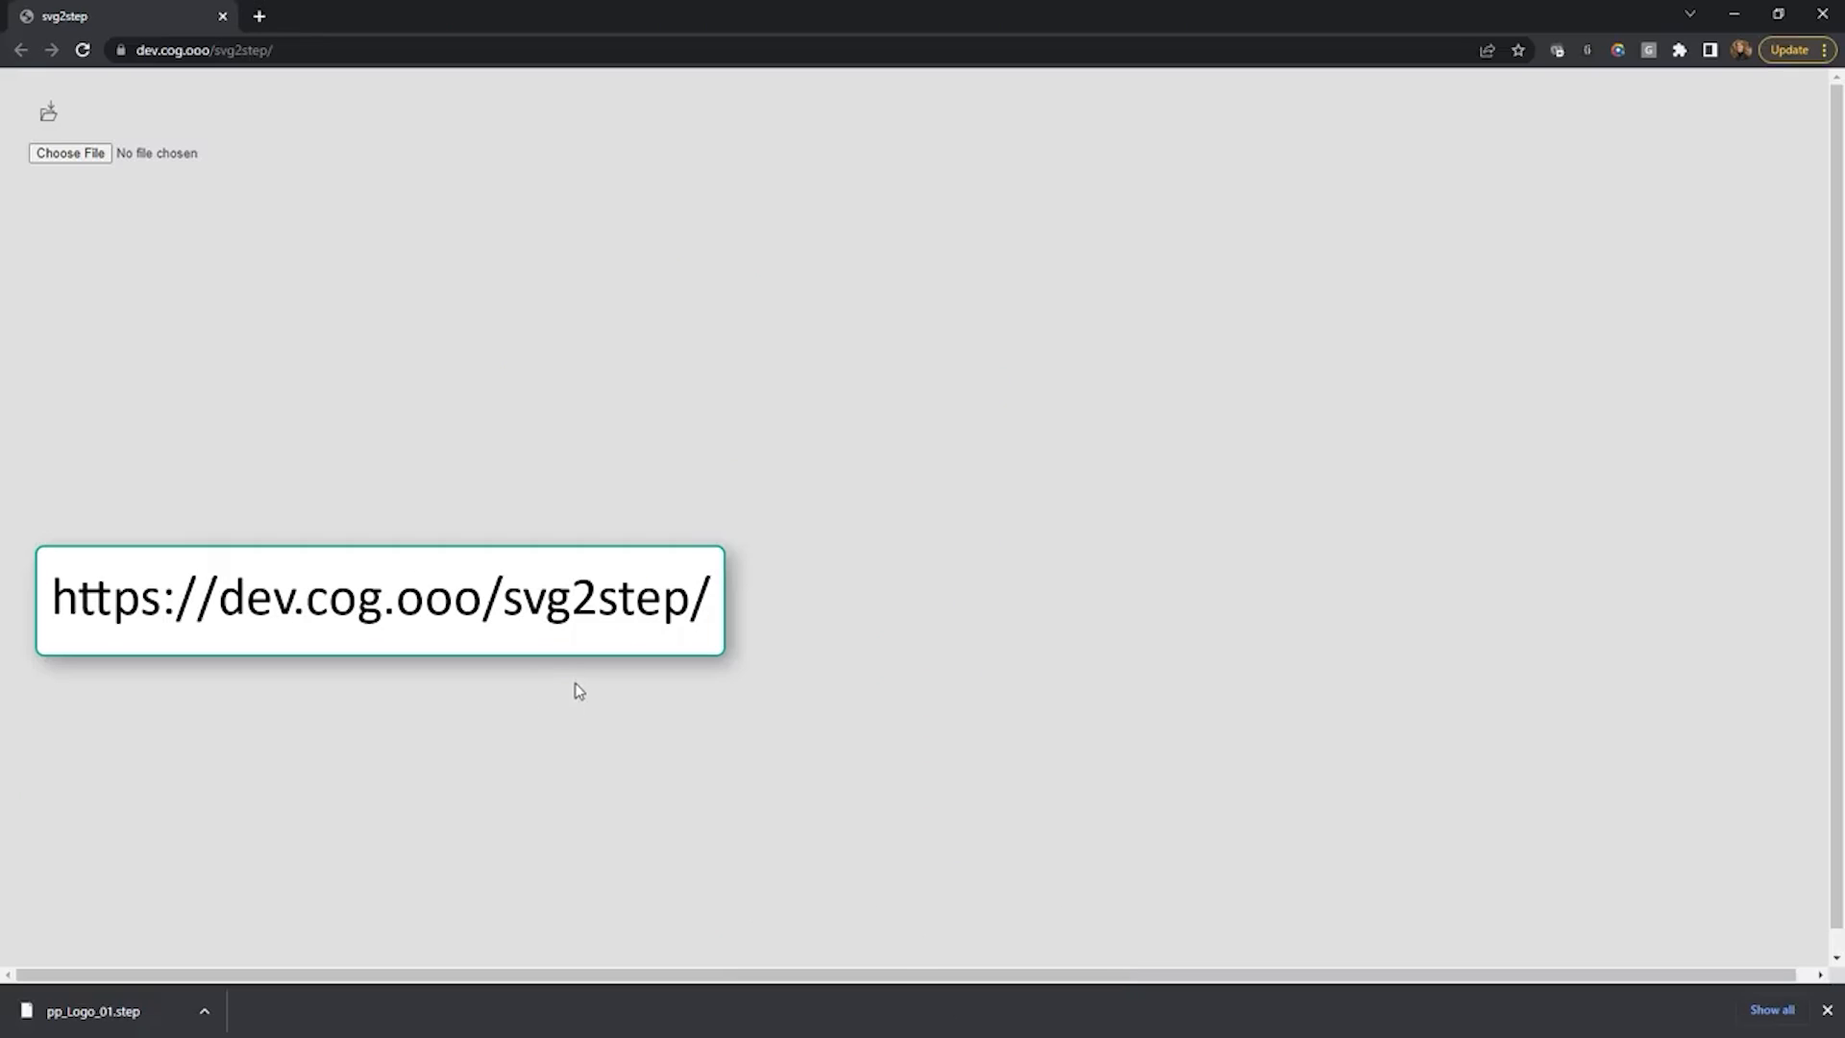
key(ctrl+v)
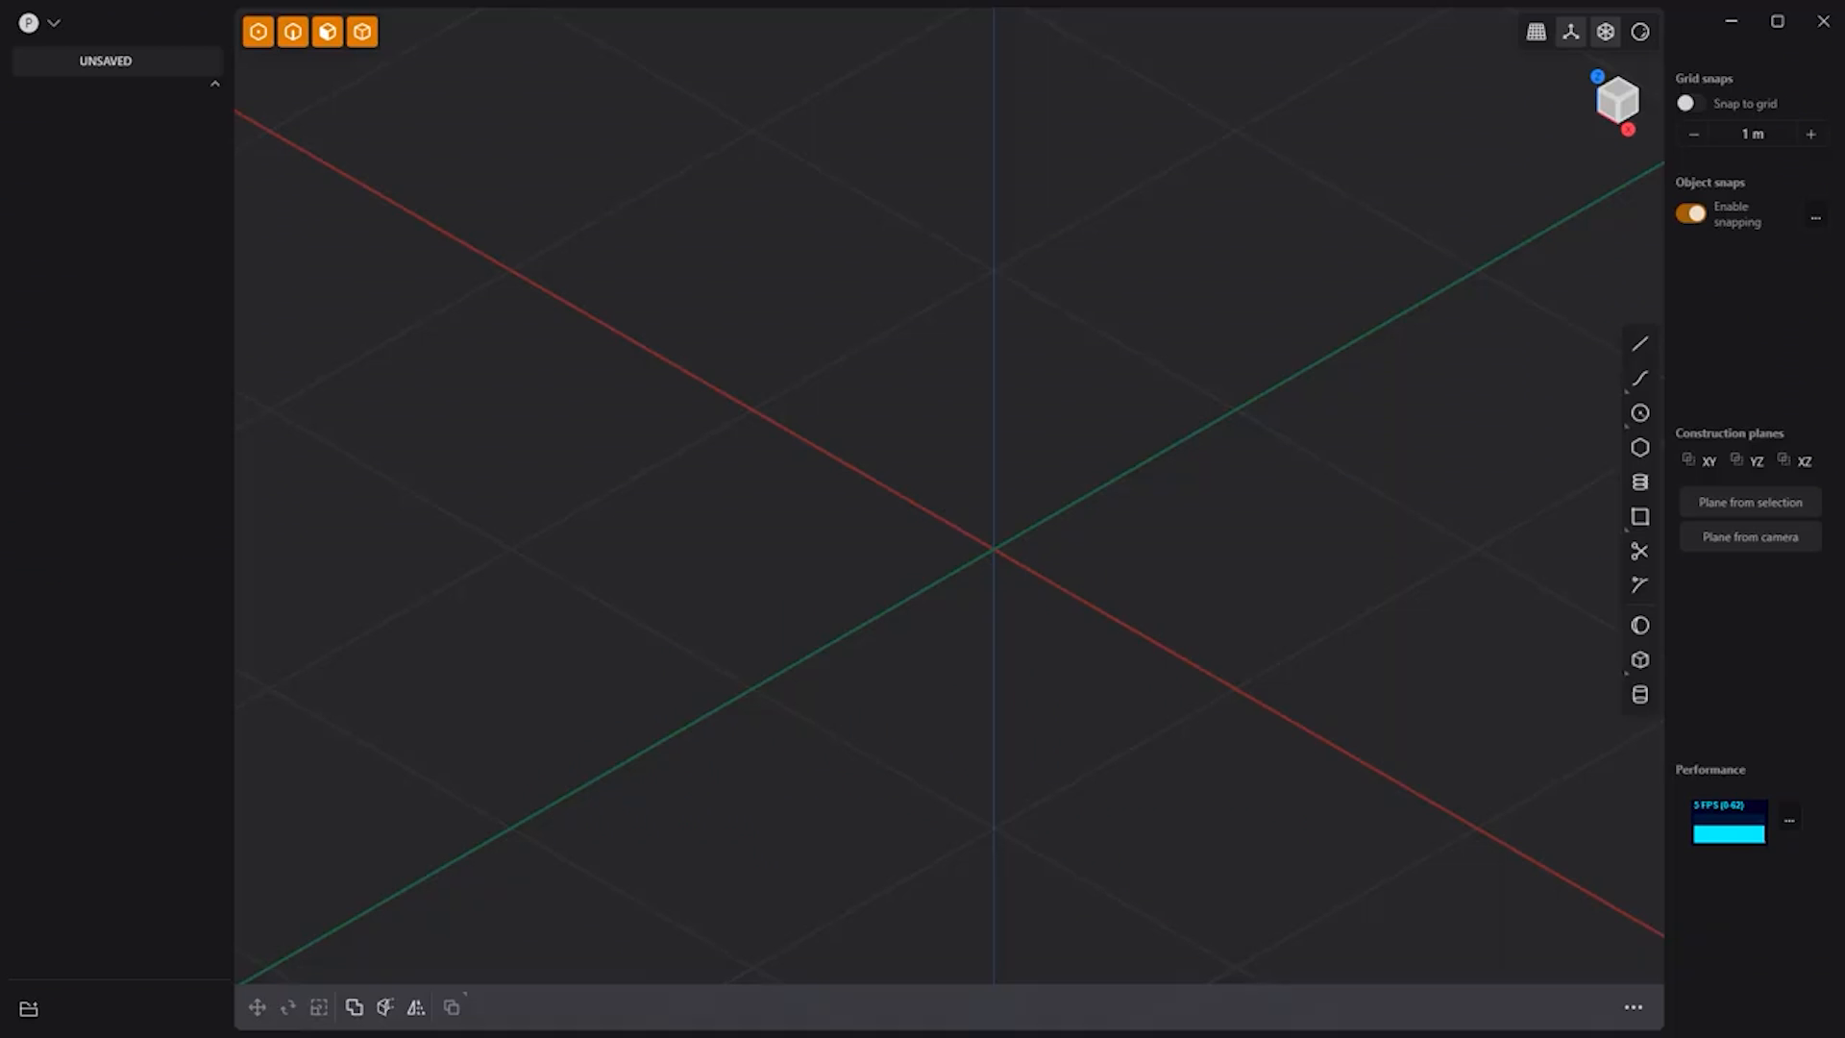
In Plasticity, import the figure logo's curves and accept the import options.
click(30, 22)
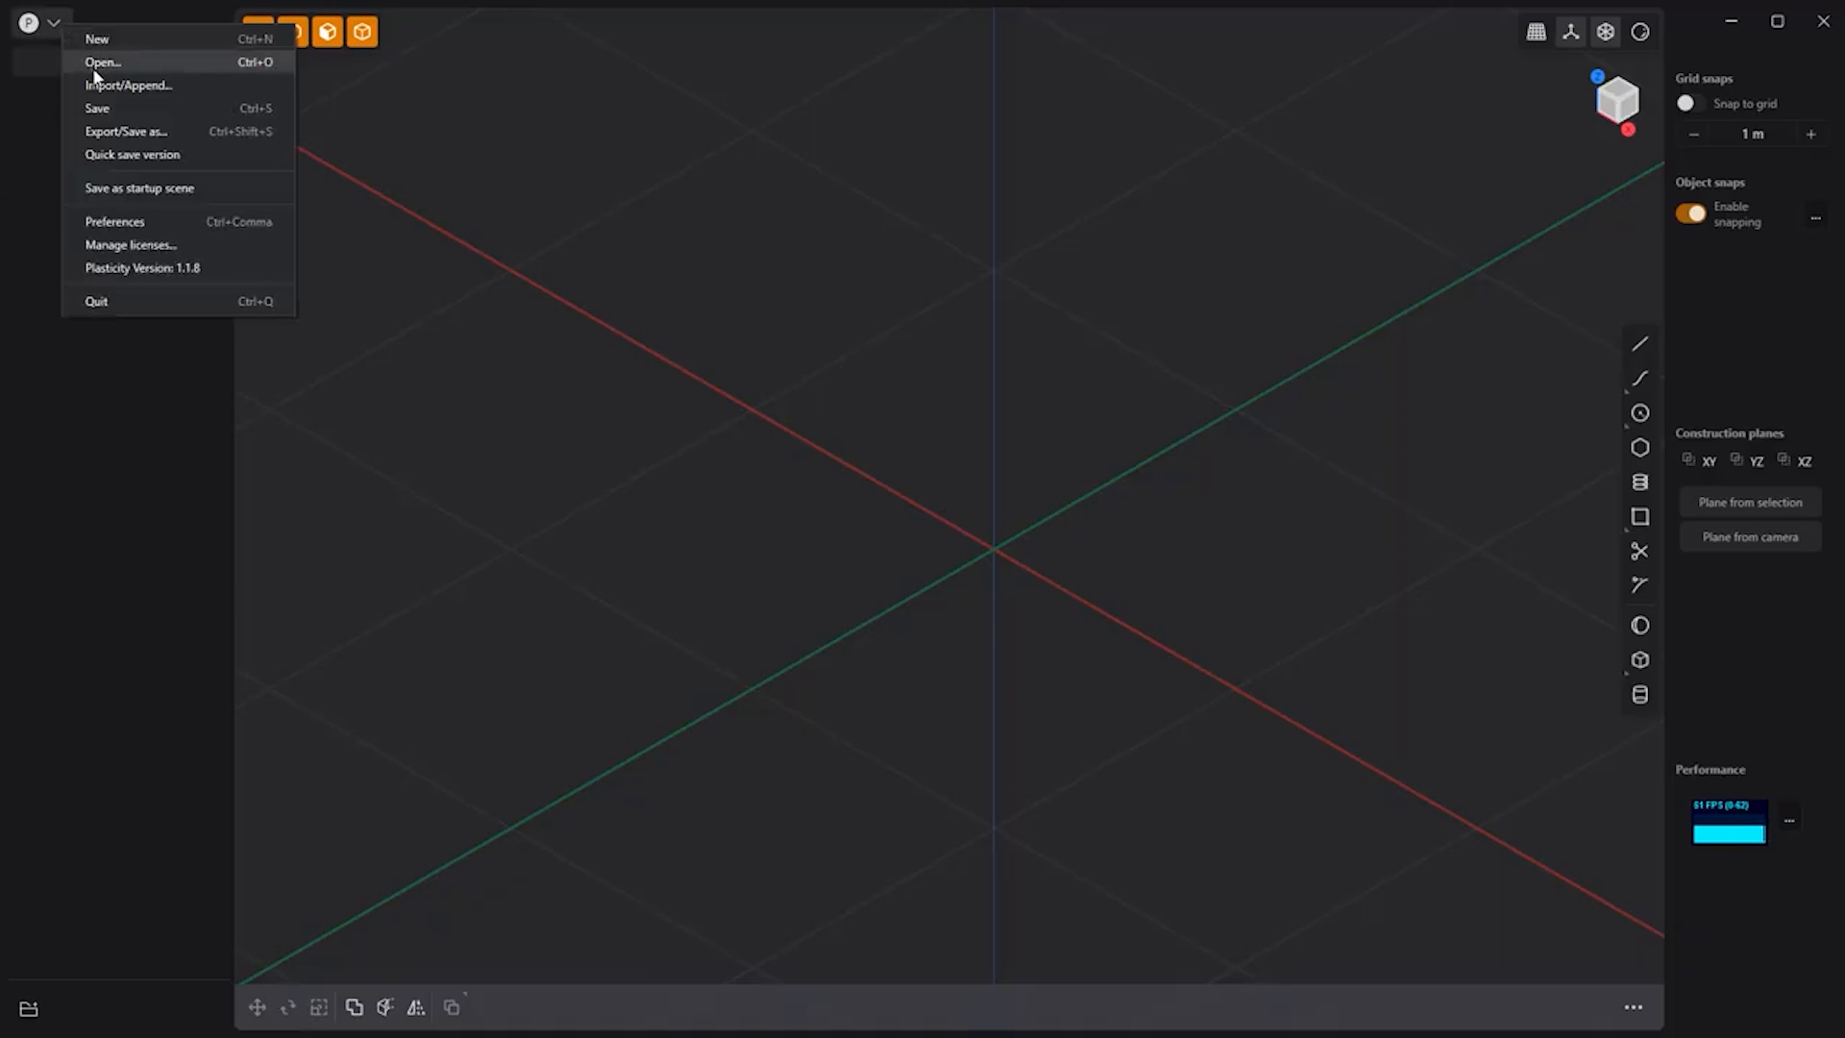
click(197, 90)
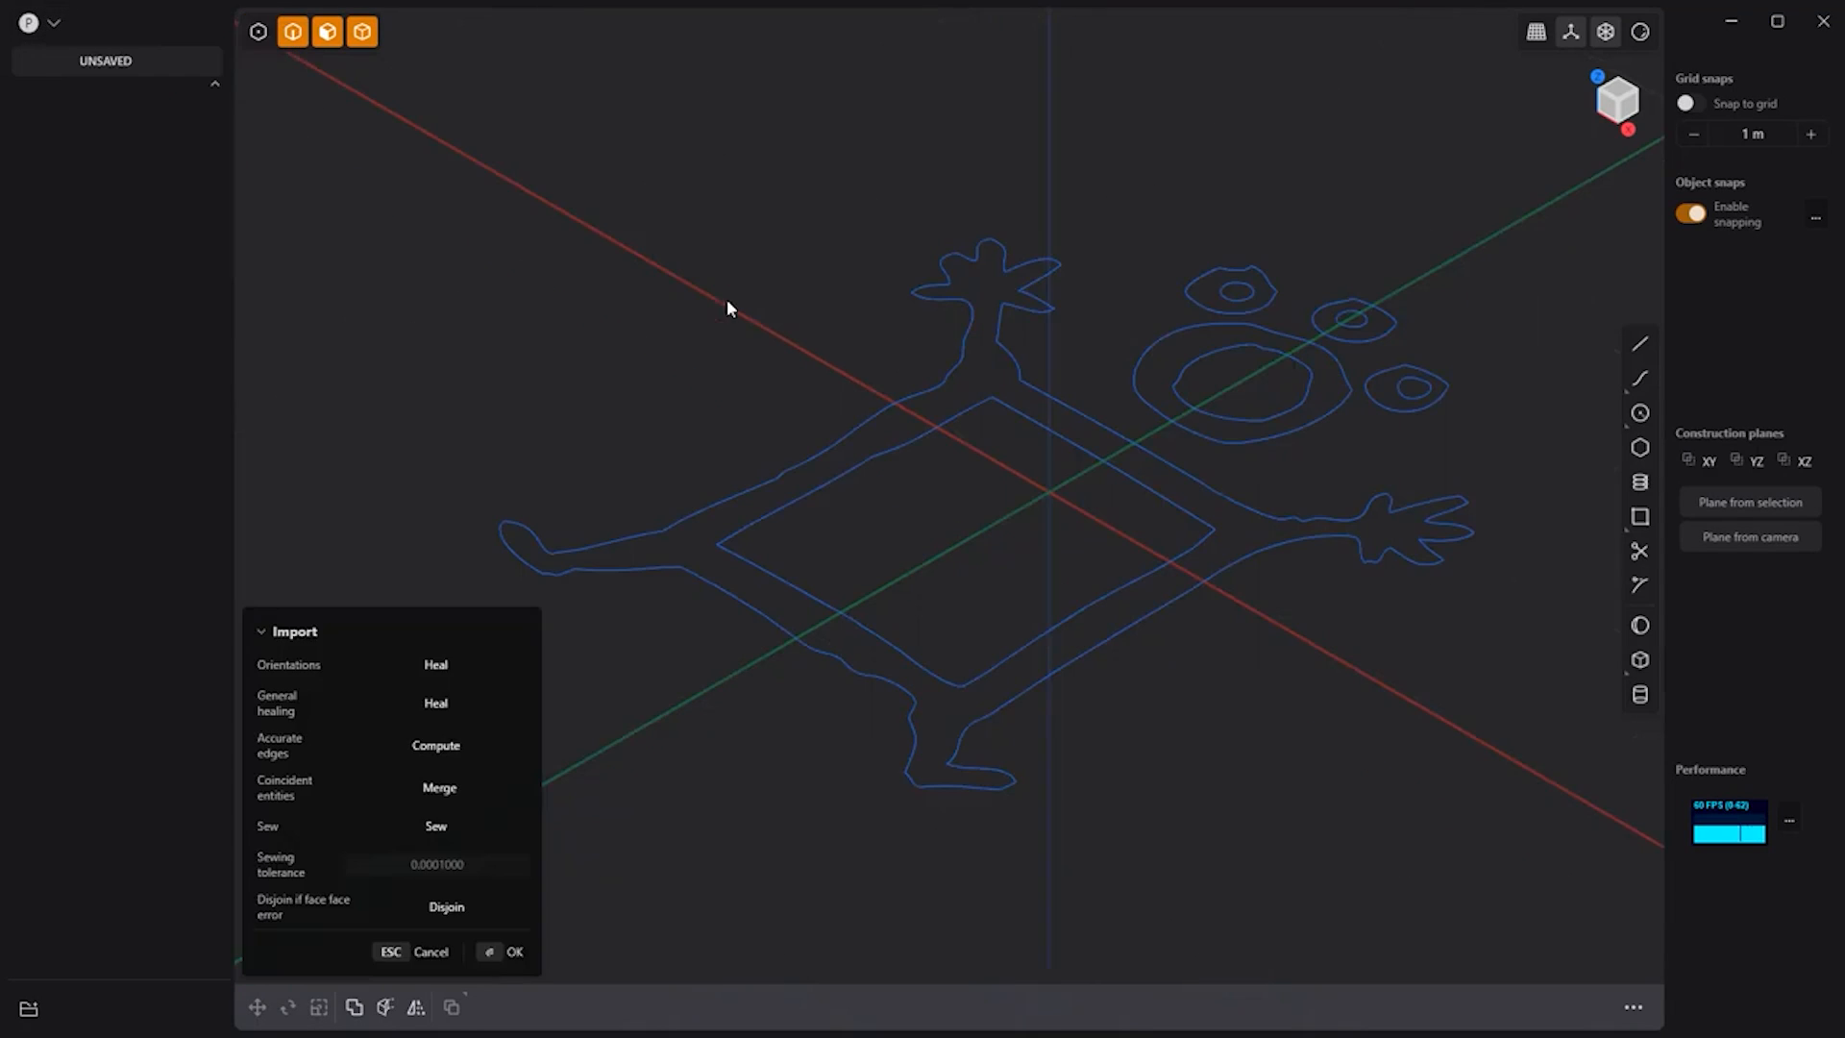
click(515, 952)
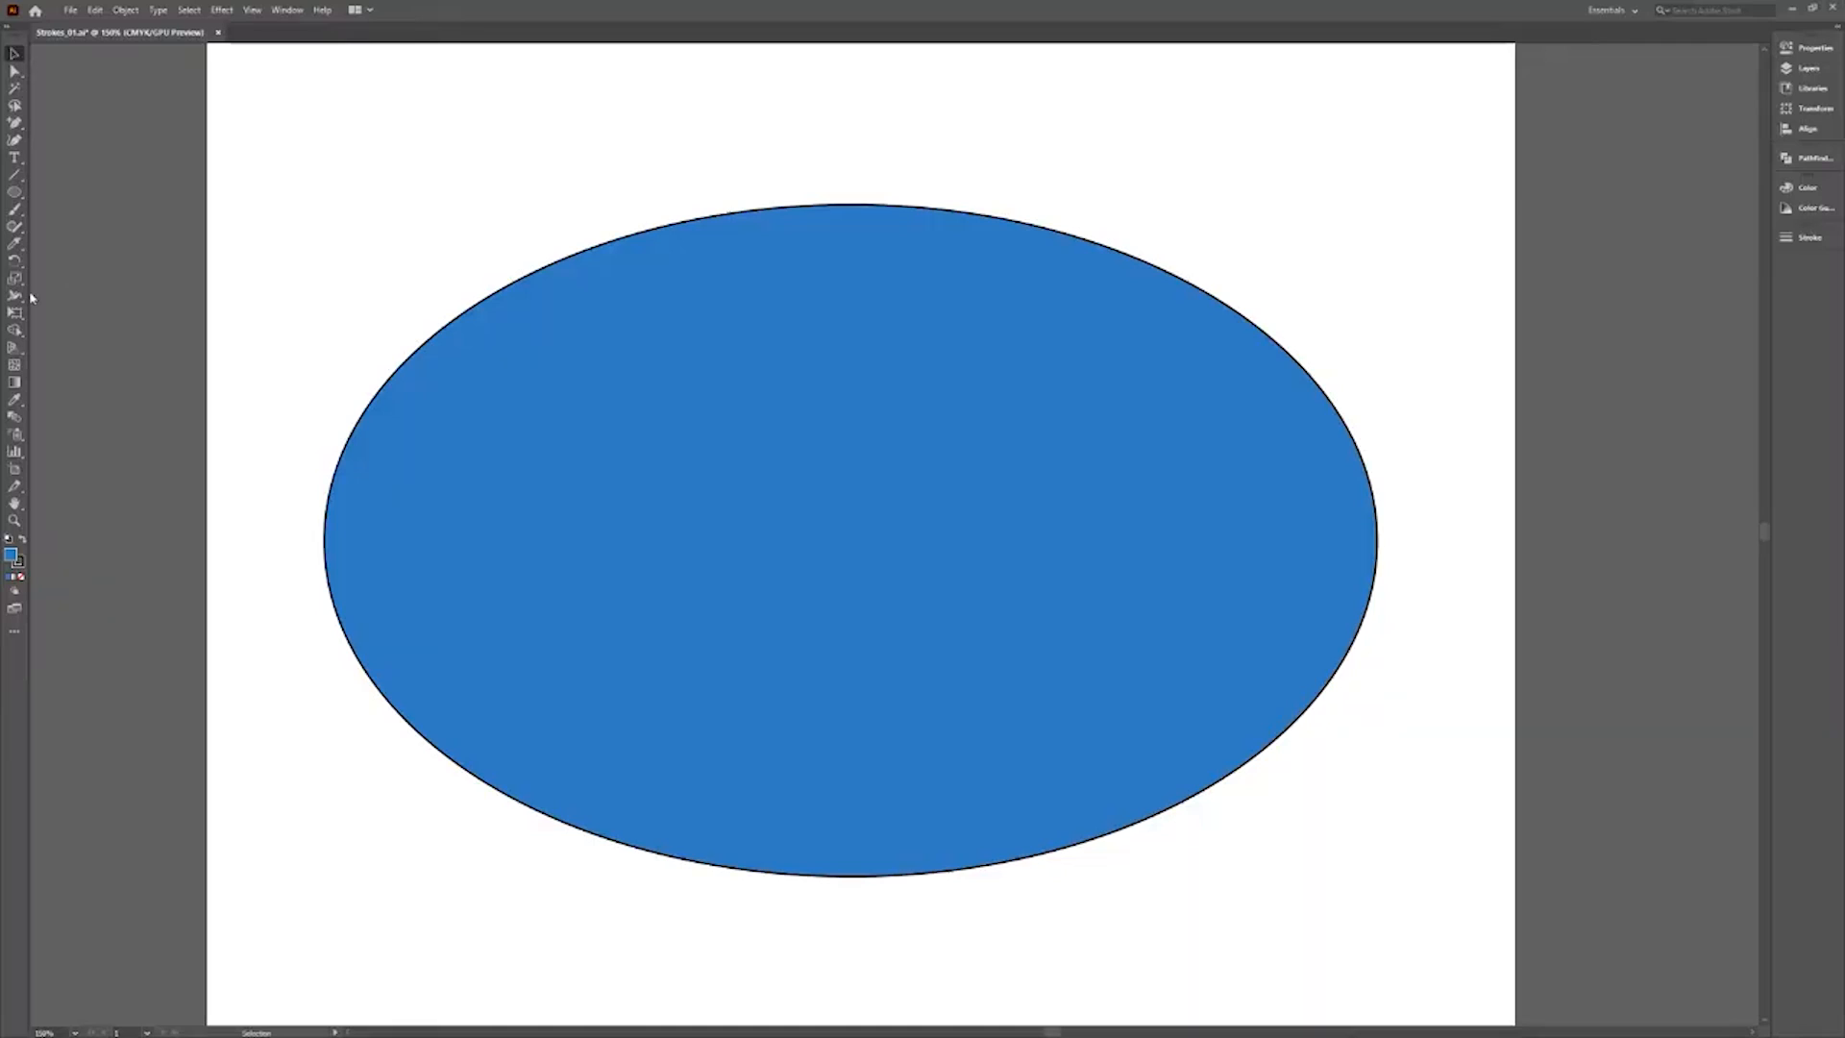
Use the Twirl tool to distort the blue ellipse's upper edge into one loose curl and two large spirals.
click(29, 298)
click(52, 335)
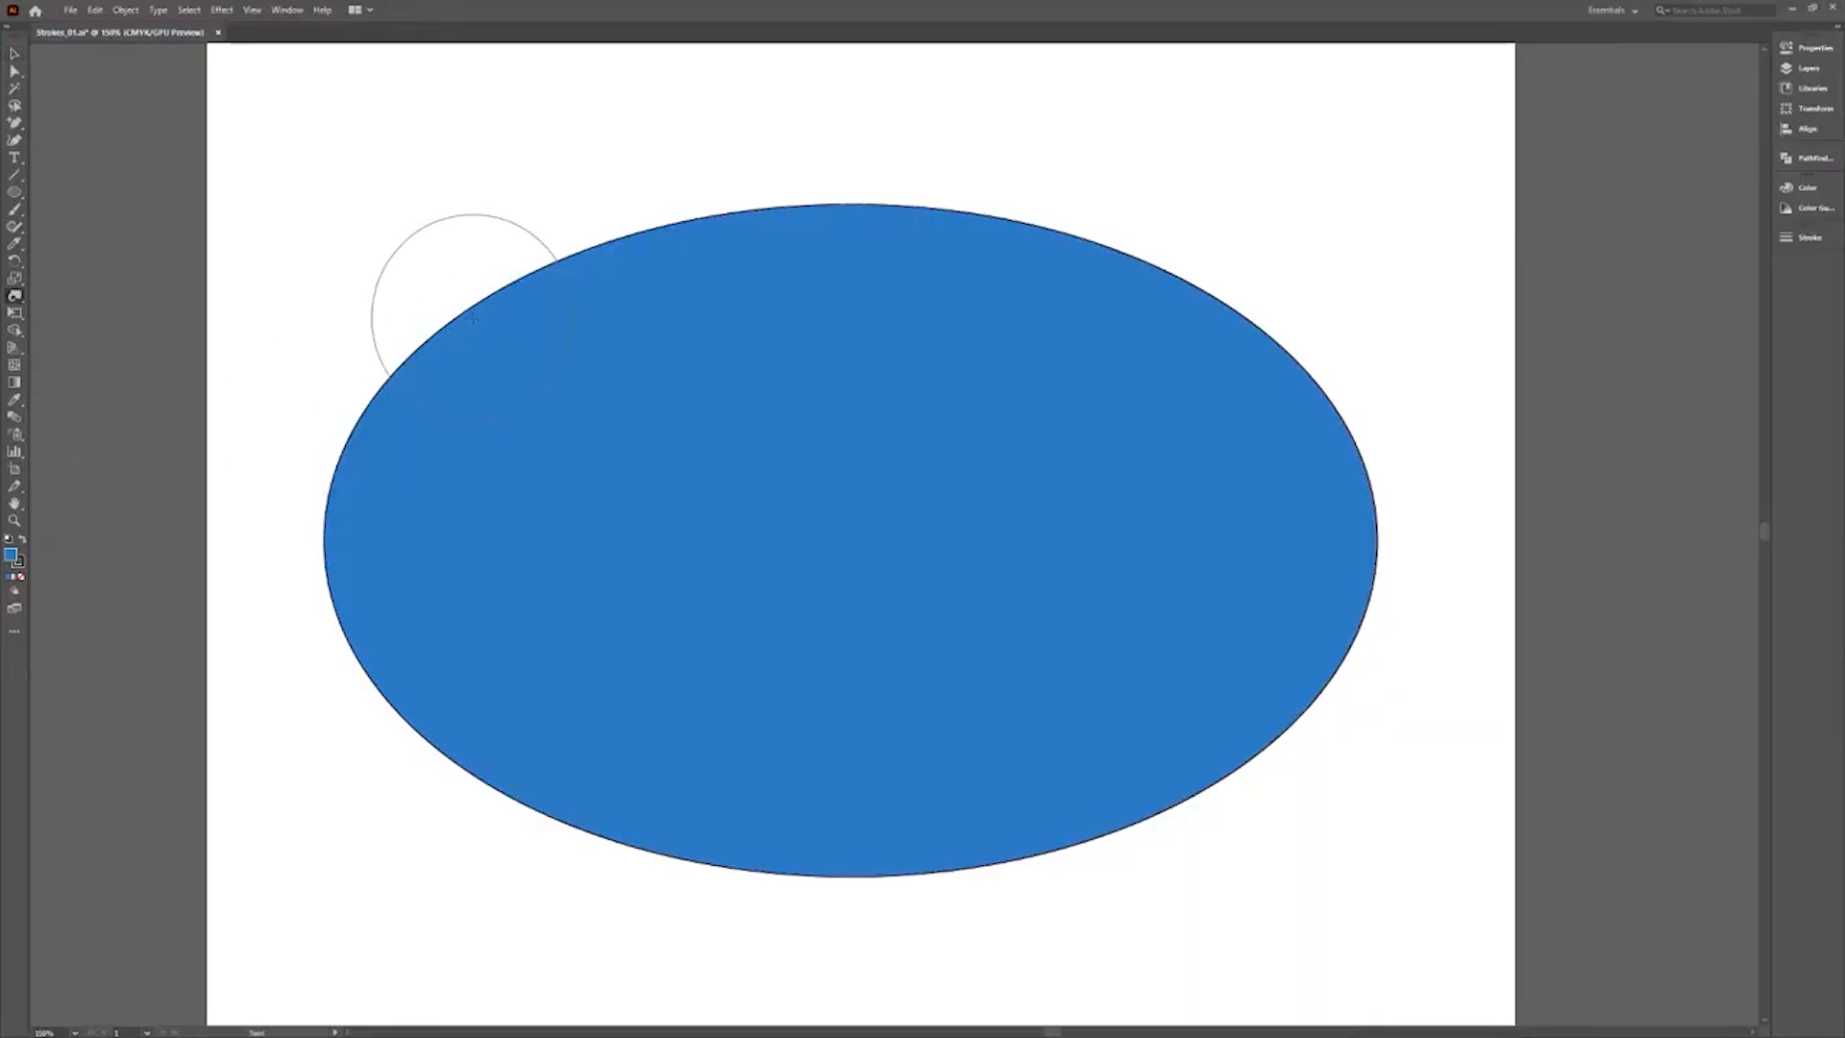
drag(461, 297, 670, 235)
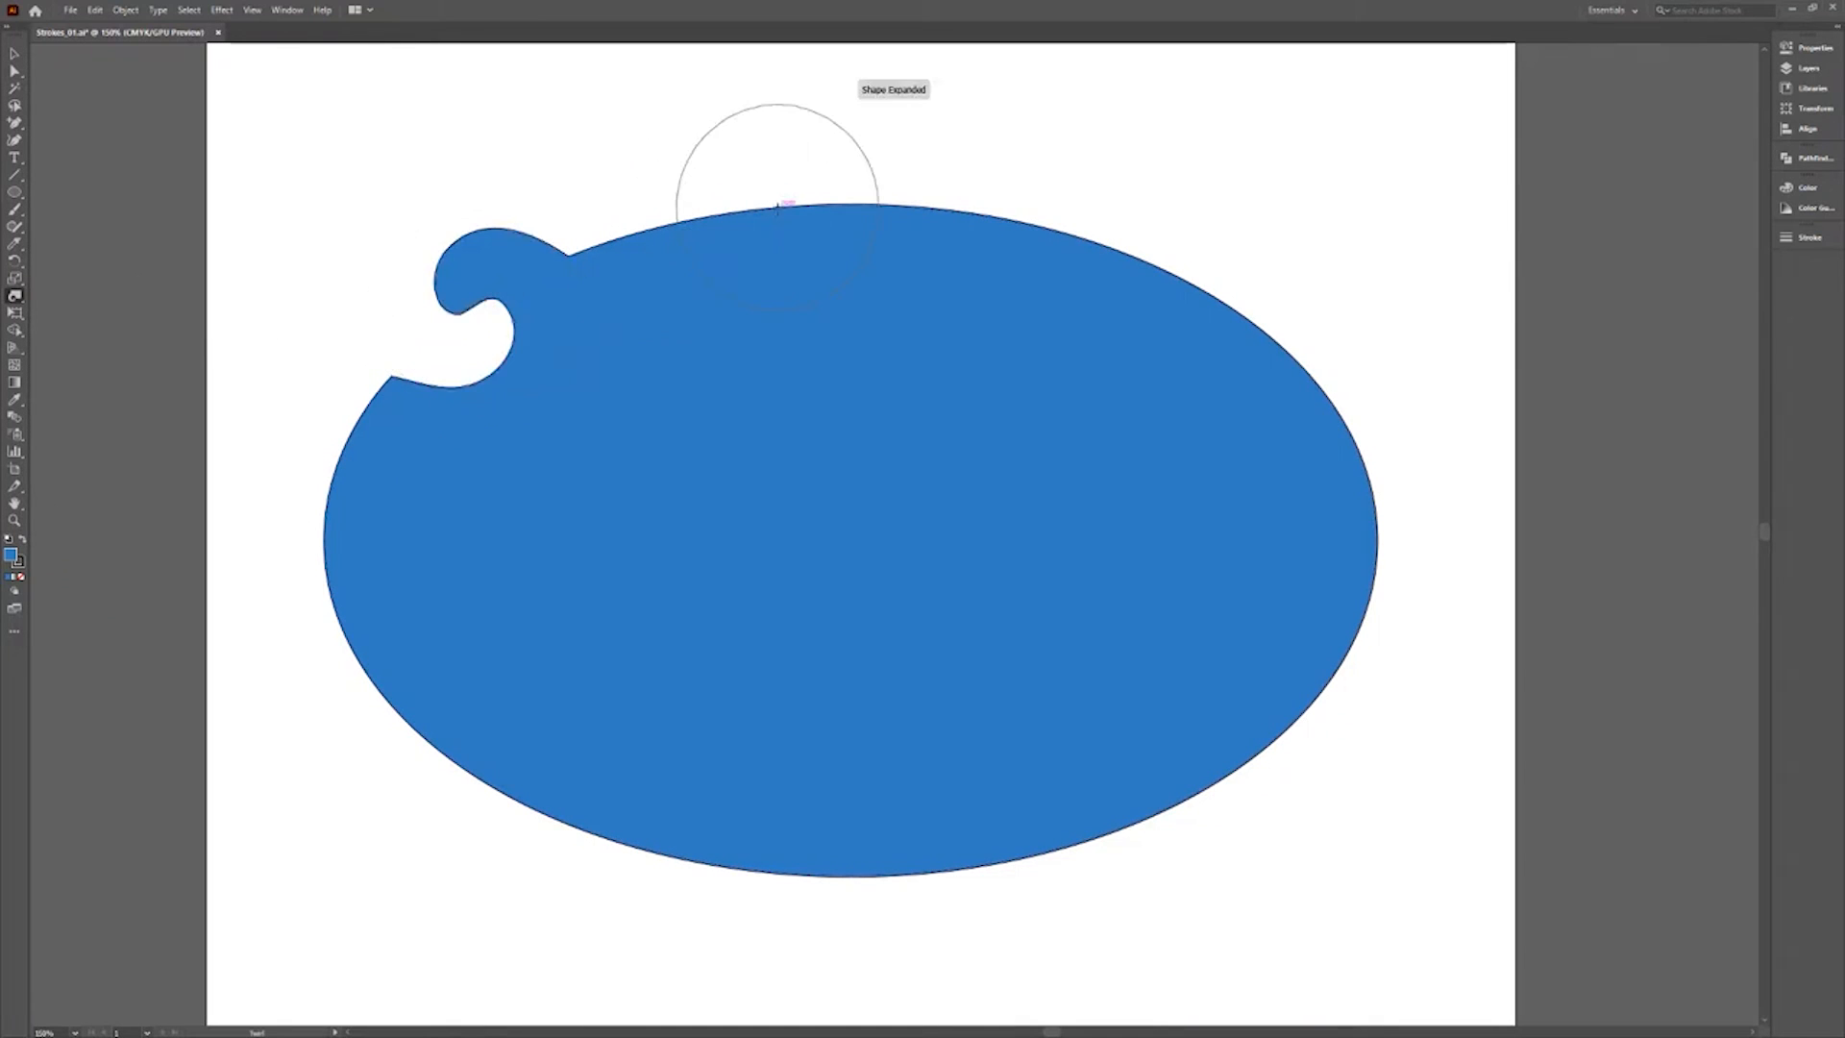
drag(777, 205, 777, 205)
drag(1040, 226, 1040, 226)
With a smaller Twirl brush, add spirals on the ellipse's upper-right and lower-left edges, and open the tool's options.
mouse_move(1351, 206)
mouse_down()
mouse_move(1308, 156)
mouse_move(1281, 284)
mouse_move(1310, 241)
mouse_up()
drag(1305, 363, 1305, 363)
drag(512, 797, 513, 797)
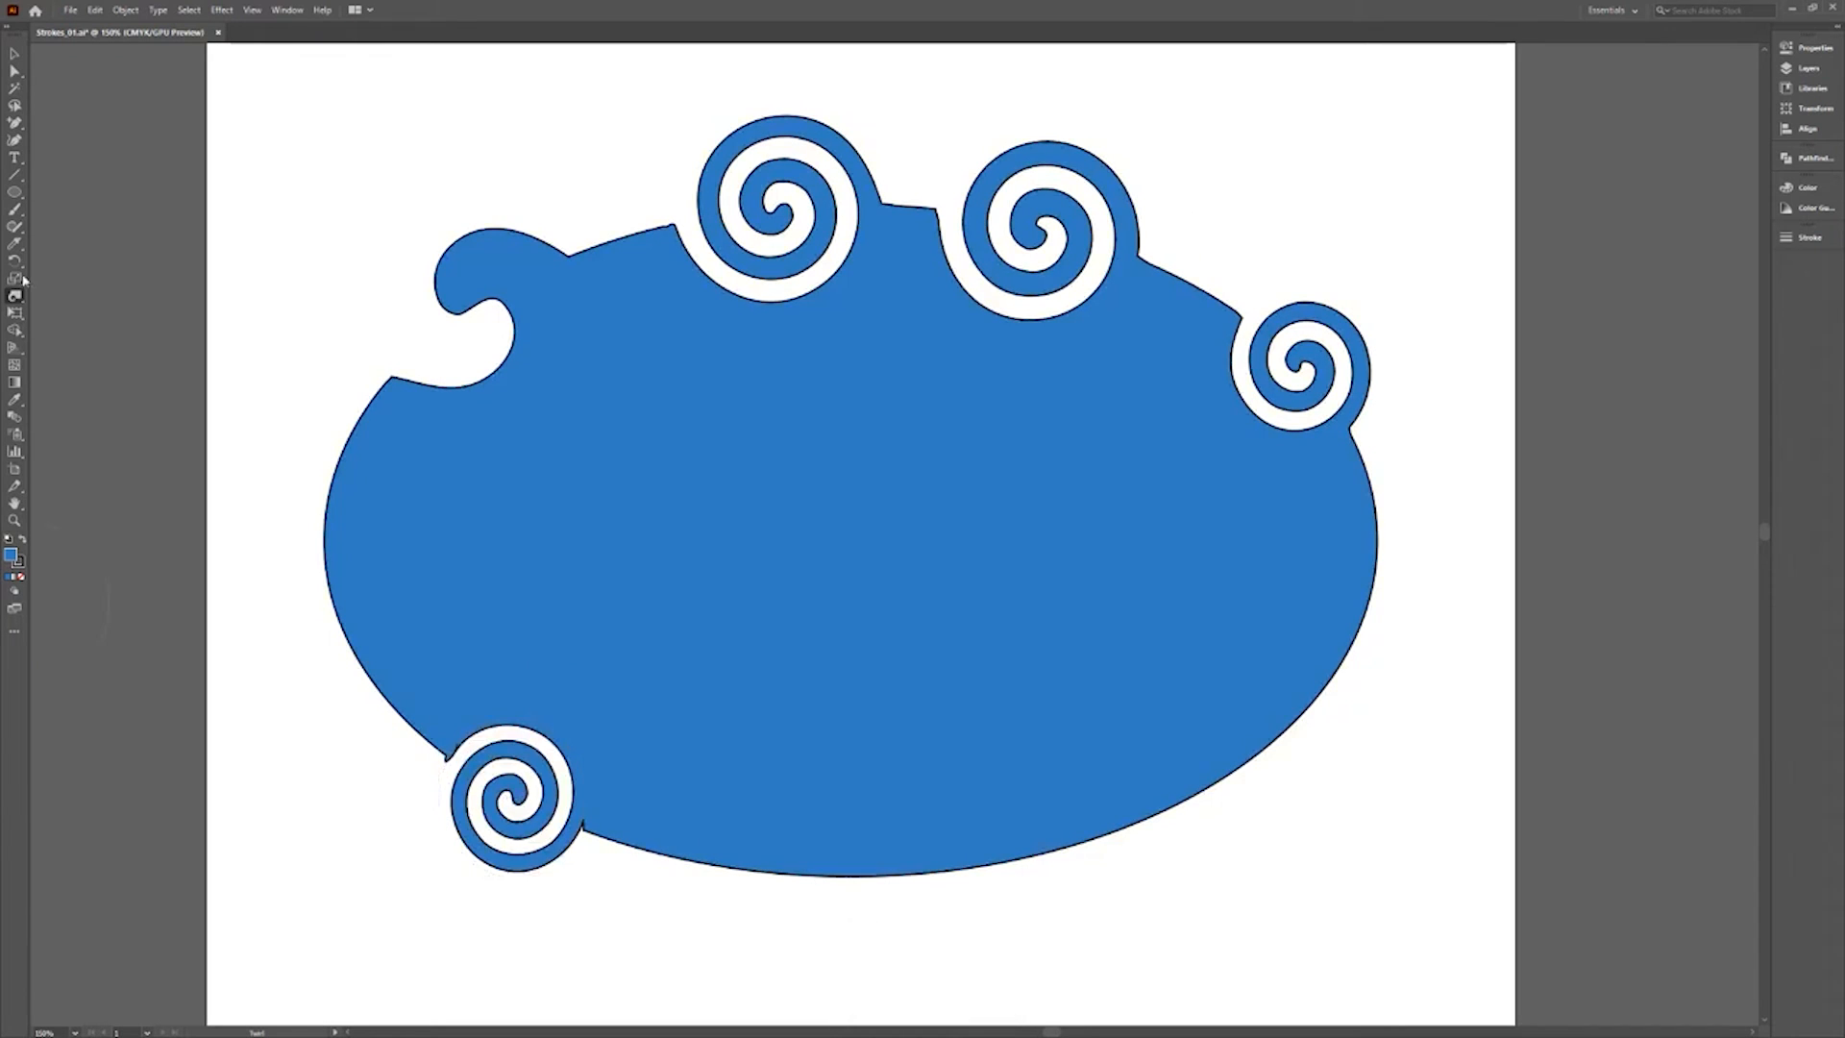
double_click(15, 298)
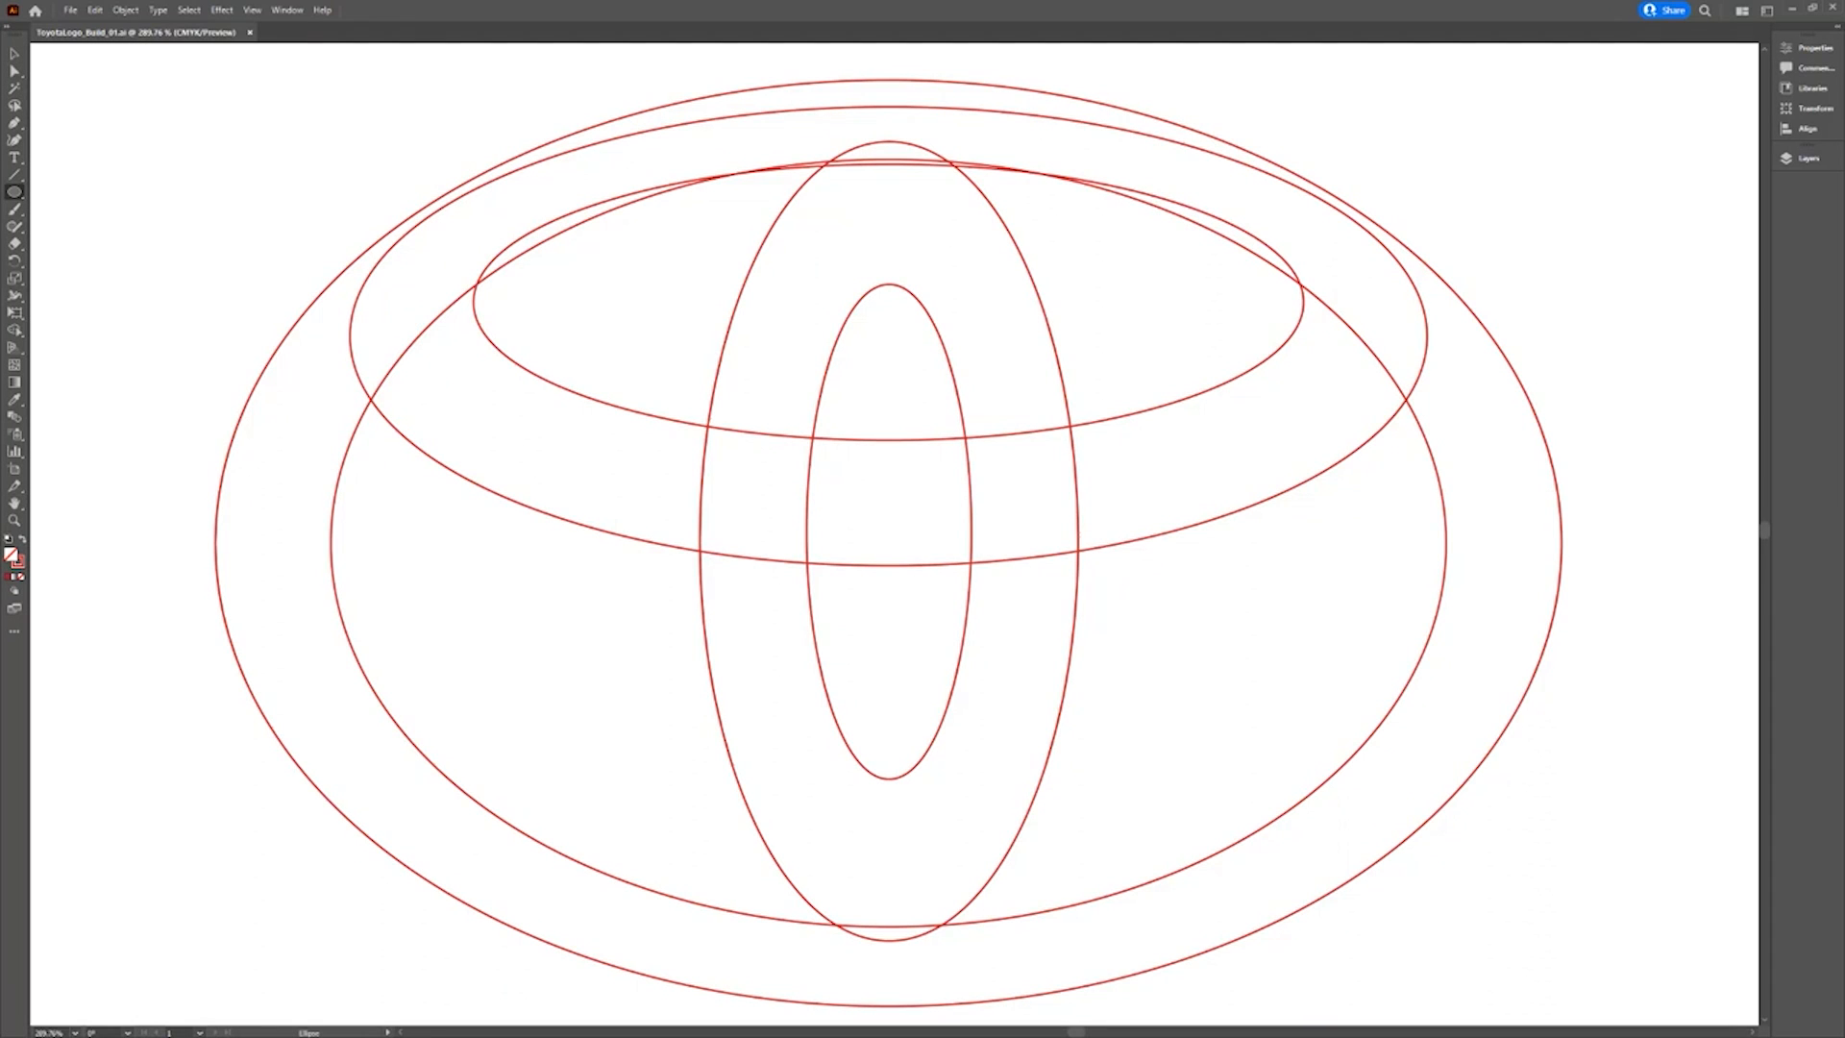
Select all the Toyota logo ellipses, merge the band regions with Shape Builder, and remove the stray arcs in the two upper openings.
click(14, 54)
drag(150, 82, 1602, 951)
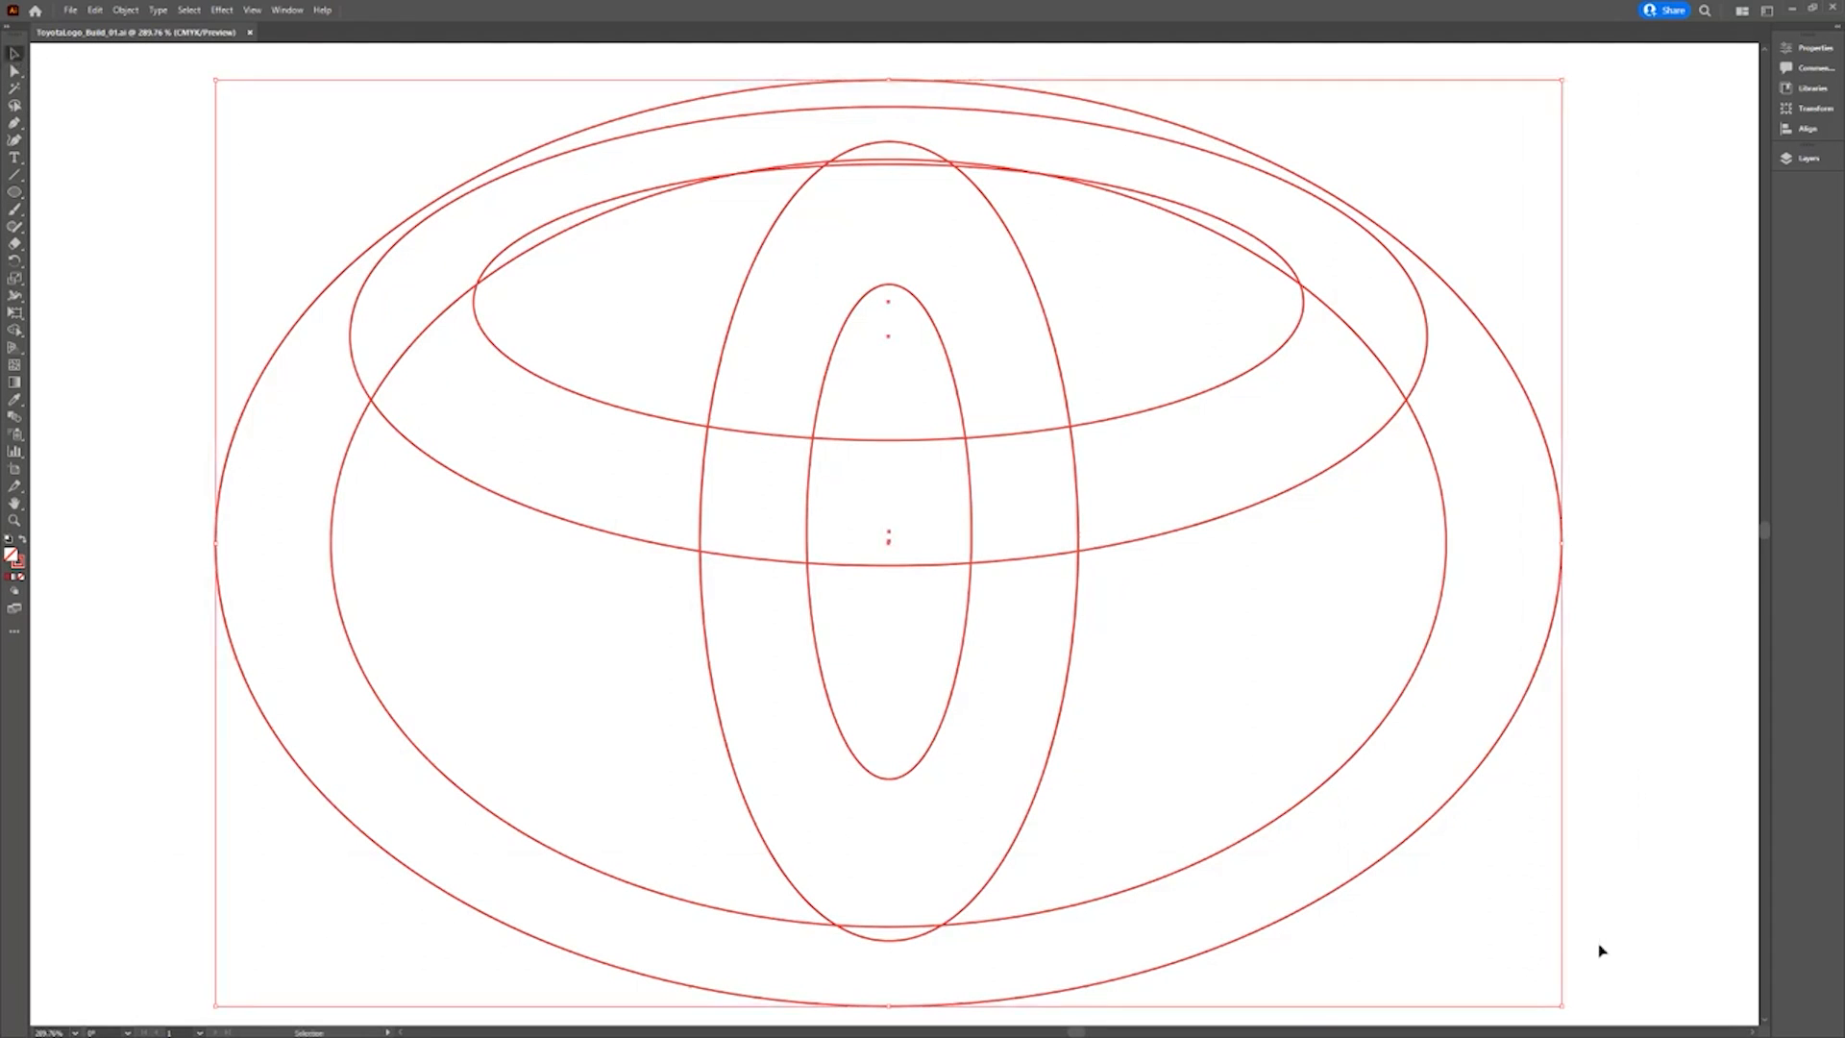
click(14, 330)
mouse_move(317, 341)
mouse_down()
mouse_move(462, 391)
mouse_move(1076, 511)
mouse_move(939, 157)
mouse_move(828, 169)
mouse_move(1086, 510)
mouse_move(999, 846)
mouse_up()
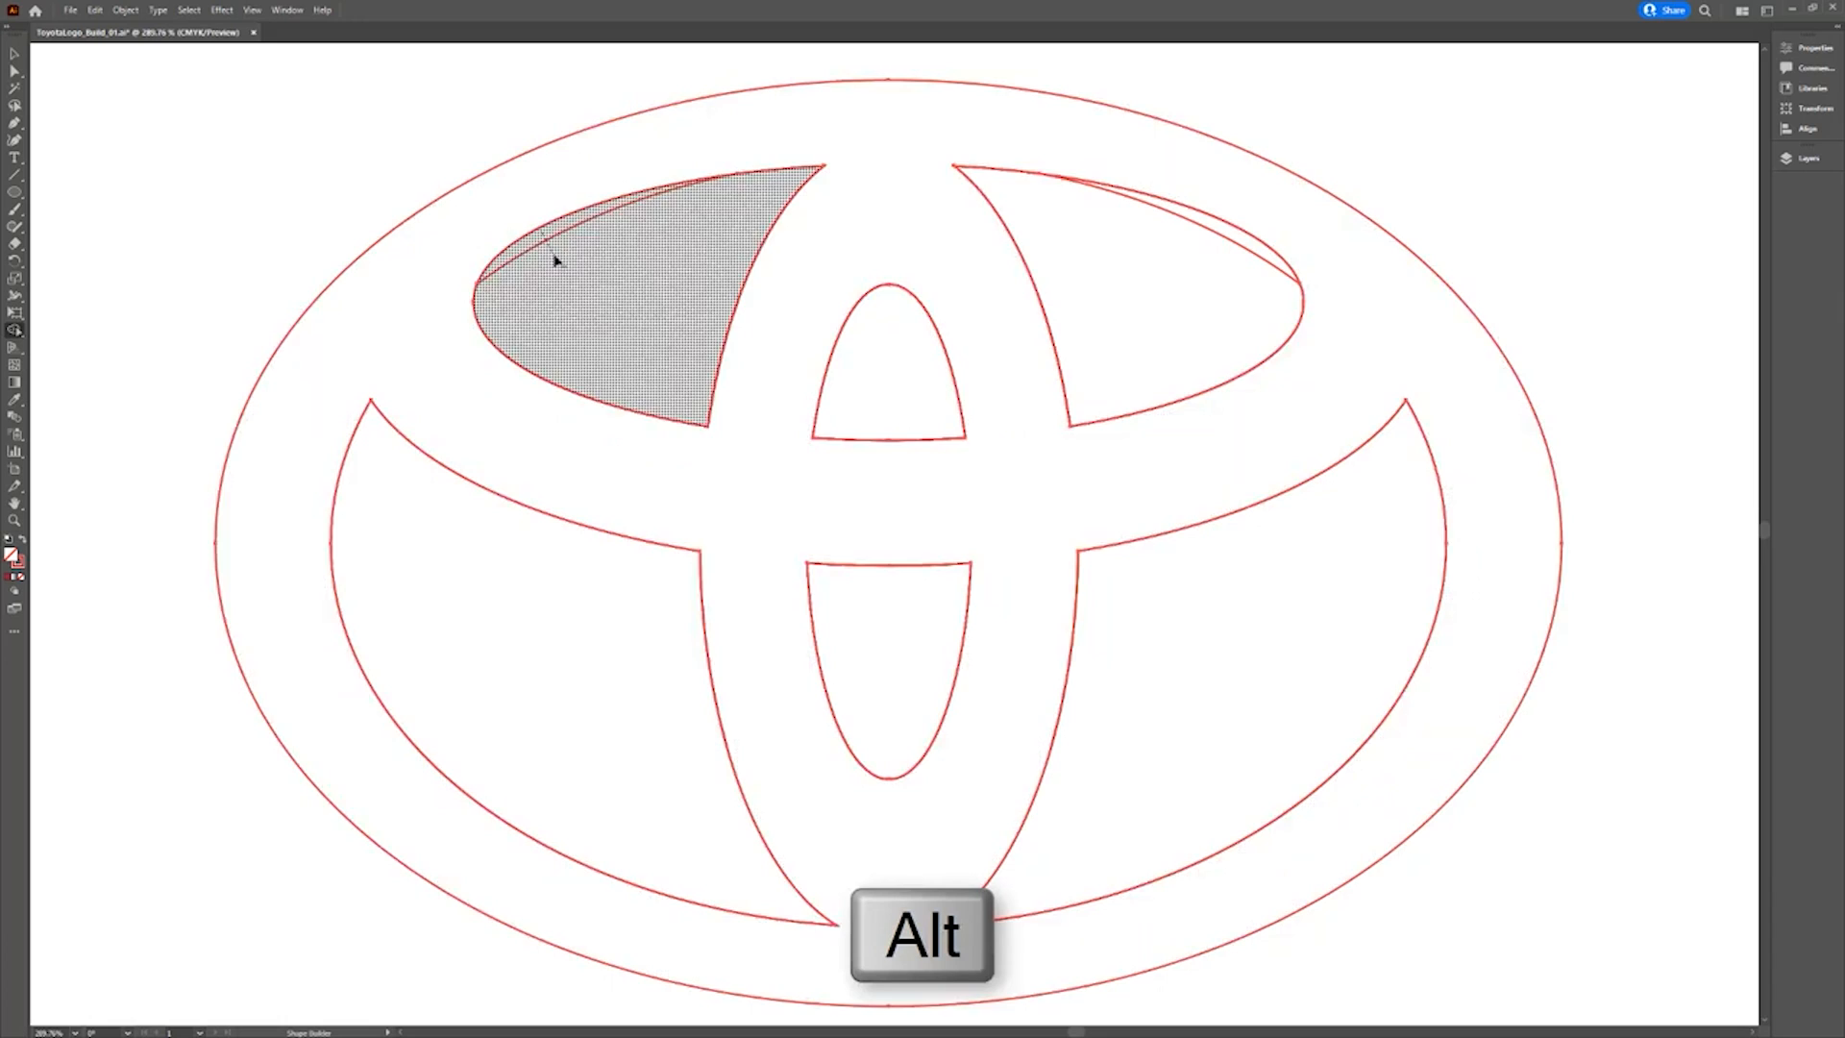
alt+click(549, 257)
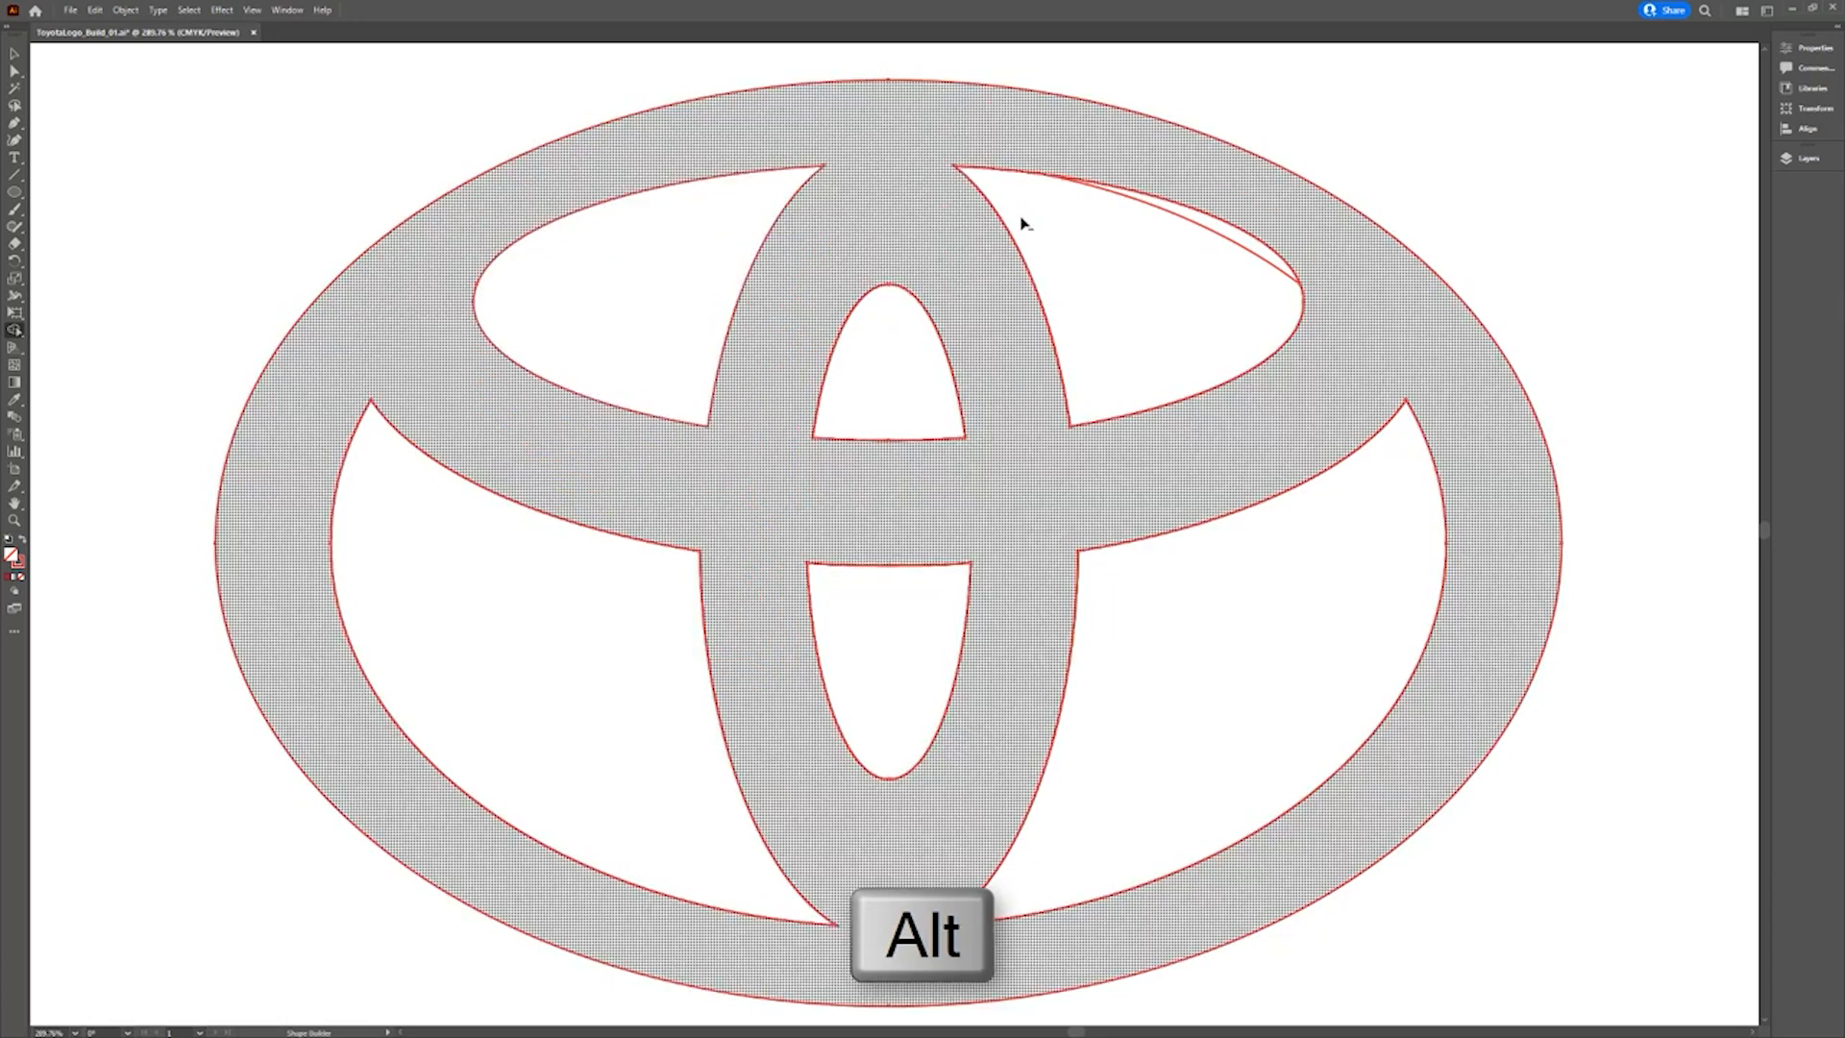
alt+click(1202, 221)
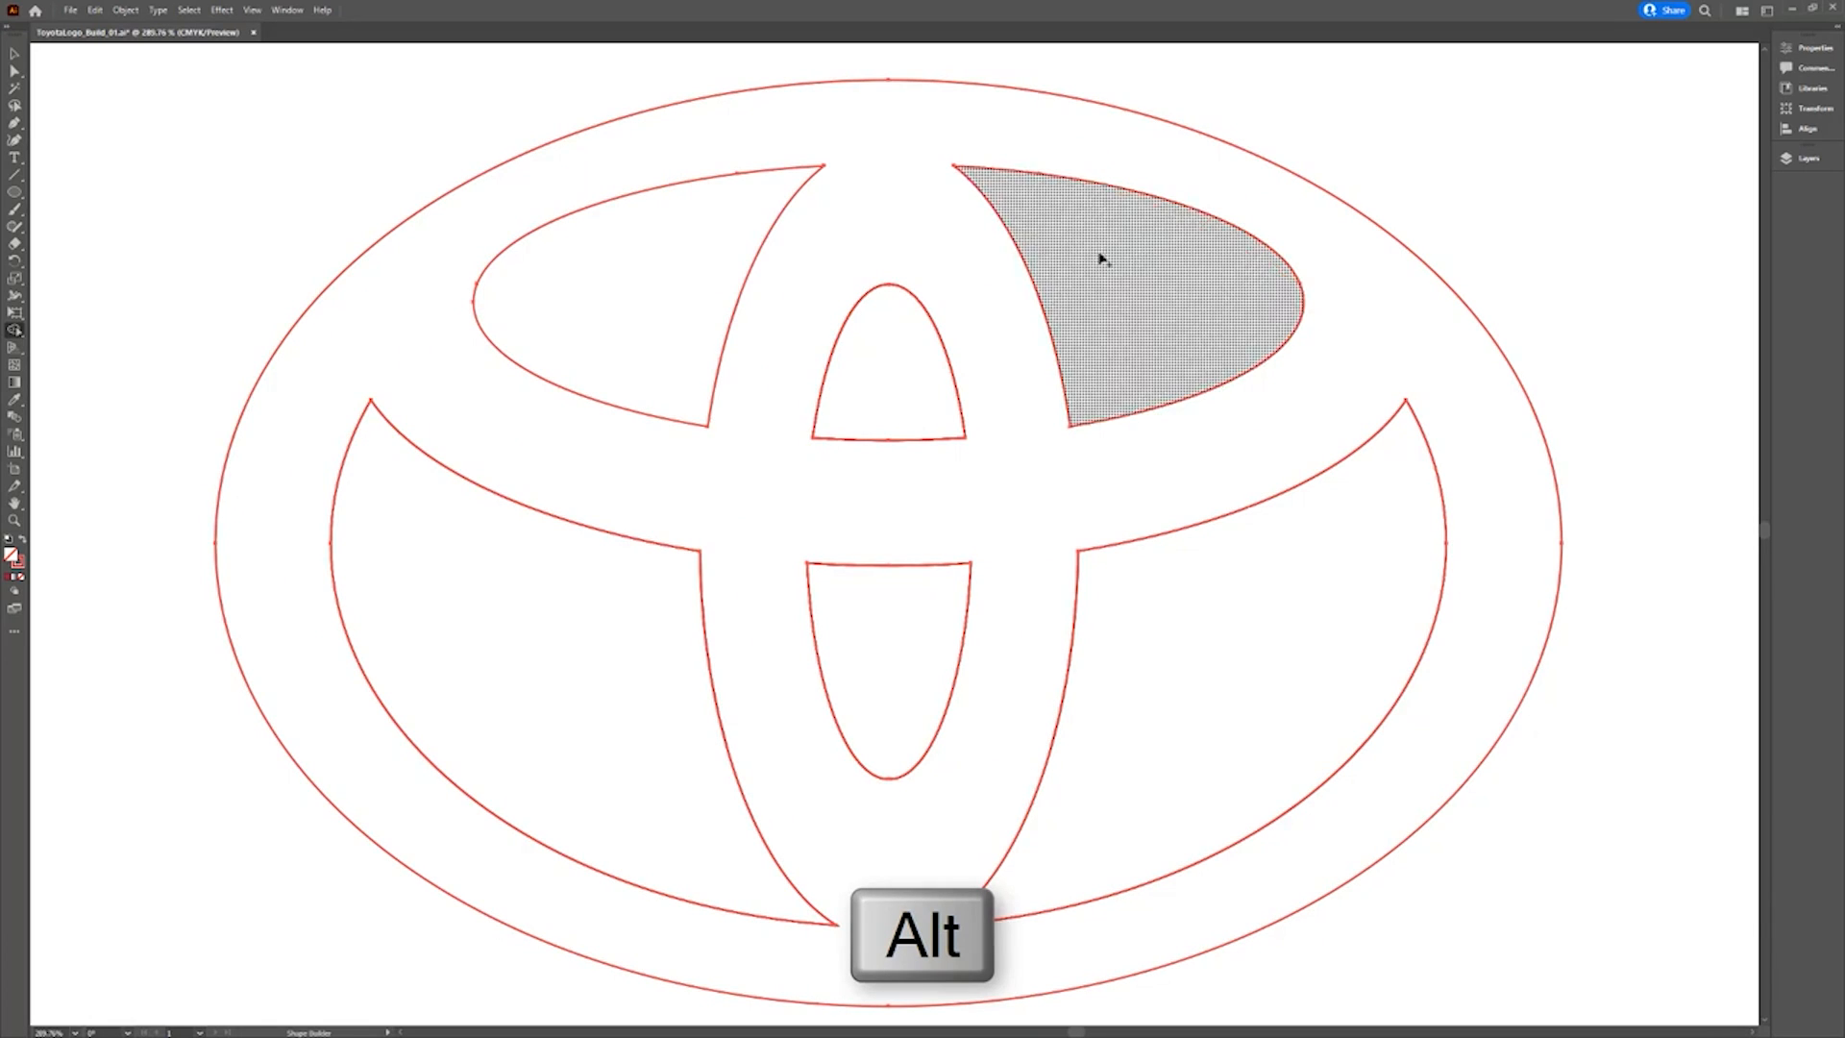
Isolate the merged Toyota logo's compound path and fill it with the copied hex color.
click(13, 54)
double_click(290, 343)
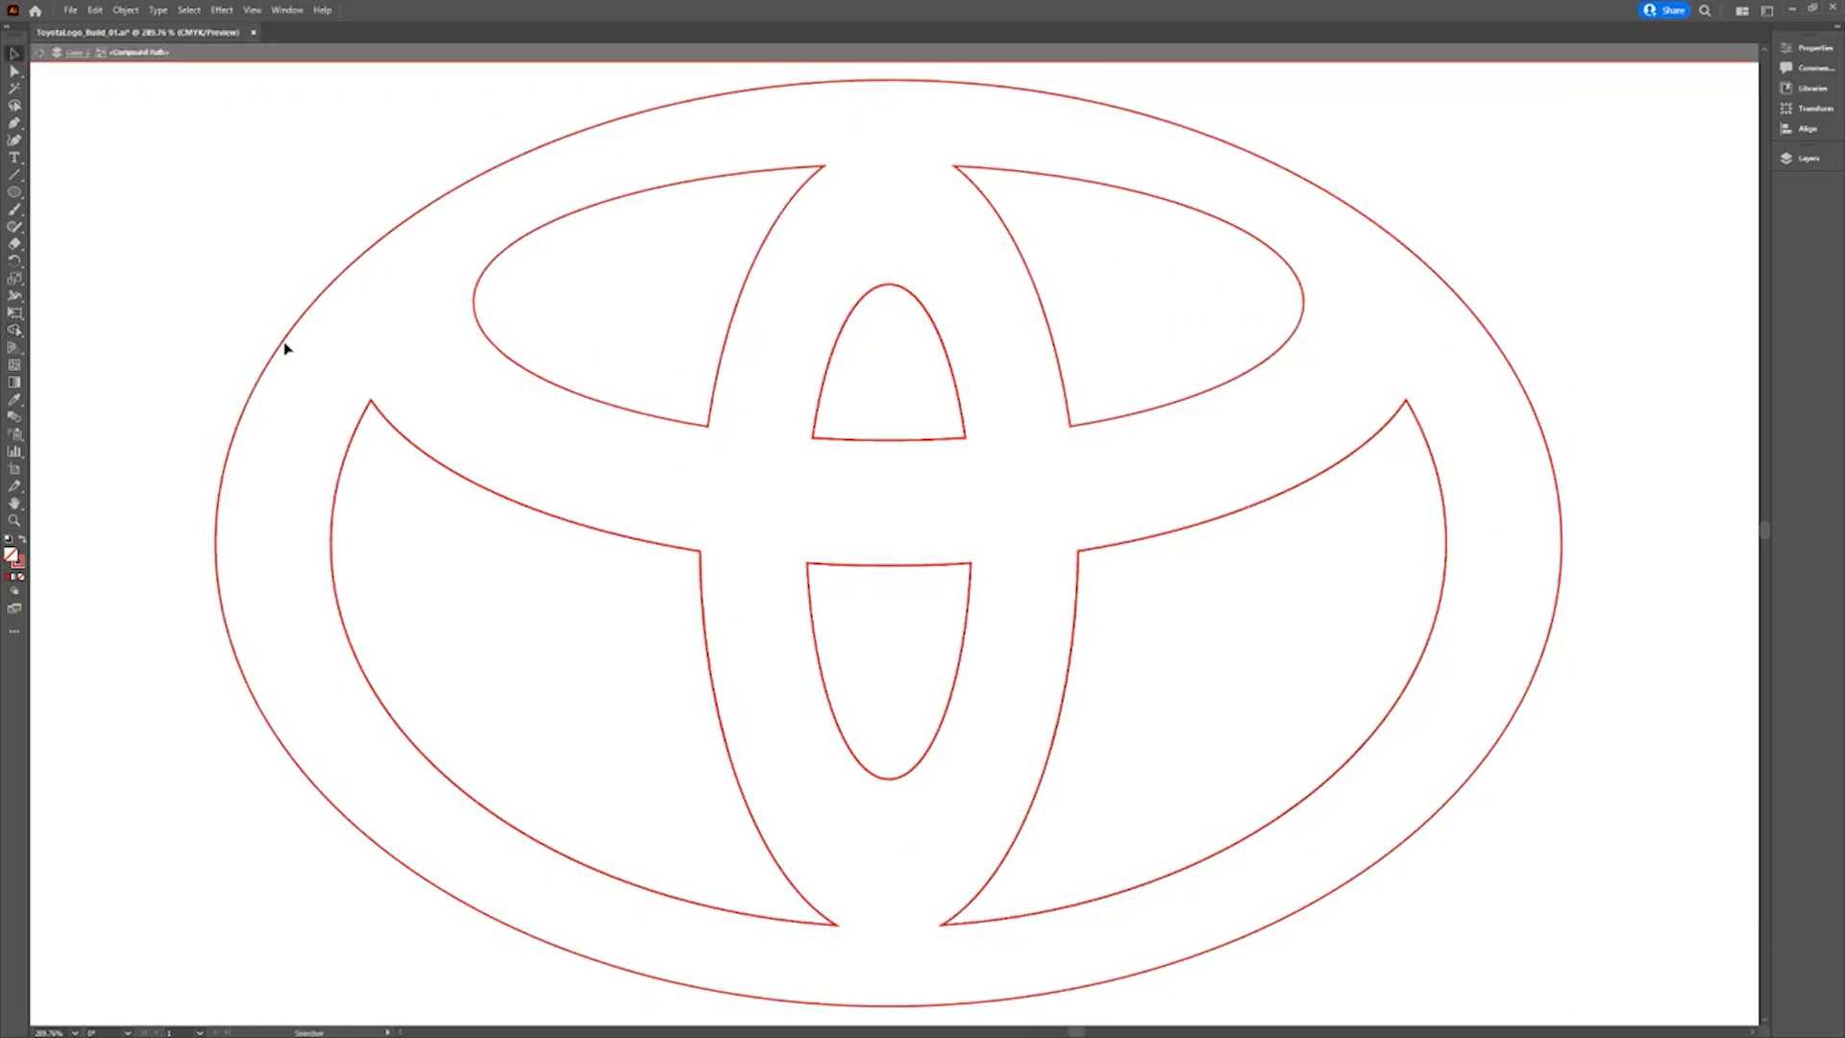
click(286, 348)
double_click(11, 555)
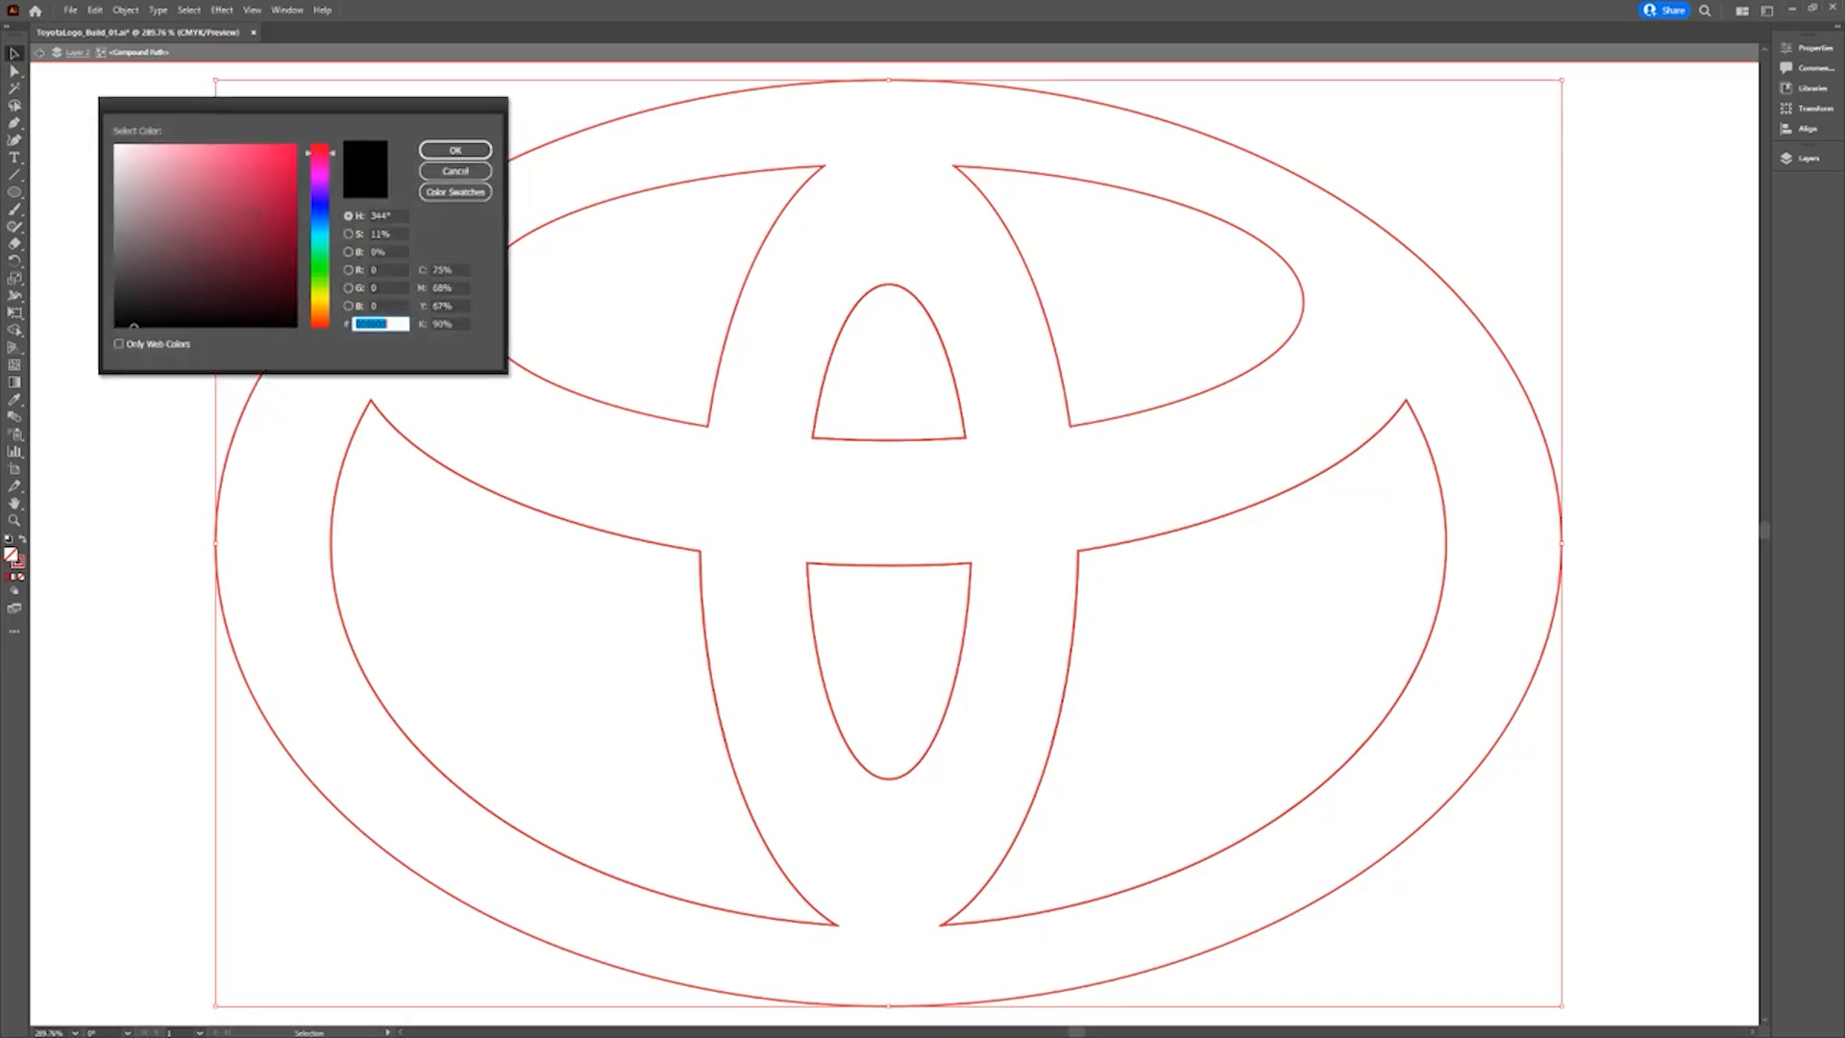
key(ctrl+v)
click(461, 151)
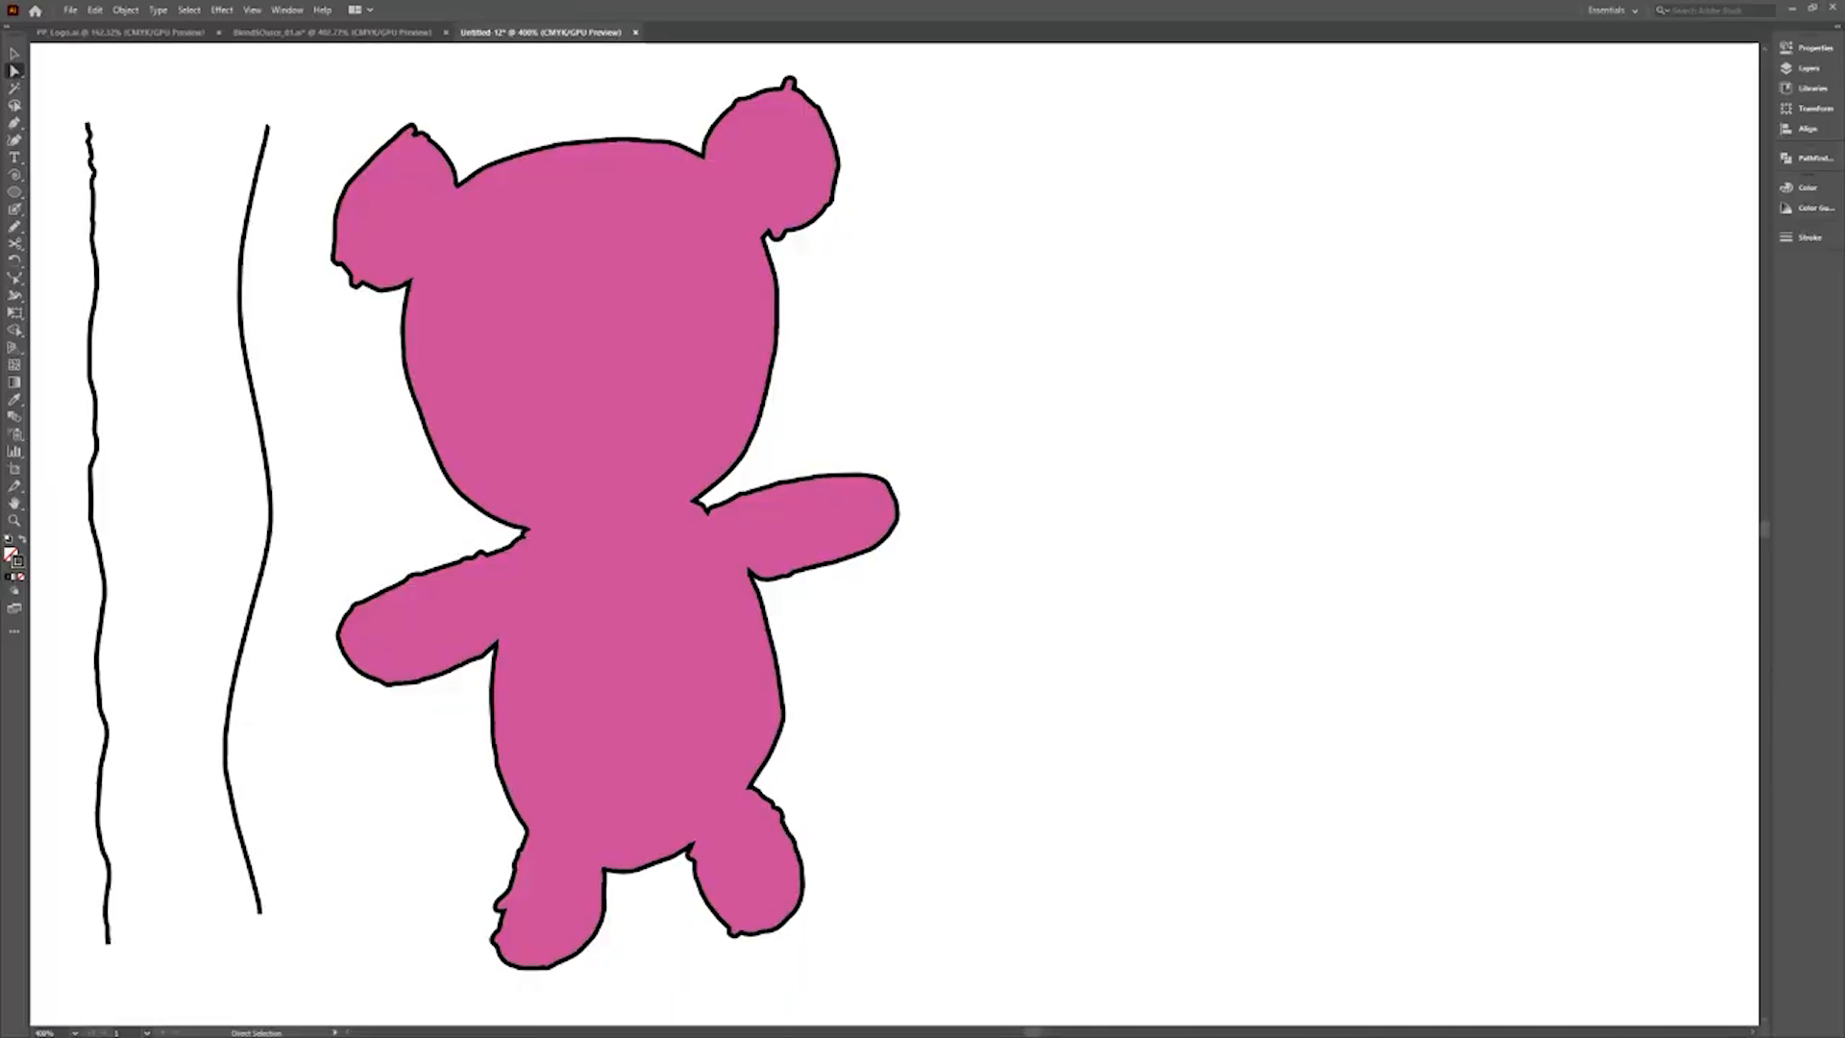
Use the Smooth tool along the full length of the jagged line and the wavy line beside the bear.
click(96, 286)
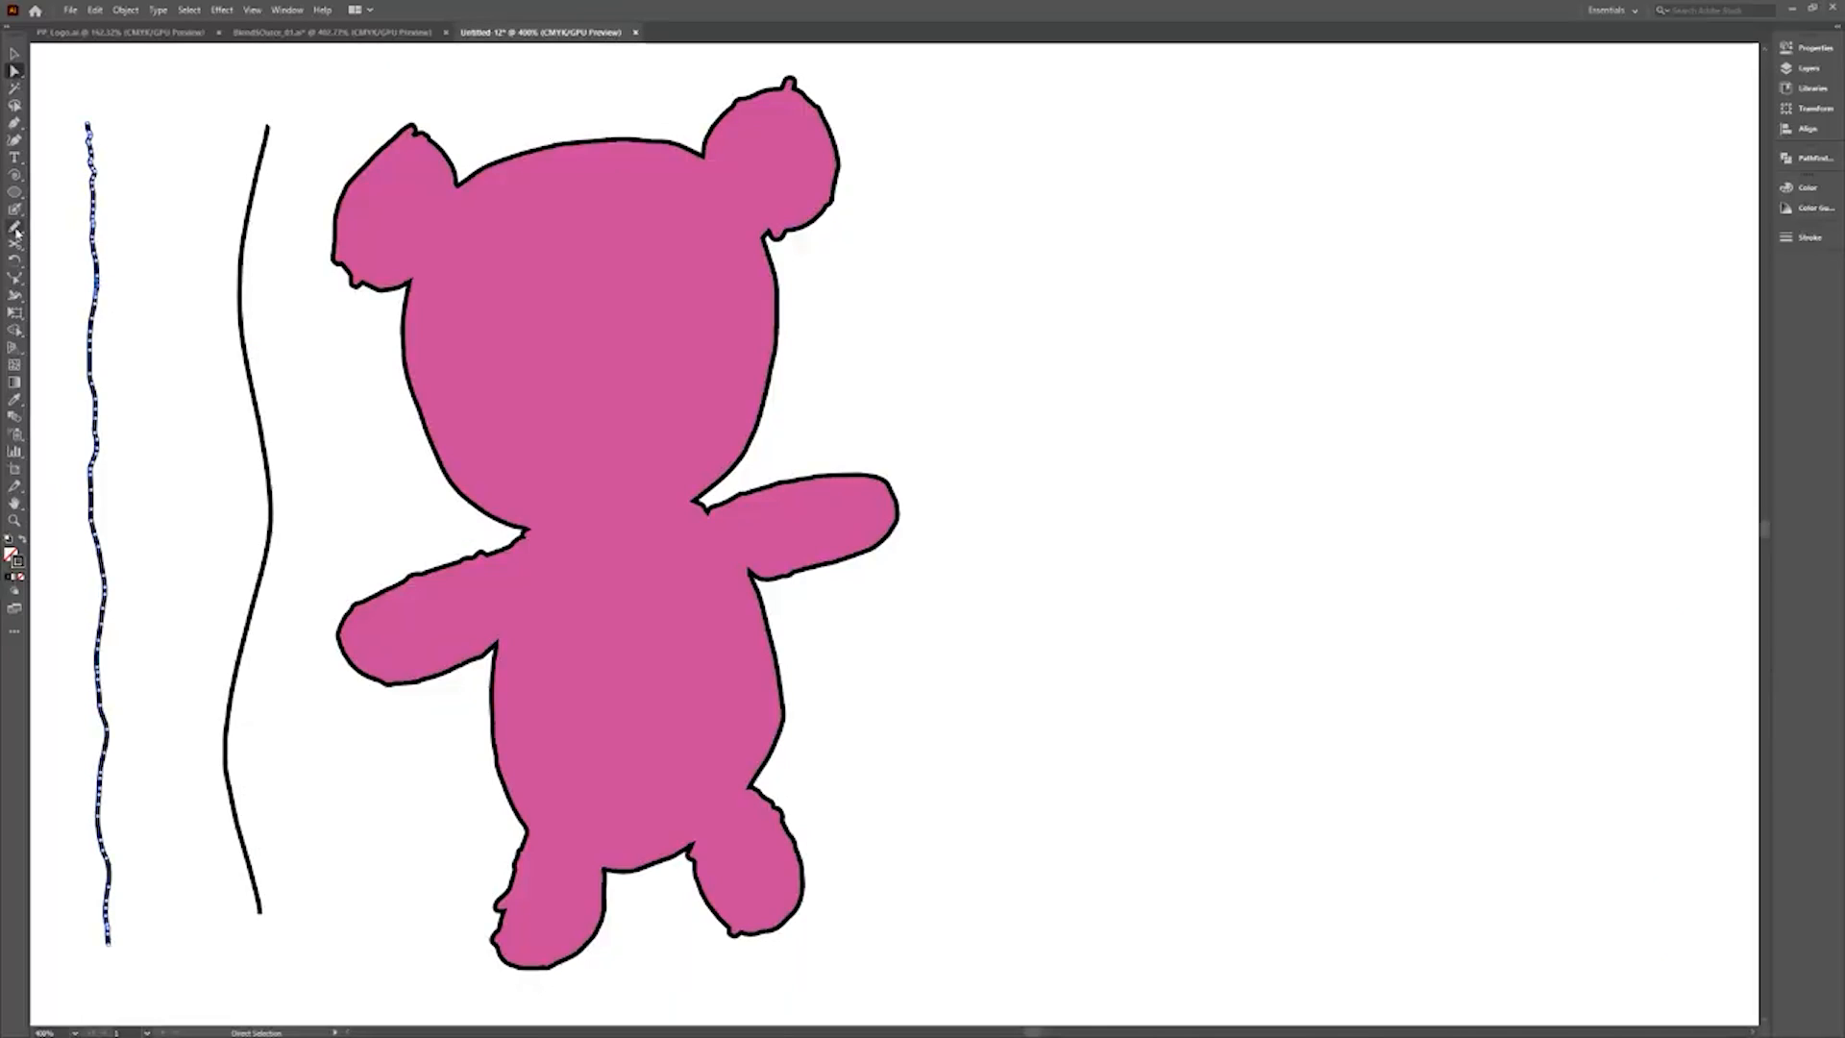
drag(14, 227, 72, 261)
drag(102, 172, 112, 907)
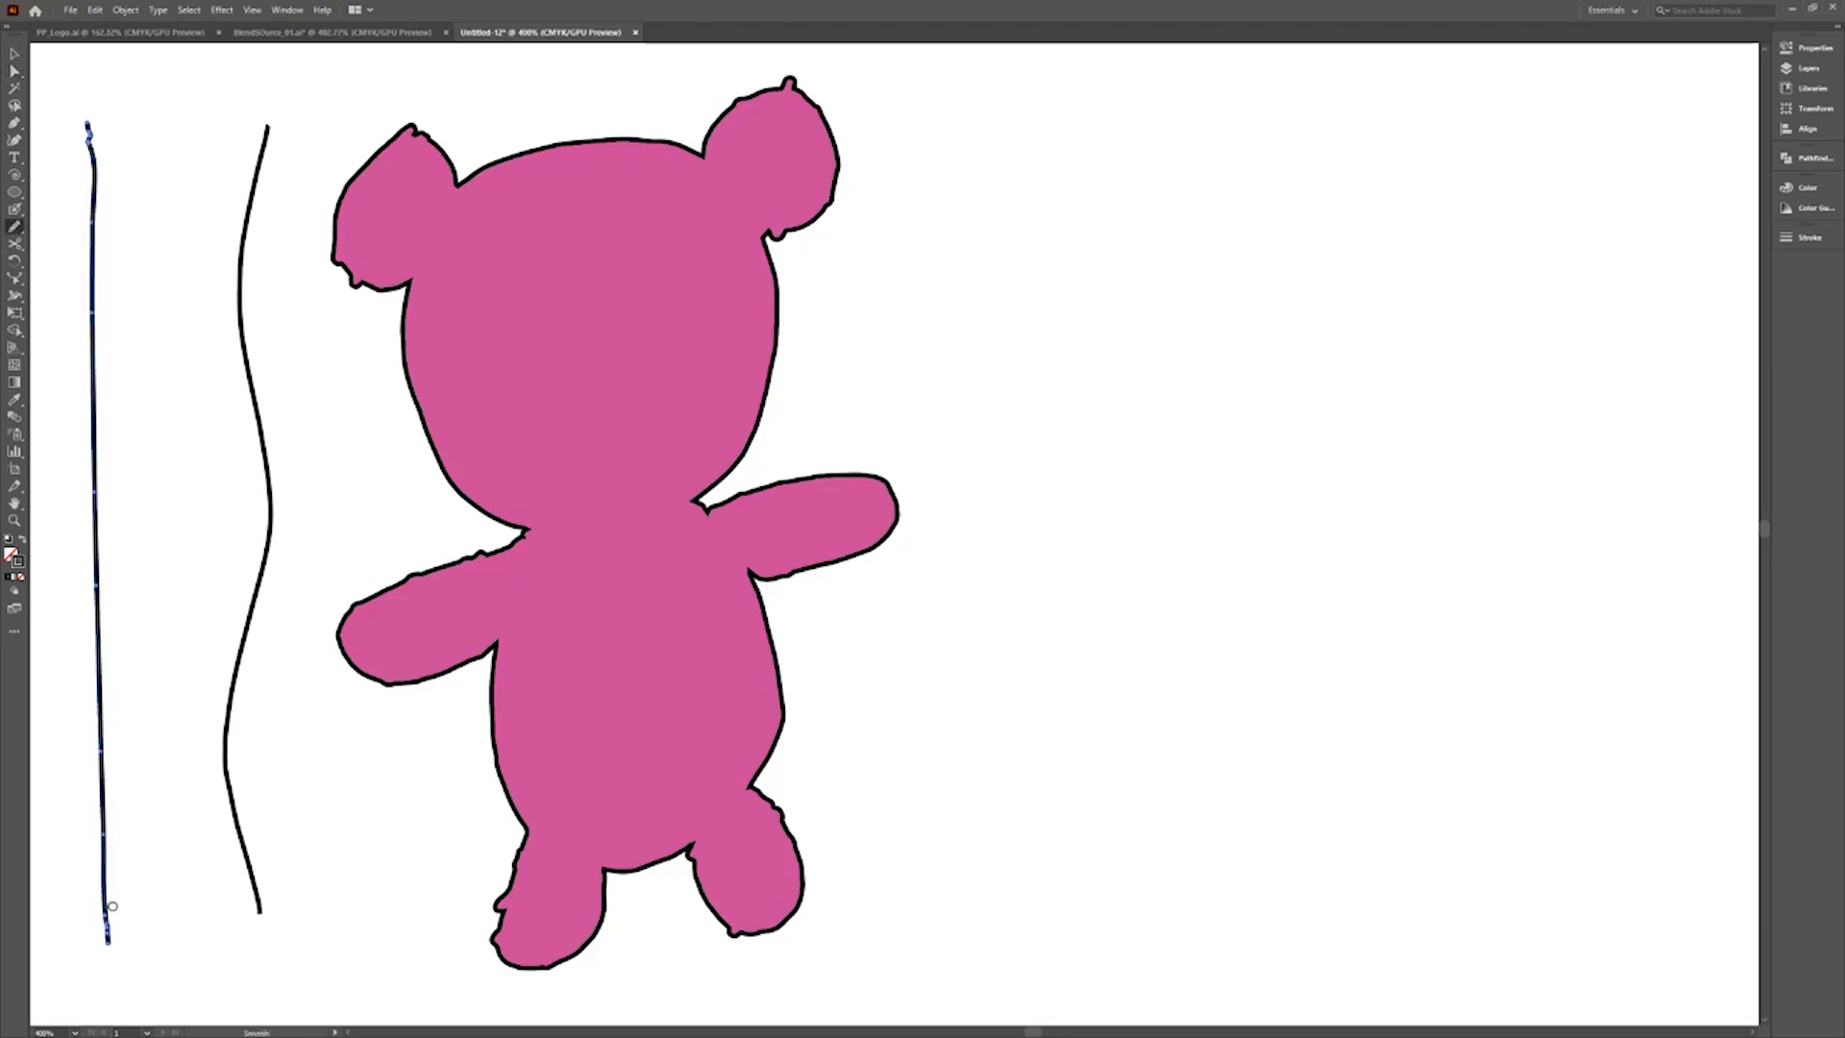
click(15, 70)
click(257, 188)
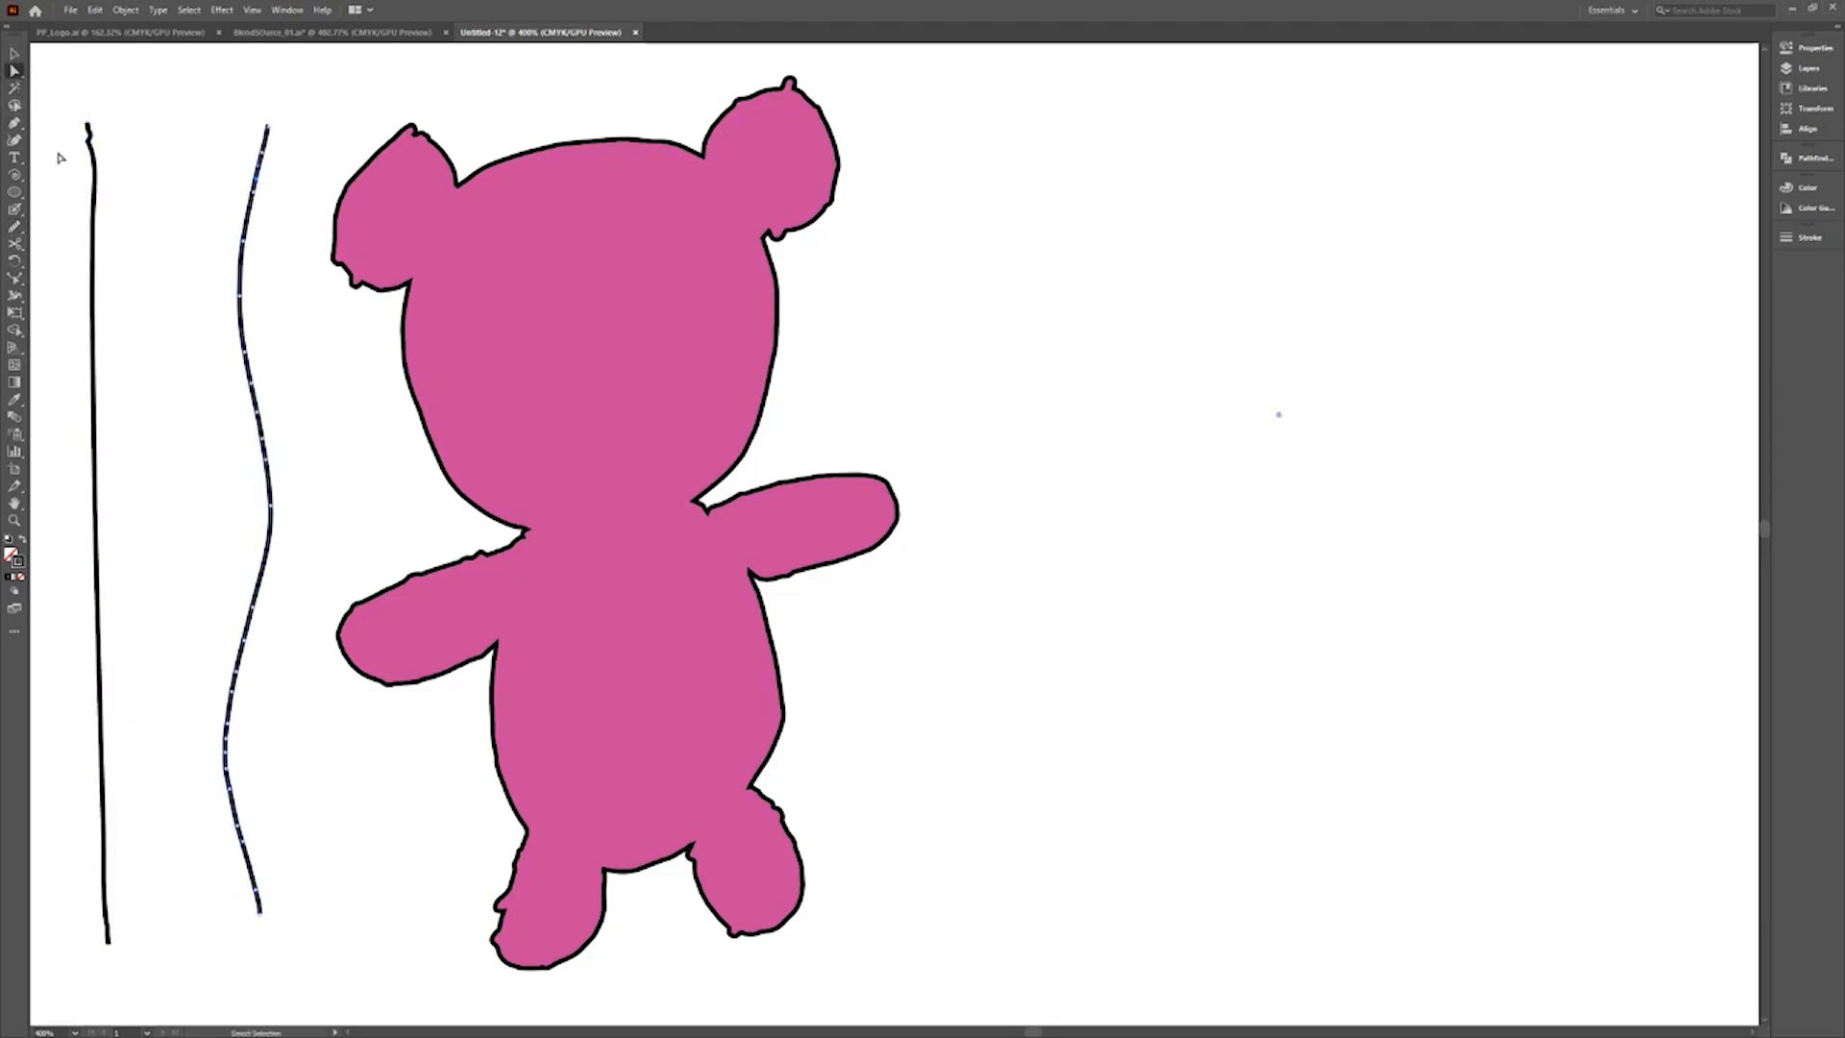
click(15, 227)
mouse_move(263, 138)
mouse_down()
mouse_move(240, 302)
mouse_move(259, 493)
mouse_move(232, 689)
mouse_move(258, 895)
mouse_up()
Select the pink bear and smooth its outline along the top of the head, the left ear, the left side of the head and the left arm.
click(14, 70)
click(548, 293)
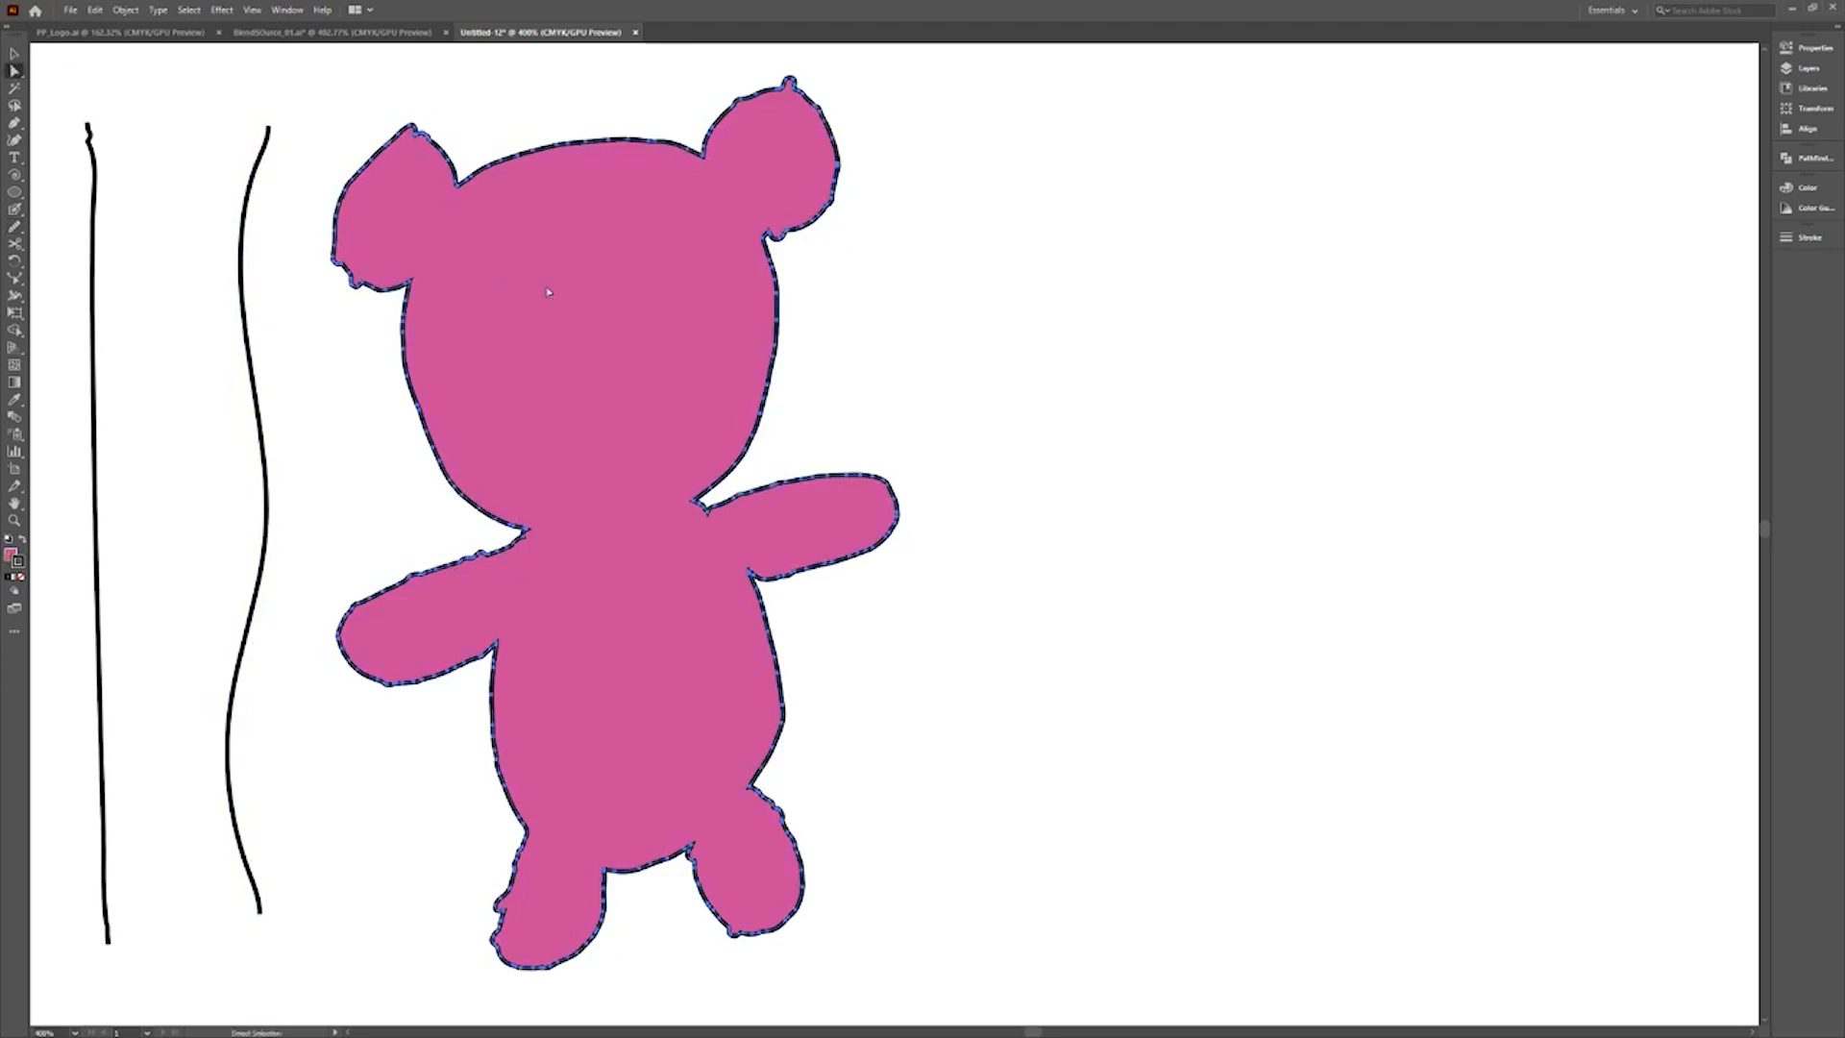
click(14, 226)
mouse_move(654, 139)
mouse_down()
mouse_move(553, 137)
mouse_move(487, 173)
mouse_move(431, 131)
mouse_move(347, 204)
mouse_move(395, 277)
mouse_move(414, 423)
mouse_move(526, 515)
mouse_move(522, 545)
mouse_move(368, 581)
mouse_move(352, 657)
mouse_move(480, 646)
mouse_up()
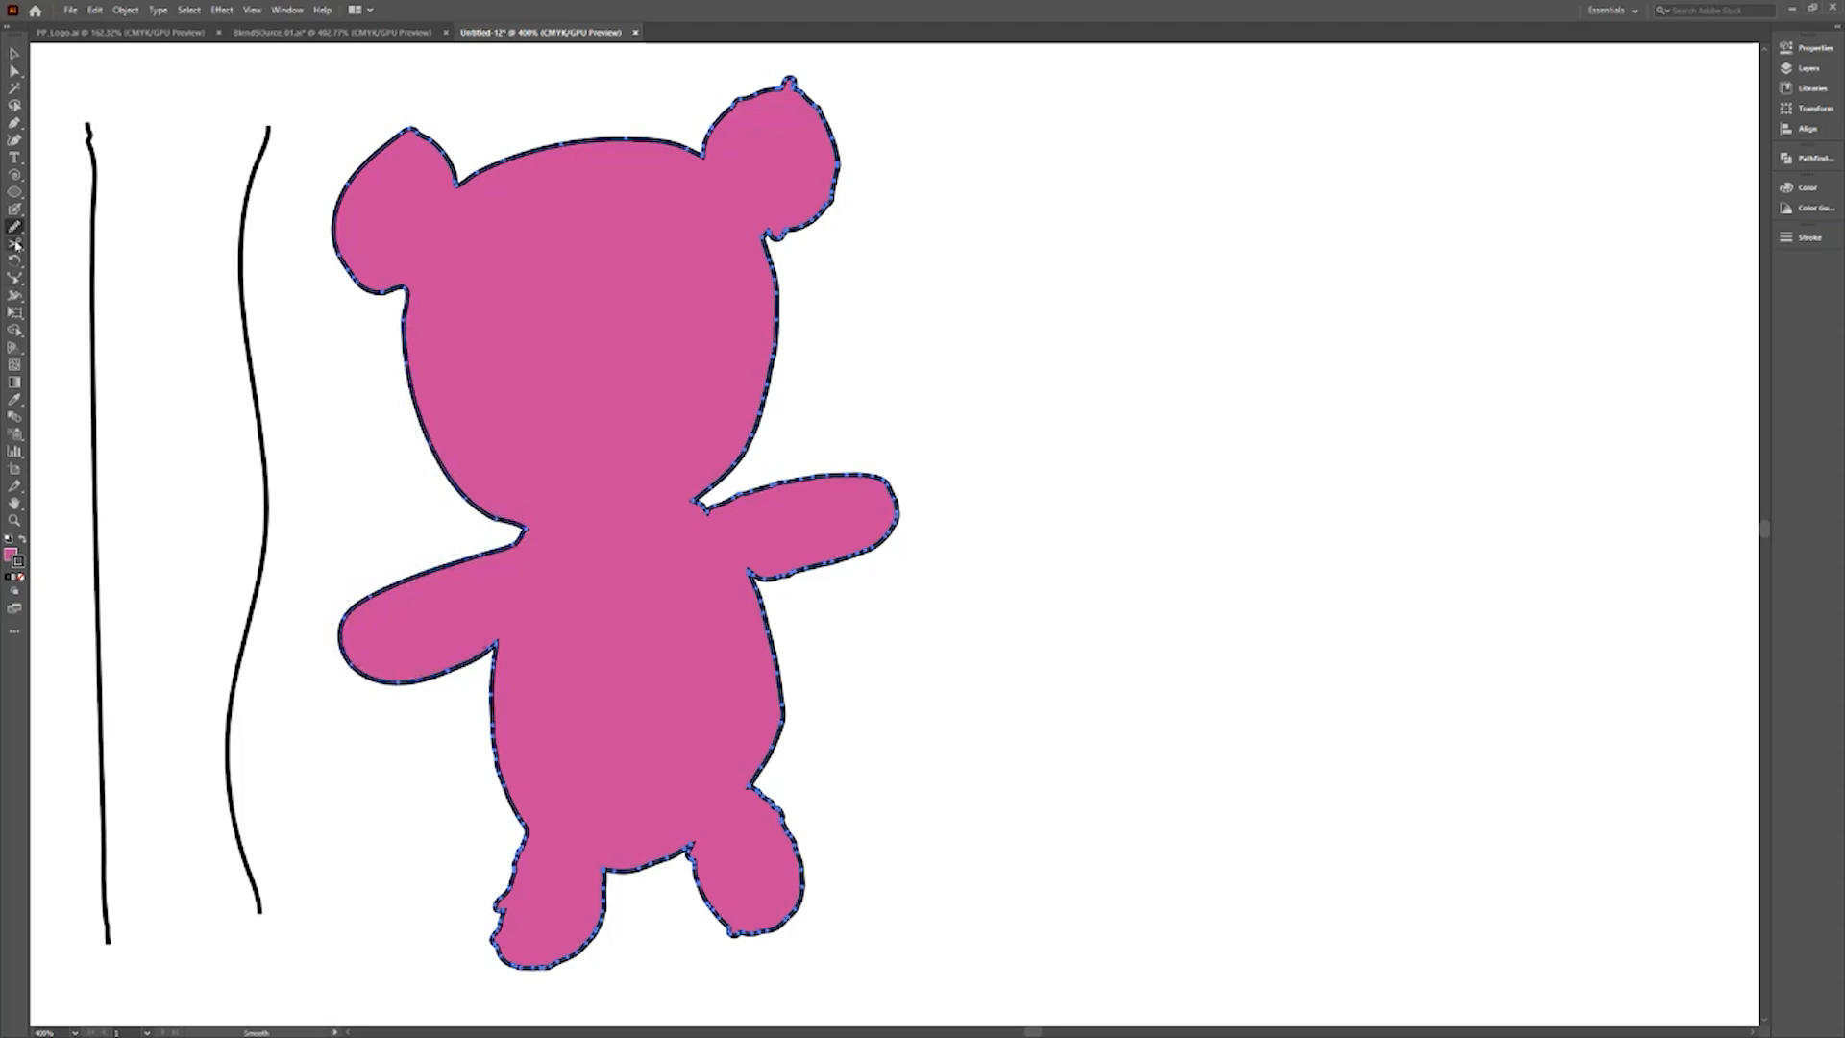
Accept the Smooth tool's fidelity at its smoothest setting and smooth the bear's left leg, right side of the head and right arm.
double_click(15, 227)
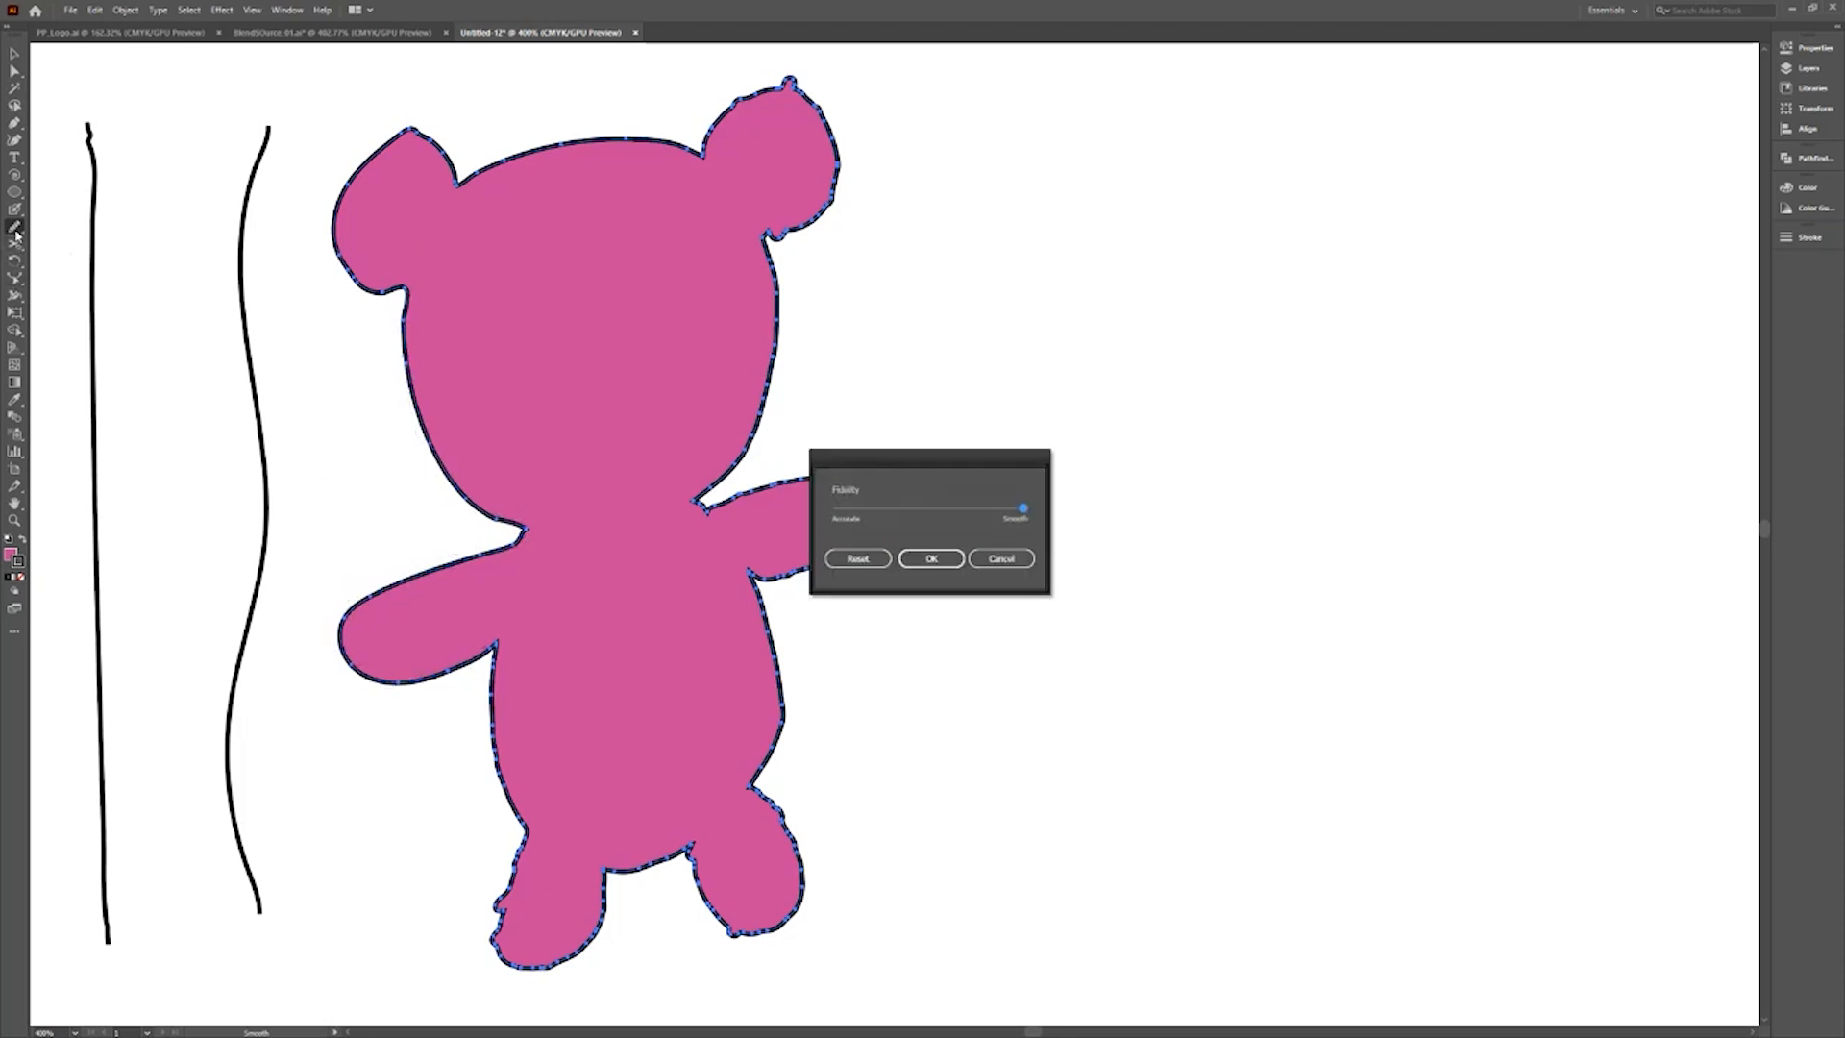
click(931, 558)
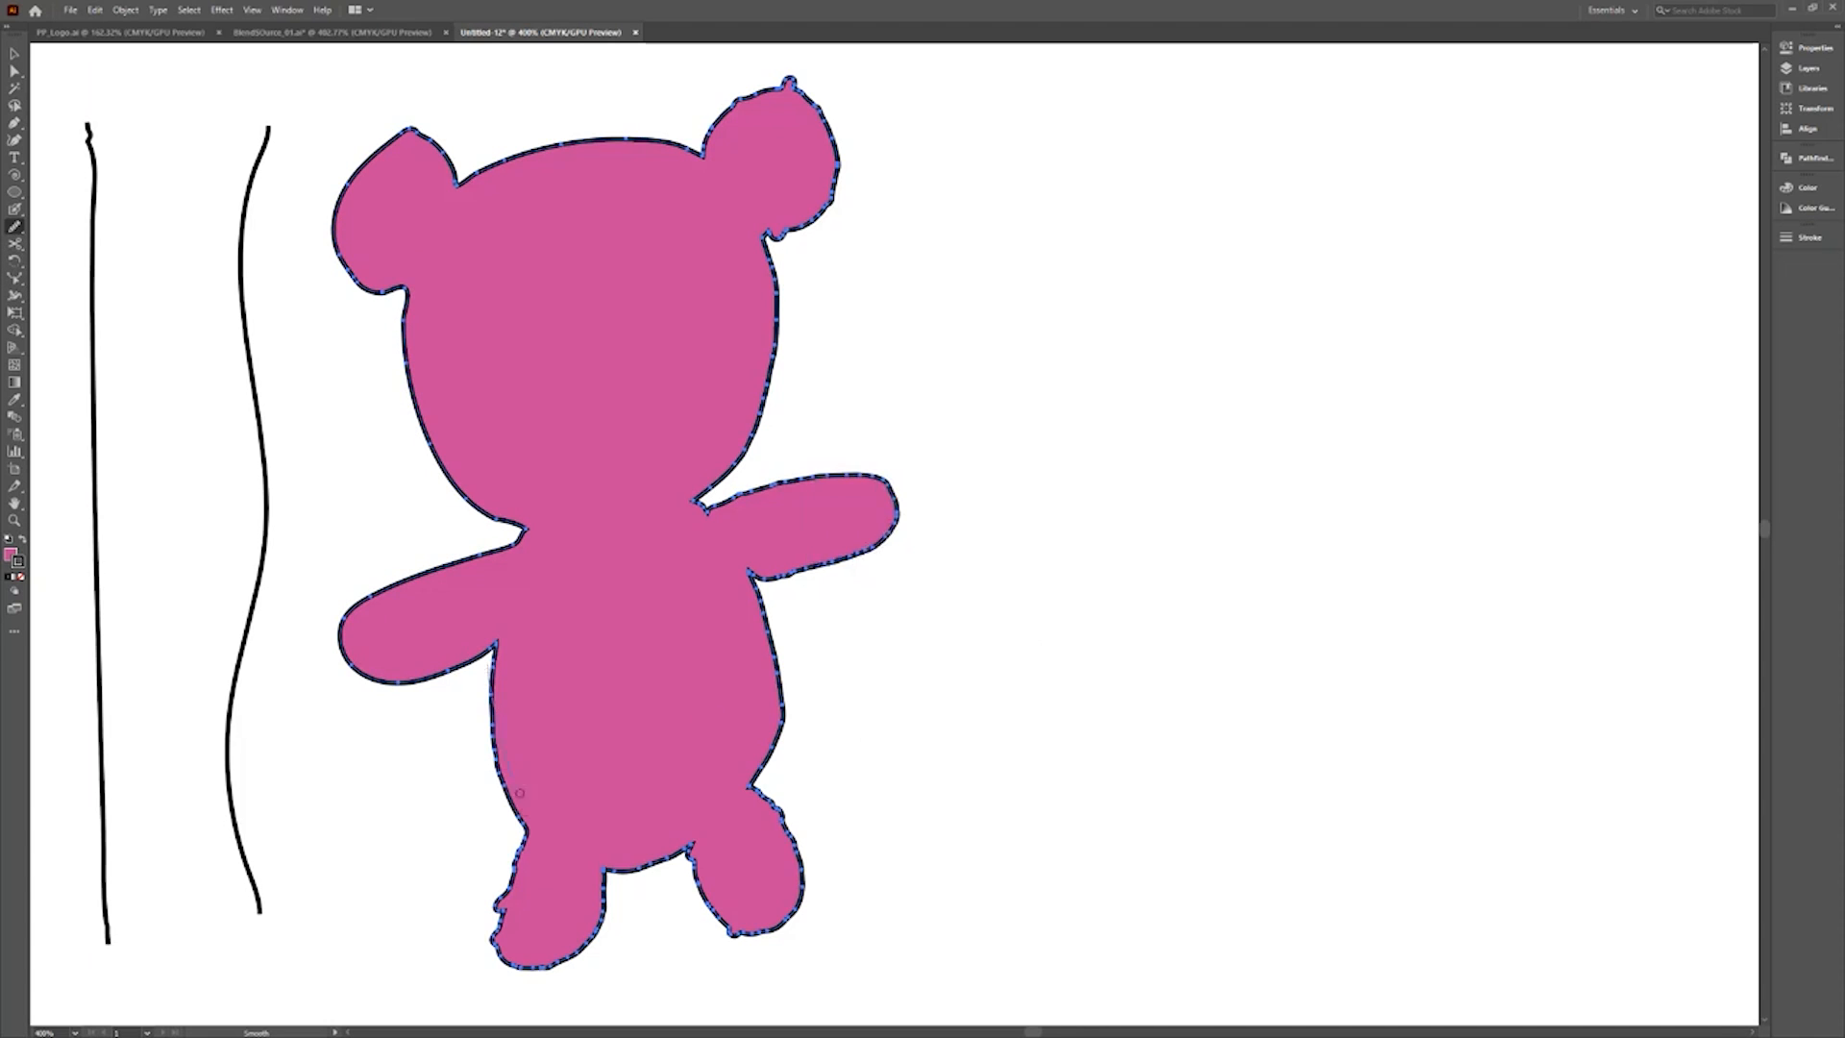
drag(520, 793, 525, 823)
drag(556, 970, 524, 838)
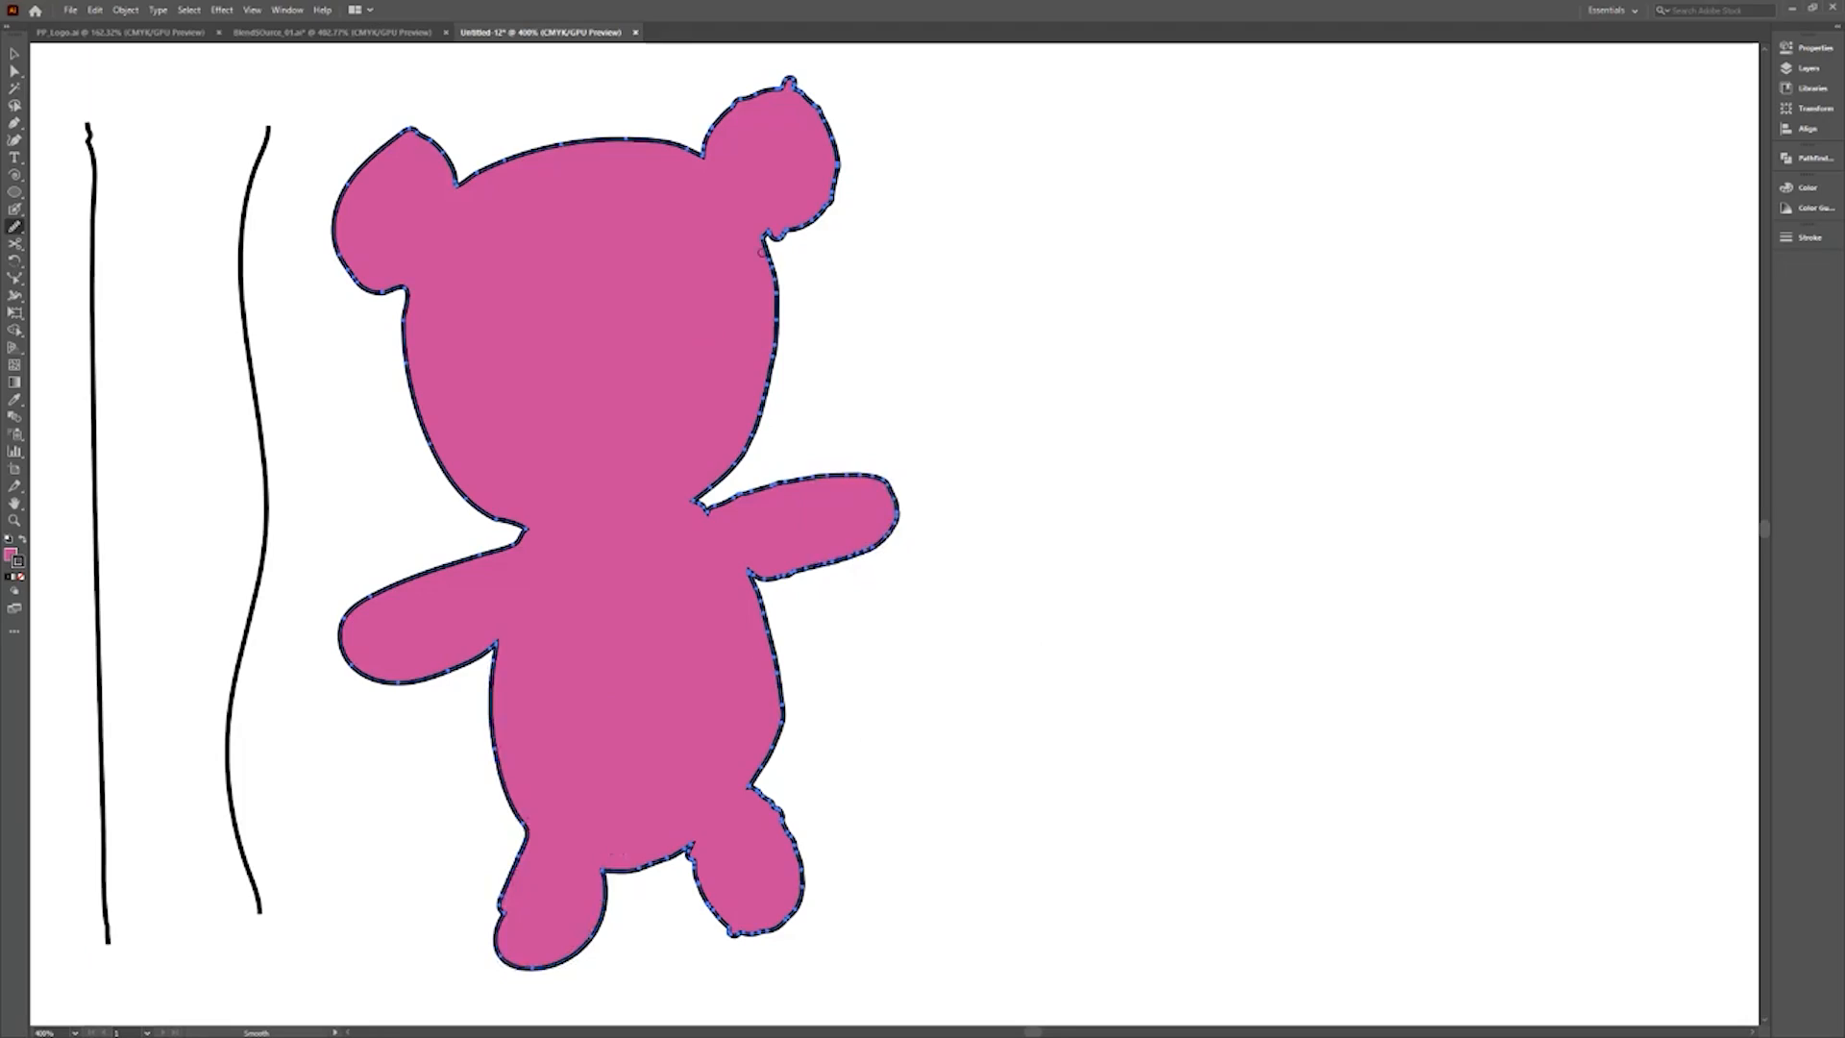
mouse_move(761, 252)
mouse_down()
mouse_move(776, 375)
mouse_move(759, 423)
mouse_up()
mouse_move(726, 493)
mouse_down()
mouse_move(855, 537)
mouse_move(748, 596)
mouse_up()
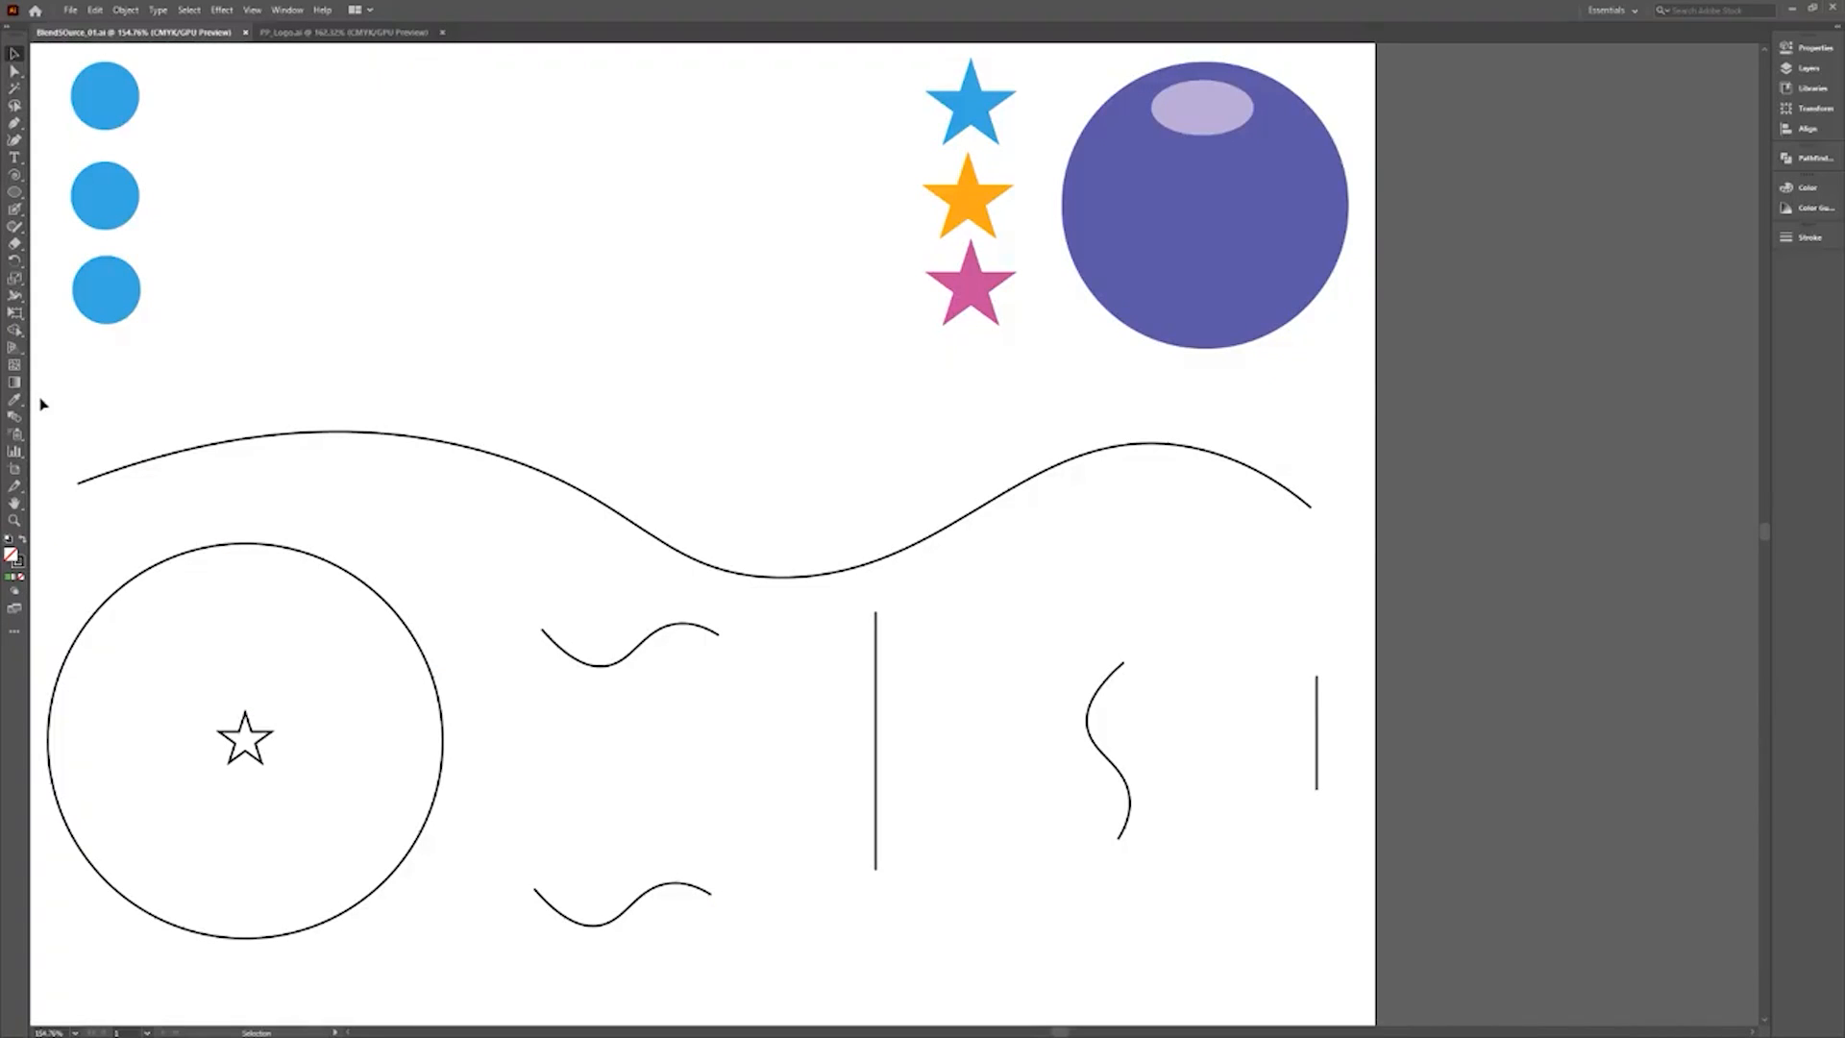
Blend the top circle with the blue star, the middle circle with the orange star, and the pale highlight with the purple circle.
click(14, 417)
click(979, 108)
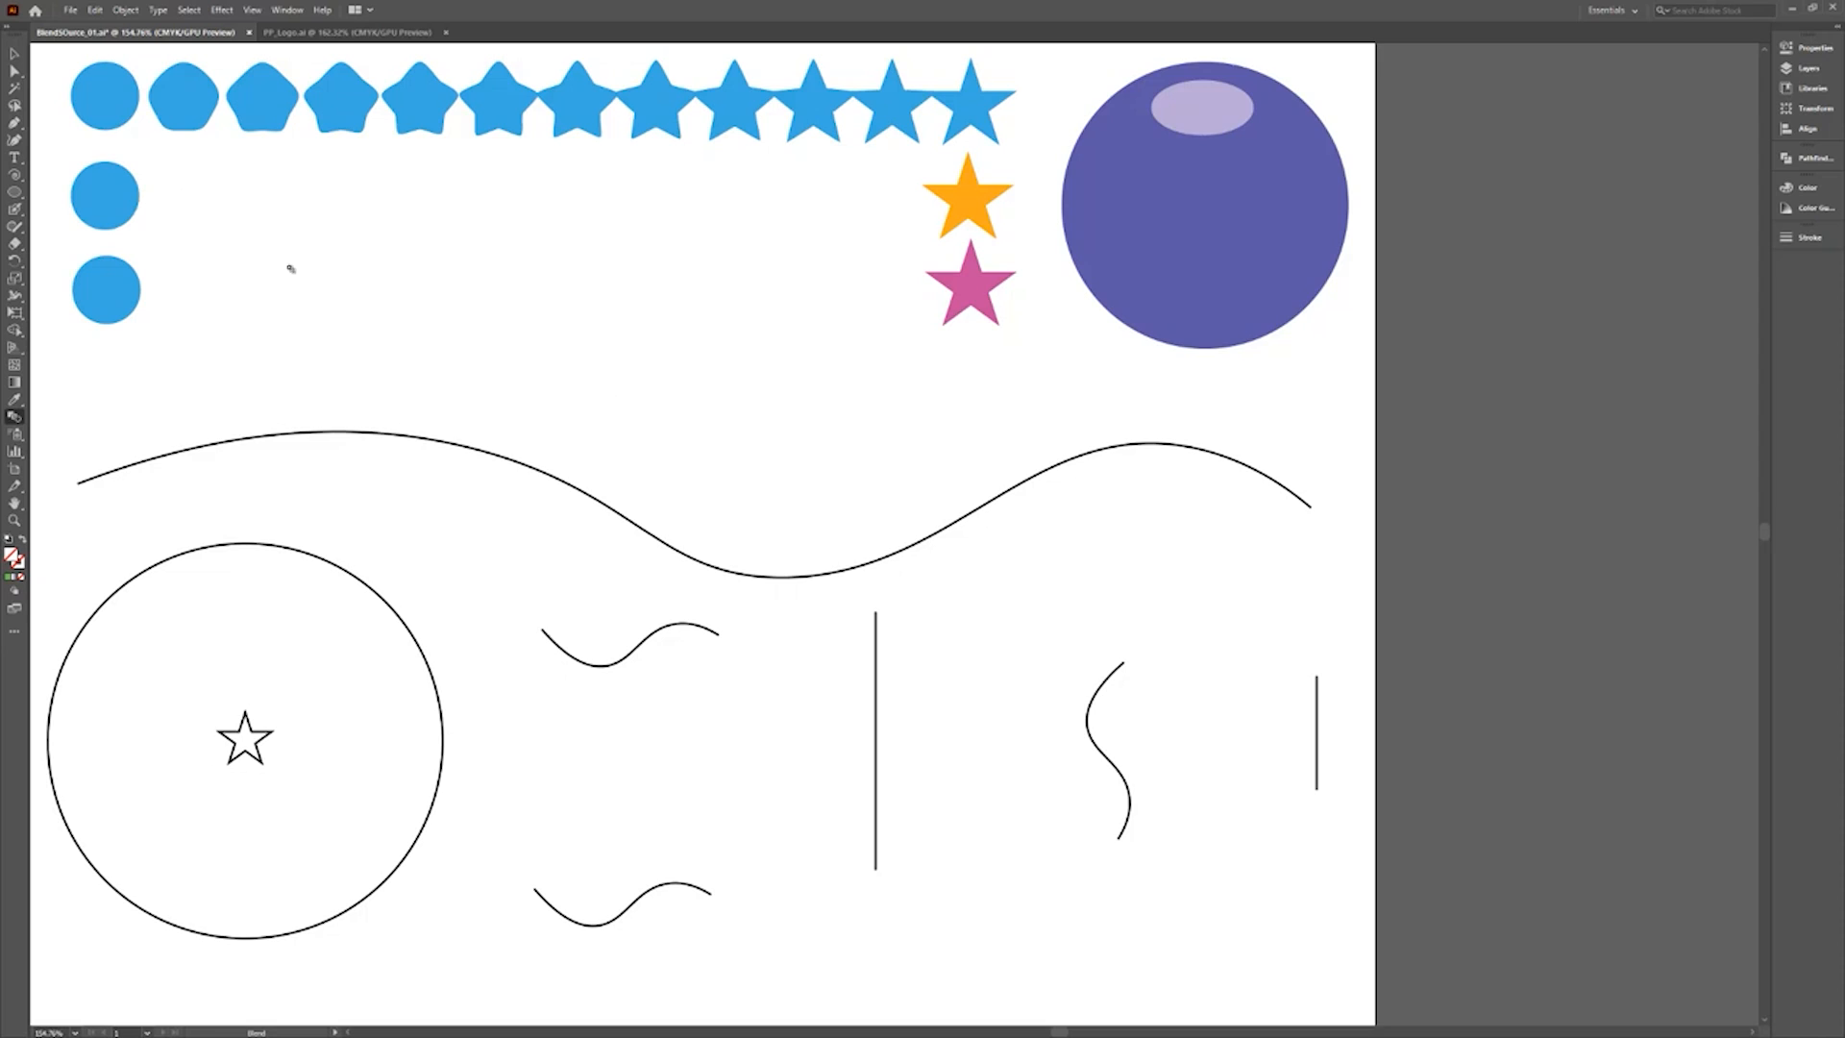
click(967, 213)
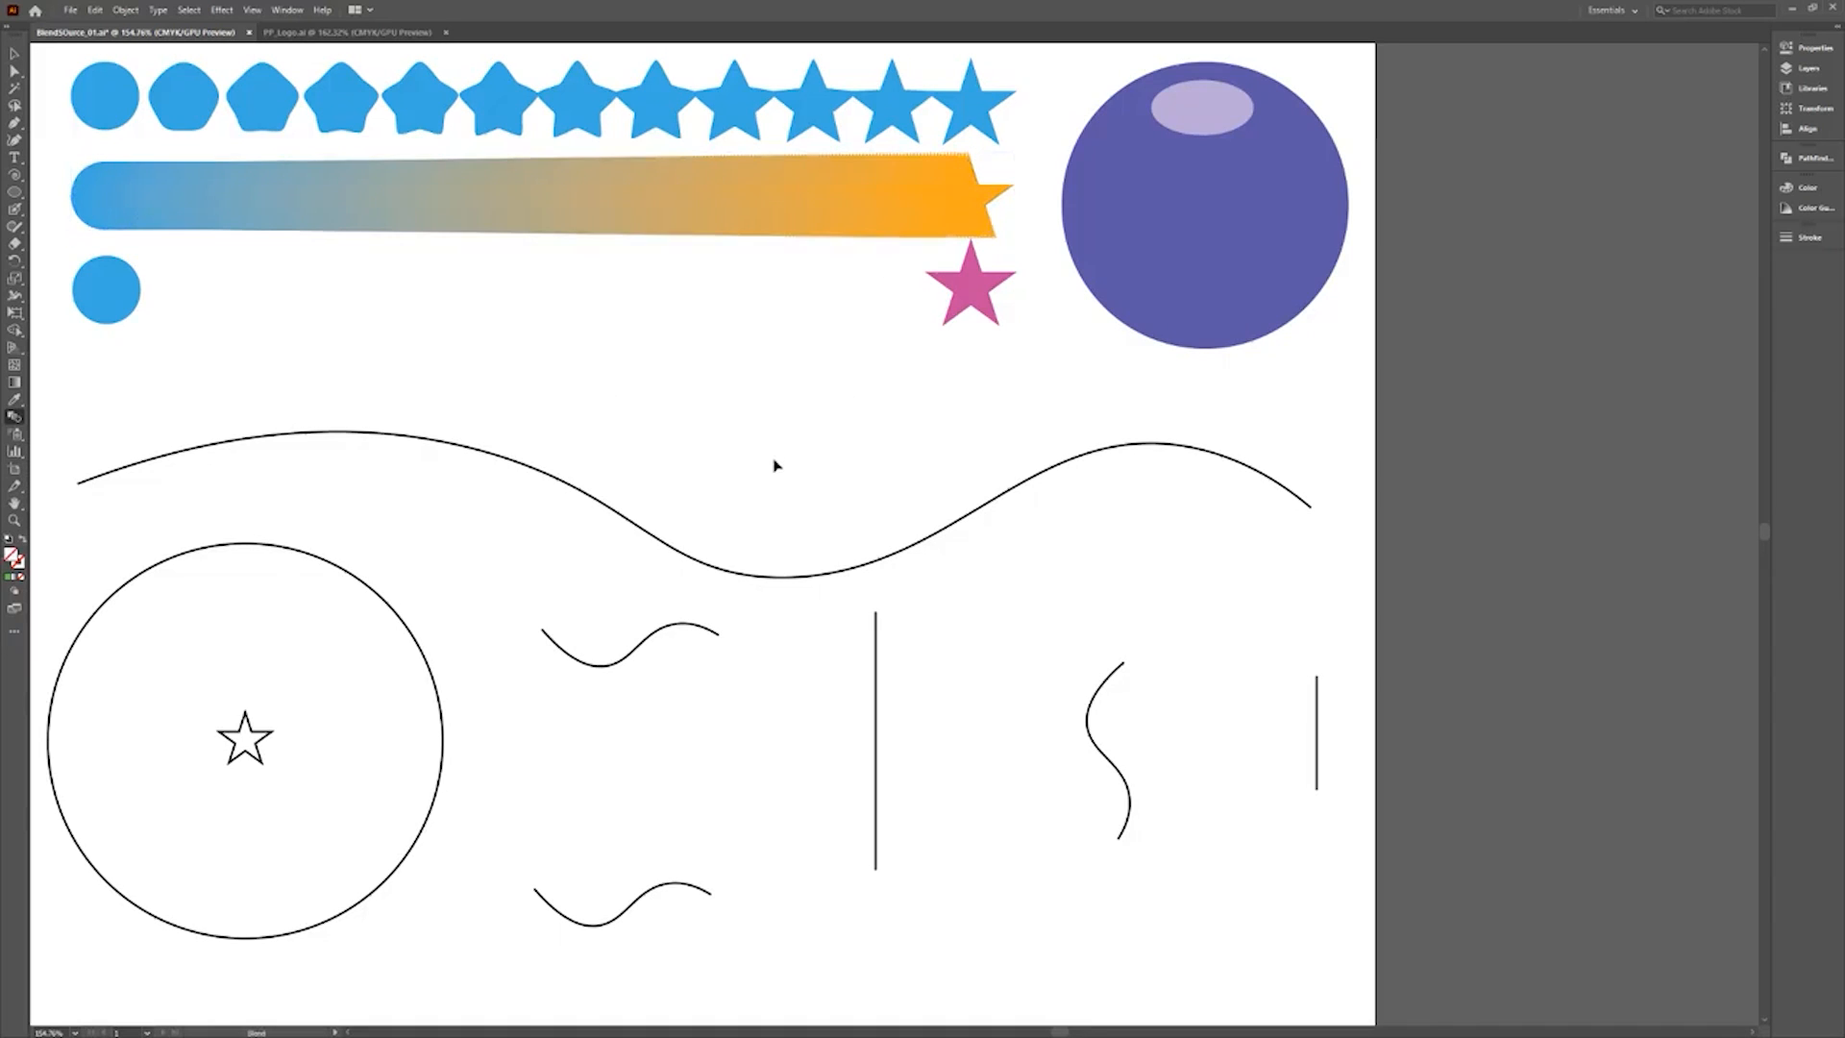
click(1218, 238)
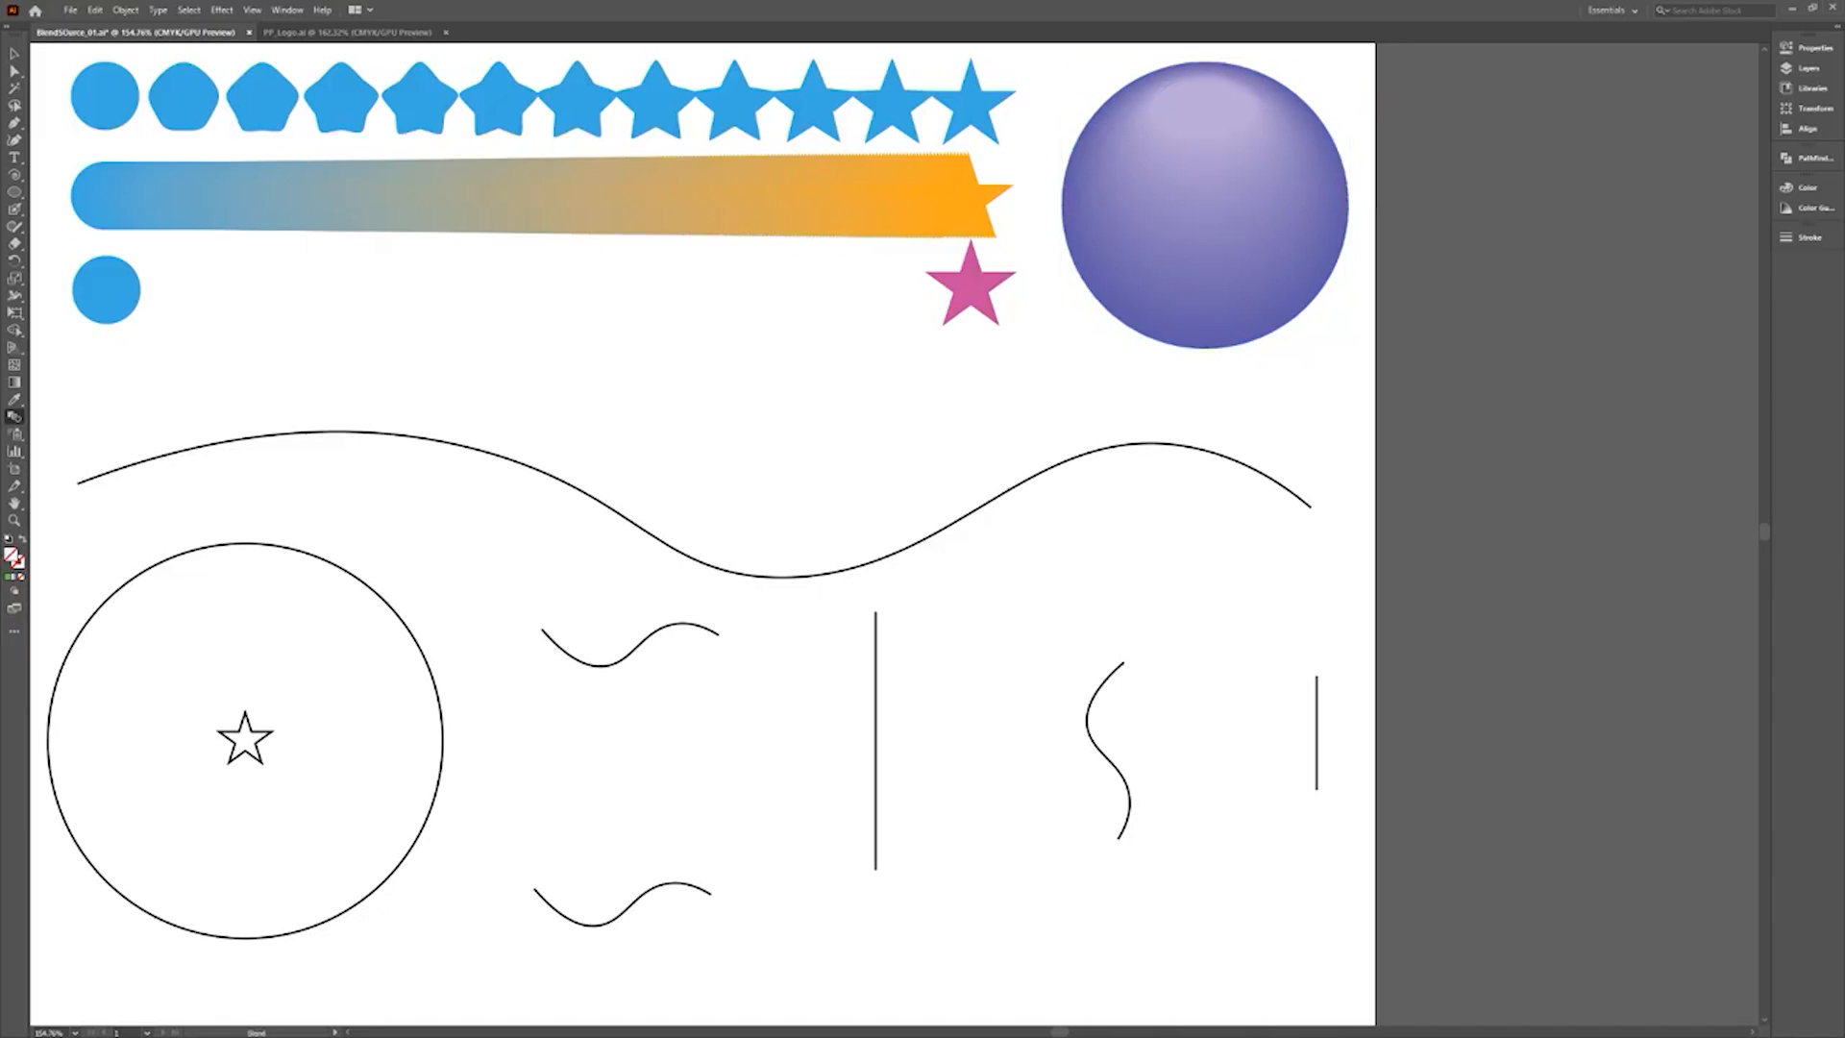
Set the blend spacing to 10 specified steps and blend the third-row blue circle with the pink star.
double_click(14, 416)
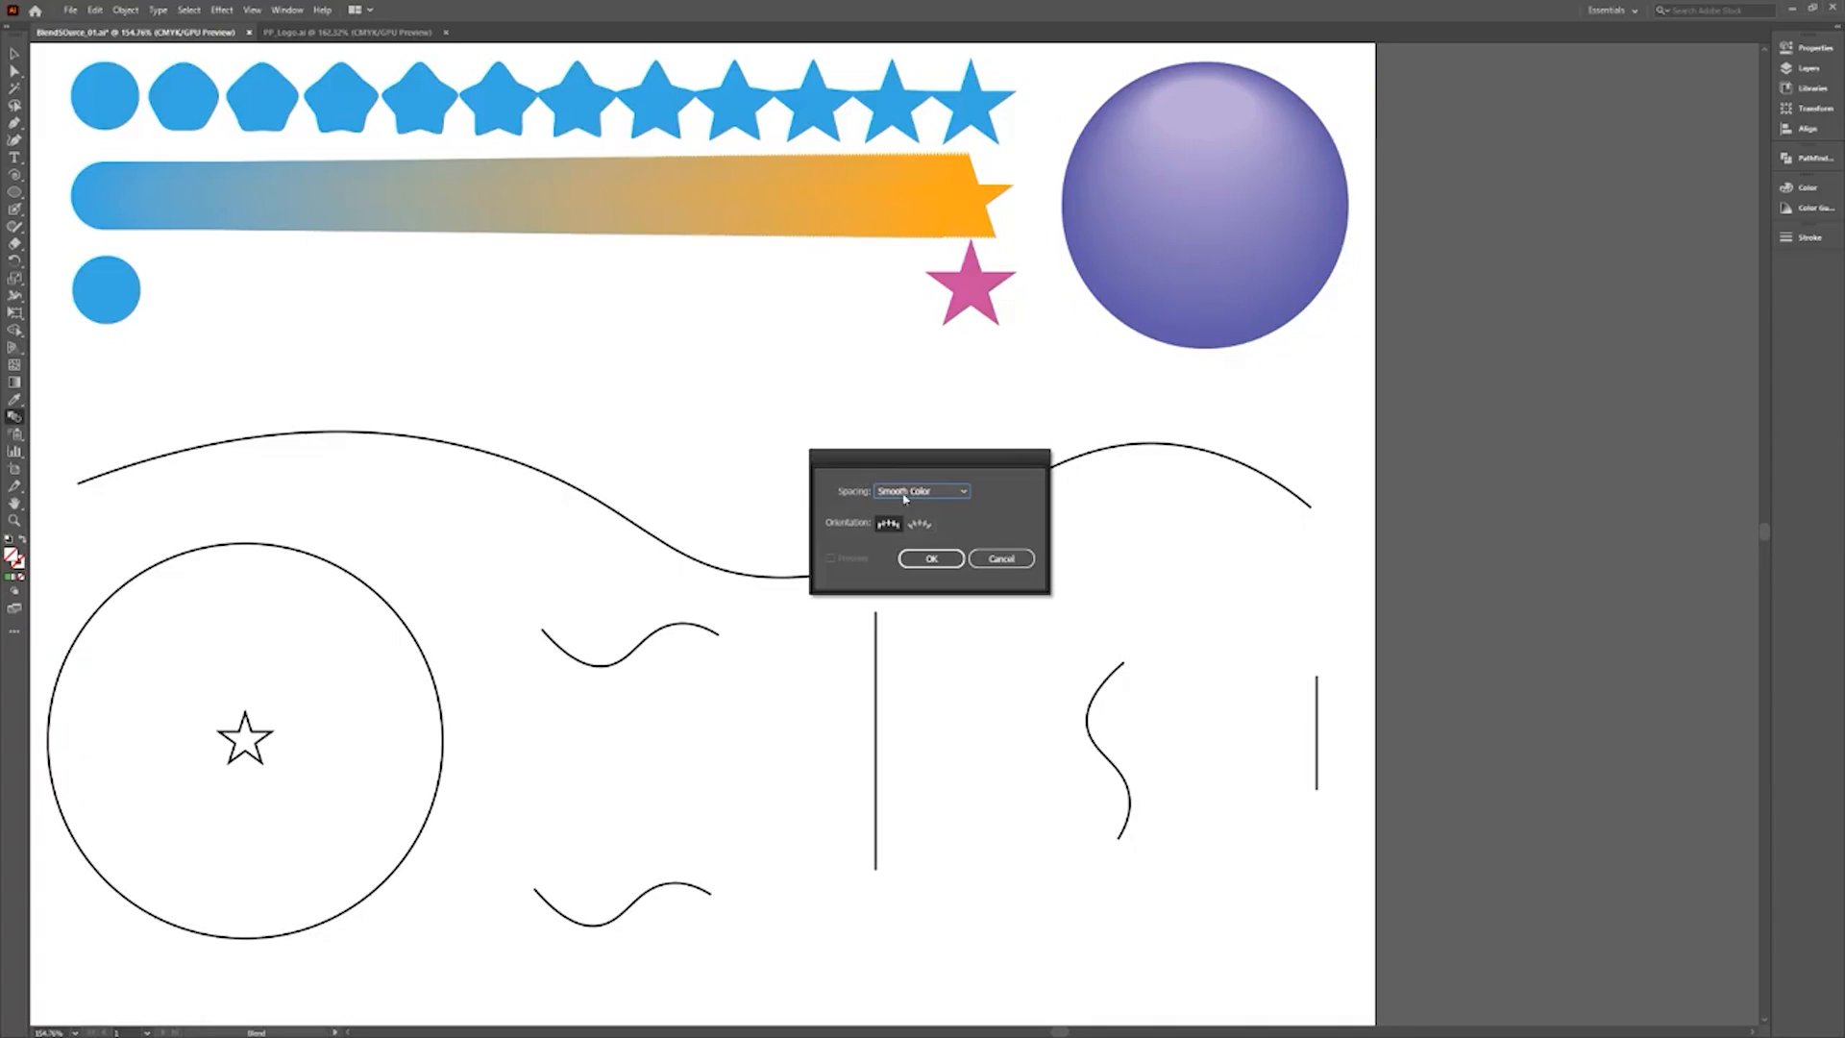
click(939, 491)
click(956, 520)
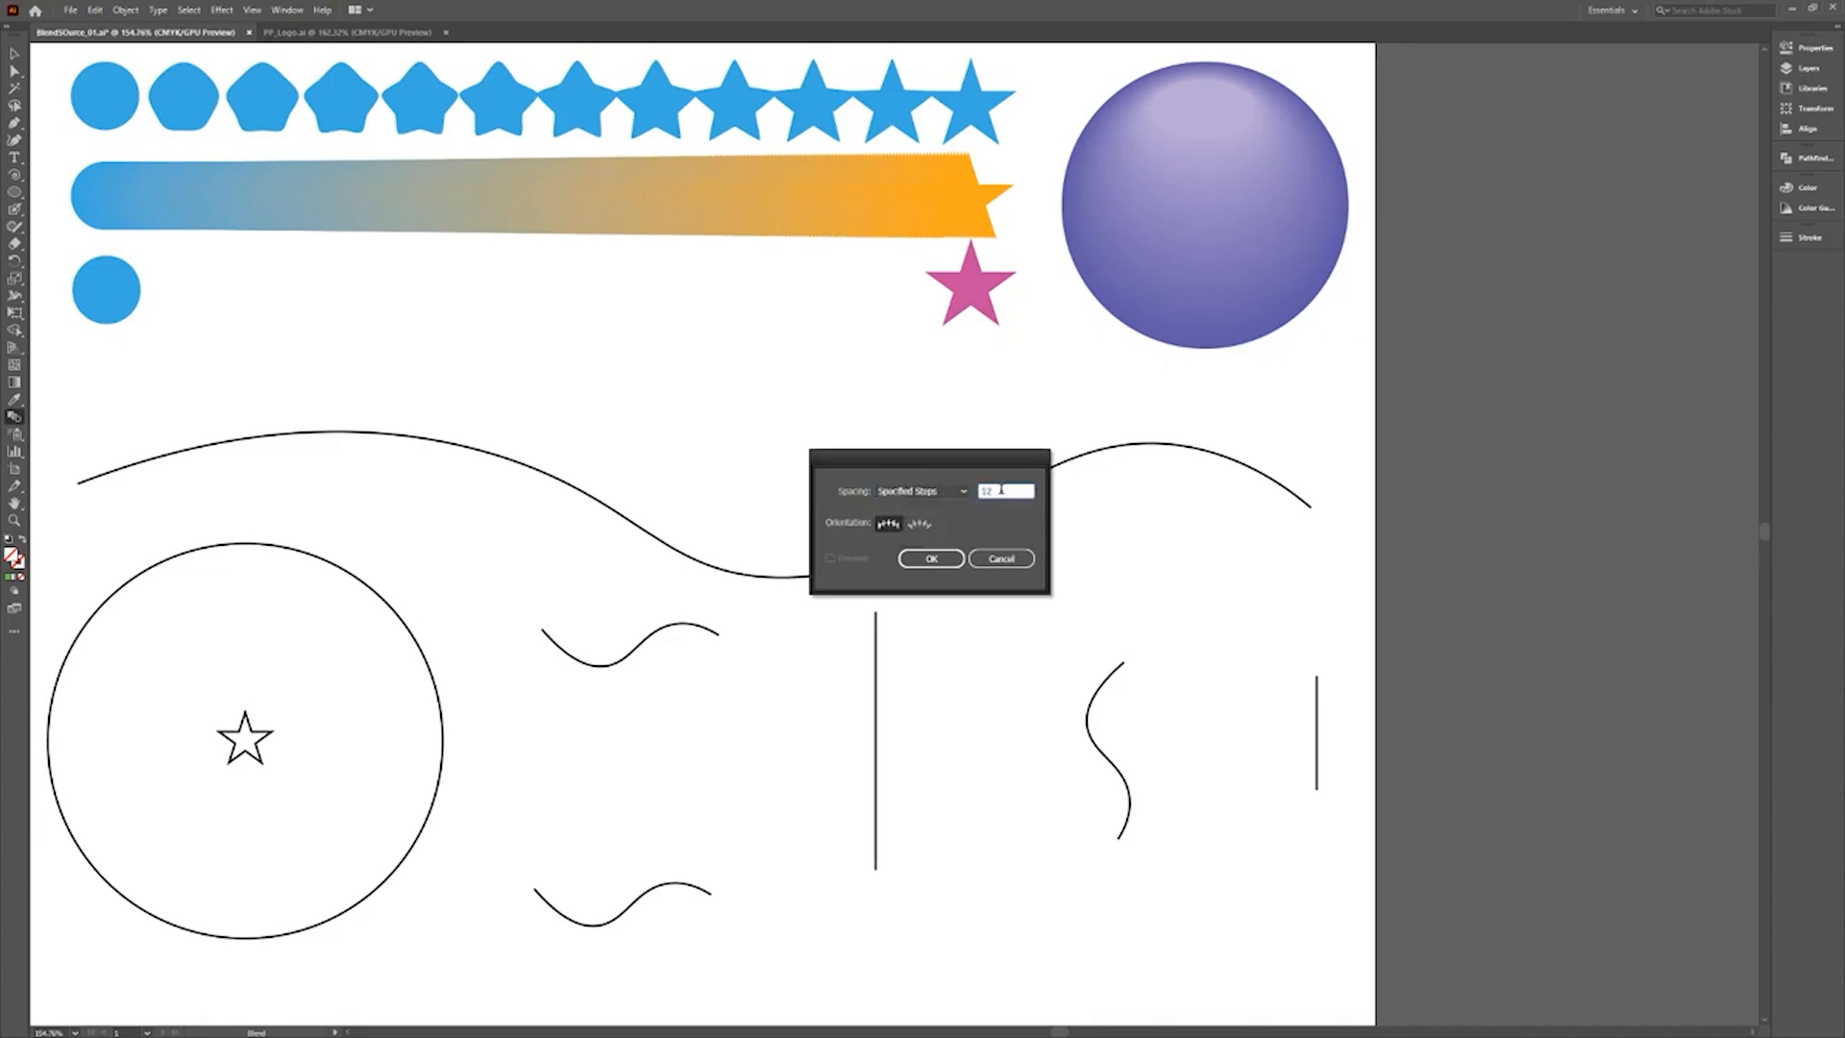
key(Return)
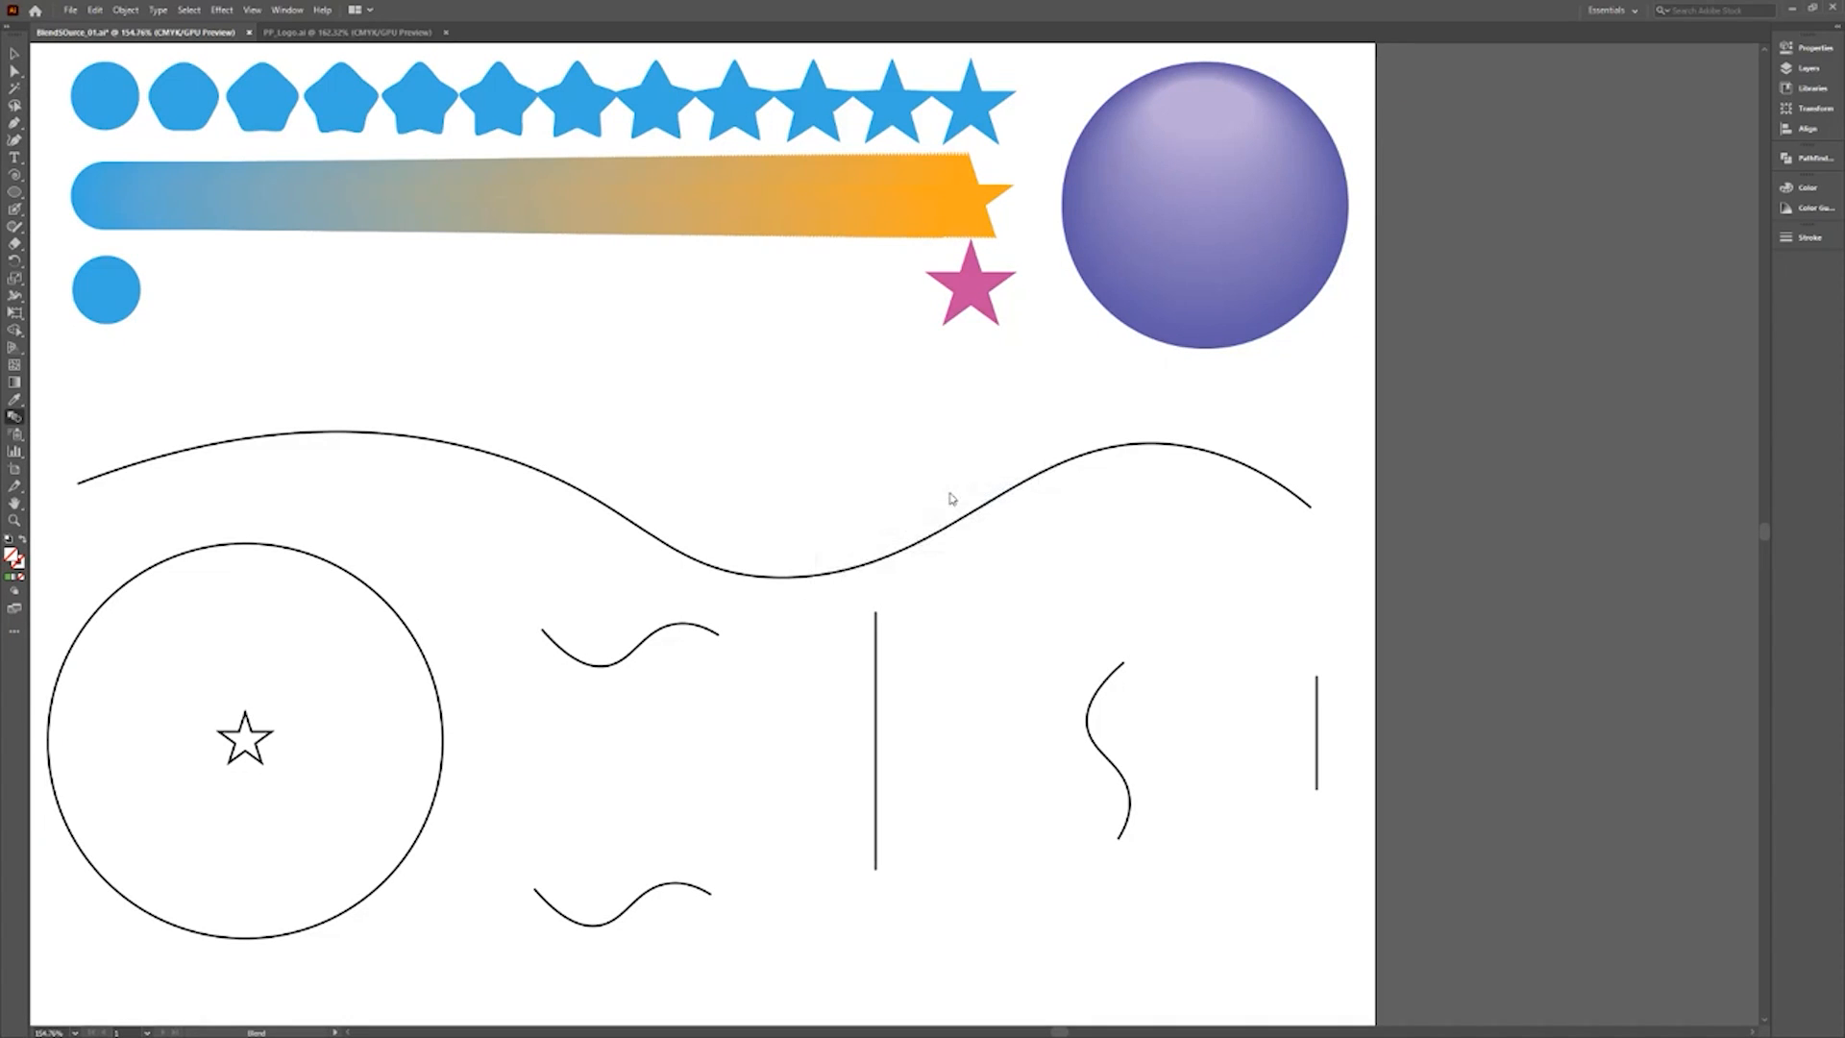
click(962, 284)
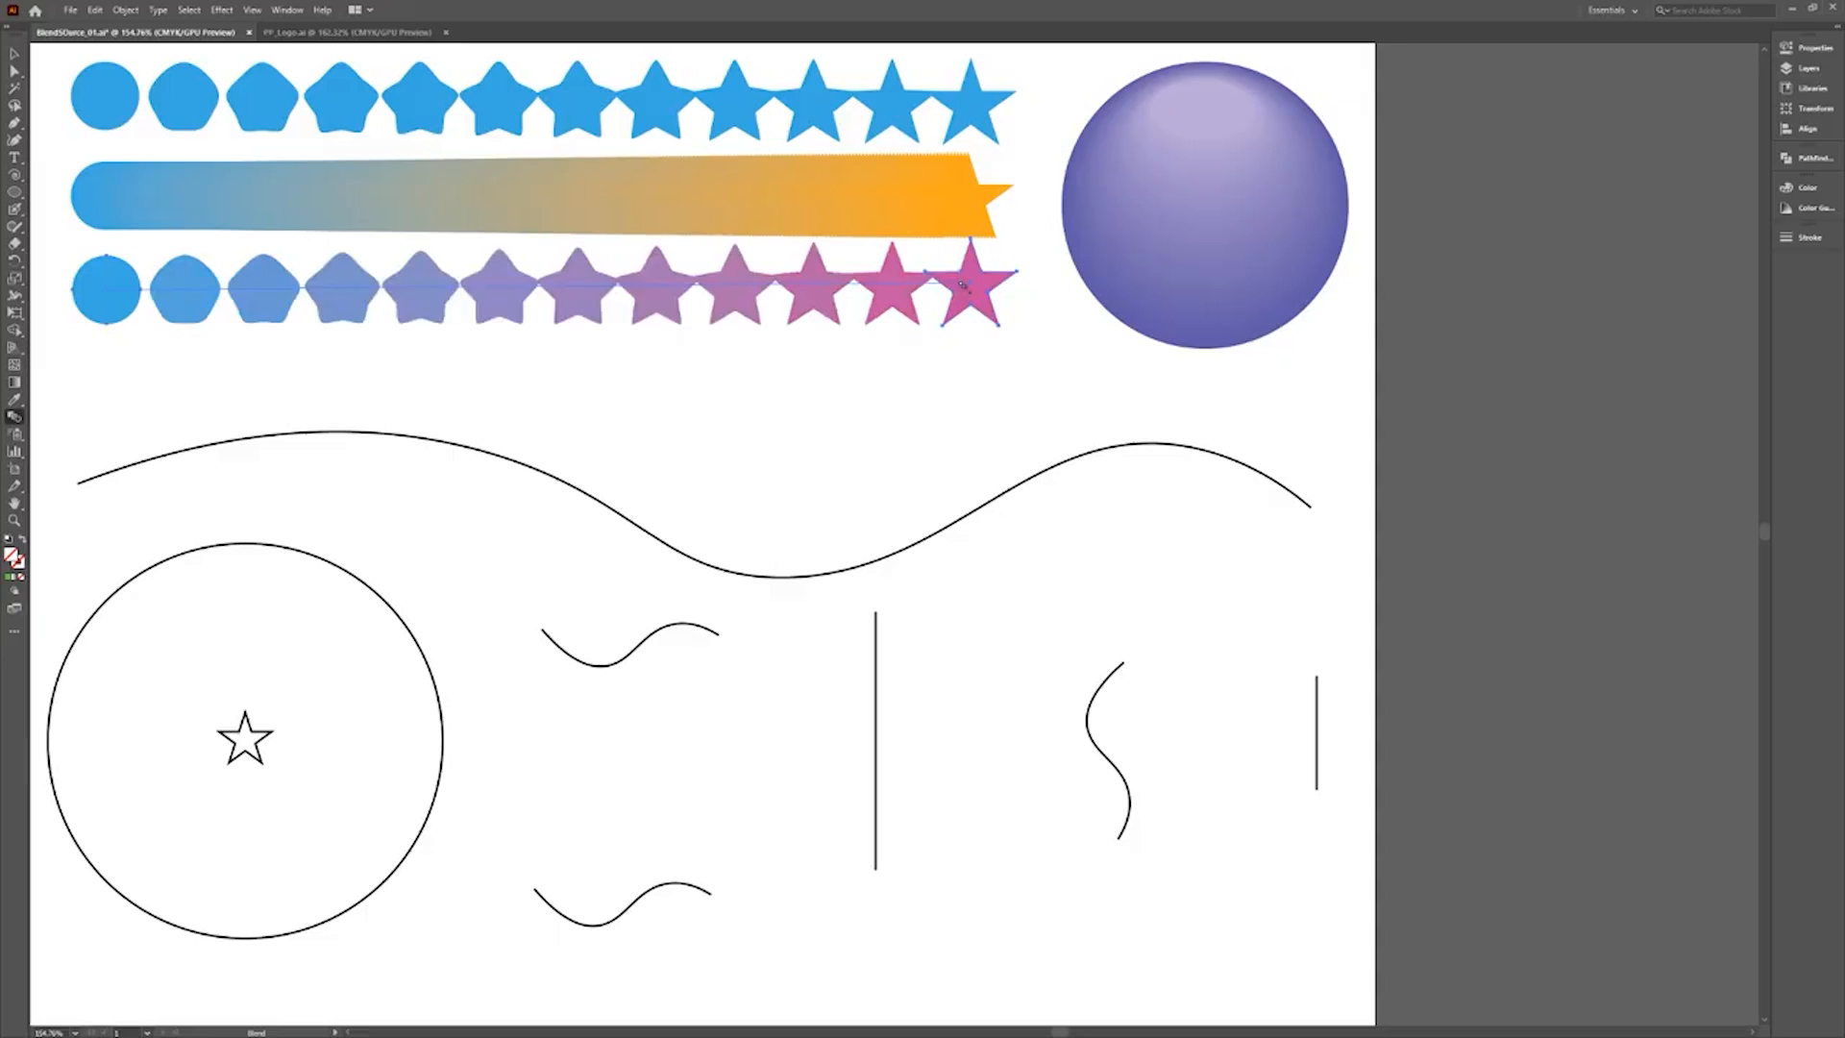
Add an anchor point midway along the spine of the circle-to-pink-star blend and bend the spine downward.
click(15, 123)
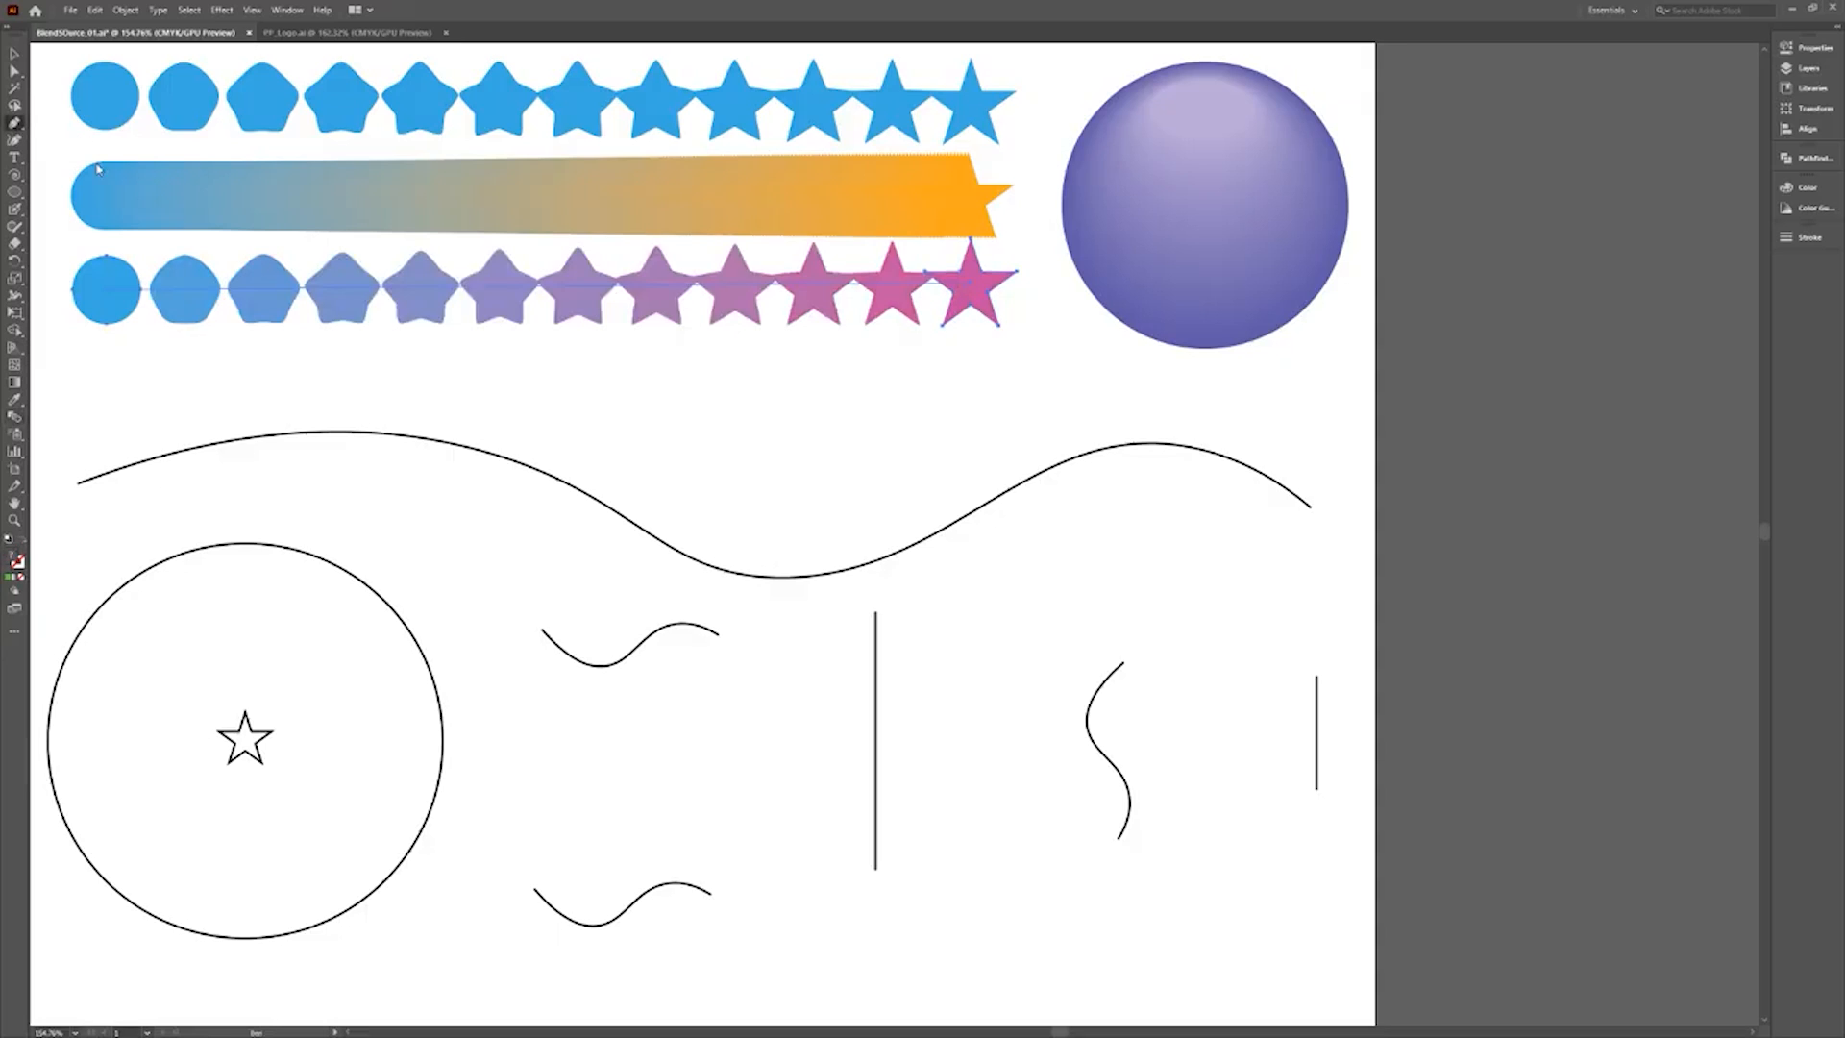
ctrl+click(539, 286)
drag(539, 286, 618, 400)
key(v)
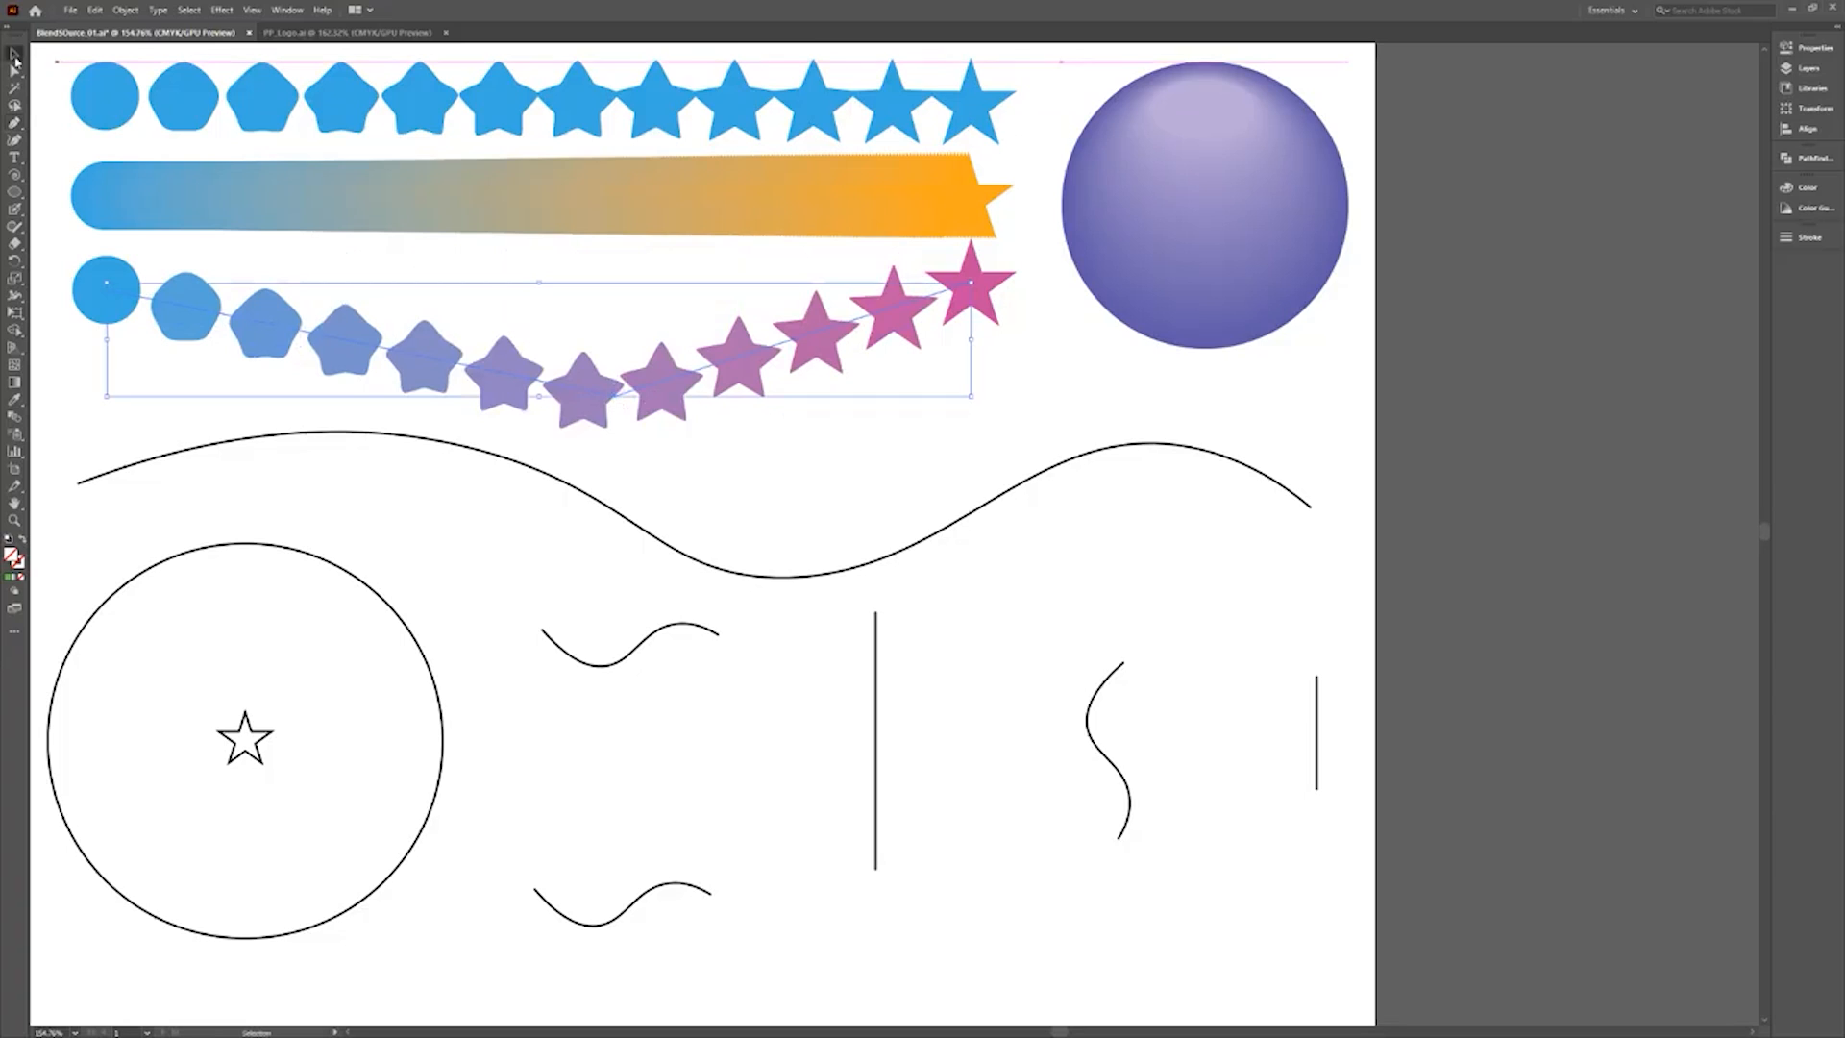
Replace the spine of the circle-to-pink-star blend with the long wavy line below it.
shift+click(398, 437)
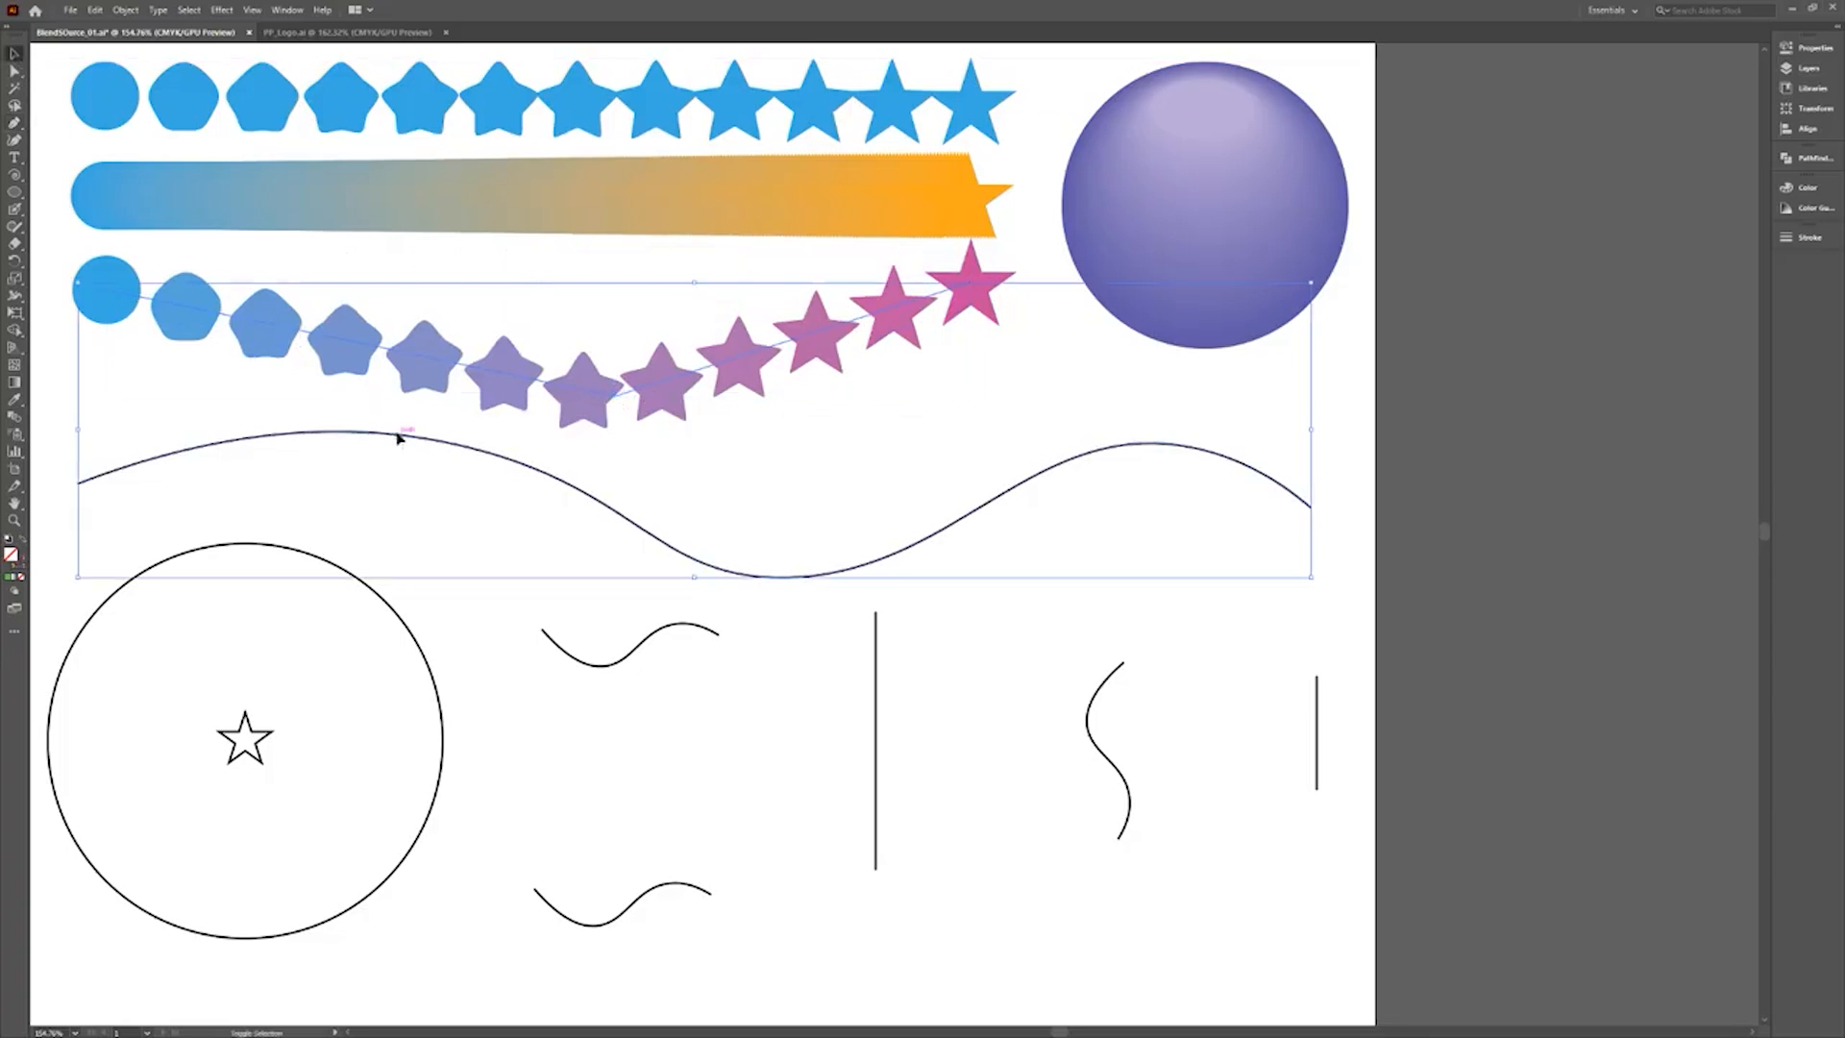
click(126, 10)
mouse_move(193, 394)
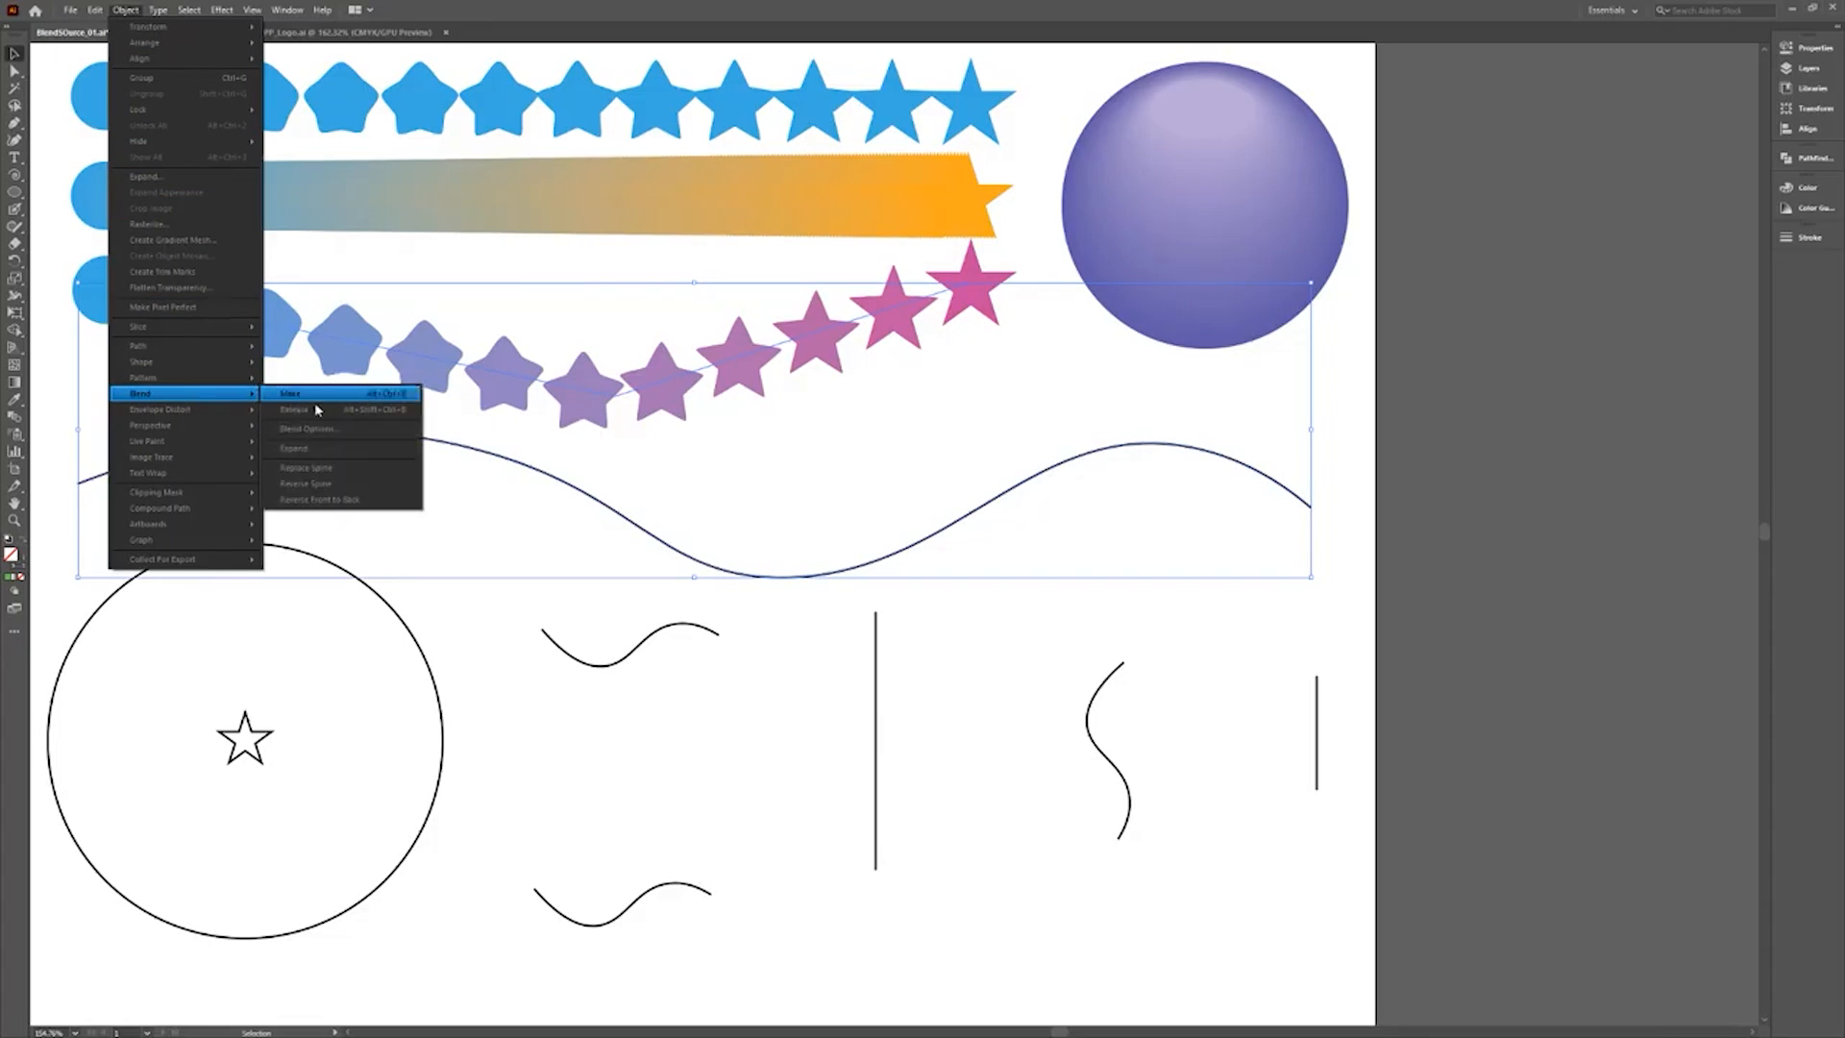
click(341, 468)
click(193, 375)
Blend the large outlined circle with its inner star, the two short wavy lines, and the vertical S-curve with the short straight line.
key(w)
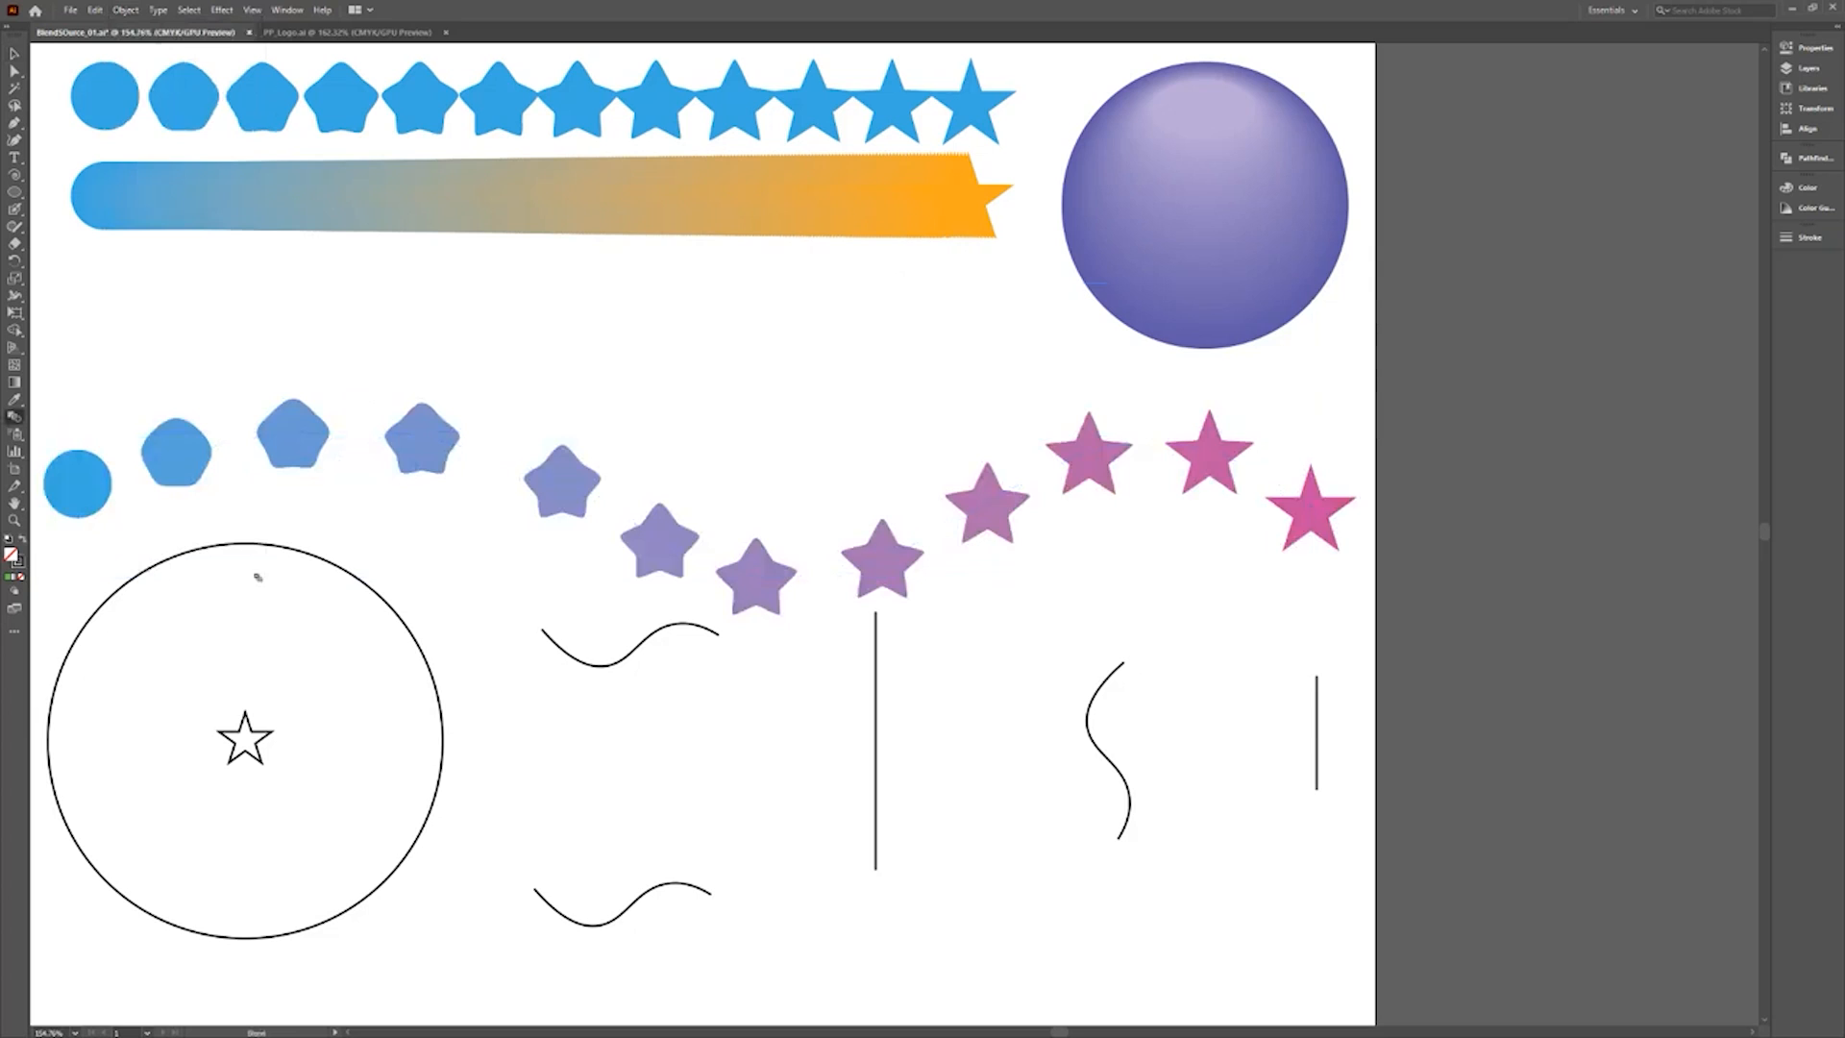
click(268, 736)
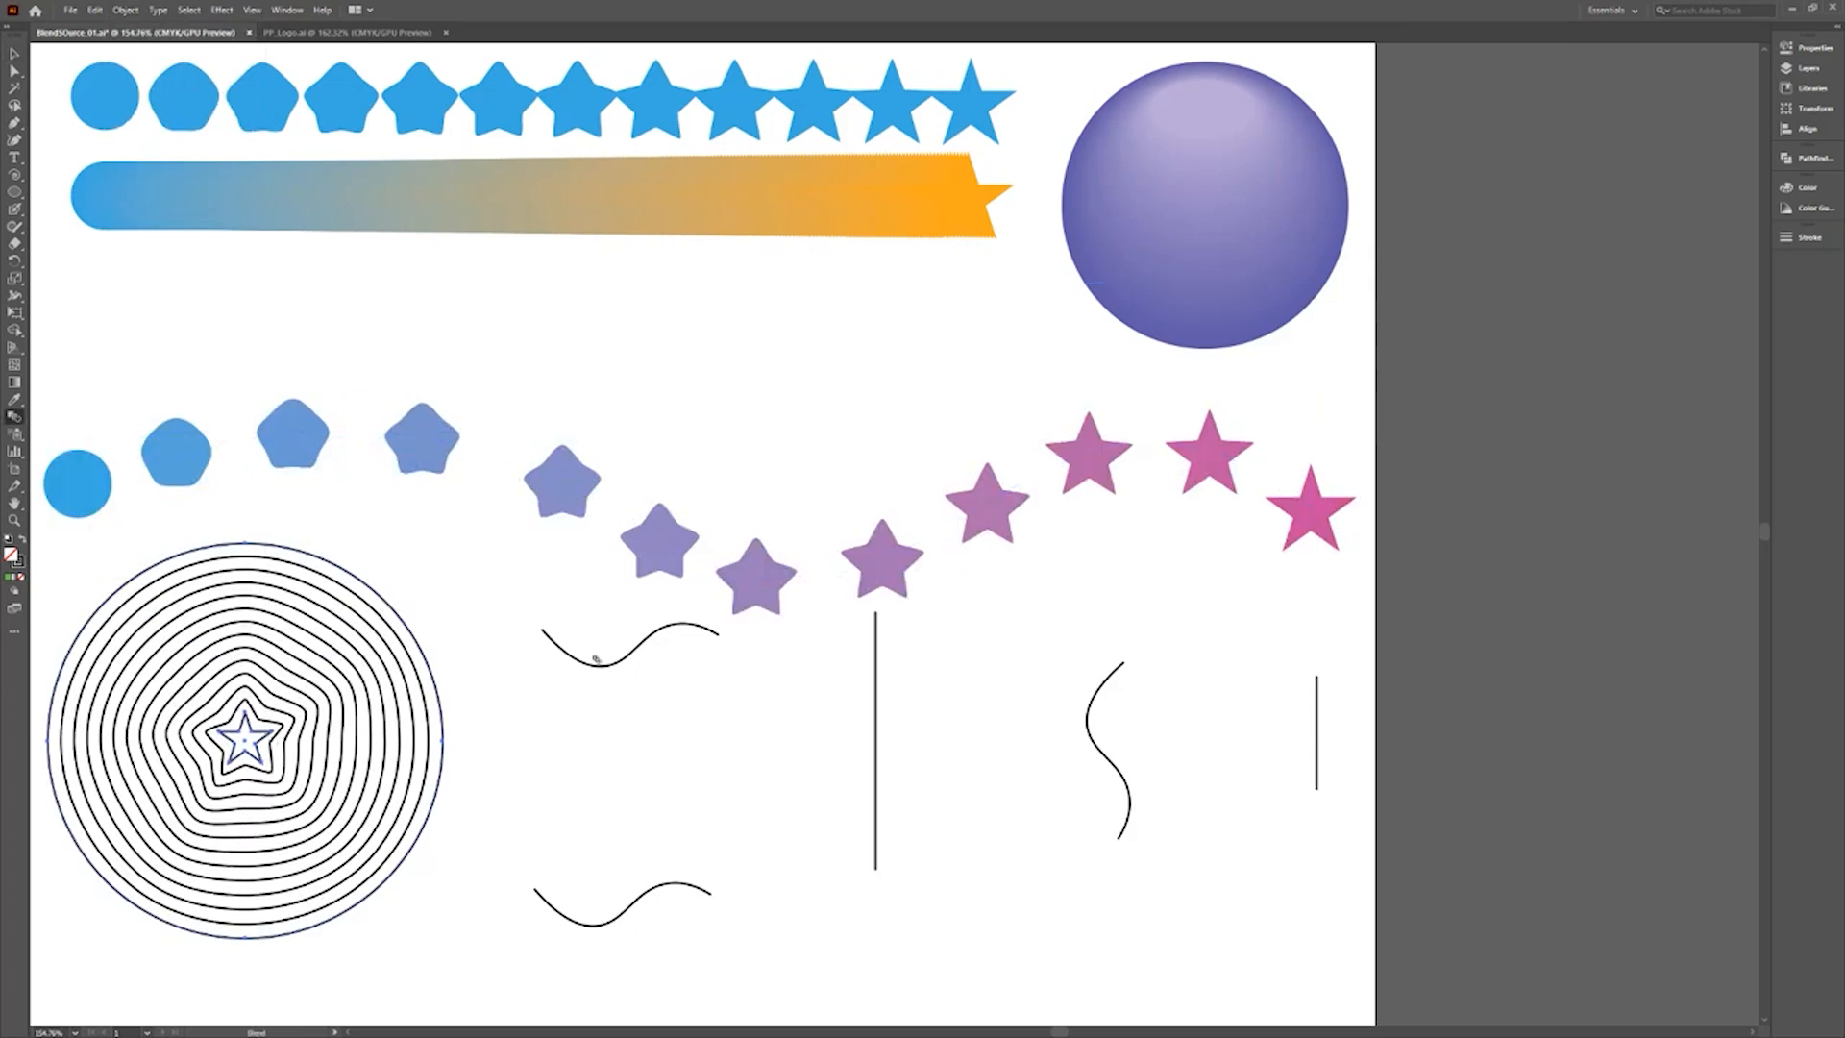
key(ctrl+shift+a)
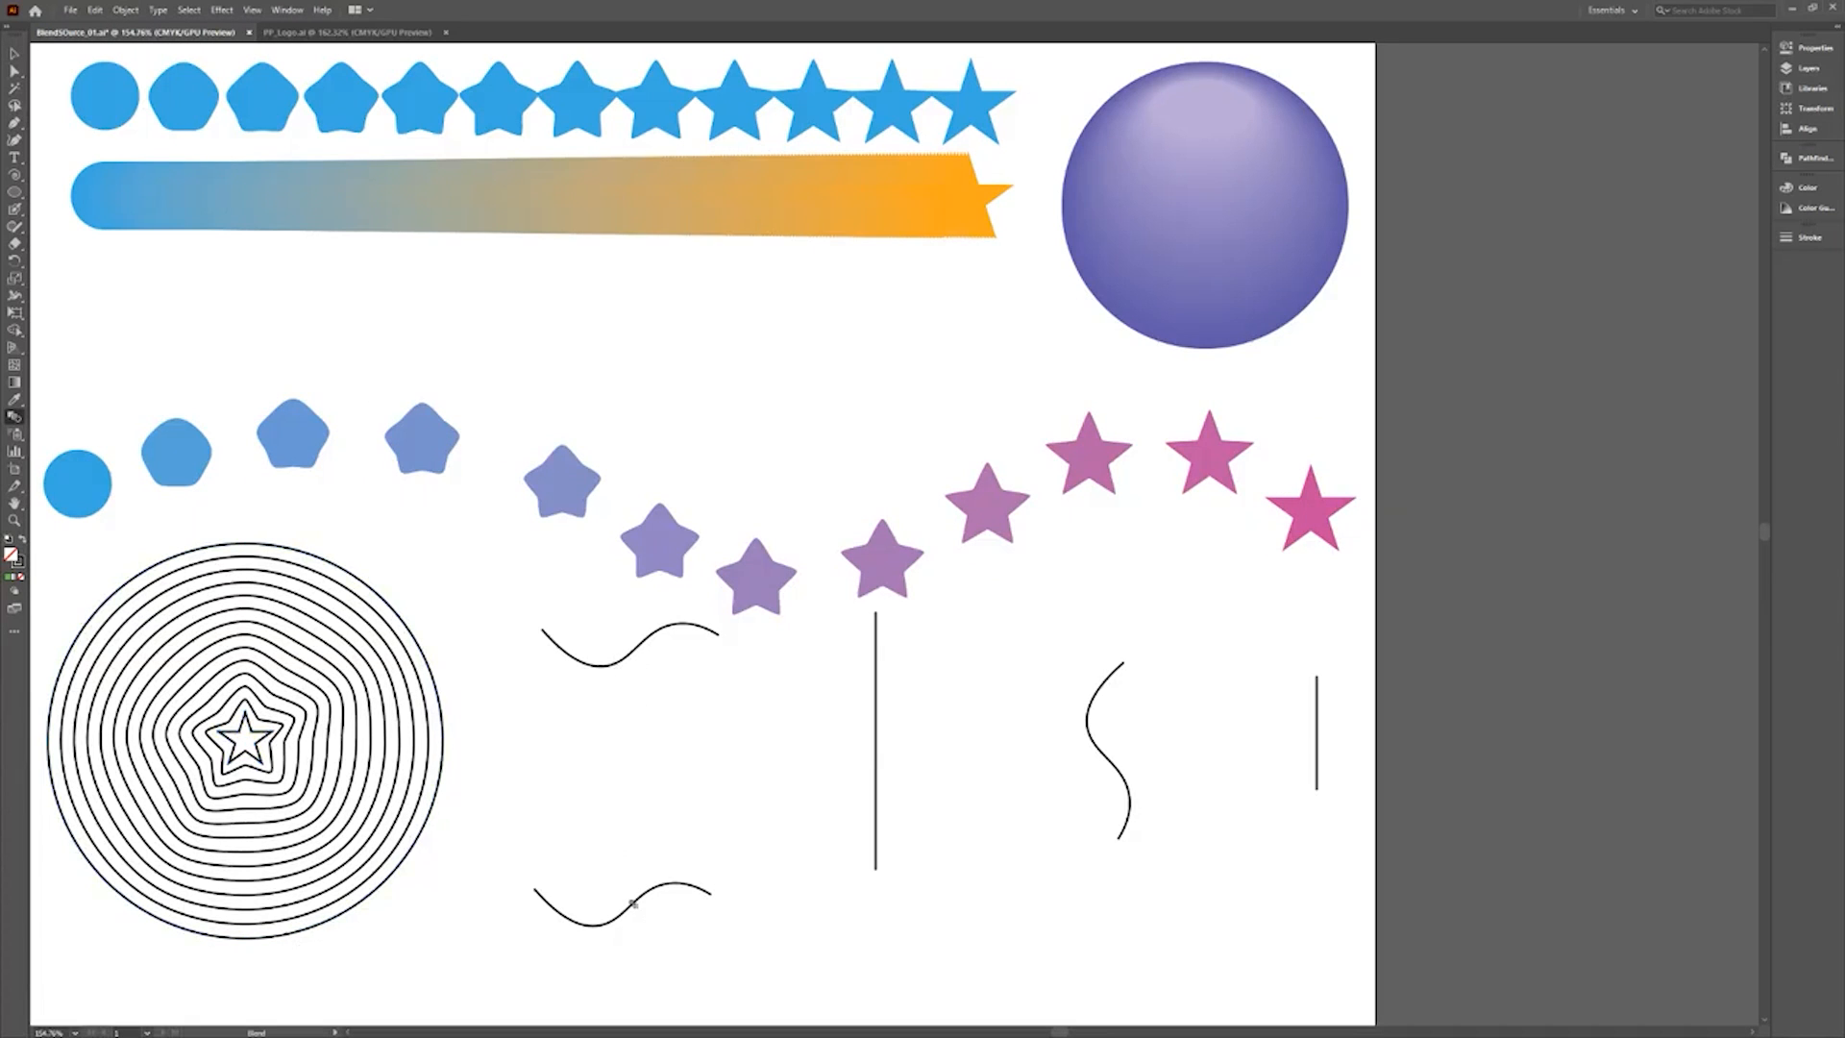
click(633, 905)
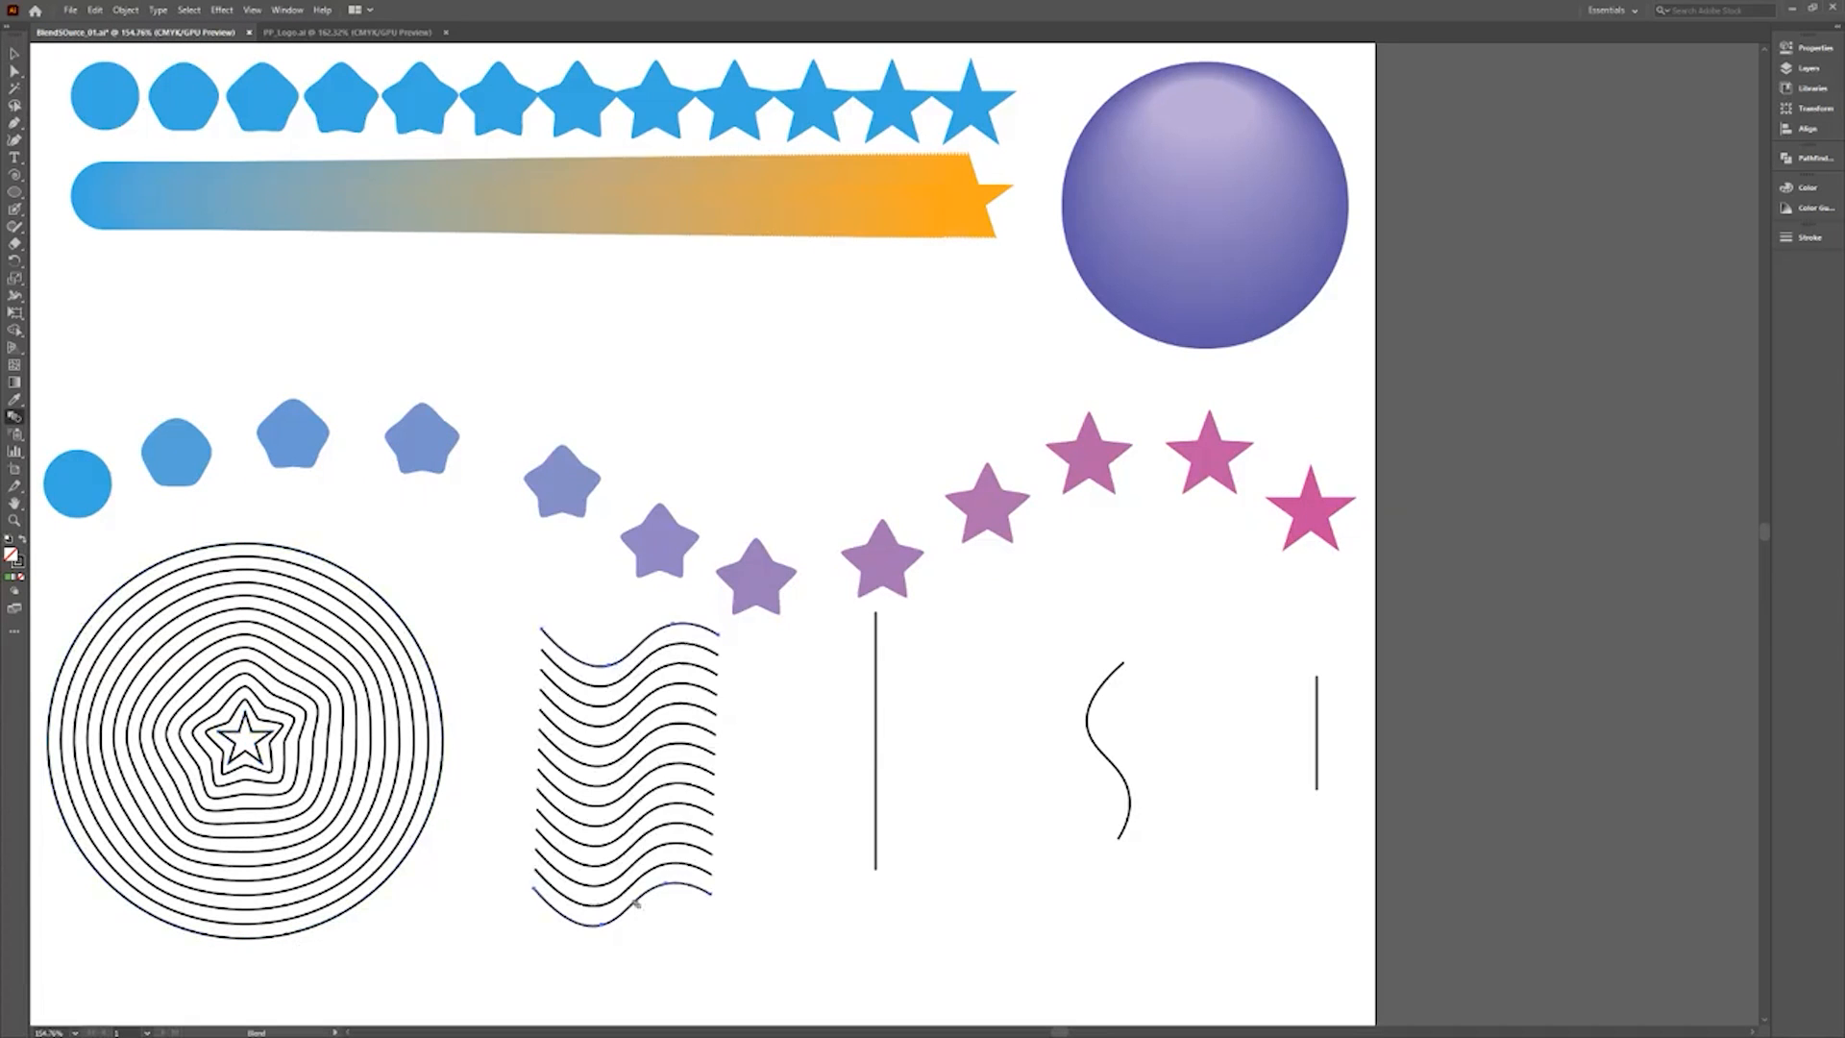
click(1090, 727)
click(1318, 738)
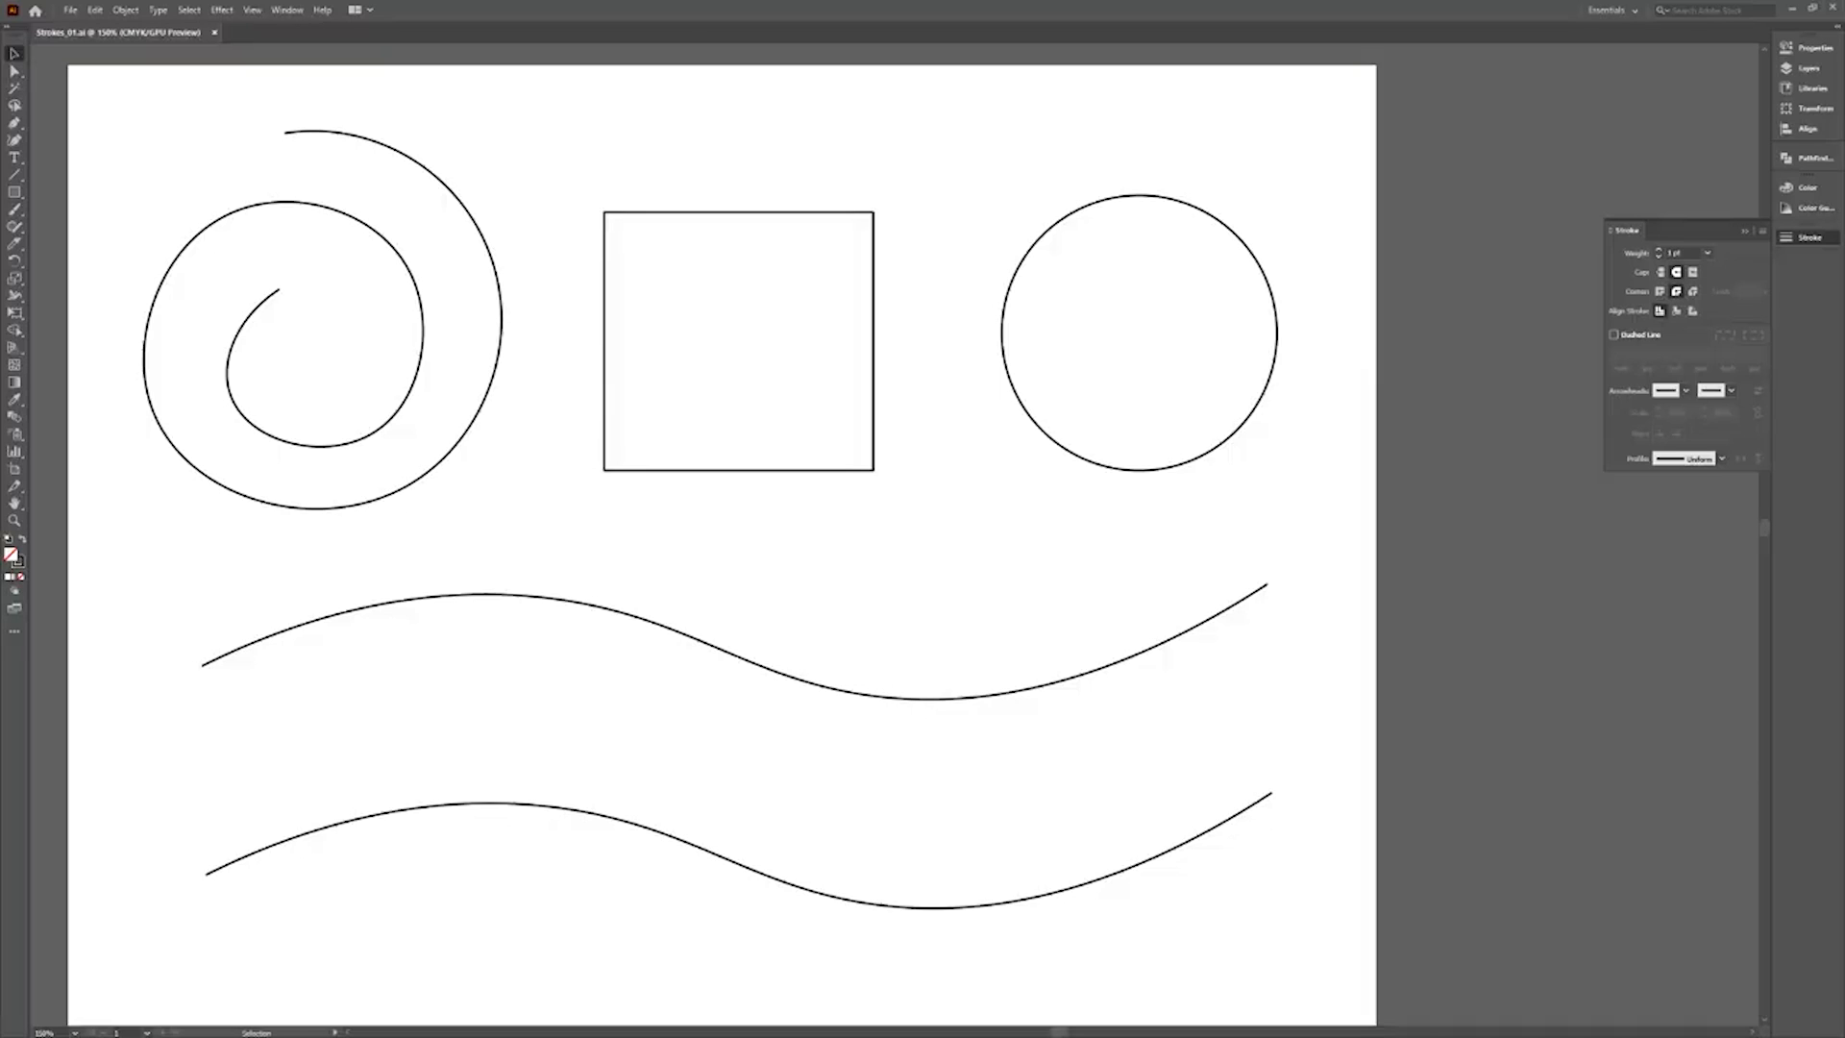
Use the Width tool to thicken the upper wavy line's left end and the lower wavy line's right end and middle.
key(shift+w)
drag(200, 664, 195, 743)
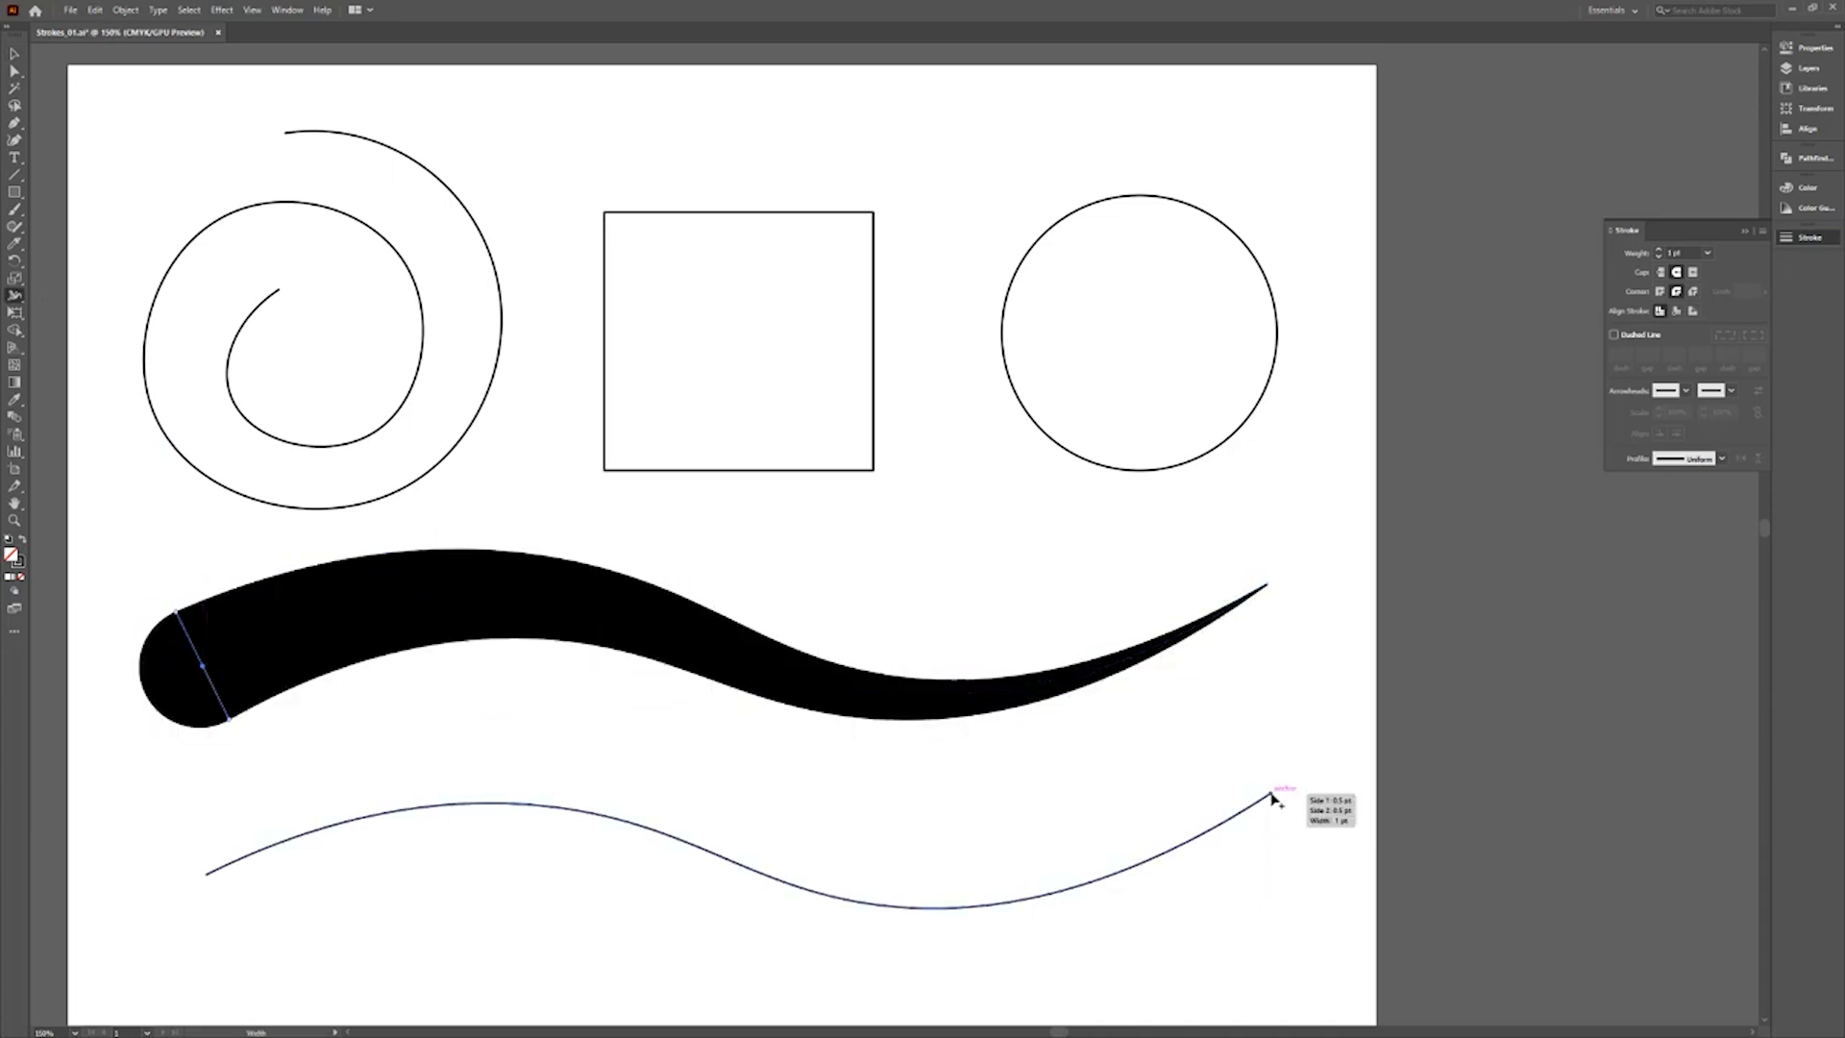
drag(1271, 794, 1177, 867)
drag(767, 873, 778, 839)
Thicken the circle's outline at its bottom and the square's outline at its lower-right corner and along its top edge.
drag(1161, 469, 1166, 508)
drag(873, 470, 902, 499)
drag(804, 211, 886, 199)
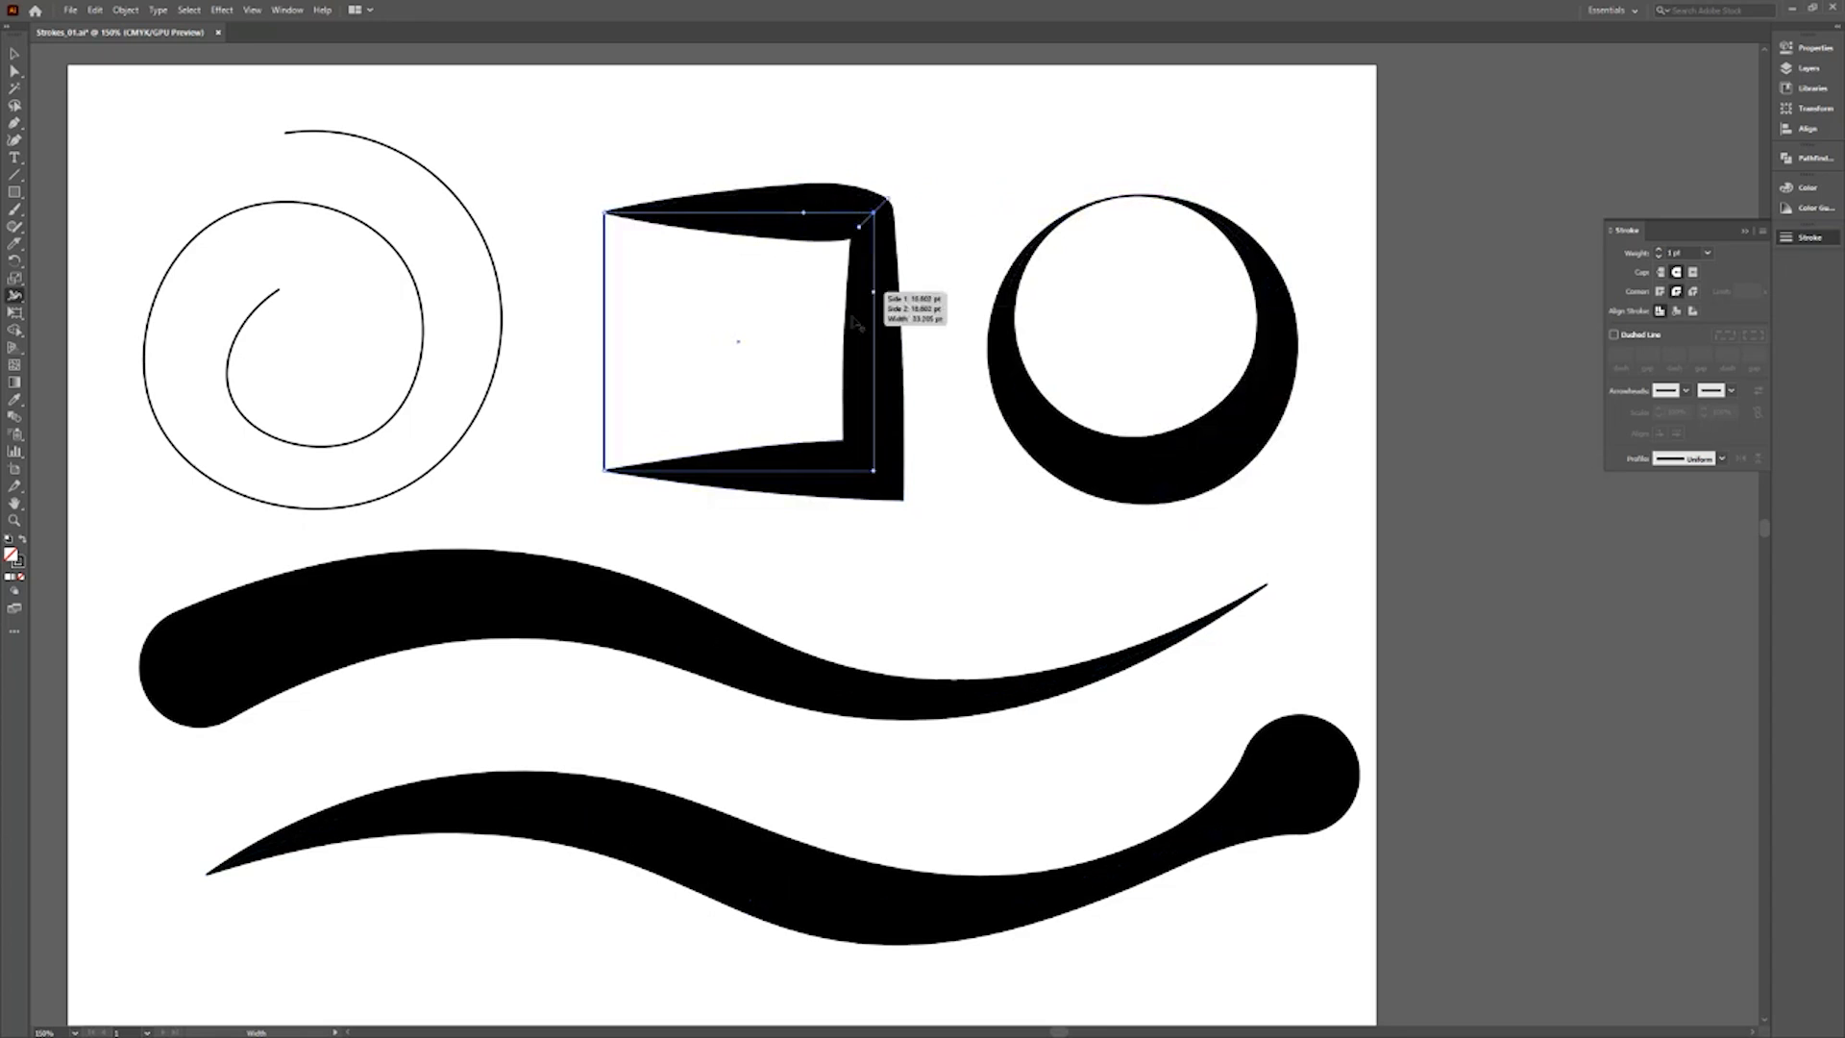
Delete the middle width point of the lower wavy line, and narrow one side of the square's top stroke and its right edge.
drag(765, 885, 770, 889)
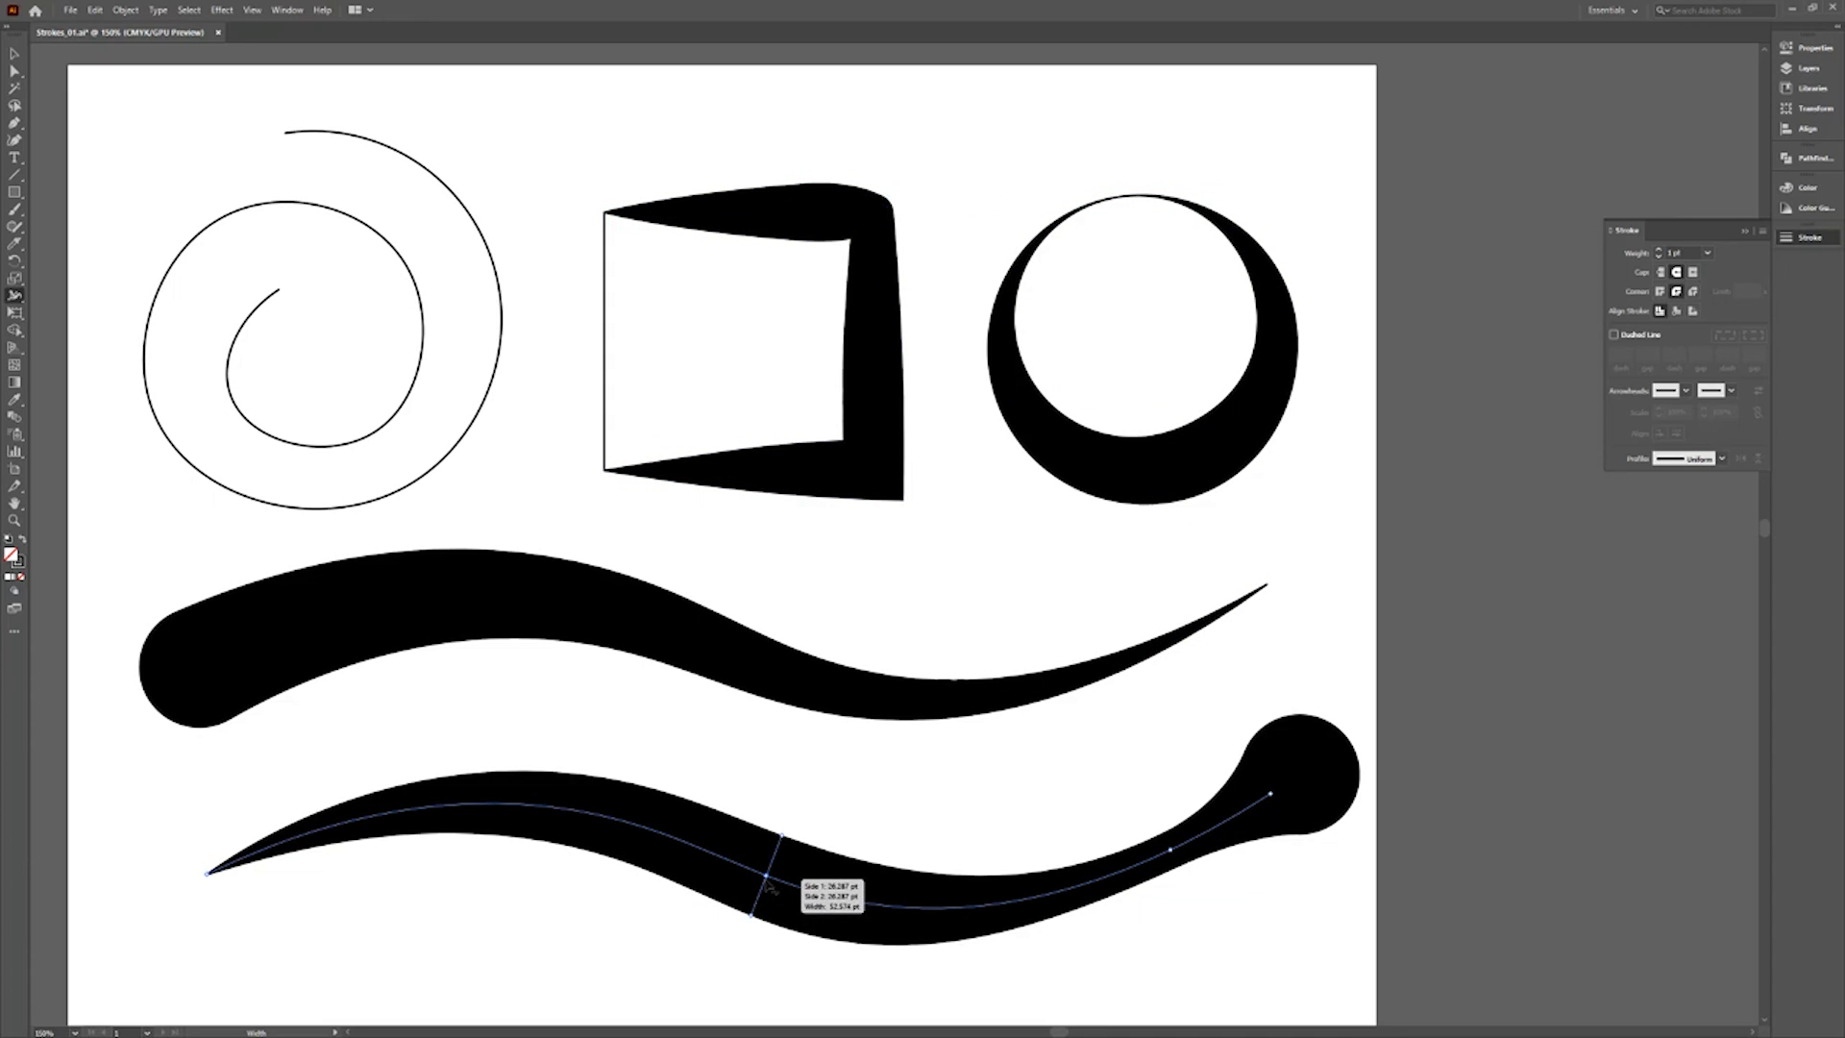
key(Delete)
alt+drag(806, 185, 806, 208)
drag(875, 329, 878, 330)
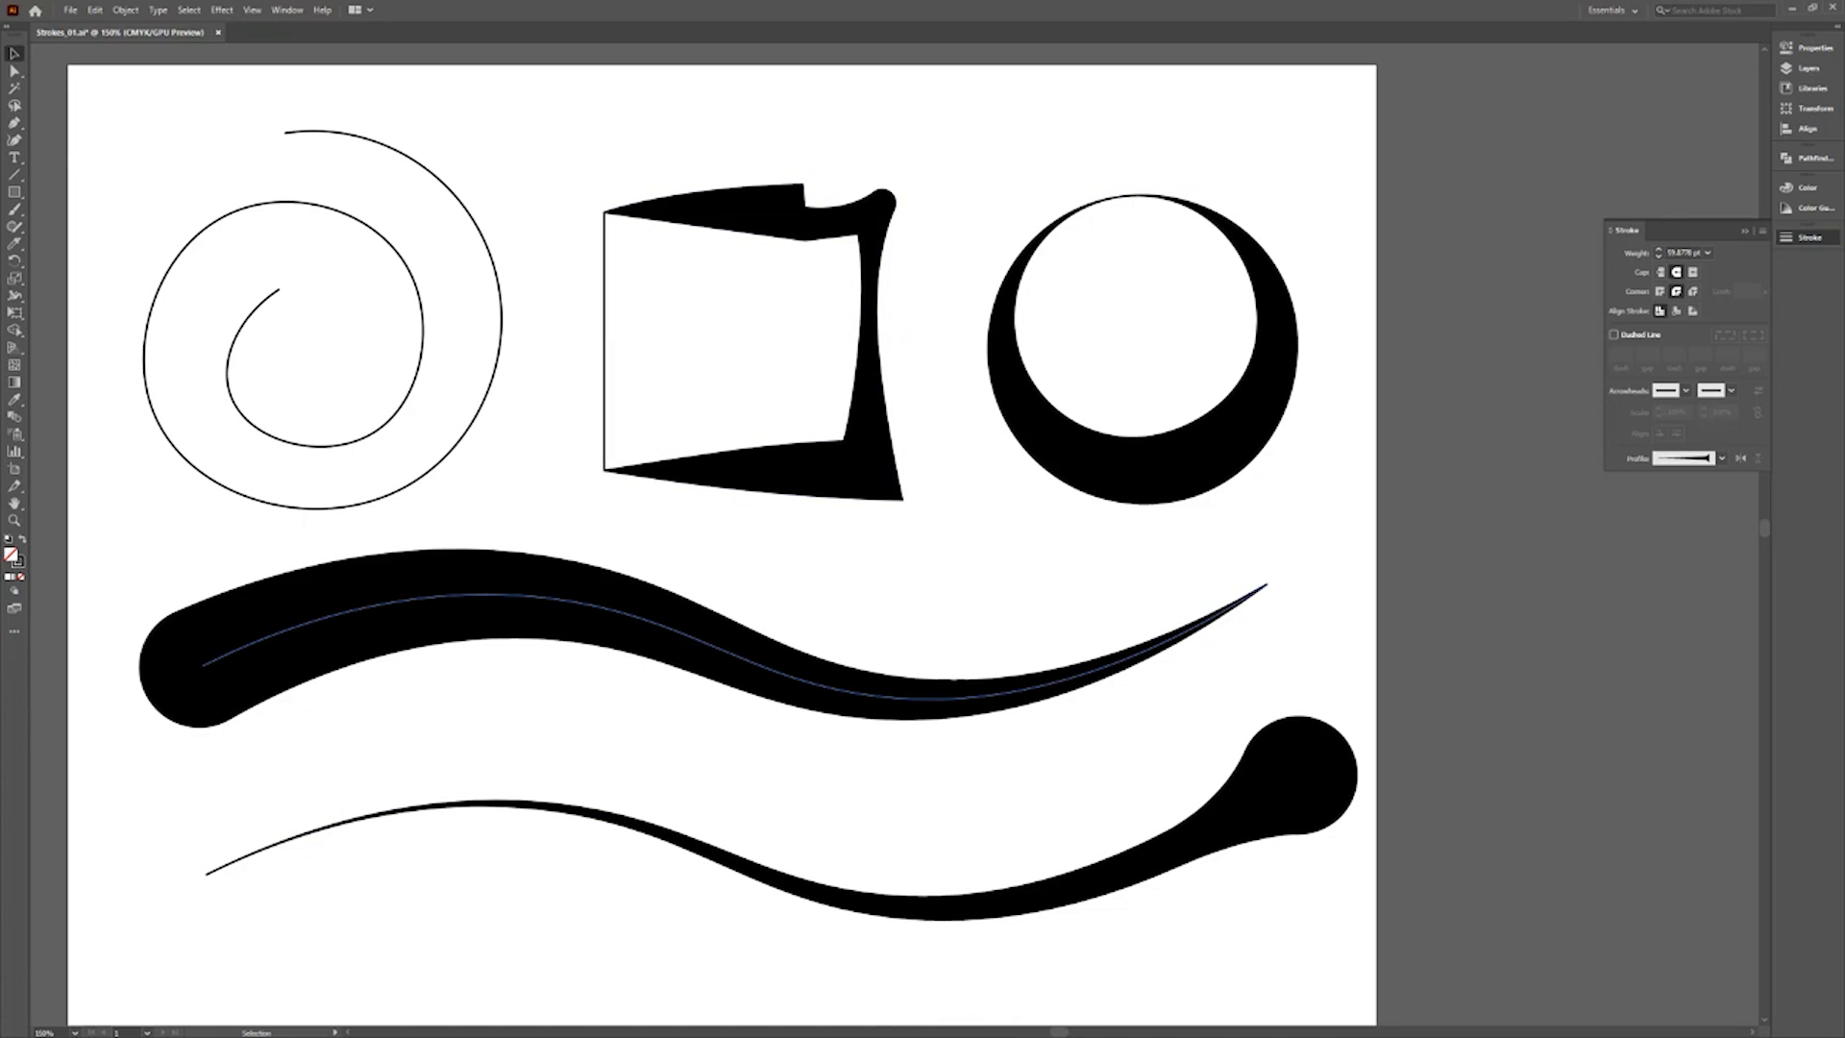
Save the lower wavy line's stroke shape as a width profile named PP-Taper.
click(1214, 843)
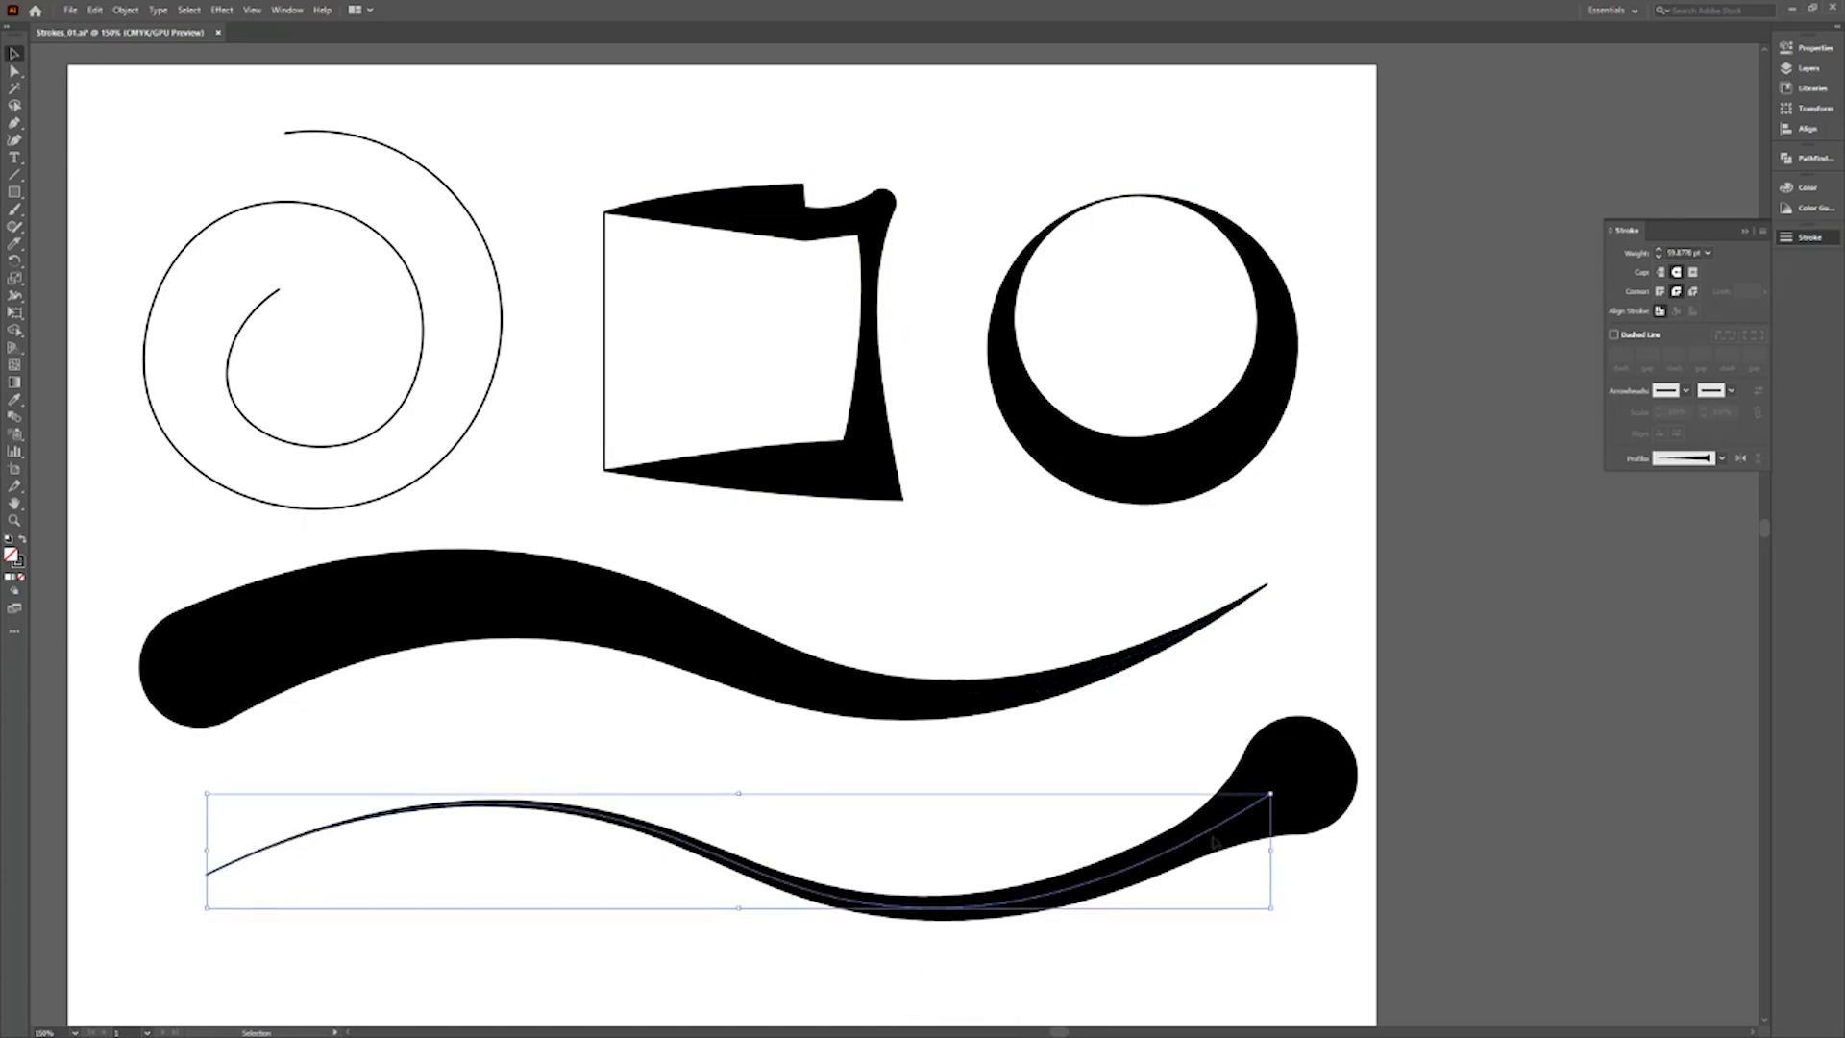
click(1722, 459)
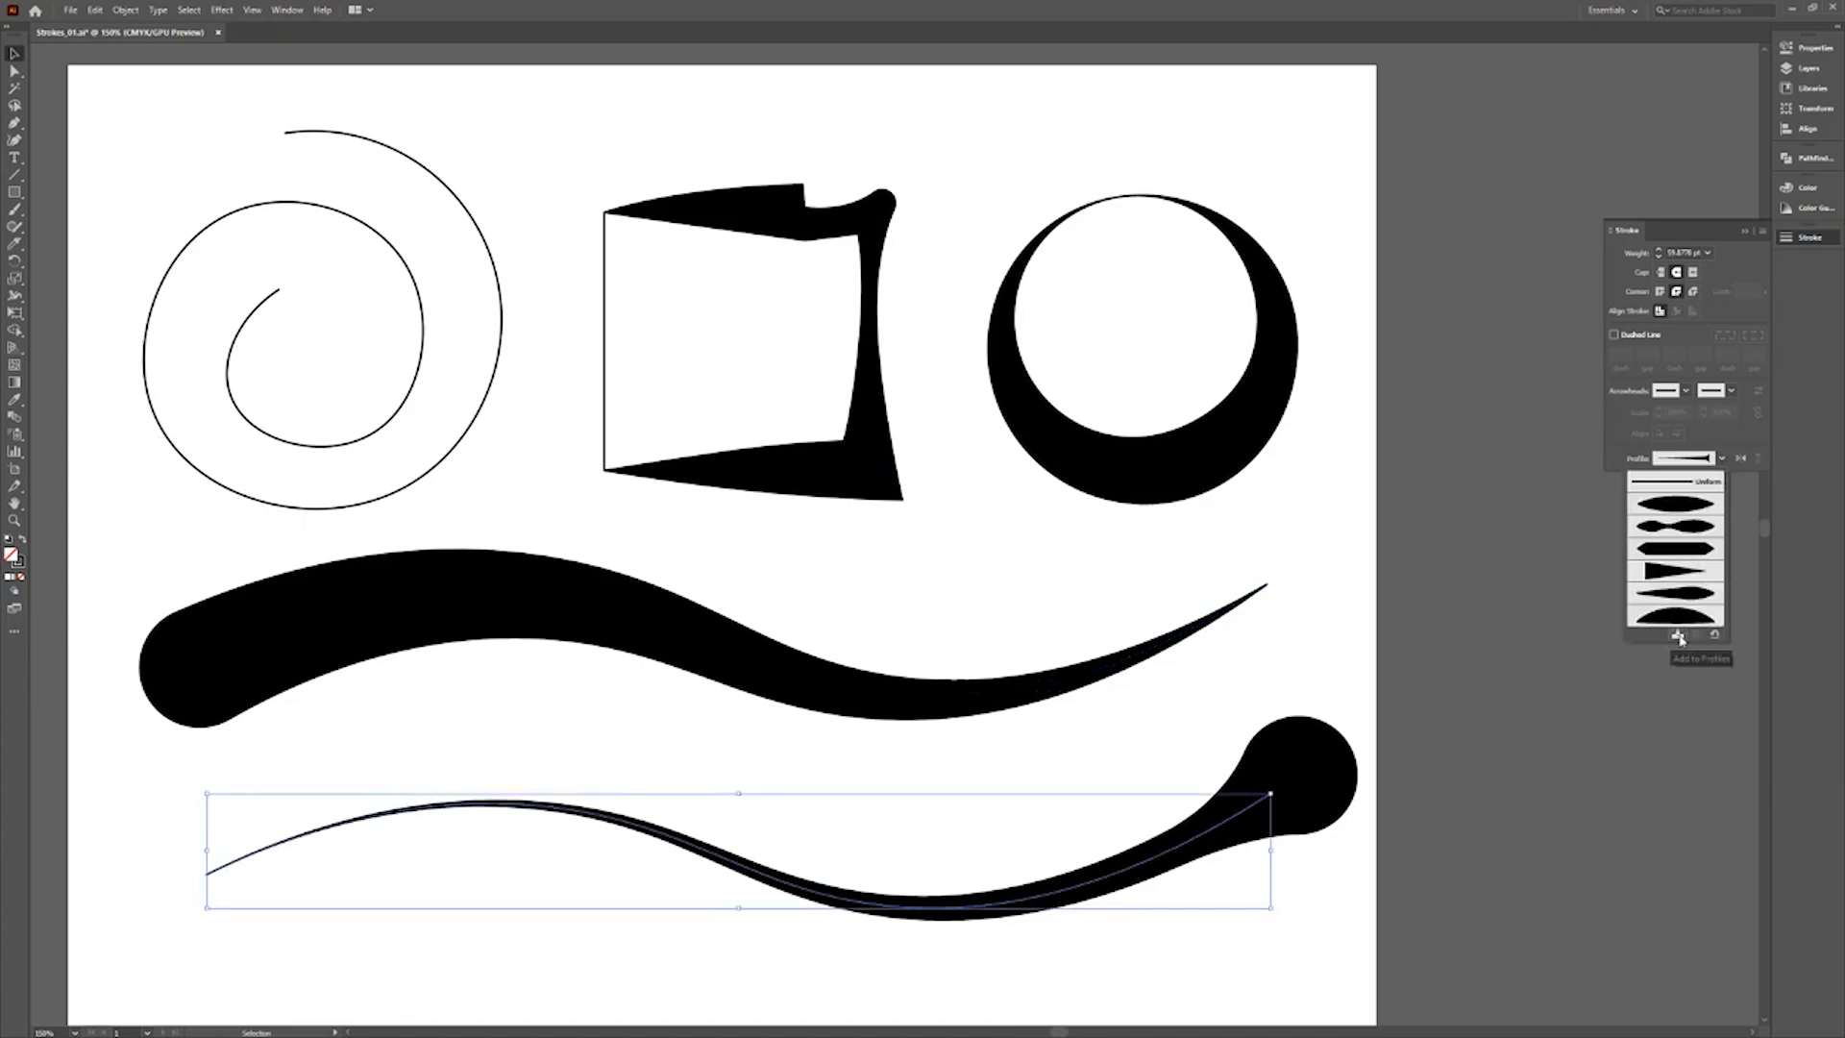
click(1678, 634)
text(FF-Taper)
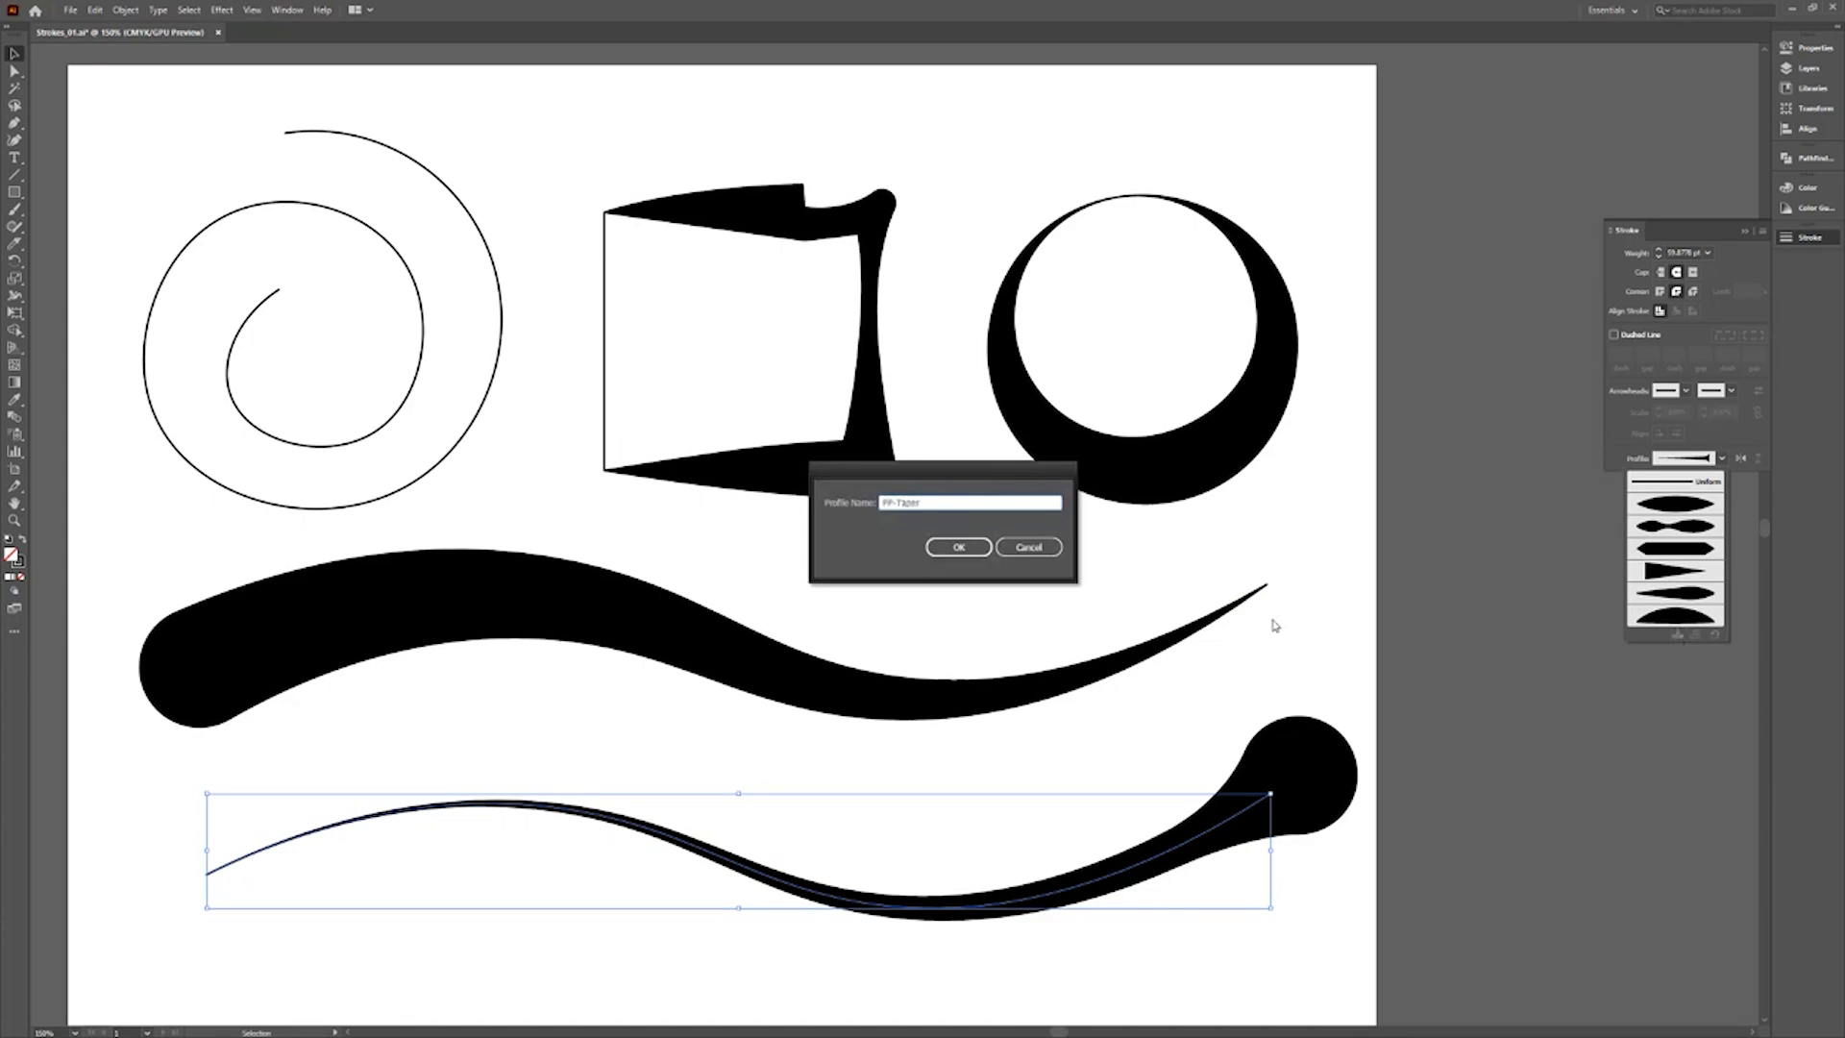
key(Return)
Apply the saved taper profile to the spiral and set its stroke weight to 40 pt.
click(501, 291)
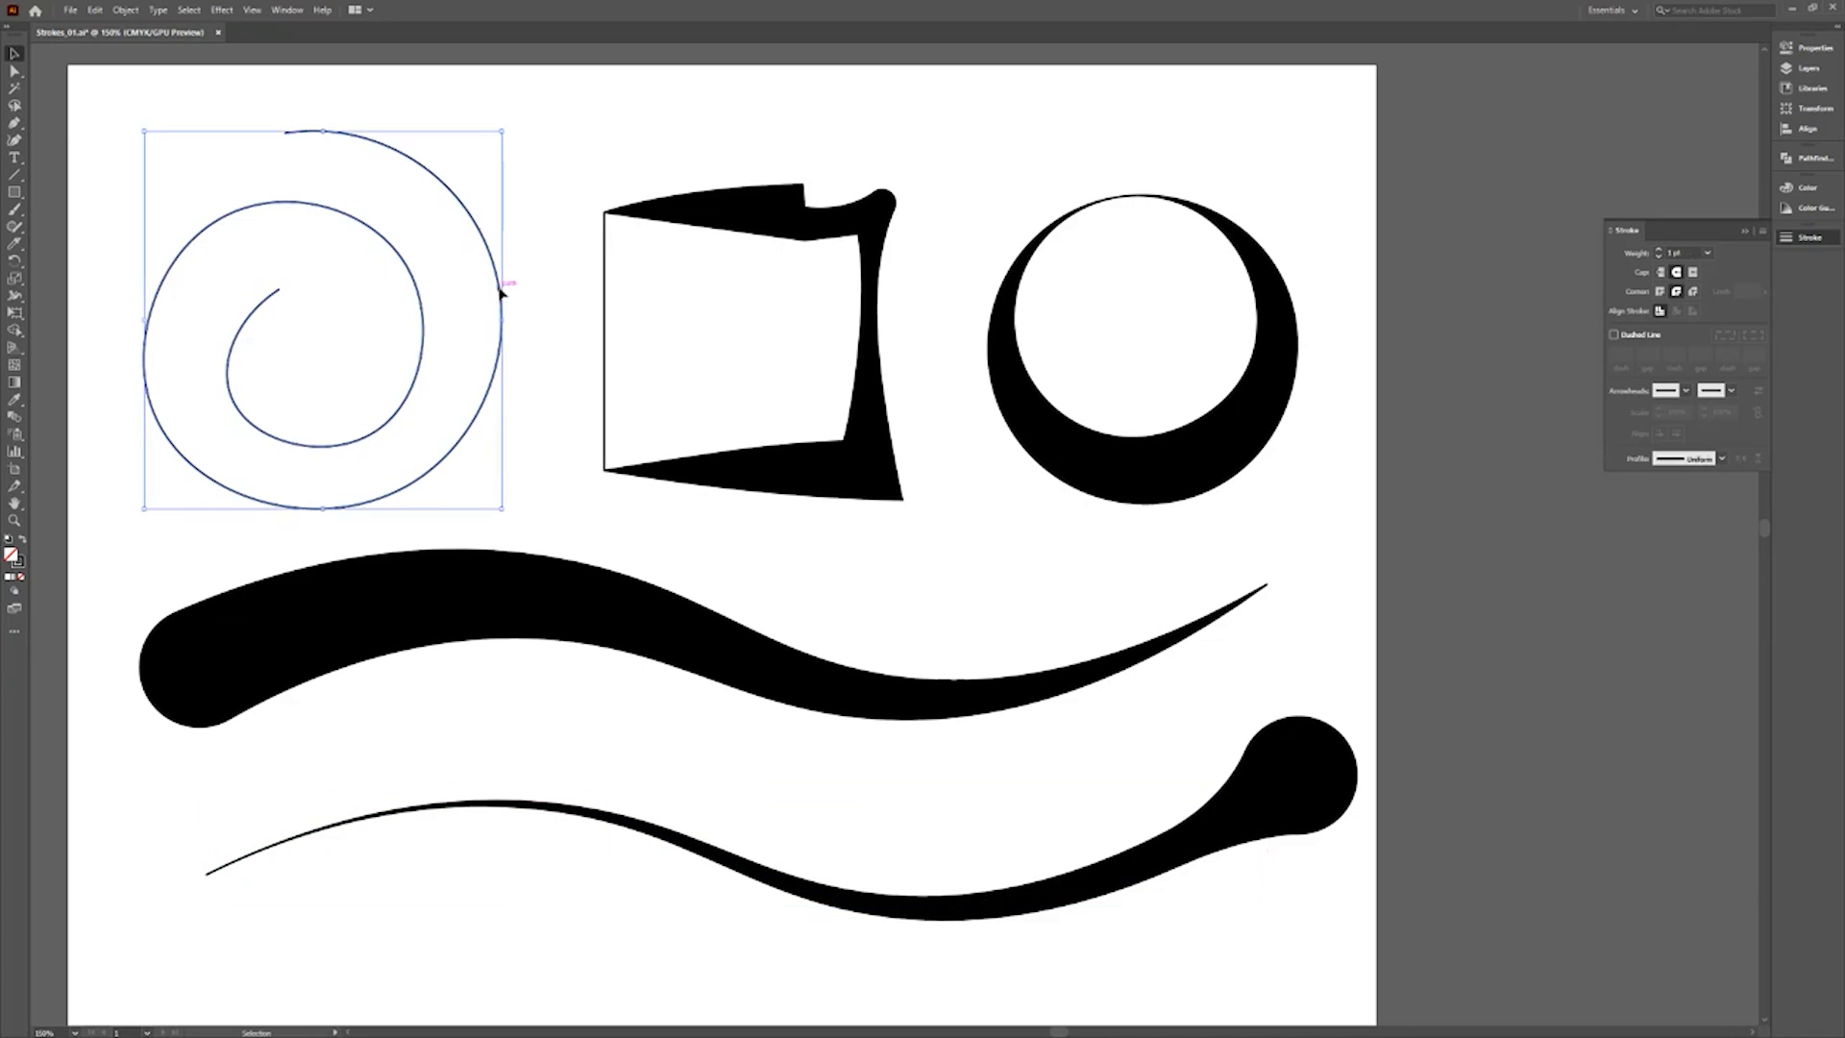
click(1719, 461)
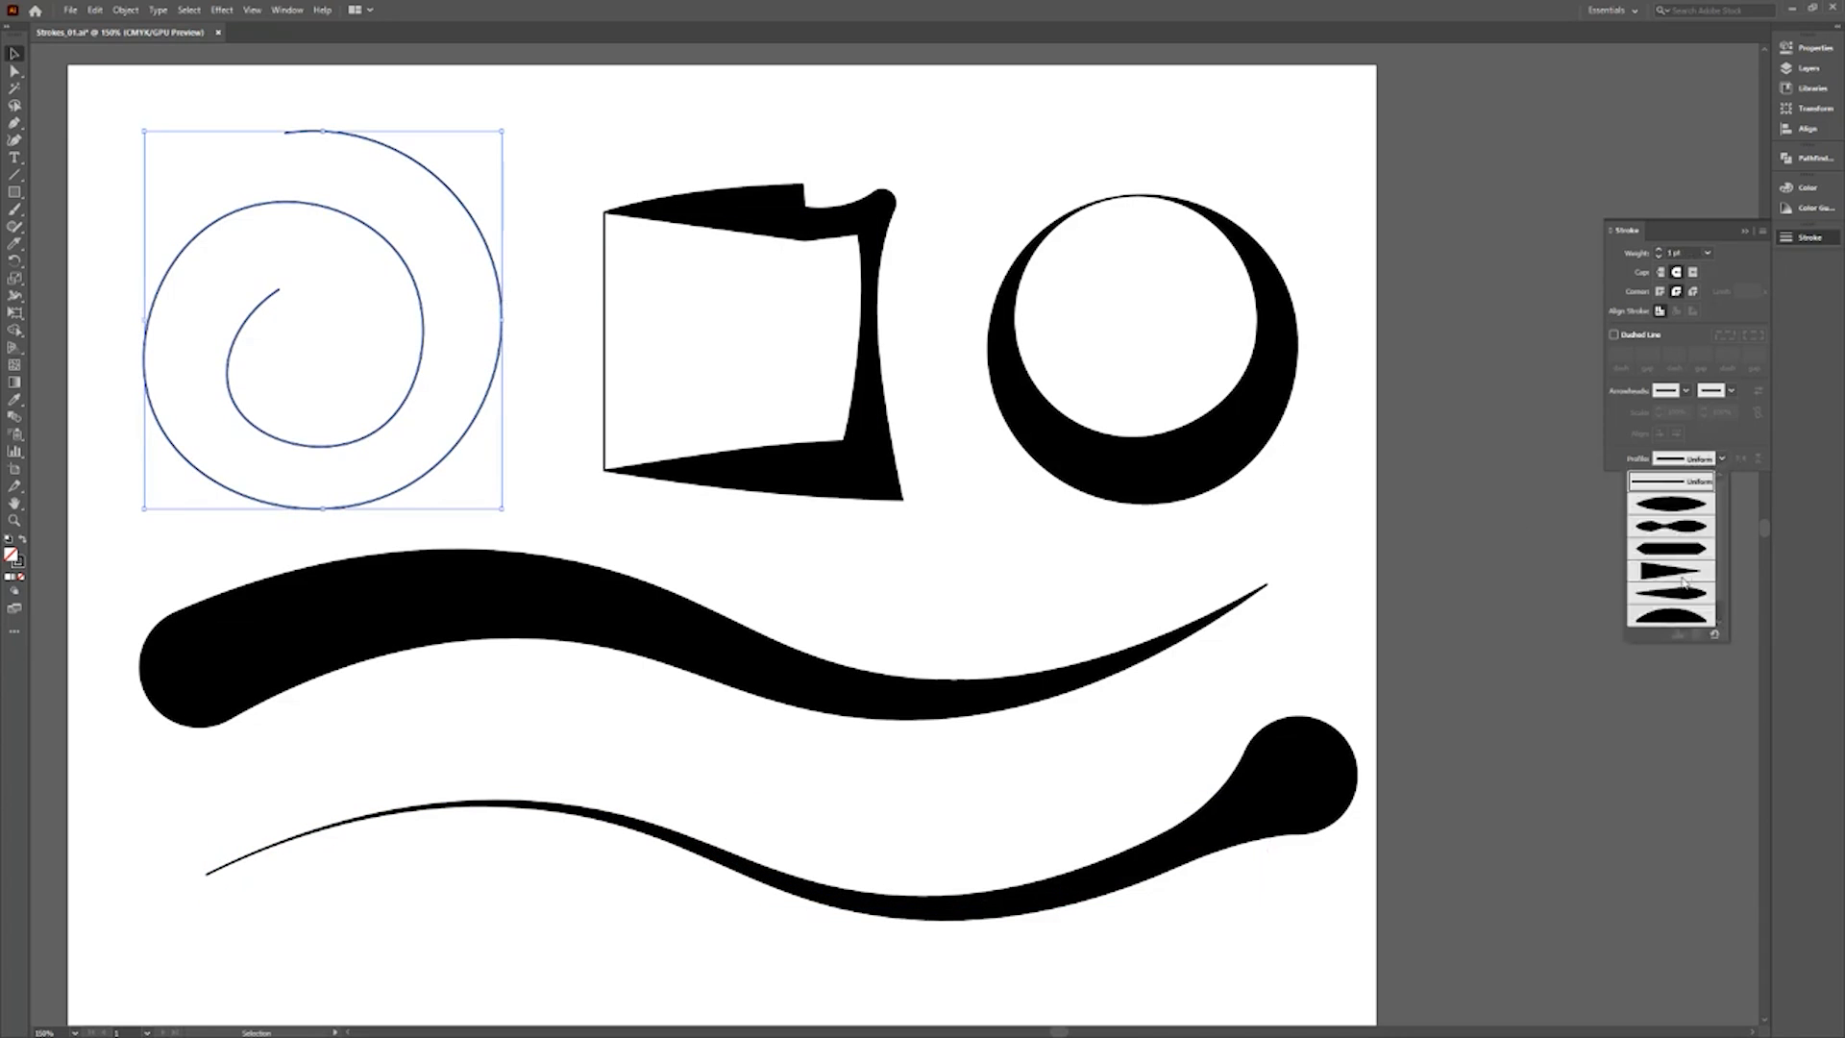
click(1692, 616)
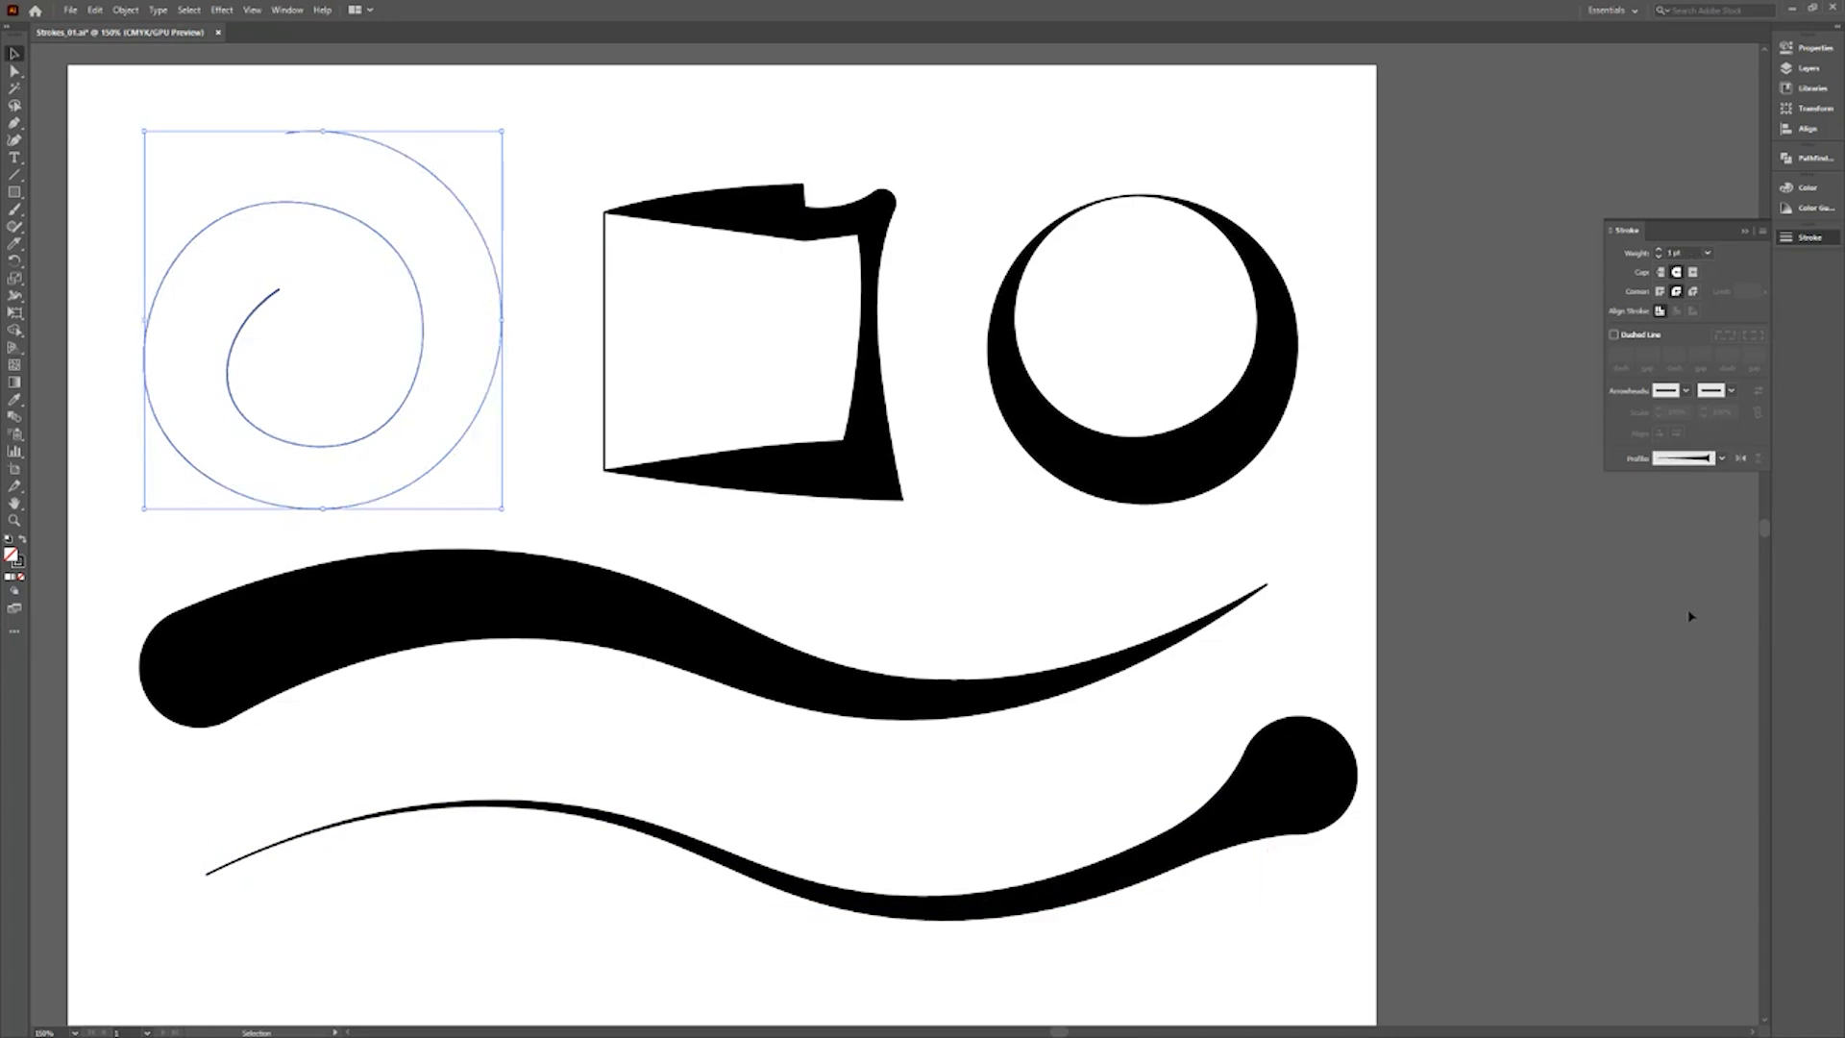
click(1709, 254)
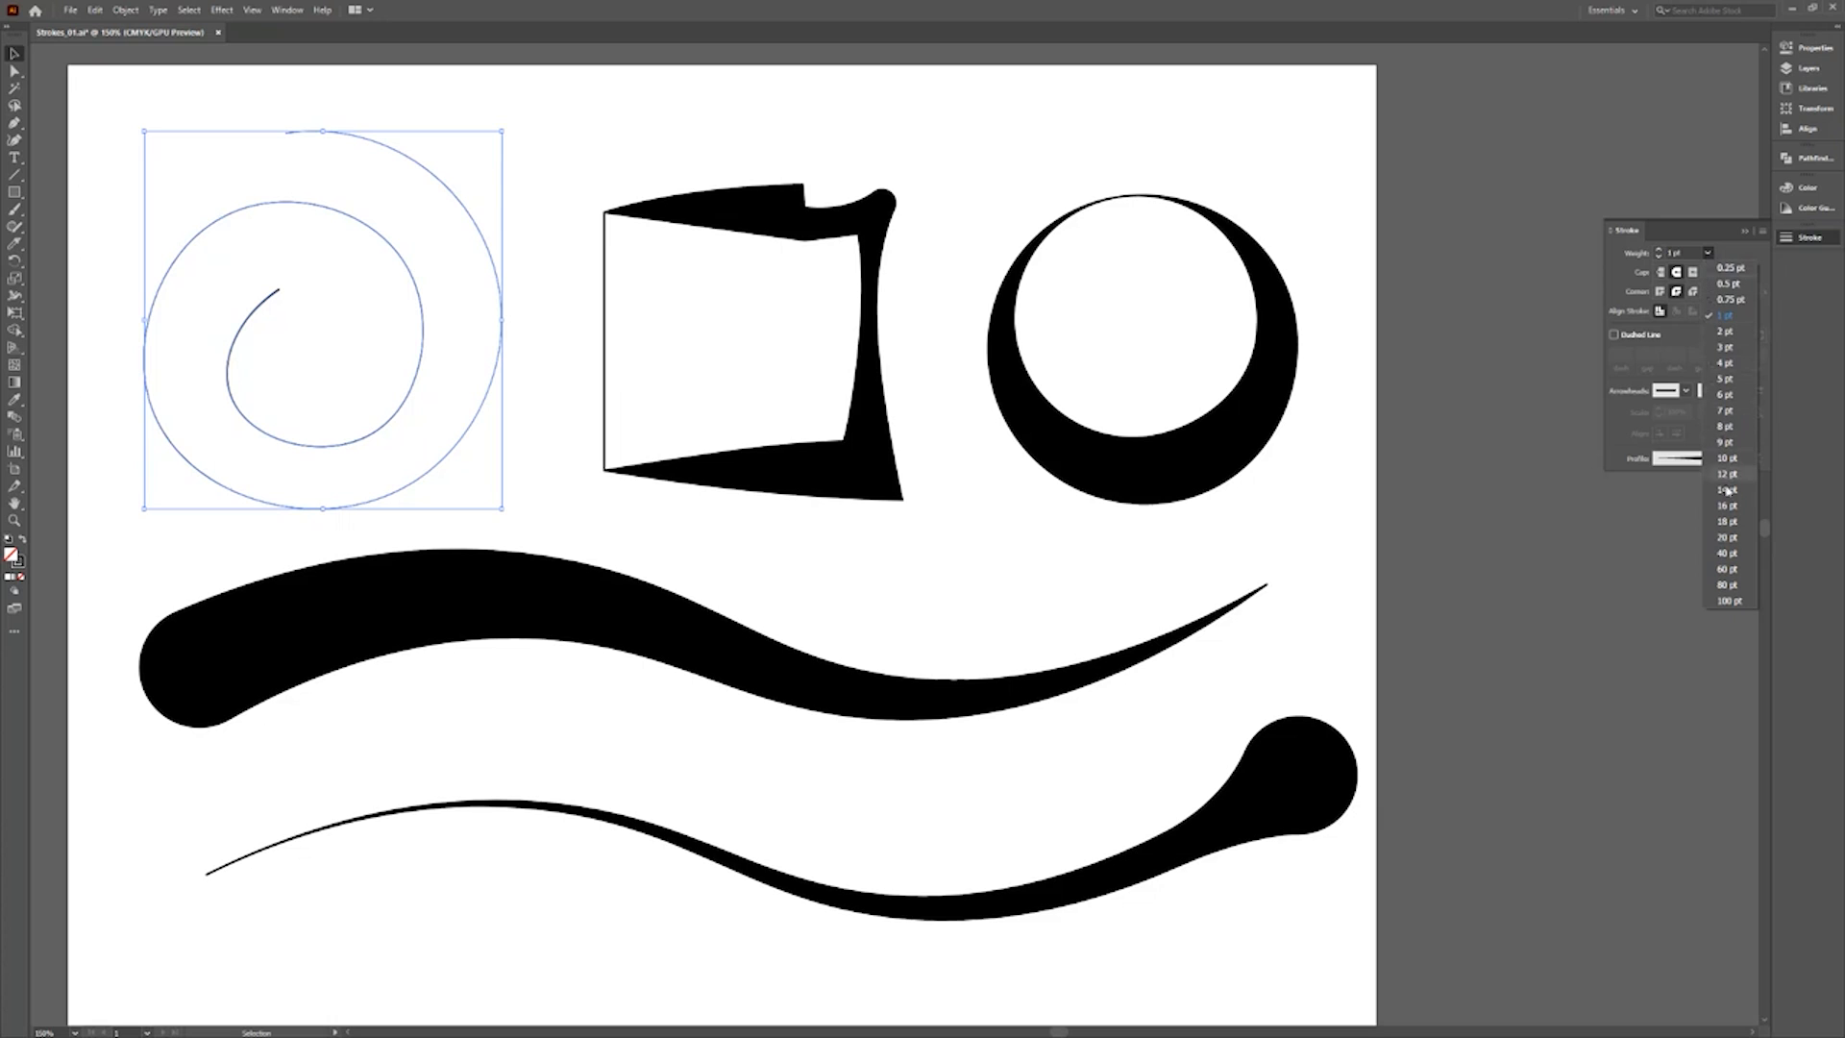
click(1727, 554)
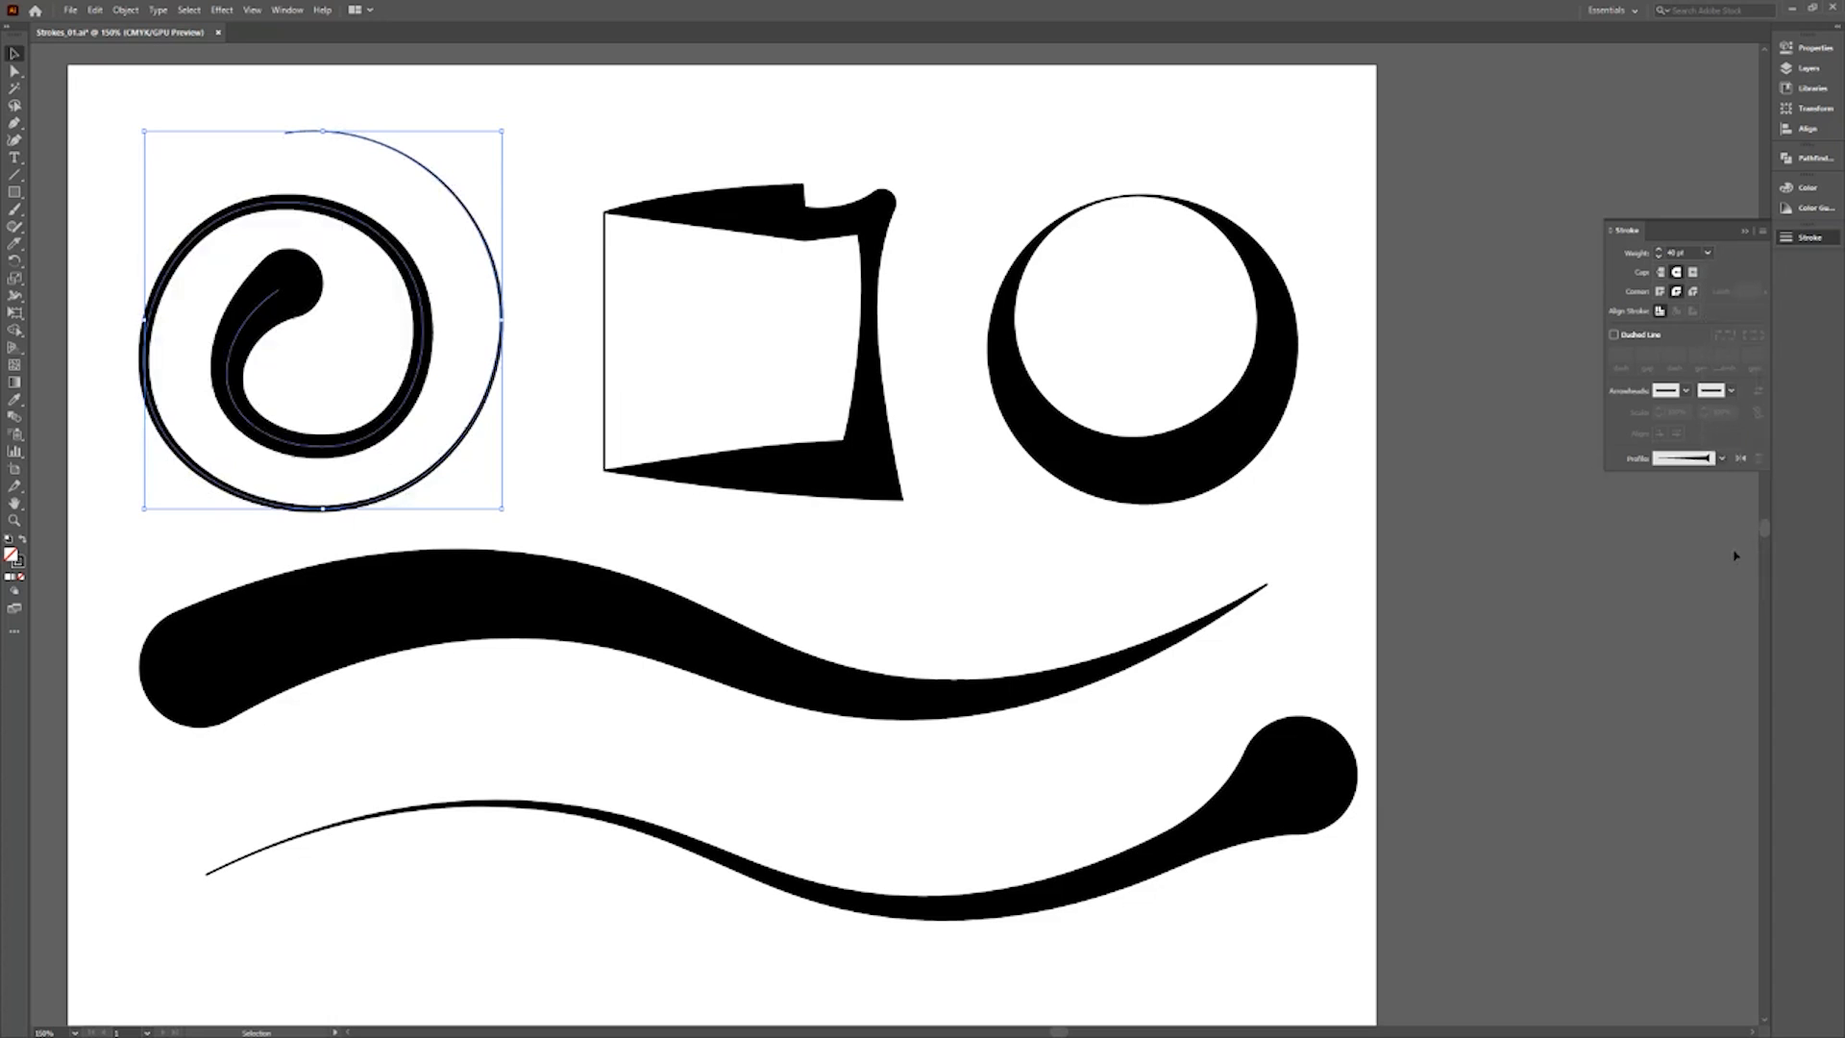
click(1637, 581)
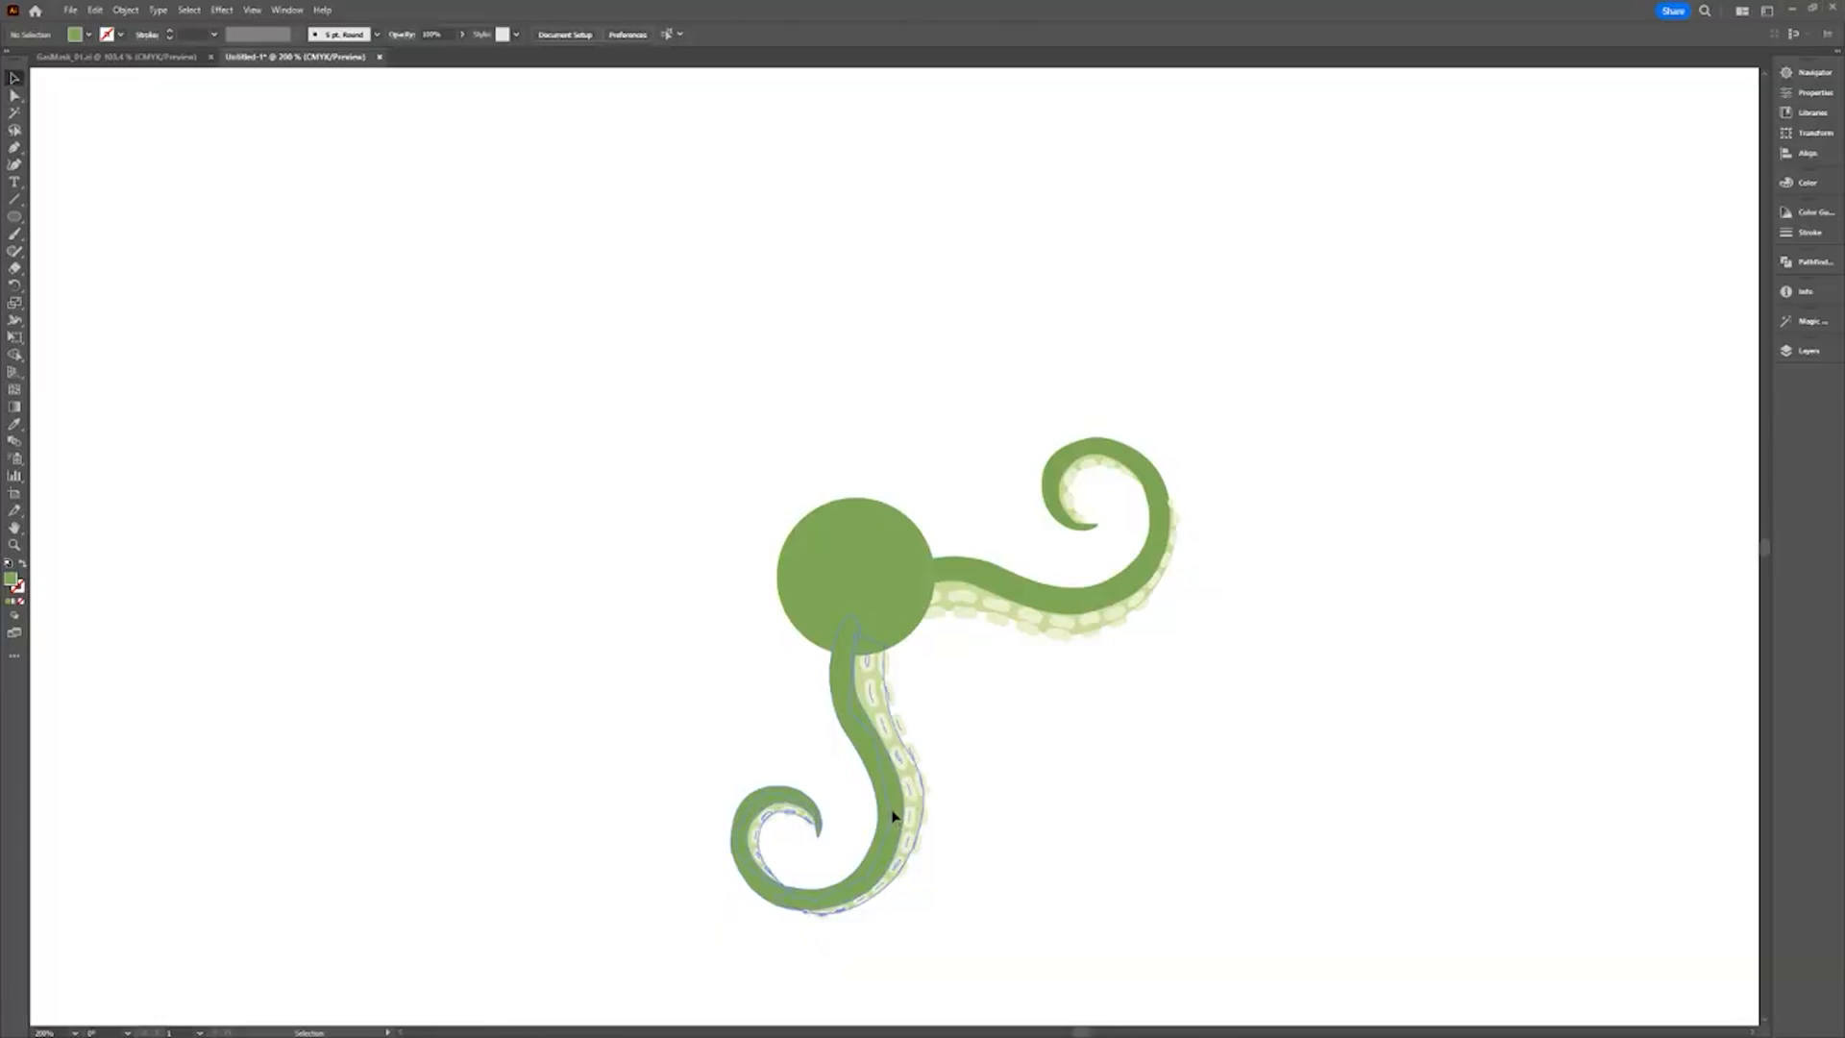
Rotate the lower tentacle clockwise about the green circle's centre so it extends to the lower left.
click(892, 819)
click(16, 284)
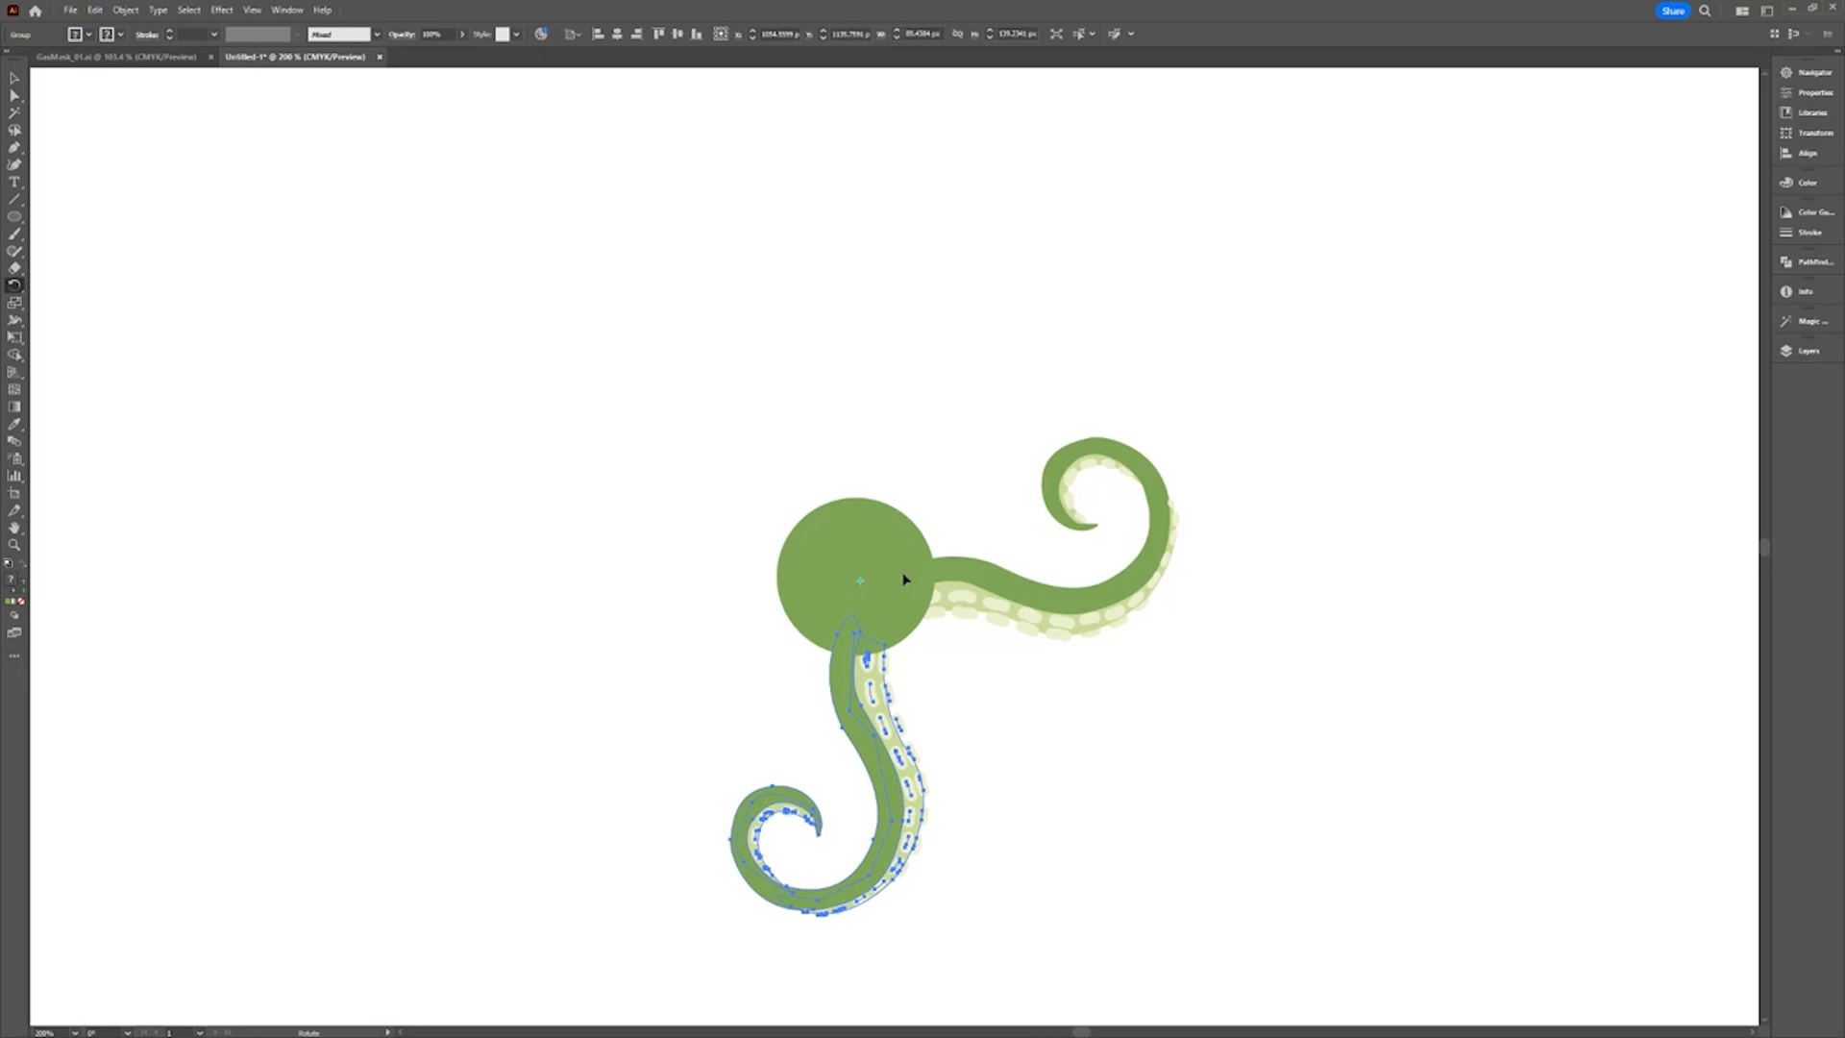
drag(904, 580, 914, 625)
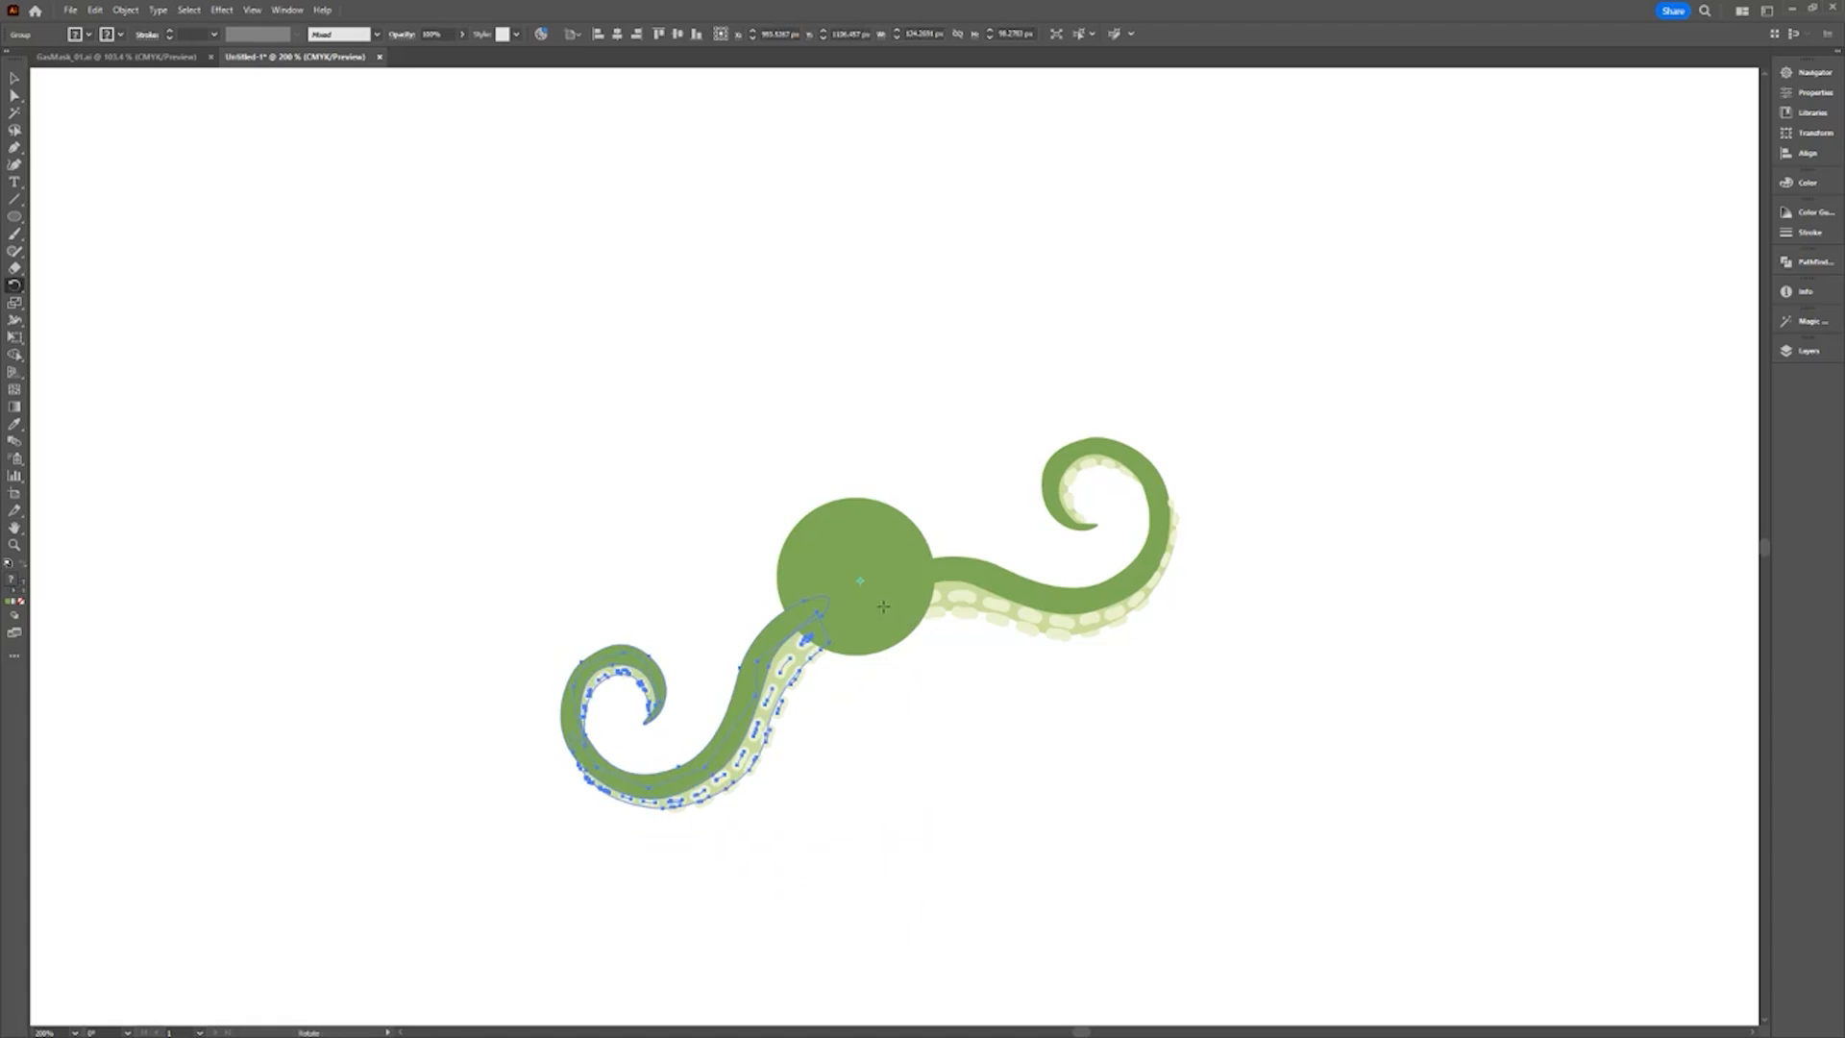
Make a copy of the lower-left tentacle rotated by -47.1° about the green circle's centre.
key(alt)
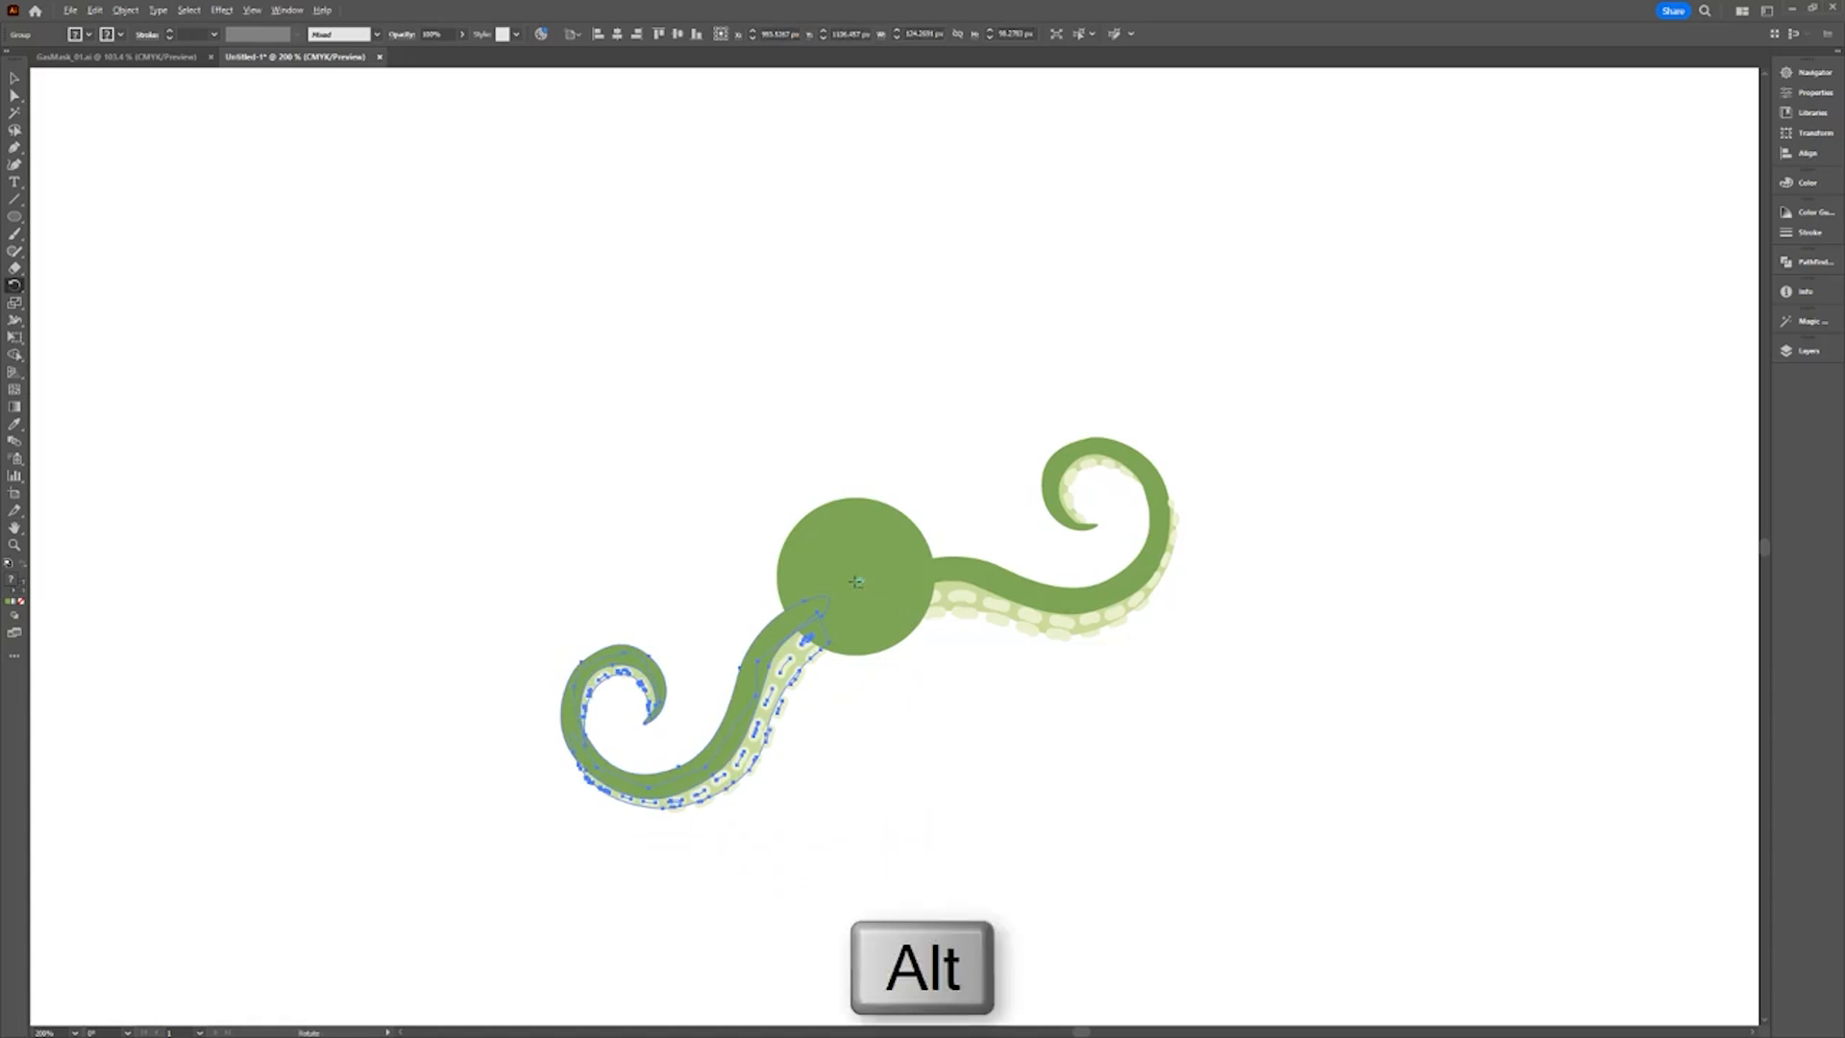
alt+click(858, 581)
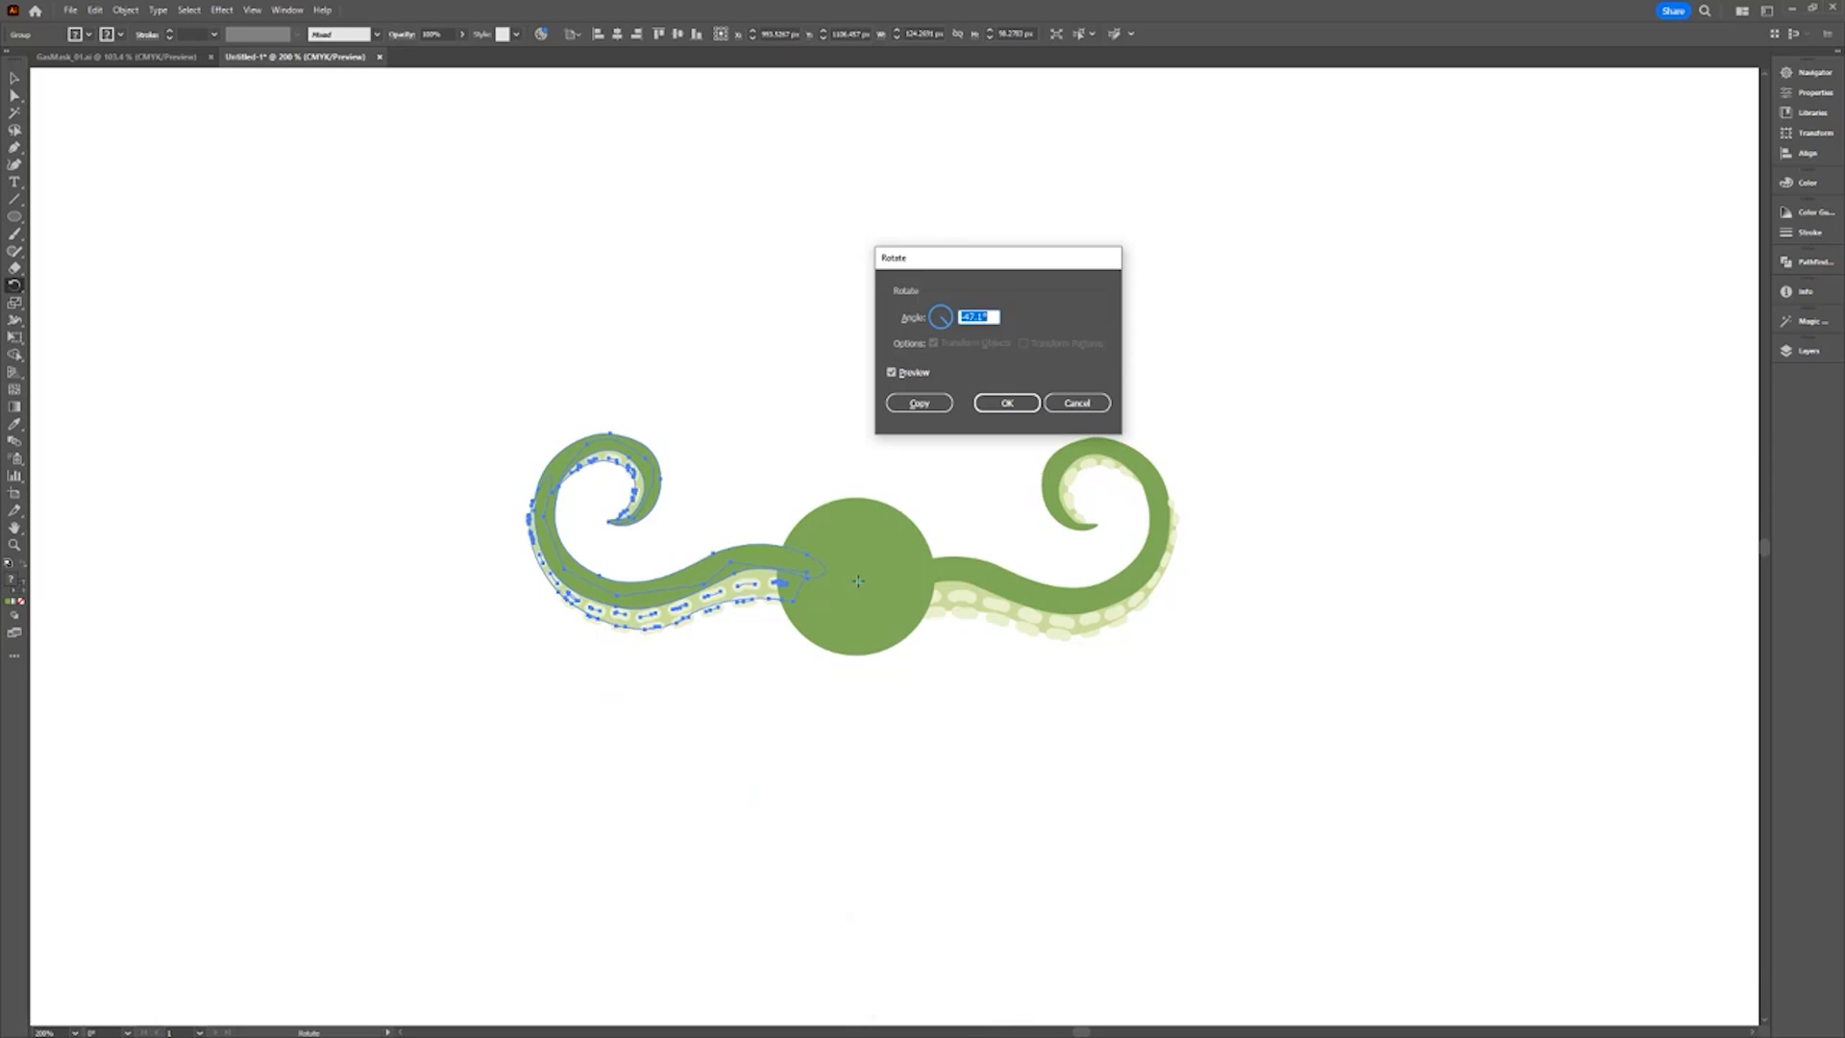
click(931, 407)
click(931, 408)
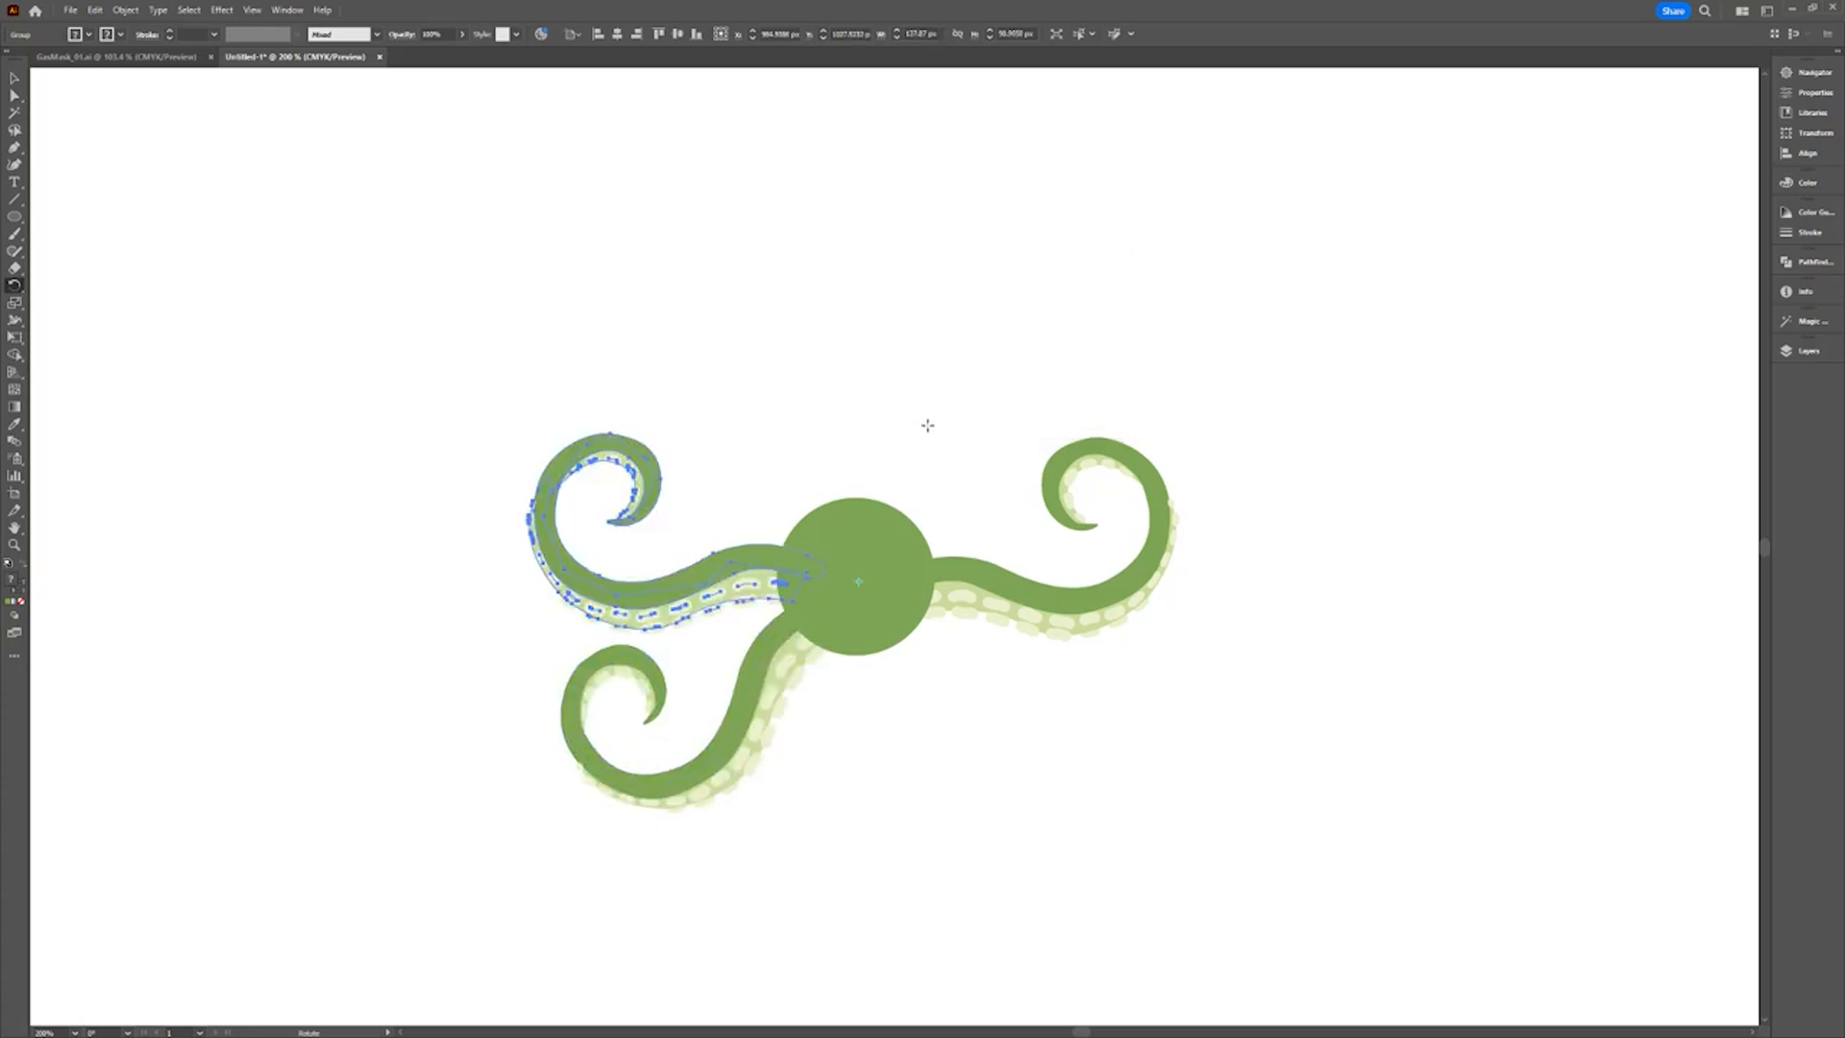
Repeat the rotated tentacle copy twice more around the circle and clear the selection.
key(ctrl+d)
key(ctrl+d)
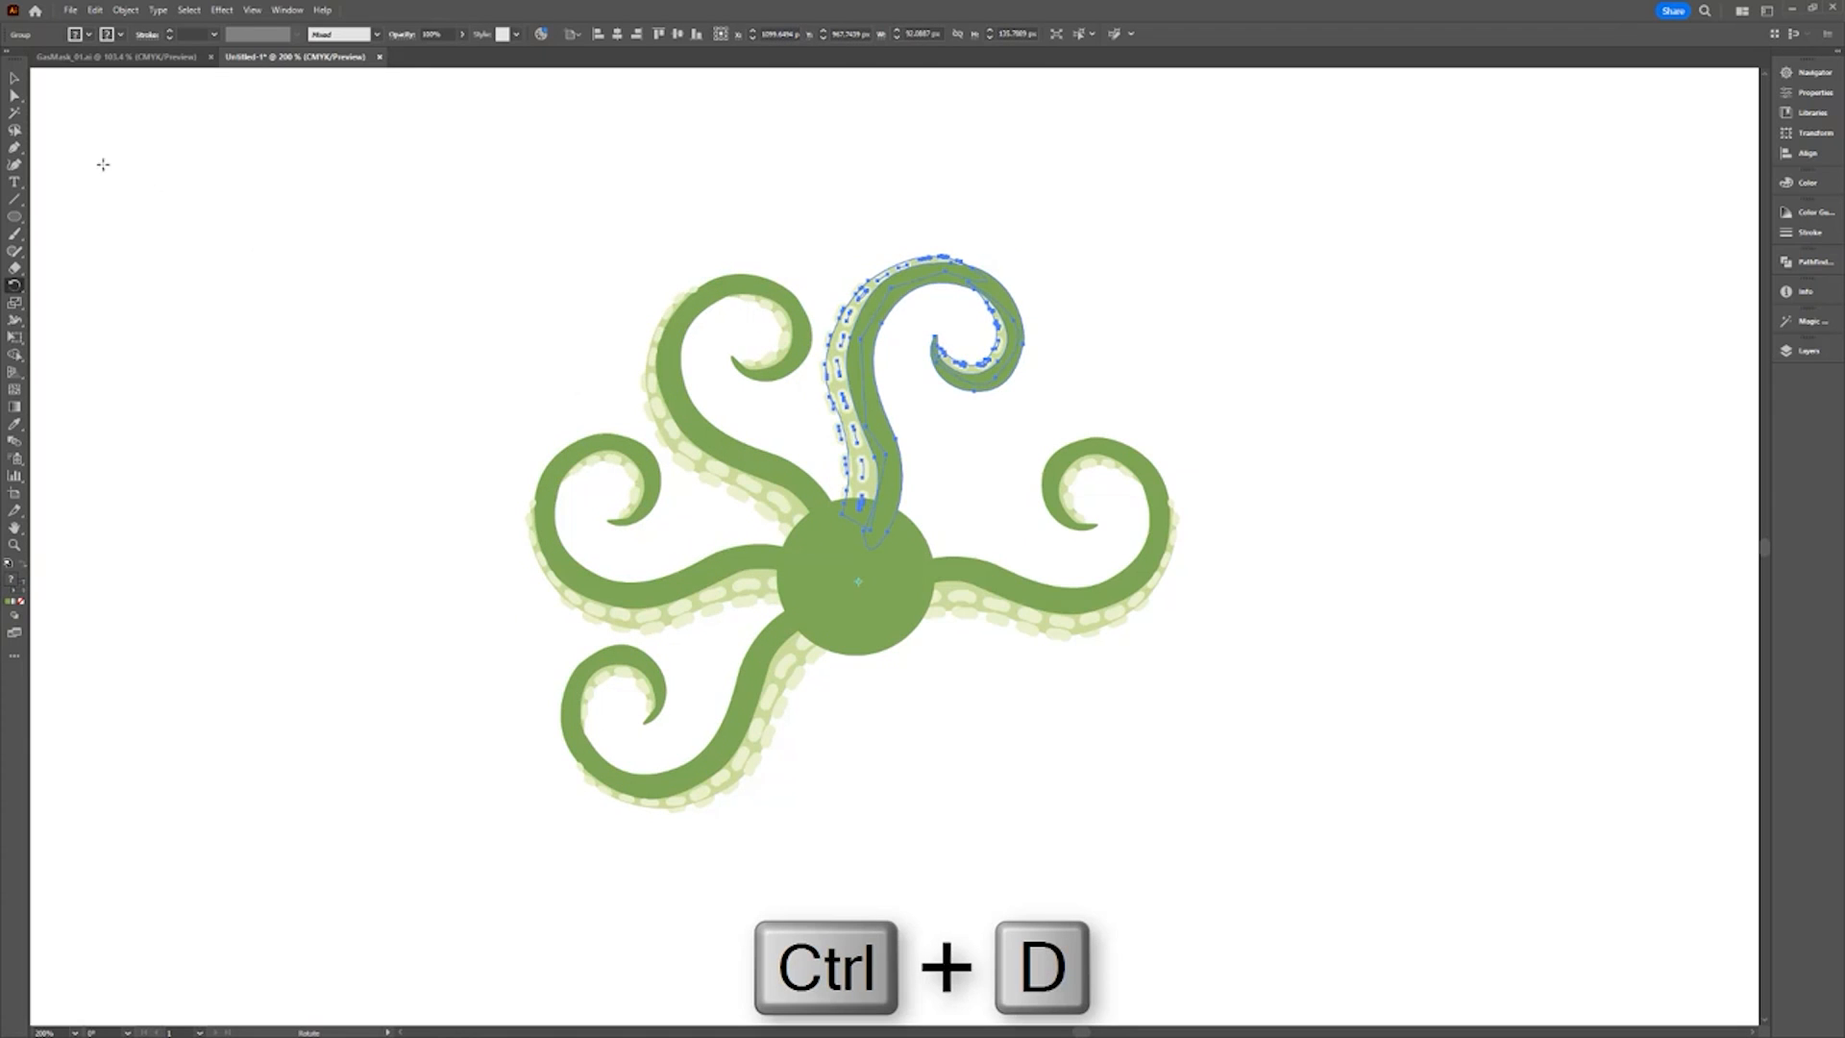
click(14, 78)
click(200, 209)
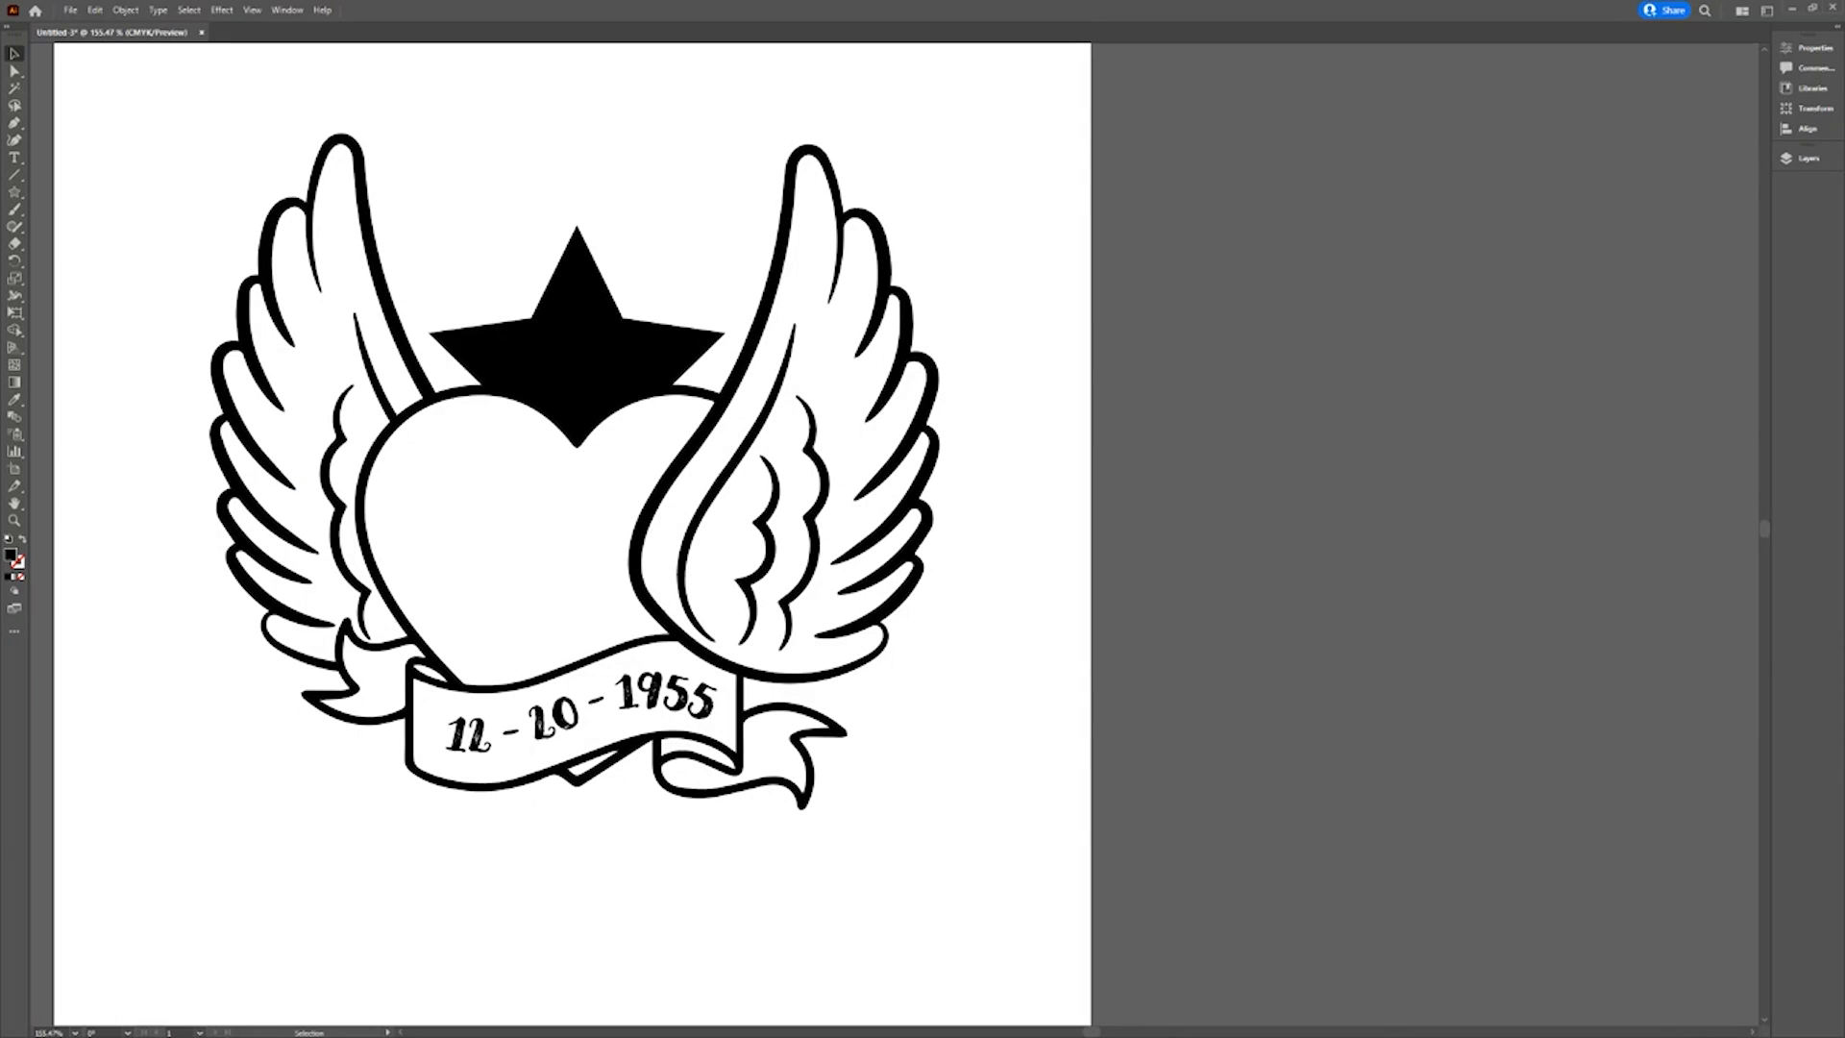
Send the wing overlapping the heart's right side behind all the other artwork.
click(772, 473)
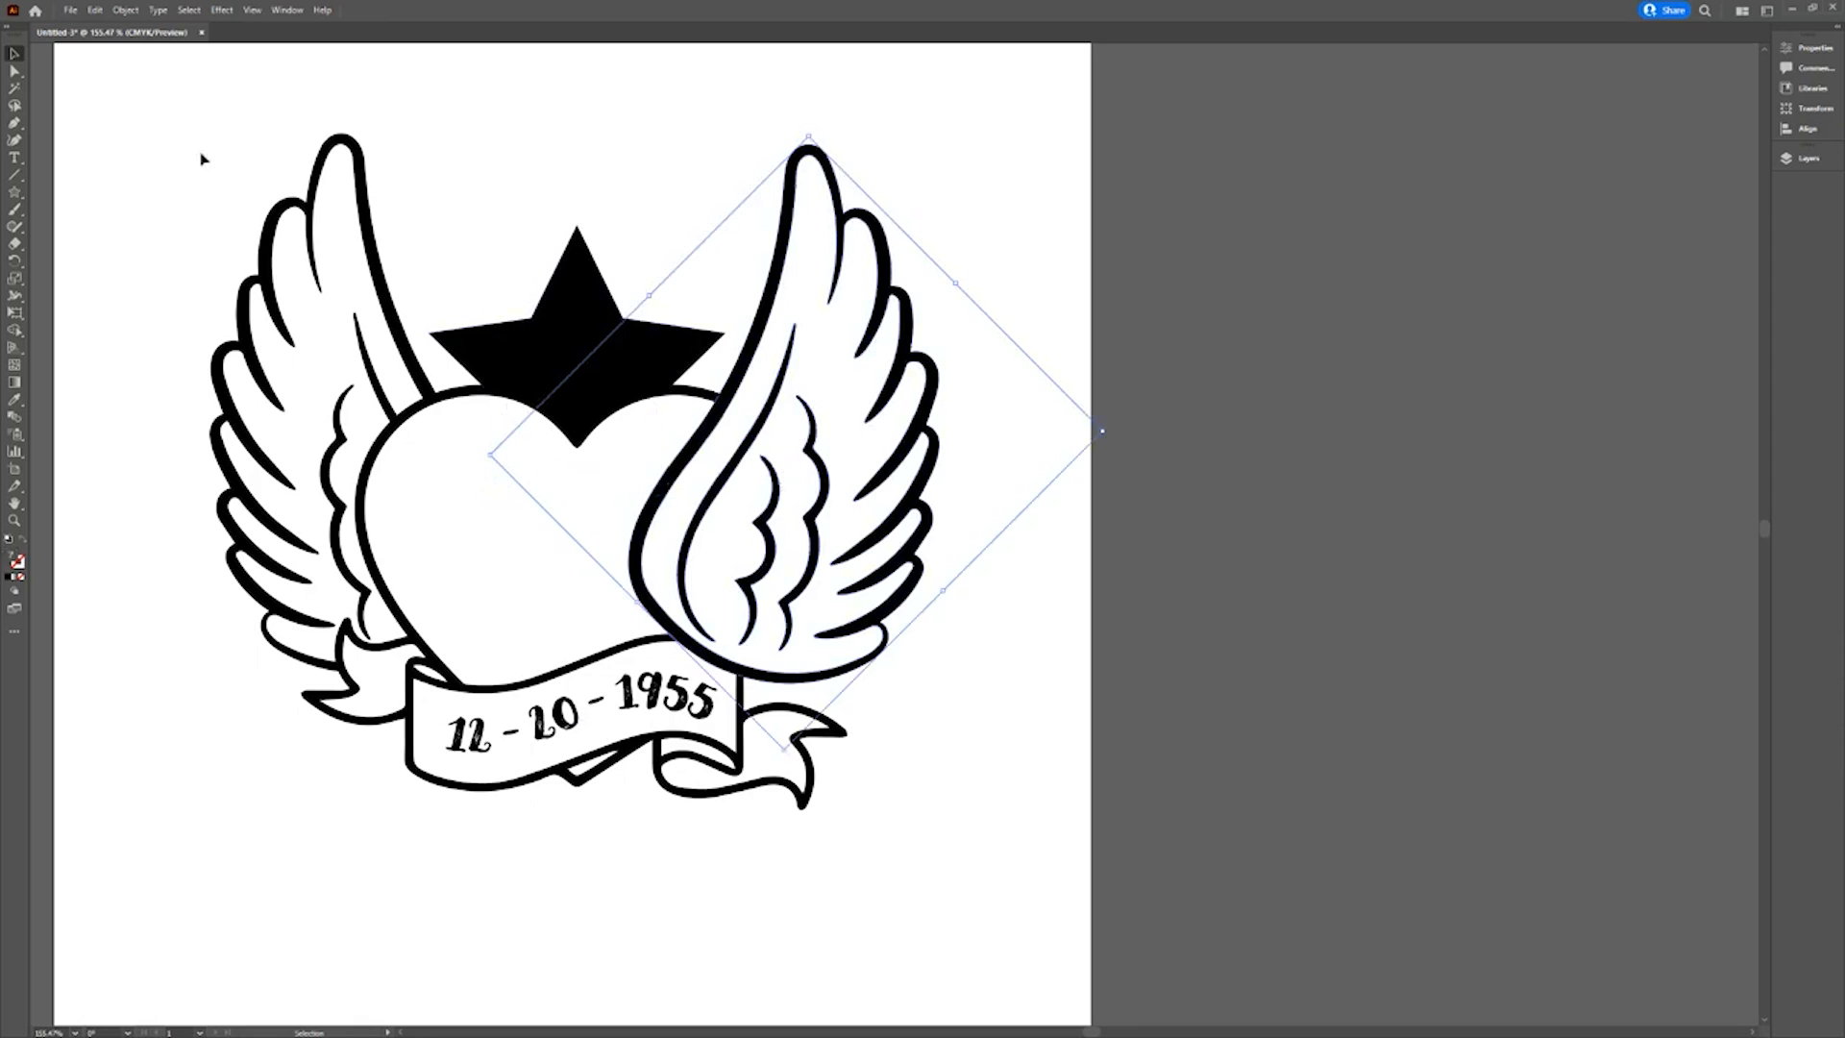
click(124, 10)
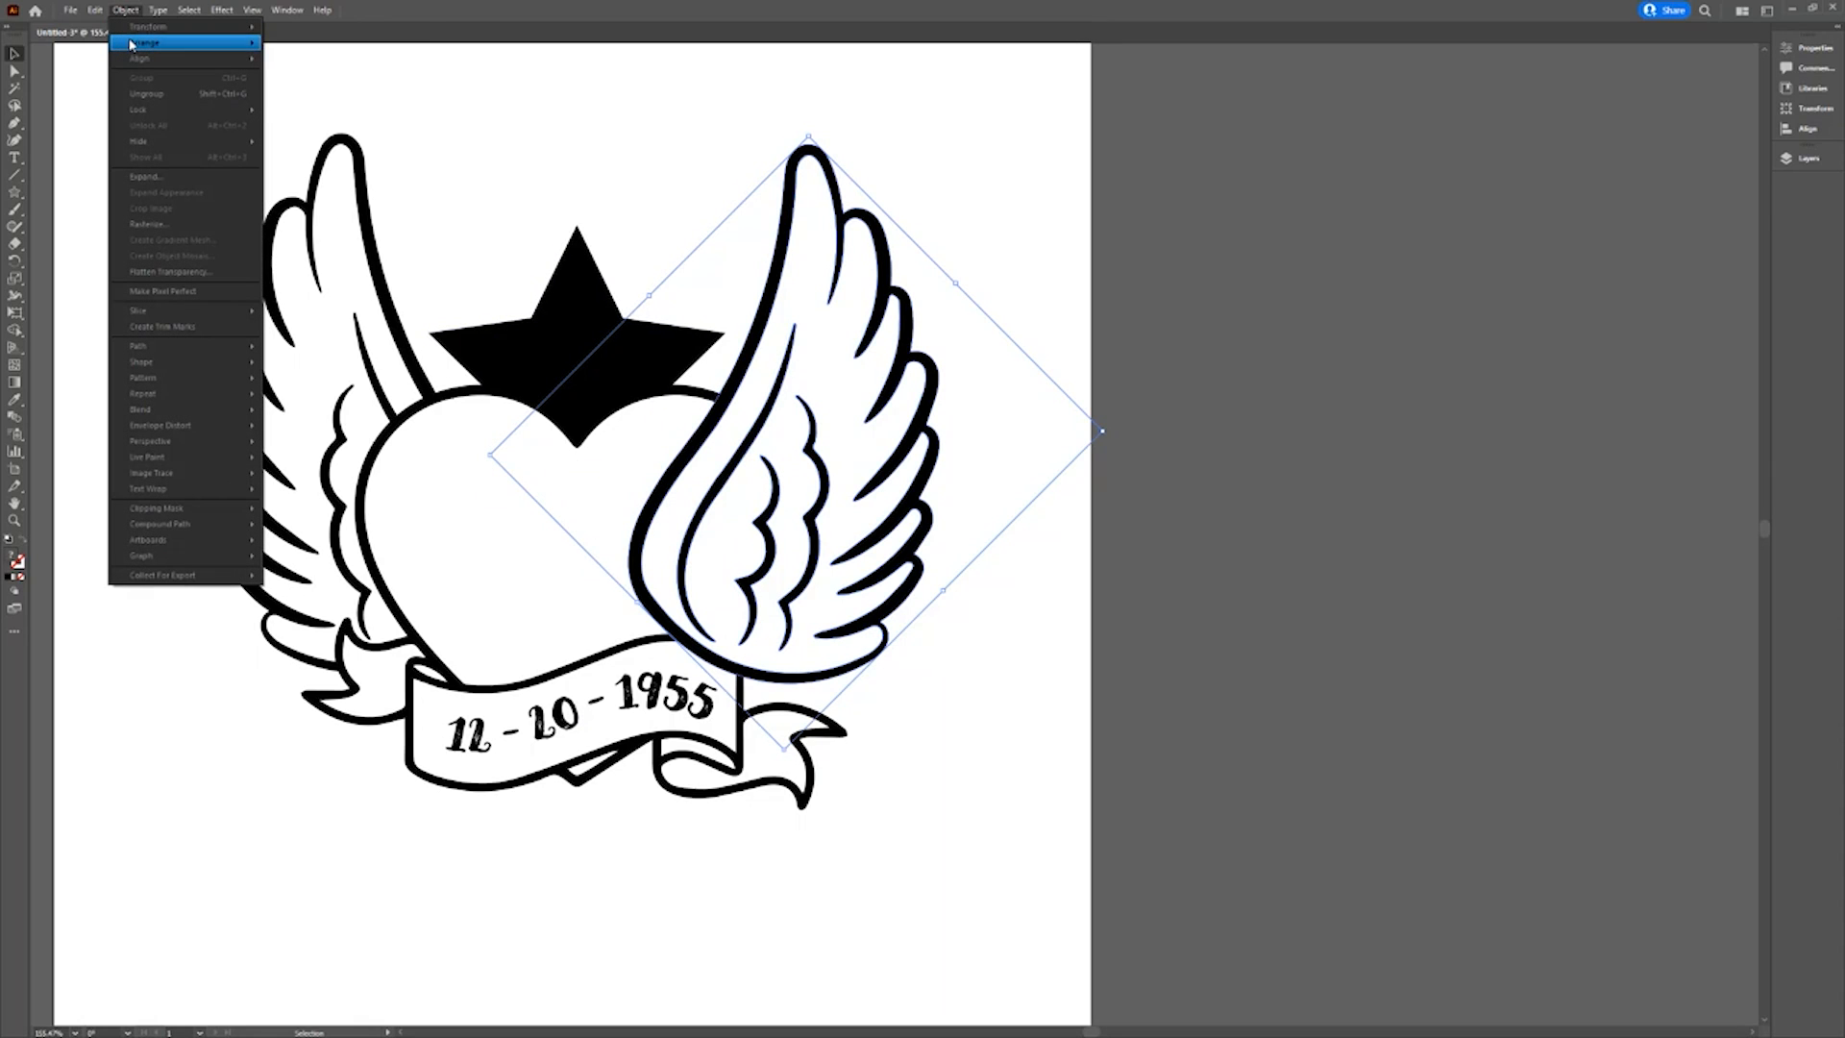
mouse_move(167, 48)
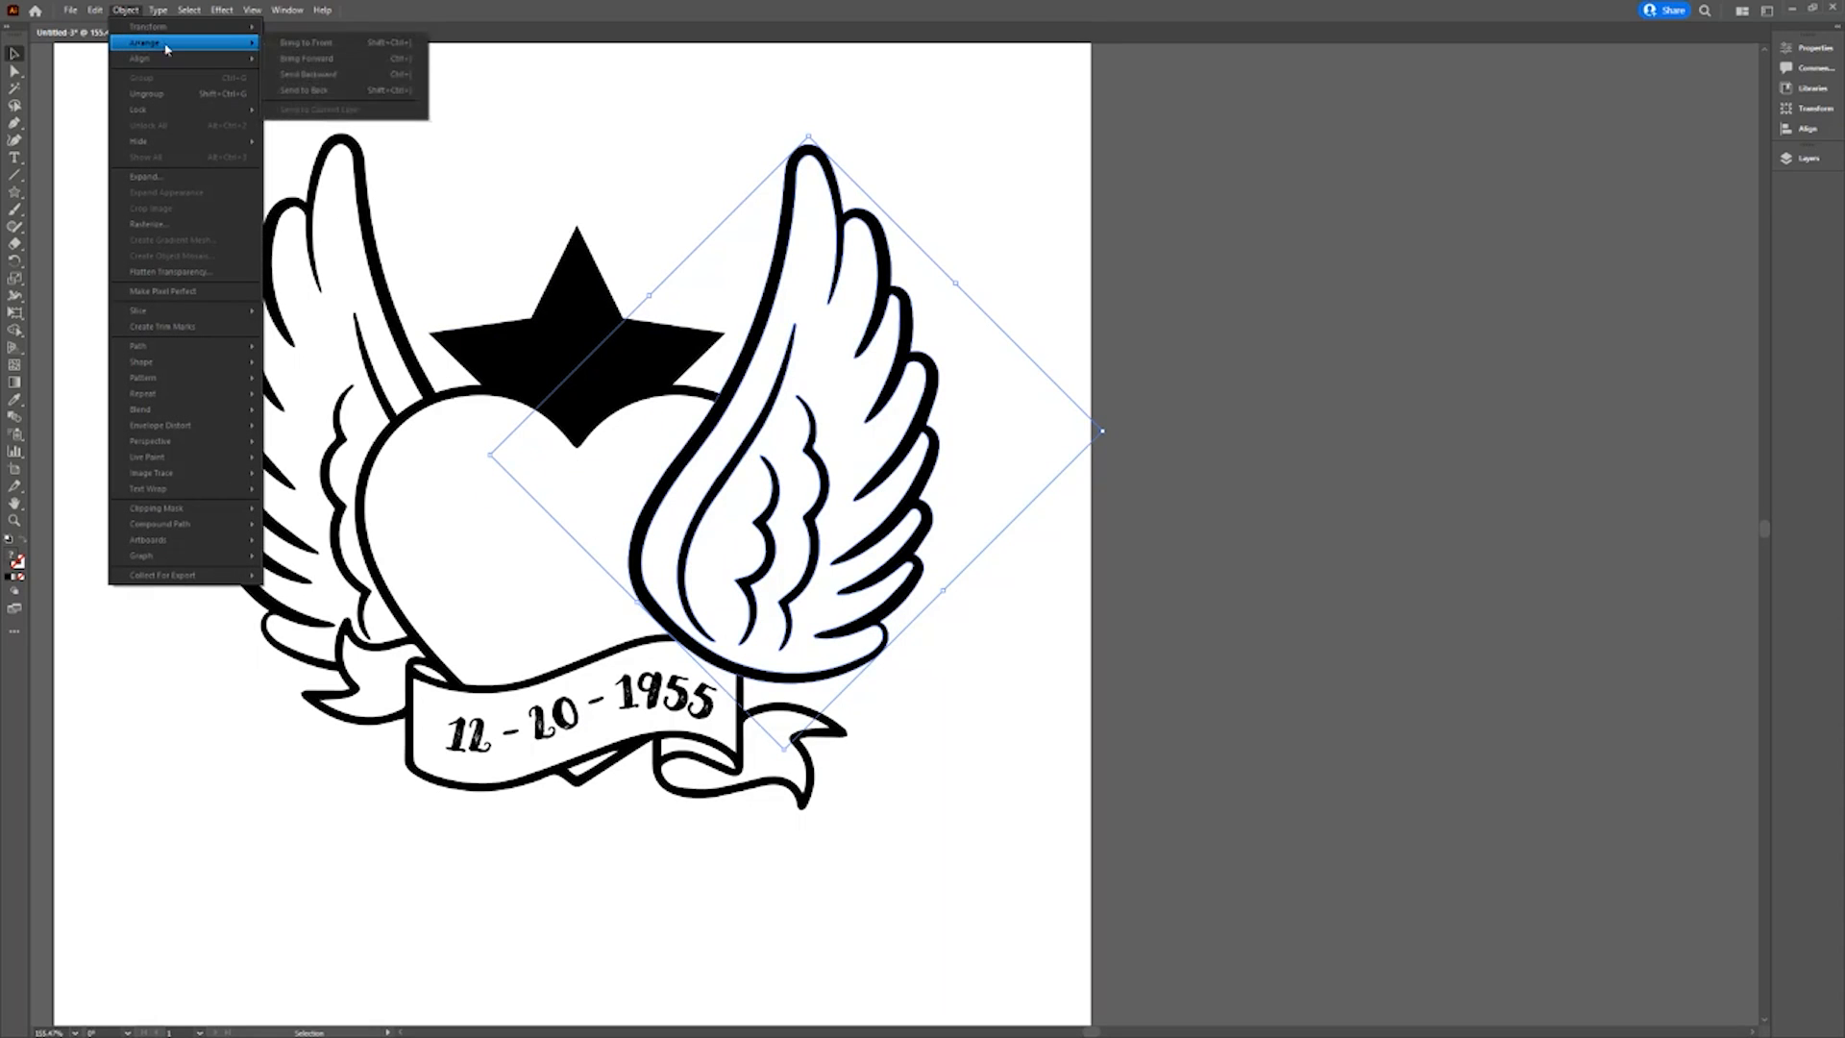
click(332, 90)
click(329, 96)
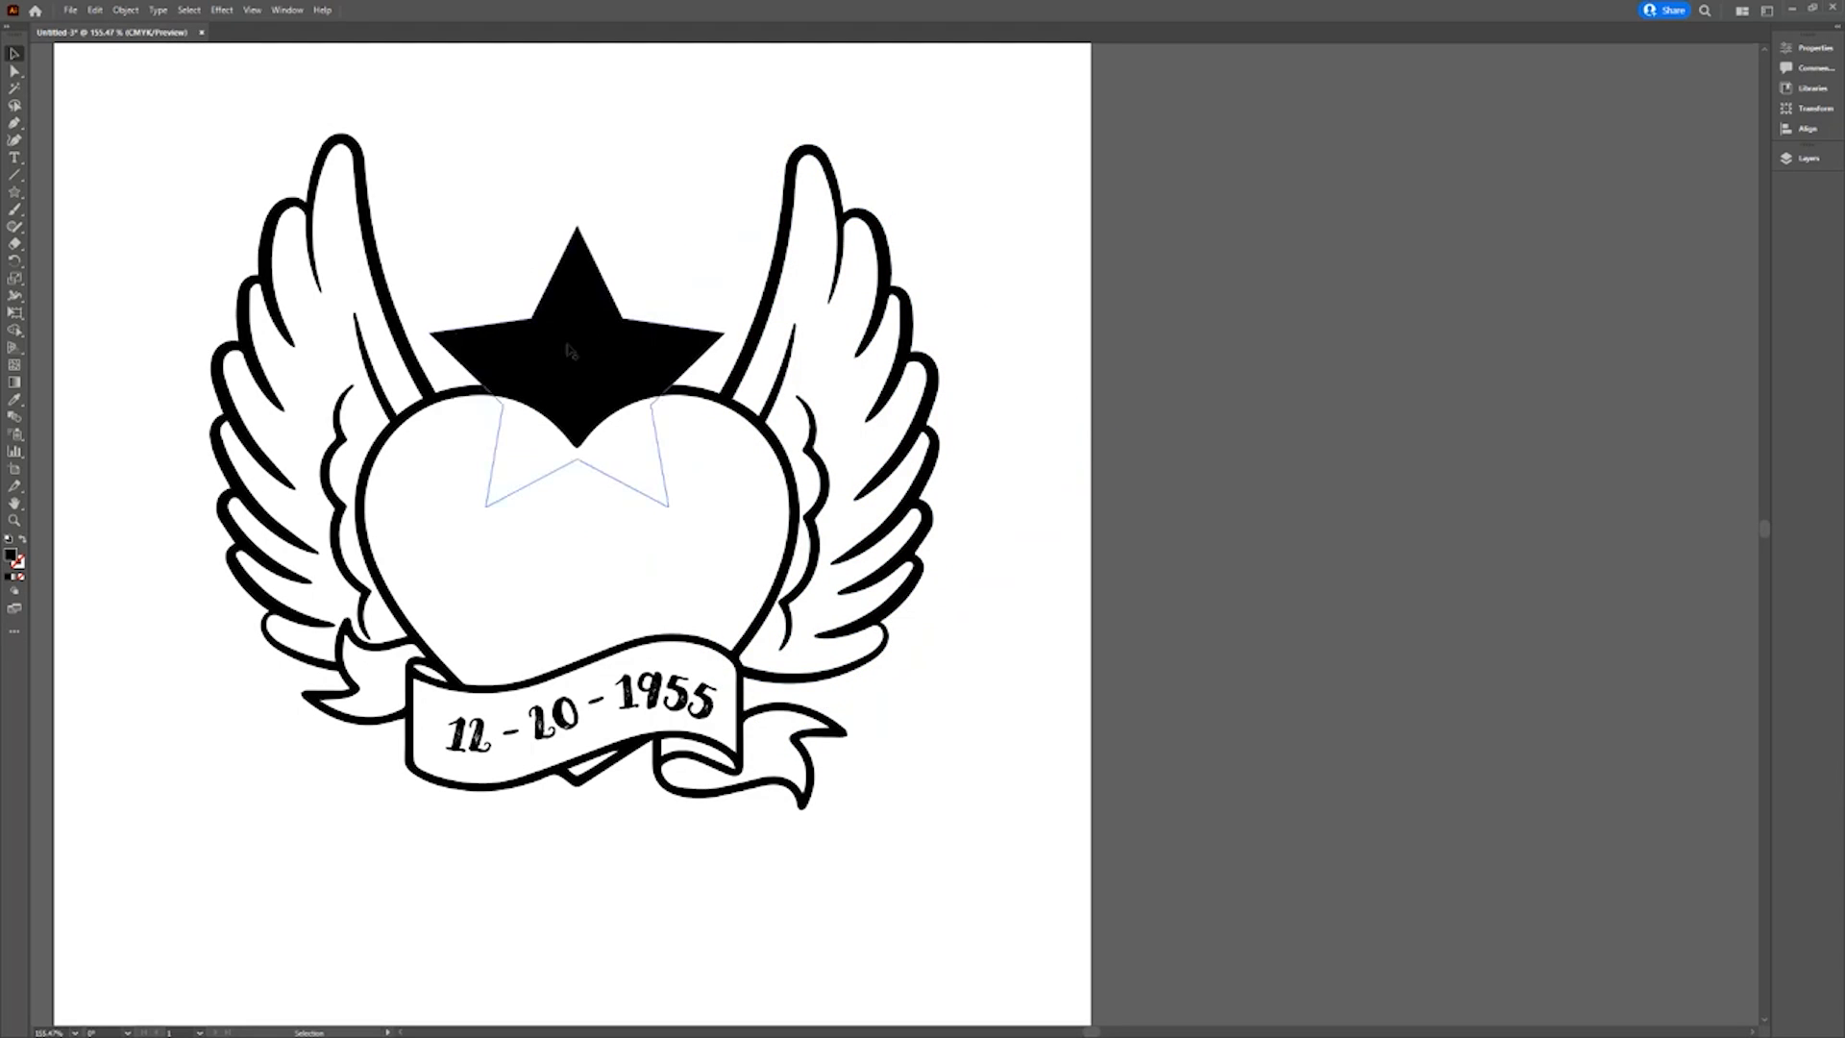
Bring the black star in front of the heart and all other artwork, and clear the selection.
click(584, 378)
click(127, 10)
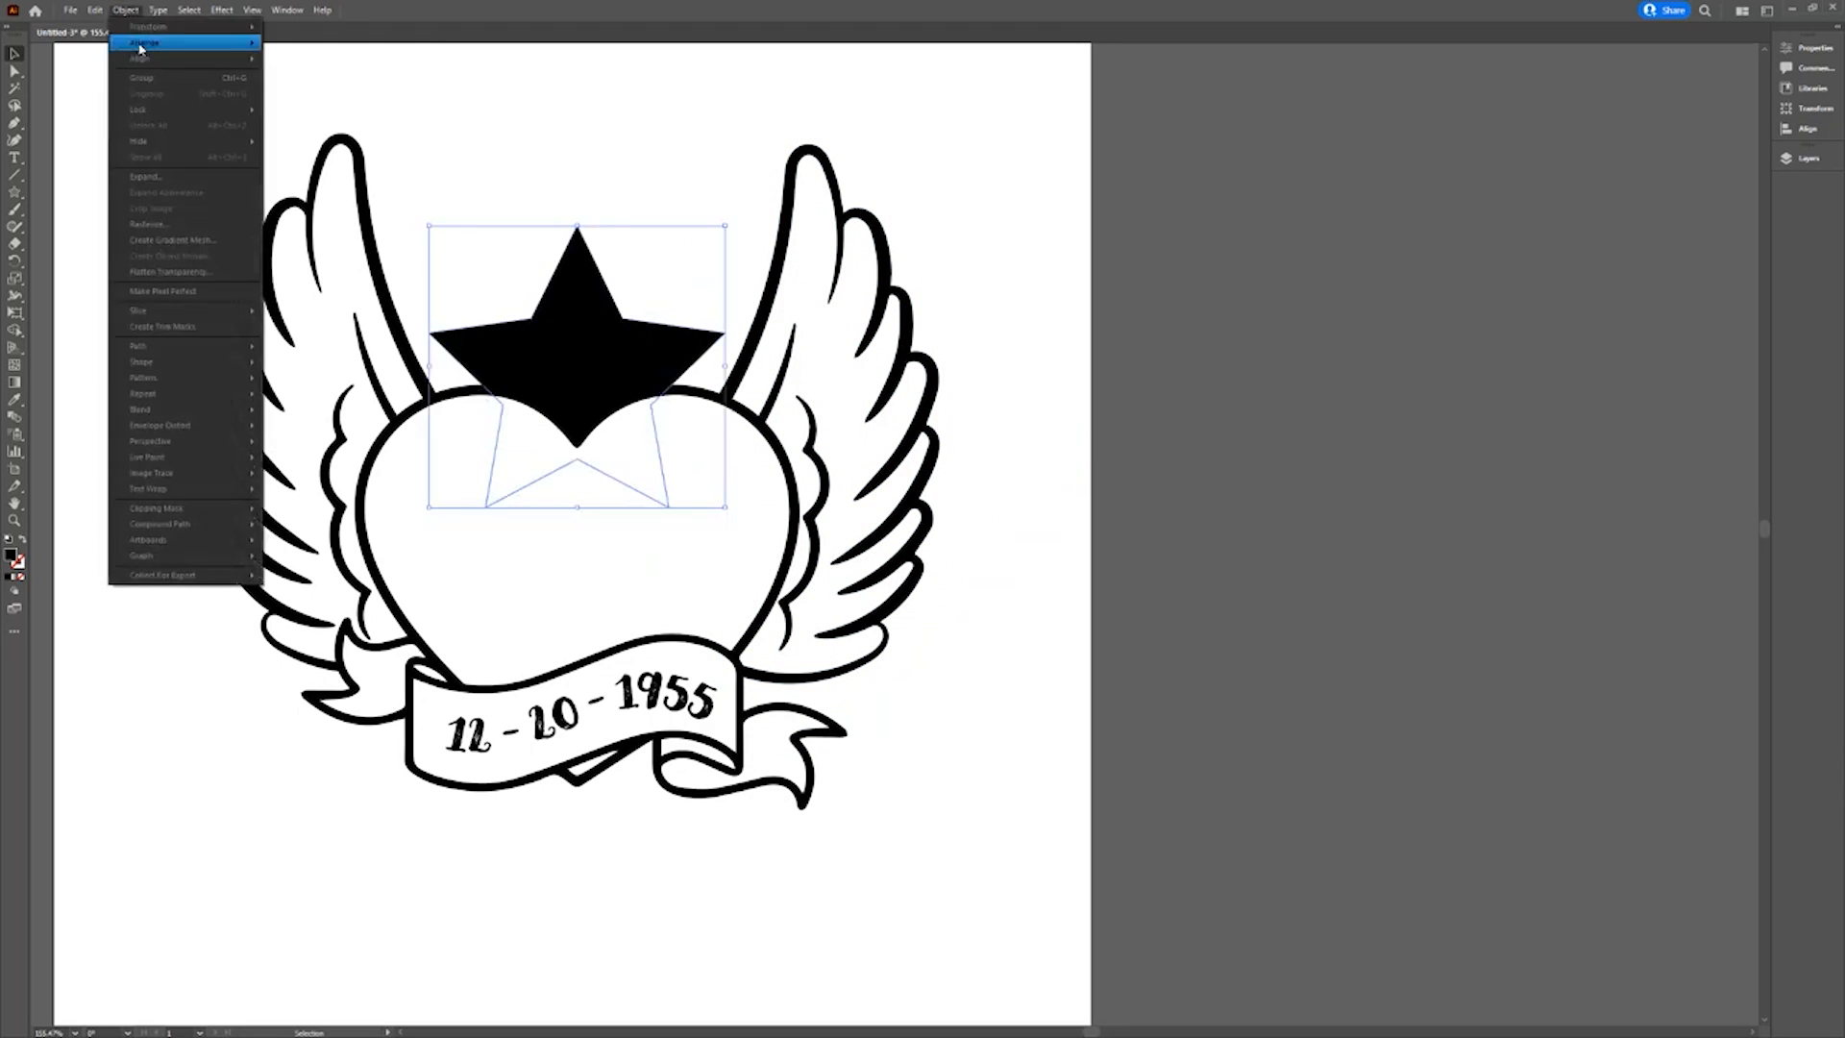
mouse_move(144, 50)
click(311, 44)
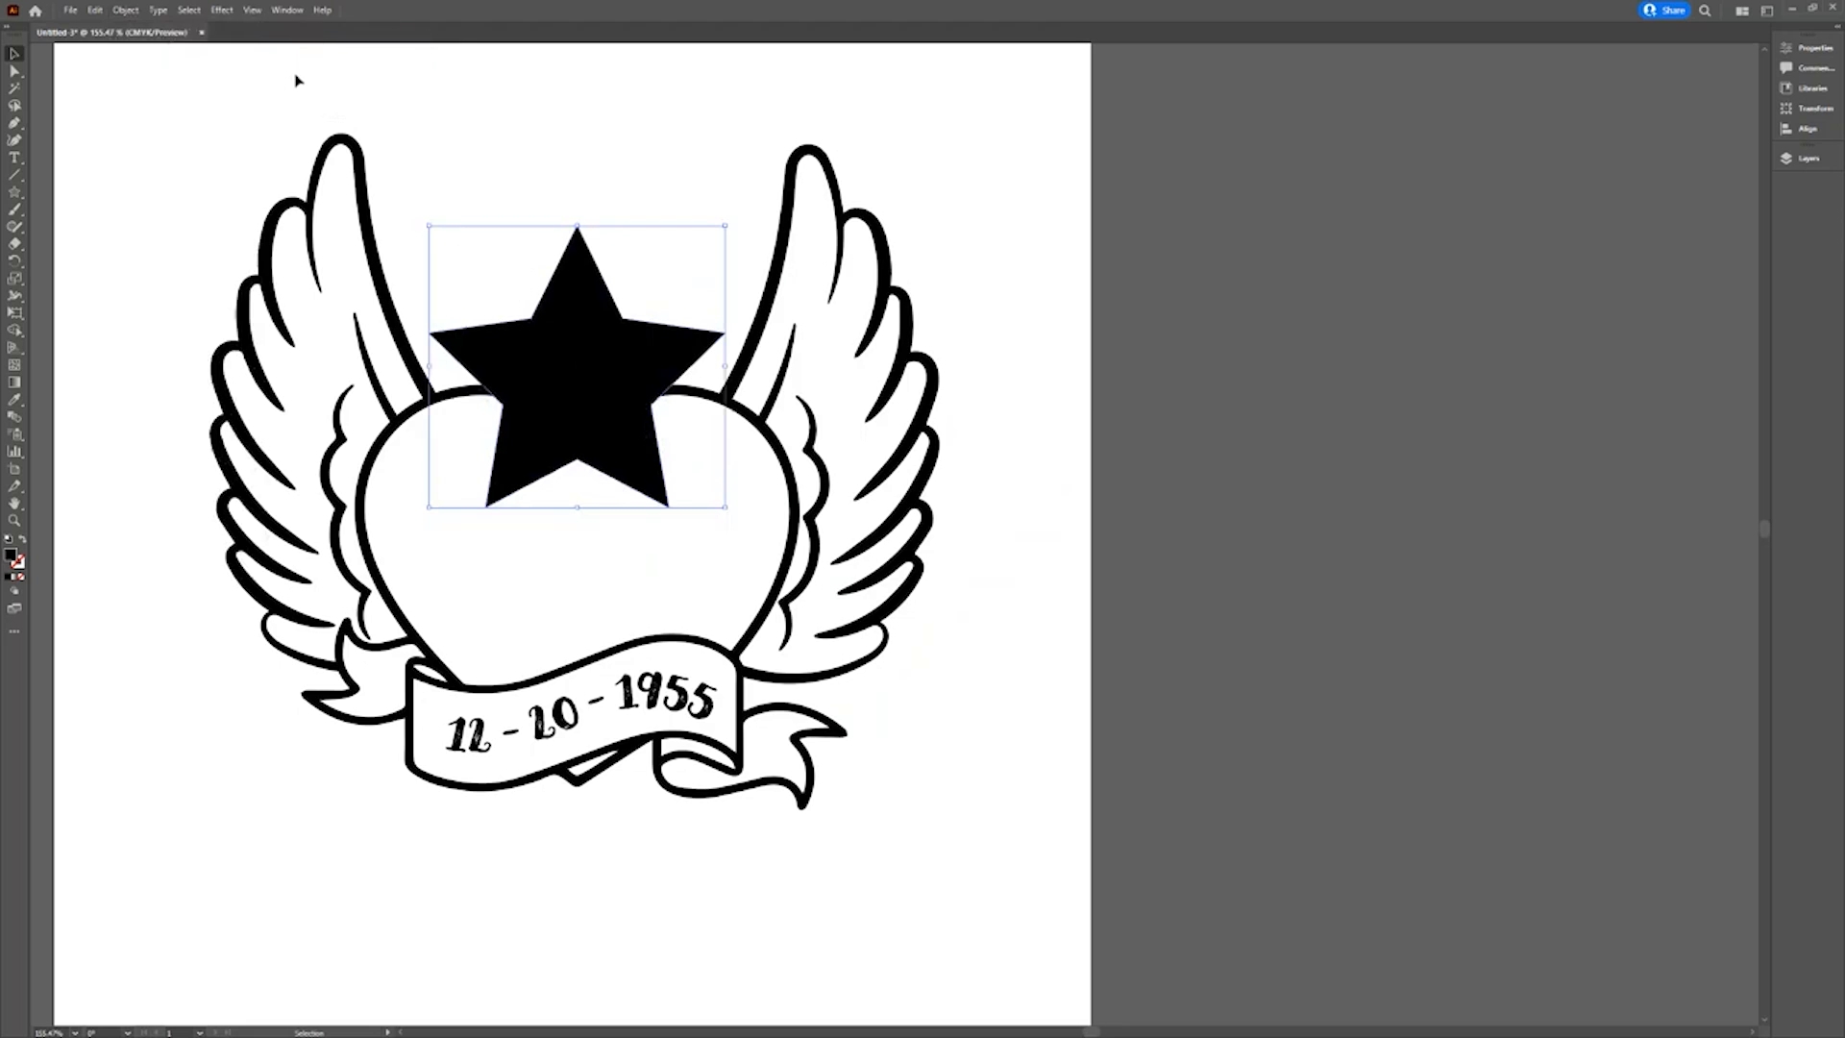
click(258, 107)
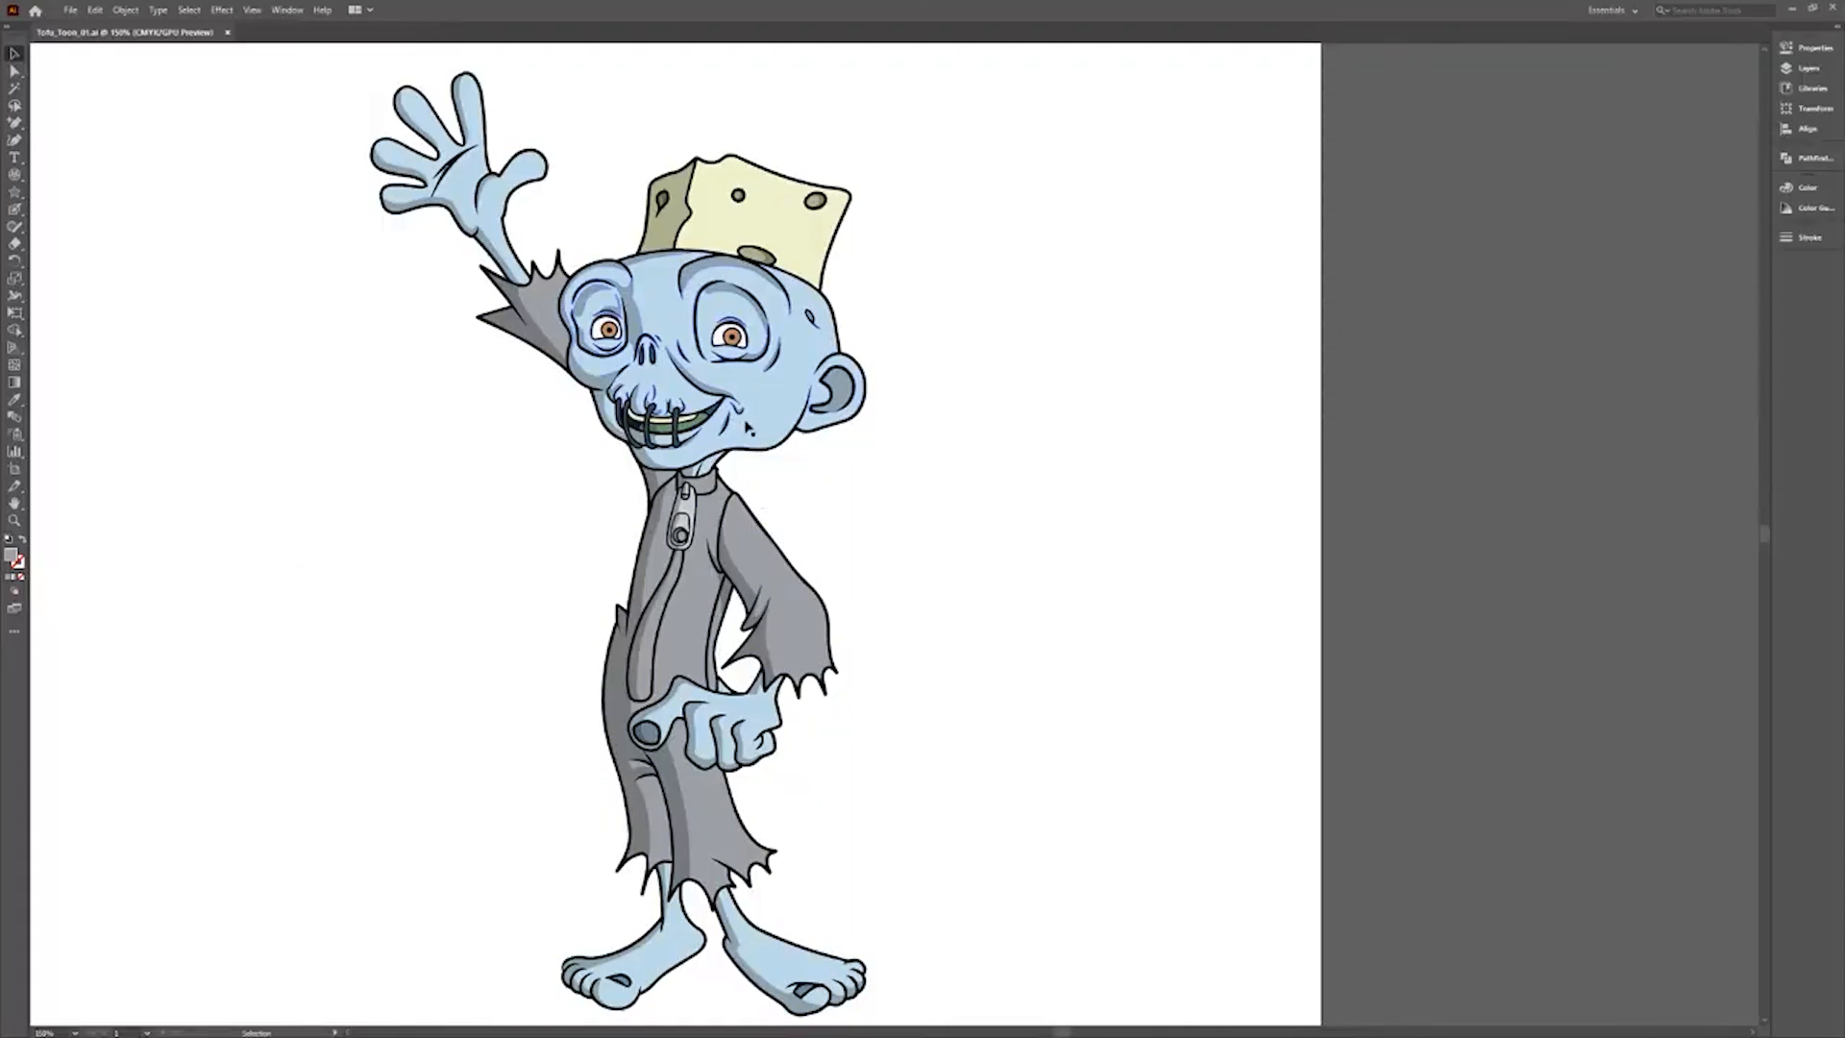
Select every shape sharing the head's light blue fill colour and recolour them green.
click(757, 410)
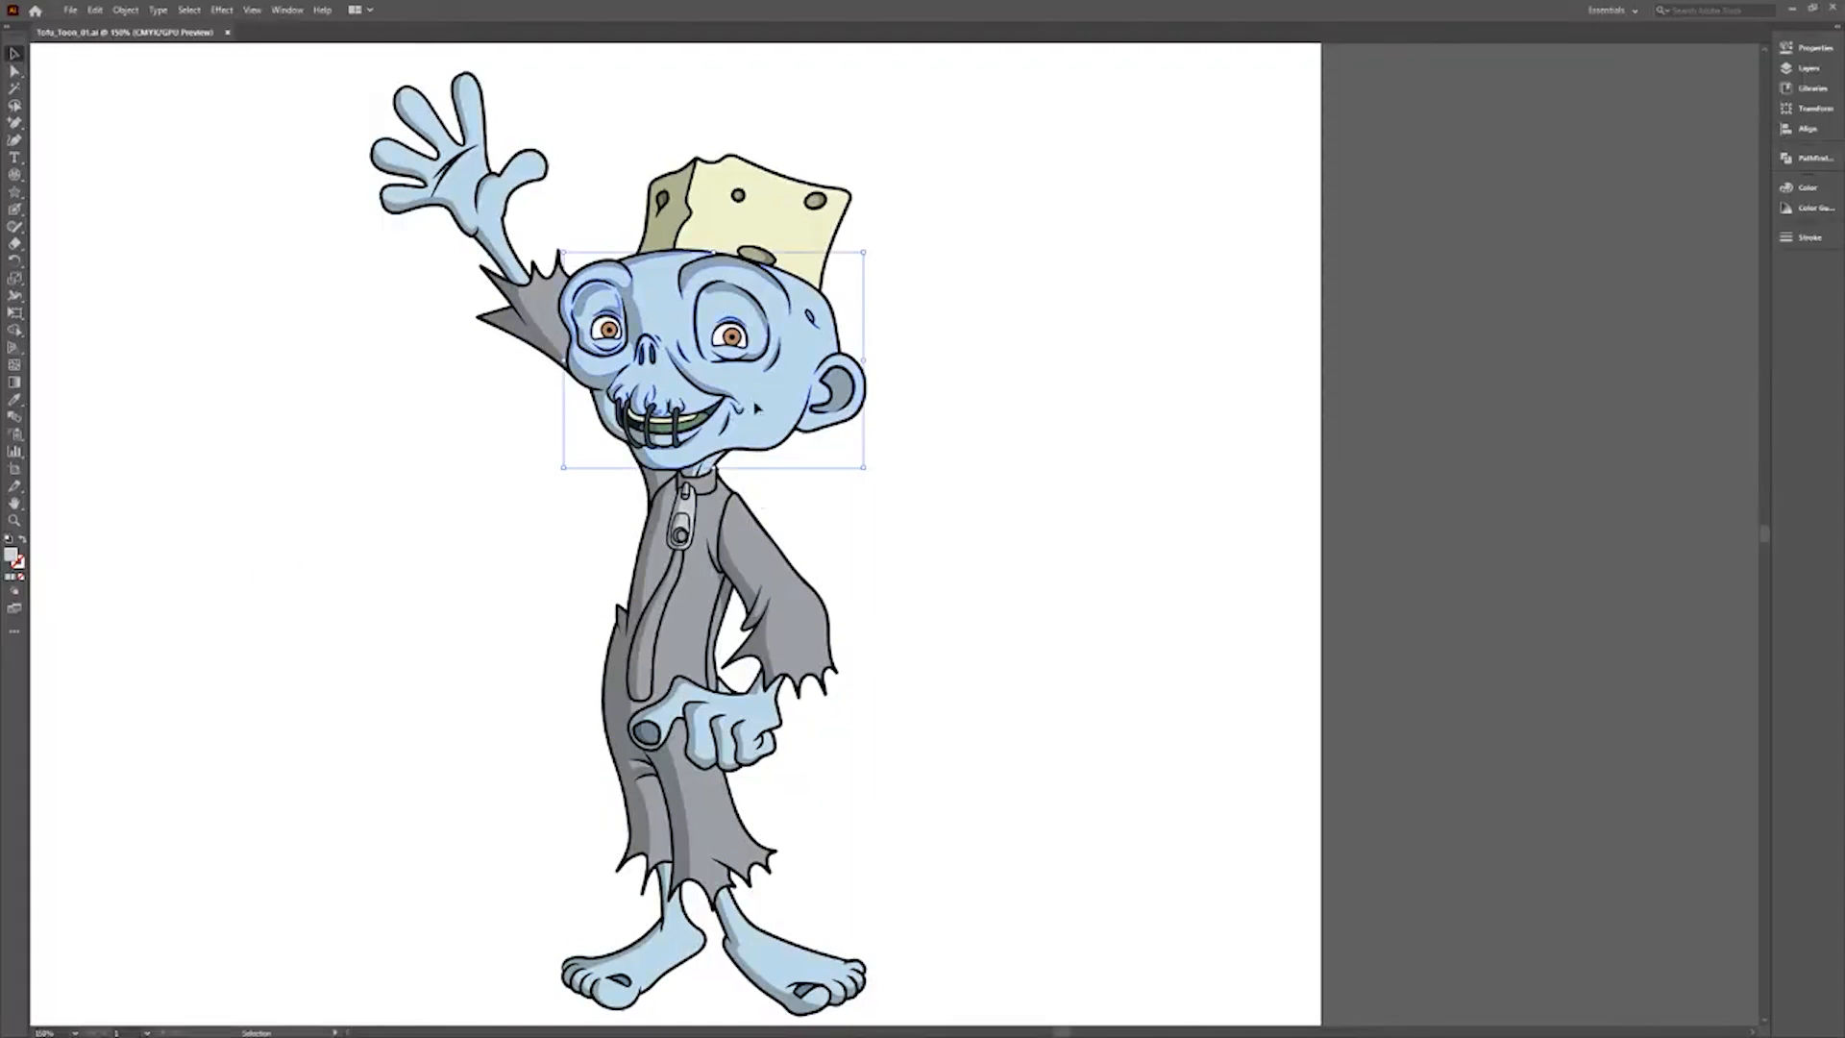
click(190, 10)
mouse_move(271, 146)
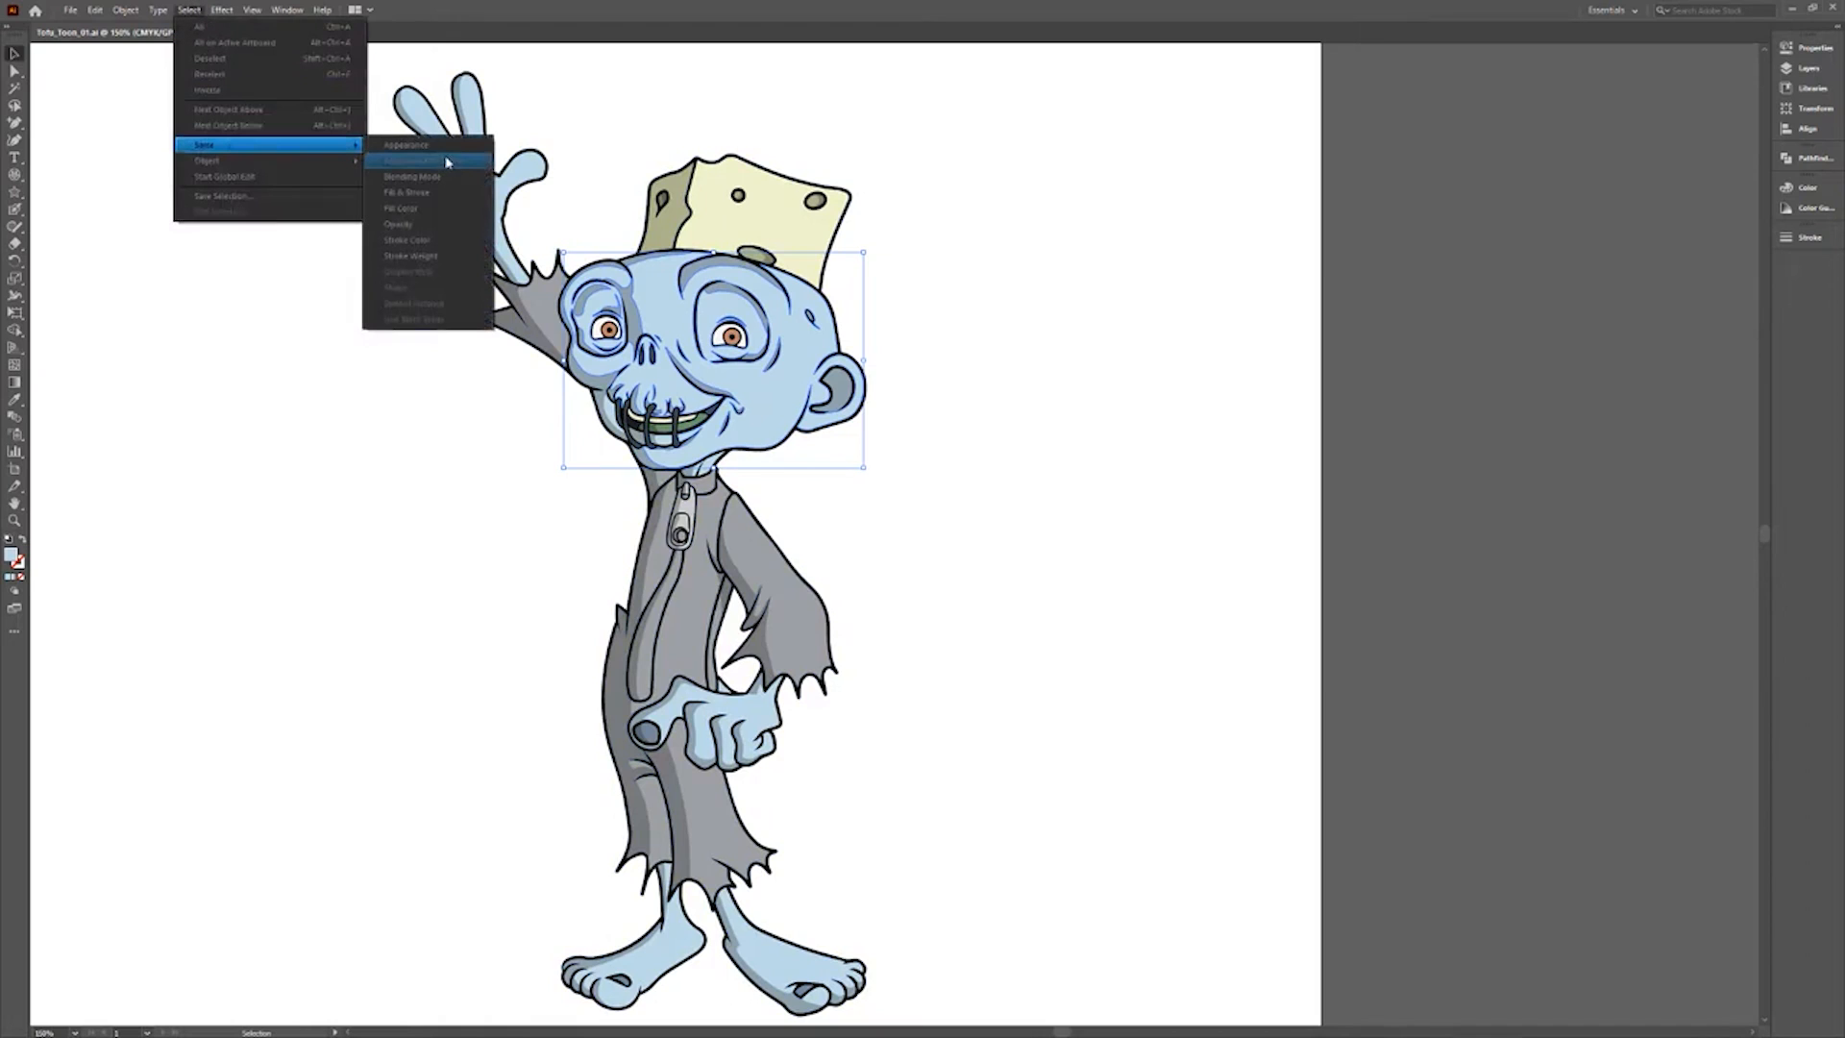
click(409, 208)
double_click(13, 555)
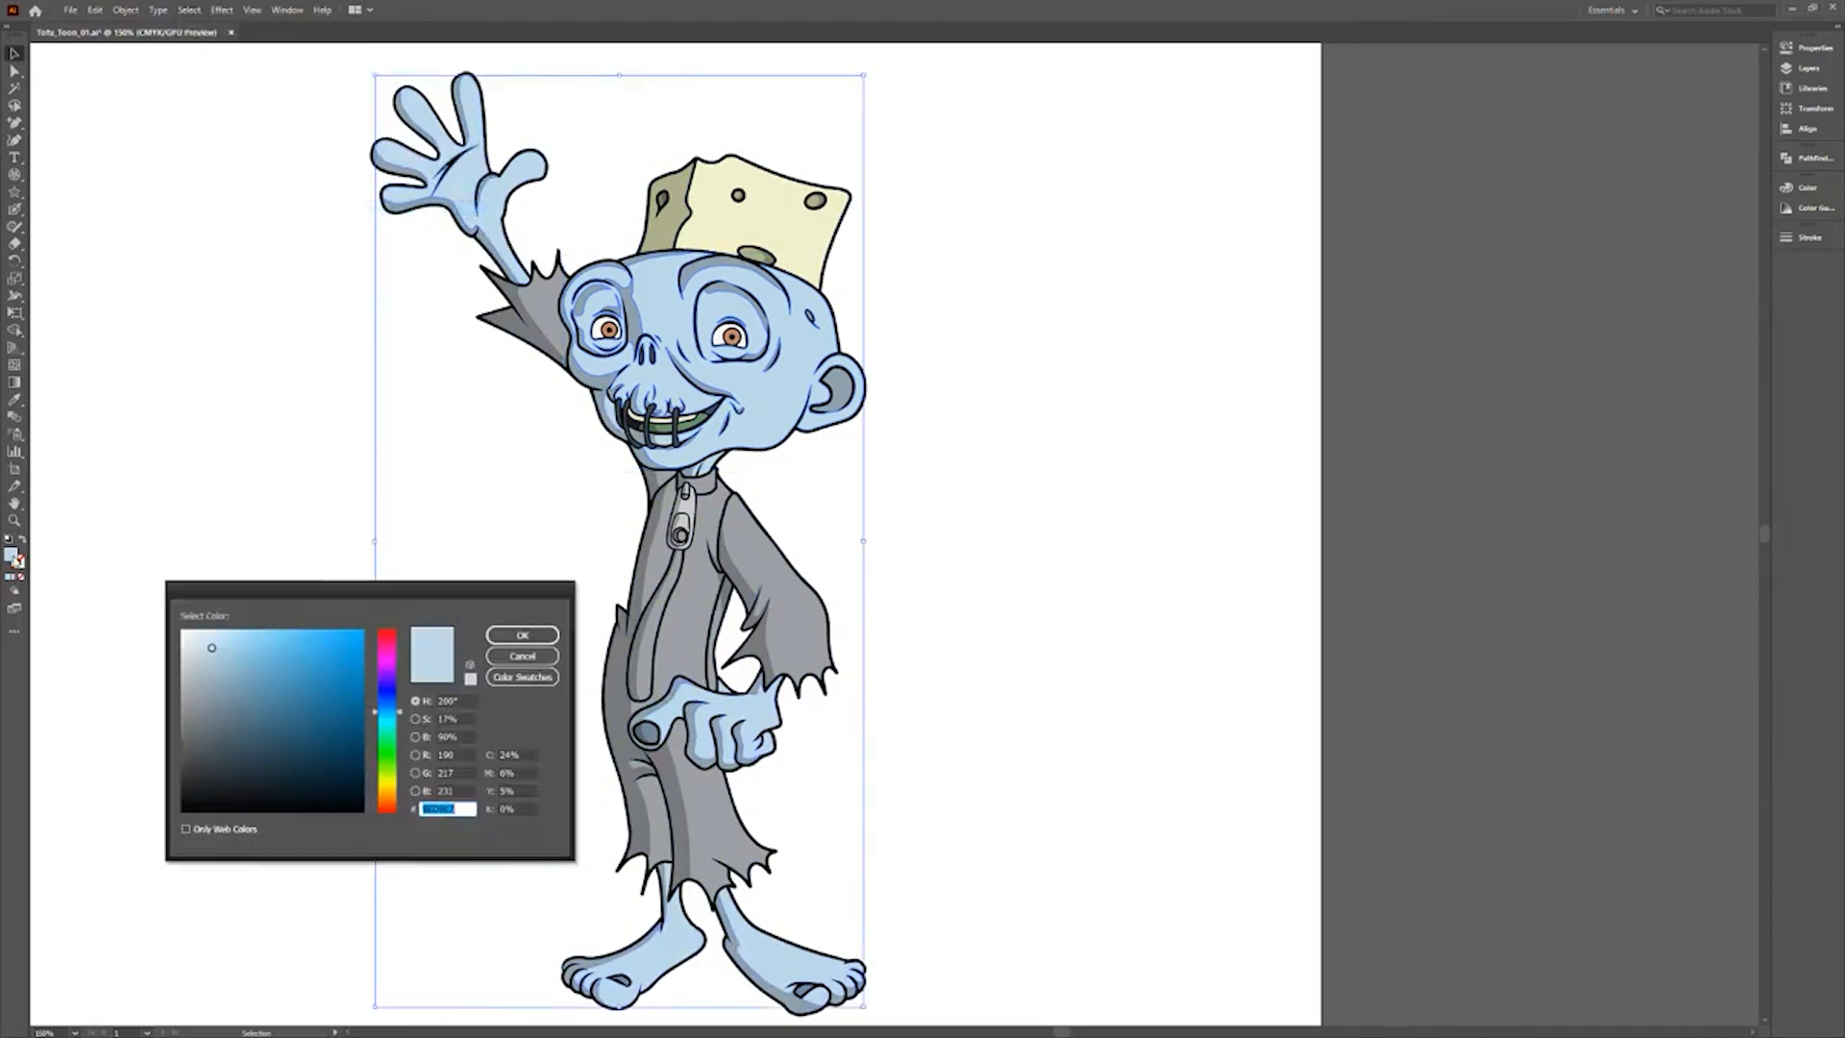
click(392, 762)
click(522, 635)
click(280, 558)
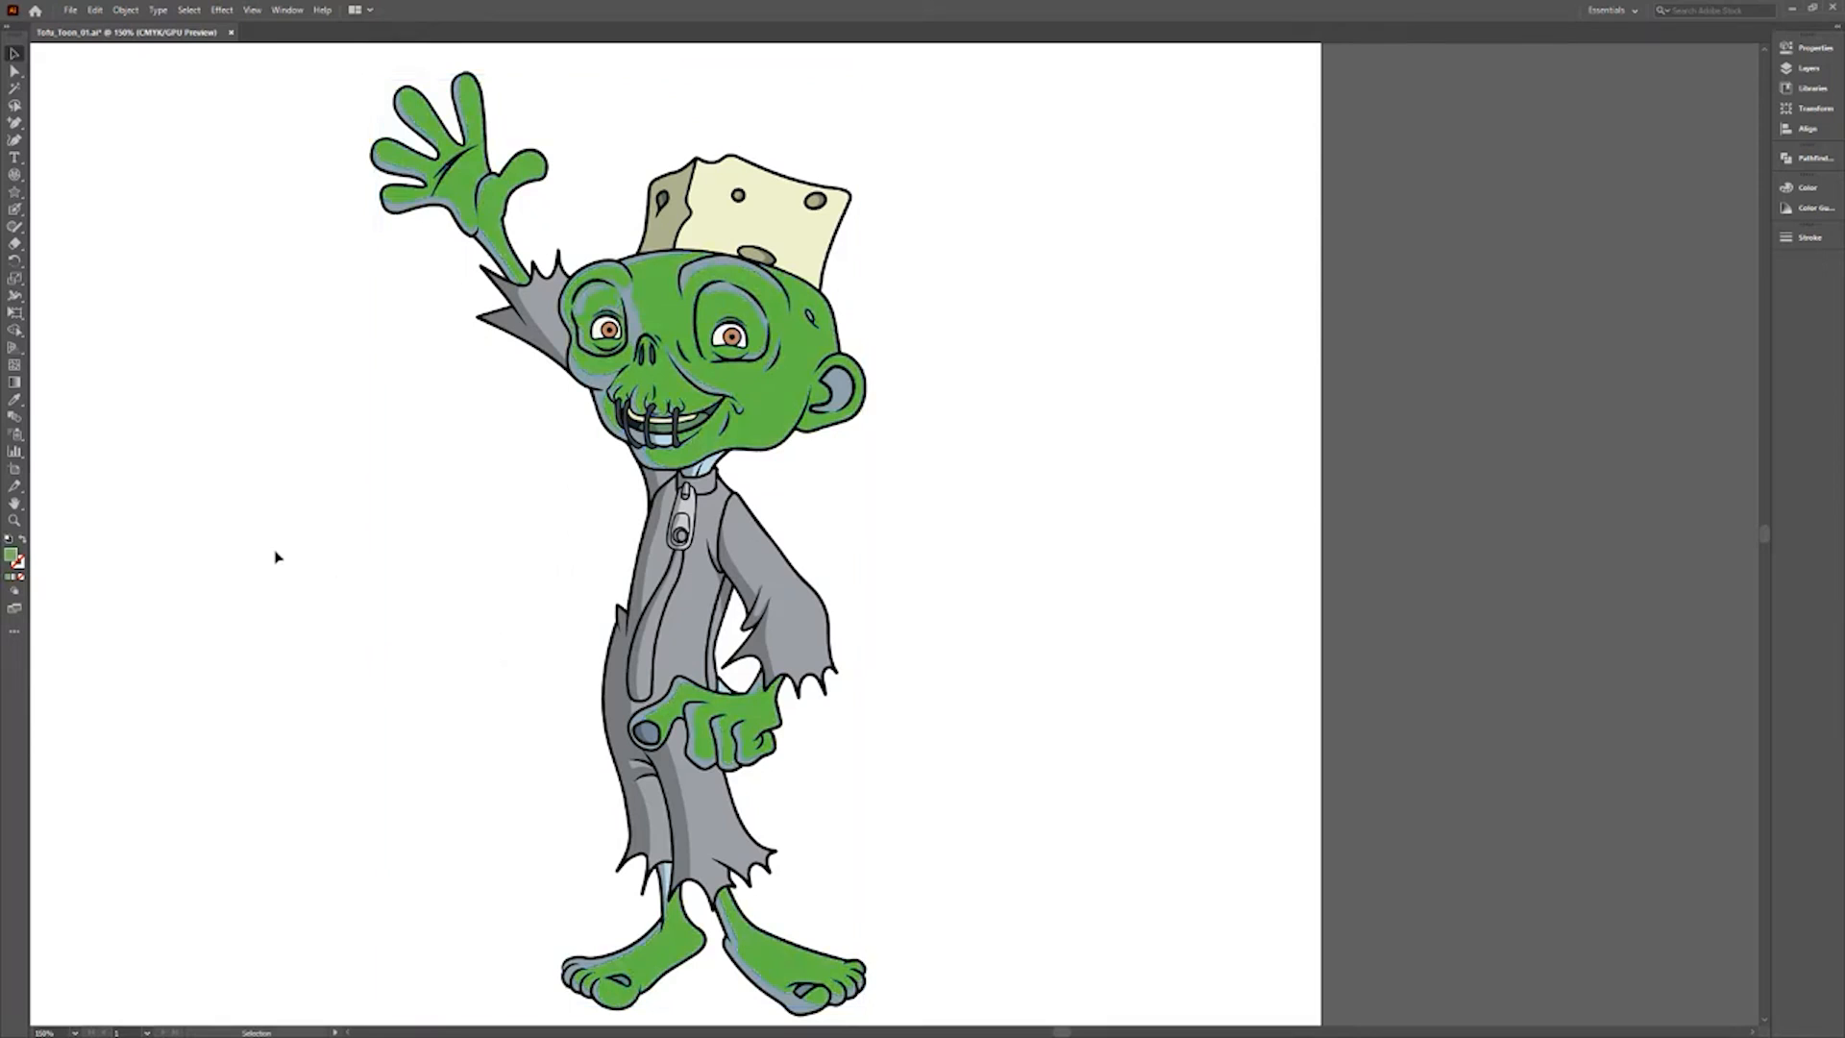
Select every shape sharing the grey sleeve's fill colour and recolour them orange (#F4A800).
click(746, 565)
click(189, 11)
mouse_move(272, 145)
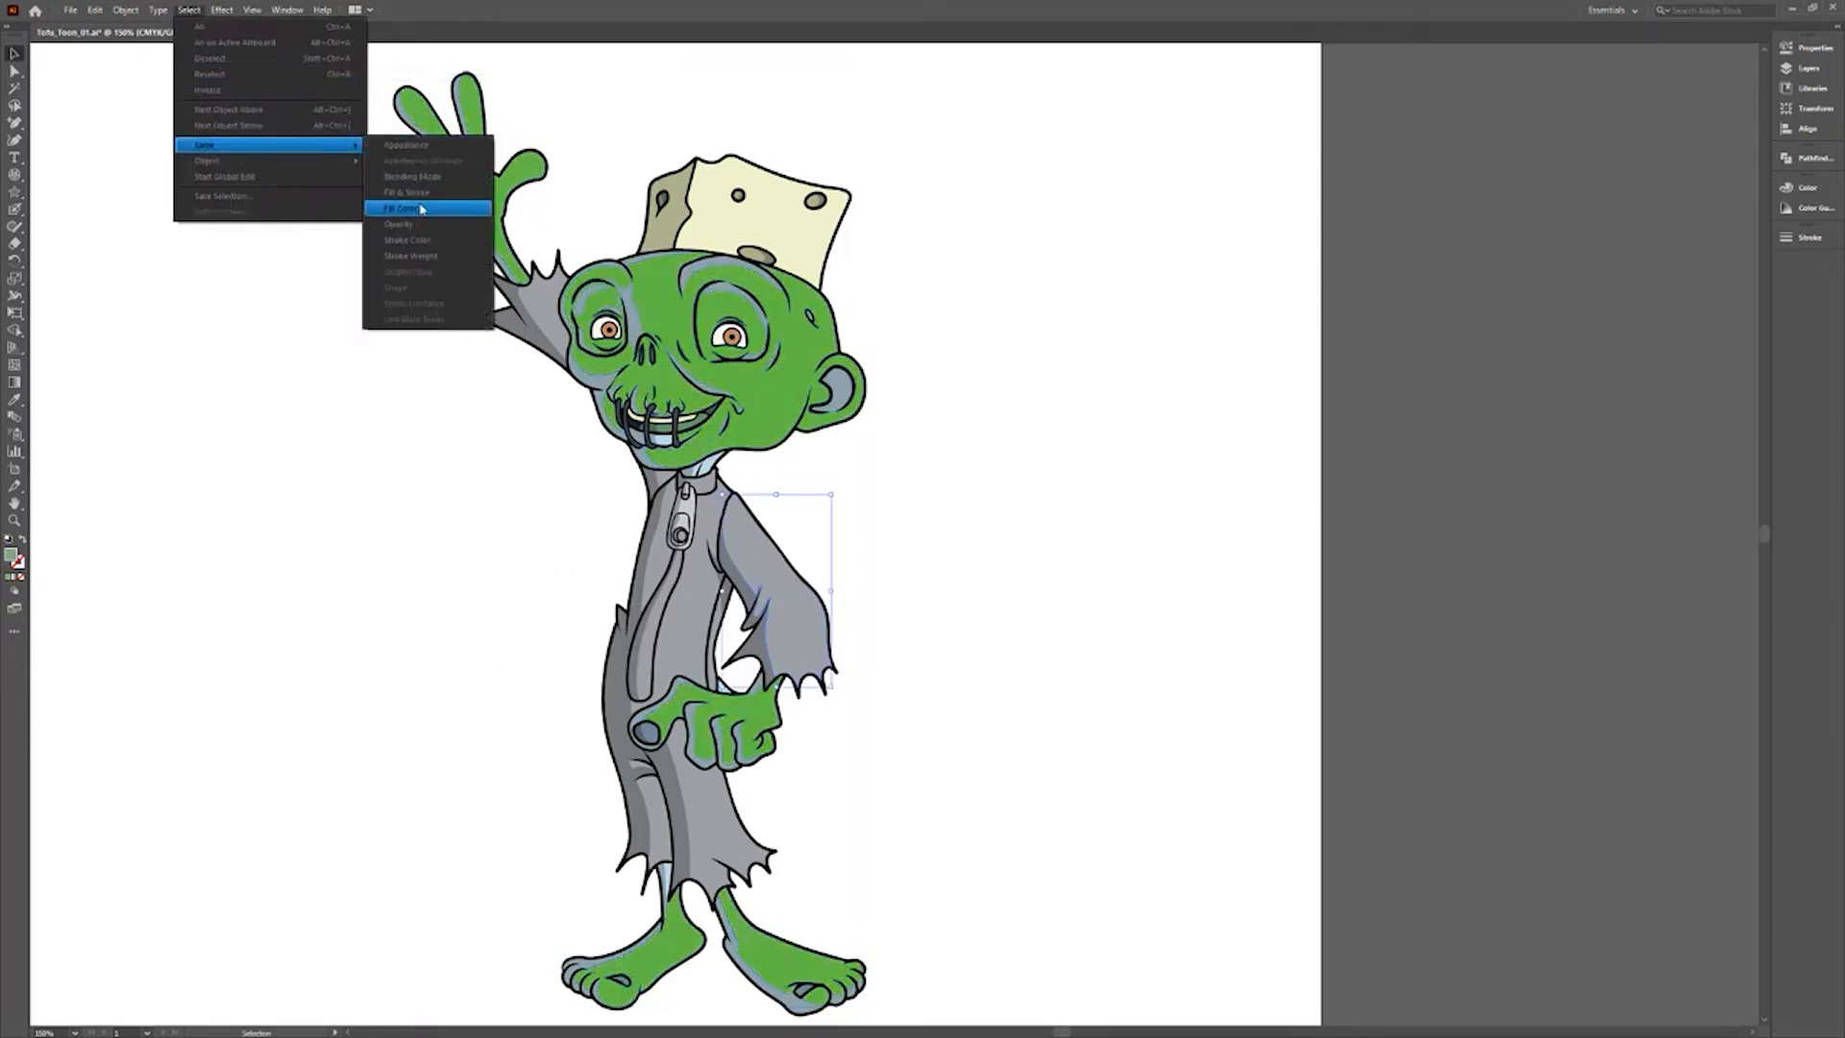
click(423, 206)
double_click(13, 556)
click(341, 642)
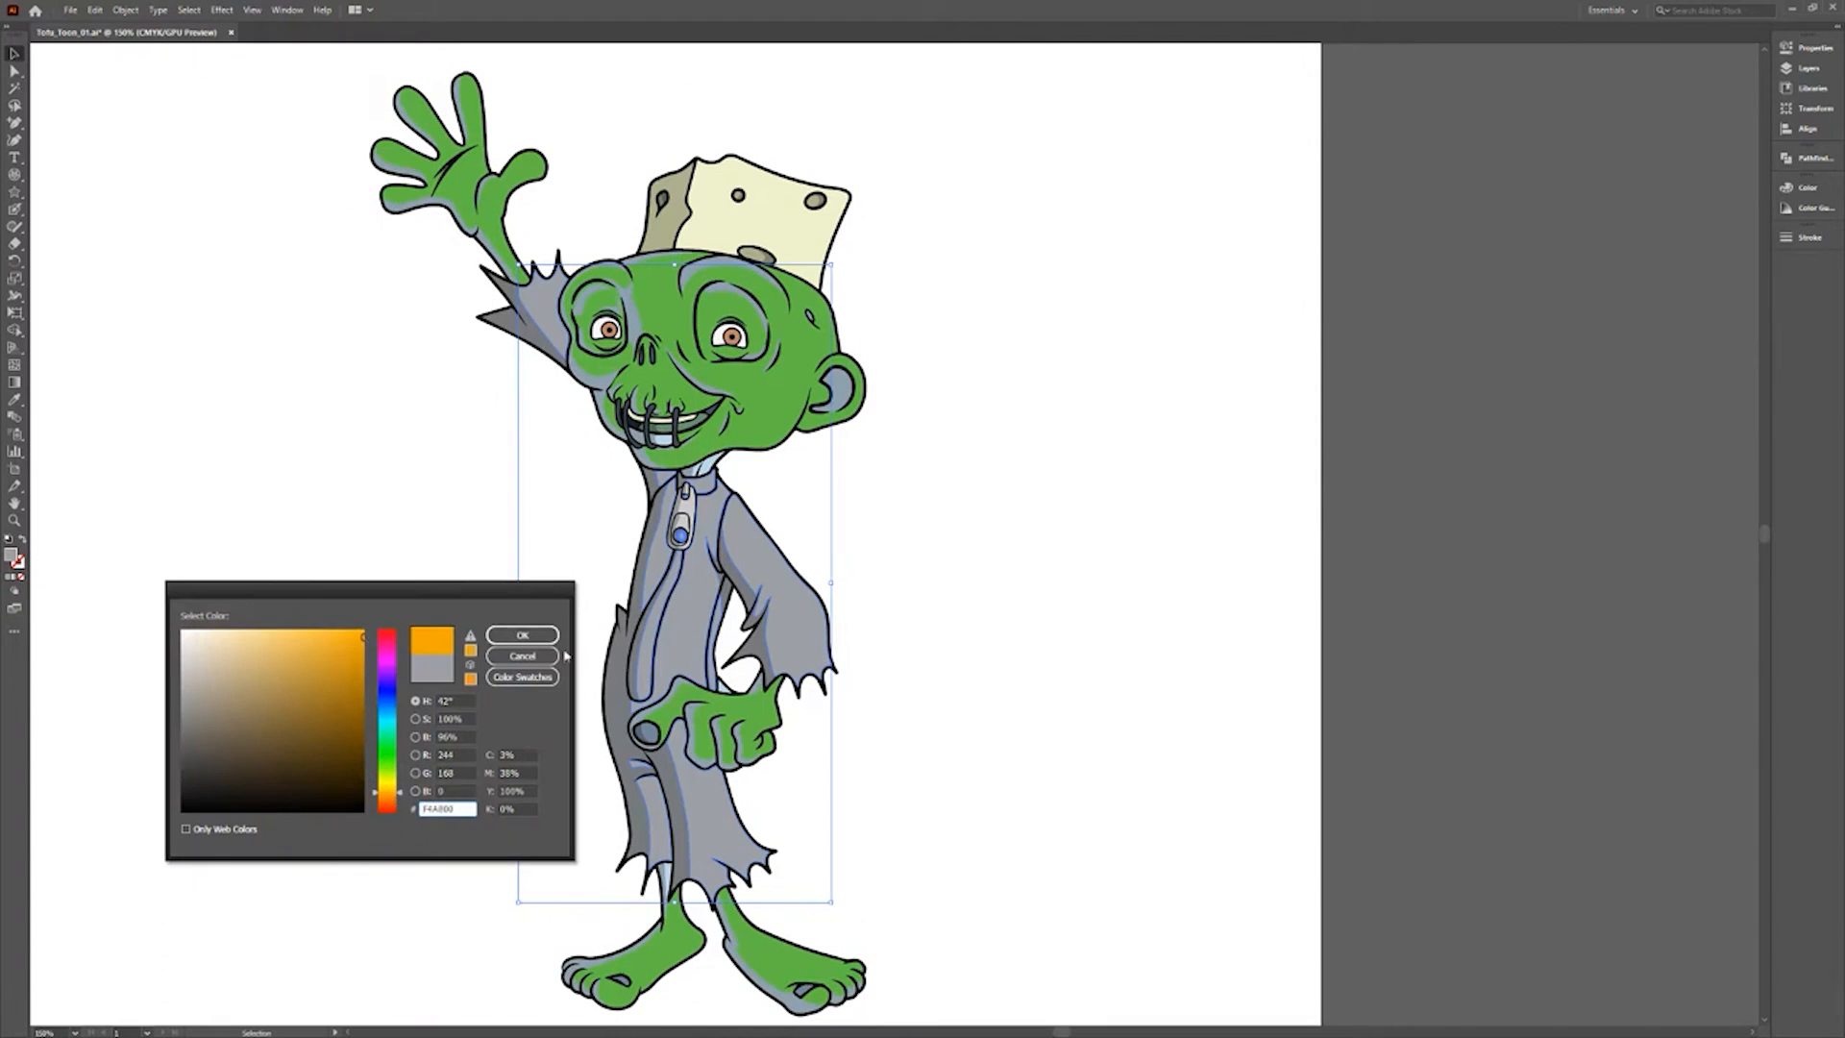
click(519, 639)
click(571, 668)
Select every shape sharing the suit's dark grey shadow fill and recolour them a darker orange.
click(616, 750)
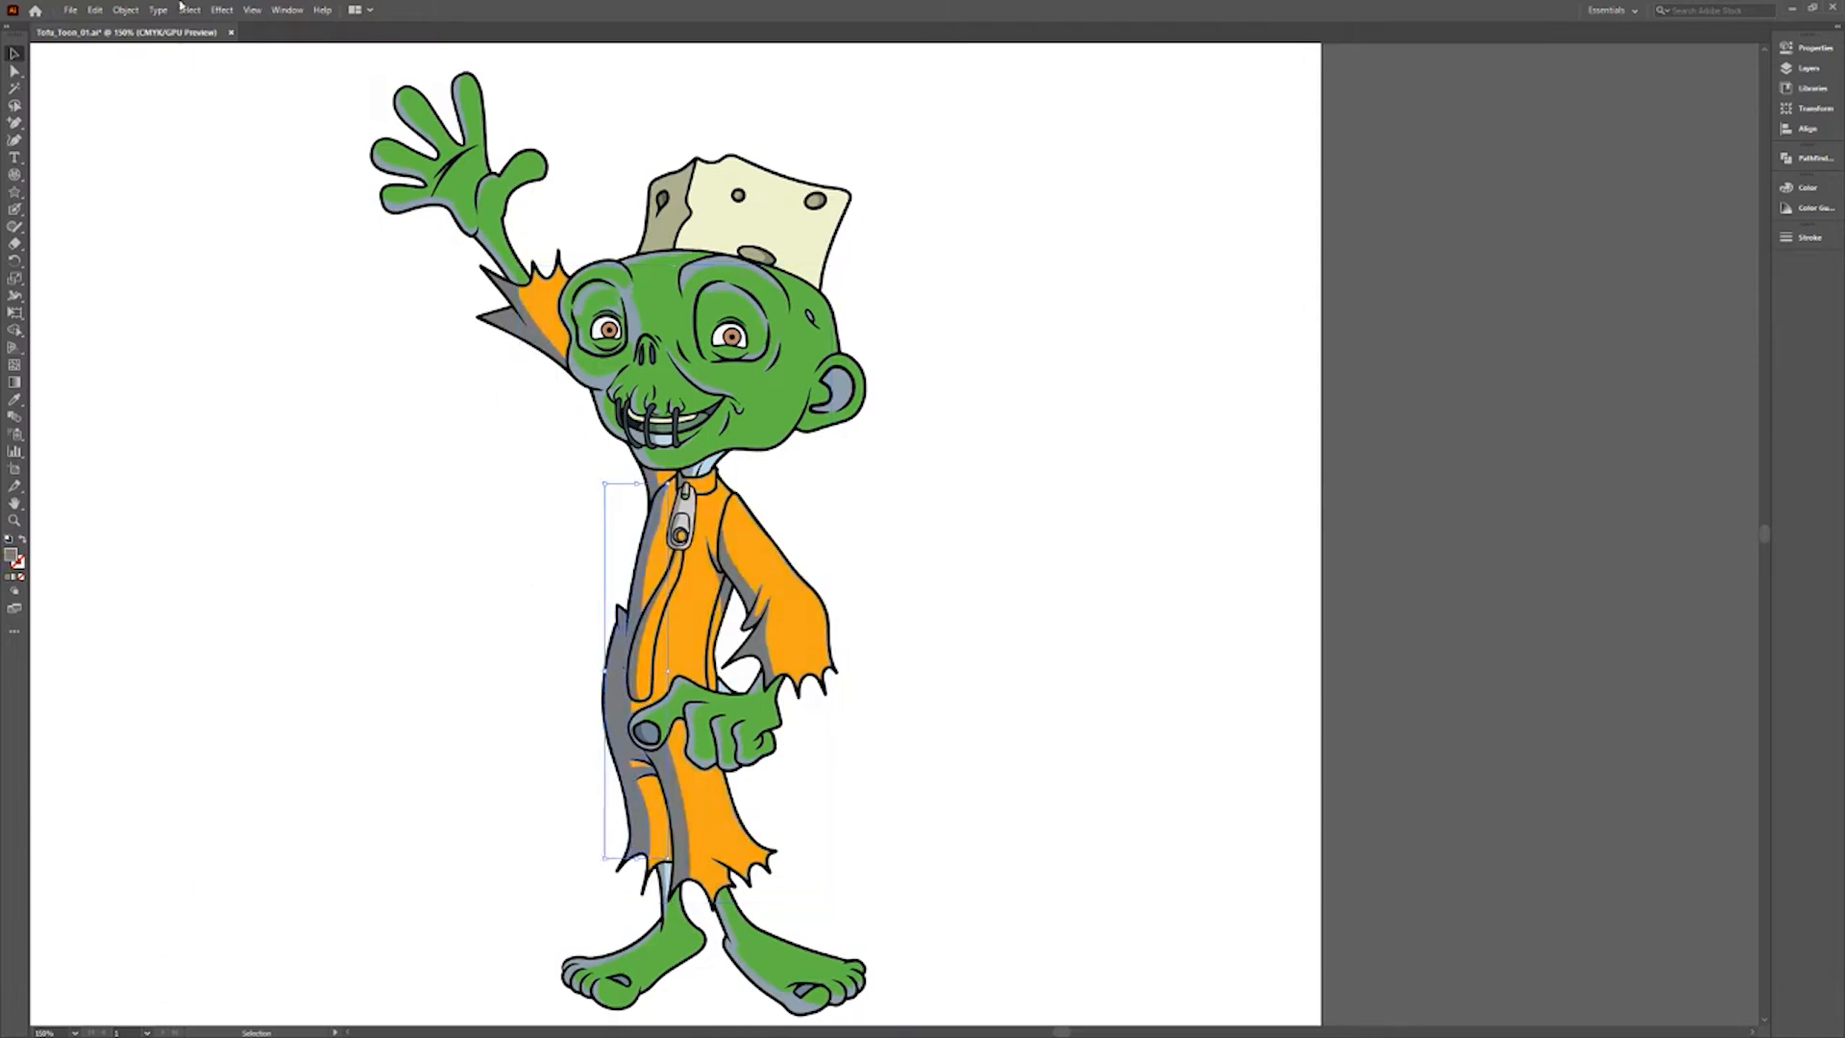
click(190, 11)
mouse_move(272, 147)
click(434, 210)
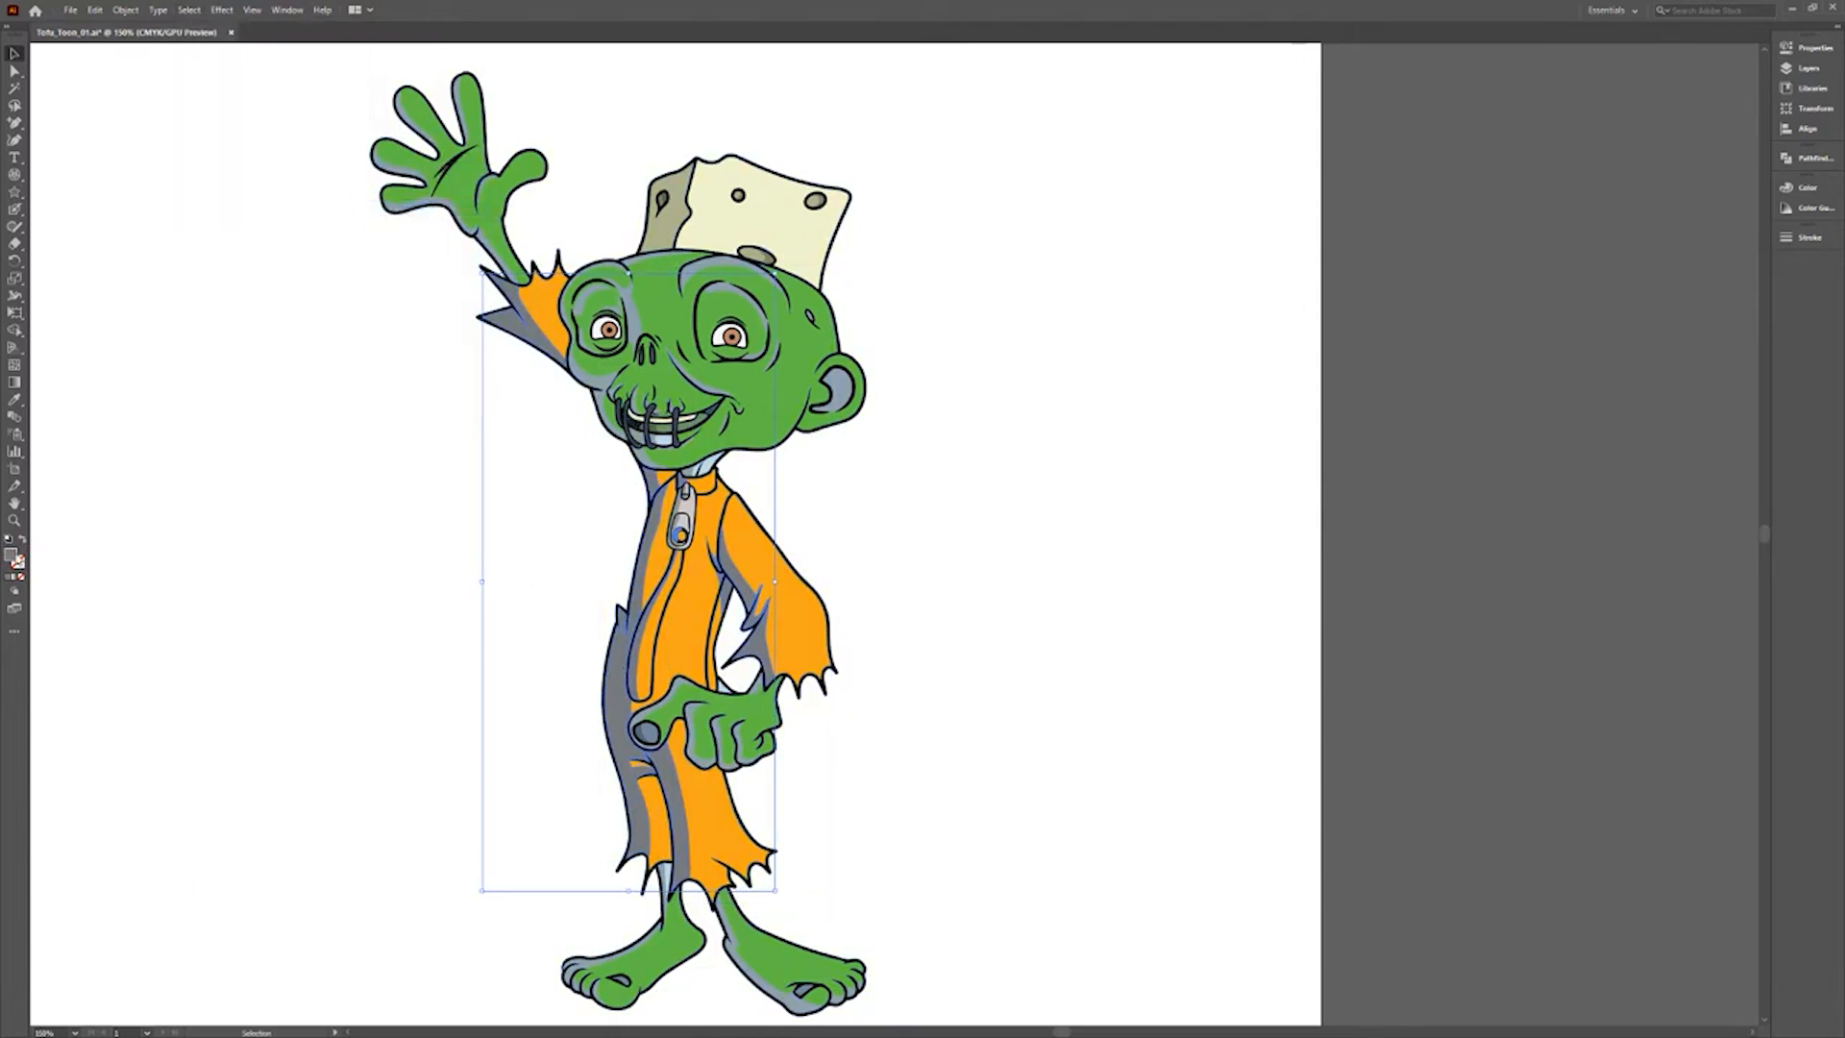
double_click(14, 555)
click(386, 793)
click(353, 738)
click(523, 636)
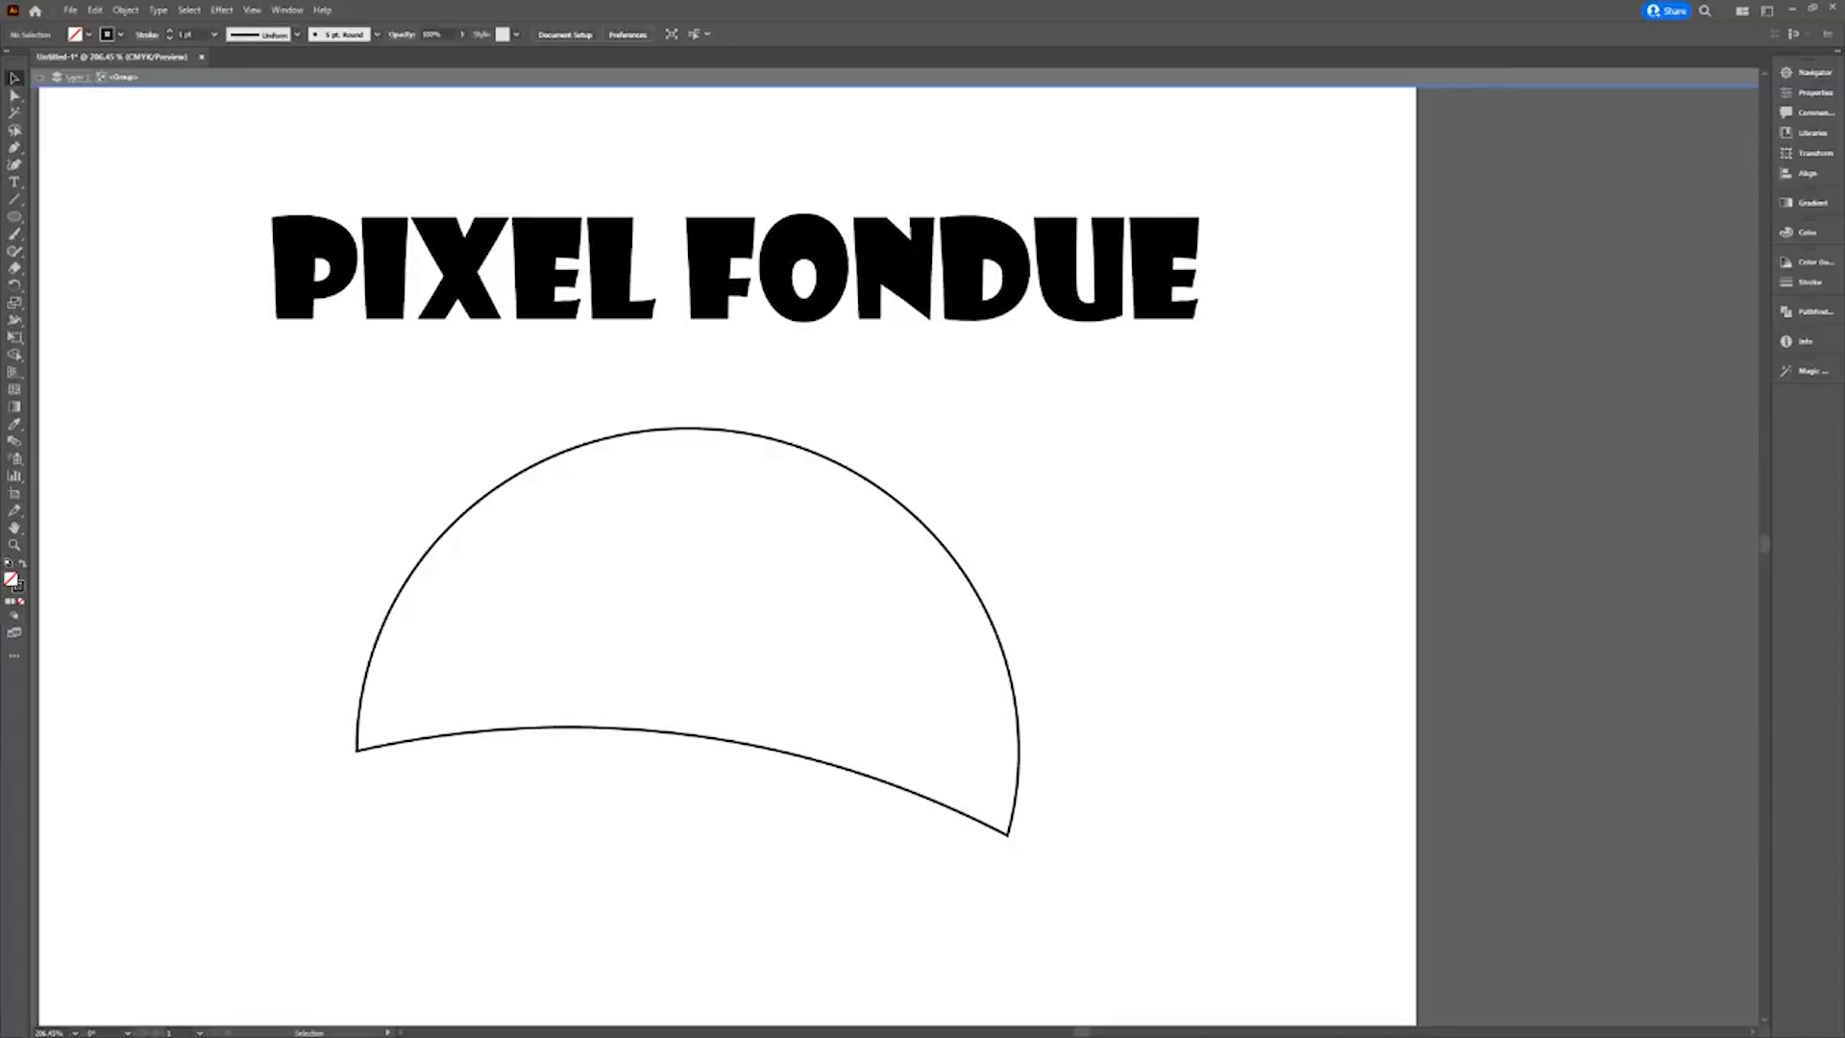
Bring the dome-shaped outline in front of the PIXEL FONDUE lettering.
click(588, 448)
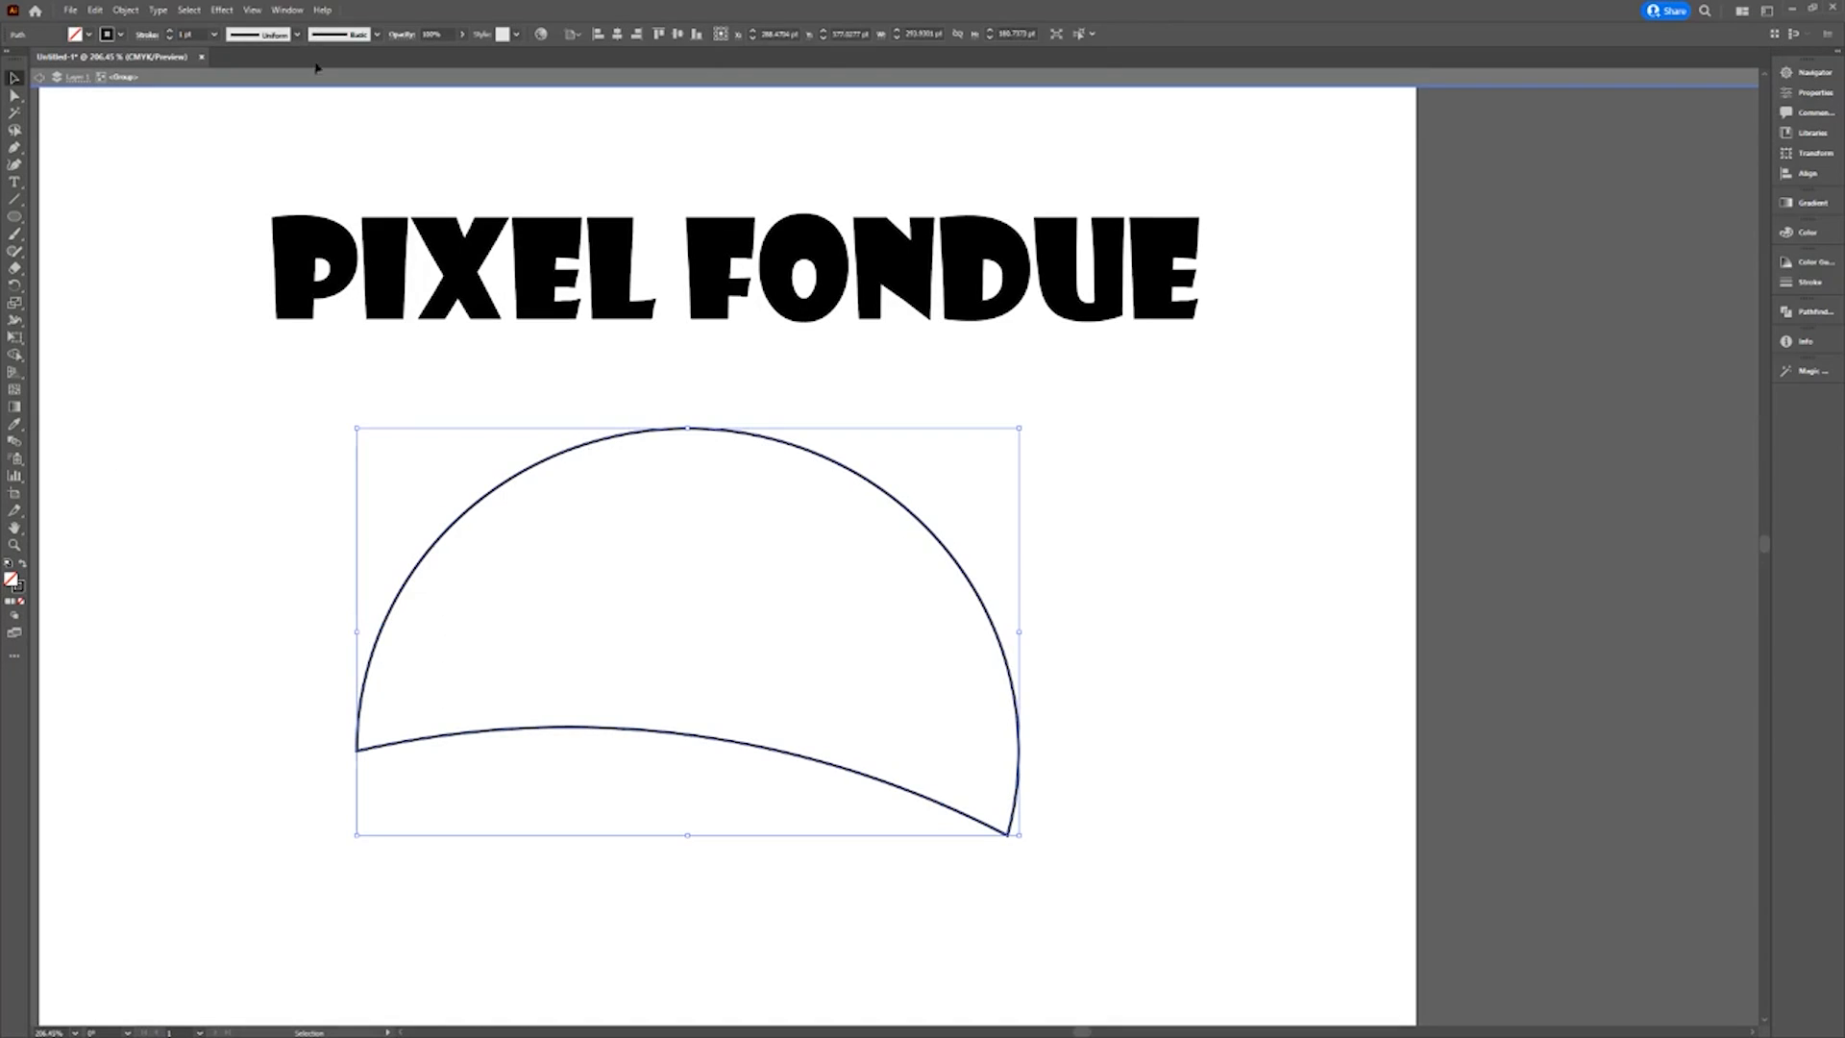
click(126, 10)
mouse_move(164, 46)
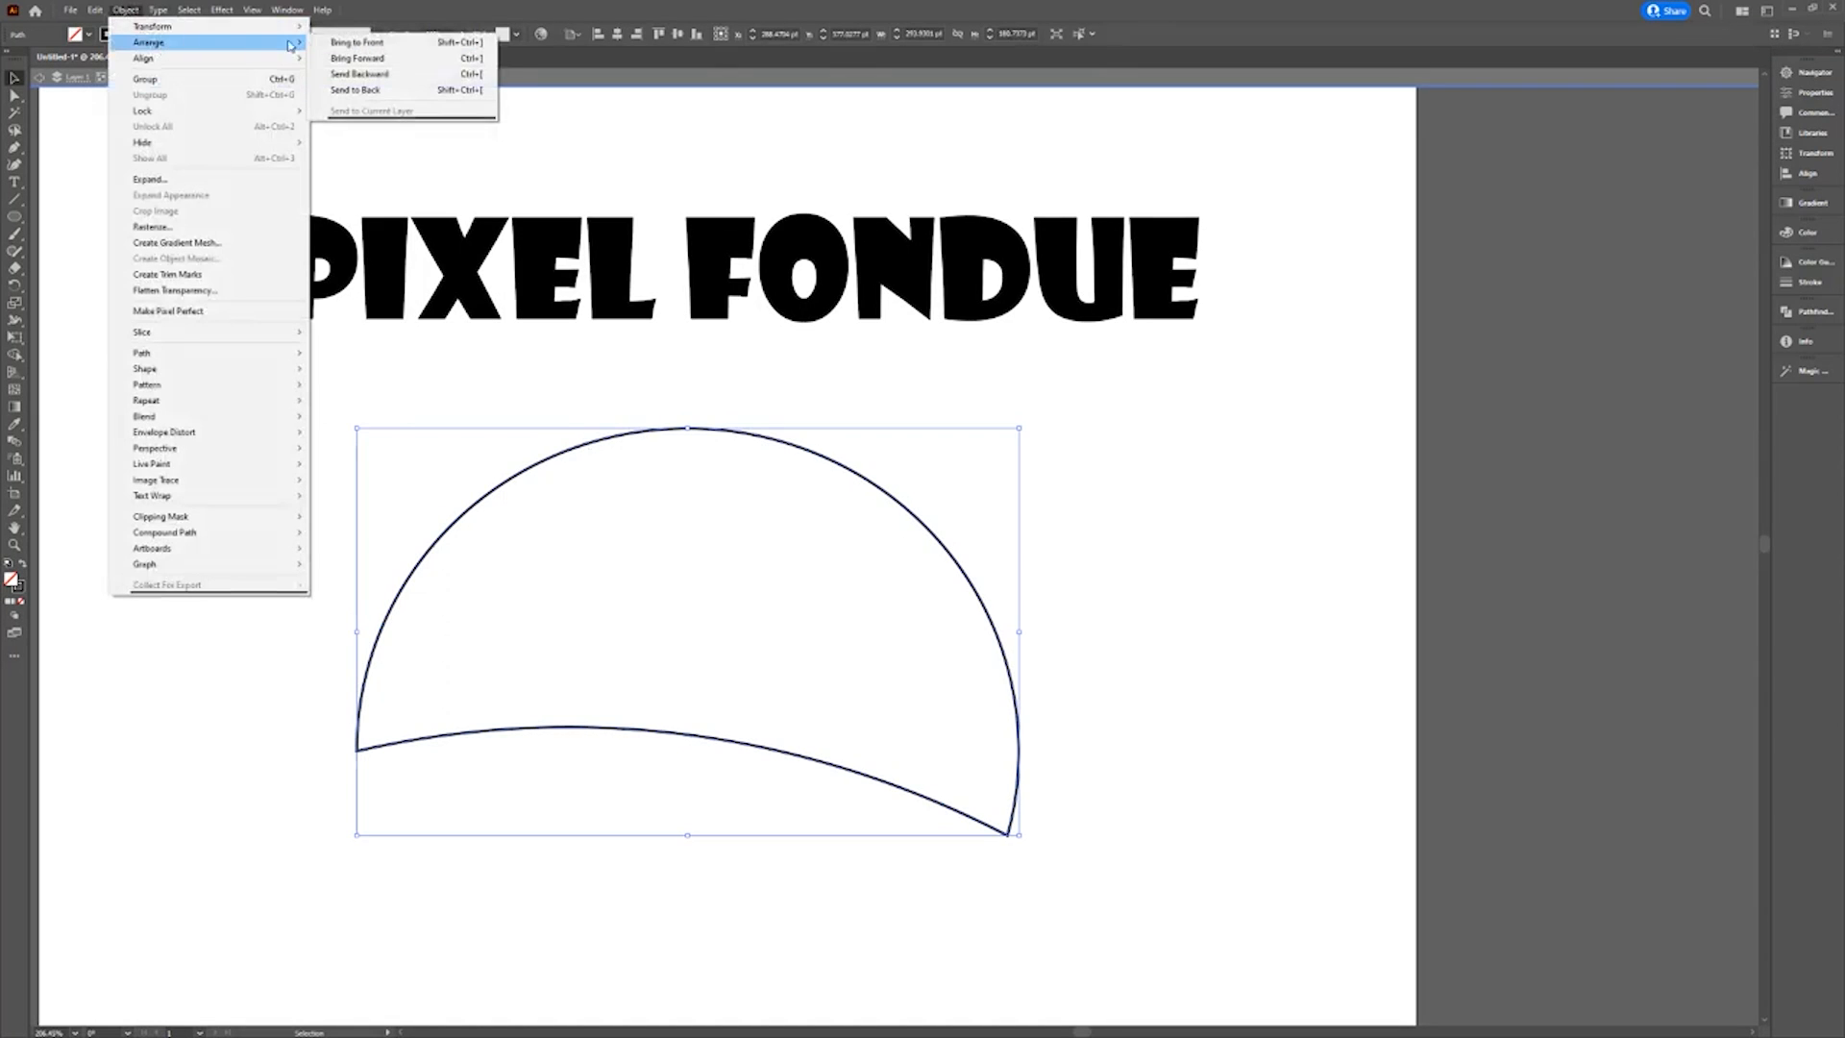
click(368, 42)
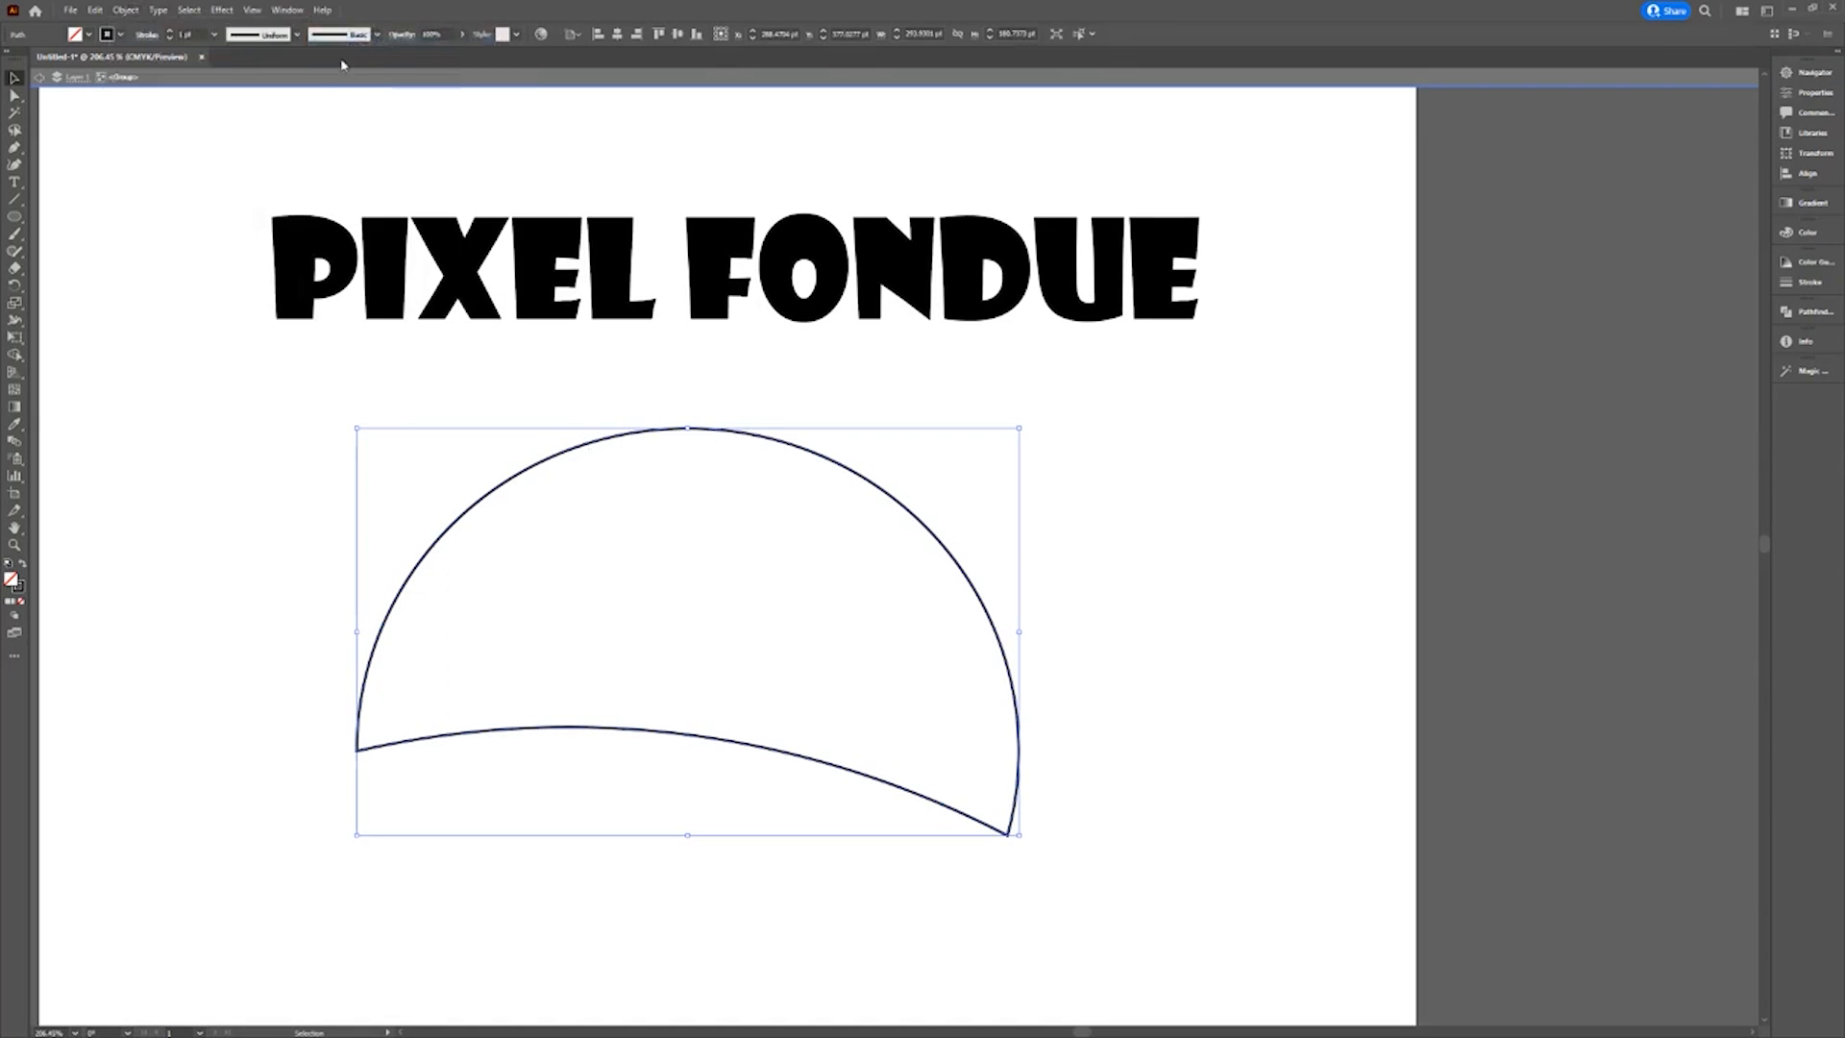
Distort the PIXEL FONDUE lettering into the dome outline with an envelope made from the top object.
shift+click(379, 247)
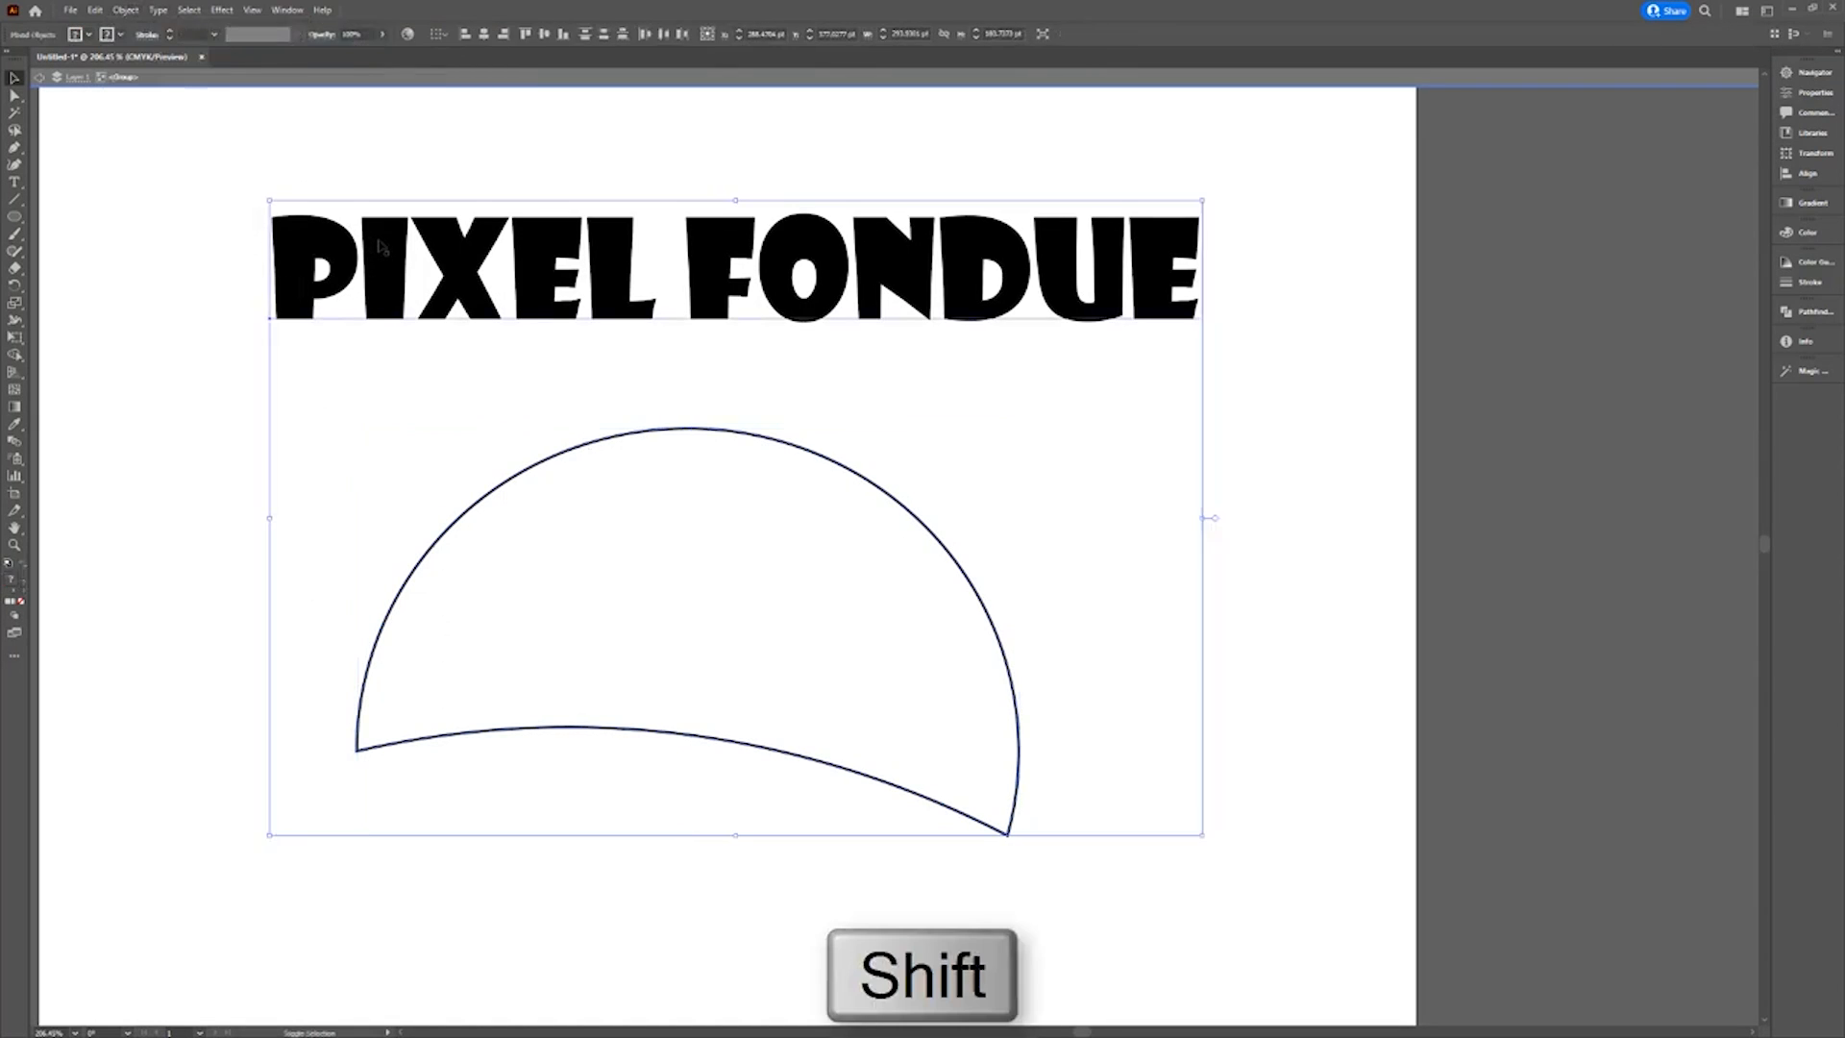
click(124, 11)
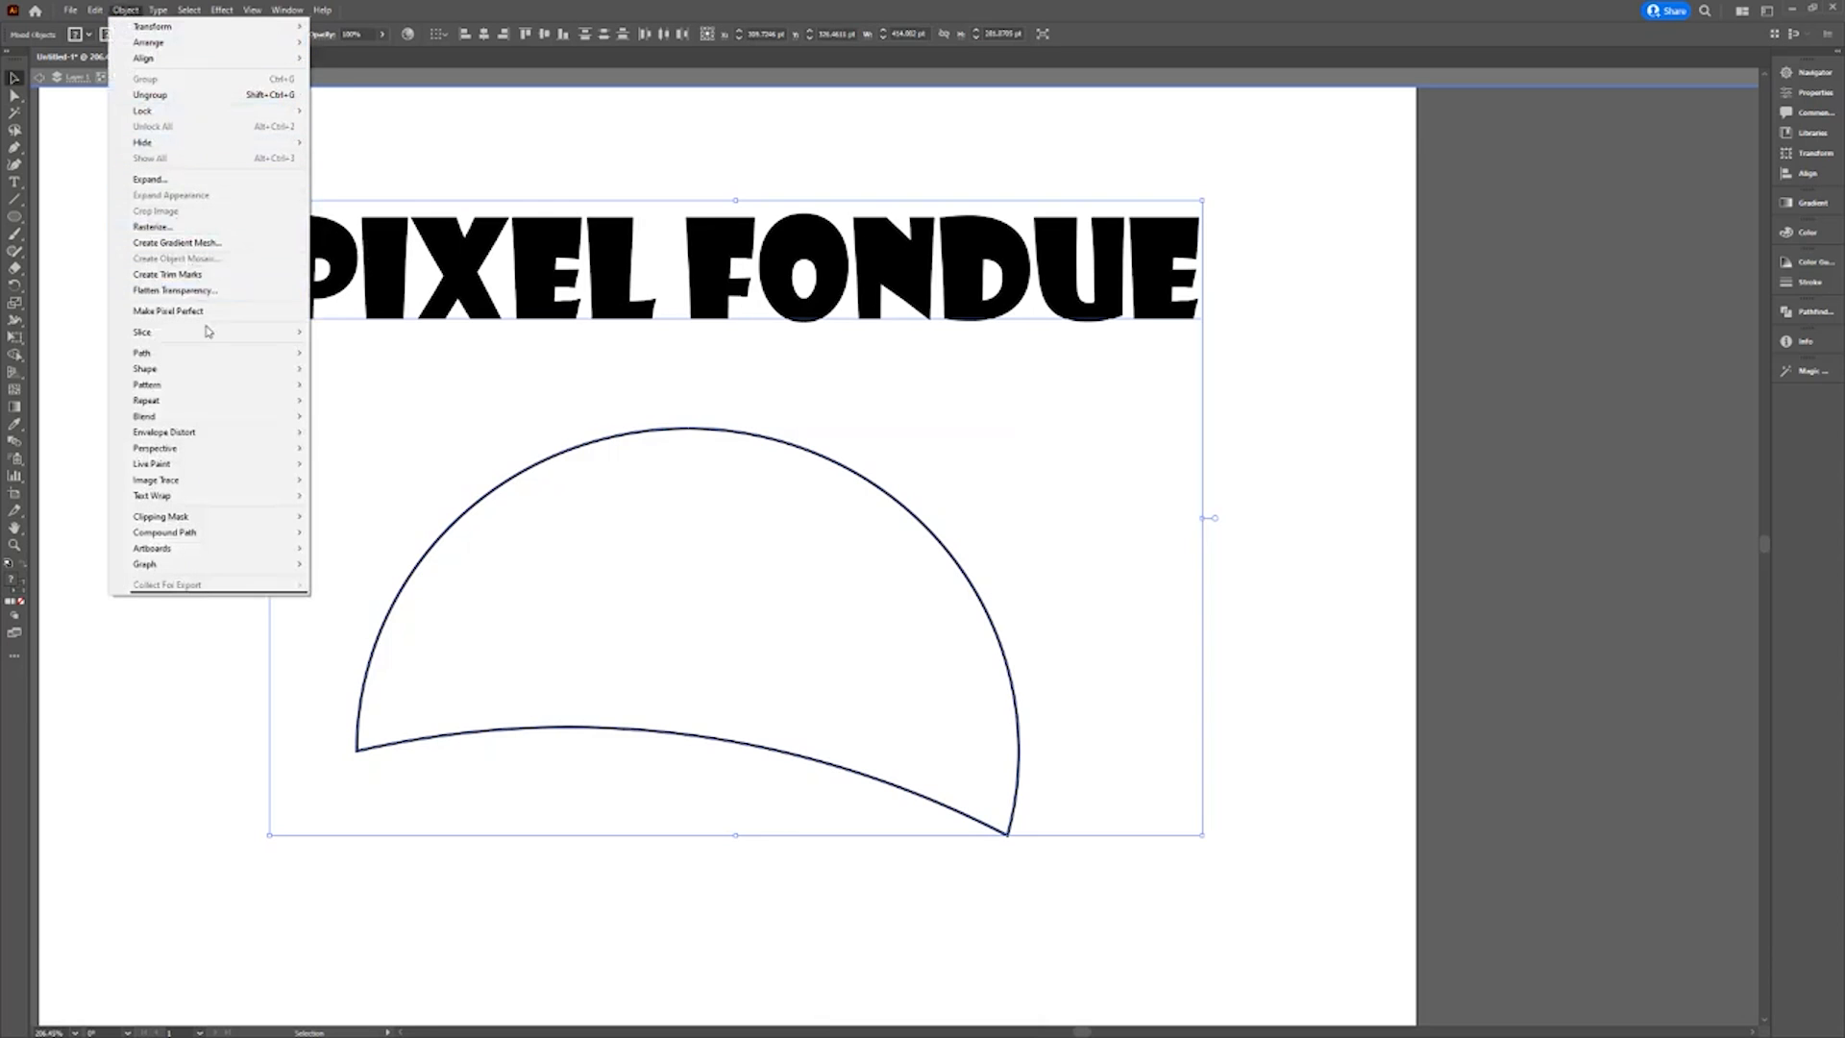
mouse_move(238, 435)
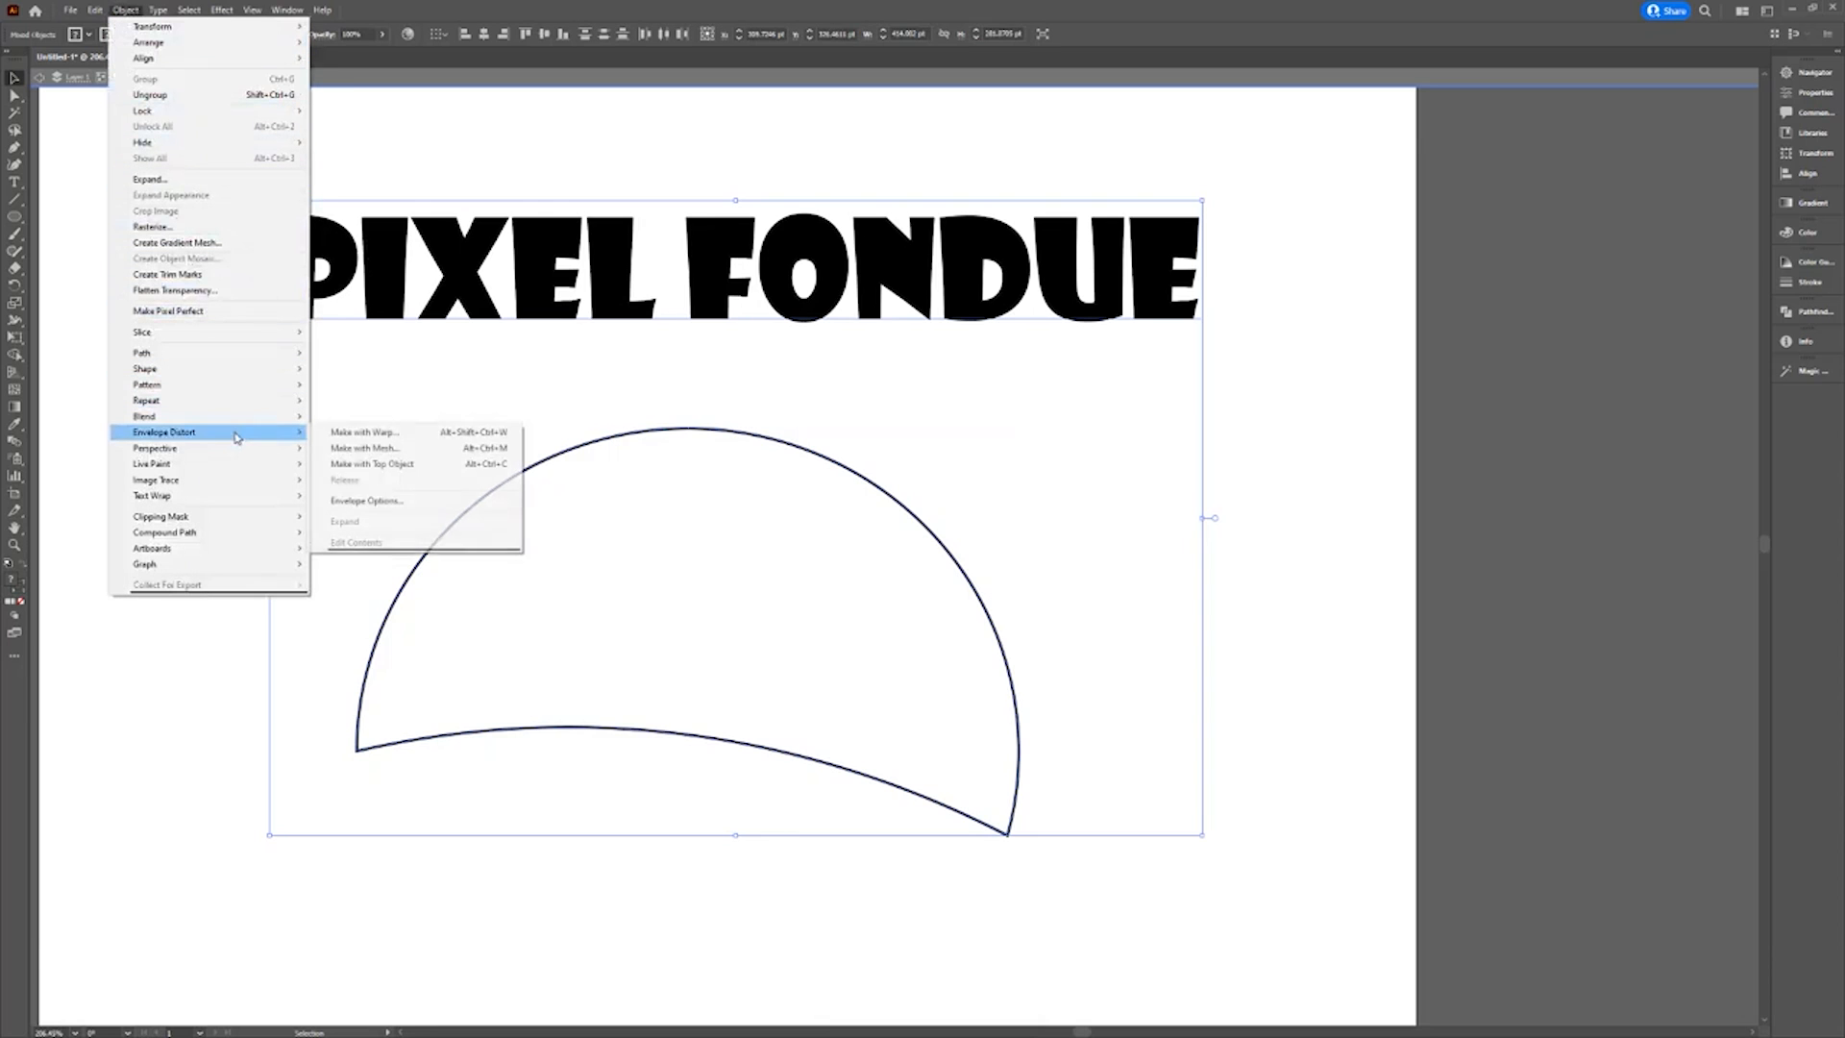
click(420, 468)
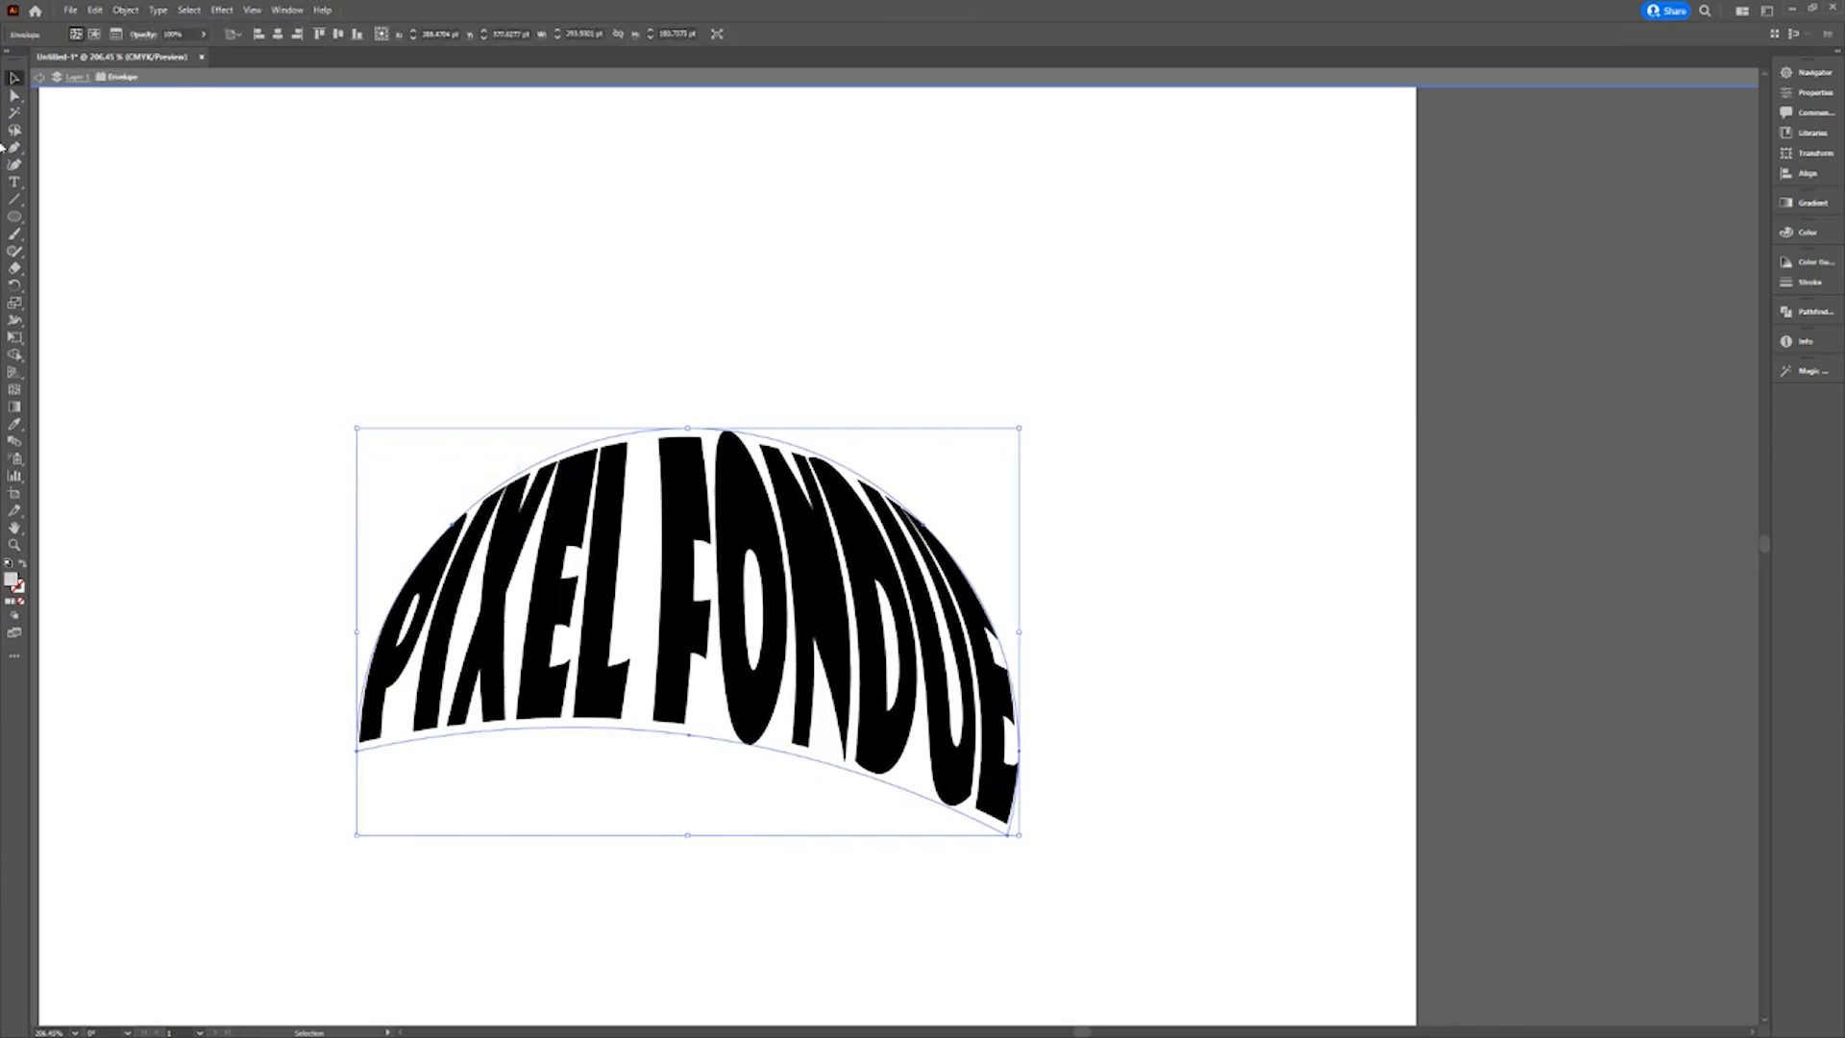
Reshape the envelope by moving the middle anchor of its lower edge up and to the right.
click(14, 95)
click(689, 737)
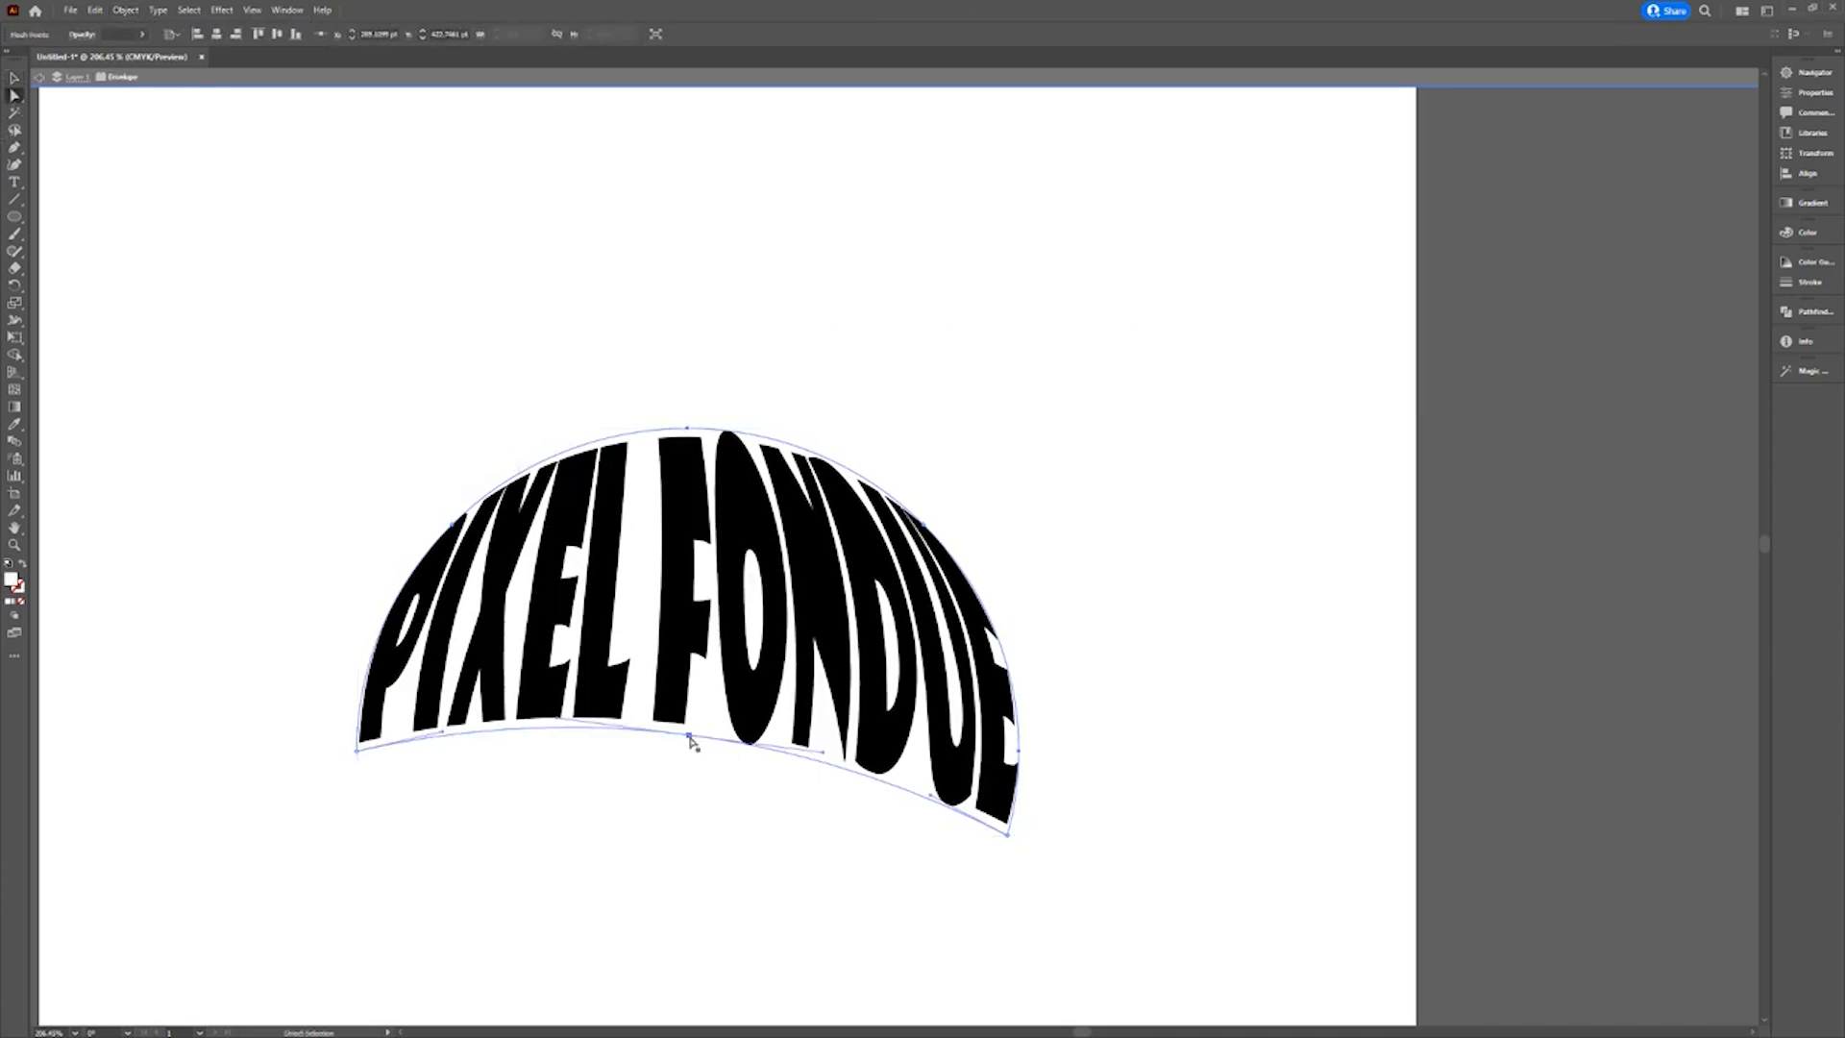
drag(689, 736, 734, 684)
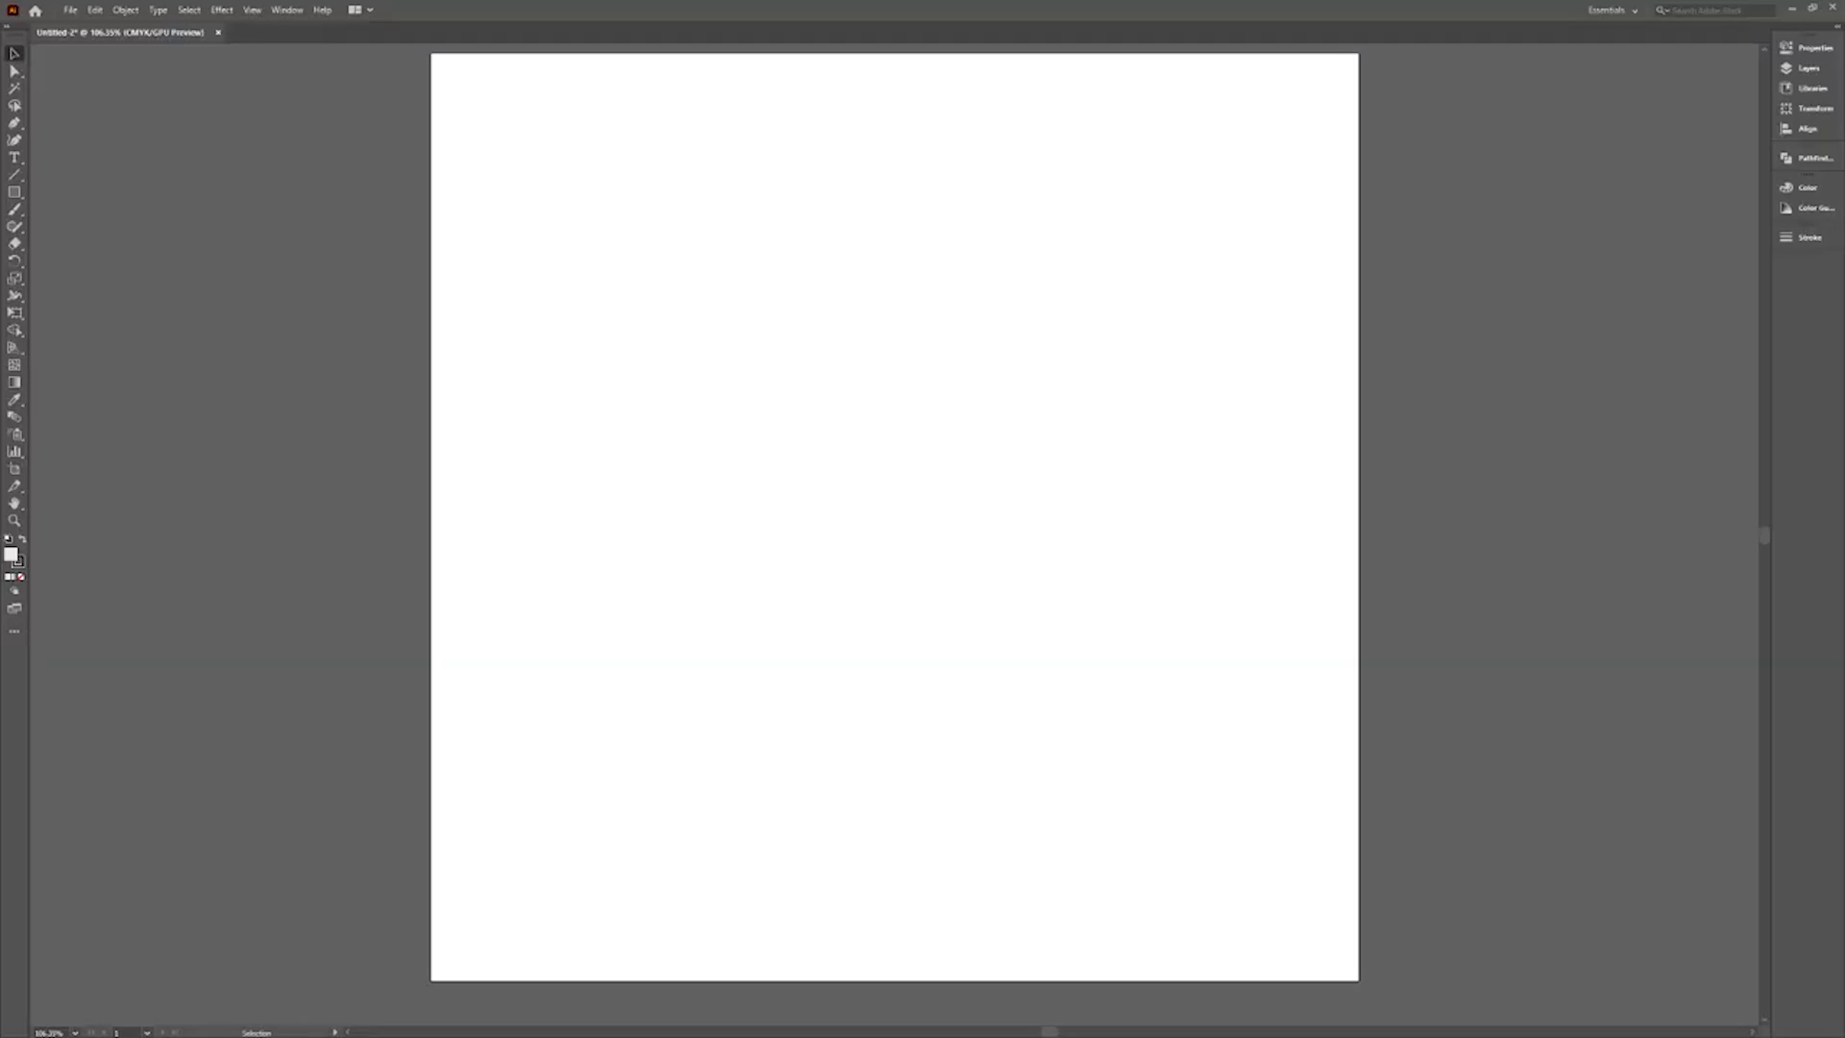
Sketch a square, an ellipse, a circle and a triangle on the artboard with the Shaper tool.
click(16, 226)
mouse_move(492, 123)
mouse_down()
mouse_move(556, 302)
mouse_move(741, 118)
mouse_move(448, 101)
mouse_up()
drag(1032, 97, 1019, 92)
mouse_move(630, 459)
mouse_down()
mouse_move(807, 601)
mouse_move(634, 457)
mouse_up()
mouse_move(976, 733)
mouse_down()
mouse_move(1048, 488)
mouse_move(1167, 729)
mouse_move(977, 734)
mouse_up()
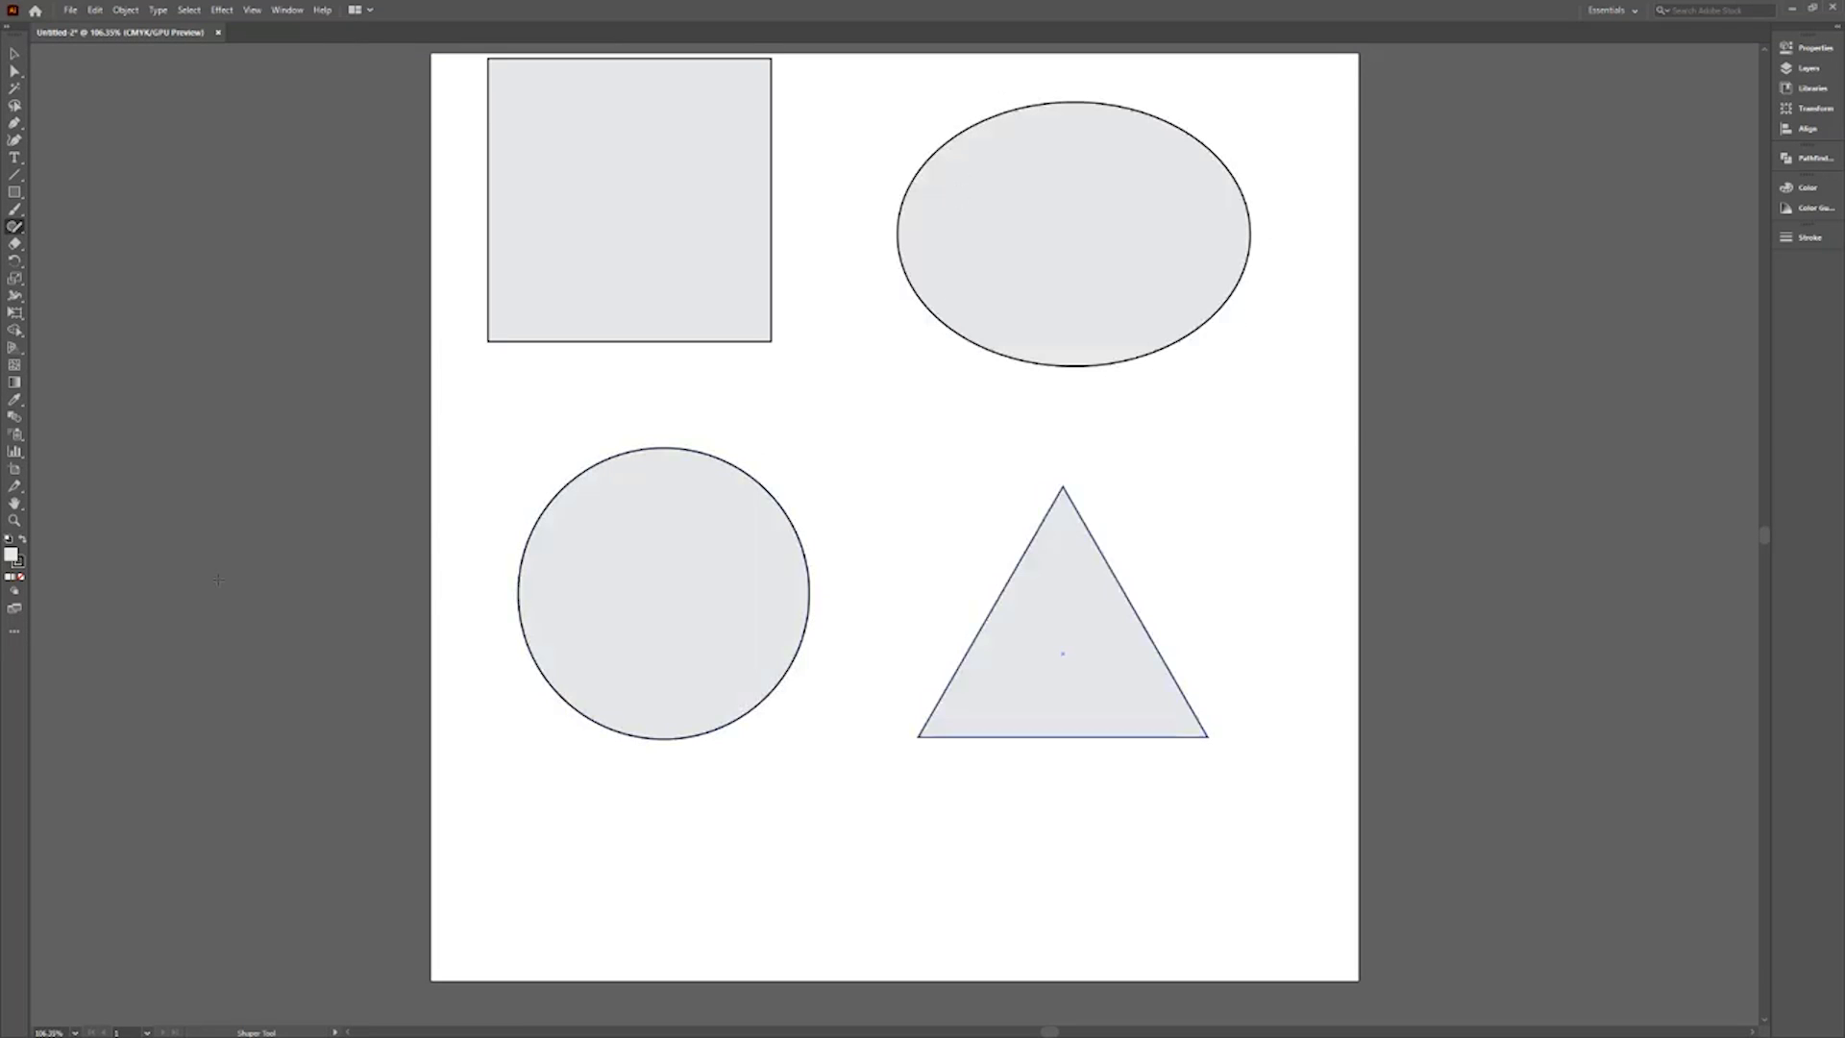
Enlarge the square and round its corners, and cut a pie wedge out of the circle's lower right.
click(622, 227)
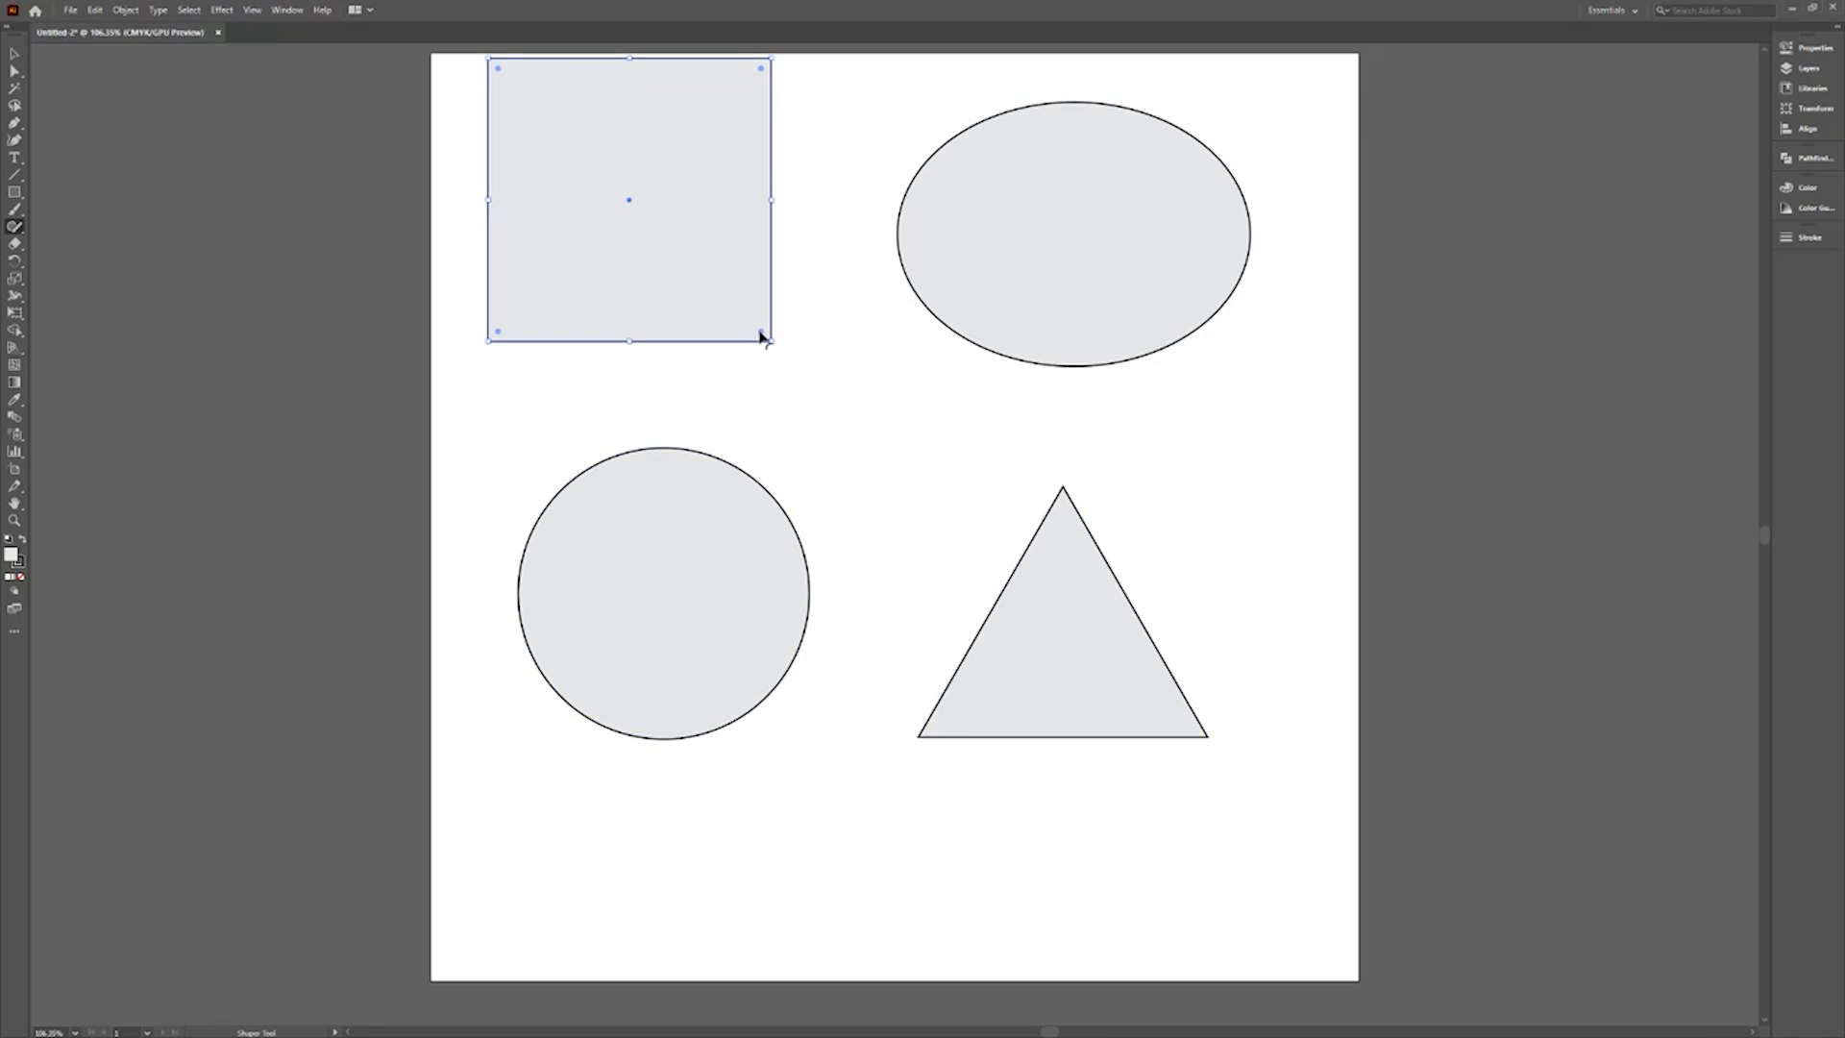
drag(761, 331, 809, 379)
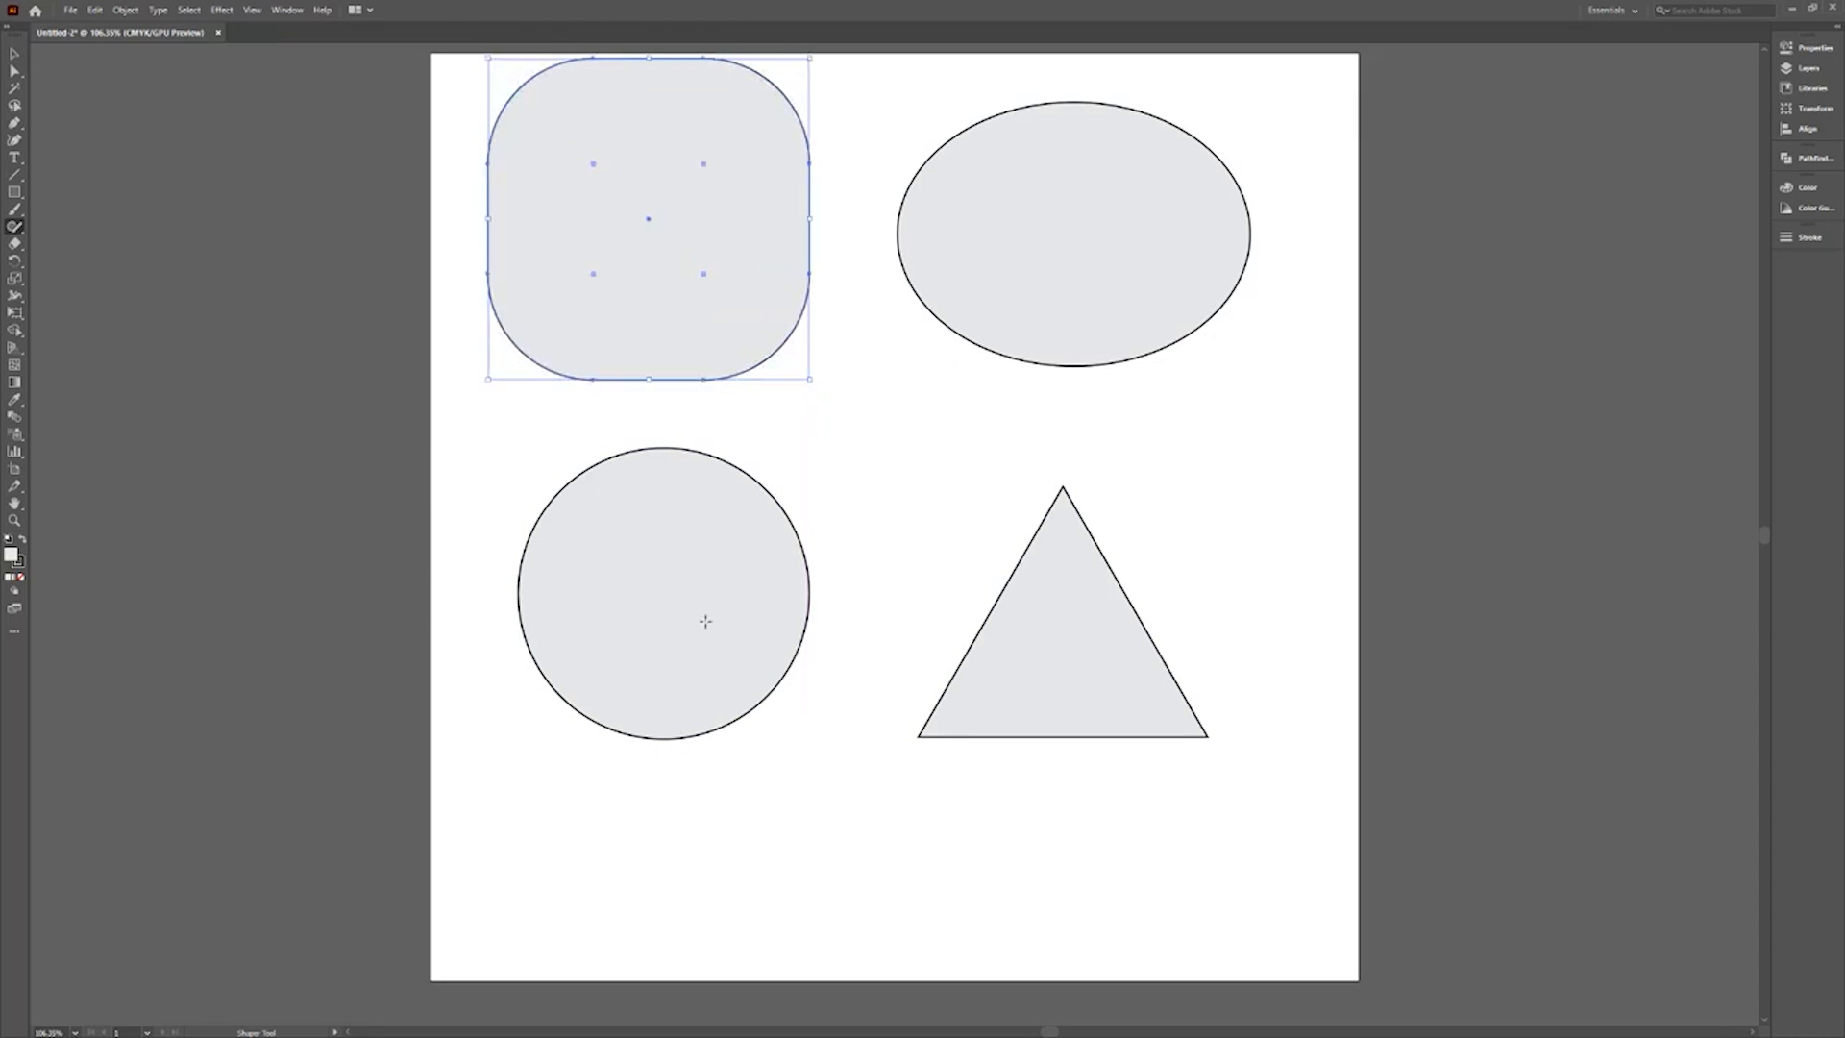
click(705, 621)
drag(823, 593, 581, 714)
Increase the triangle's side count to turn it into a hexagon, and clear the selection.
click(1105, 639)
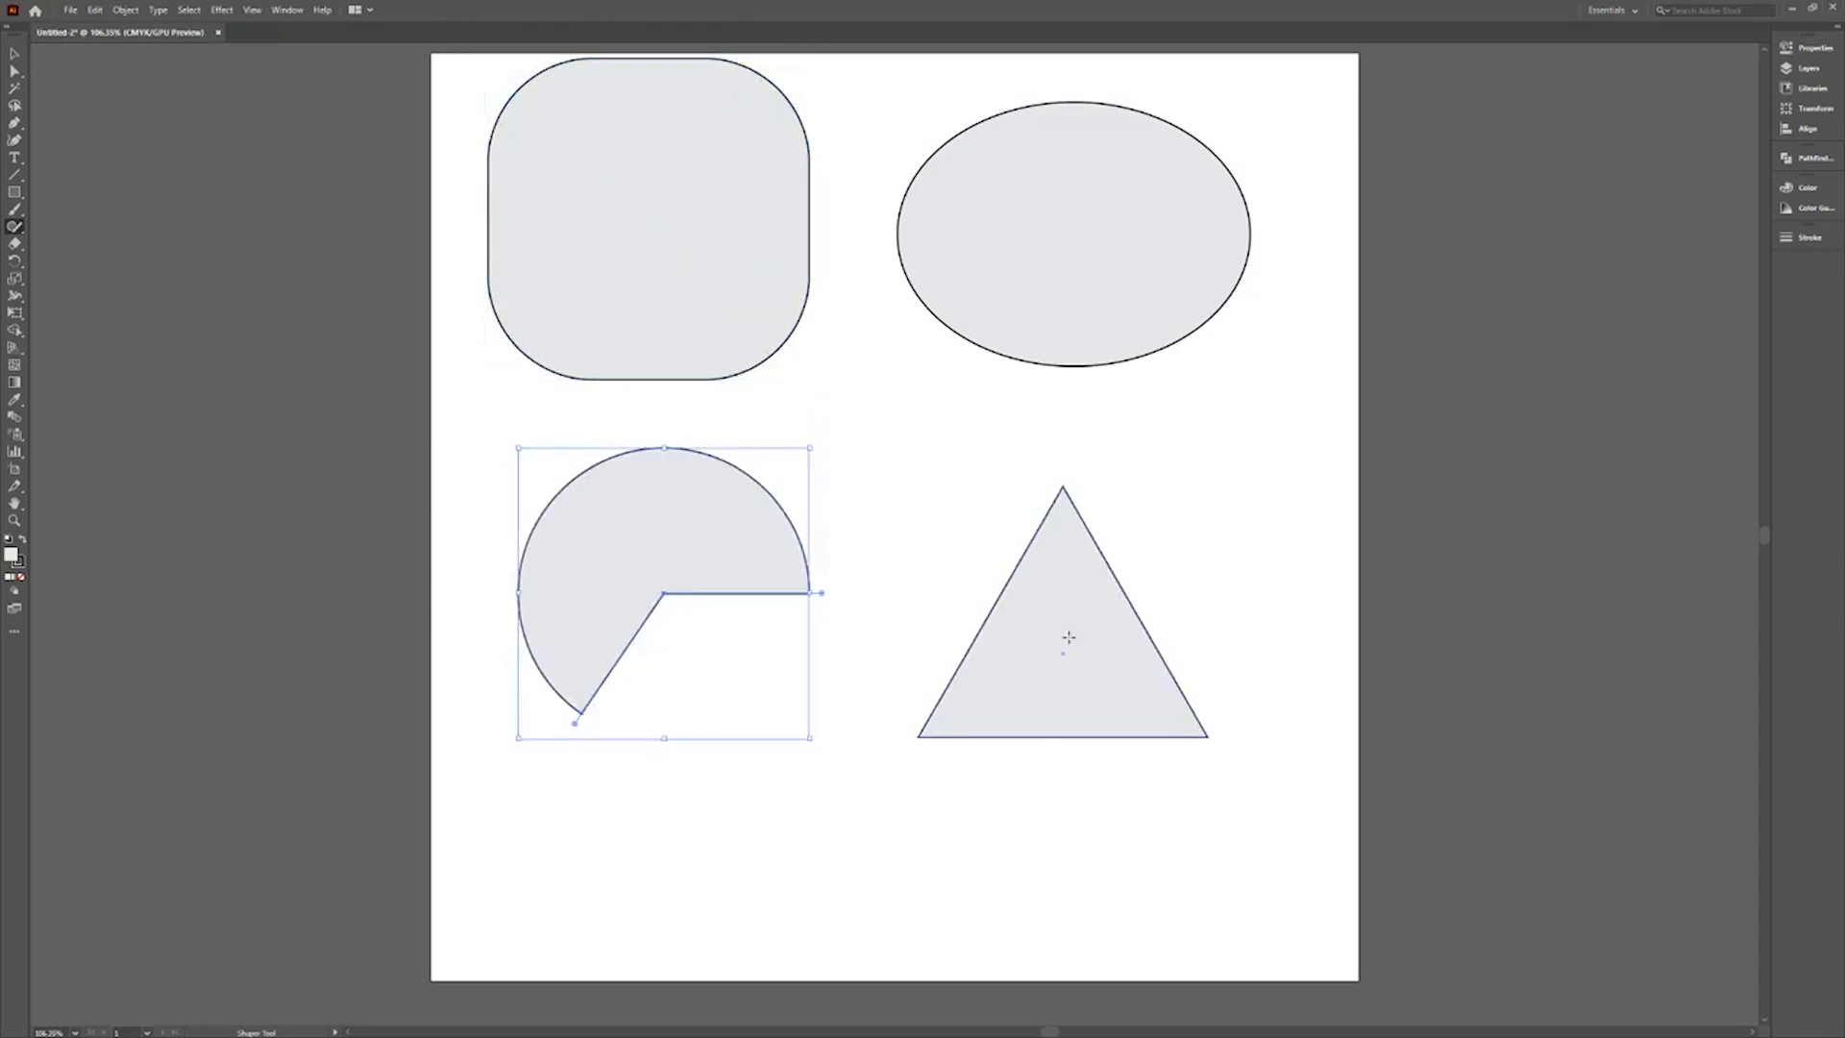
drag(1211, 515, 1221, 592)
click(690, 634)
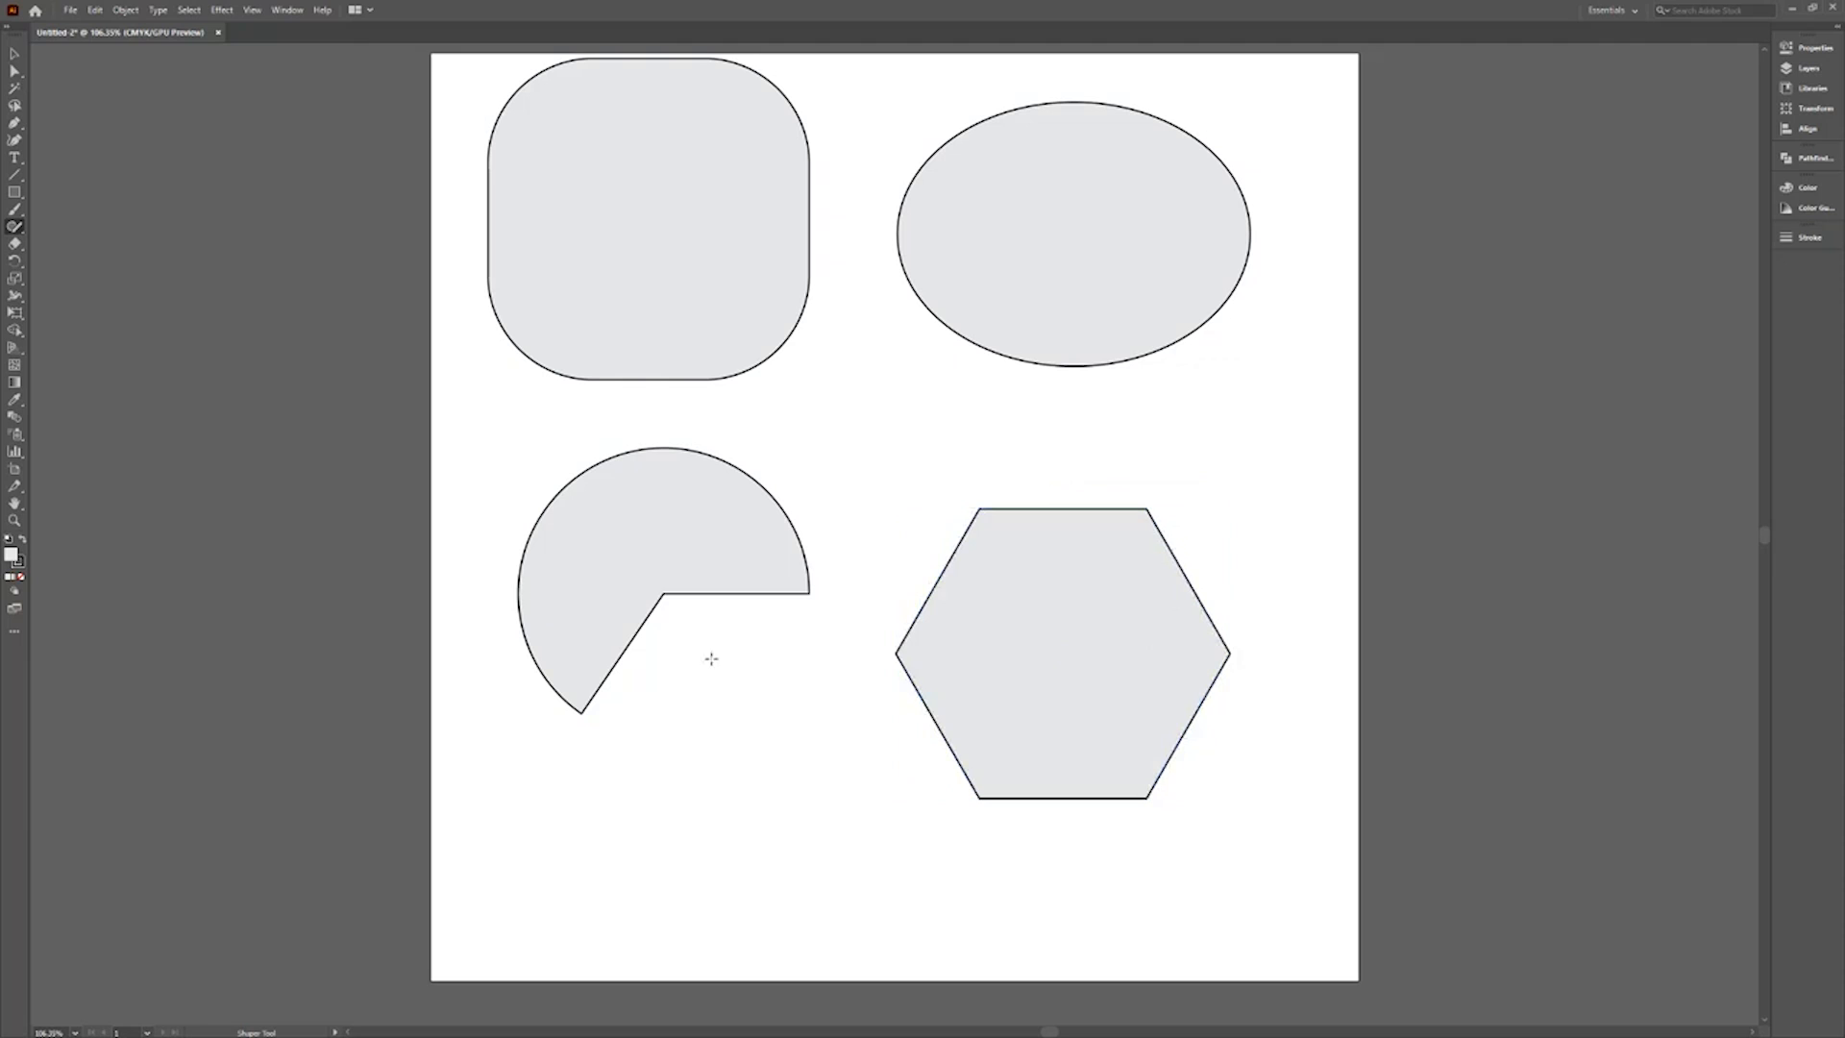
With the Shaper tool, merge an overlapping circle into the hexagon and subtract an overlapping square from the ellipse.
mouse_move(1153, 405)
mouse_down()
mouse_move(1191, 696)
mouse_move(1342, 594)
mouse_move(1196, 409)
mouse_up()
mouse_move(1093, 555)
mouse_down()
mouse_move(1057, 626)
mouse_move(1149, 682)
mouse_up()
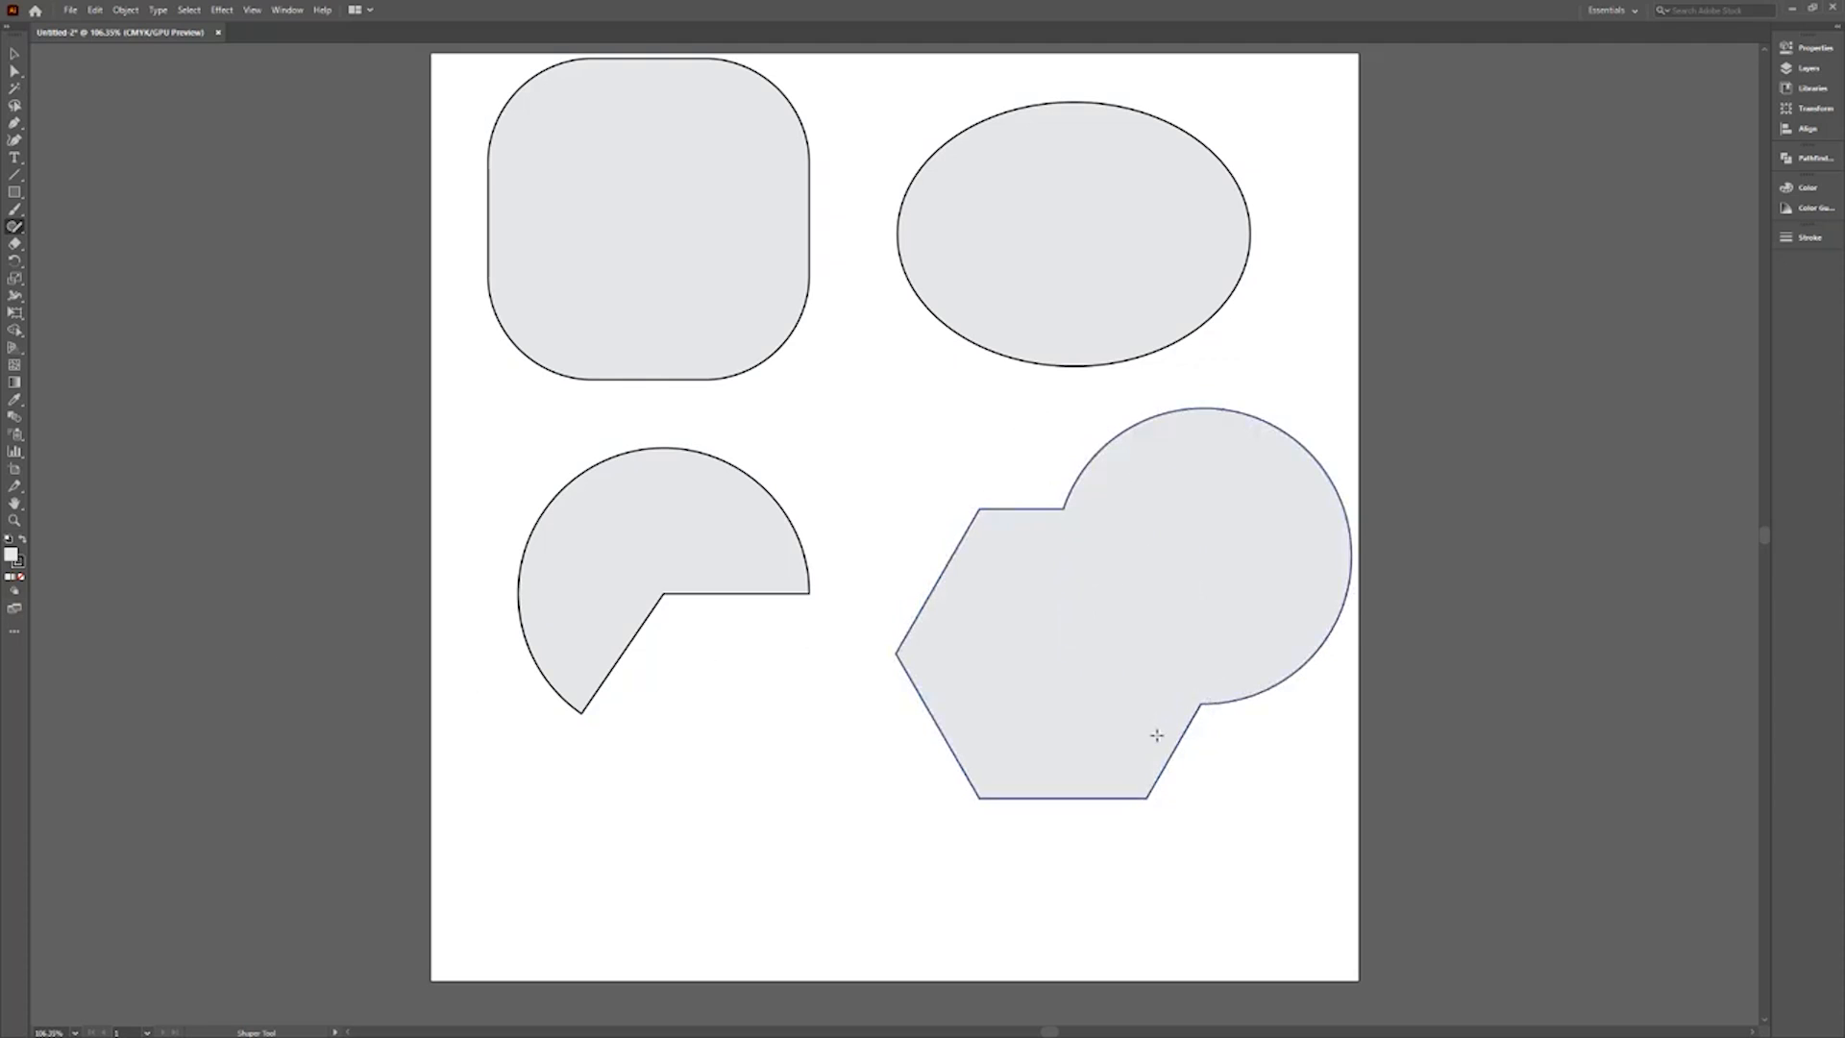
mouse_move(1161, 83)
mouse_down()
mouse_move(1171, 253)
mouse_move(1311, 257)
mouse_move(1292, 84)
mouse_move(1163, 79)
mouse_up()
drag(1352, 73, 1286, 169)
mouse_move(1219, 95)
mouse_down()
mouse_move(1188, 152)
mouse_move(1202, 216)
mouse_up()
Shift the ellipse to the right within its shape group with the square, and clear the selection.
click(1077, 316)
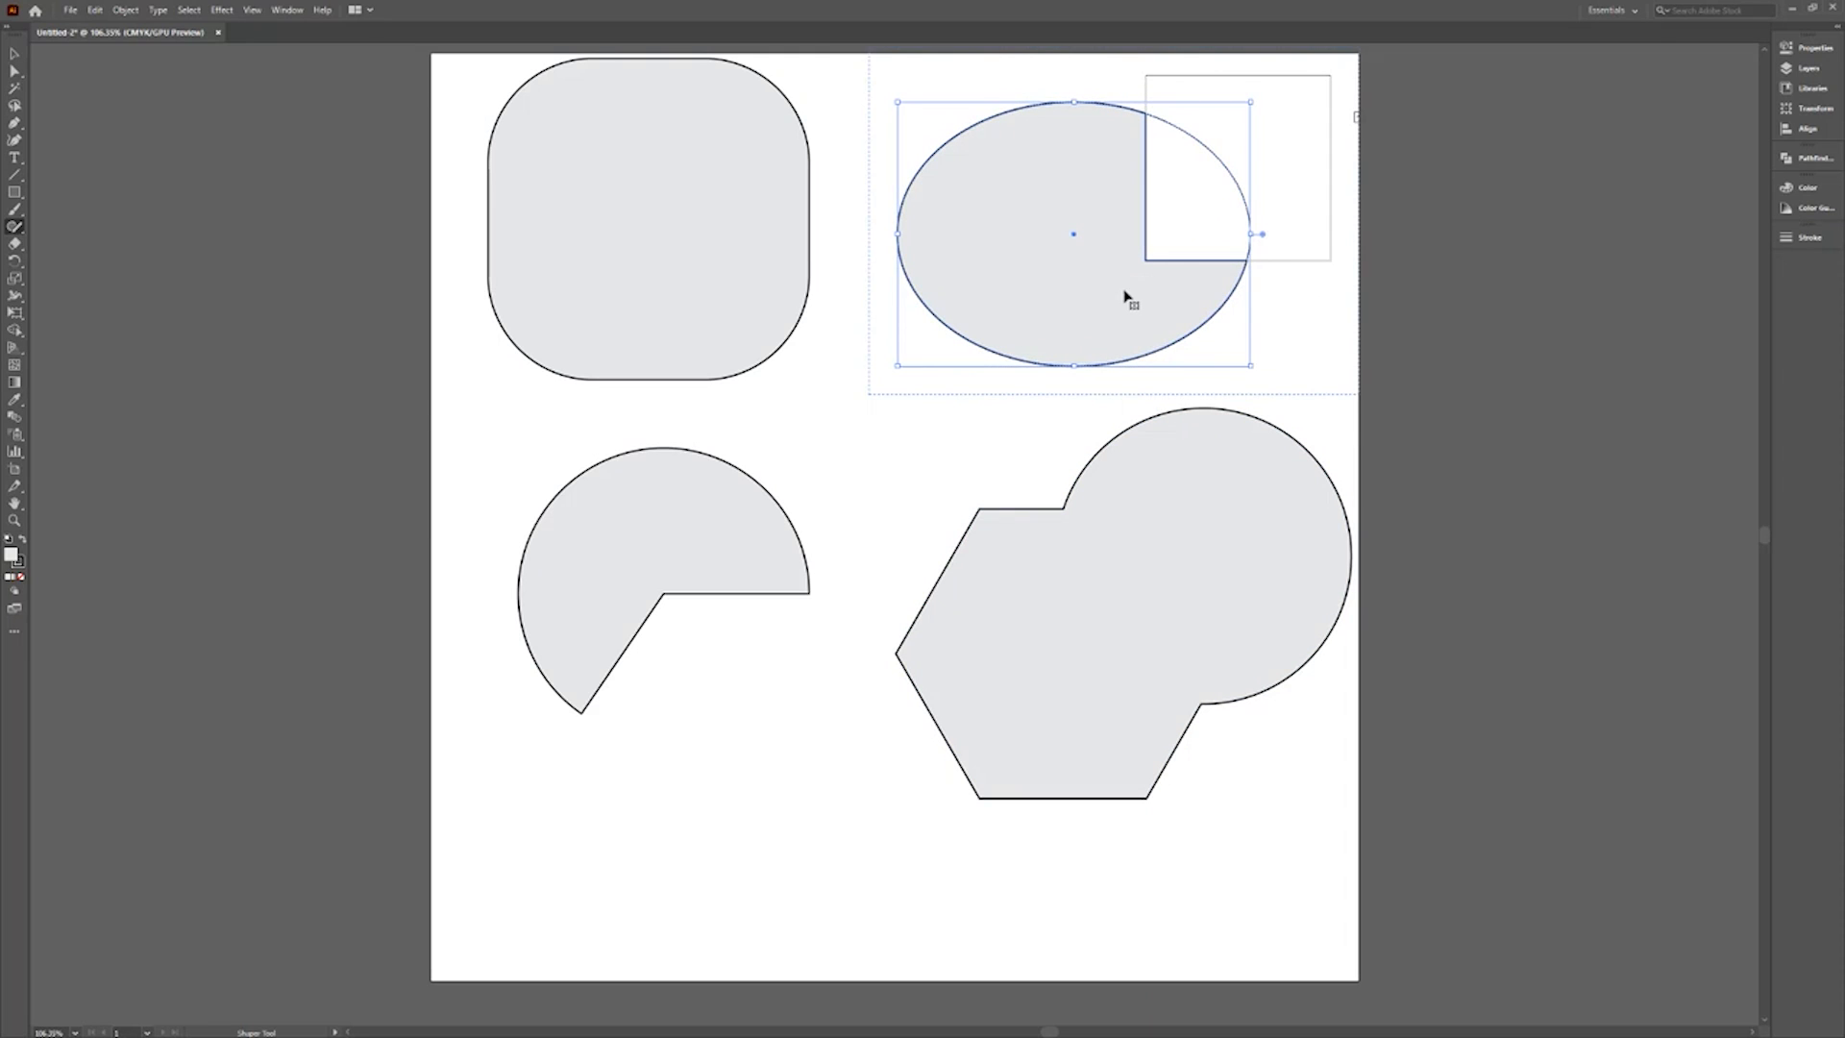
drag(1125, 297, 1194, 314)
click(1397, 397)
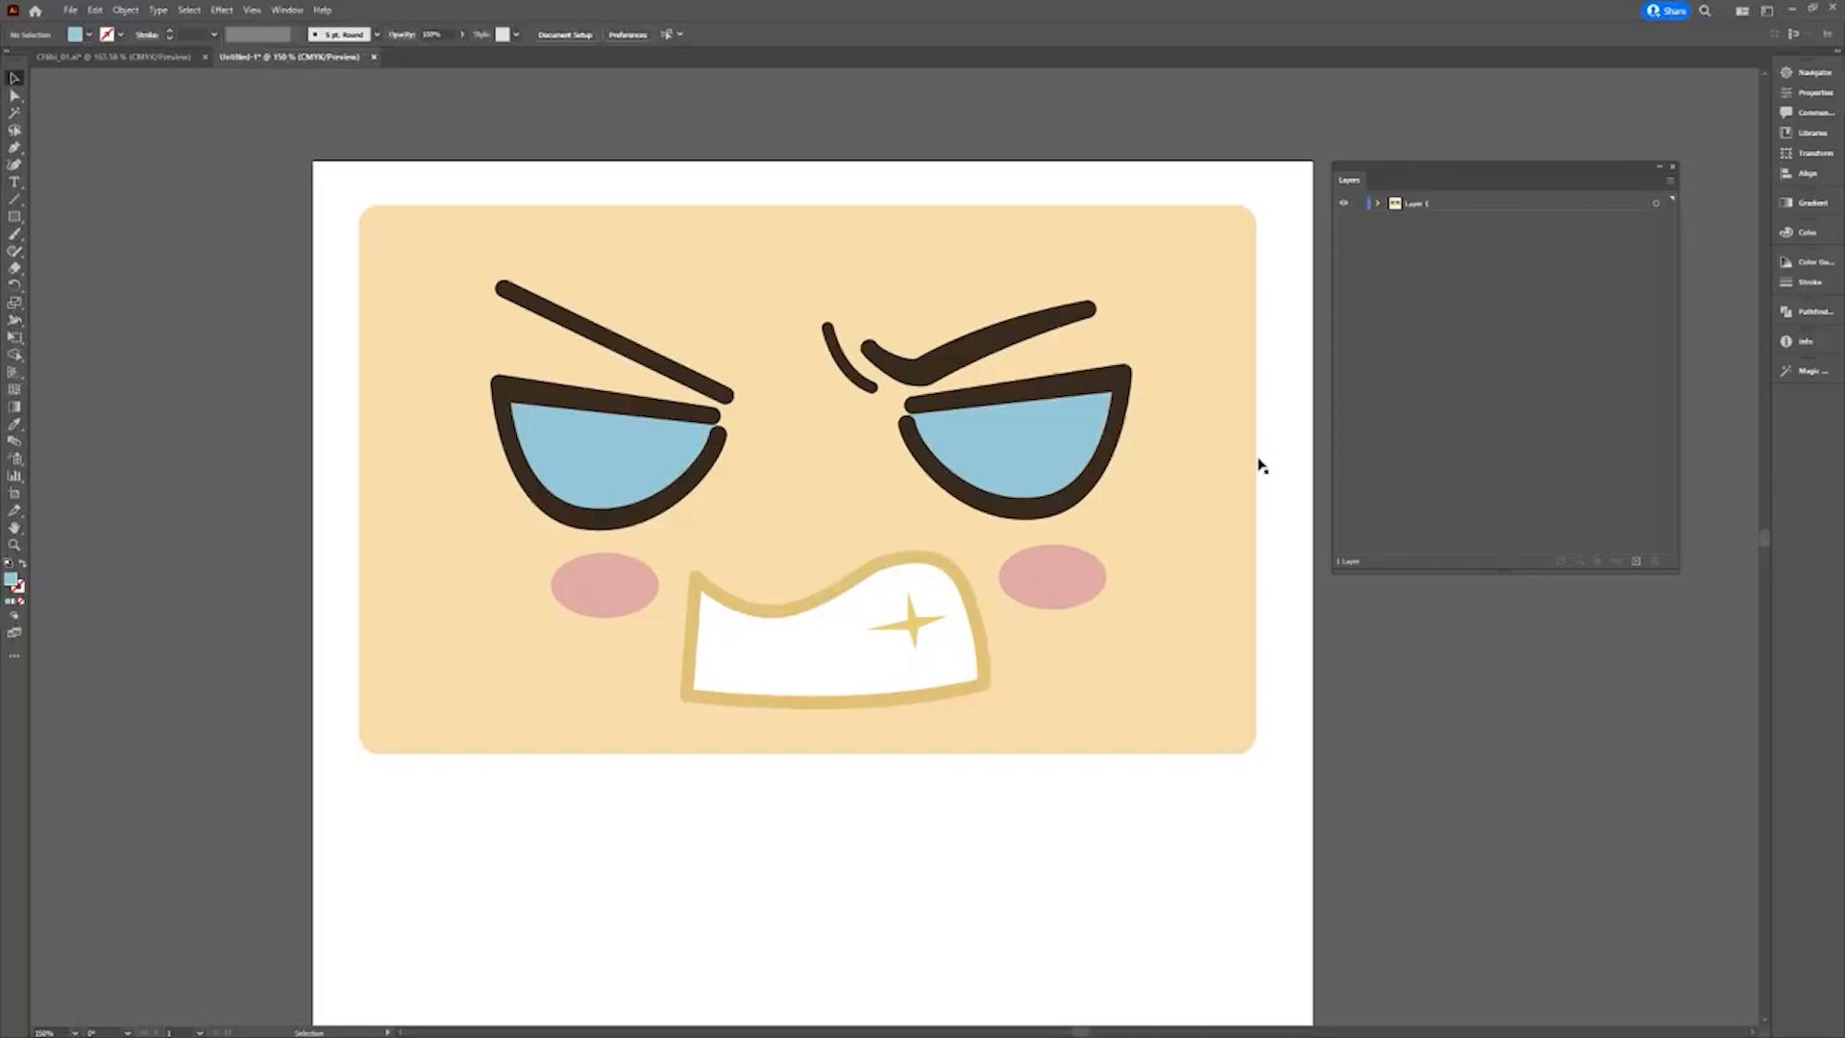
Release the objects of Layer 1 into separate sublayers in sequence, and move Layers 2 to 13 out of Layer 1.
click(1429, 206)
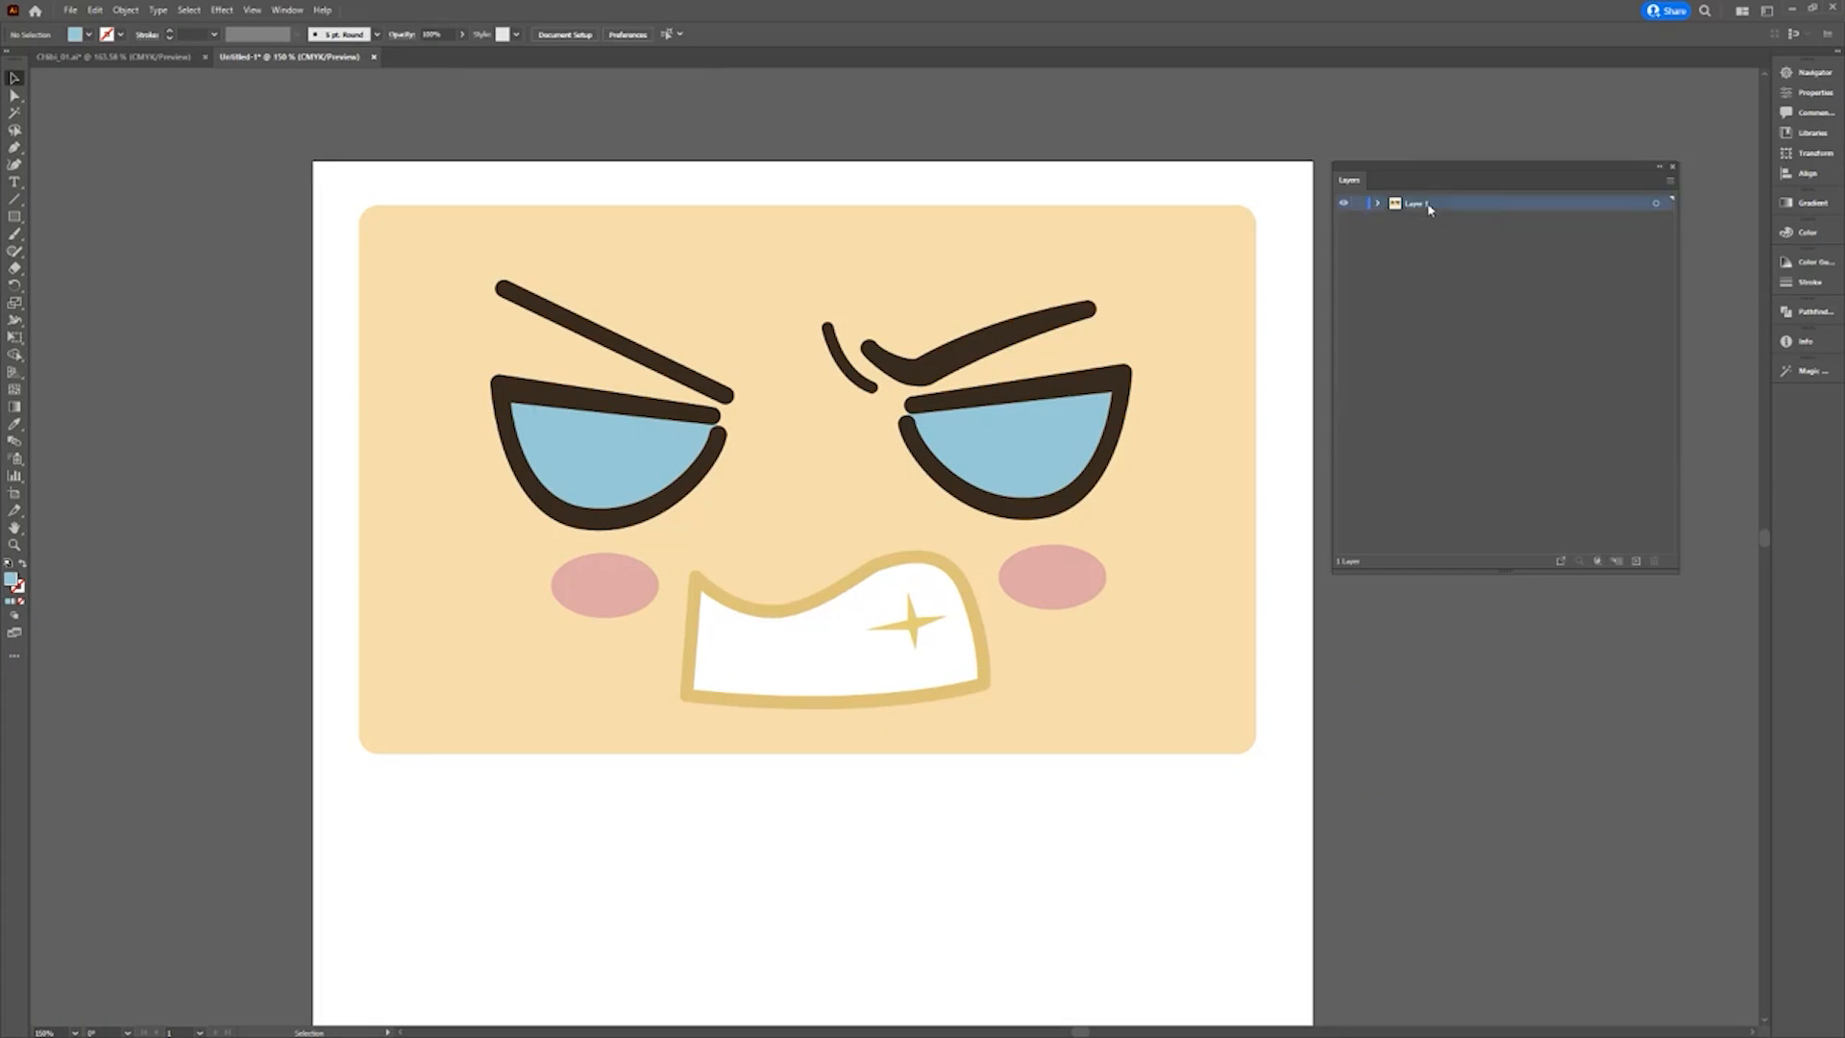
click(1674, 182)
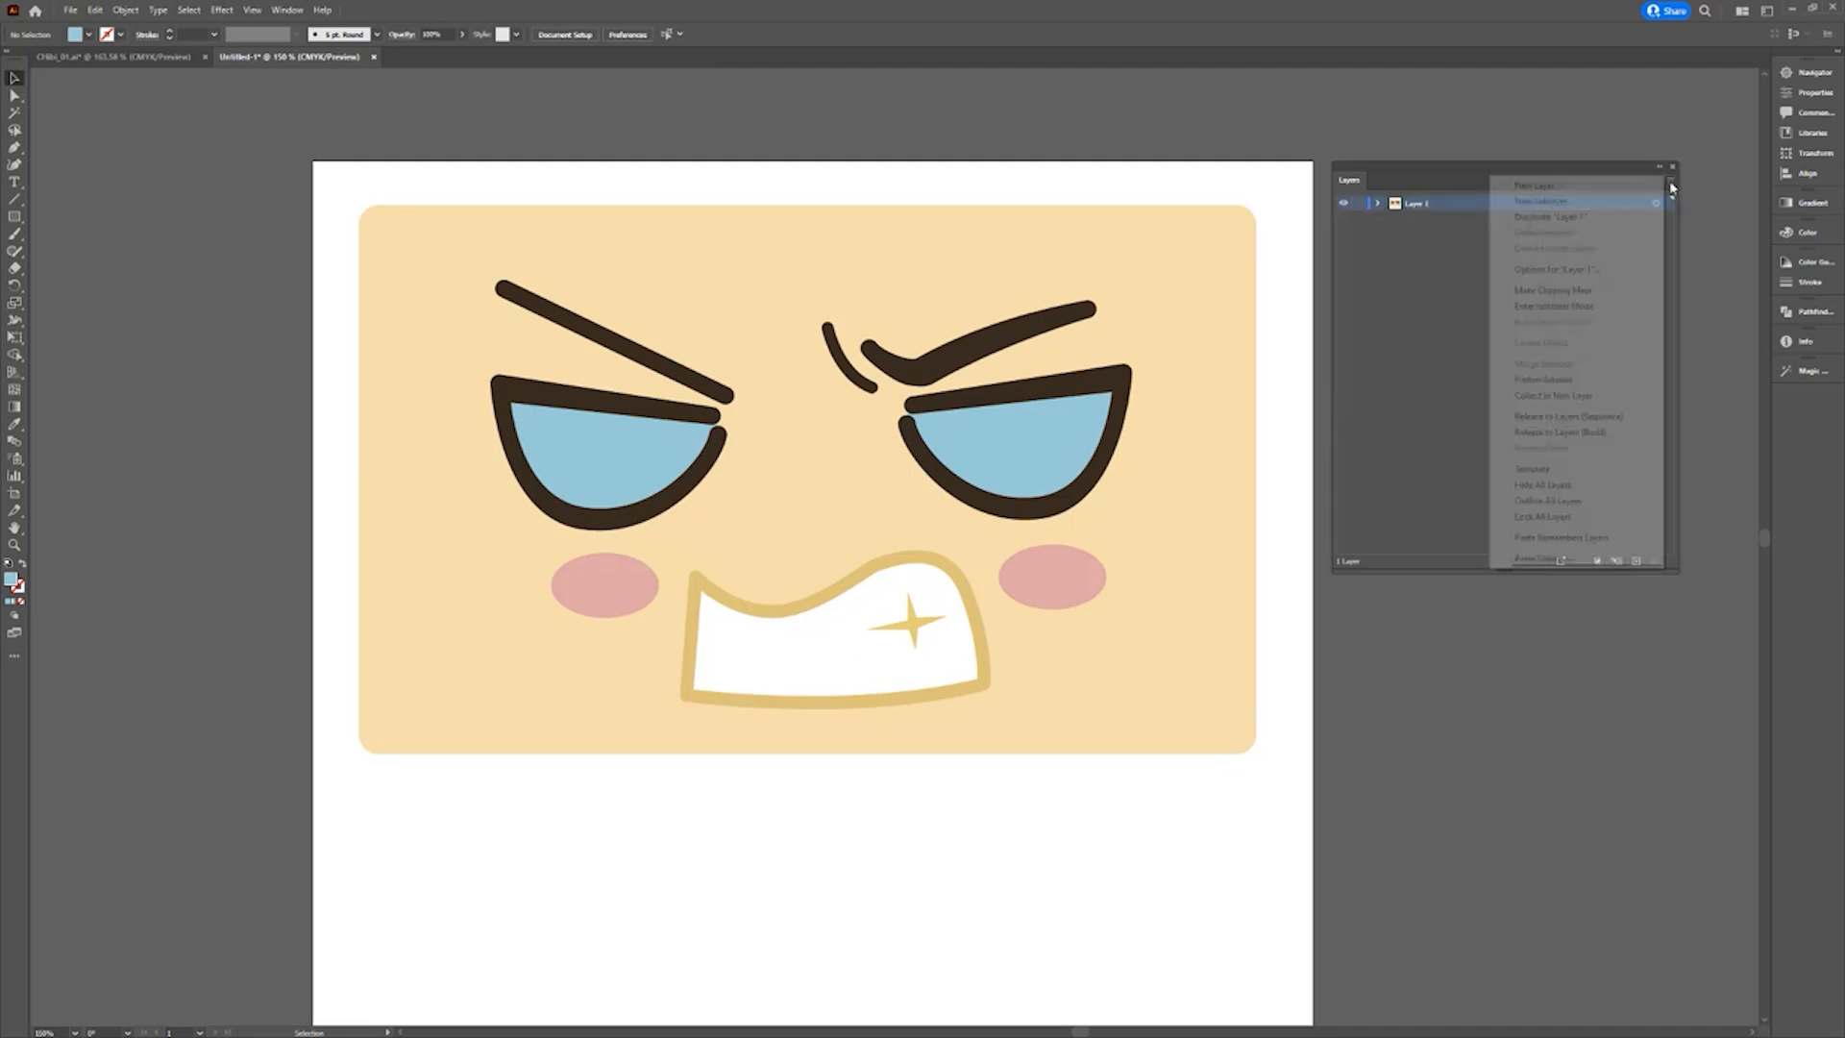
click(1619, 416)
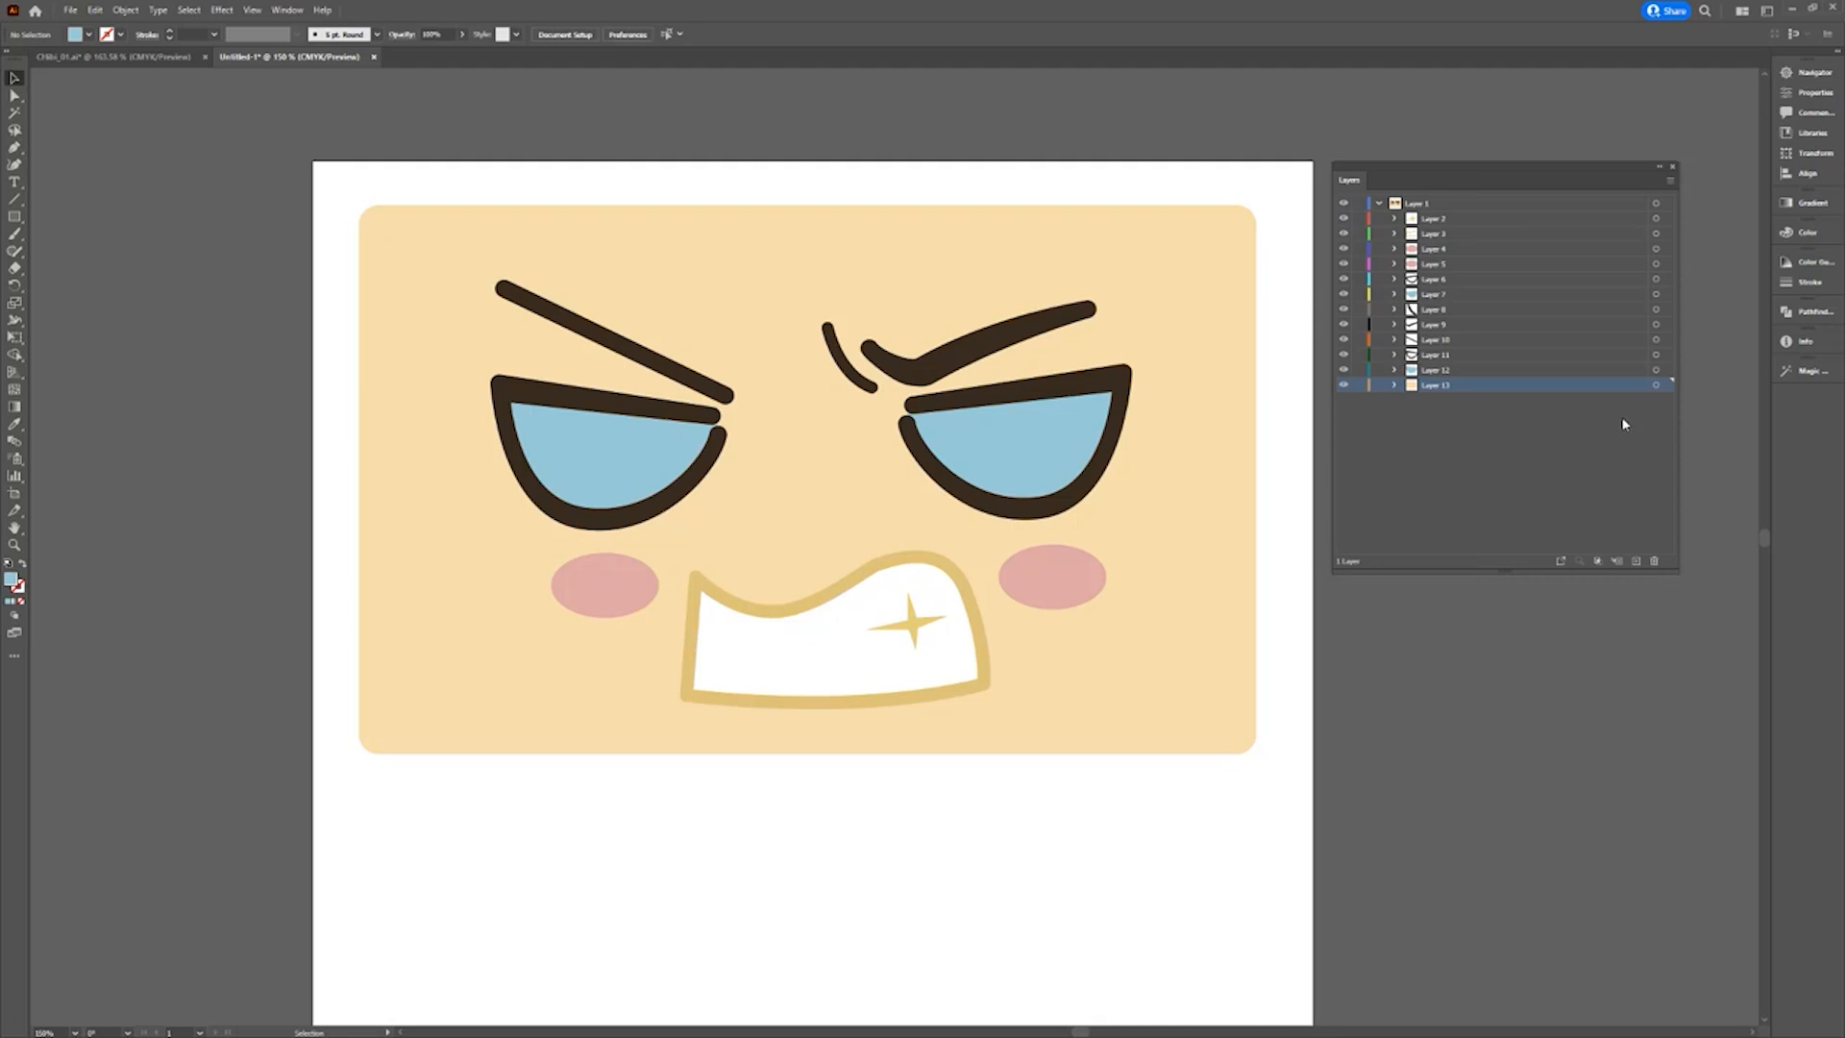
click(1422, 221)
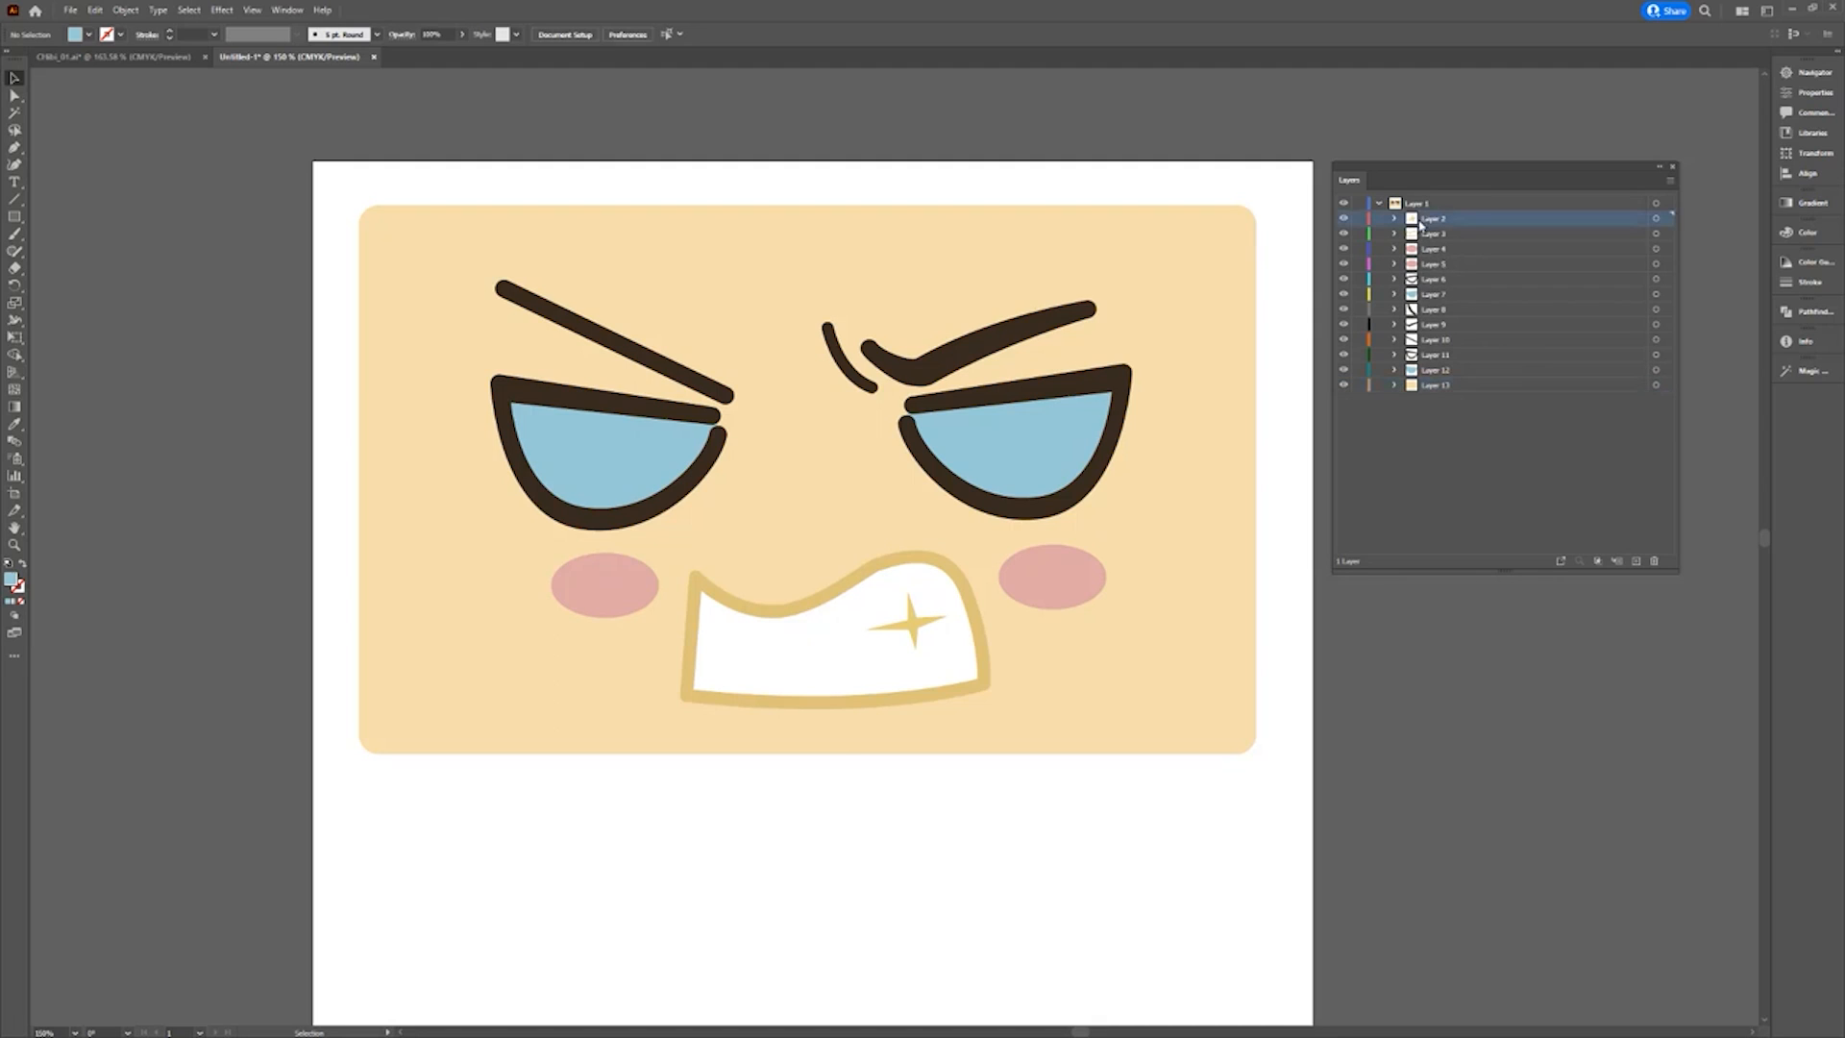
shift+click(1434, 385)
drag(1430, 388, 1380, 467)
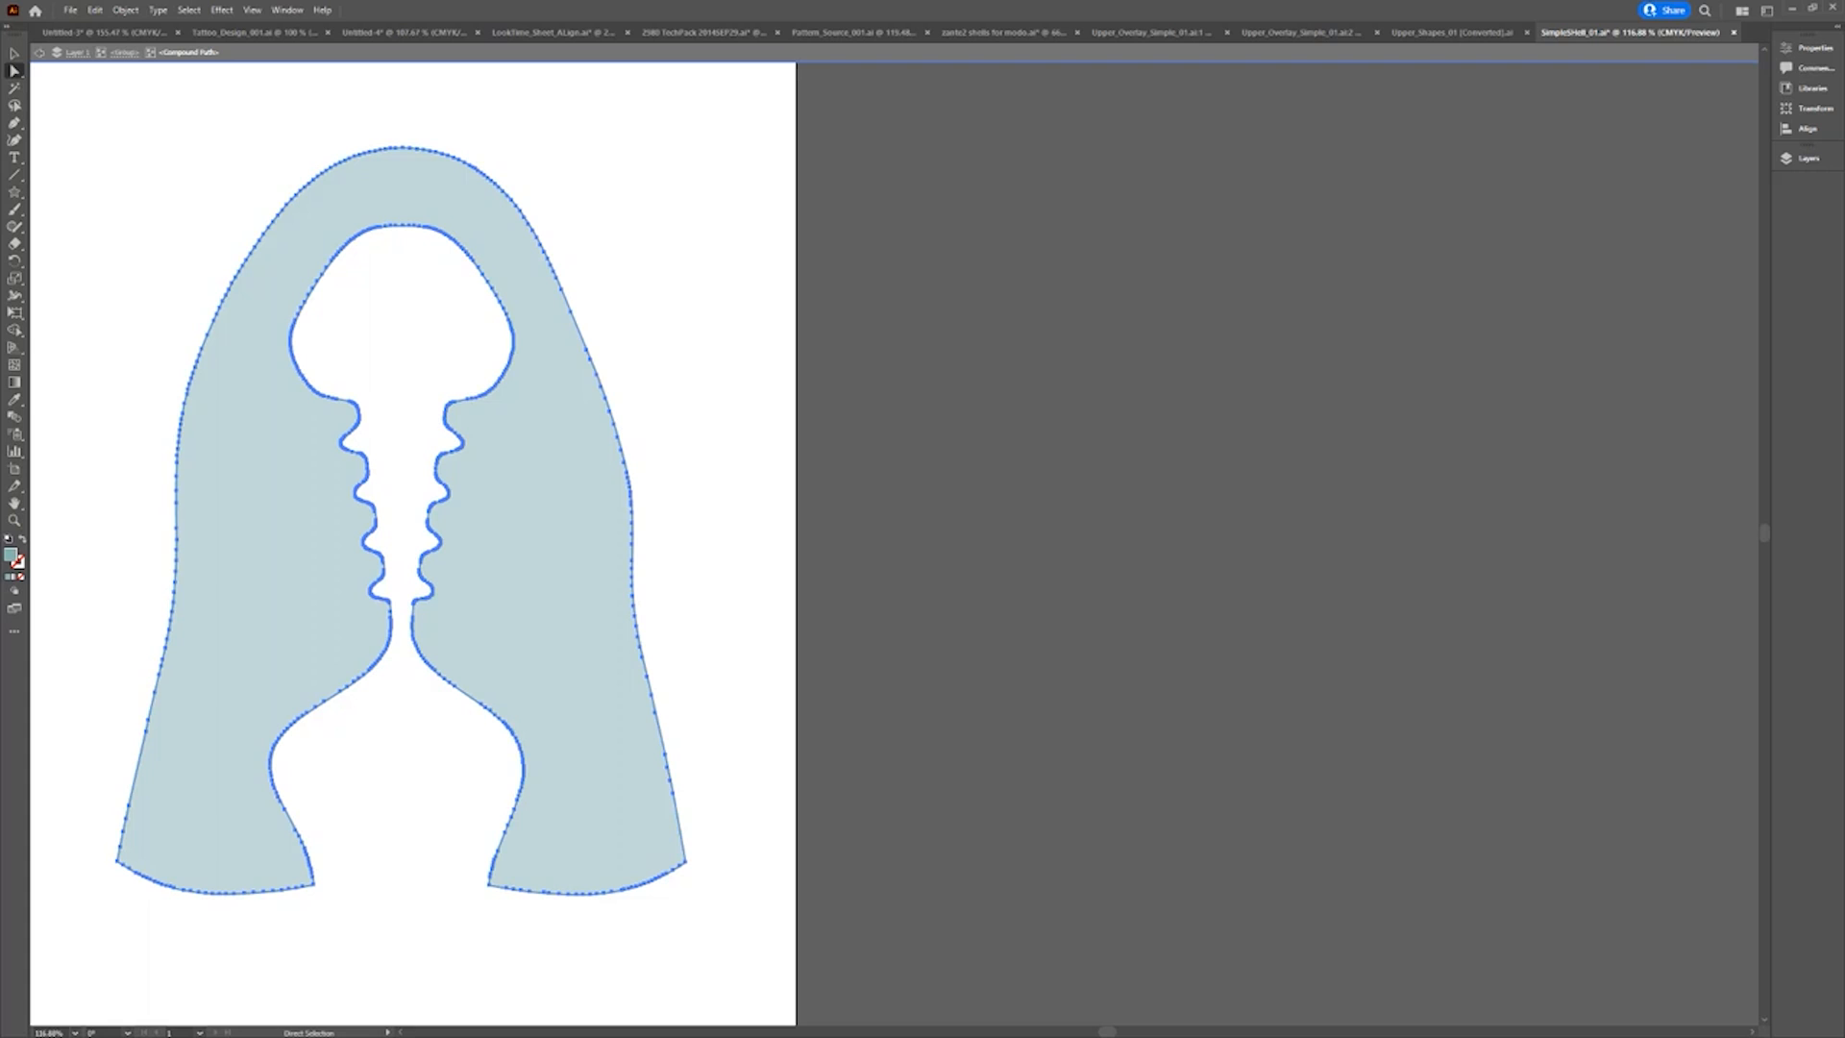
Simplify the selected compound path, trying automatic simplification and a lower curve amount before applying the detailed settings.
click(125, 10)
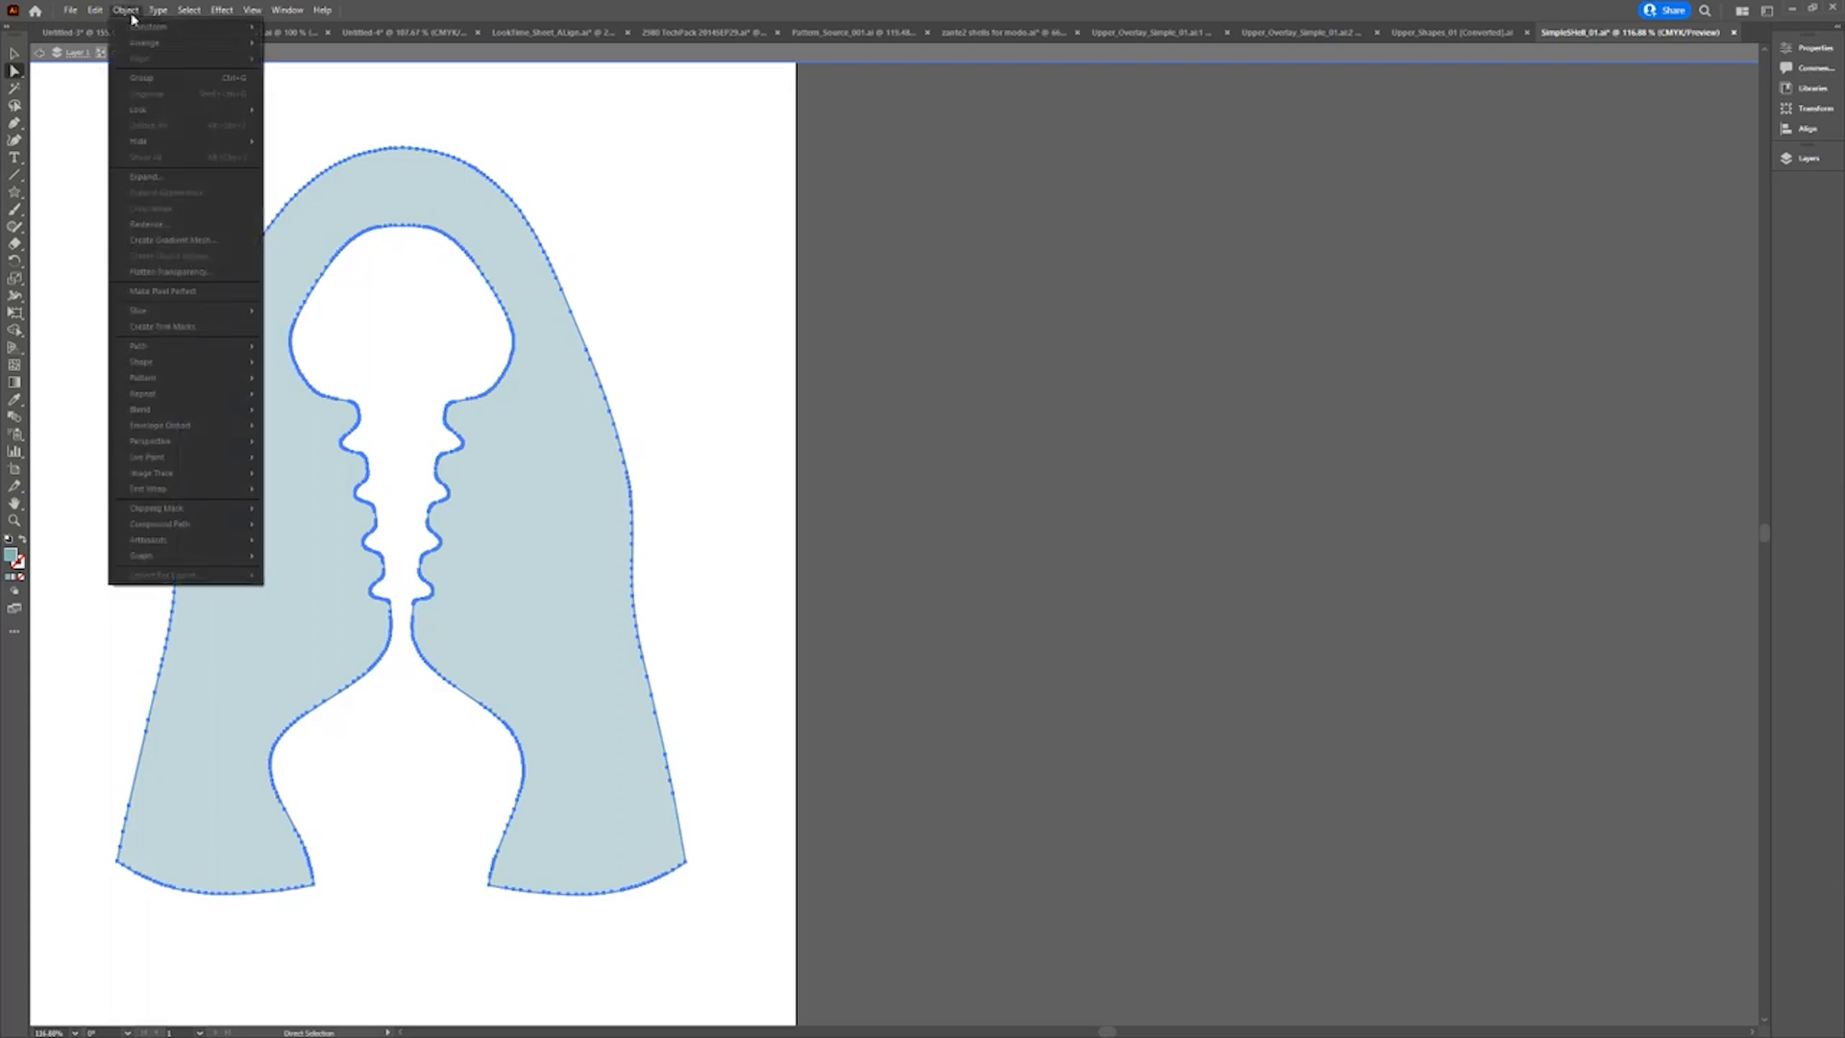
mouse_move(189, 346)
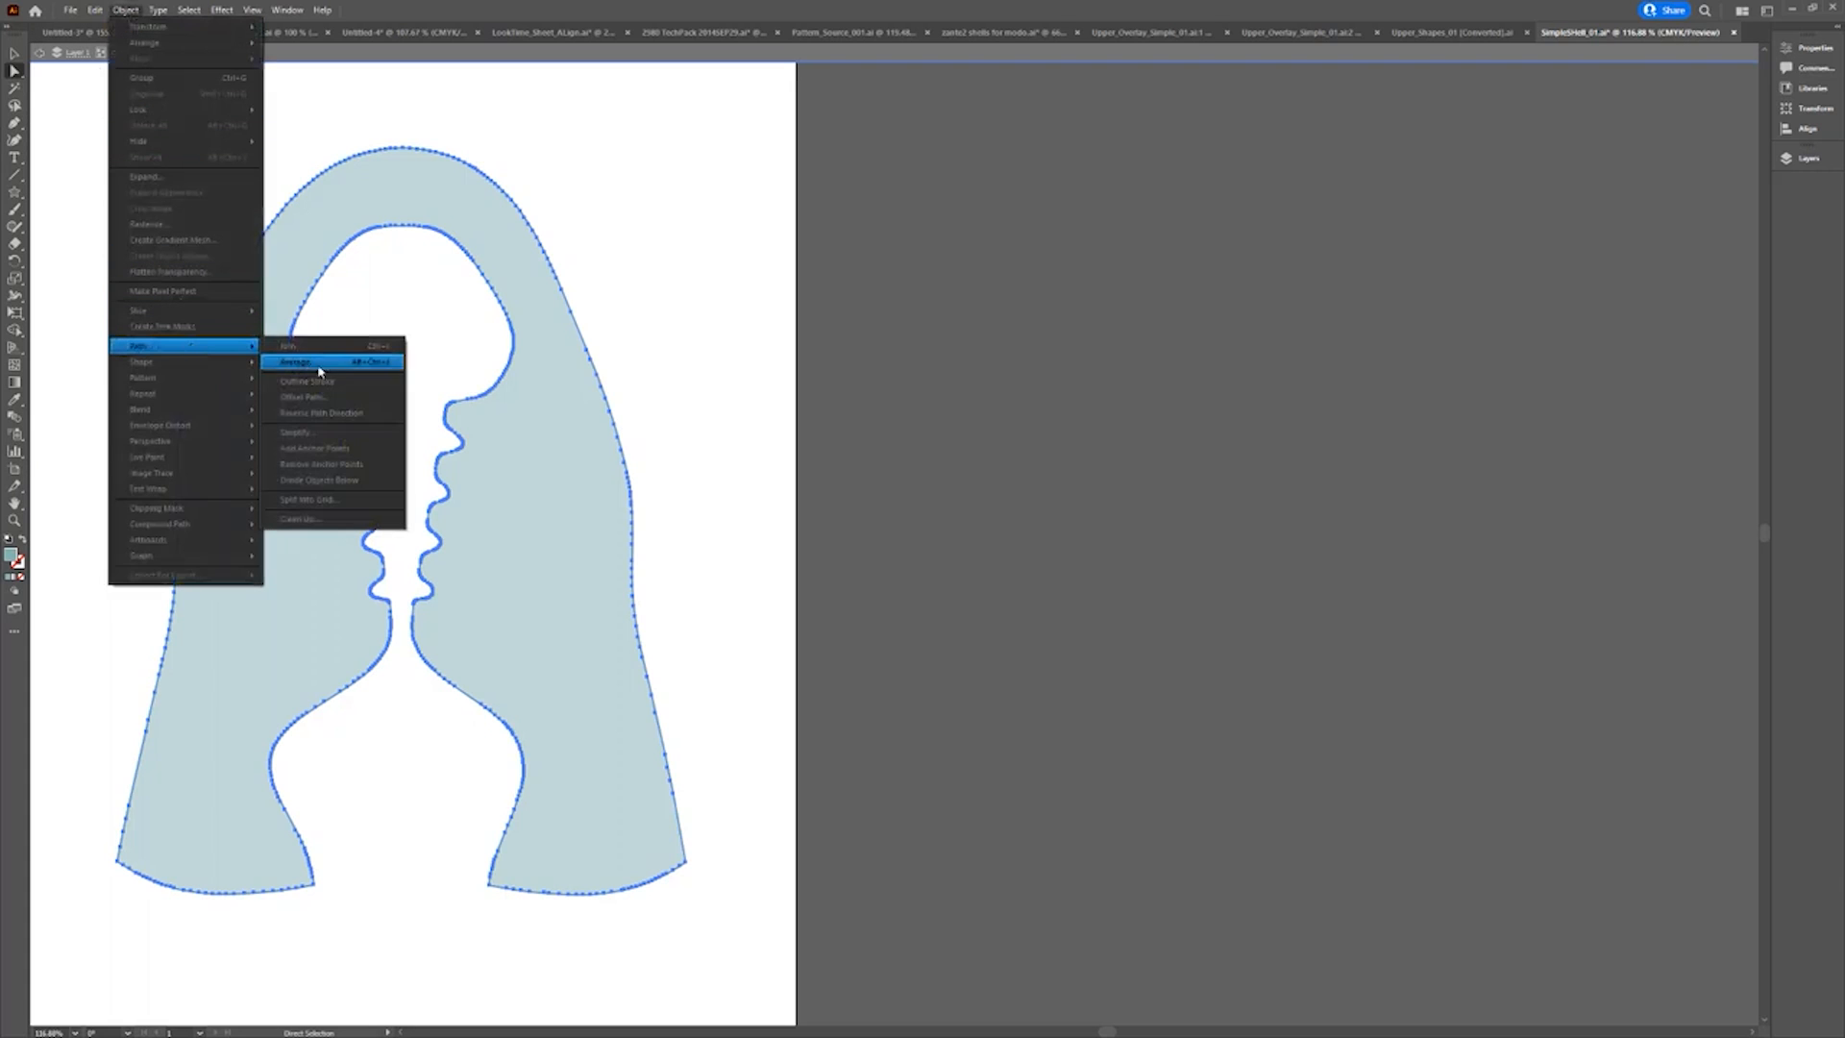
click(342, 432)
click(942, 550)
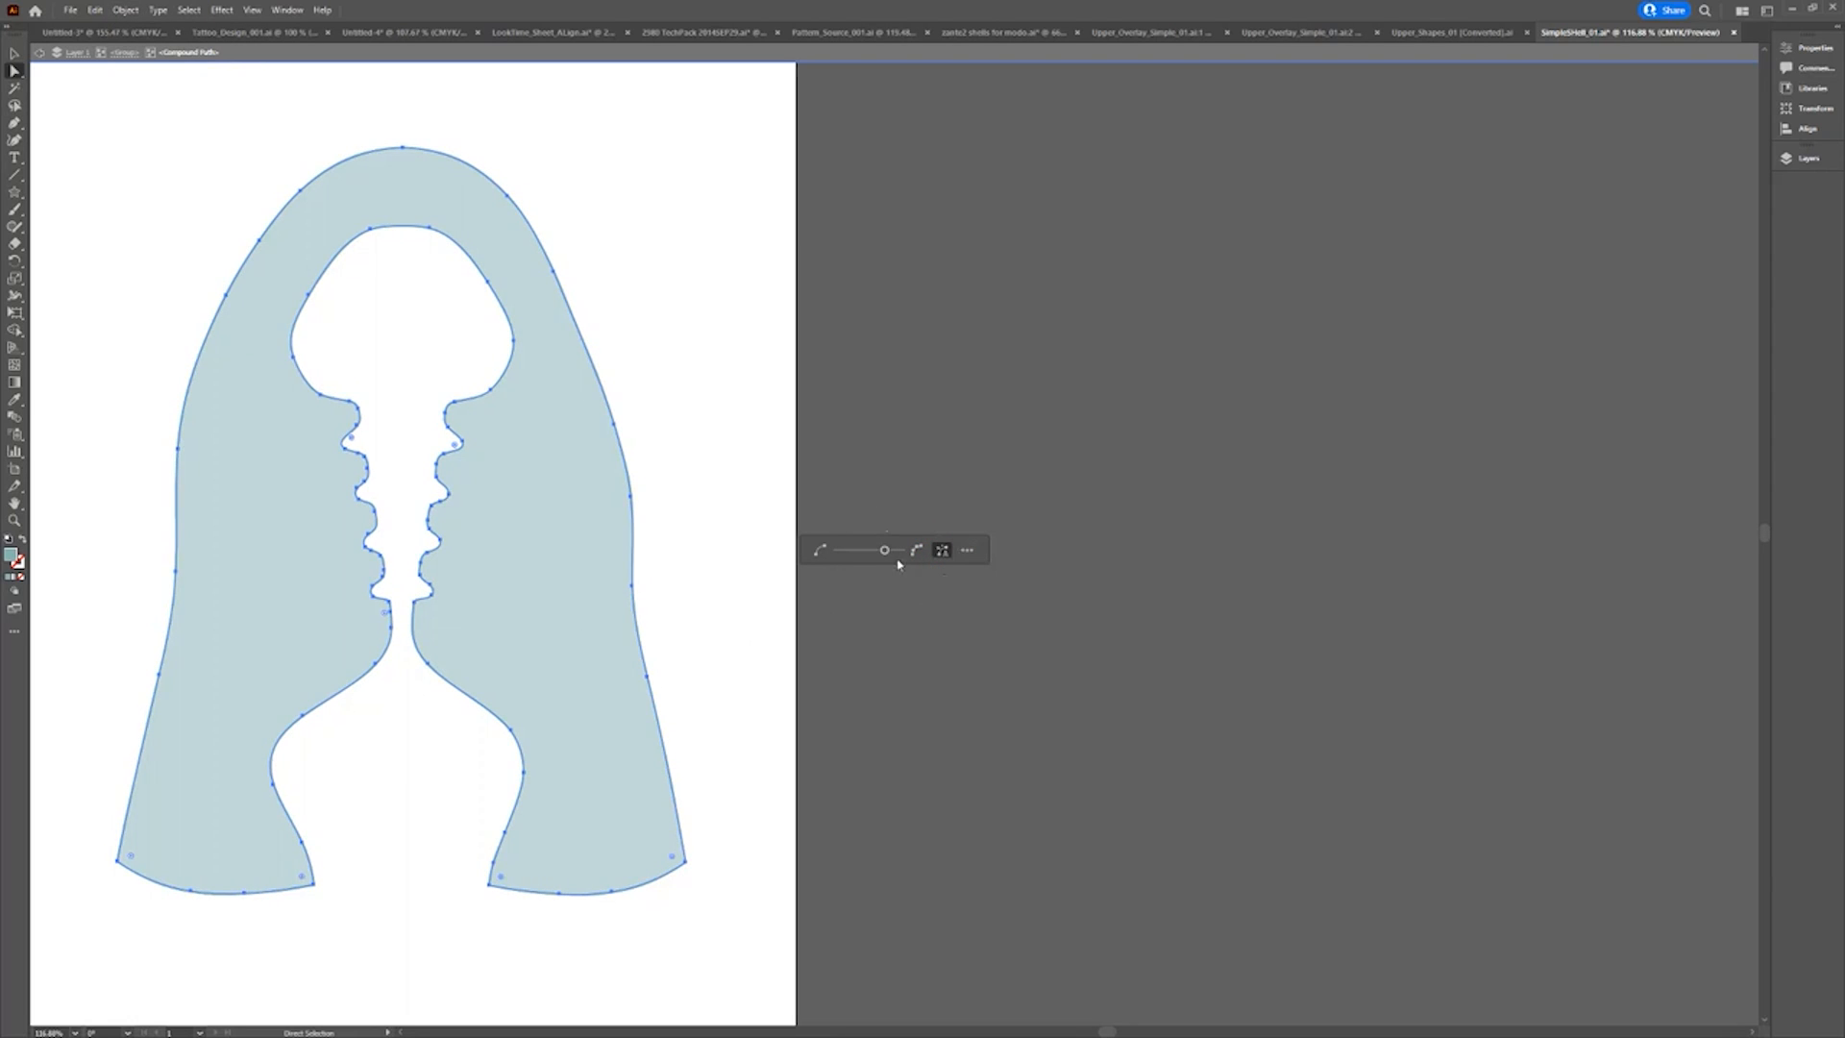
drag(887, 553, 852, 551)
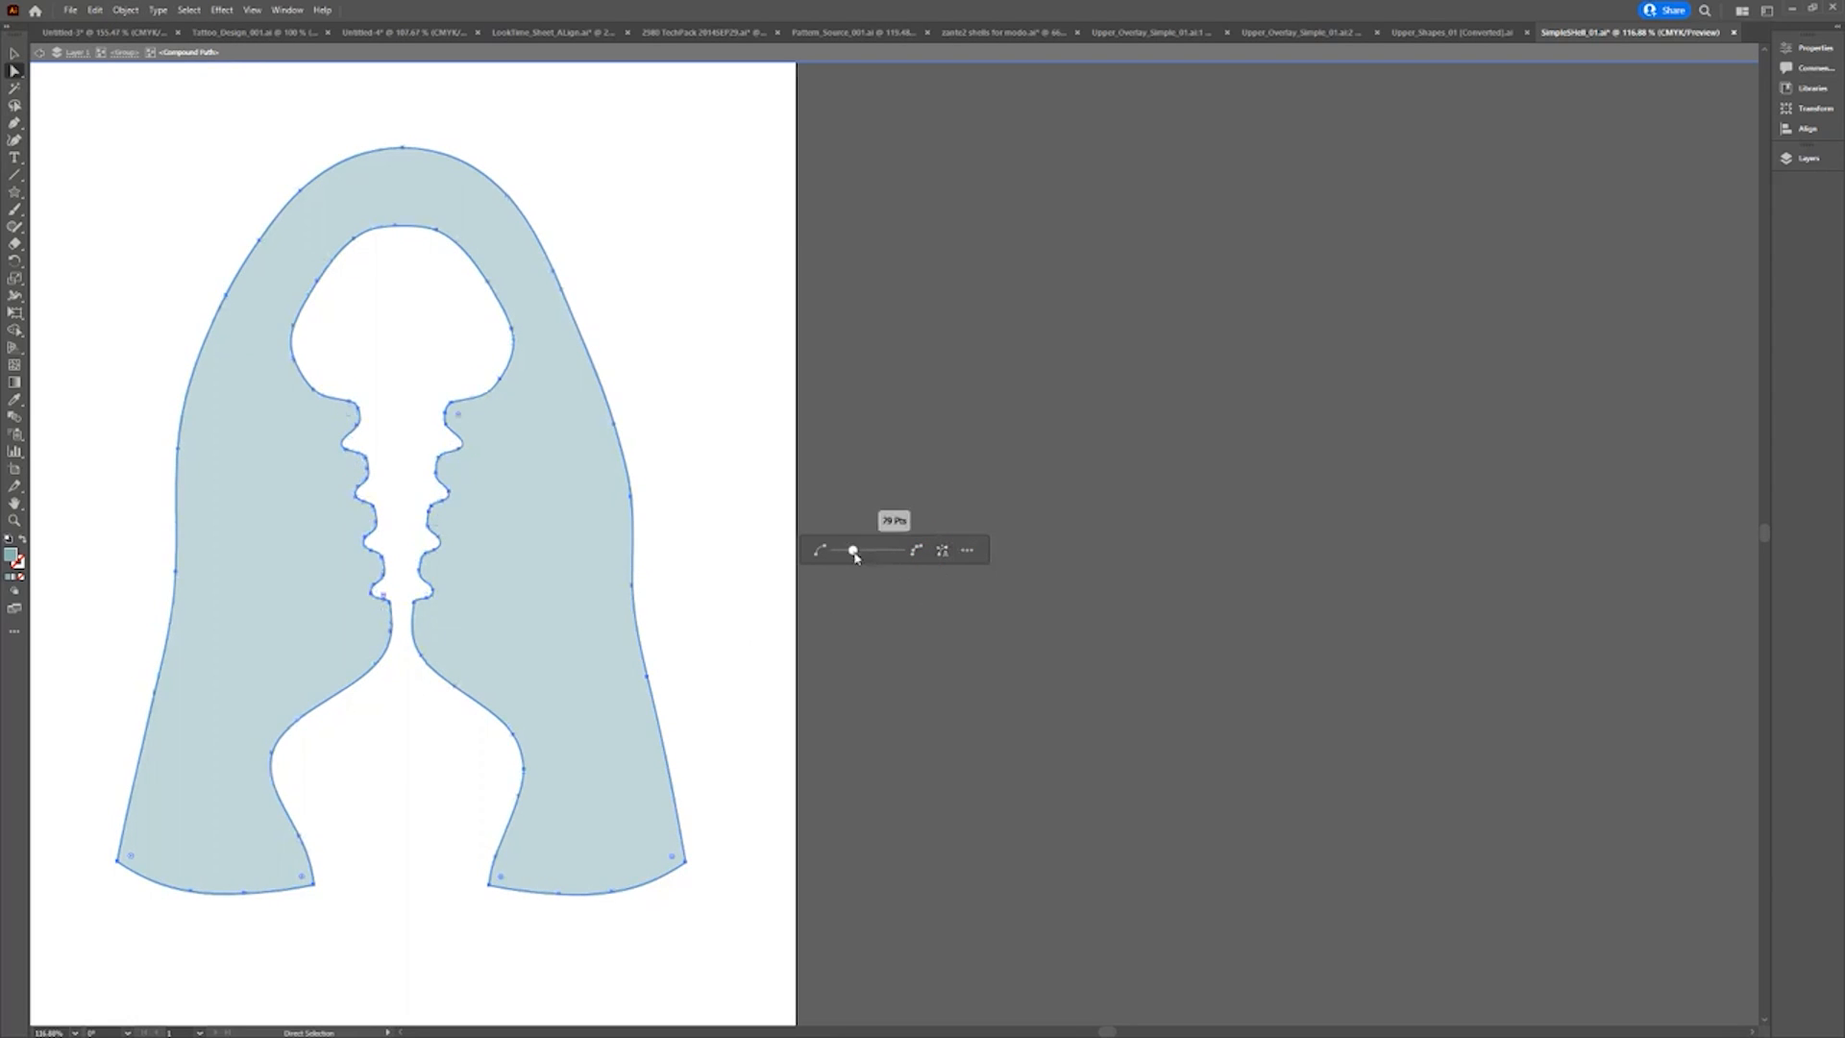
click(968, 552)
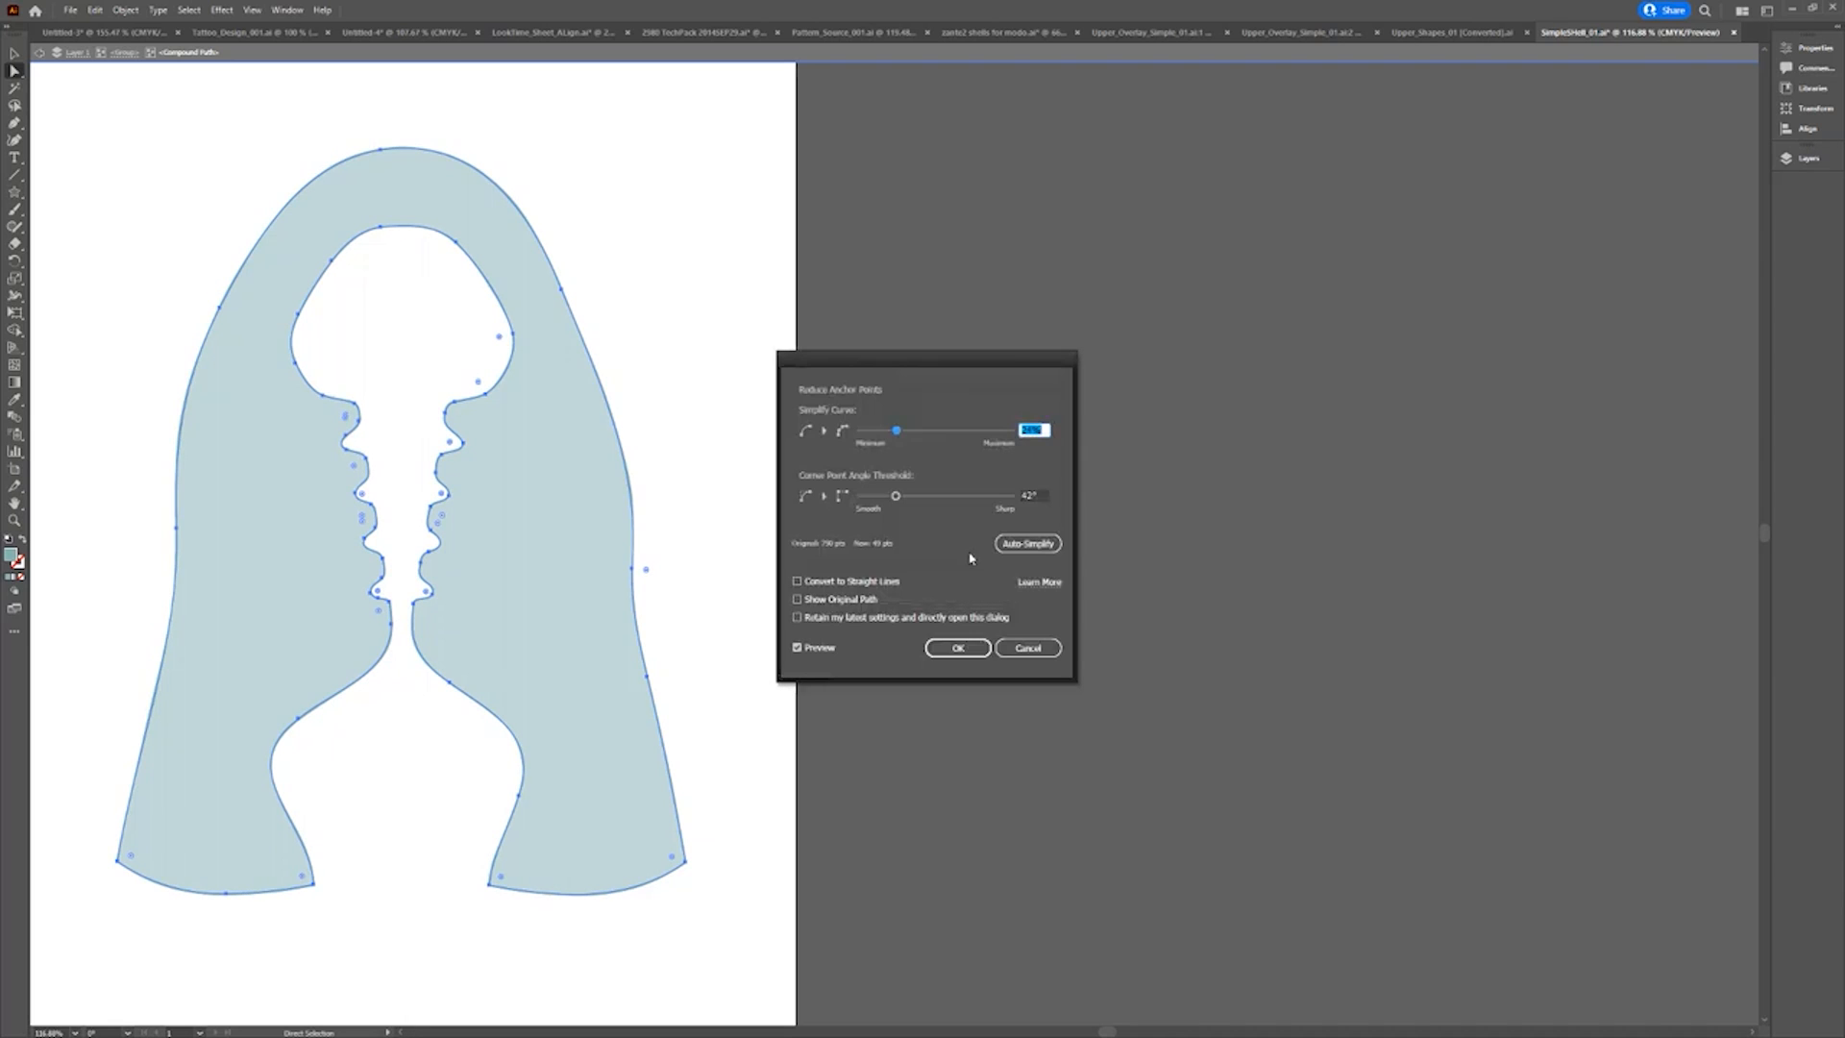
click(960, 649)
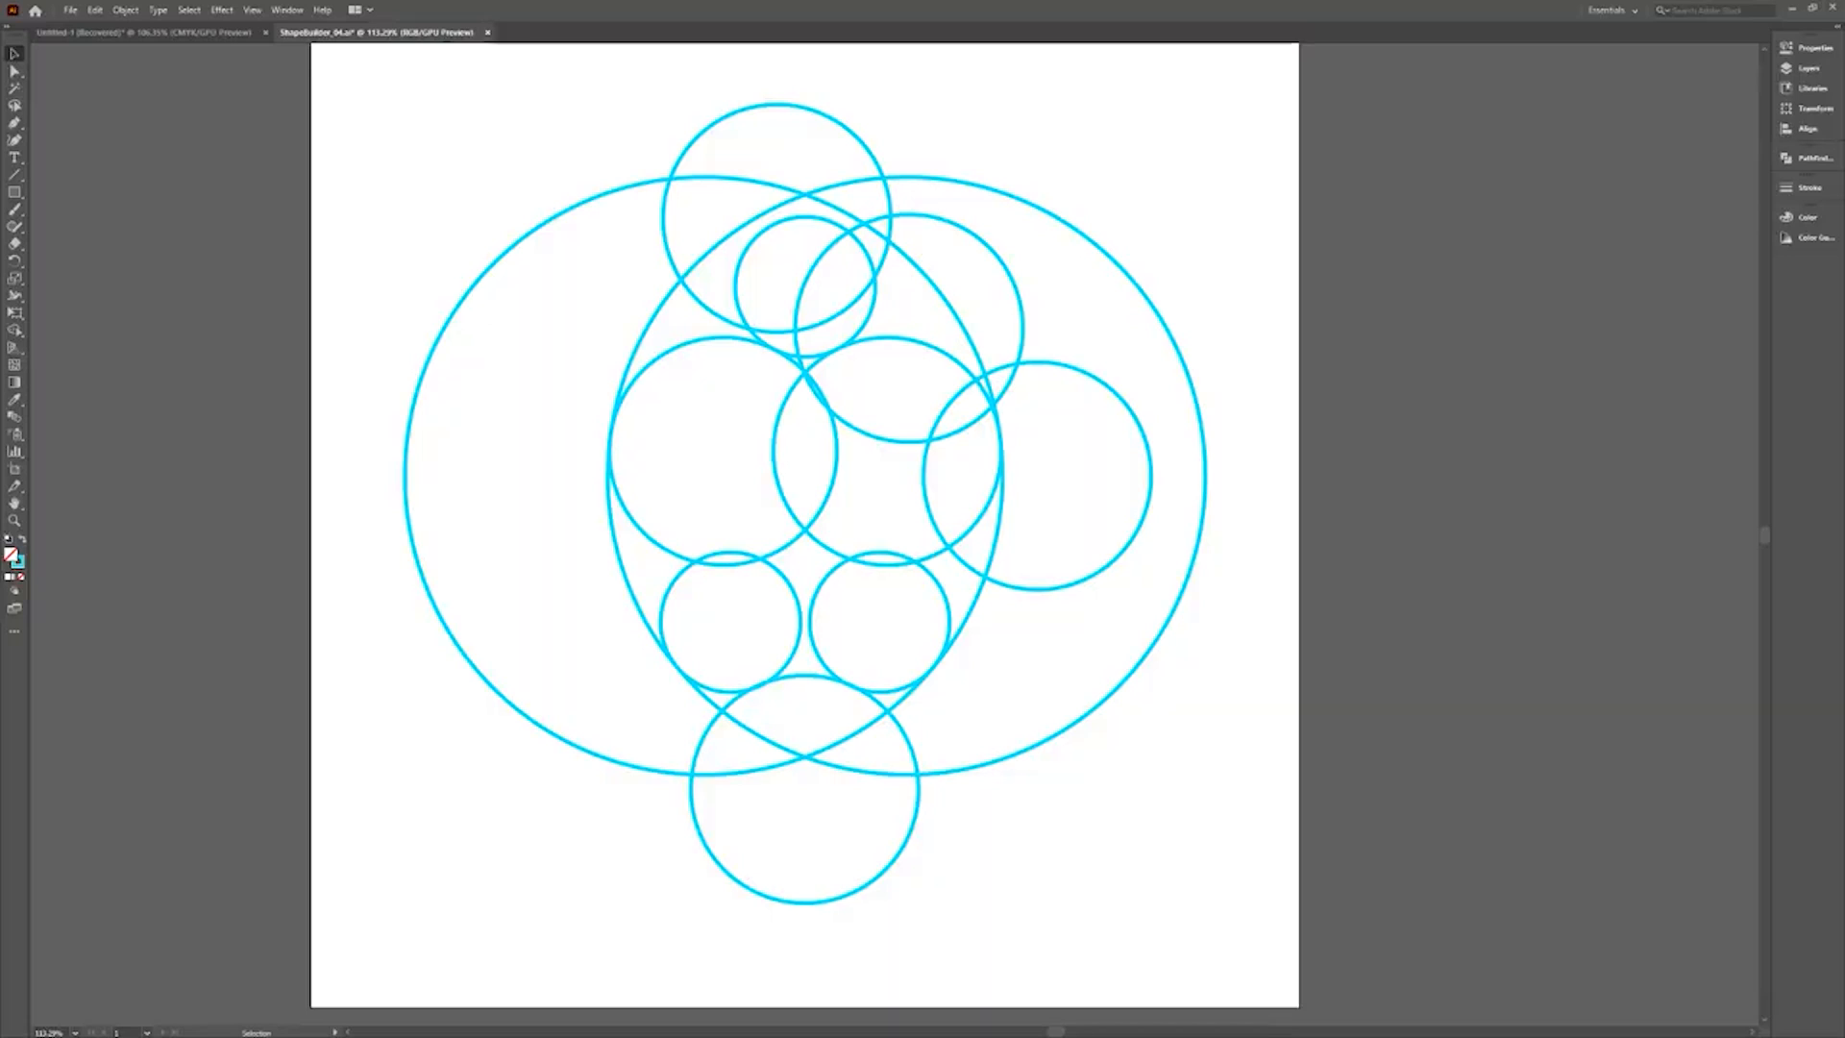
Select all the overlapping circles and merge the regions of the leaf with the Shape Builder tool.
drag(402, 95, 1192, 920)
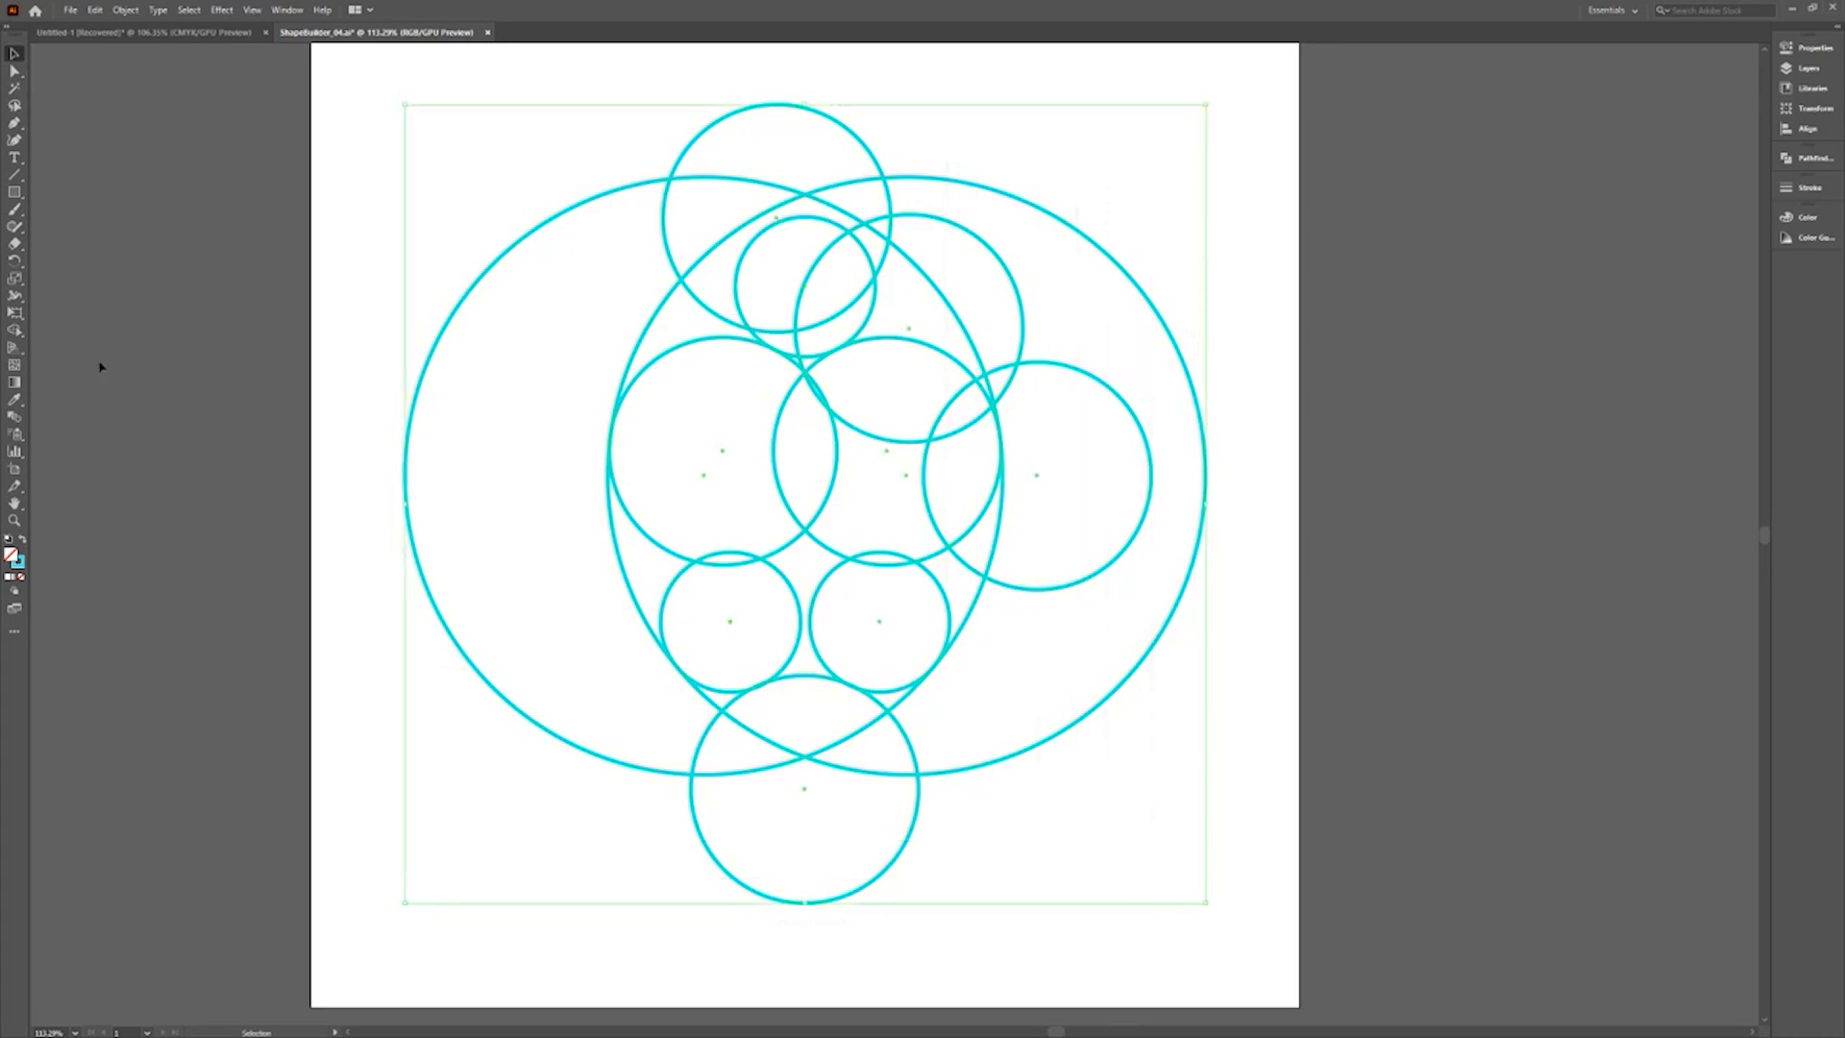
click(16, 332)
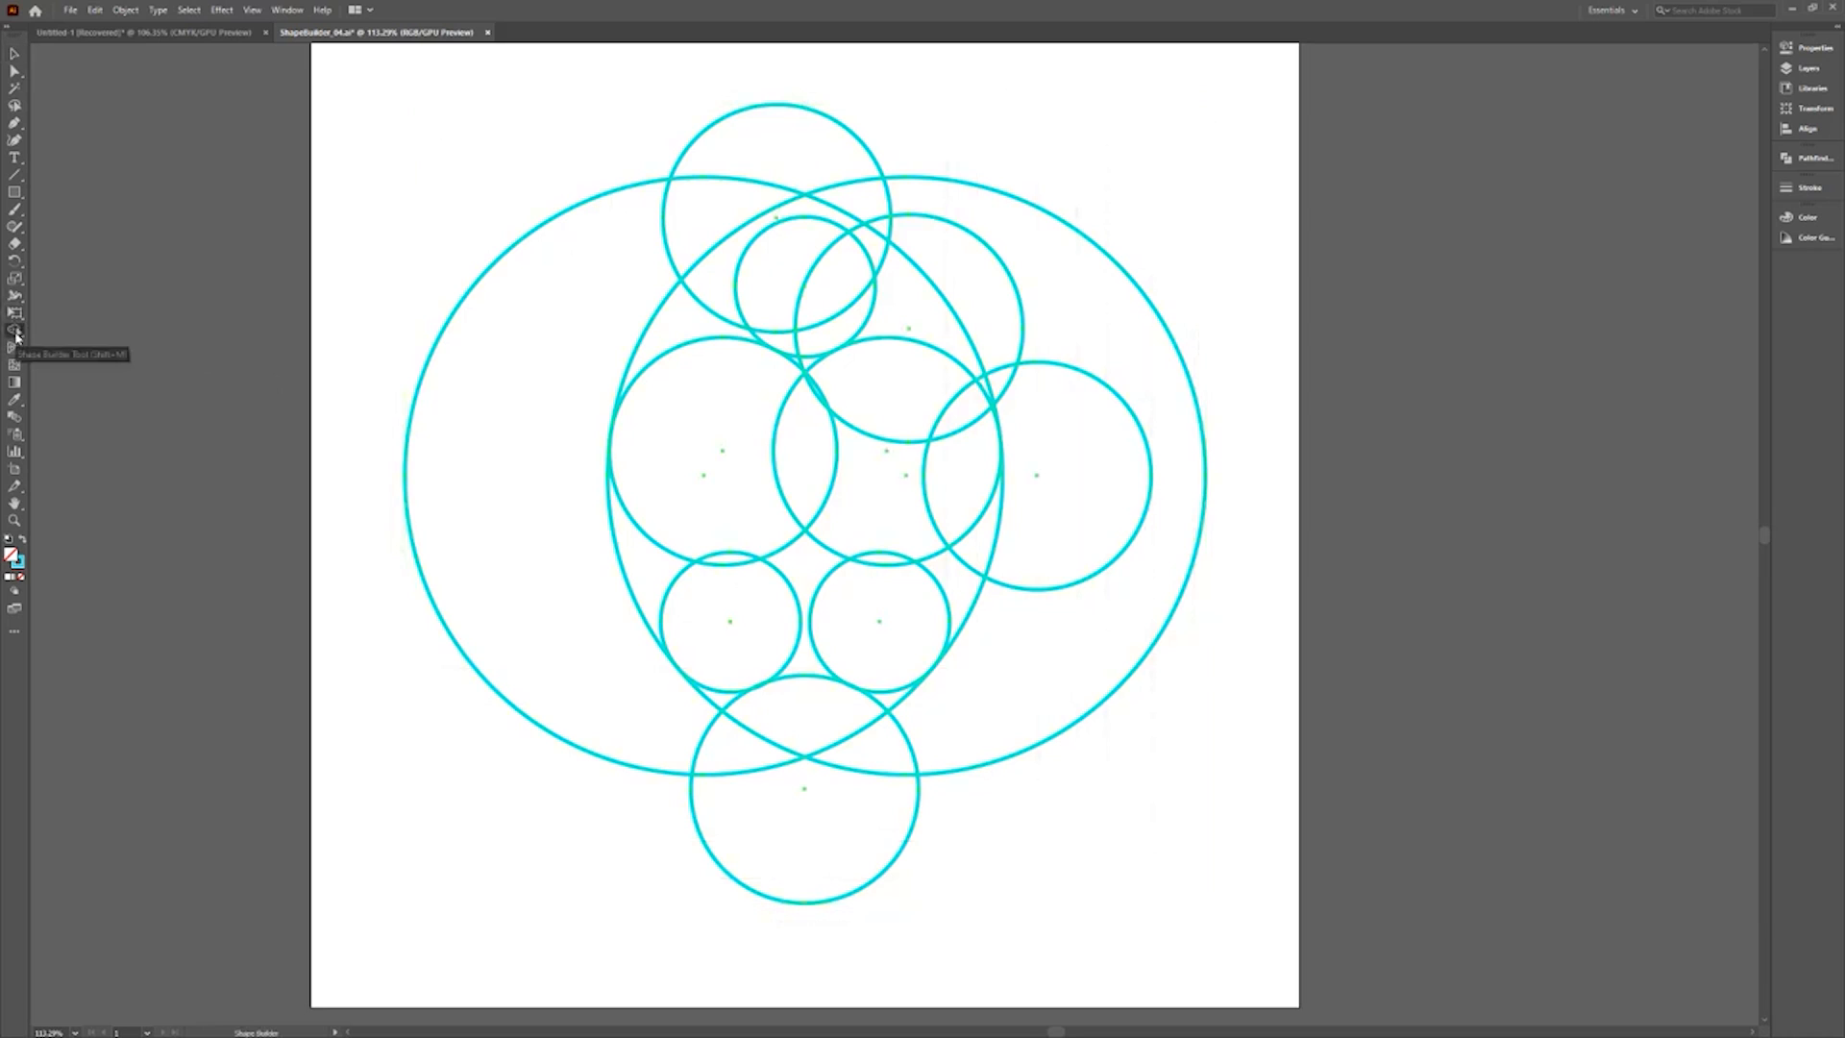
click(852, 272)
With Shape Builder, remove the regions outside the apple outline and its bottom tips, and merge the body regions into one shape.
key(alt)
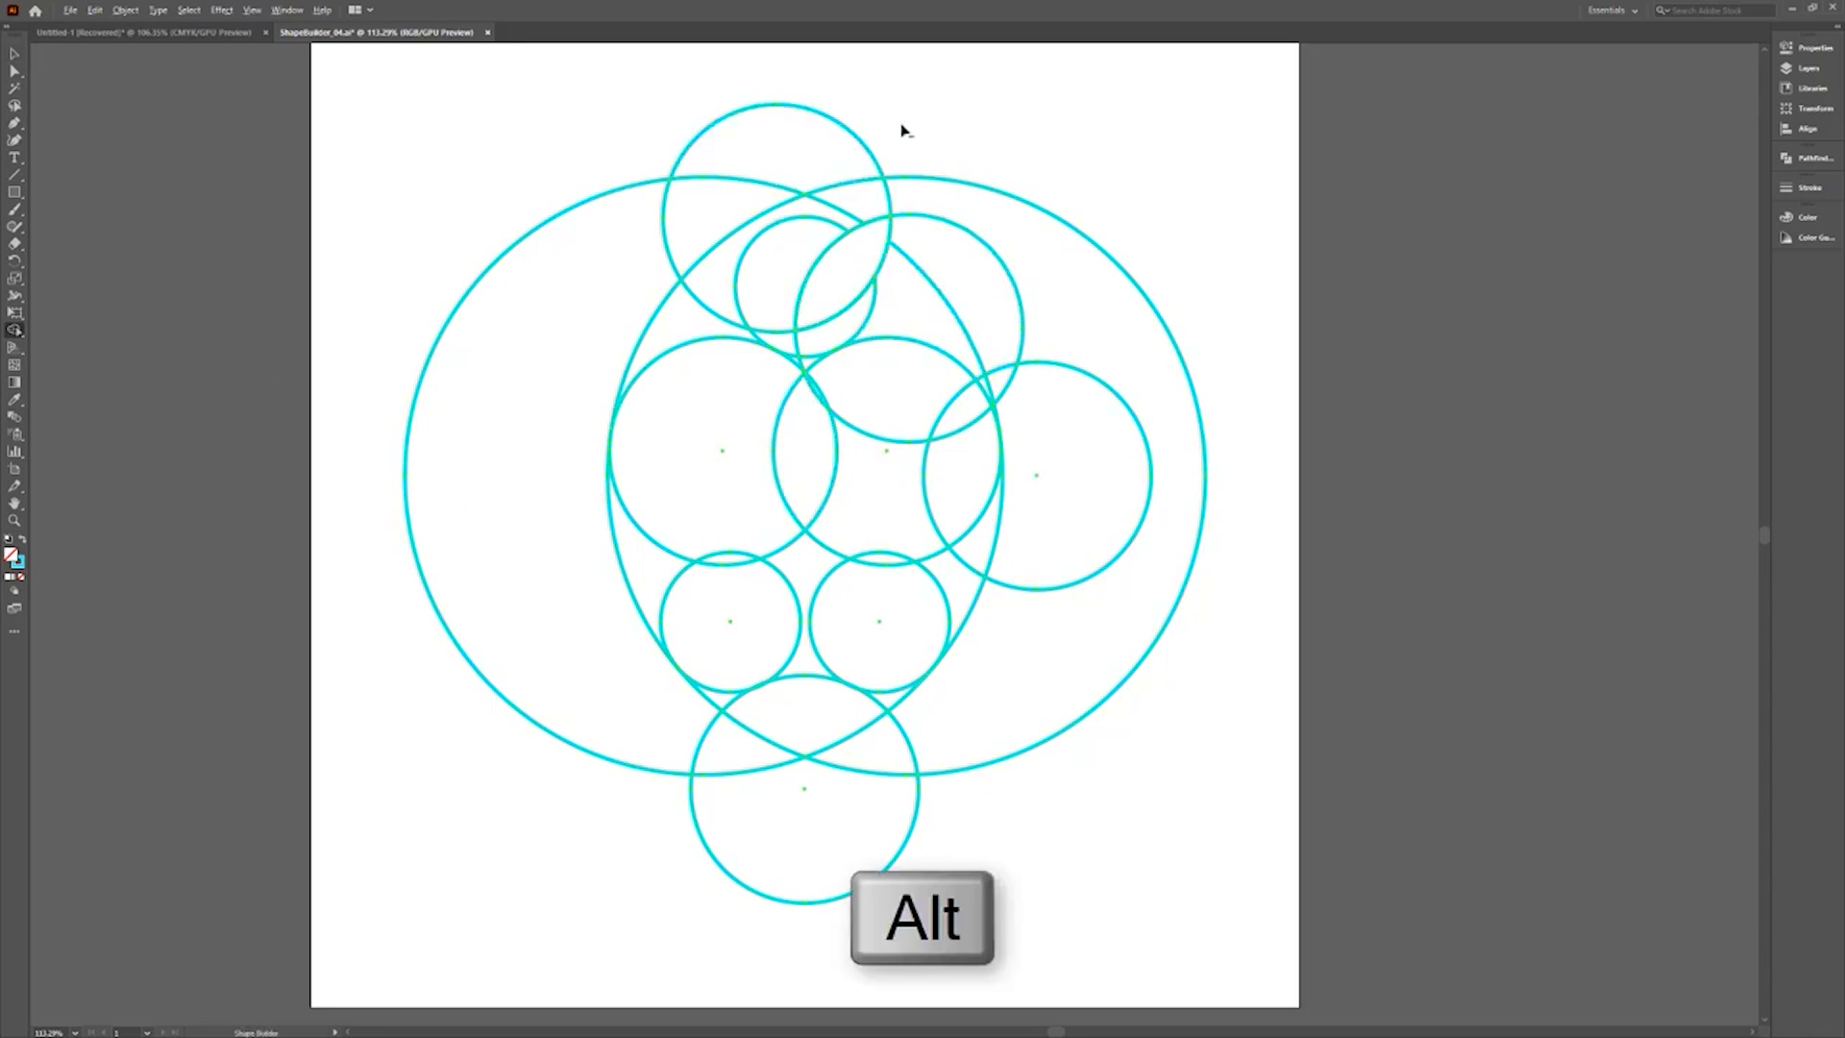
mouse_move(900, 124)
mouse_down()
mouse_move(783, 260)
mouse_move(666, 317)
mouse_move(680, 202)
mouse_move(775, 338)
mouse_up()
mouse_move(989, 114)
mouse_down()
mouse_move(881, 412)
mouse_move(989, 383)
mouse_move(1022, 552)
mouse_move(734, 762)
mouse_move(832, 902)
mouse_up()
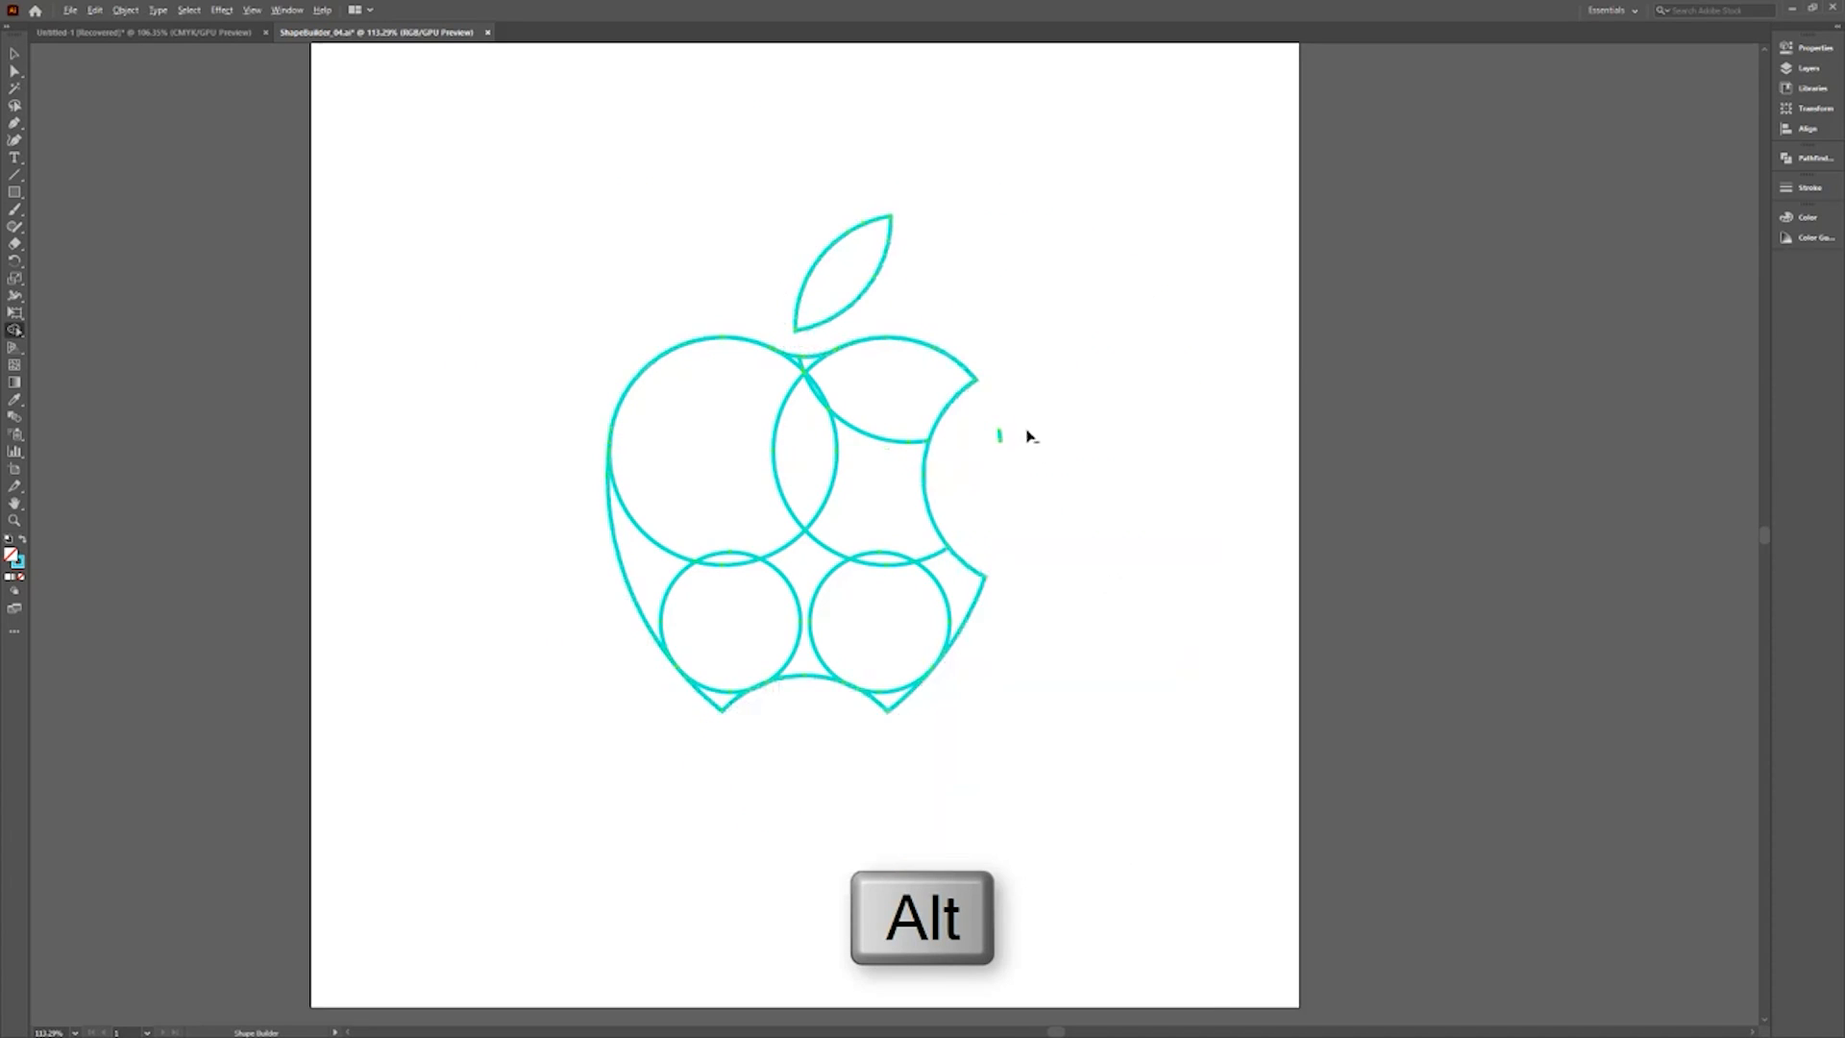
mouse_move(947, 726)
mouse_down()
mouse_move(873, 701)
mouse_move(692, 708)
mouse_up()
mouse_move(1021, 306)
mouse_down()
mouse_move(633, 435)
mouse_move(961, 355)
mouse_move(916, 472)
mouse_move(1019, 494)
mouse_move(1022, 549)
mouse_move(943, 686)
mouse_move(802, 672)
mouse_move(711, 728)
mouse_move(766, 696)
mouse_up()
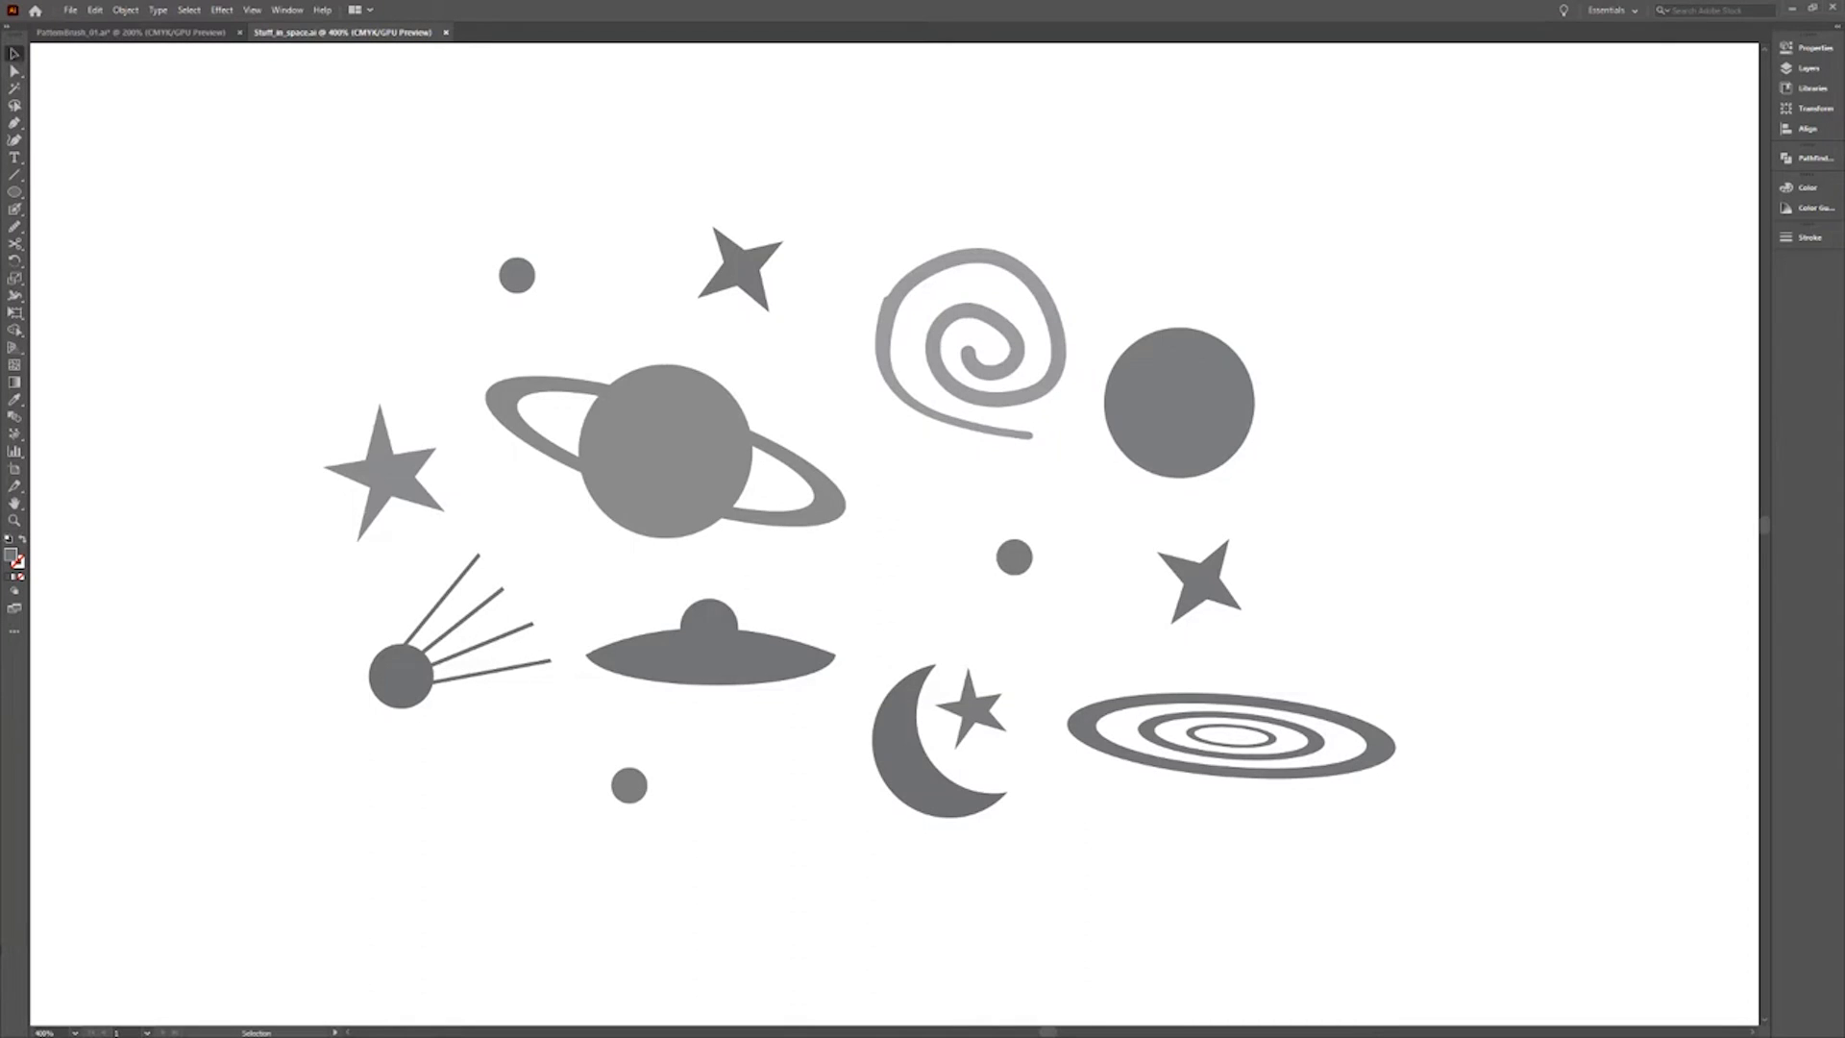
Save the flying saucer as a new dynamic symbol named UFO with the Graphic export type.
click(286, 12)
click(362, 627)
click(748, 668)
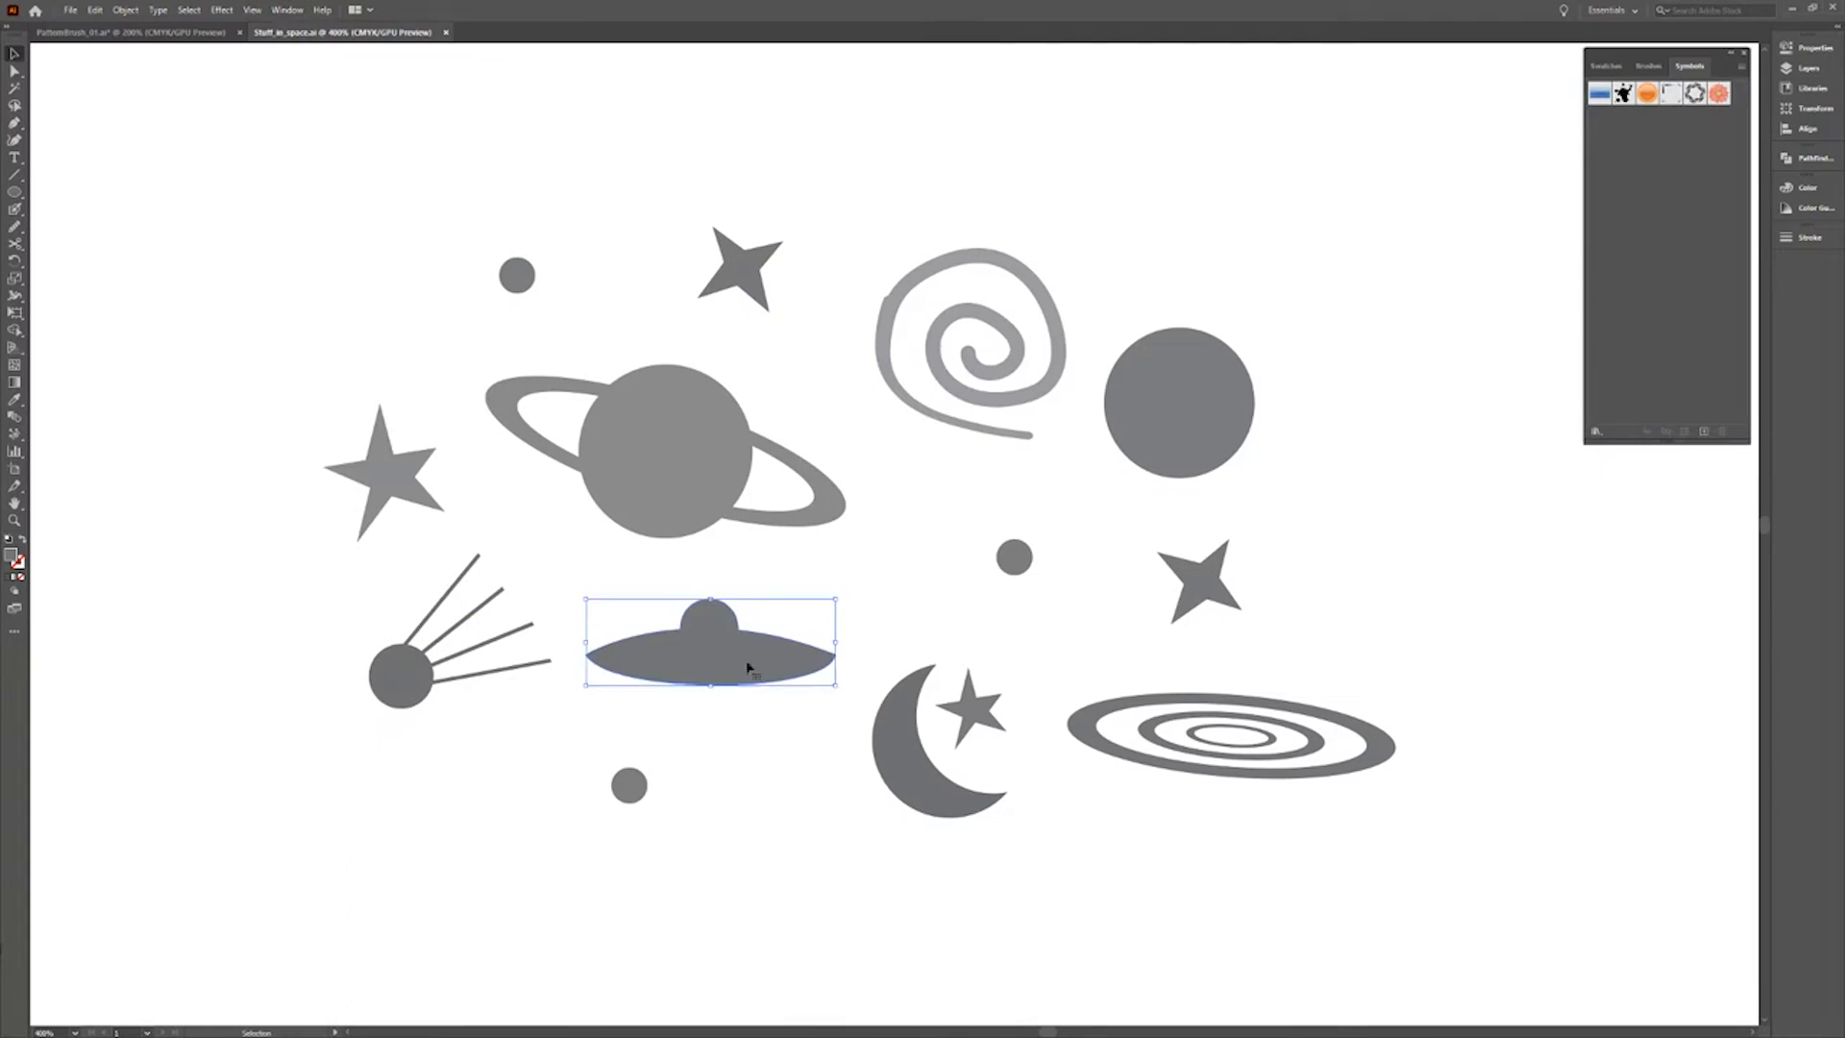
drag(748, 668, 1689, 193)
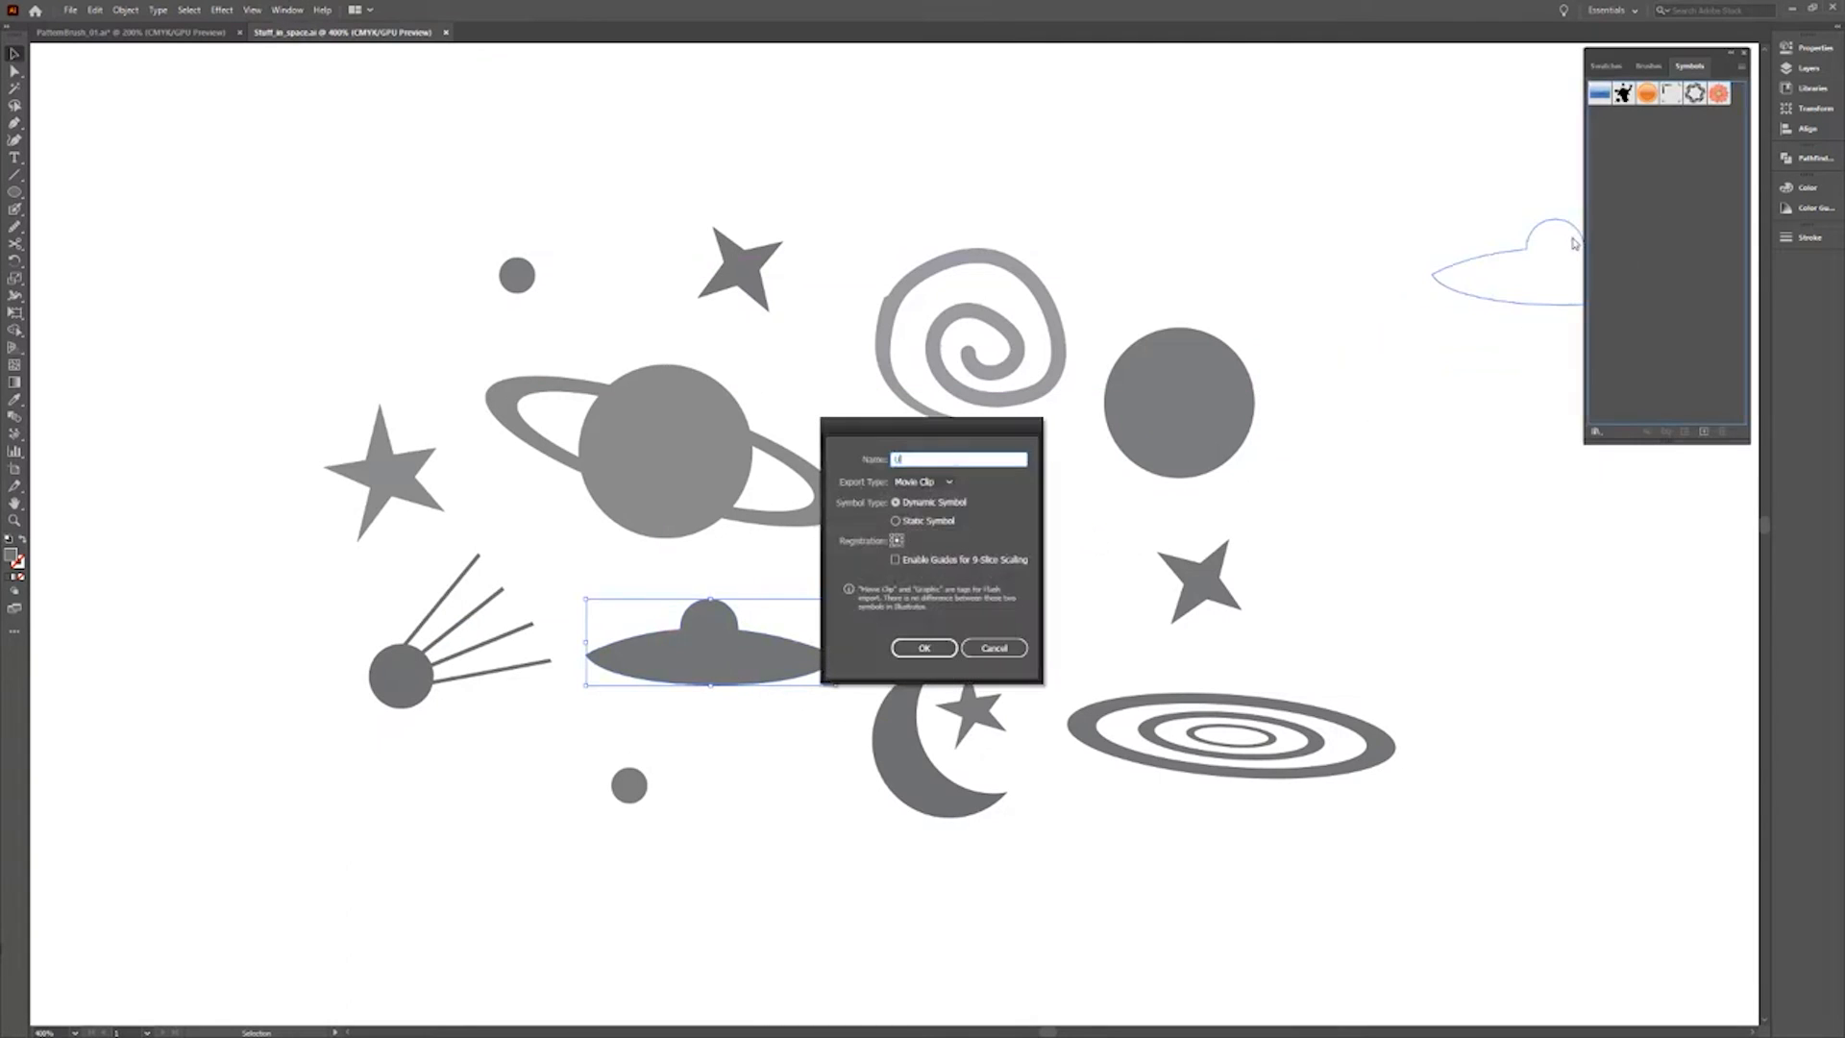
click(935, 486)
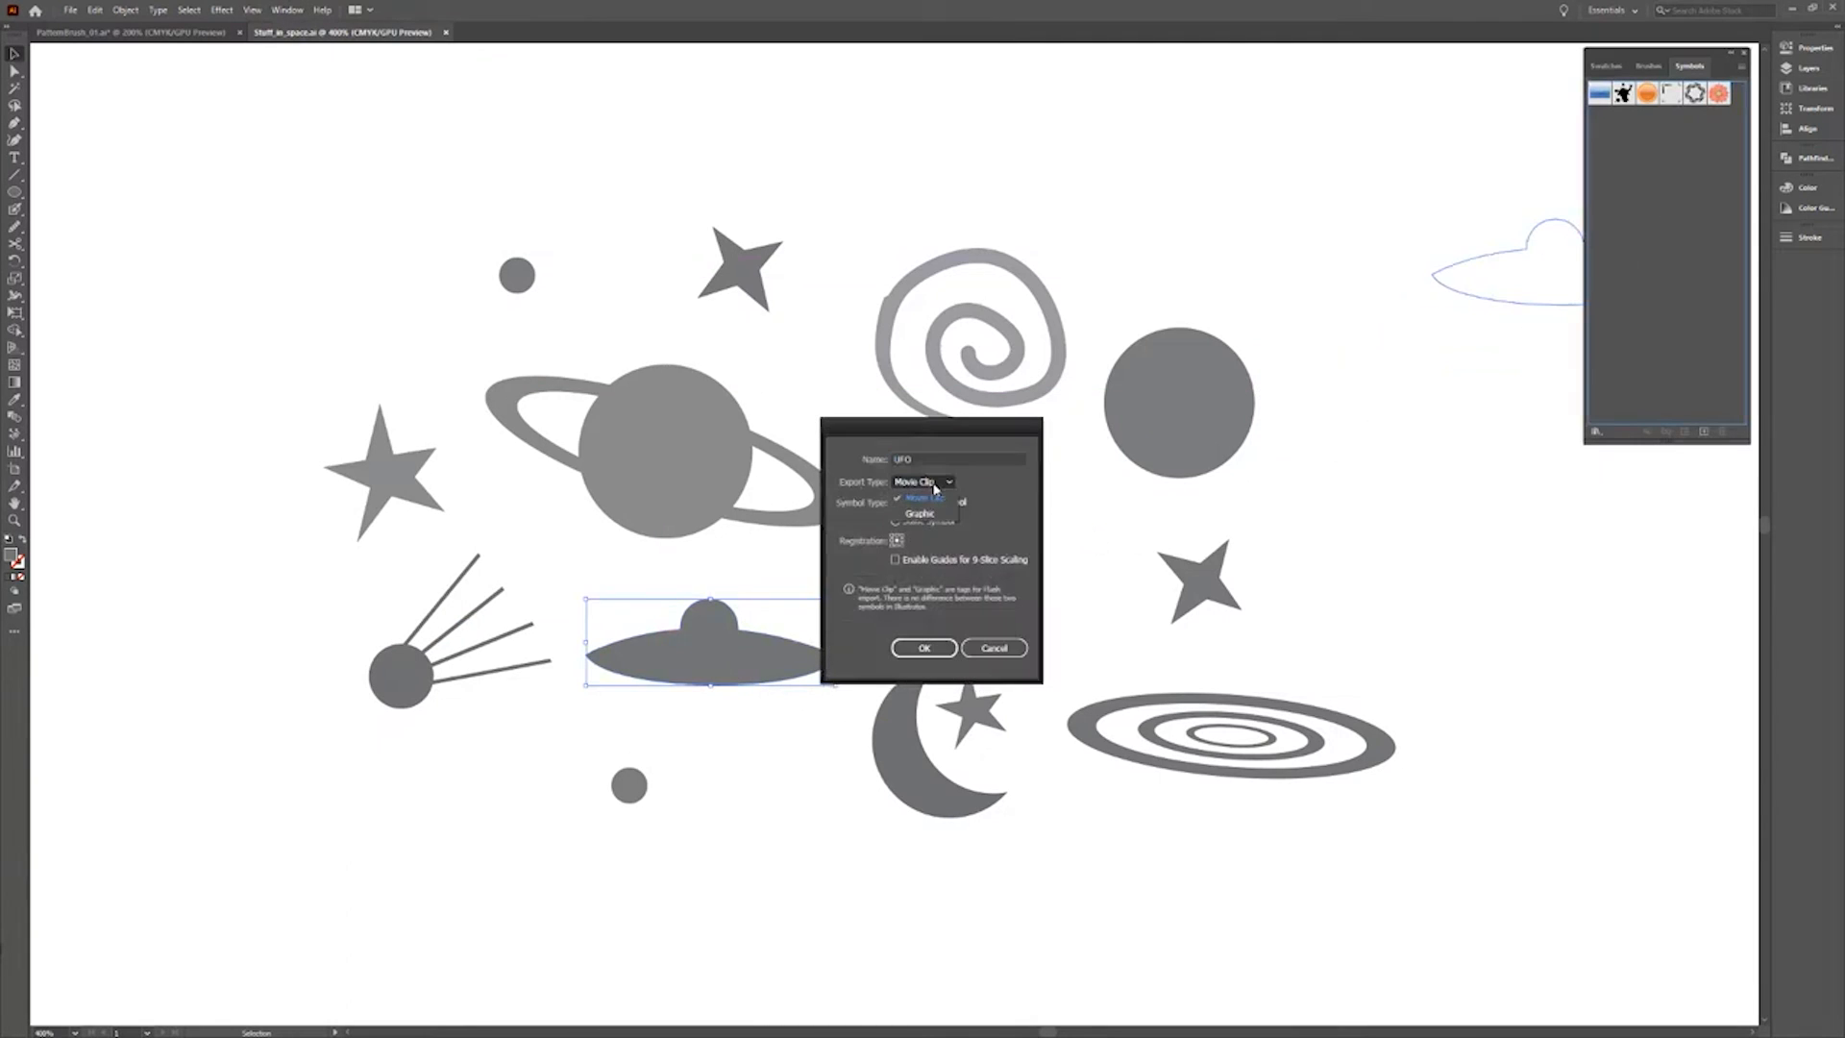
click(939, 517)
click(924, 648)
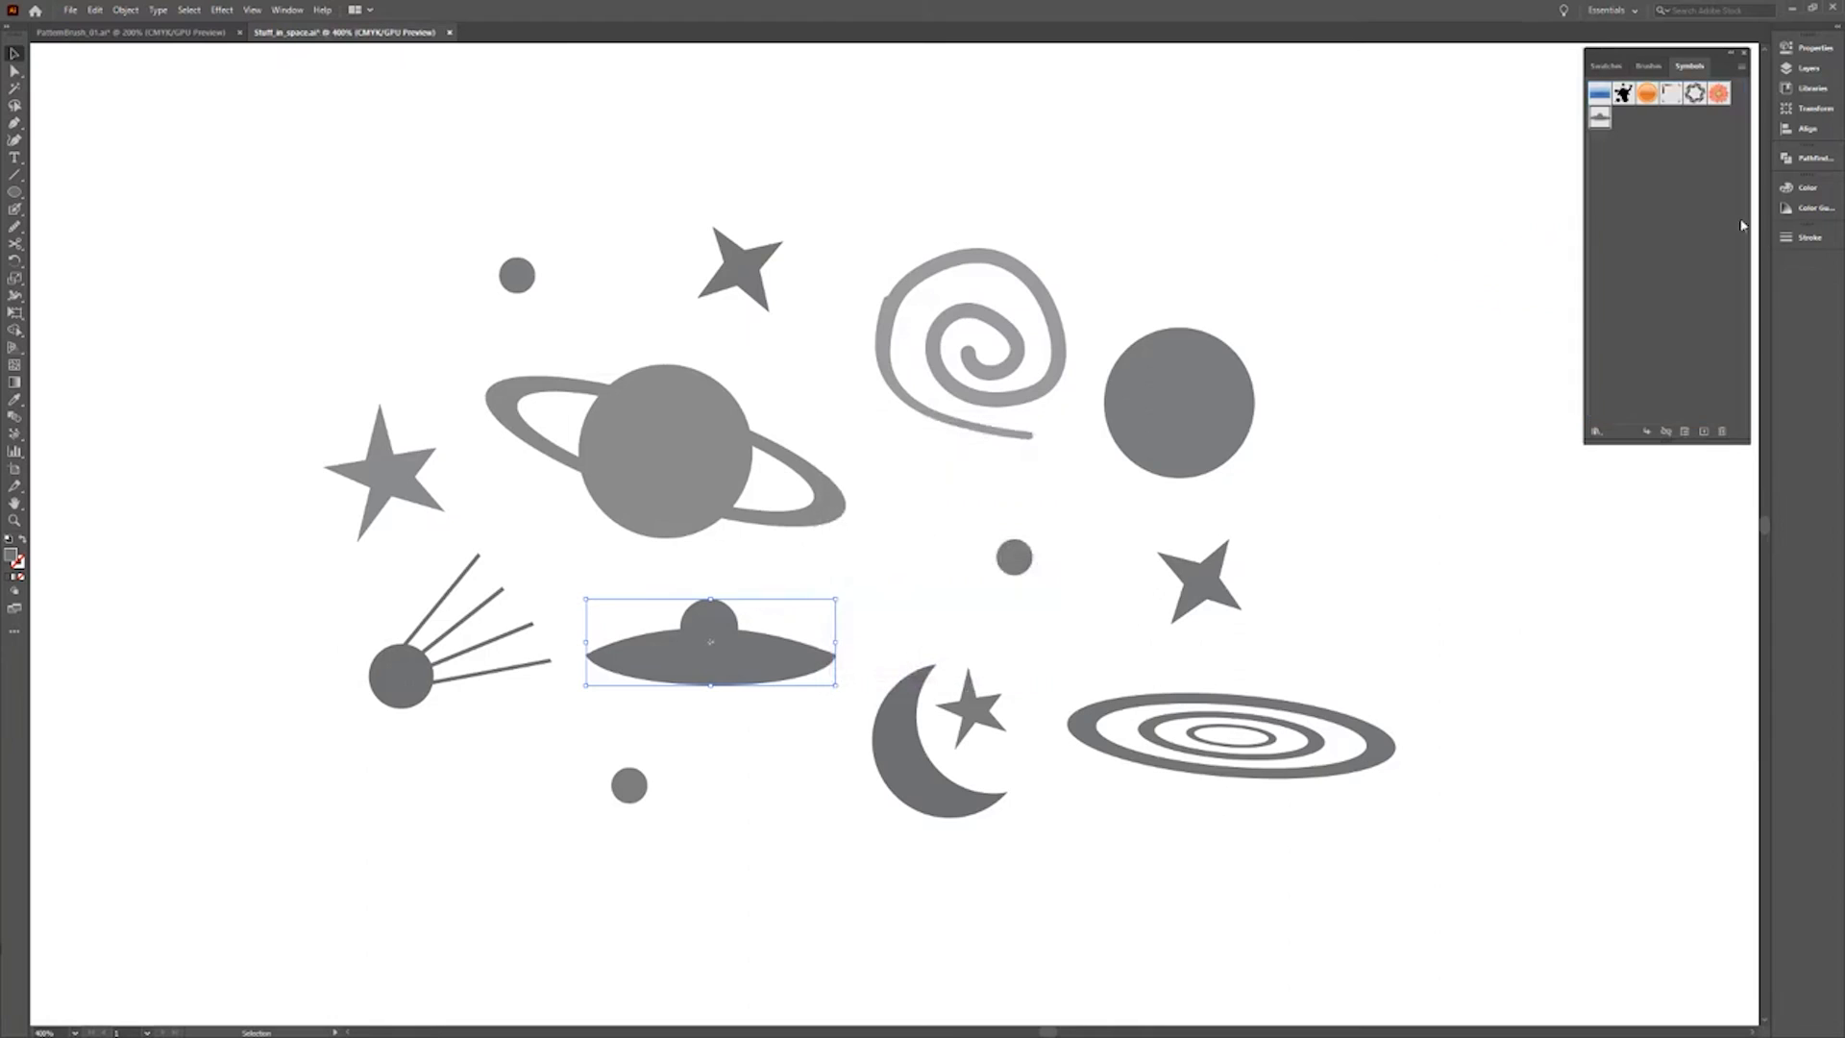
Place five more instances of the UFO symbol around the space artwork.
drag(1601, 118, 1420, 209)
drag(1603, 123, 297, 234)
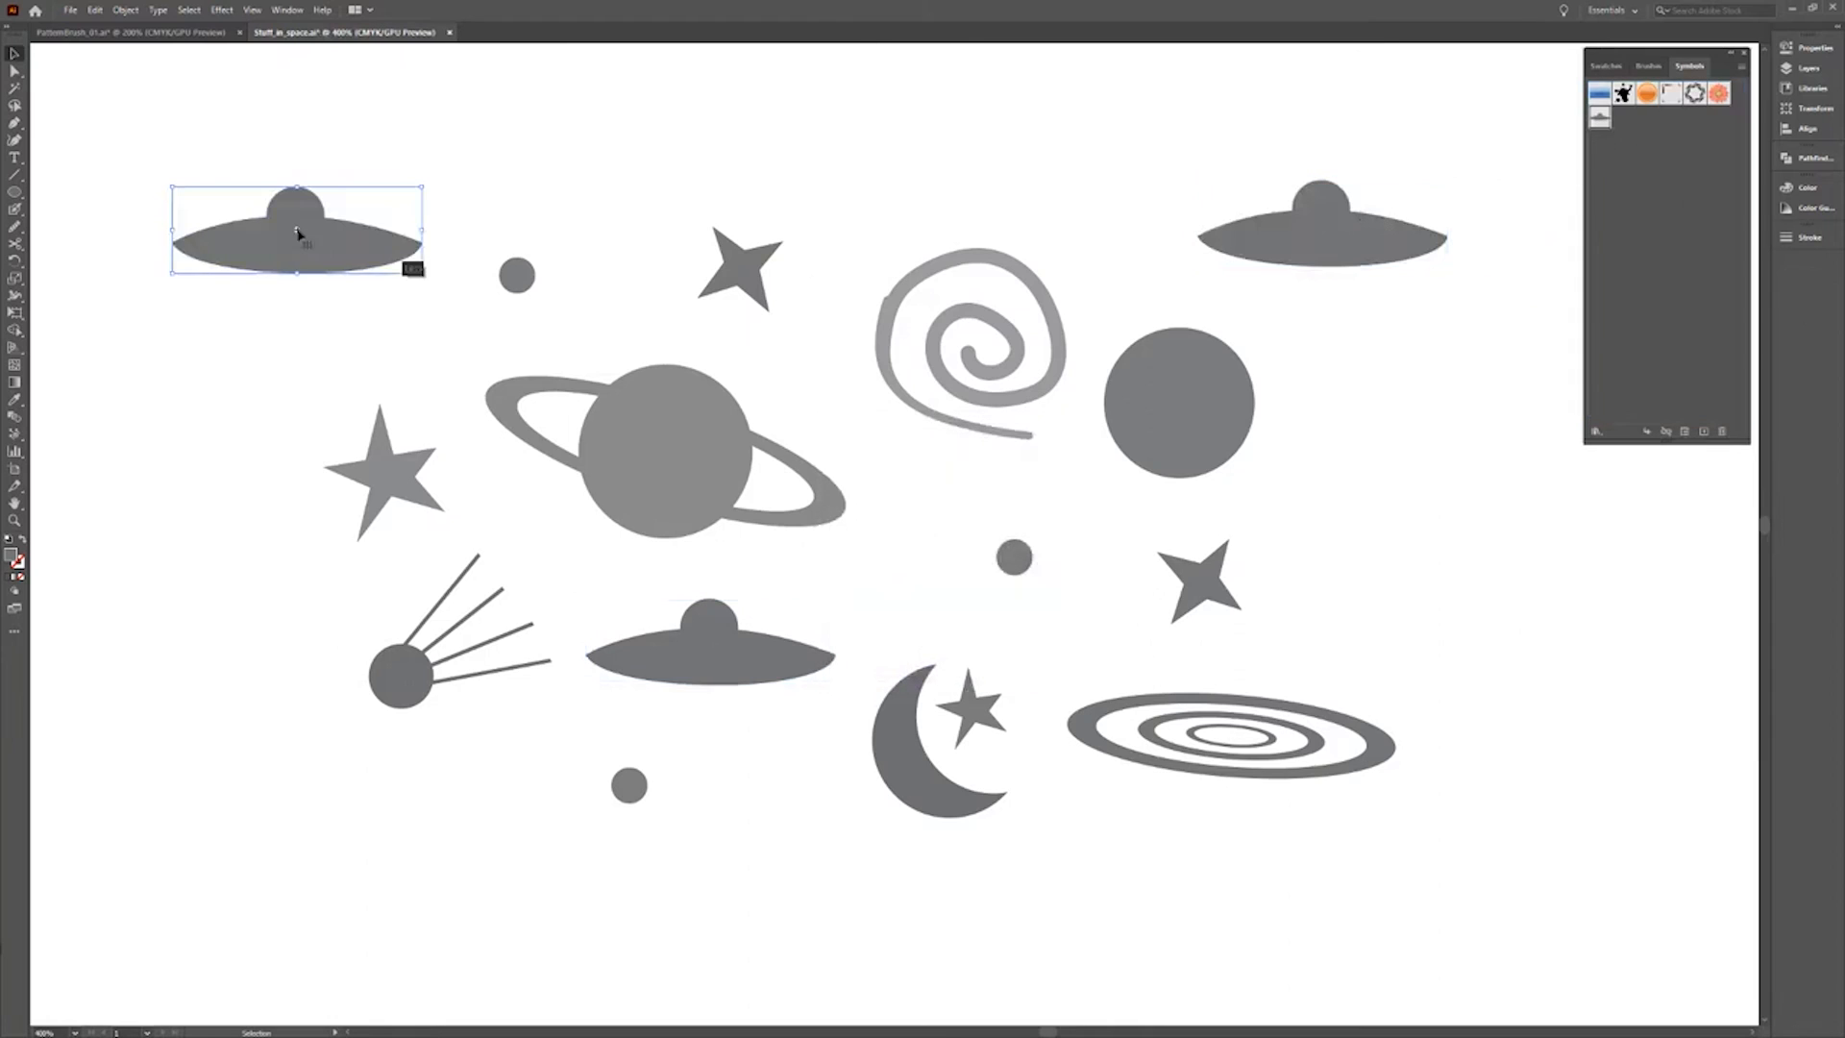
drag(1600, 122, 1464, 607)
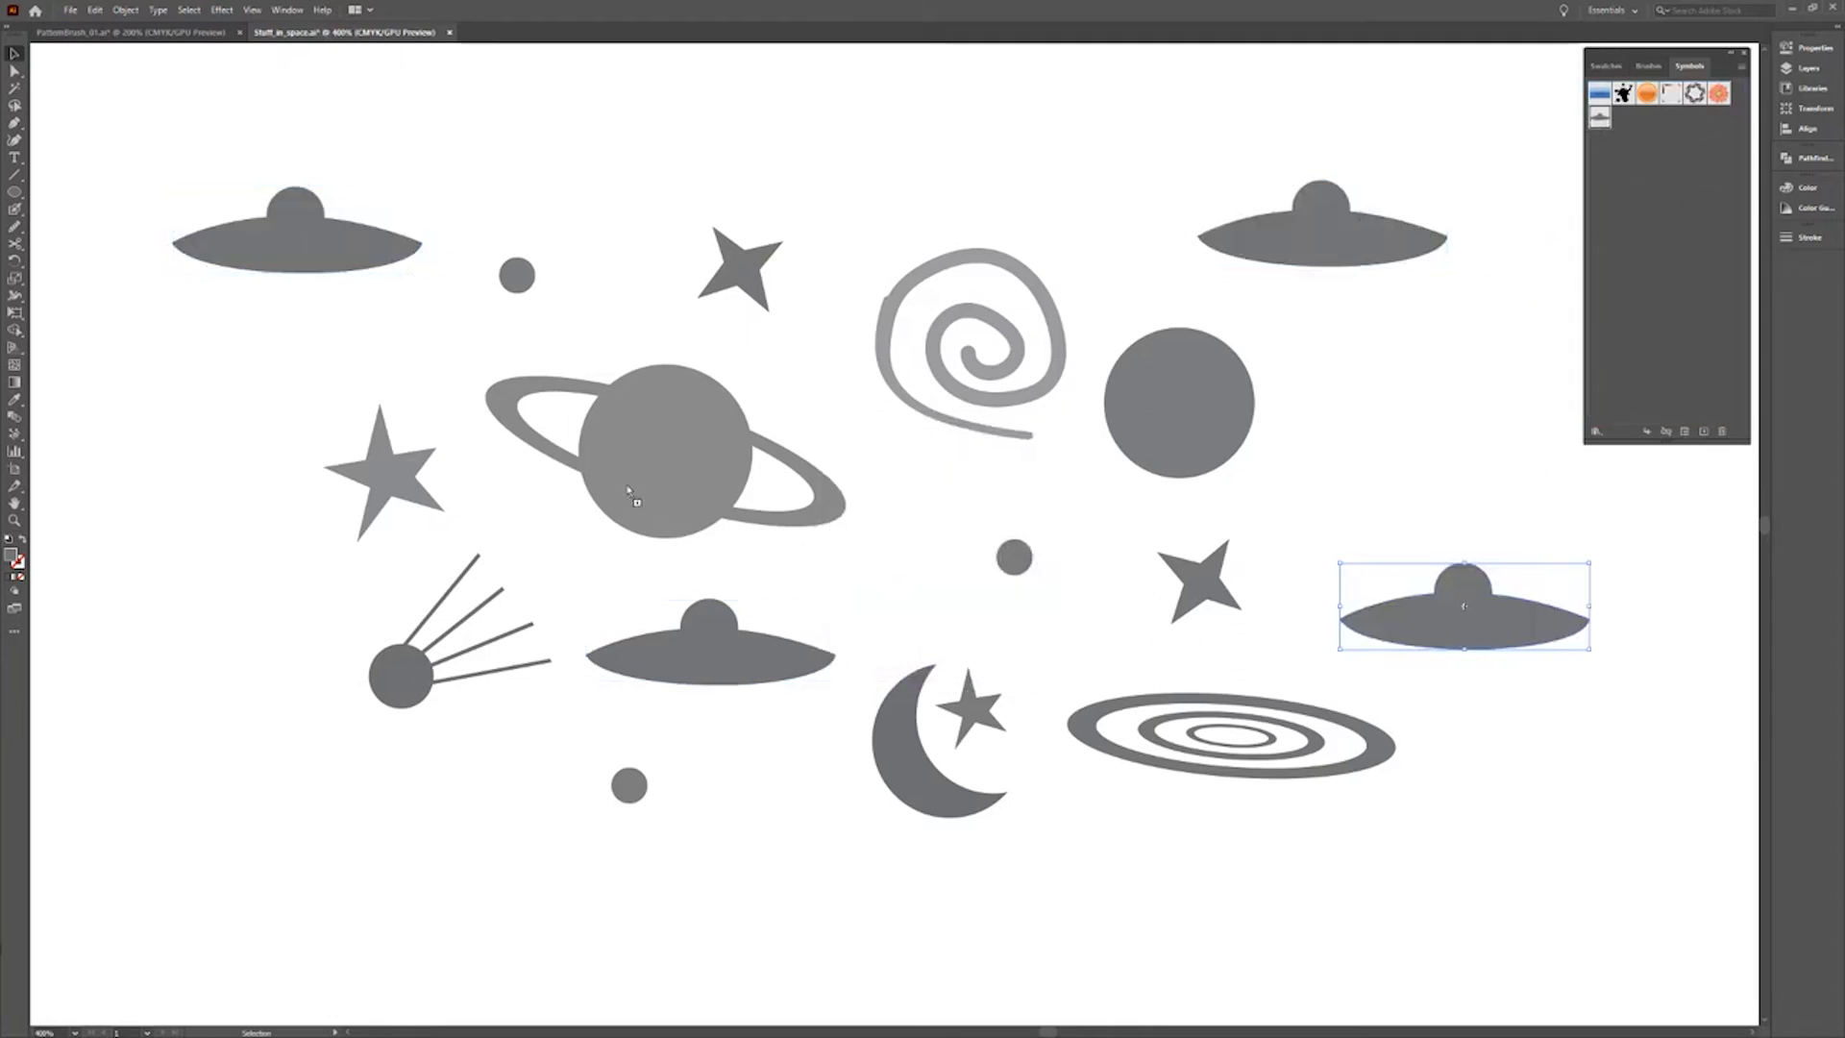
drag(627, 491, 166, 634)
drag(561, 843, 503, 886)
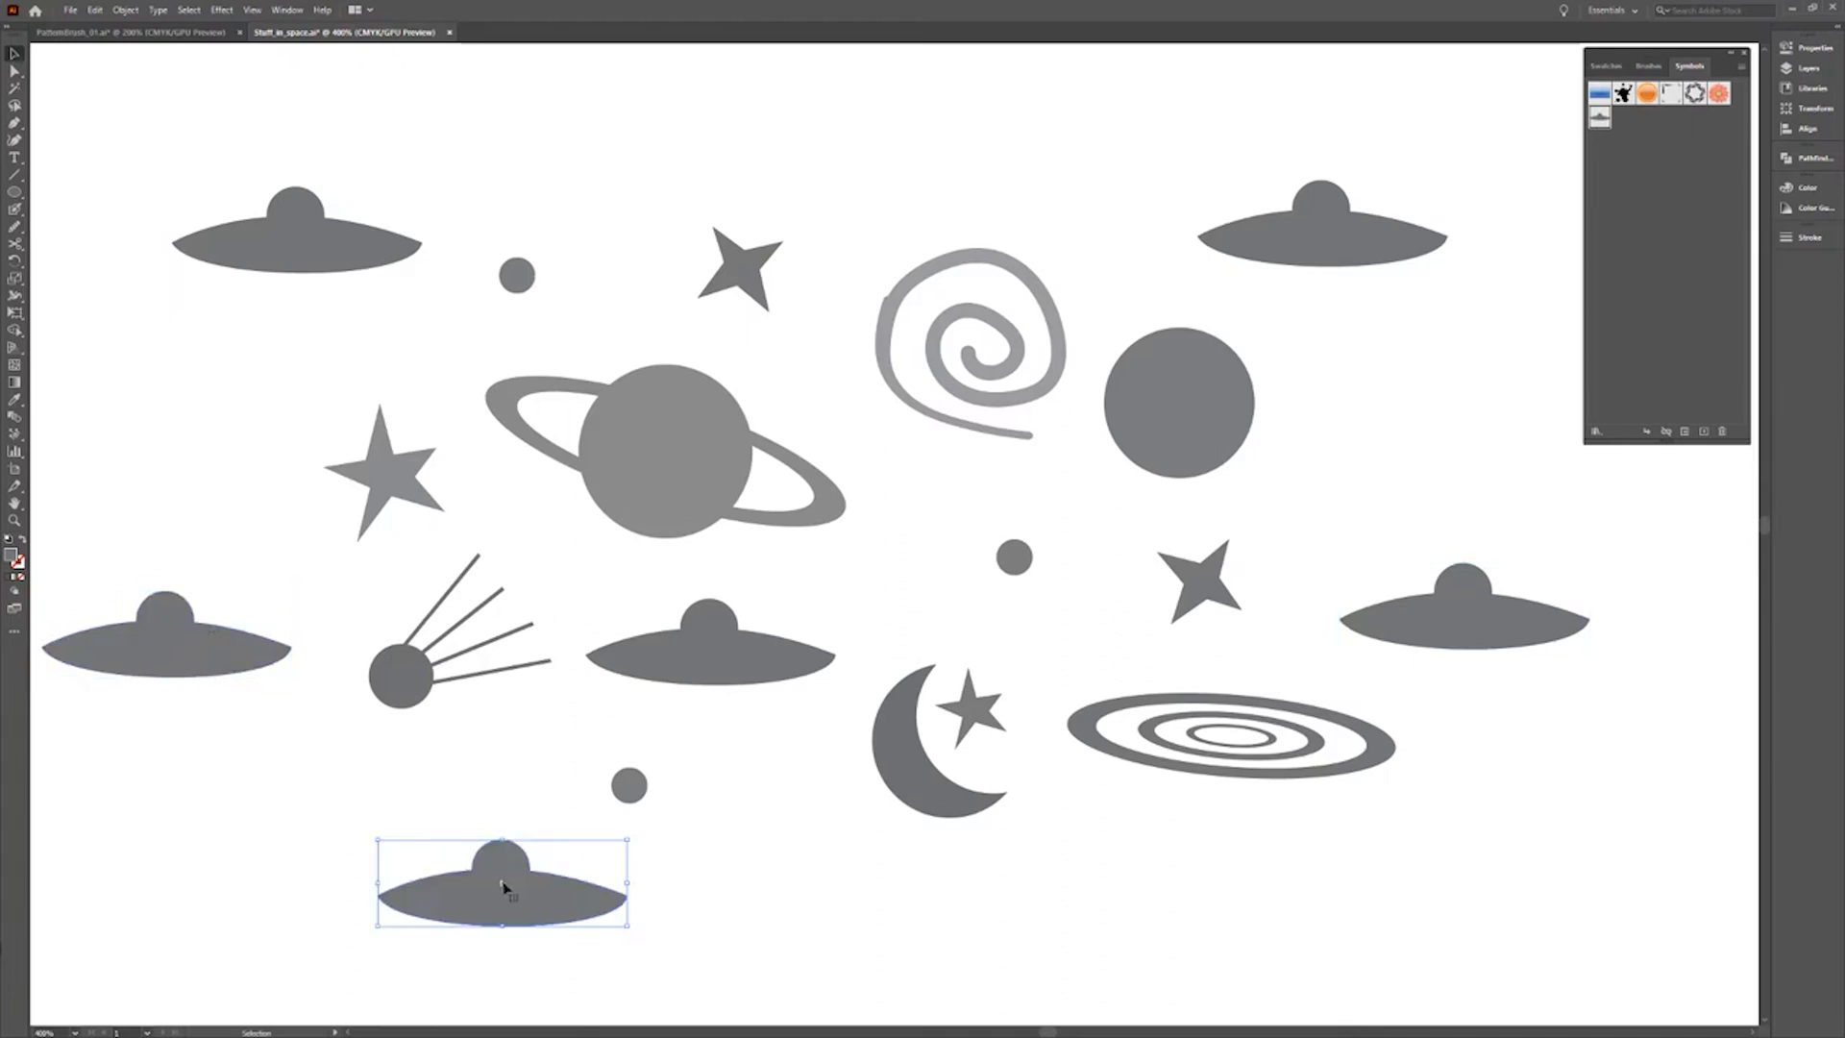
Open the UFO symbol for editing, fill the saucer with pink FF0062, and clear the selection.
double_click(1600, 119)
click(894, 547)
double_click(11, 556)
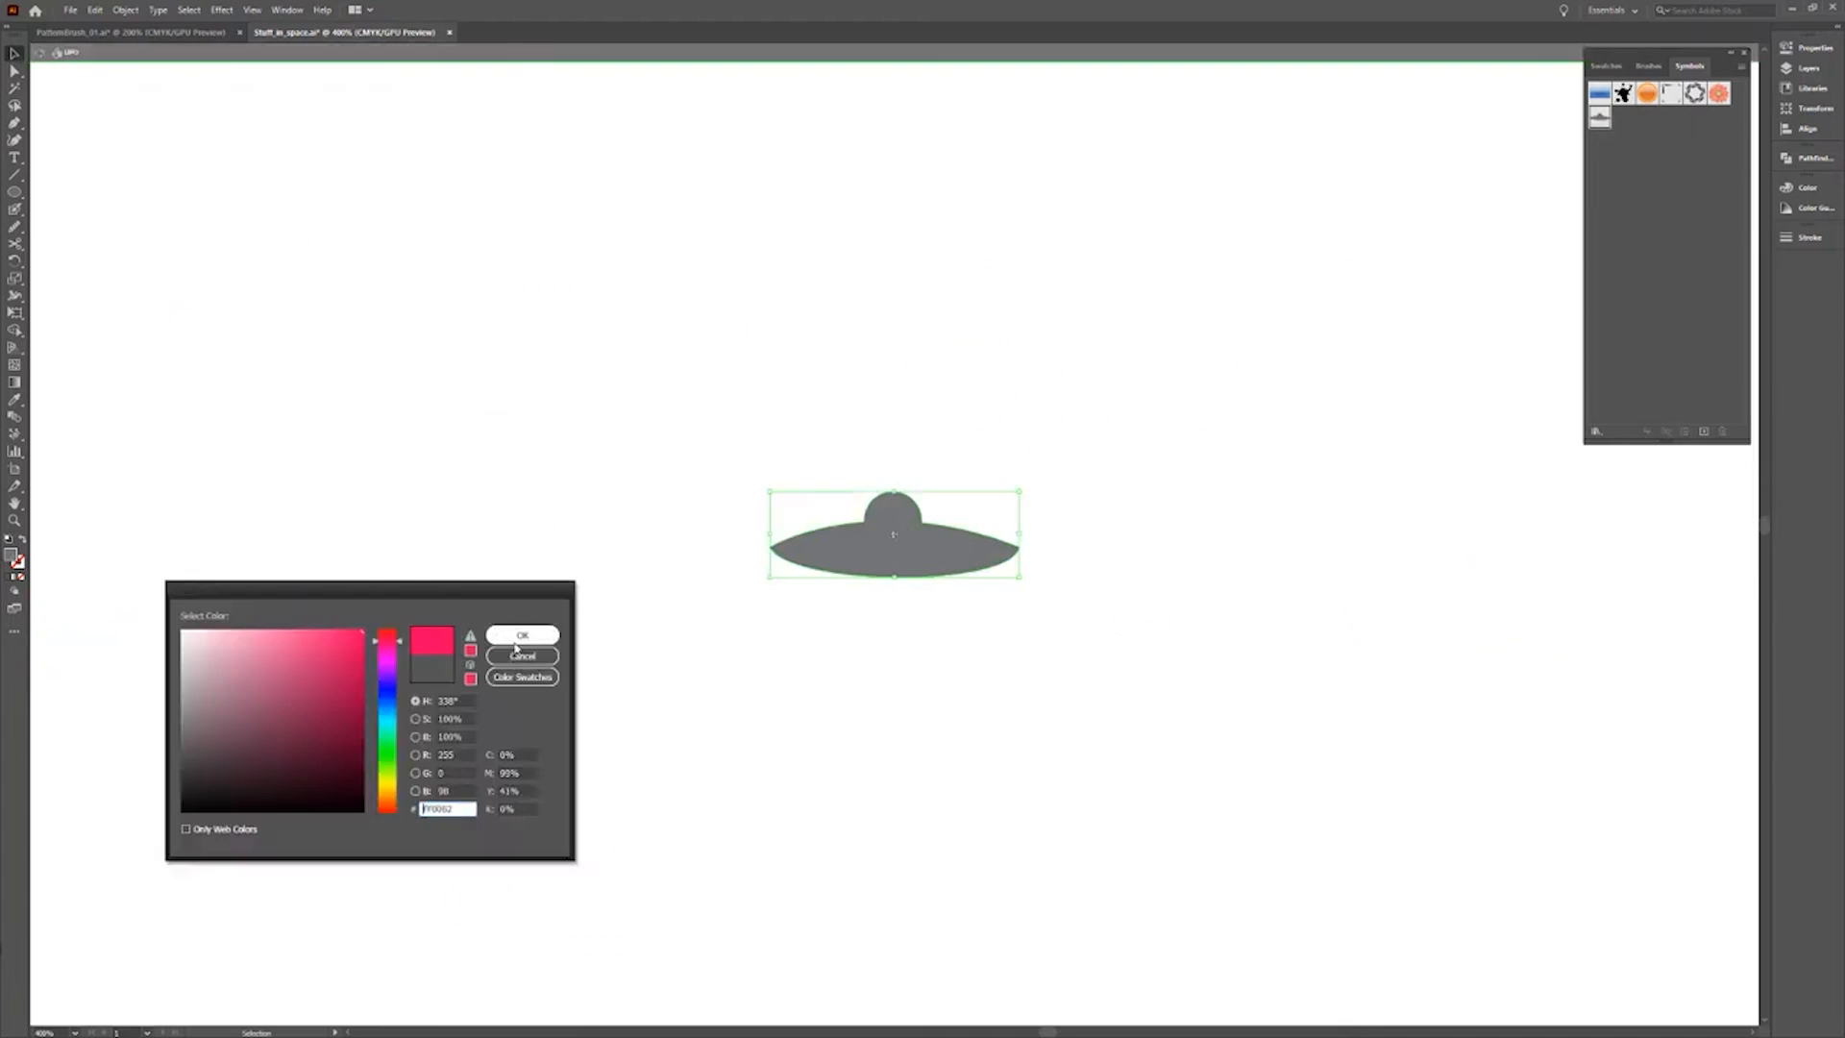
click(519, 639)
key(ctrl+shift+a)
Draw a small circle at the saucer's centre, fill it with pale pink, and exit symbol editing.
key(l)
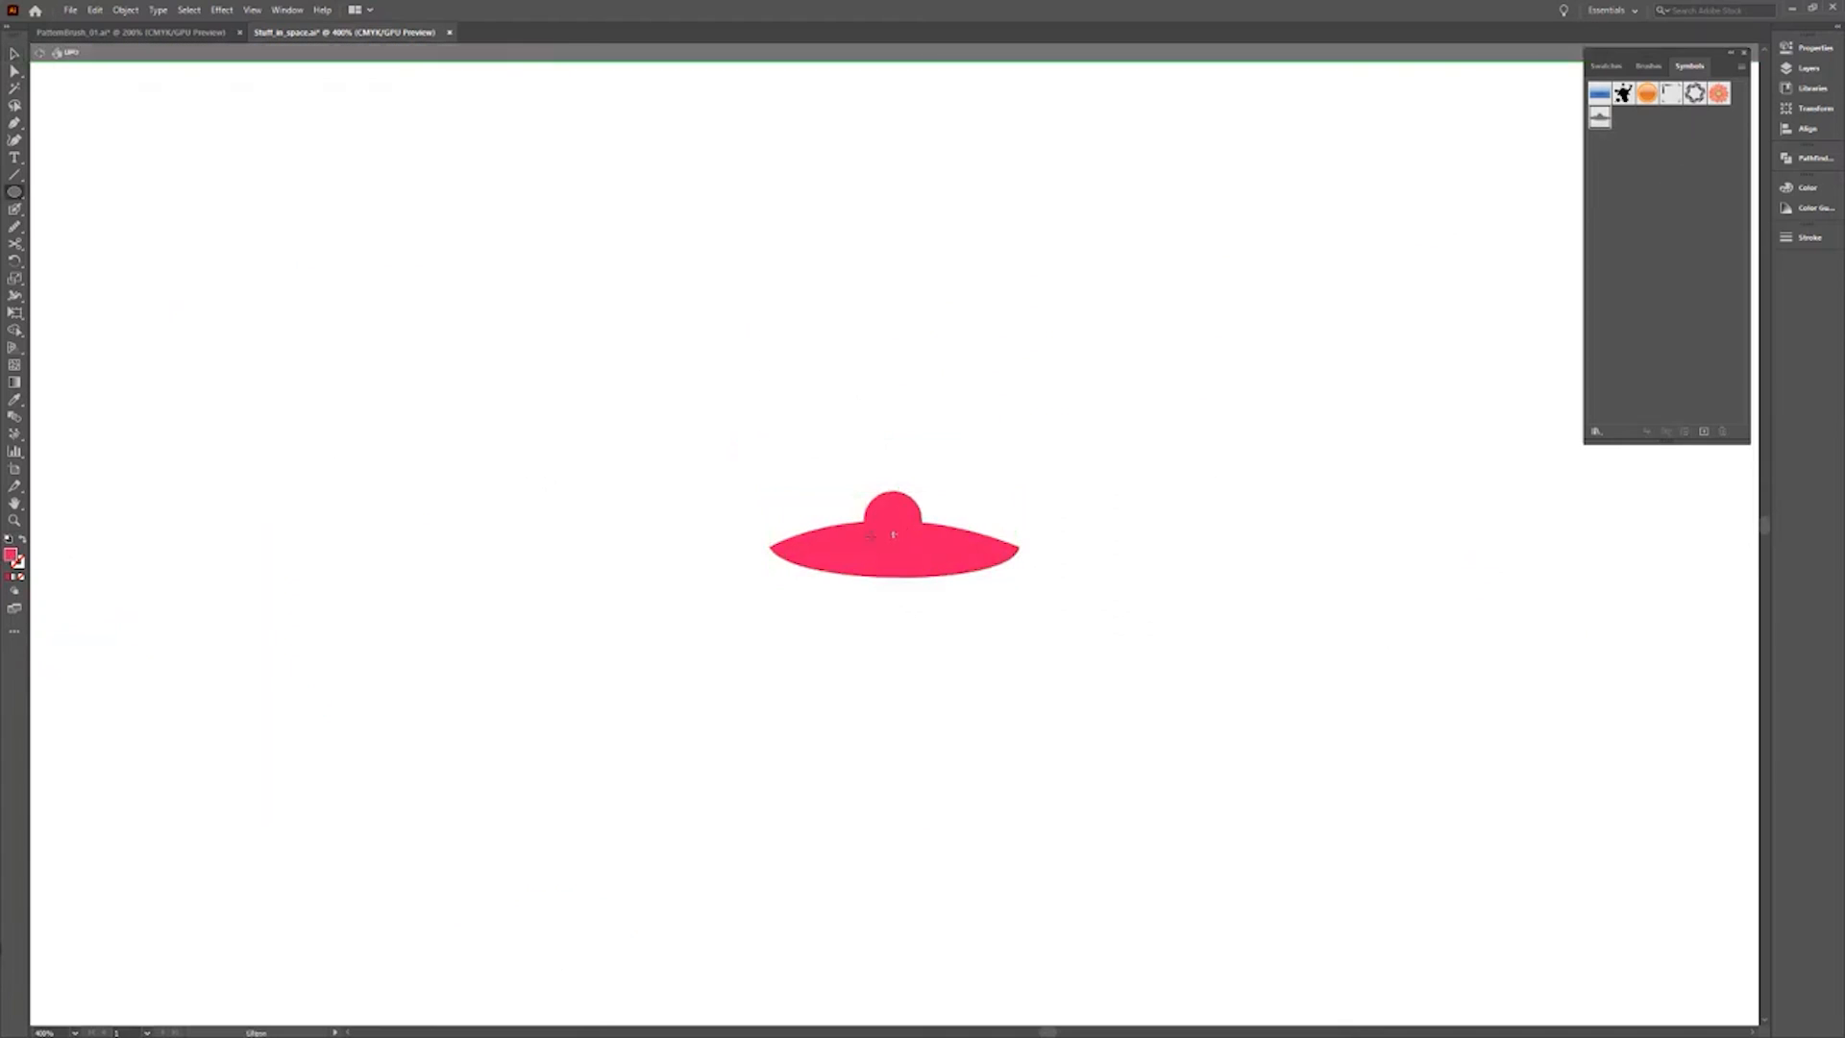
drag(894, 534, 907, 547)
double_click(11, 556)
click(193, 630)
click(519, 638)
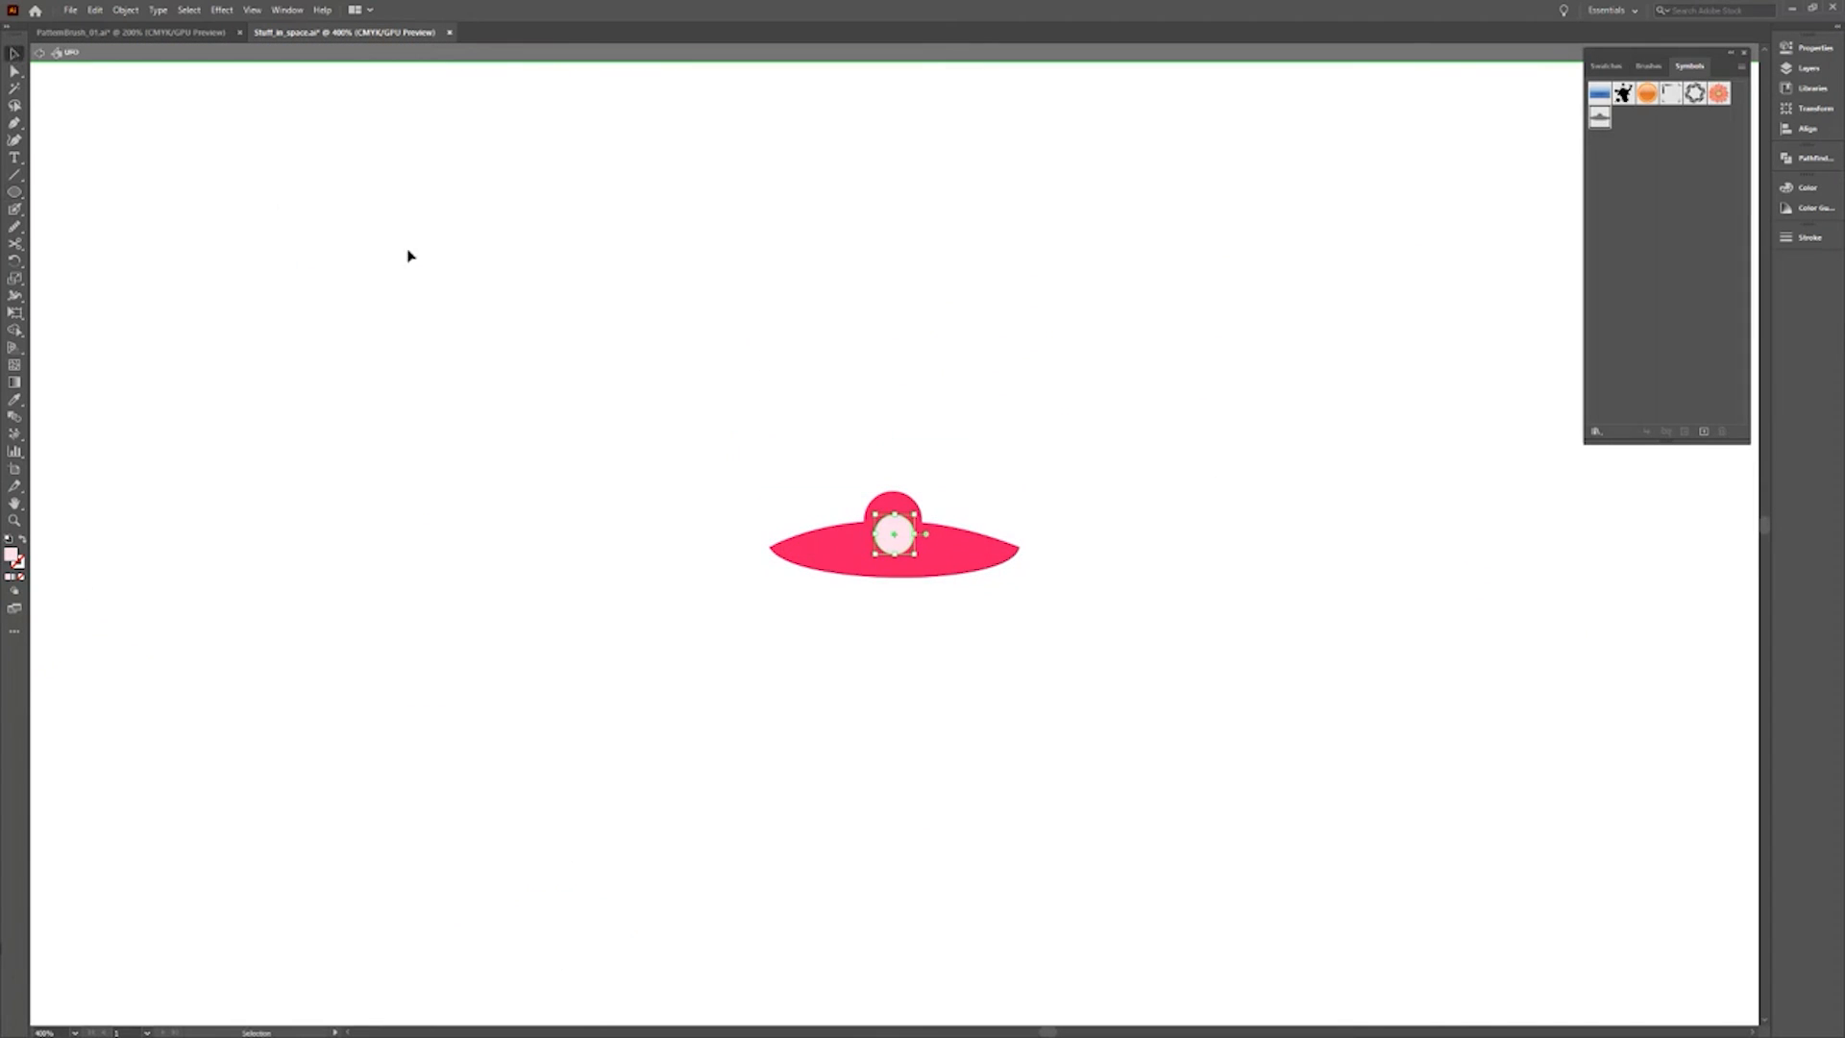
double_click(608, 357)
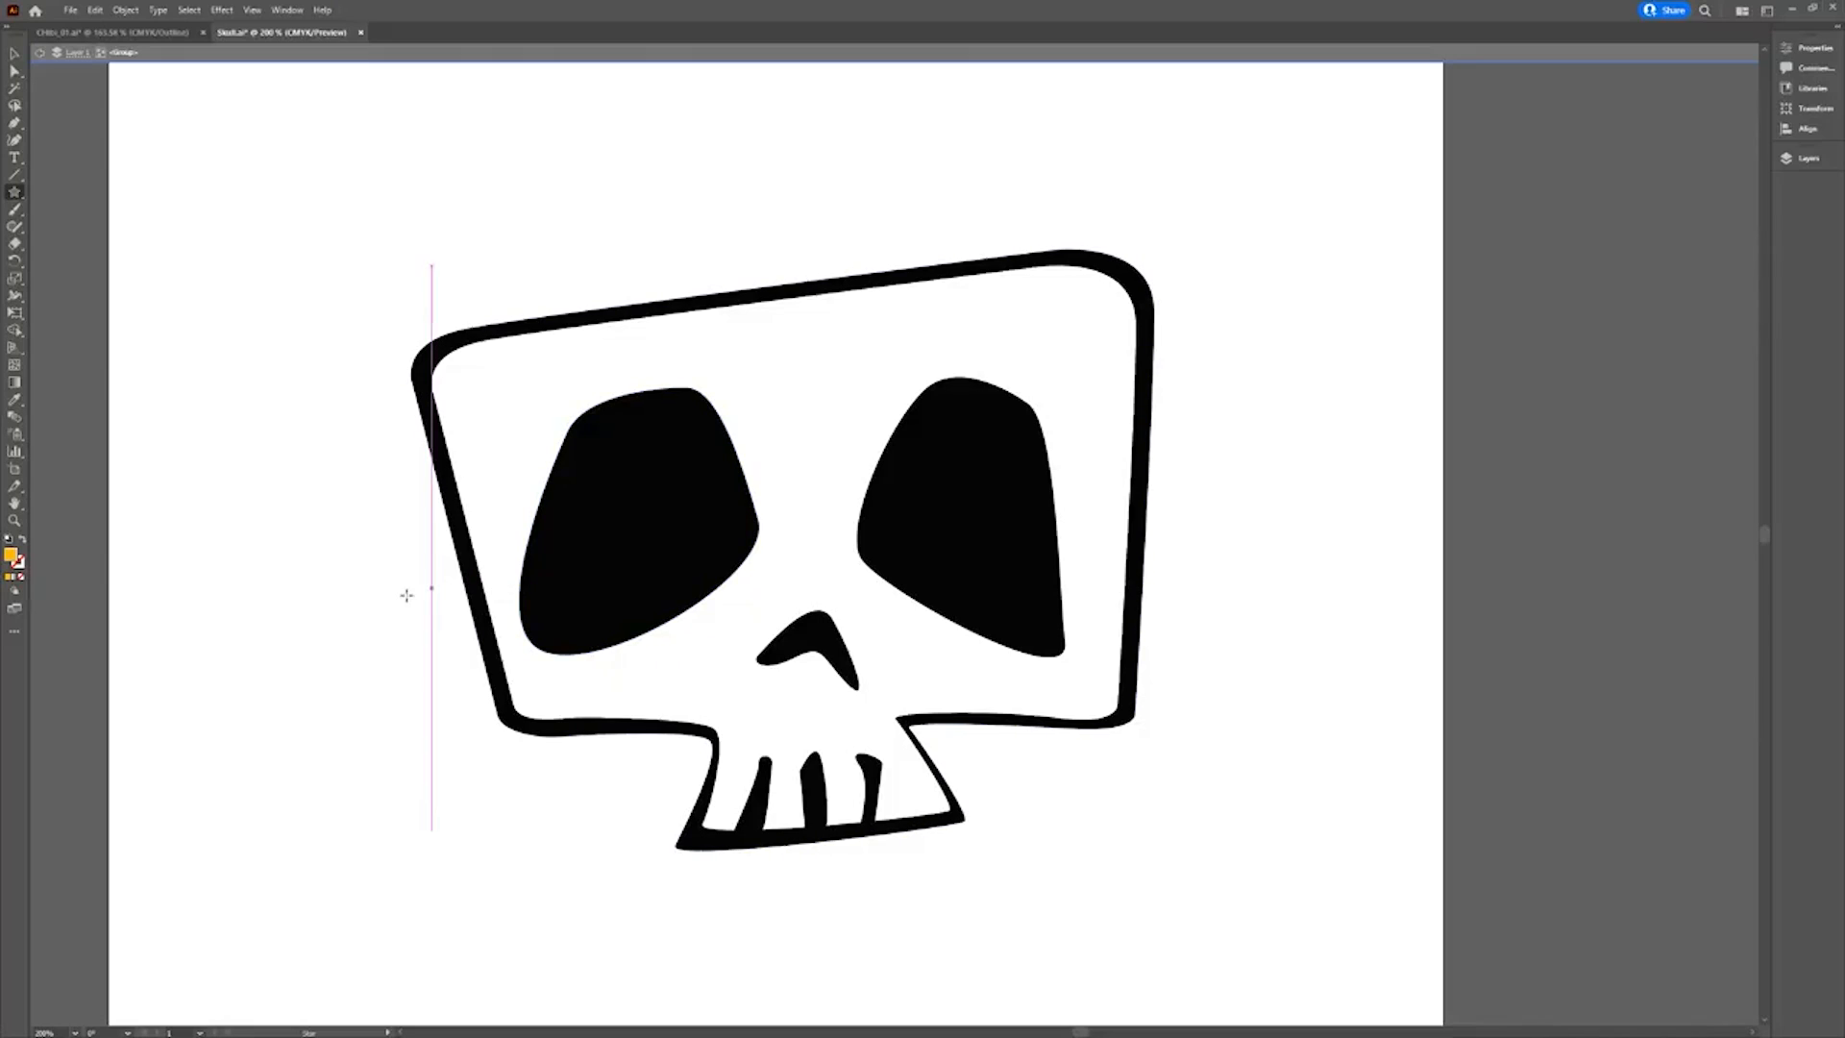
Draw an orange star over the skull's left side, repositioning it while it is still being drawn.
drag(385, 607, 664, 360)
key(space)
key(space)
key(space)
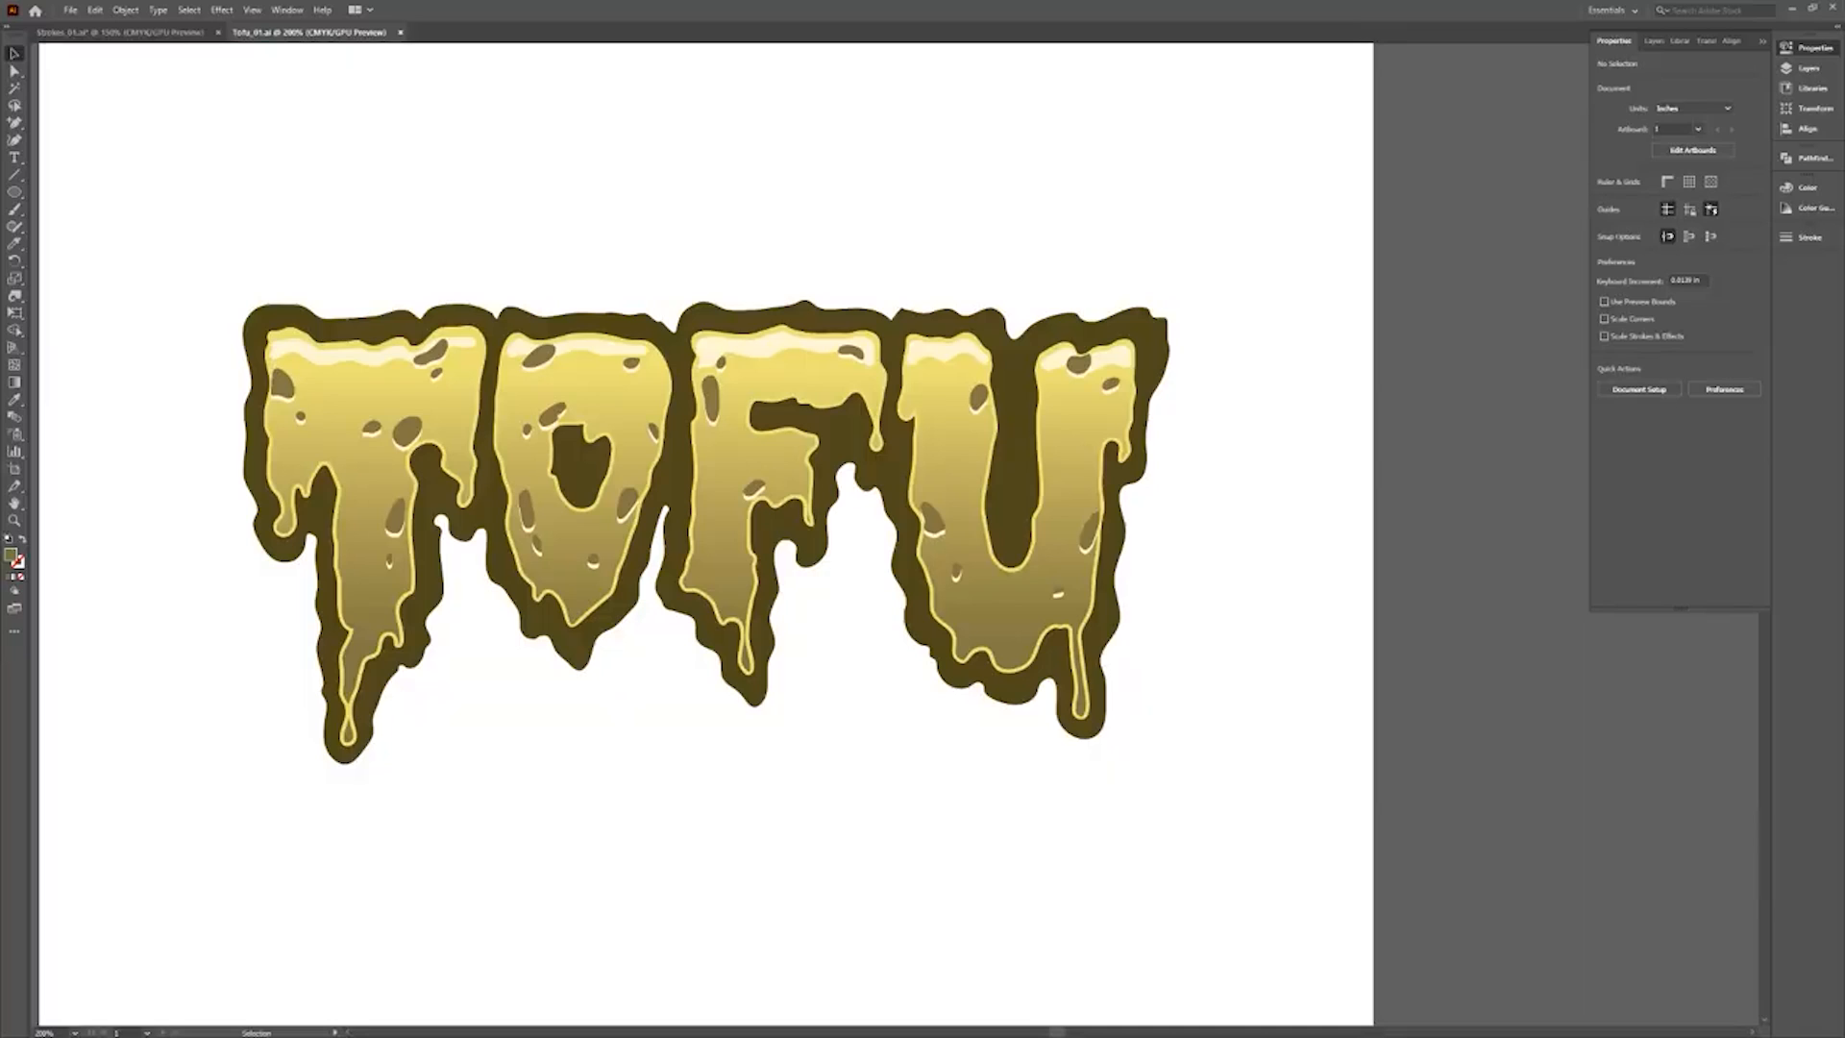
Start Puppet Warp on the TOFU lettering and add pins on the F's stem, inside the U, at the O's left edge and the T's upper left.
click(322, 382)
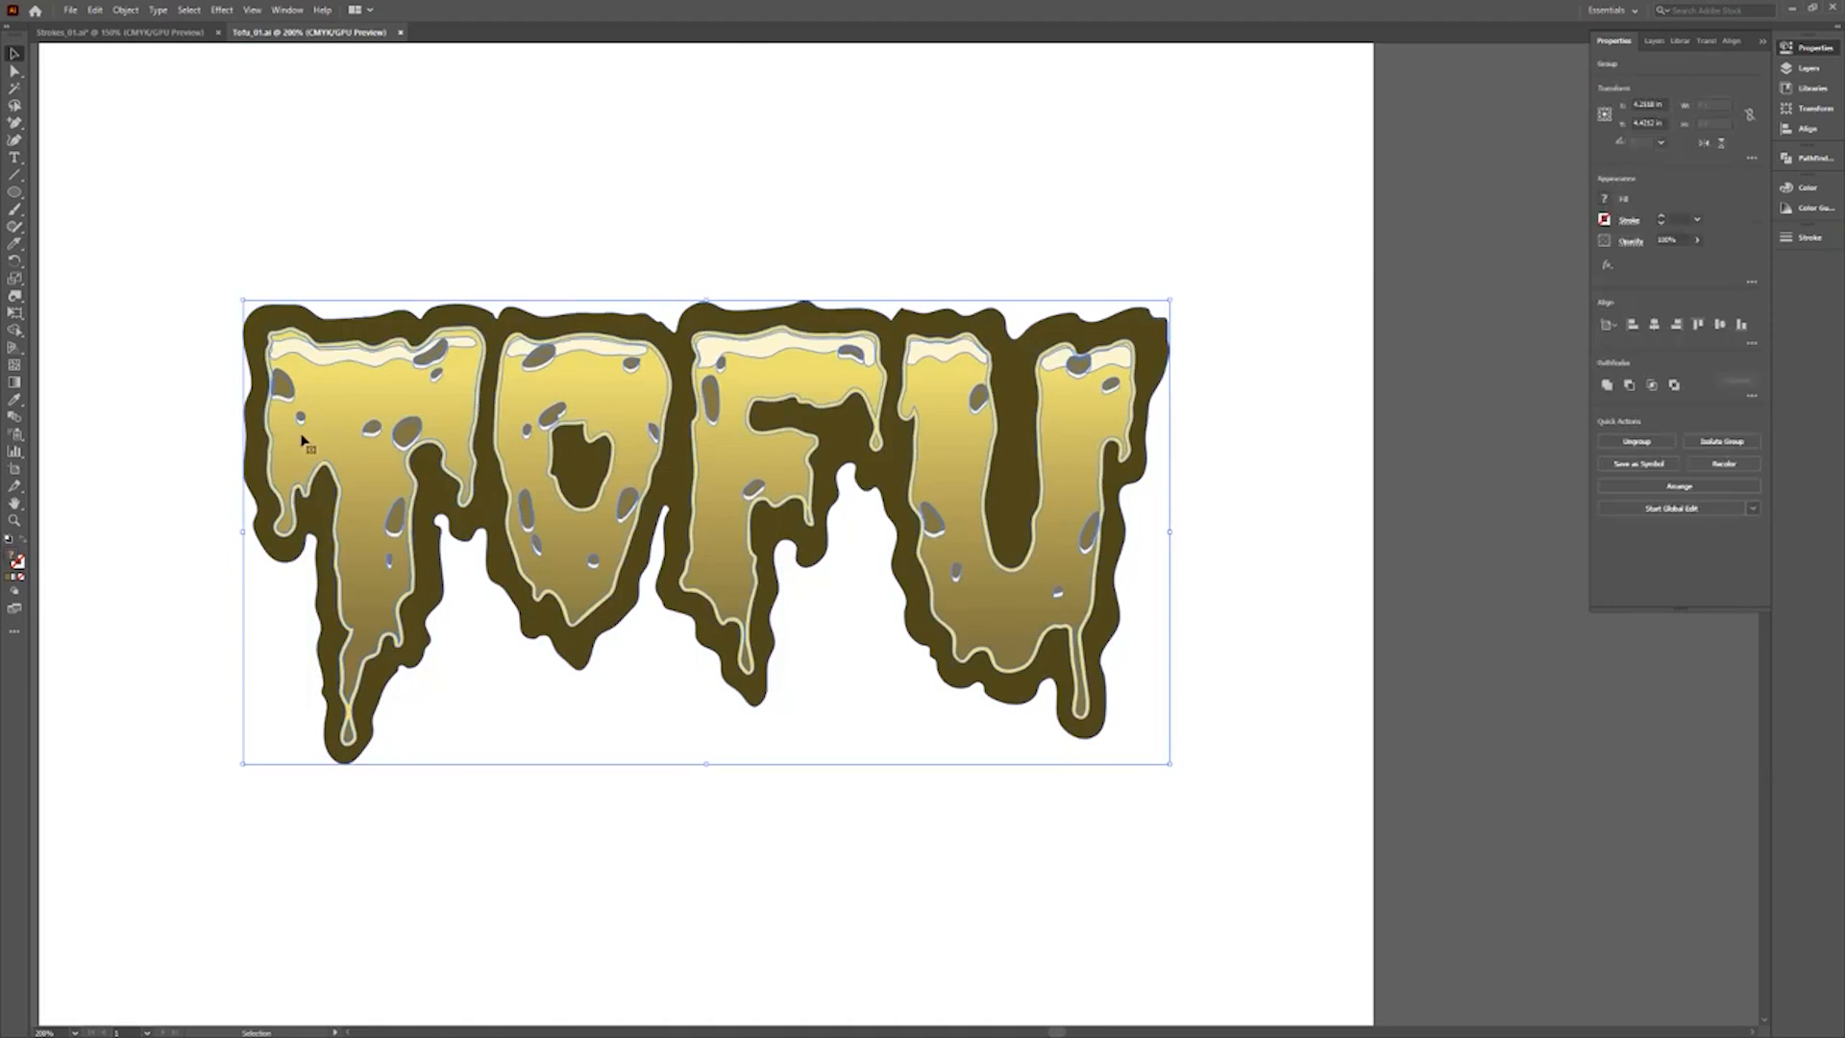
click(15, 315)
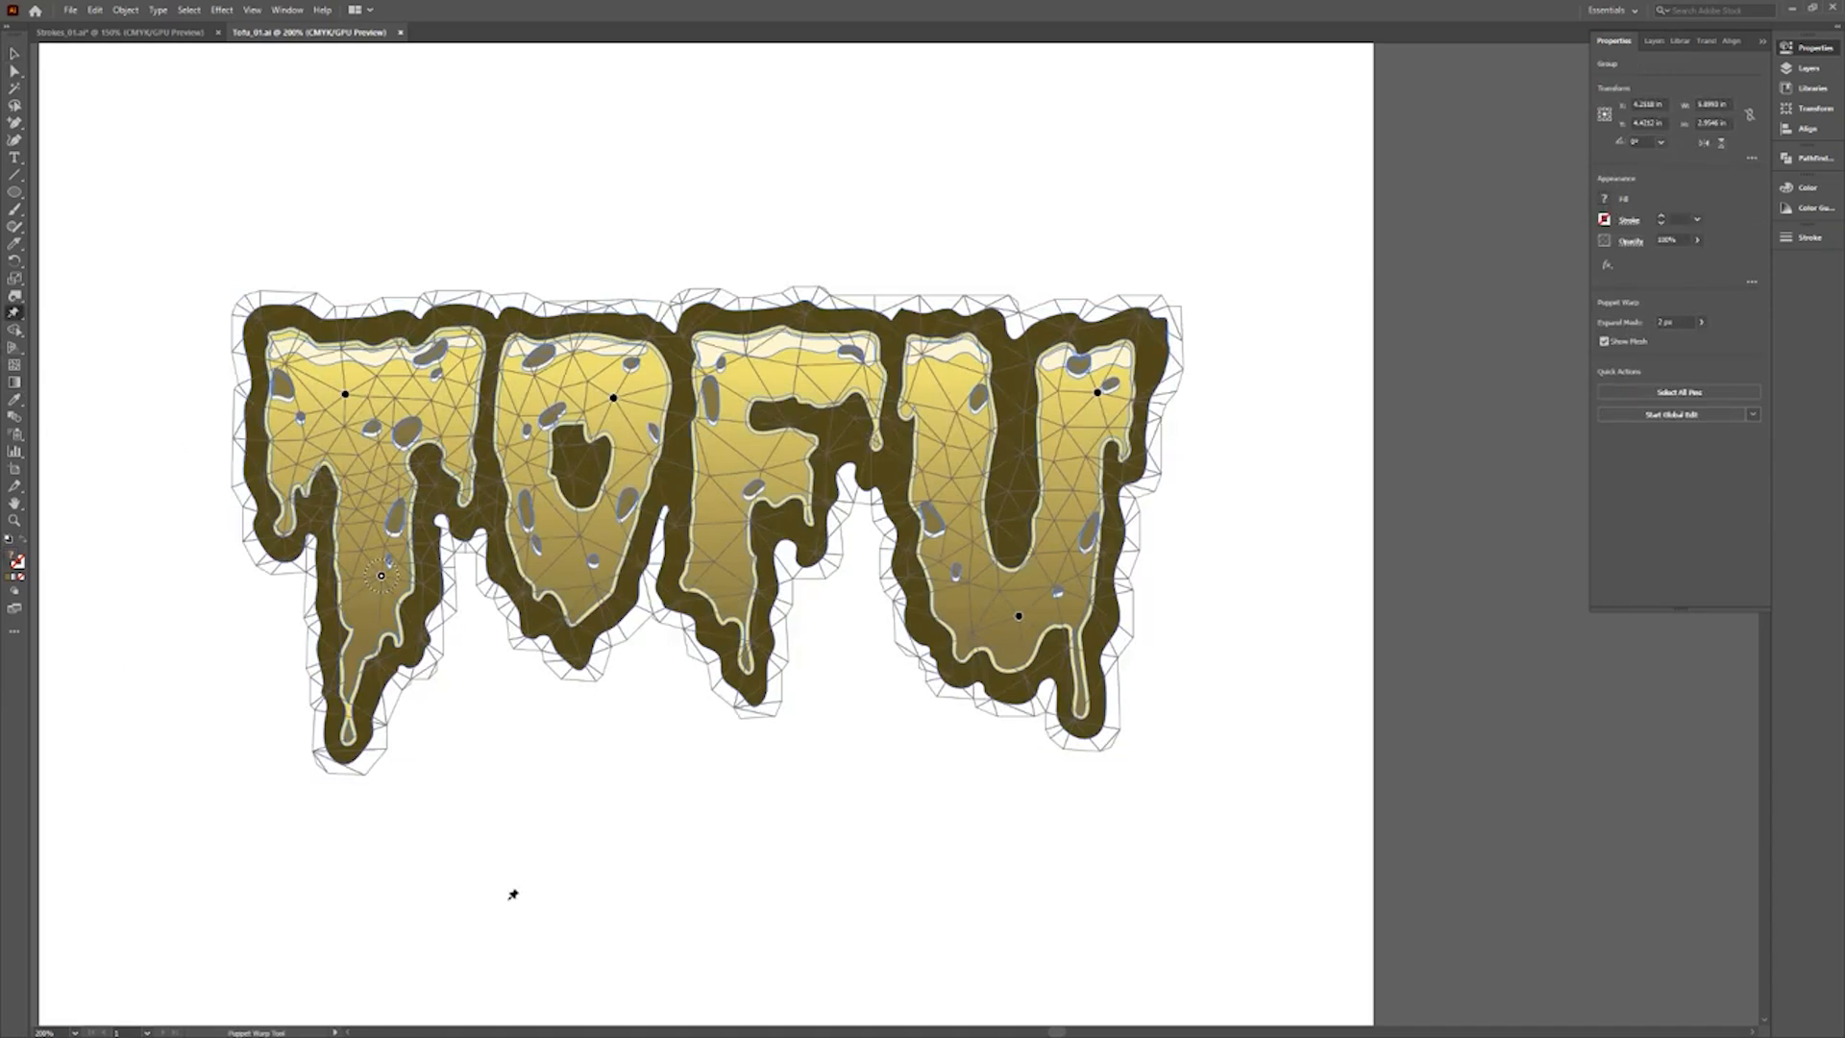
click(736, 574)
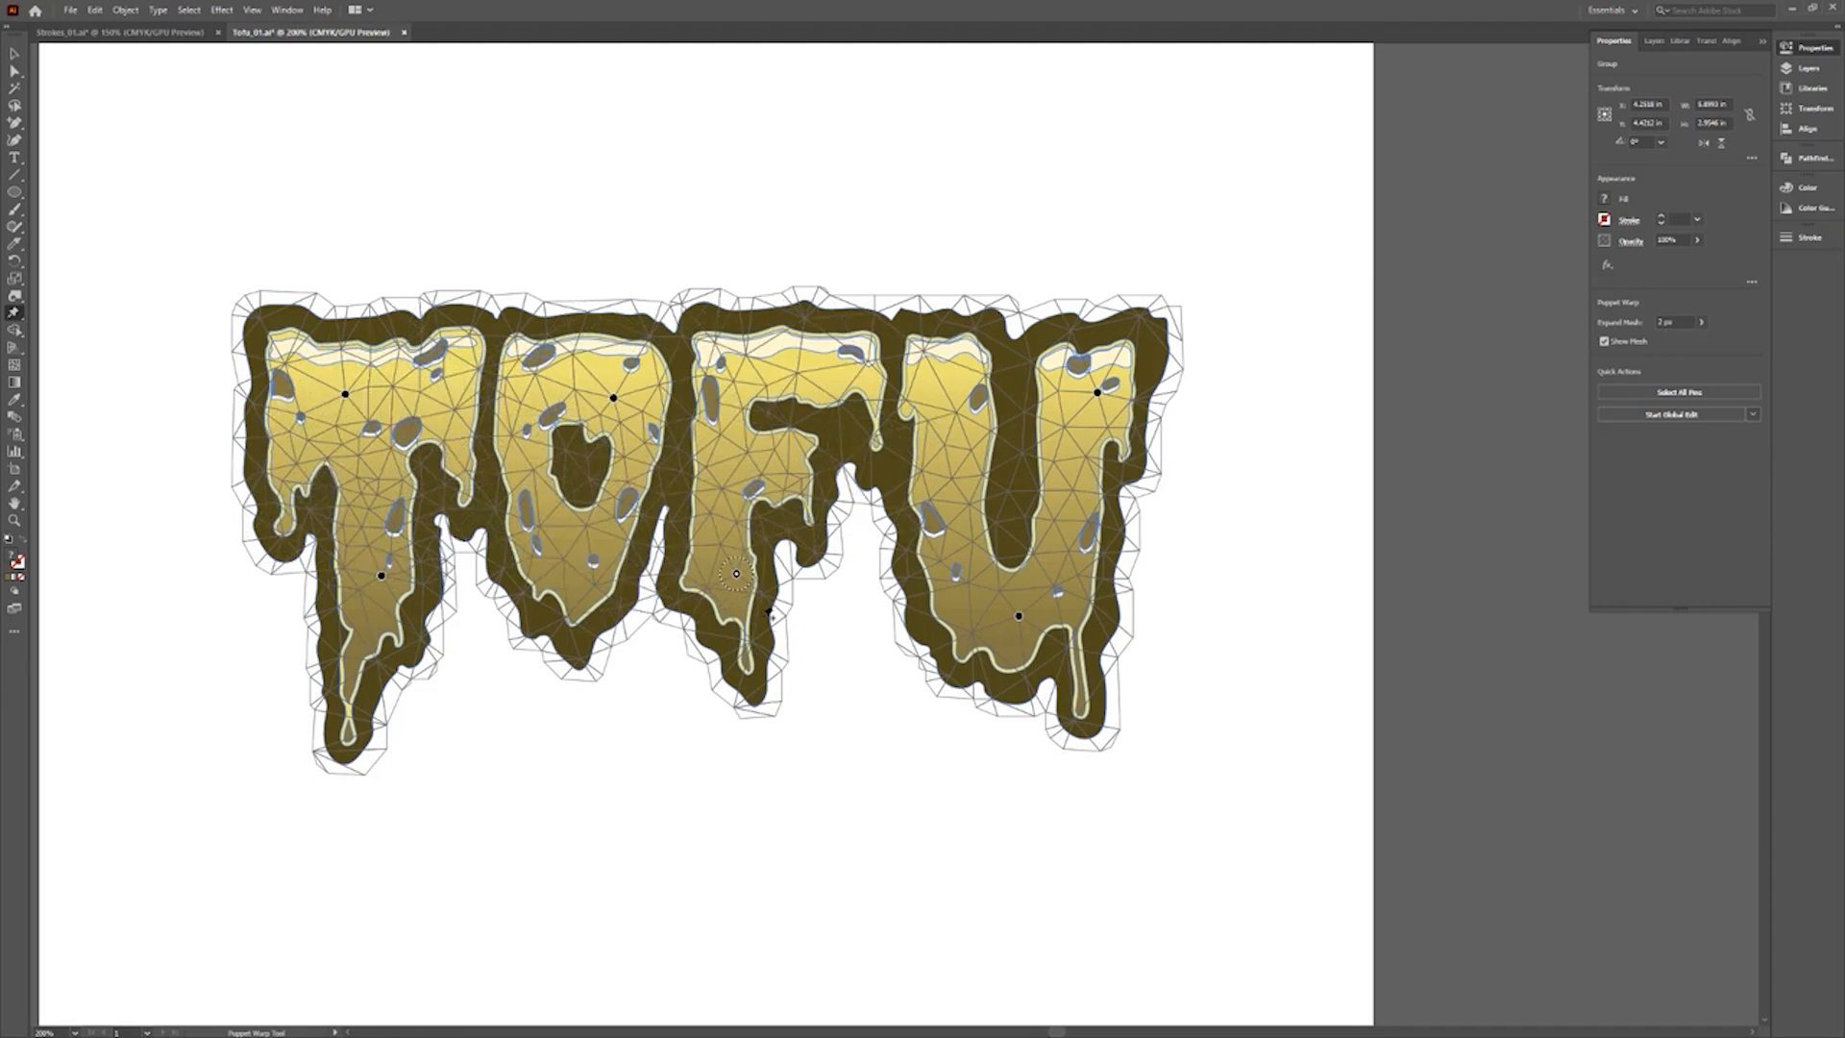
click(998, 479)
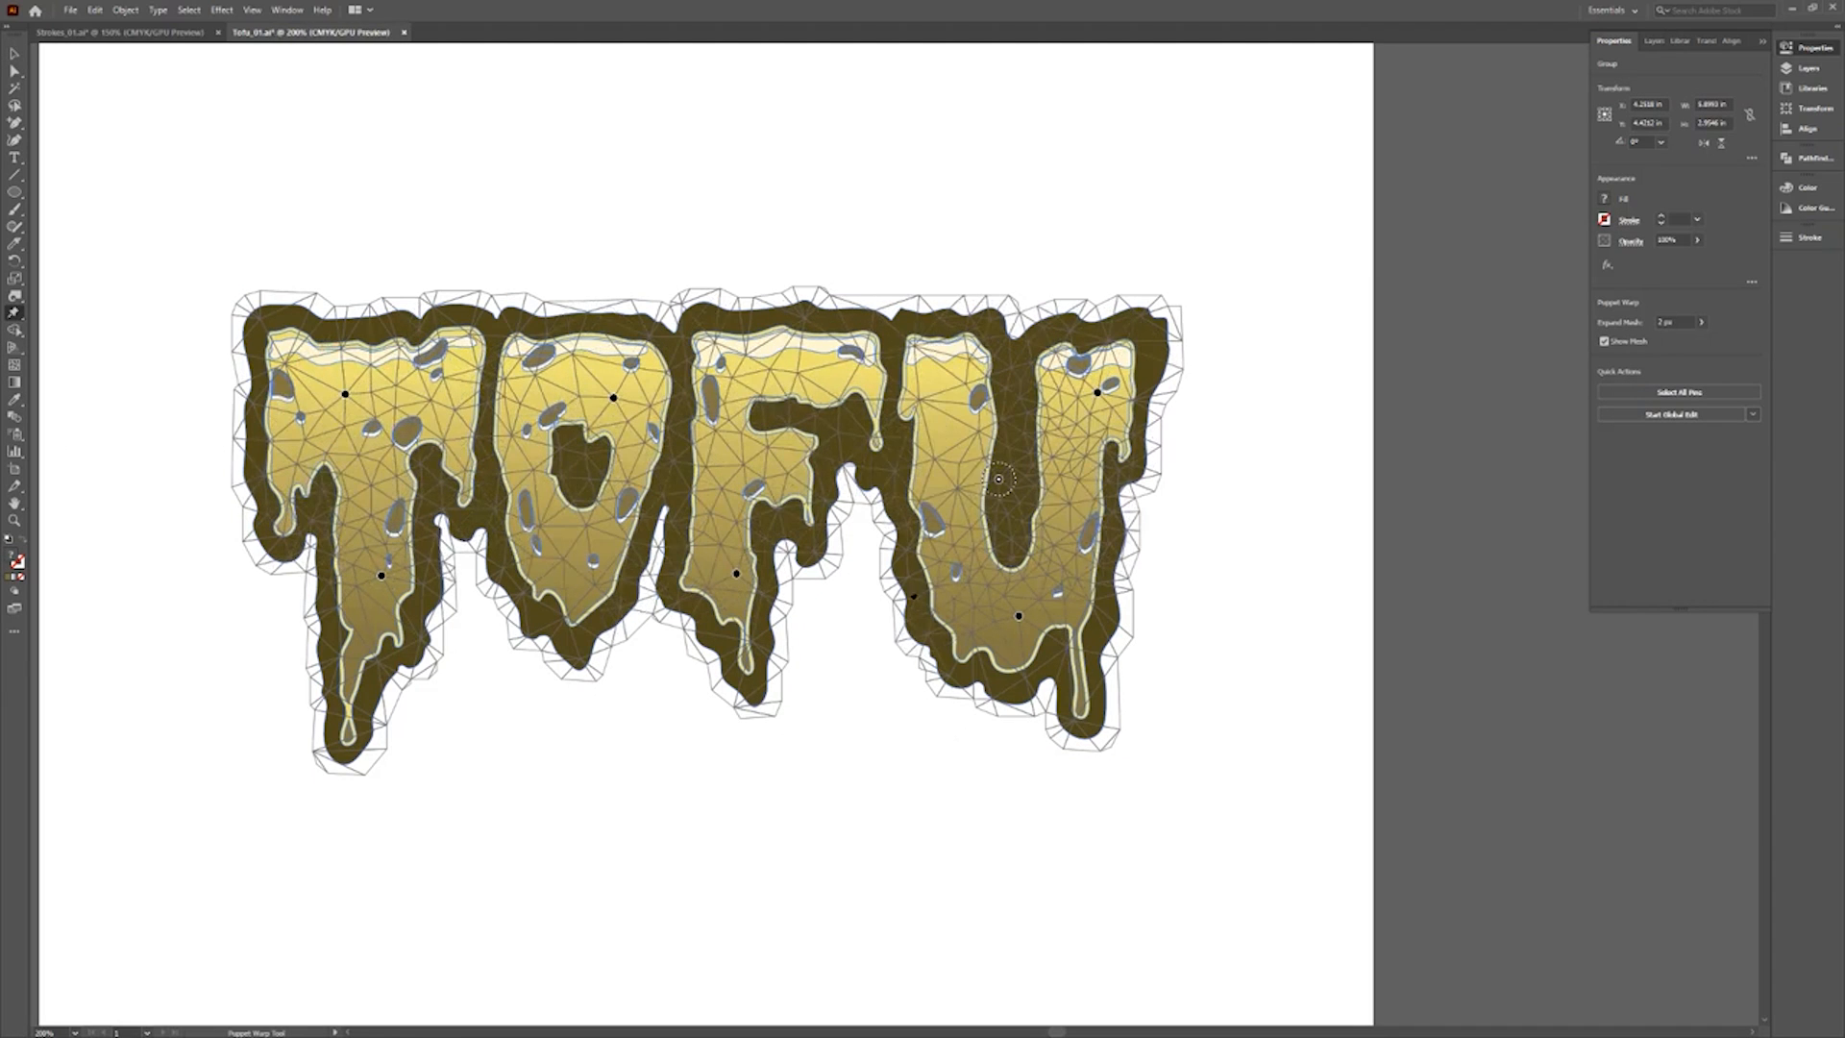
click(501, 528)
click(297, 369)
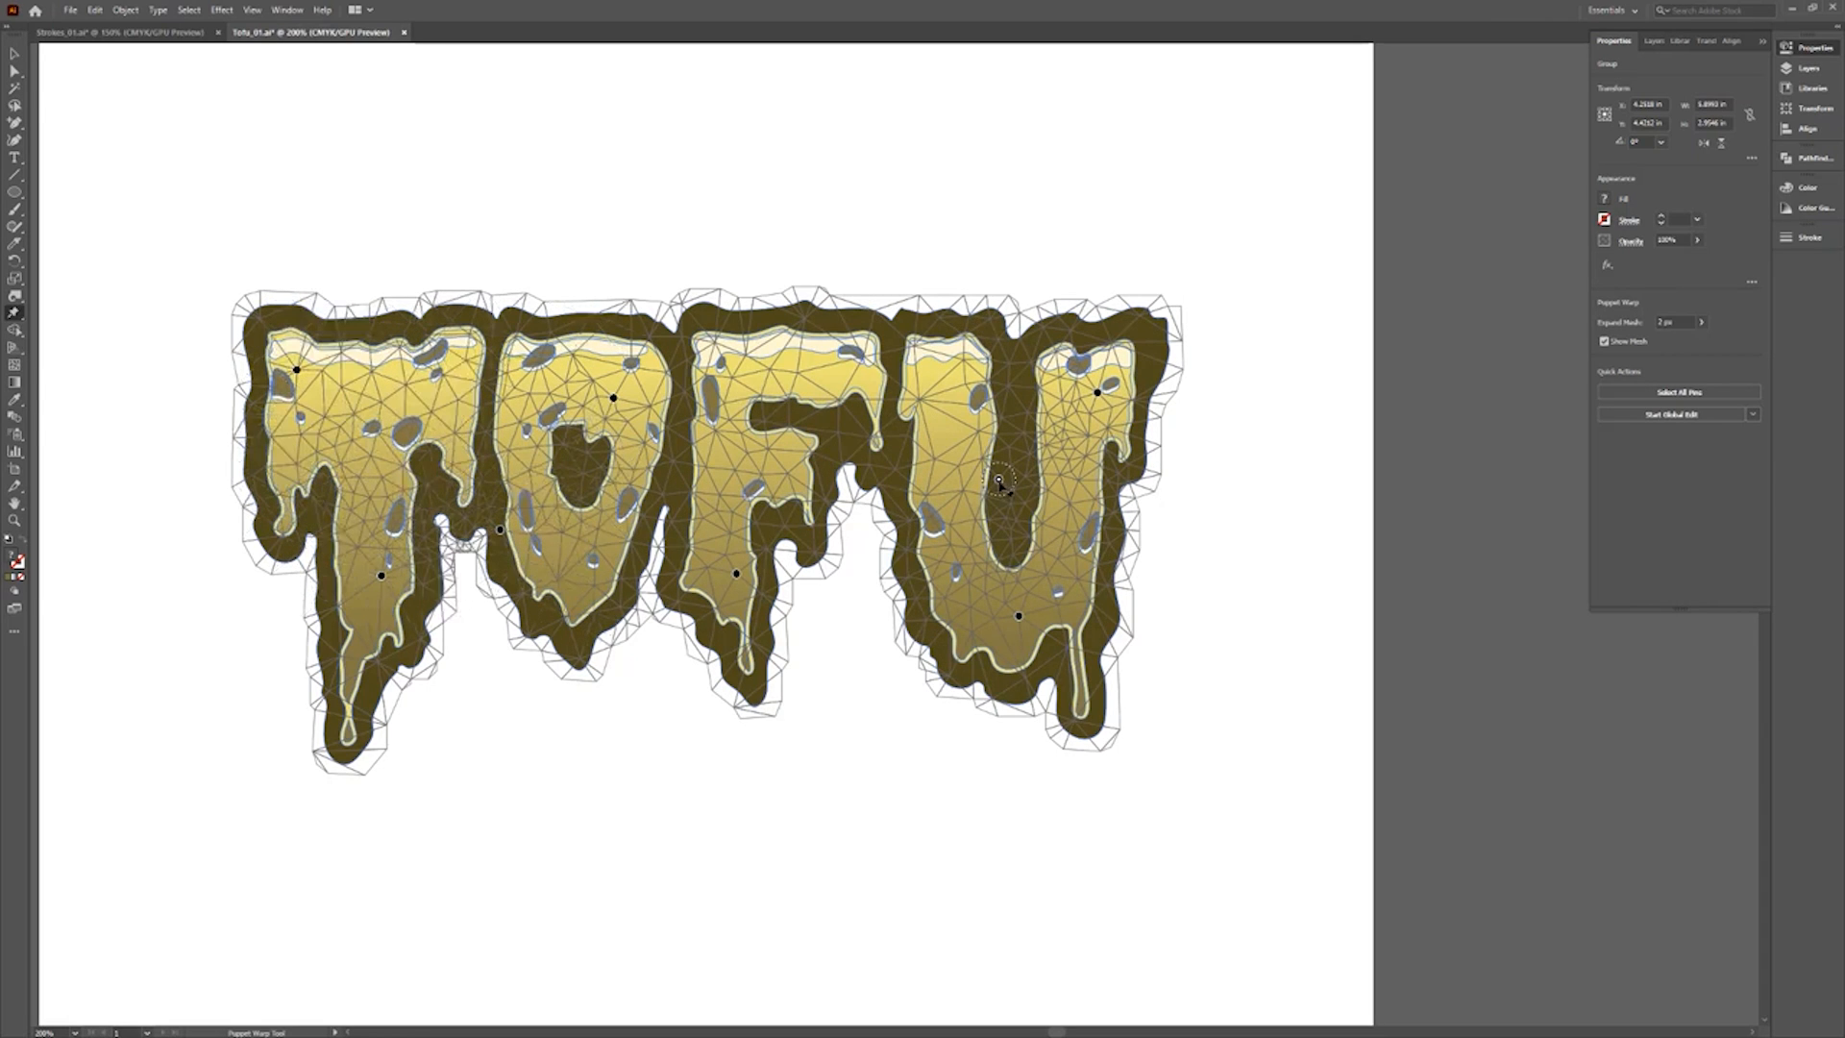
Warp the lettering by pulling the T's top corner up and outward, stretching the U and T downward and raising the F's stem.
drag(297, 373, 209, 248)
drag(1021, 618, 1061, 727)
drag(734, 577, 764, 502)
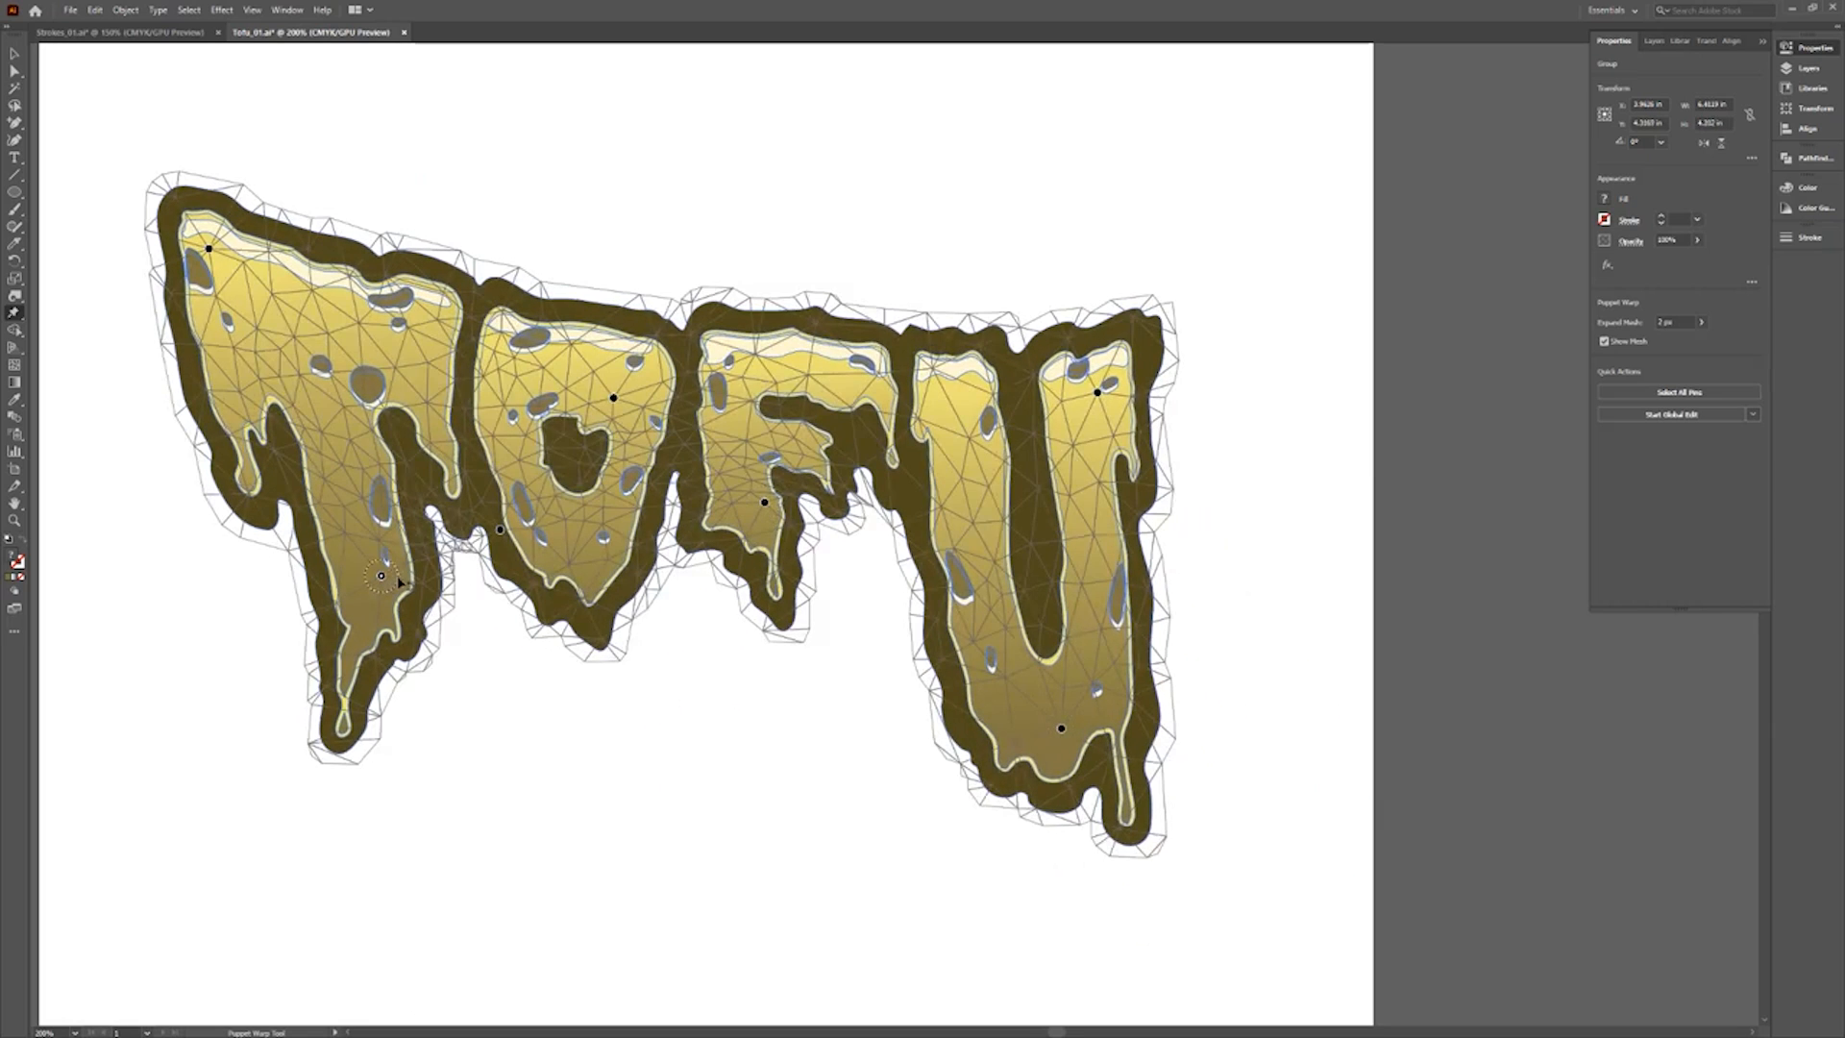
drag(398, 580, 340, 703)
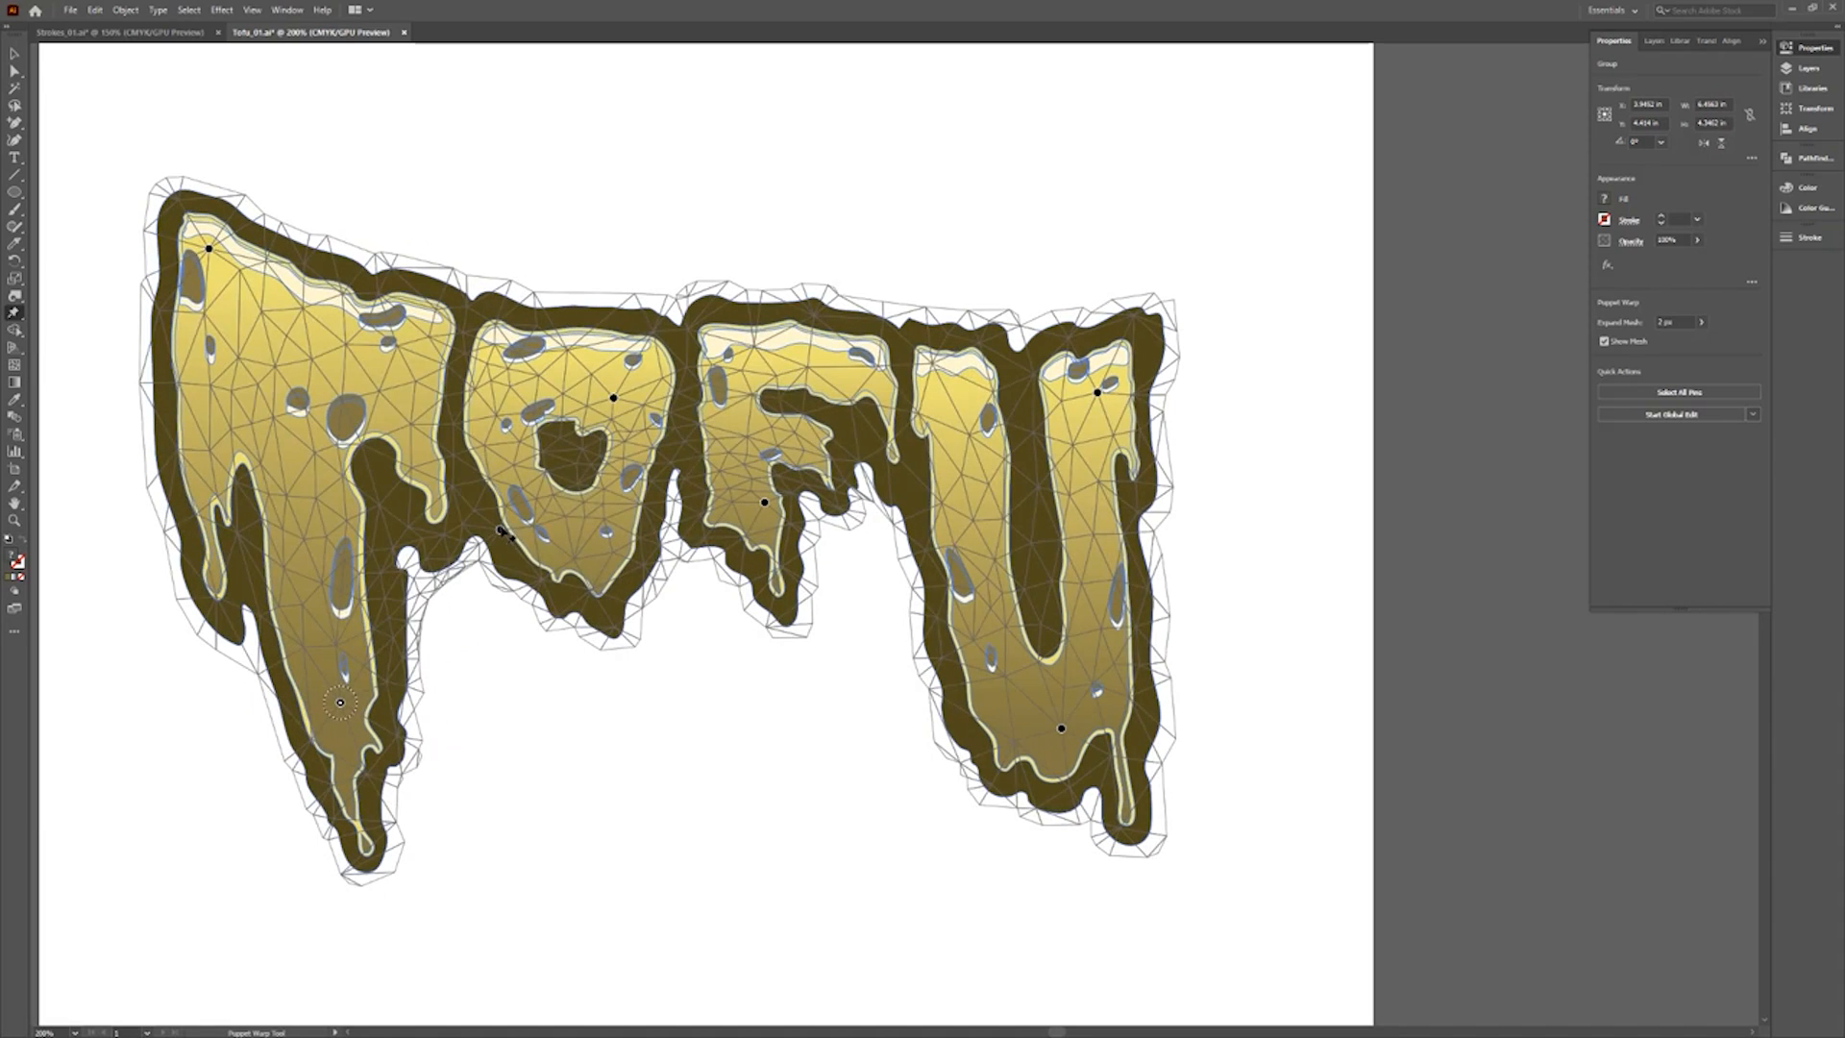
Warp the O of the TOFU lettering by pulling its lower-left pin upward and its inner pin up and outward.
drag(501, 530, 518, 477)
drag(613, 398, 658, 365)
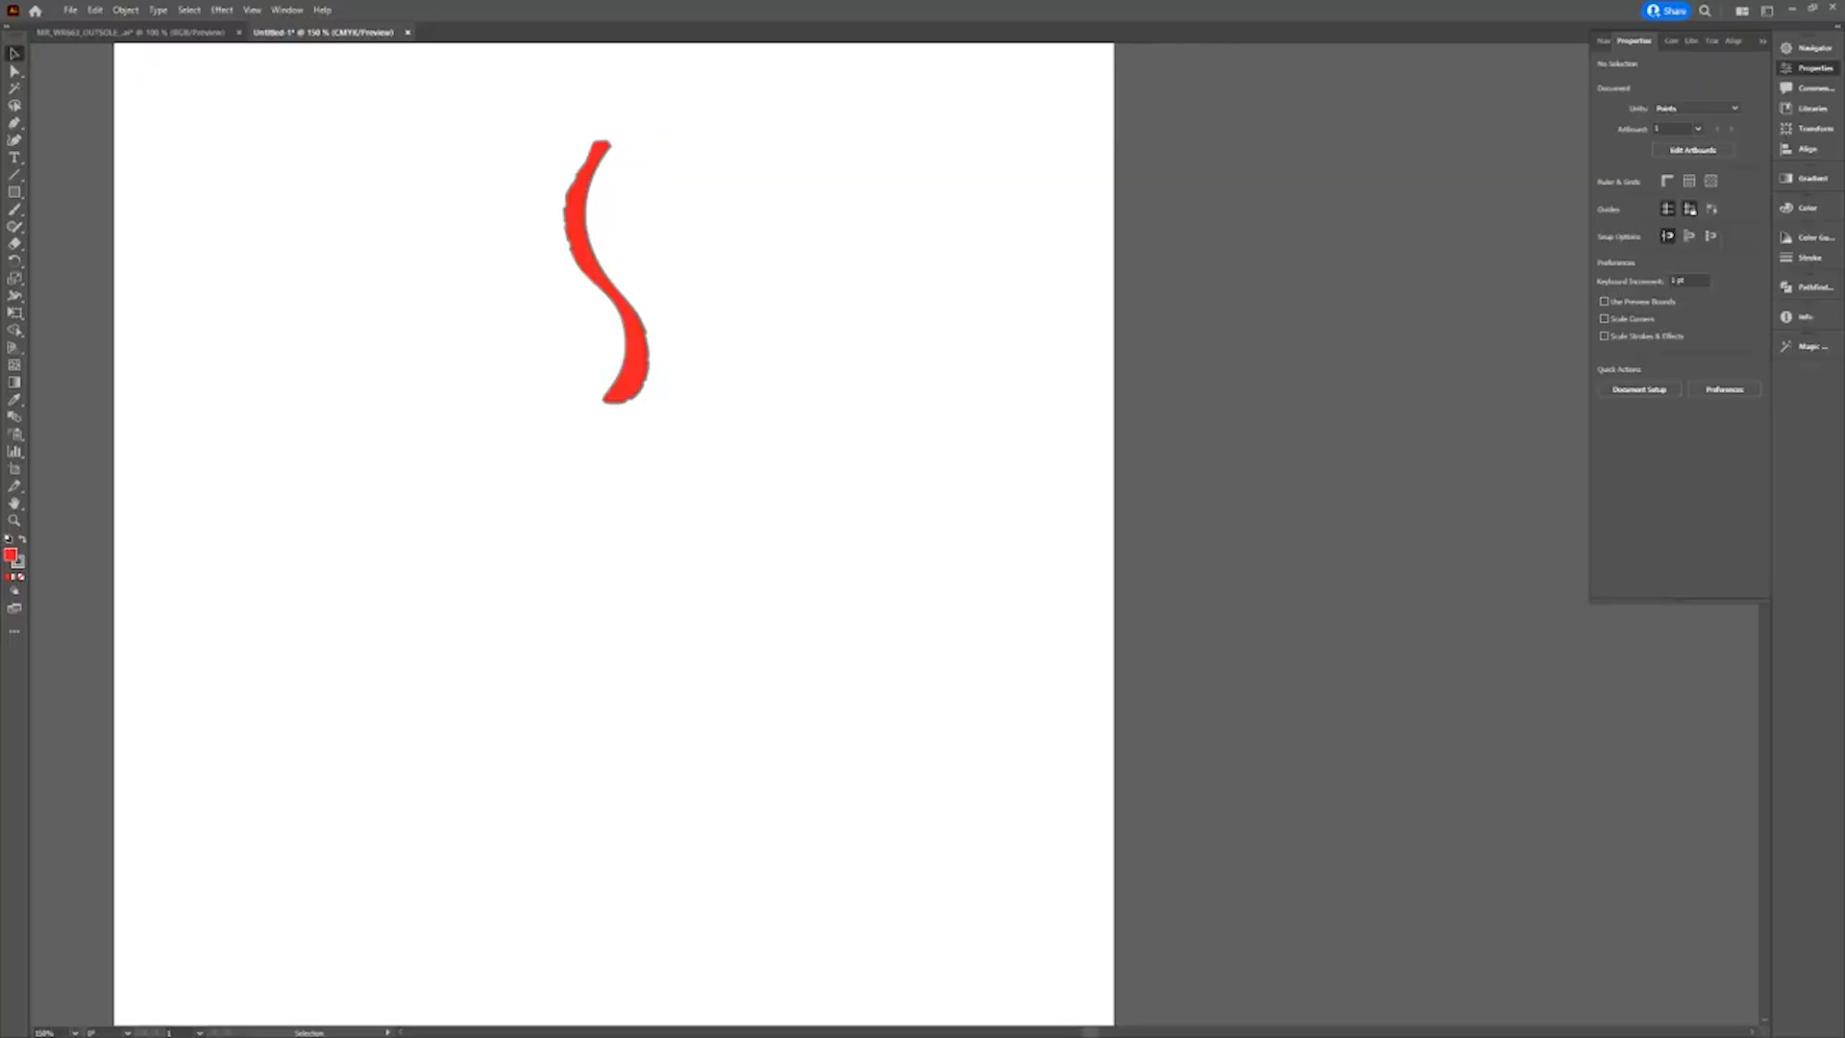
Create a radial repeat from the red S-shaped stroke.
drag(435, 105, 788, 451)
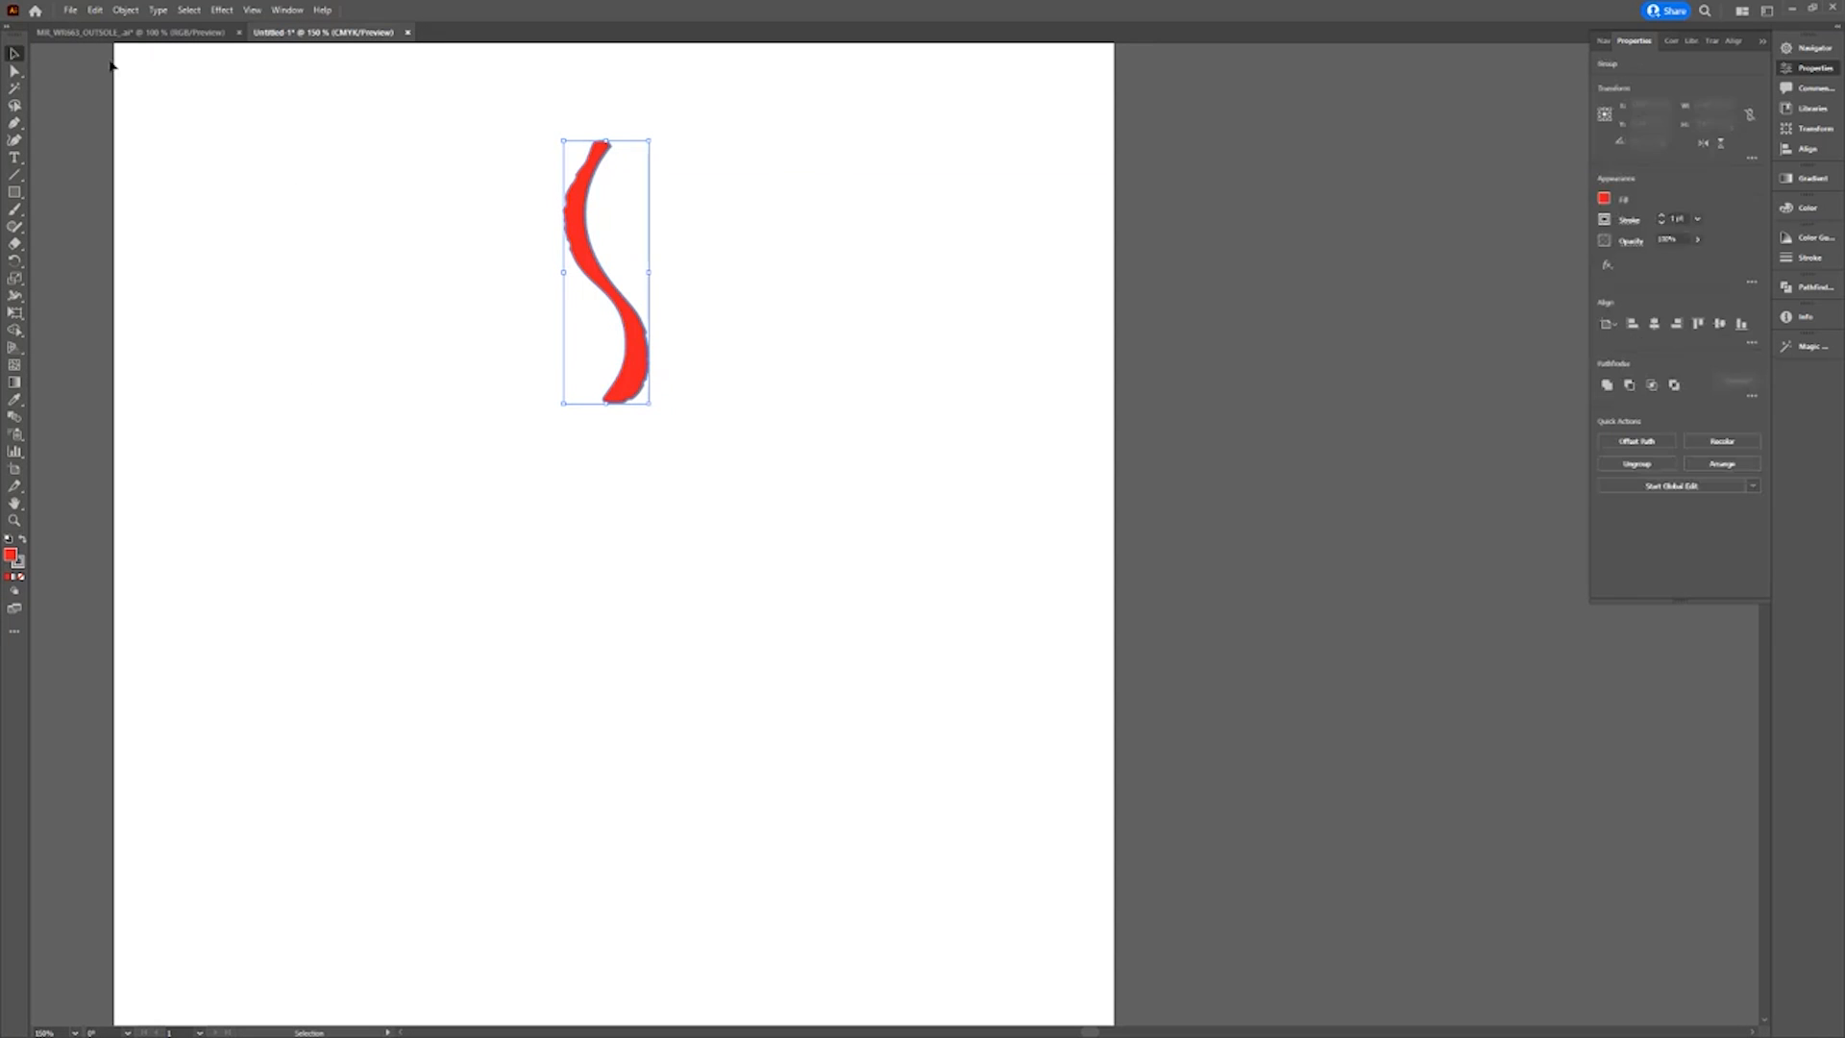
click(124, 14)
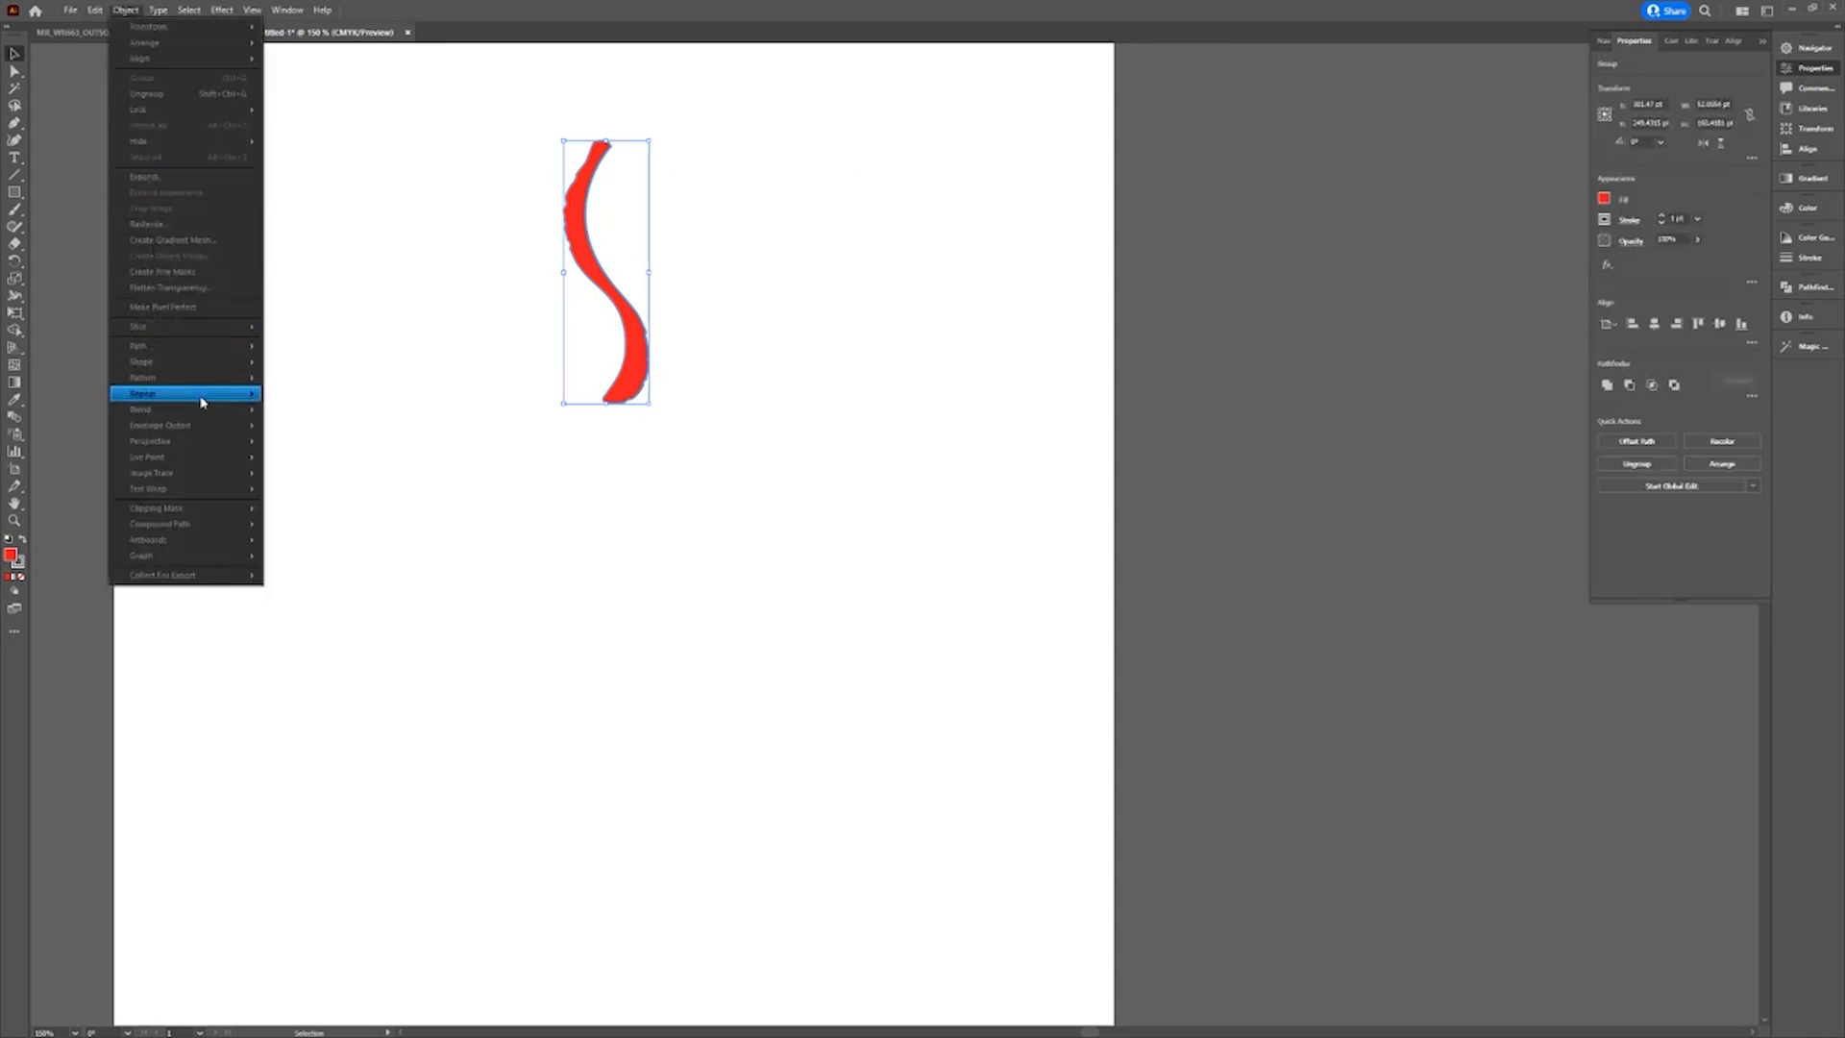
mouse_move(205, 395)
click(289, 395)
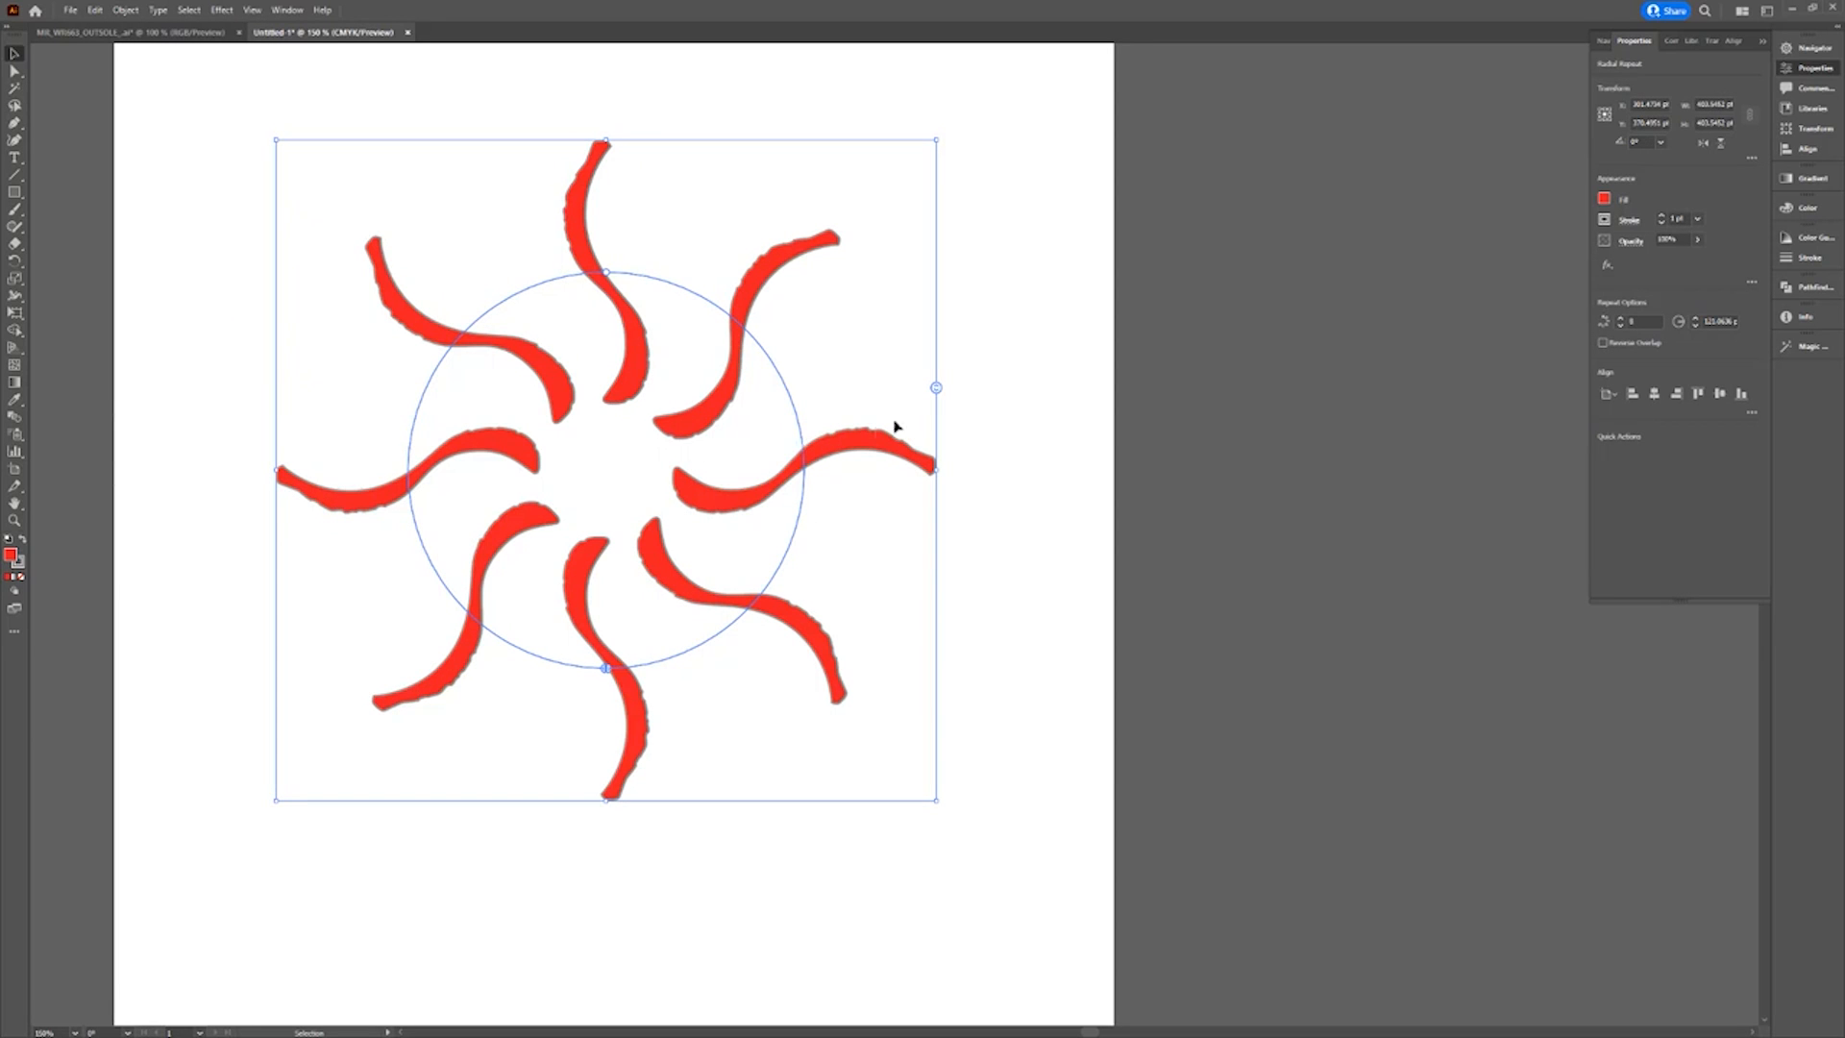
Increase the radial repeat's instances and shrink its radius, then try limiting the arc to half a circle and undo that limit.
drag(938, 392, 923, 238)
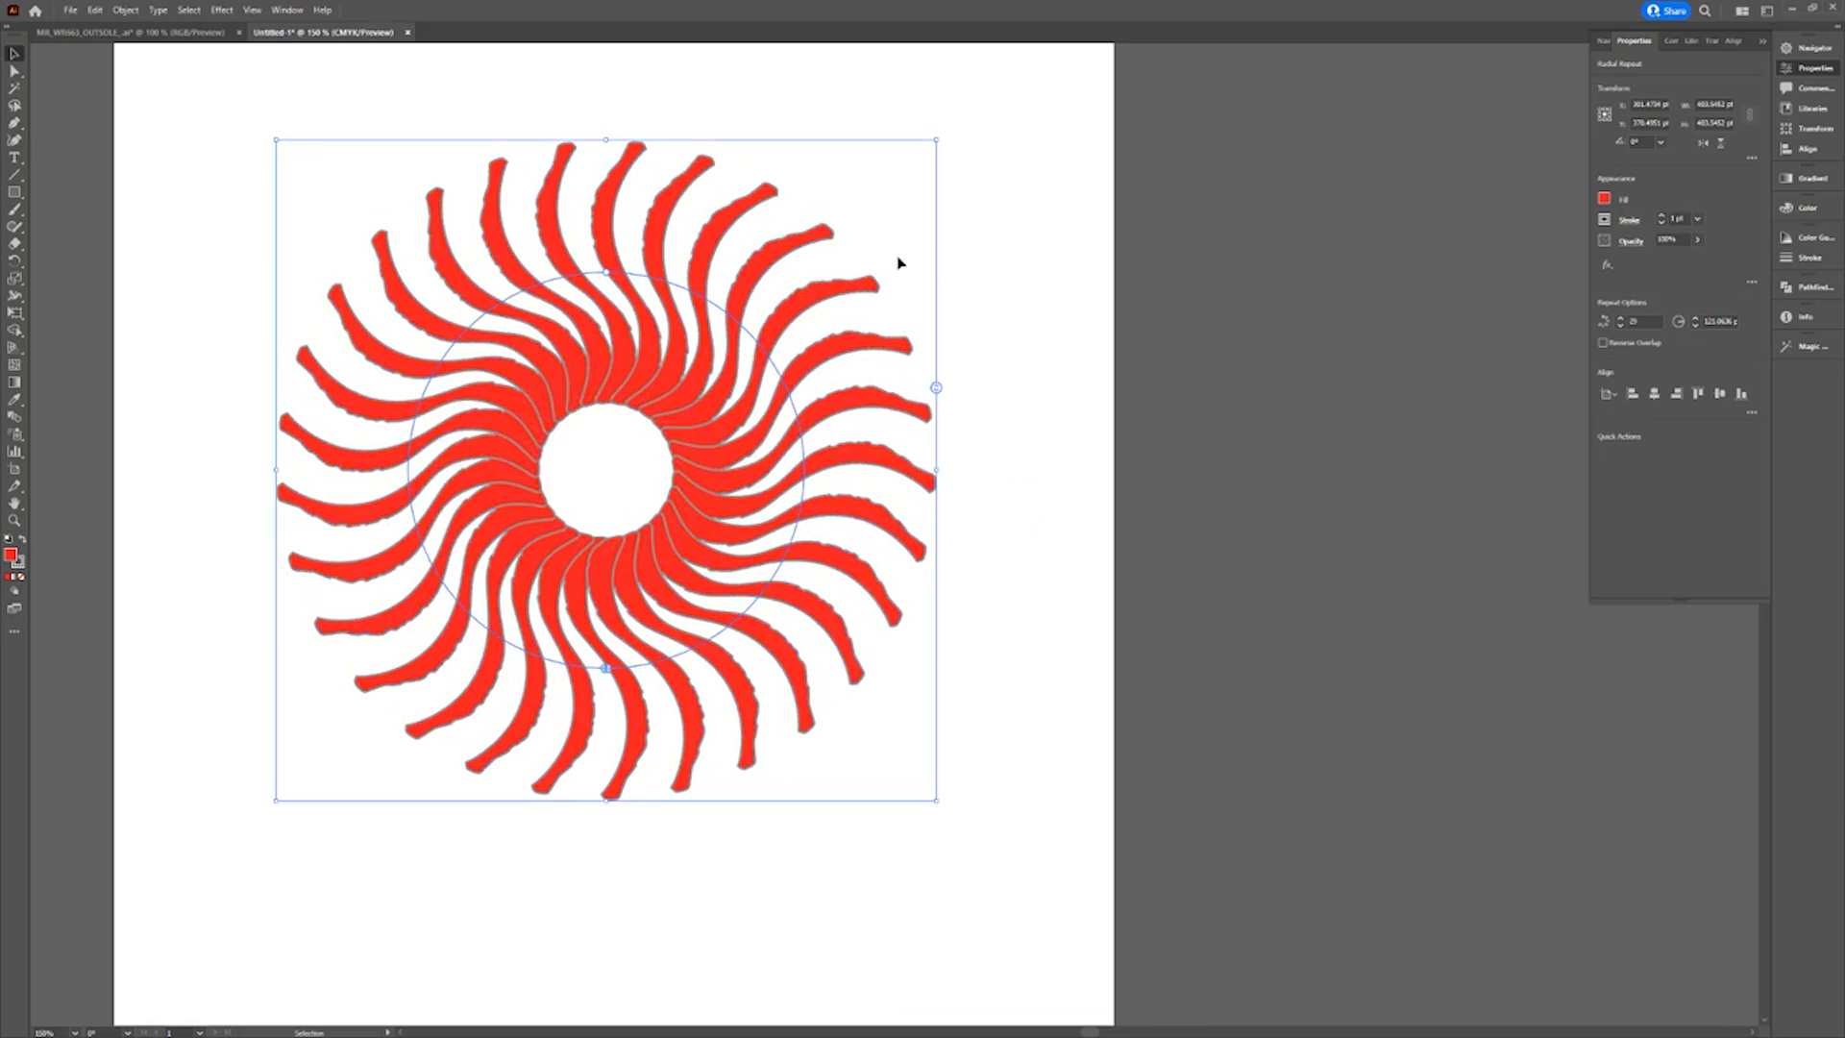
drag(622, 273, 631, 319)
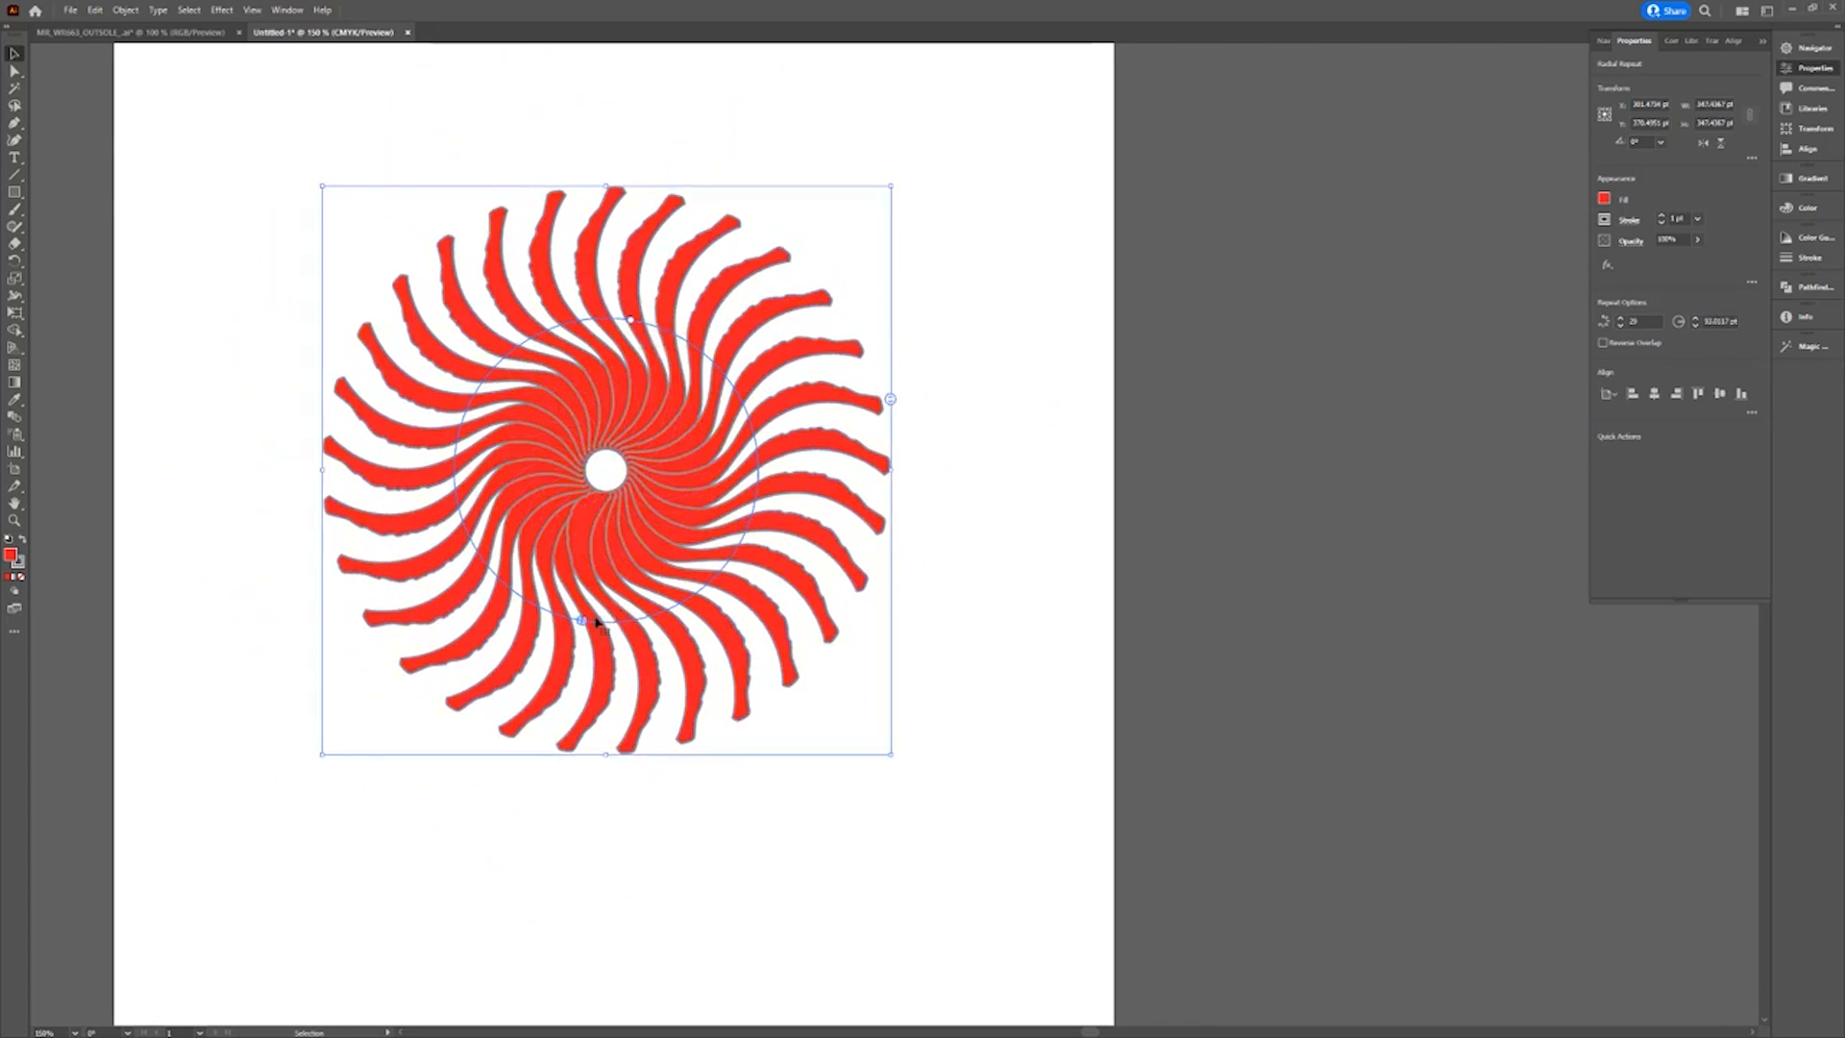
drag(582, 620, 600, 327)
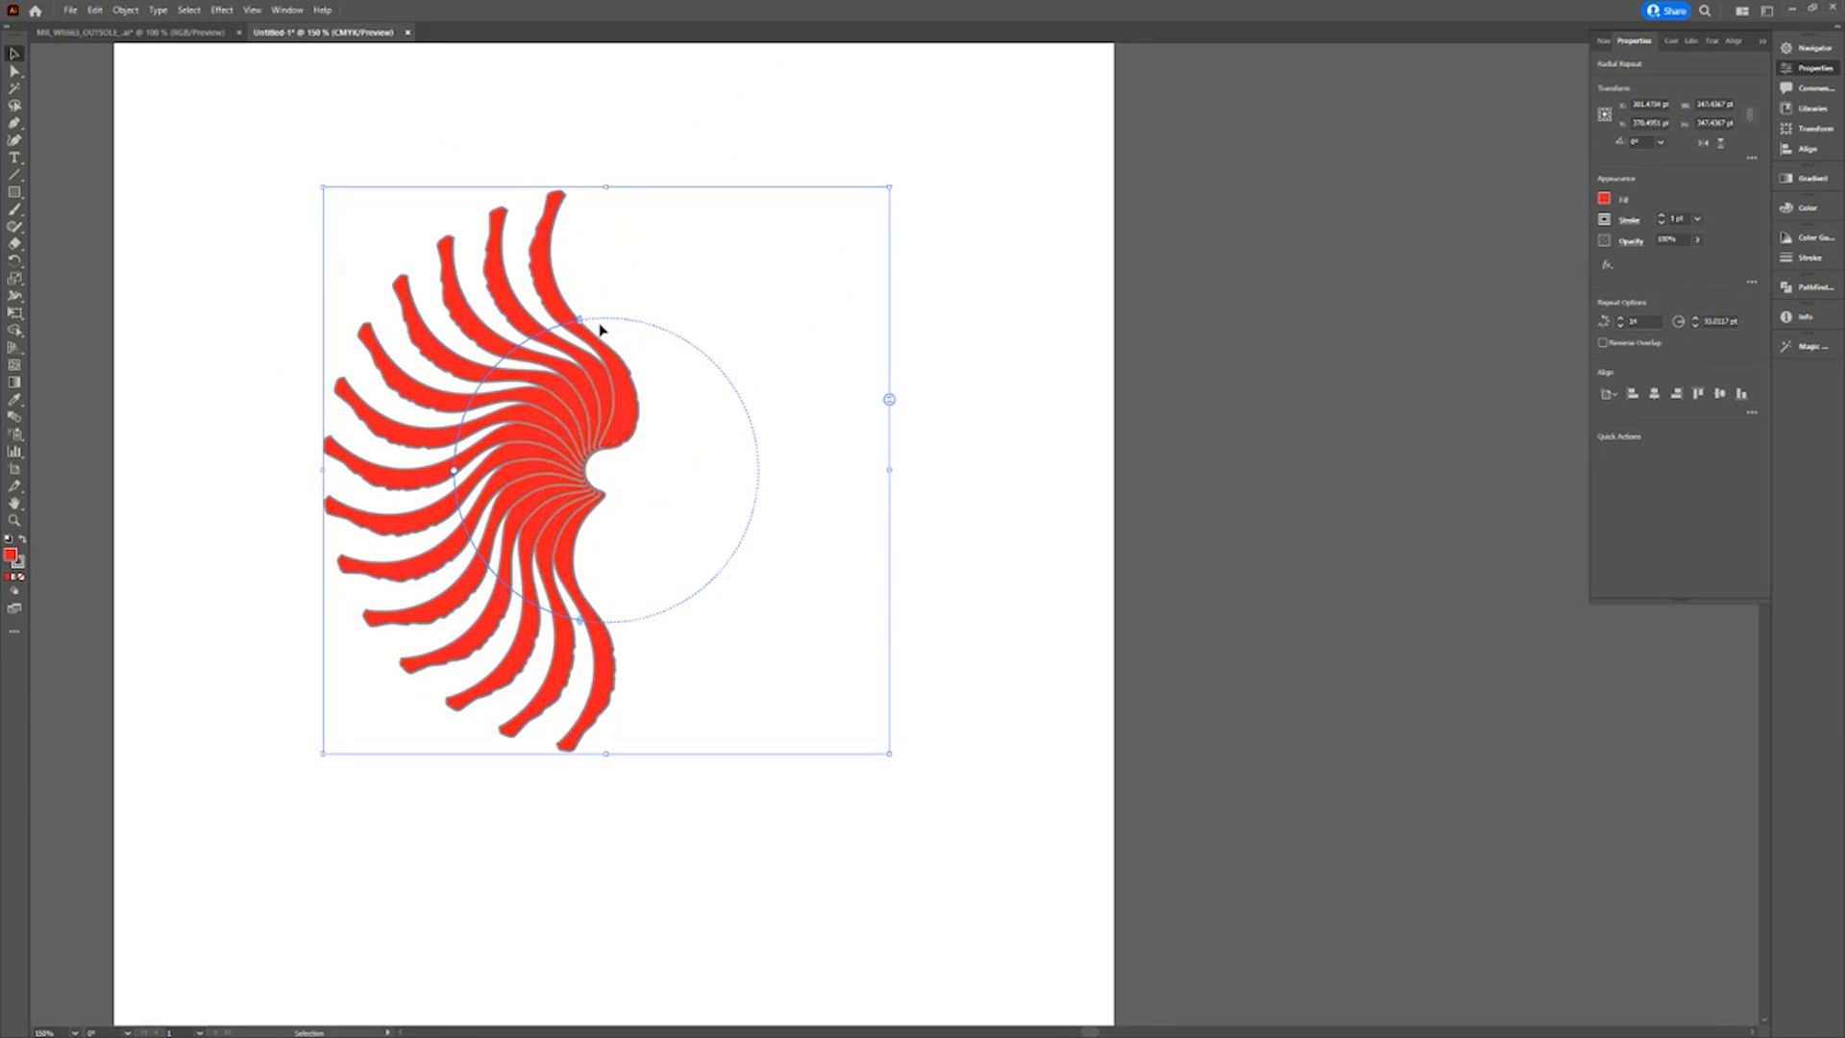
key(ctrl+z)
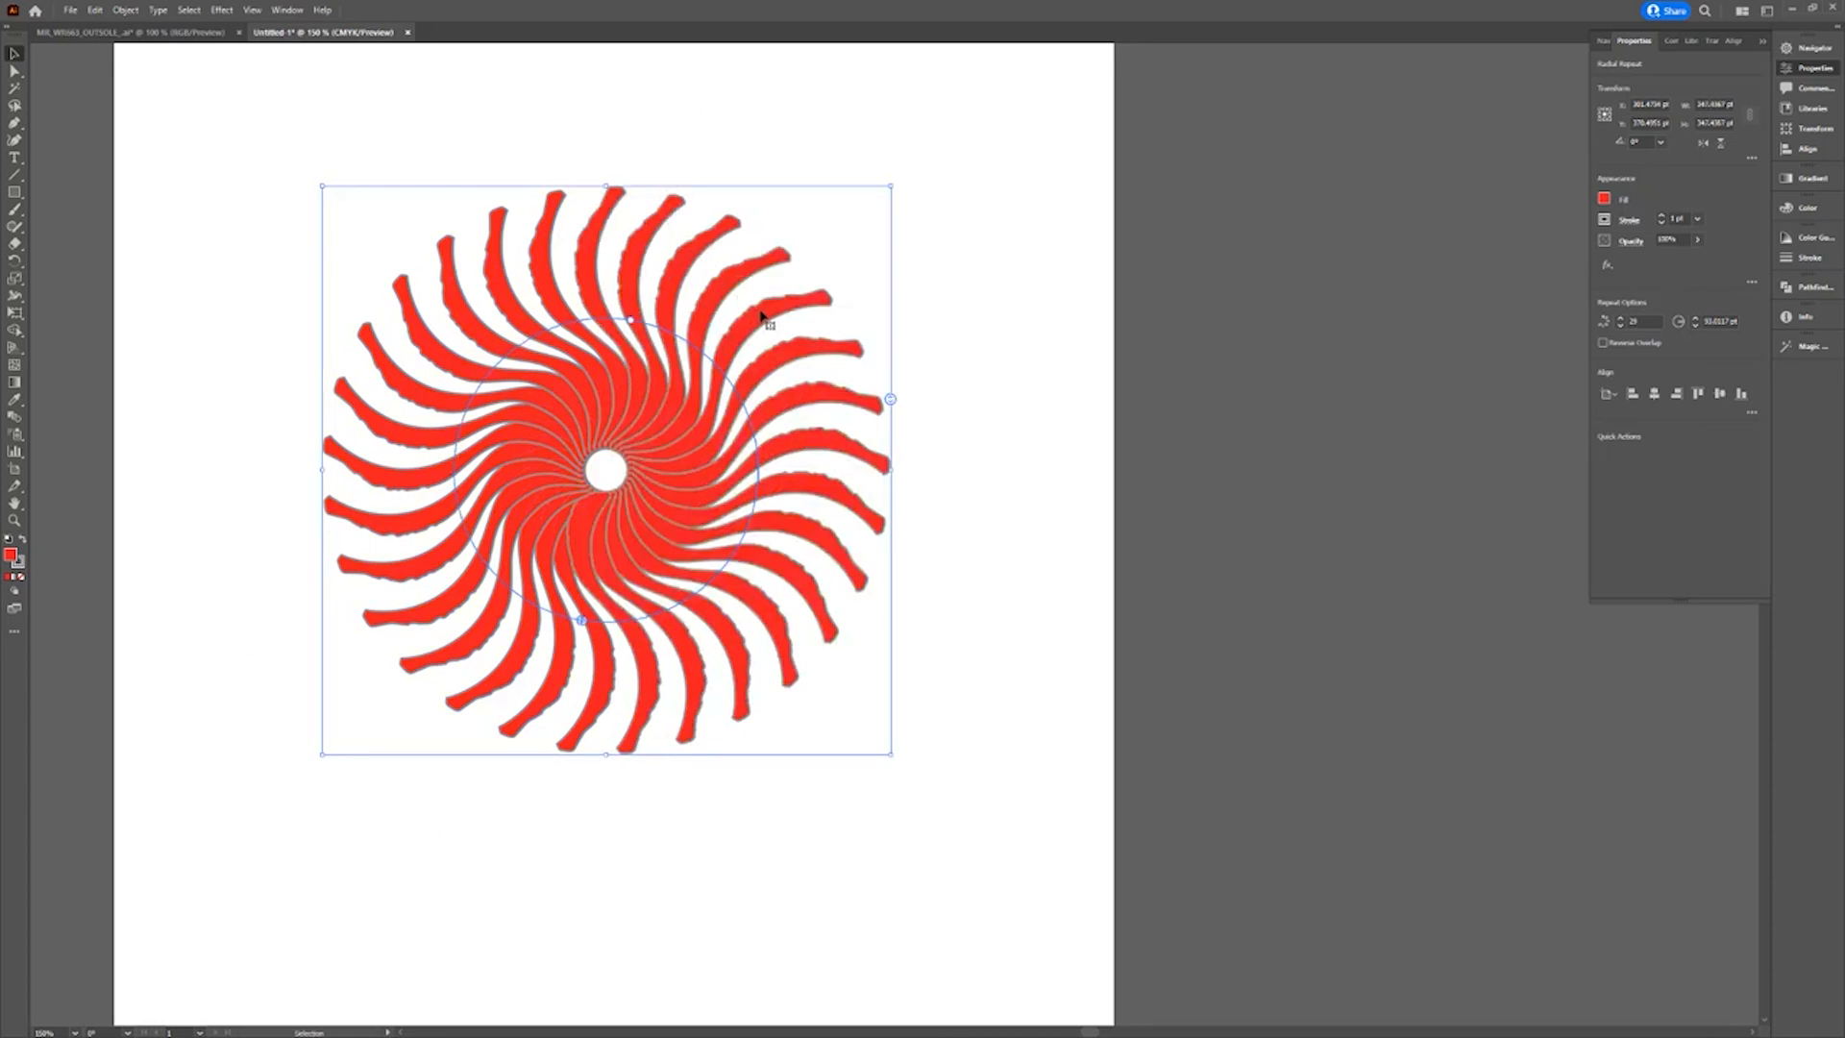
Adjust the width of one curved arm inside the radial repeat in isolation mode, then exit isolation.
double_click(761, 316)
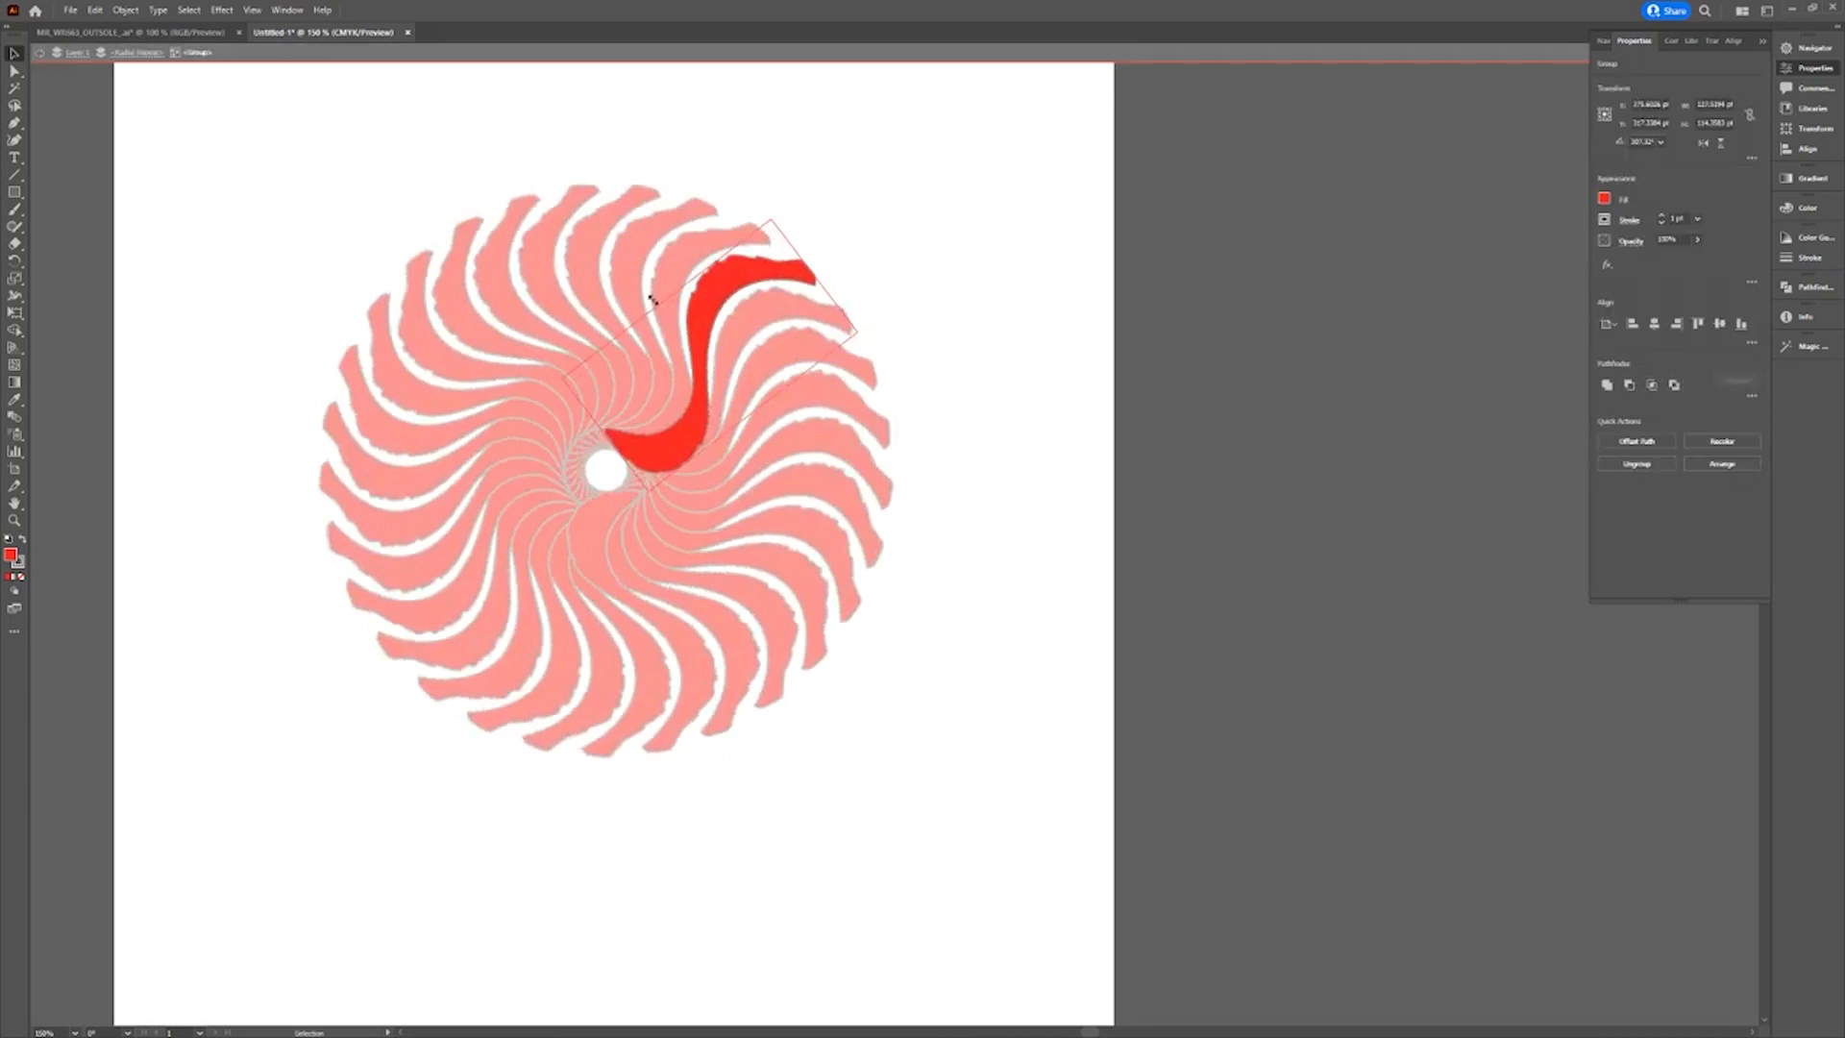
drag(653, 300, 691, 338)
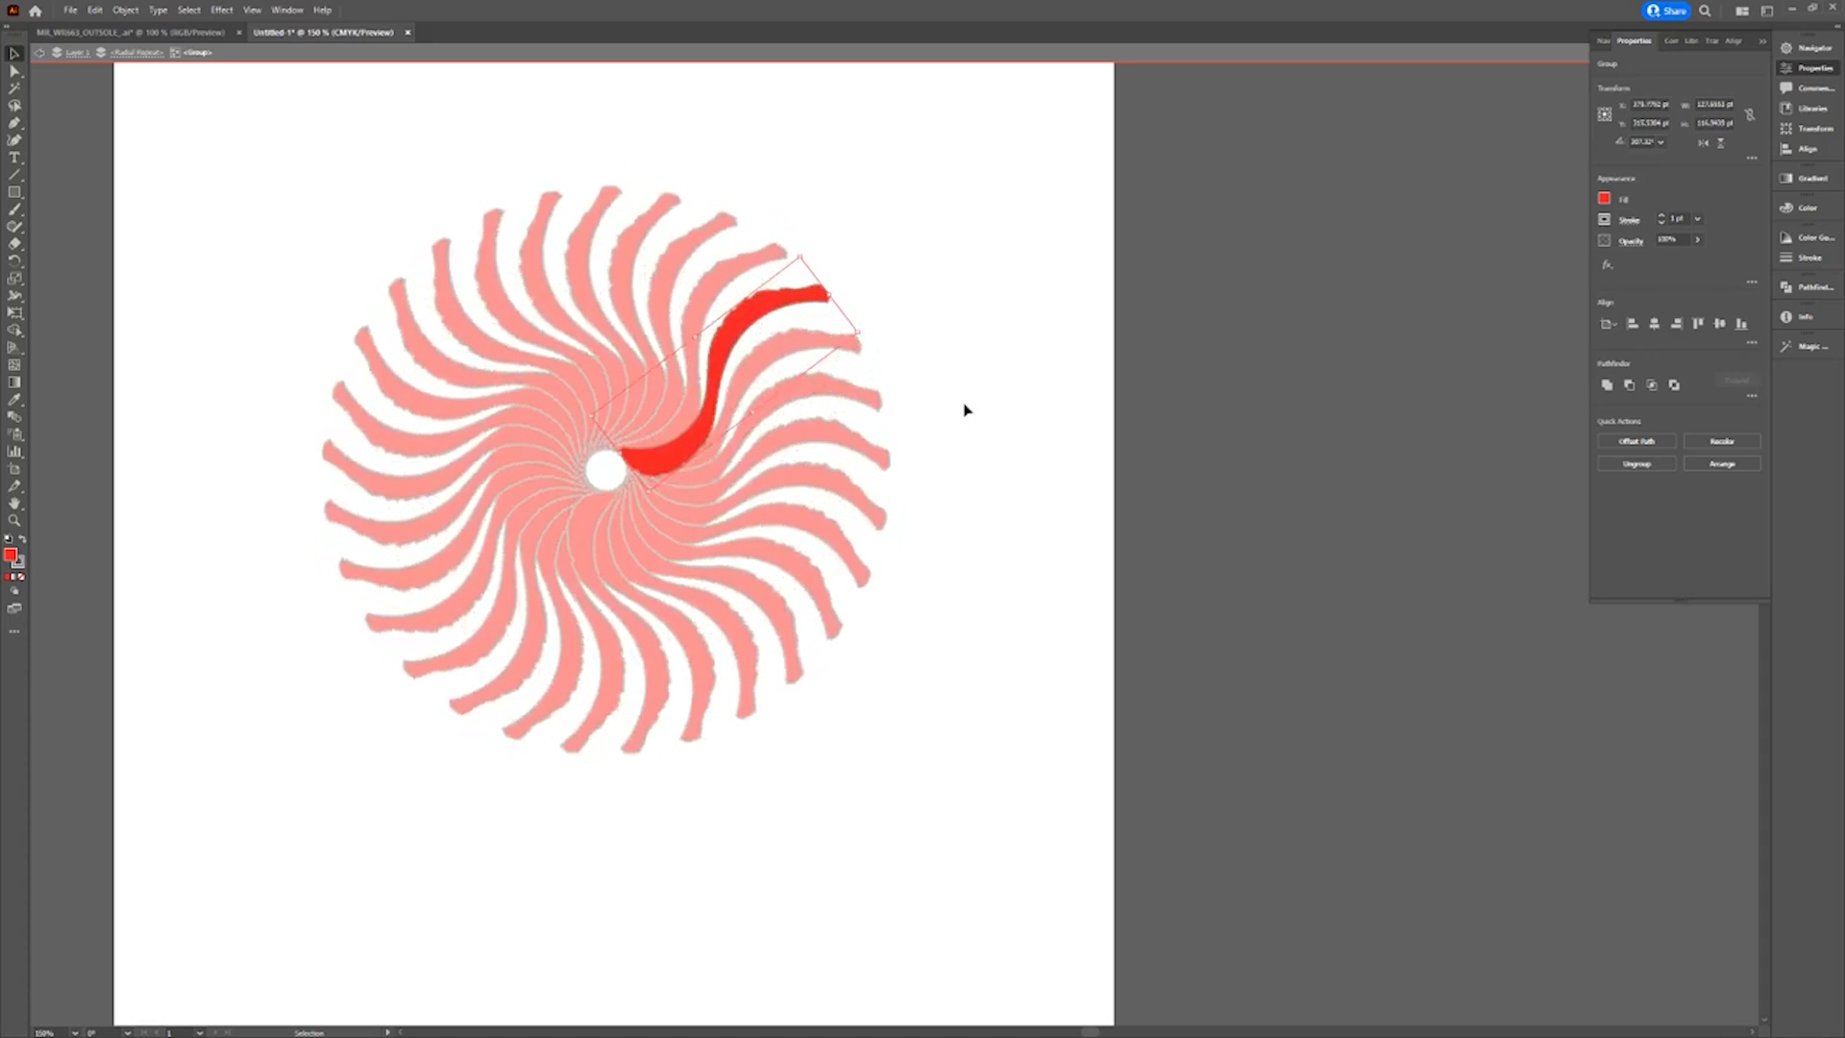
double_click(966, 410)
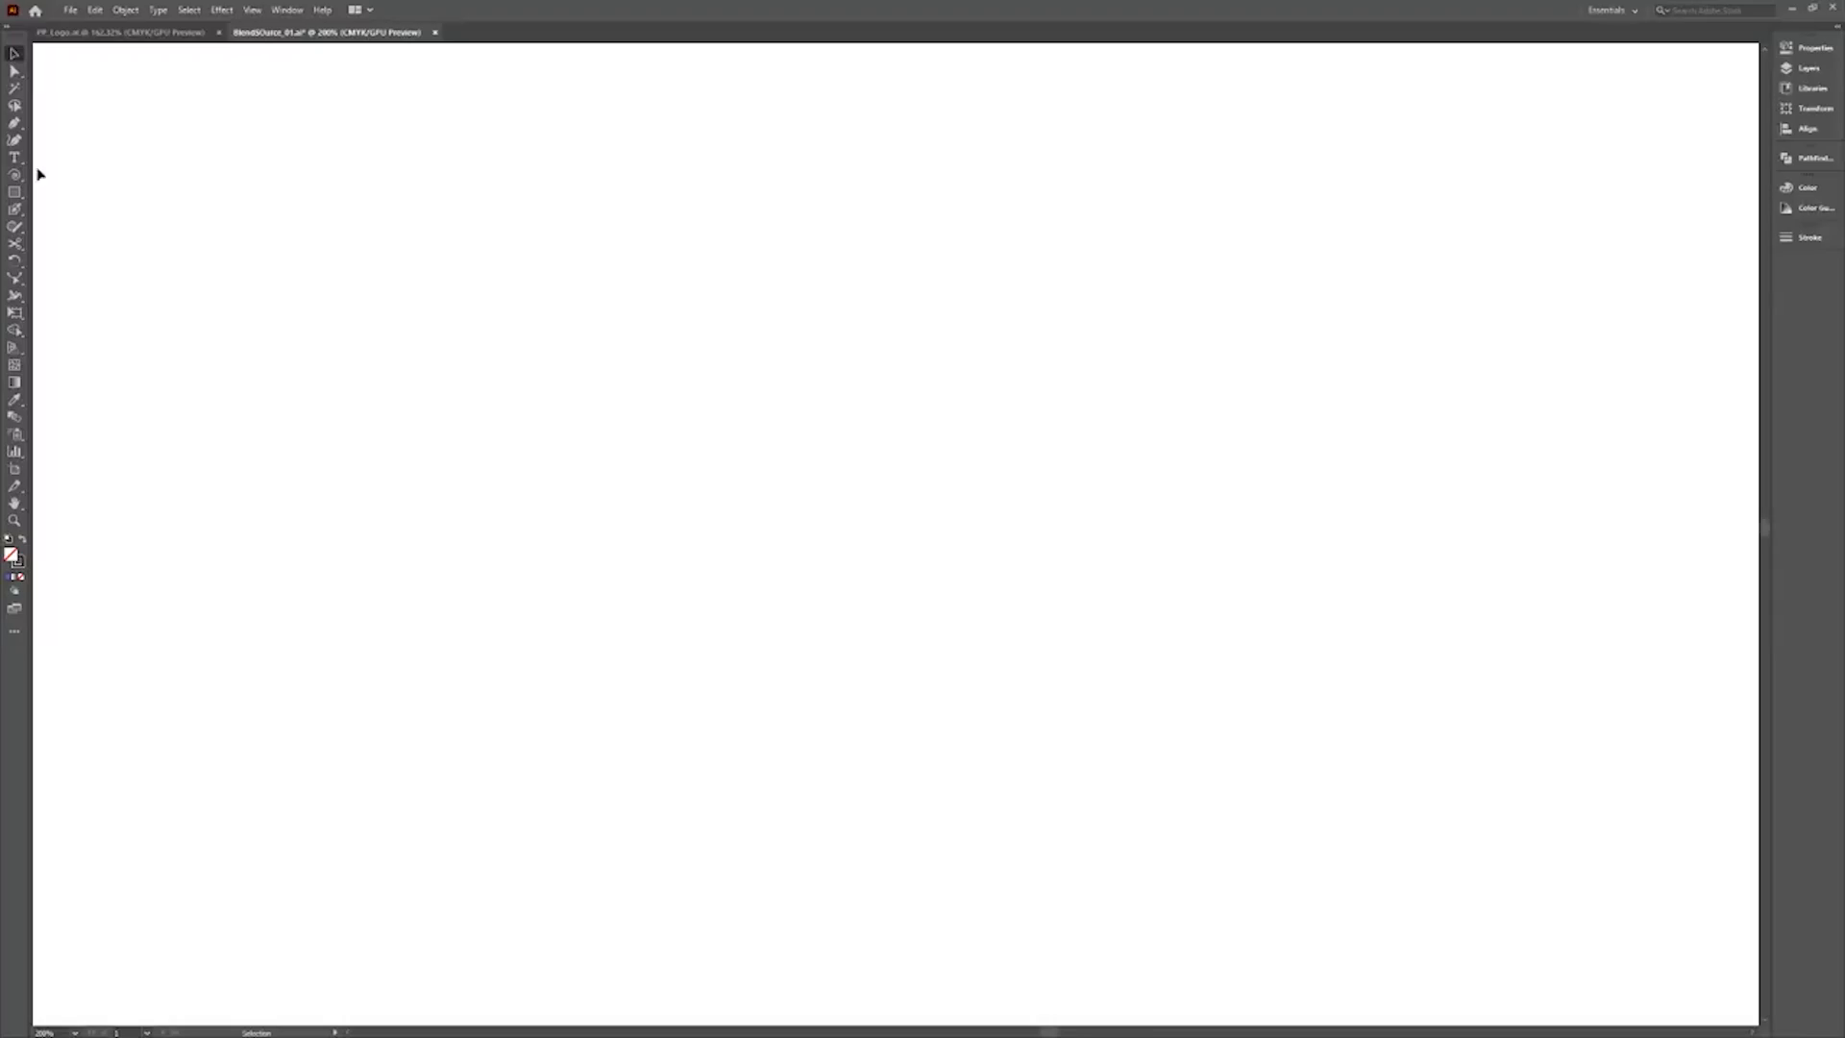
Draw a spiral and stretch its outer end far sideways with the Reshape tool to form a looping curve.
click(16, 175)
drag(252, 250, 430, 219)
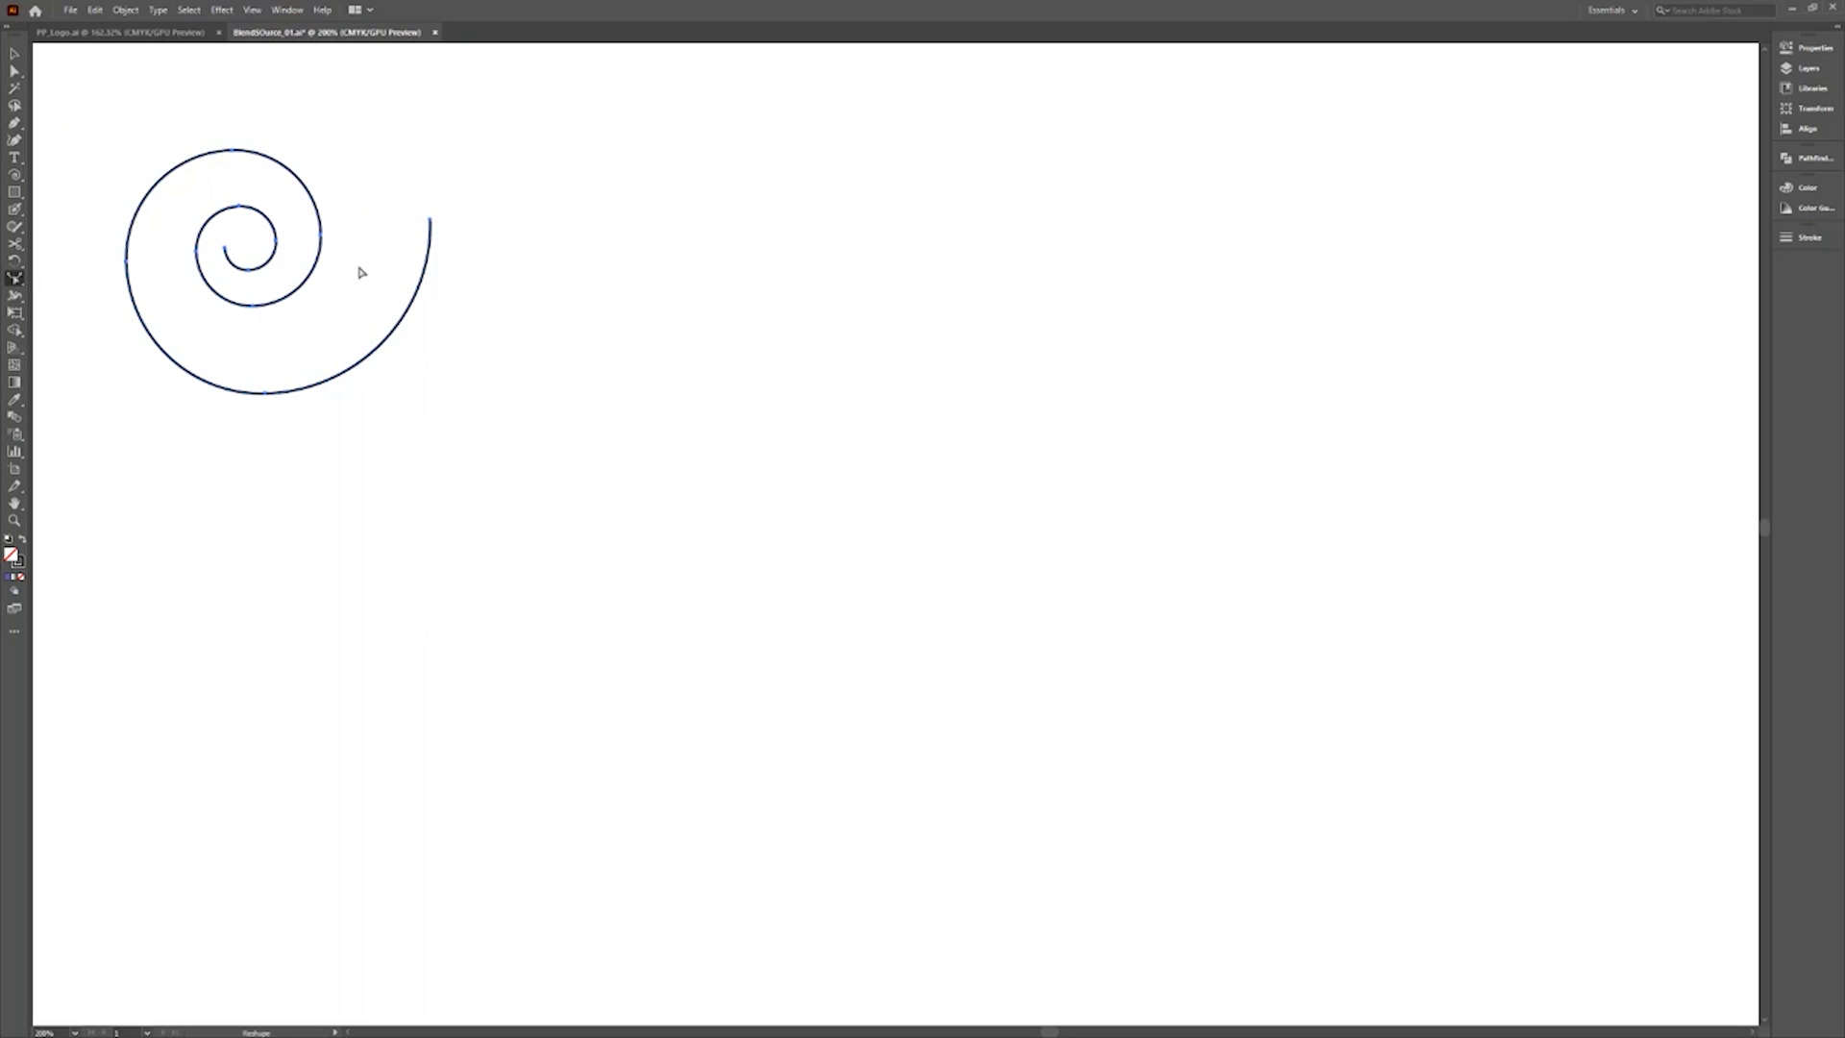
mouse_move(431, 220)
mouse_down()
mouse_move(705, 206)
mouse_move(897, 141)
mouse_up()
Draw an open zigzag path of four straight segments below and beside the looping curve, and end the path.
click(14, 123)
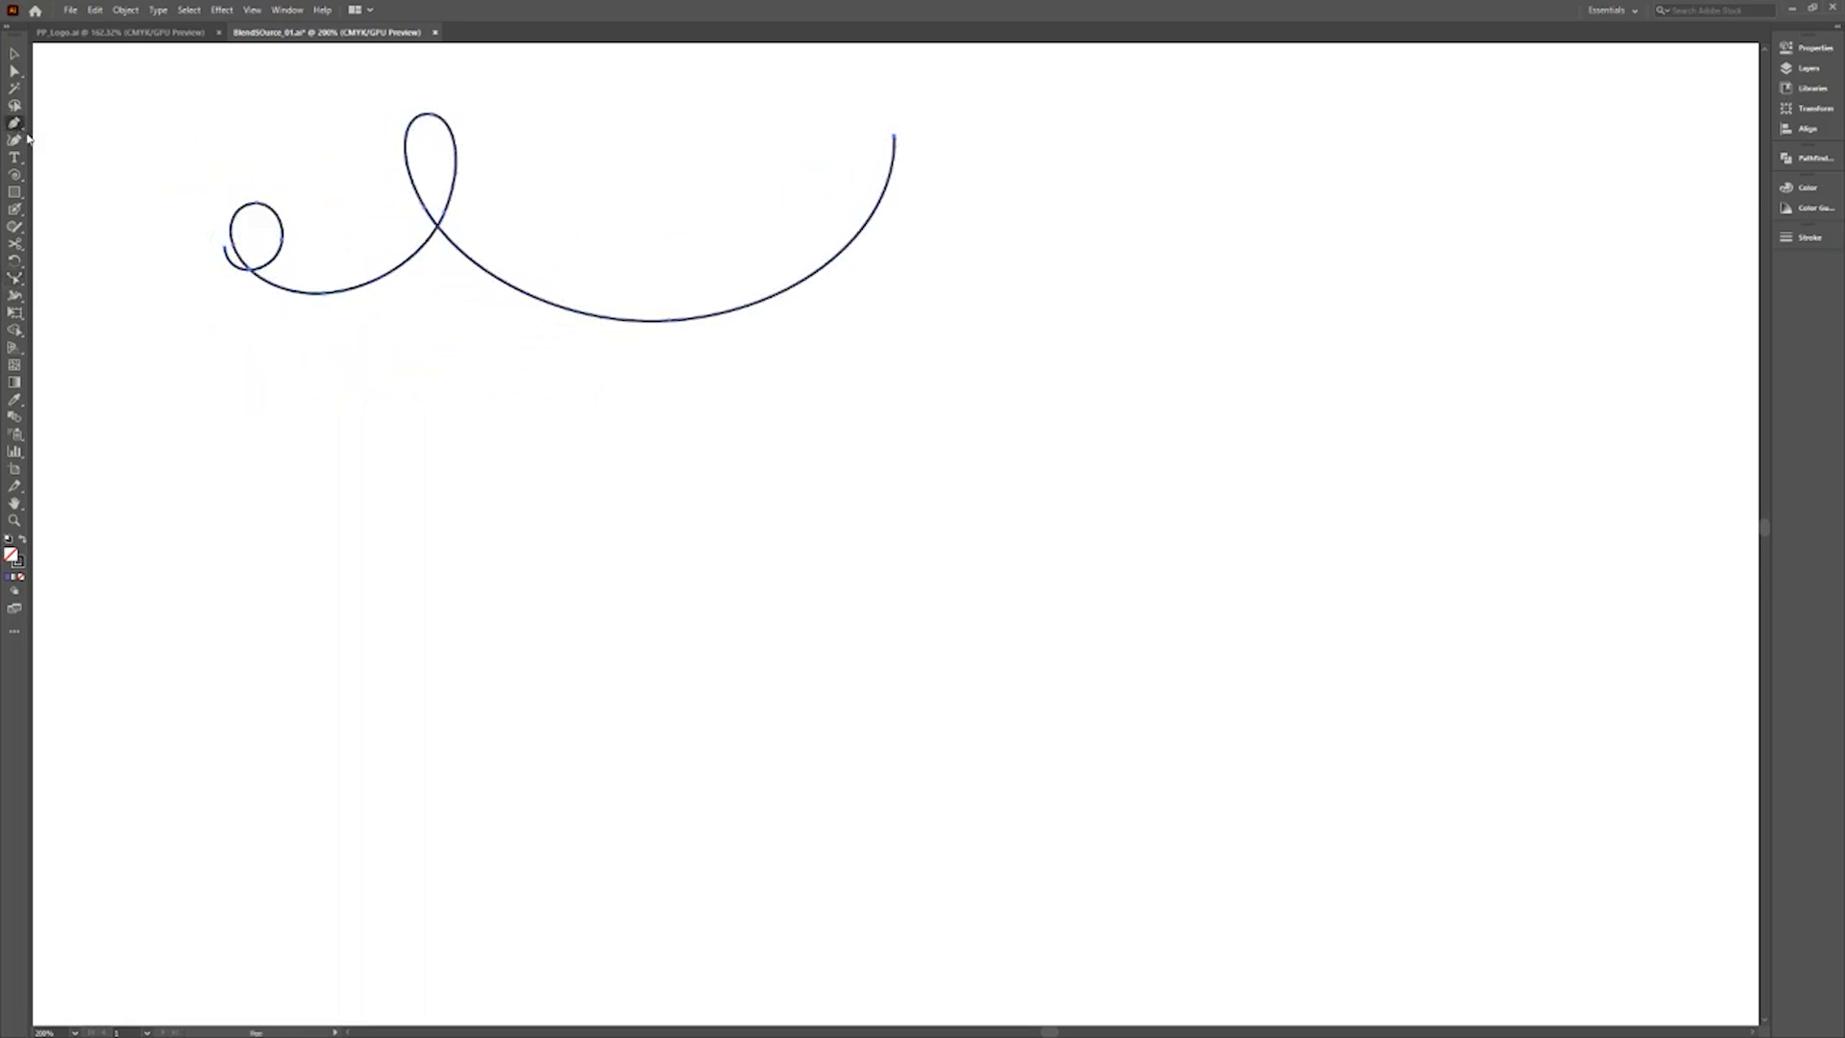
click(568, 444)
click(972, 348)
click(1221, 439)
click(1470, 232)
click(1612, 321)
ctrl+click(1643, 359)
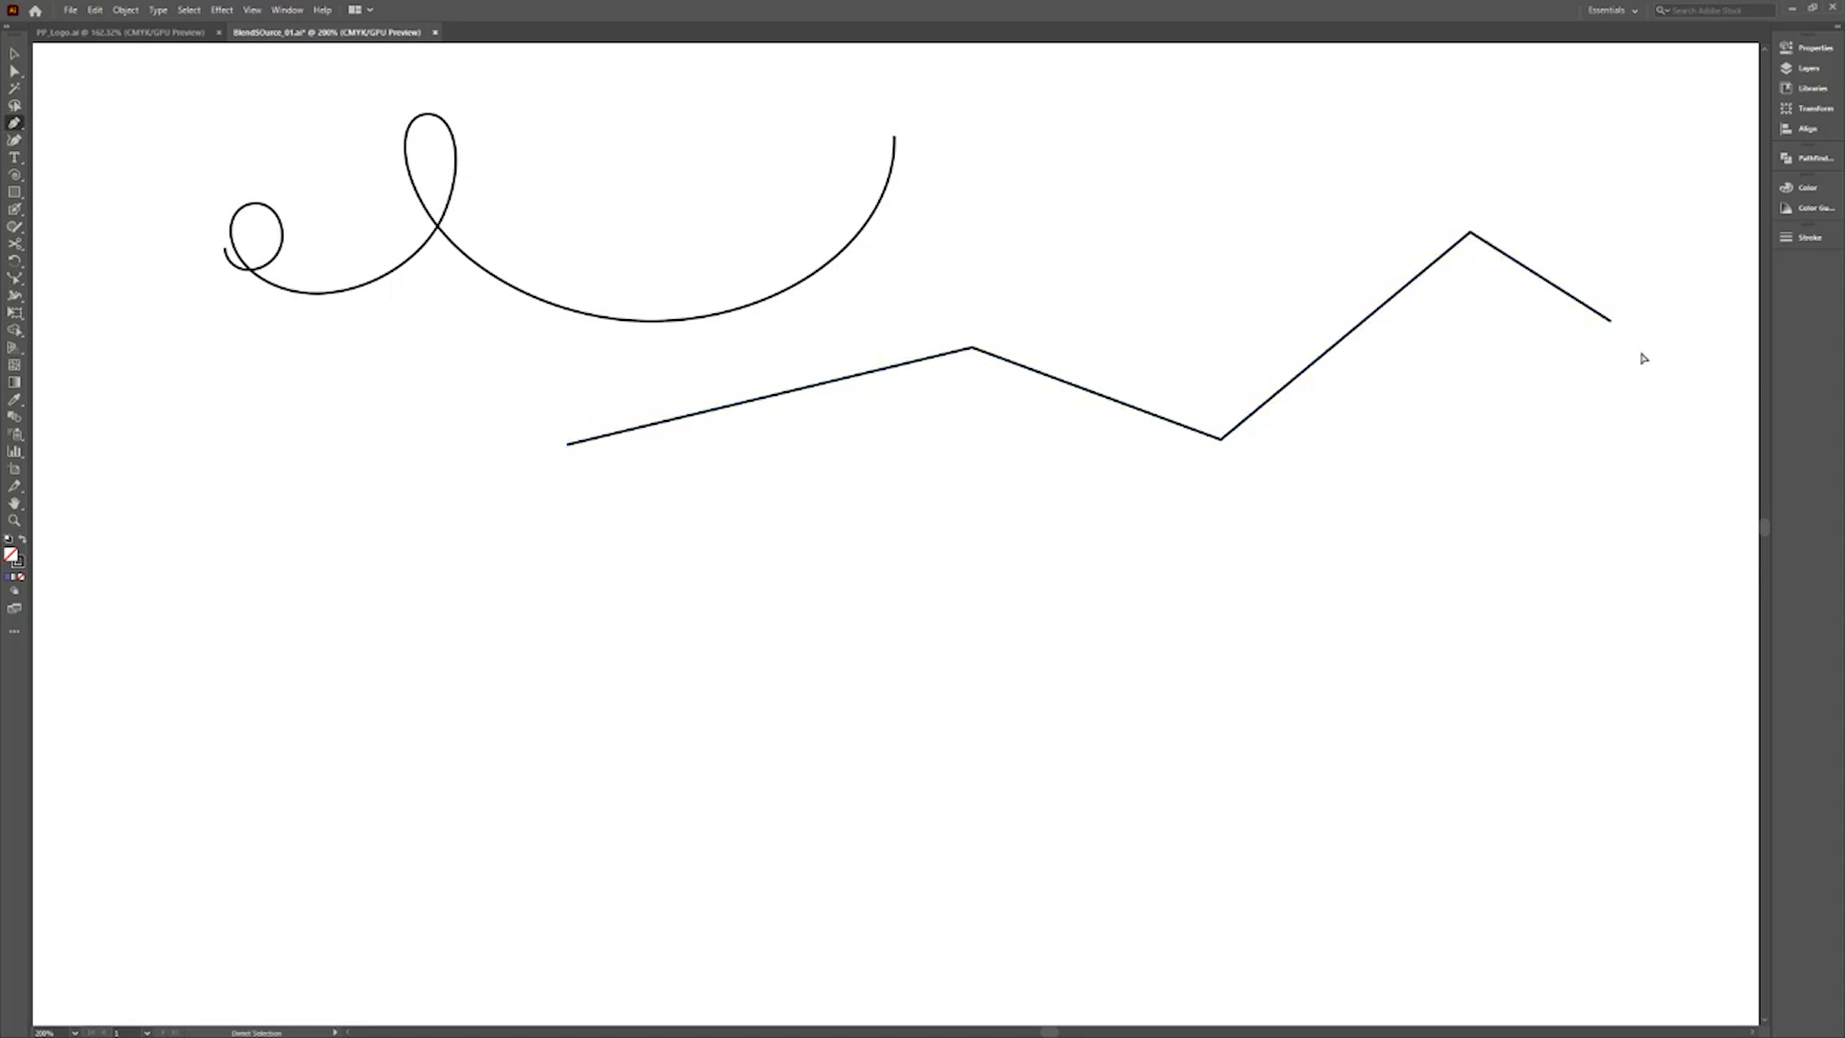
Bend the zigzag's four straight segments into alternating downward and upward curves with the Reshape tool.
click(15, 277)
drag(803, 392, 788, 474)
drag(1115, 401, 1141, 320)
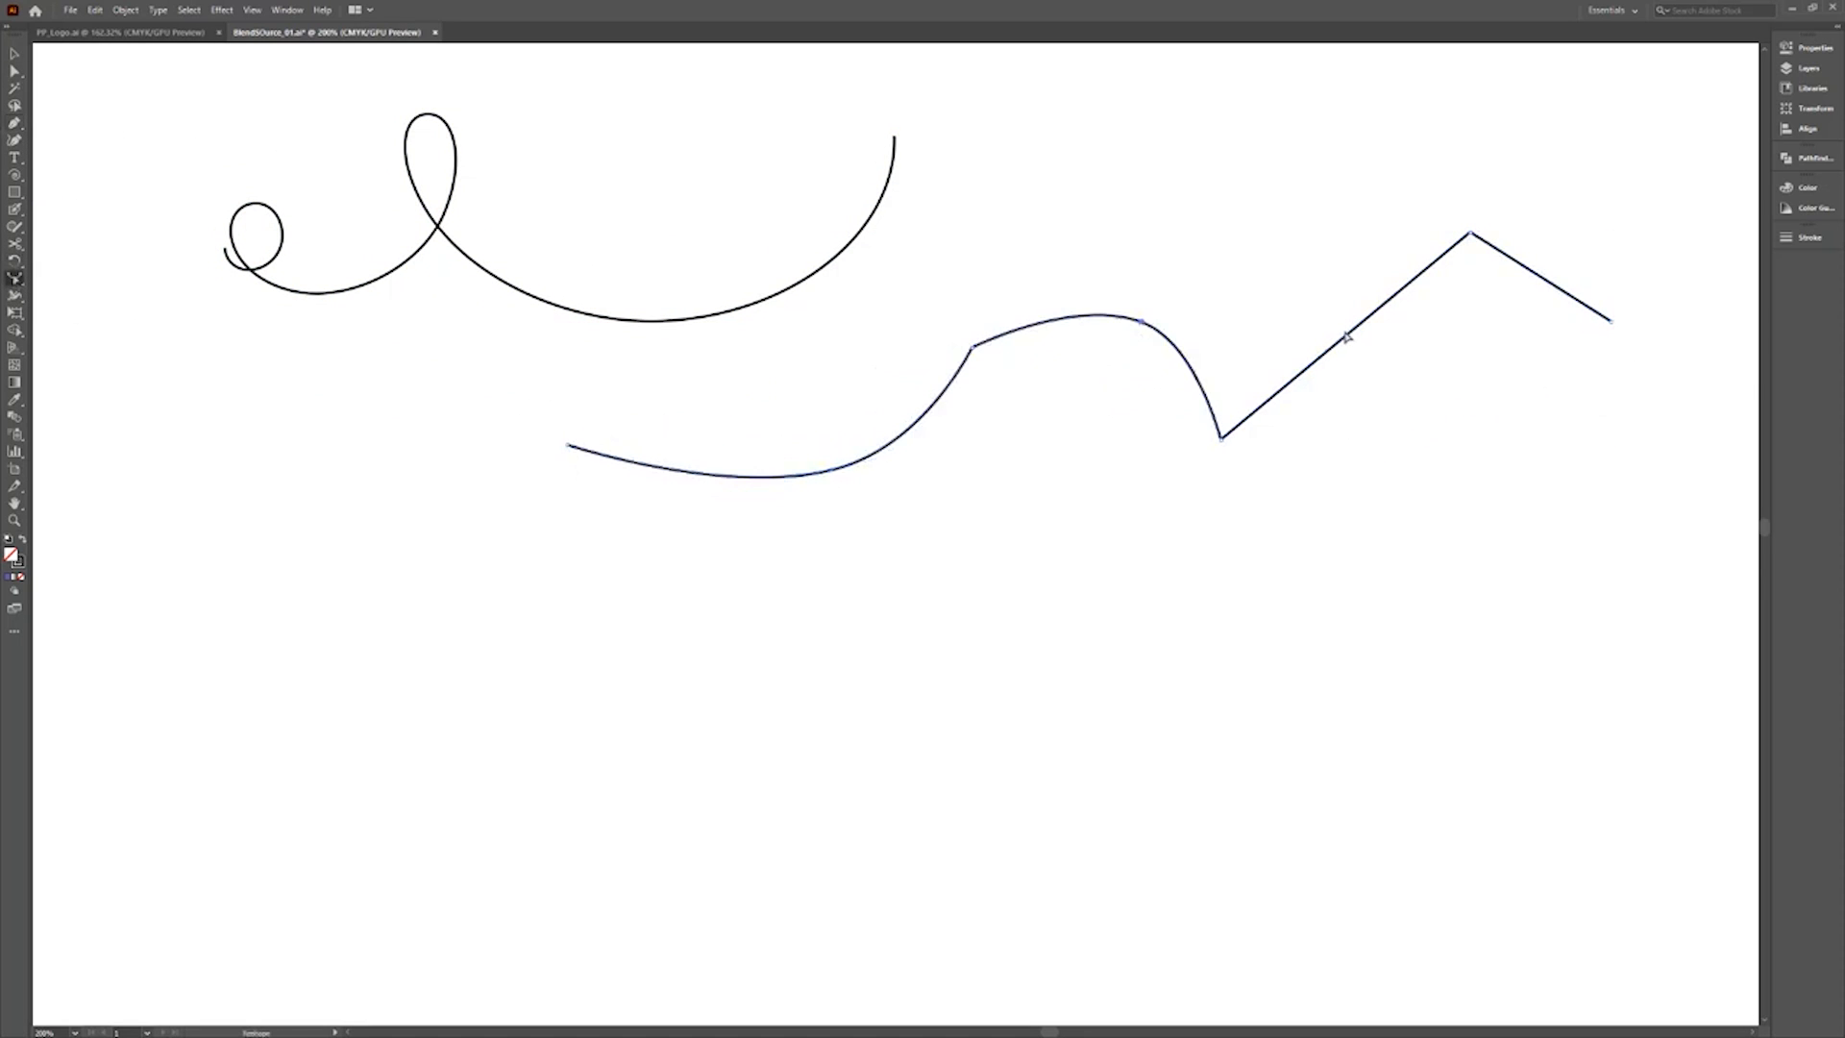
drag(1346, 336, 1405, 389)
drag(1559, 289, 1598, 204)
Draw a rectangle below the curves and use the Reshape tool to bow its top, right and bottom sides inward and its left side outward.
drag(187, 520, 555, 832)
click(14, 70)
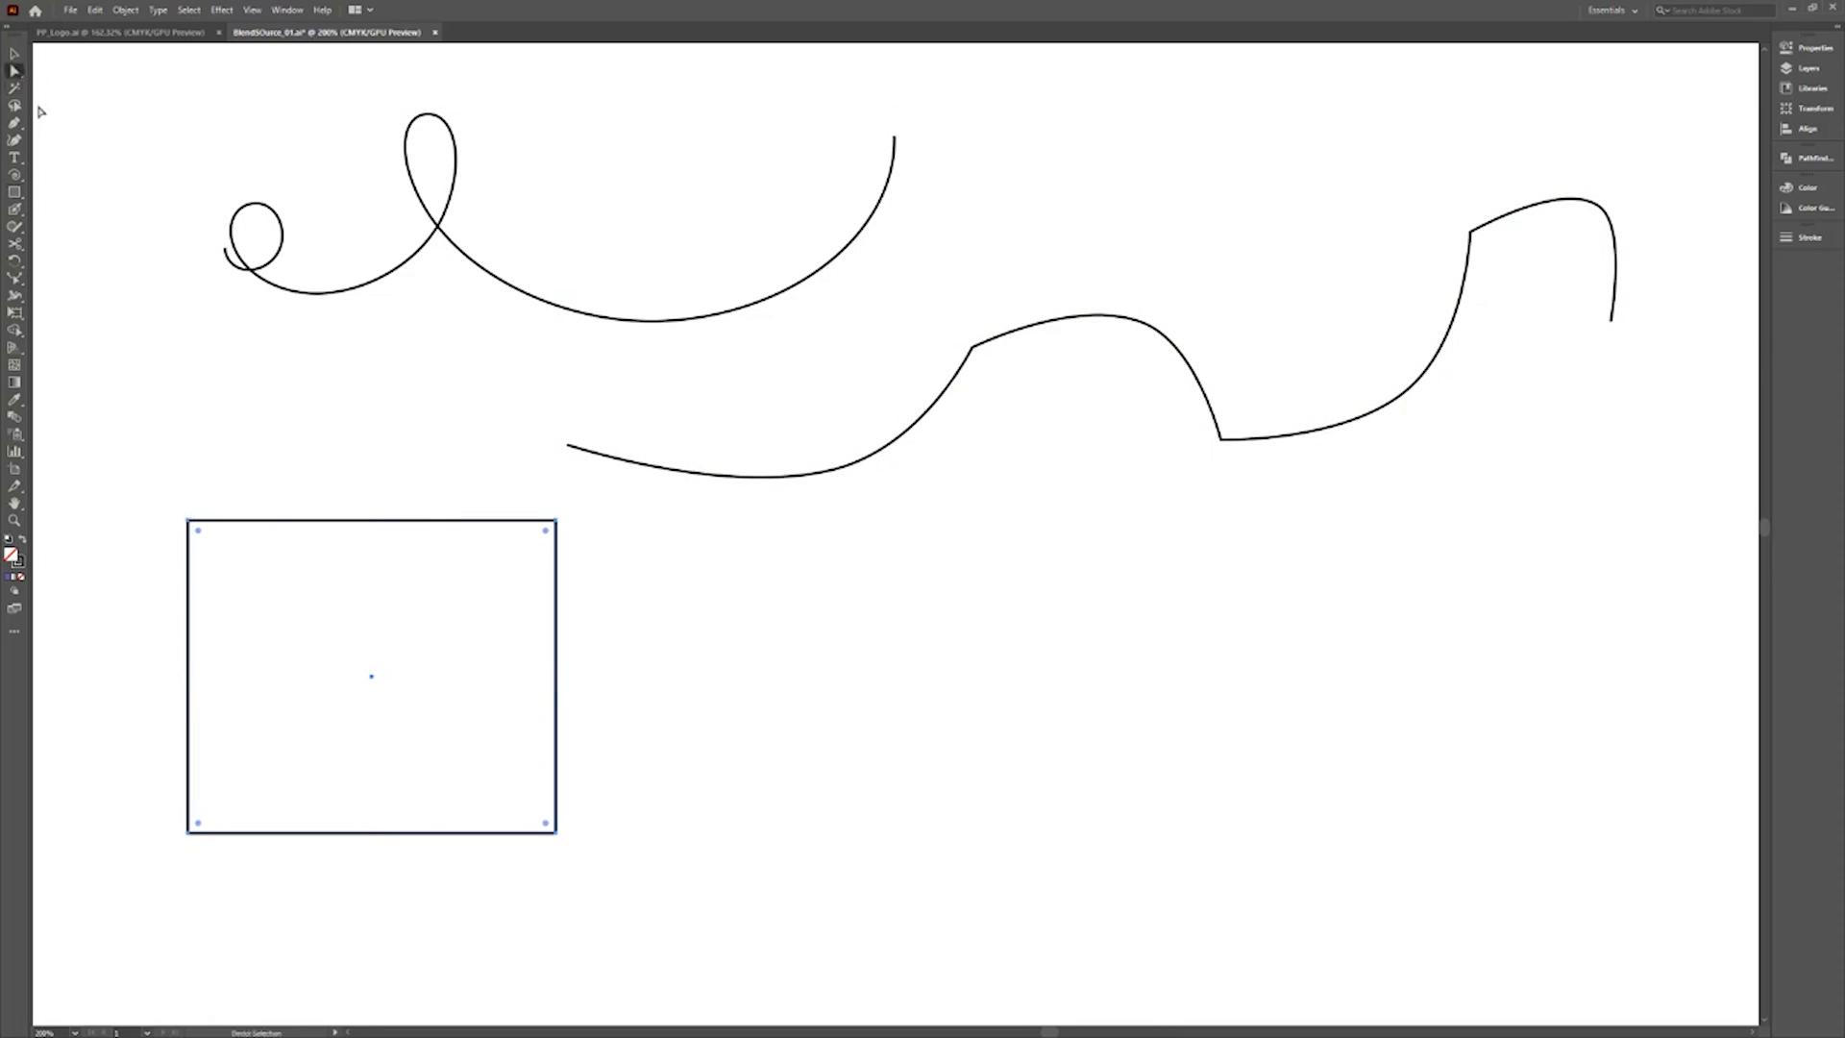
click(15, 277)
drag(373, 520, 374, 613)
drag(556, 692, 483, 691)
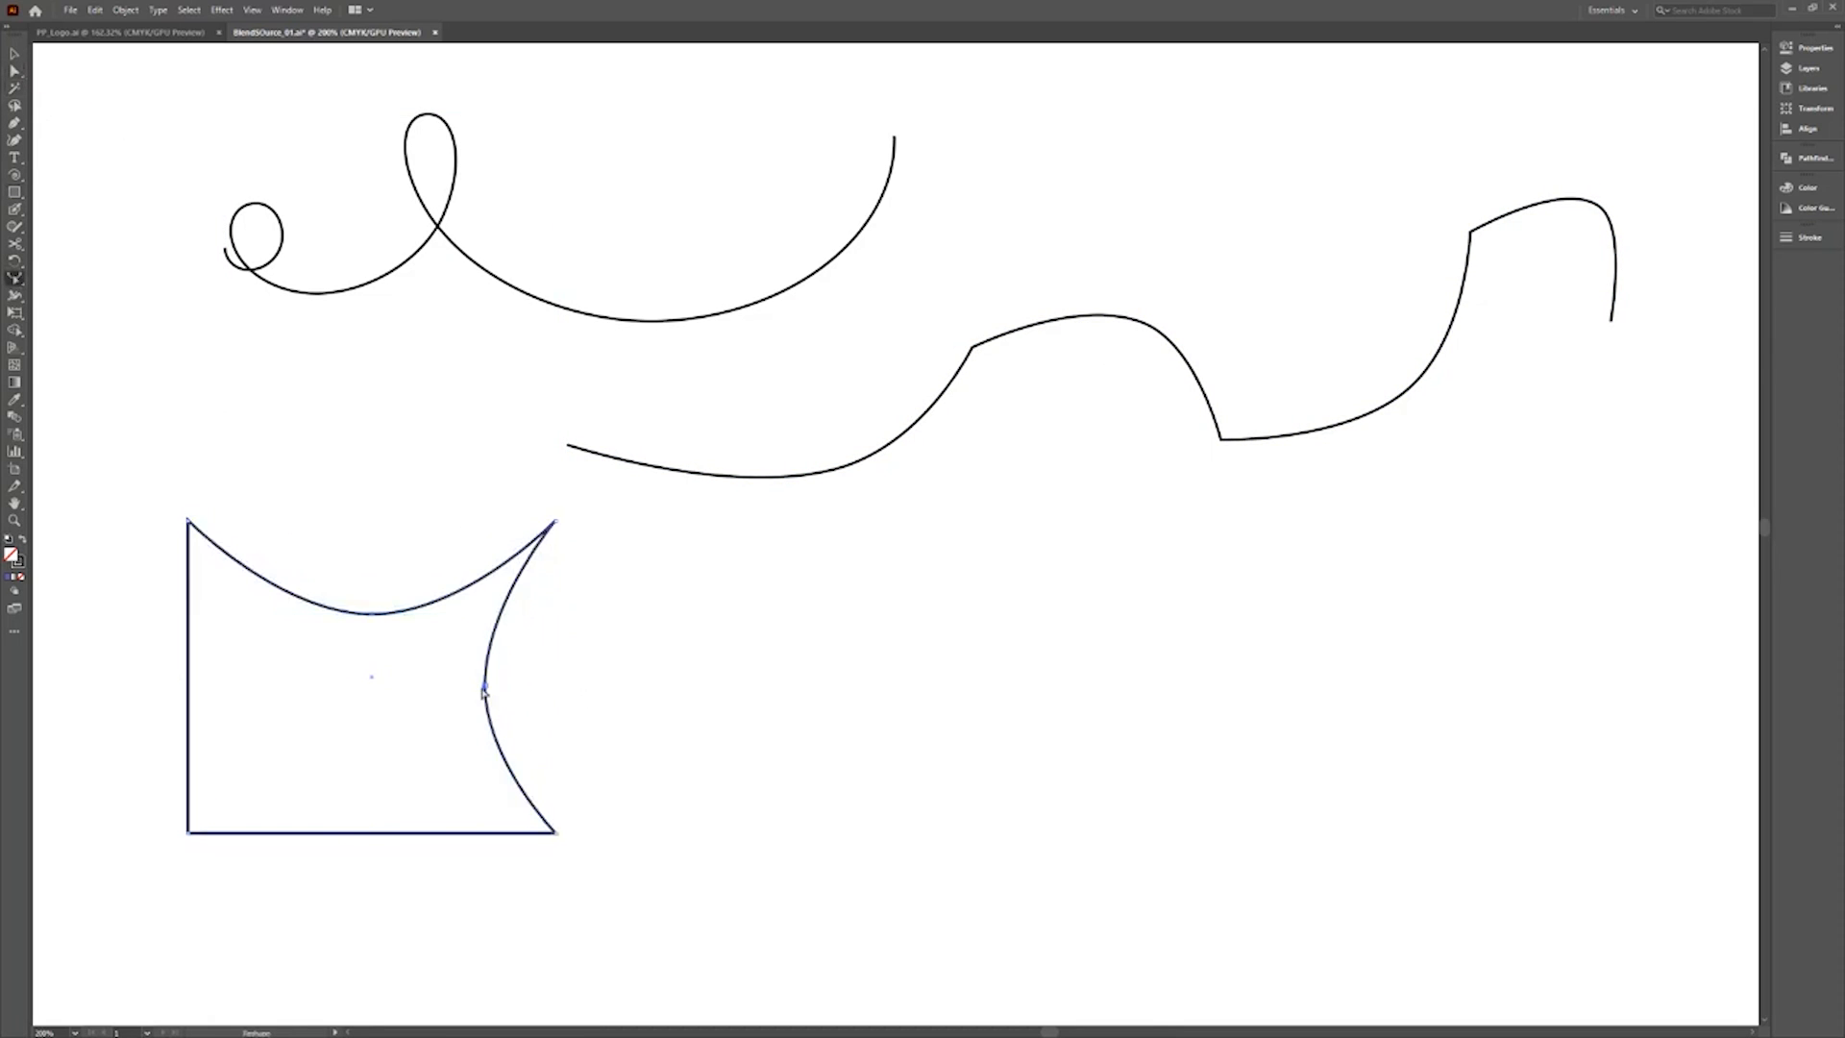
drag(329, 833, 328, 779)
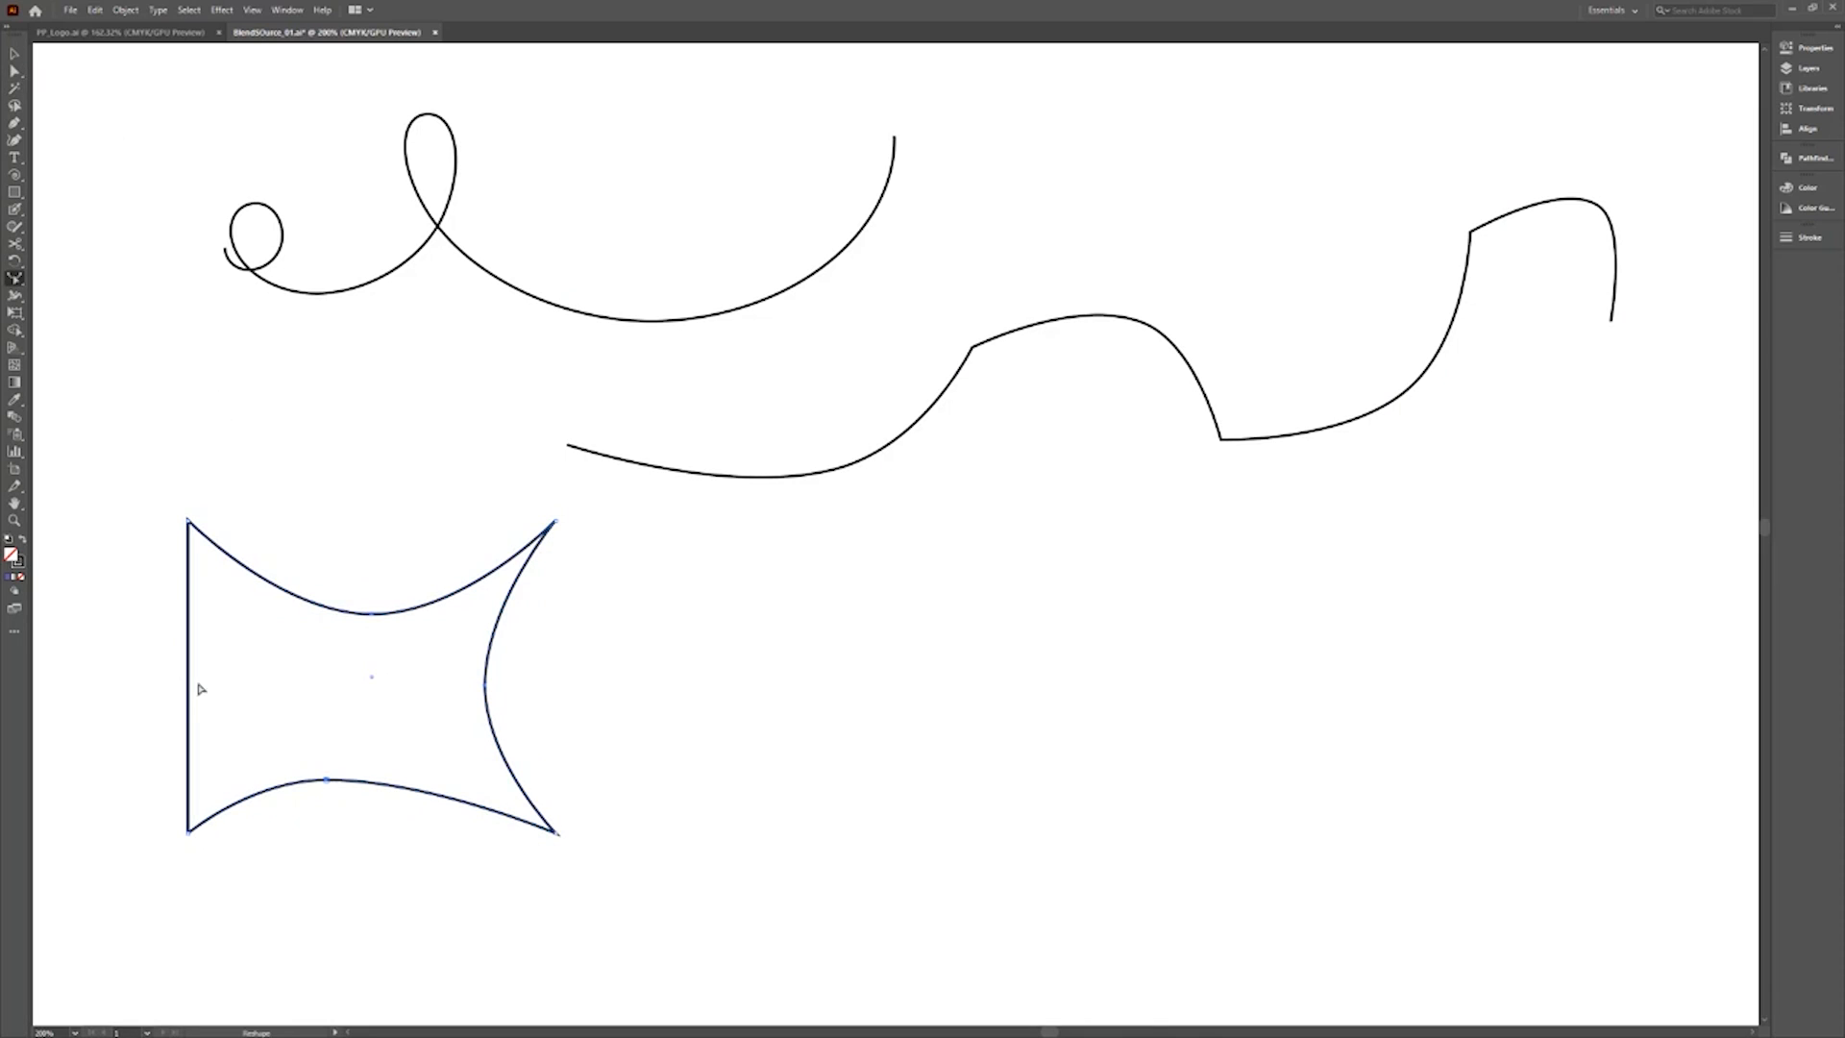
drag(189, 692, 101, 686)
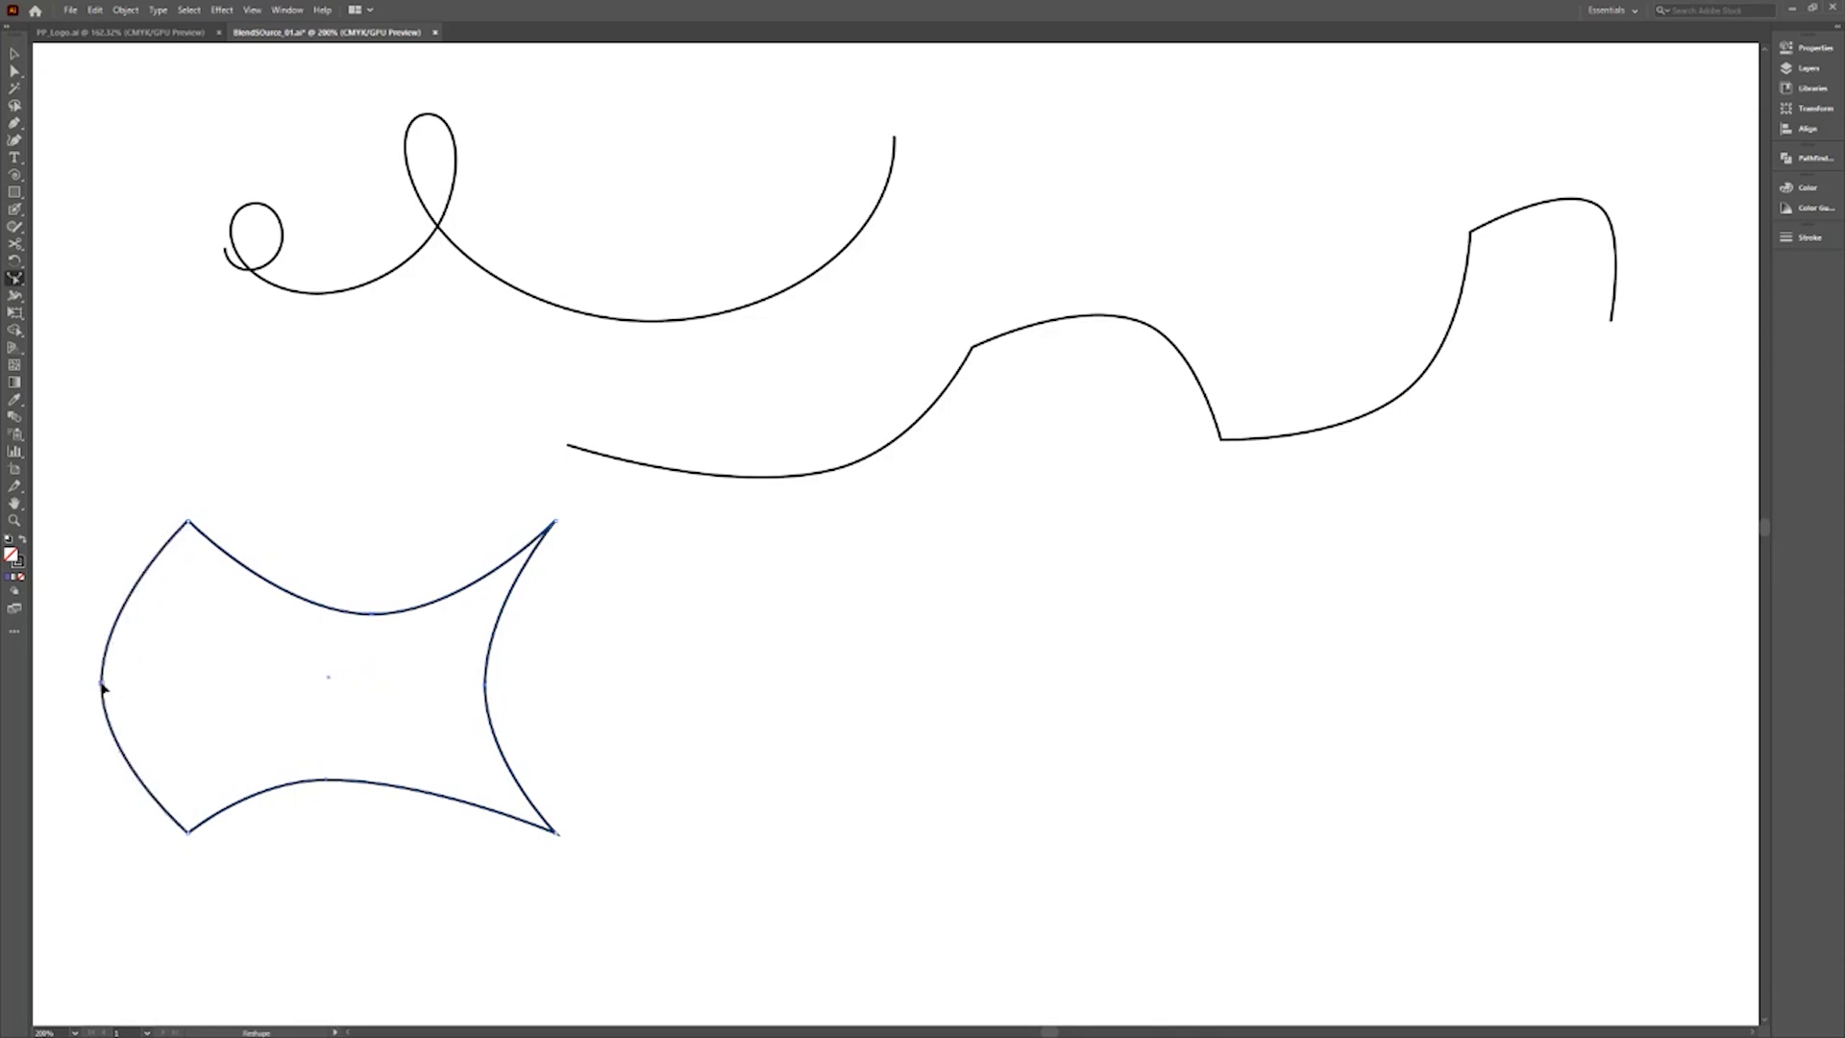
Make reshaped copies of the curved rectangle with different right edges, and move the copies away from the original.
drag(488, 667, 1537, 604)
click(14, 55)
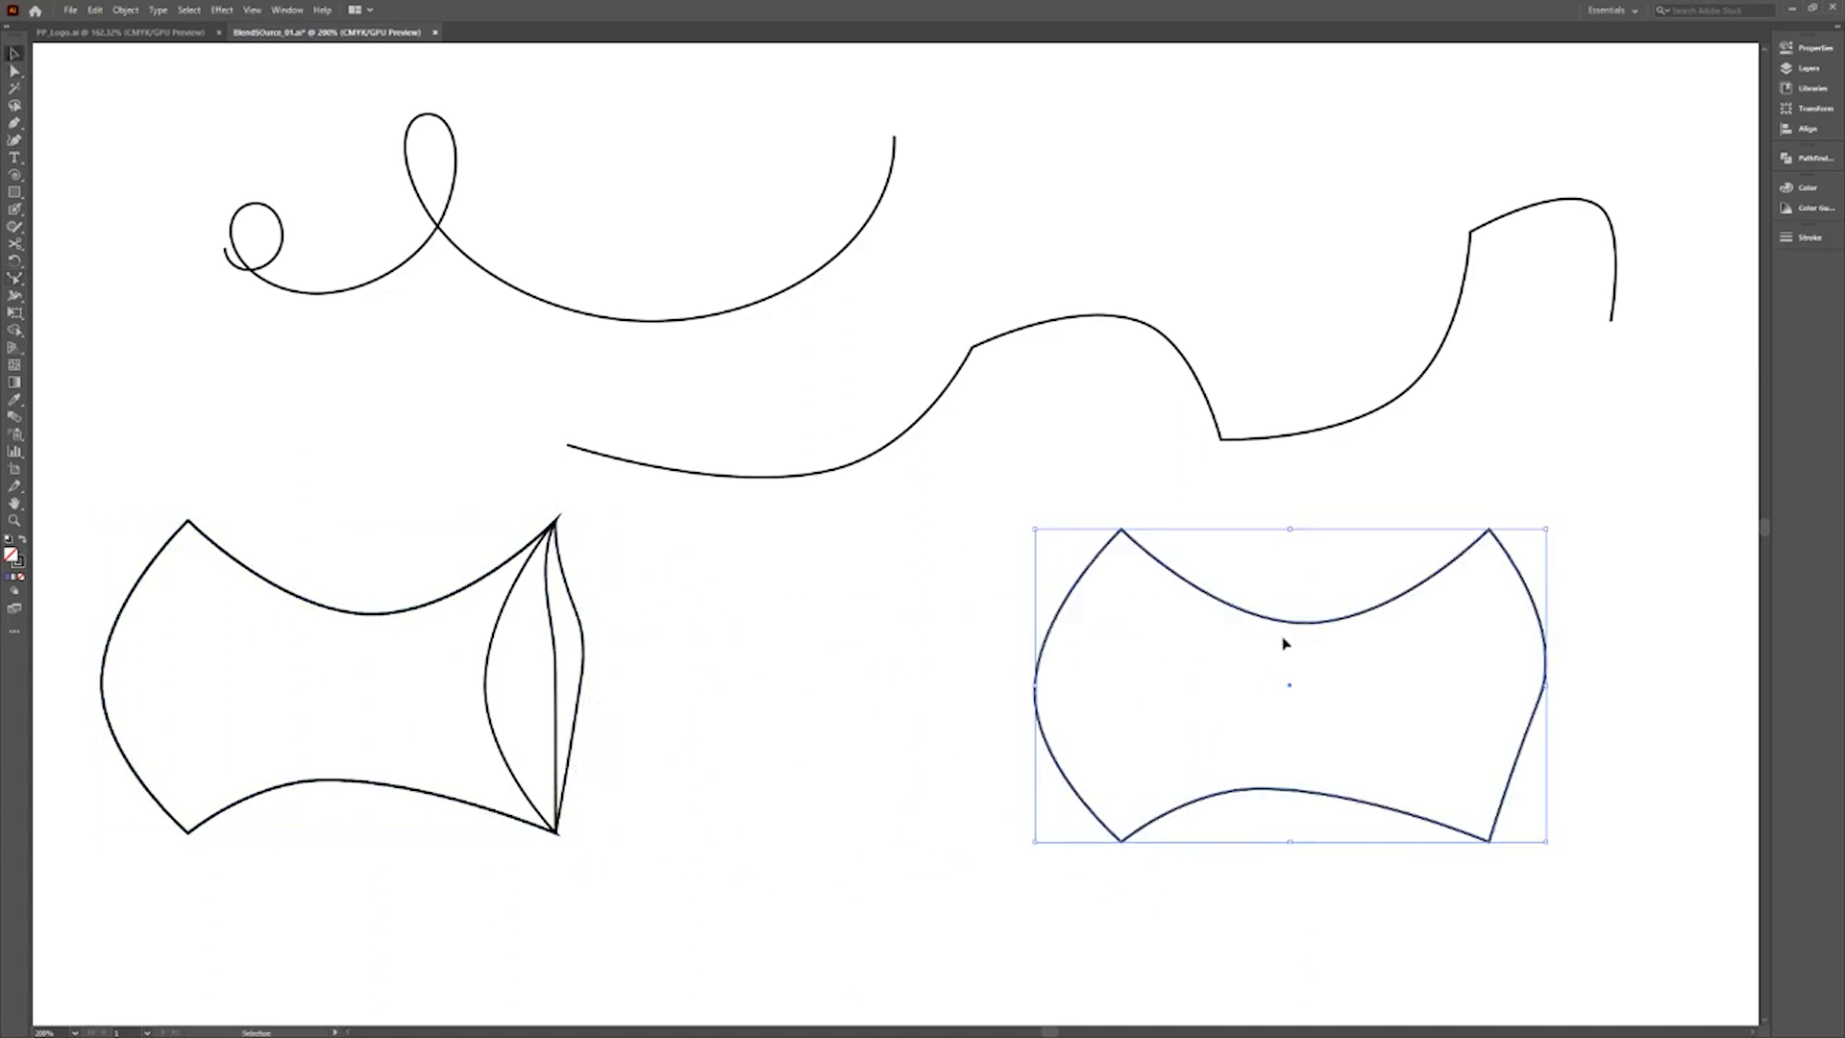
drag(581, 633, 895, 772)
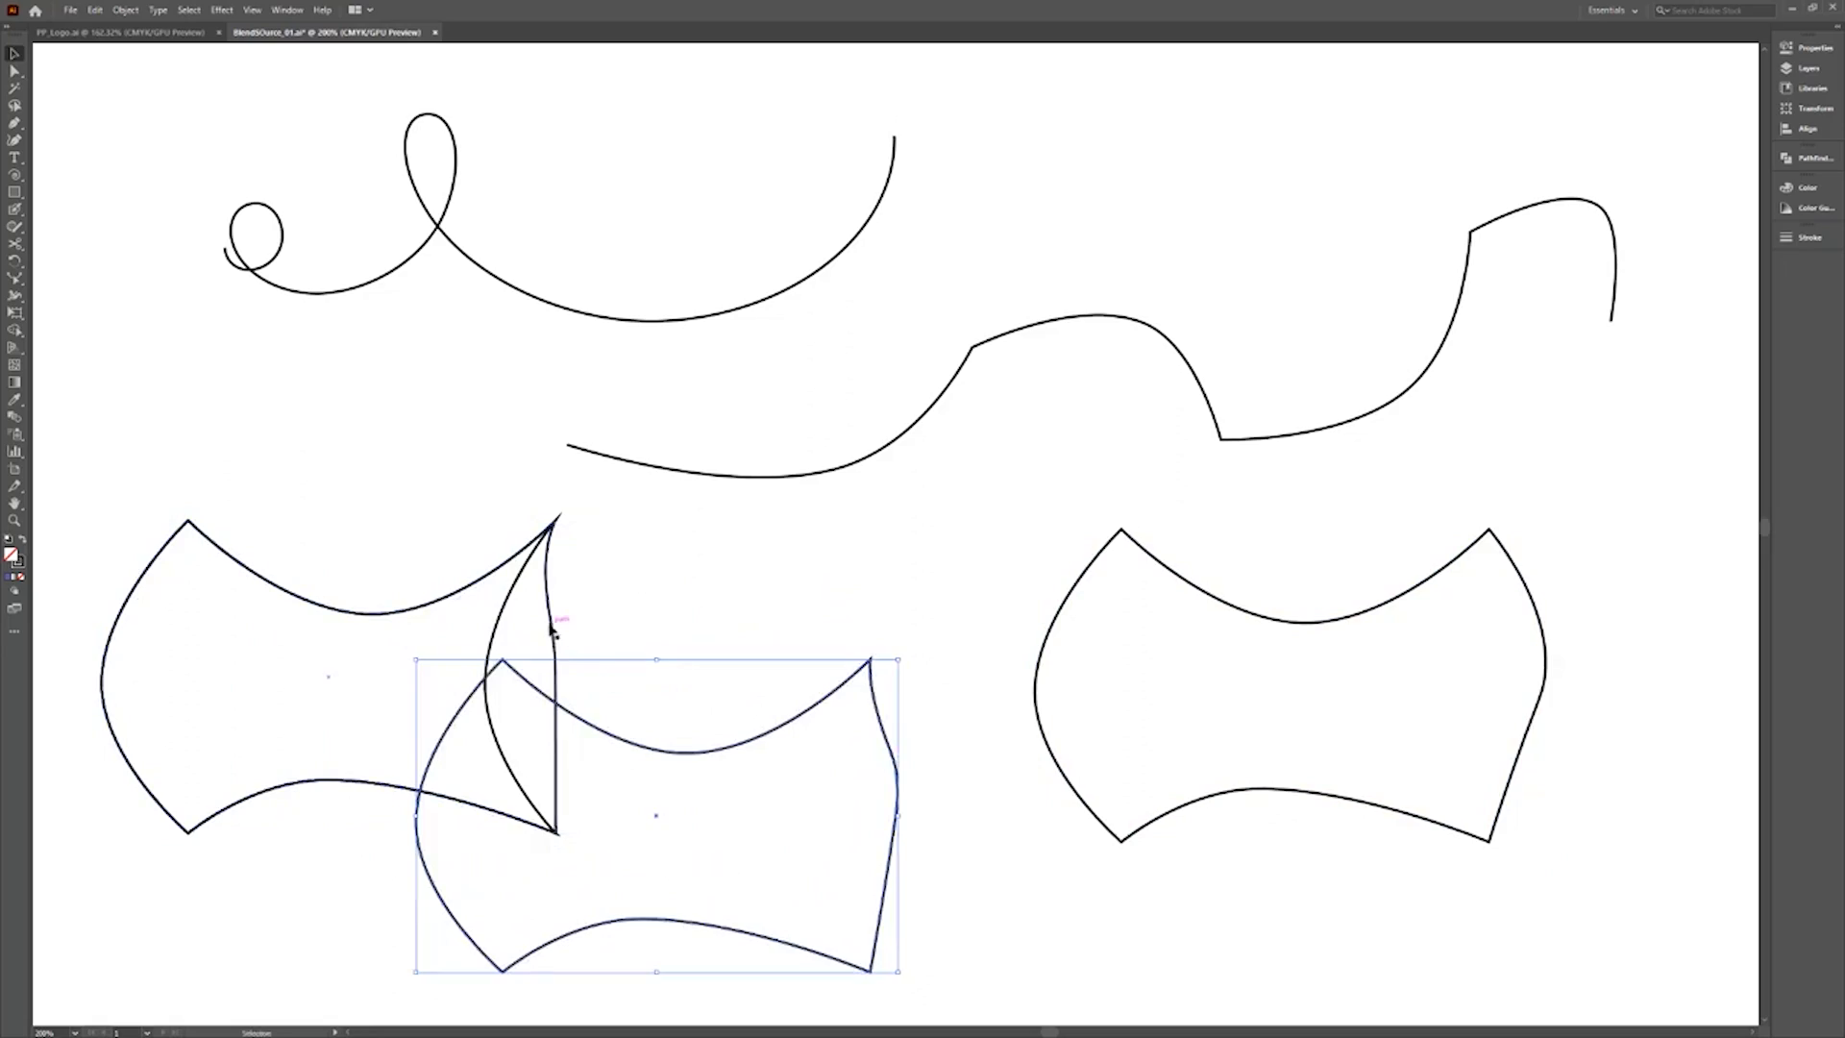
drag(555, 628, 968, 597)
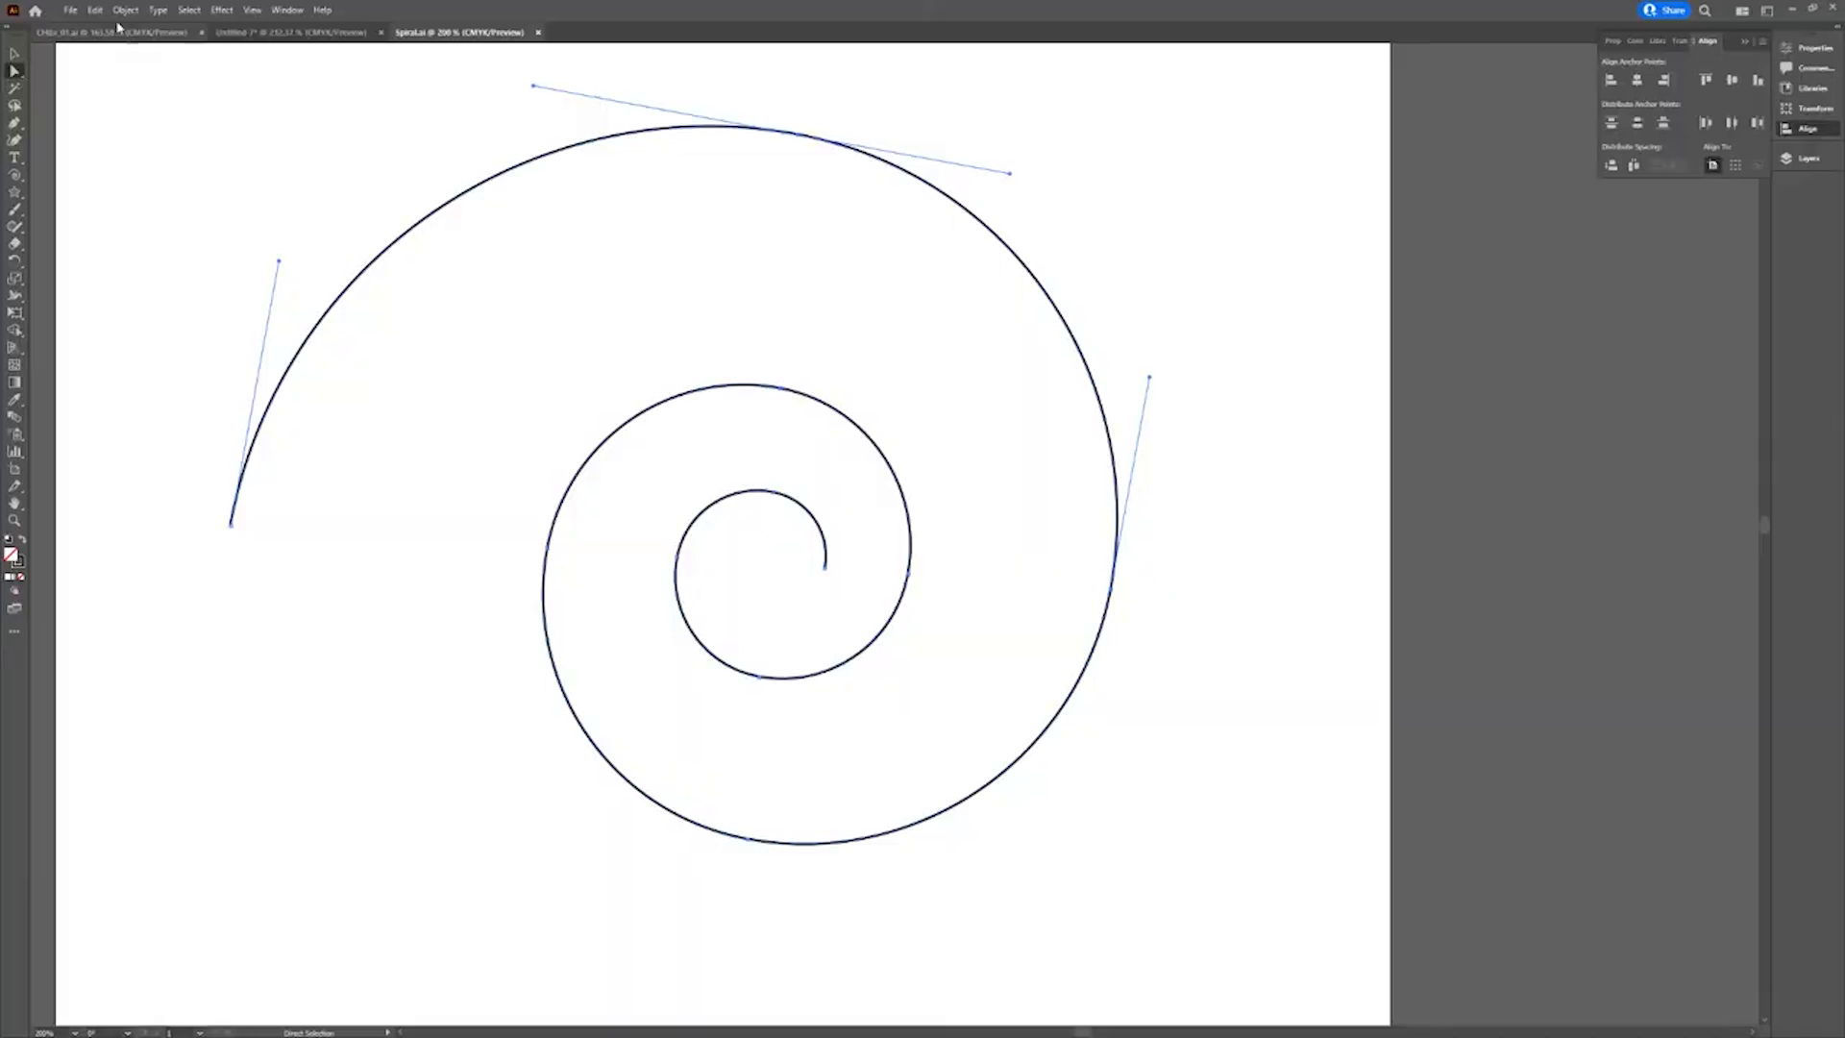
Save the spiral drawing in an older Illustrator file version.
click(70, 9)
click(115, 158)
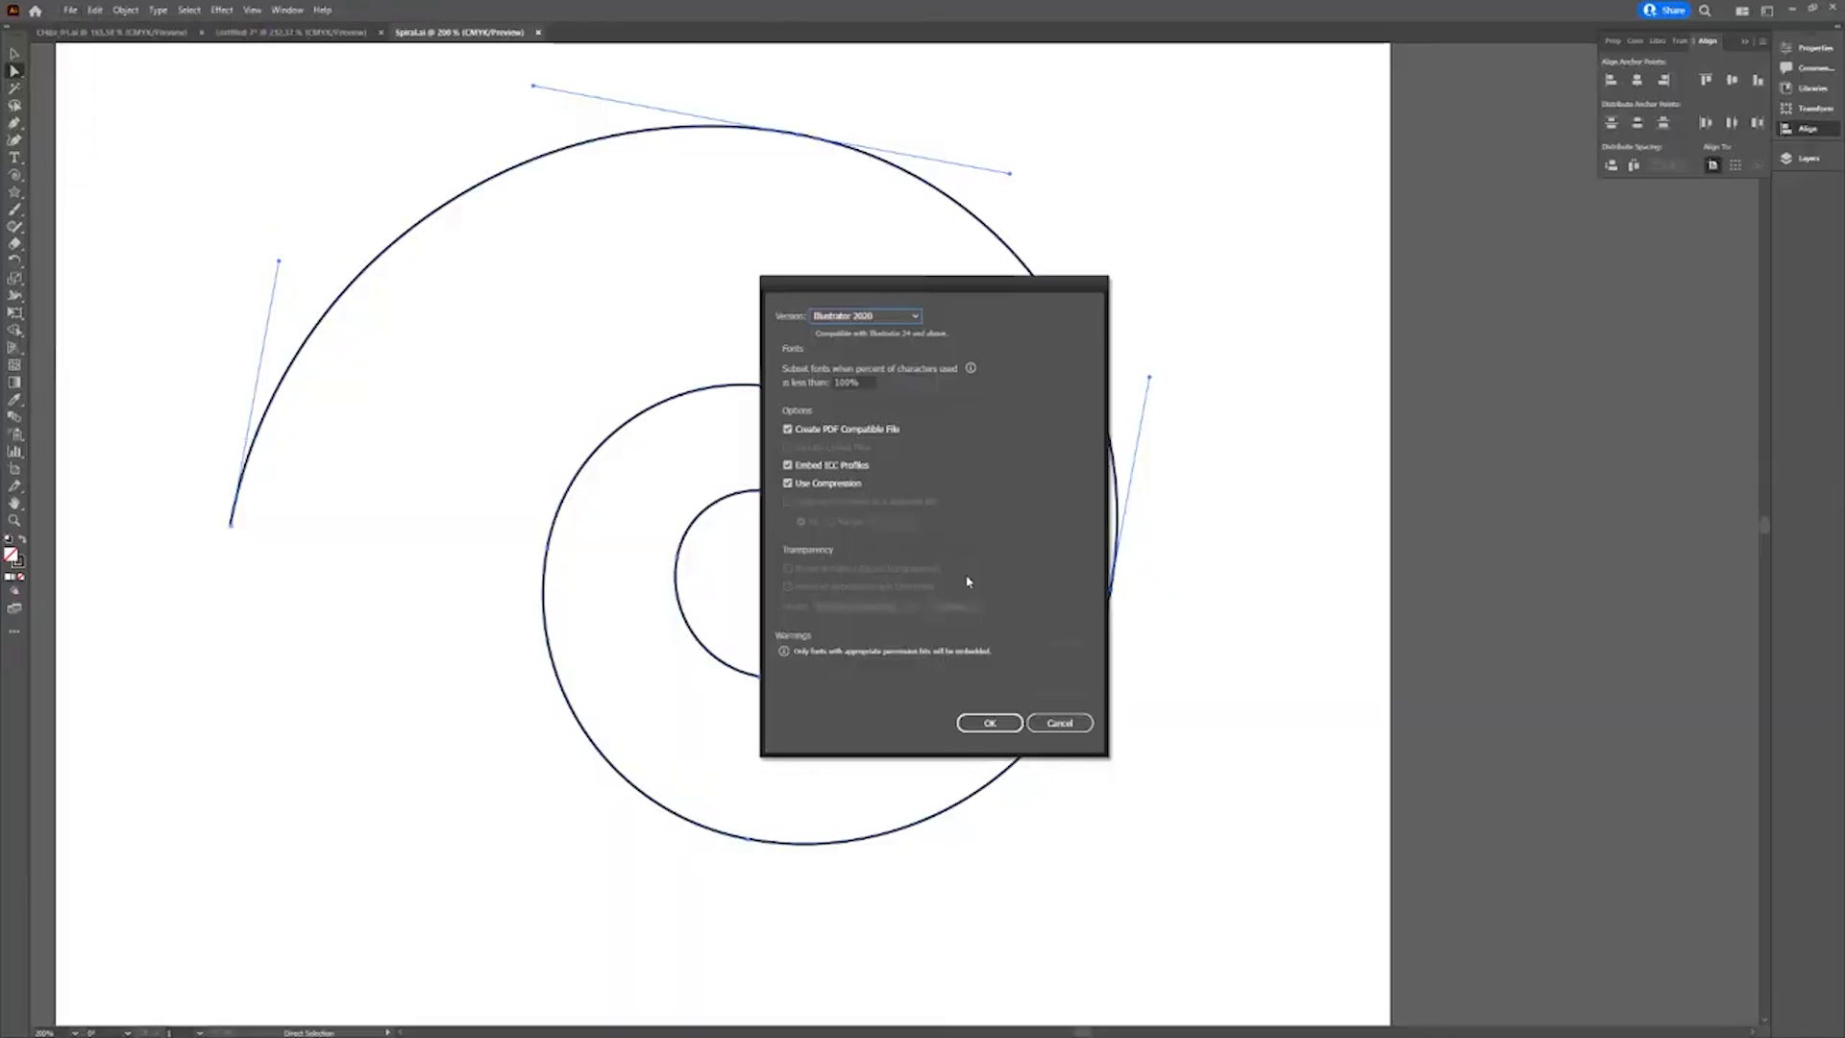
click(865, 315)
click(888, 511)
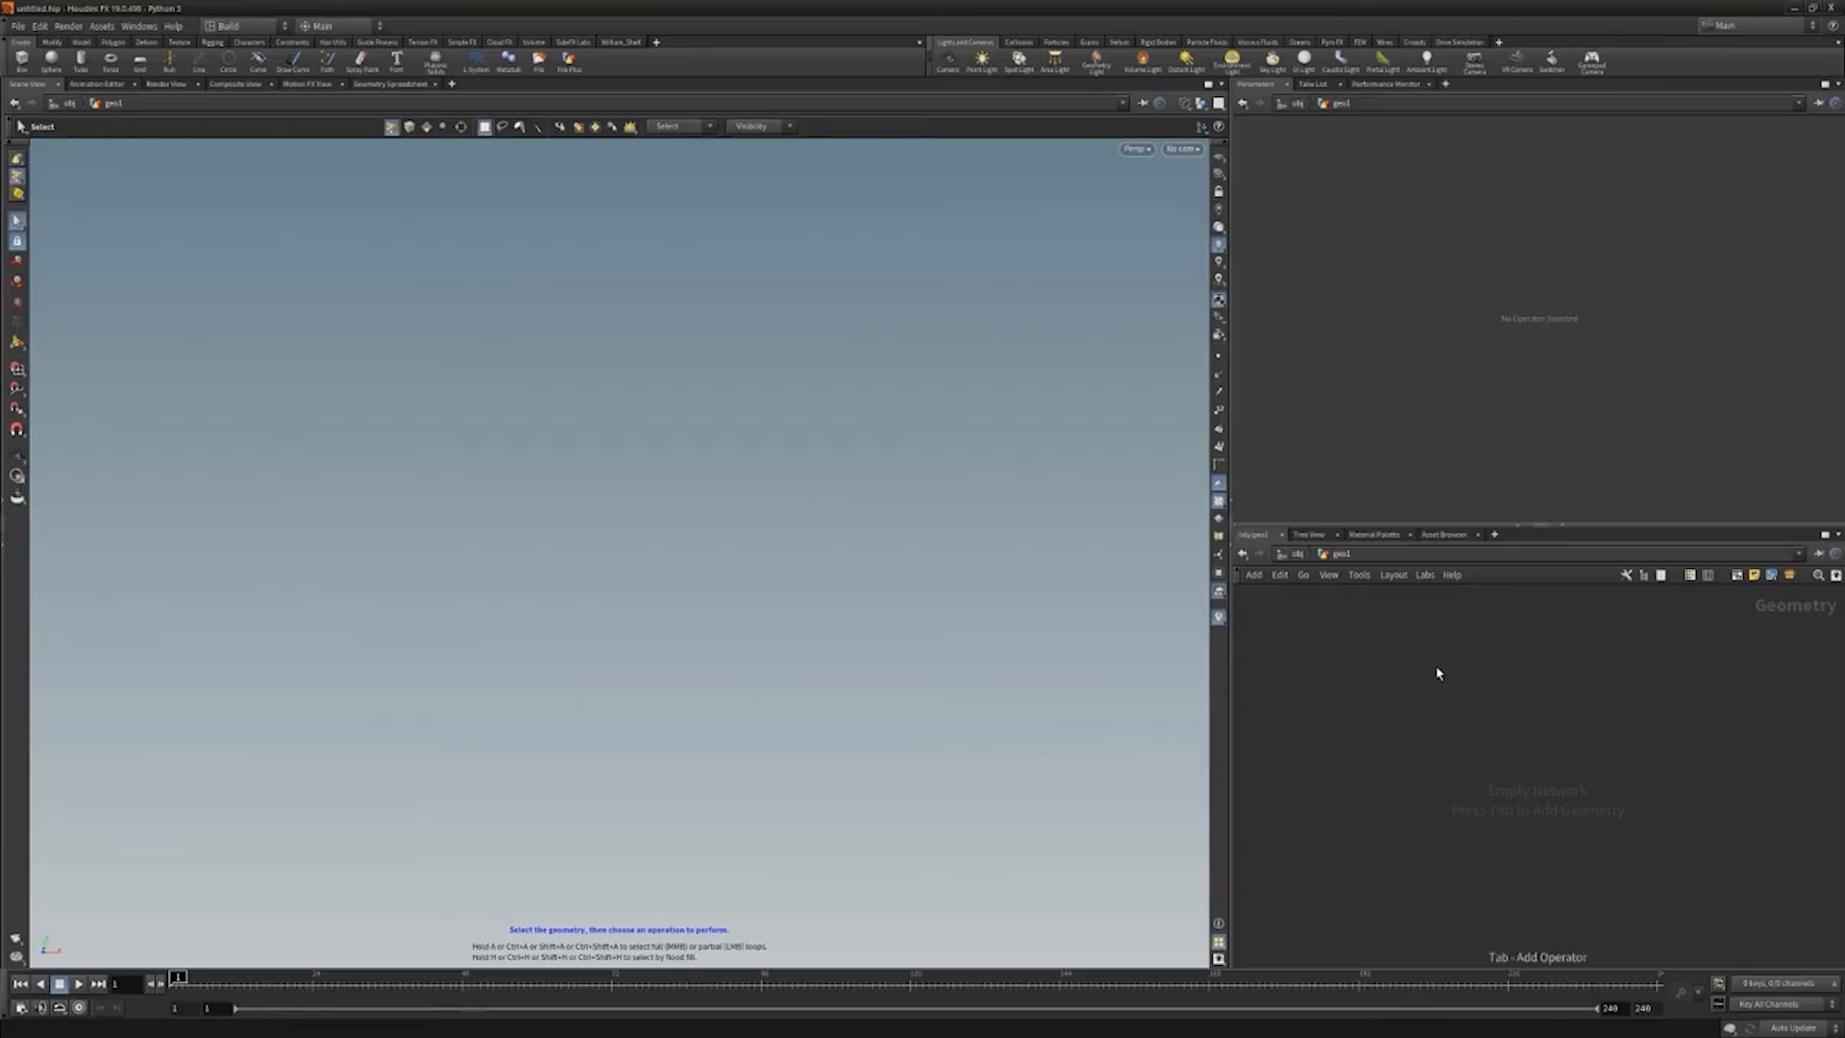
Switch to Houdini, add a File node to the empty geometry network and load Spiral.ai into it.
key(Tab)
text(fil)
key(Return)
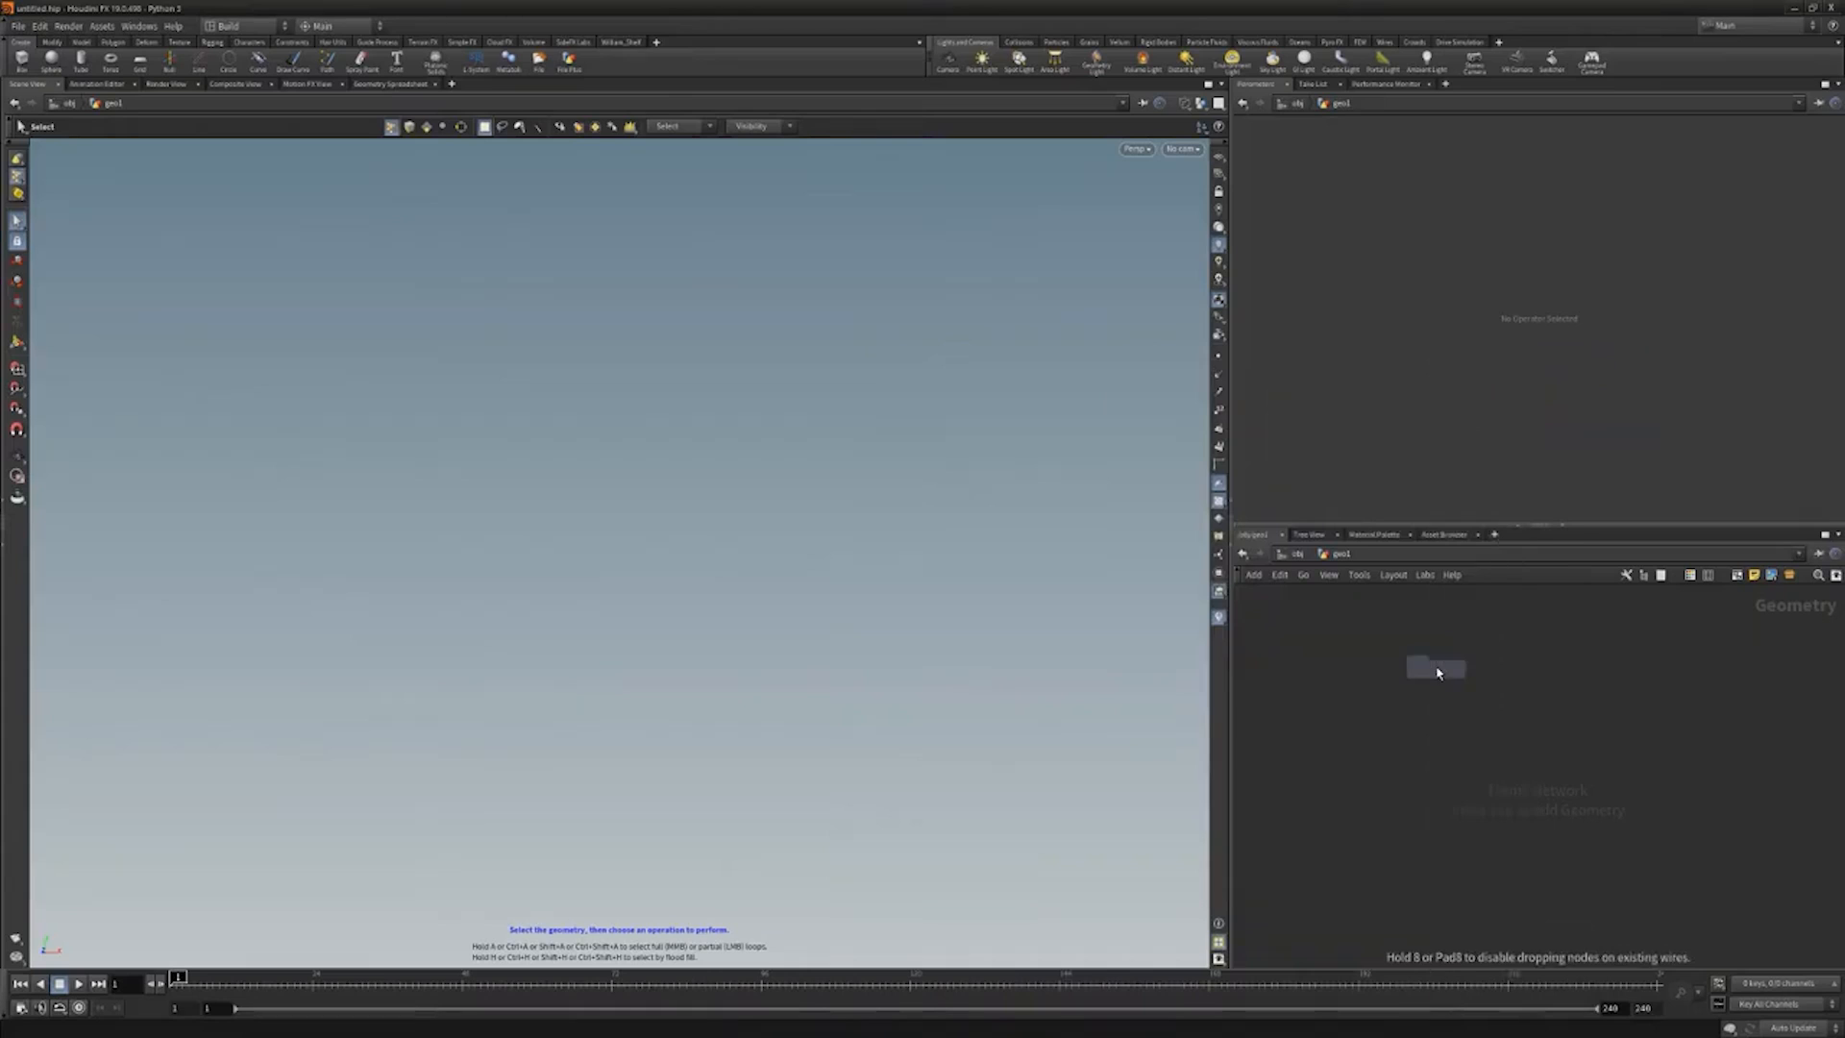
click(1432, 668)
click(1828, 165)
scroll(1772, 190, down, 10)
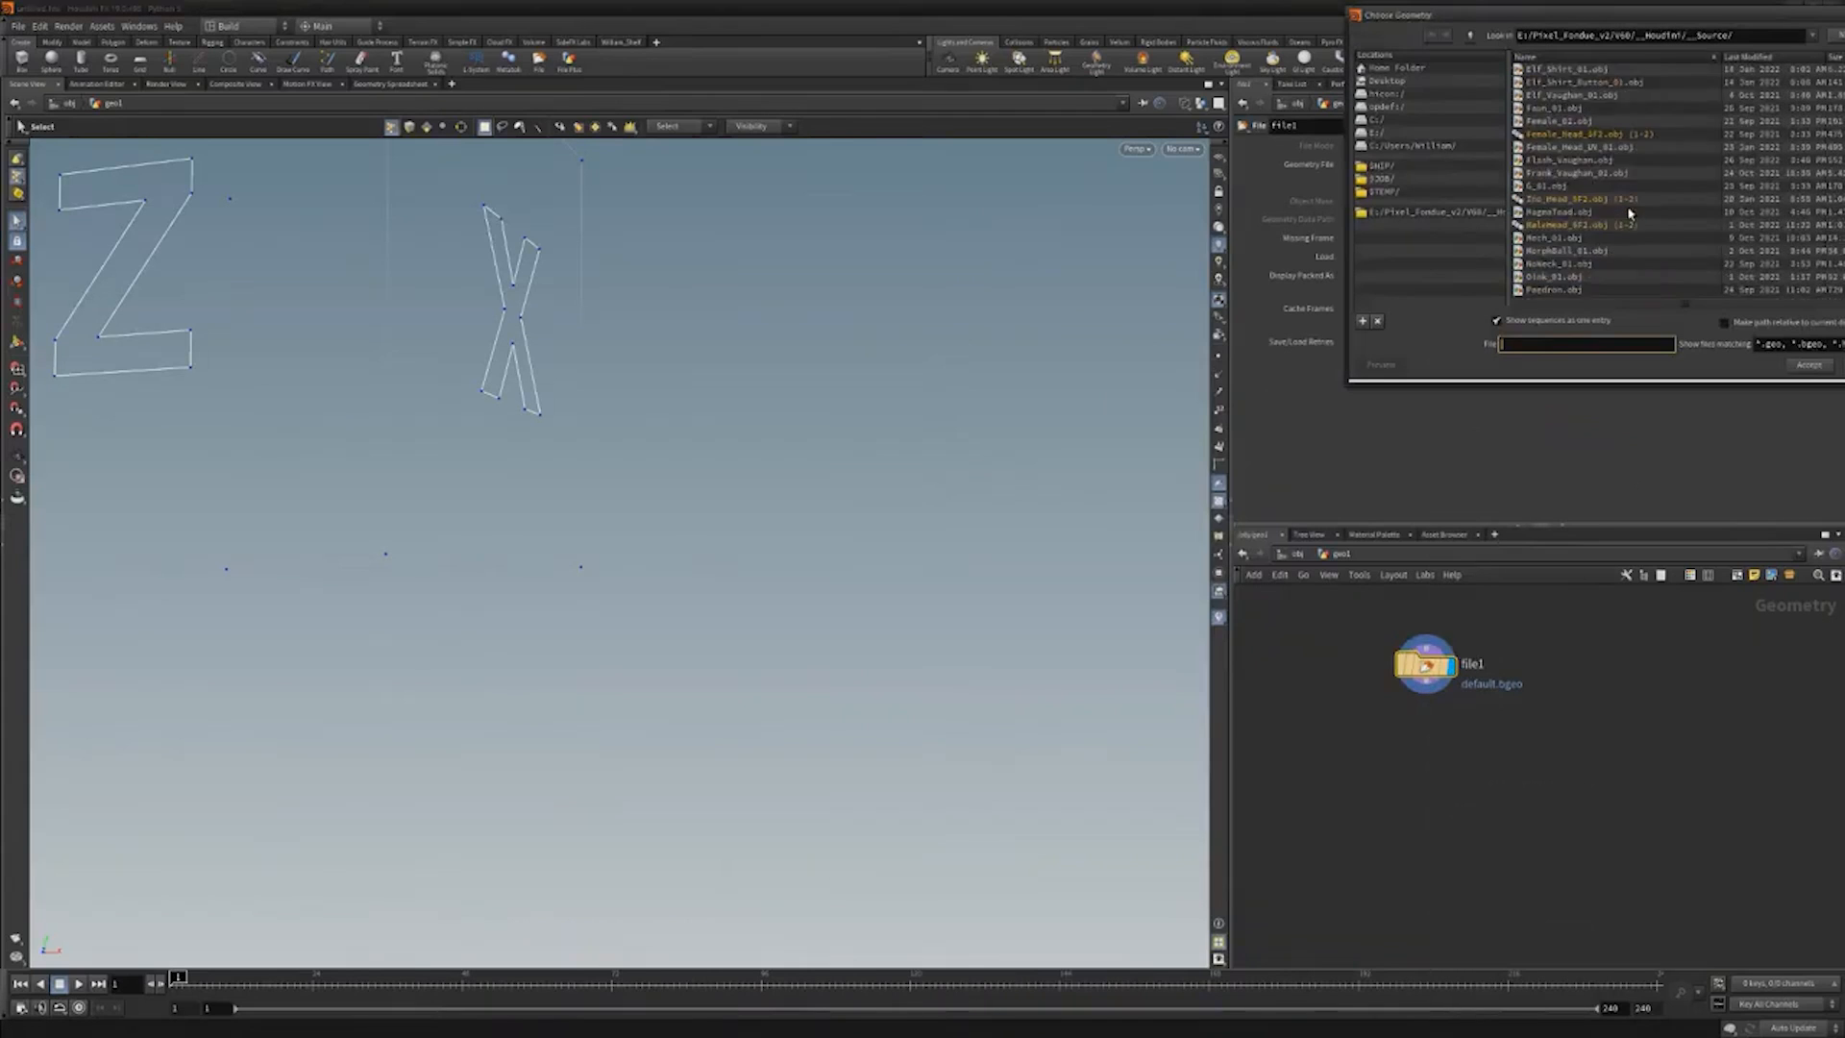
double_click(1557, 237)
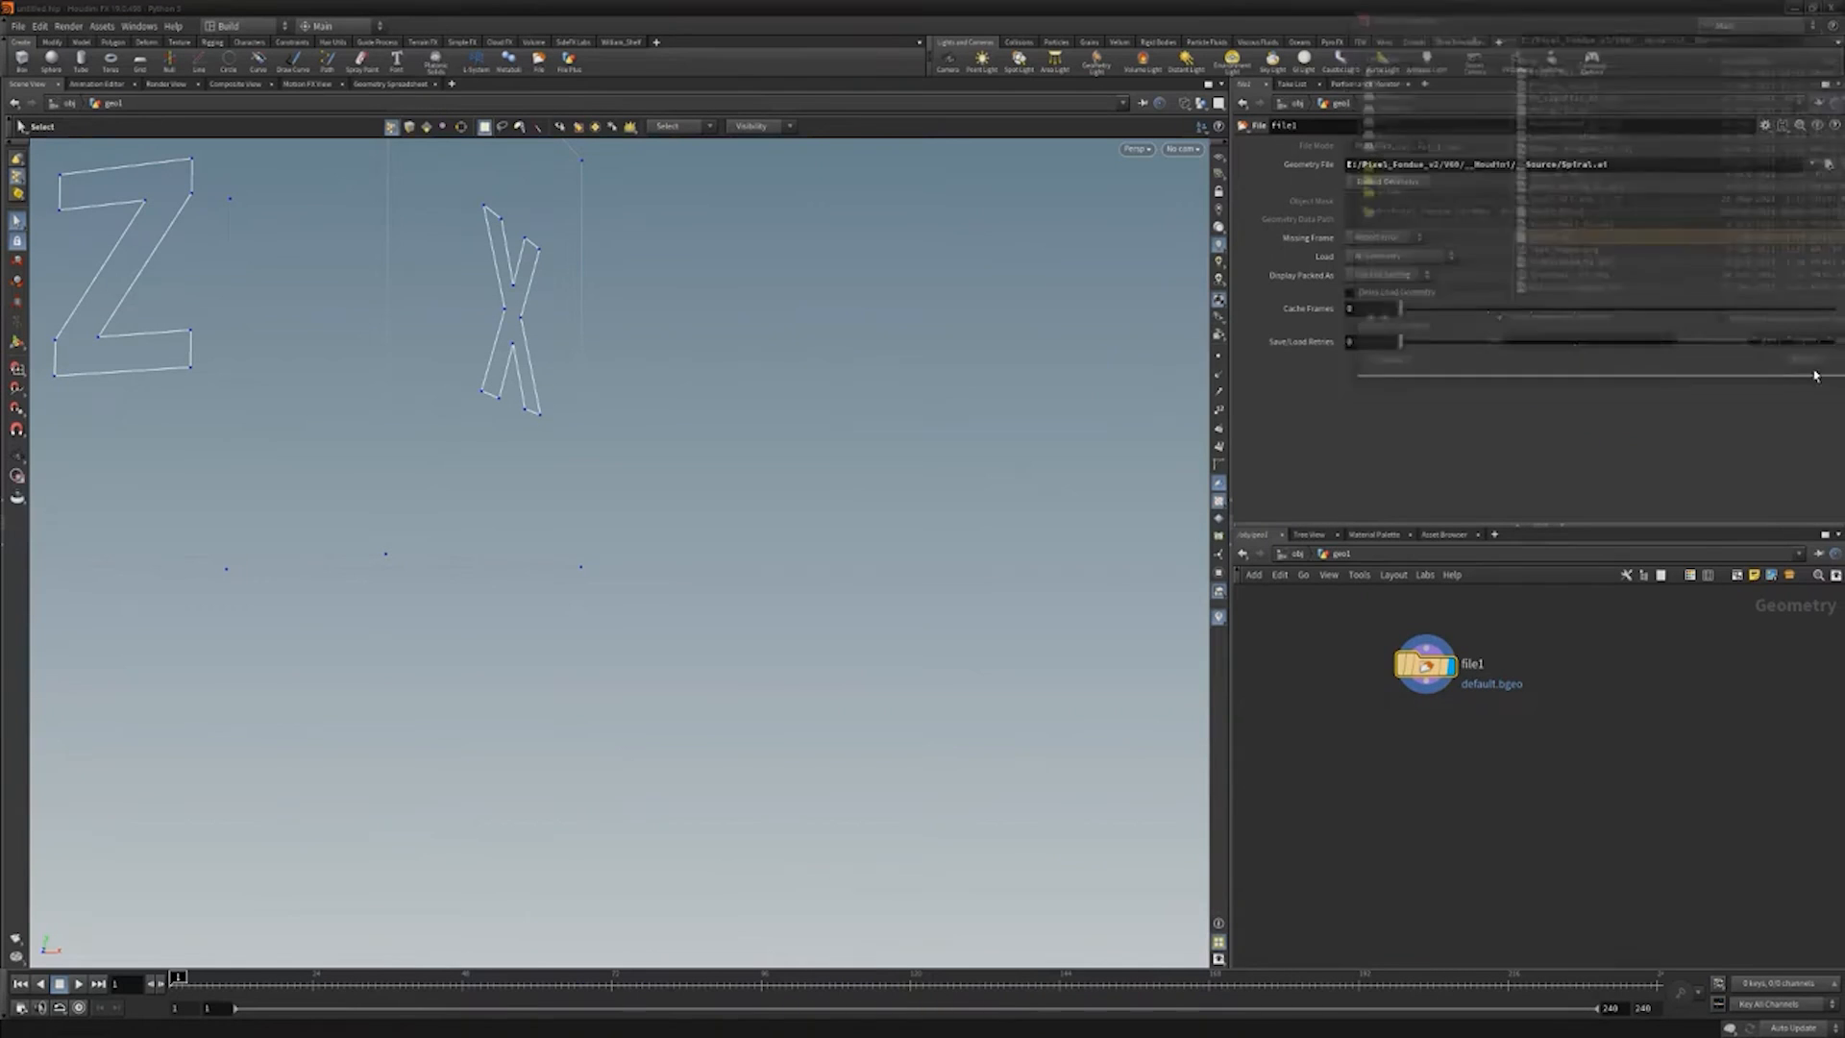
Add an Ends node below the File node, display it, and set Close U to Open.
key(Tab)
text(ends)
key(Return)
click(1428, 736)
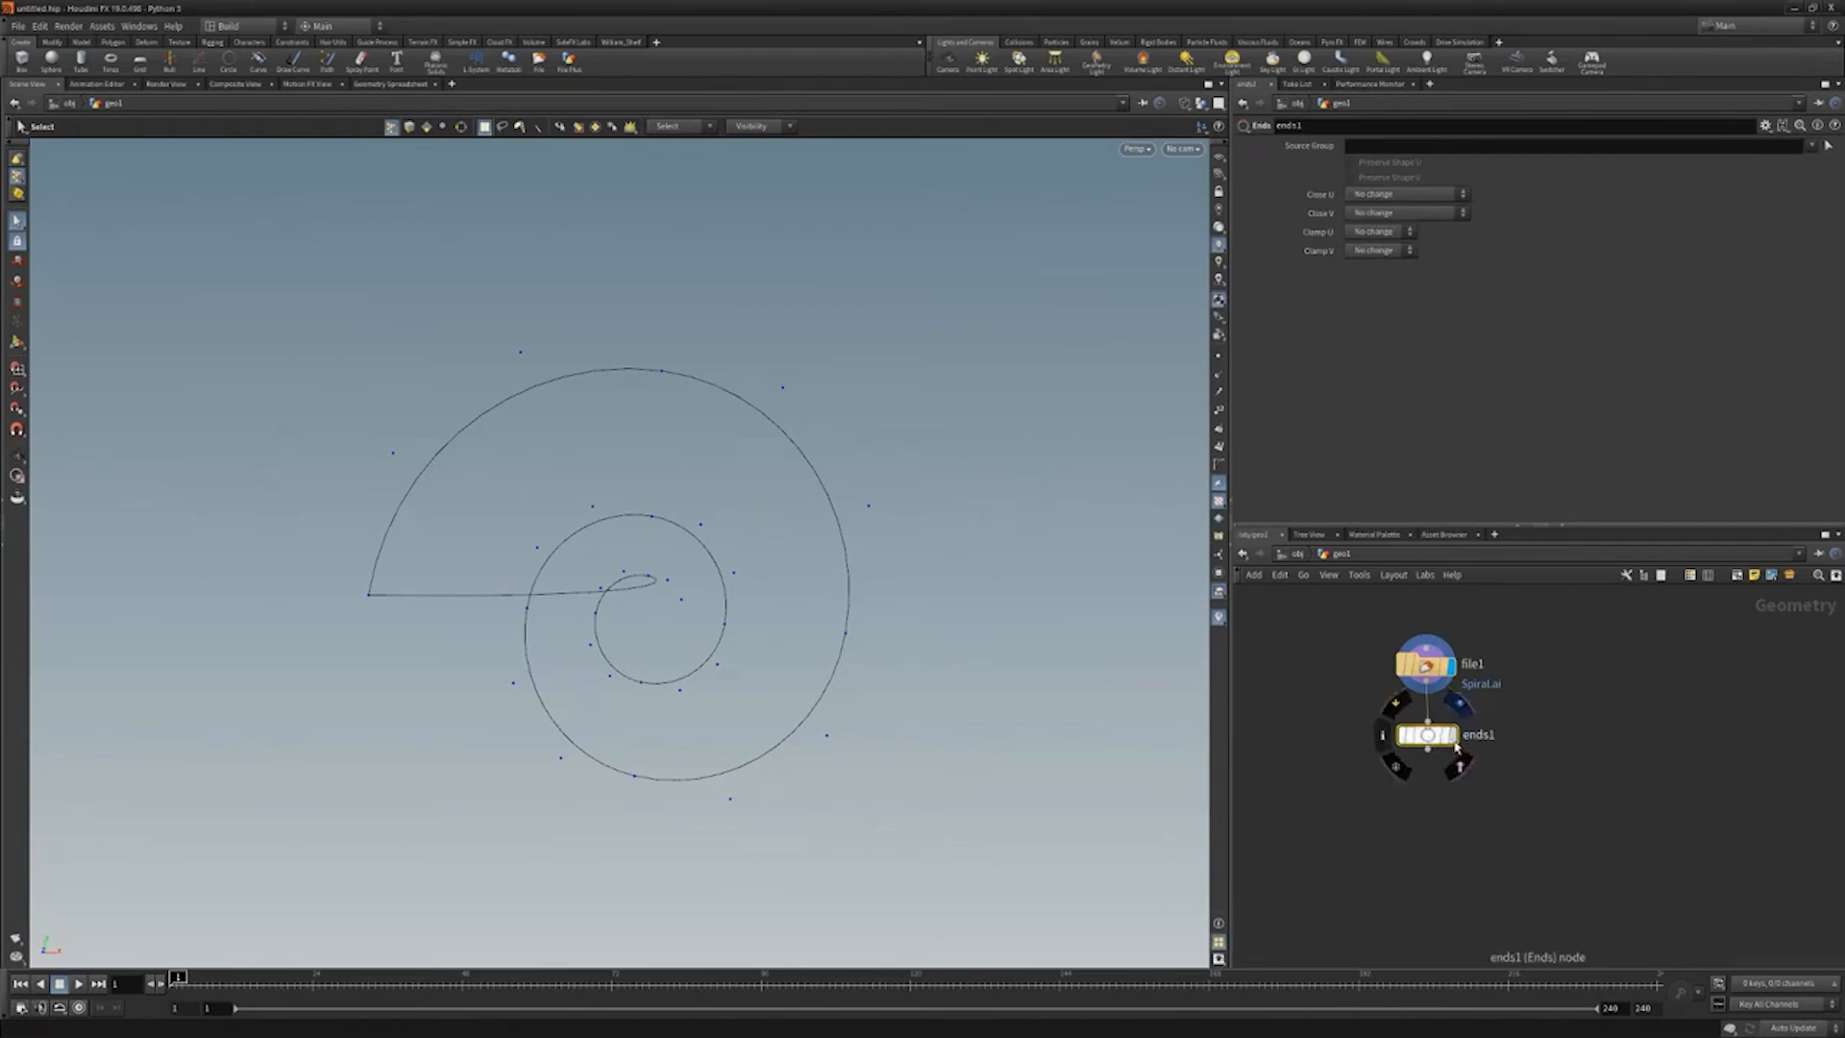
click(1463, 195)
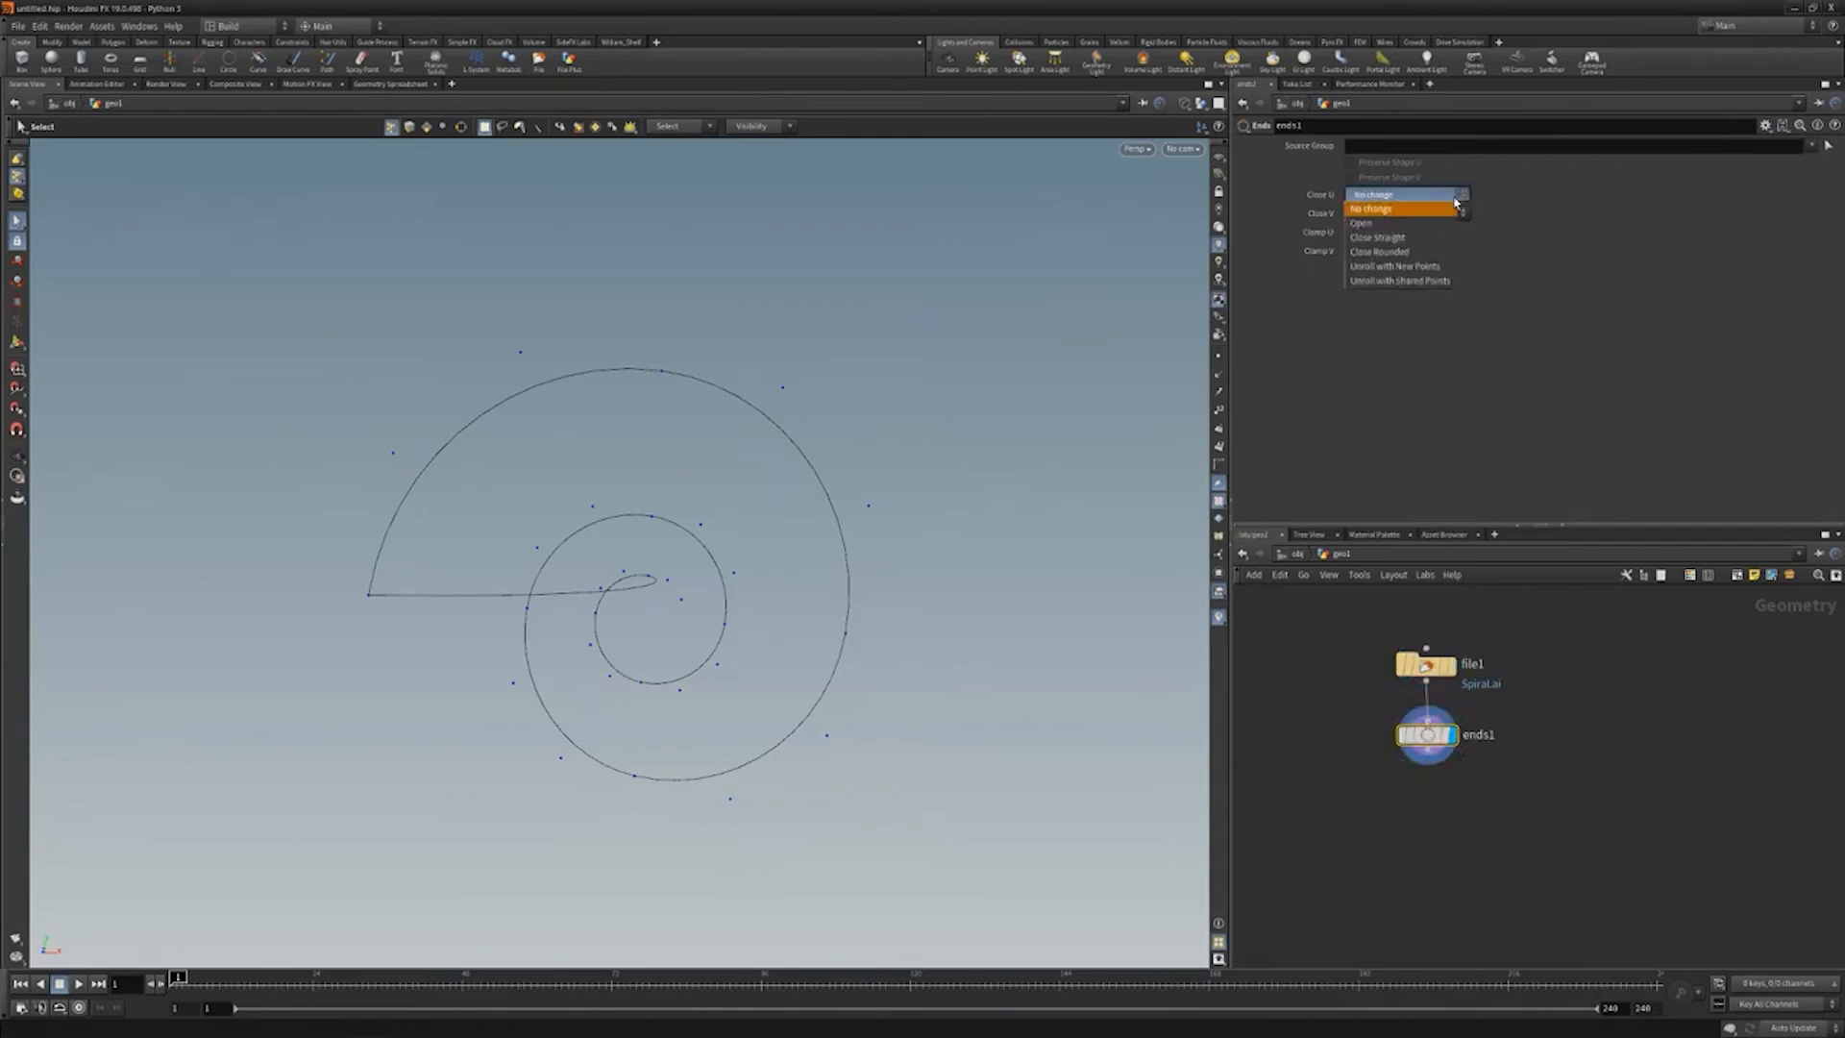
click(1413, 224)
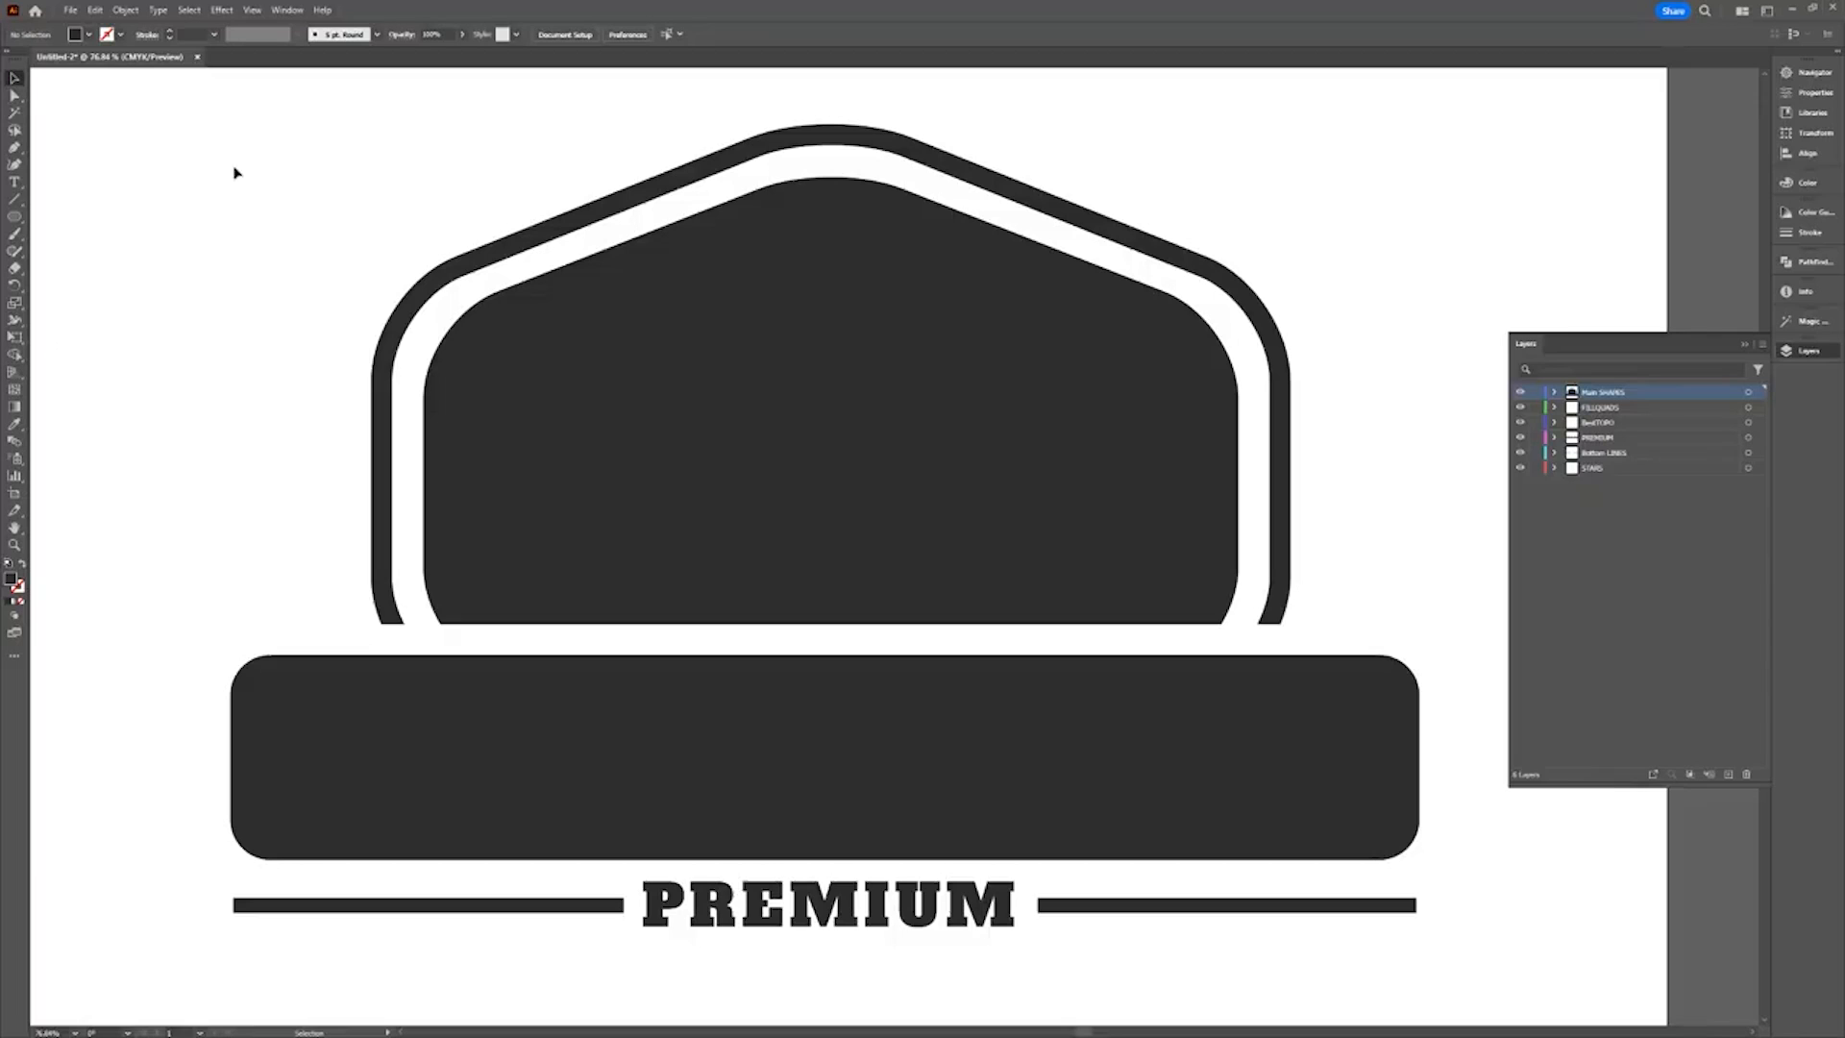
Switch to Illustrator, select the whole badge artwork and all six layers, and reverse the layer order.
drag(195, 96, 1471, 947)
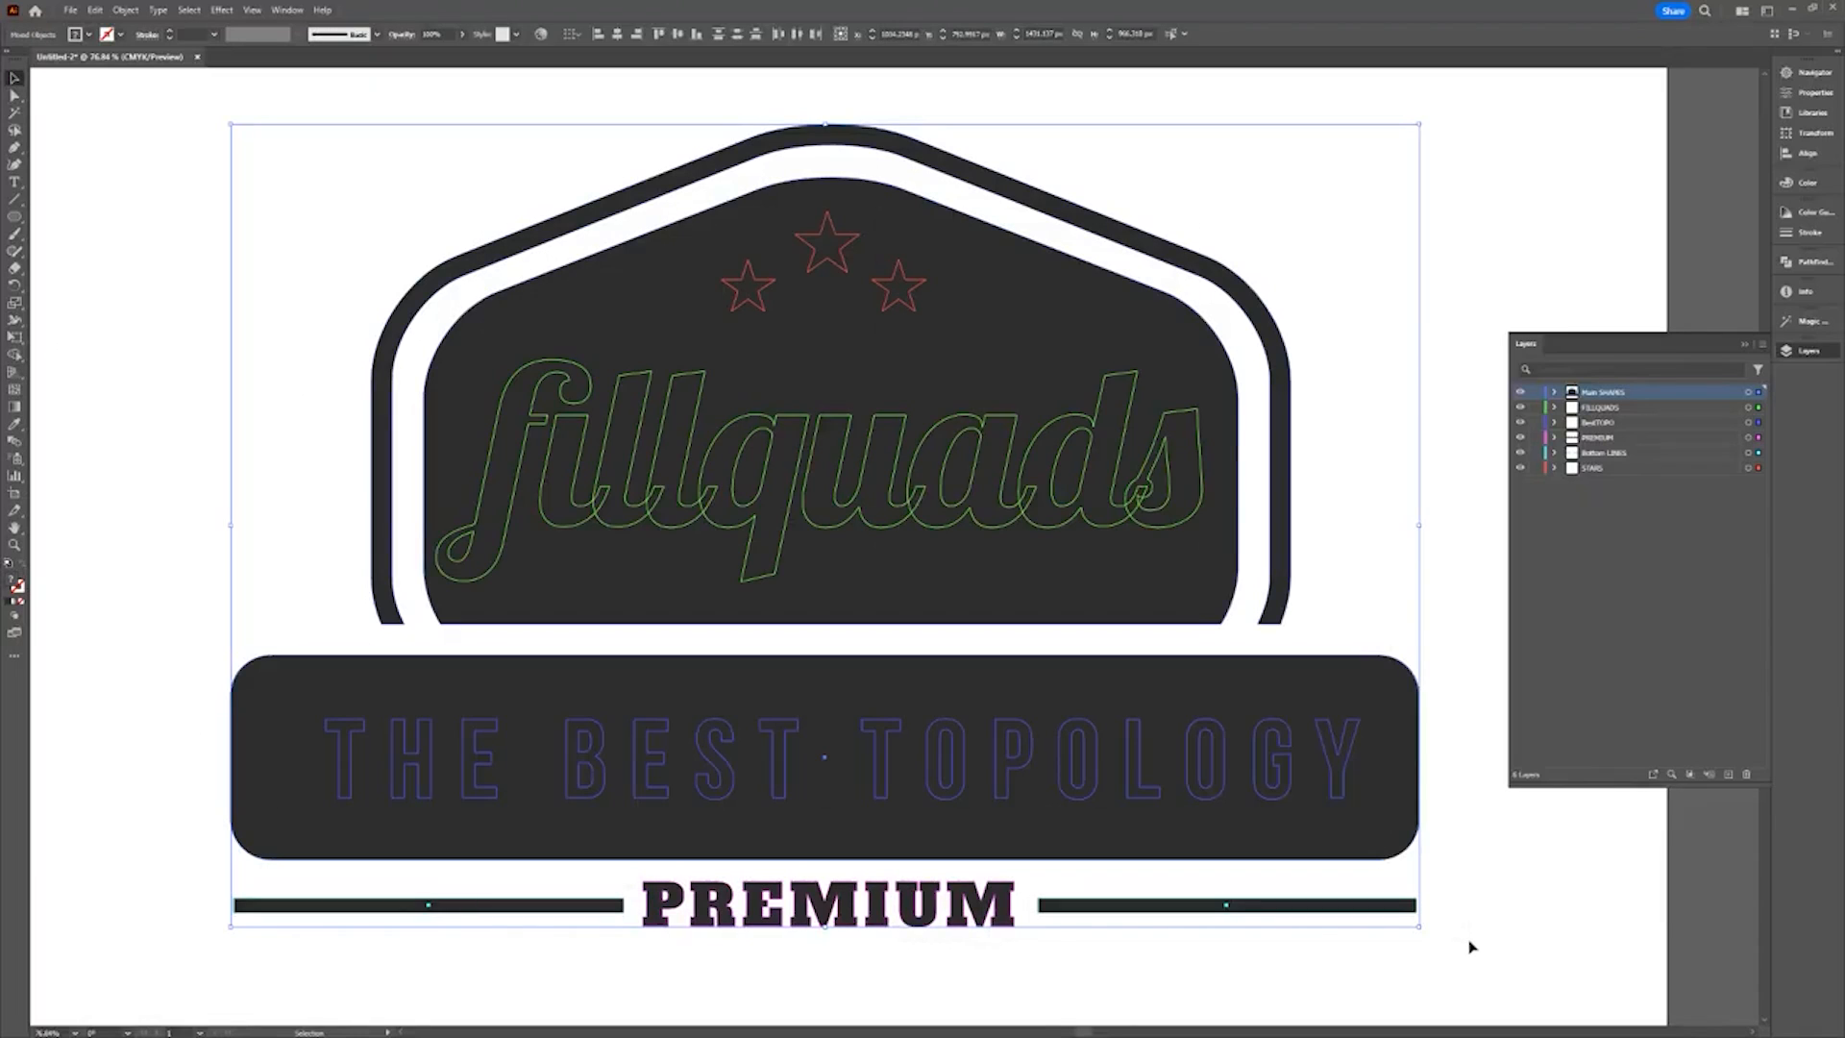
shift+click(1602, 469)
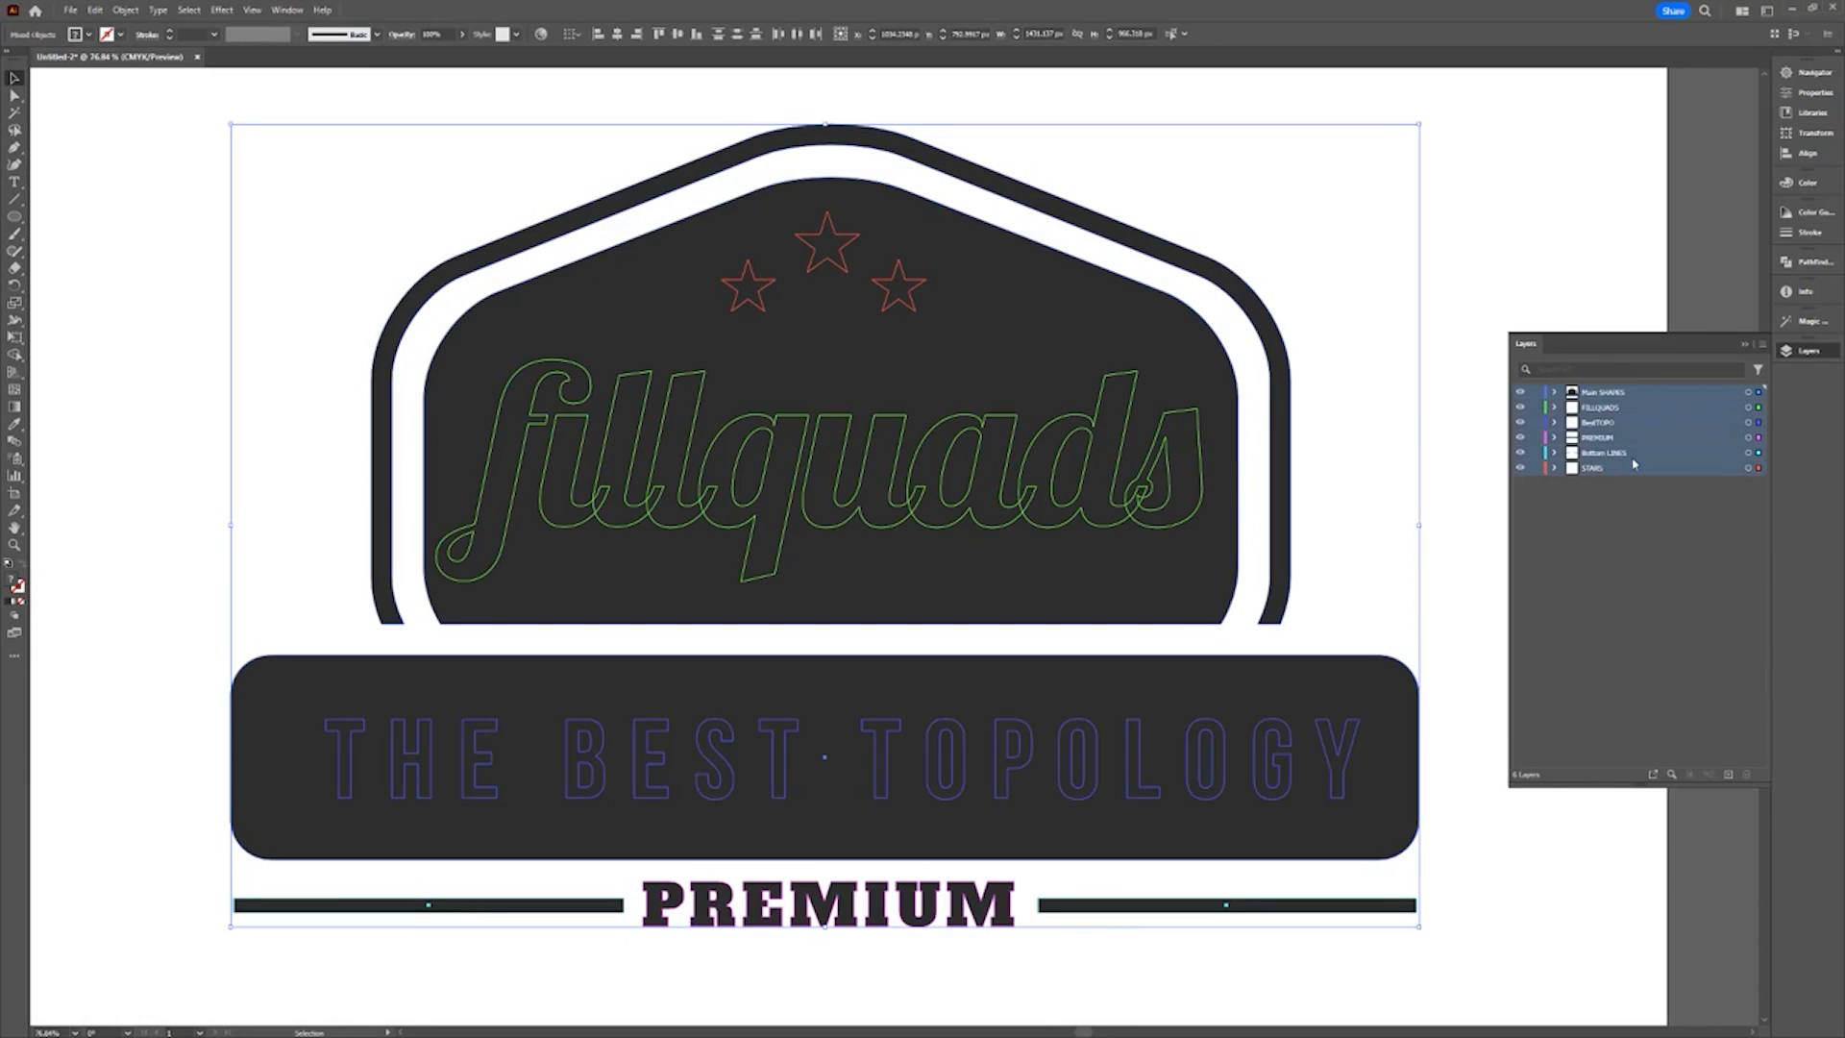
click(1763, 344)
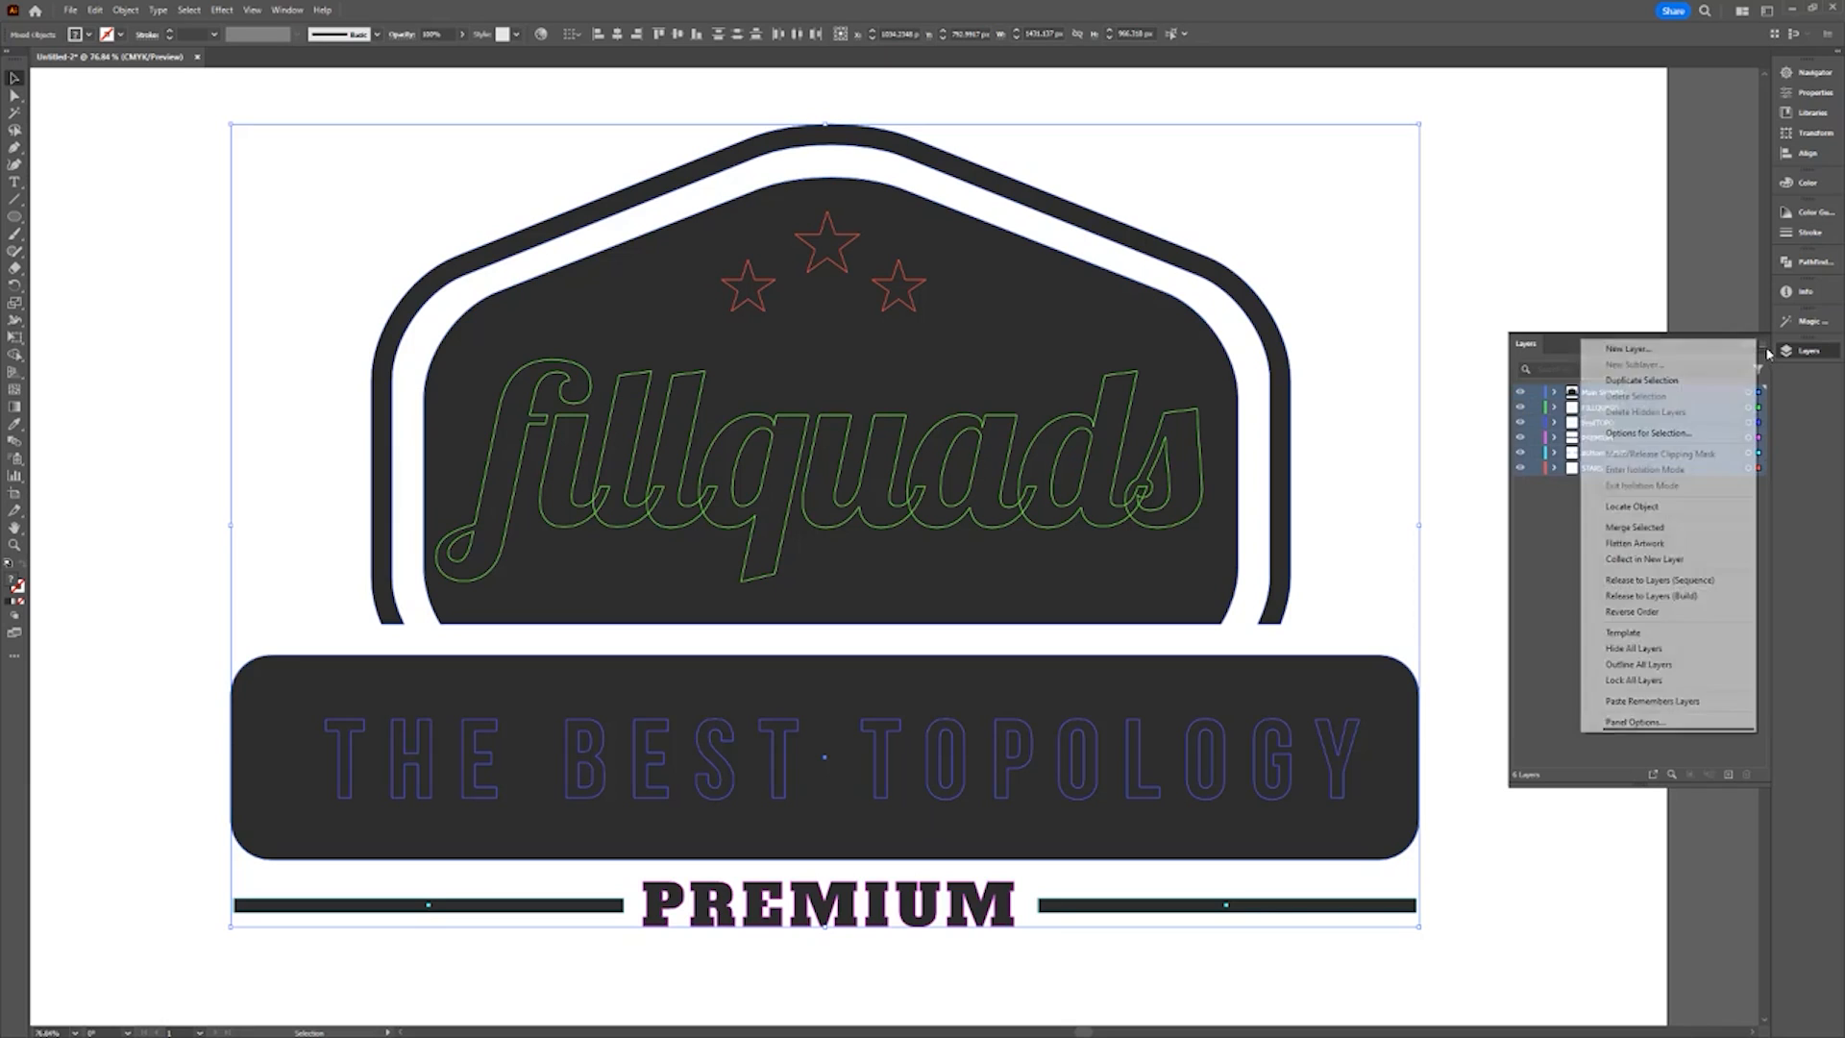
click(1681, 616)
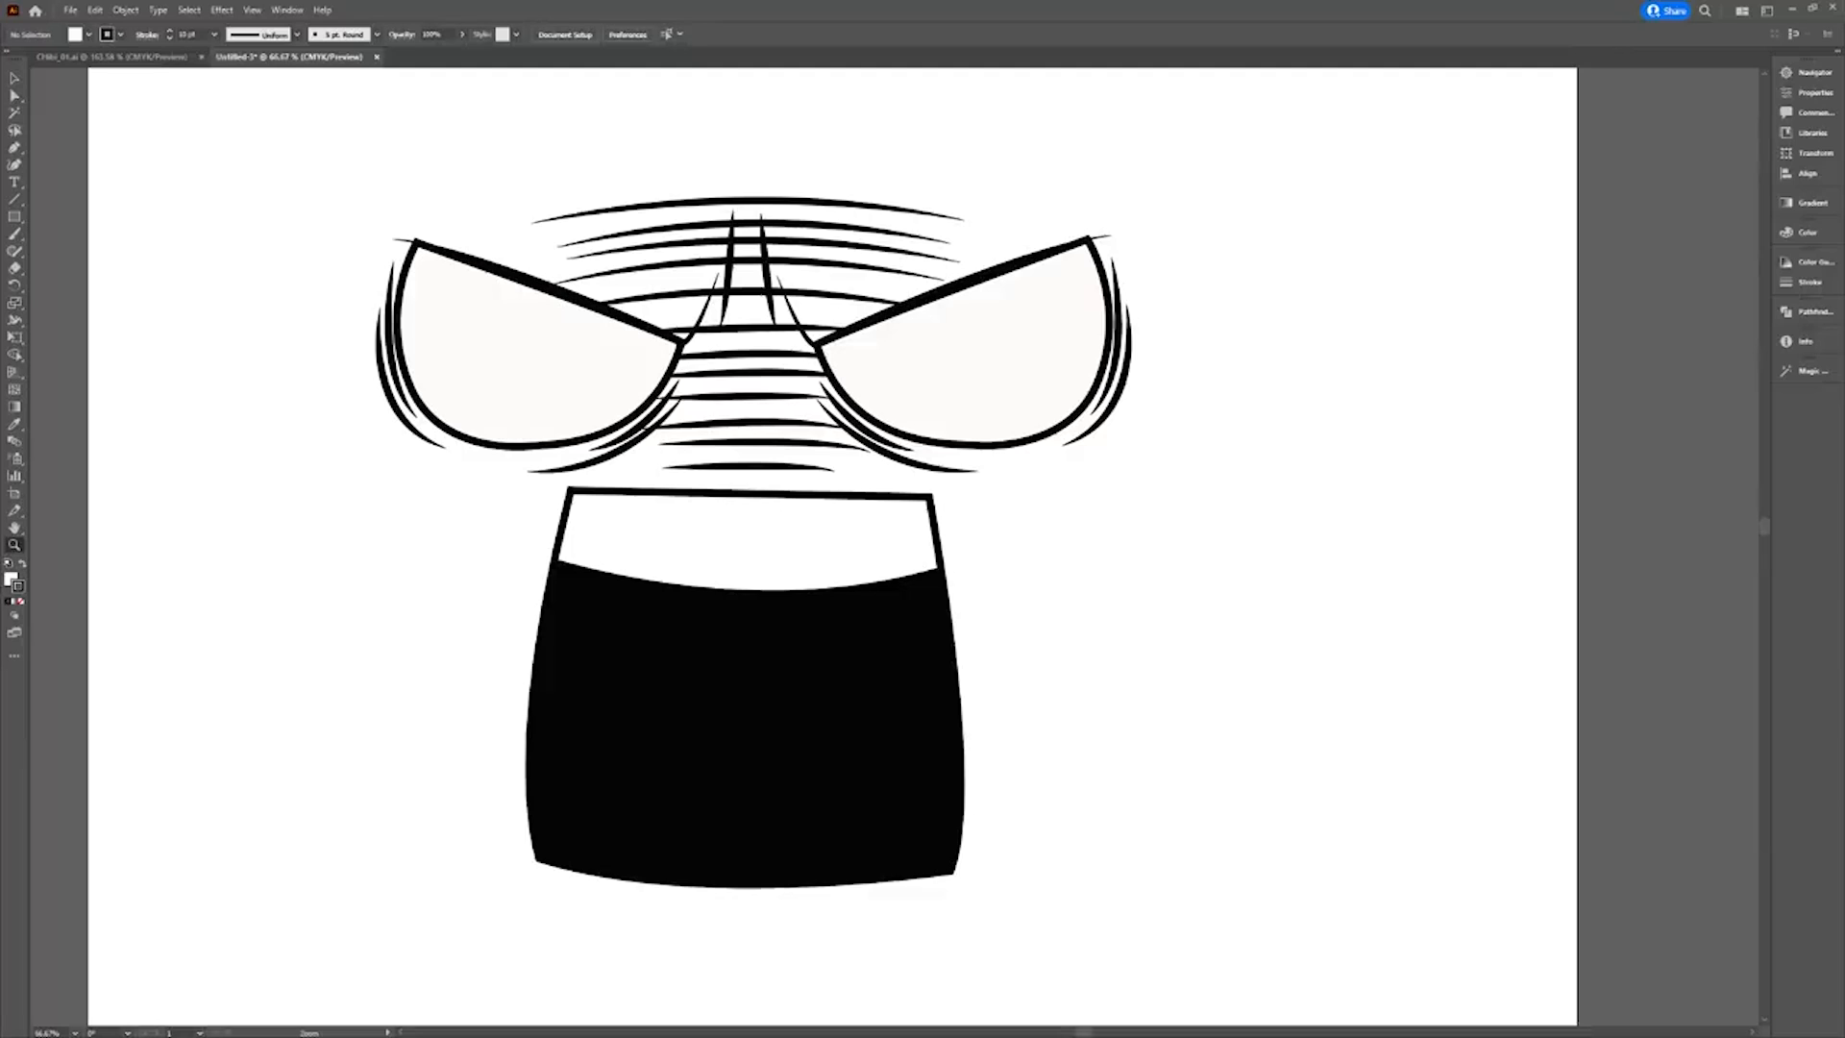
Turn on Pixel Preview for the black-and-white face artwork.
click(253, 10)
click(289, 79)
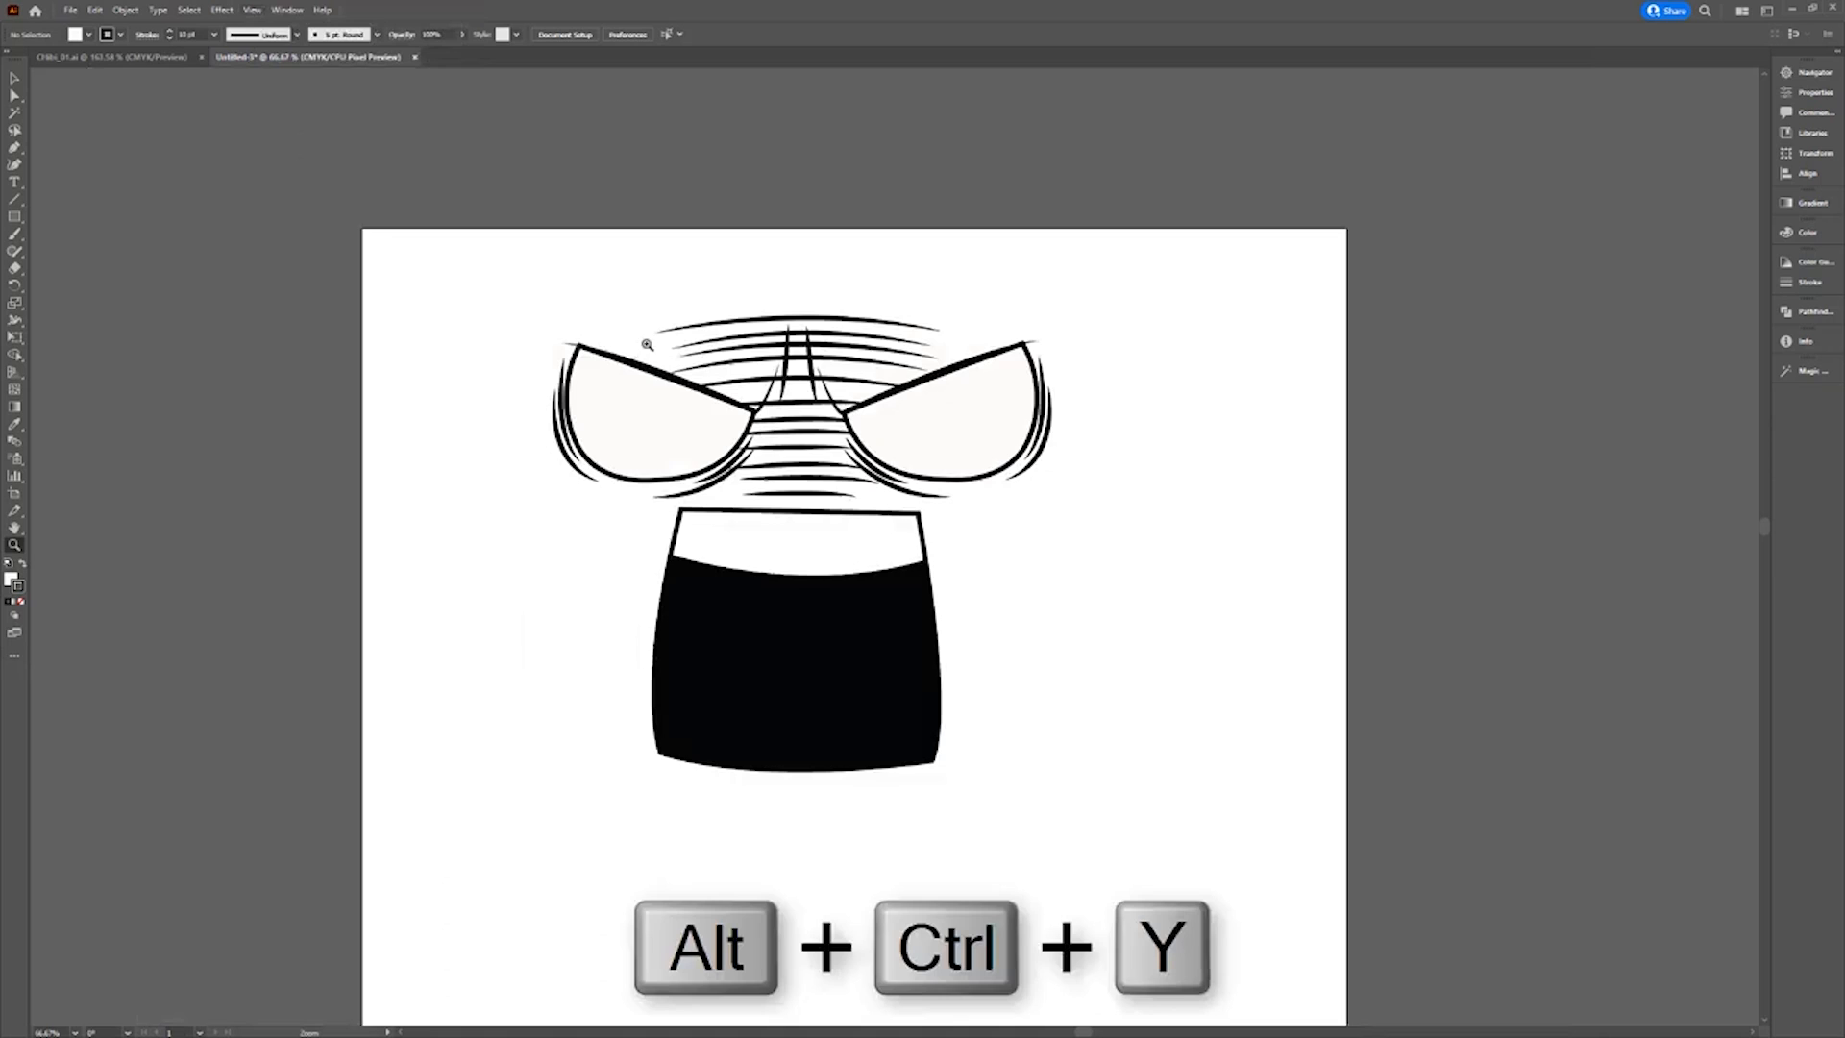
Zoom in to 900% on the linework beside the left eye to examine its pixel edges.
drag(647, 344, 912, 538)
drag(513, 186, 1023, 495)
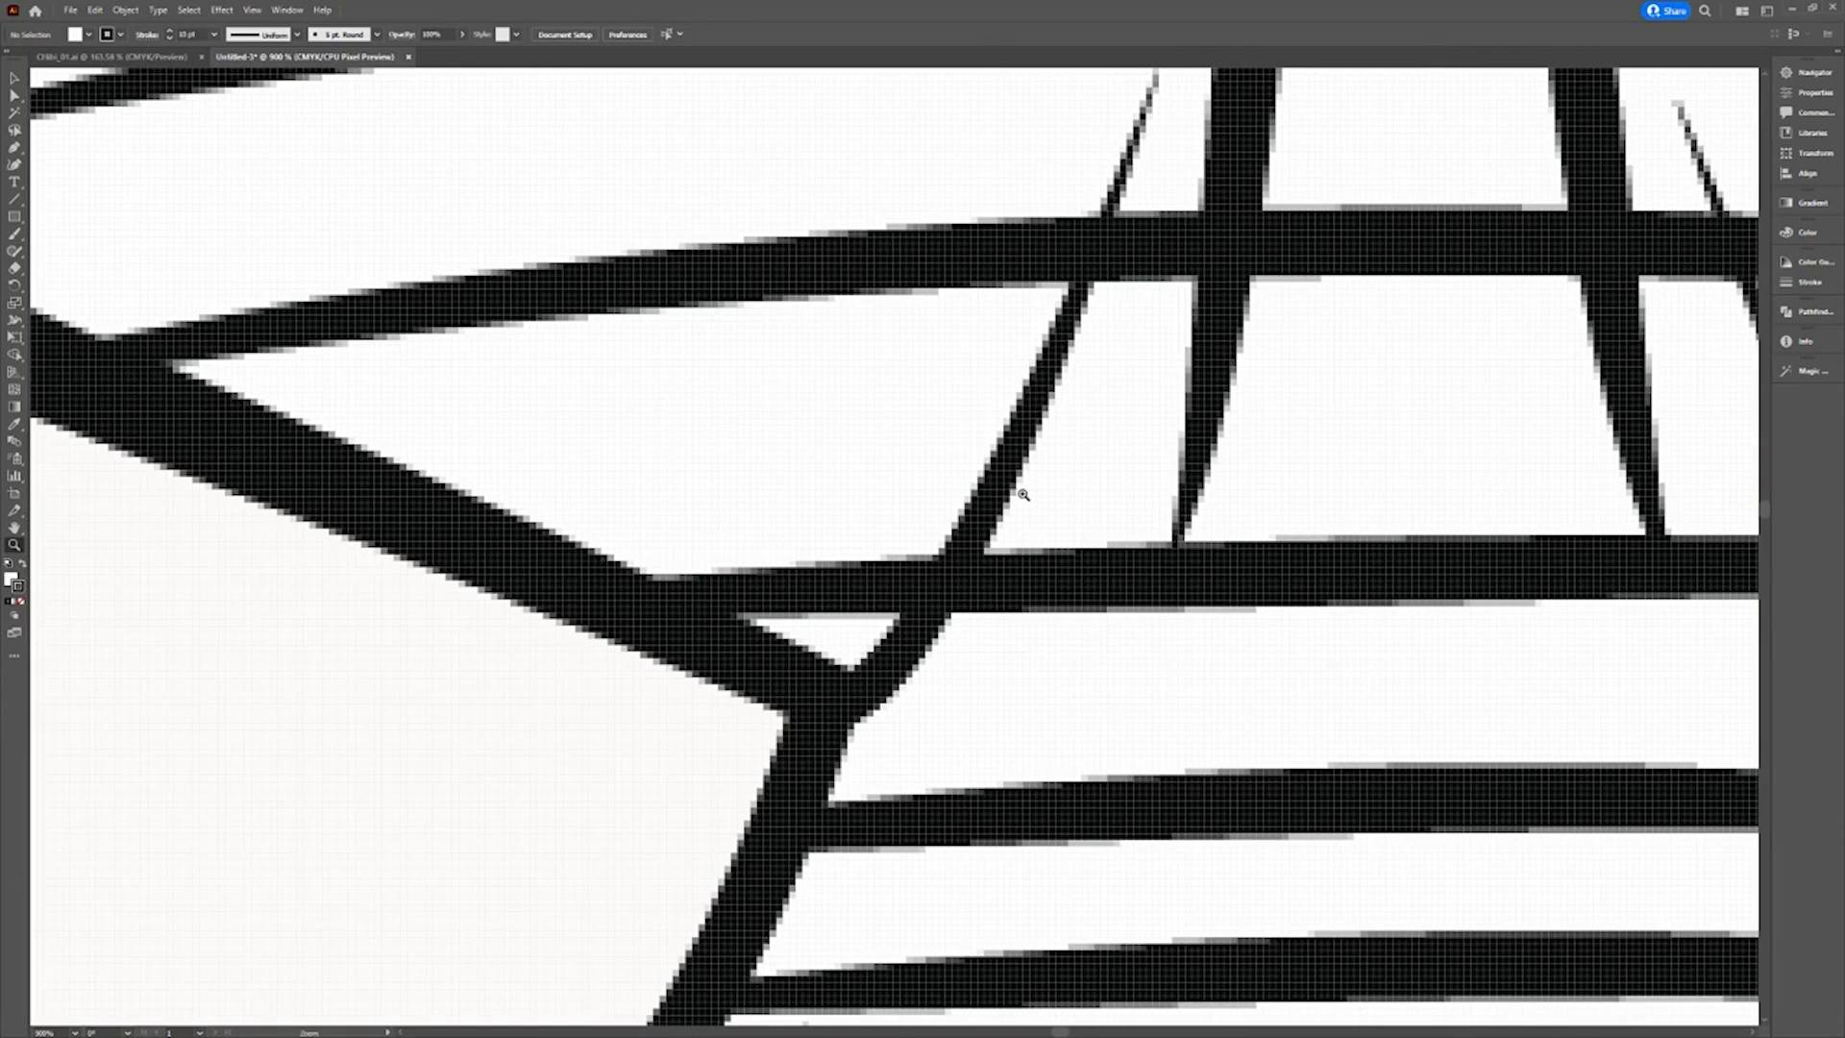
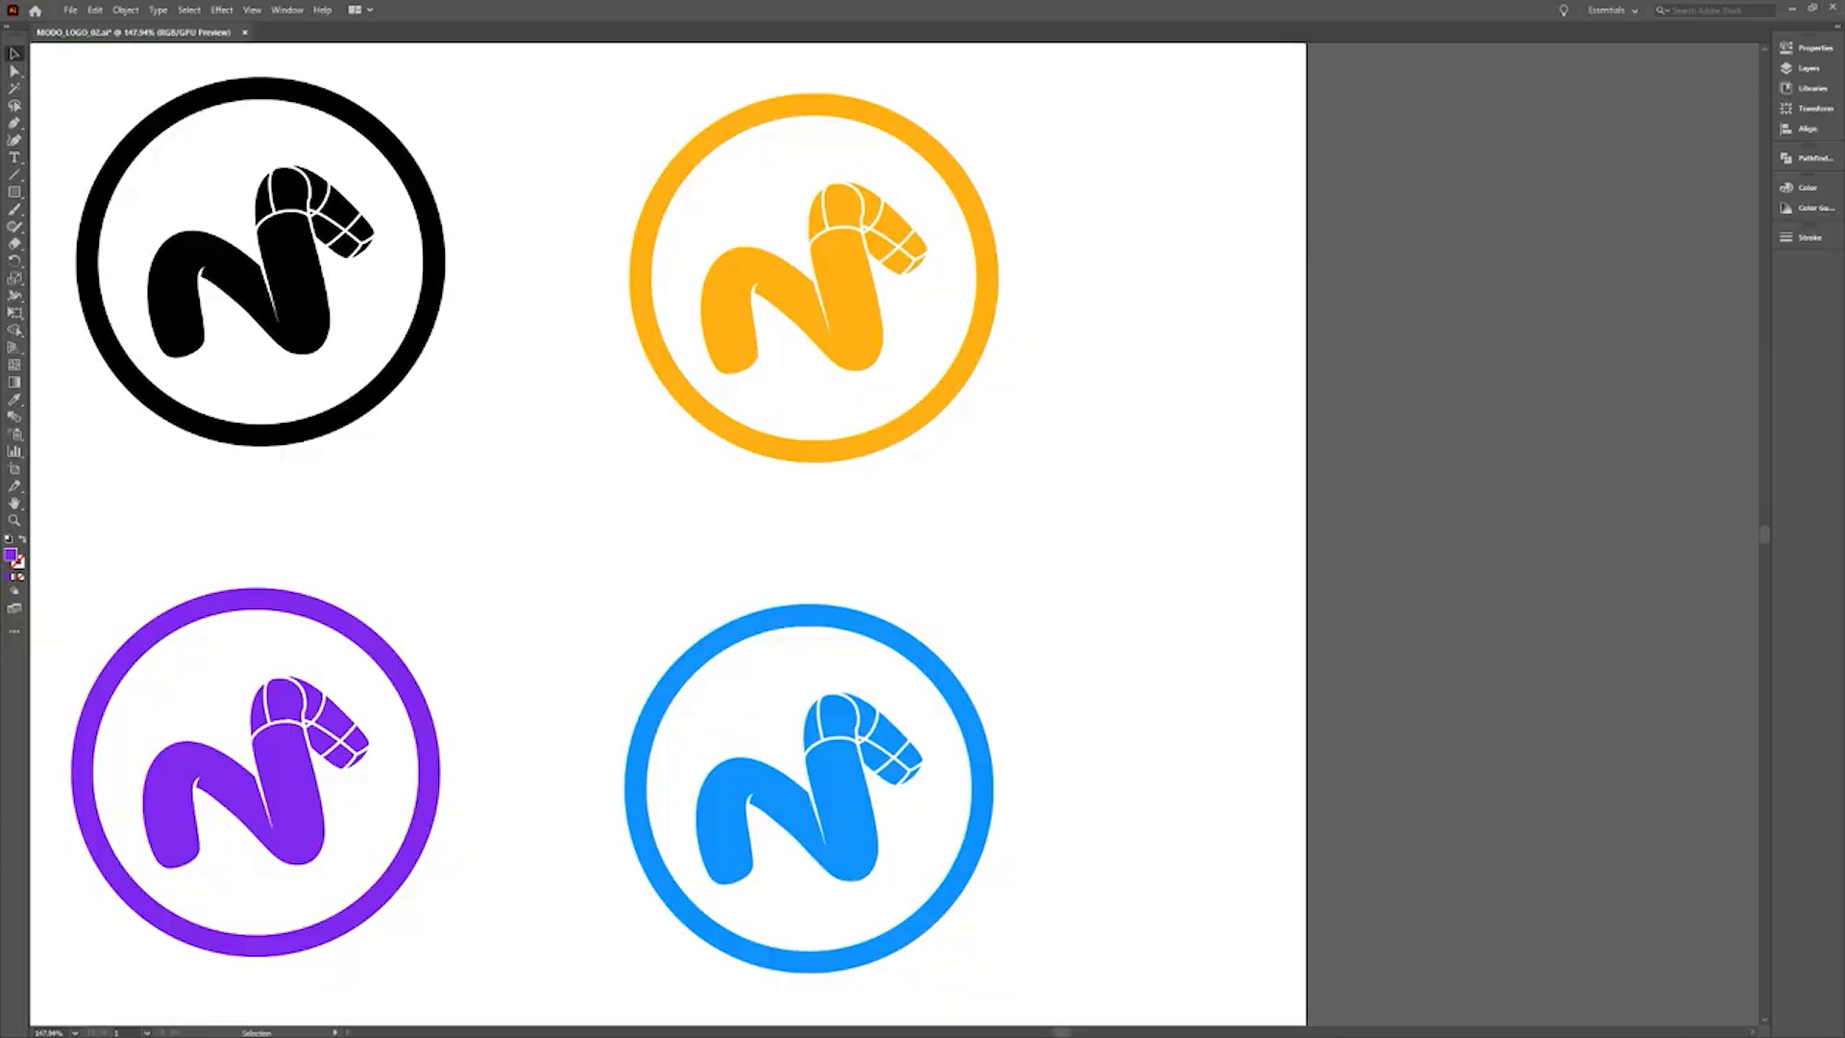
Save the current overview of all four logos as a custom view.
click(237, 13)
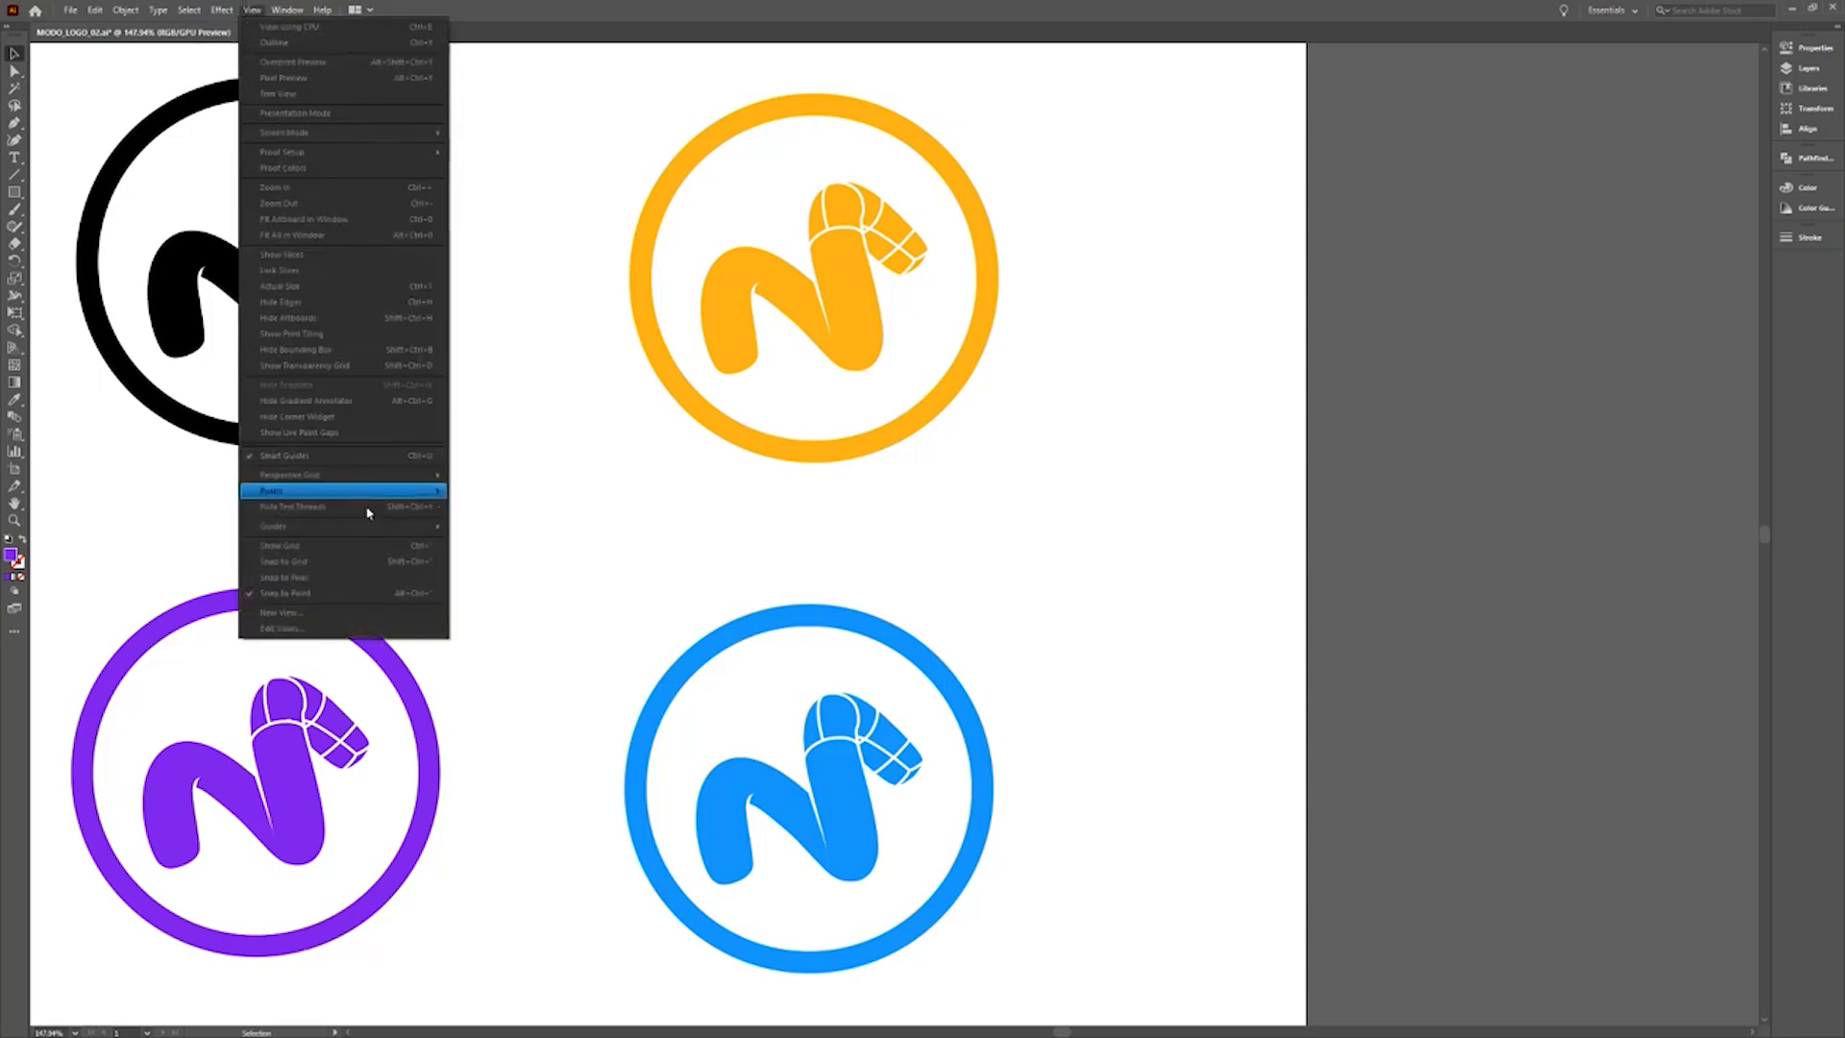
click(367, 616)
click(931, 547)
Frame the orange logo up close and save that zoom as another custom view.
click(844, 297)
scroll(844, 297, up, 5)
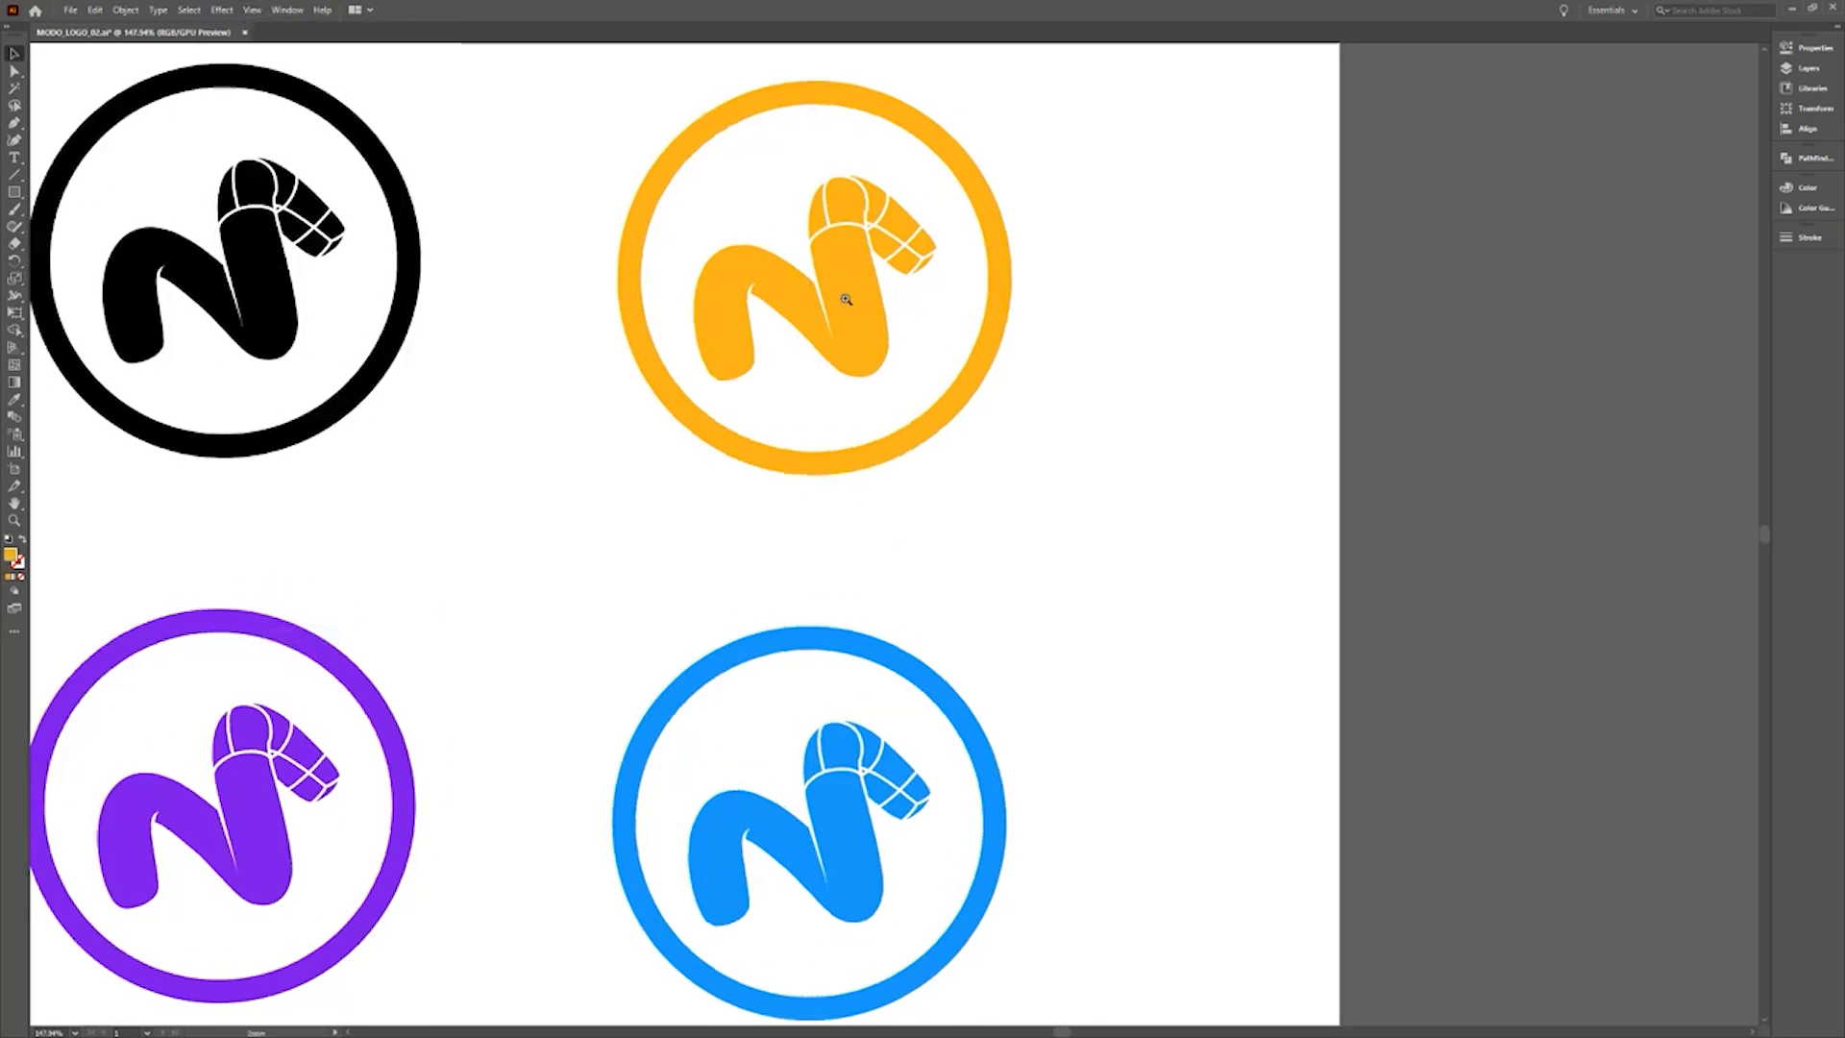
drag(844, 297, 881, 574)
click(252, 10)
click(342, 613)
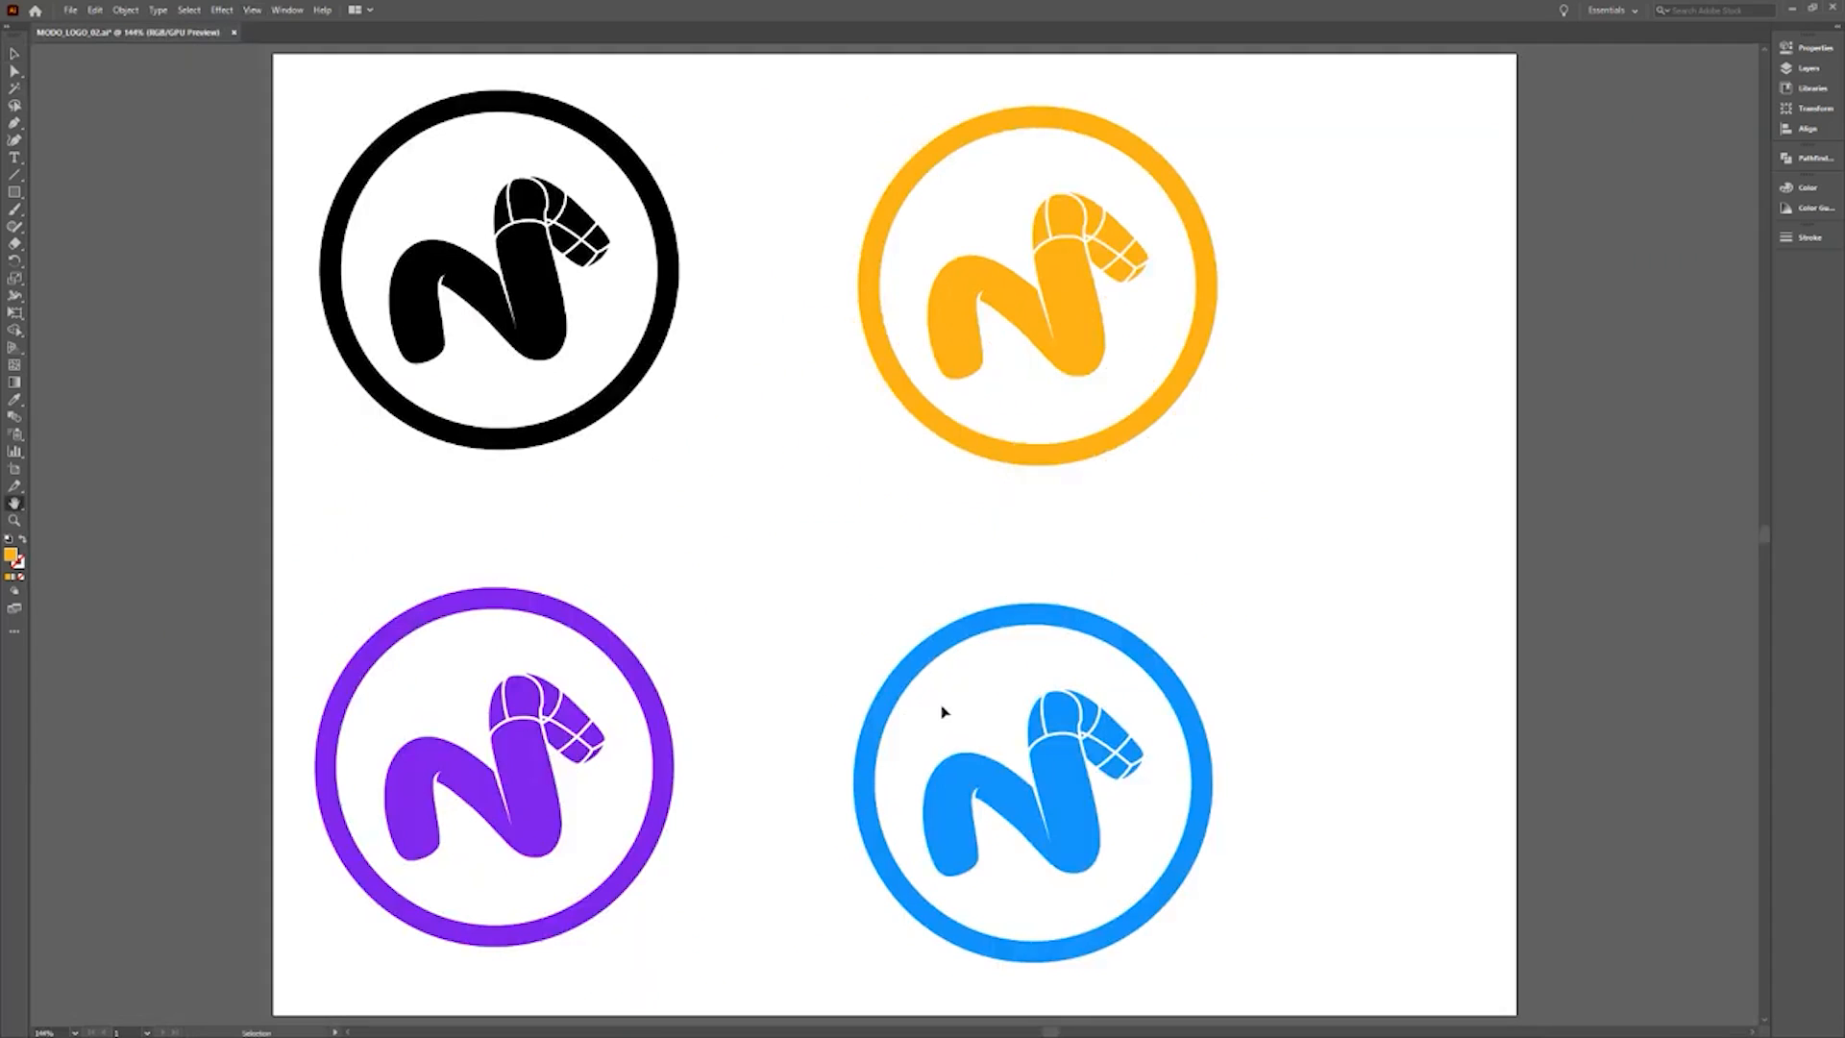
Frame the blue logo up close in Outline mode and save it as a third custom view.
drag(947, 712, 1105, 735)
mouse_move(1106, 735)
mouse_down()
mouse_move(804, 449)
mouse_move(725, 400)
mouse_up()
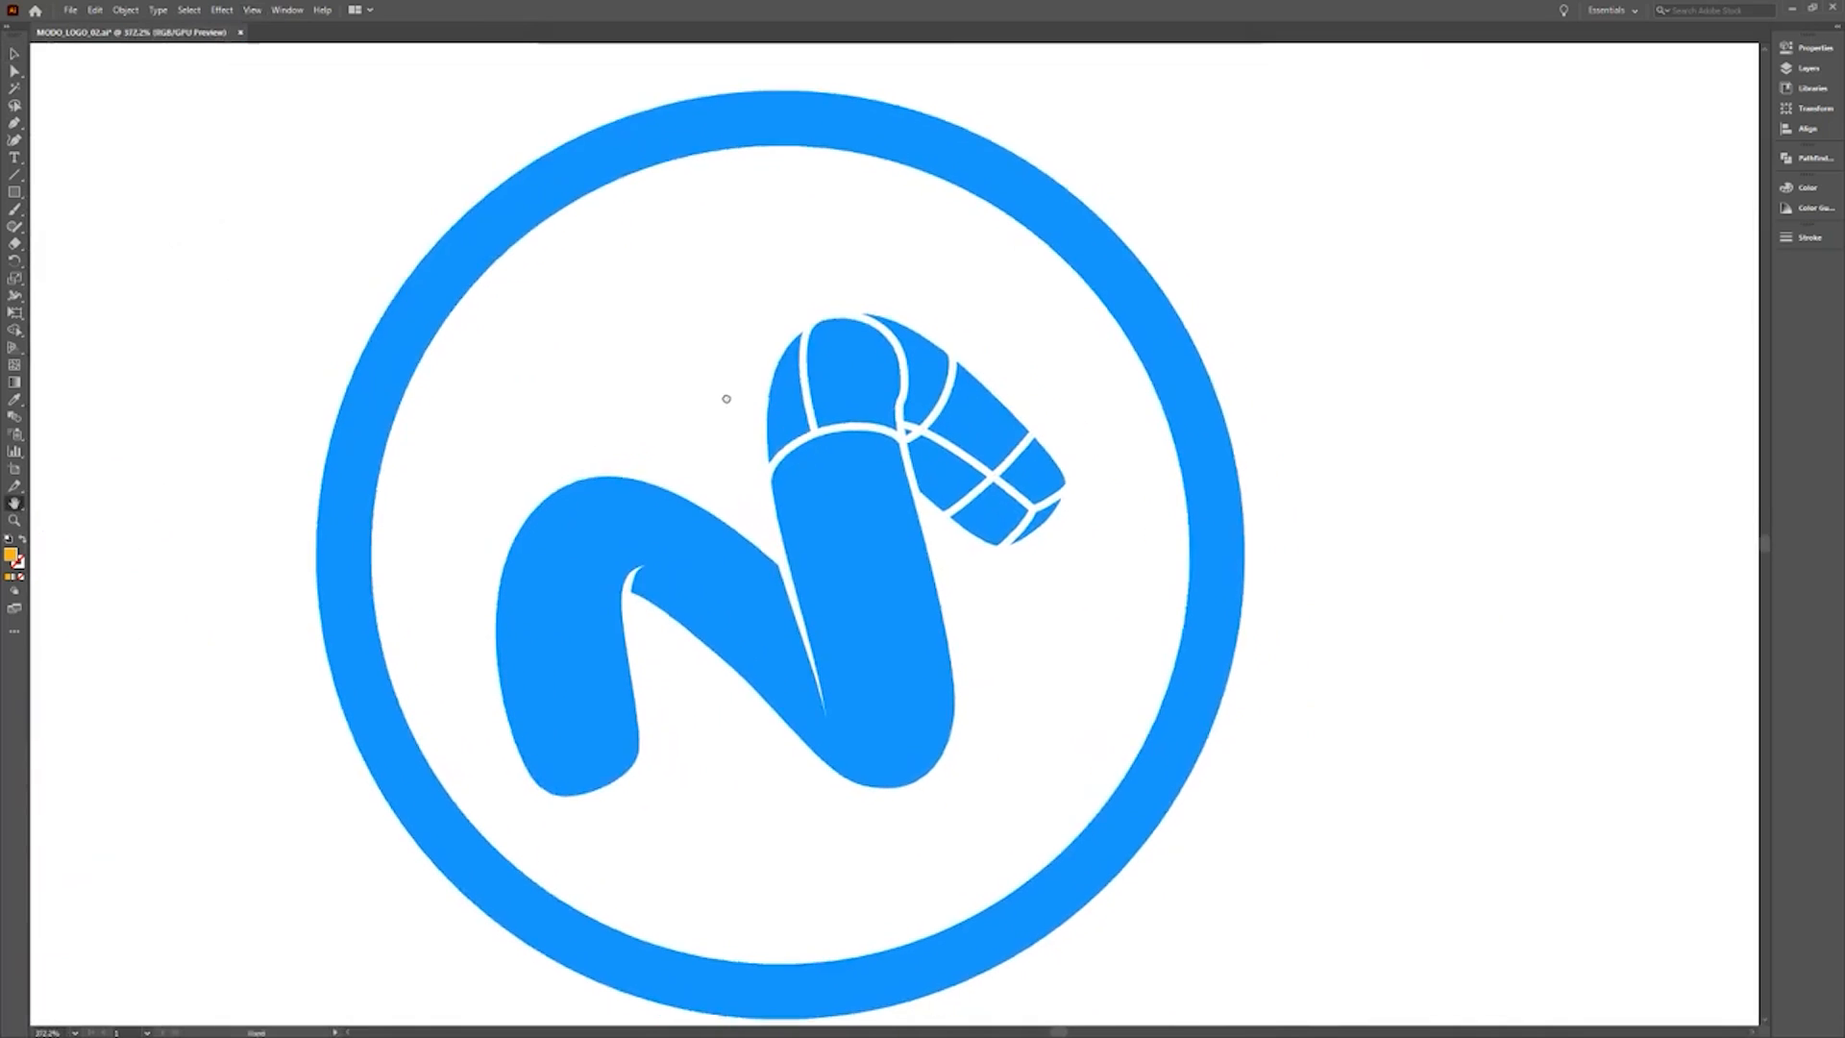
click(251, 9)
click(265, 44)
click(252, 10)
click(283, 628)
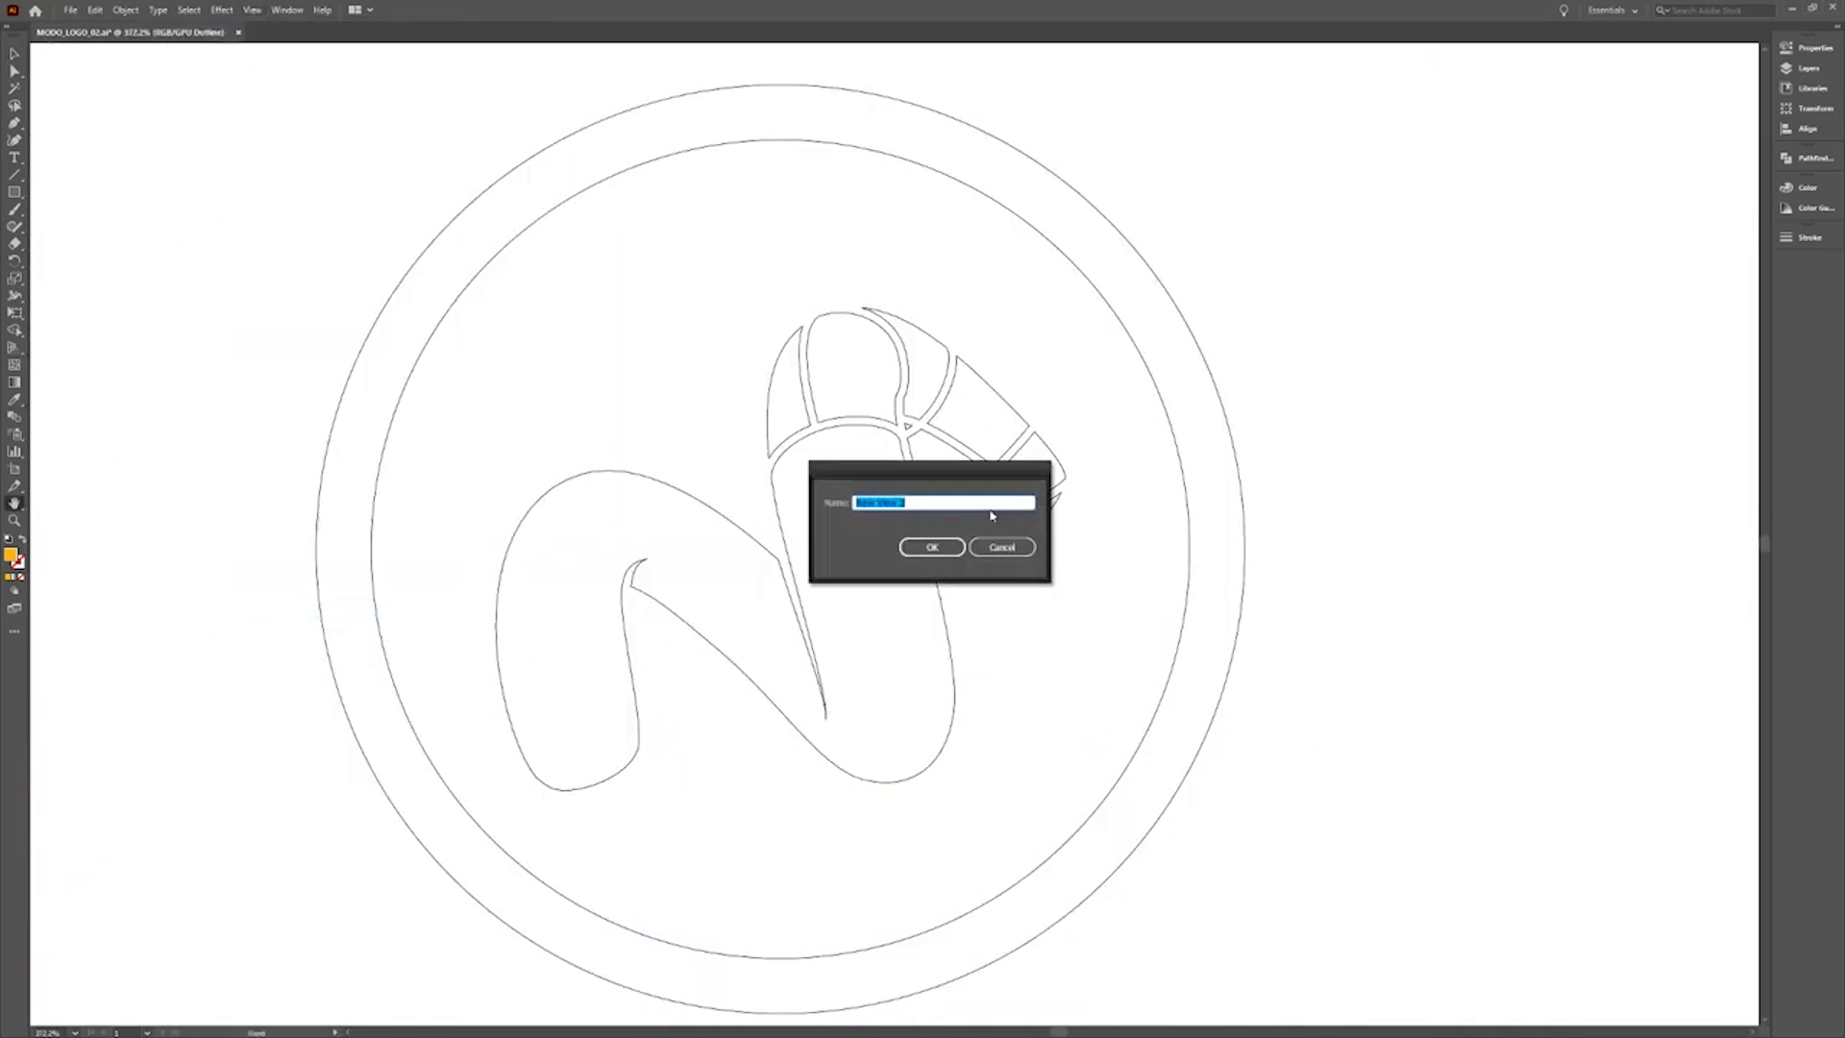
click(939, 553)
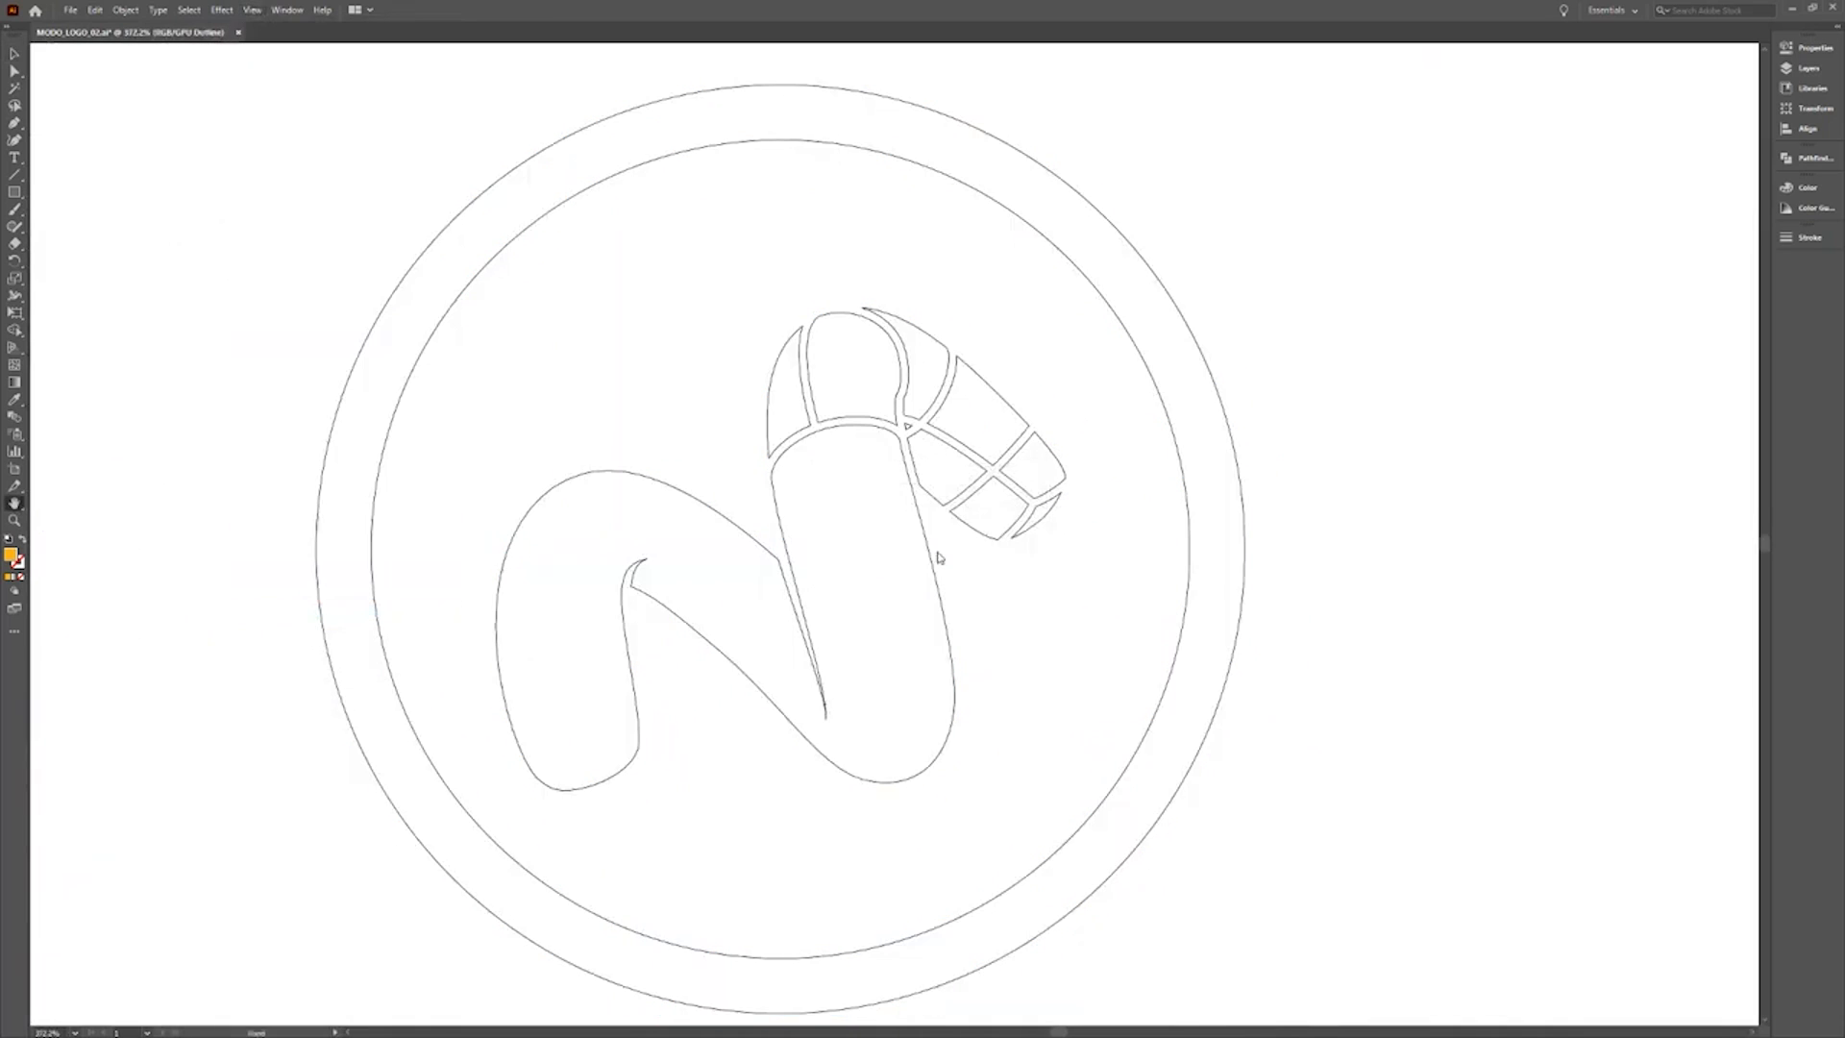
Recall the saved views in turn: the overview, the orange logo, the outlined blue logo, and the overview again.
click(251, 10)
click(317, 649)
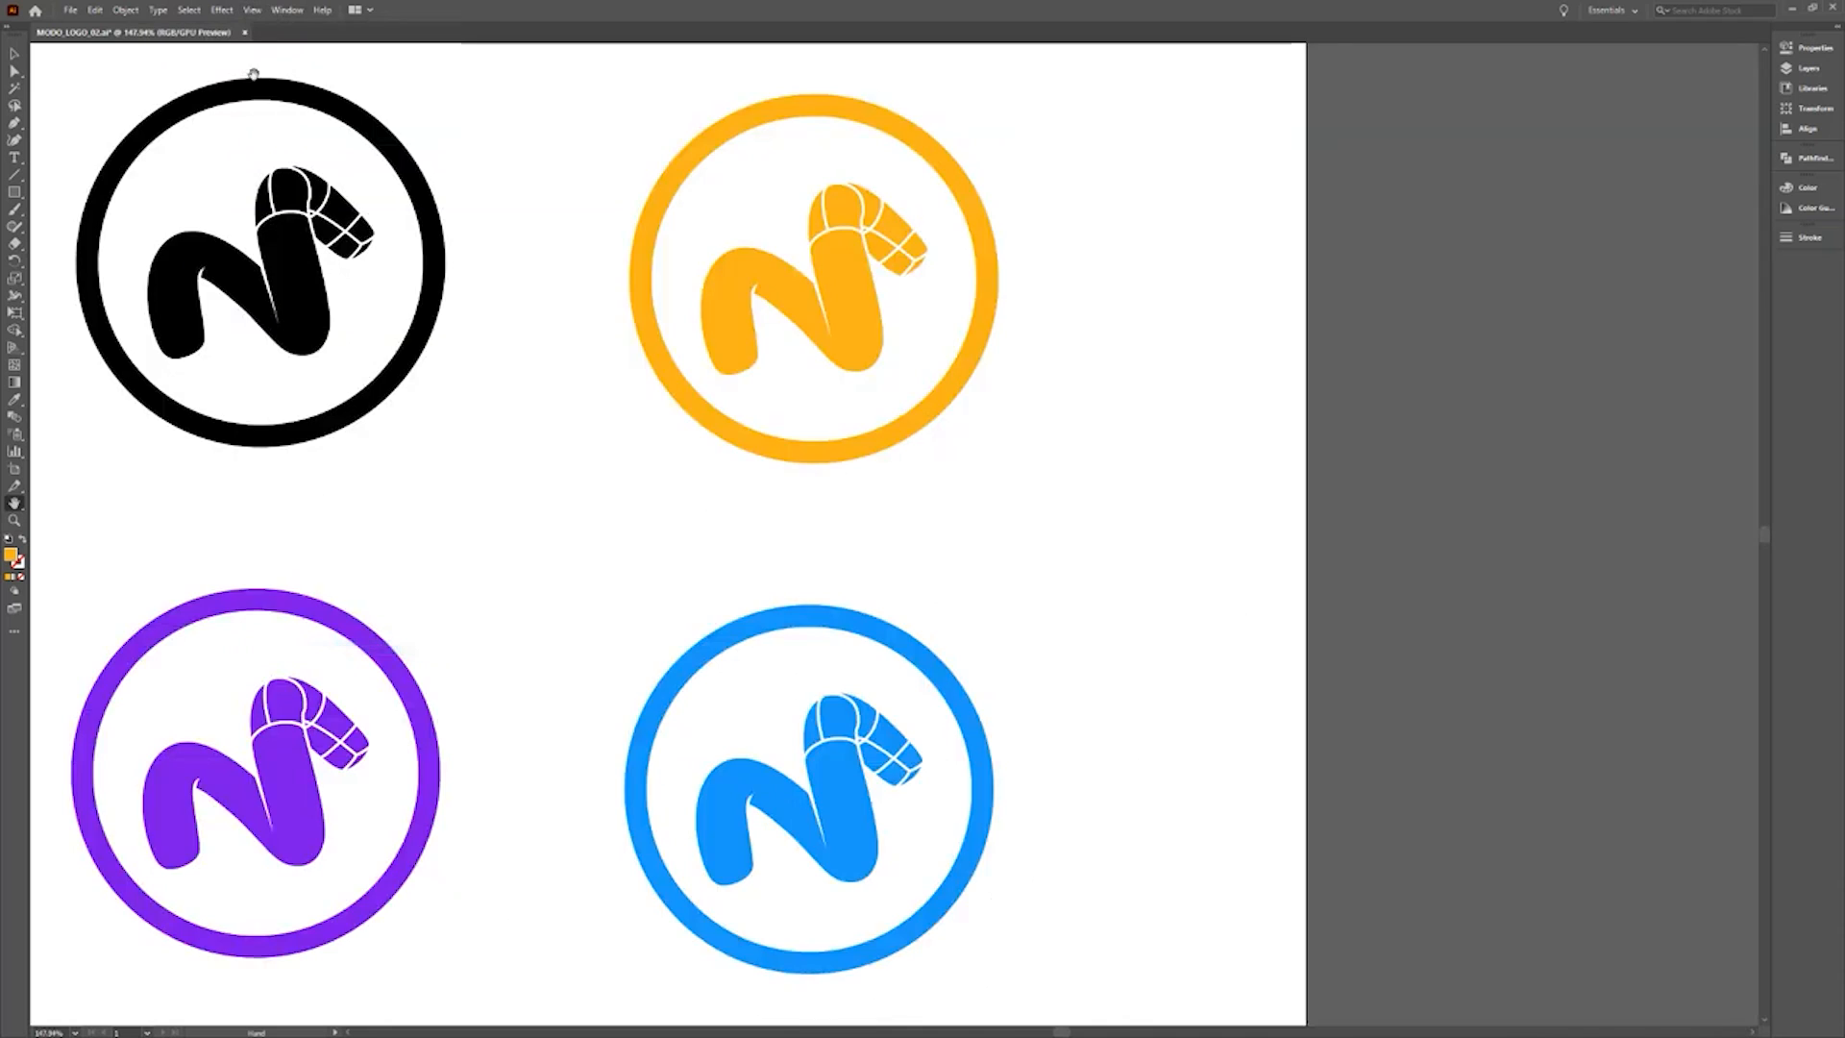
click(252, 10)
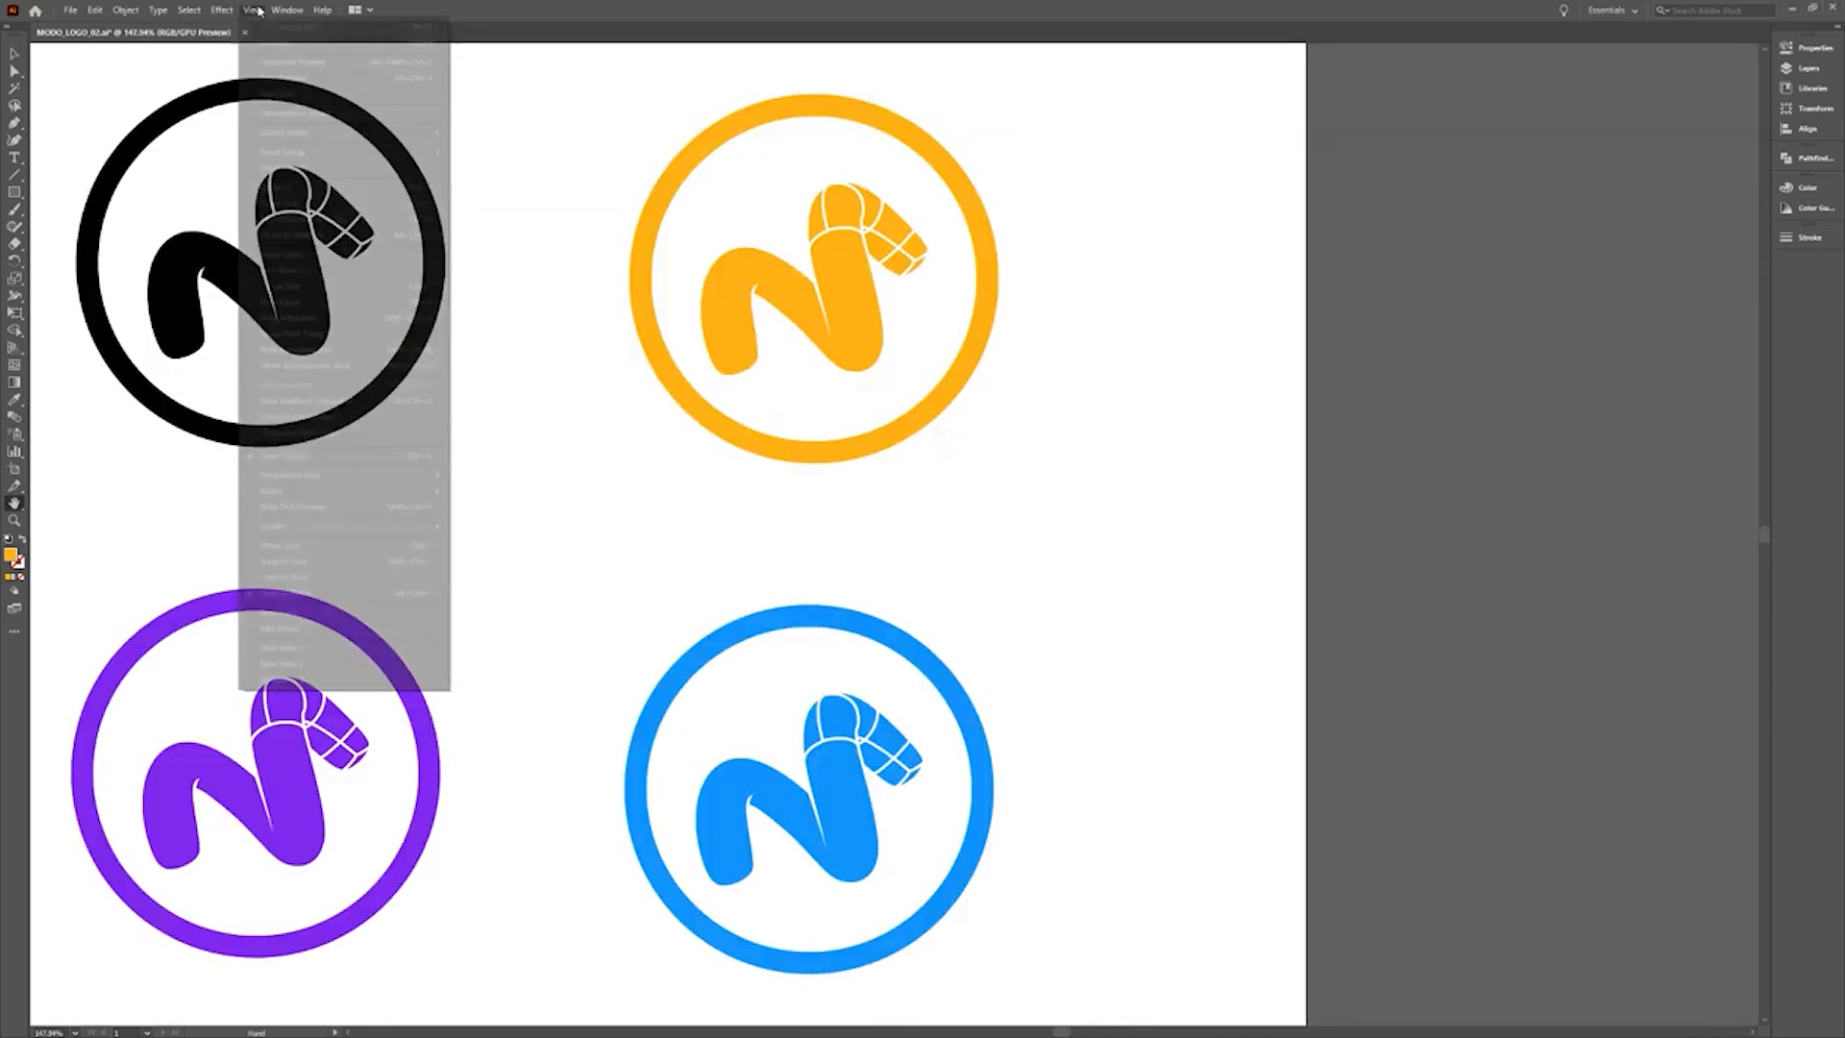
click(336, 665)
click(248, 10)
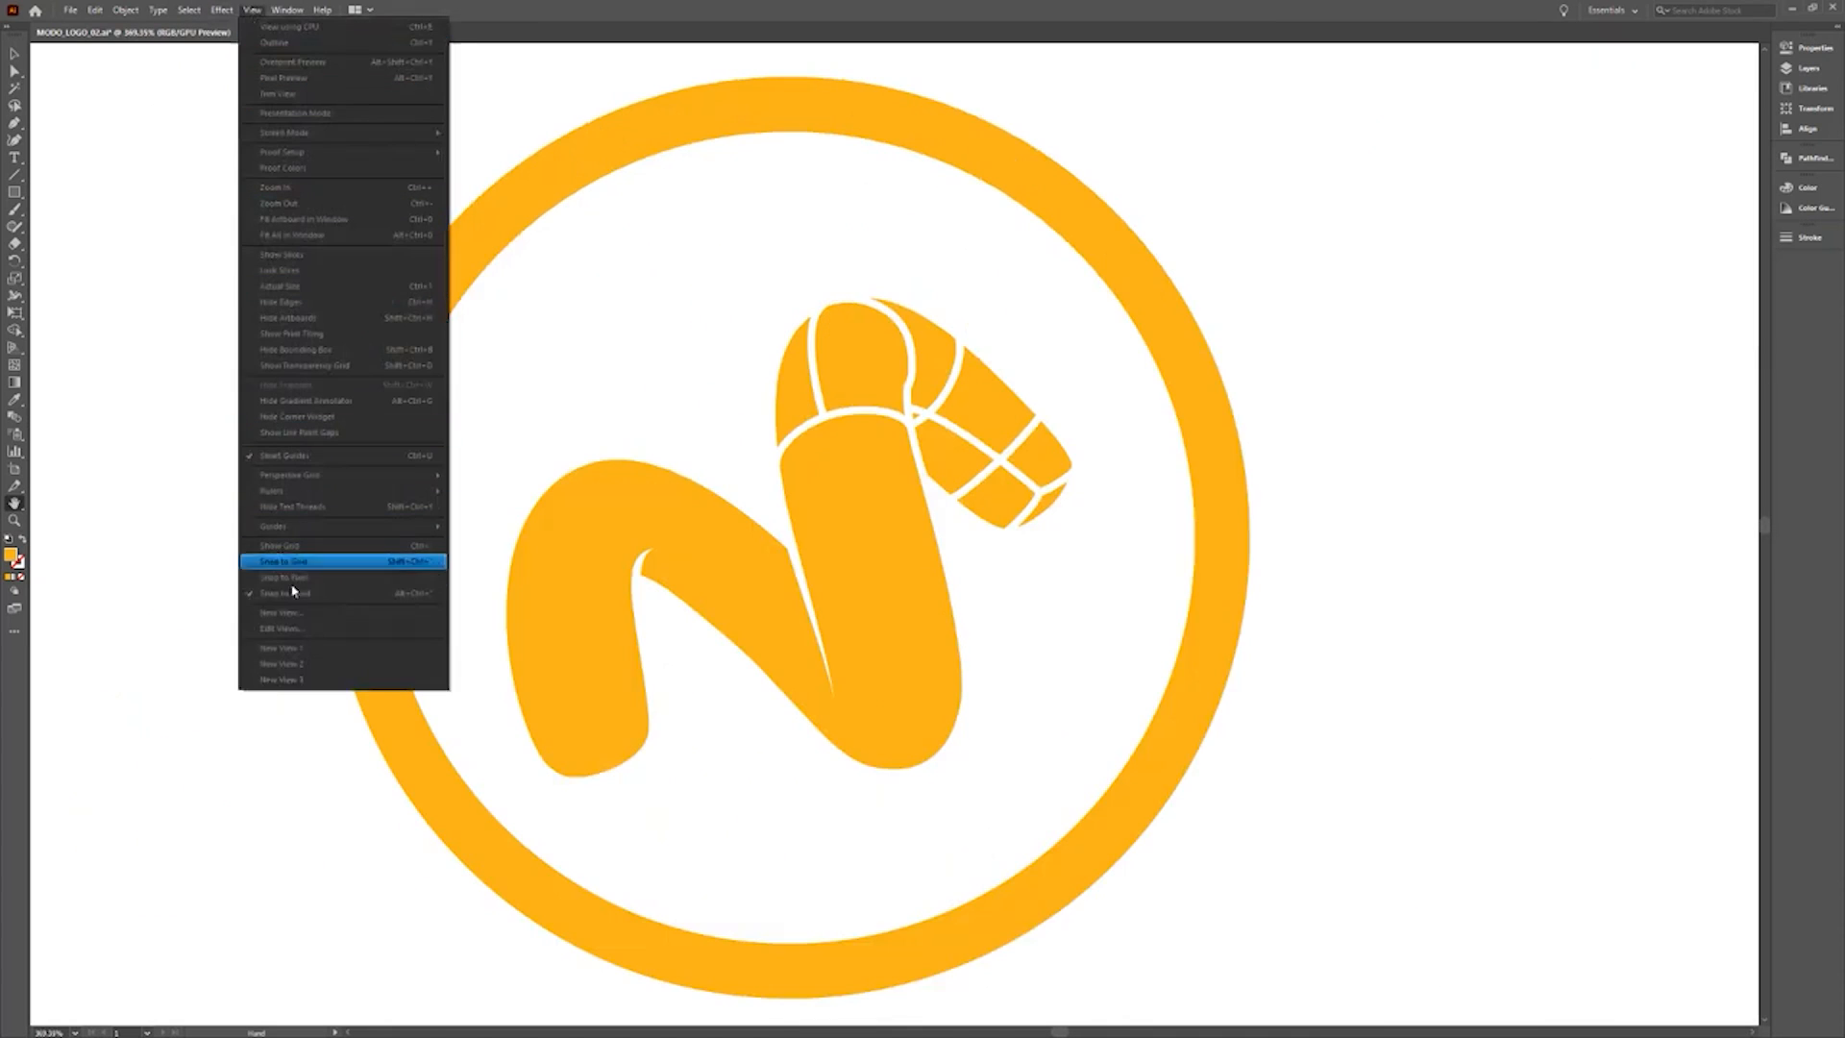
click(303, 684)
click(251, 9)
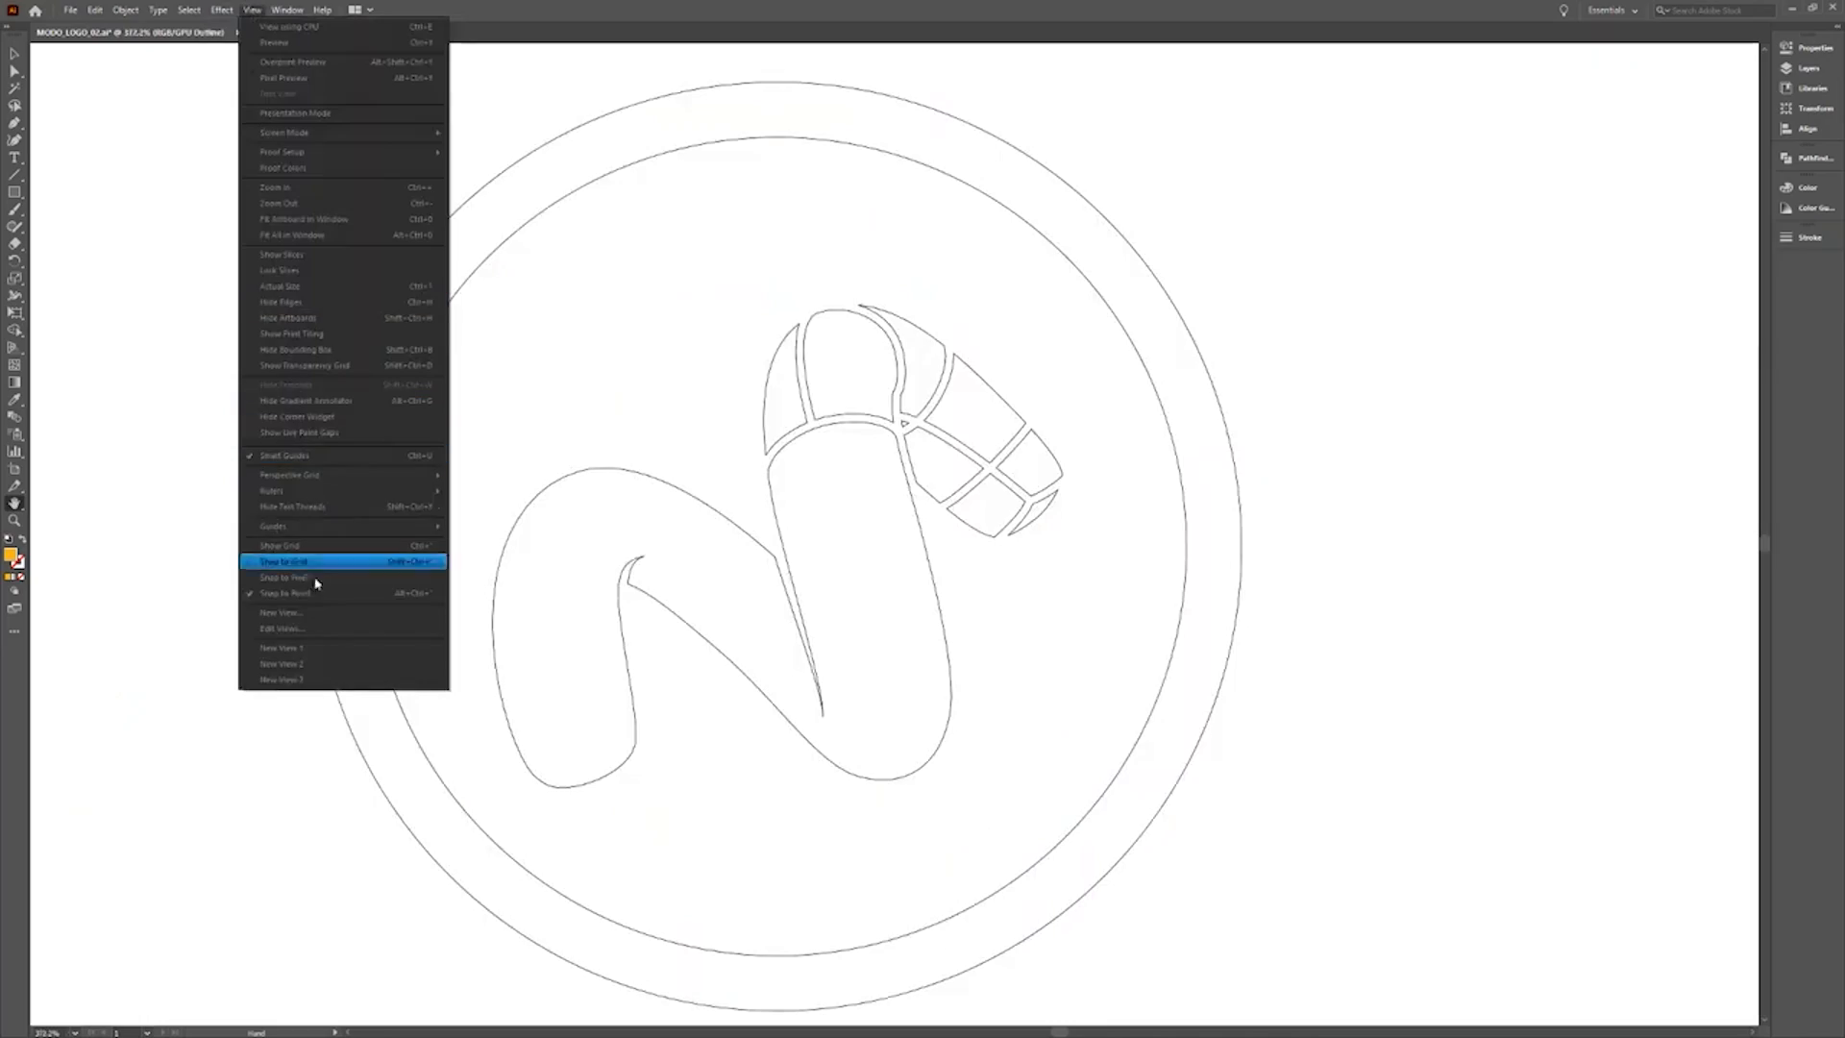
click(320, 648)
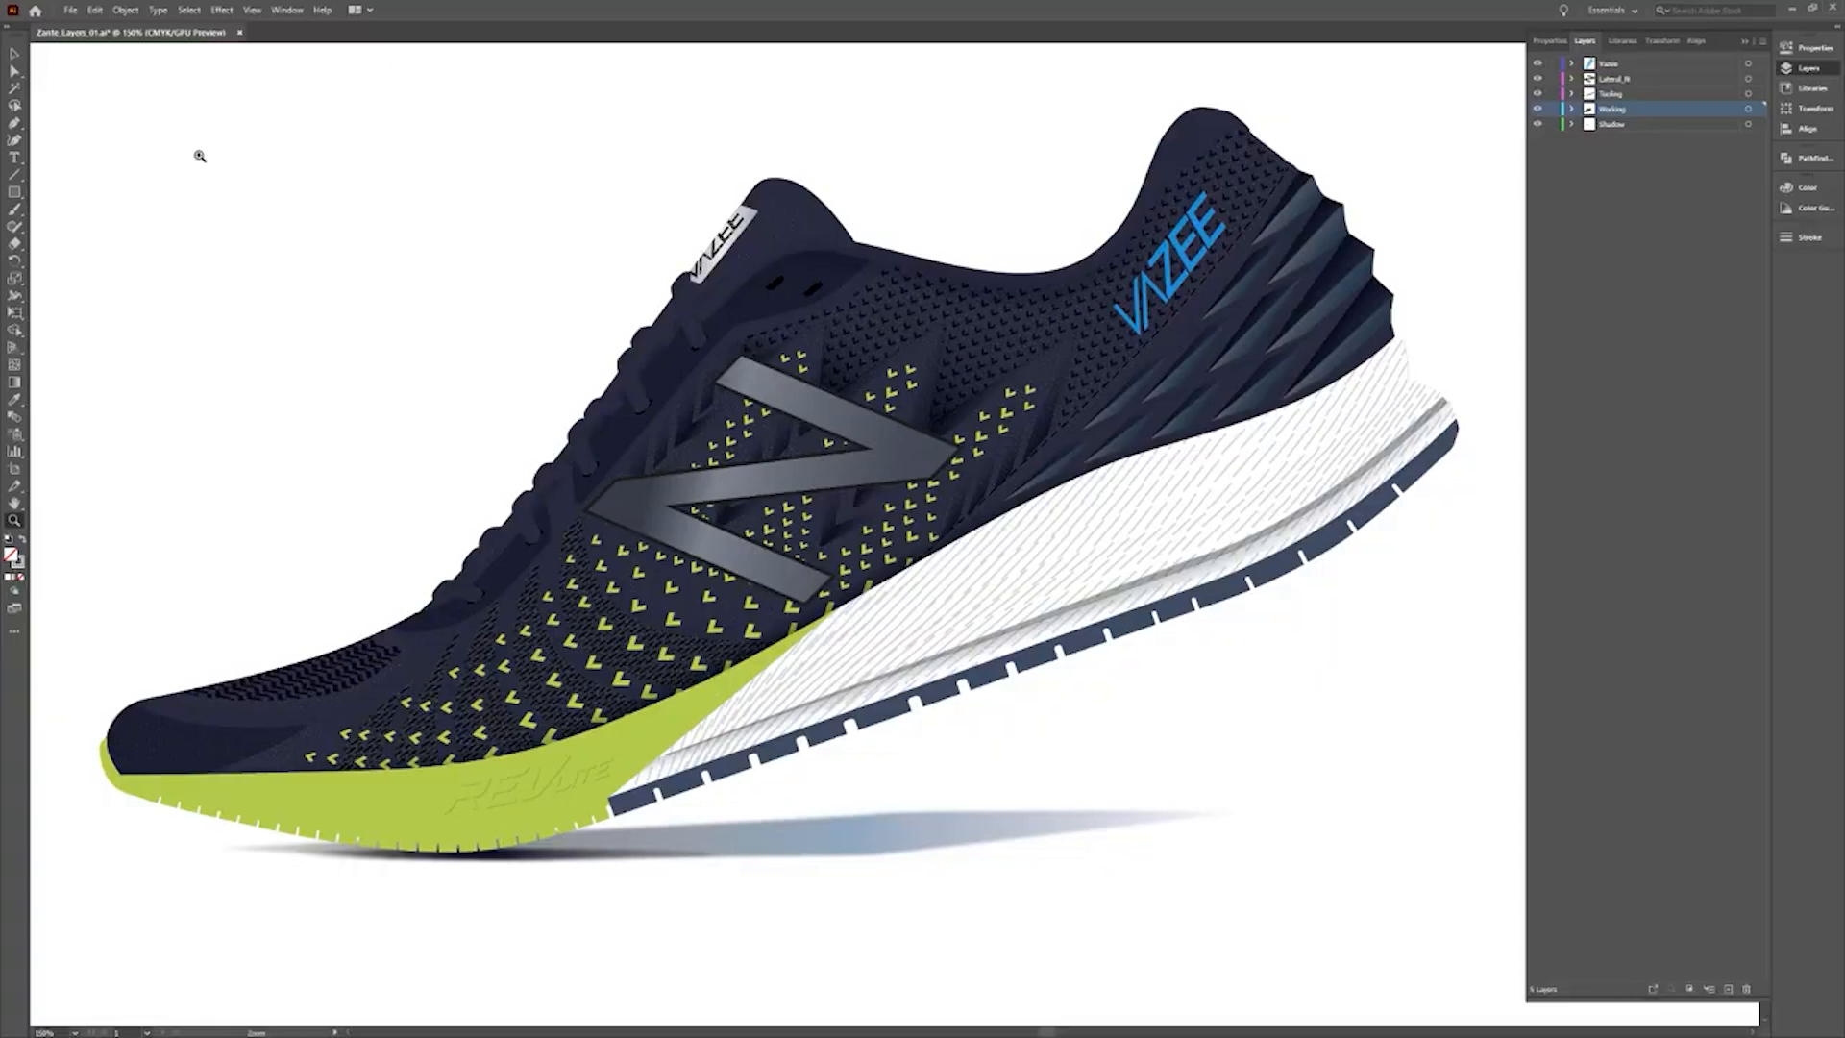
Toggle the whole shoe artwork several times between Outline and Preview modes, finishing in Preview.
click(252, 9)
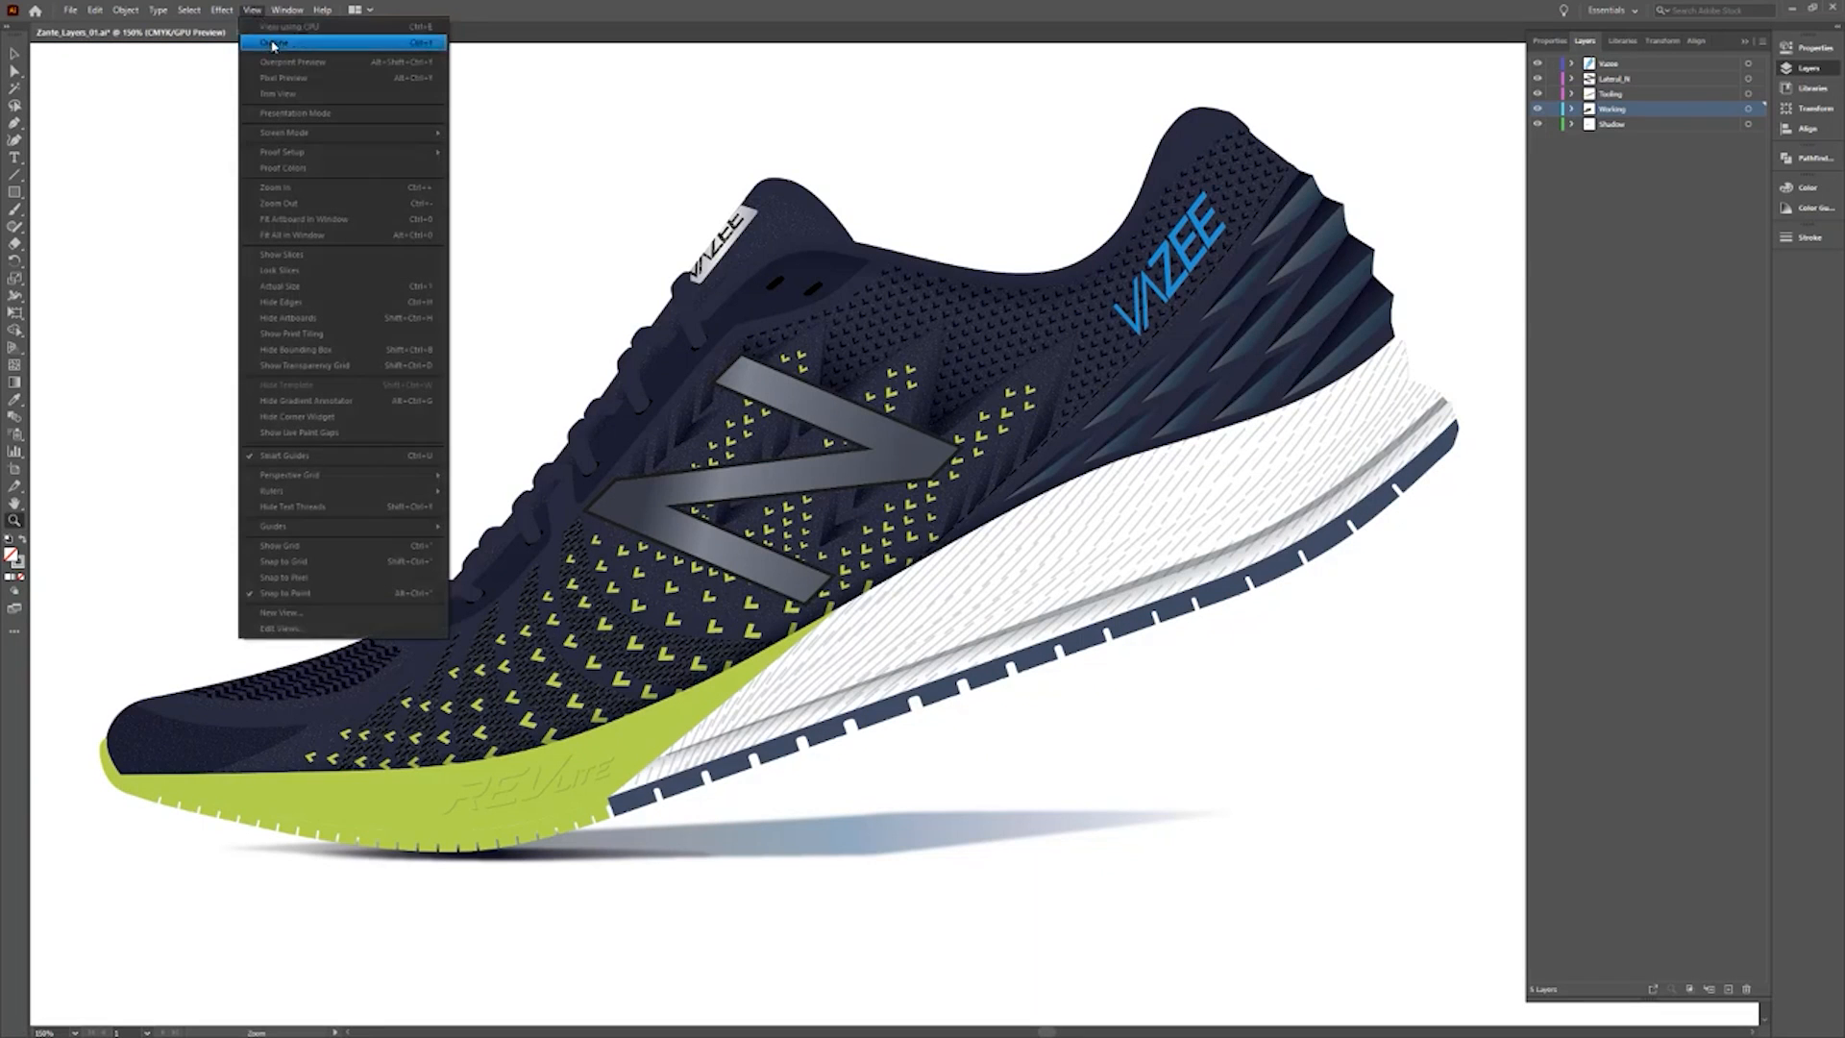
click(272, 43)
key(ctrl+y)
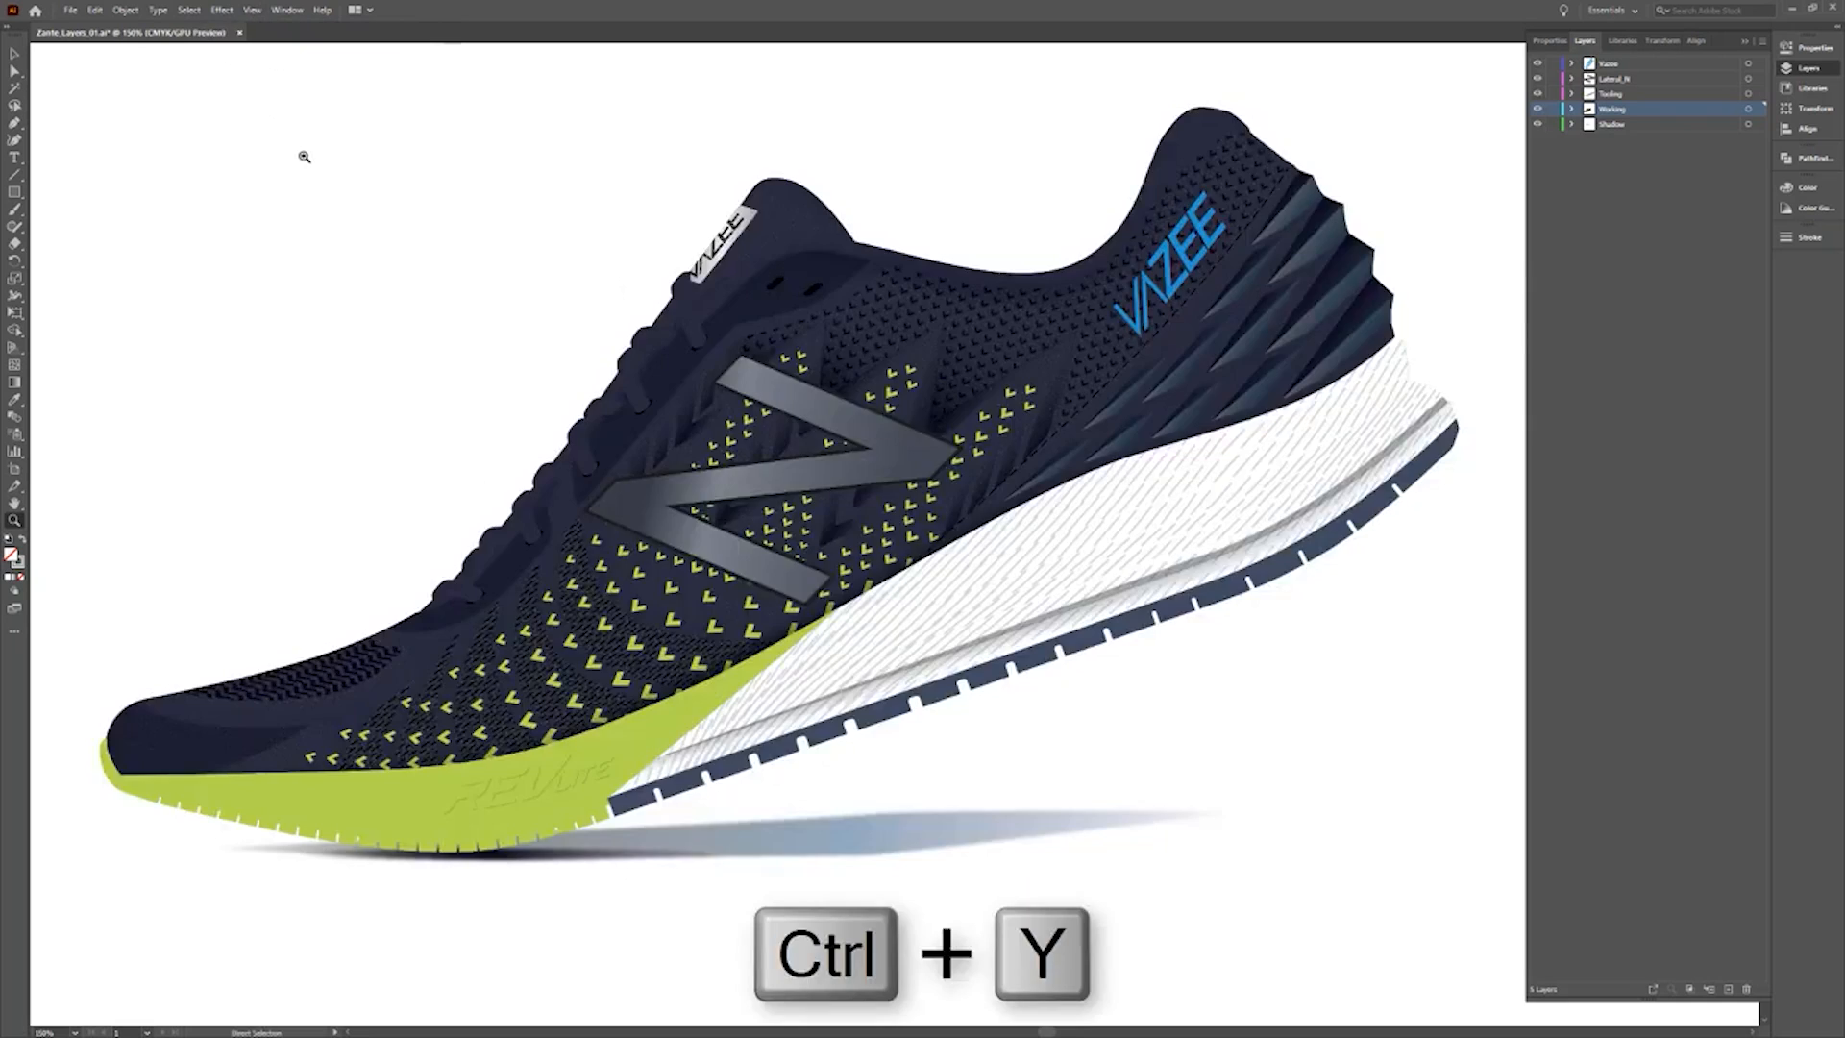
key(ctrl+y)
key(ctrl+y)
key(ctrl+y)
key(ctrl+y)
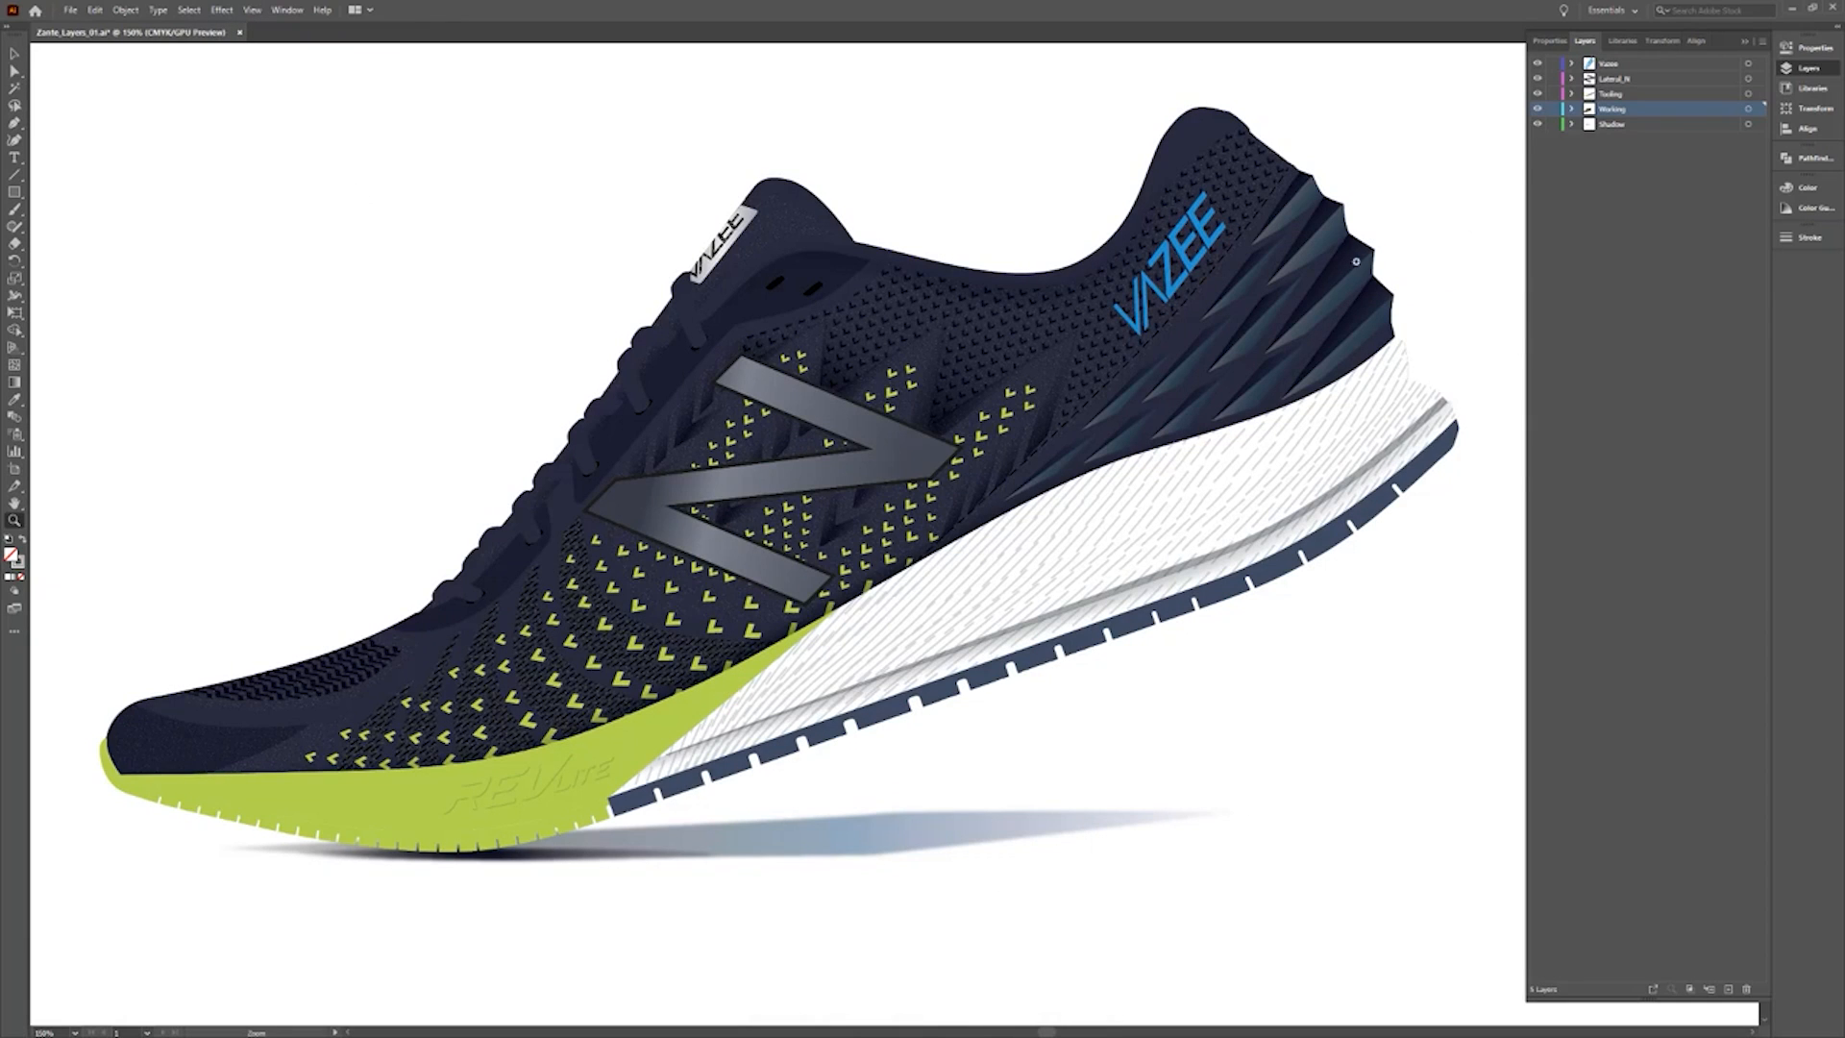
Toggle only the shoe's Working layer between Outline and Preview display, finishing in Preview.
ctrl+click(1539, 110)
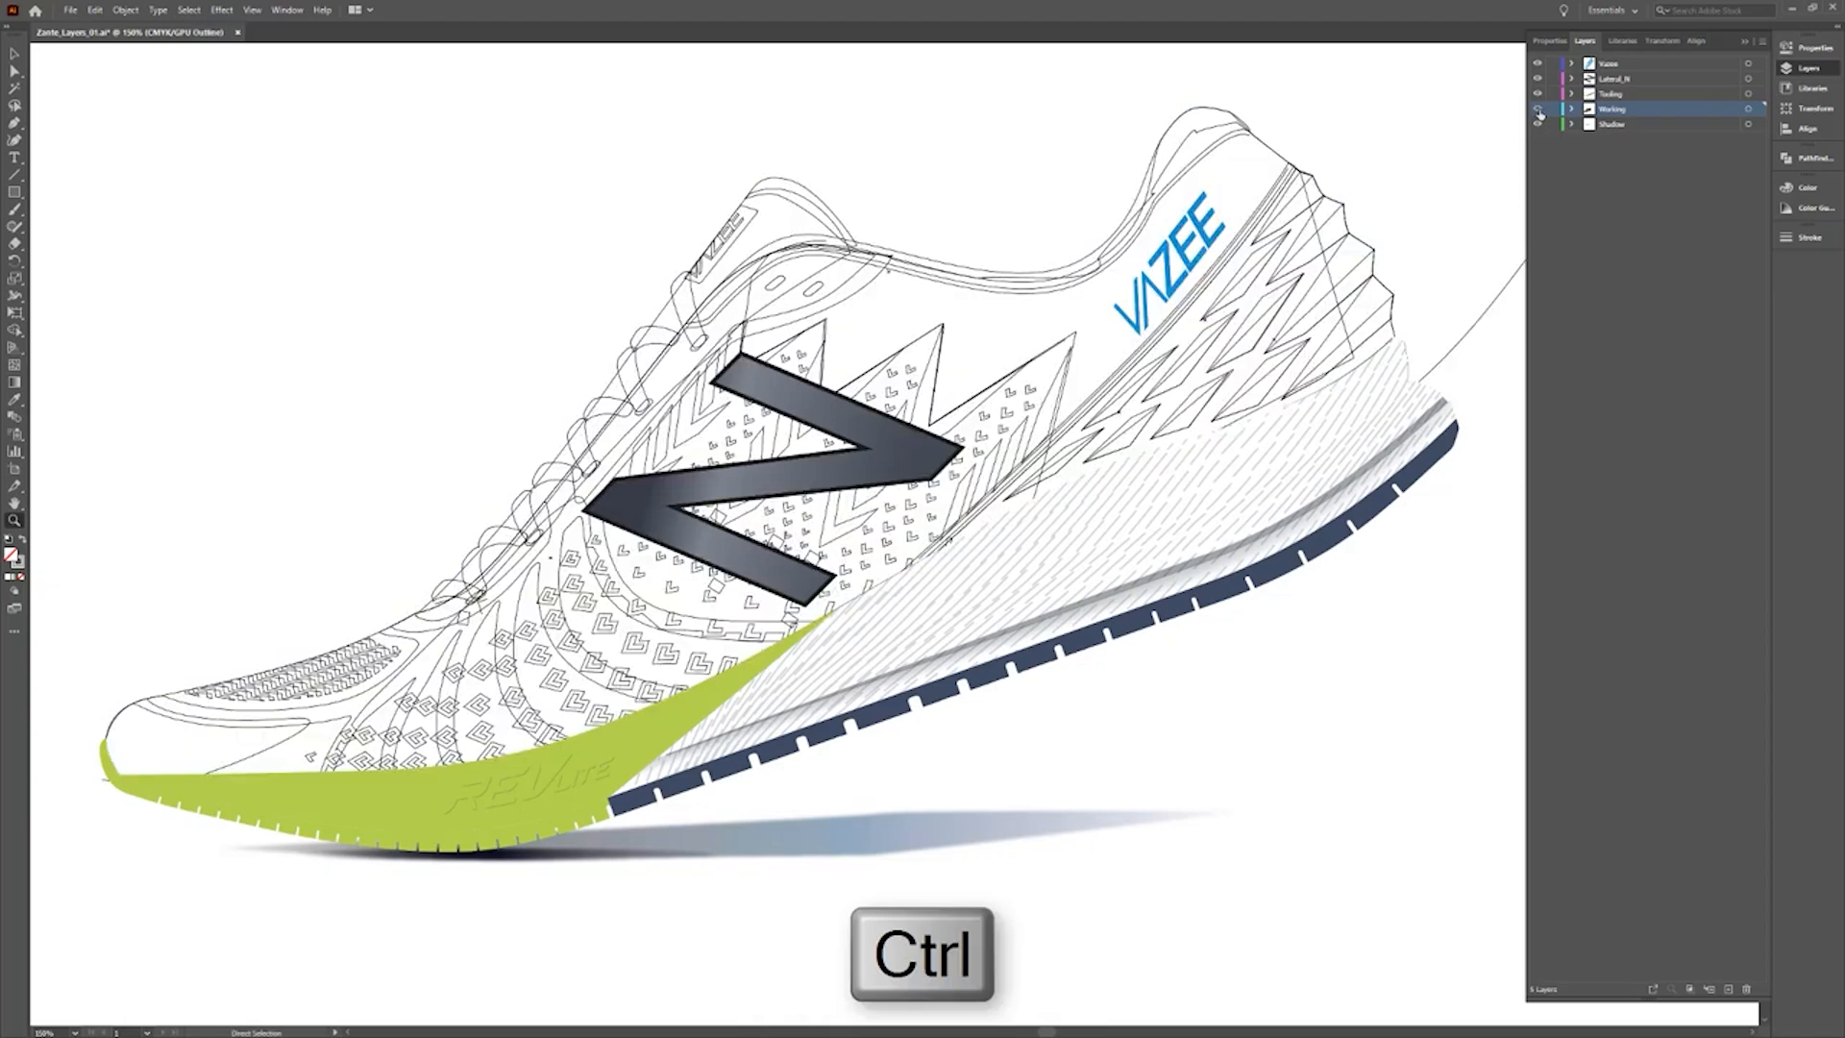
ctrl+click(1539, 110)
ctrl+click(1539, 110)
ctrl+click(1539, 111)
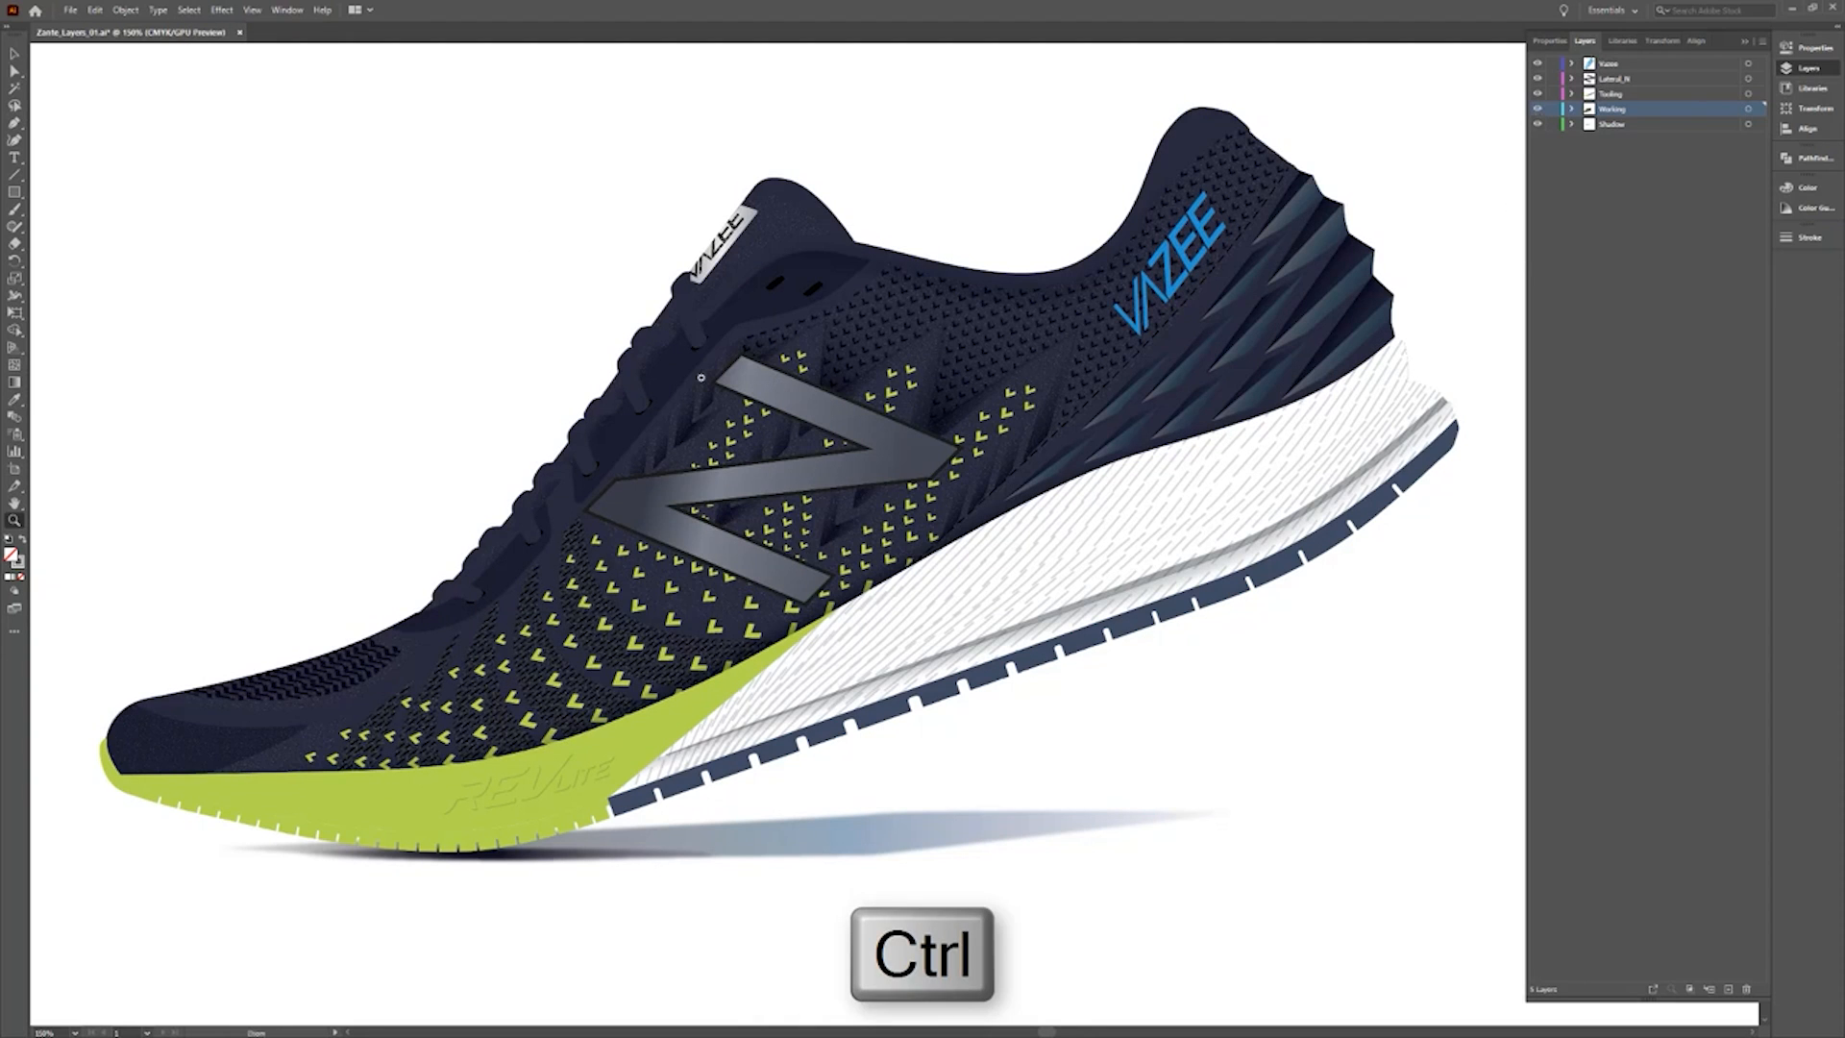
Display the whole shoe artwork in Outline mode and open the Navigator.
key(ctrl+y)
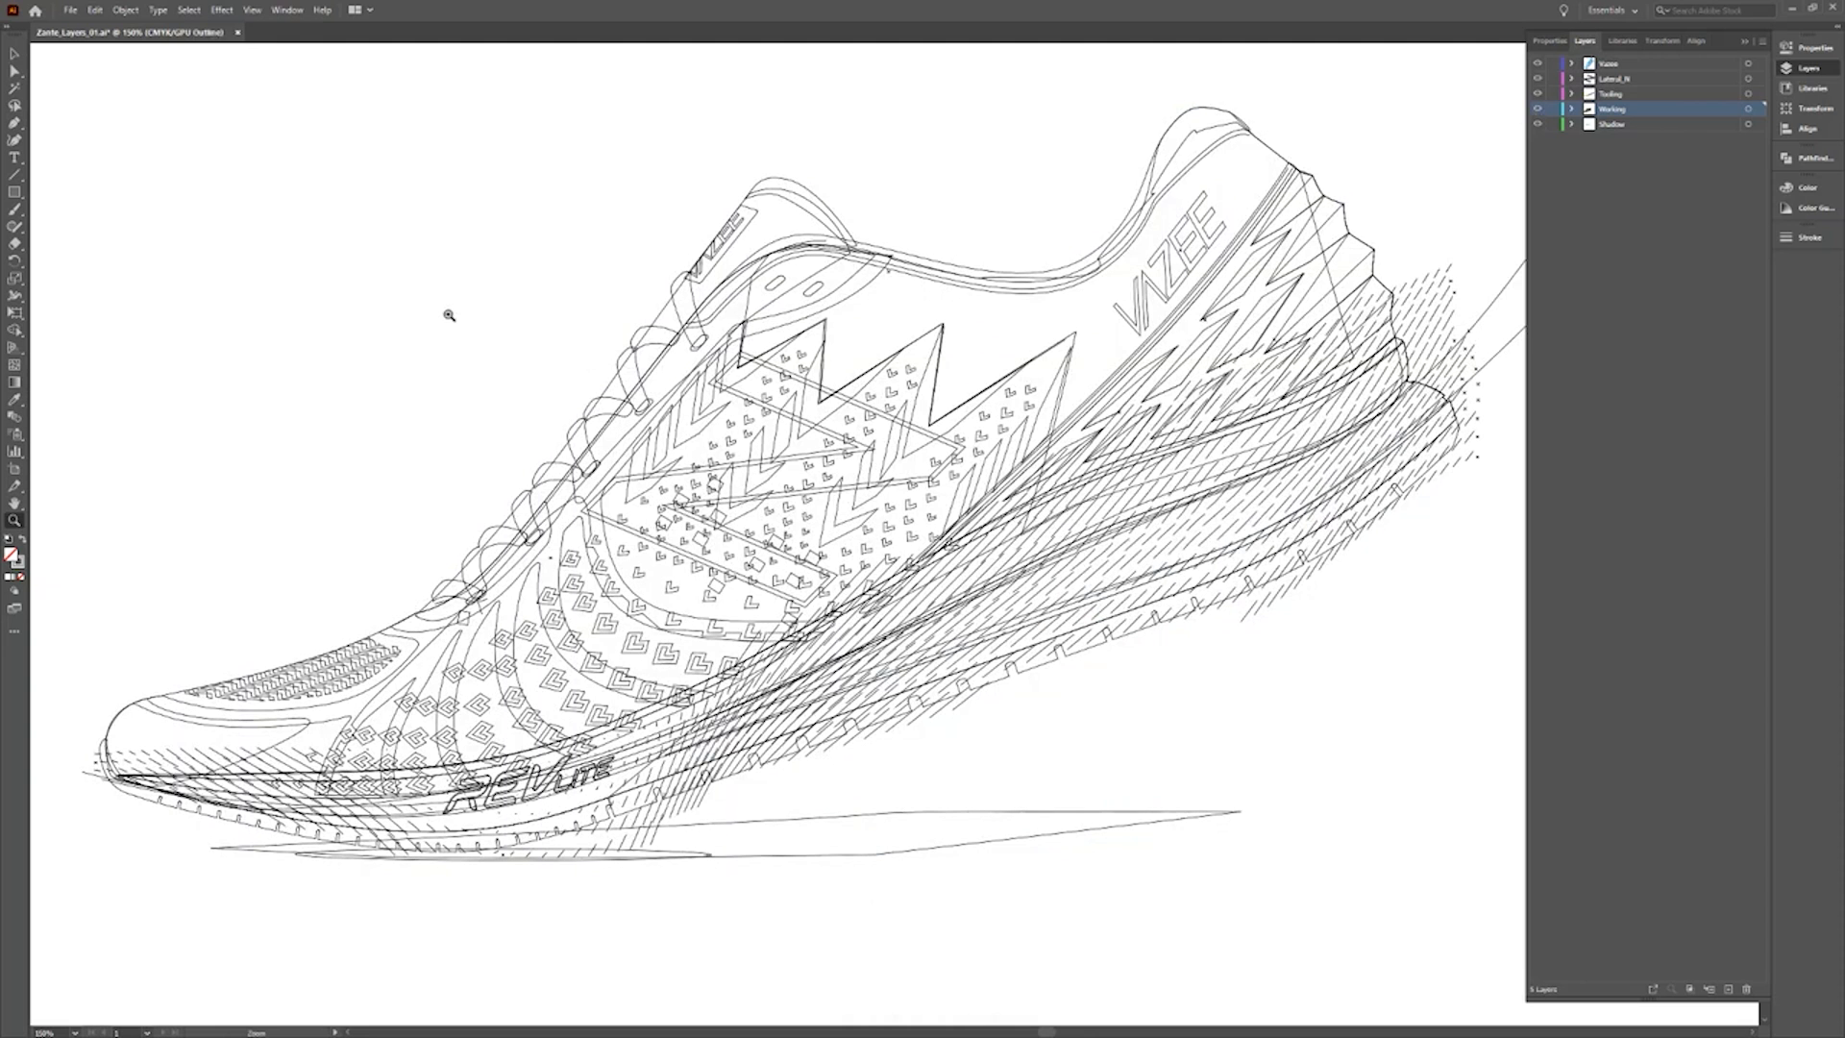
click(287, 11)
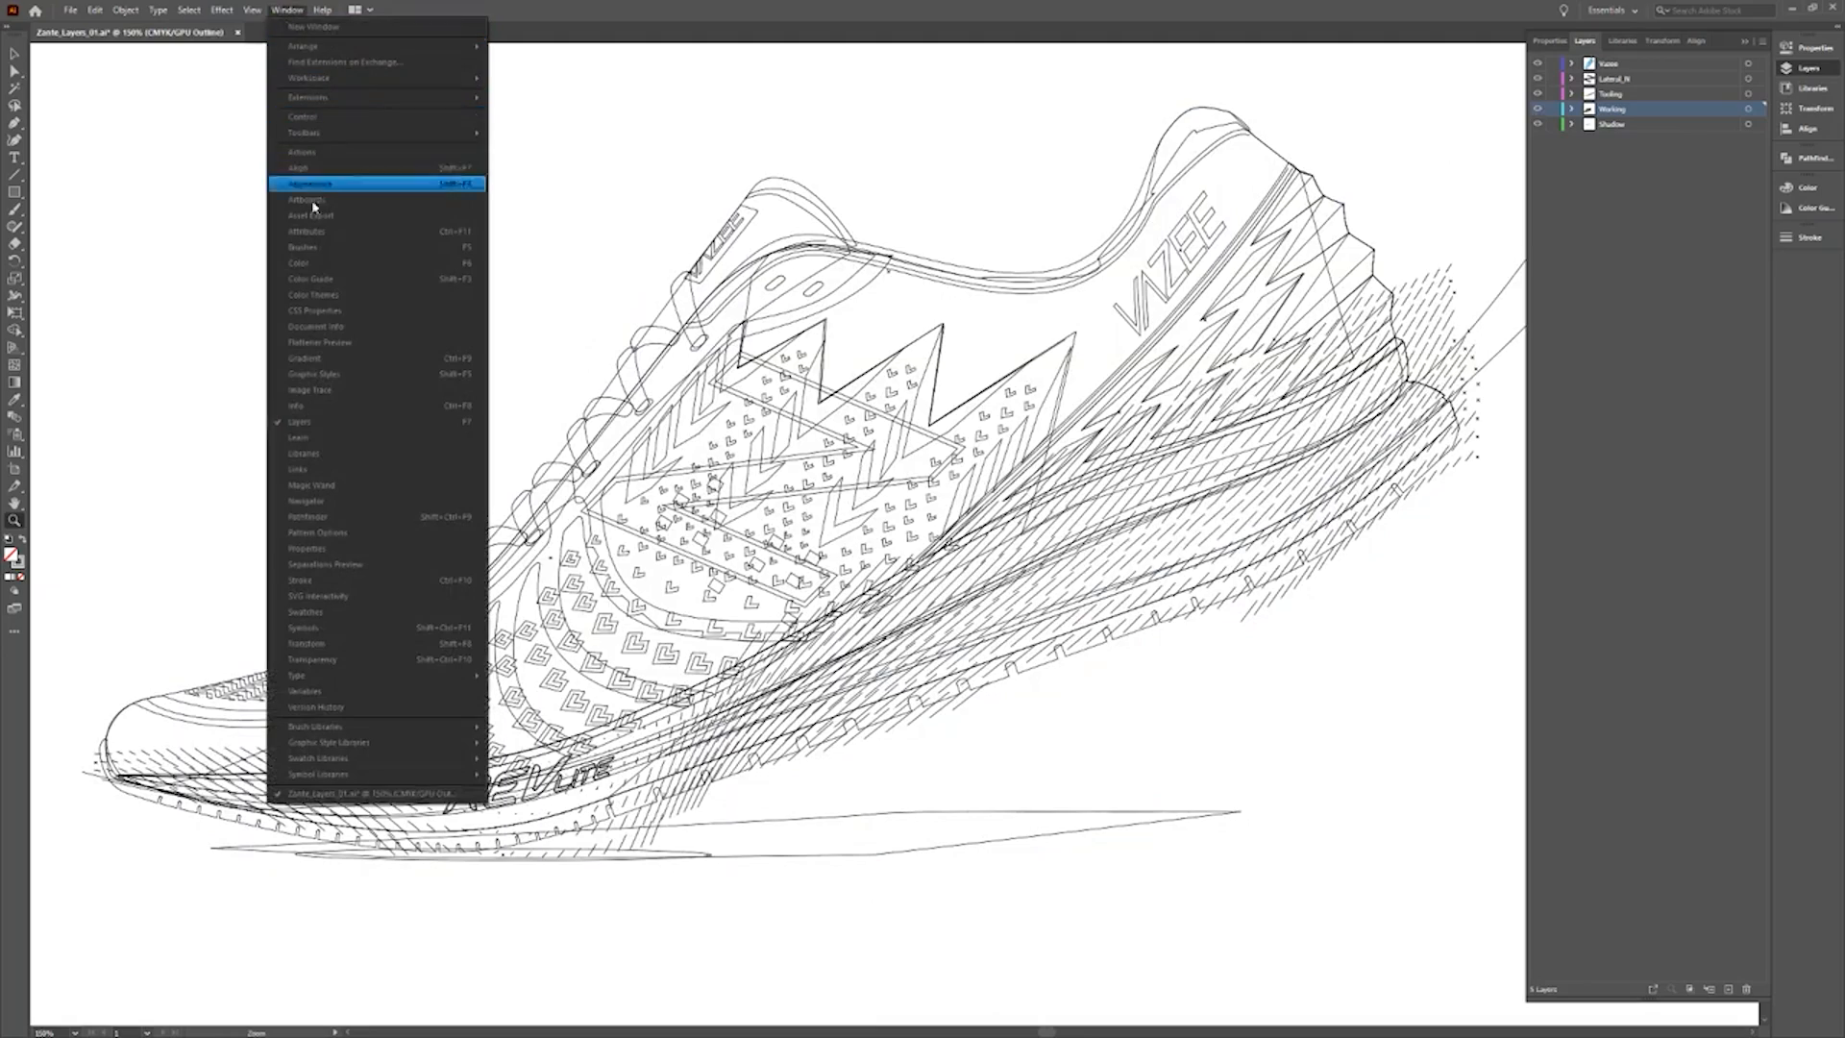
click(331, 502)
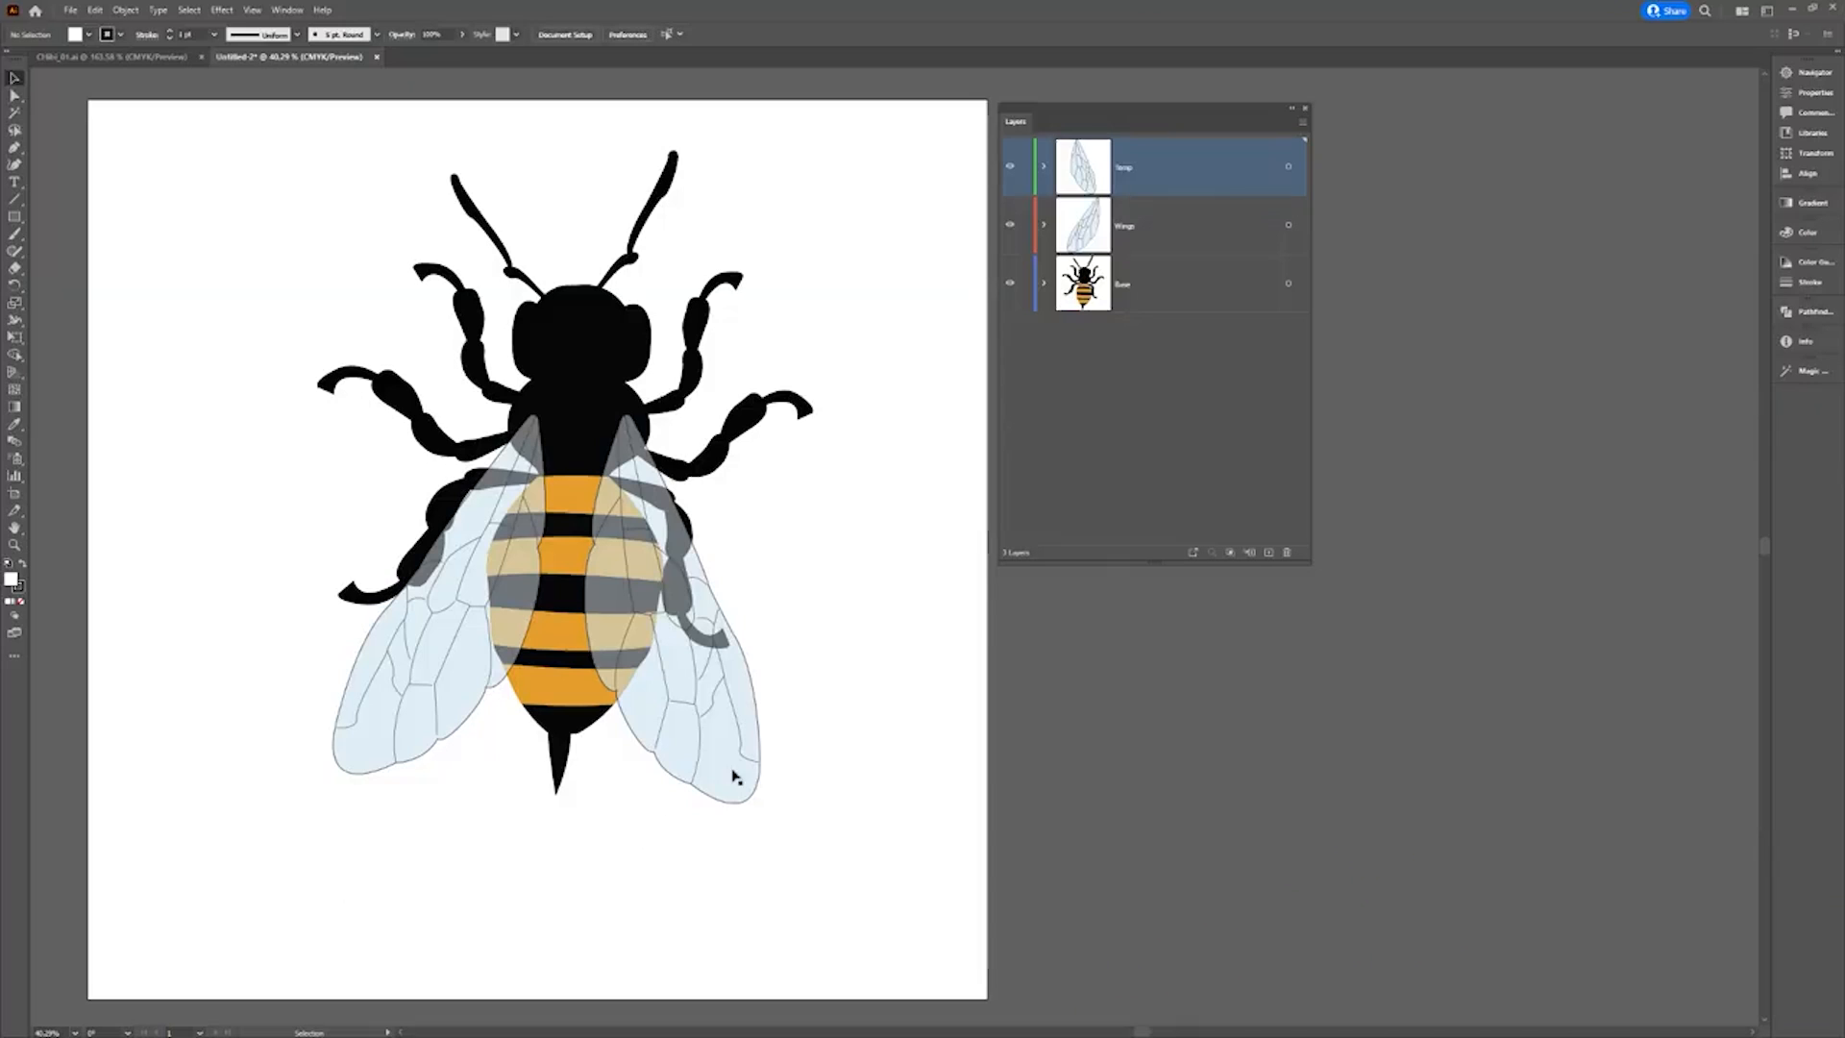
Send the bee's right wing from the Temp layer to the Wings layer using Arrange, and undo the move.
click(744, 758)
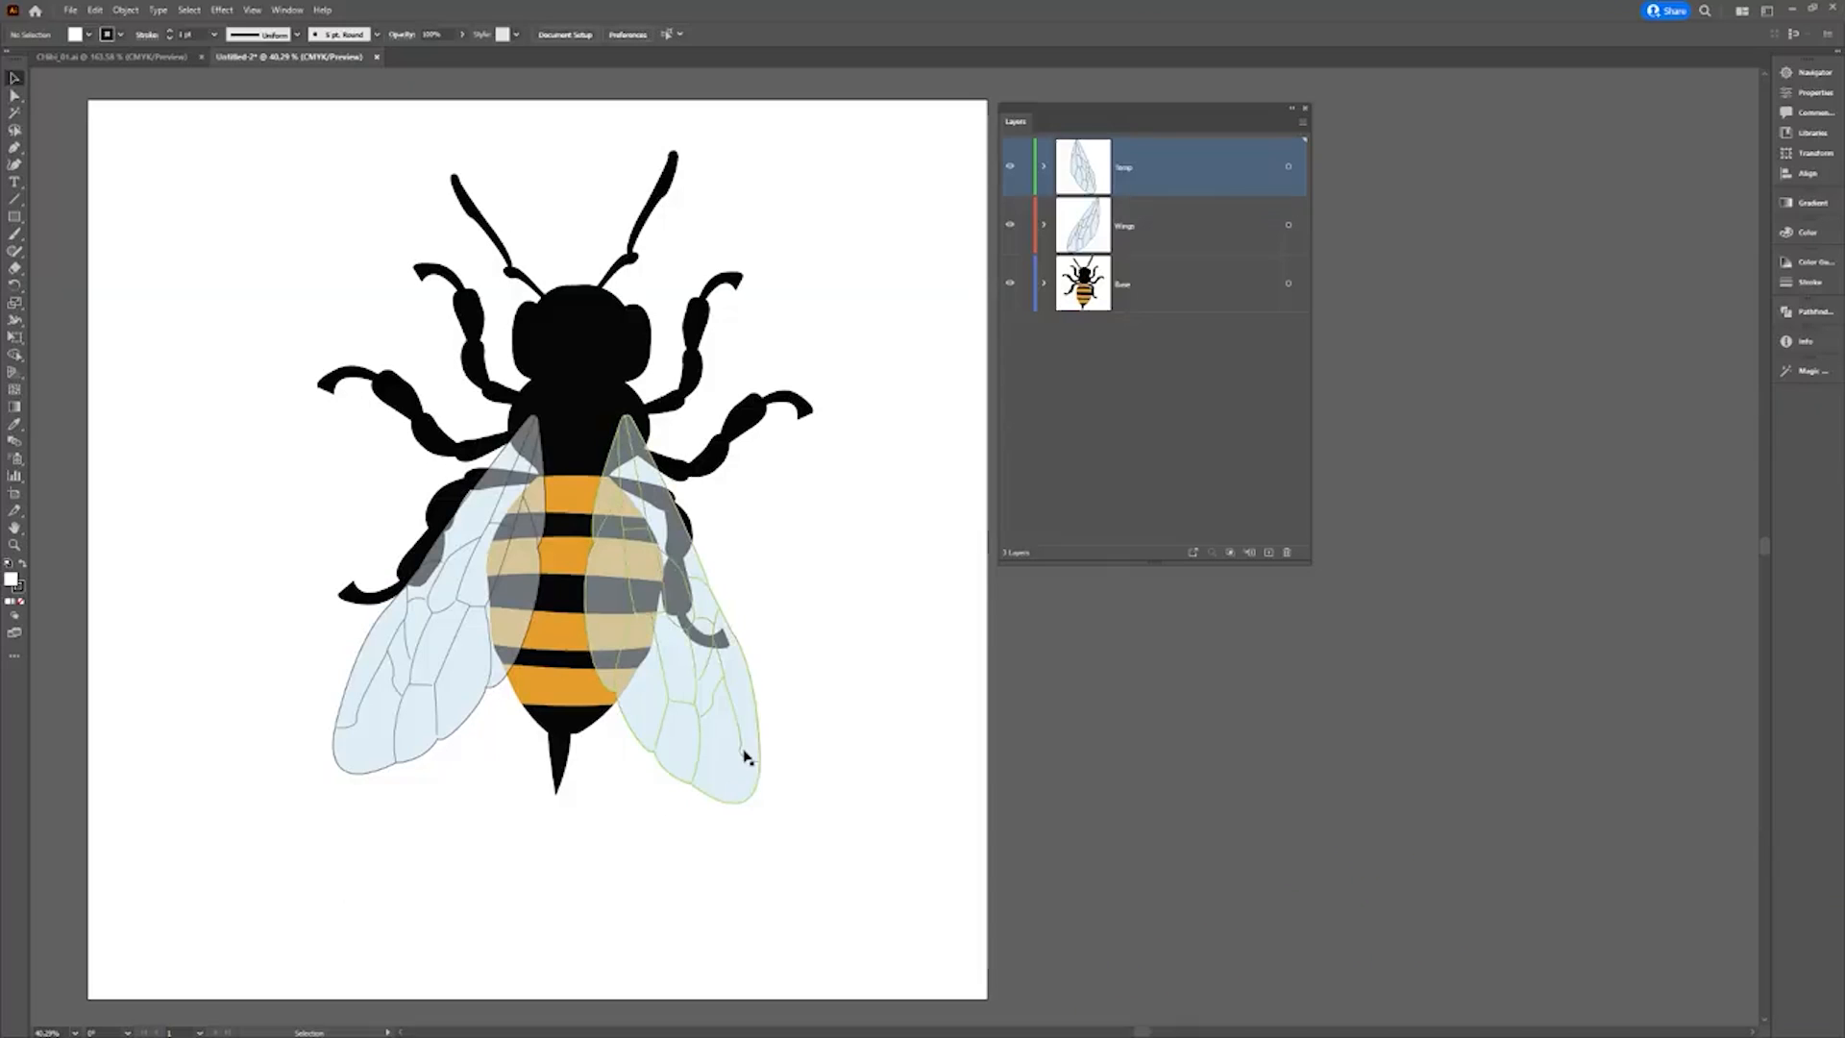
click(1207, 241)
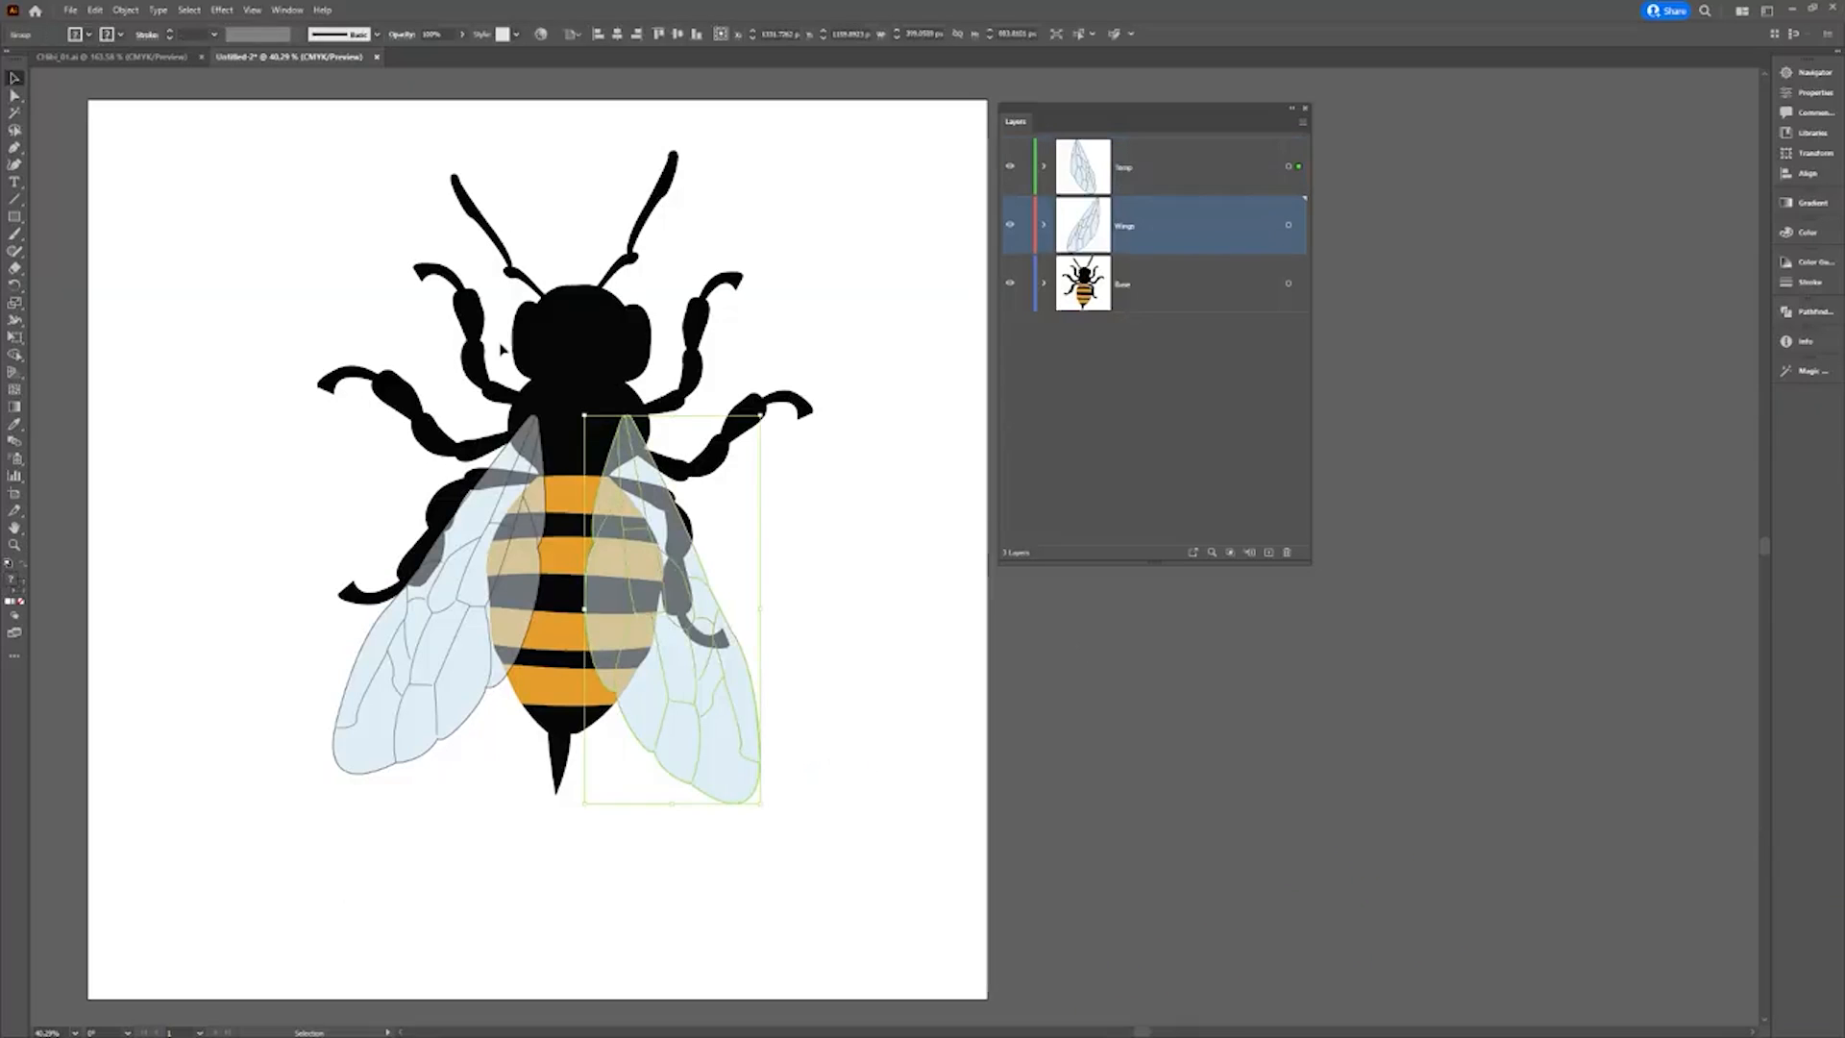
click(123, 11)
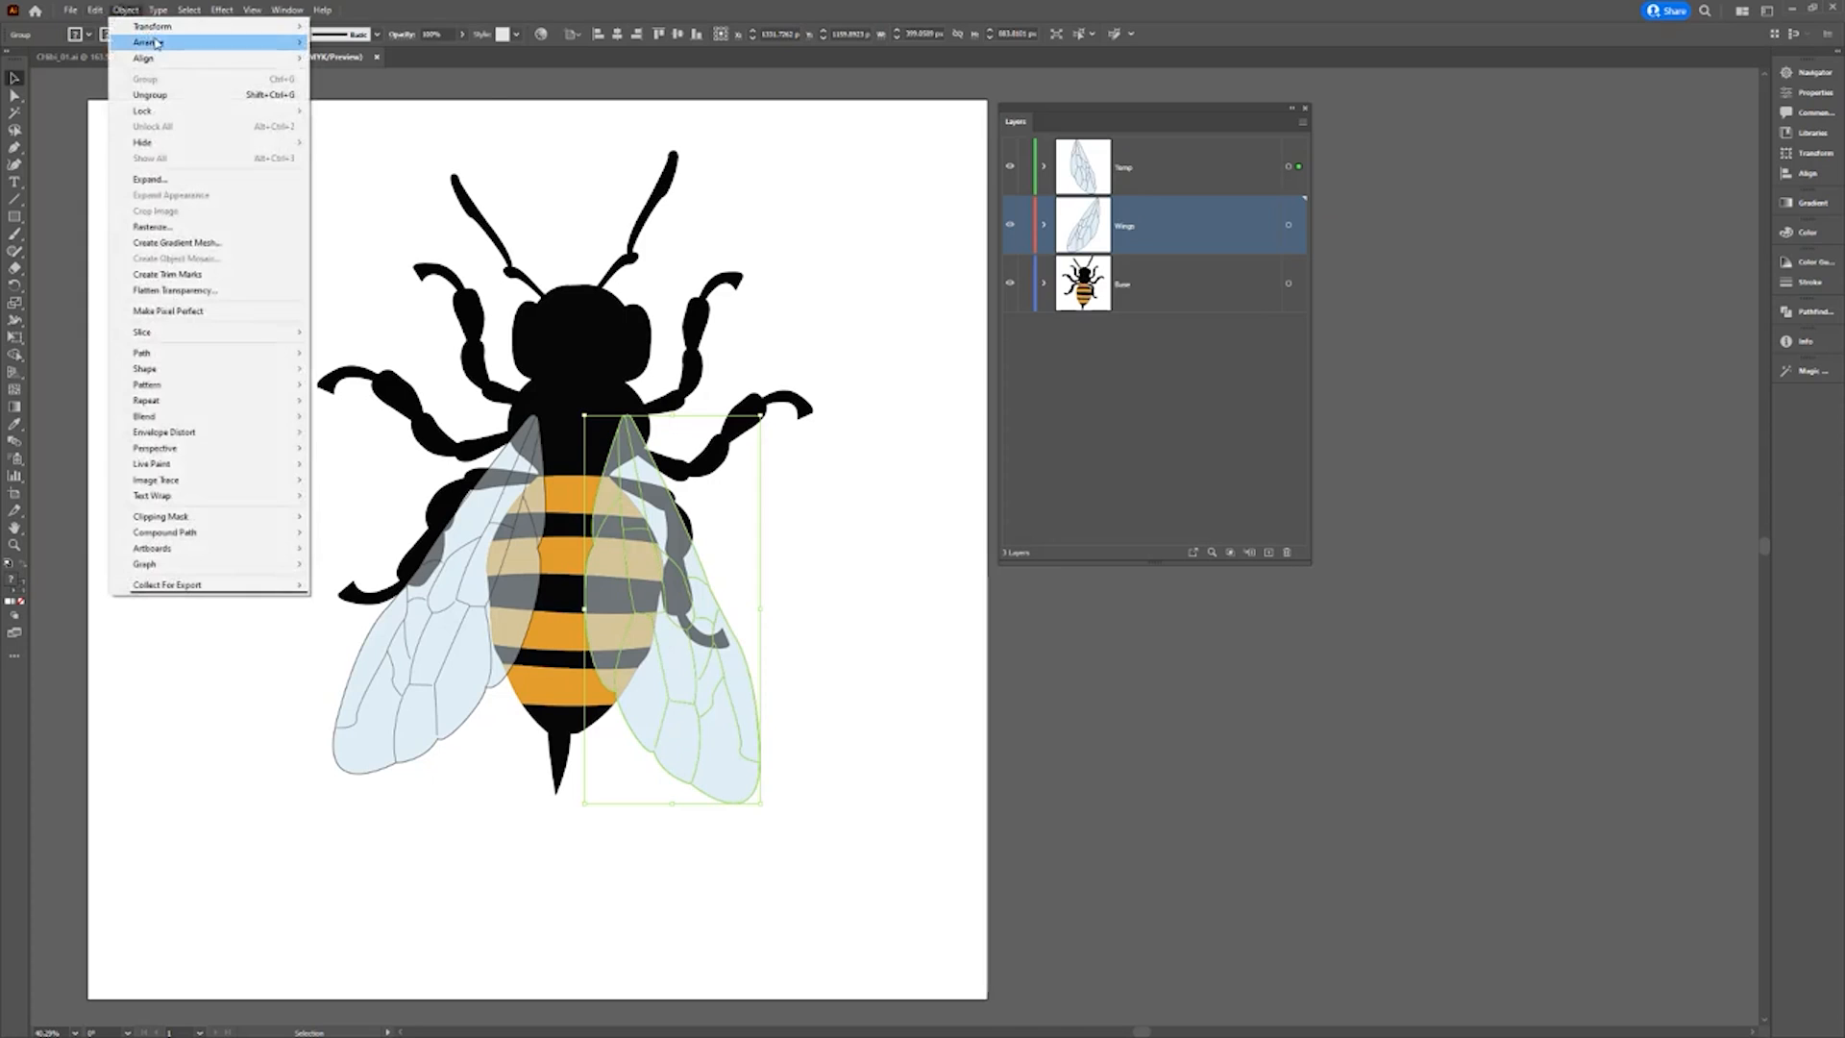
mouse_move(192, 42)
click(400, 112)
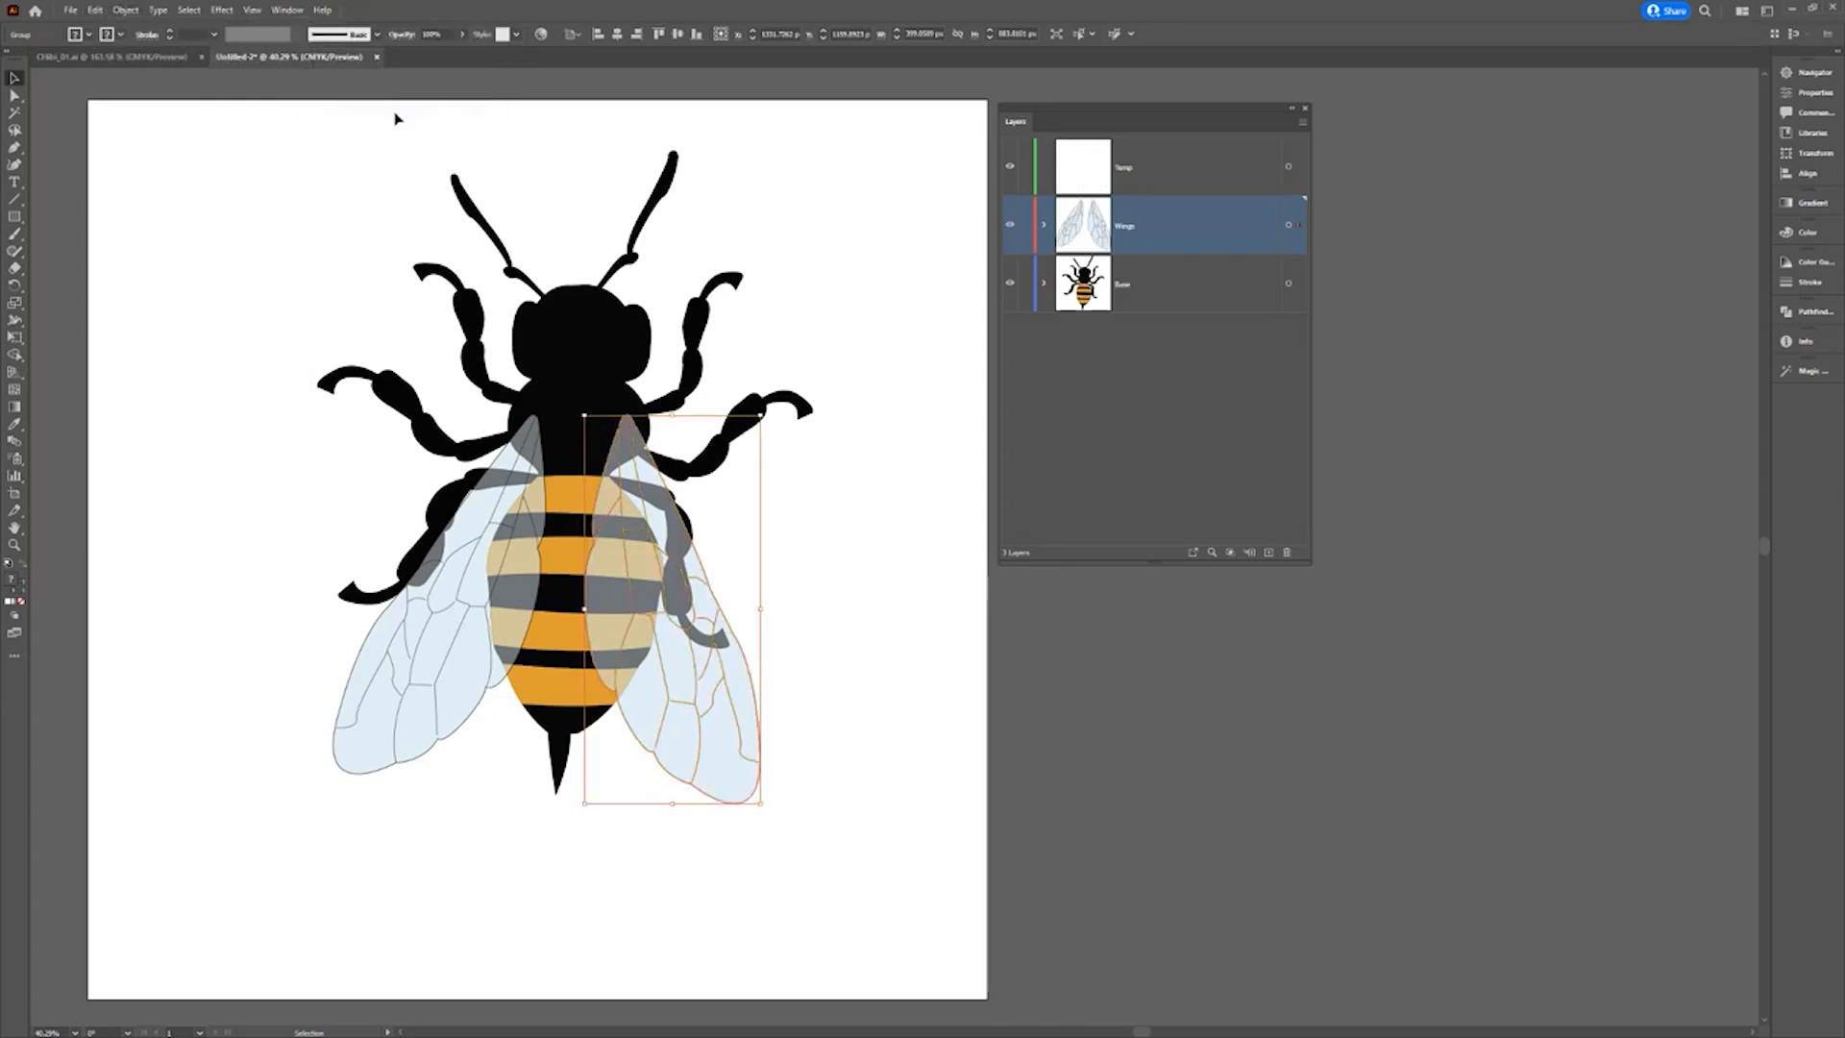
key(ctrl+z)
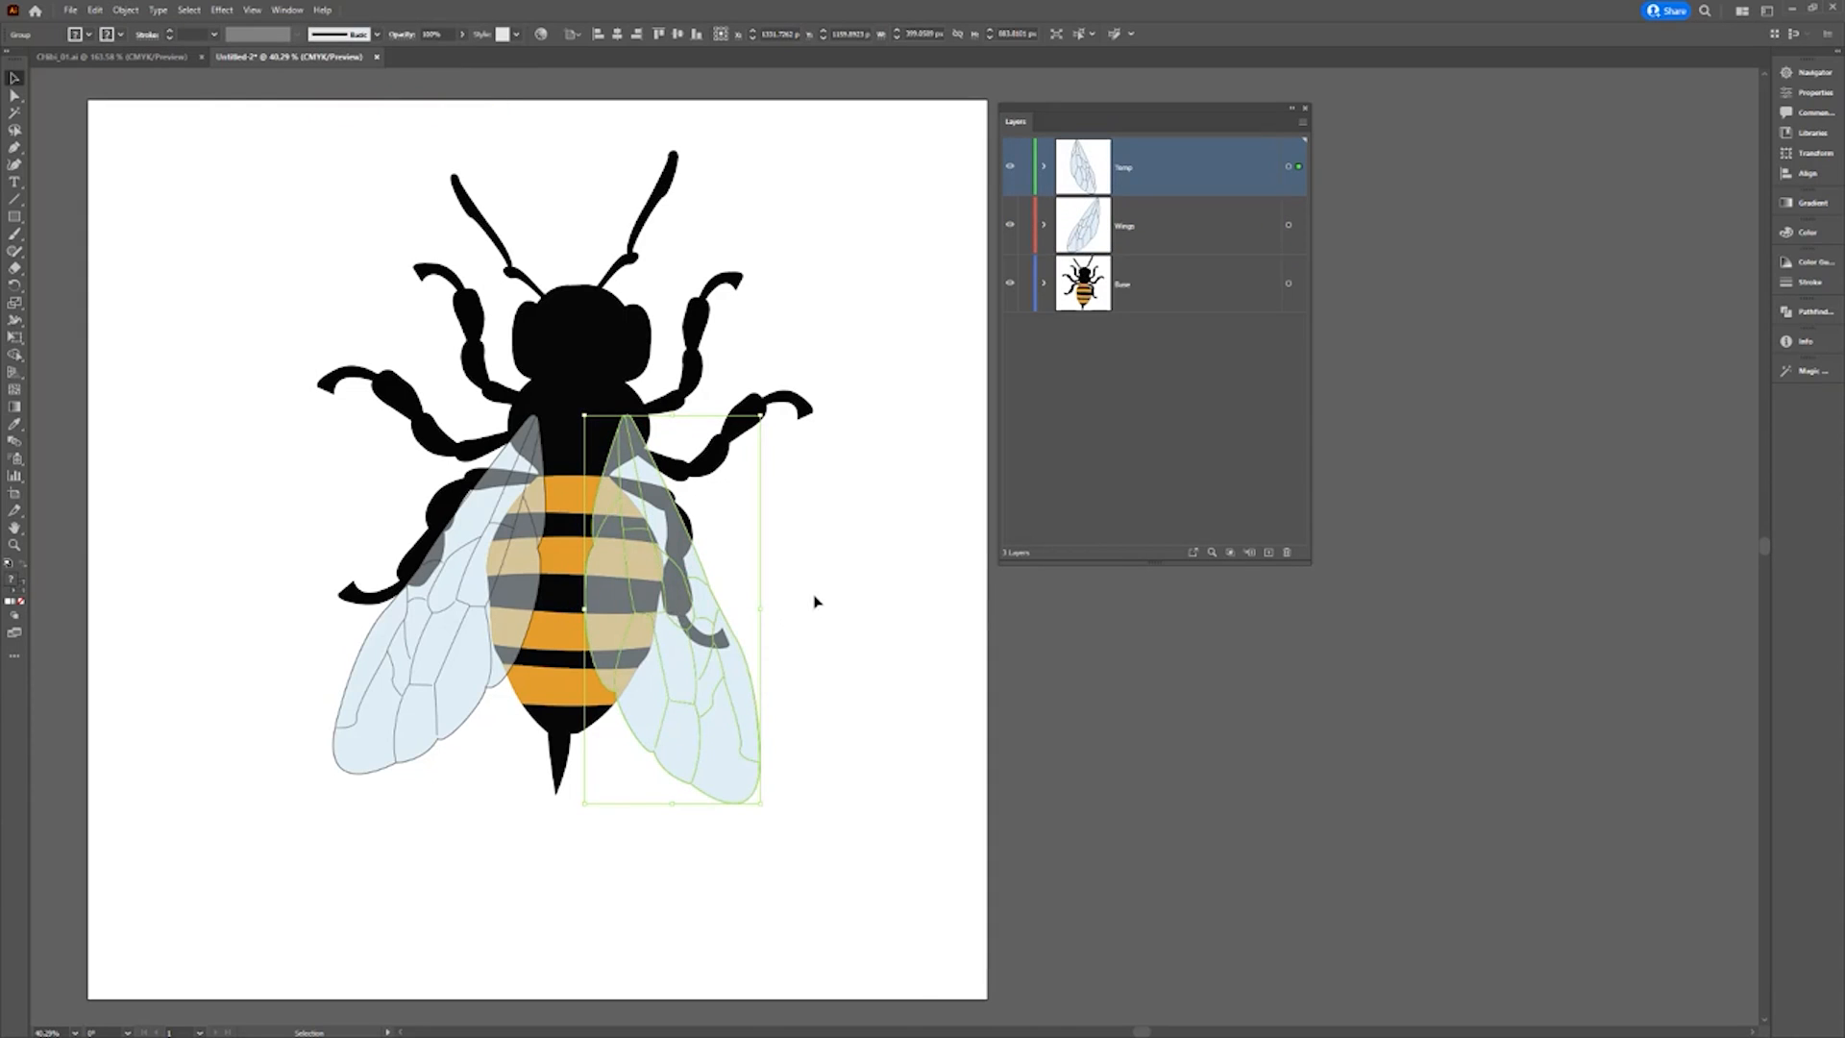
Cut the bee's right wing, paste it in place on the Wings layer, and undo the transfer.
key(ctrl+x)
click(1150, 231)
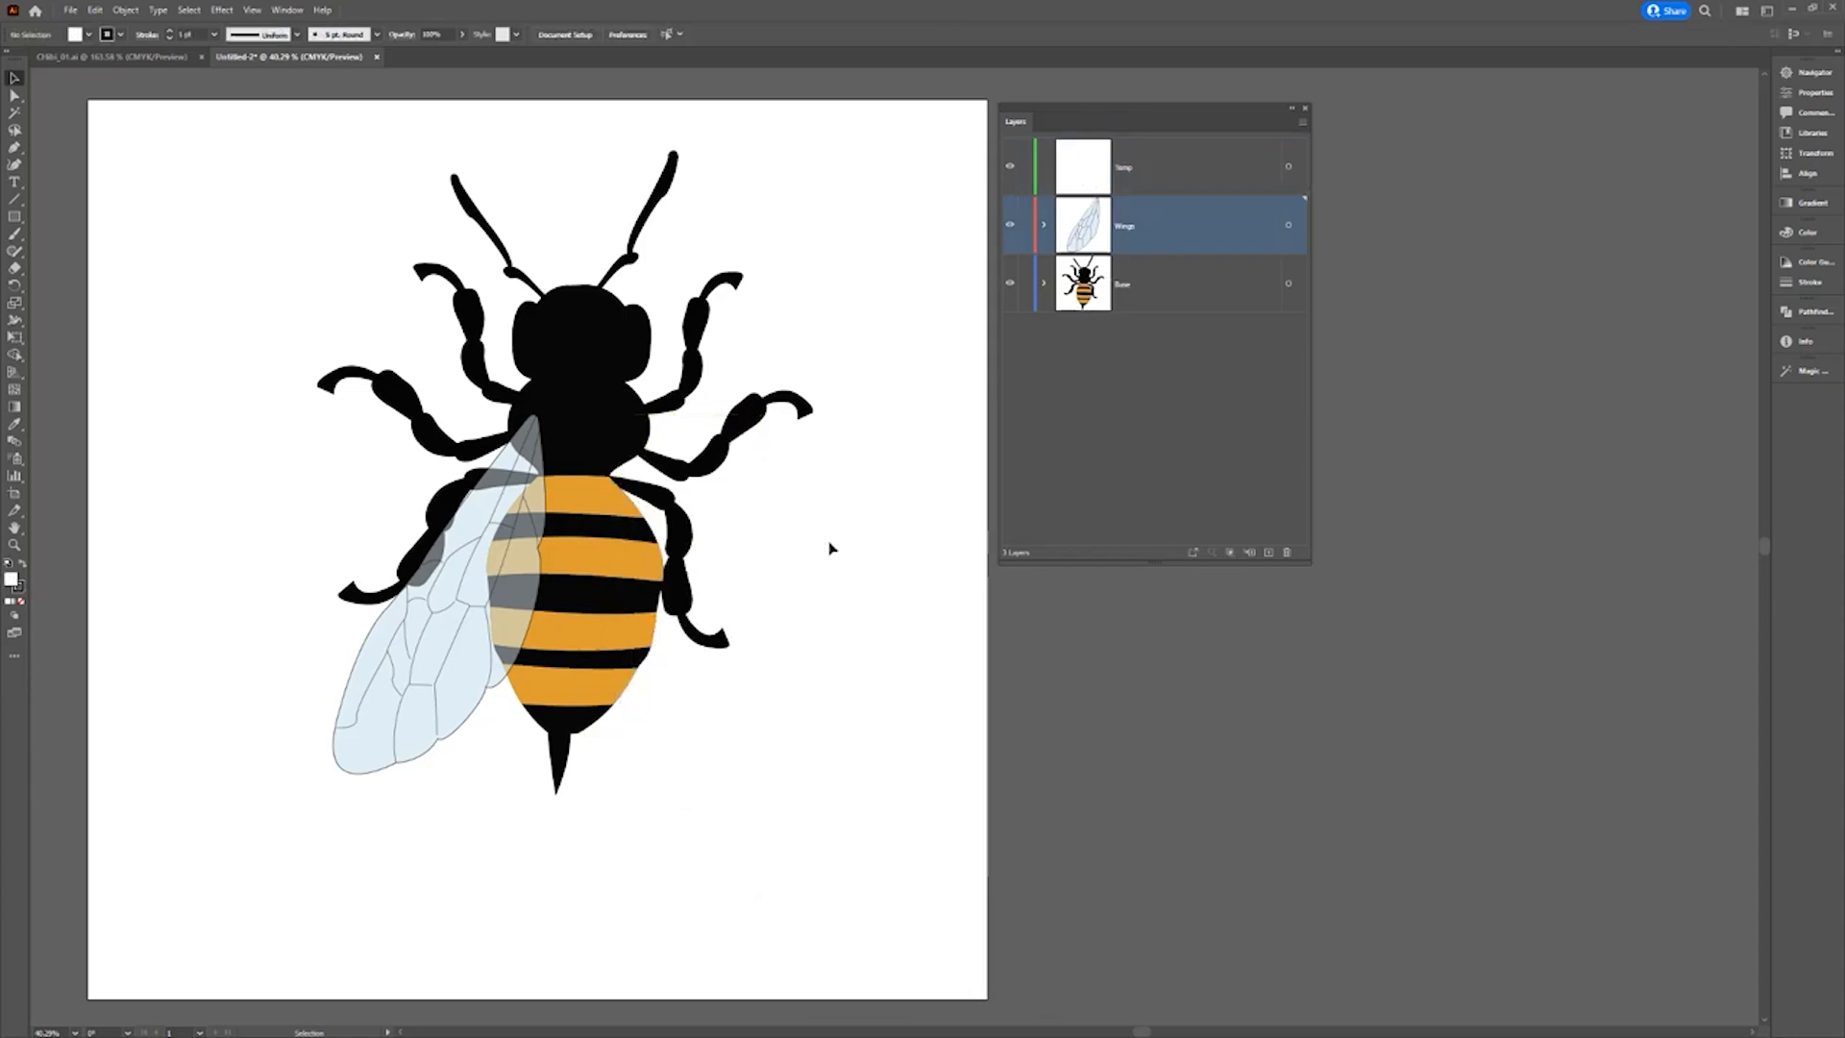
key(ctrl+shift+v)
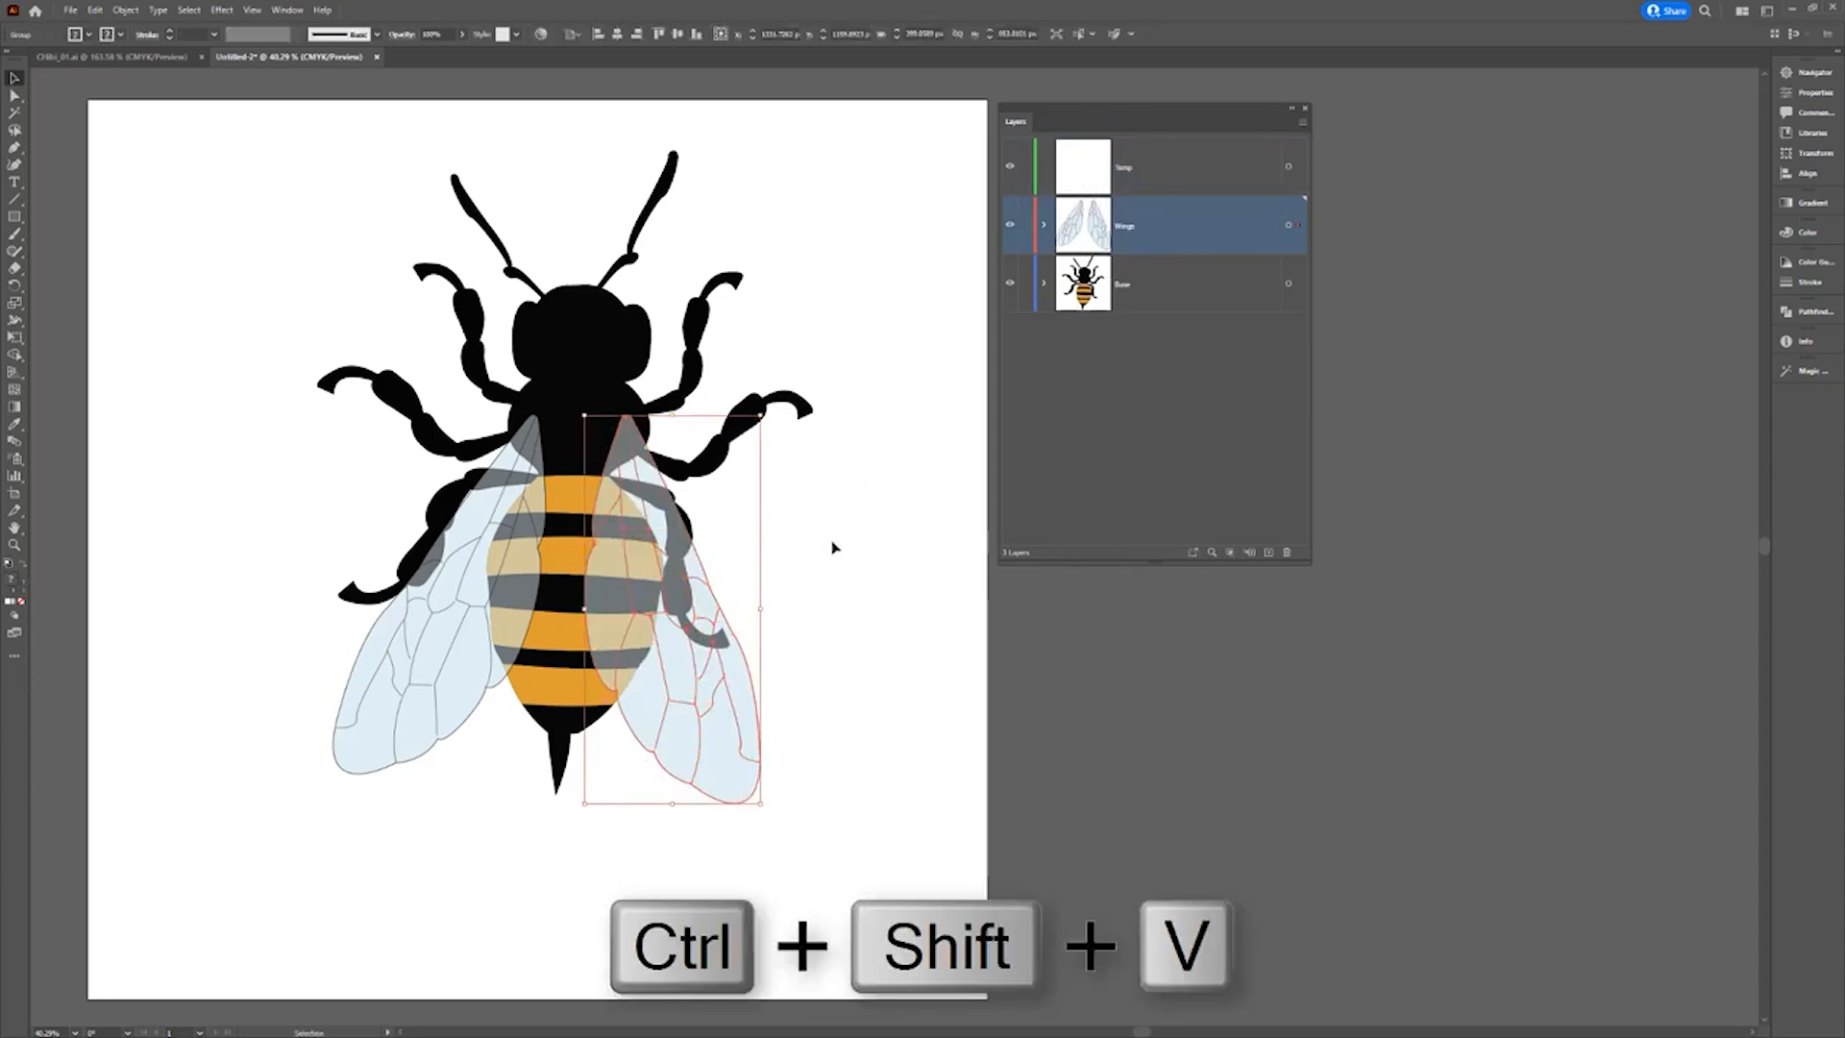
key(ctrl+z)
key(ctrl+z)
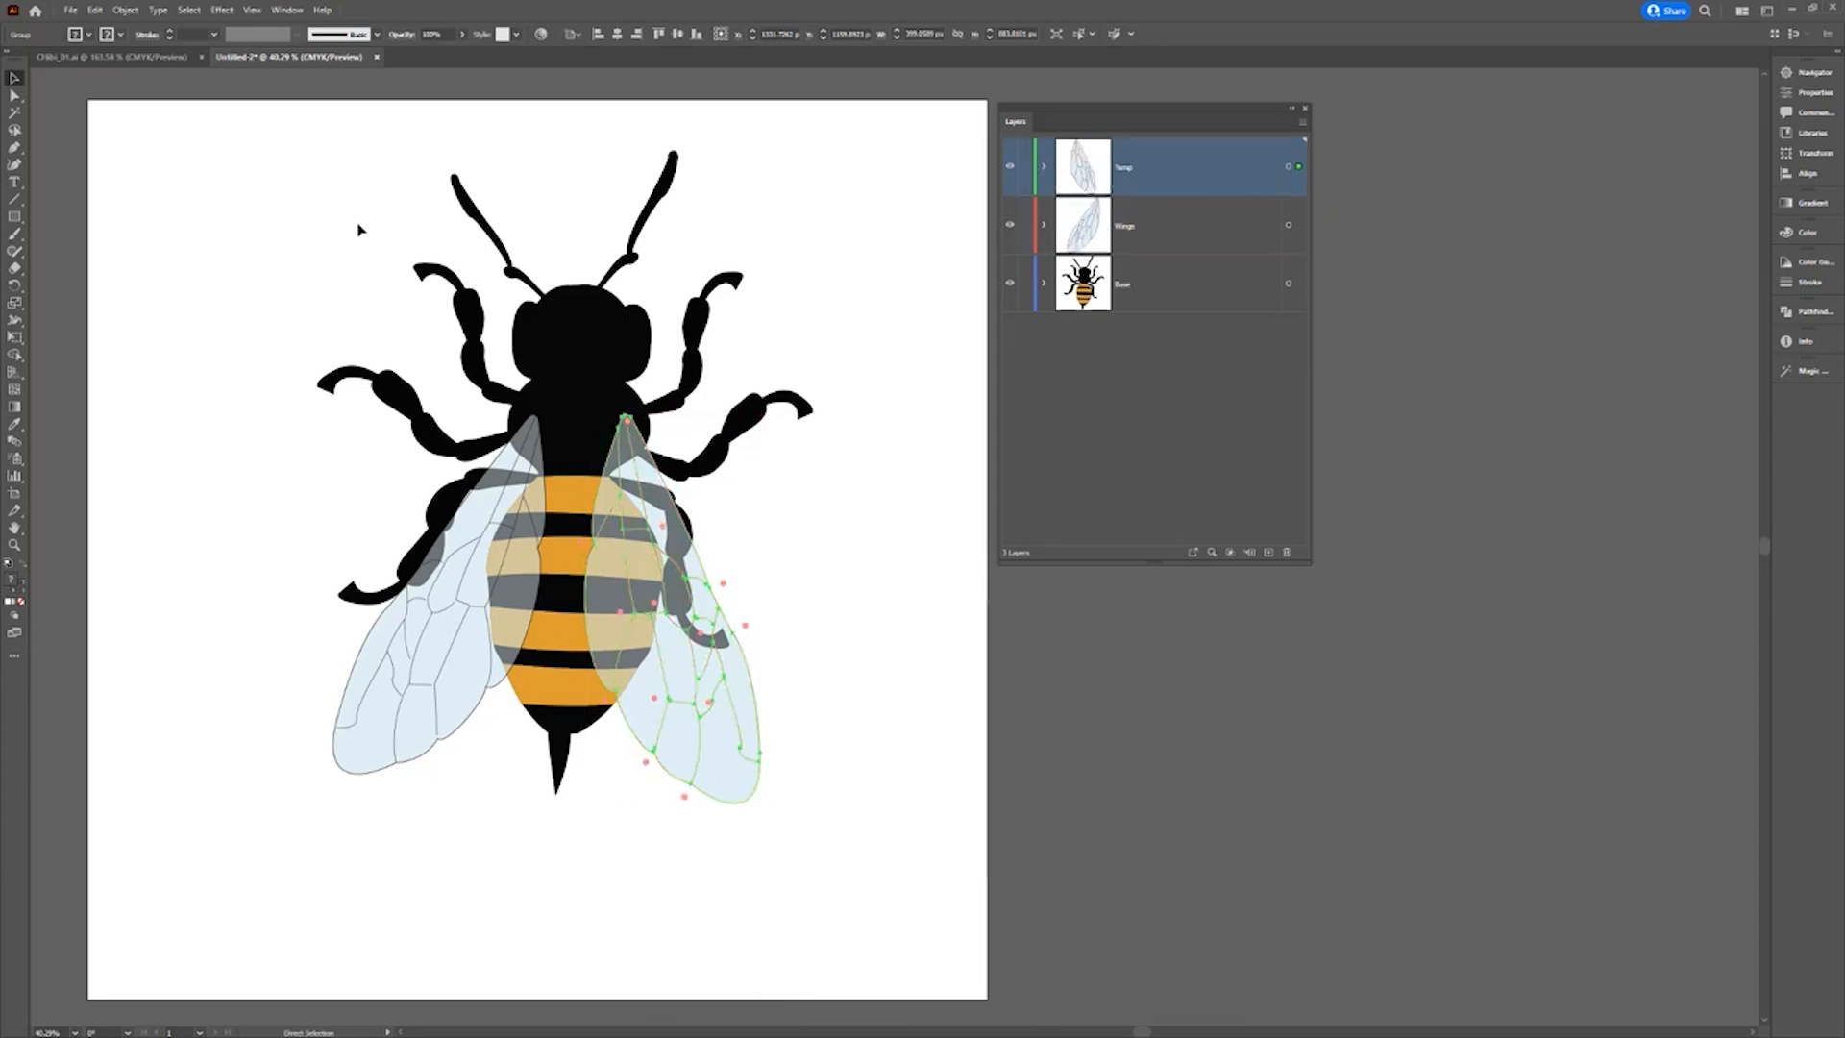
Select the bee's right wing and move its selection marker from the Temp layer to the Wings layer.
click(219, 683)
click(717, 733)
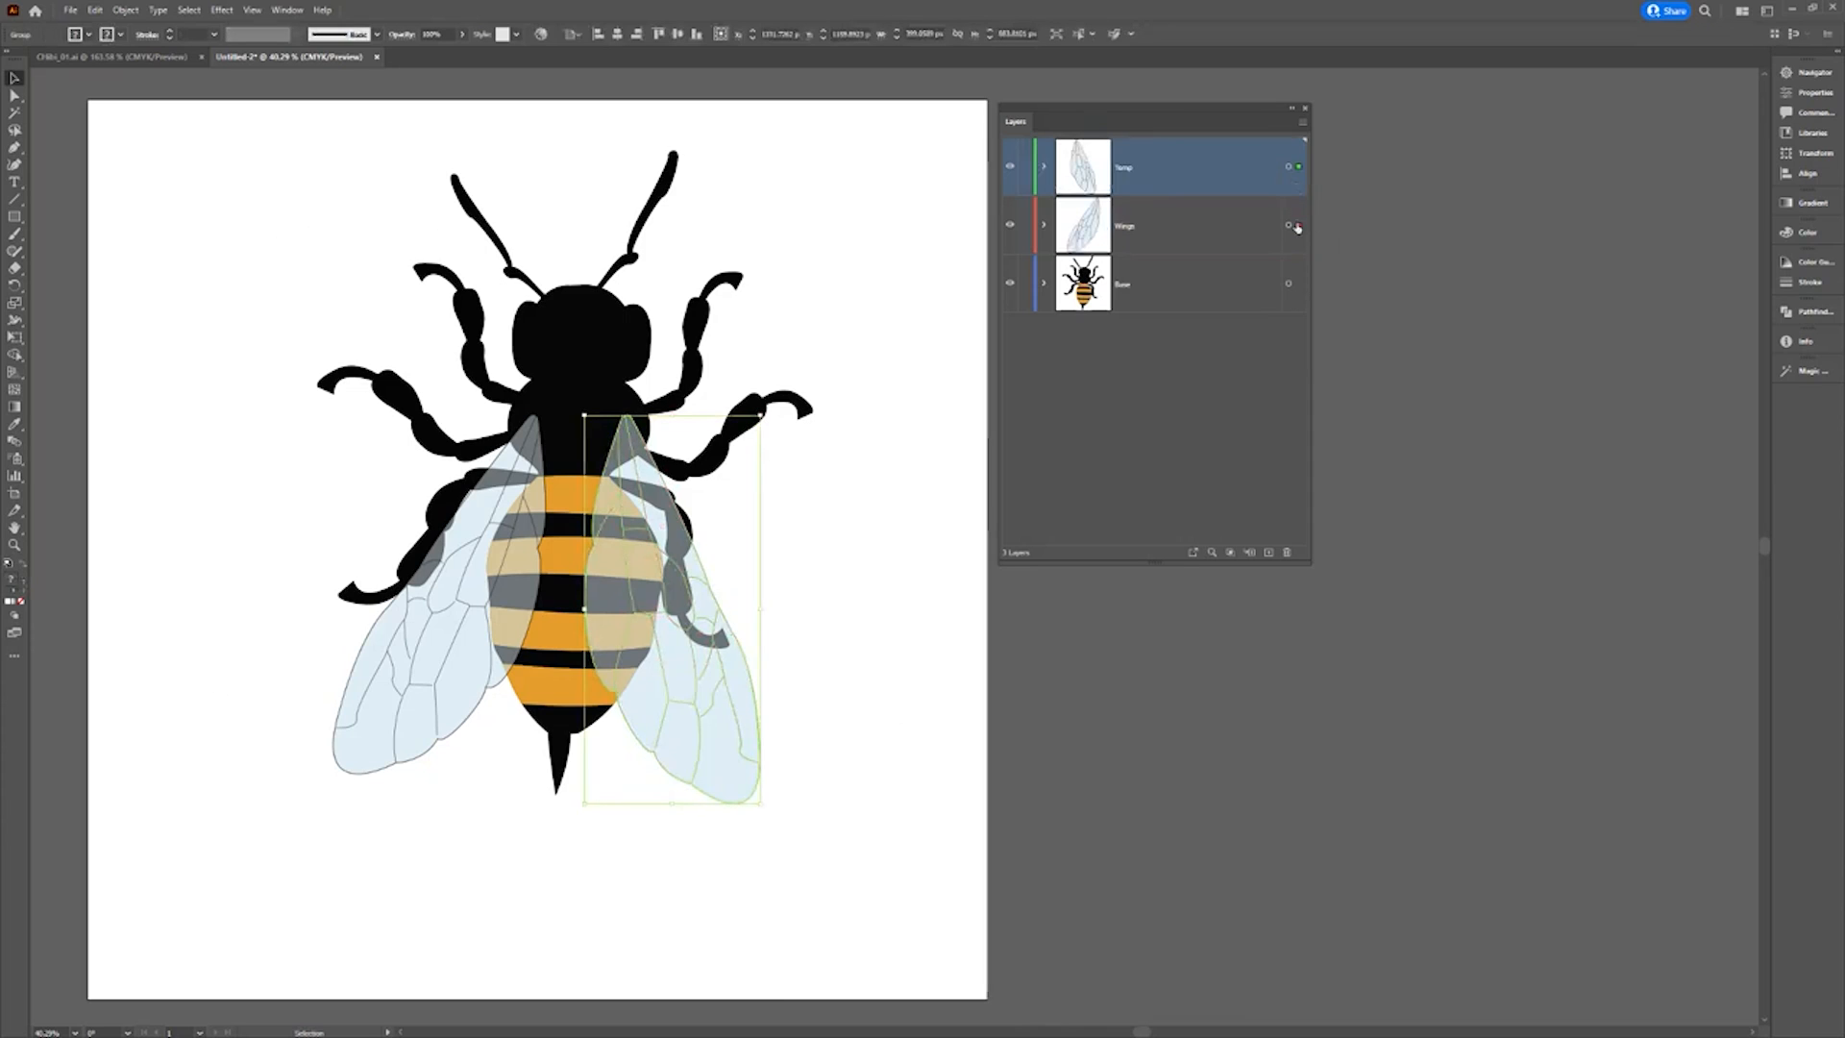
drag(1299, 174, 1299, 227)
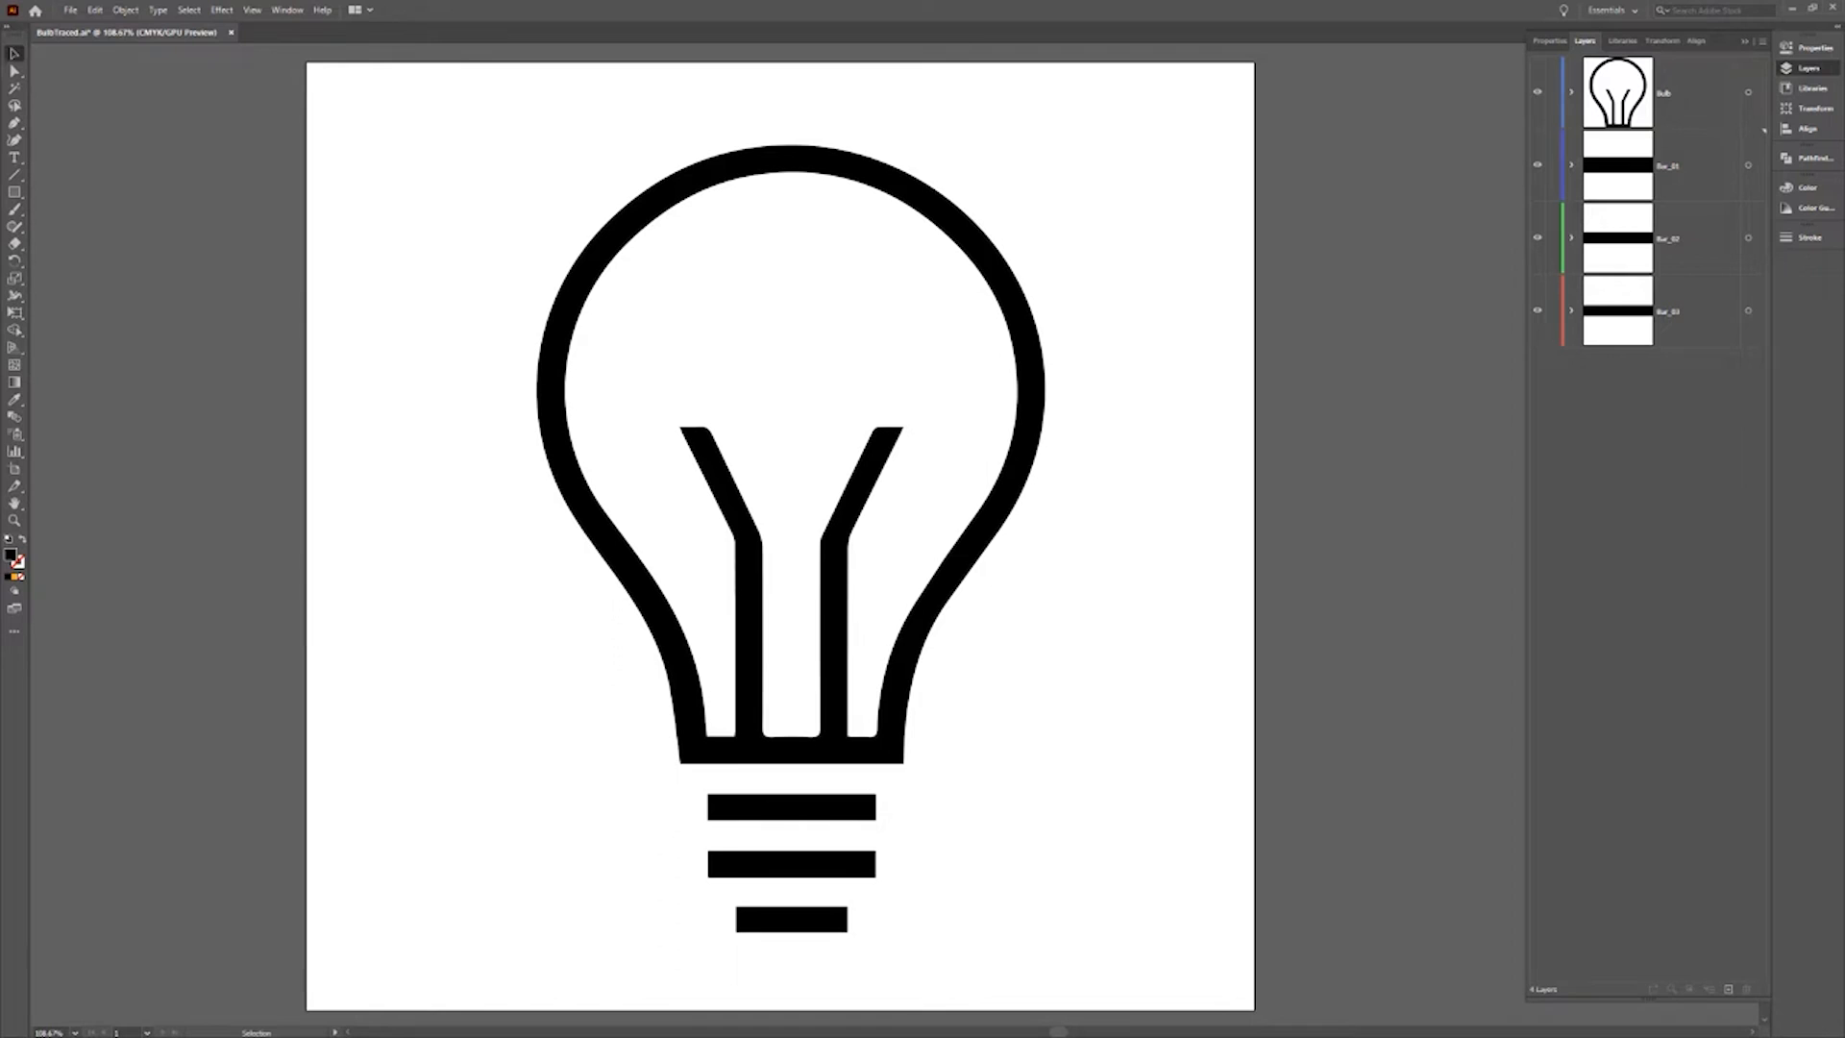
Select the layers Bar_01 through Bar_03 and merge them into a single layer.
click(1643, 191)
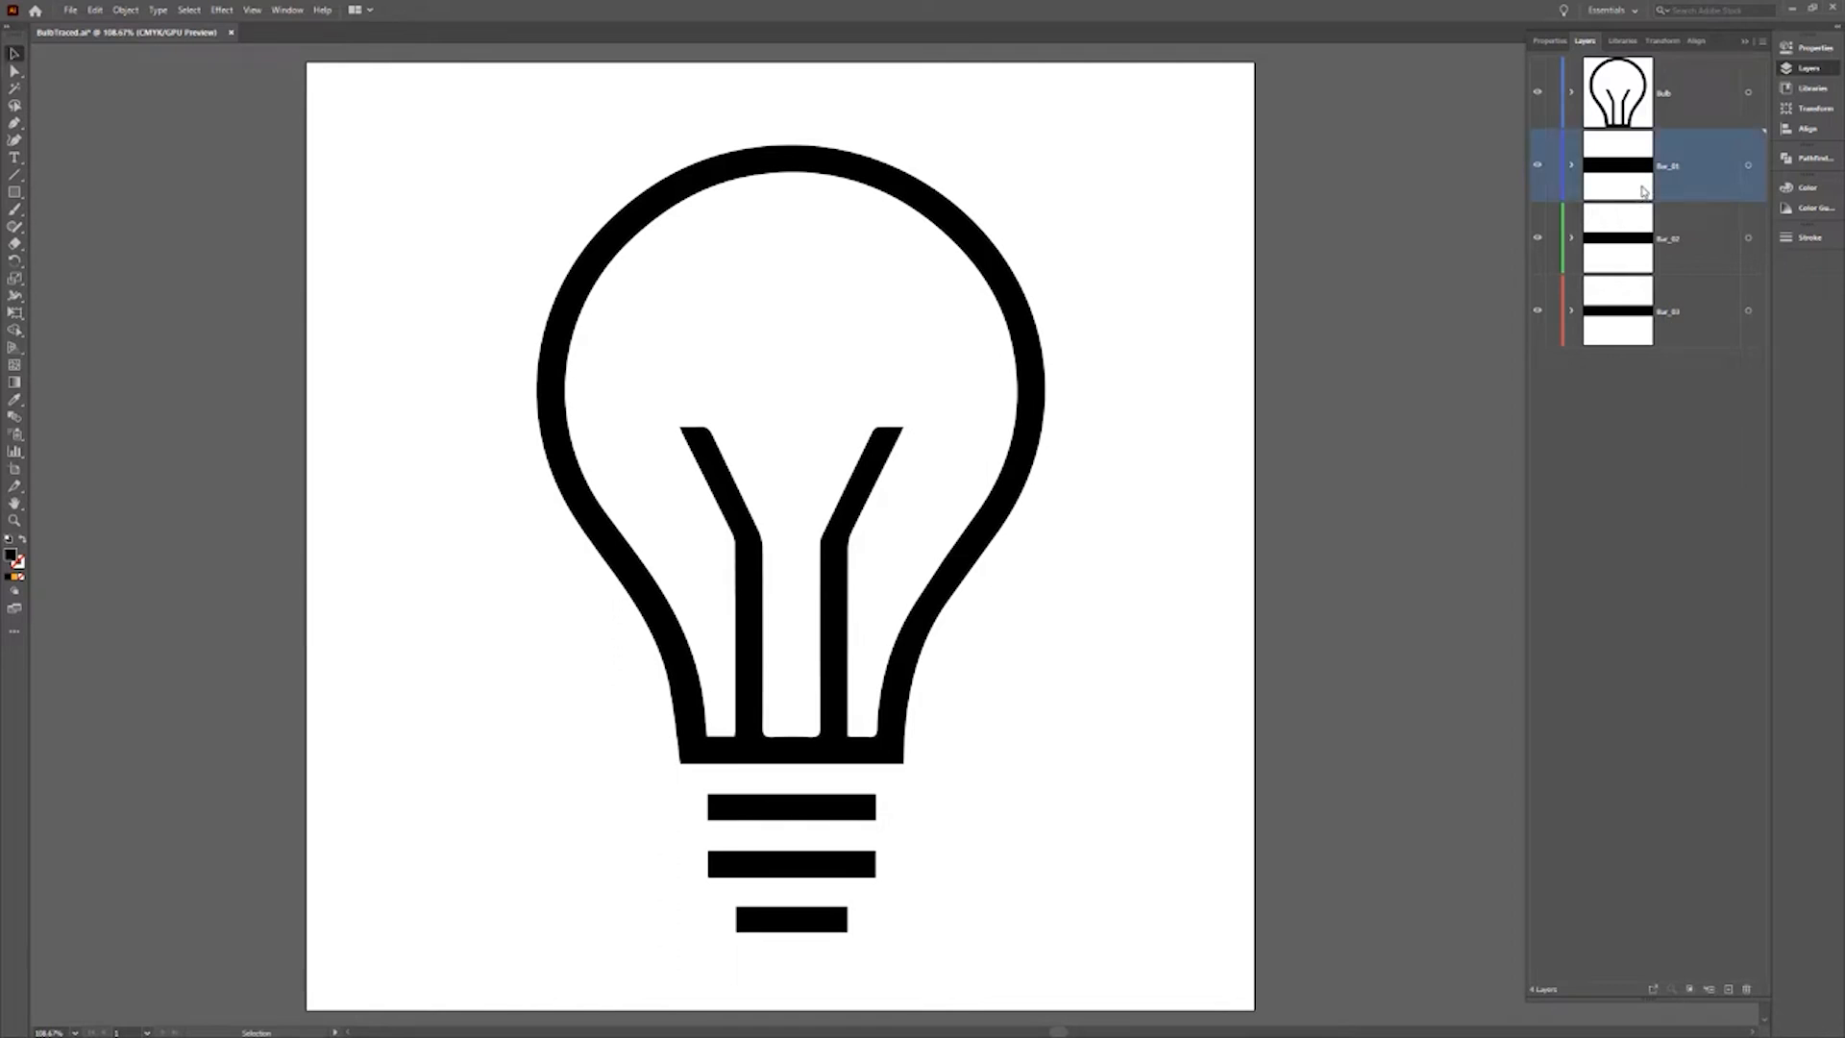
shift+click(1654, 331)
click(1763, 41)
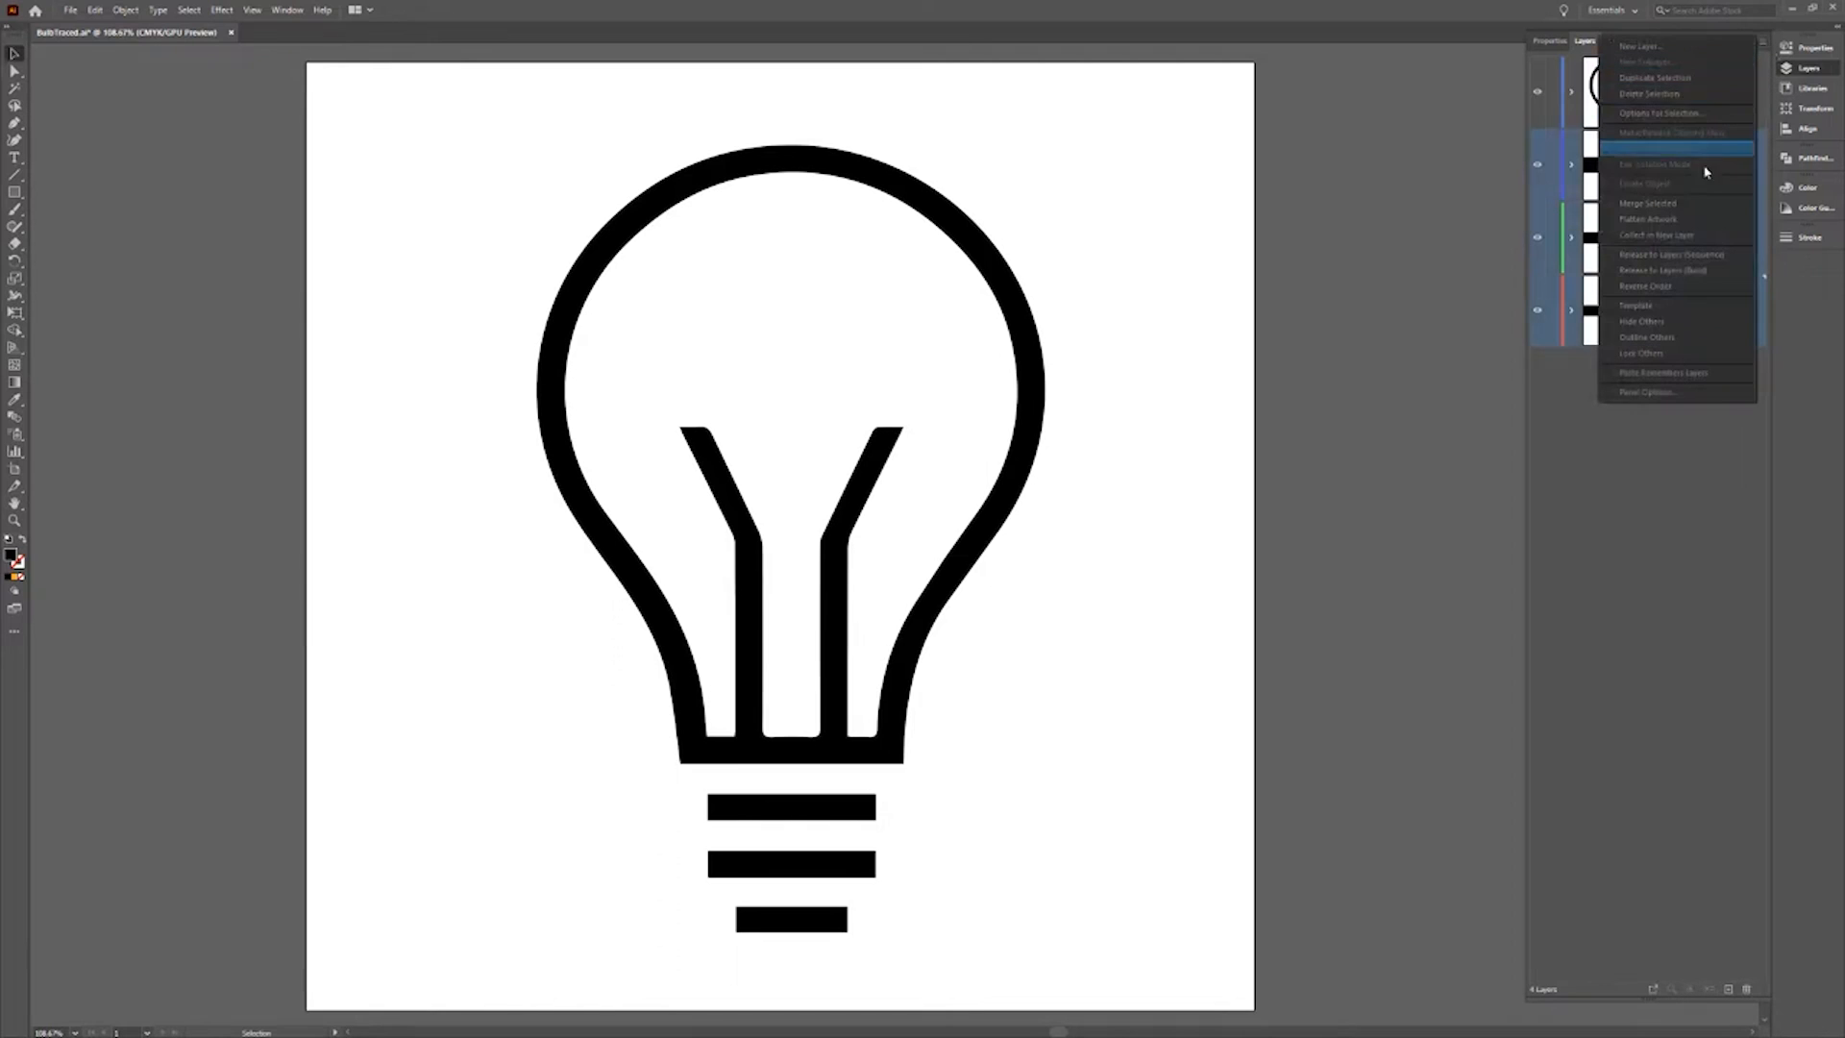
click(1709, 209)
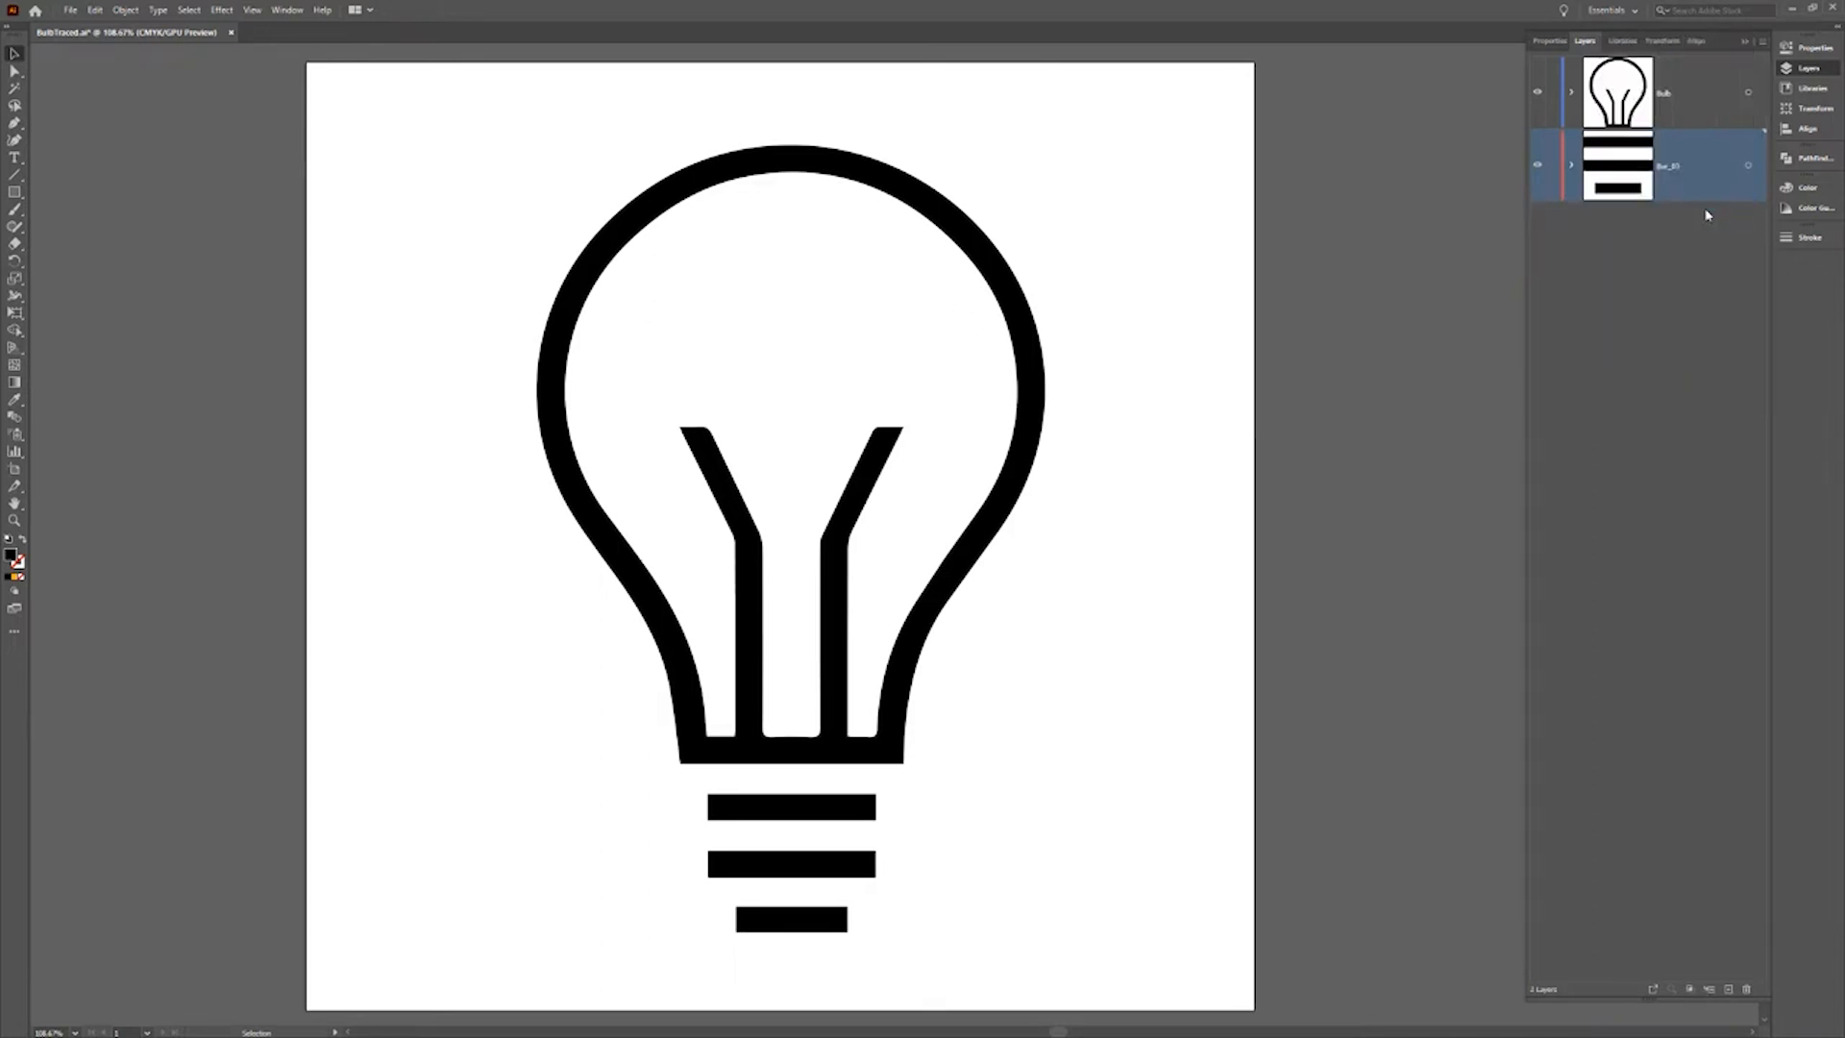
Flatten the light bulb artwork's two remaining layers into one.
click(1763, 41)
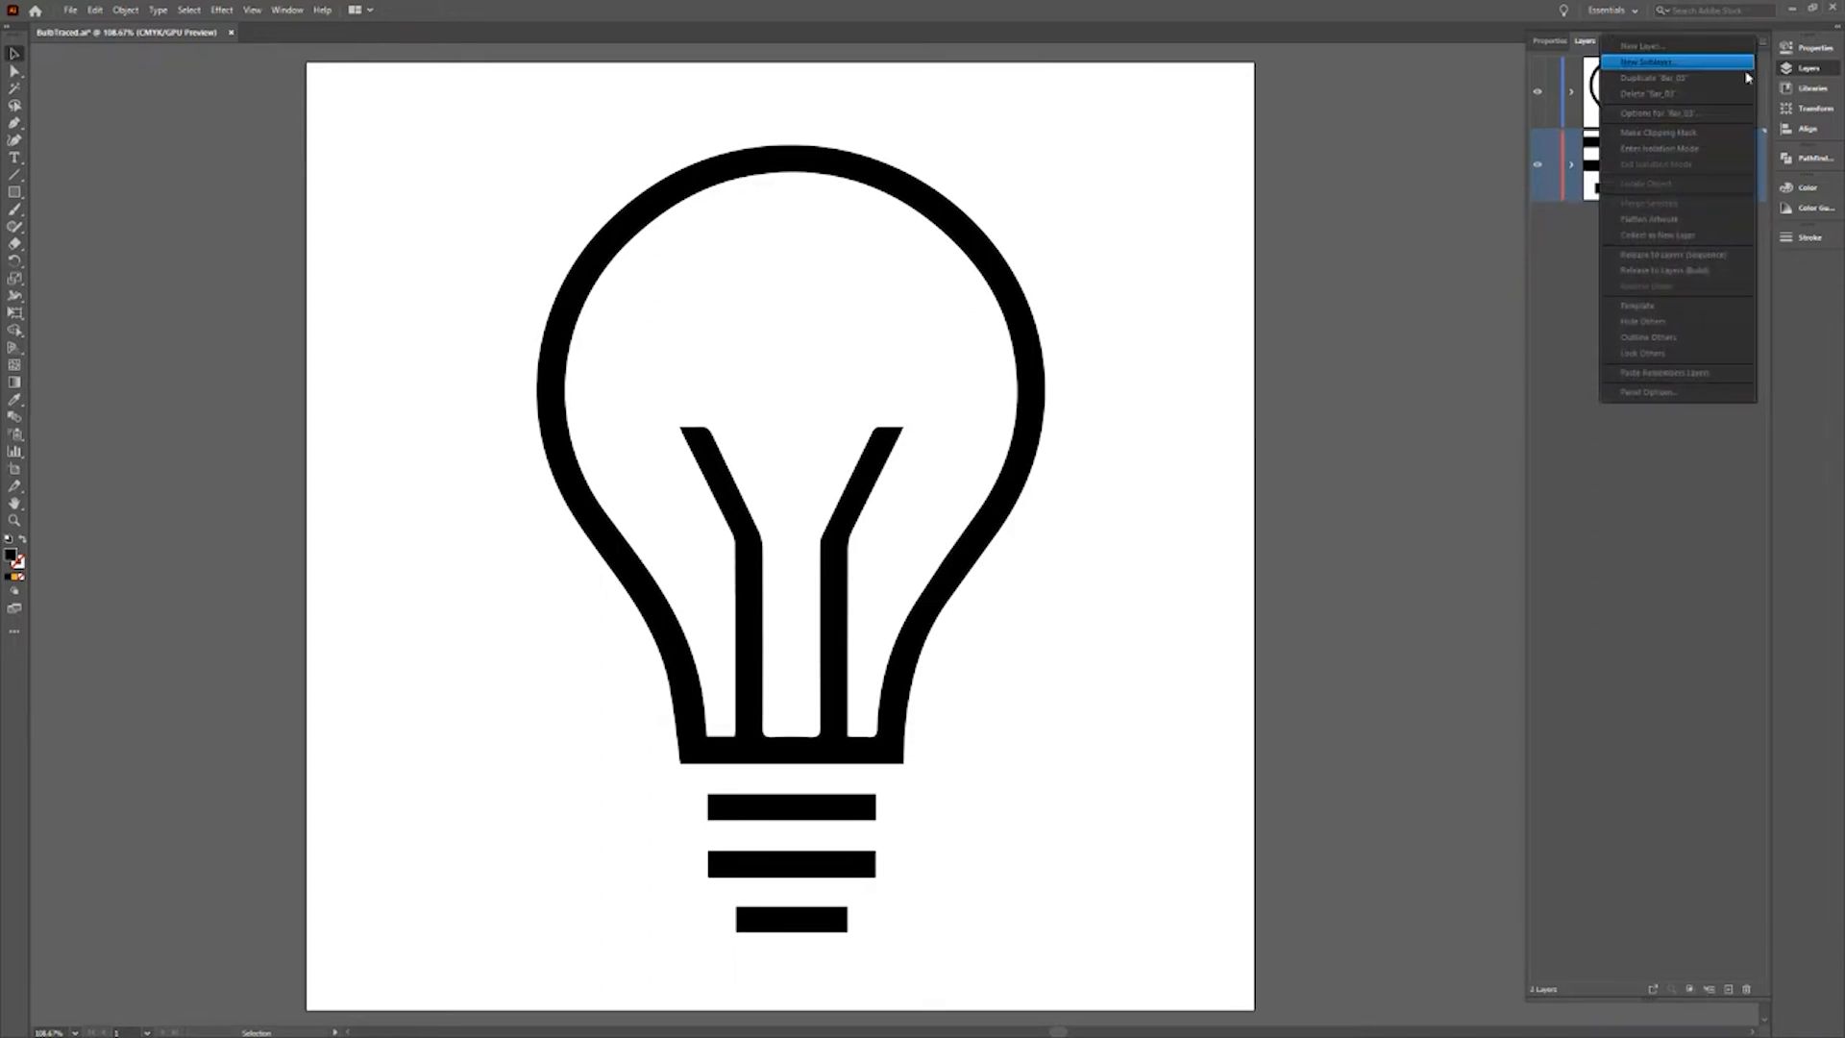
click(1725, 222)
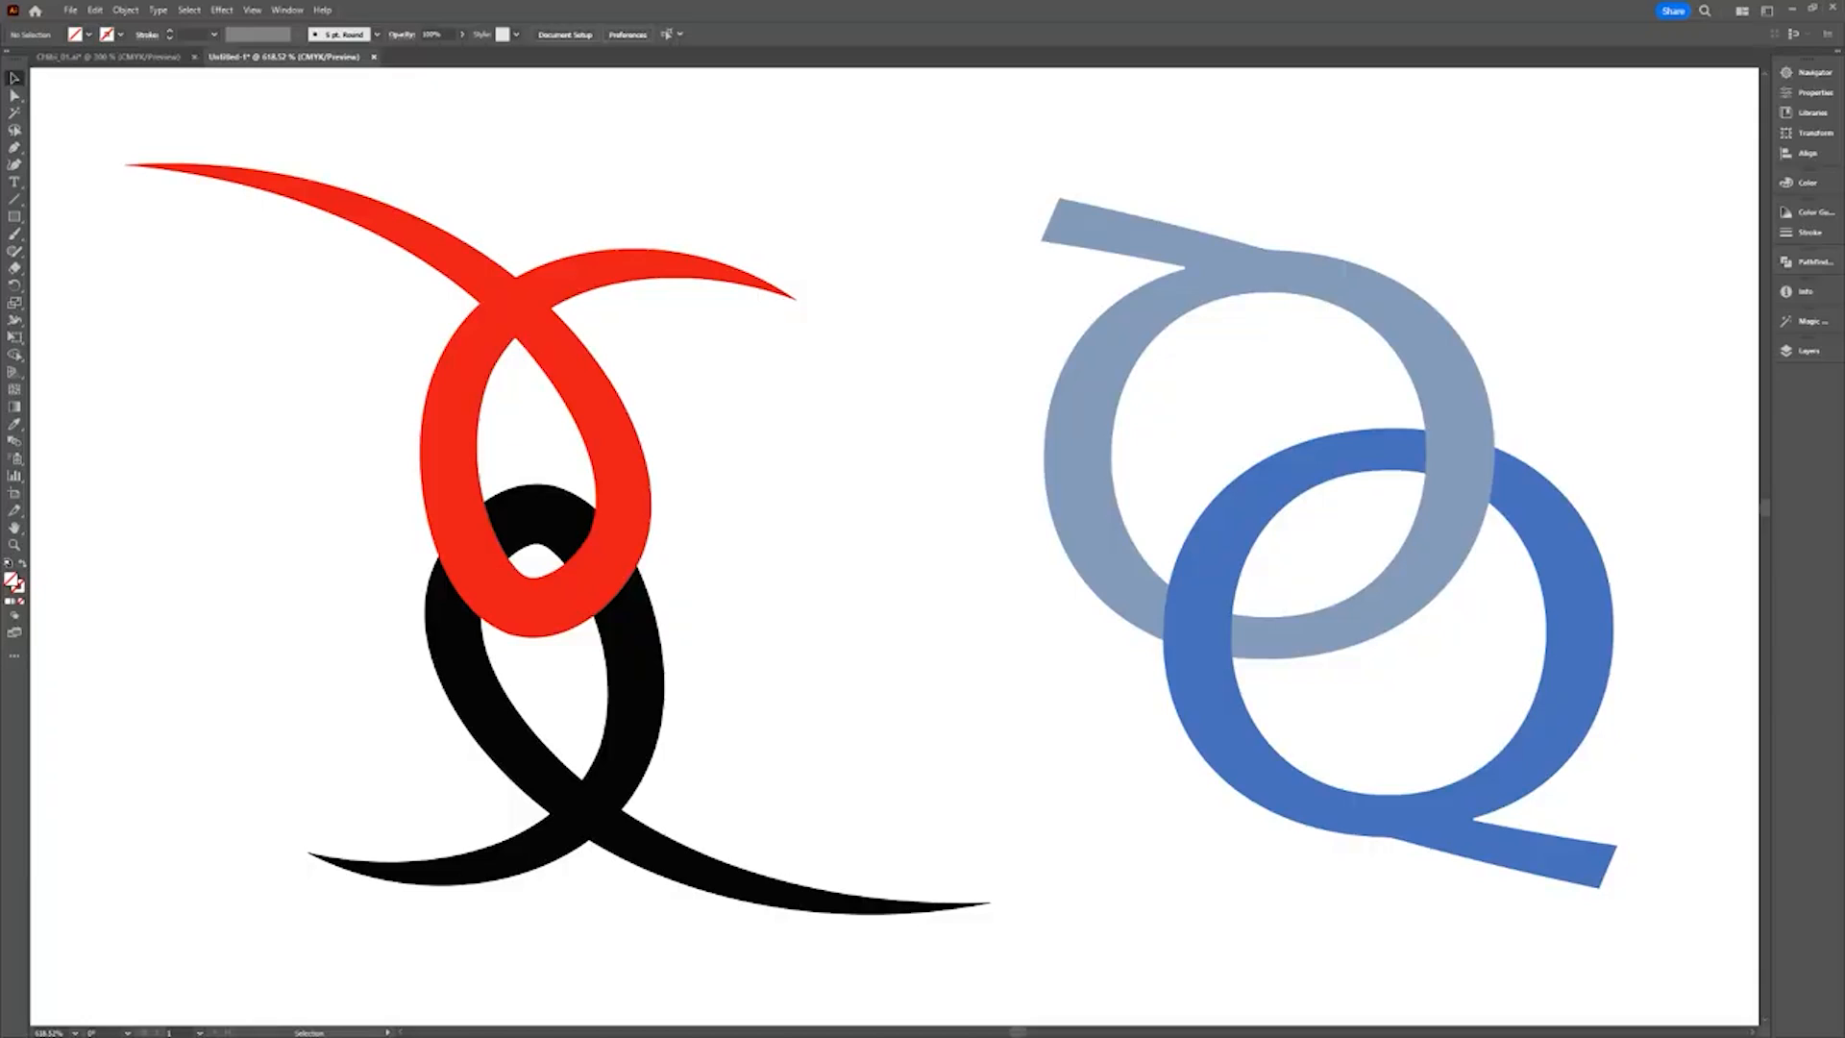
Intertwine the red and black loops, bringing the black stroke in front of the red at their right-hand crossing.
drag(162, 325, 743, 806)
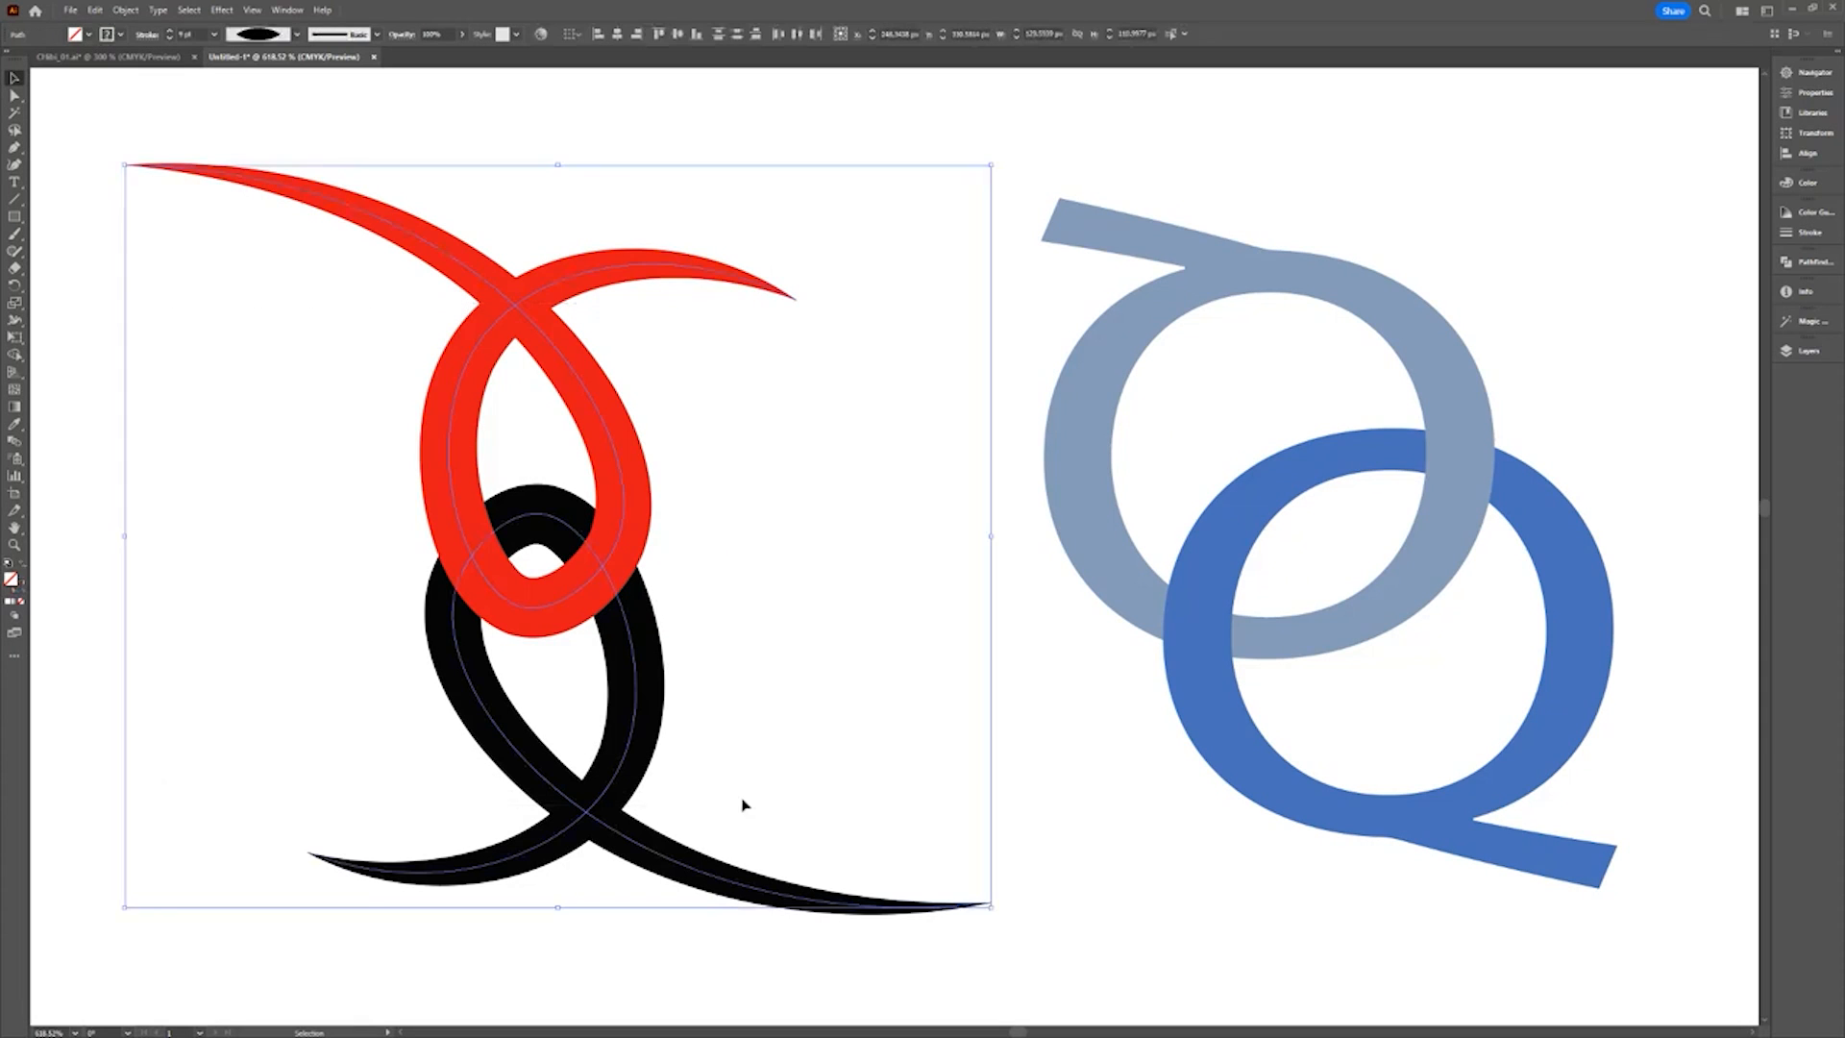
click(125, 11)
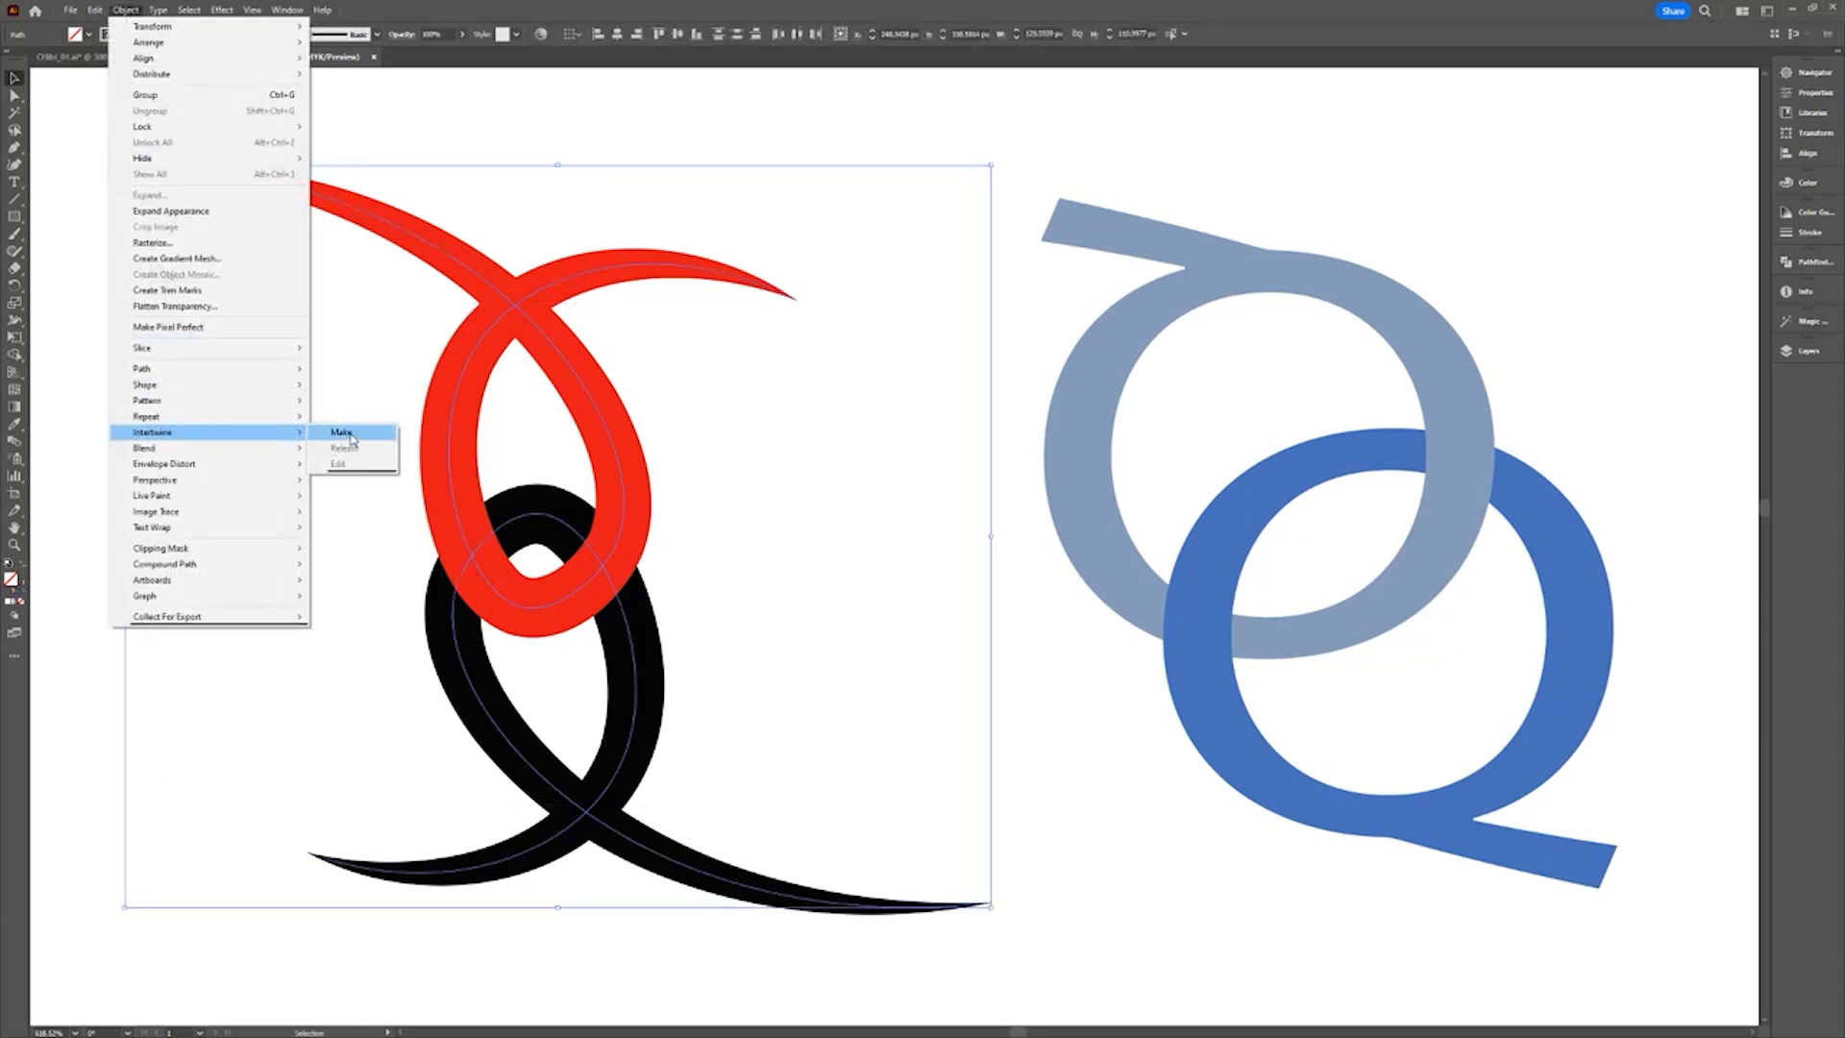
click(342, 432)
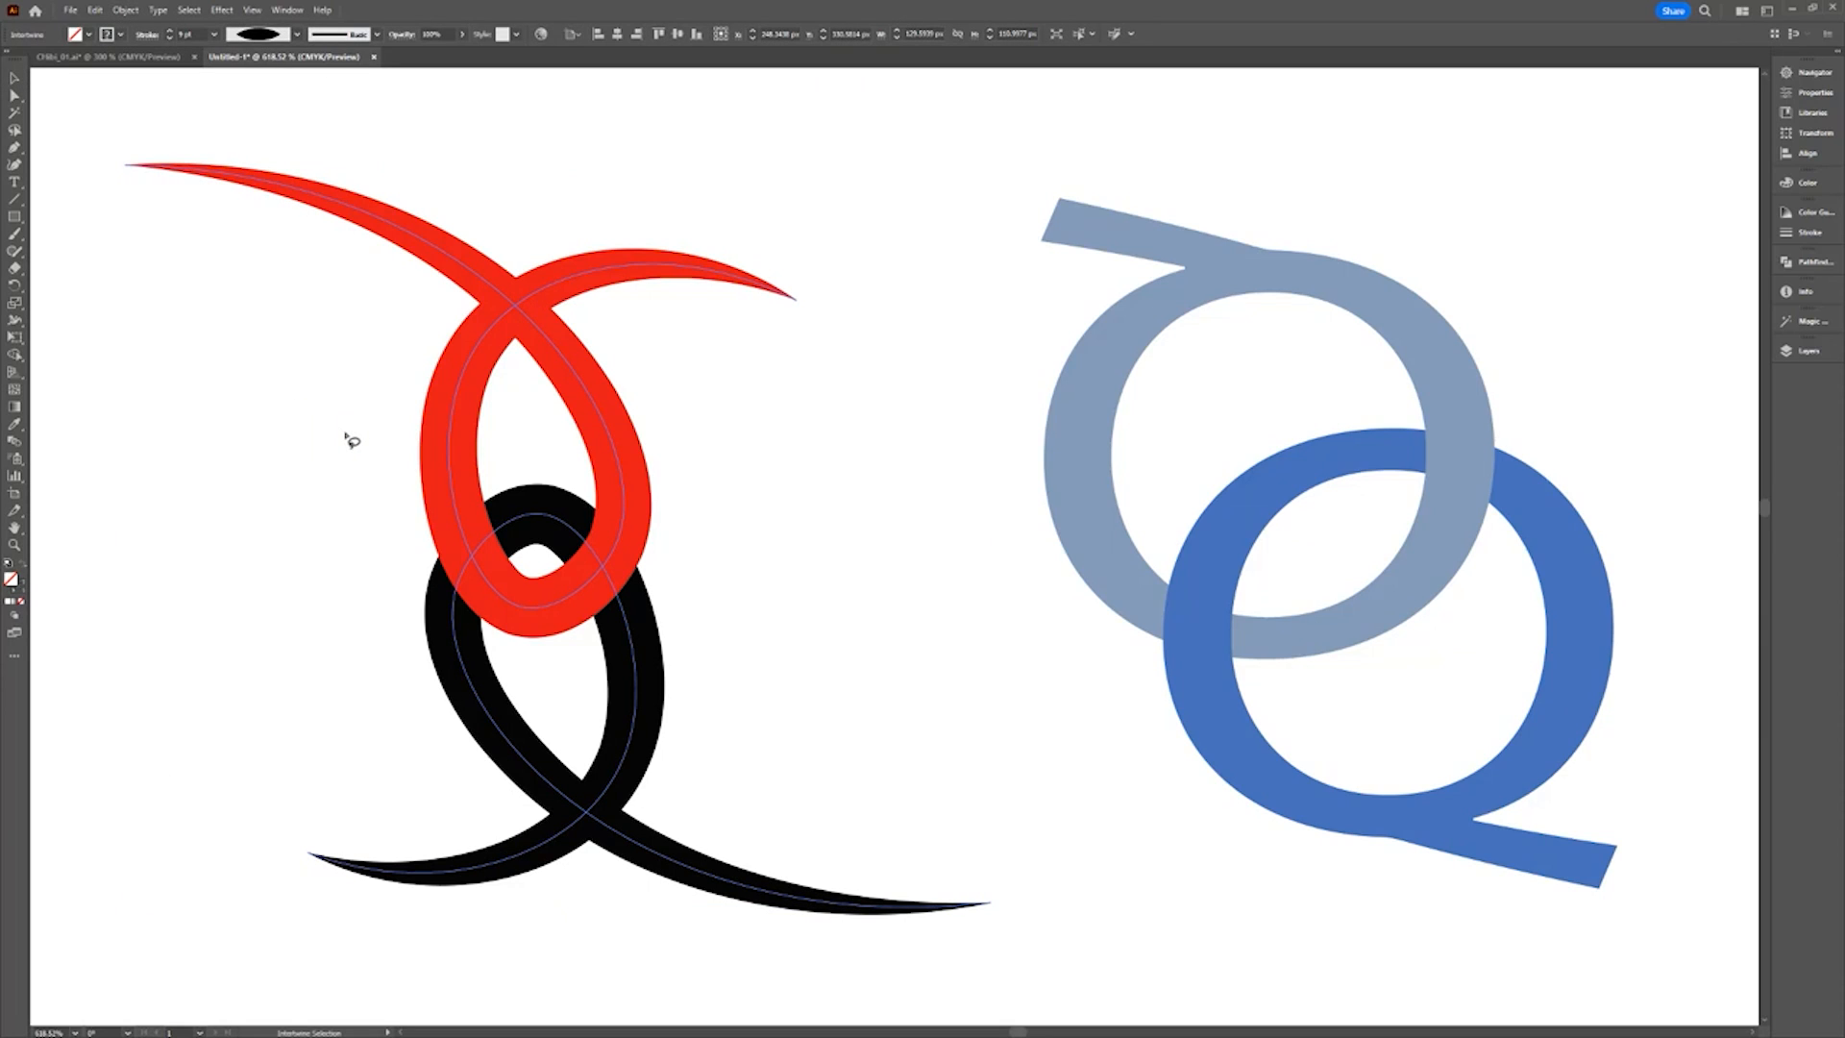
click(587, 567)
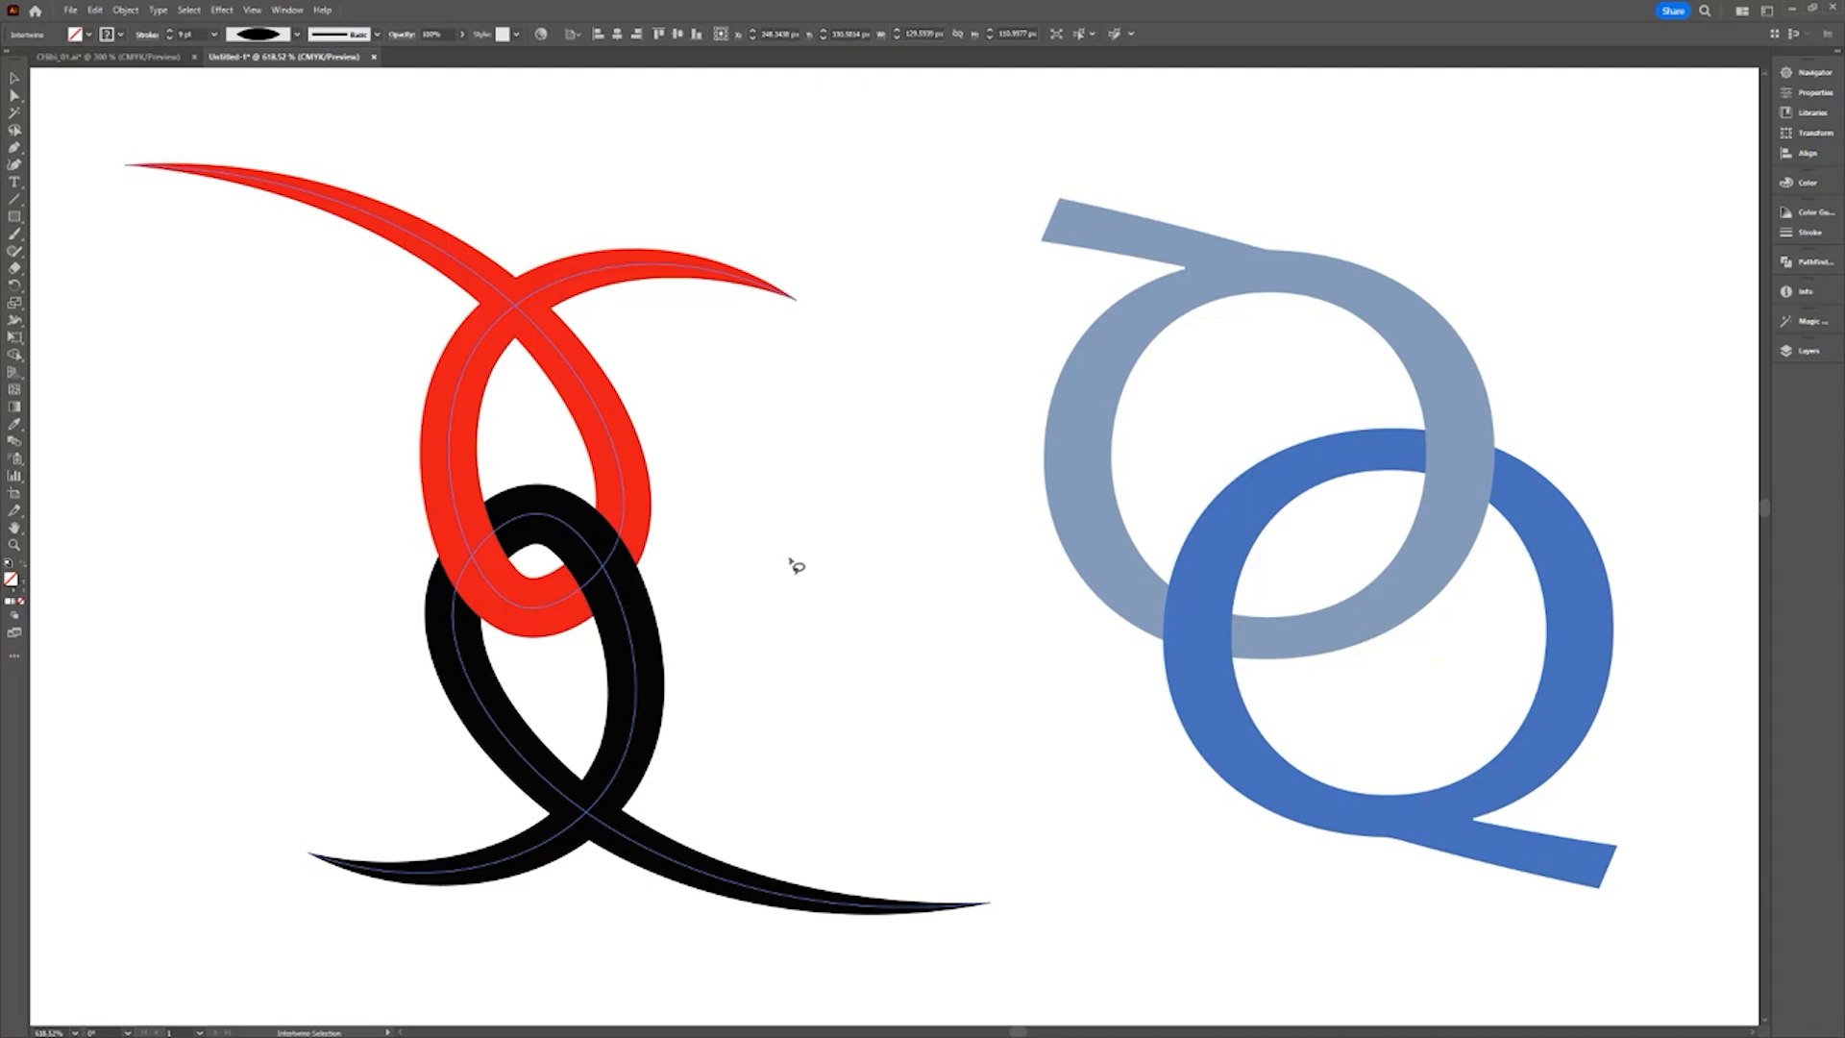
key(v)
Release the intertwine on the two overlapping blue Q-shaped rings and deselect them.
click(1232, 558)
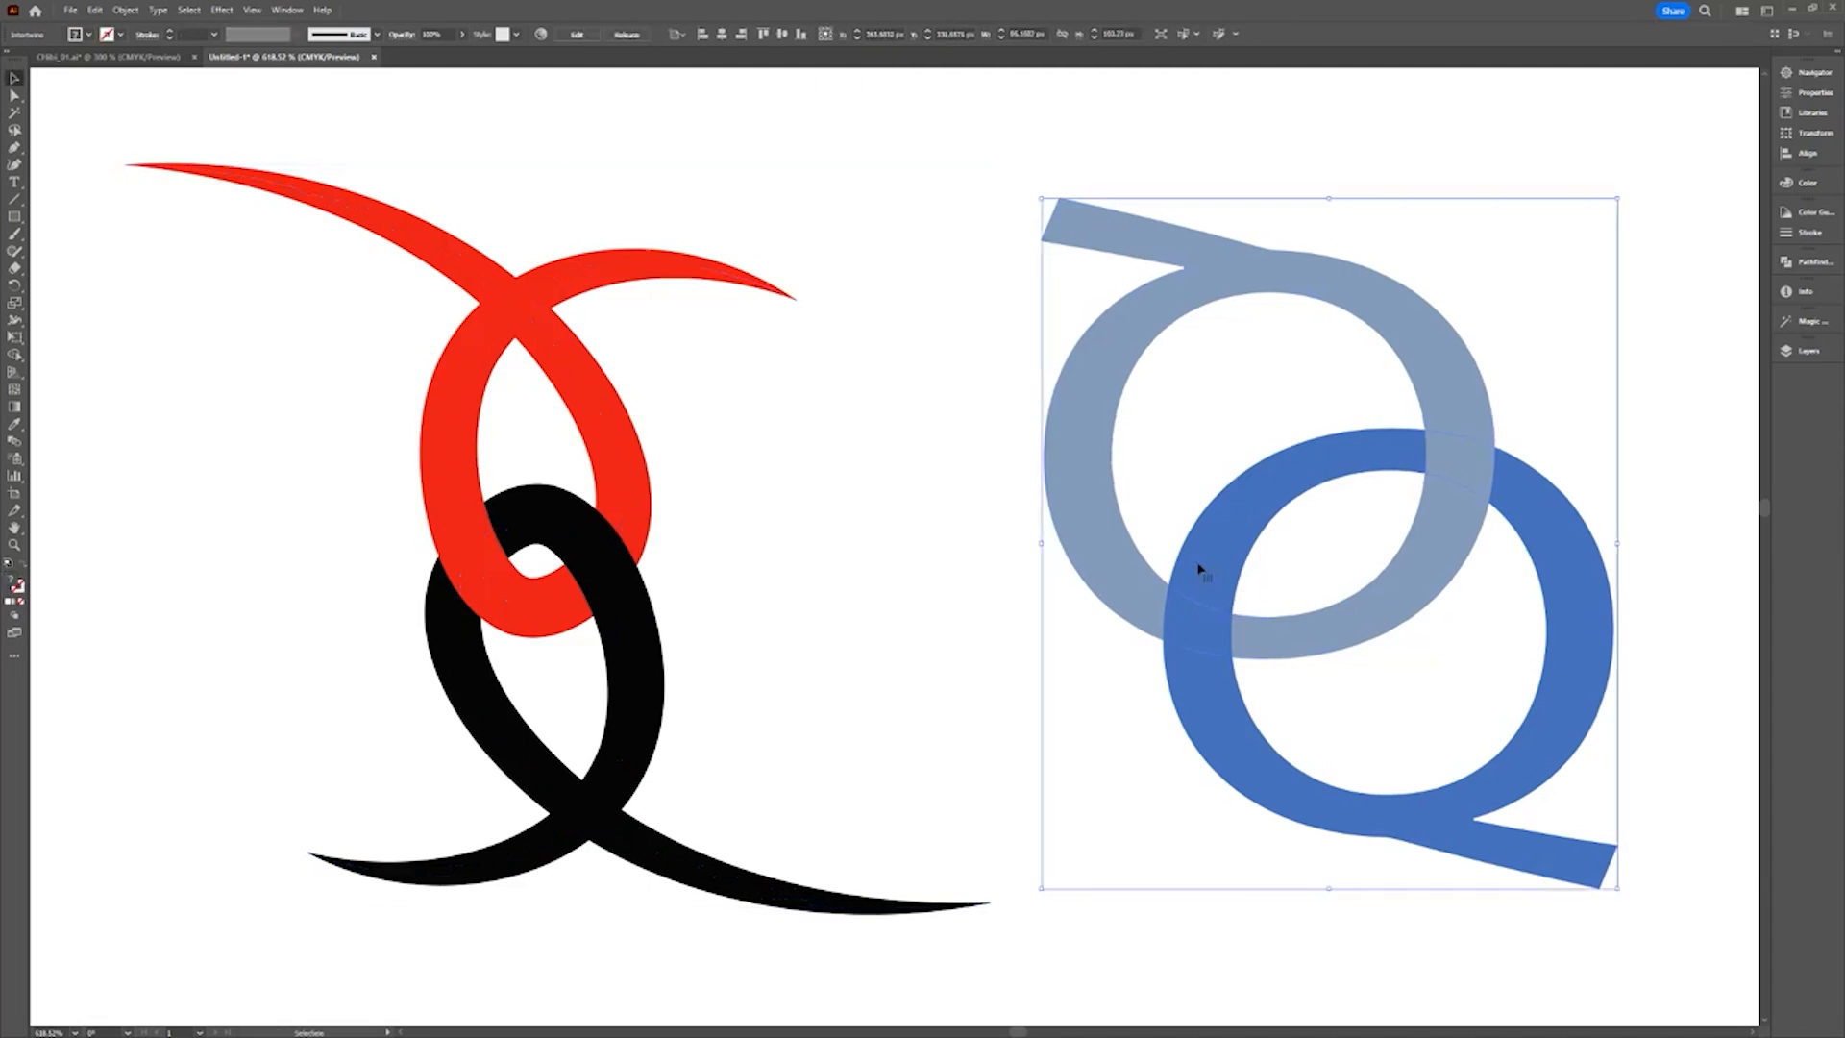
click(126, 10)
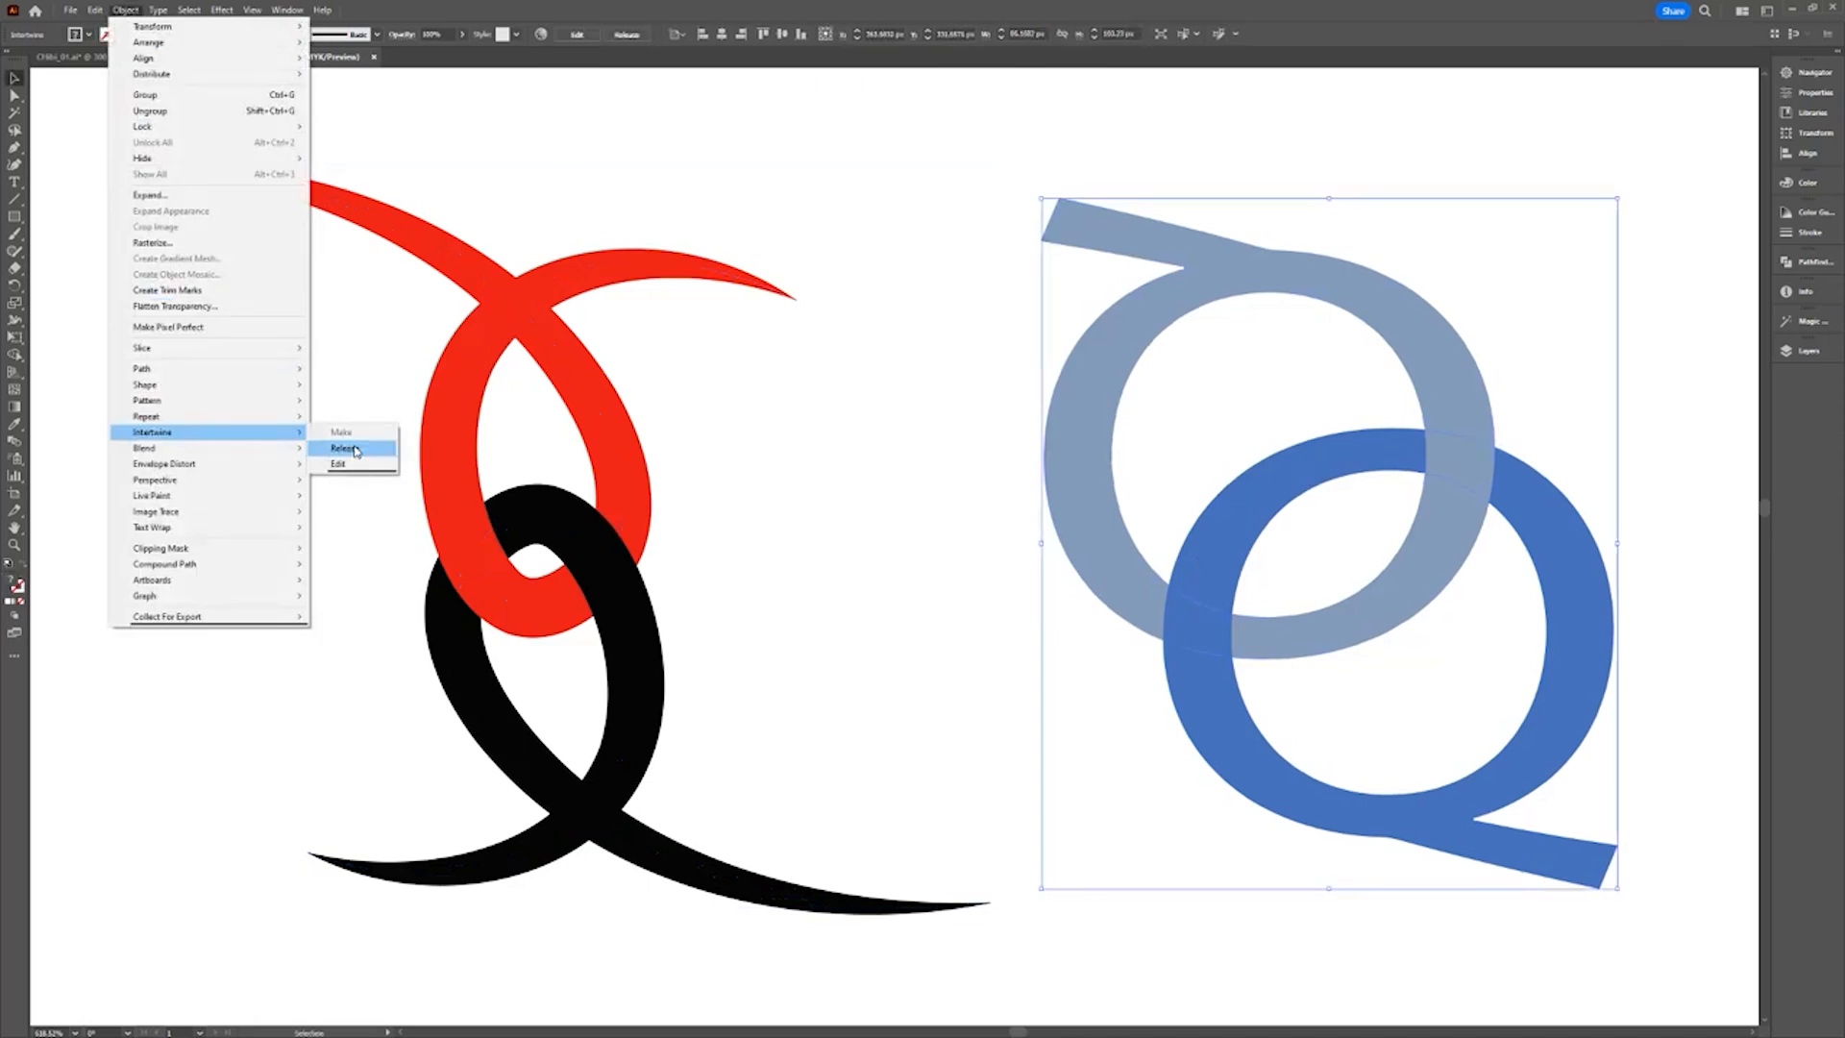
click(342, 448)
click(969, 511)
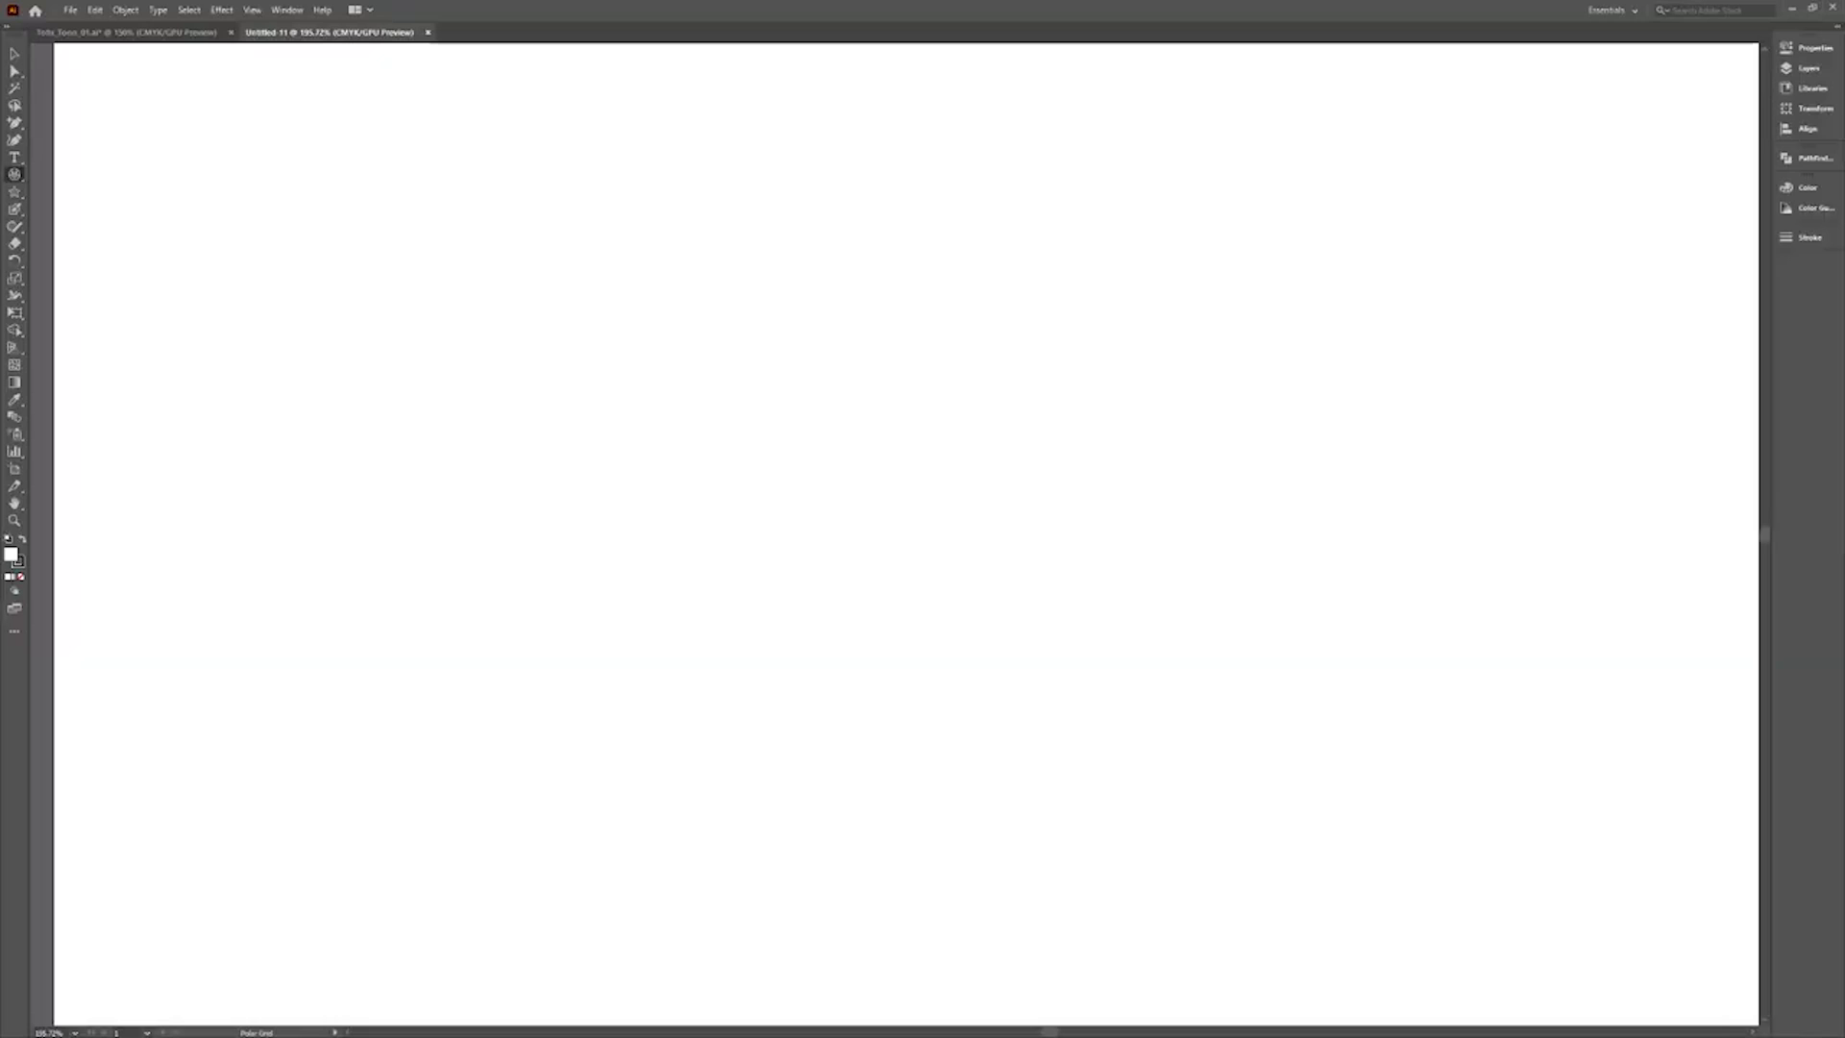
Draw a circular polar grid from its centre with 5 concentric dividers and 12 radial dividers.
double_click(14, 175)
double_click(213, 351)
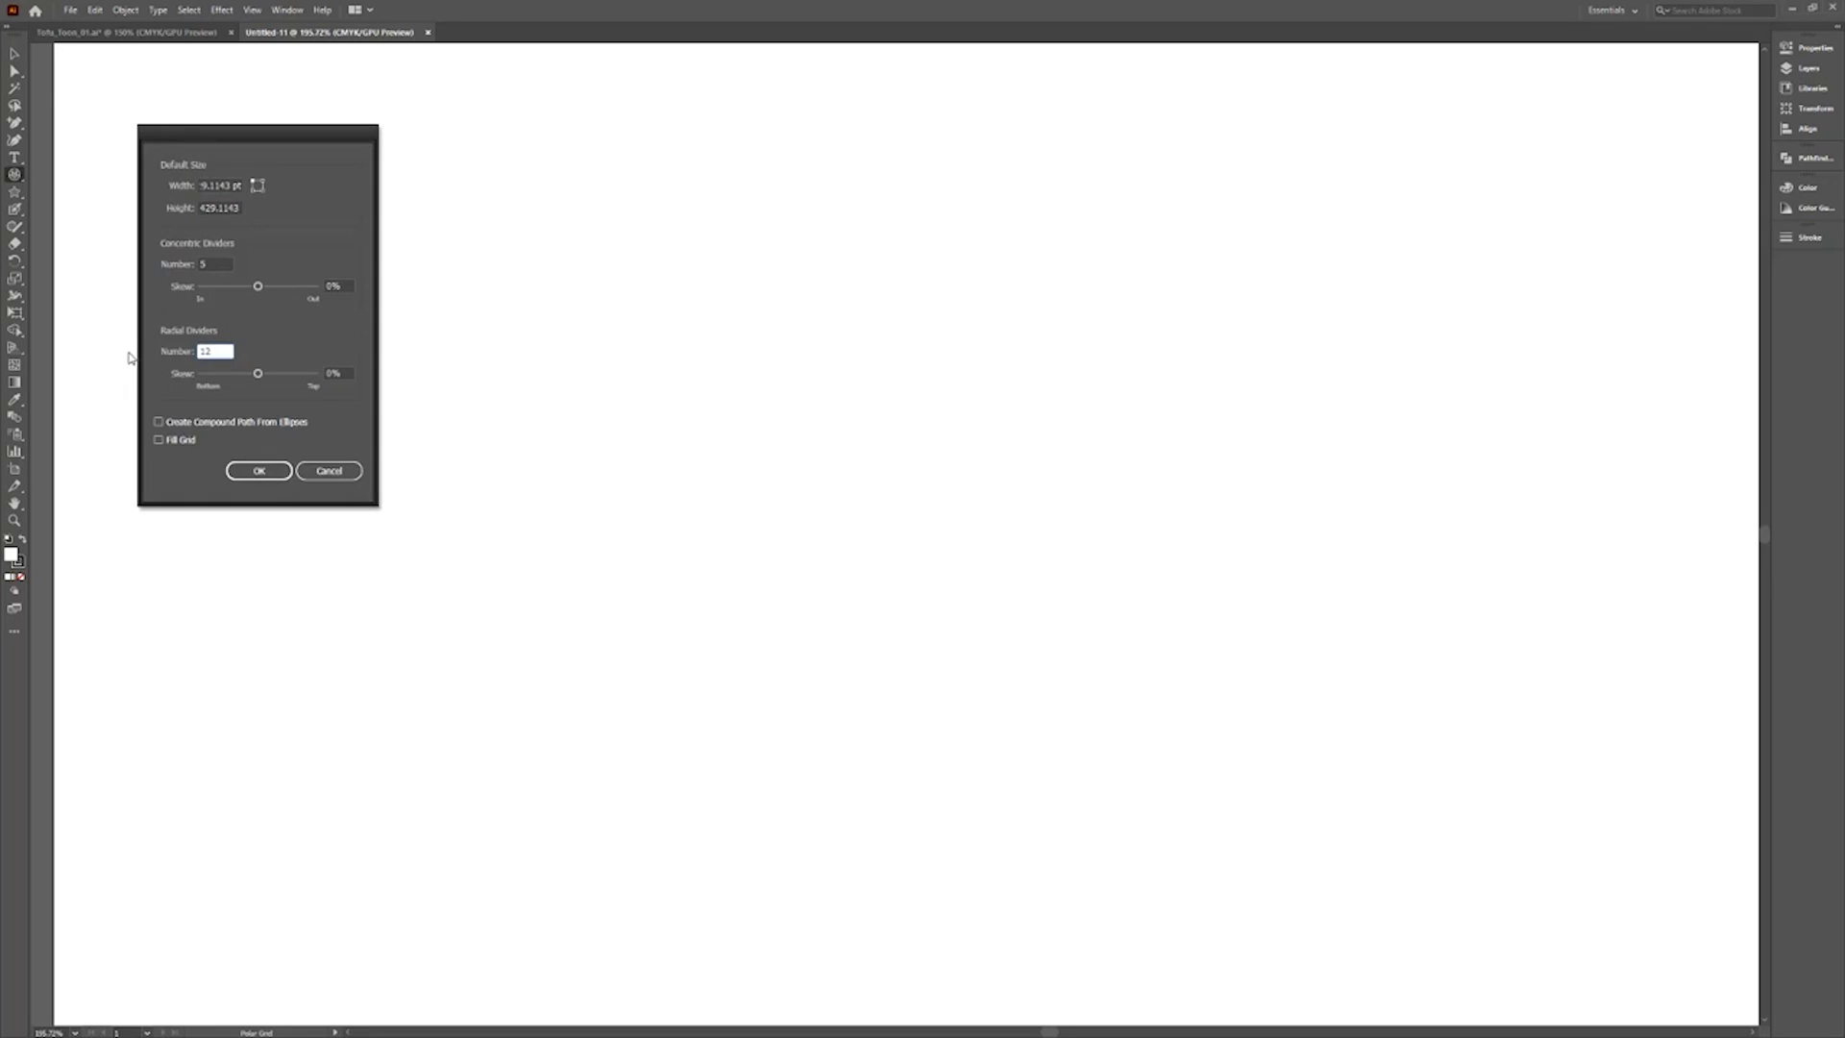
key(Return)
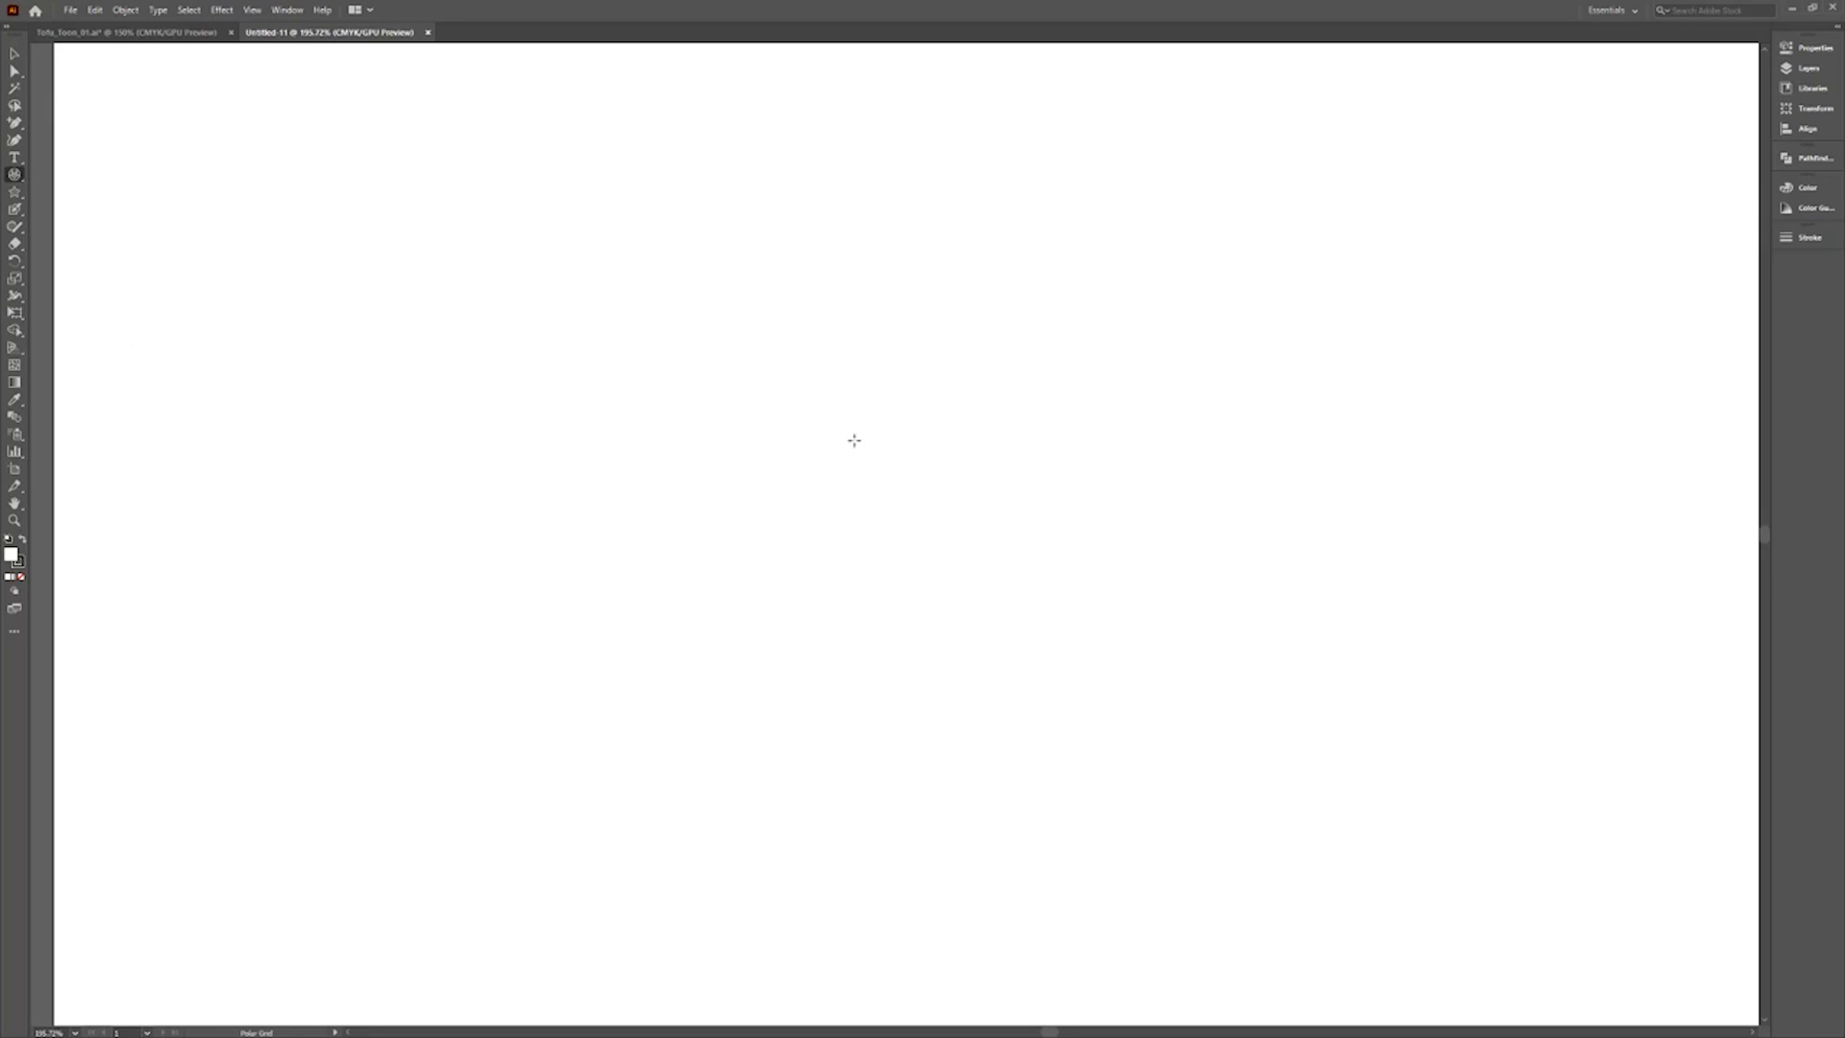
drag(849, 499, 1215, 686)
Draw a five-pointed star centred on the topmost point of the polar grid's outer circle and fill it with light blue.
click(14, 191)
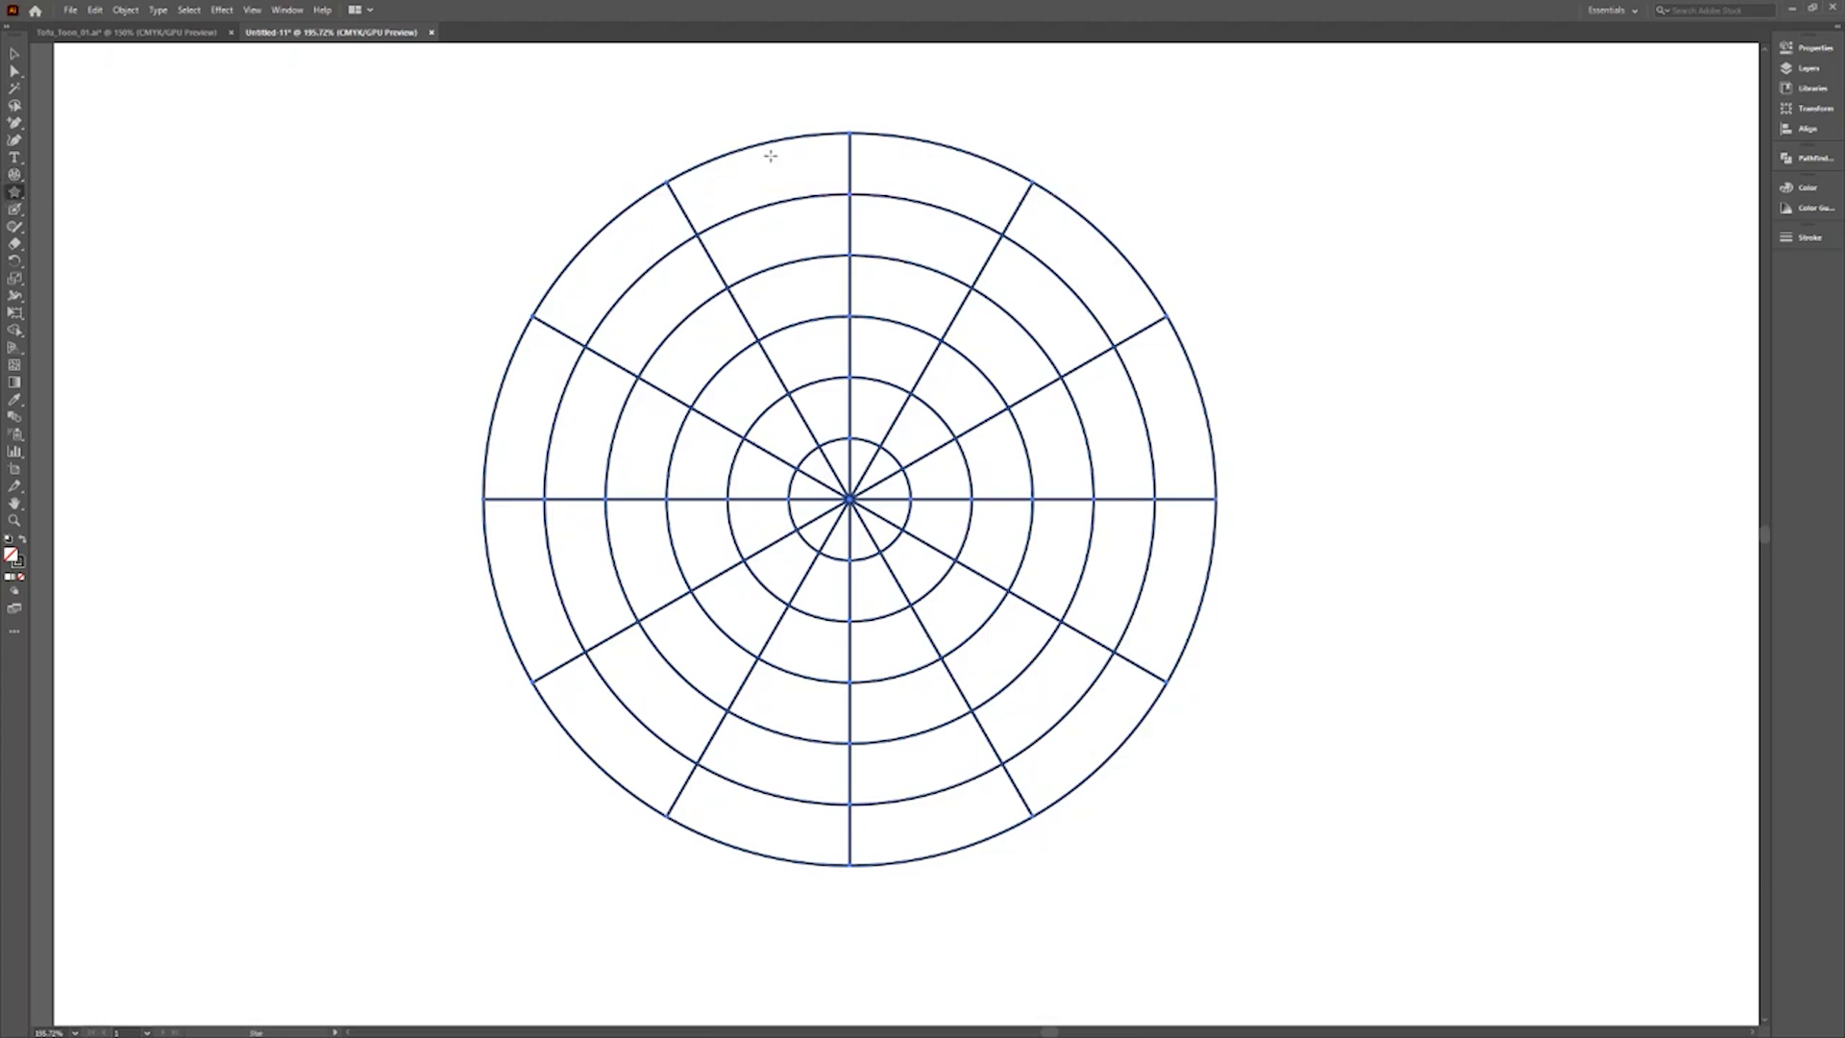
drag(850, 132, 892, 194)
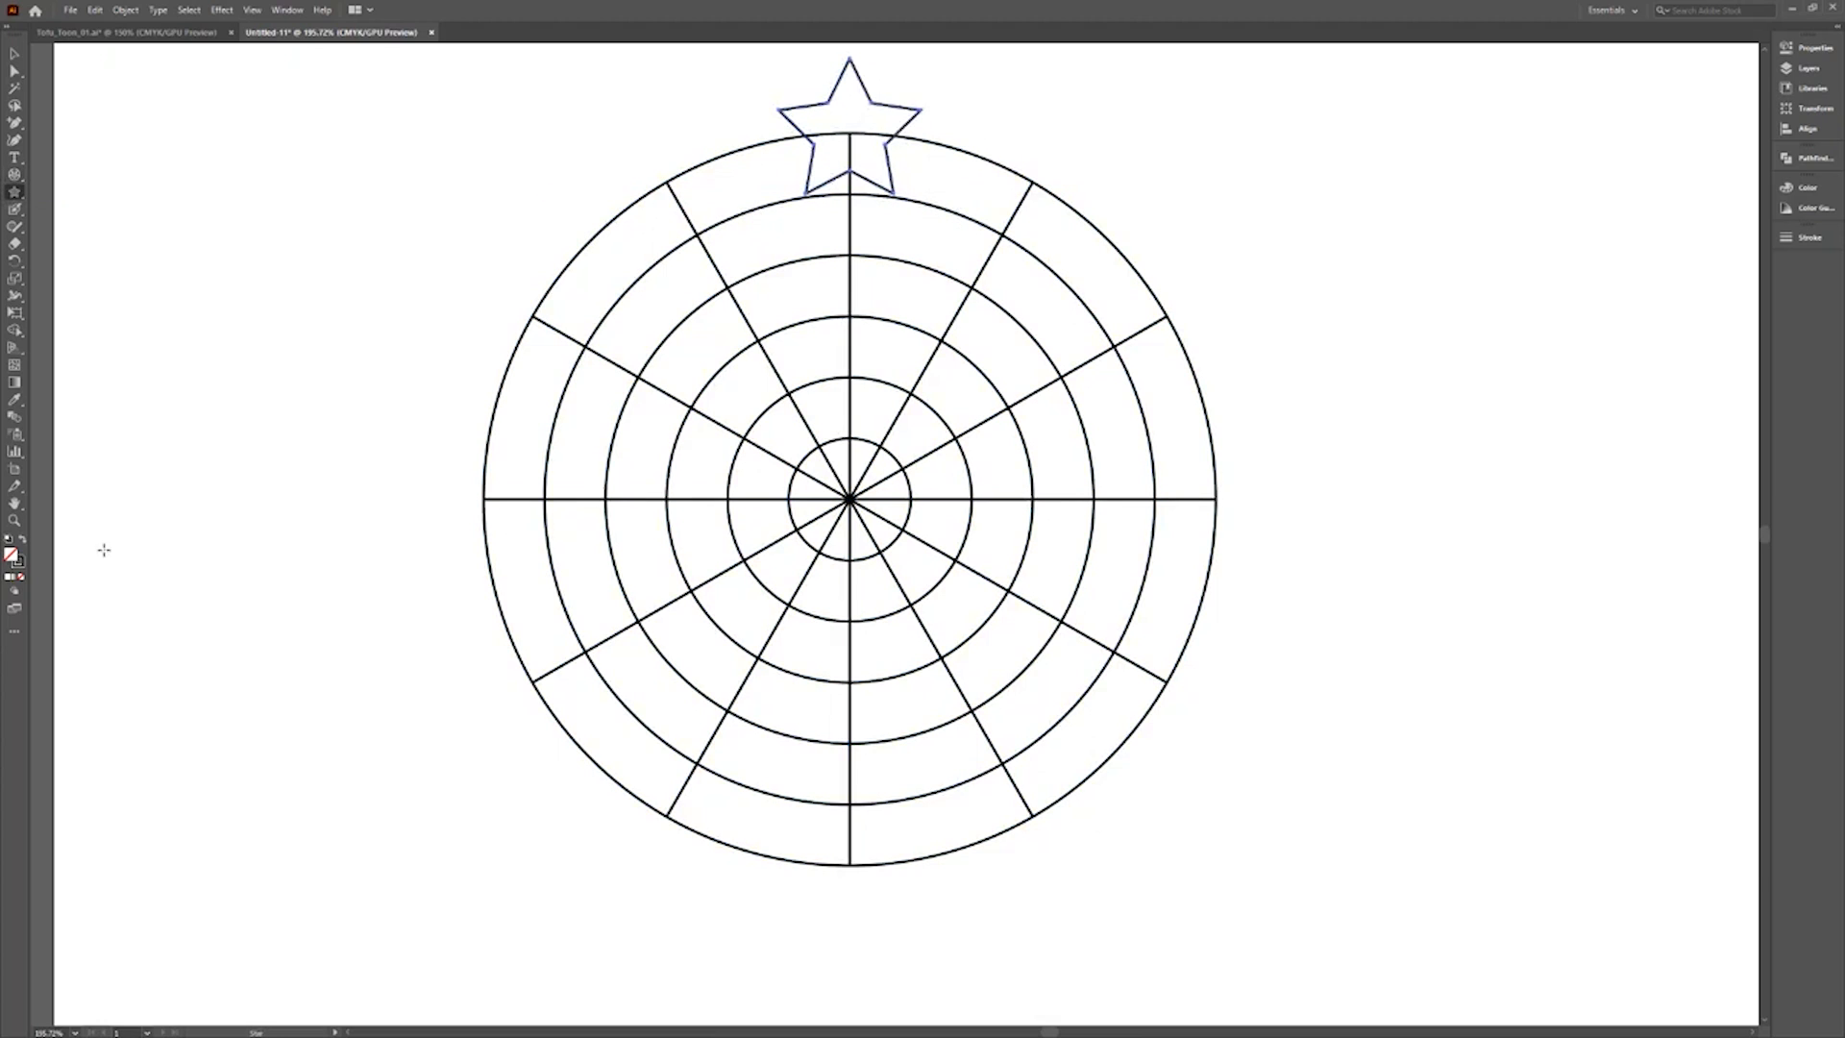
double_click(10, 554)
click(525, 637)
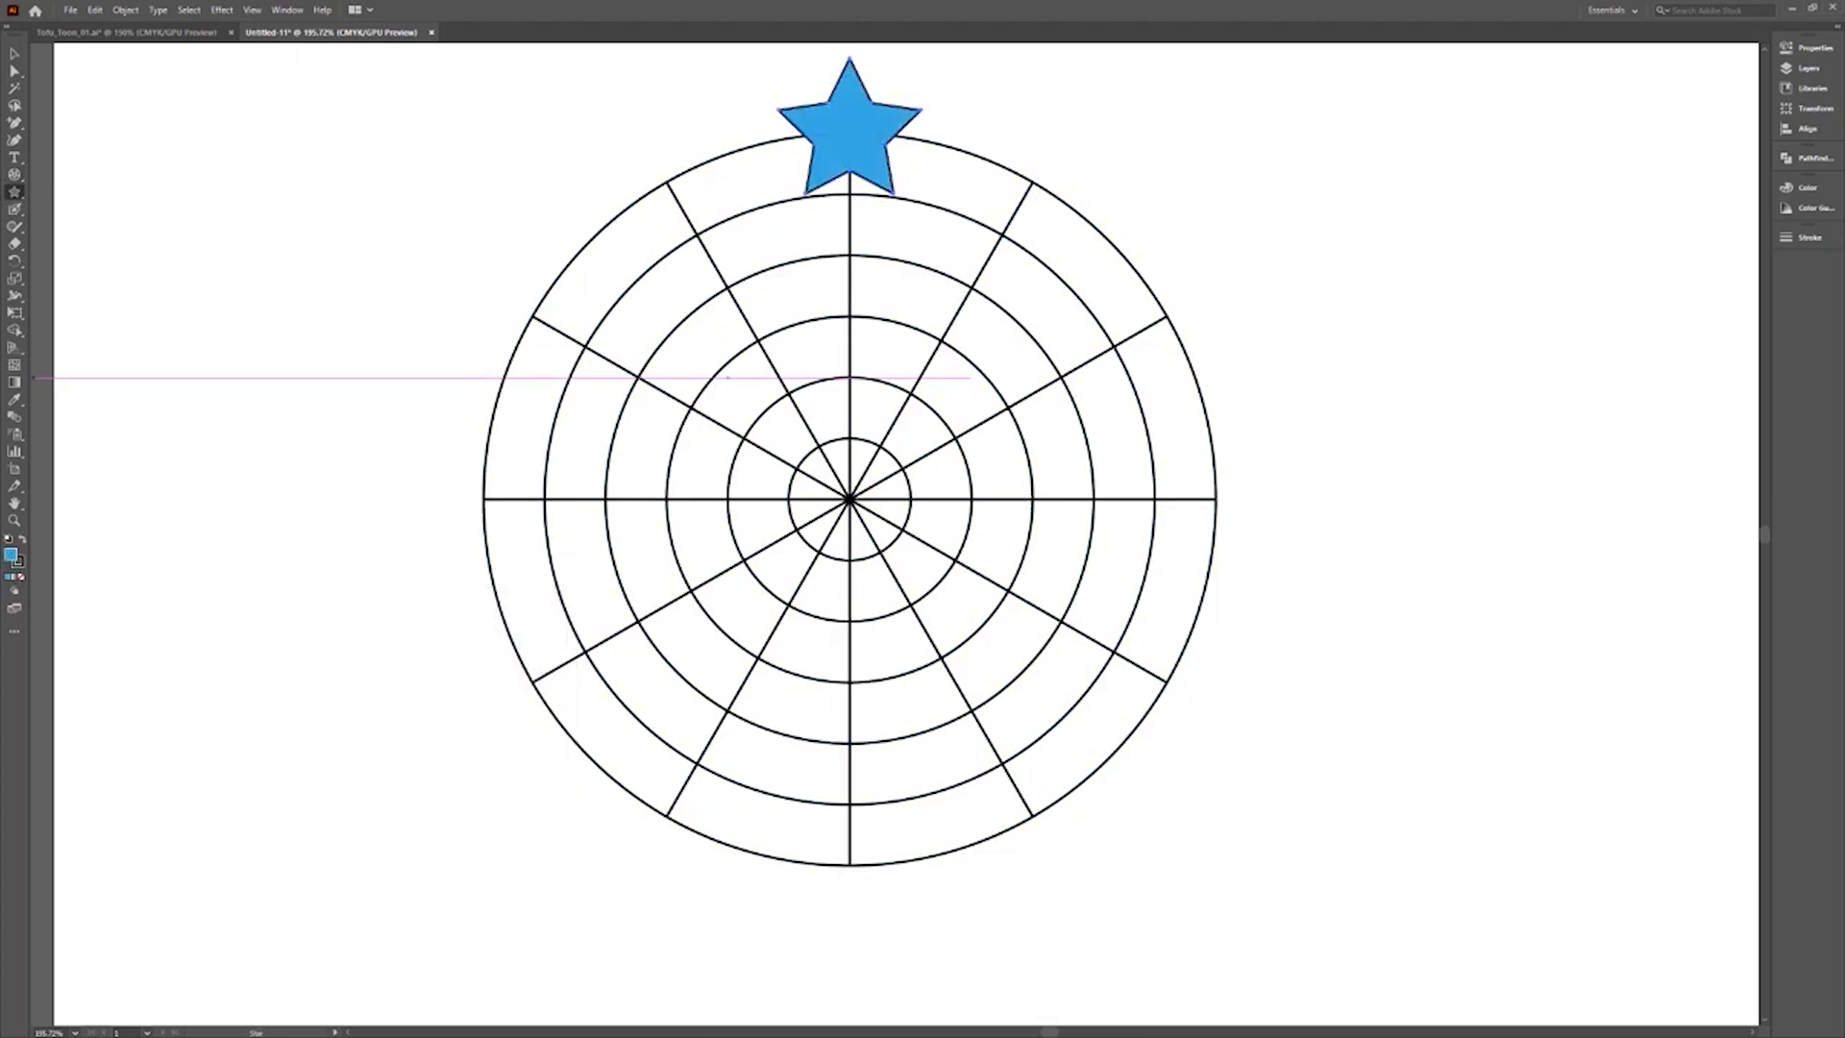
Rotate a copy of the blue star clockwise about the polar grid's centre to the adjacent radial divider.
click(15, 260)
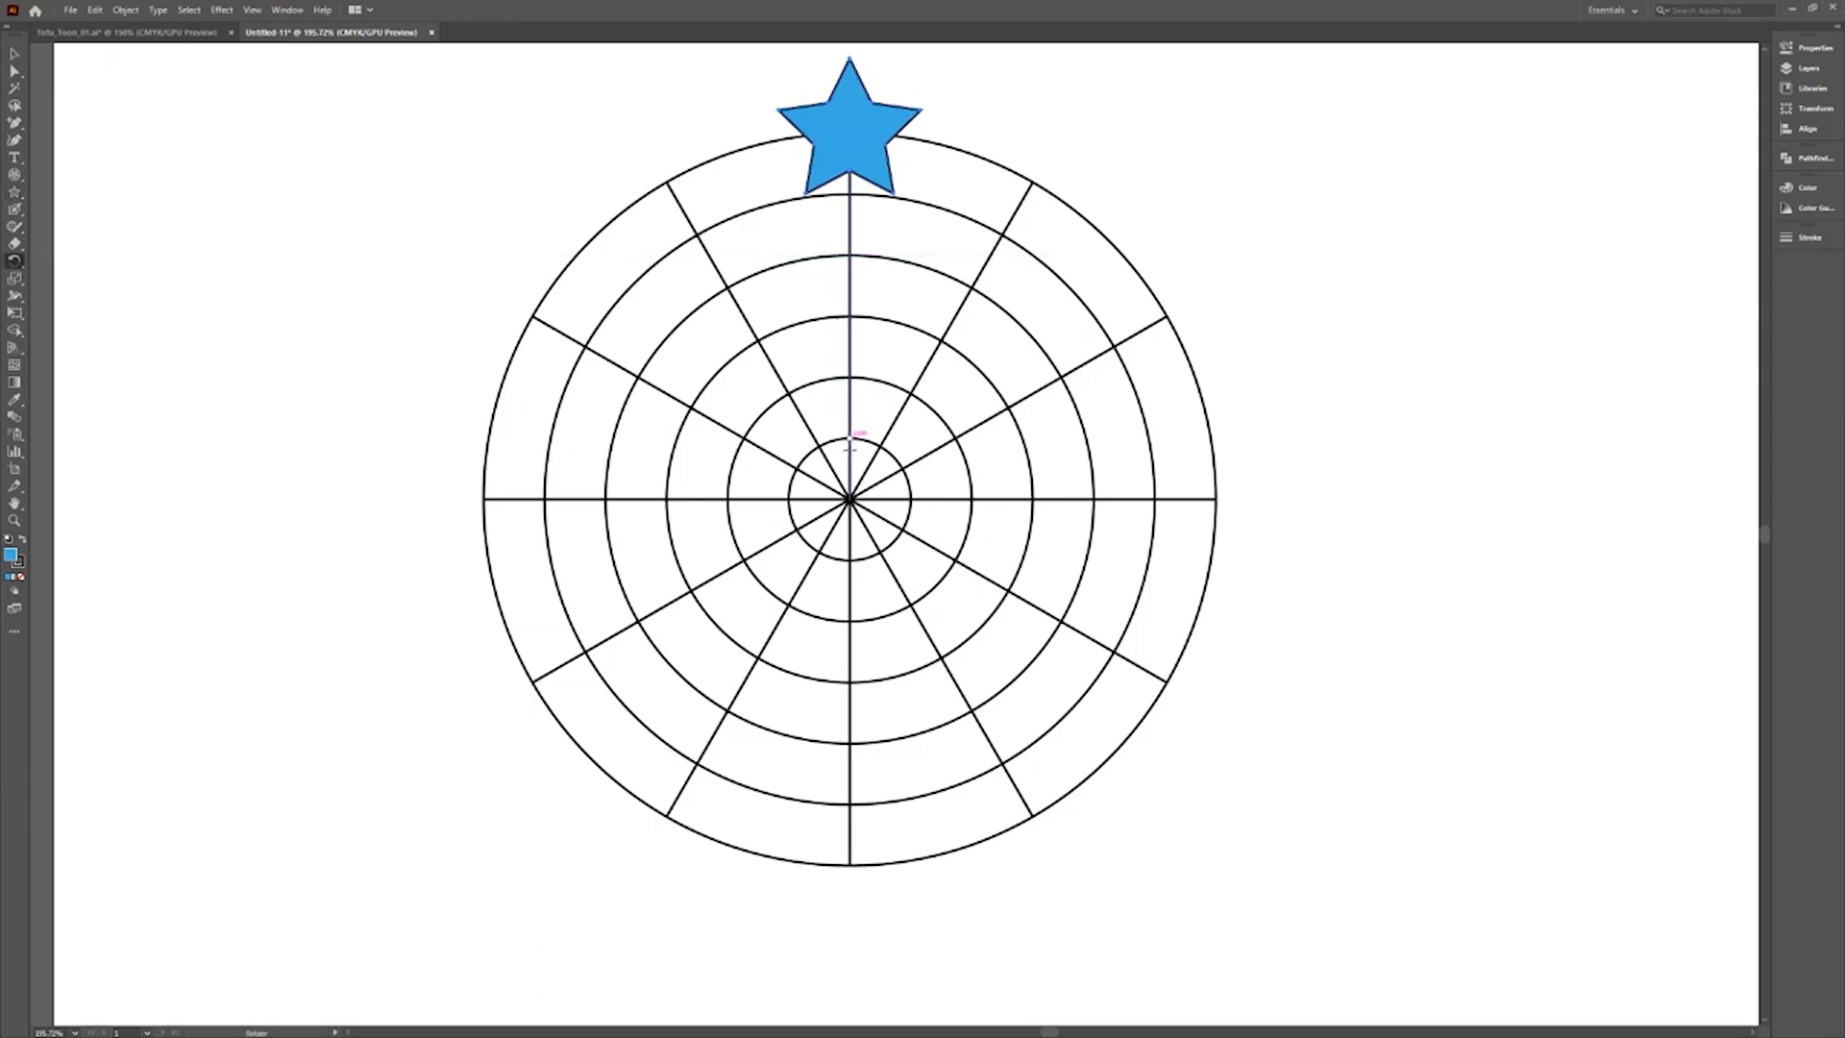
click(850, 499)
drag(940, 330, 945, 440)
key(alt)
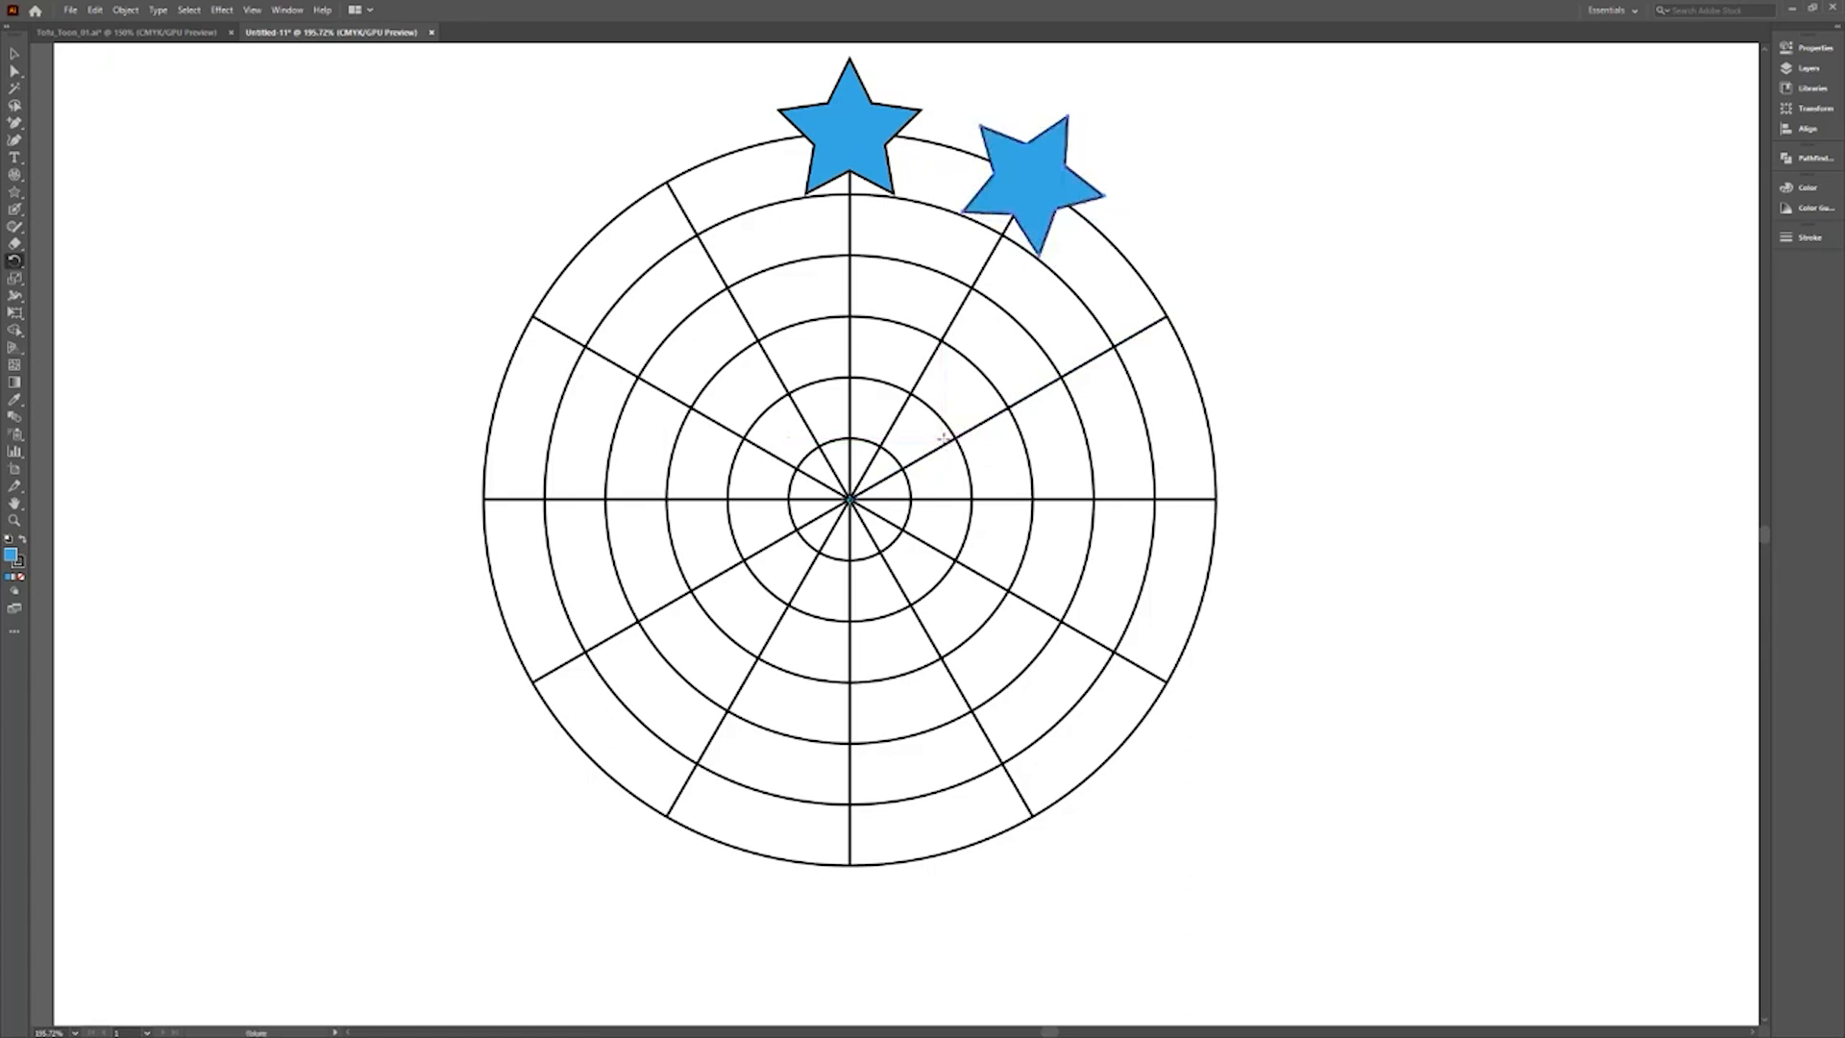
Repeat the star's rotated copy with Transform Again until twelve stars ring the polar grid.
key(v)
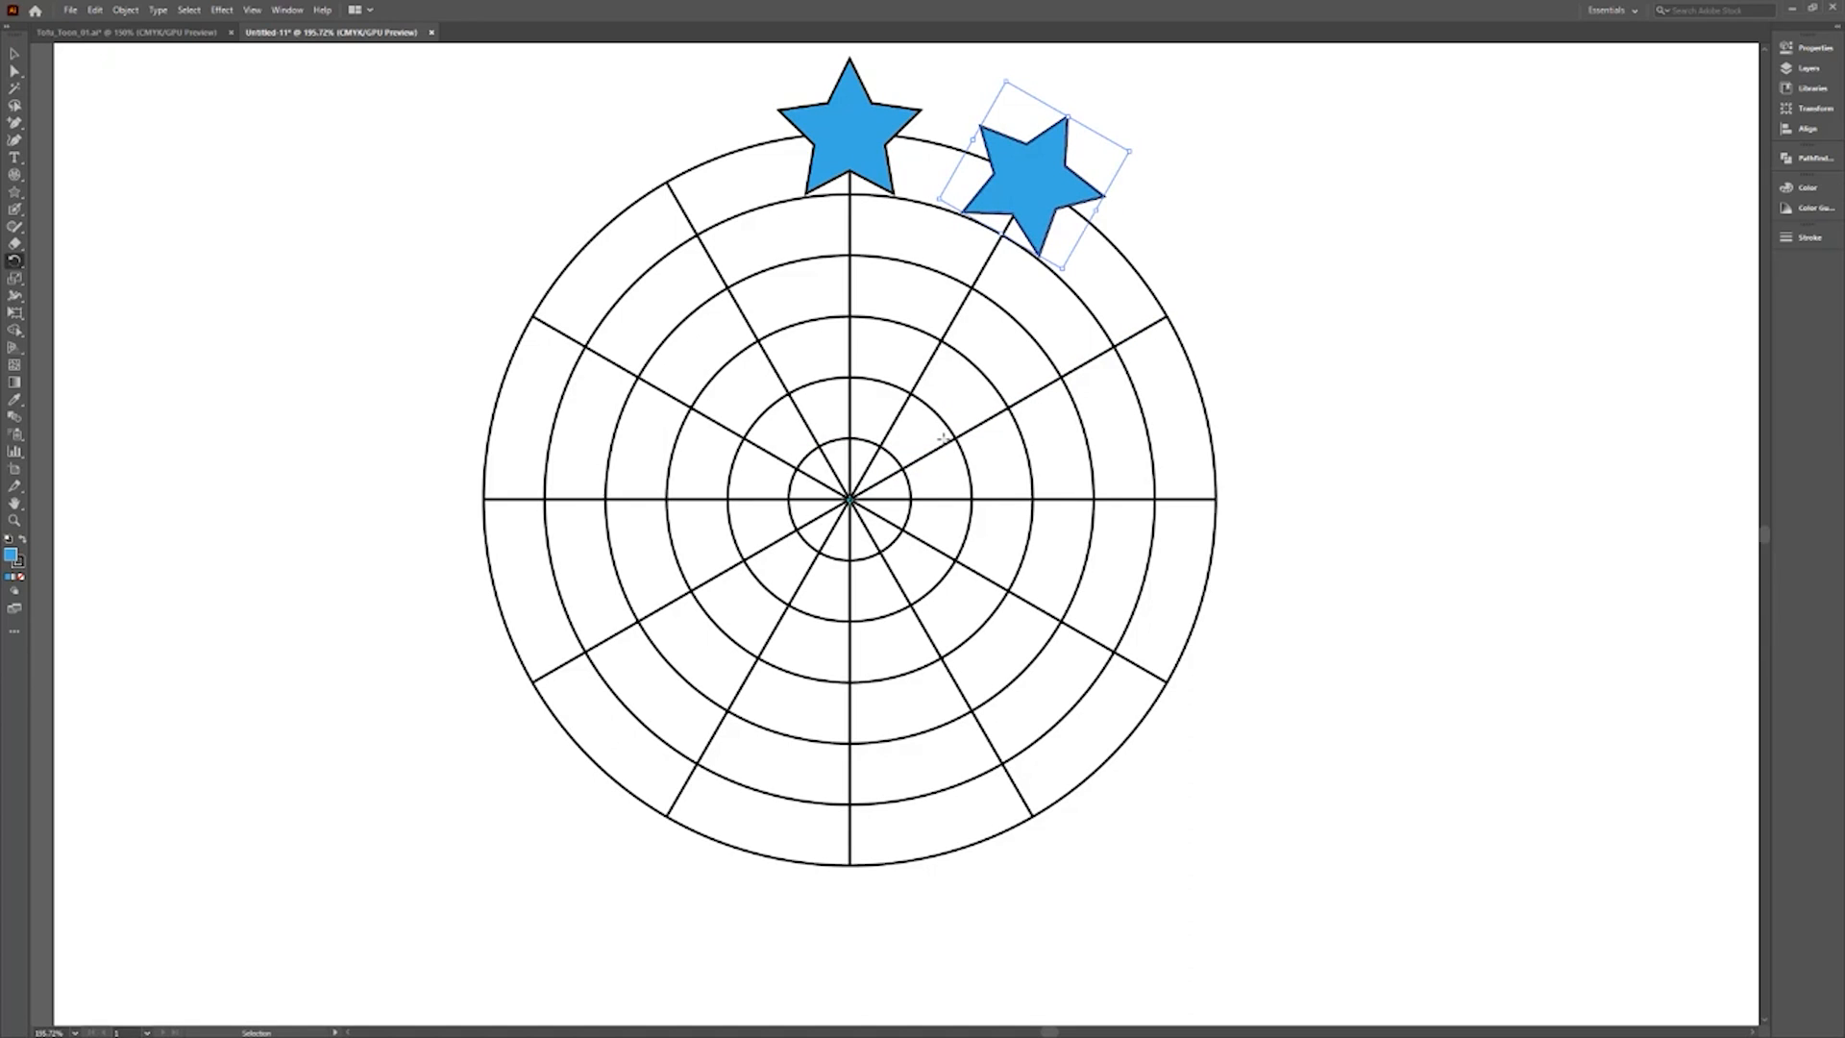
key(ctrl+d)
key(ctrl+d)
key(ctrl+d)
key(ctrl+d)
key(ctrl+d)
key(ctrl+d)
key(ctrl+d)
key(ctrl+d)
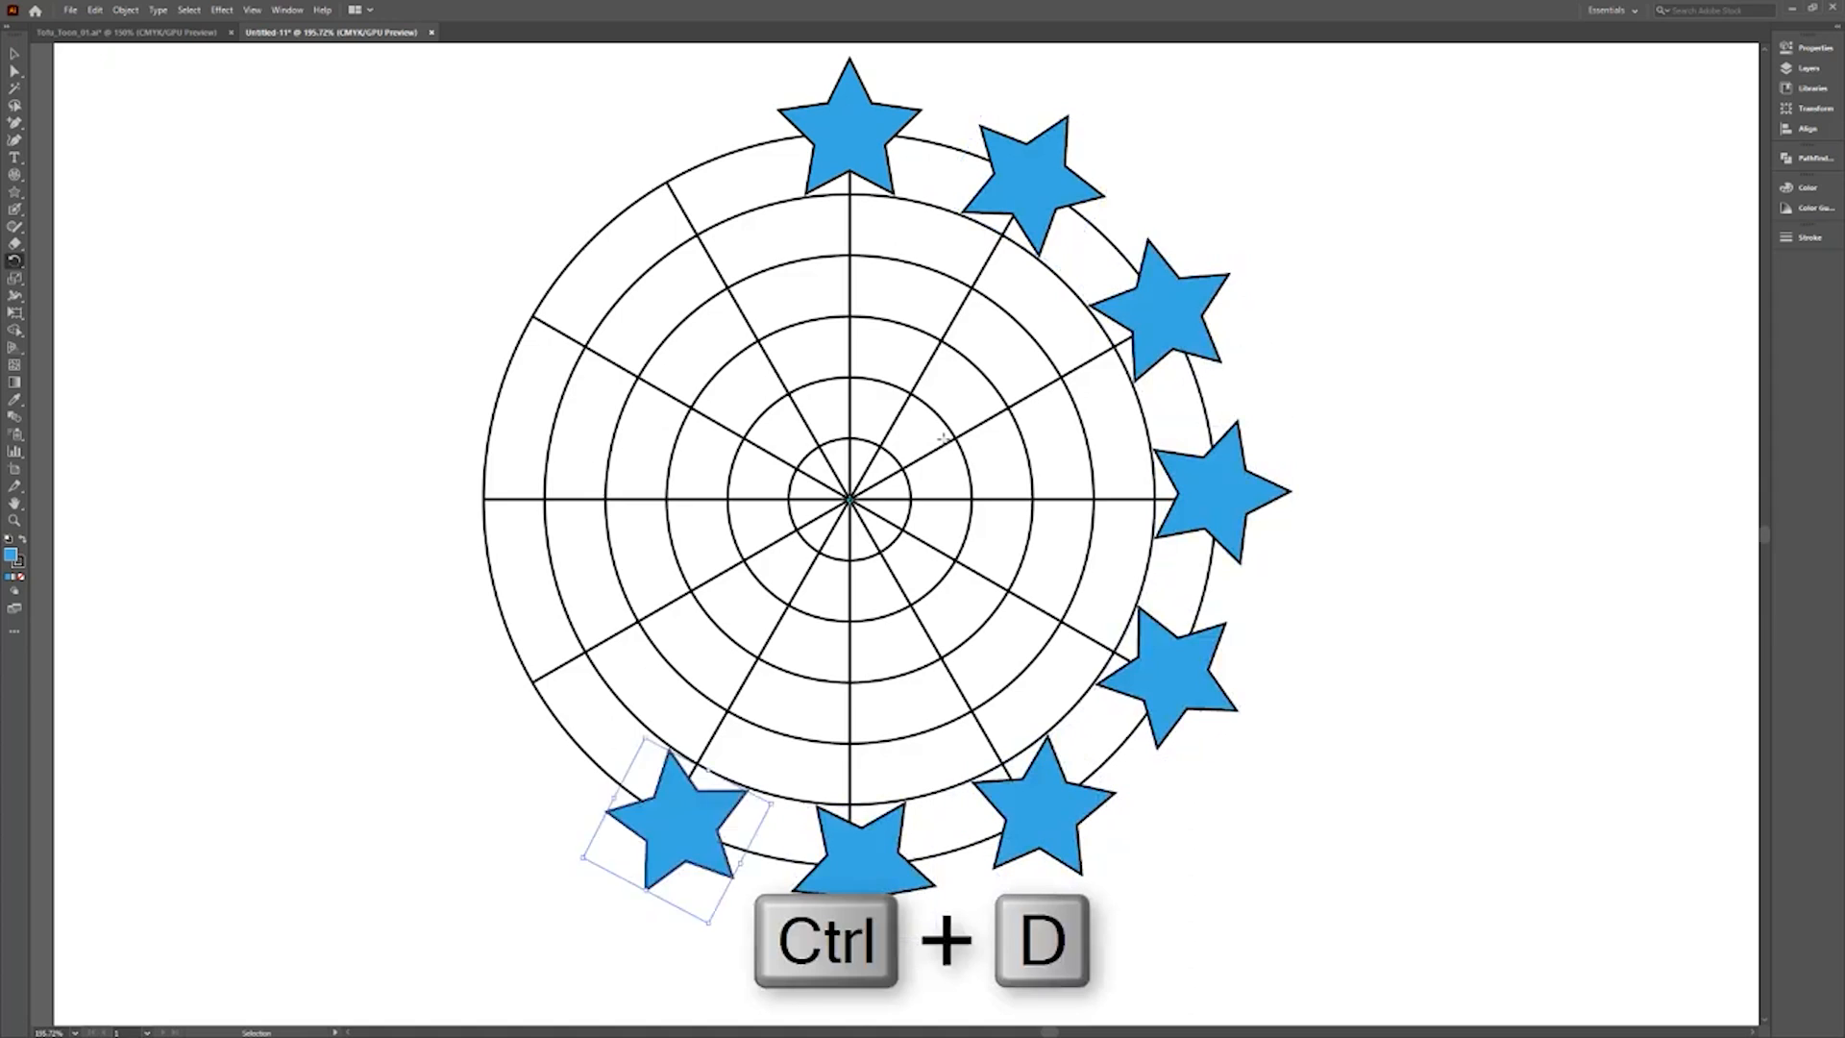
key(ctrl+d)
key(ctrl+d)
key(r)
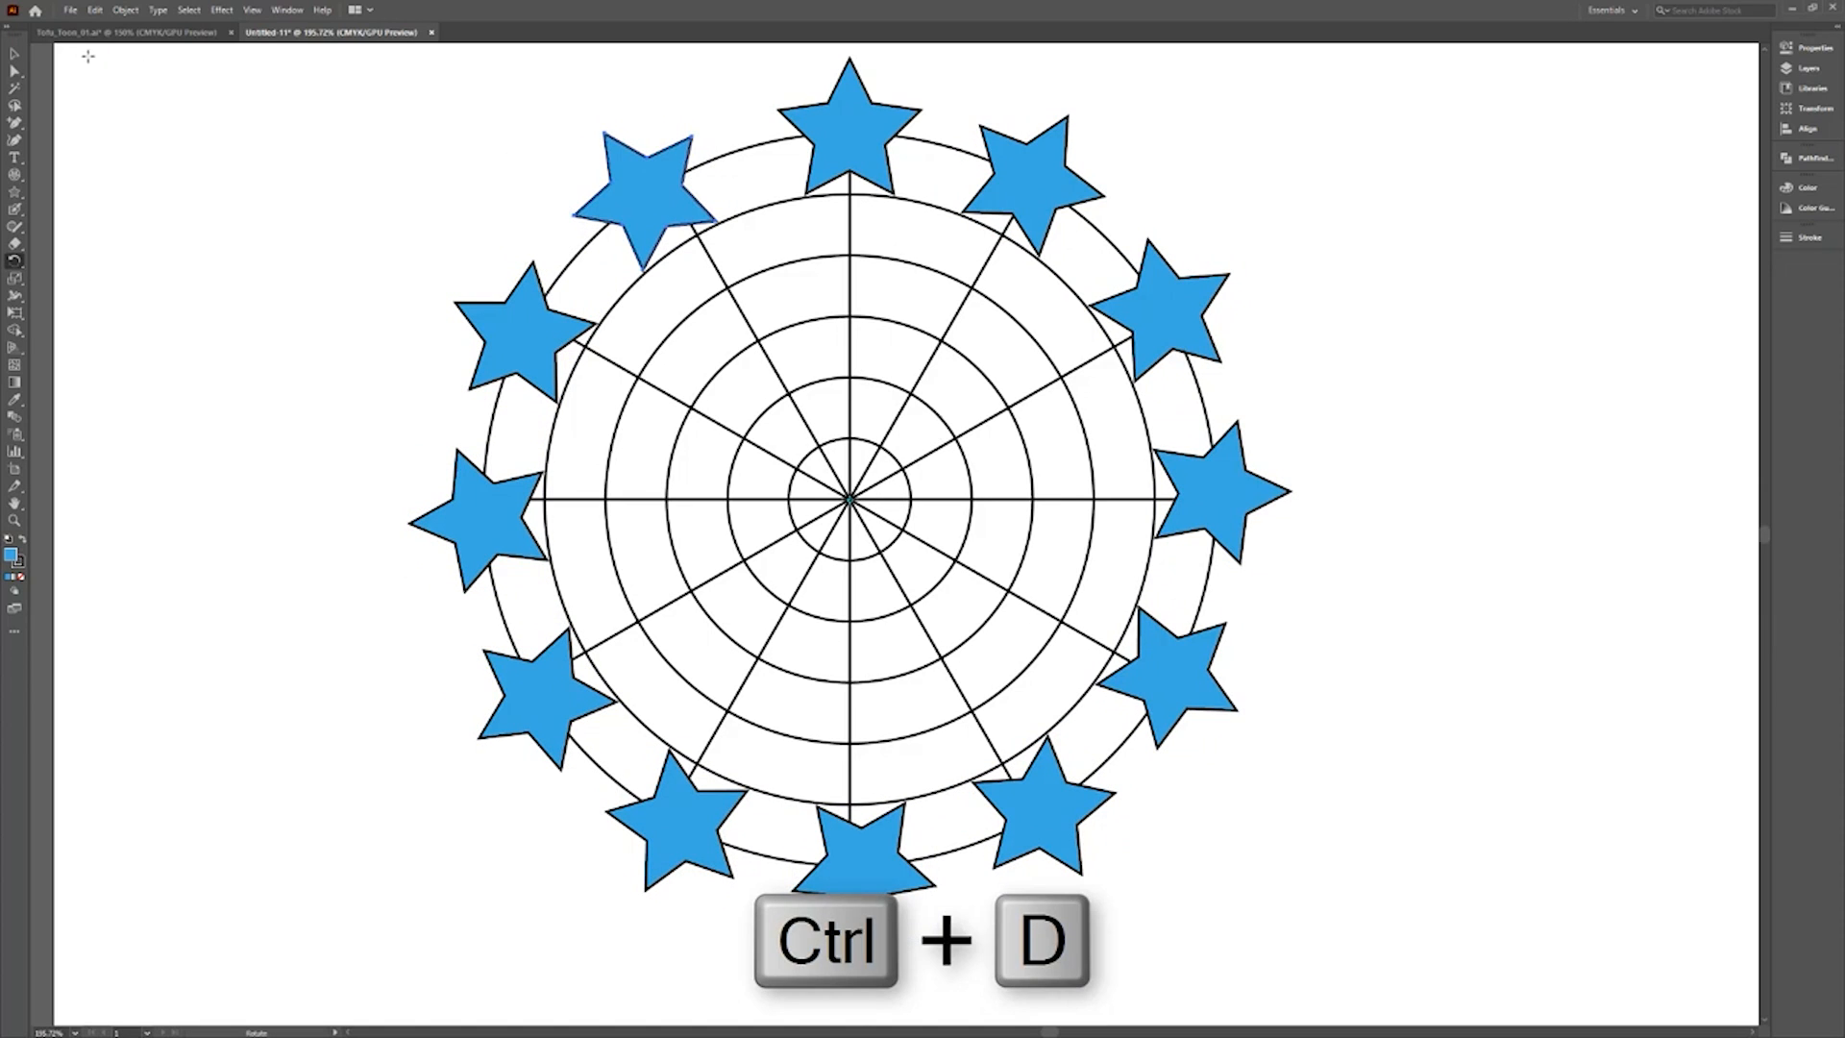
Select the polar grid behind the ring of stars and delete it.
key(v)
key(ctrl+a)
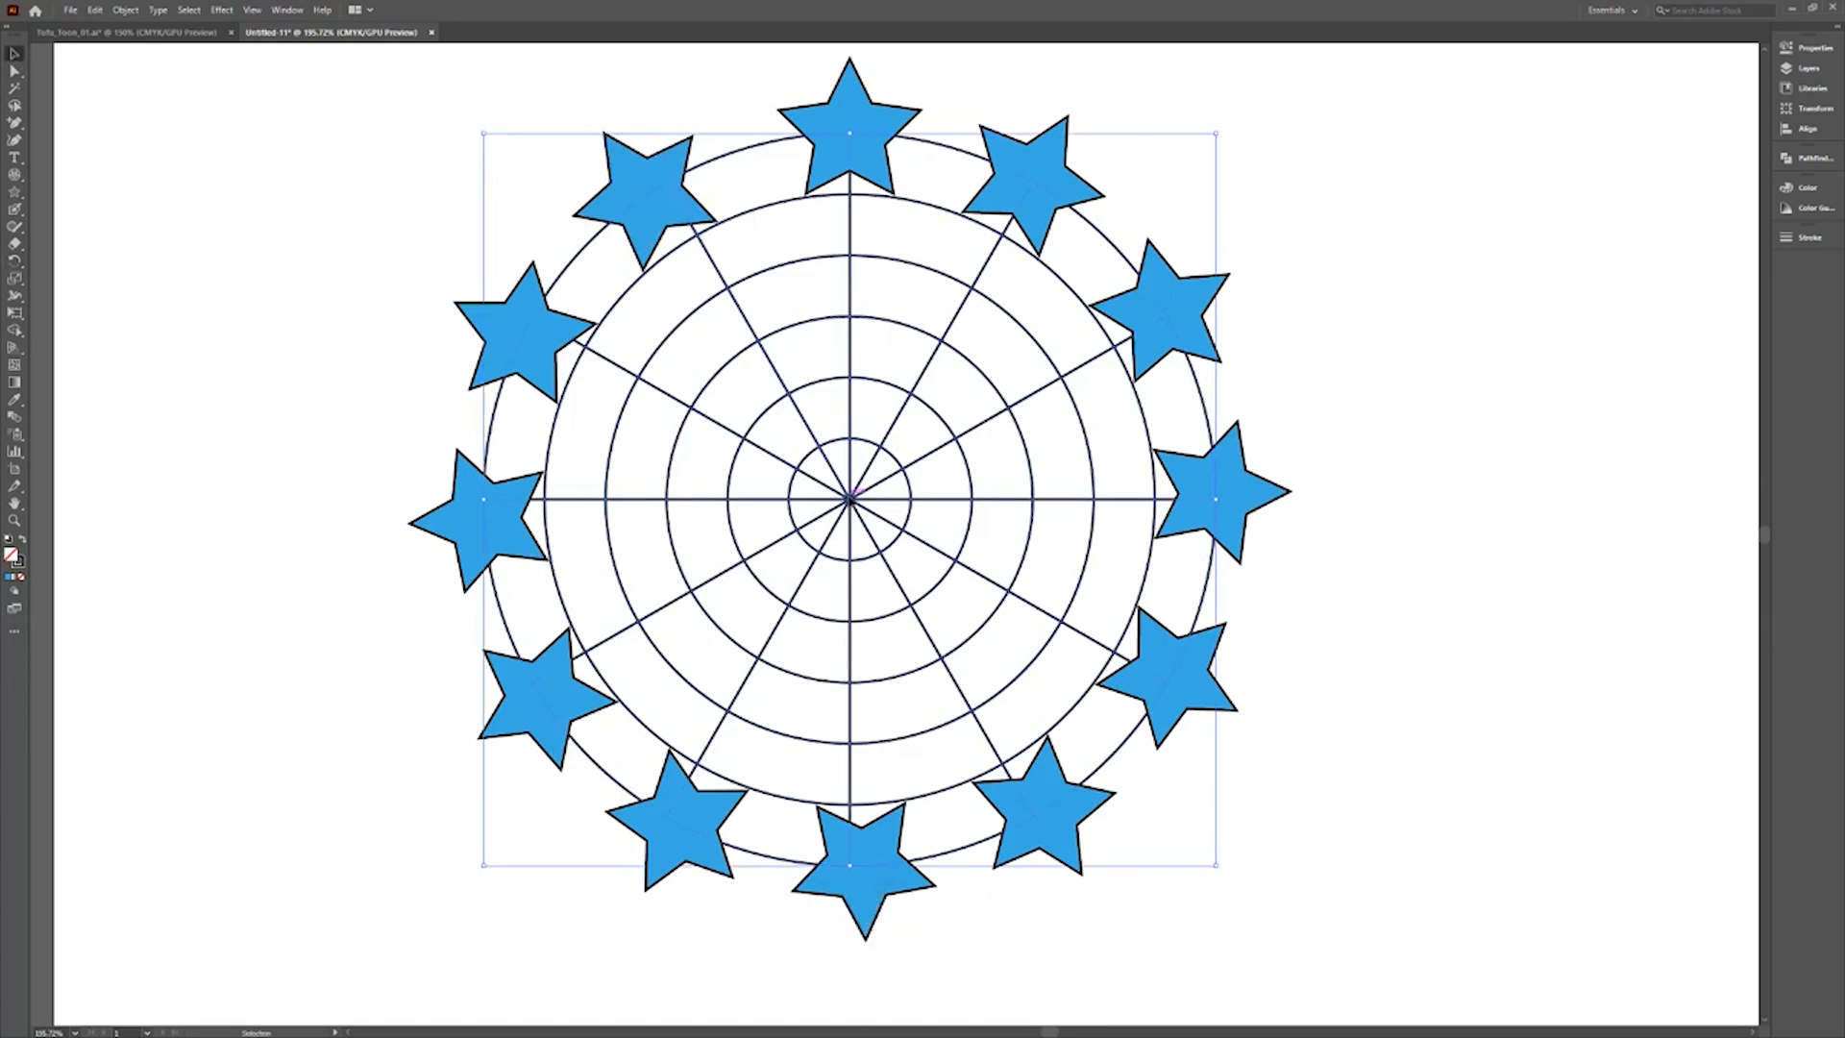
key(Delete)
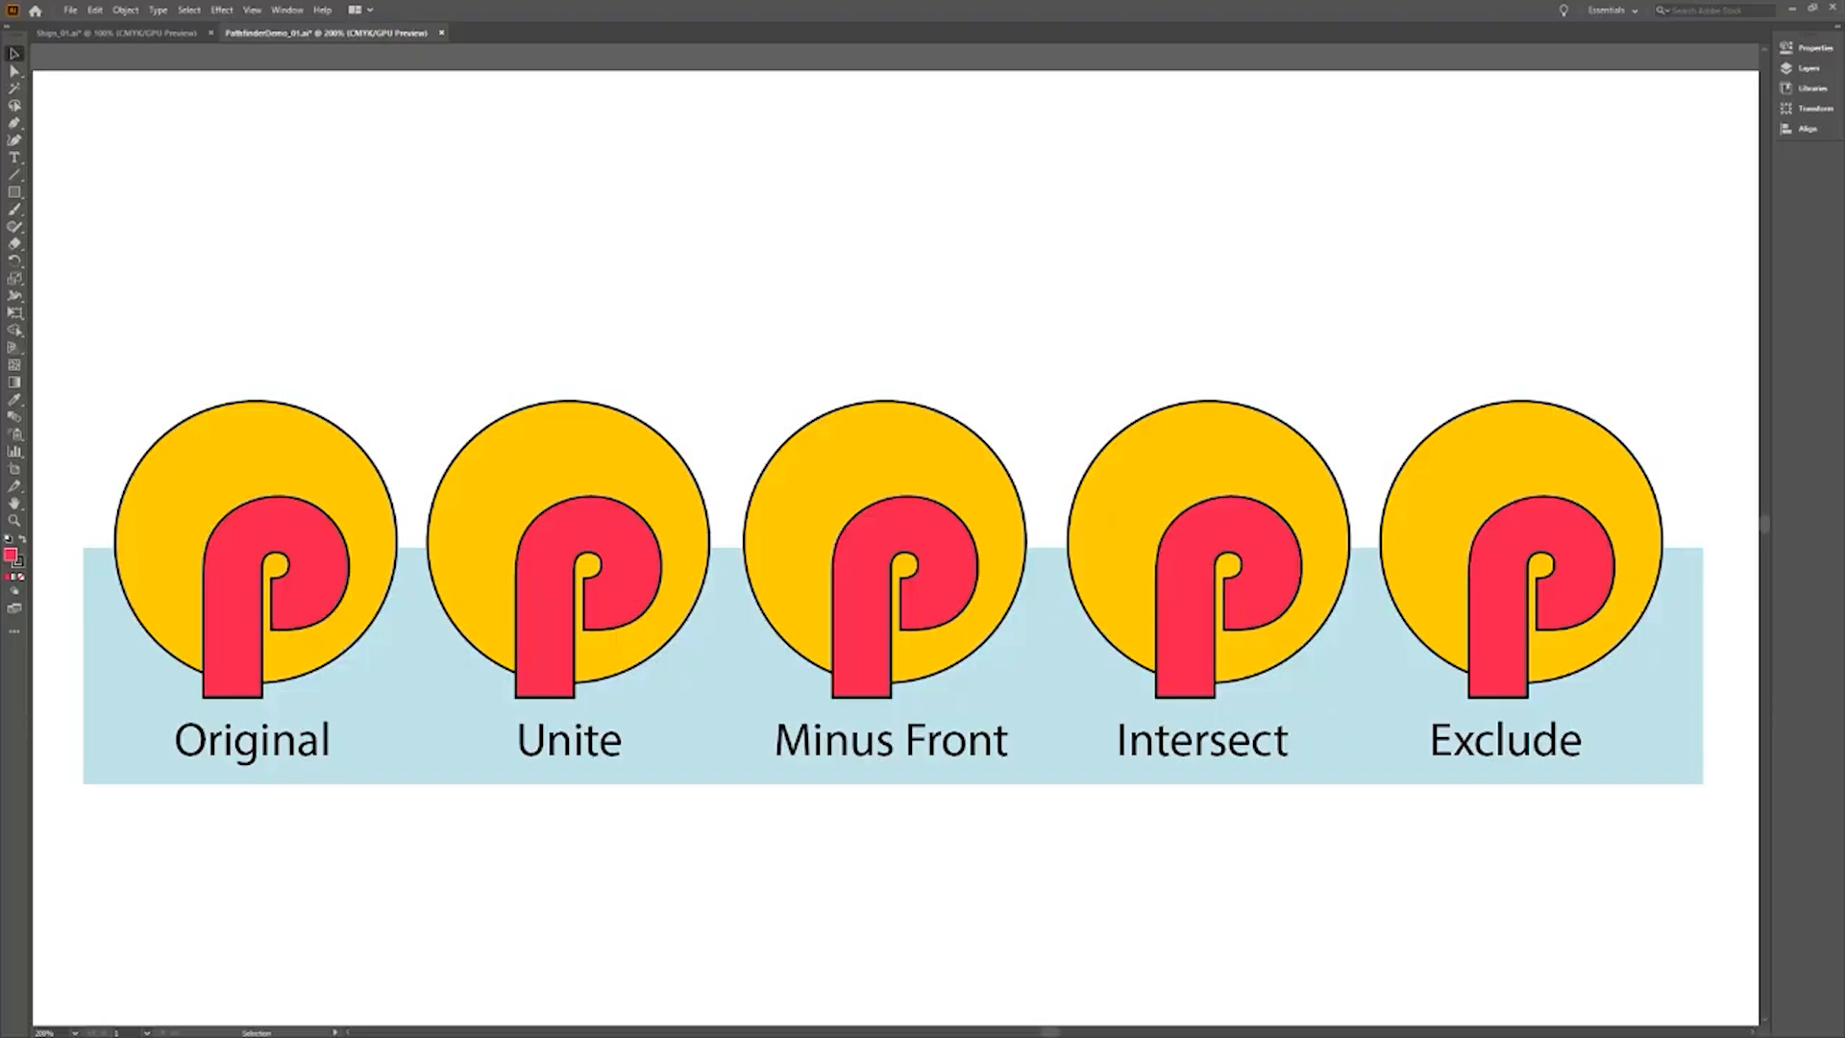
Show the Pathfinder controls and unite the circle and P shape above the Unite label.
click(288, 11)
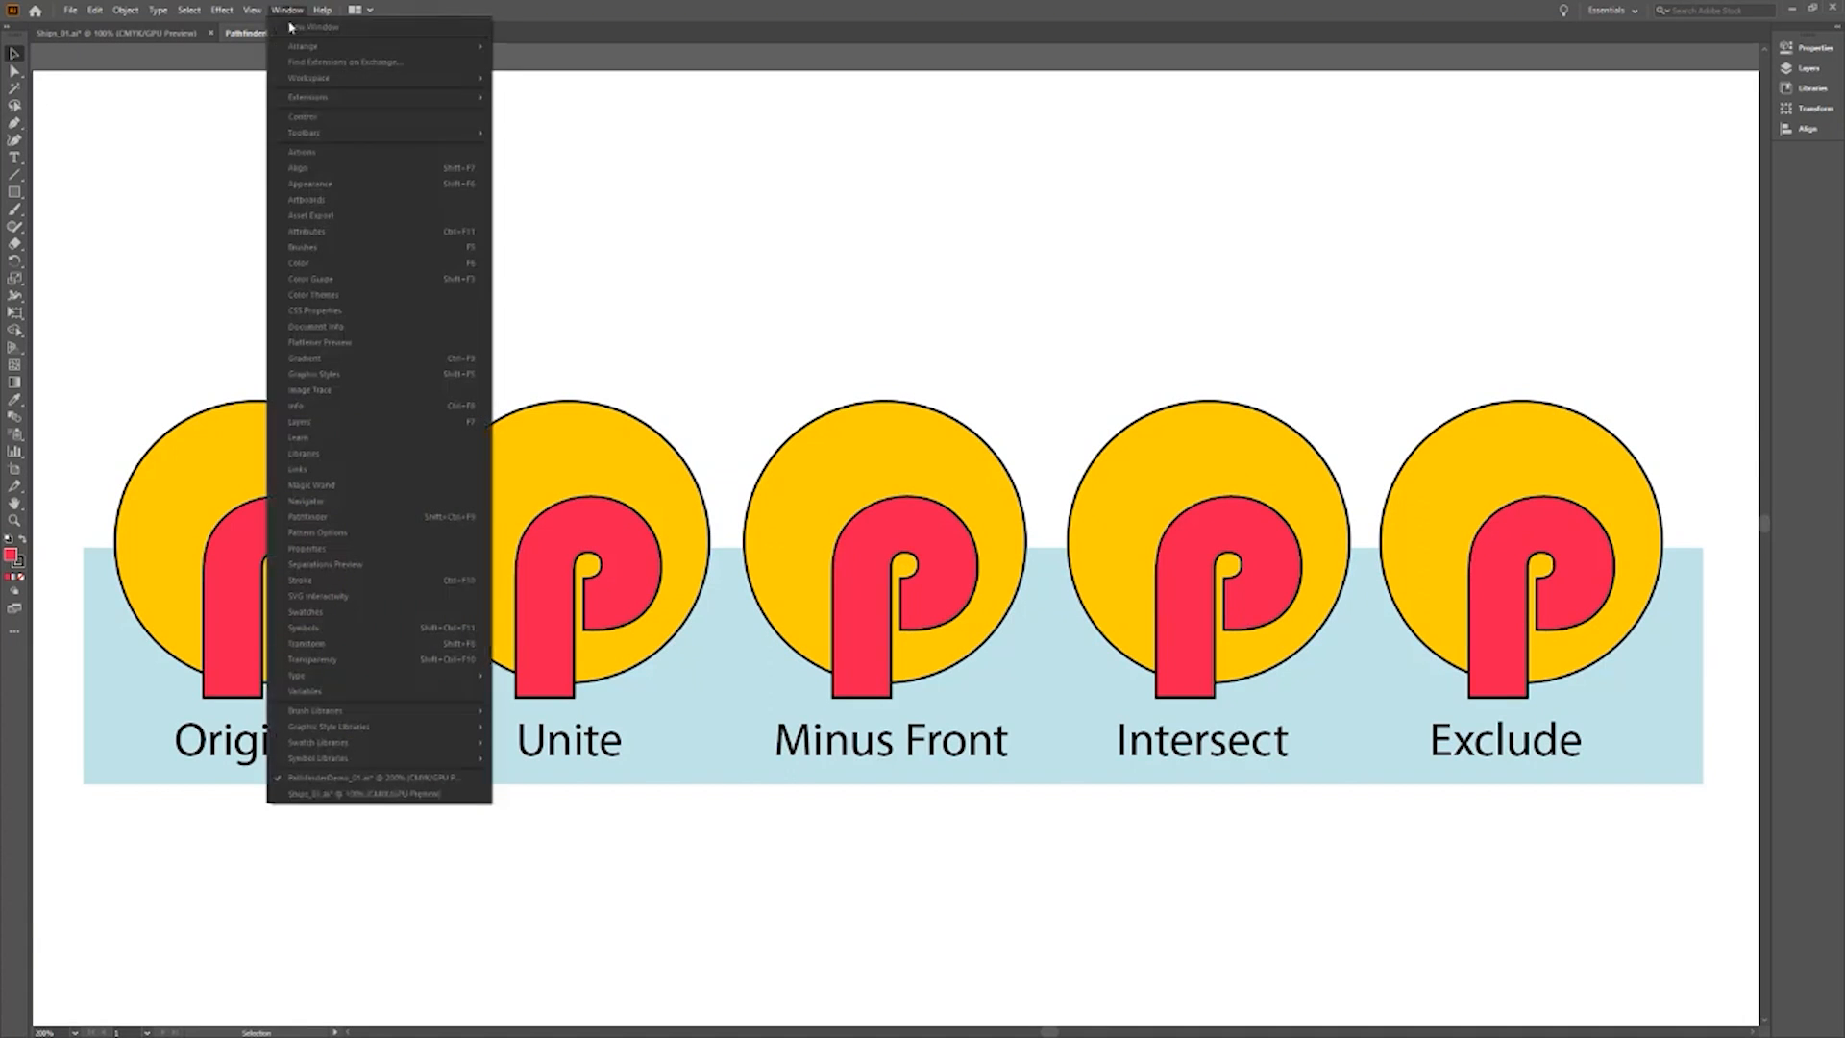
click(364, 520)
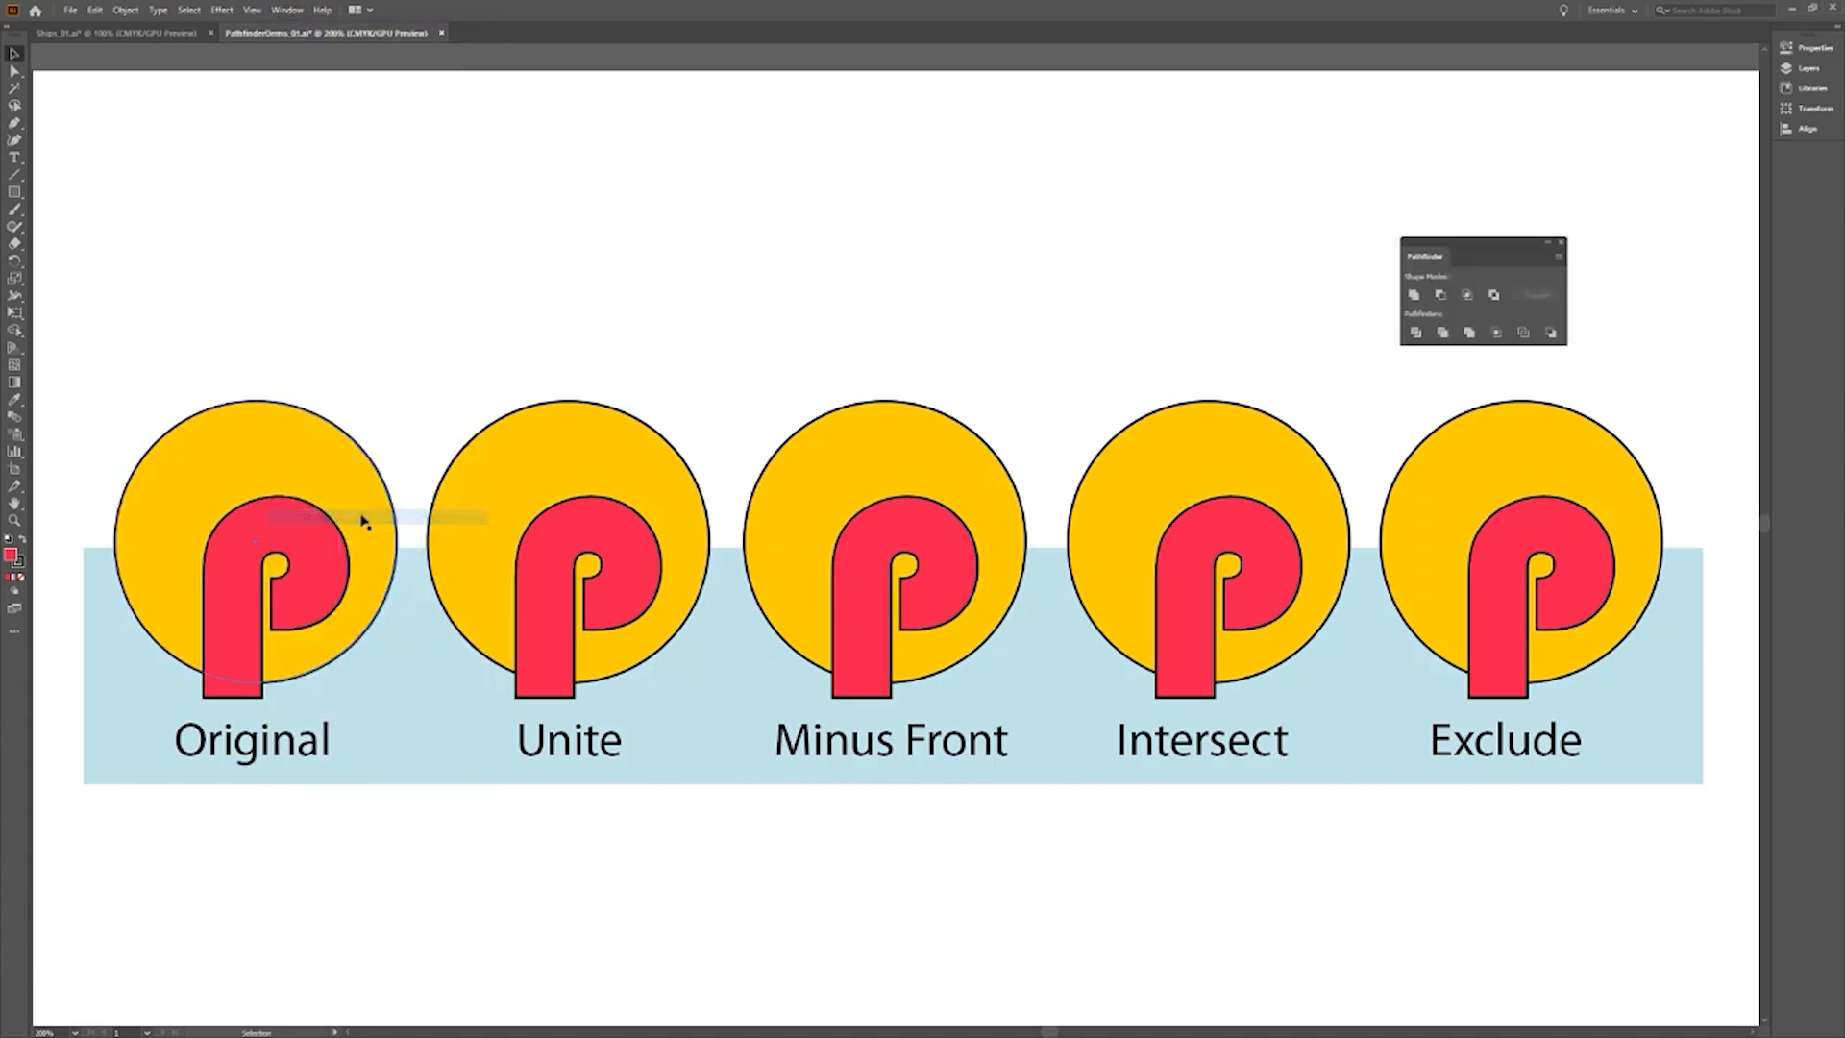
drag(552, 500, 658, 674)
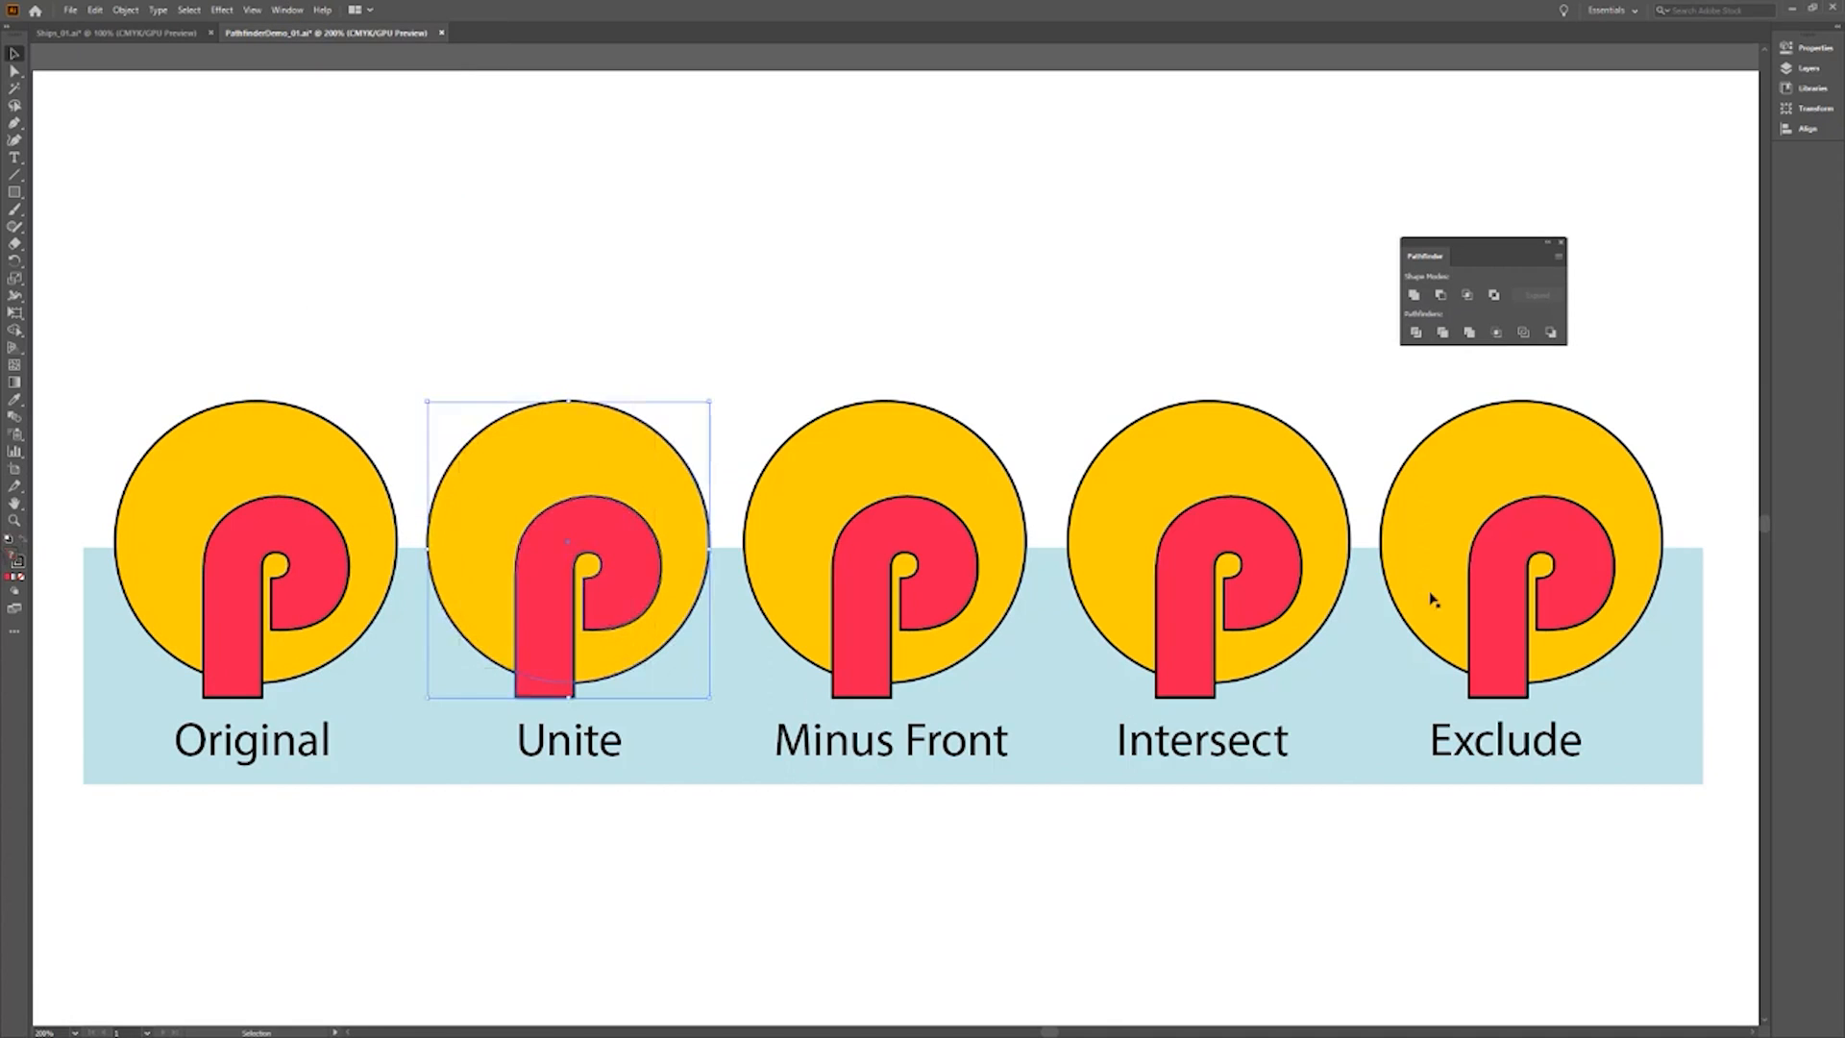
click(1414, 298)
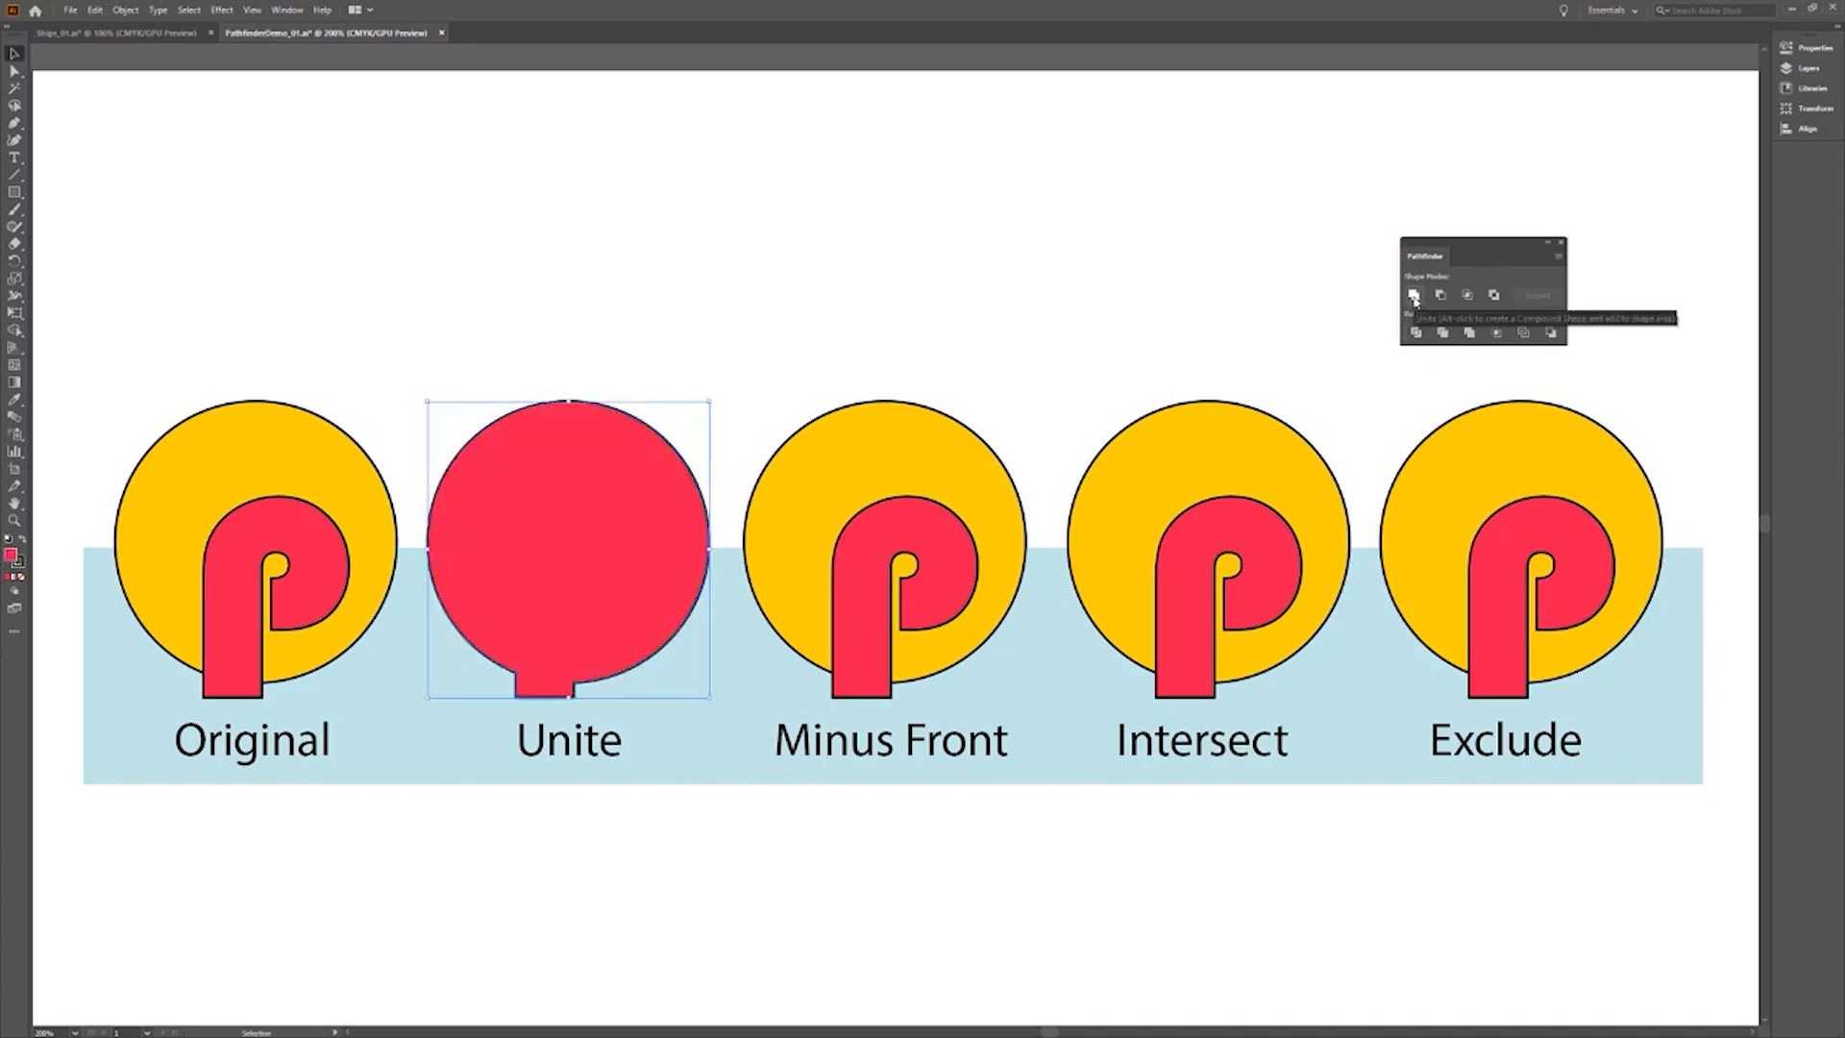
Apply Minus Front to the logo above the Minus Front label and Intersect to the one above the Intersect label.
drag(939, 569, 980, 672)
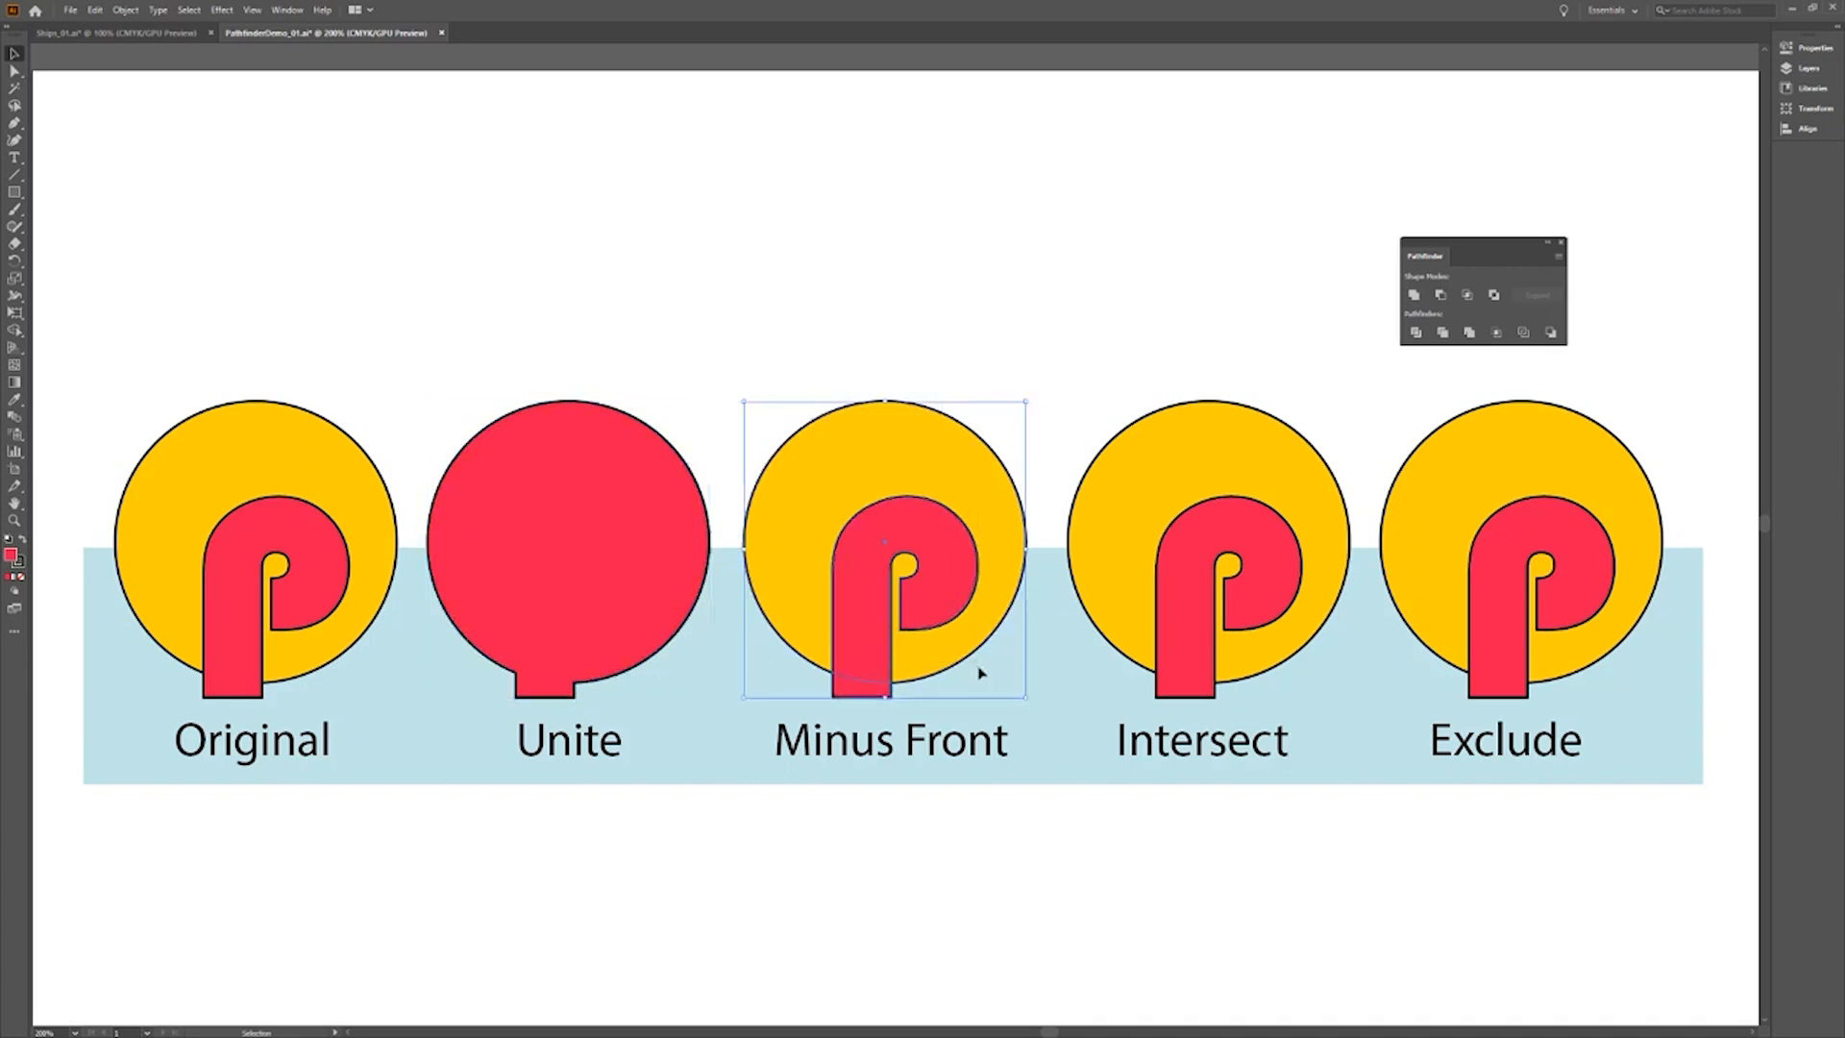
click(1440, 295)
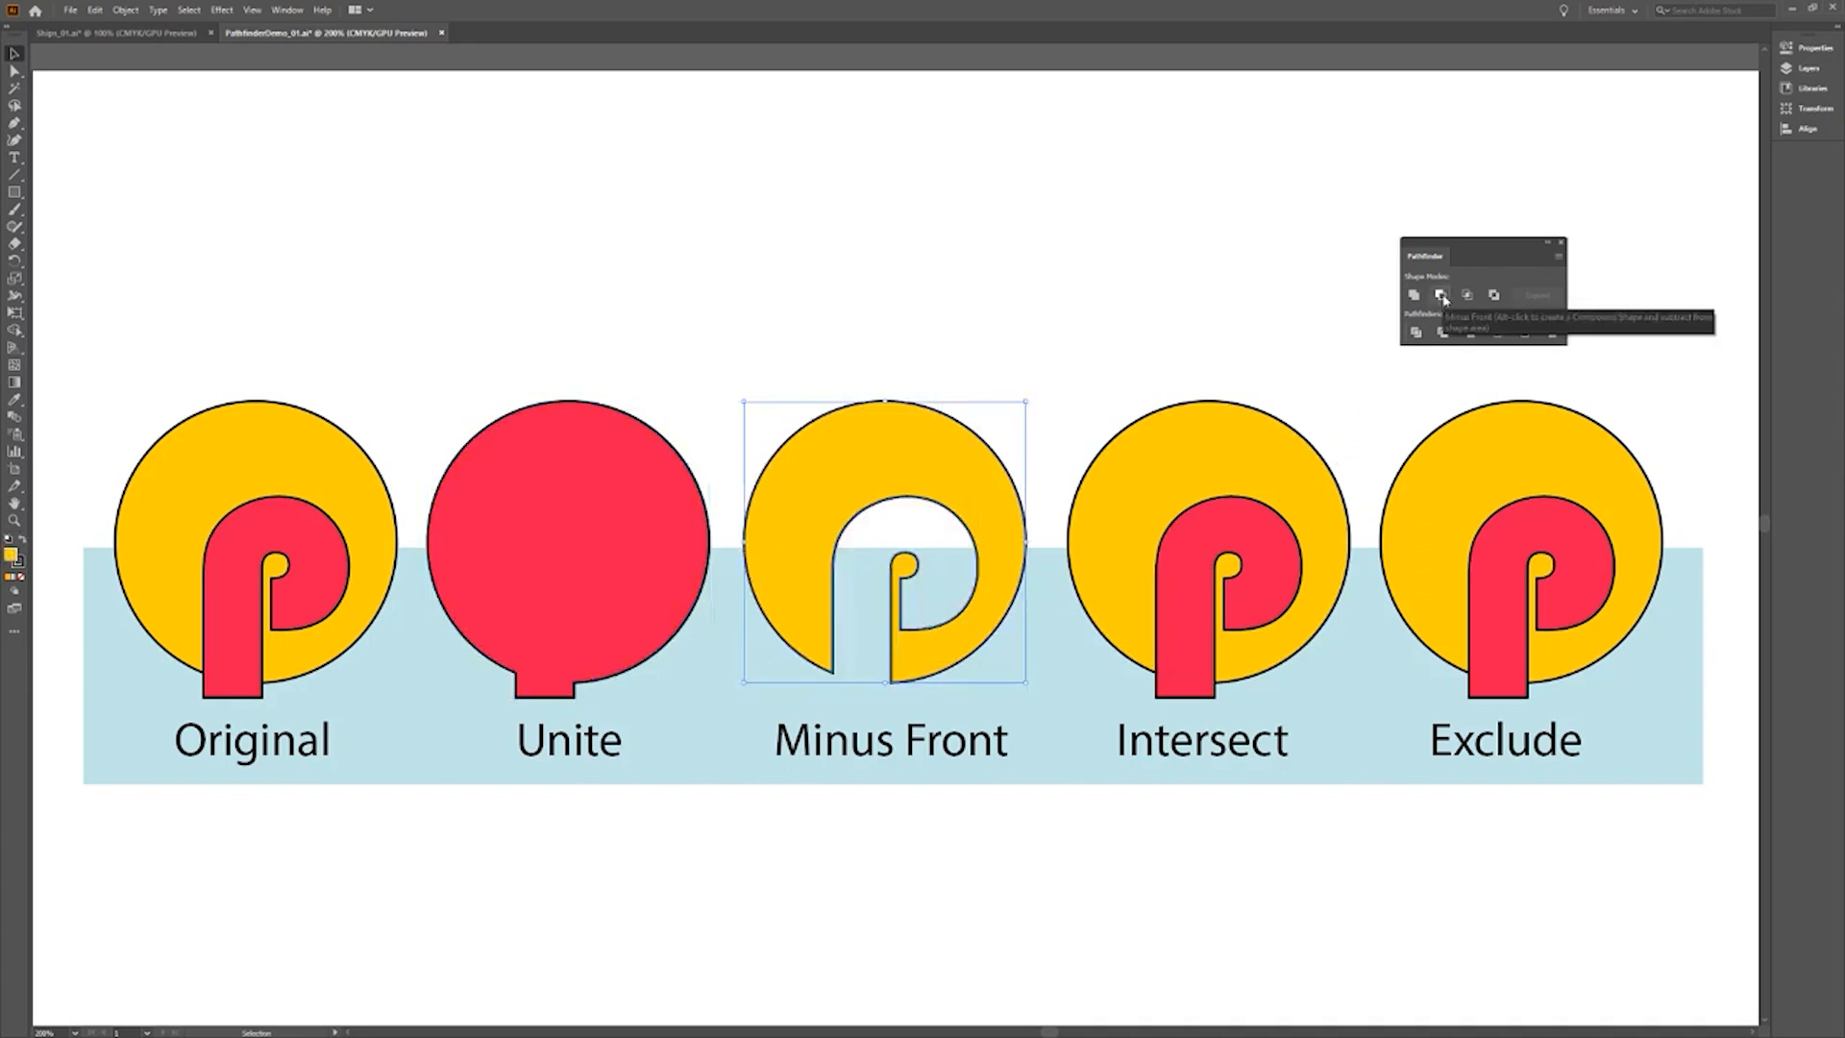
drag(1141, 369, 1321, 684)
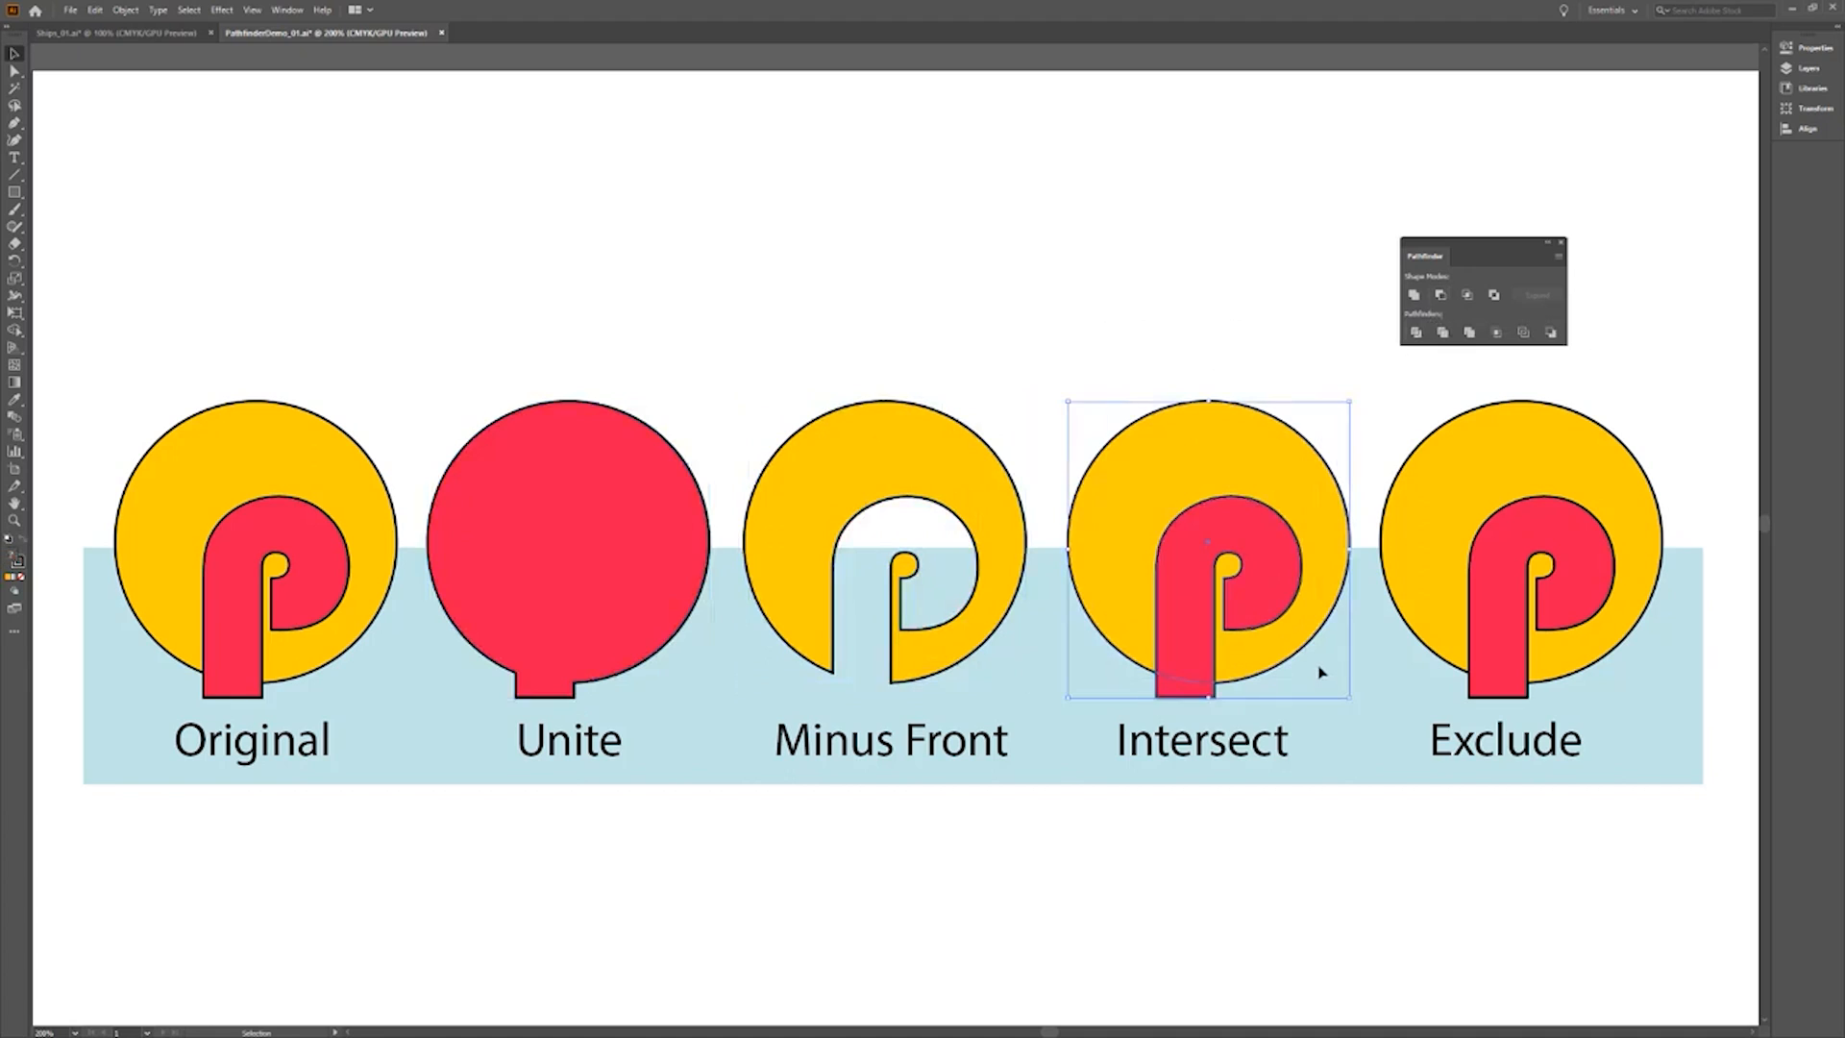
click(1468, 295)
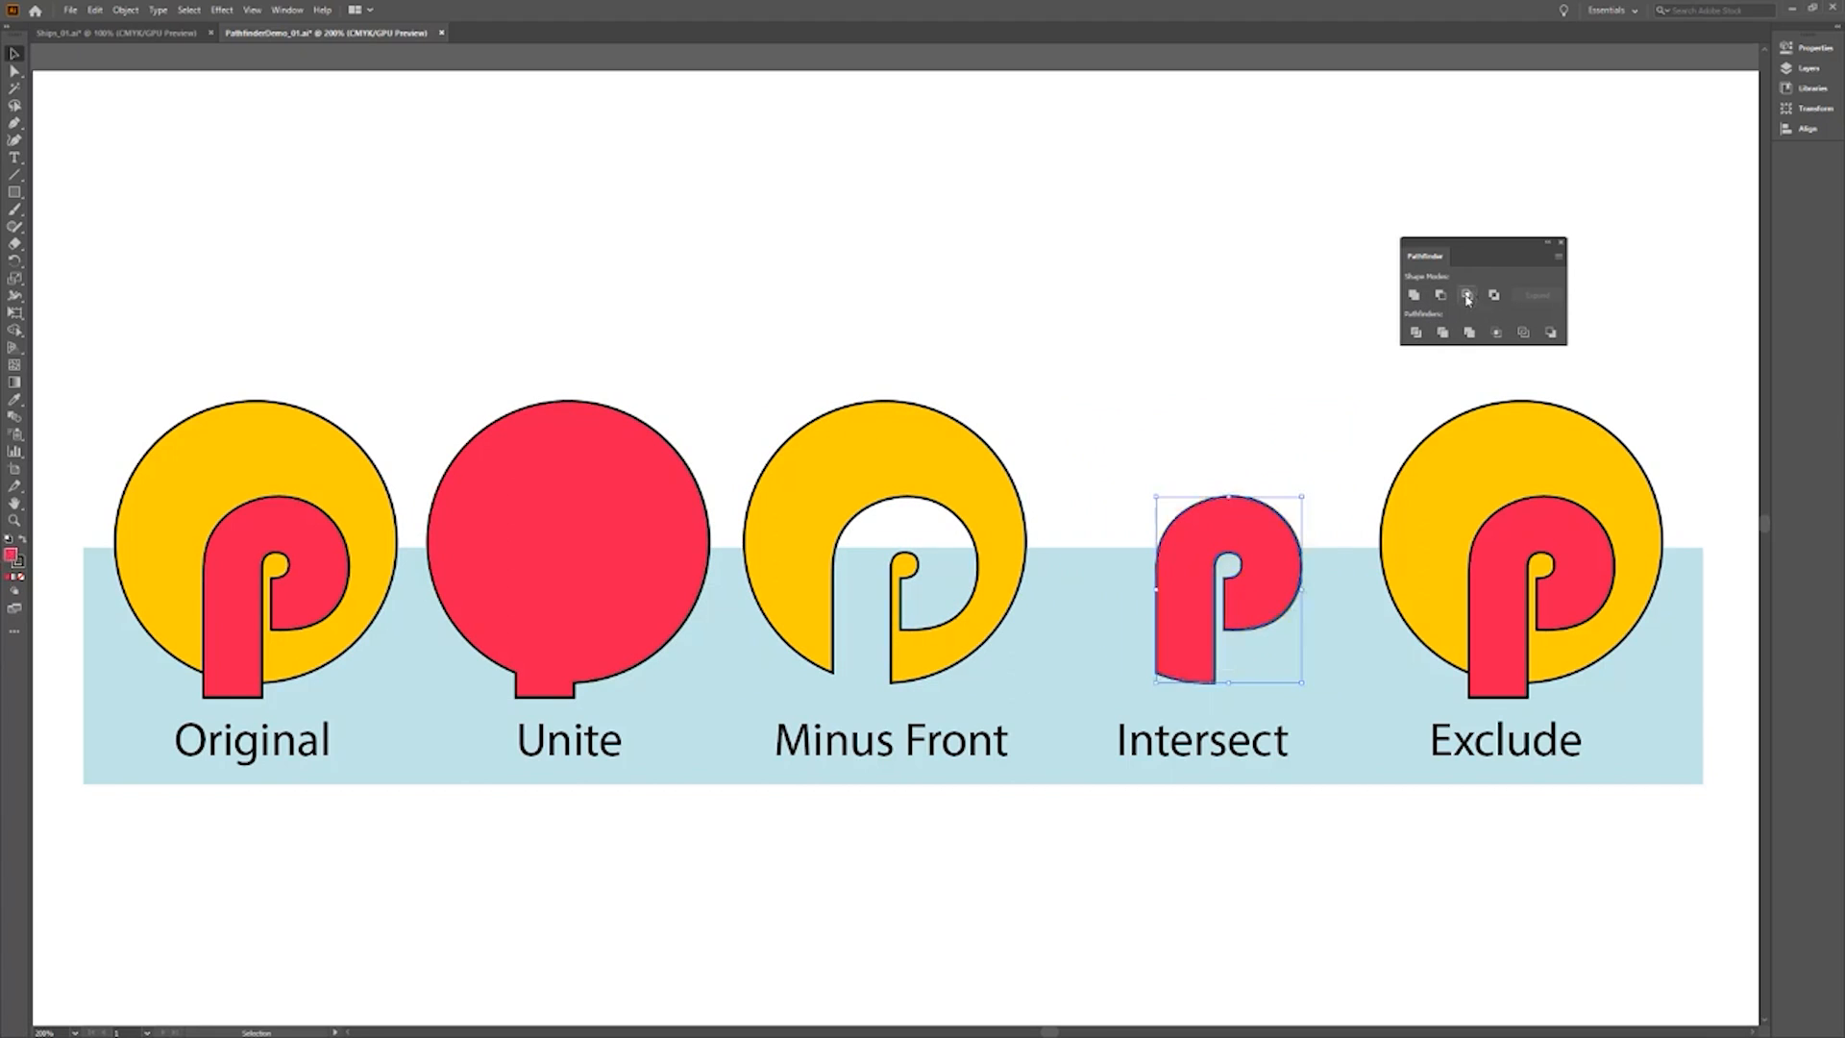
Apply Exclude to the circle and P shape above the Exclude label.
drag(1433, 385, 1674, 673)
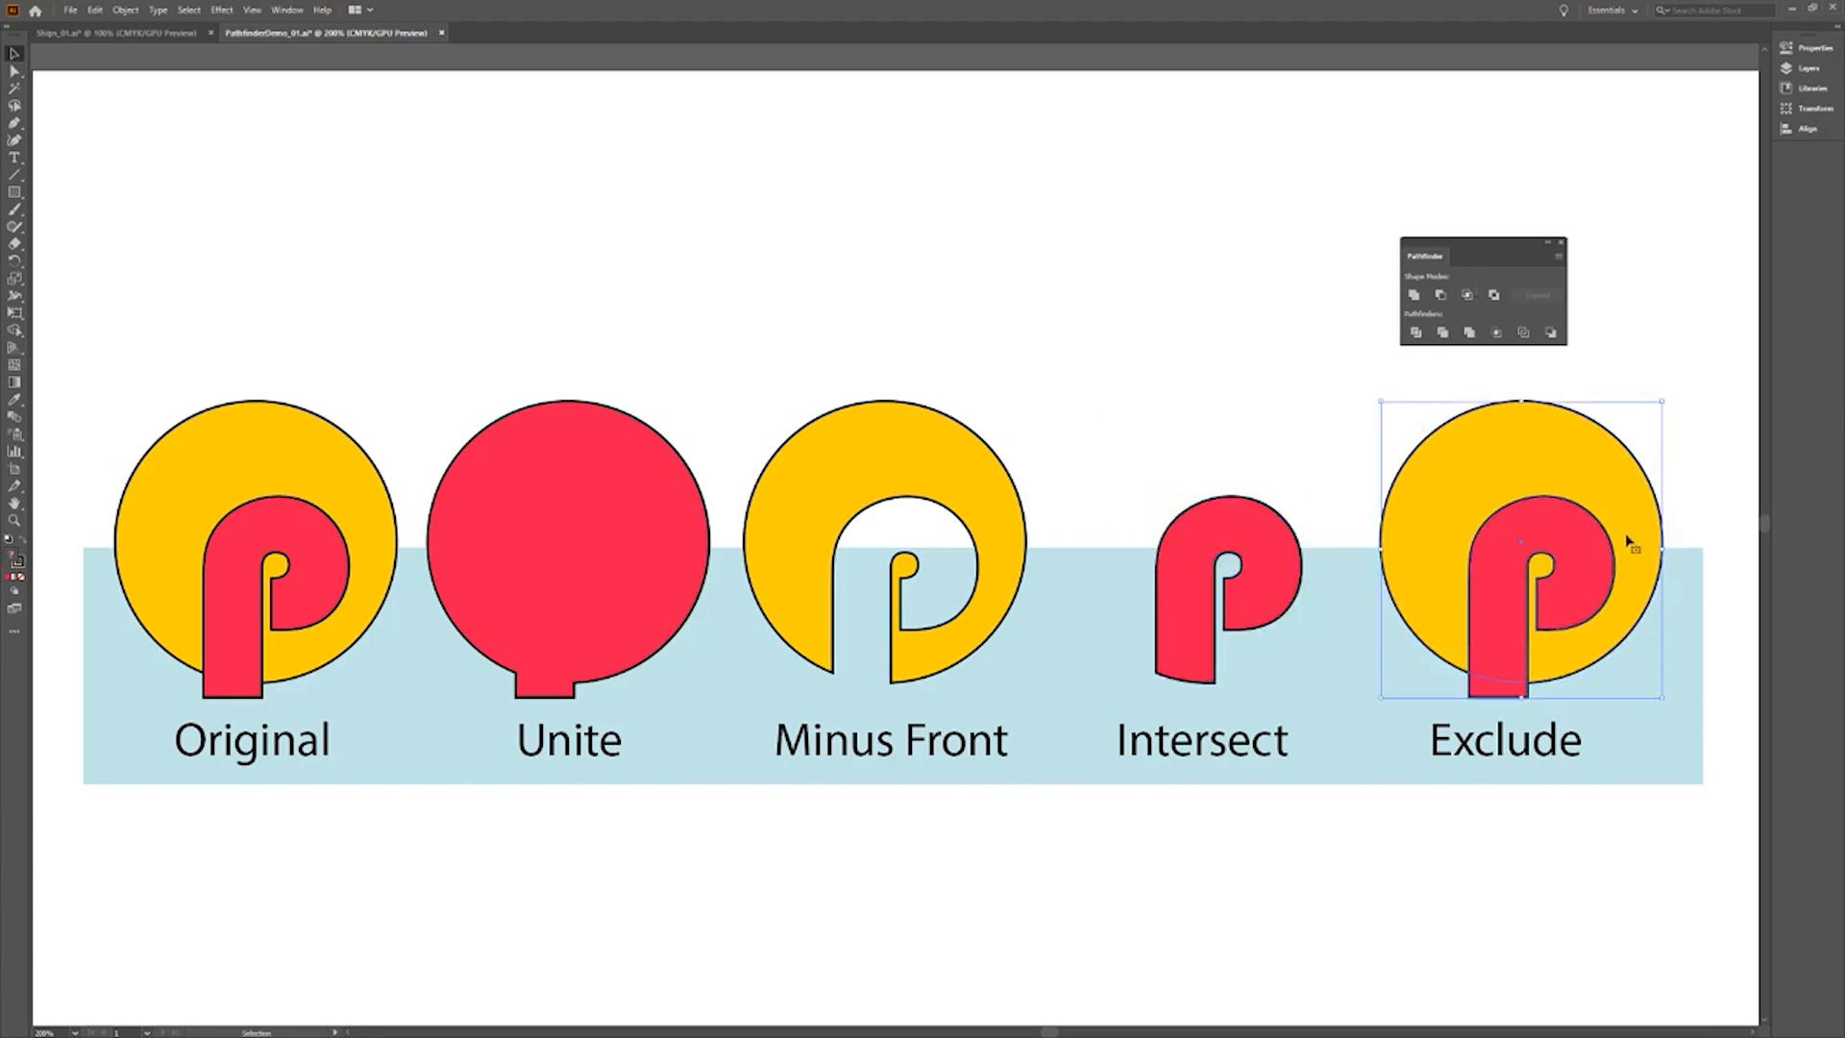
click(1494, 295)
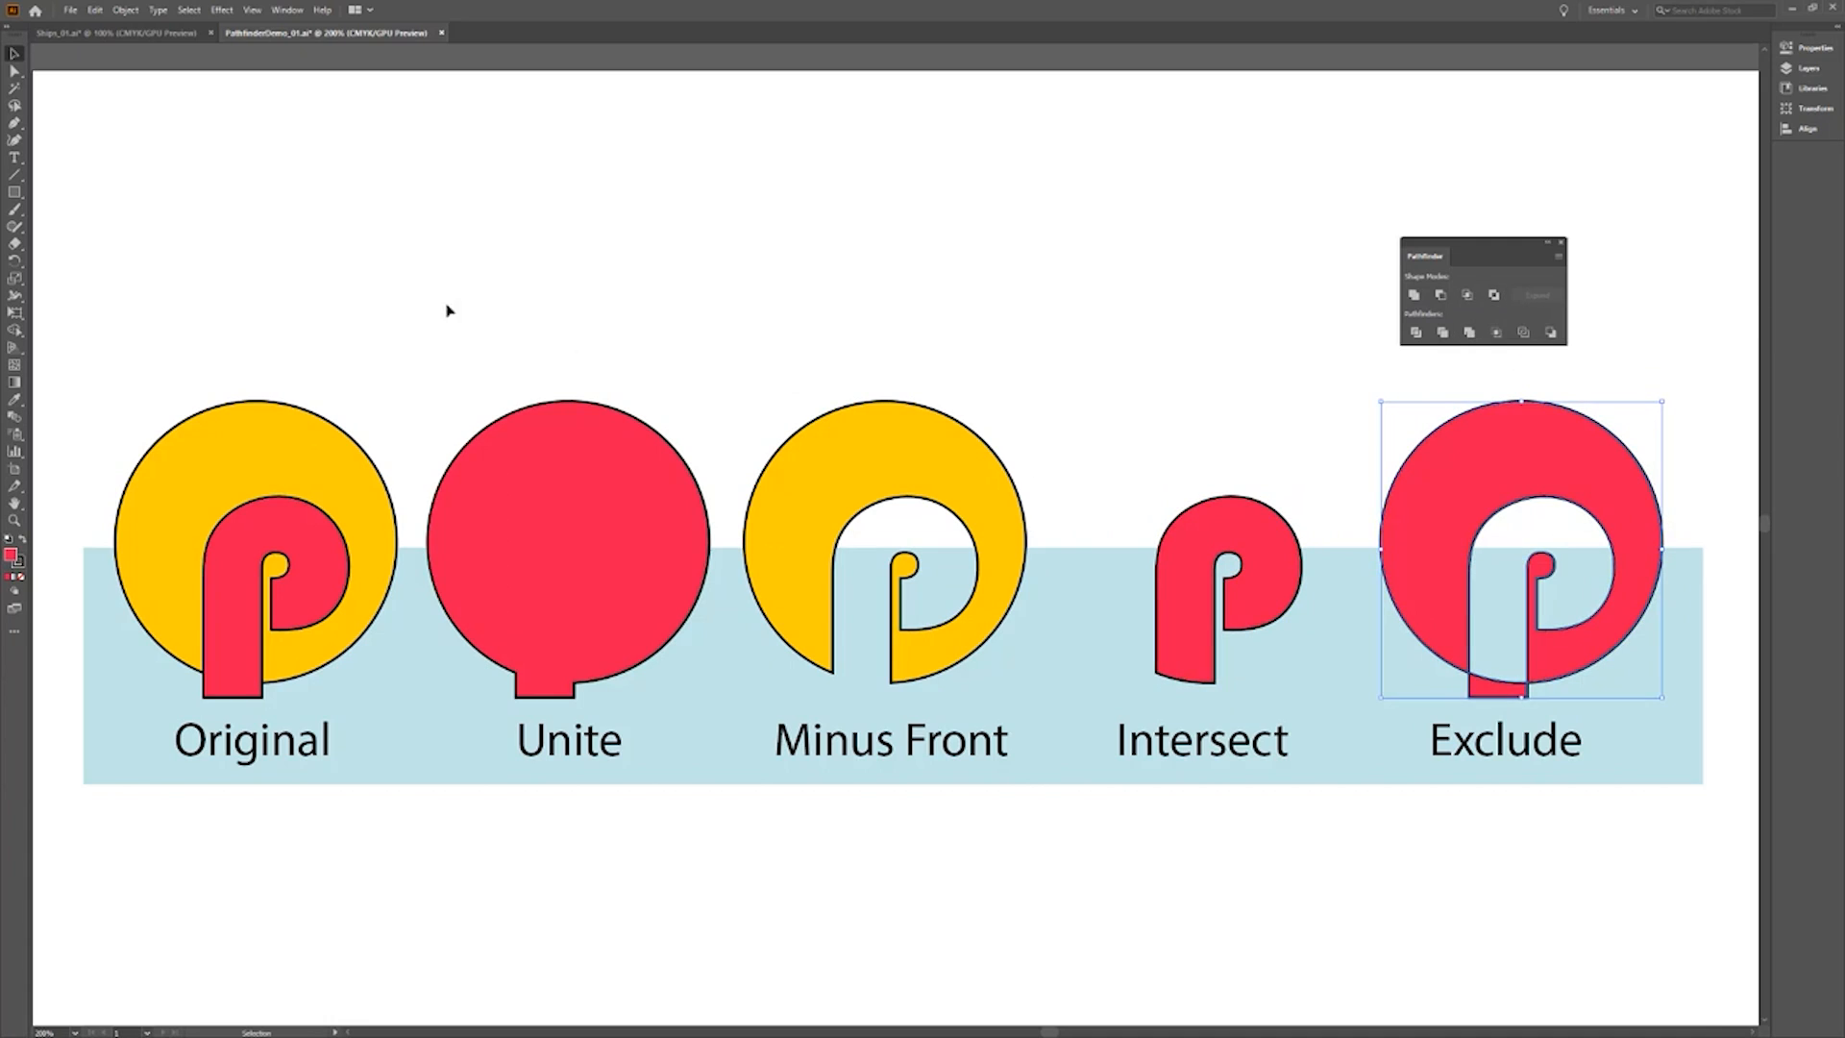
Combine the Original logo's circle and P into an Exclude compound shape, and move the P up past the circle's upper edge.
drag(396, 285, 180, 668)
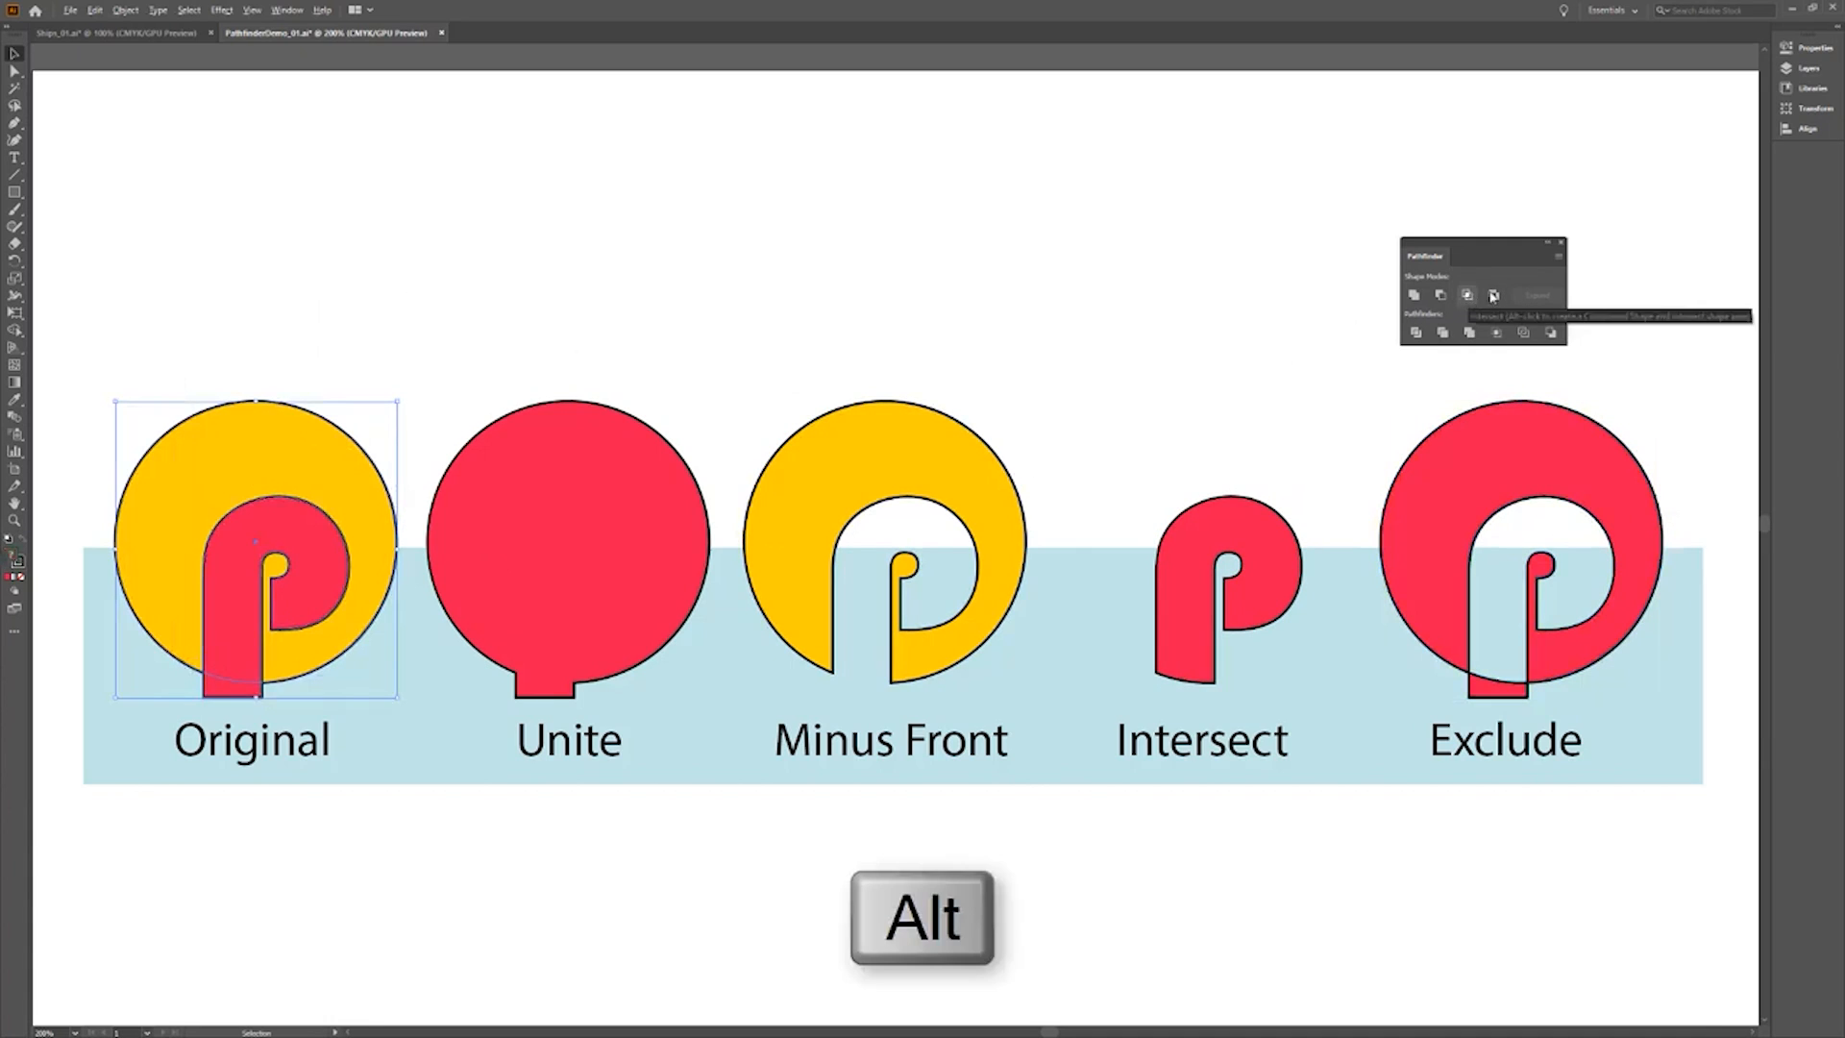
alt+click(1469, 295)
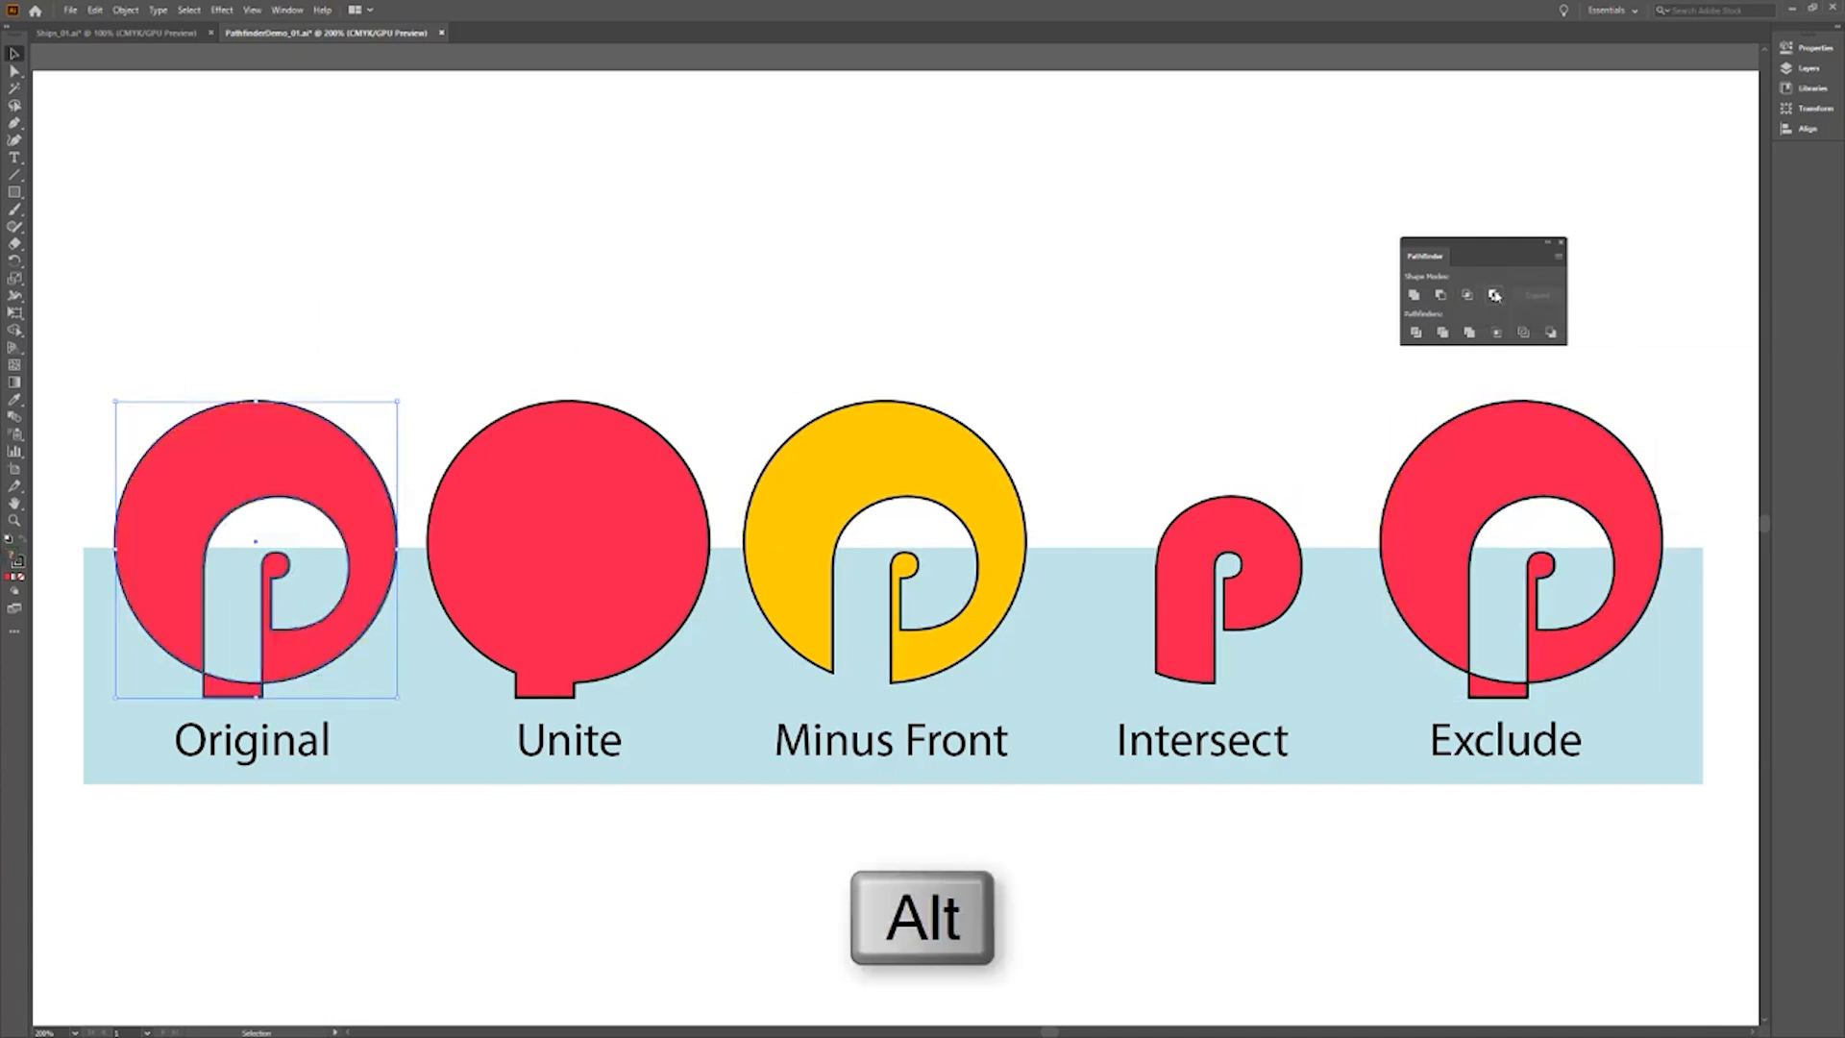
double_click(268, 474)
drag(288, 490, 293, 372)
key(Escape)
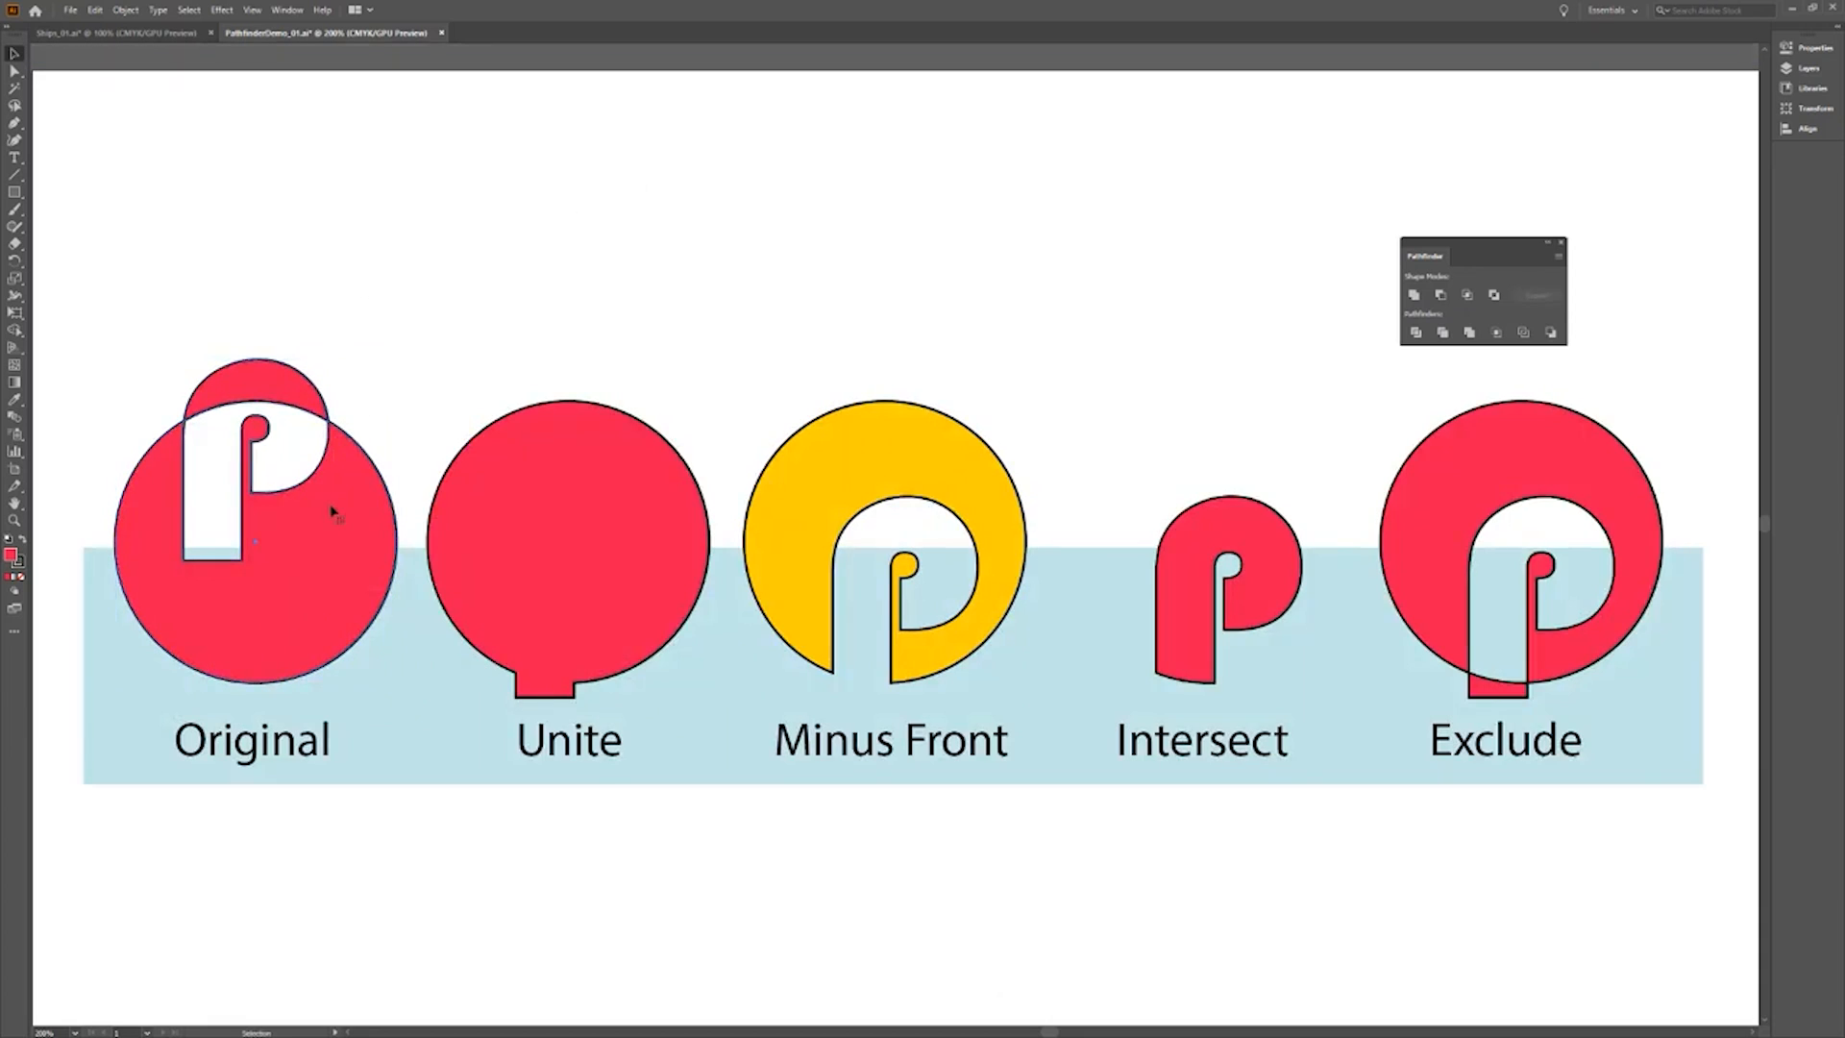
click(331, 512)
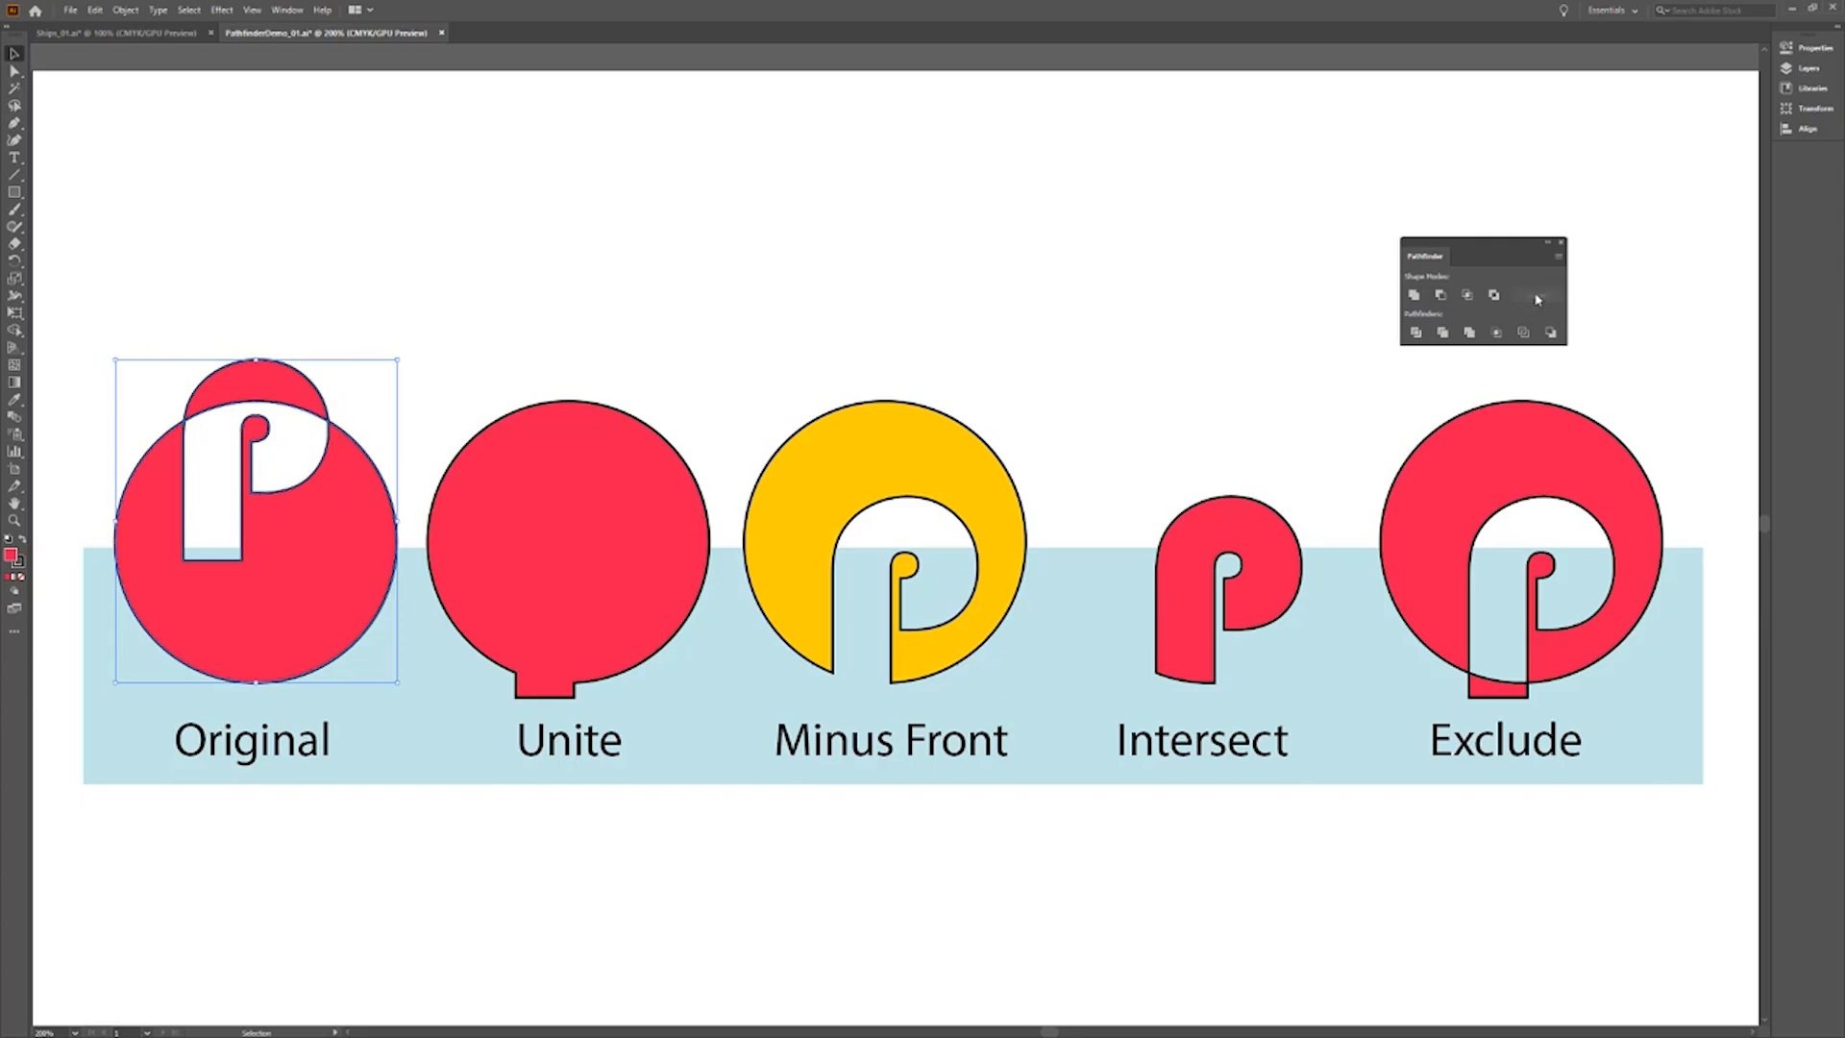
click(942, 332)
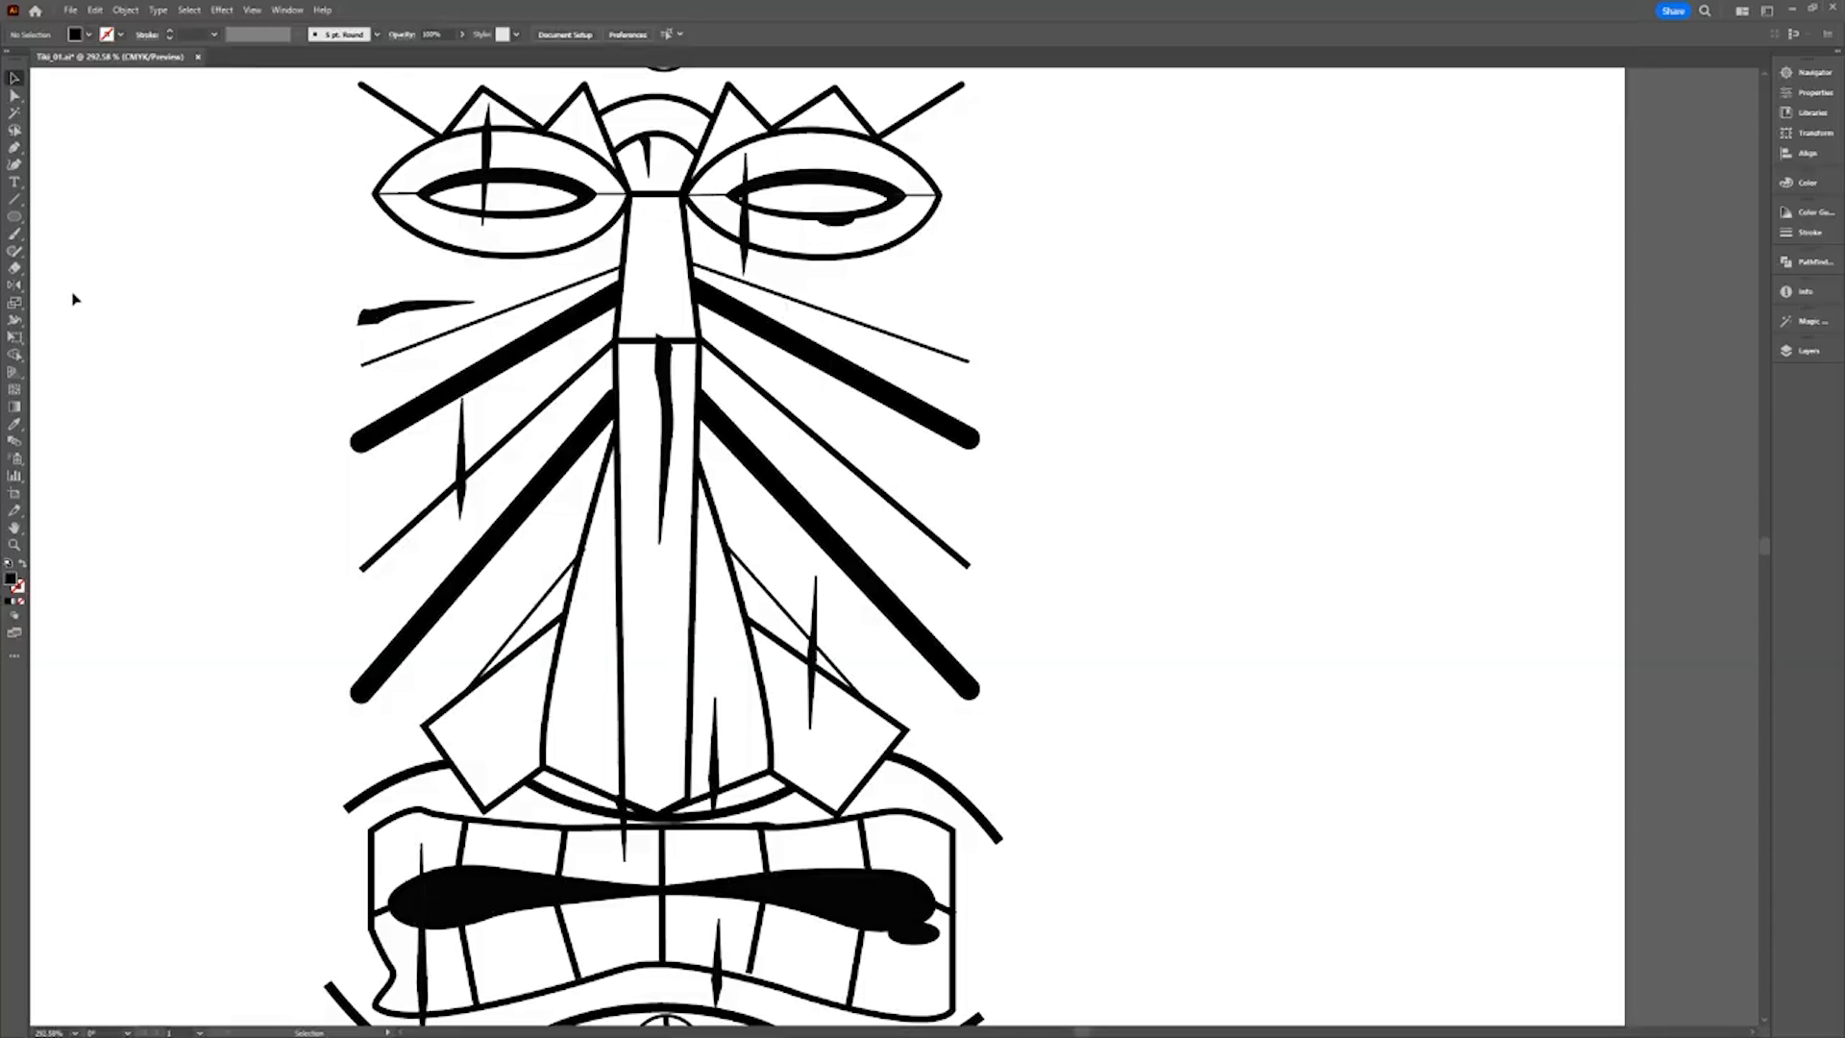
Thin the two thick diagonal strokes on the right side of the tiki's nose with the Eraser tool.
click(14, 268)
drag(776, 314, 981, 438)
drag(997, 688, 749, 425)
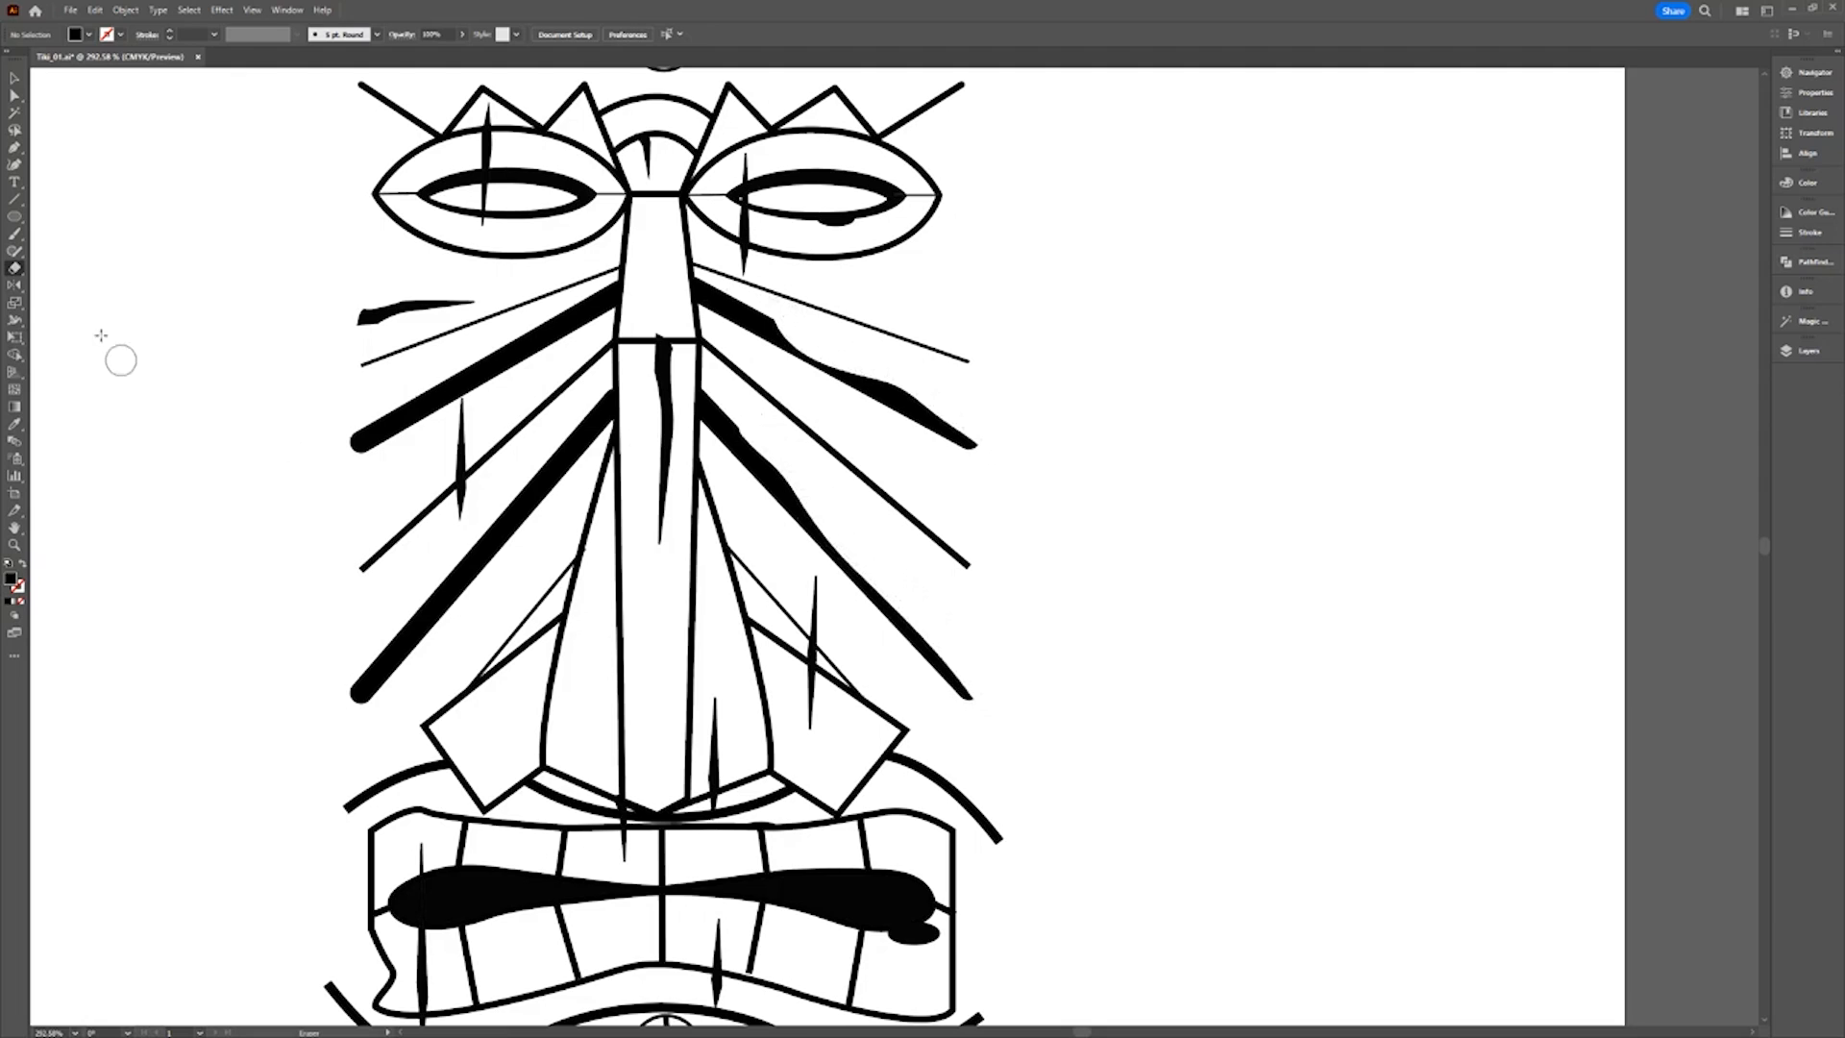
Configure the Eraser as a larger, tilted elliptical brush with 57% roundness.
double_click(15, 268)
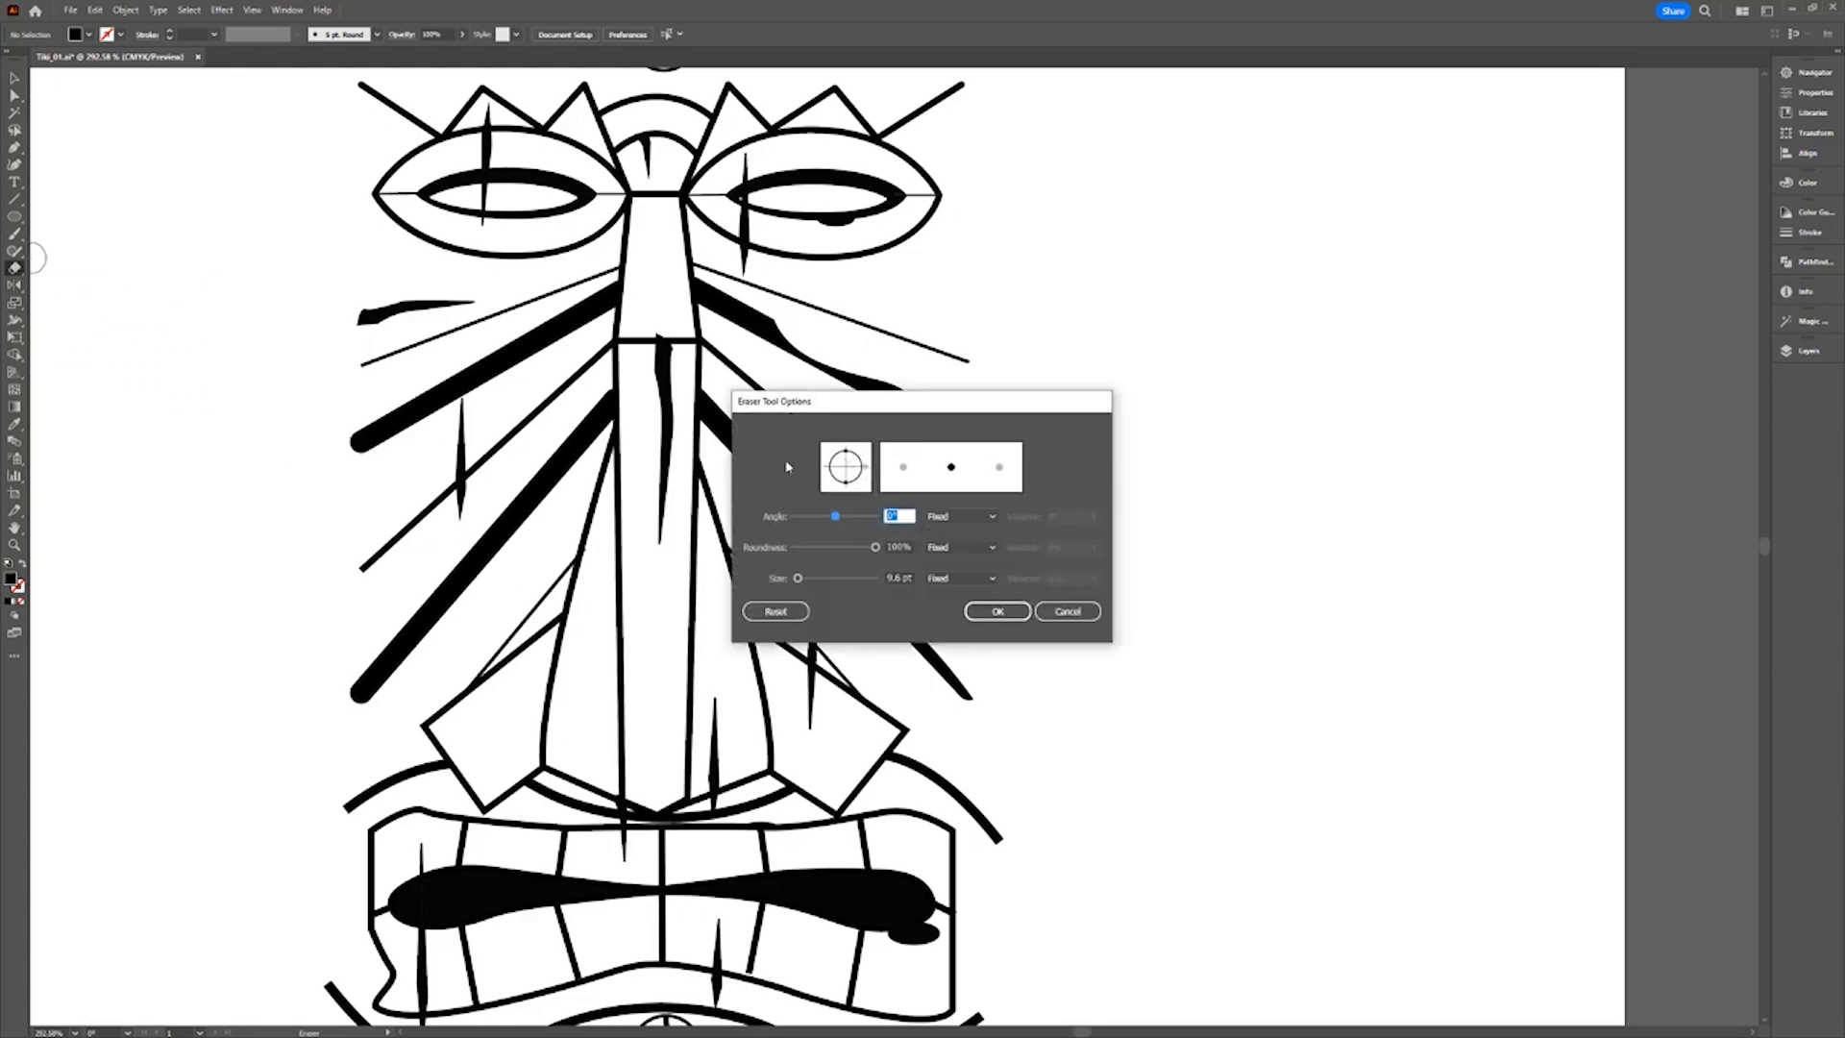
mouse_move(846, 452)
mouse_down()
mouse_move(851, 519)
mouse_move(807, 551)
mouse_move(855, 548)
mouse_move(808, 579)
mouse_up()
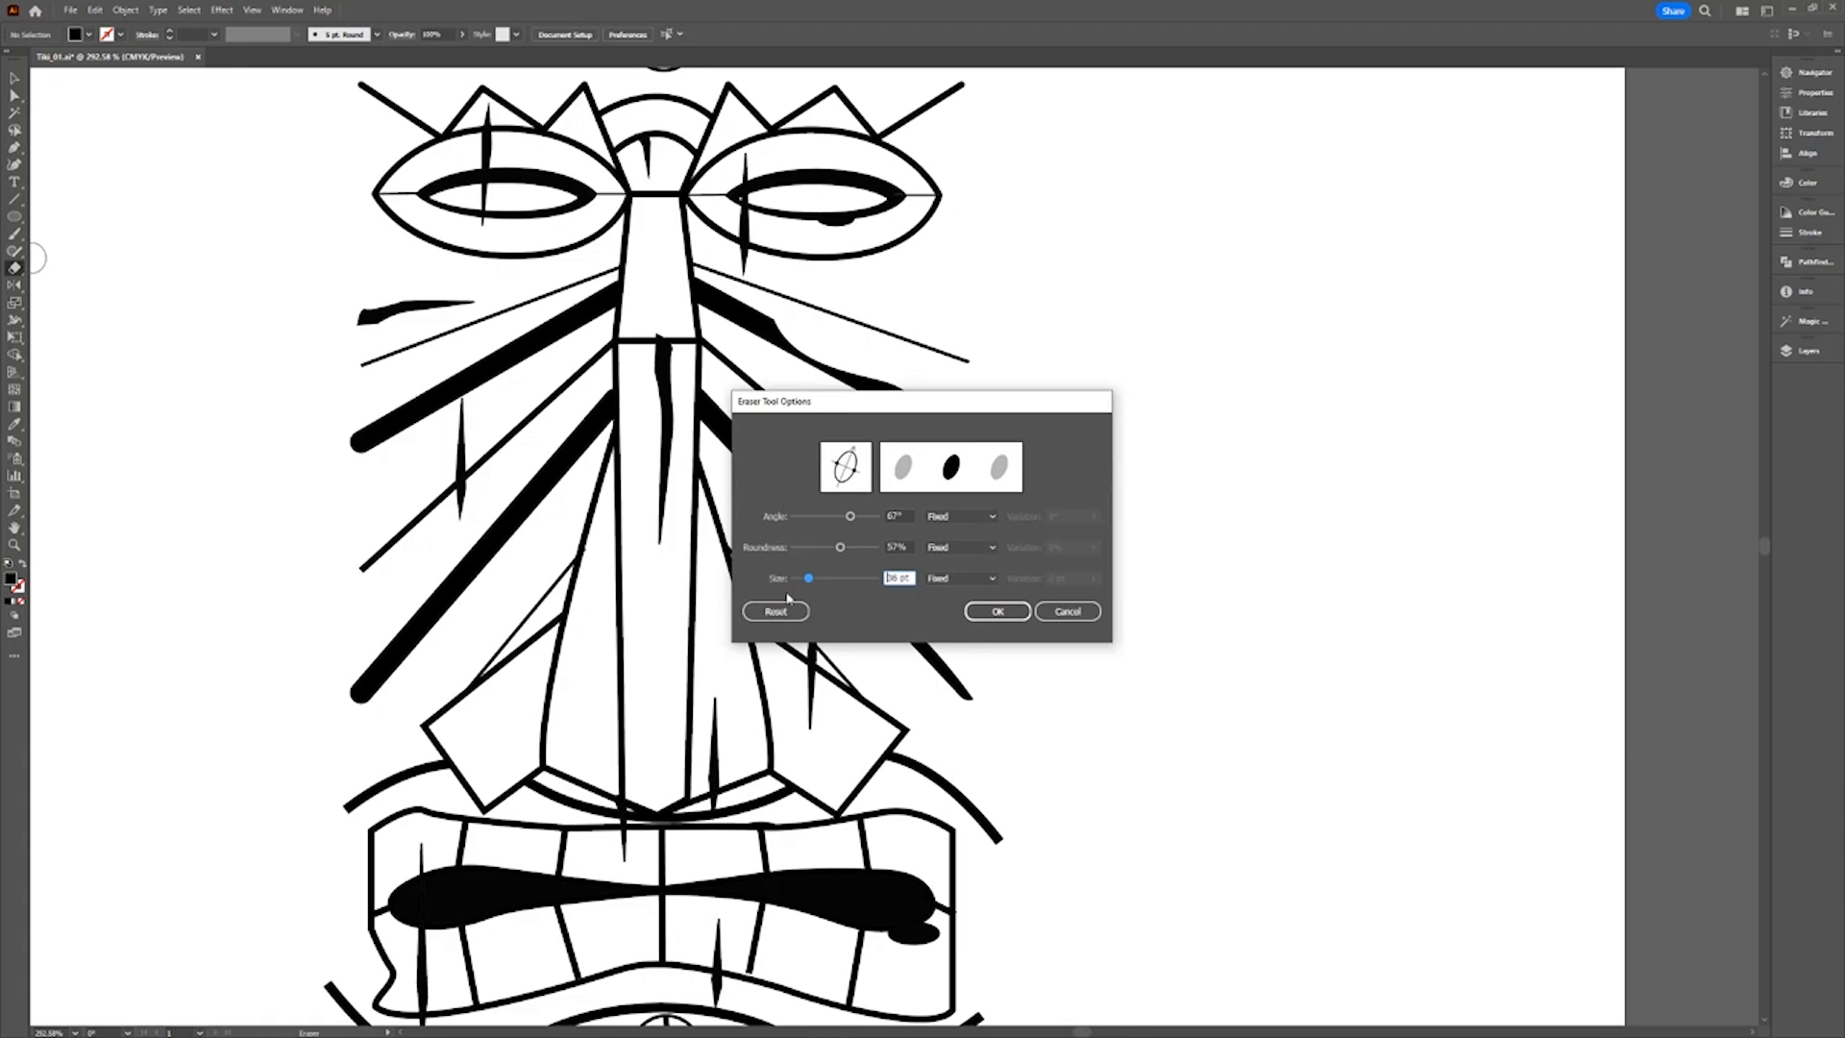
click(997, 611)
Erase parts of the tiki's two thick left cheek strokes, reduce the eraser size, and trim the right end of the black mouth shape.
drag(408, 630, 355, 696)
key([)
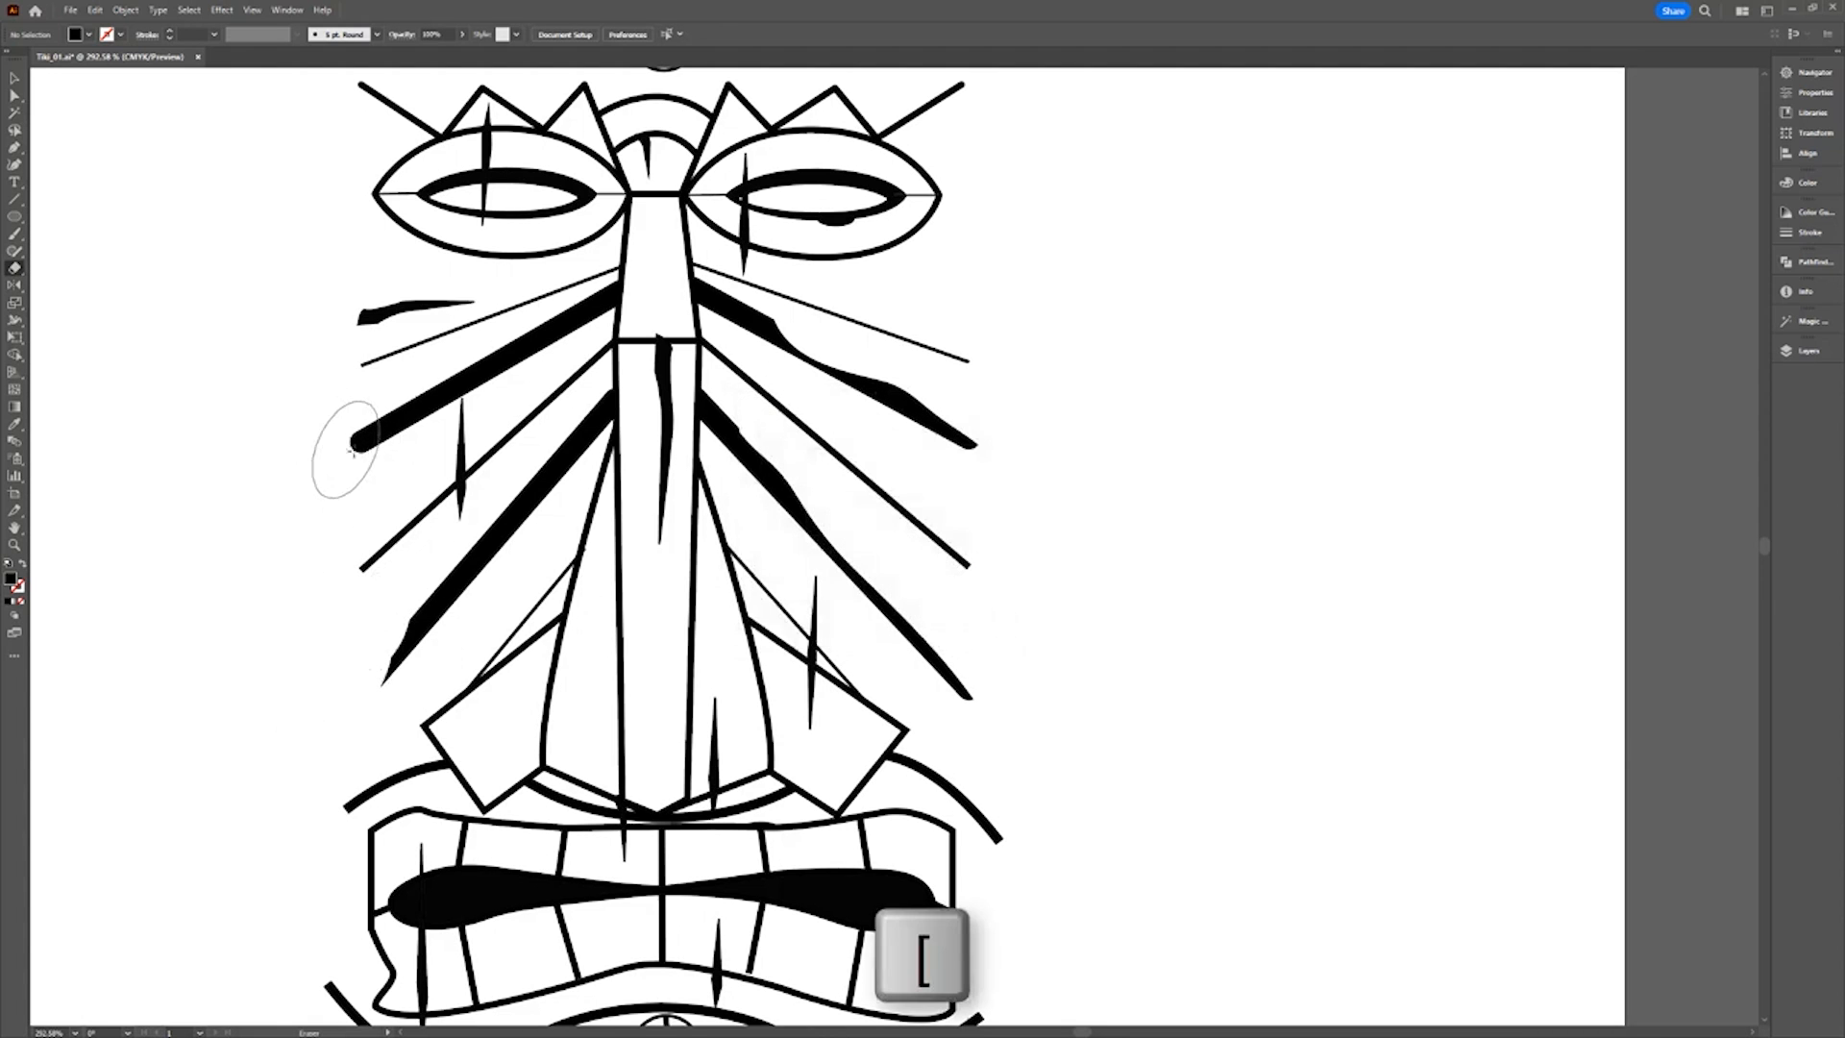
drag(519, 338, 349, 432)
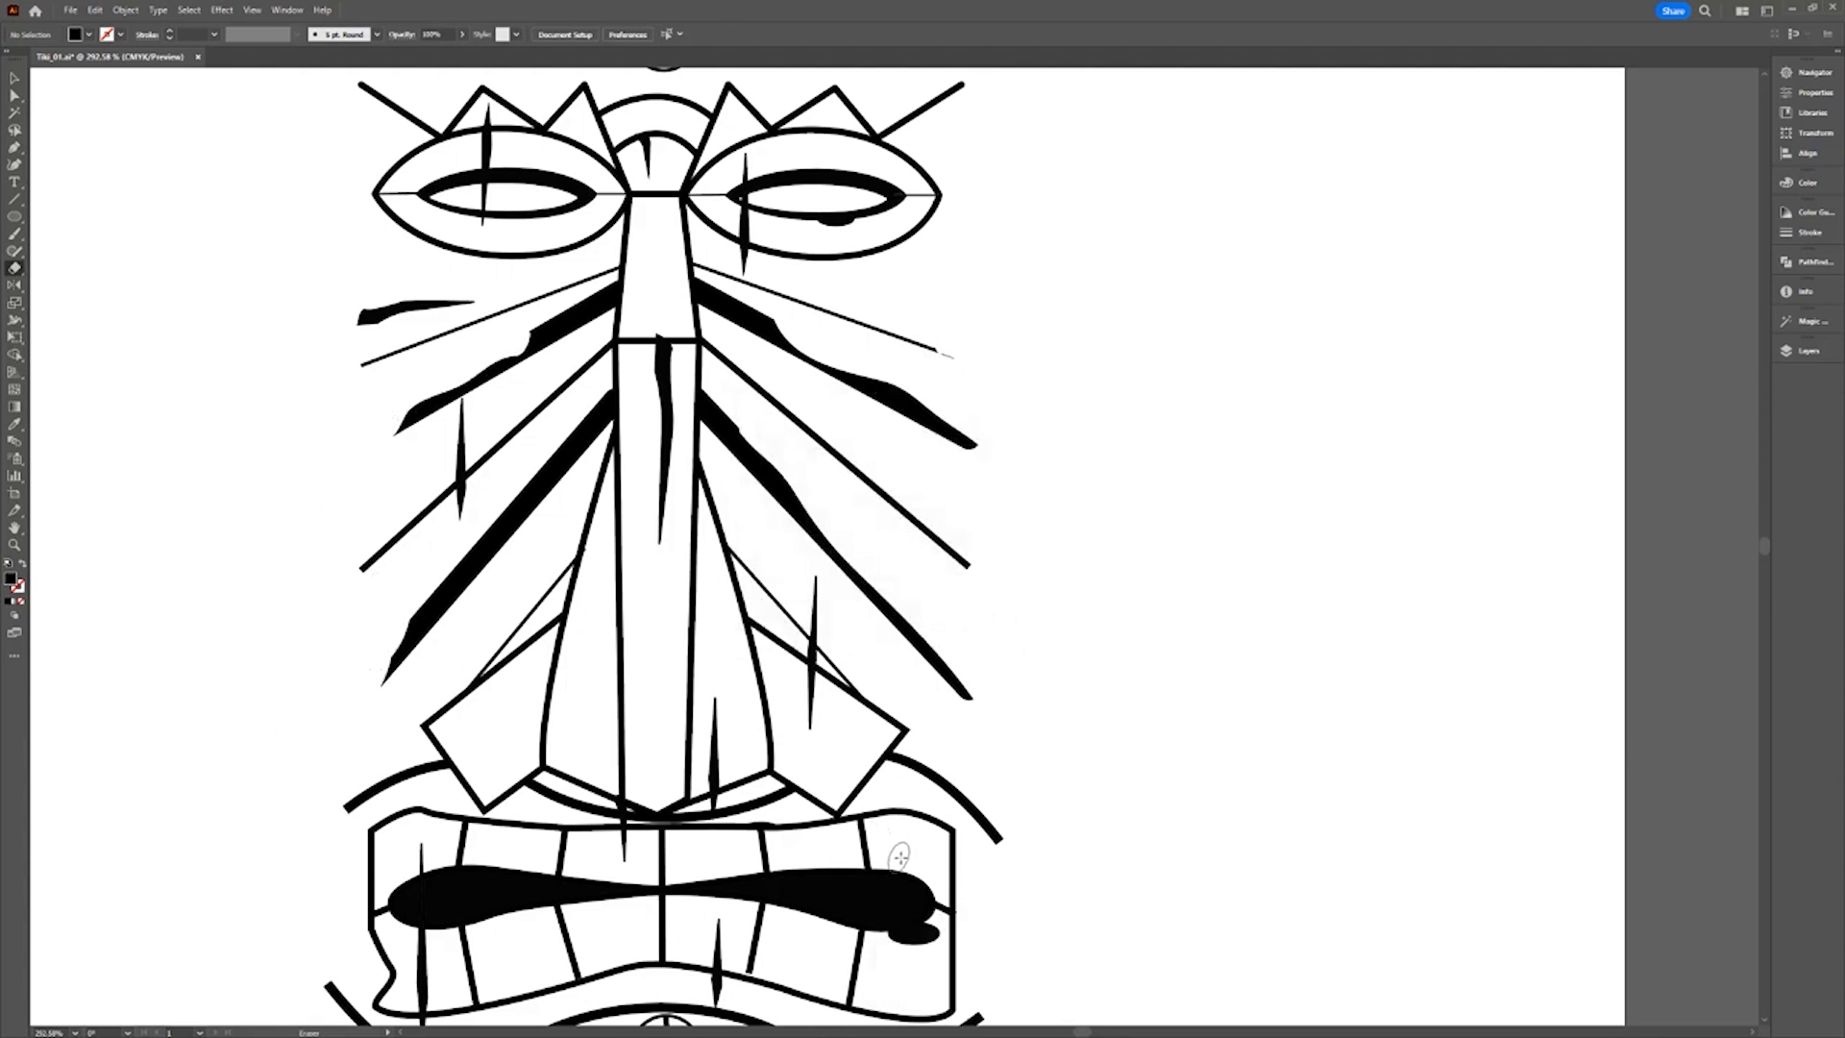
drag(932, 870, 902, 847)
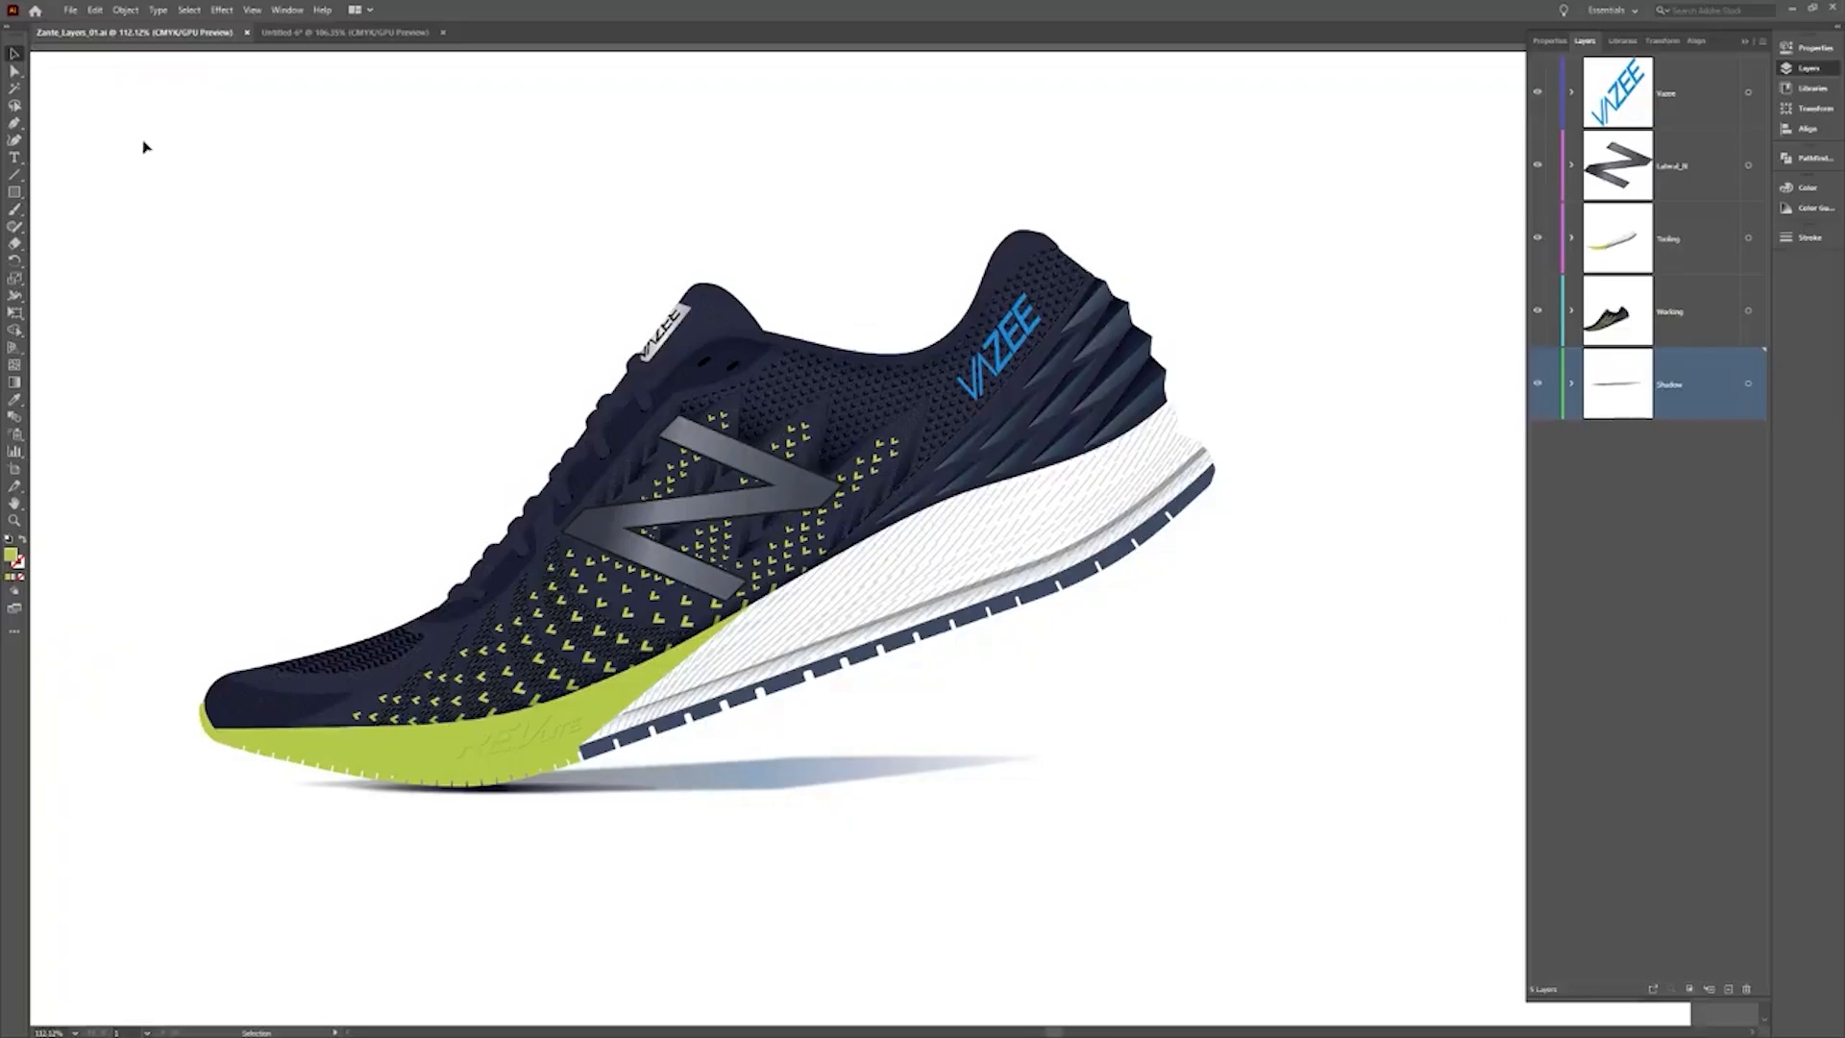
Cut all the shoe artwork and paste it in place onto the Shadow layer.
drag(140, 142, 1083, 811)
key(ctrl+x)
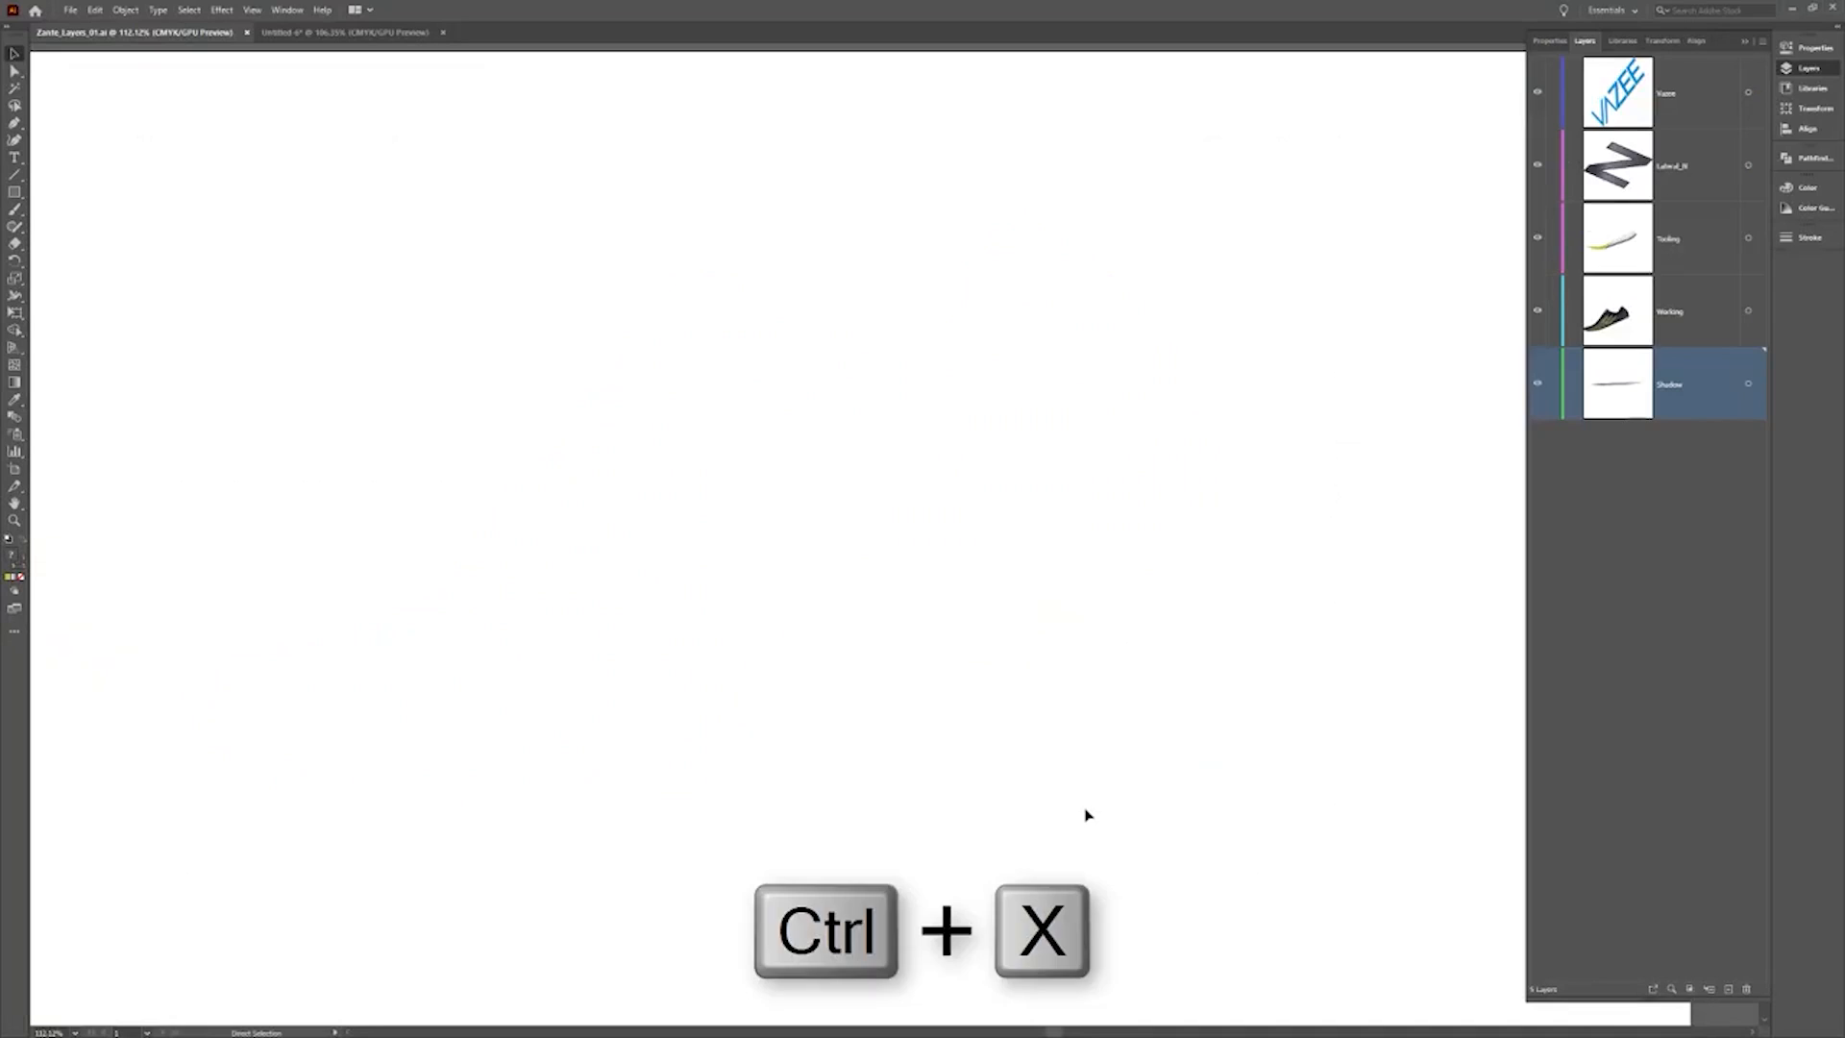
key(ctrl+shift+v)
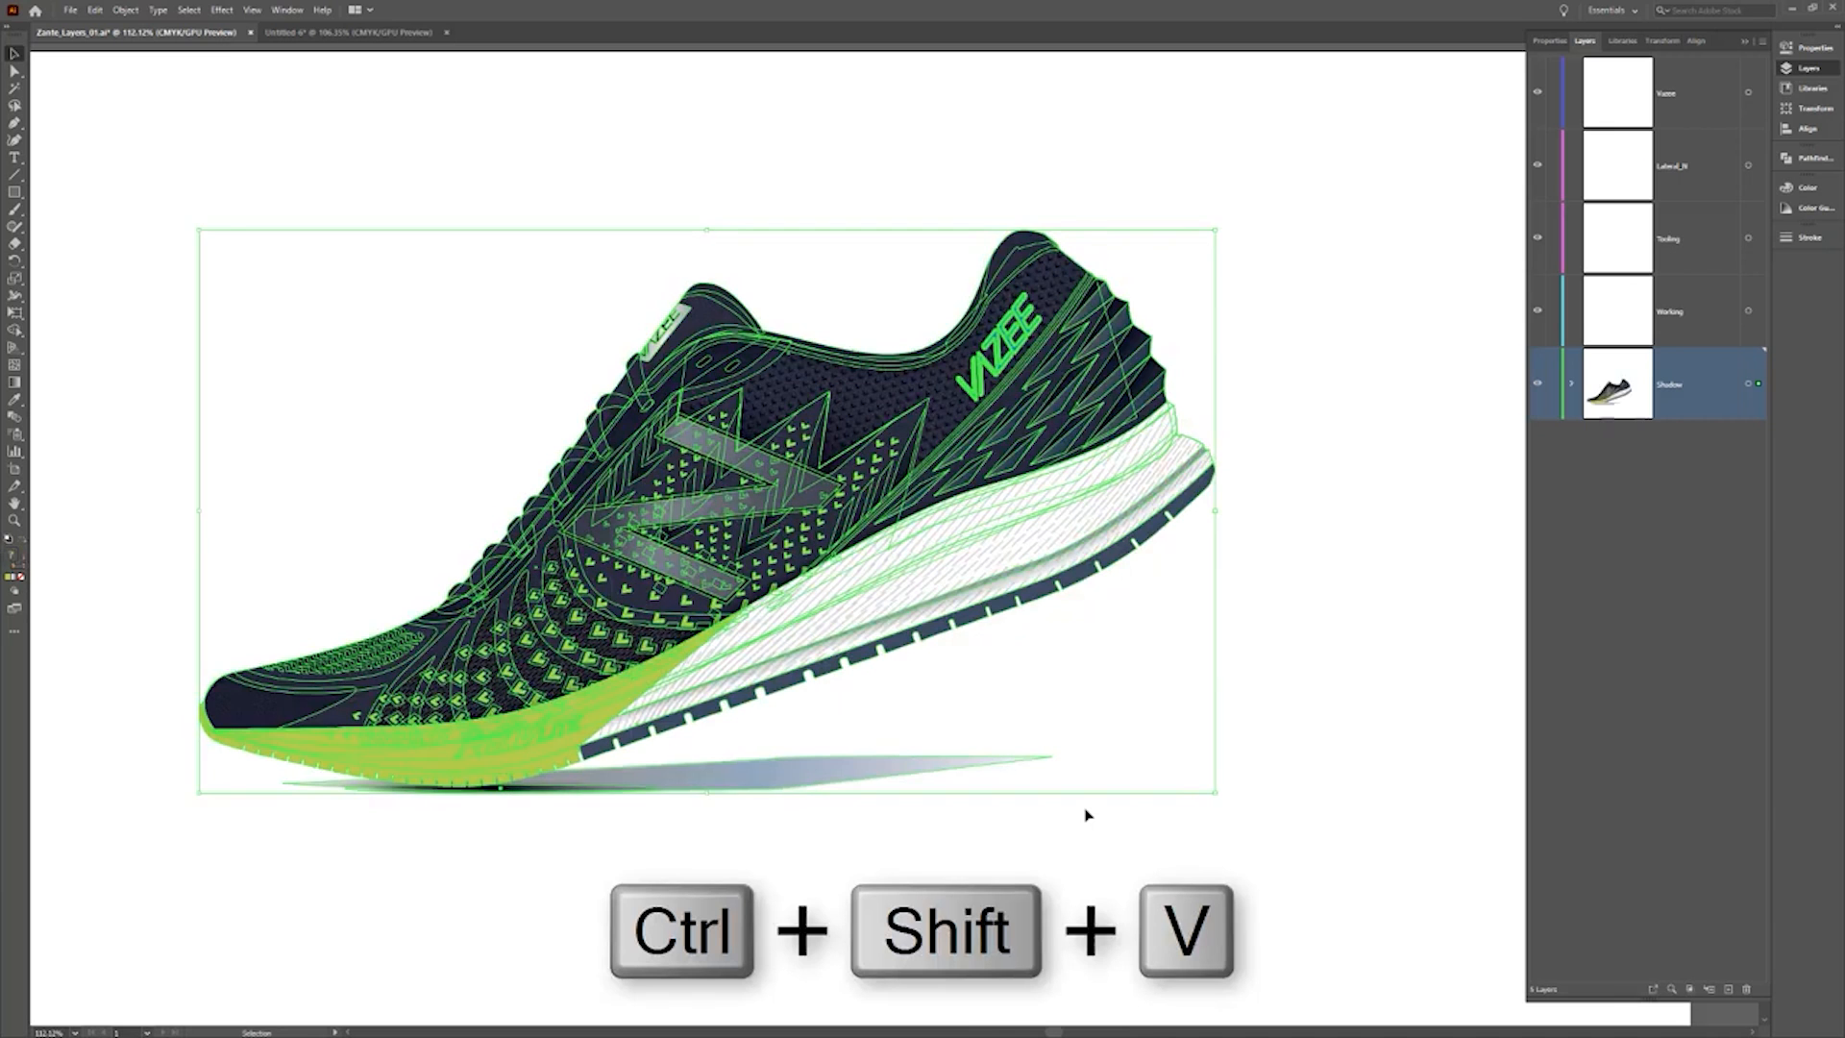
Turn on Paste Remembers Layers, cut all the shoe artwork and paste it in place onto its original layers.
click(1764, 44)
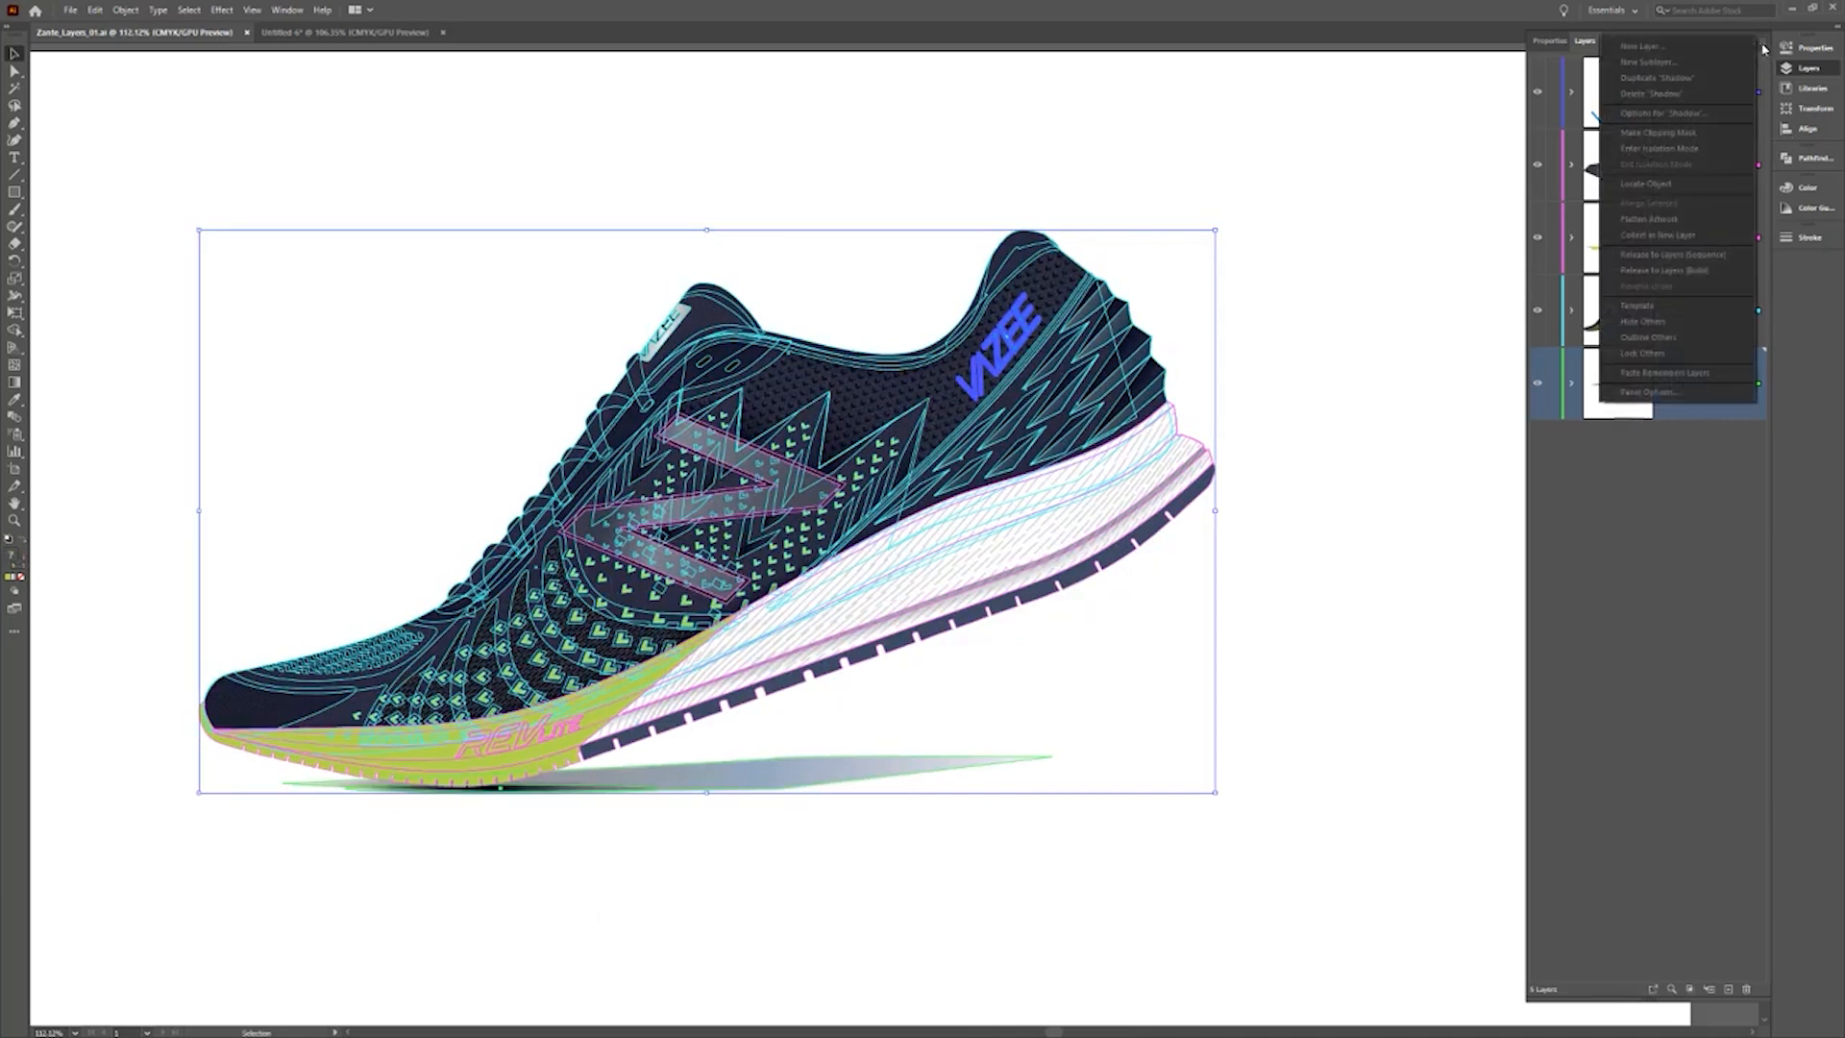
click(1695, 391)
key(a)
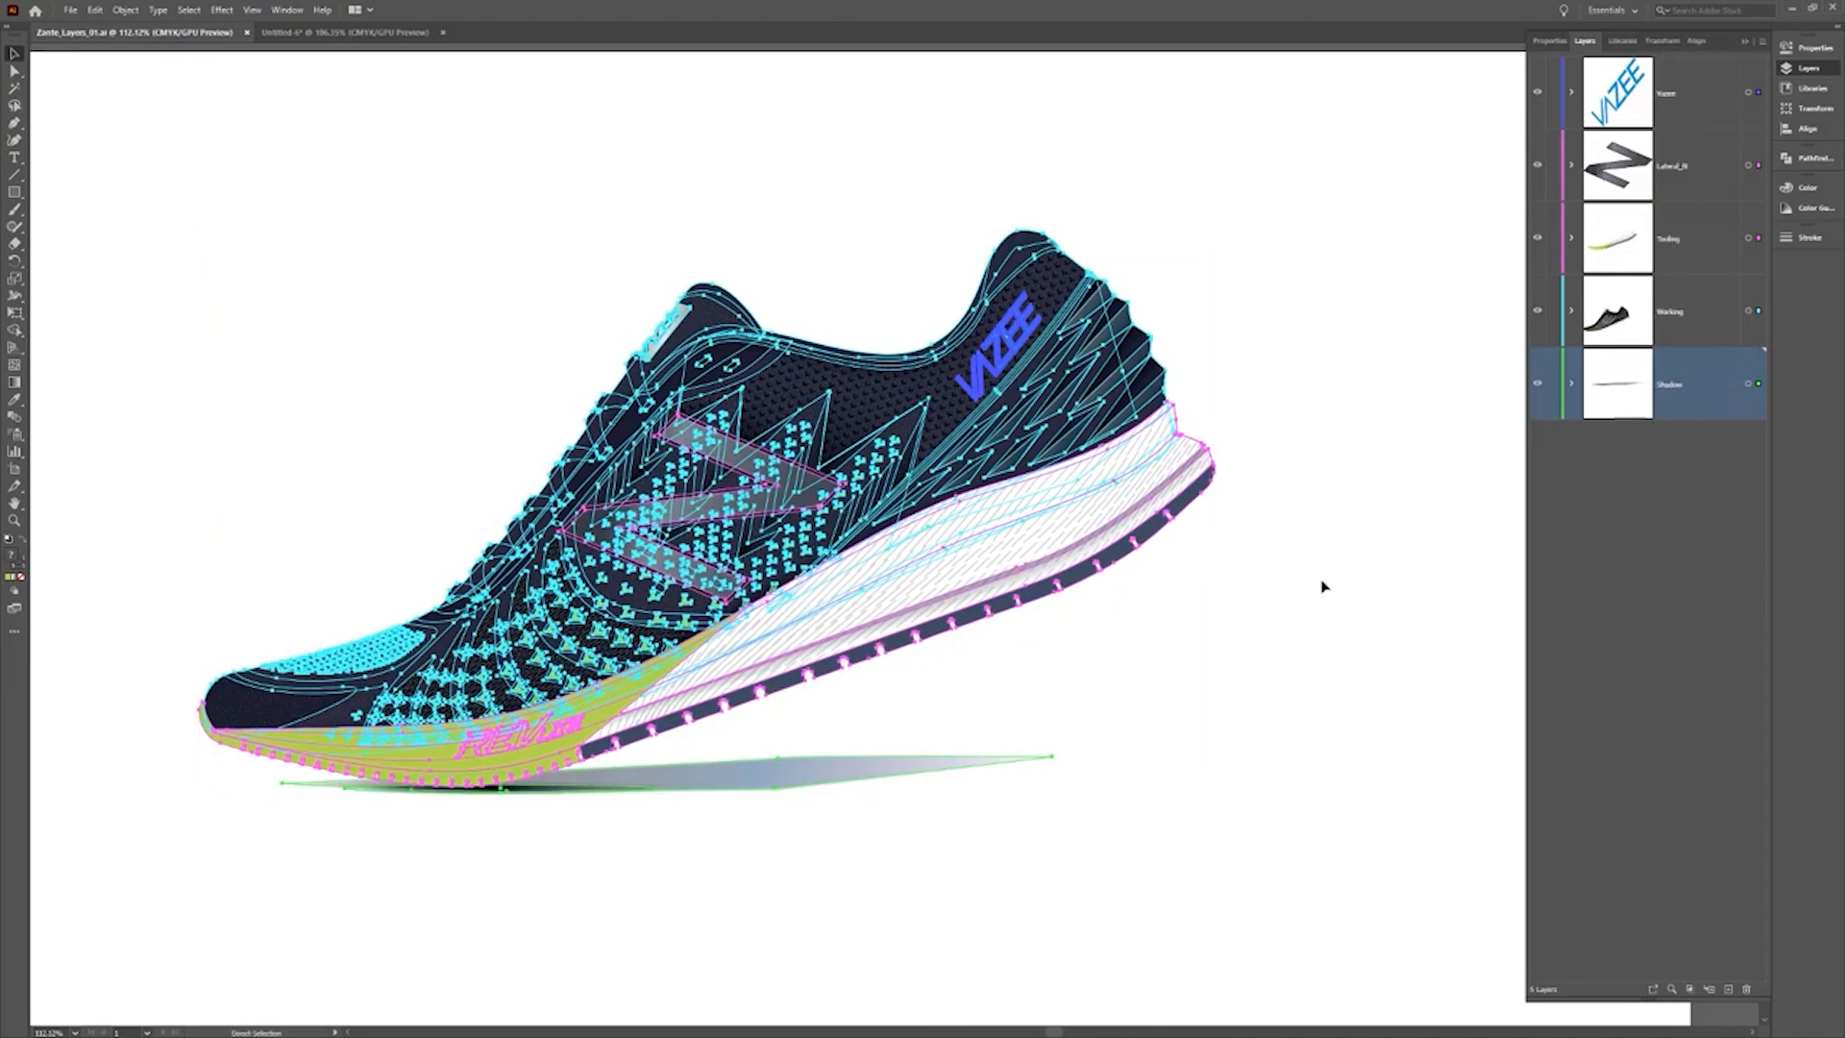
key(ctrl+x)
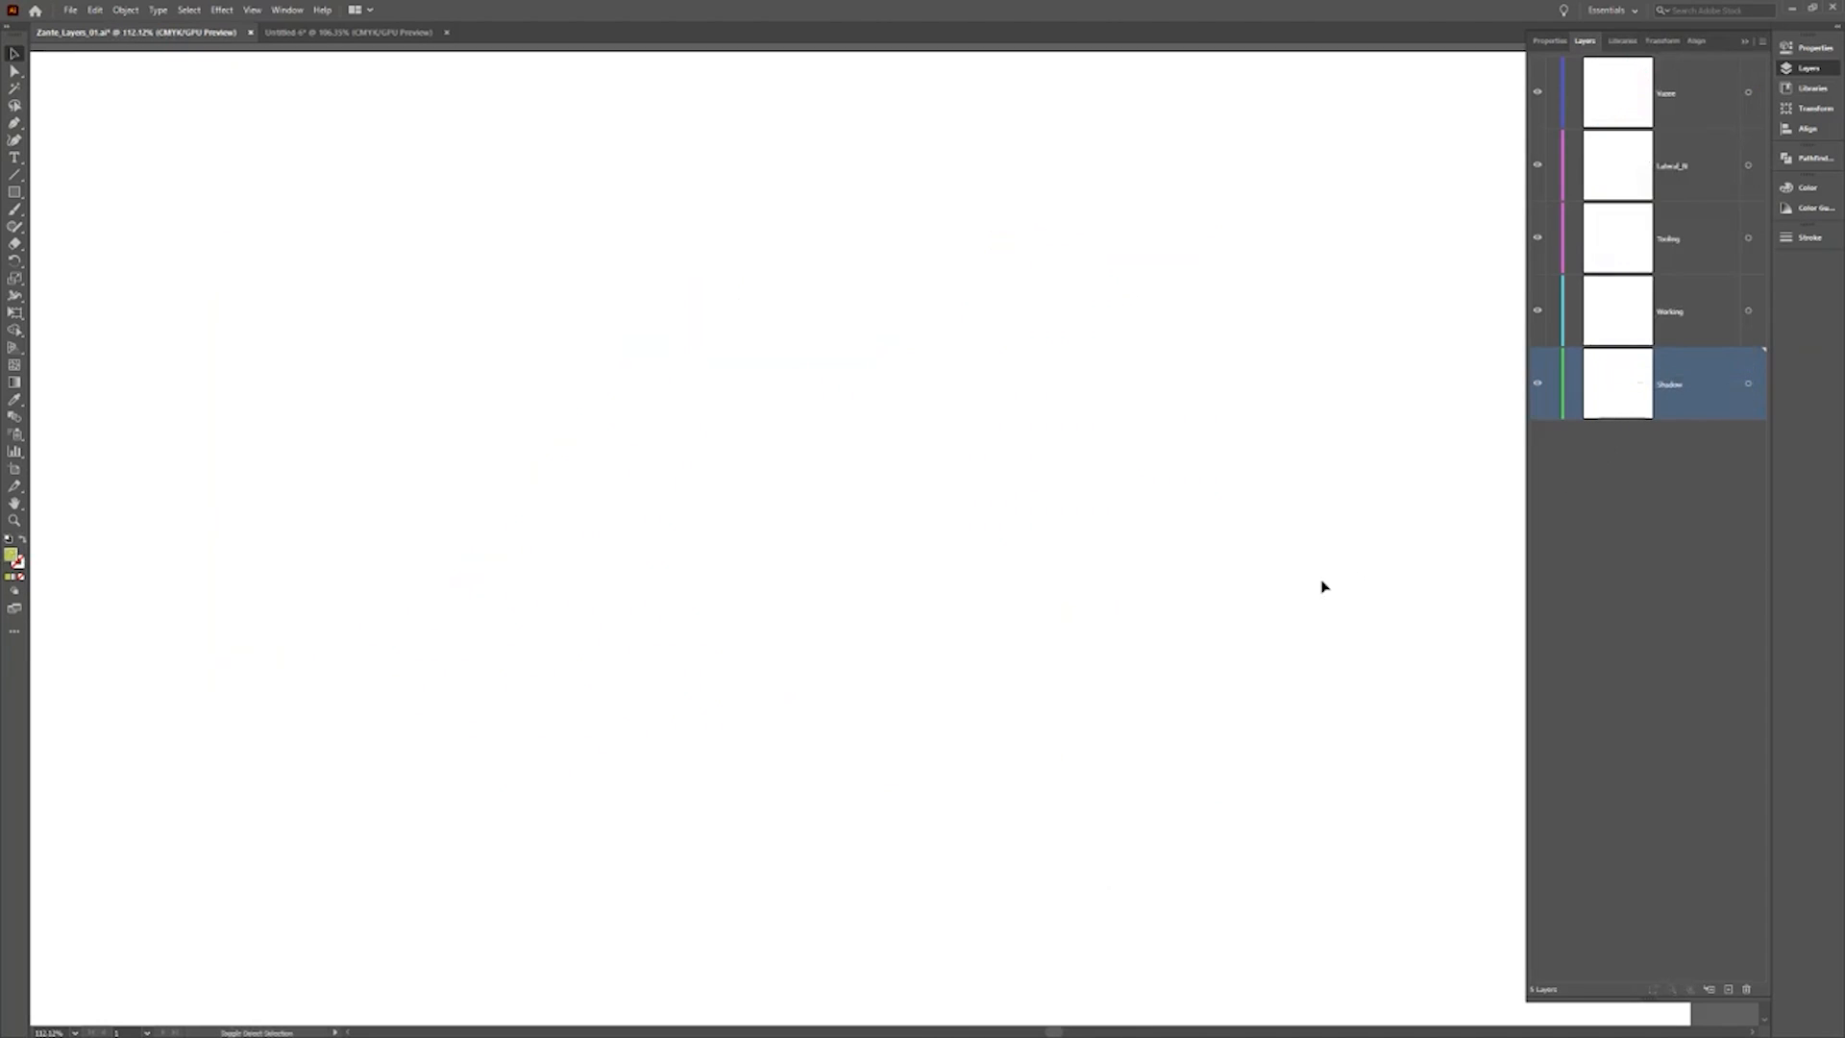
key(ctrl+shift+v)
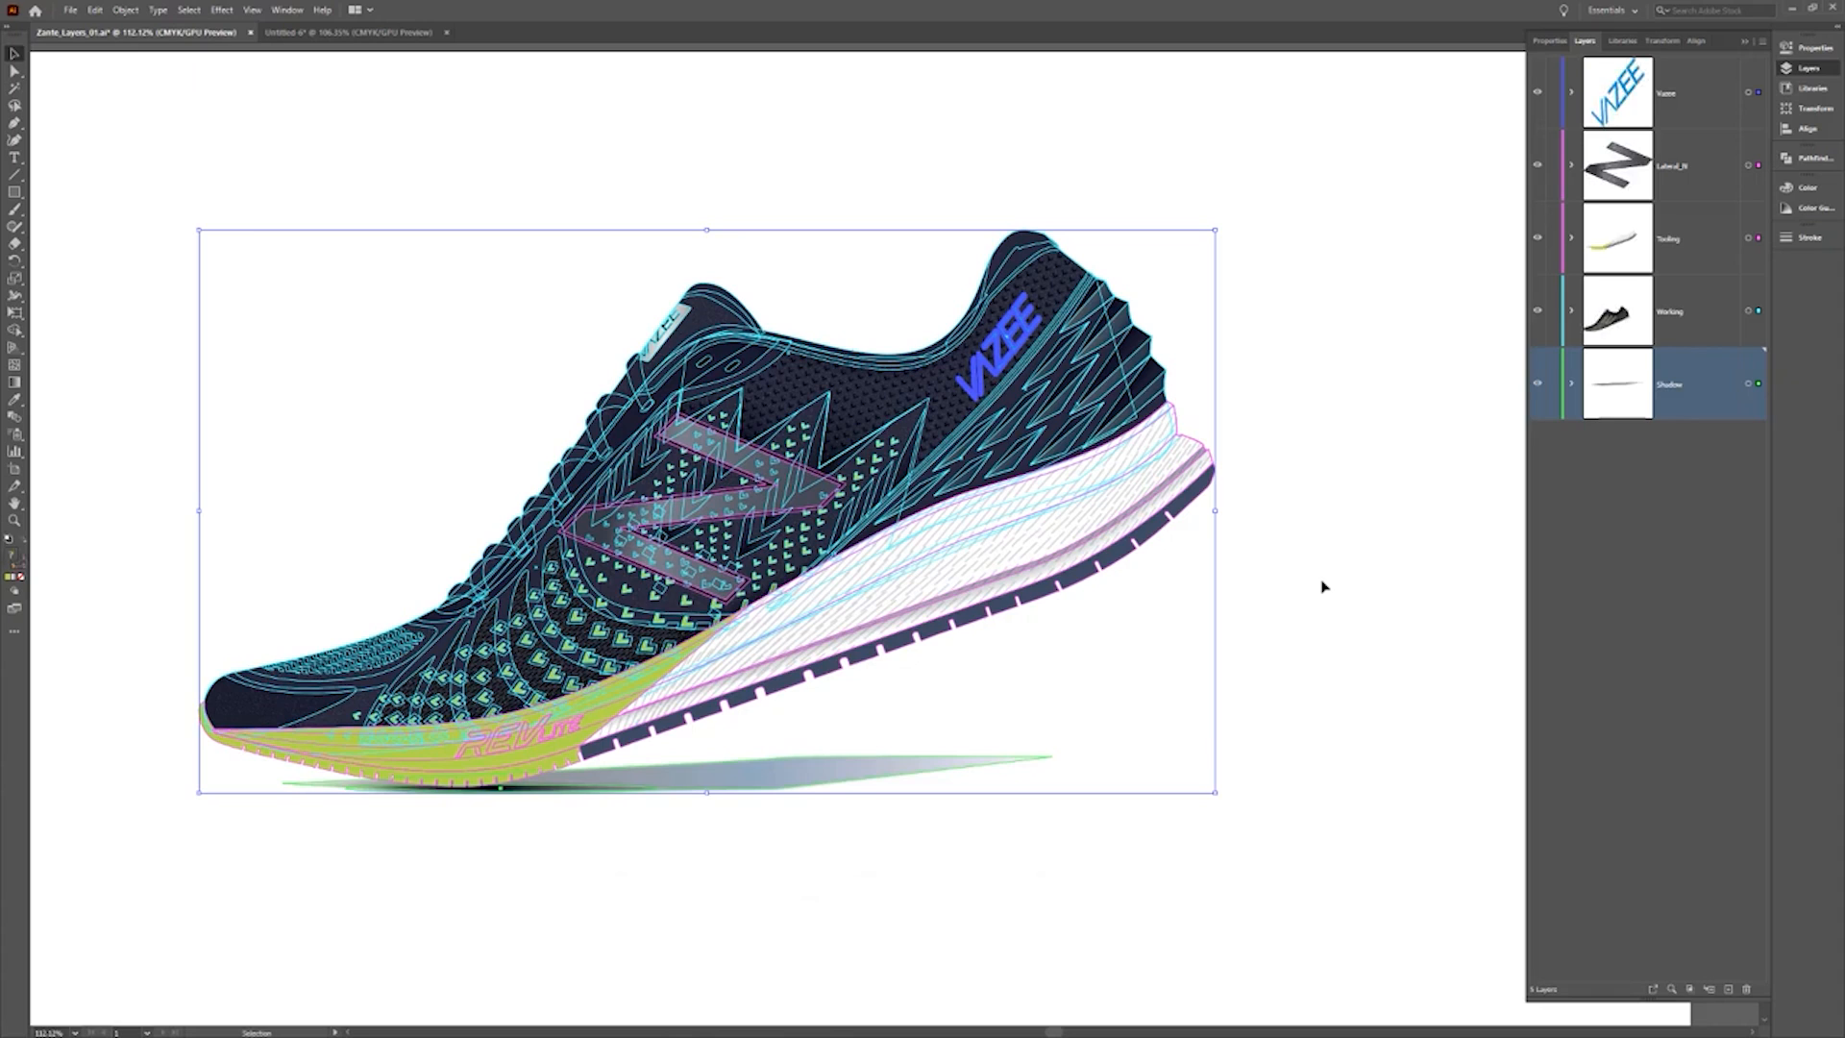
Paste the shoe artwork in place into the empty Untitled-6 document.
click(371, 32)
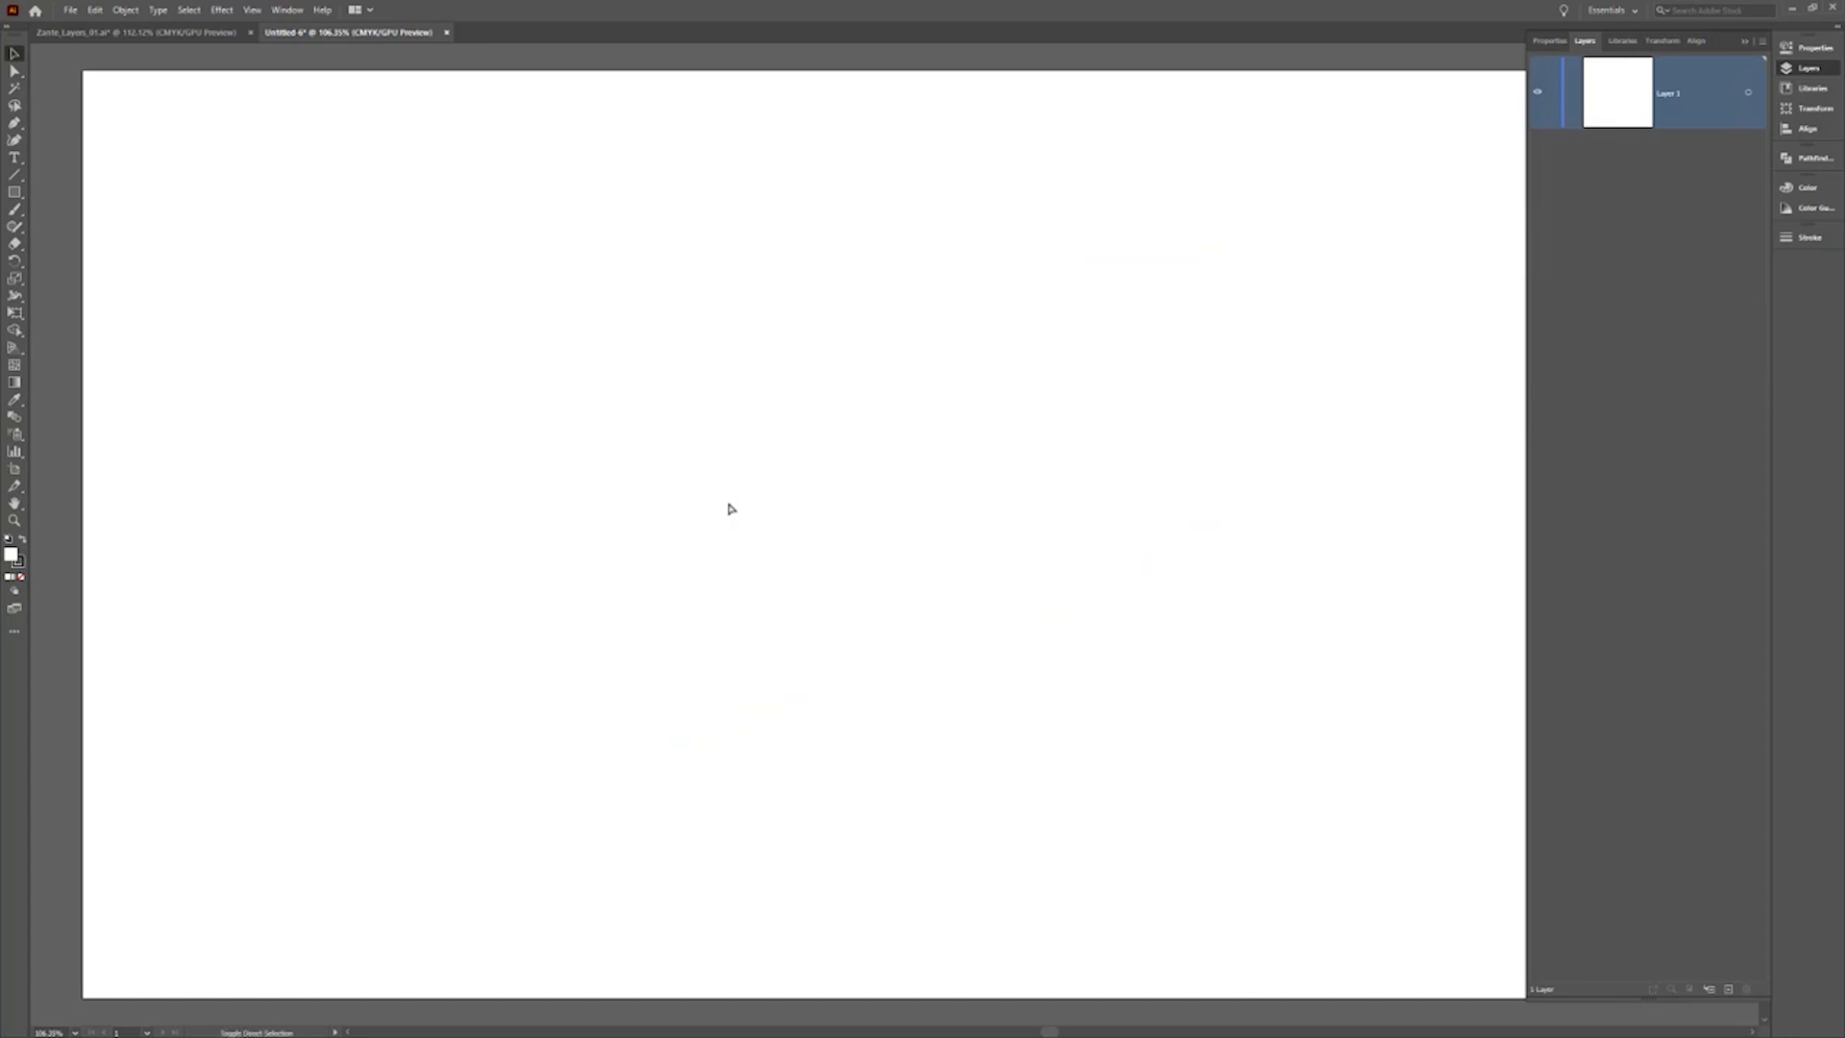
key(ctrl+shift+v)
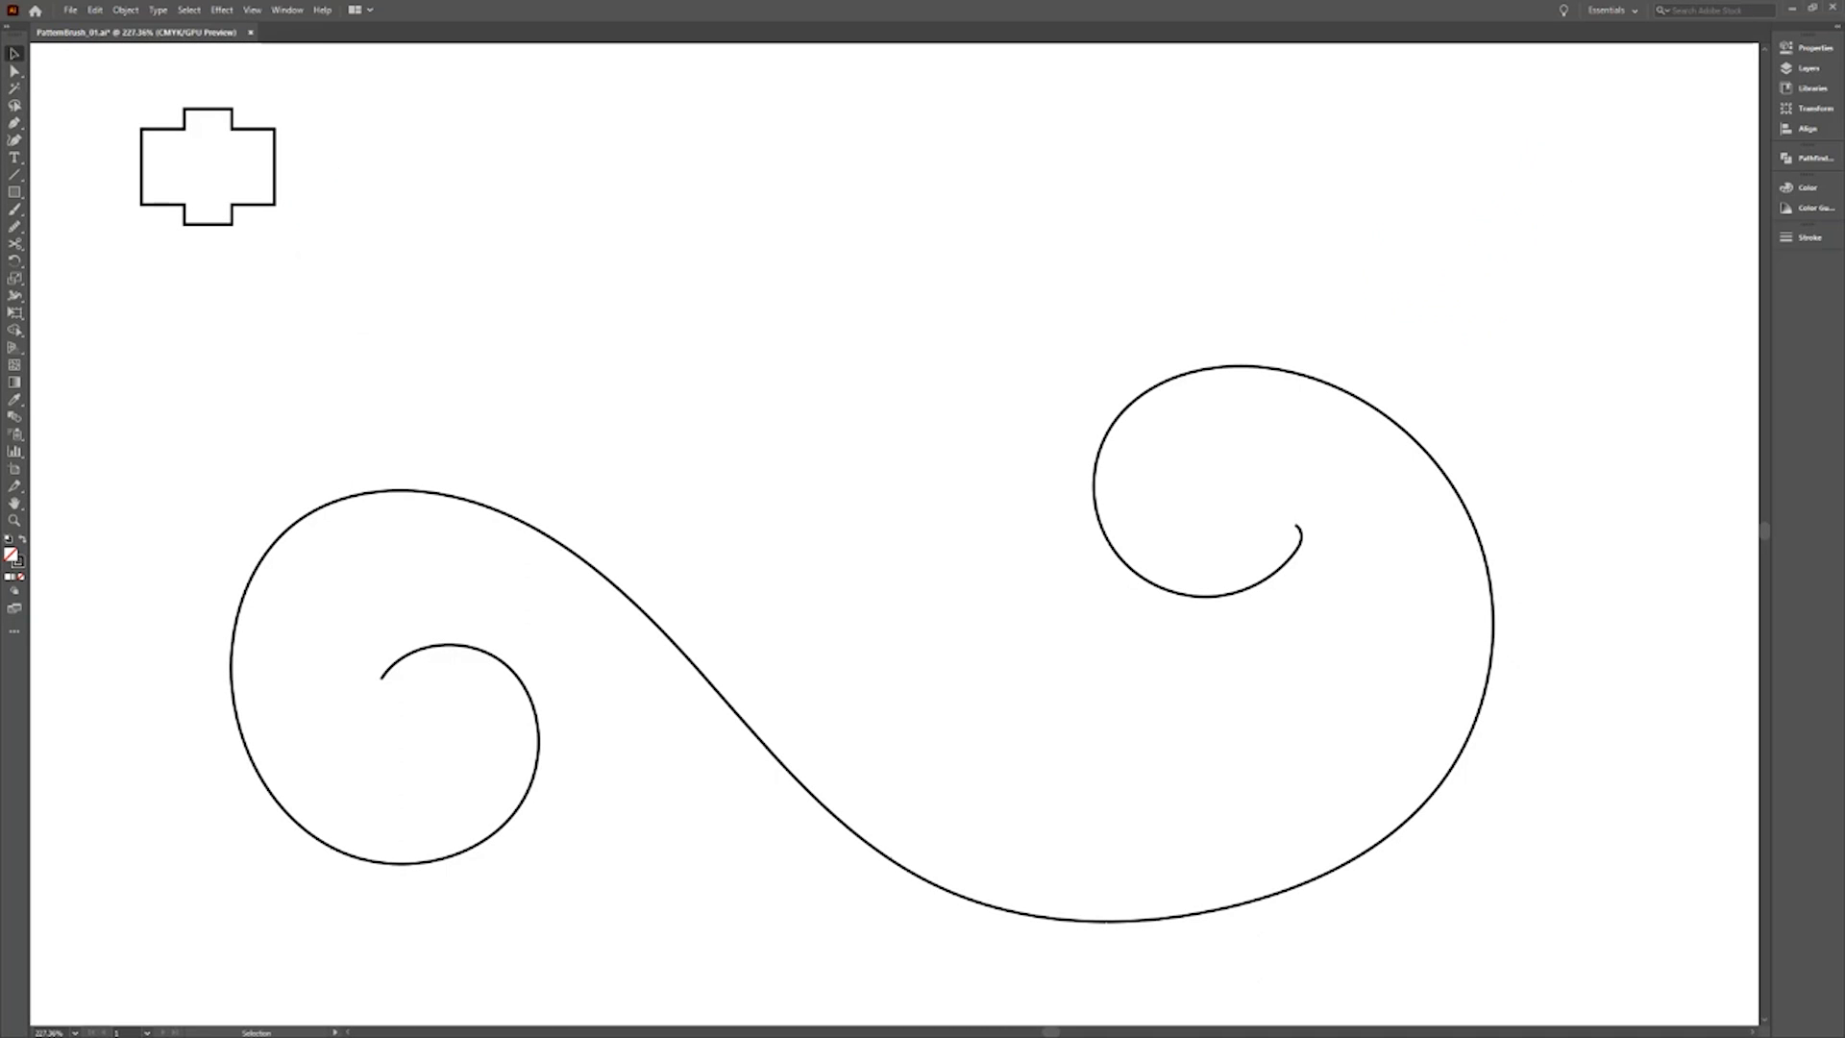
Create a pattern brush named Cross from the cross-shaped outline, with 30% spacing.
drag(302, 289, 121, 94)
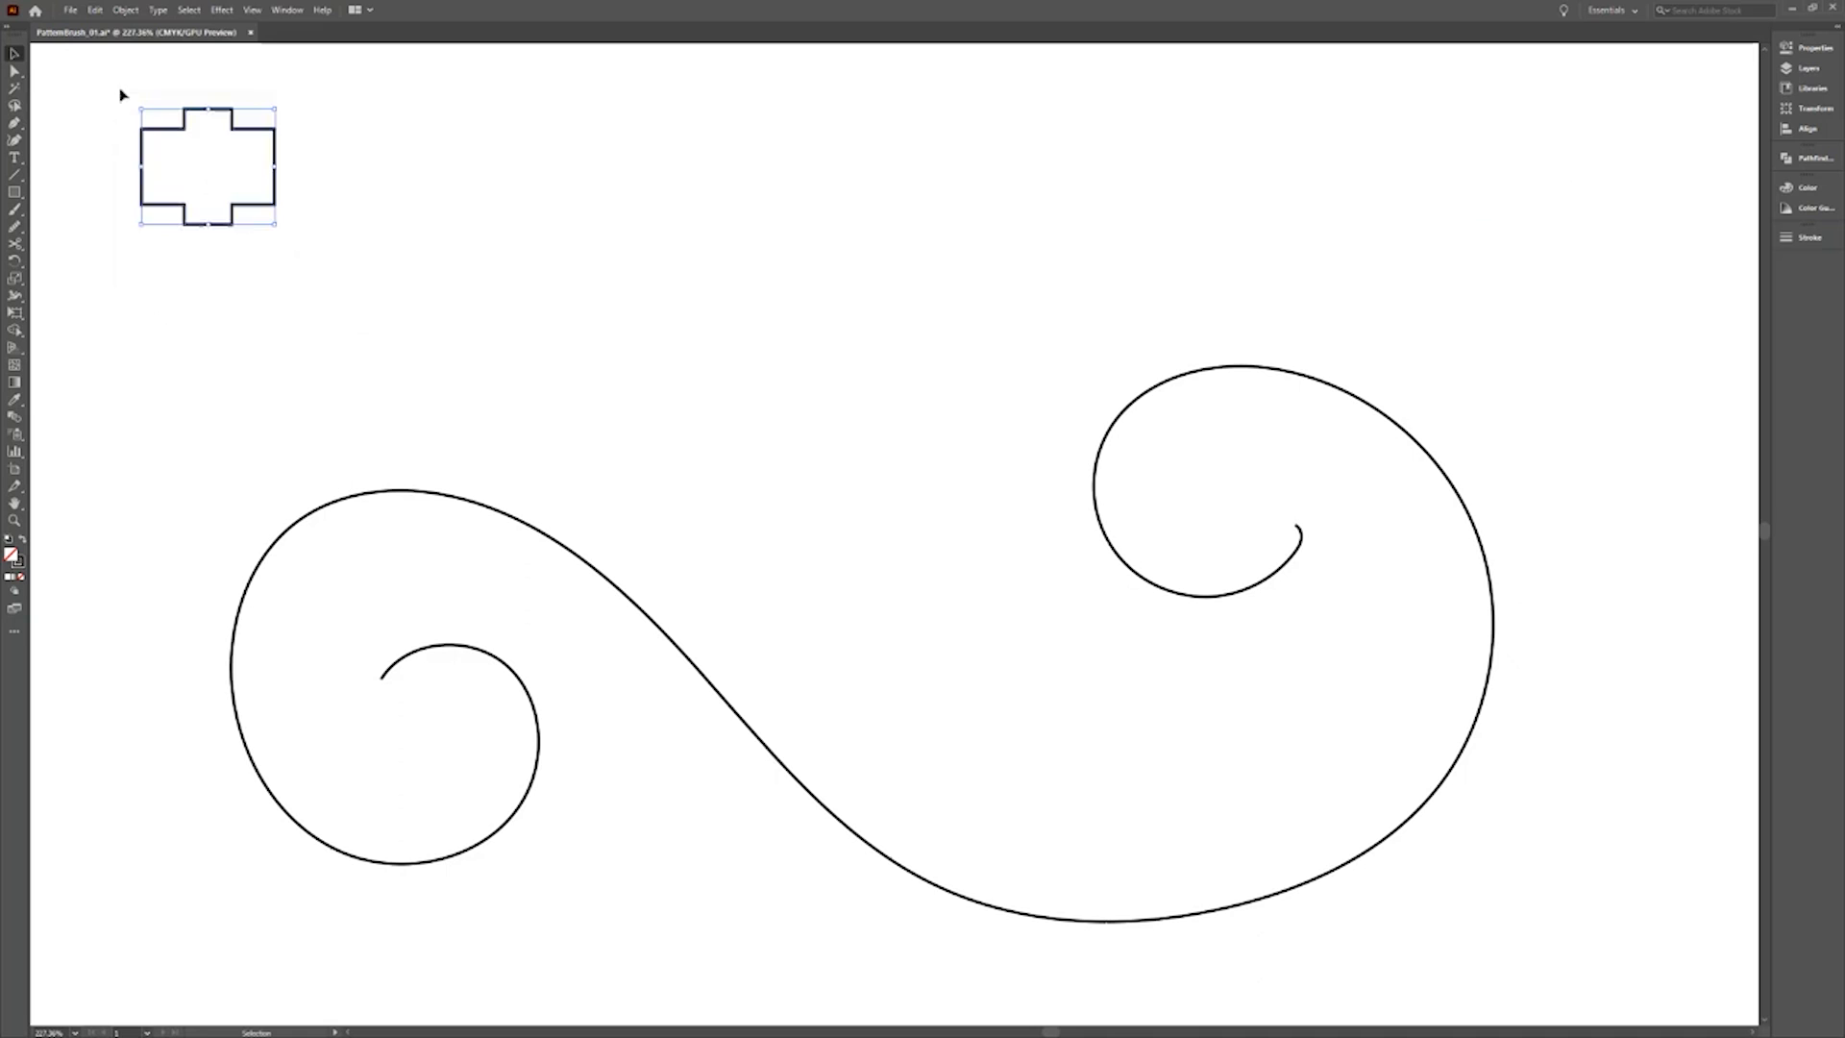
click(279, 11)
click(362, 245)
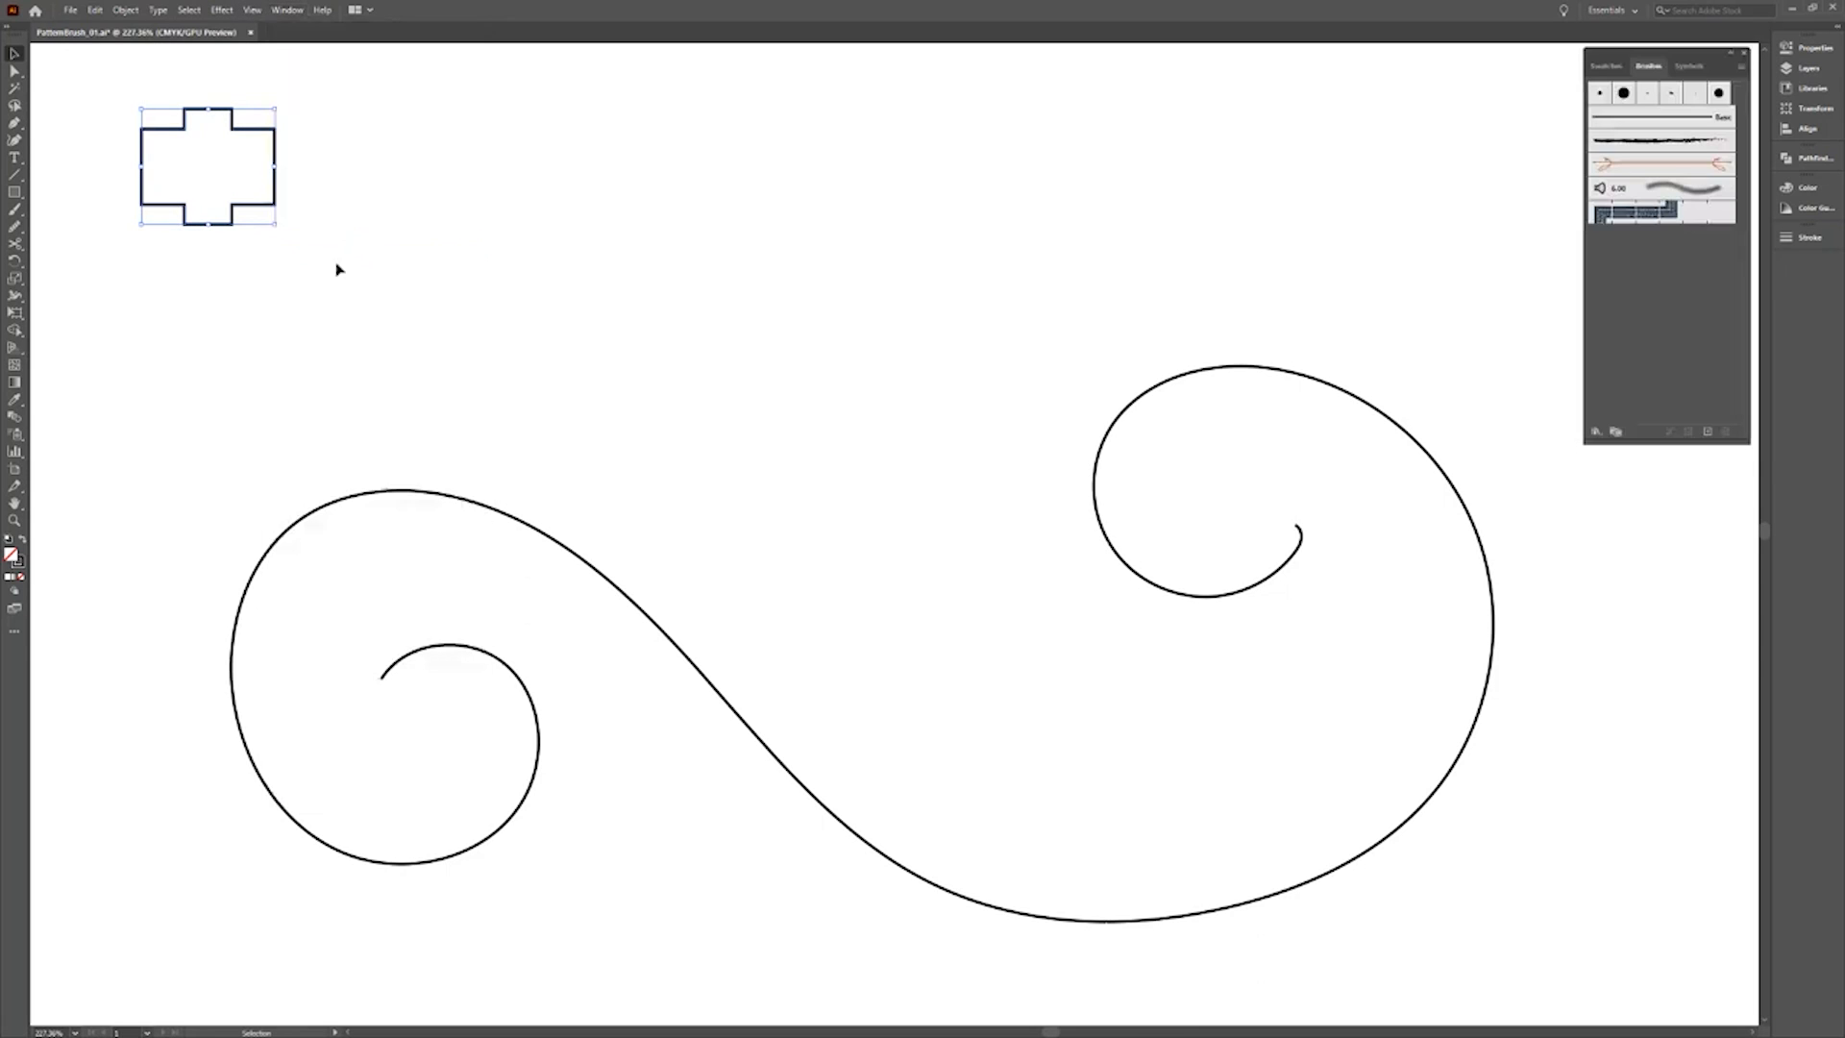
click(1707, 432)
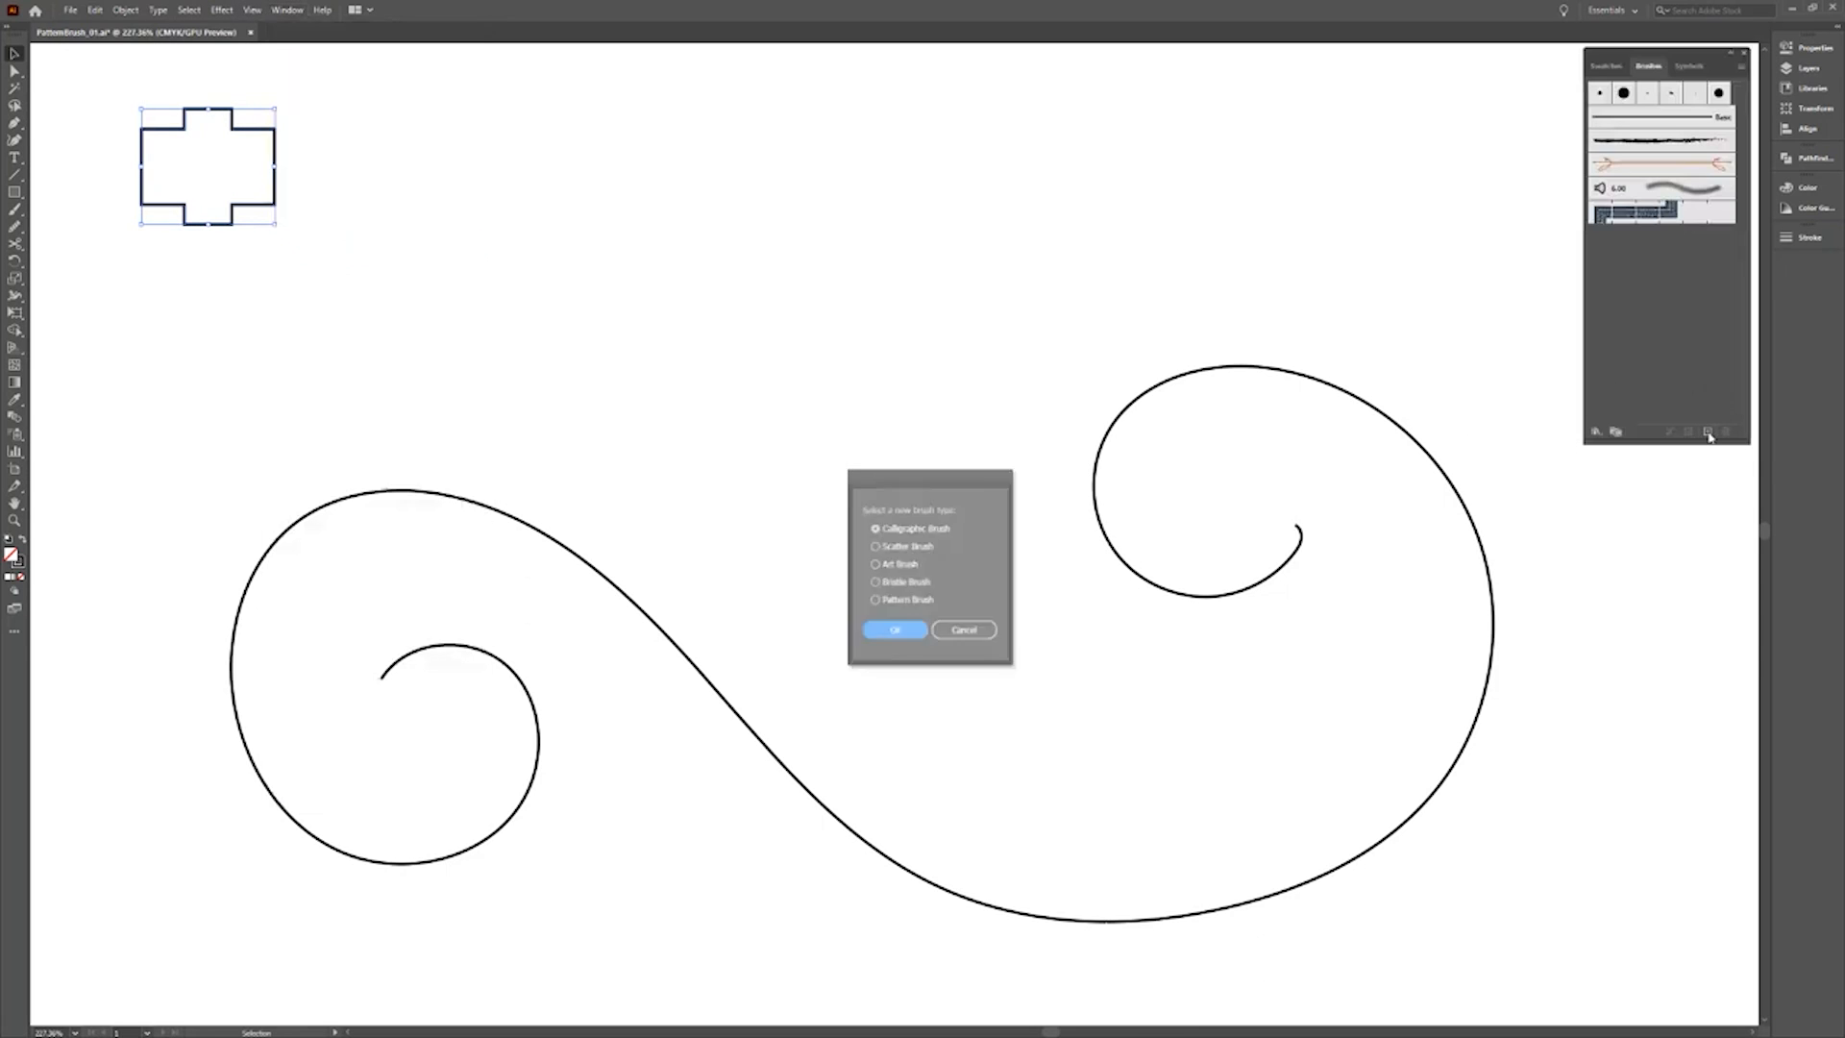
click(885, 601)
click(894, 632)
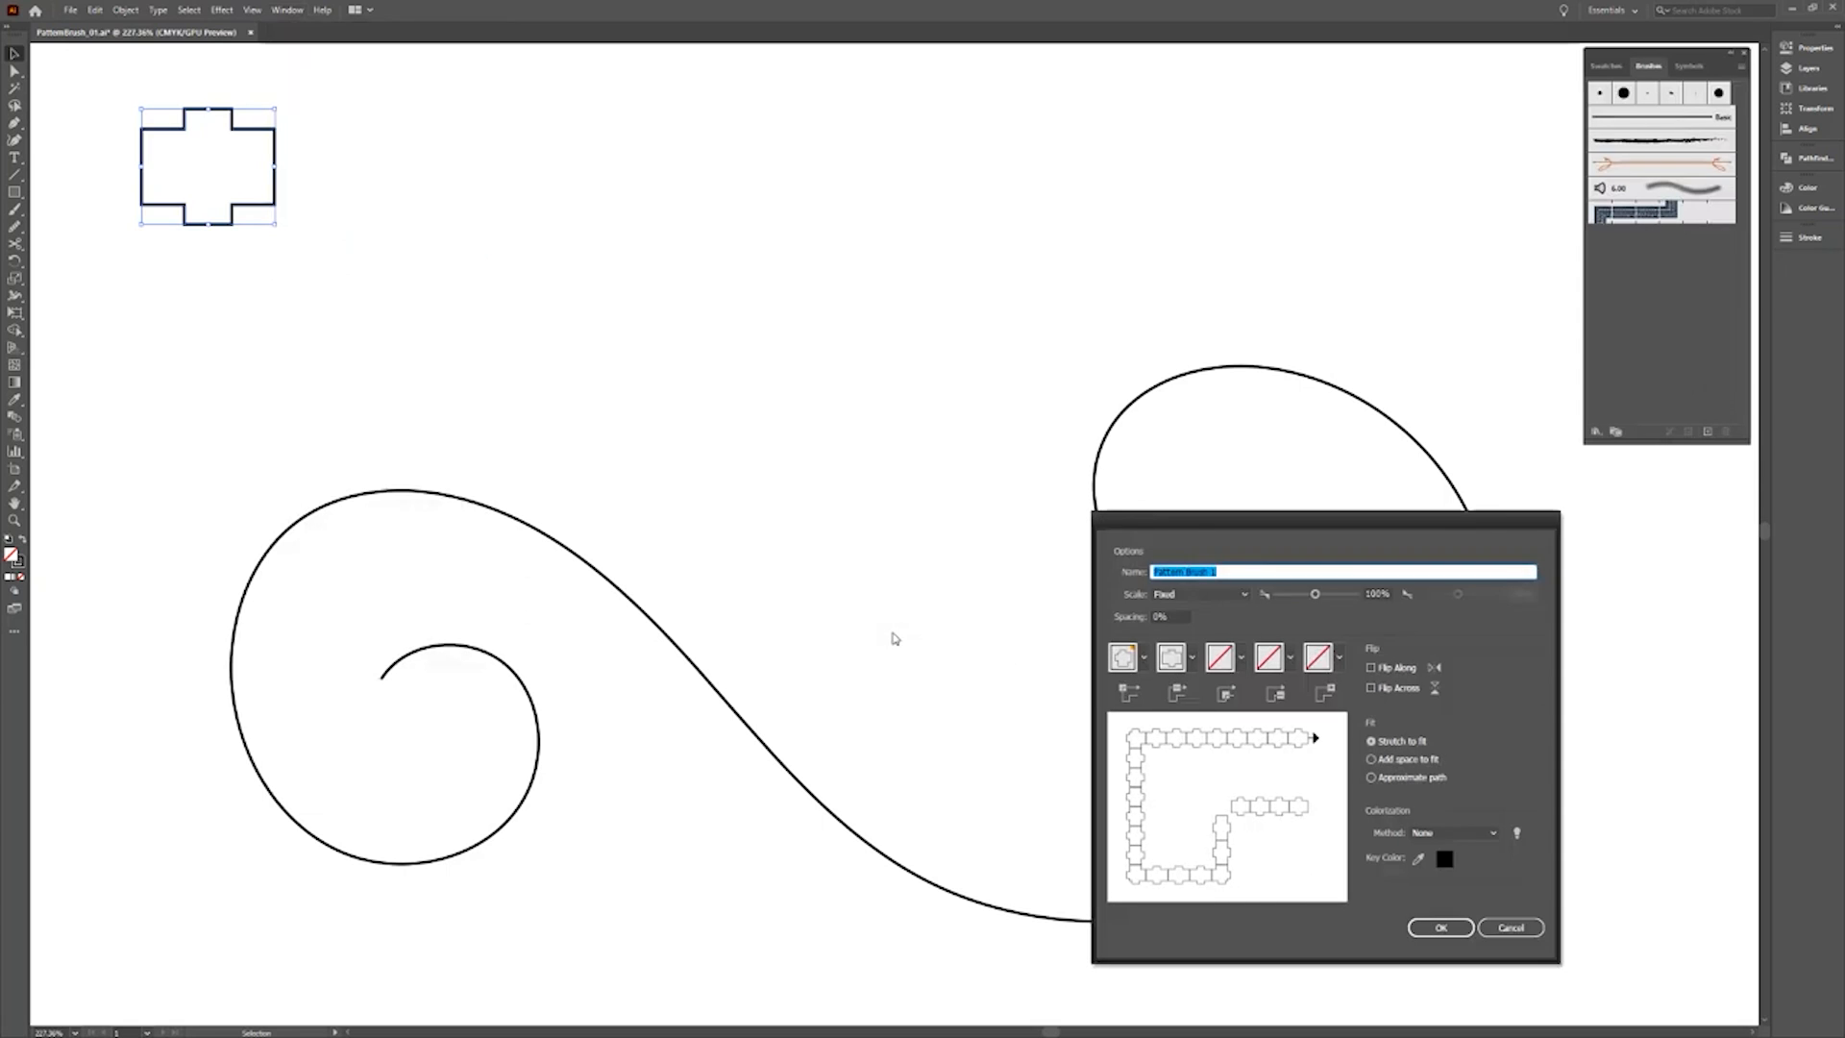
text(Cross)
key(Tab)
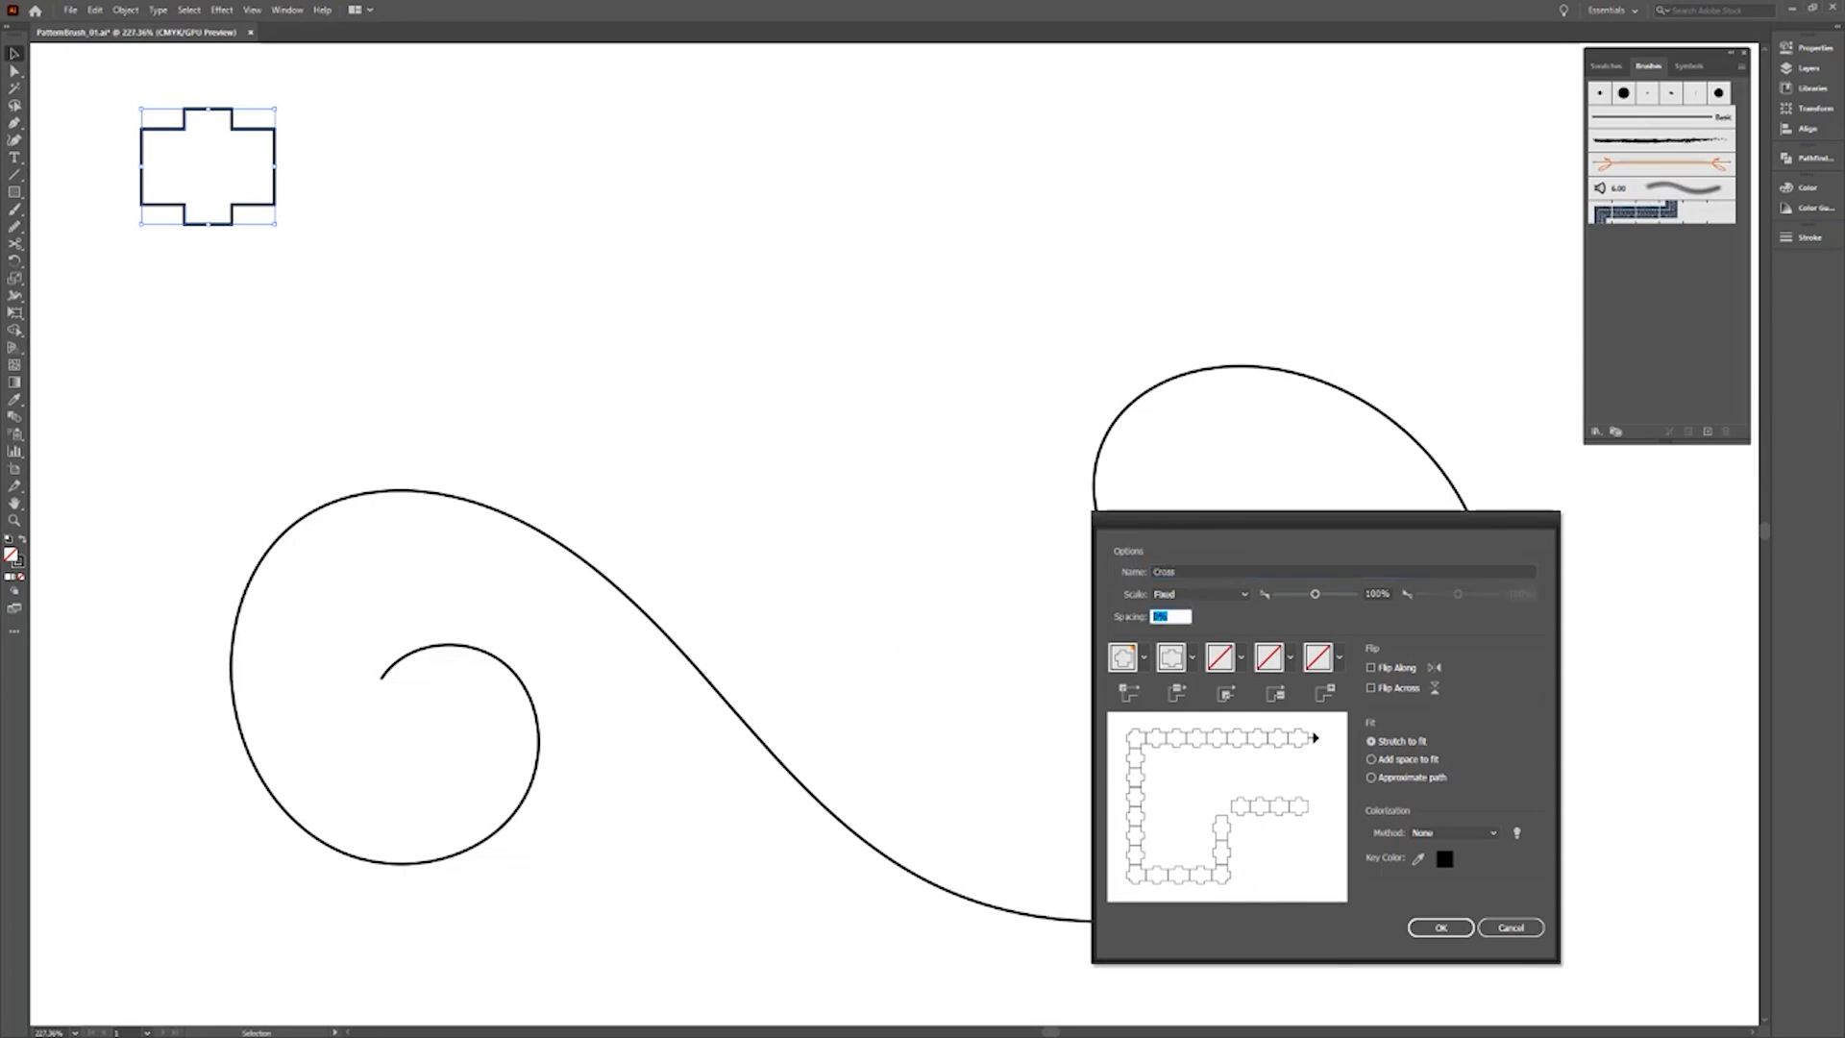
text(30)
click(1442, 928)
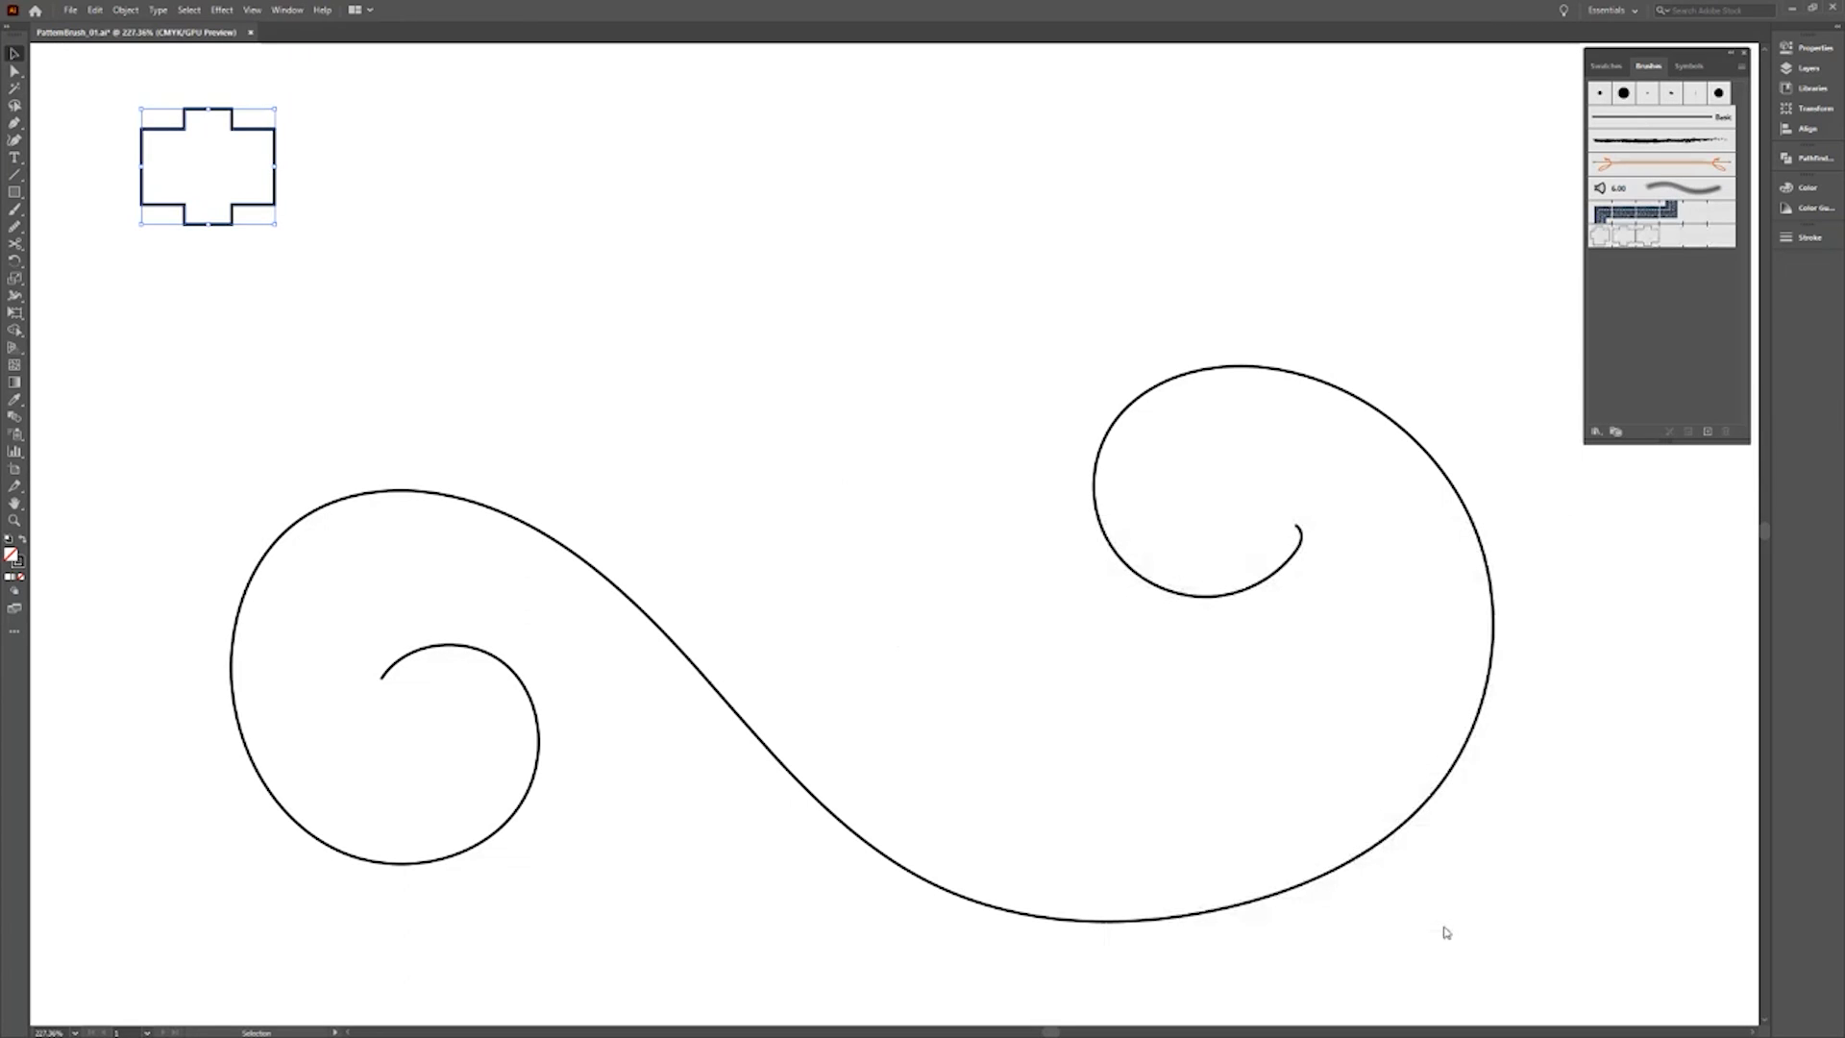
Apply the Cross pattern brush to the long spiral curve and deselect it.
click(1398, 839)
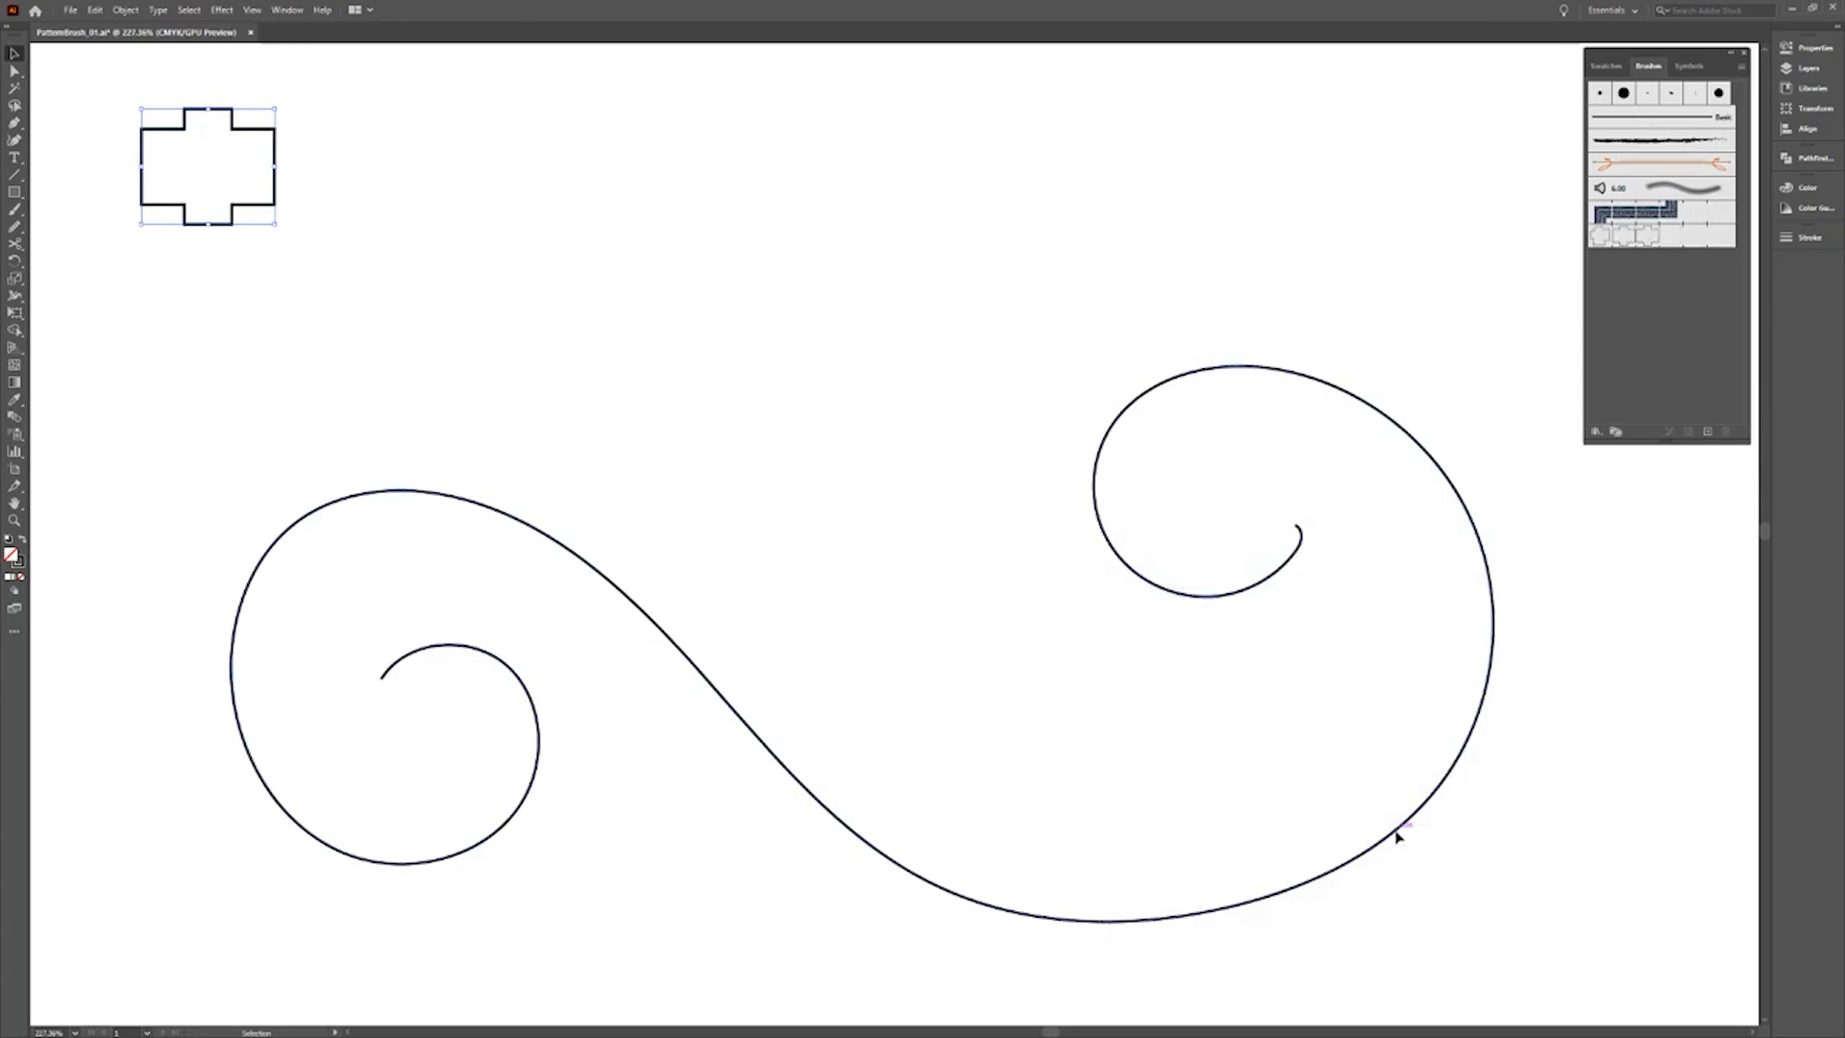
click(1606, 236)
click(1666, 564)
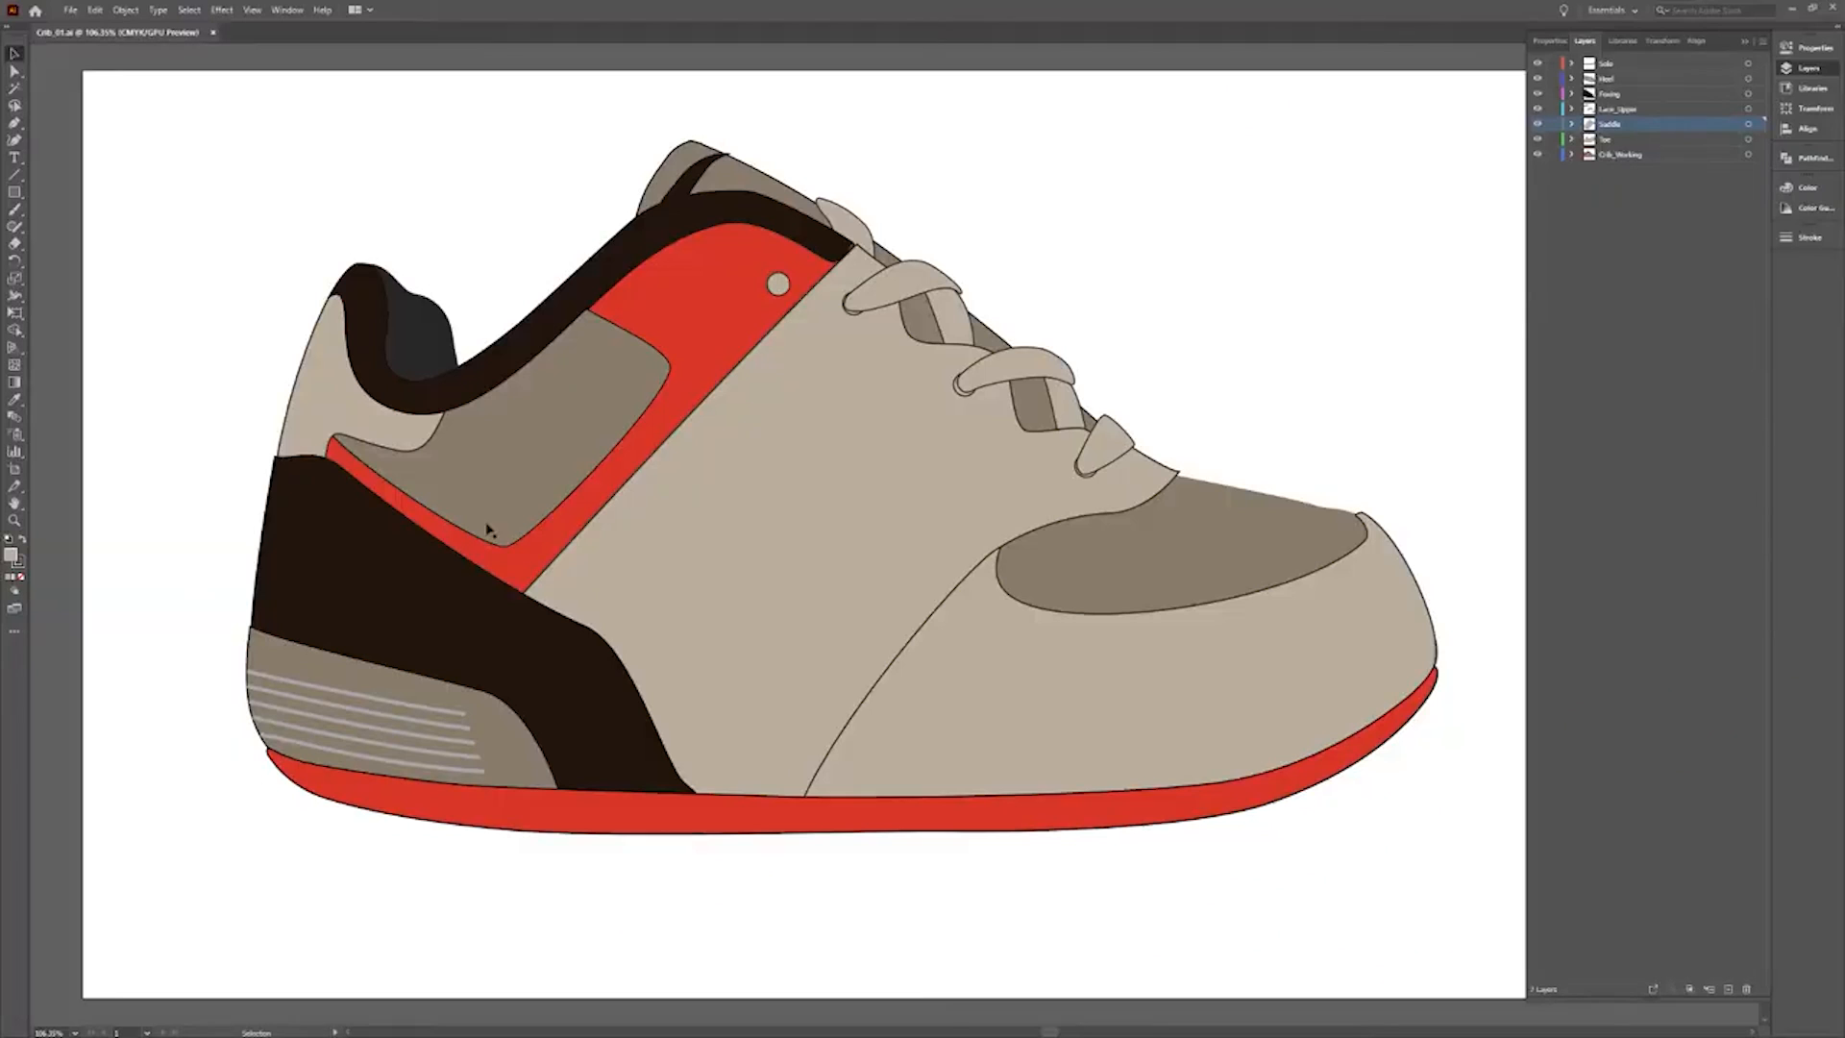
Set the layer list's row size to a custom 100 pixels.
click(1762, 46)
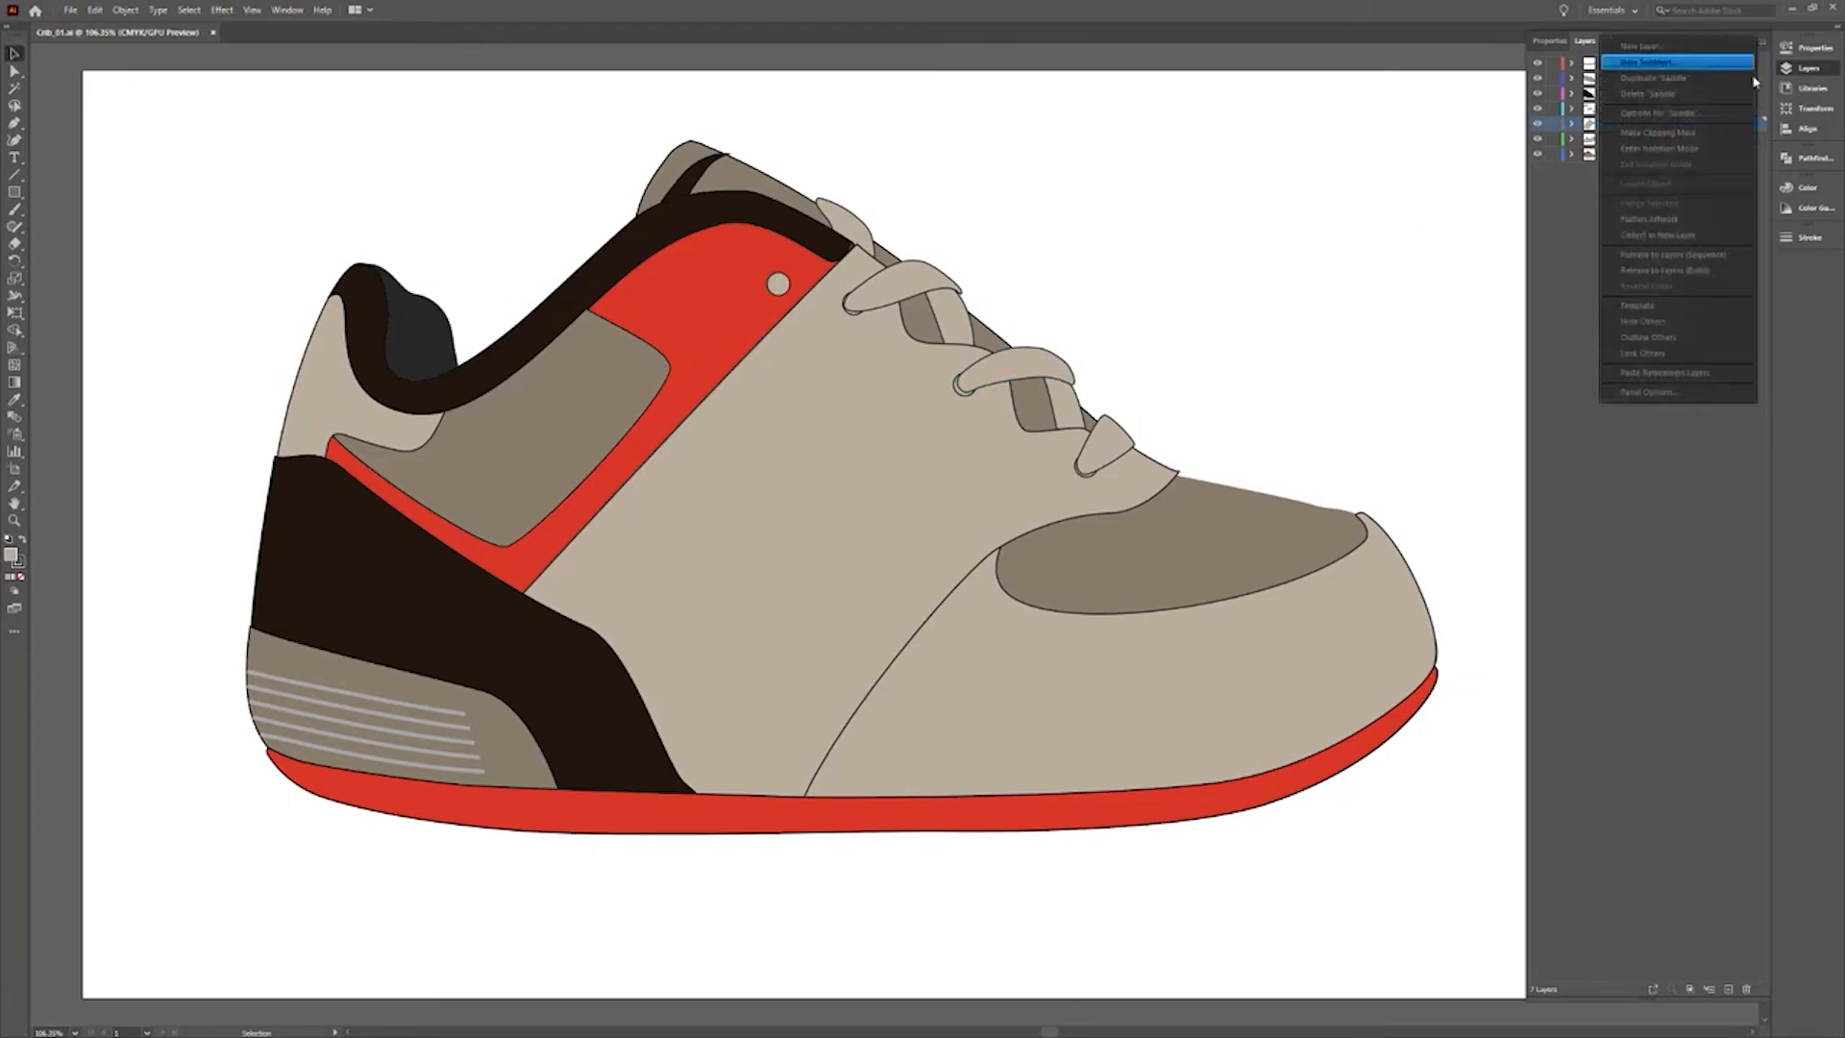
click(1701, 393)
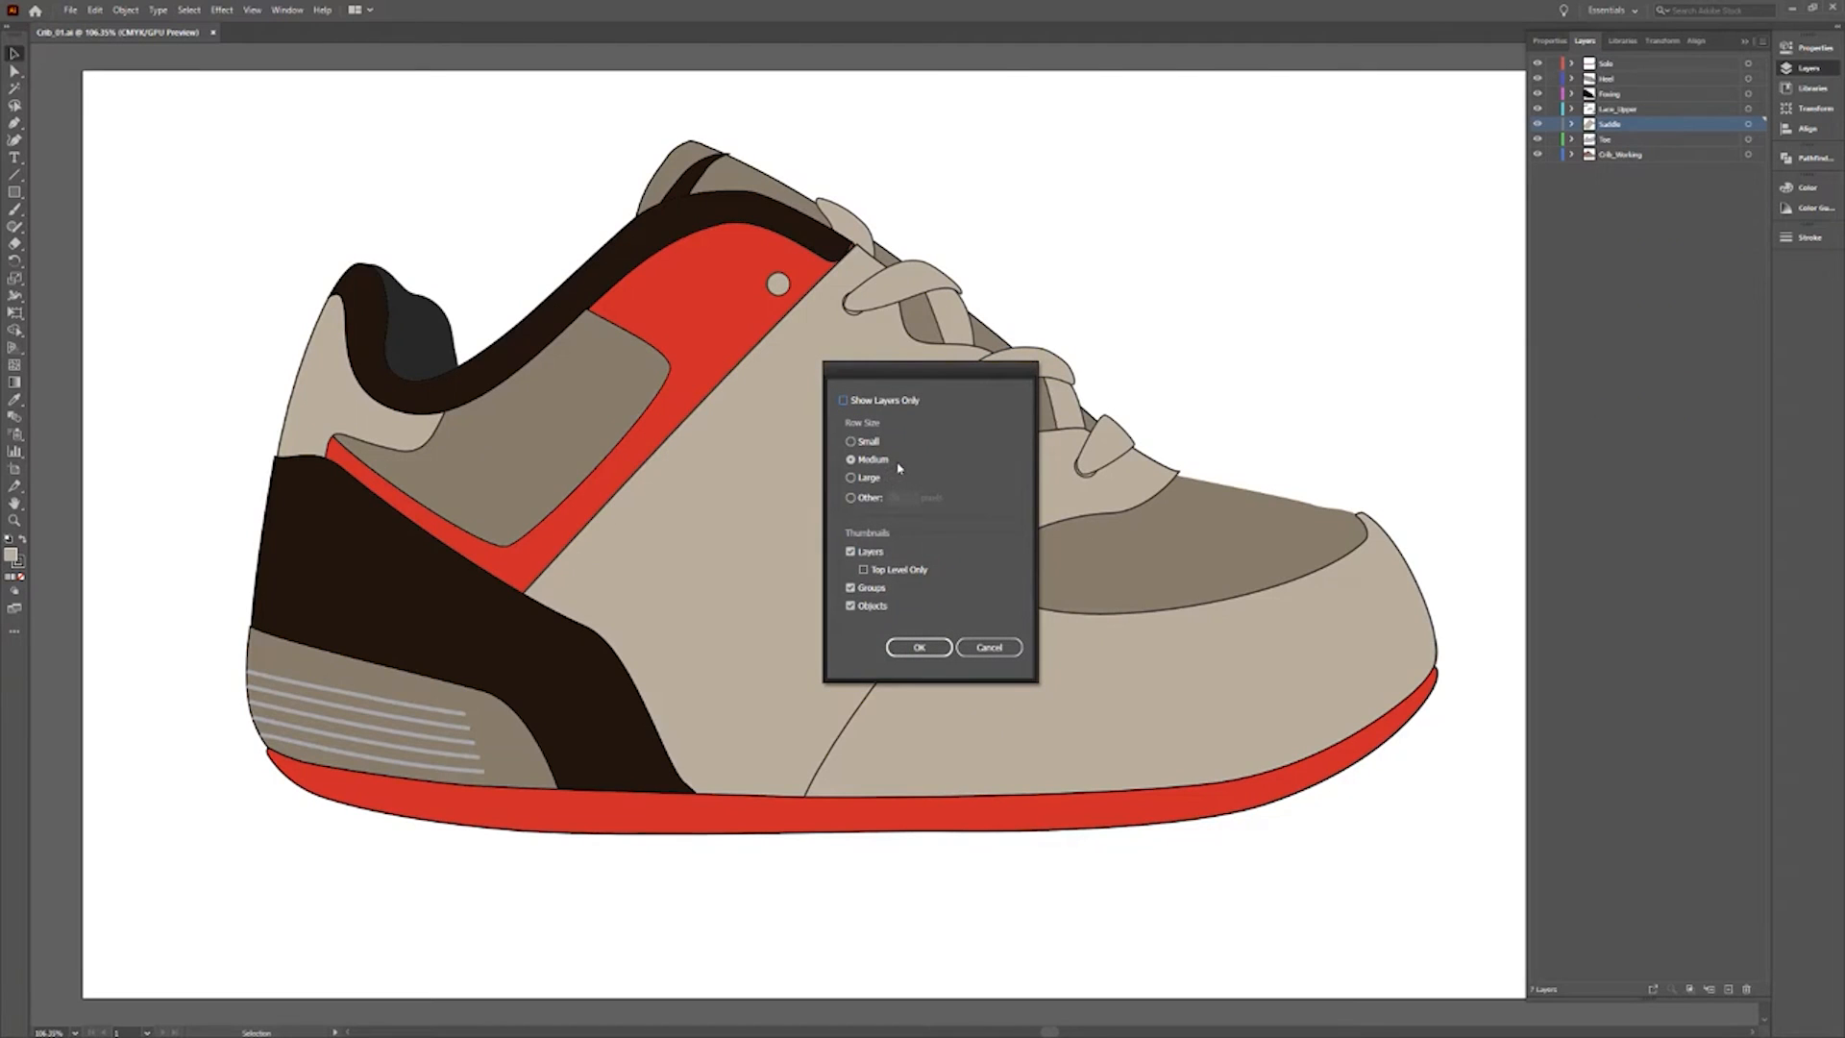
click(852, 498)
click(868, 499)
text(100)
click(918, 647)
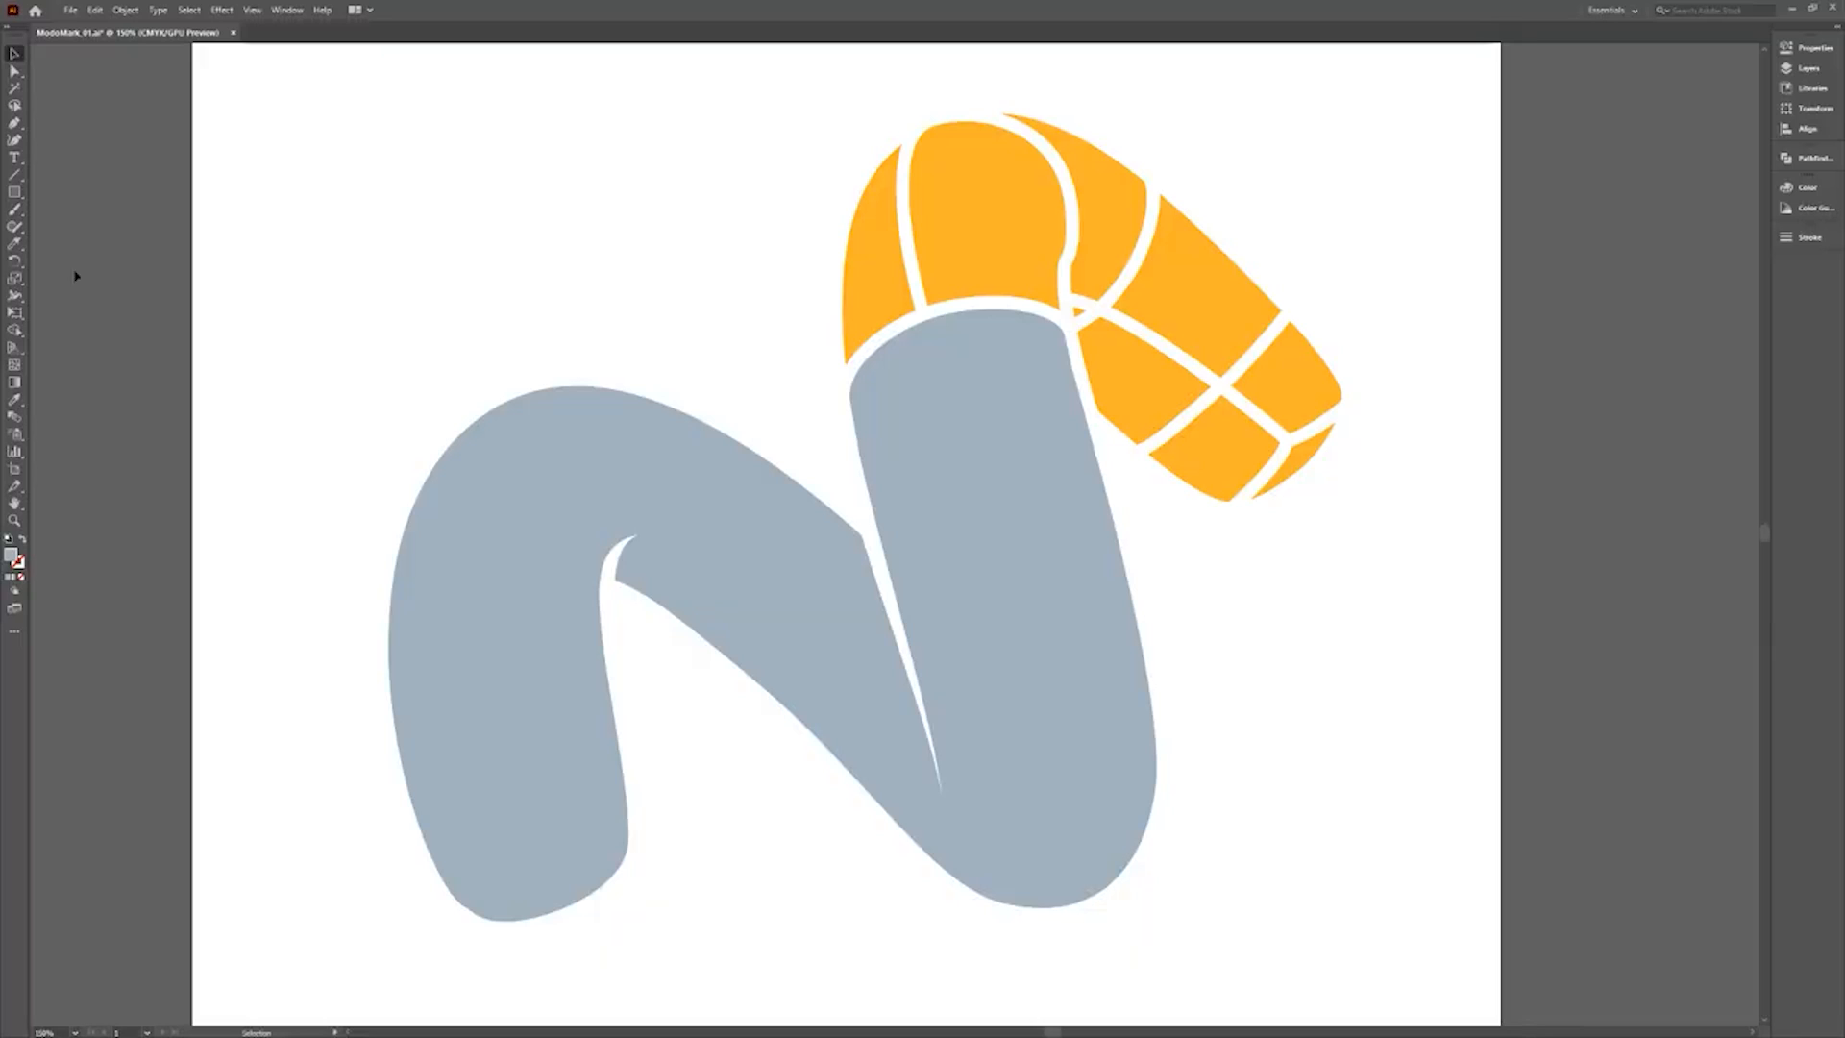
Make two freehand Knife cuts across the grey letter's diagonal middle section.
click(12, 246)
mouse_move(790, 433)
mouse_down()
mouse_move(815, 557)
mouse_move(782, 791)
mouse_up()
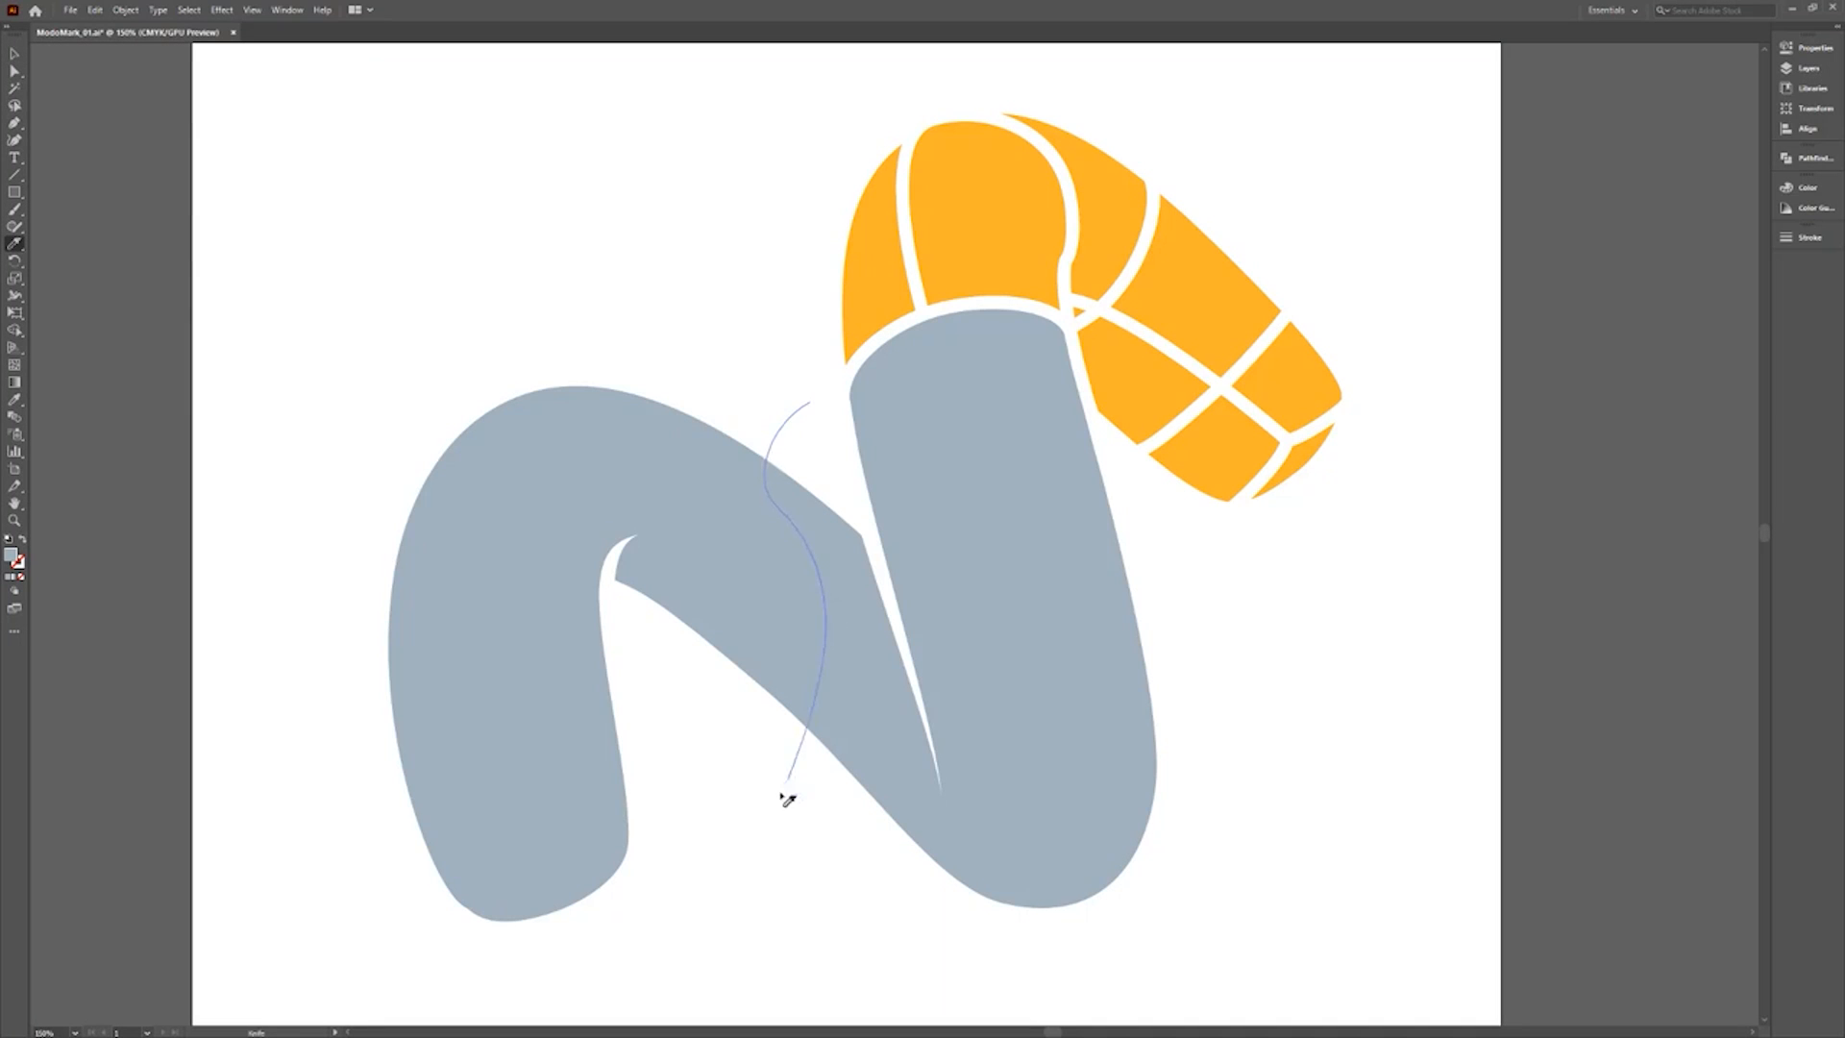
mouse_move(705, 353)
mouse_down()
mouse_move(670, 410)
mouse_move(716, 569)
mouse_move(699, 690)
mouse_up()
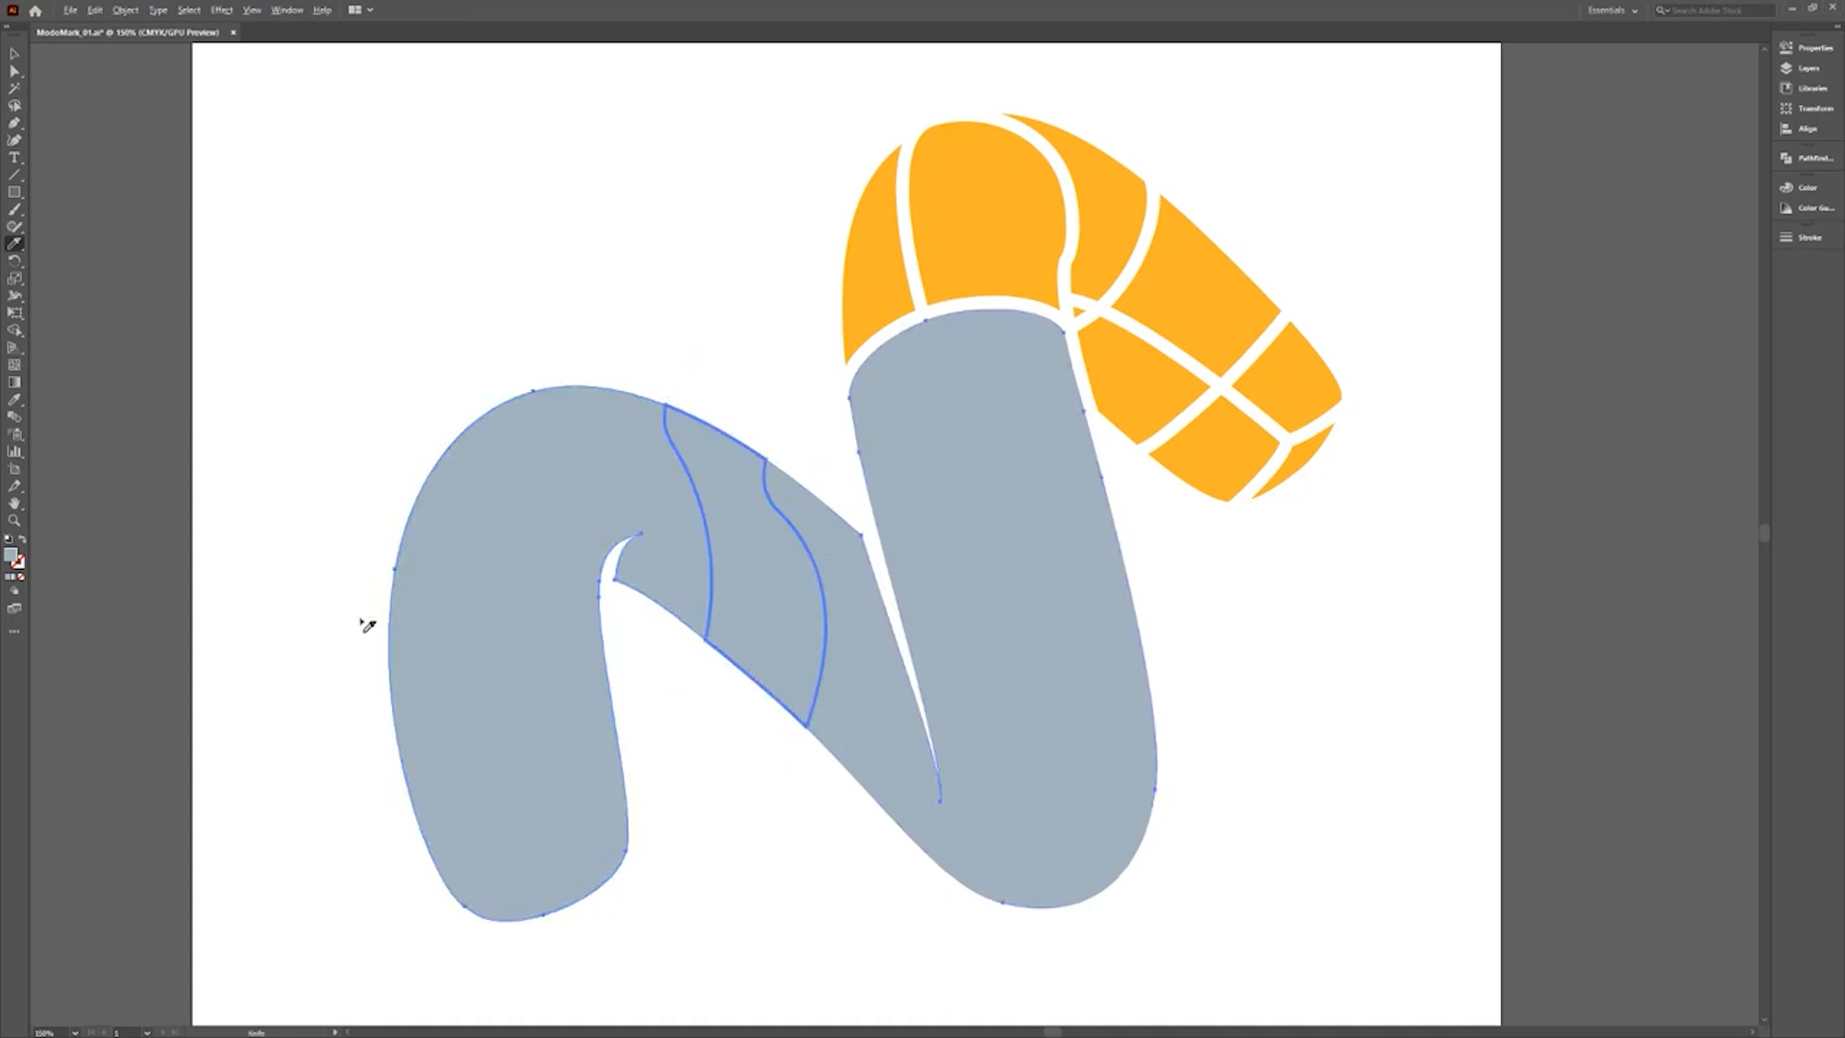
Slice the grey letter's left leg with three straight, slanted Knife cuts.
key(alt)
drag(368, 602, 634, 679)
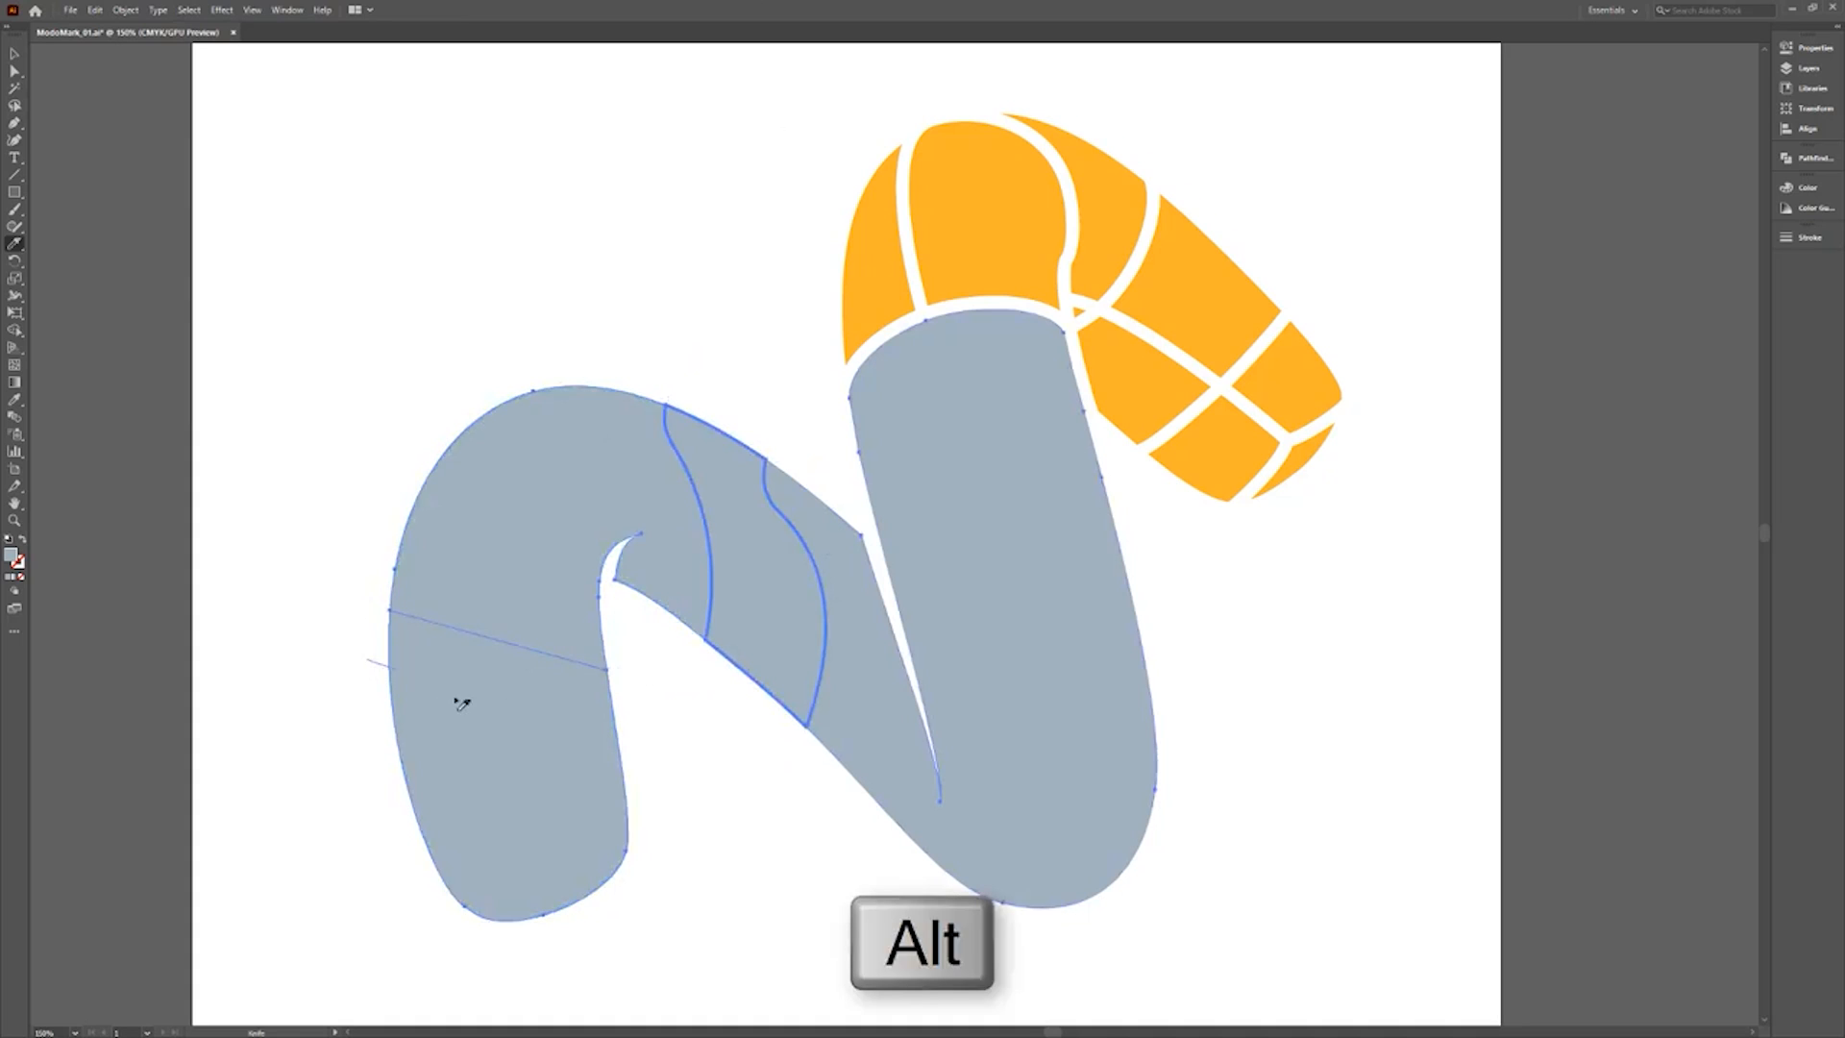
drag(461, 704, 692, 791)
drag(363, 757, 680, 885)
click(14, 55)
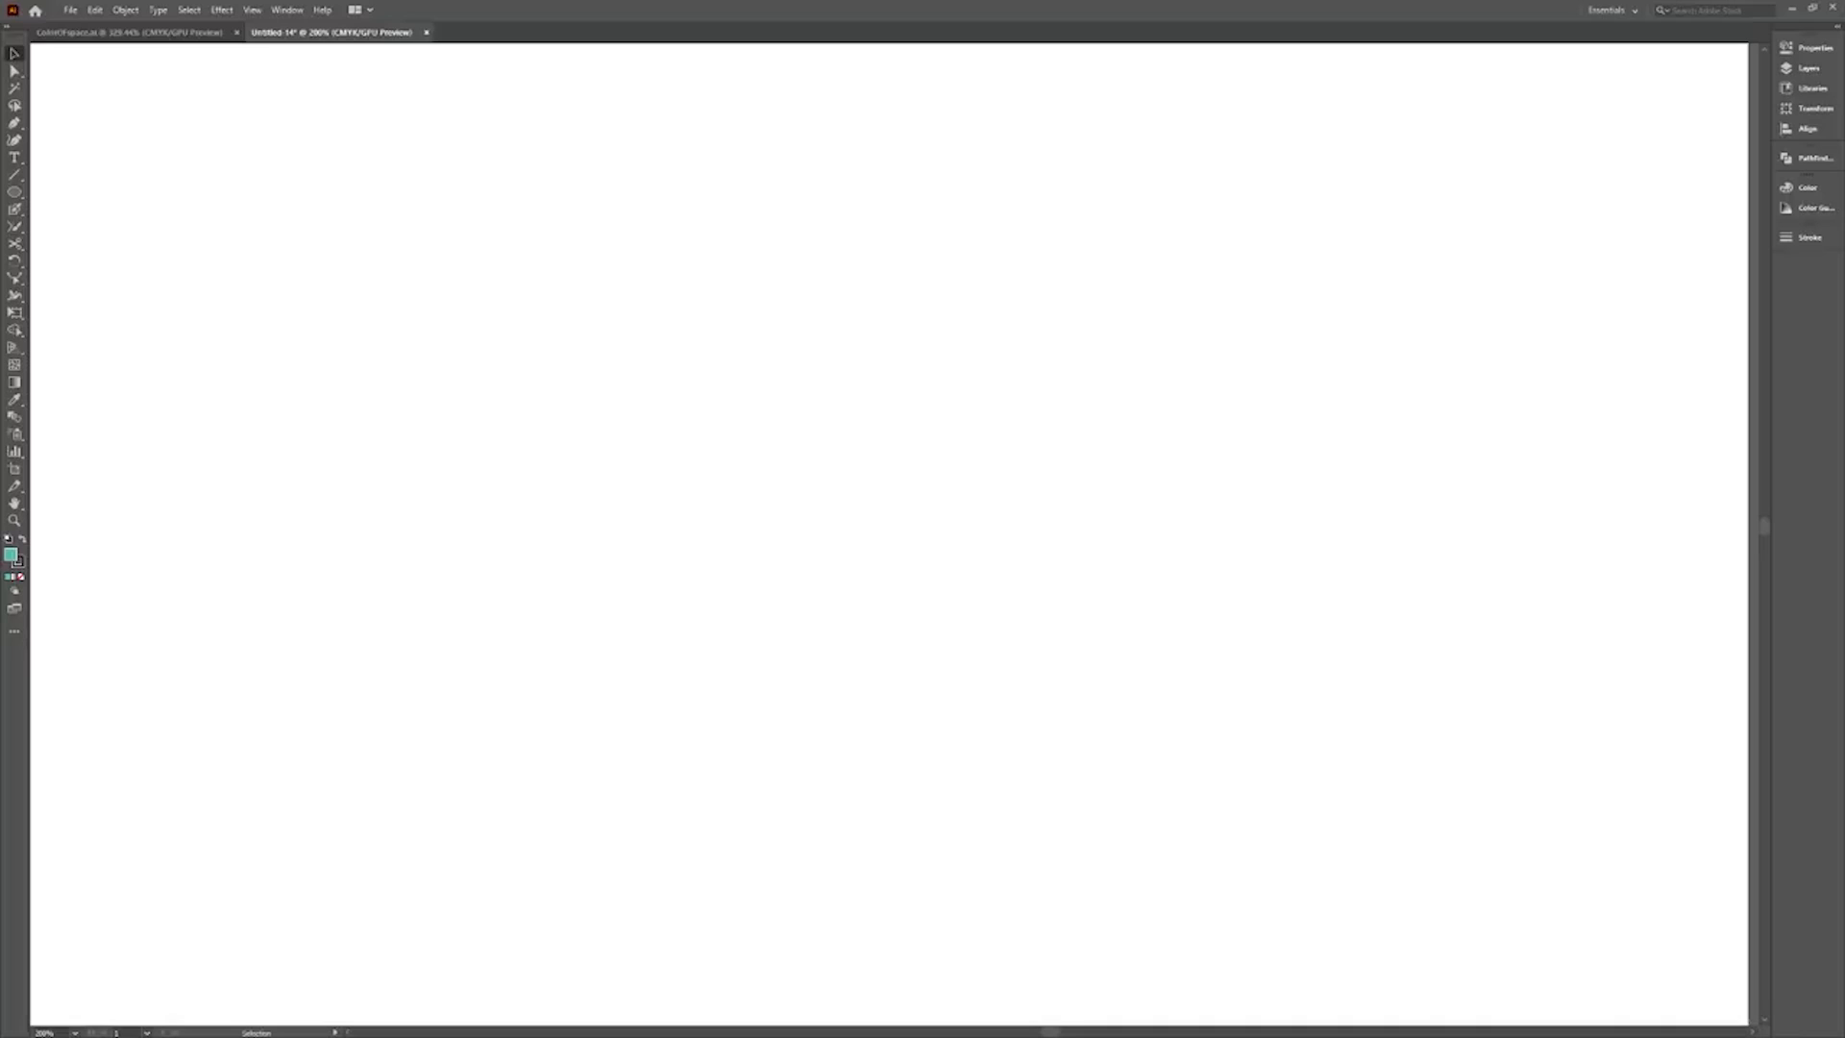
Draw a wide, shallow open arc through three points with the Curvature tool near the top of the artboard.
click(16, 142)
click(264, 360)
click(741, 256)
click(1307, 359)
key(Escape)
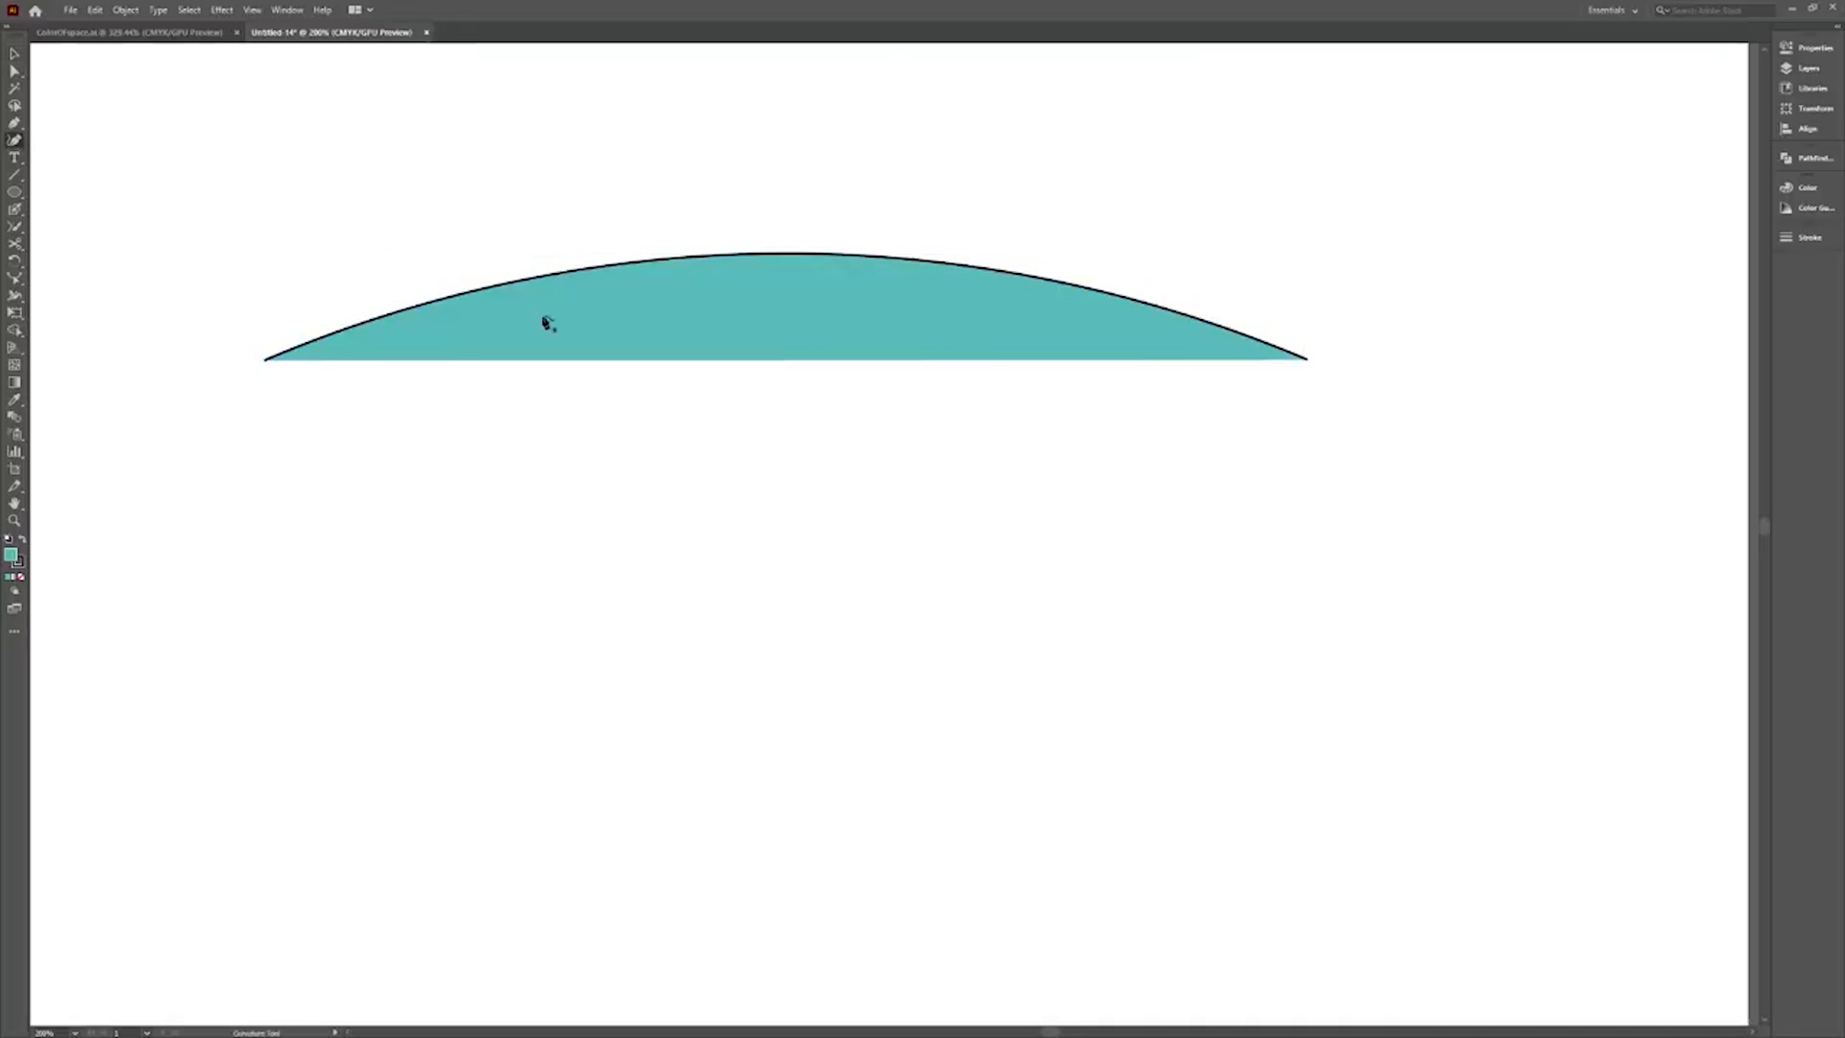
Draw straight line segments below the arc for the side walls, base and slanted central notch, overlapping most corners, and deselect.
click(15, 175)
drag(314, 272, 278, 870)
drag(211, 816, 759, 826)
drag(742, 851, 757, 592)
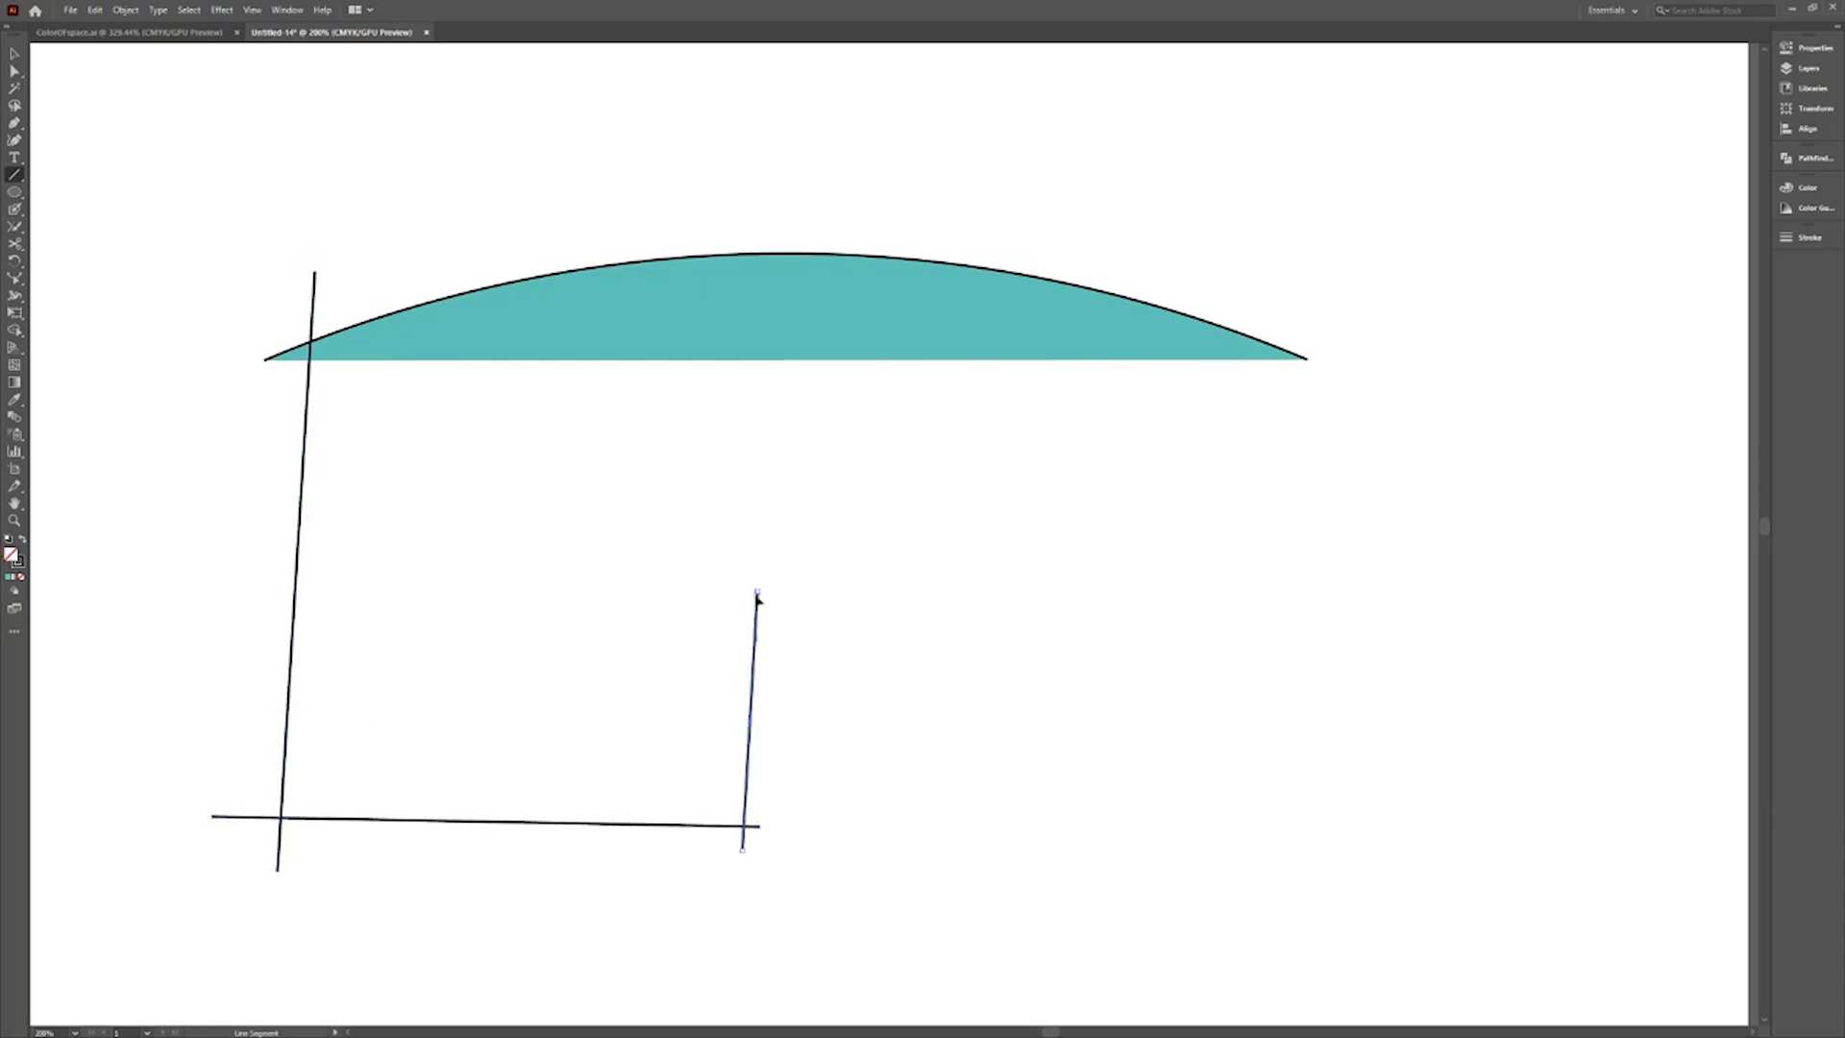
mouse_move(711, 684)
mouse_down()
mouse_move(1002, 535)
mouse_move(936, 846)
mouse_move(1330, 807)
mouse_move(1308, 383)
mouse_up()
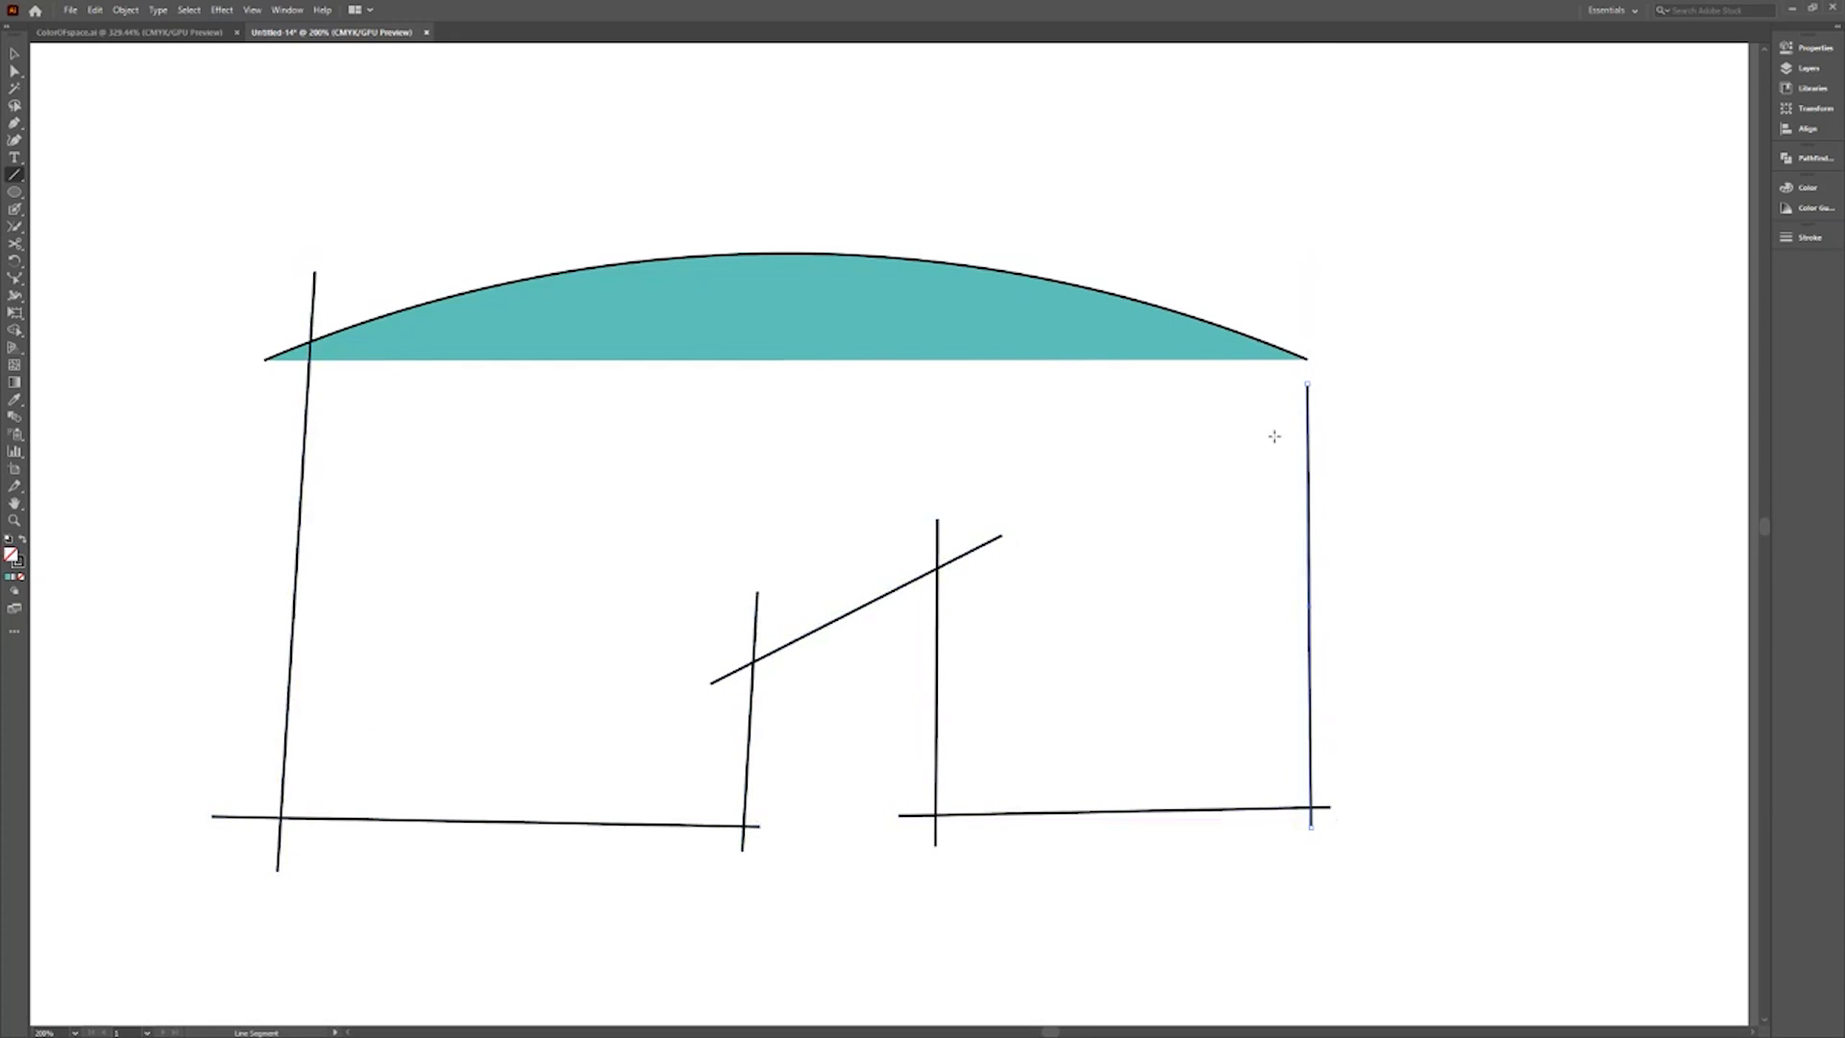
key(v)
click(73, 119)
Trim the overlapping line ends into joined corners with the Join tool around the left wall, bases, central notch and lower-right corner.
click(21, 228)
drag(308, 305, 295, 360)
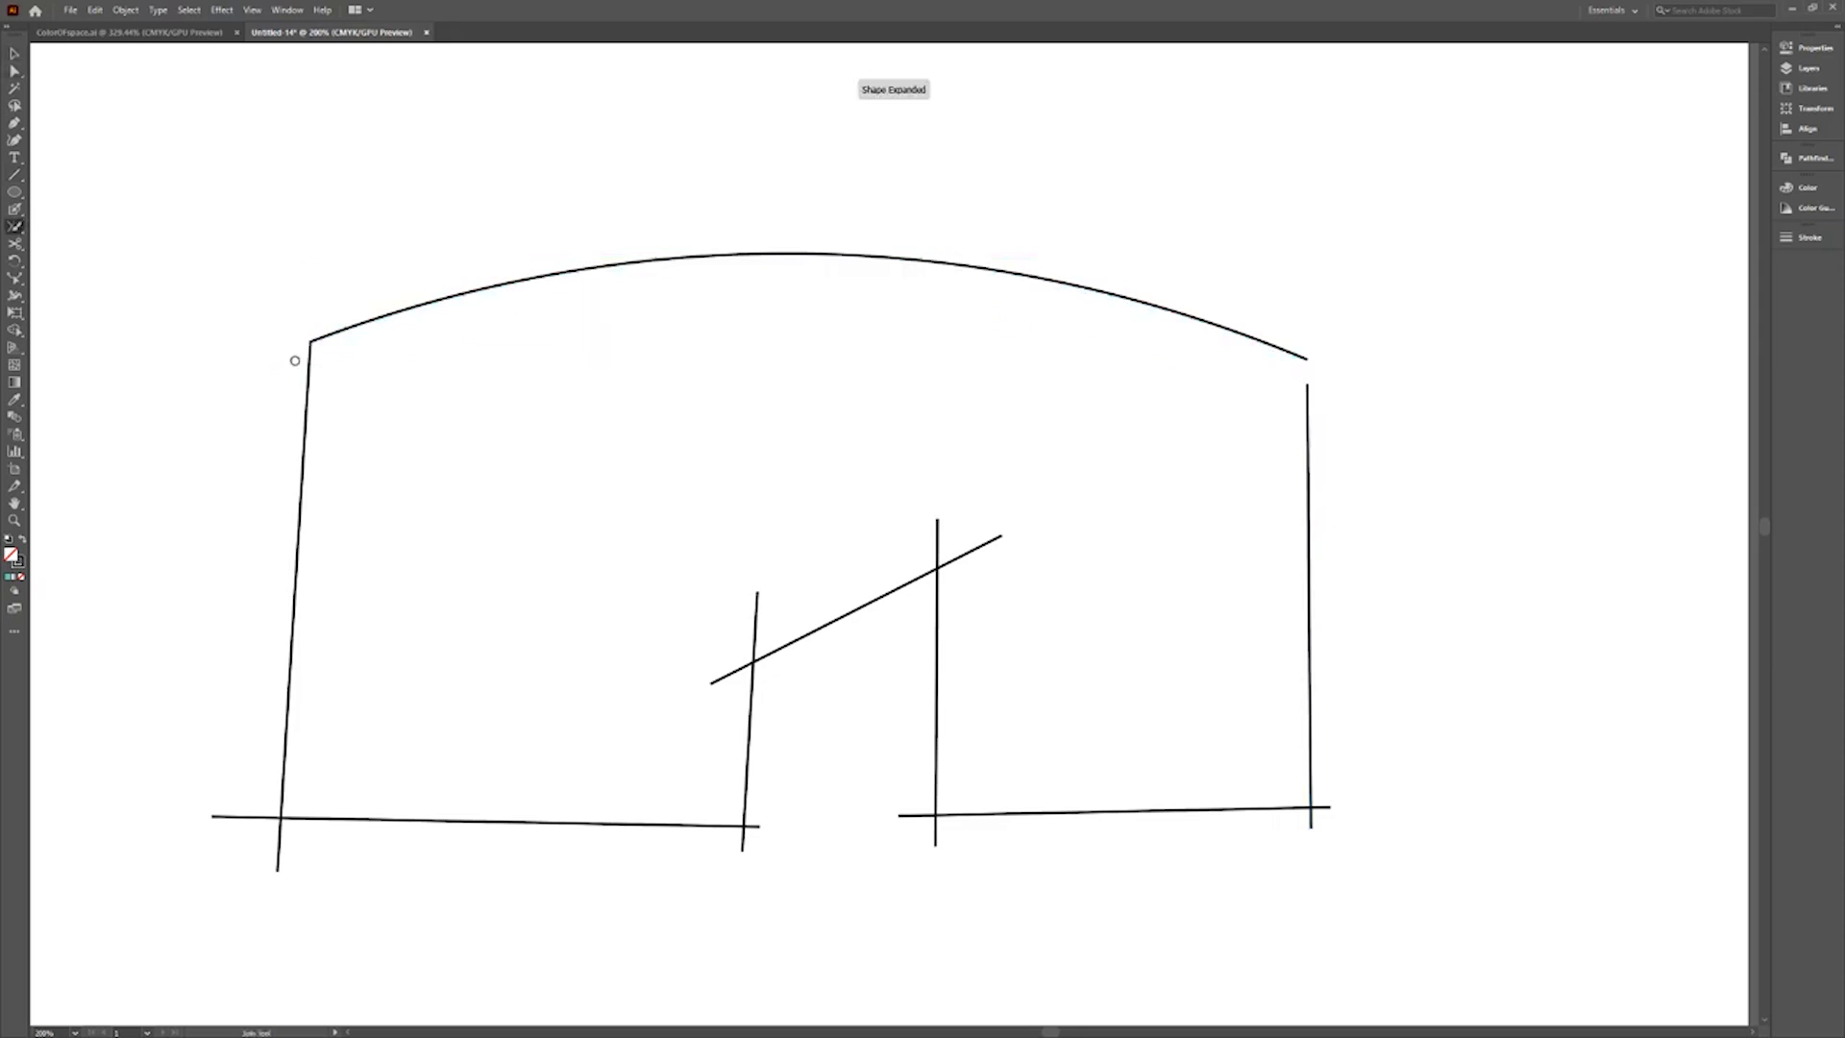
drag(248, 792, 289, 835)
drag(737, 842, 759, 823)
drag(770, 609, 720, 702)
drag(908, 541, 952, 582)
drag(898, 786, 942, 836)
drag(1295, 817, 1302, 796)
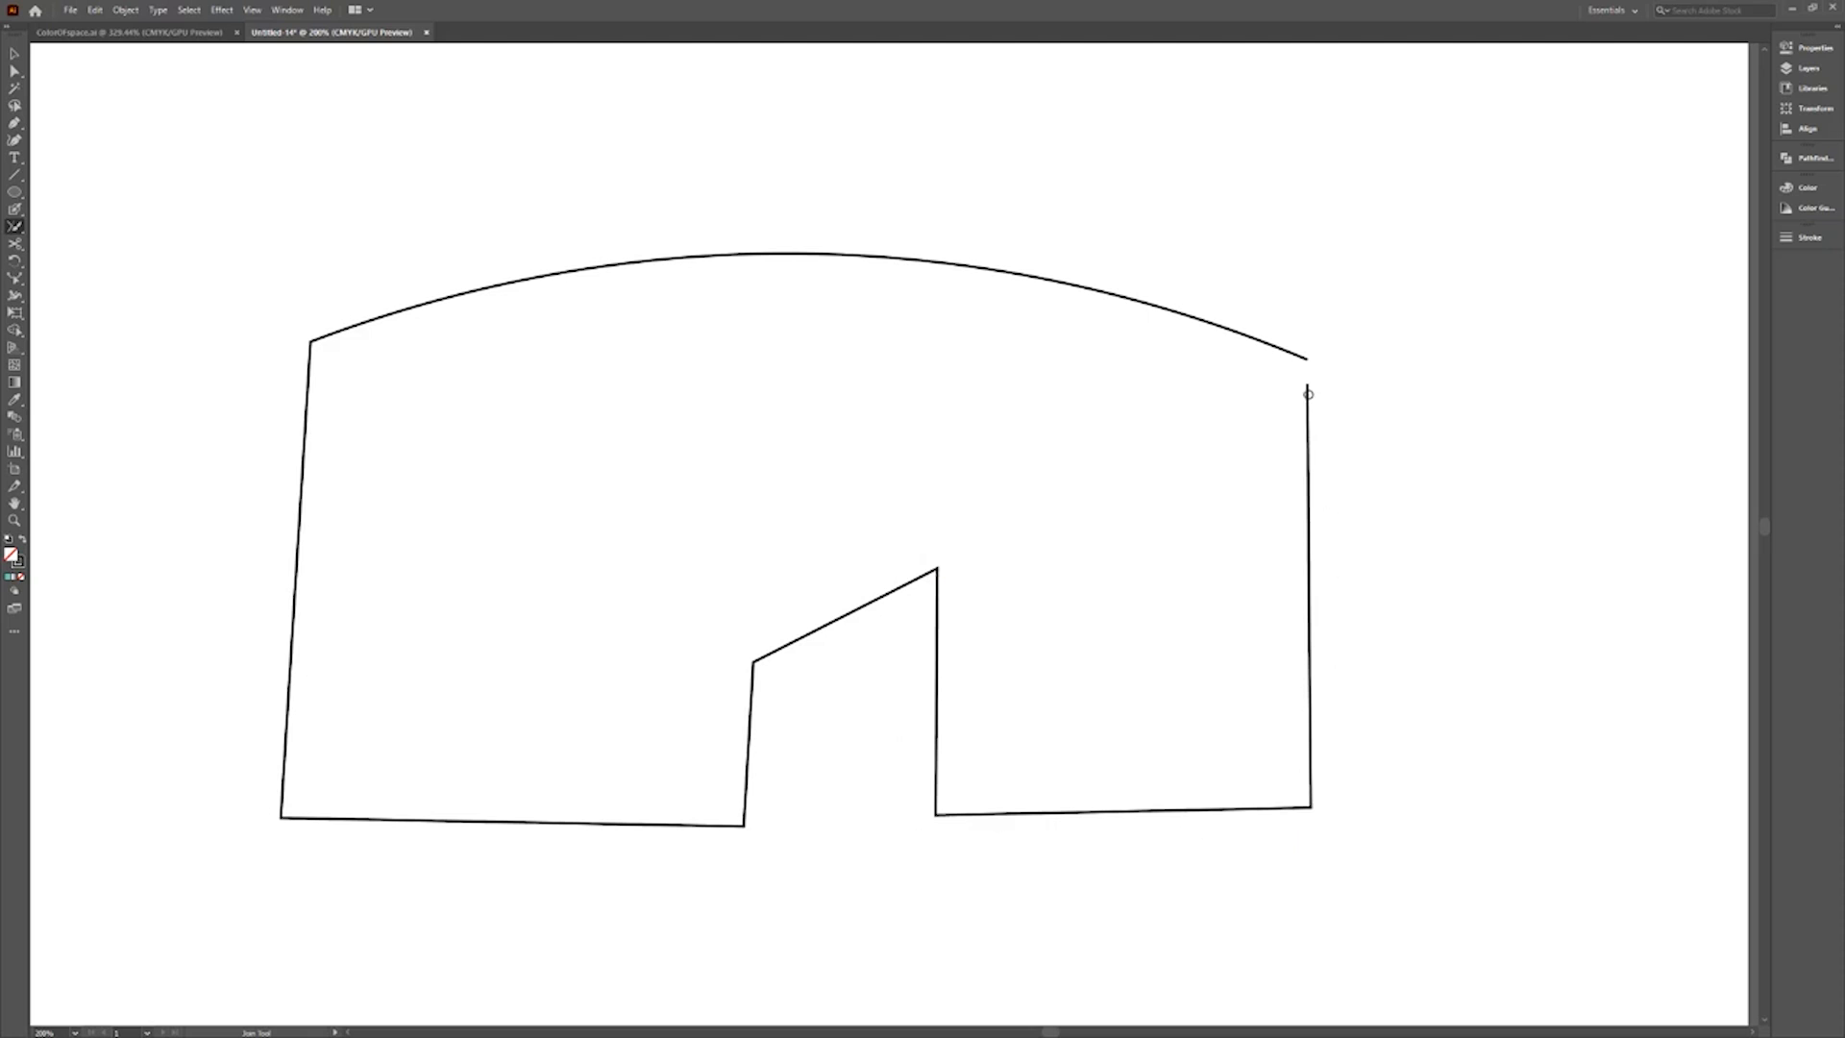
Join the gap between the arc's right end and the right wall, and select the complete closed outline.
drag(1310, 394, 1299, 342)
key(v)
click(382, 317)
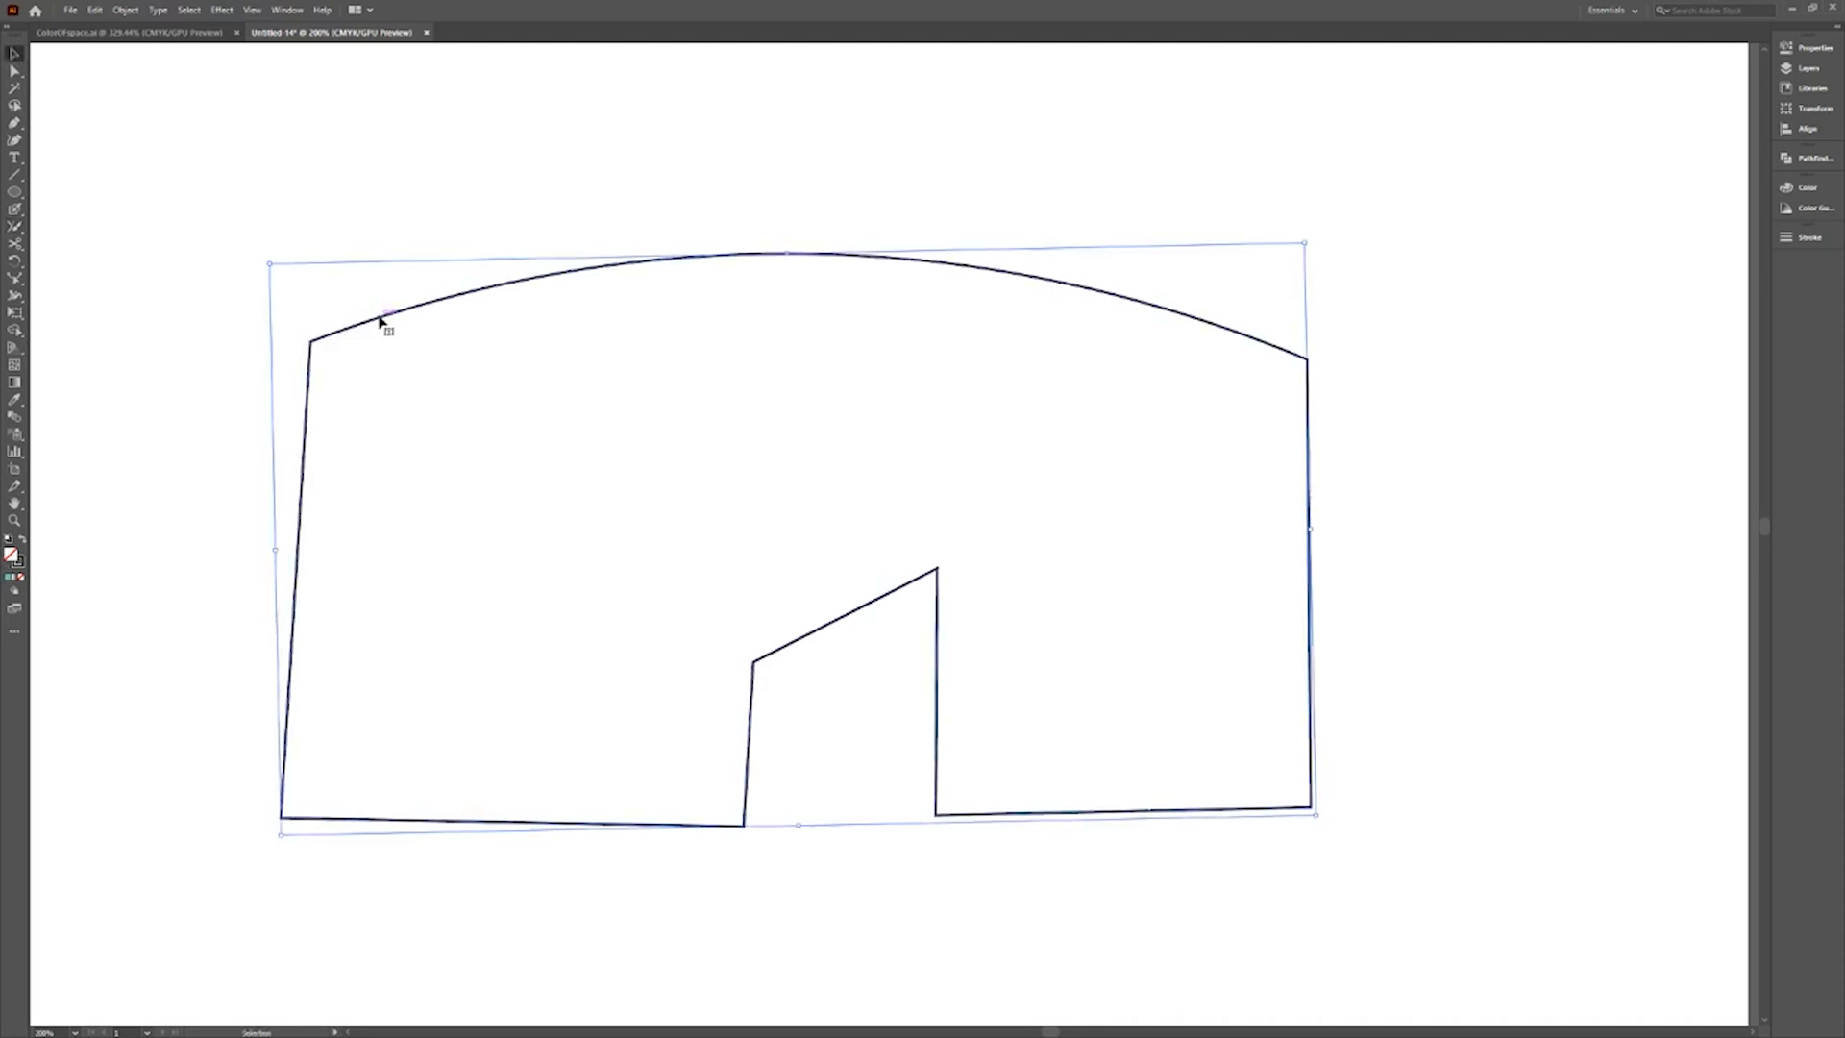
double_click(17, 562)
key(ctrl+v)
click(522, 635)
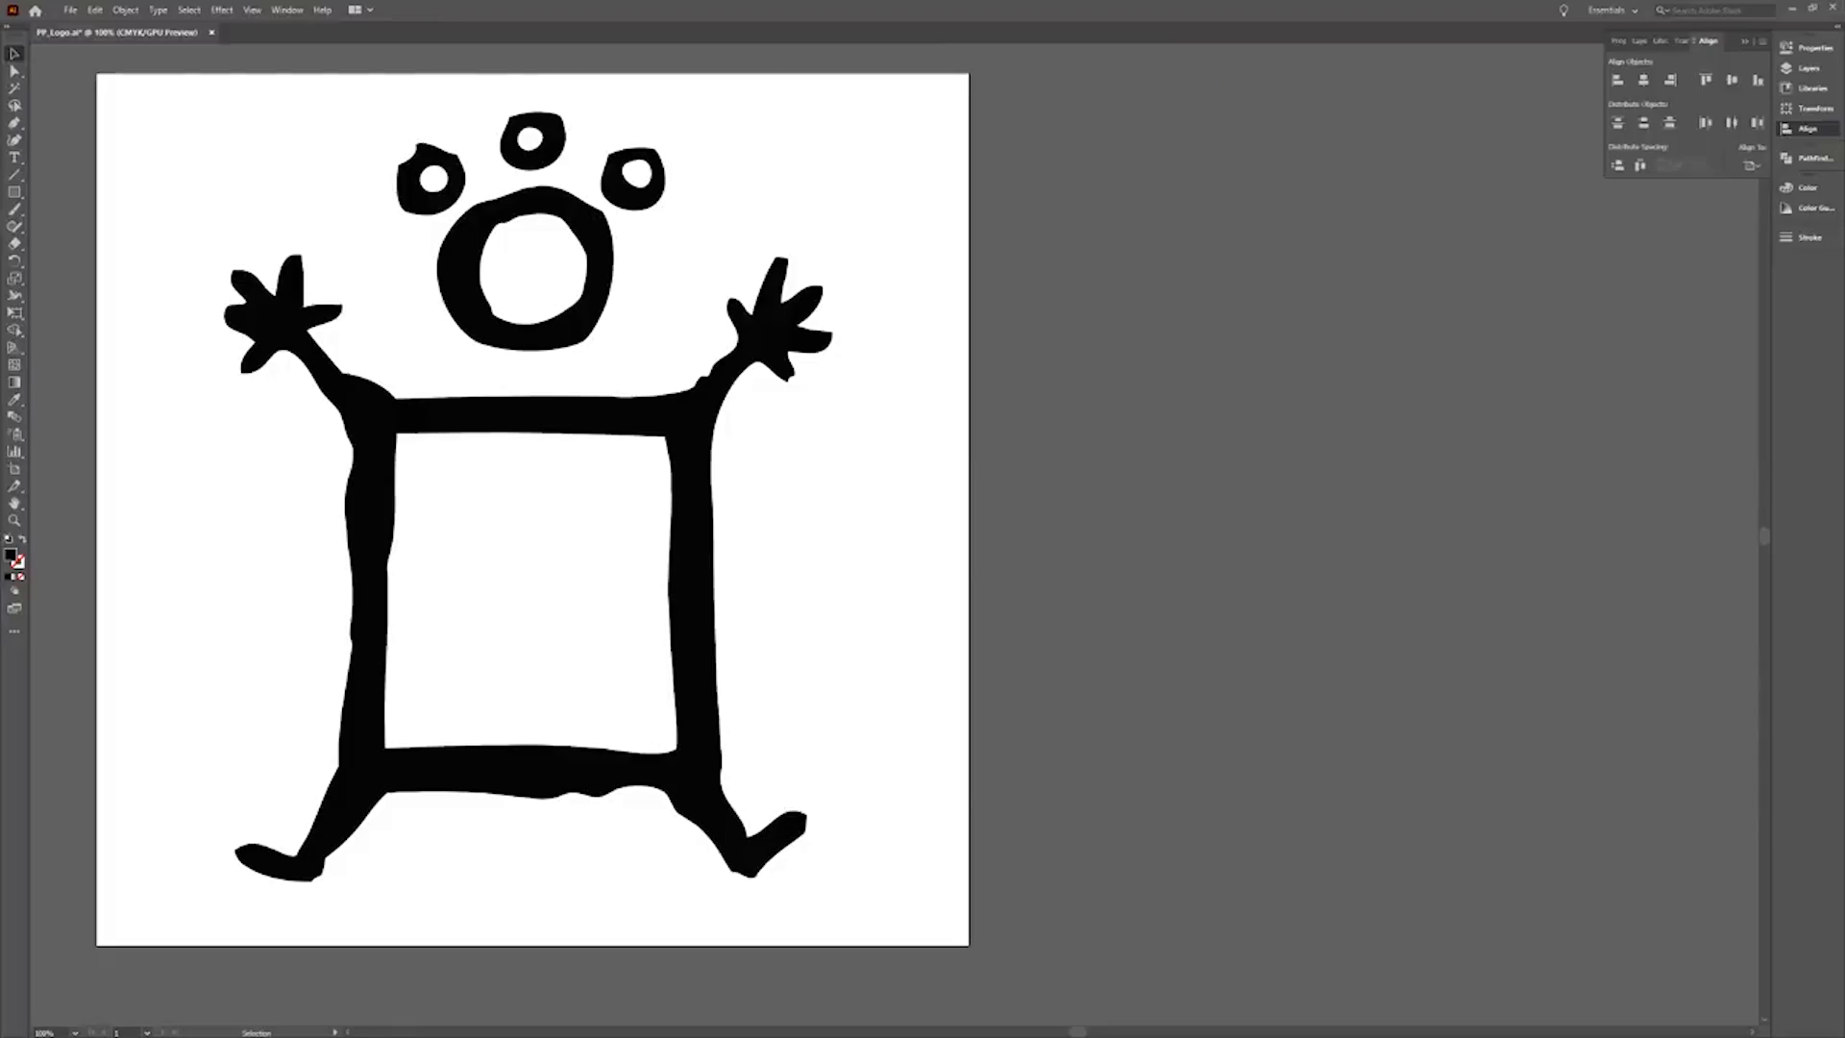
Preview the dark and light interface brightness levels in the User Interface preferences, finishing on the medium dark one.
click(95, 10)
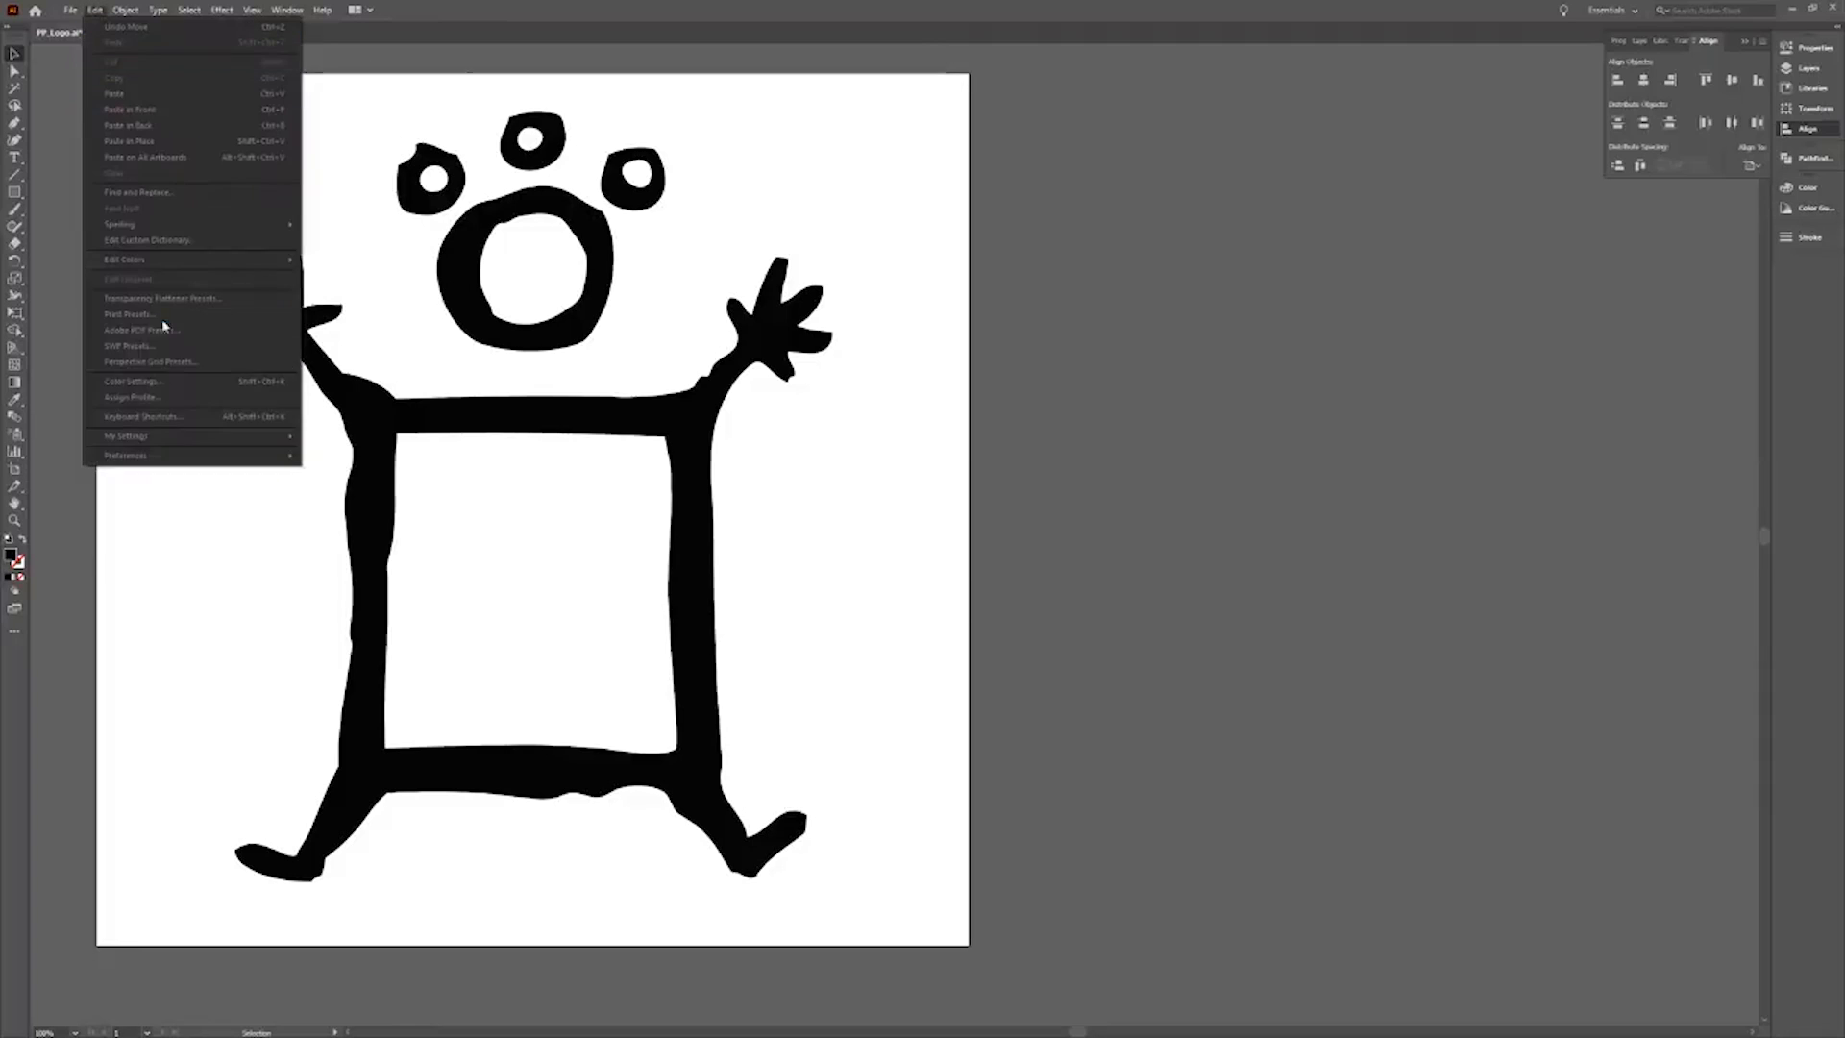
mouse_move(240, 456)
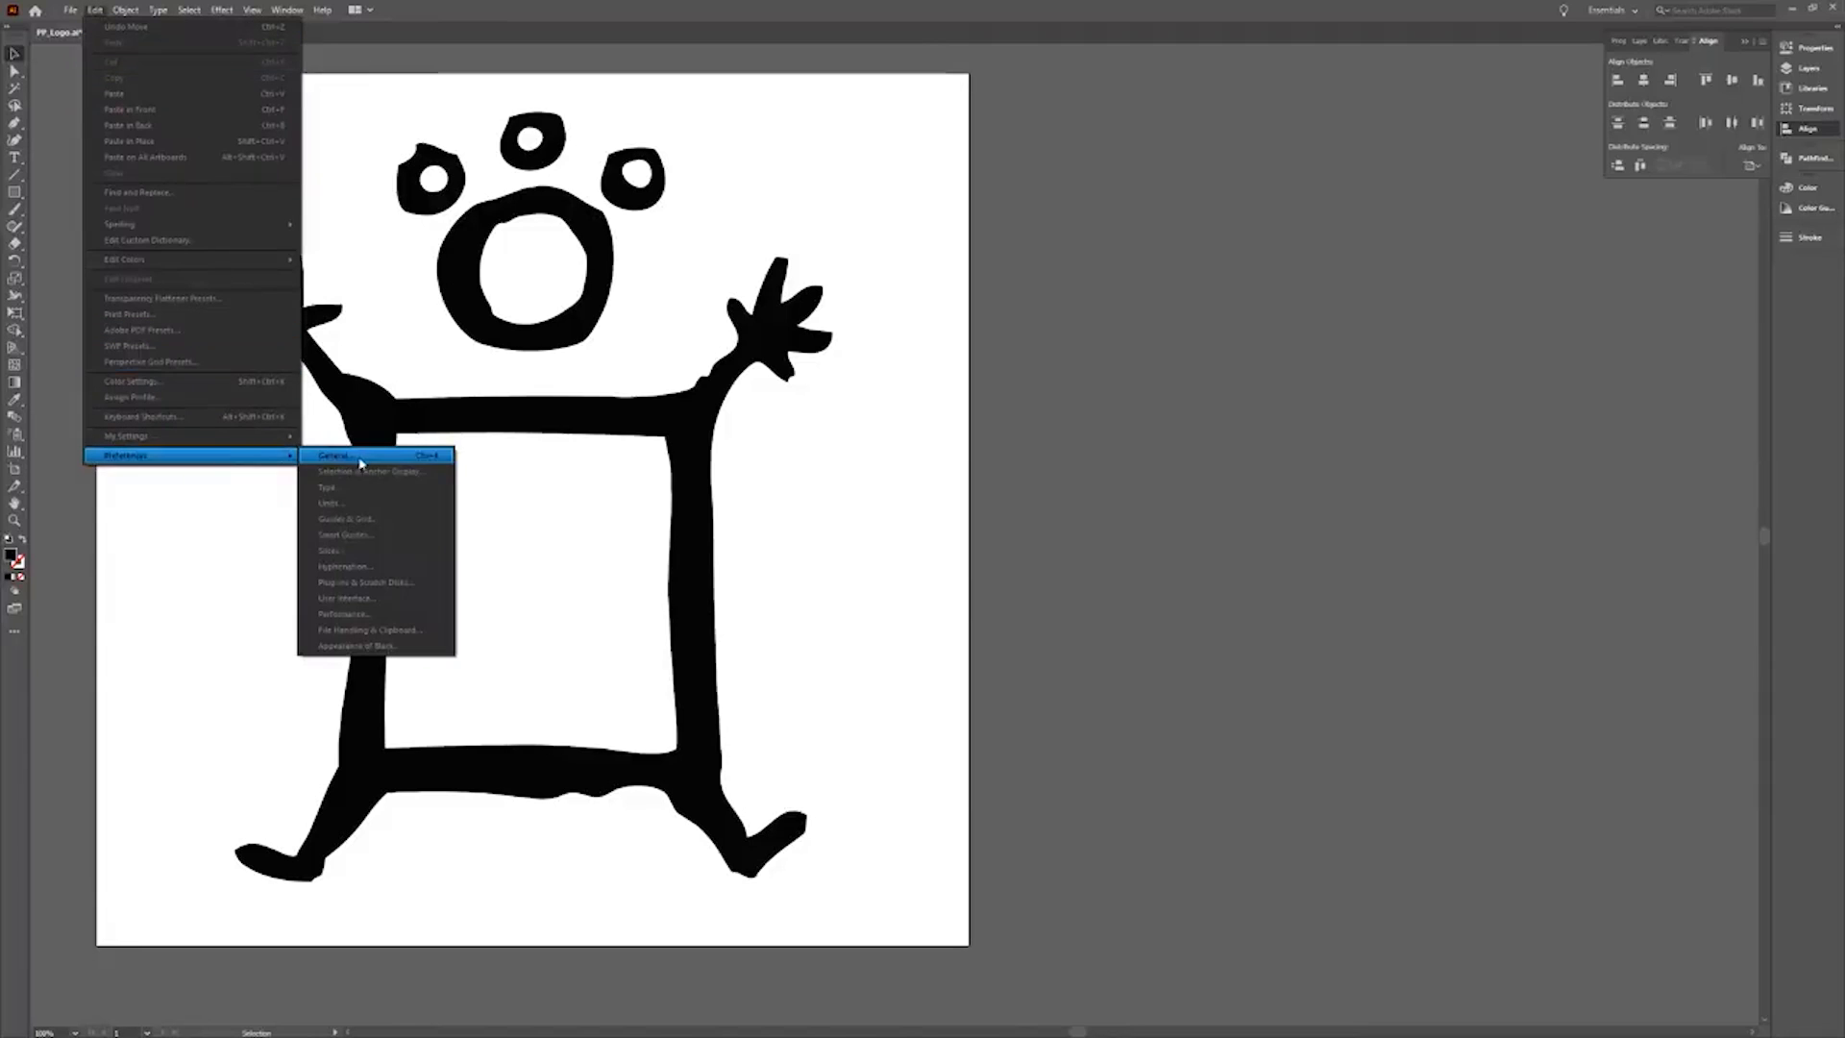
click(387, 600)
click(273, 134)
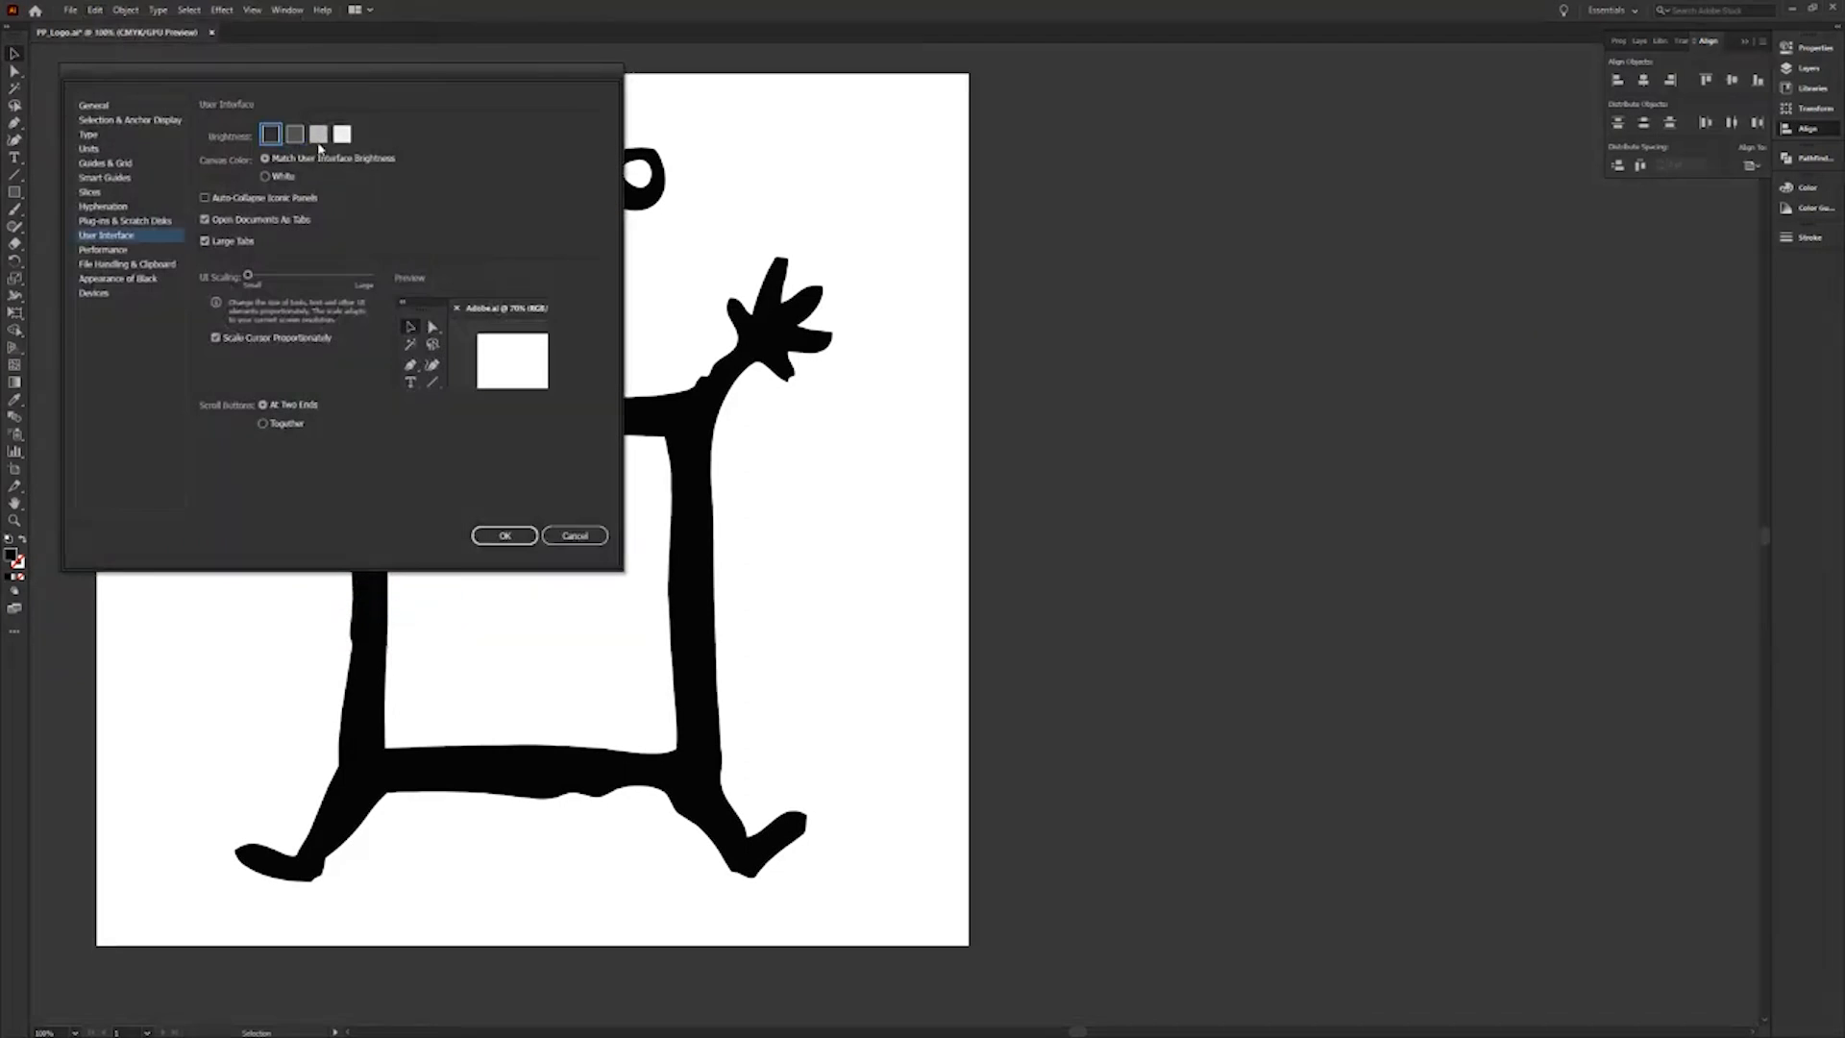
click(320, 135)
click(343, 135)
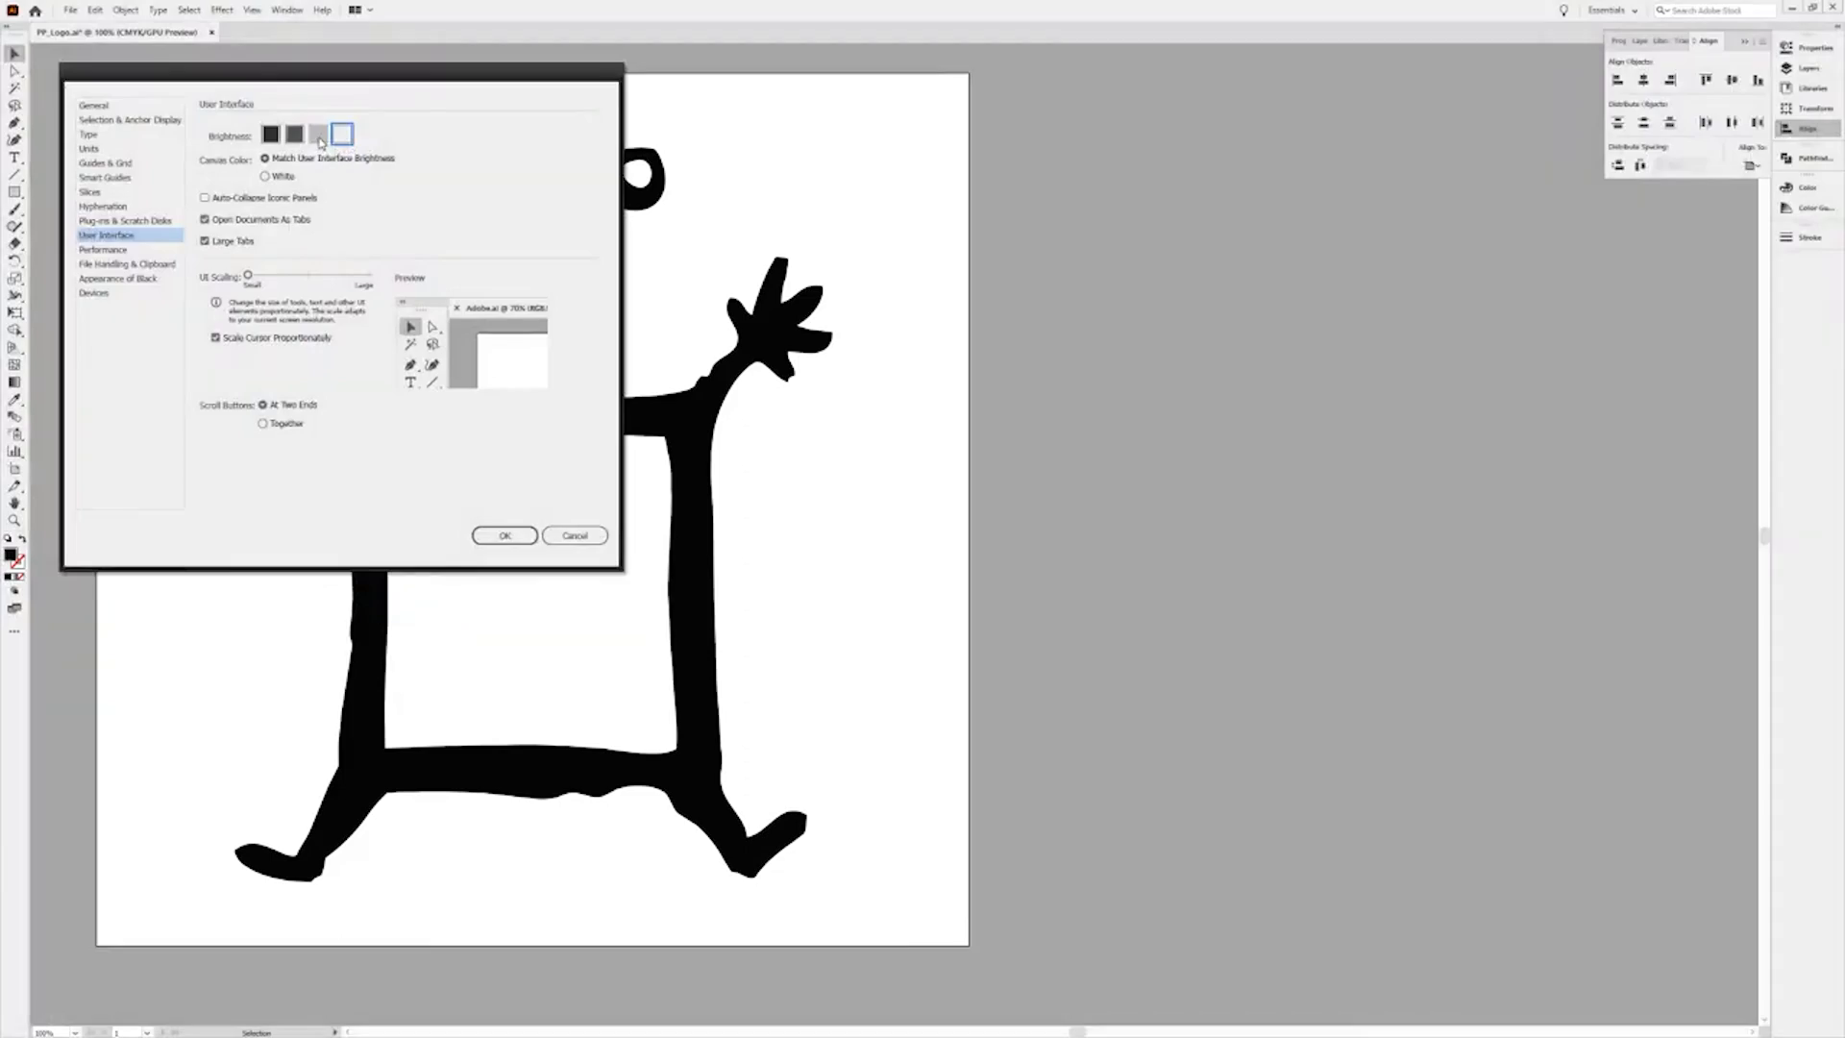
click(320, 135)
click(295, 136)
click(272, 135)
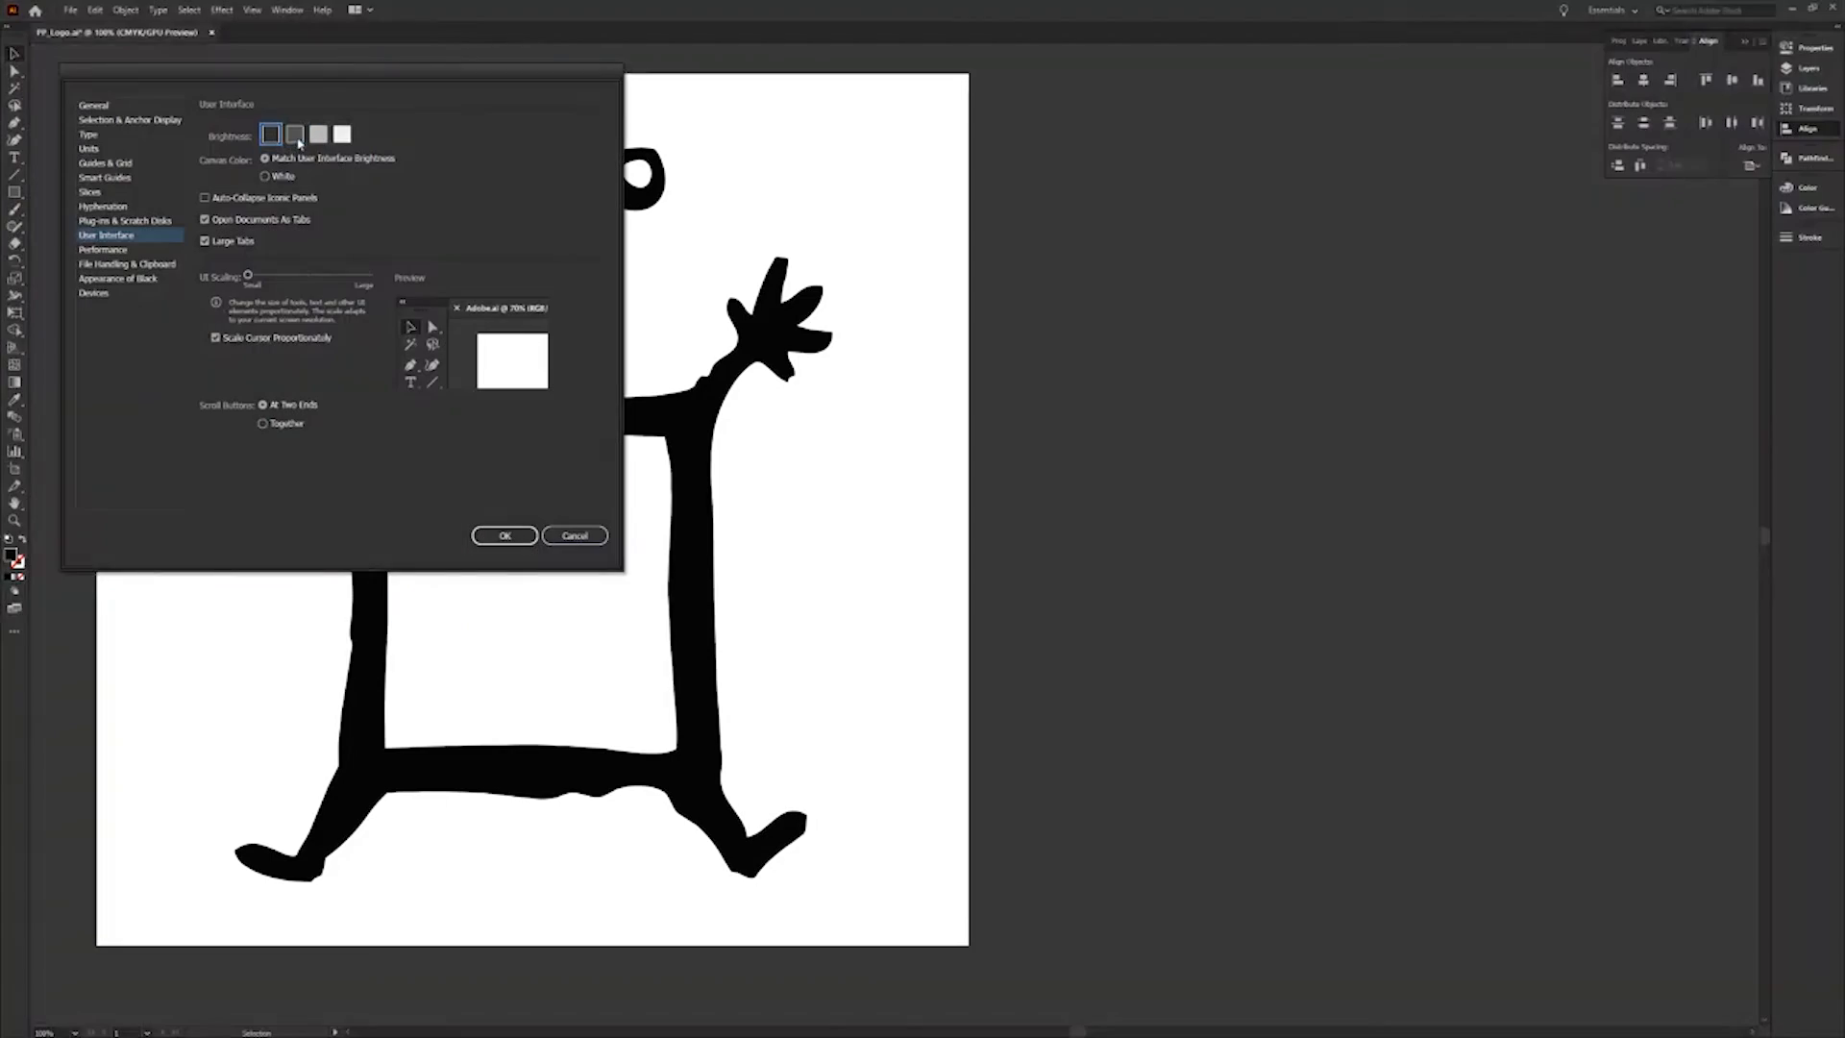
click(296, 137)
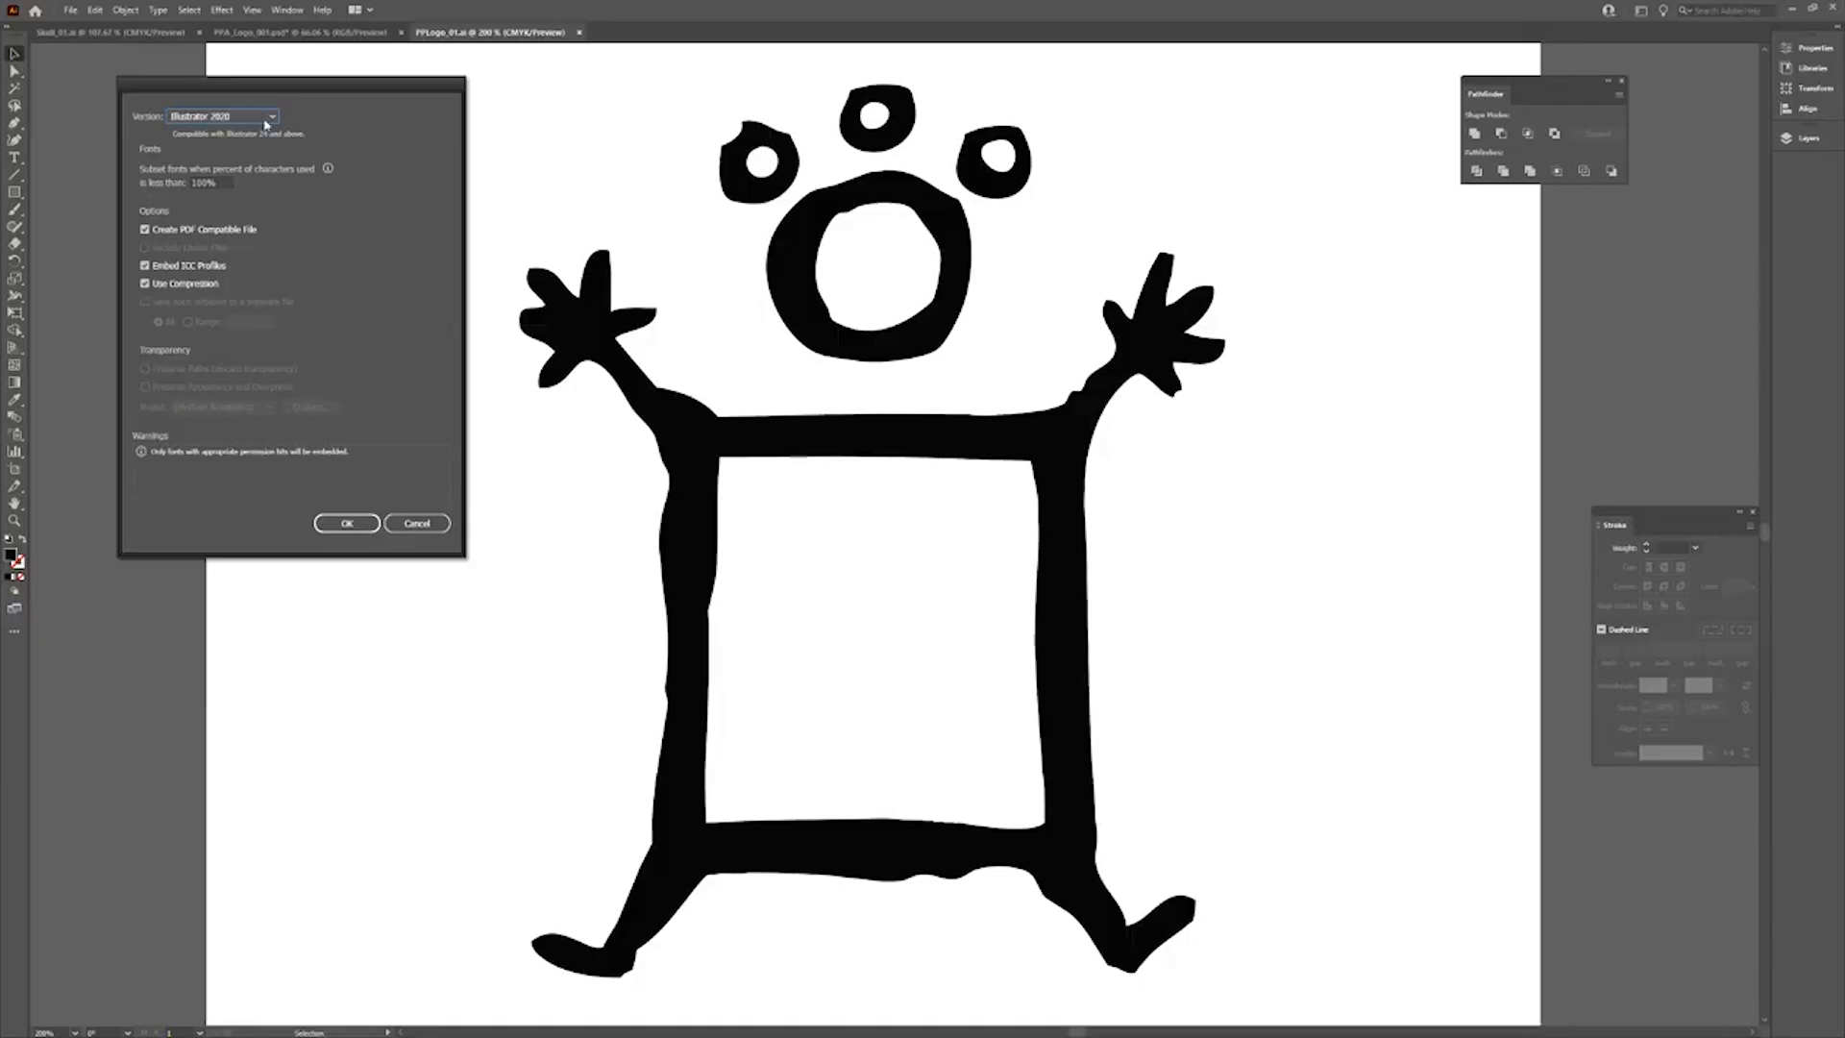
Save the logo file in Illustrator 8 format and accept continuing with the older format.
click(267, 120)
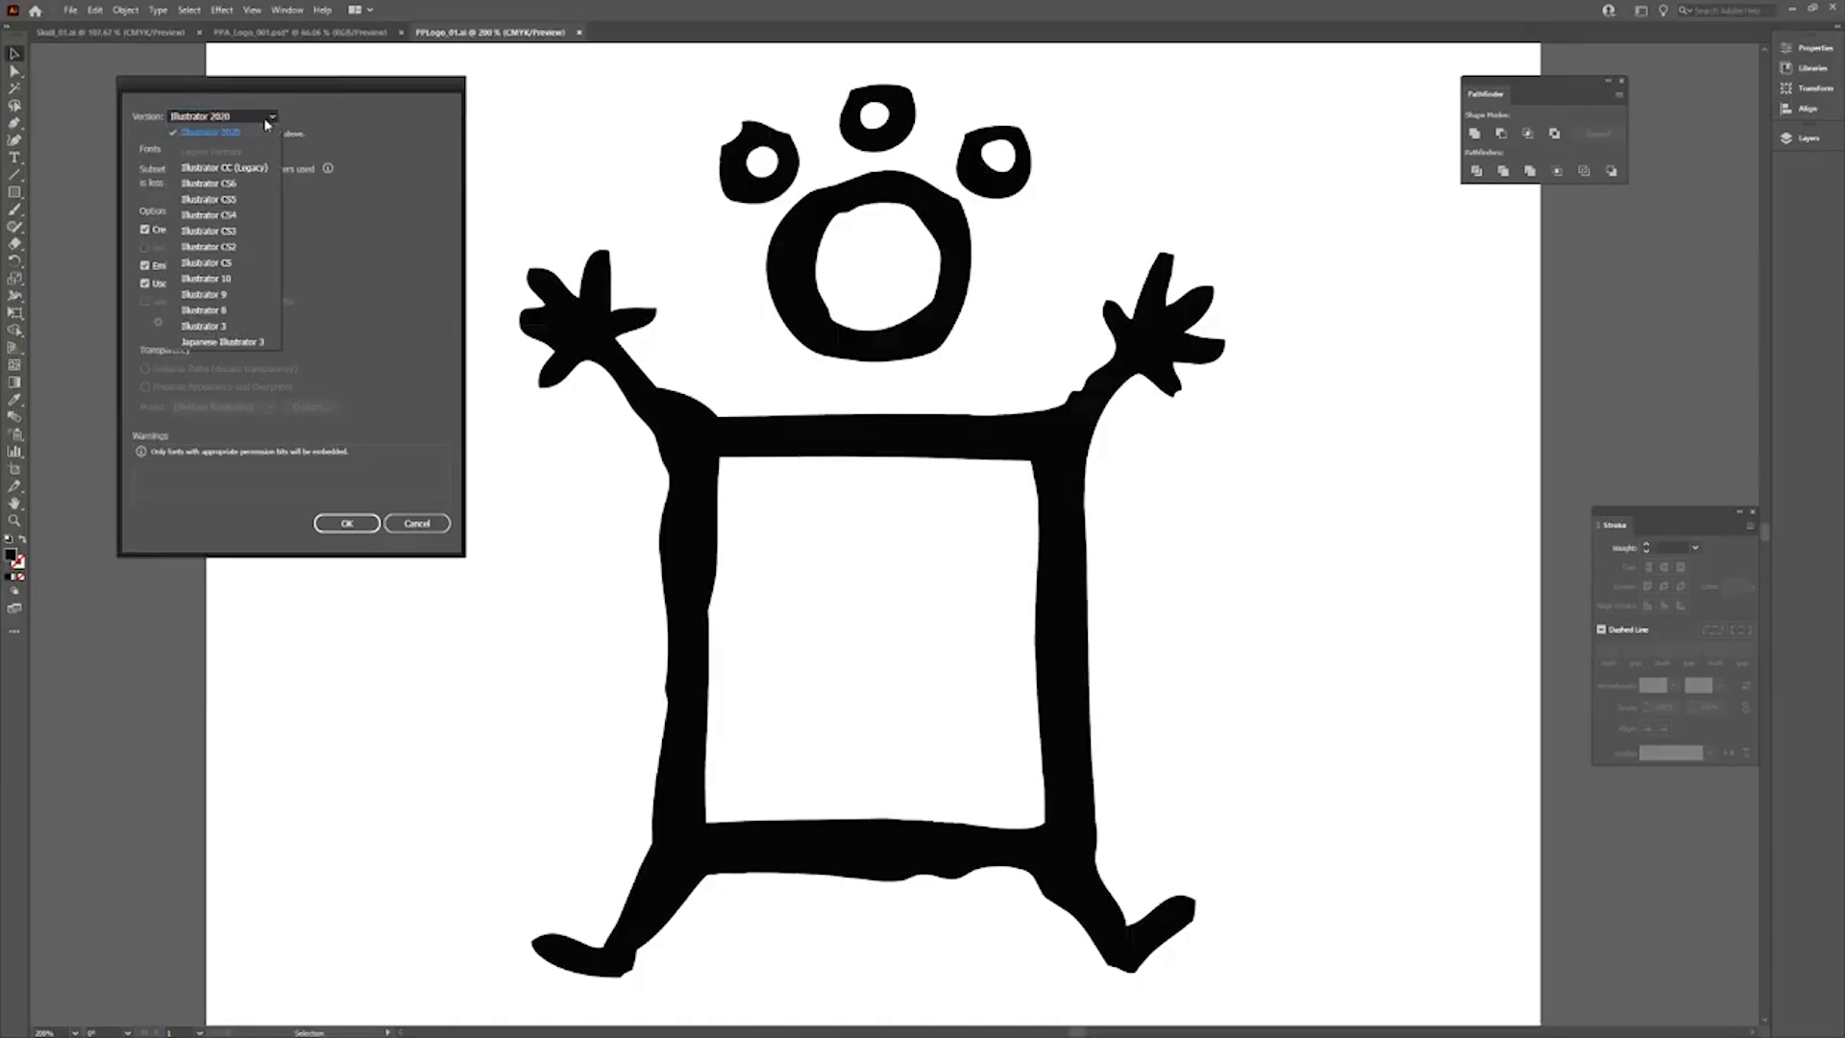
click(256, 310)
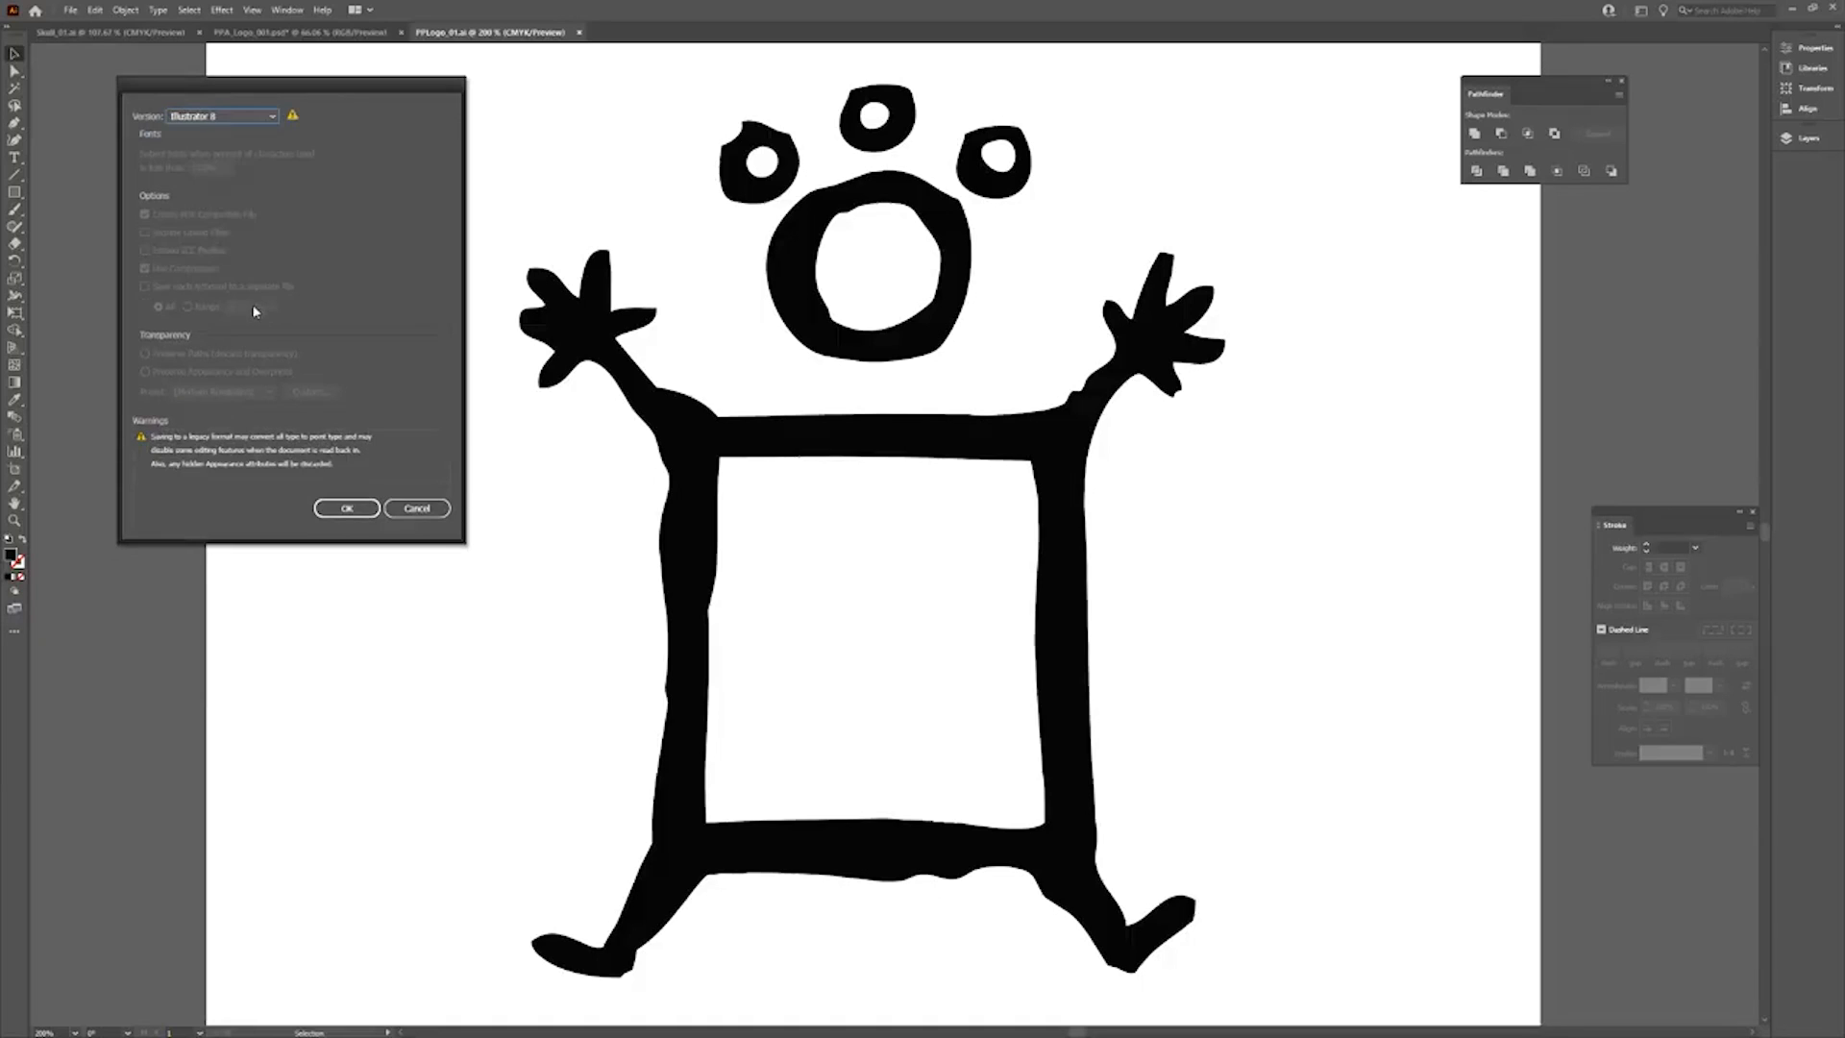
click(348, 510)
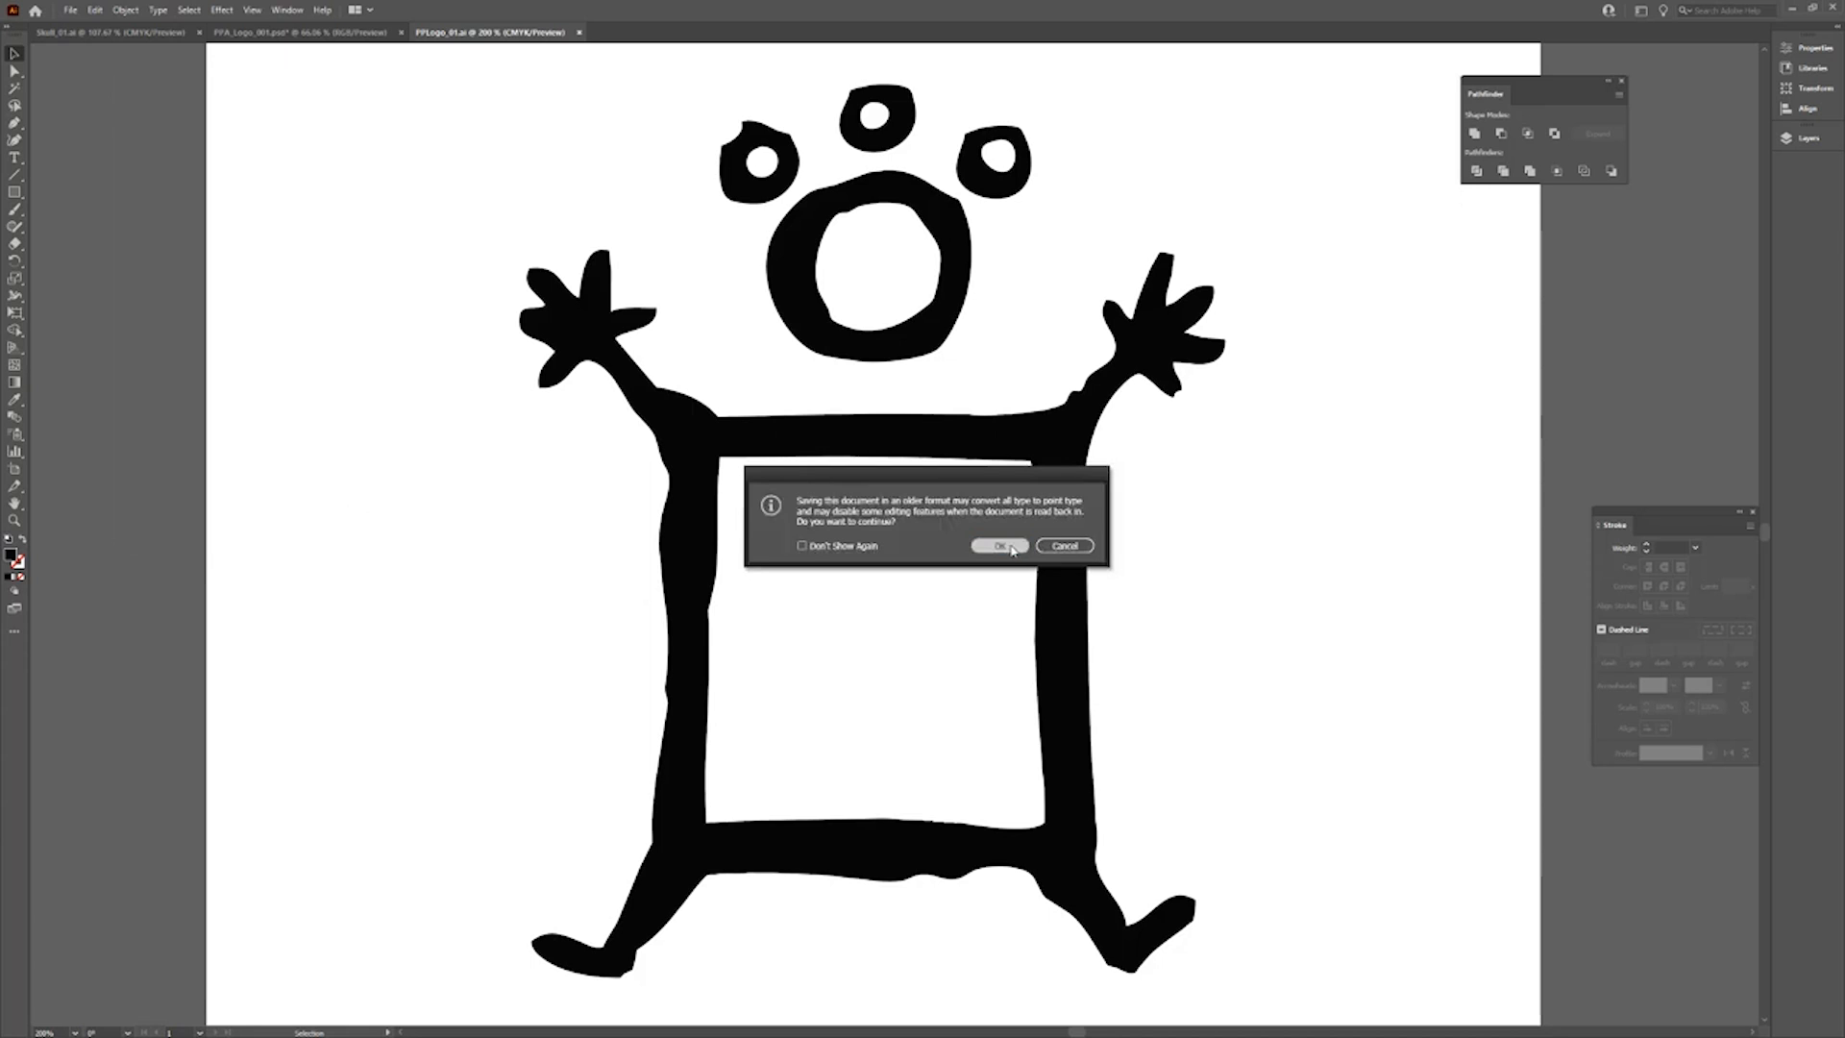
click(1000, 546)
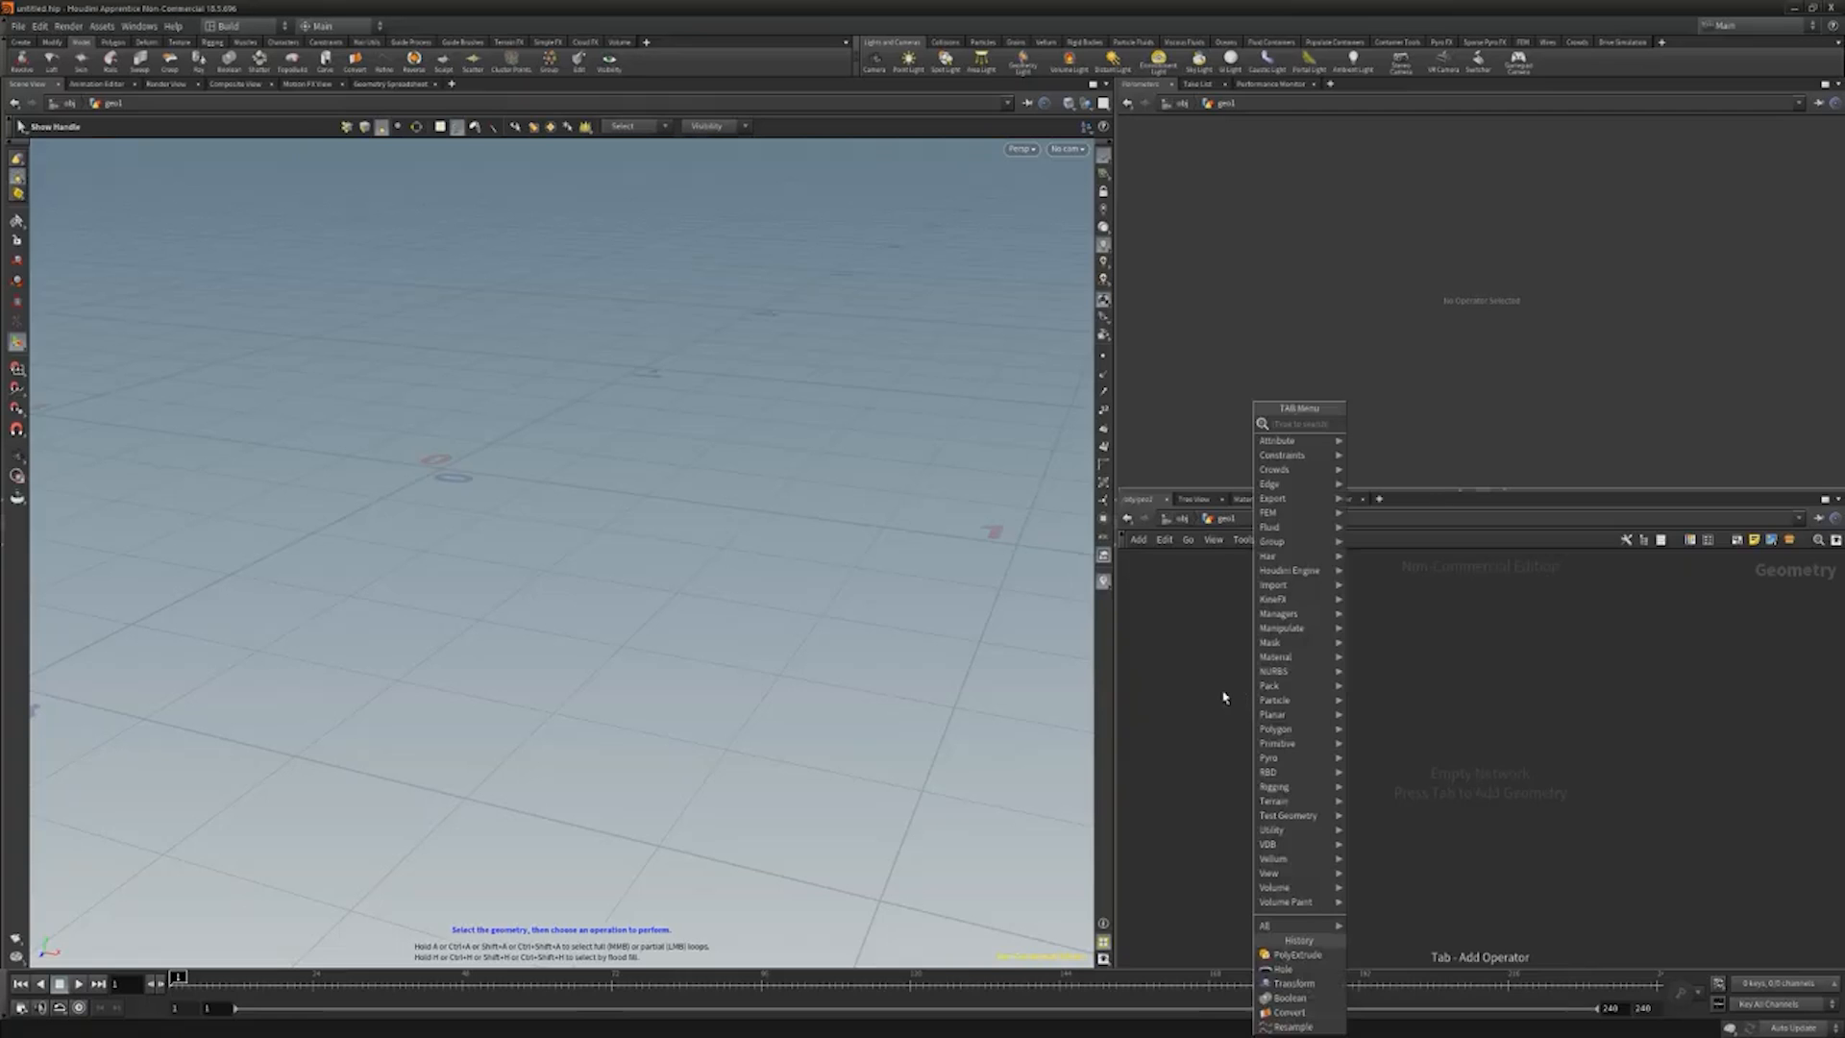
In Houdini, add a File node to the geometry network and load PPLogo_01.ai into it.
text(f)
key(Return)
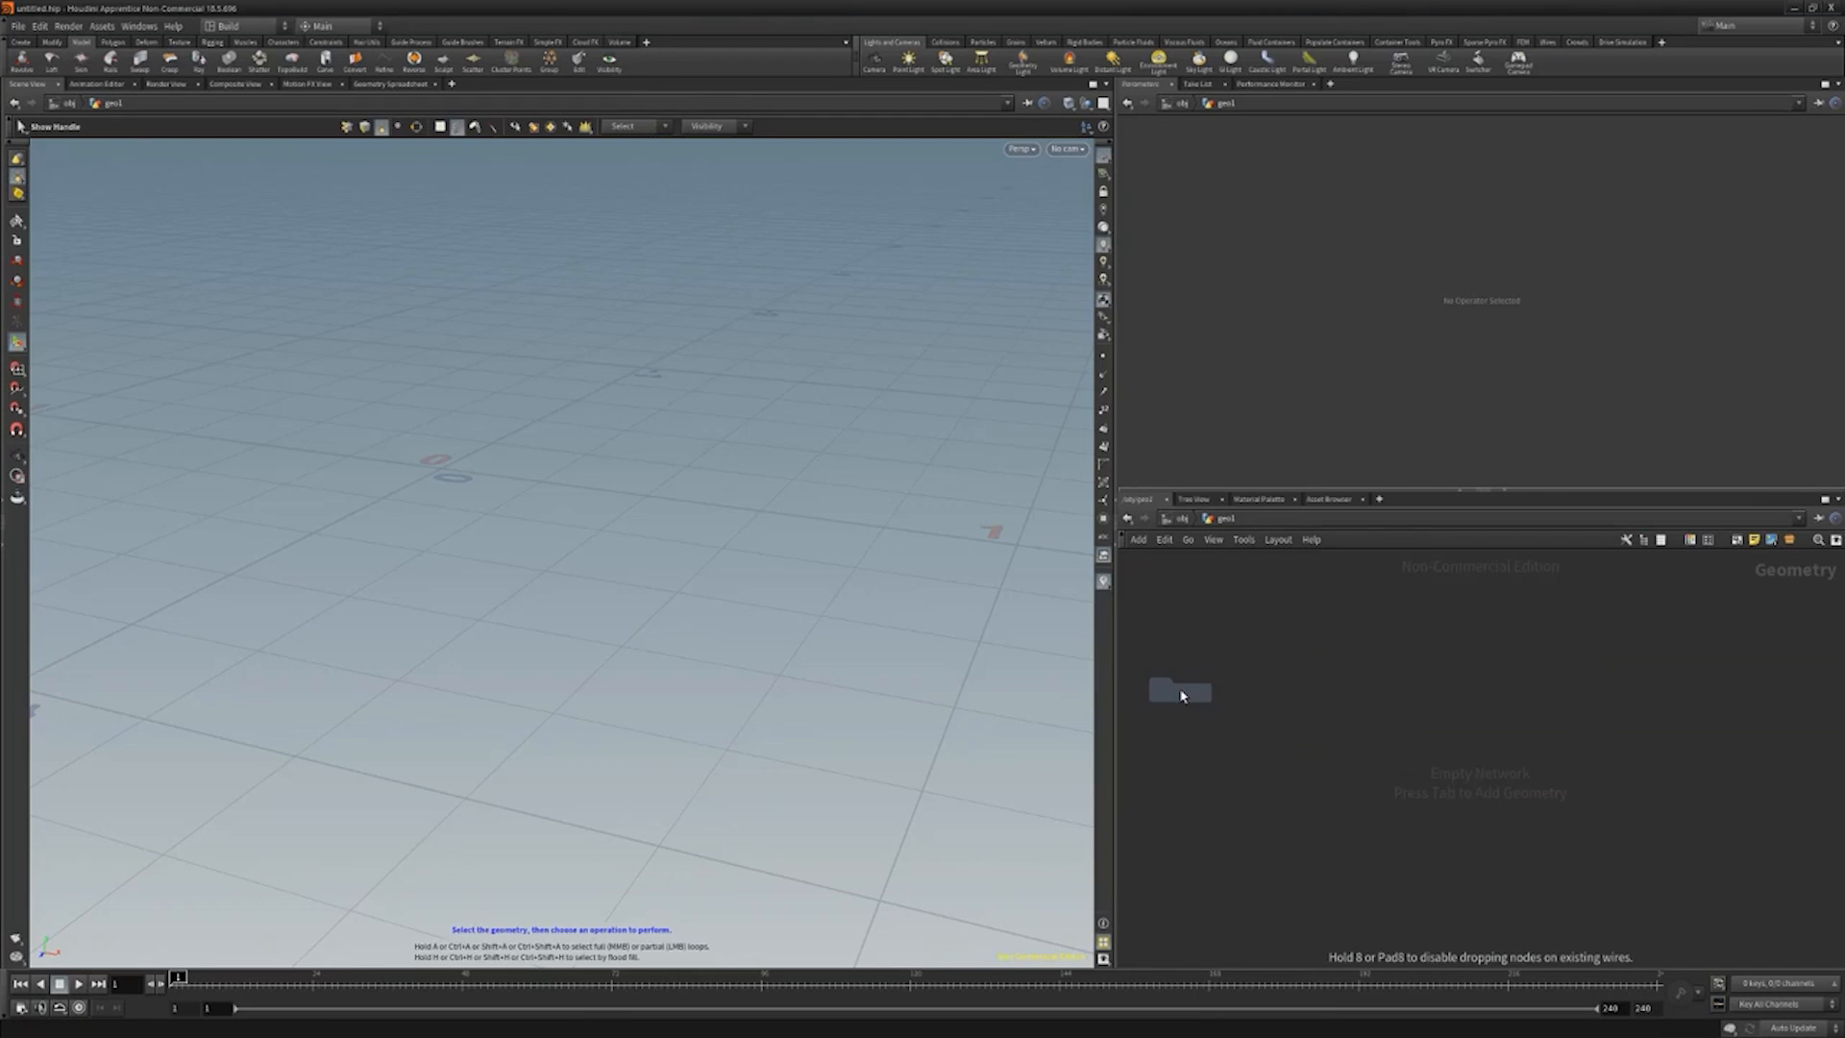
click(1267, 642)
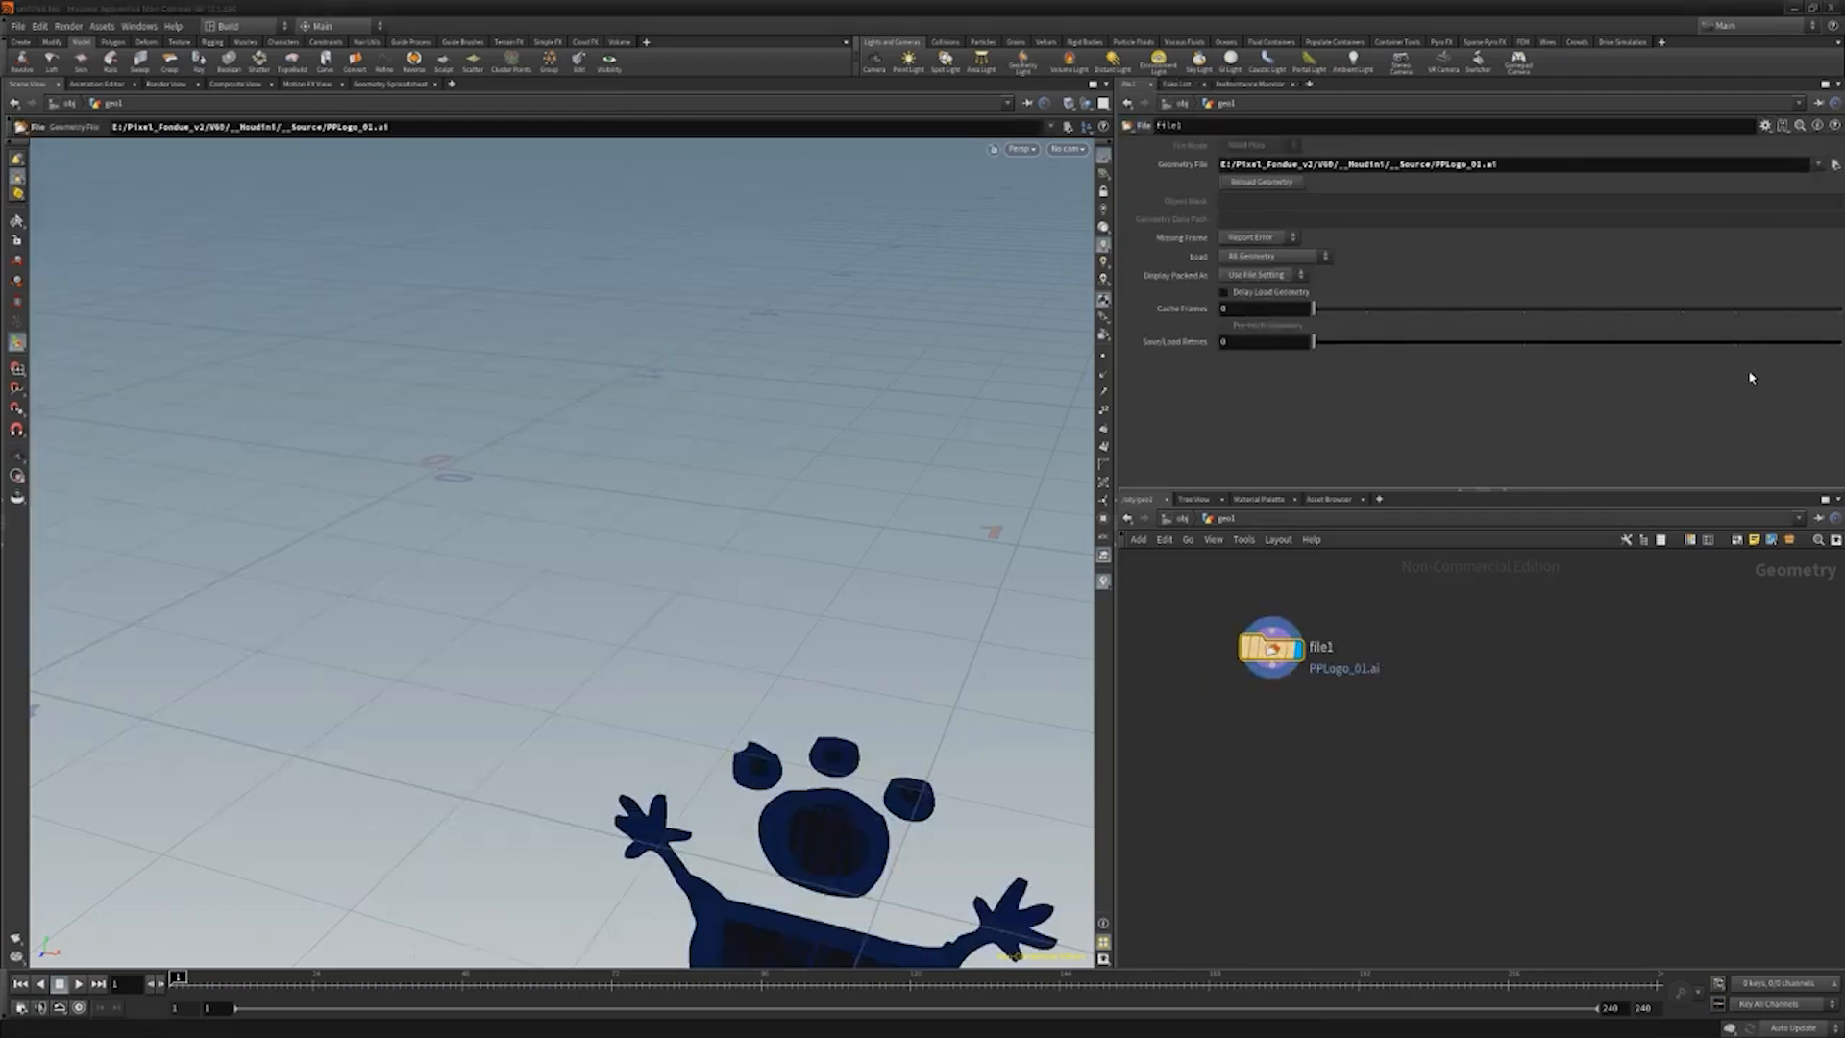
Connect a Transform node below the File node, move the logo's centroid to the origin, and display the node's result.
click(1271, 677)
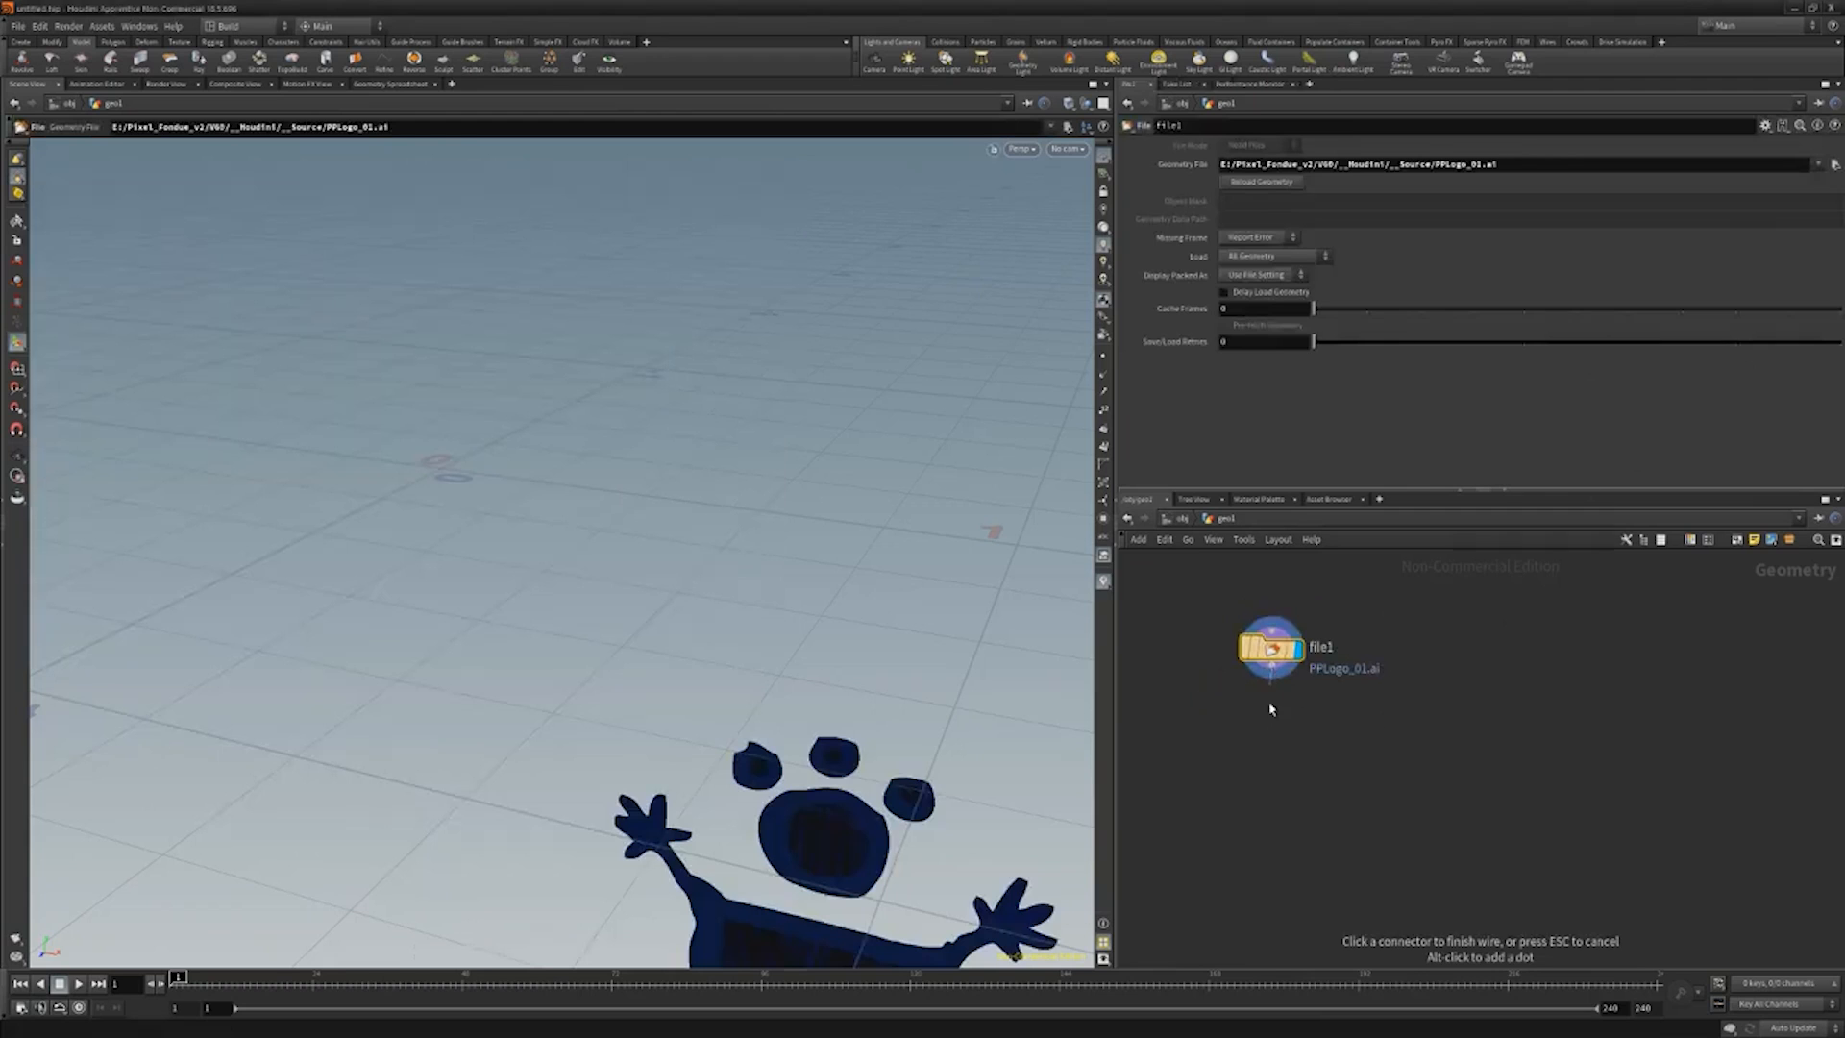
key(Tab)
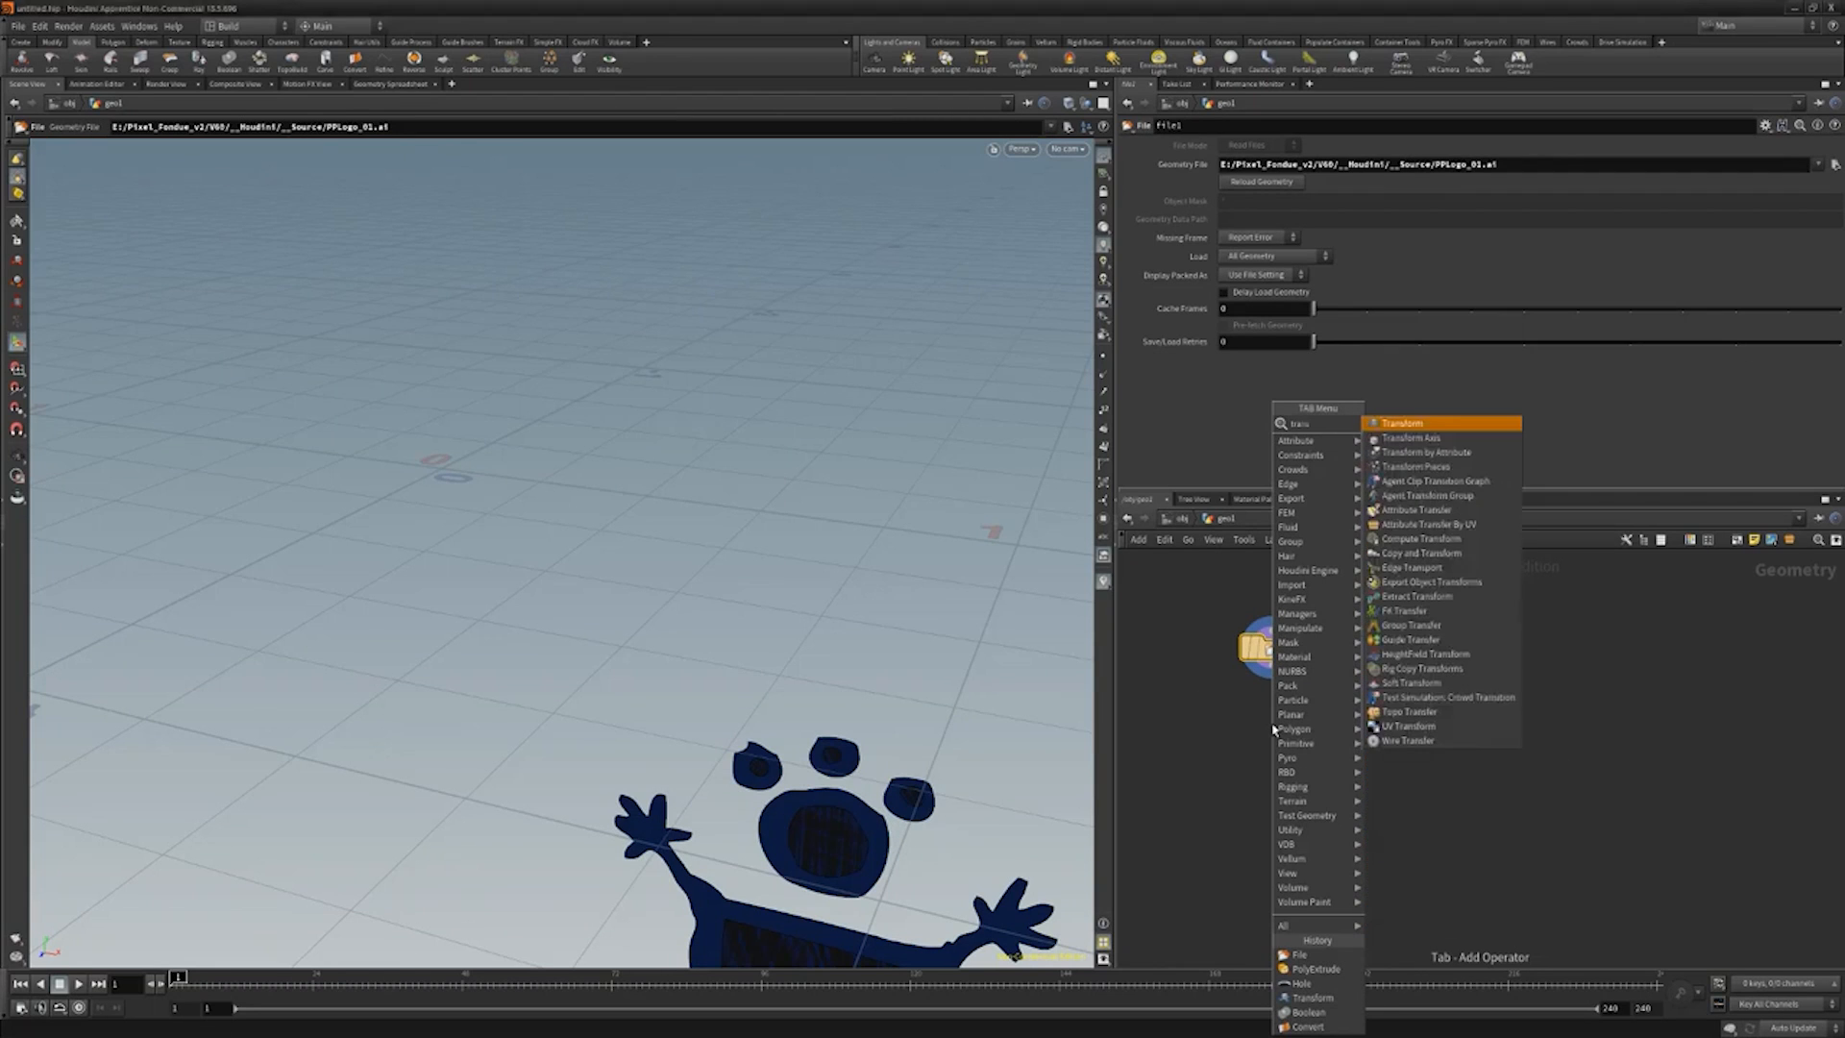
key(Escape)
click(1272, 725)
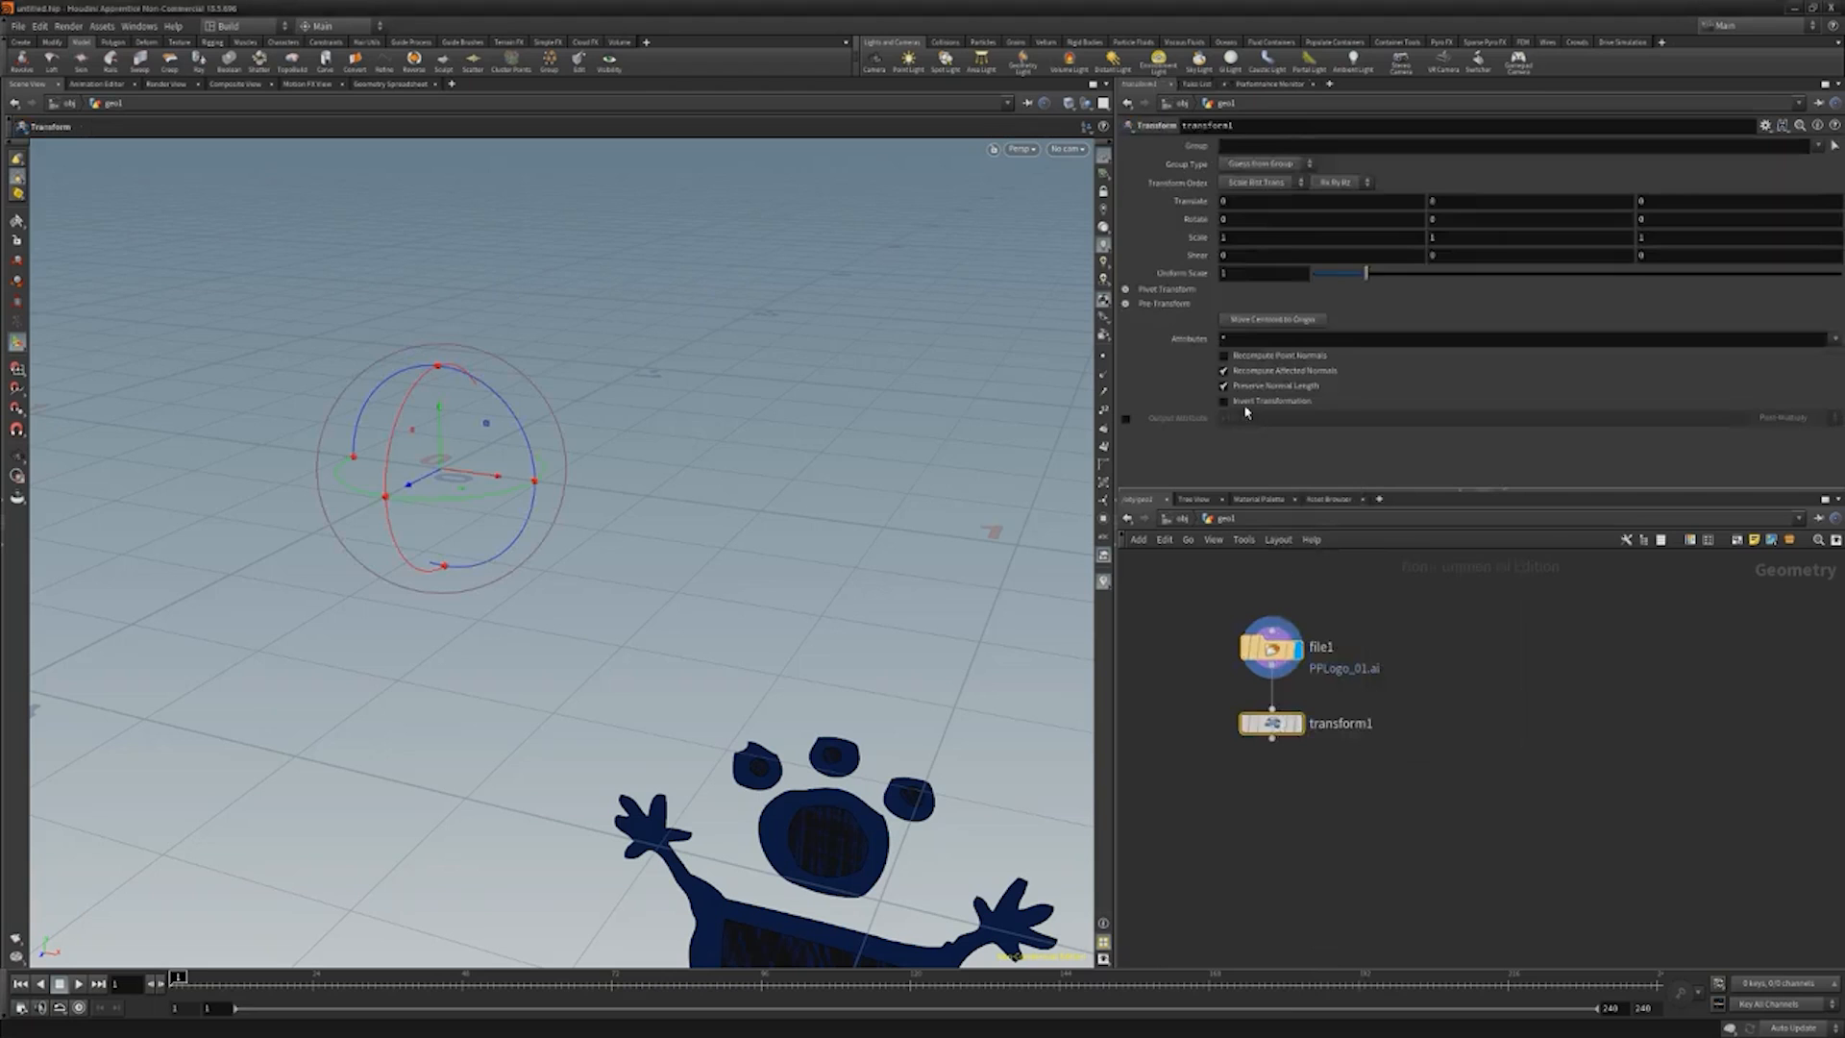
click(1250, 320)
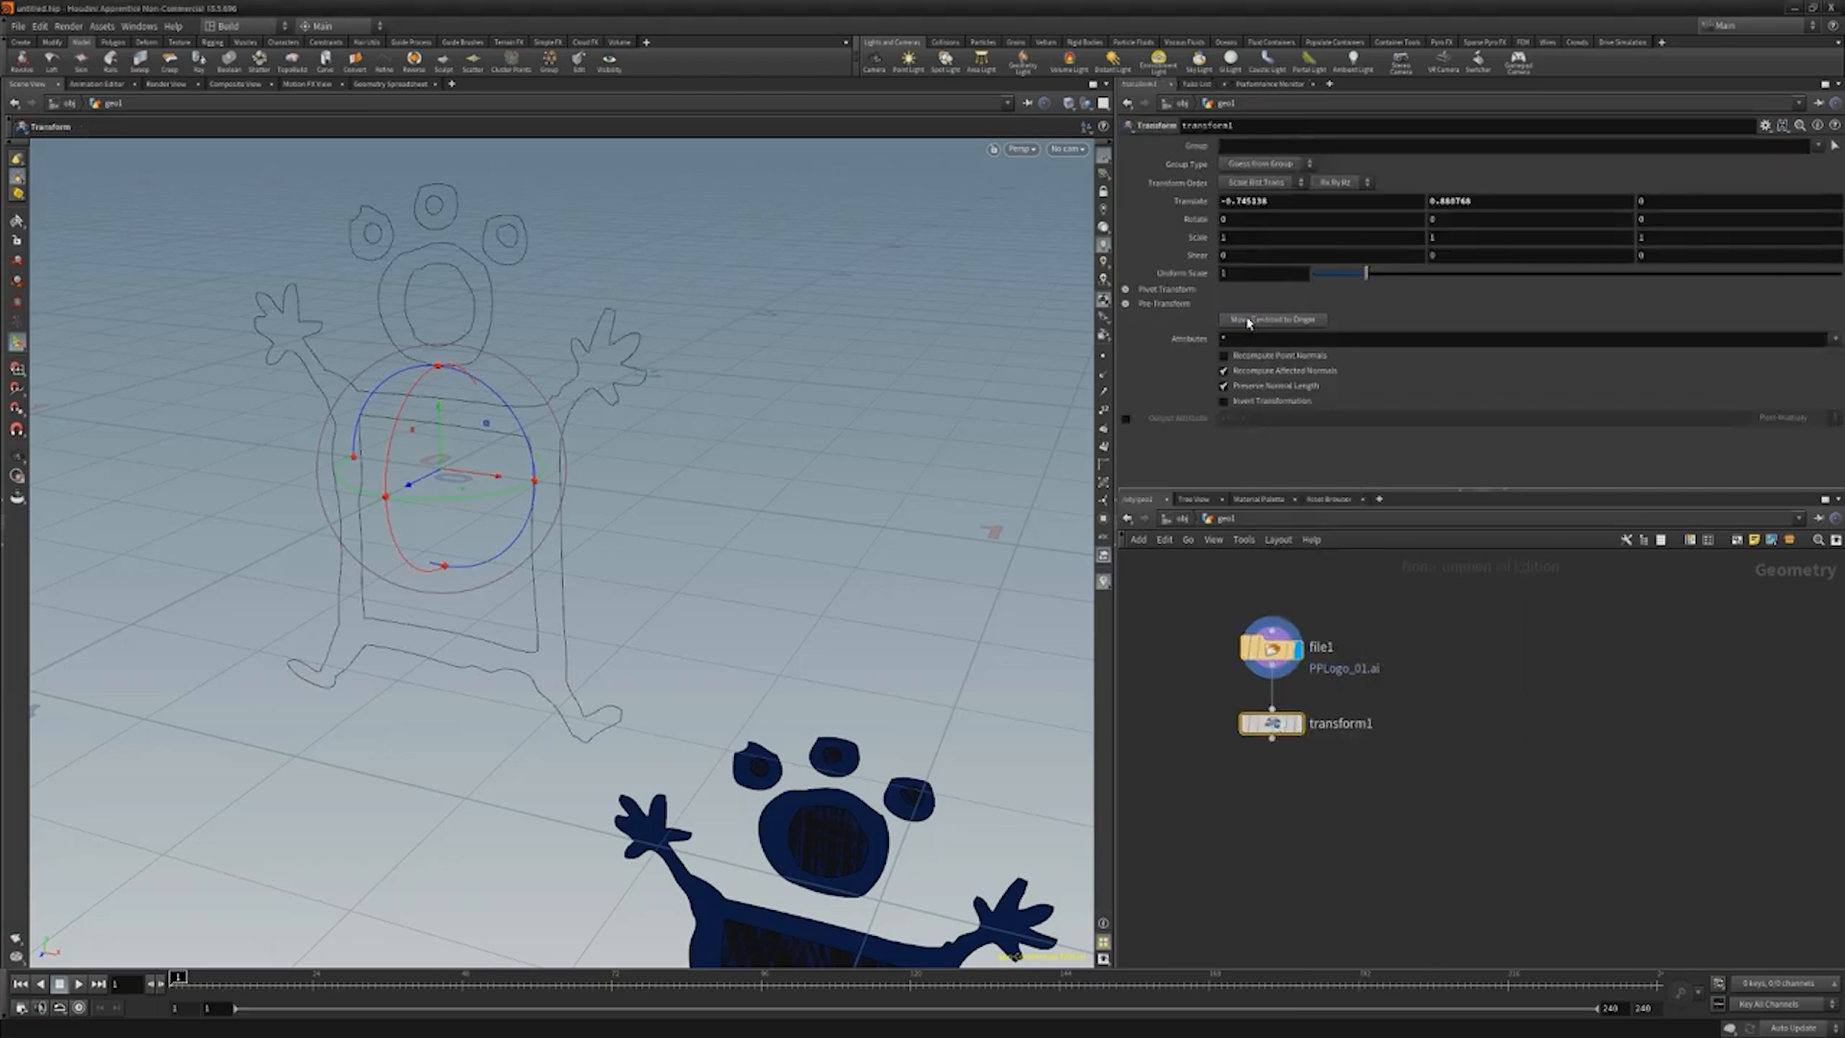
click(1299, 727)
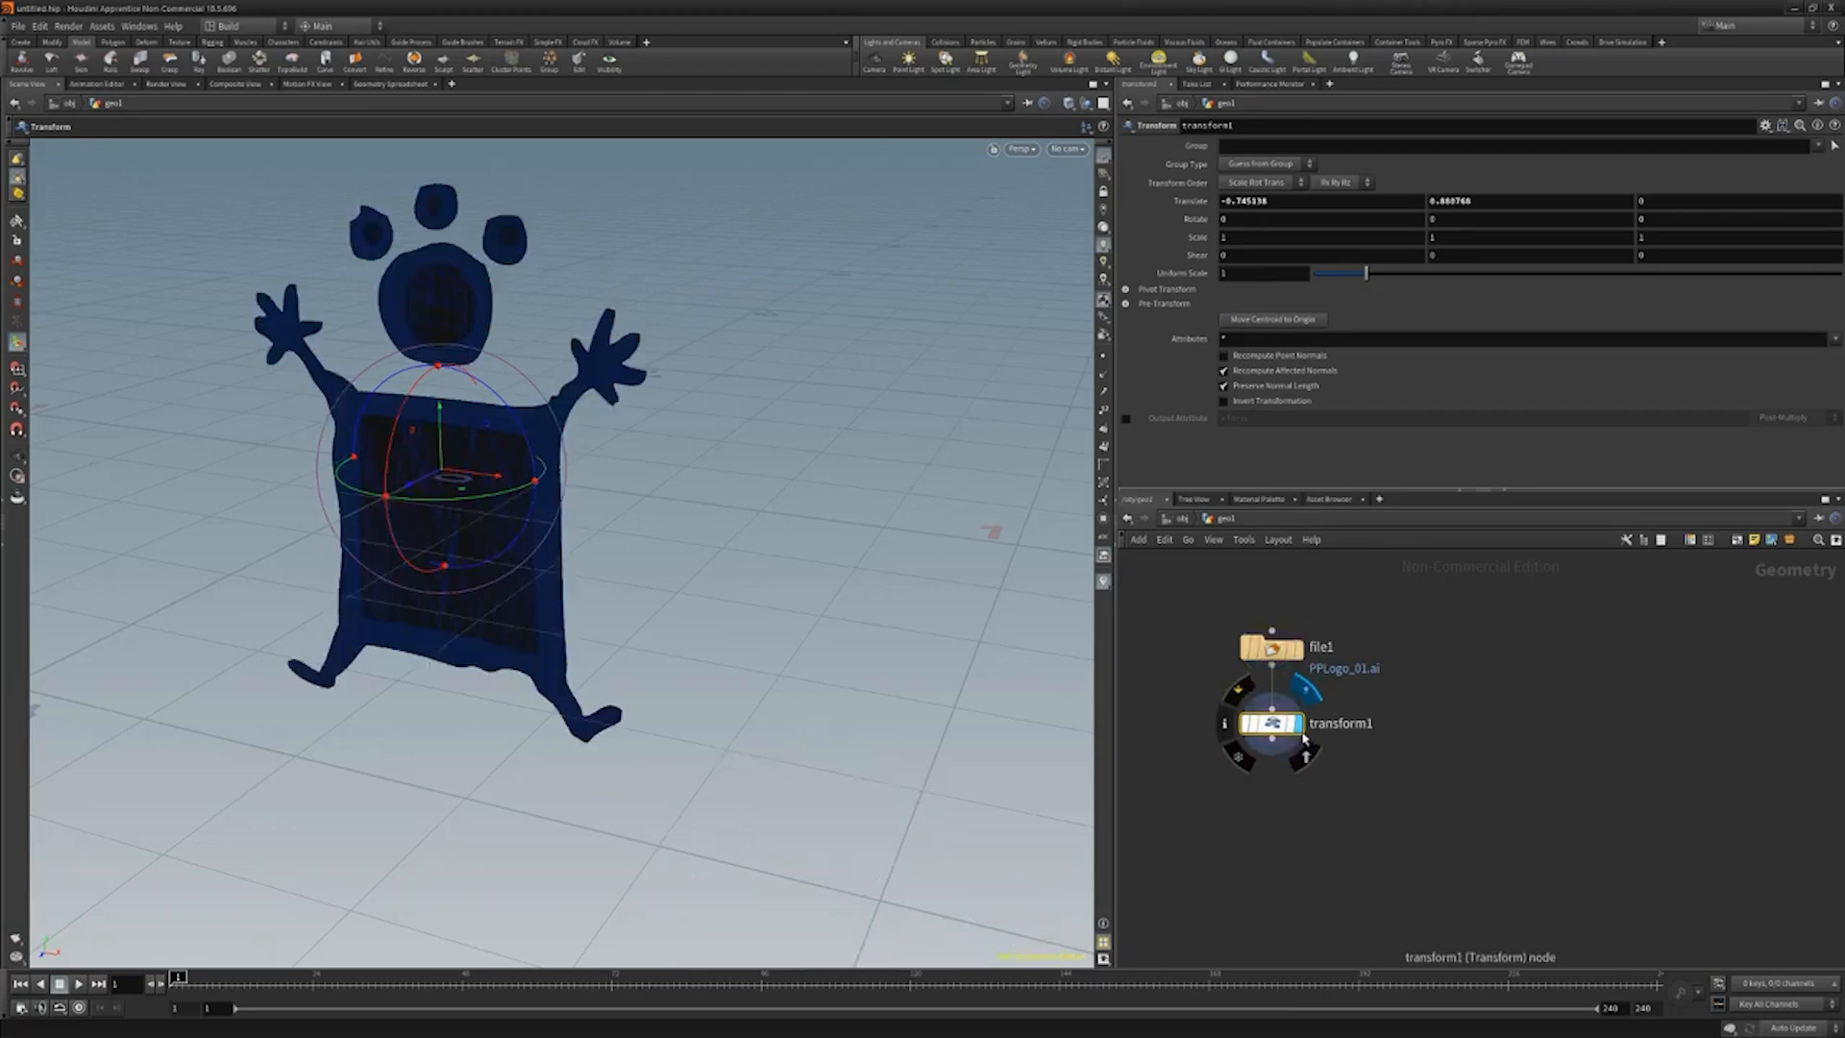
Connect a Hole node below the Transform node and display it to cut out the logo's inner shapes.
key(Tab)
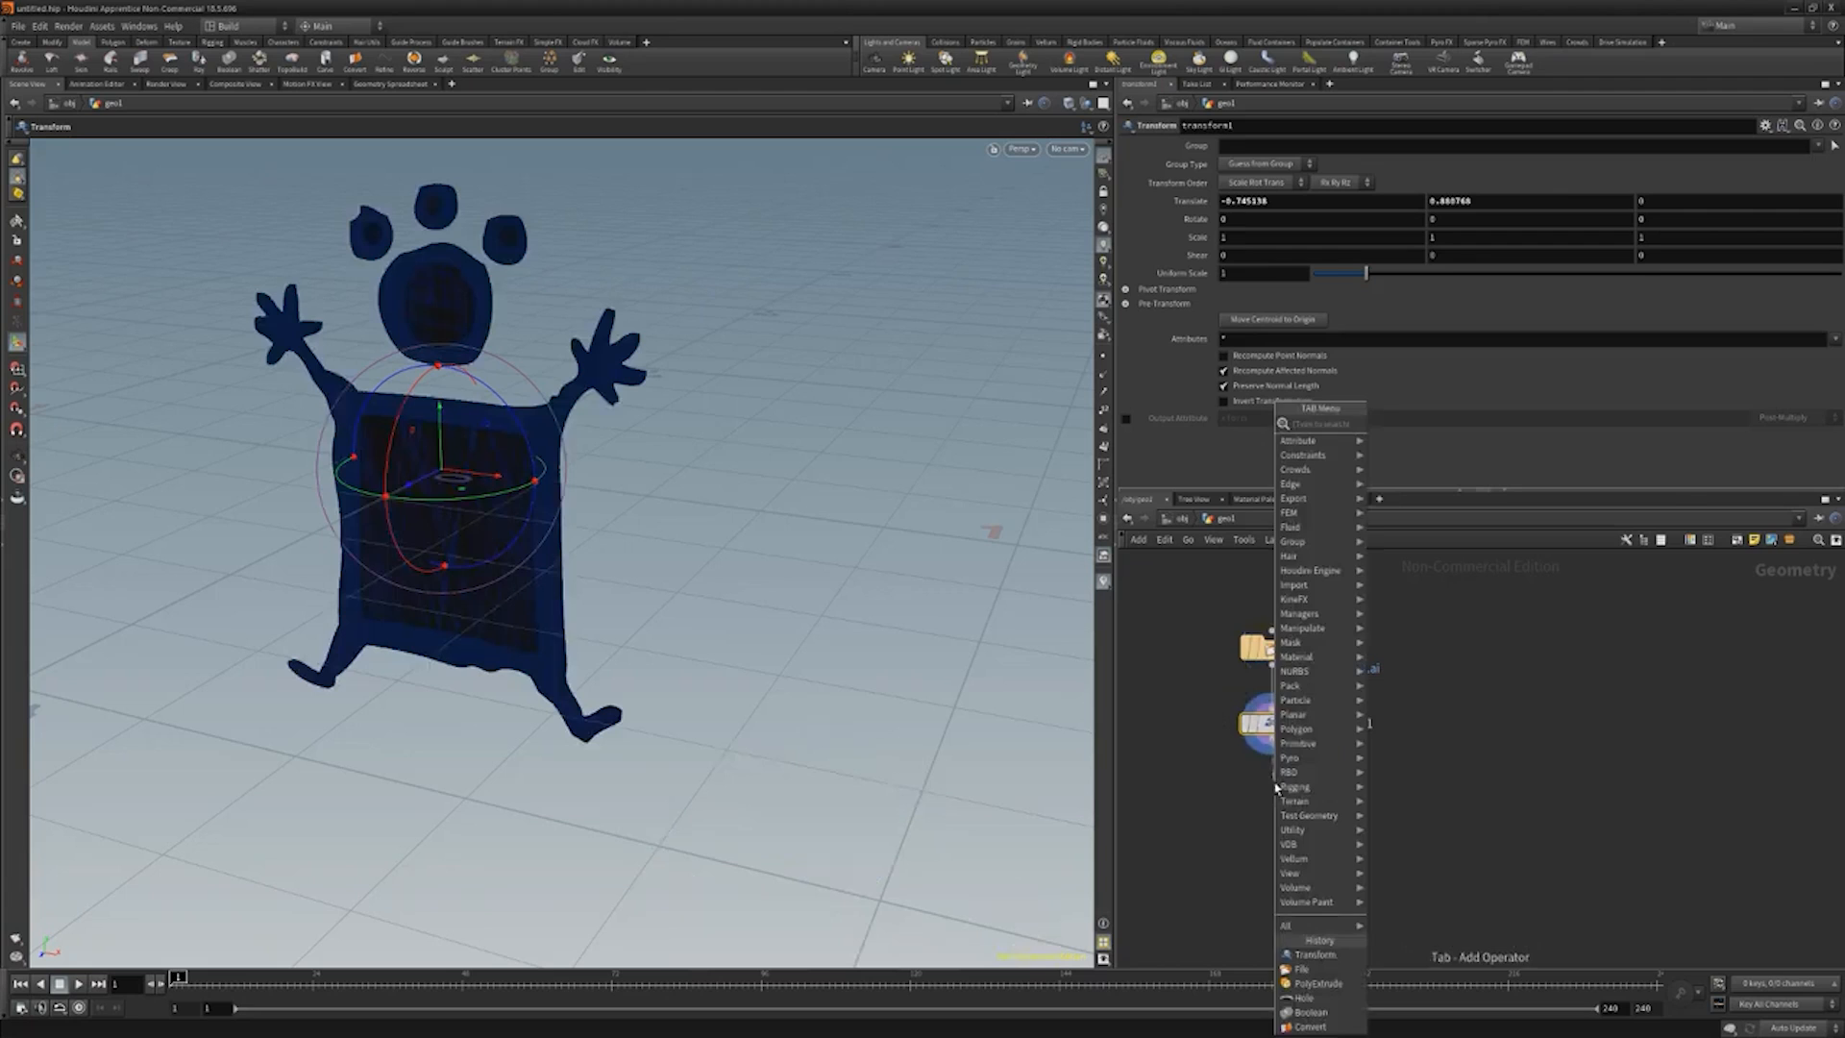
text(hole)
key(Return)
click(1277, 786)
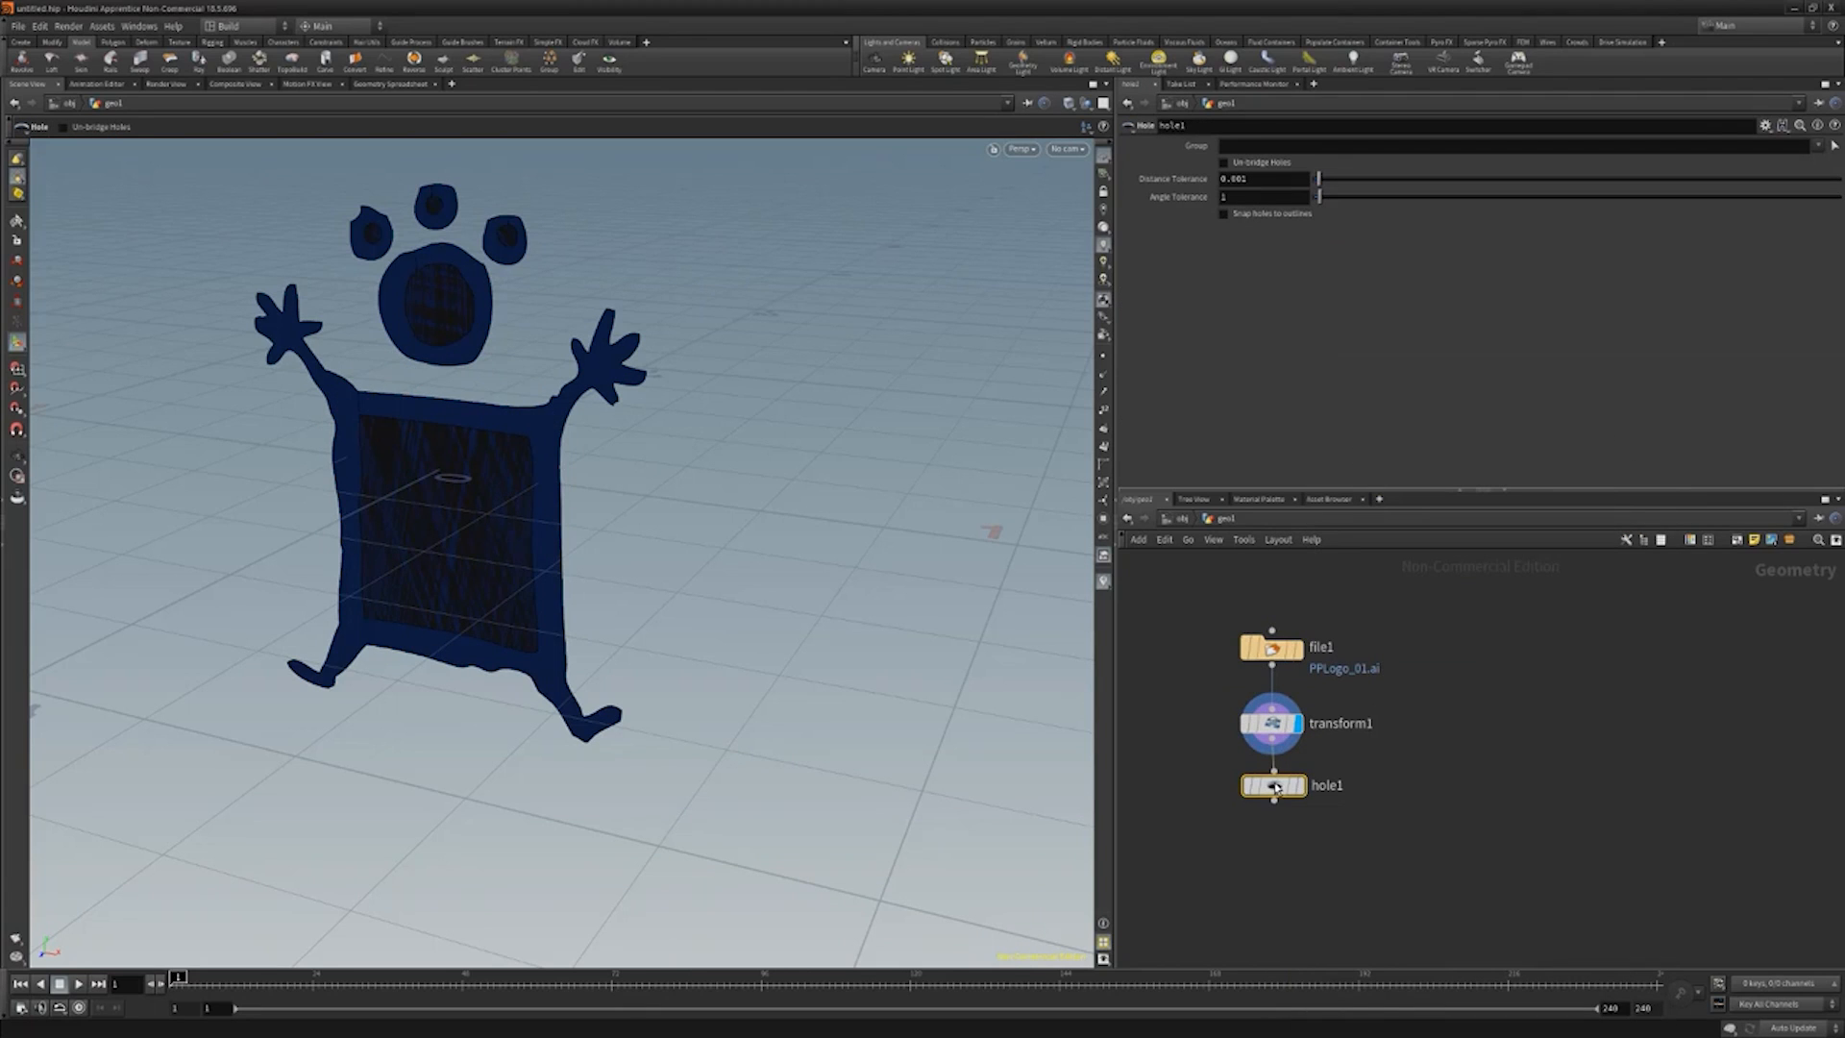
click(1301, 786)
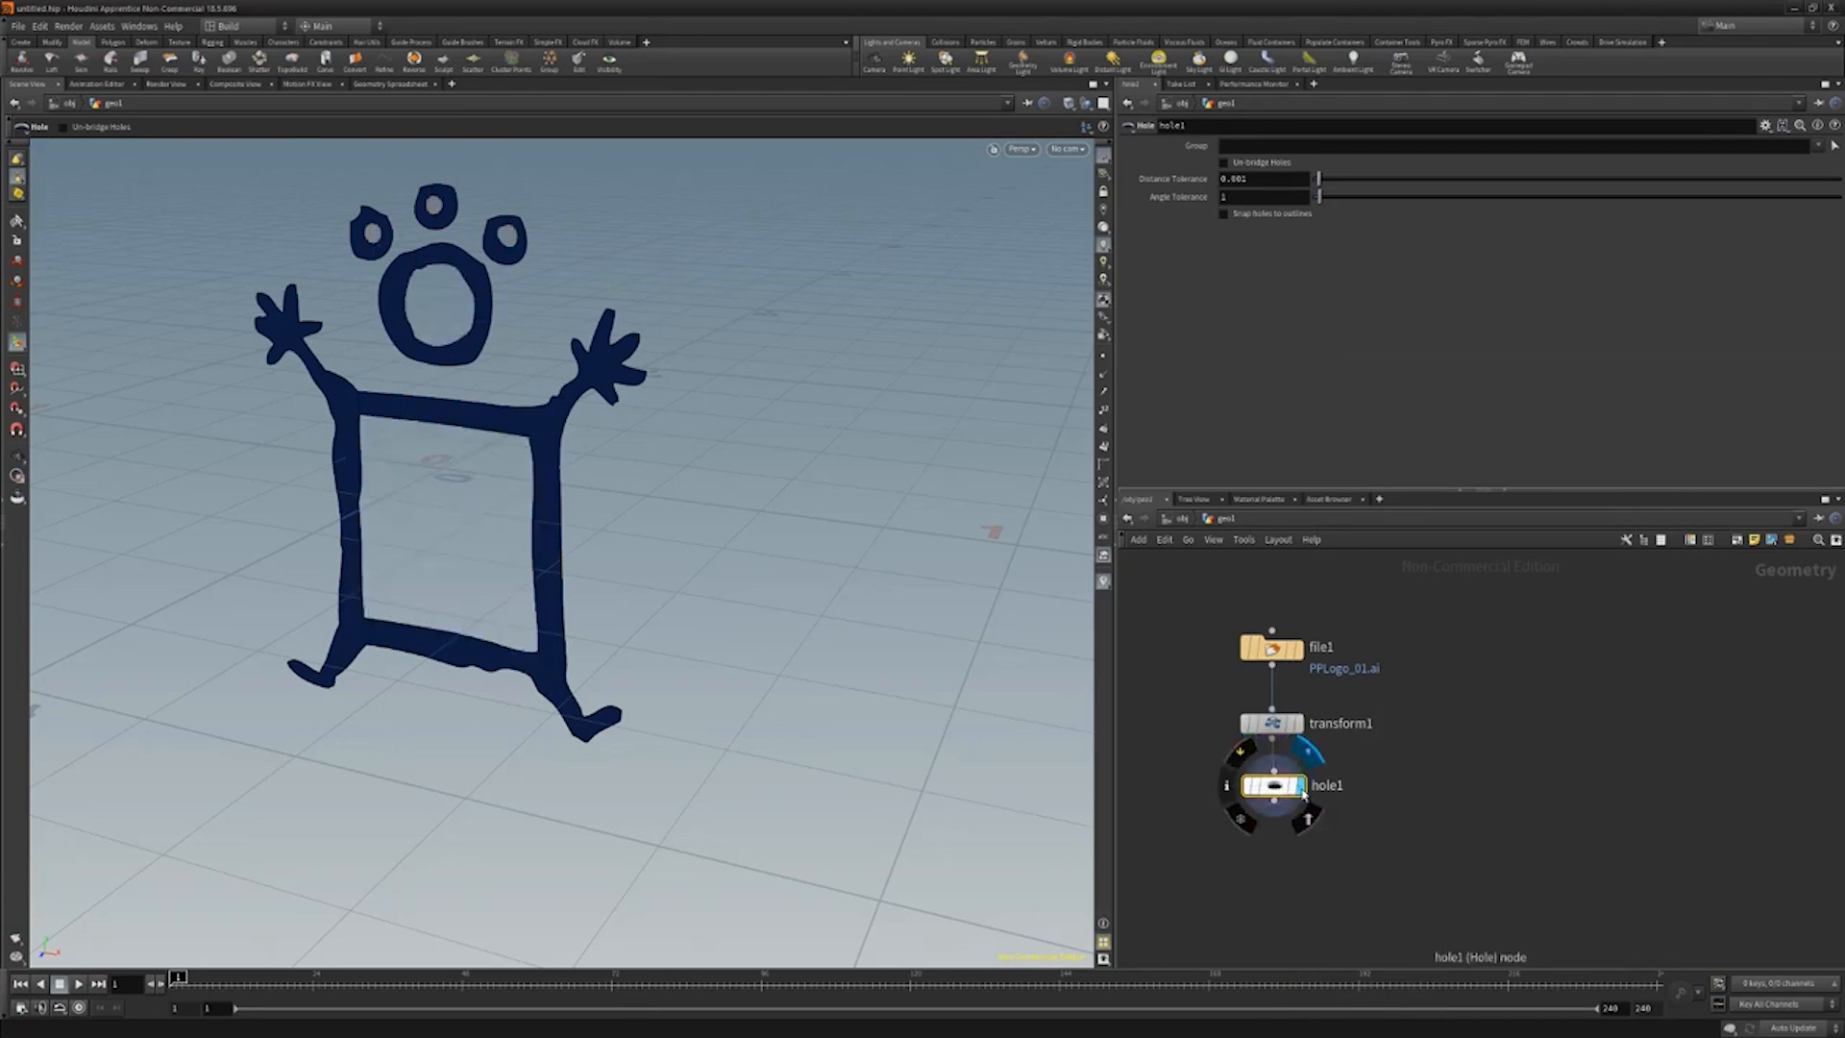